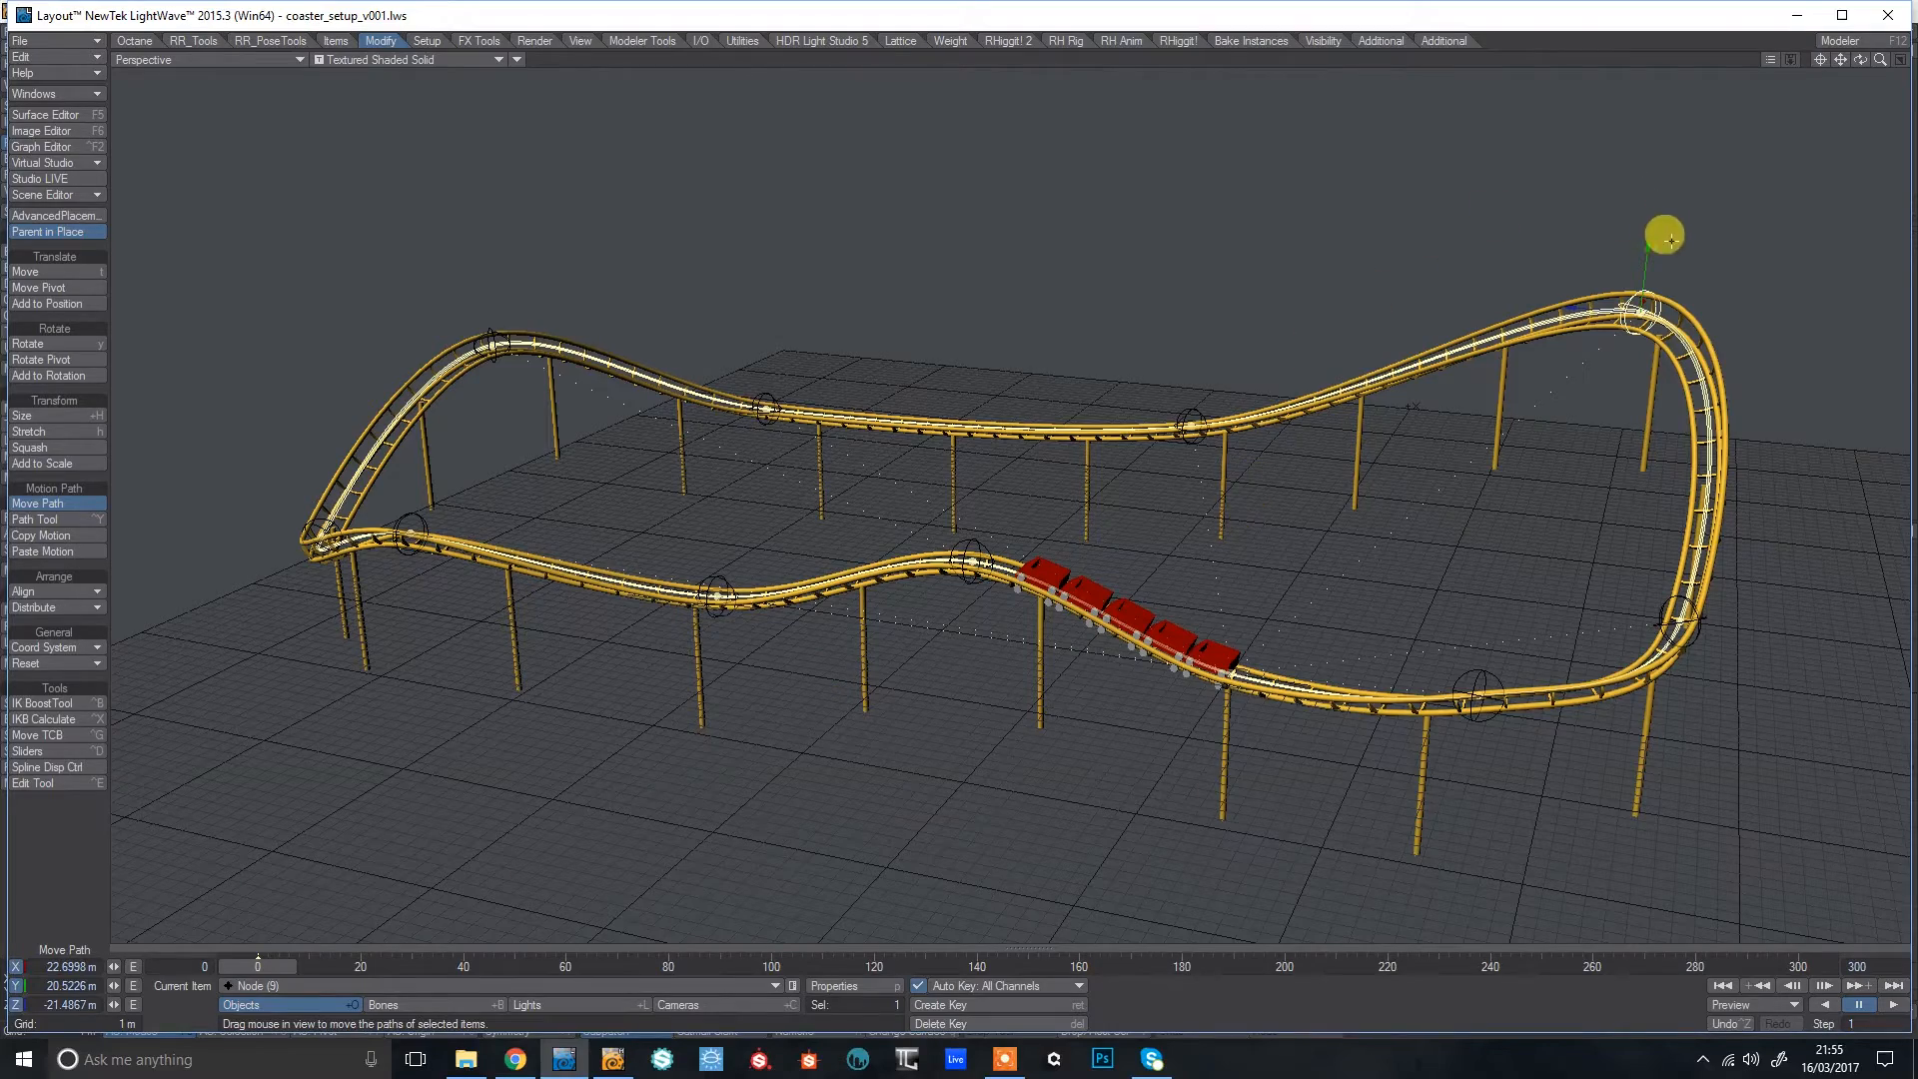
# Reshape the coaster track by raising Node (9) and the low back node into hills and lowering Node (6) to about 1.8 m.
pyautogui.moveTo(1643, 300); pyautogui.dragTo(1649, 250)
pyautogui.click(766, 408)
pyautogui.moveTo(776, 333); pyautogui.dragTo(765, 90)
pyautogui.click(497, 342)
pyautogui.moveTo(485, 295); pyautogui.dragTo(494, 403)
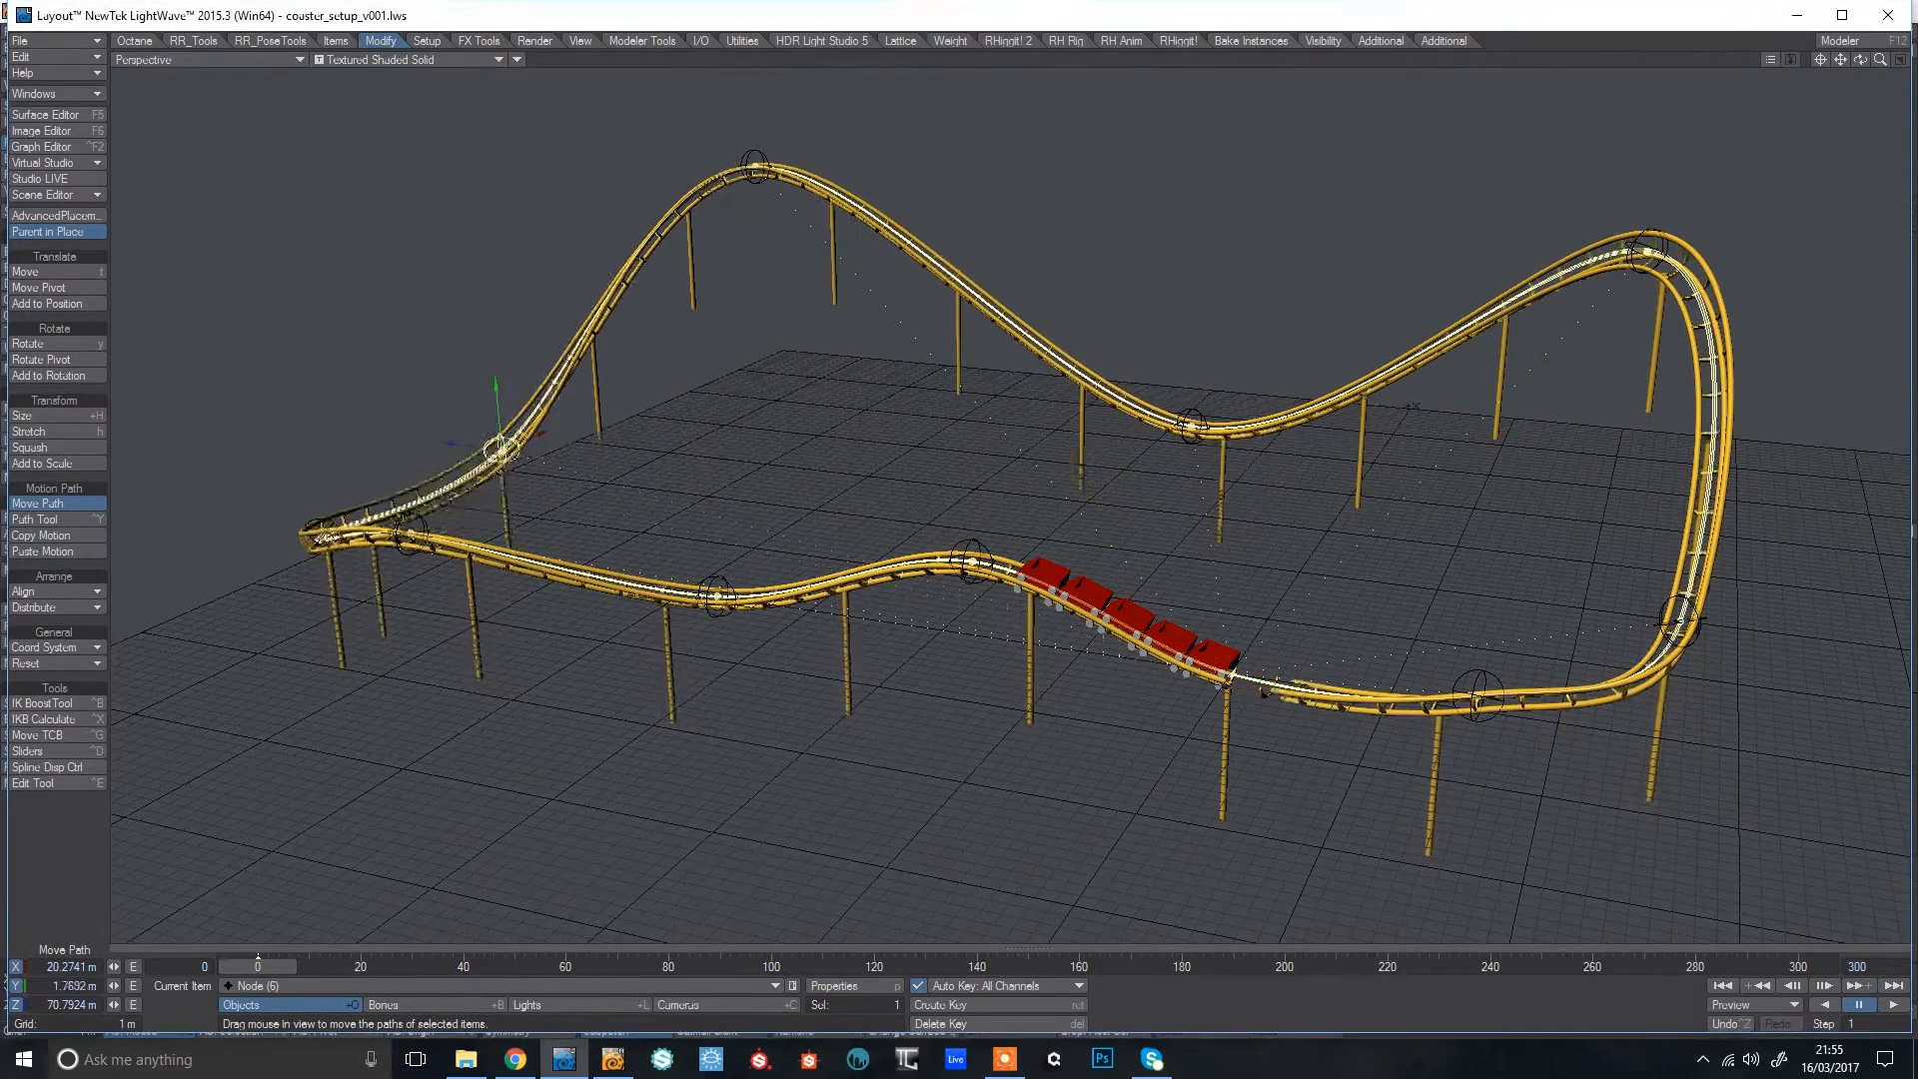
# Play the coaster animation while raising Node (6) to about 7.3 m and lifting the node in the dip of the back stretch.
pyautogui.click(1893, 1006)
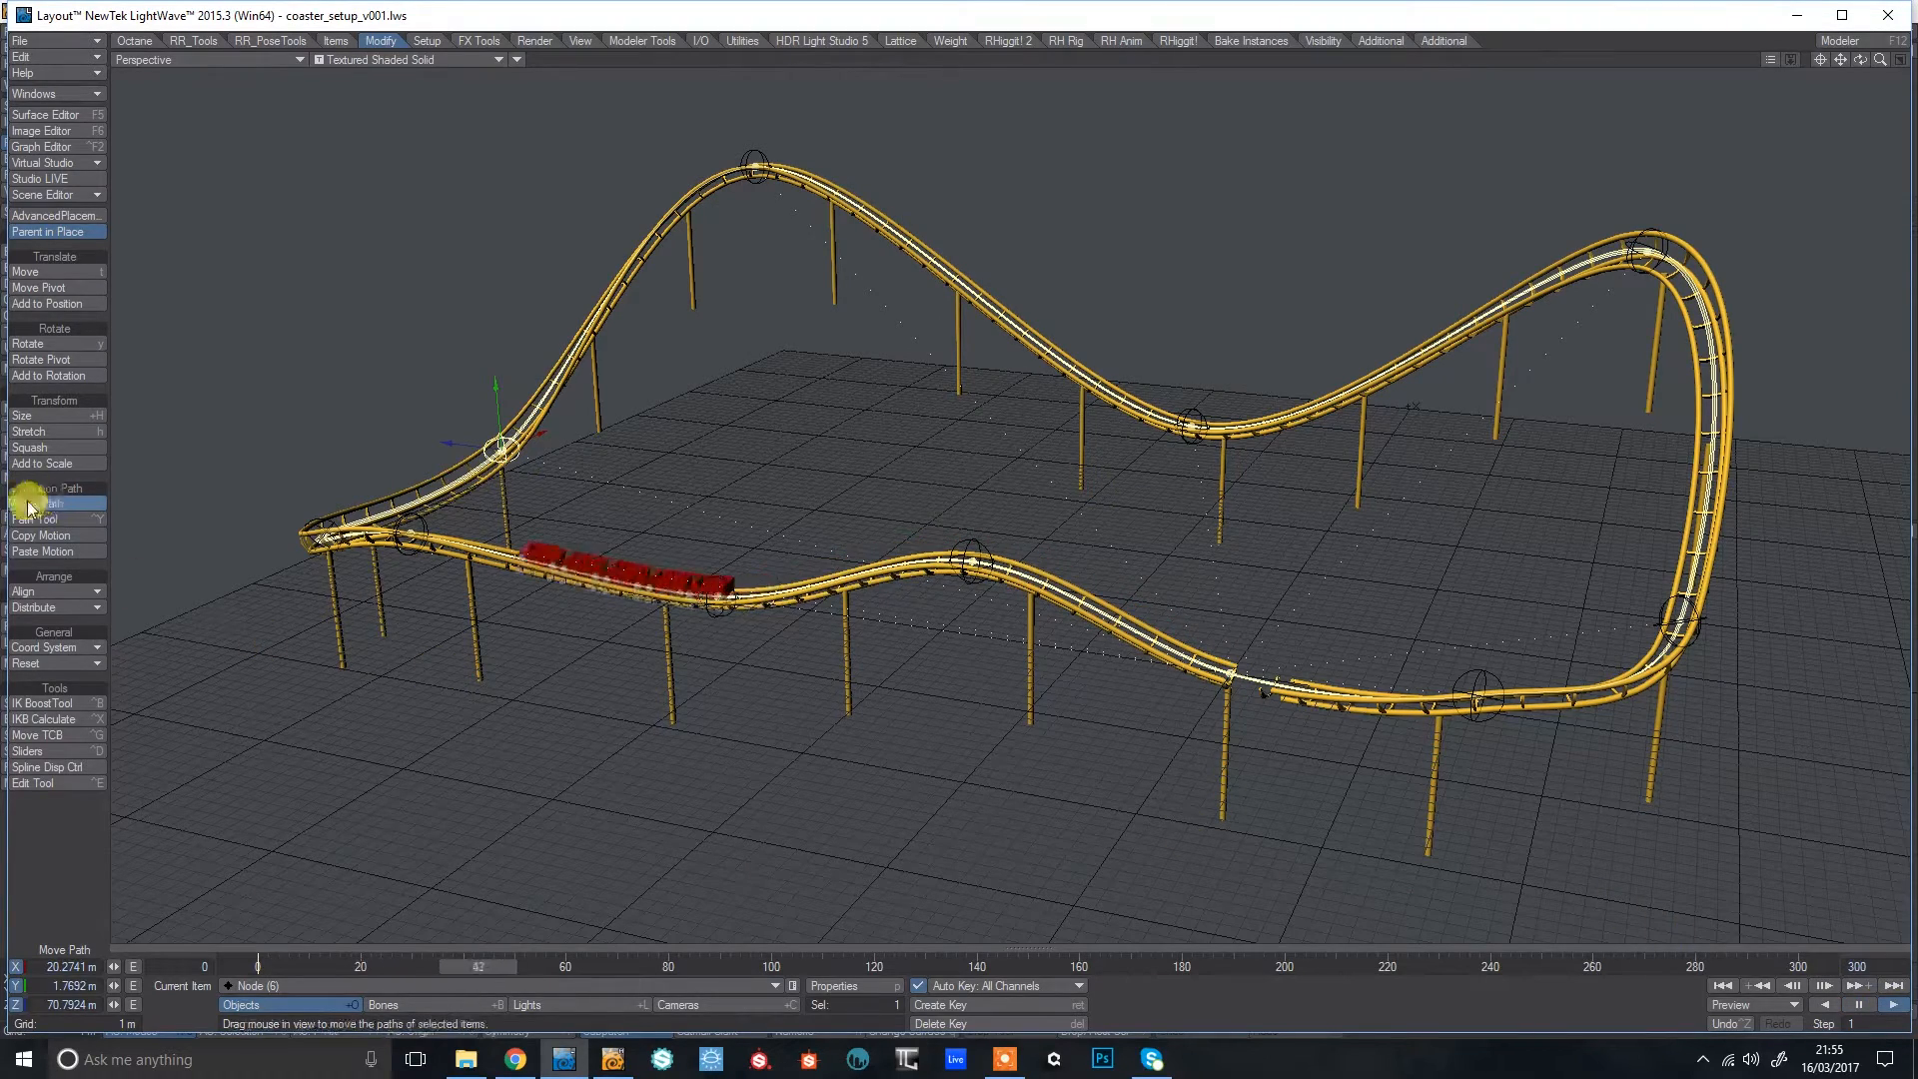
pyautogui.moveTo(490, 390)
pyautogui.mouseDown()
pyautogui.moveTo(483, 276)
pyautogui.moveTo(500, 440)
pyautogui.moveTo(494, 384)
pyautogui.mouseUp()
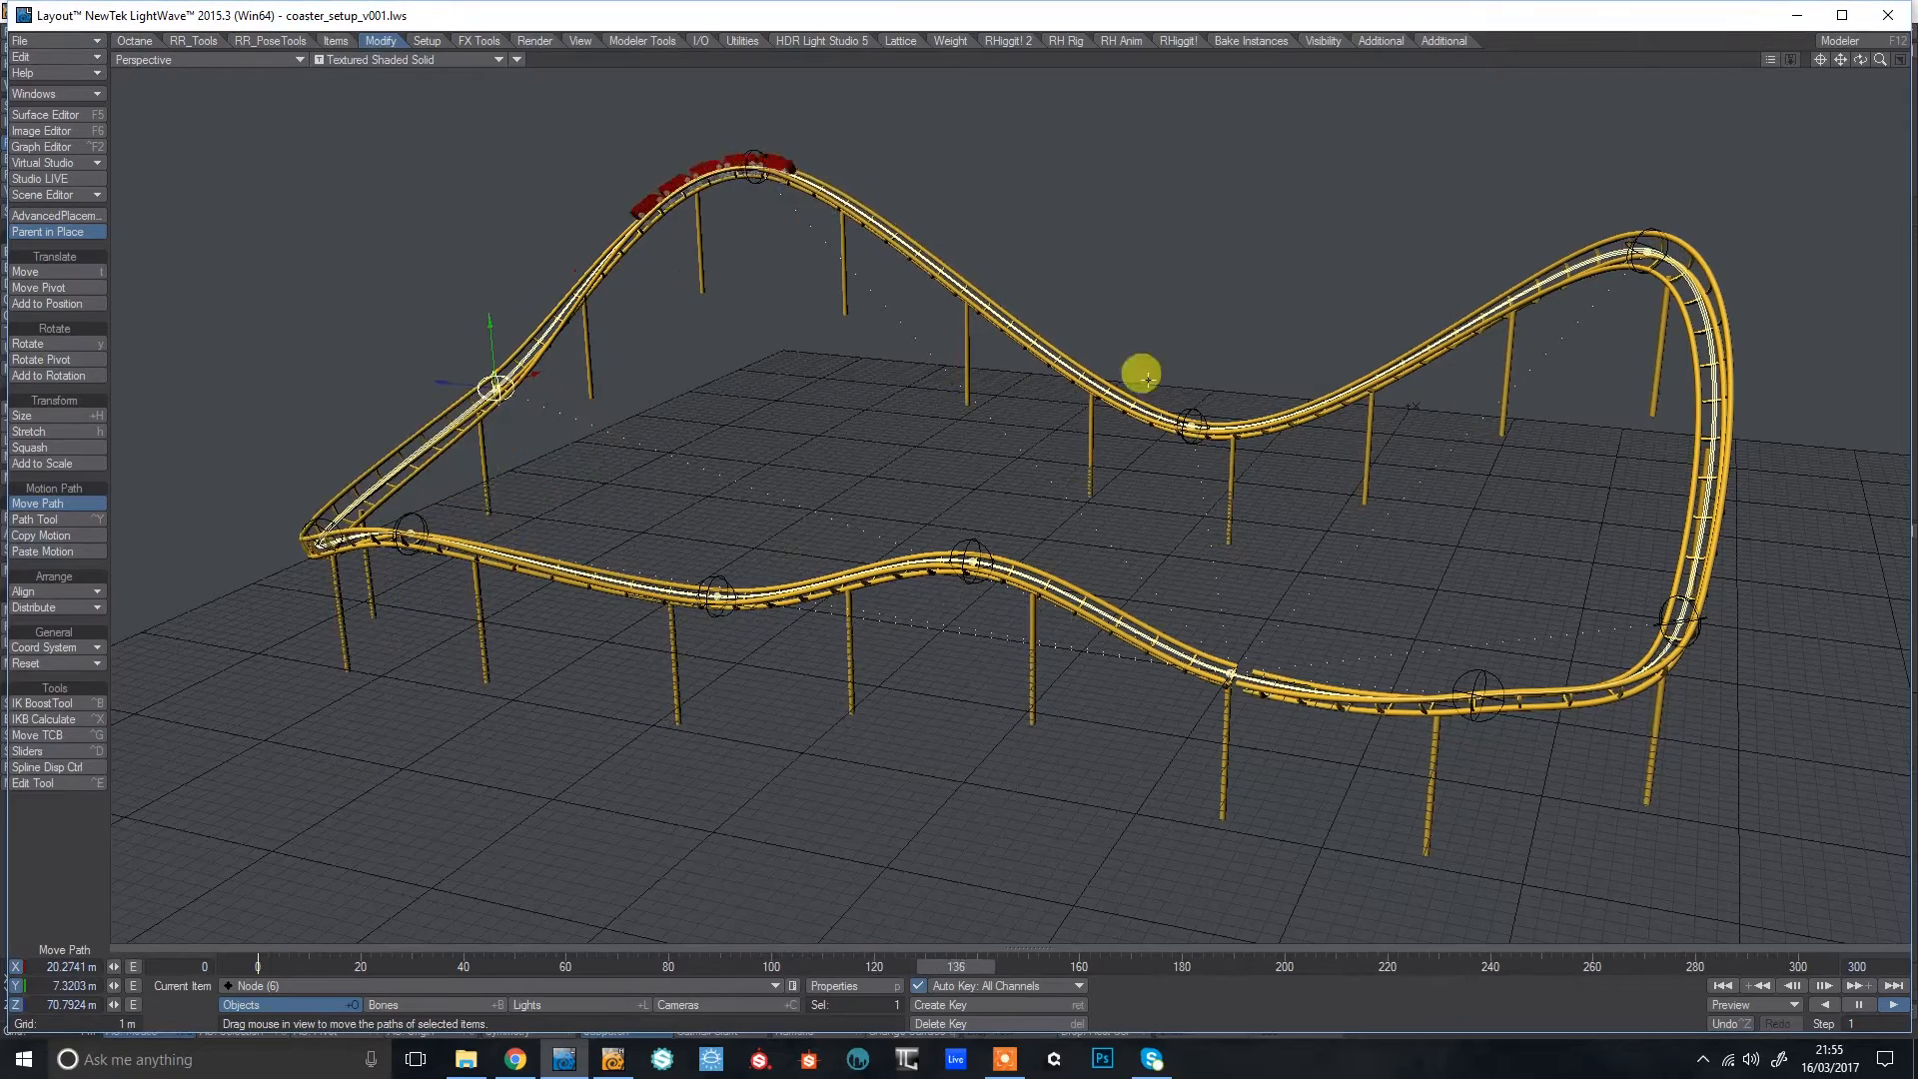
pyautogui.click(1191, 412)
pyautogui.moveTo(1195, 376)
pyautogui.mouseDown()
pyautogui.moveTo(1193, 419)
pyautogui.moveTo(1194, 345)
pyautogui.mouseUp()
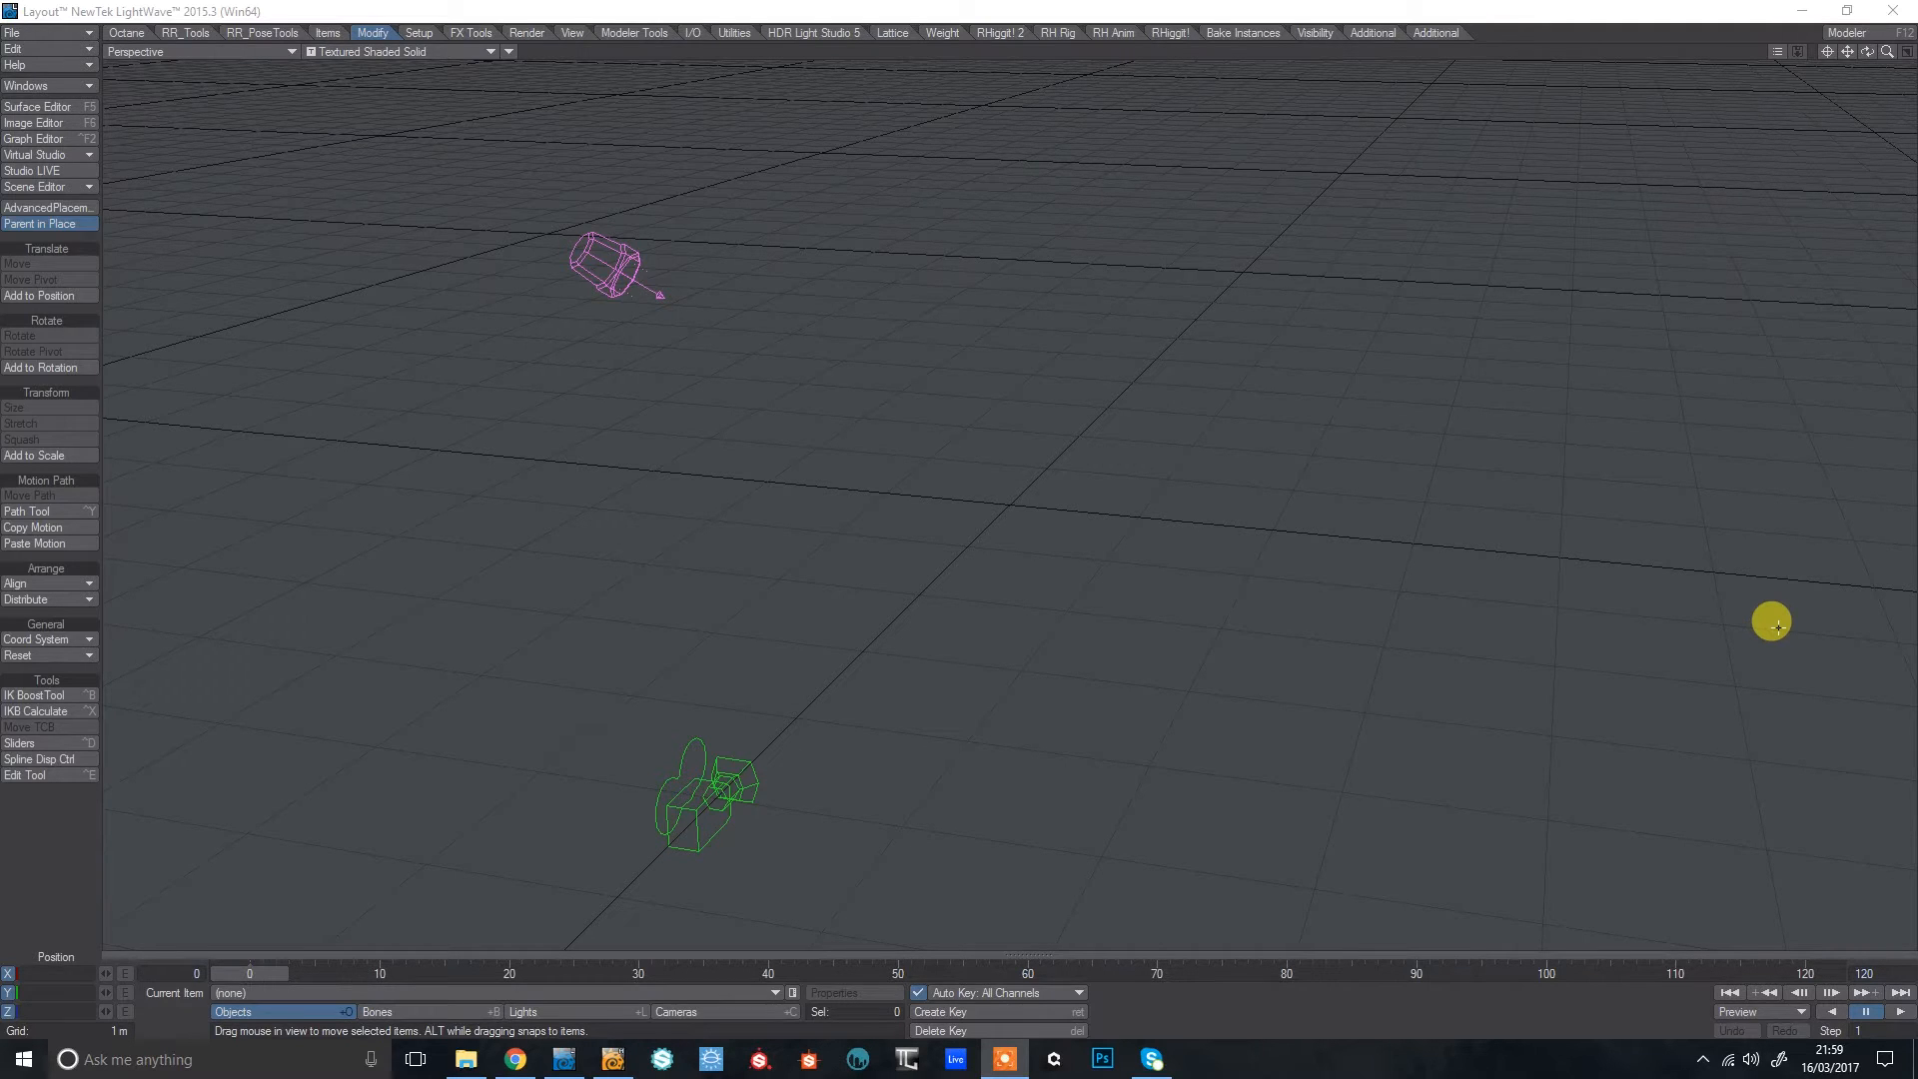
# Add a null object named 0_Spline to the empty scene.
pyautogui.hotkey('ctrl', 'n')
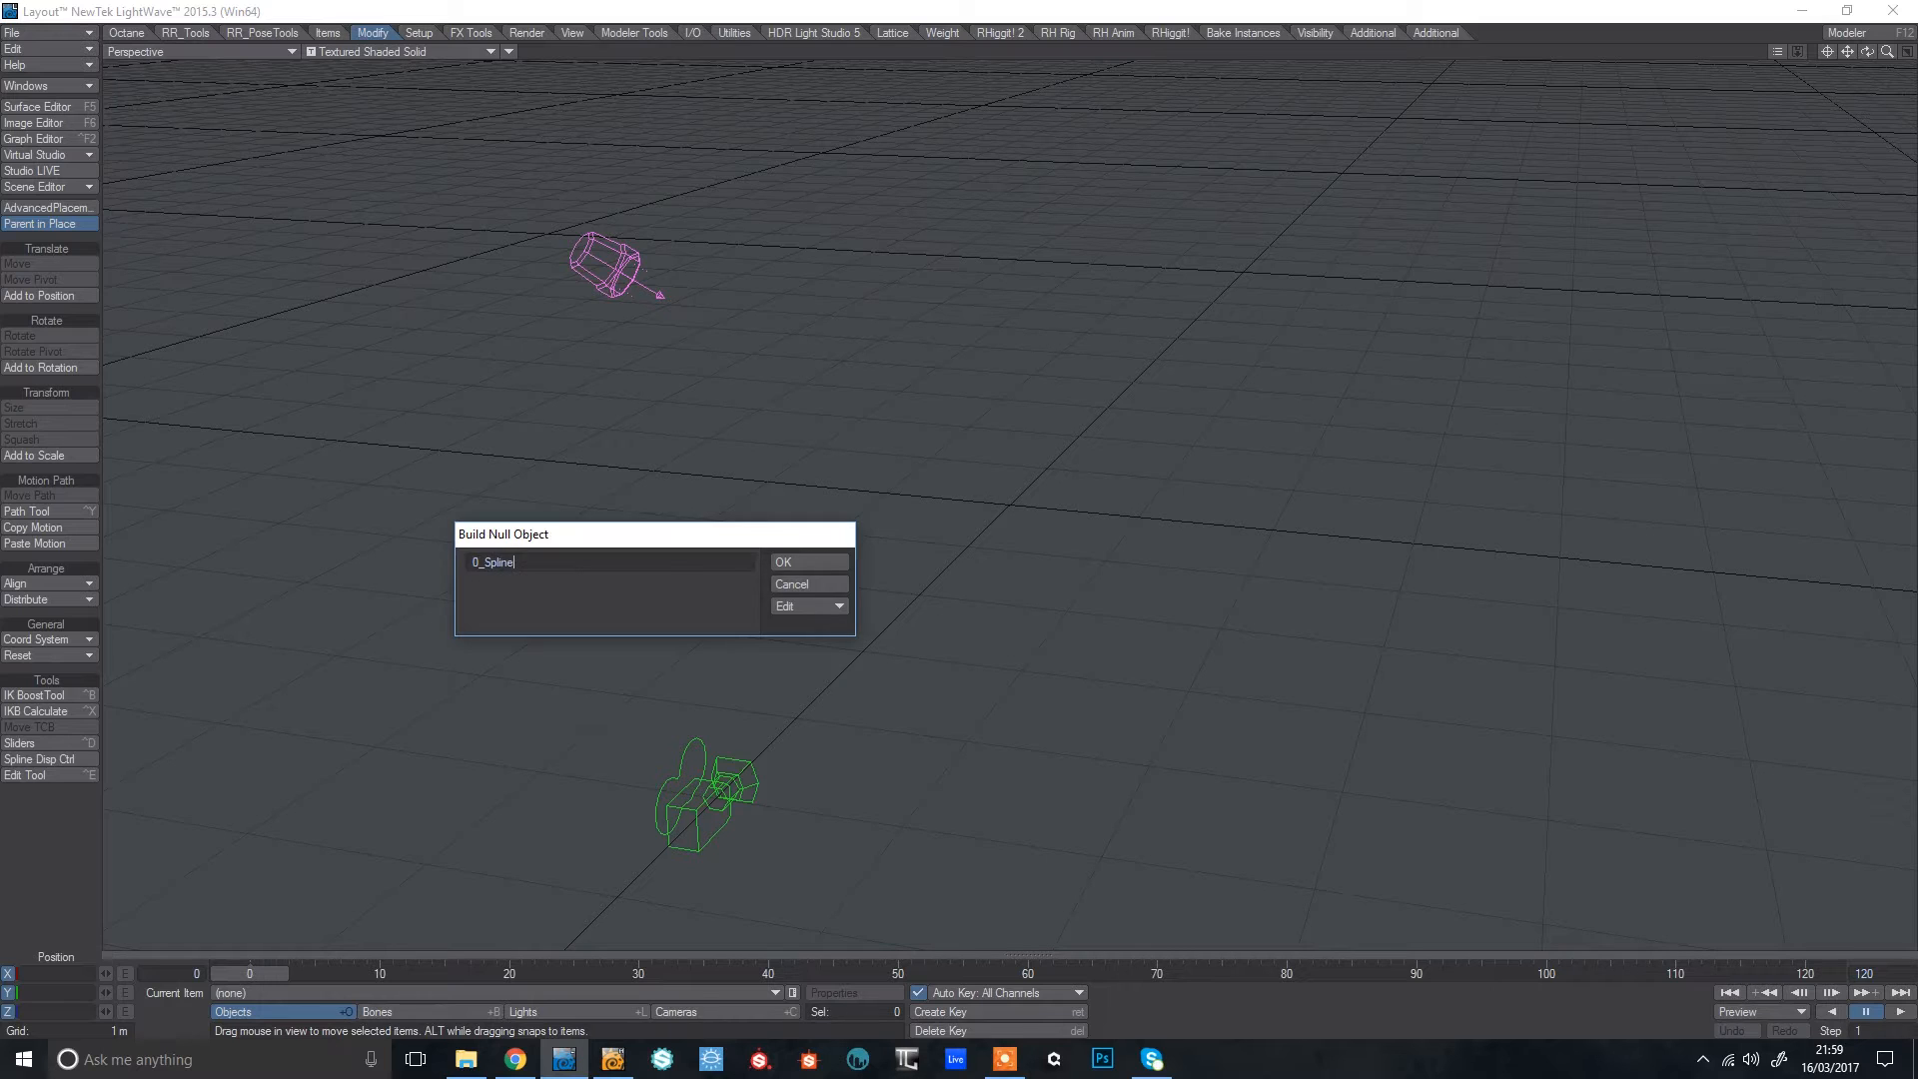
pyautogui.write('0_Spline')
pyautogui.press('Return')
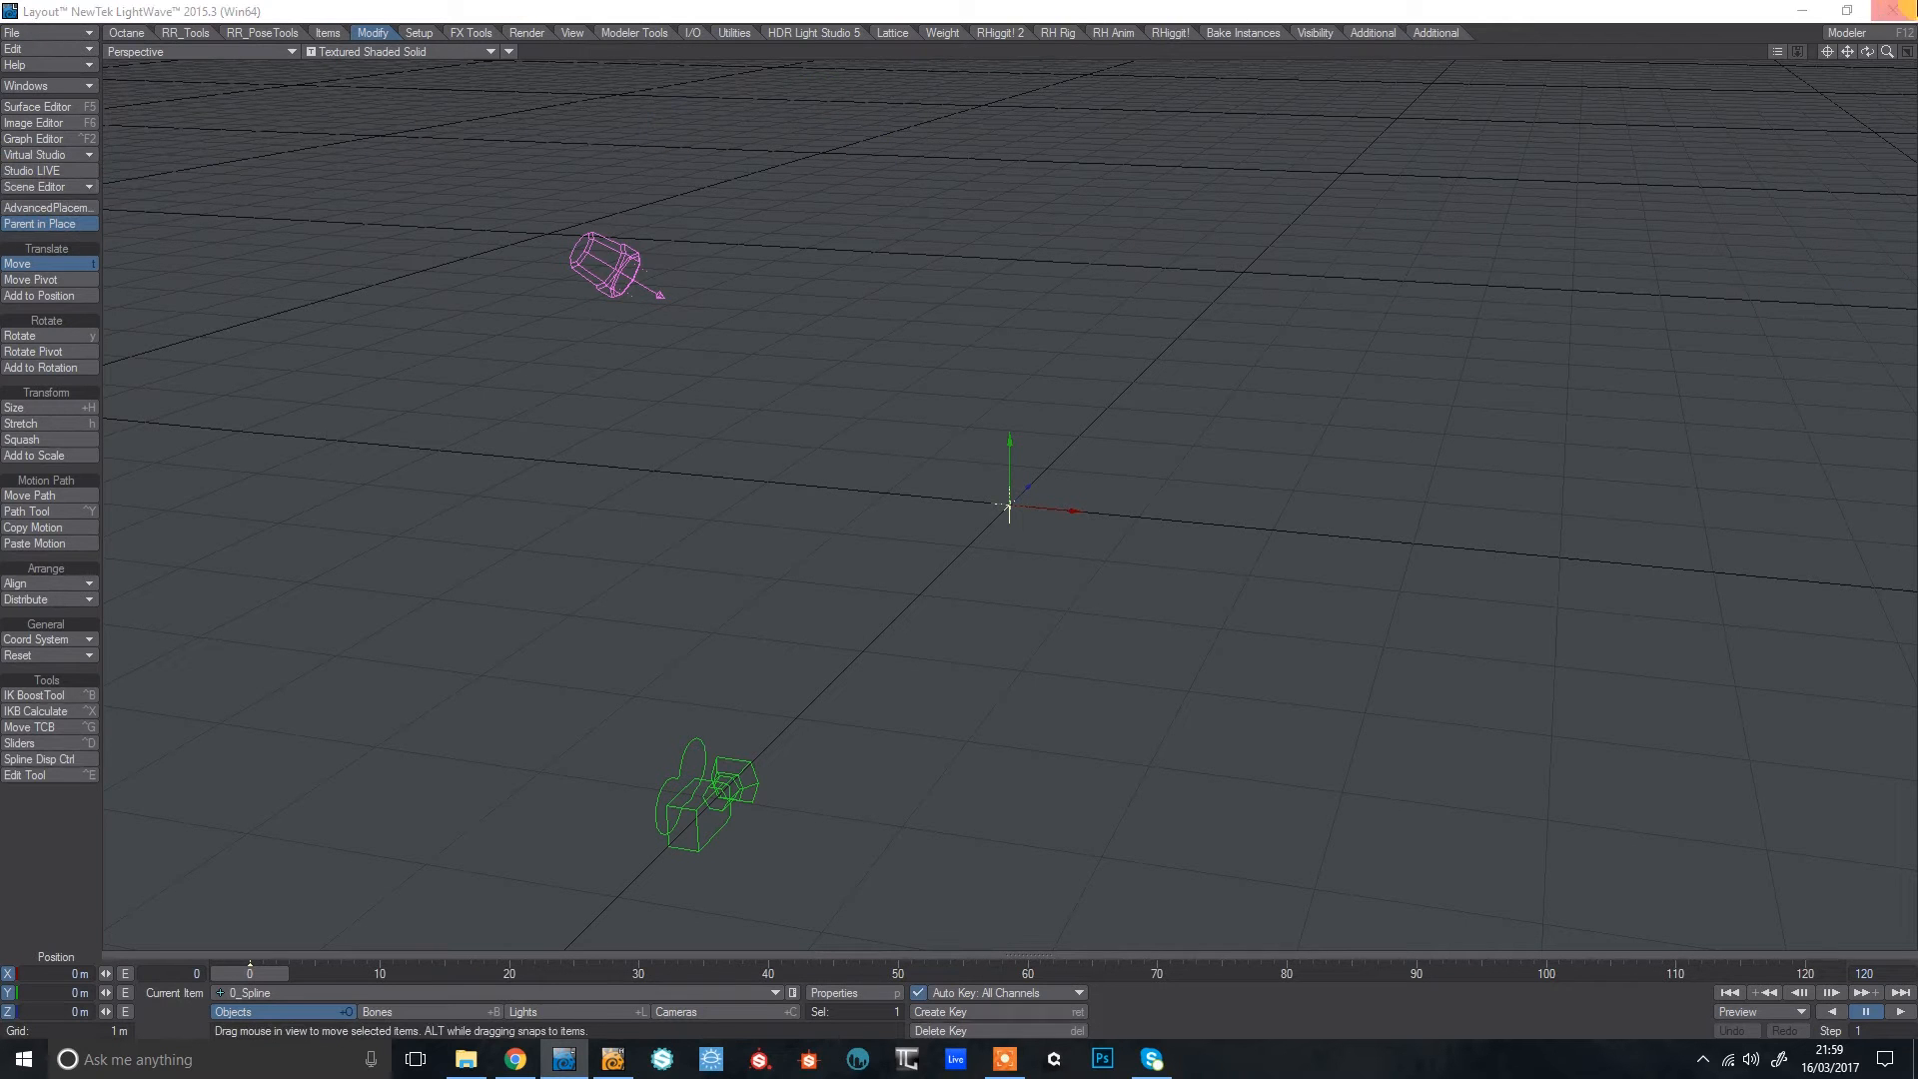
# Add a null object named Node and parent it under 0_Spline in the Scene Editor.
pyautogui.moveTo(1917, 330); pyautogui.dragTo(1490, 228)
pyautogui.click(1467, 316)
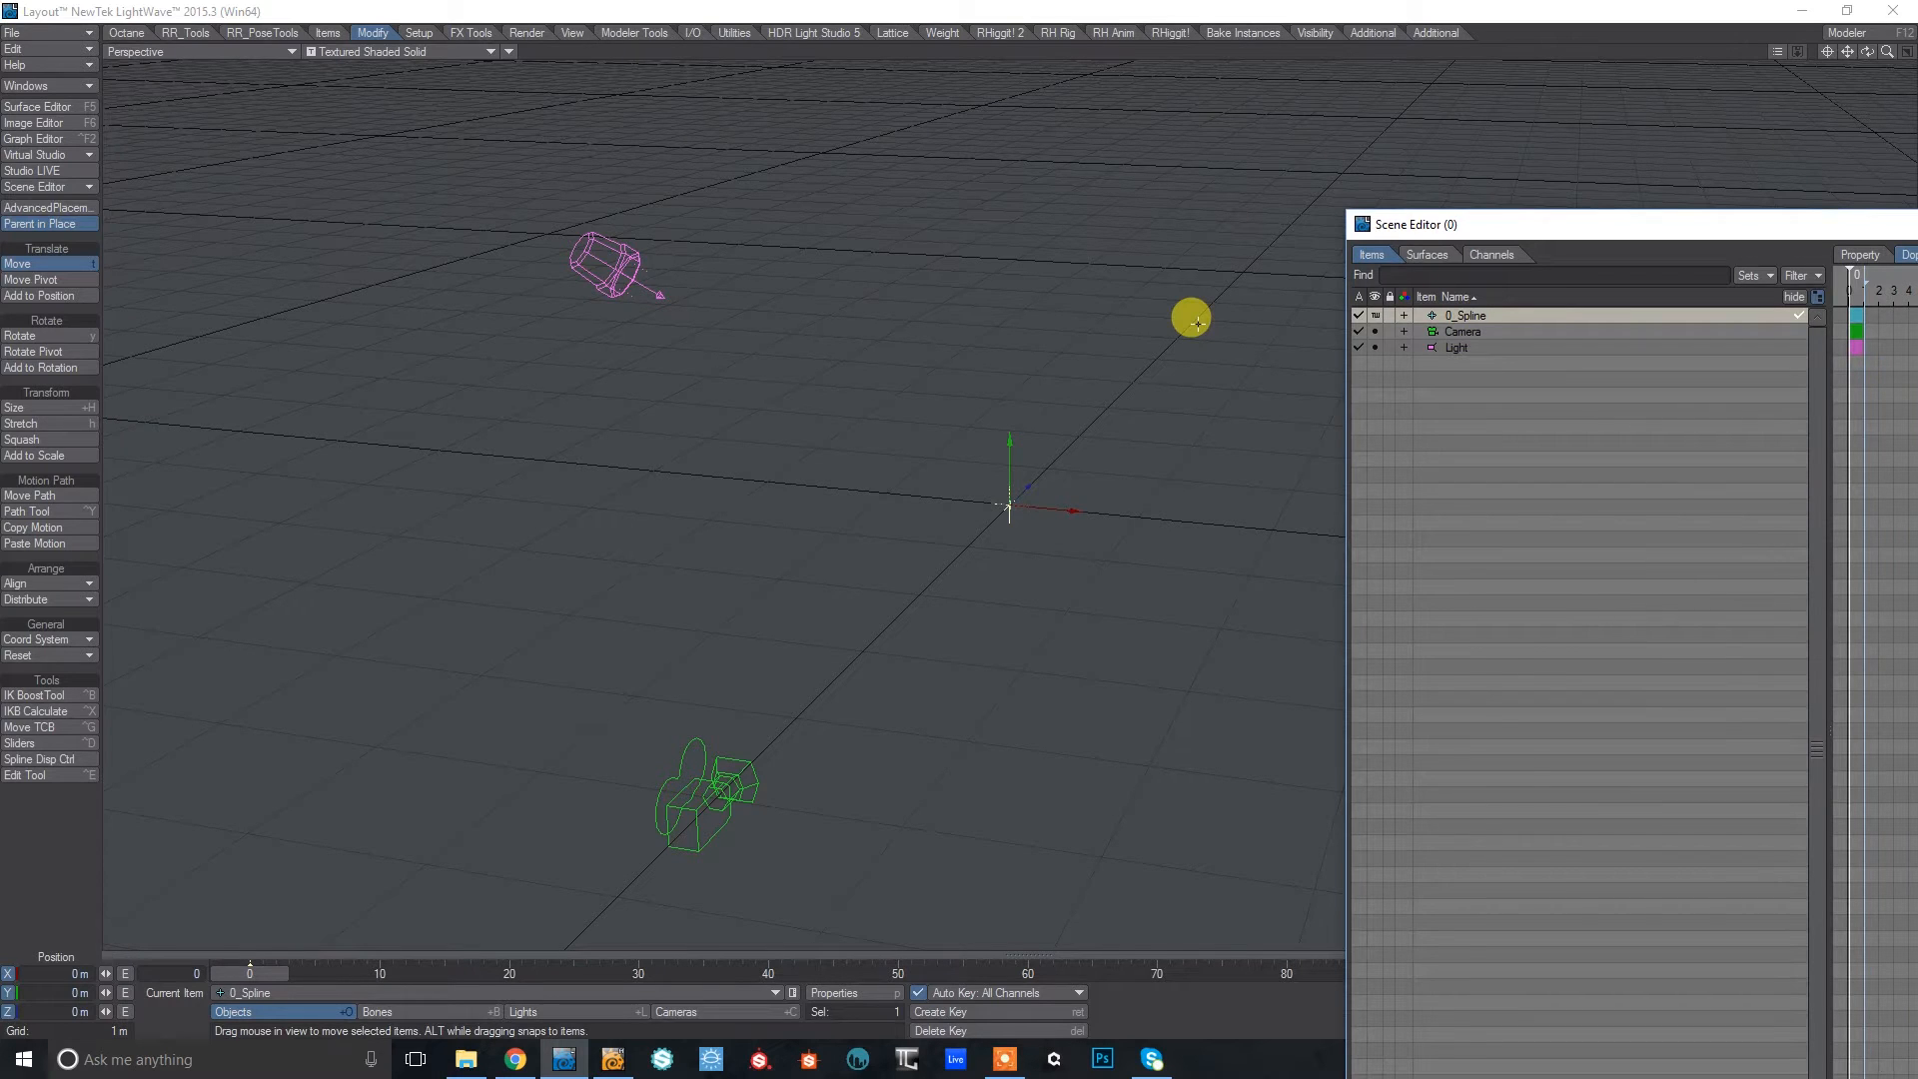
pyautogui.hotkey('ctrl', 'n')
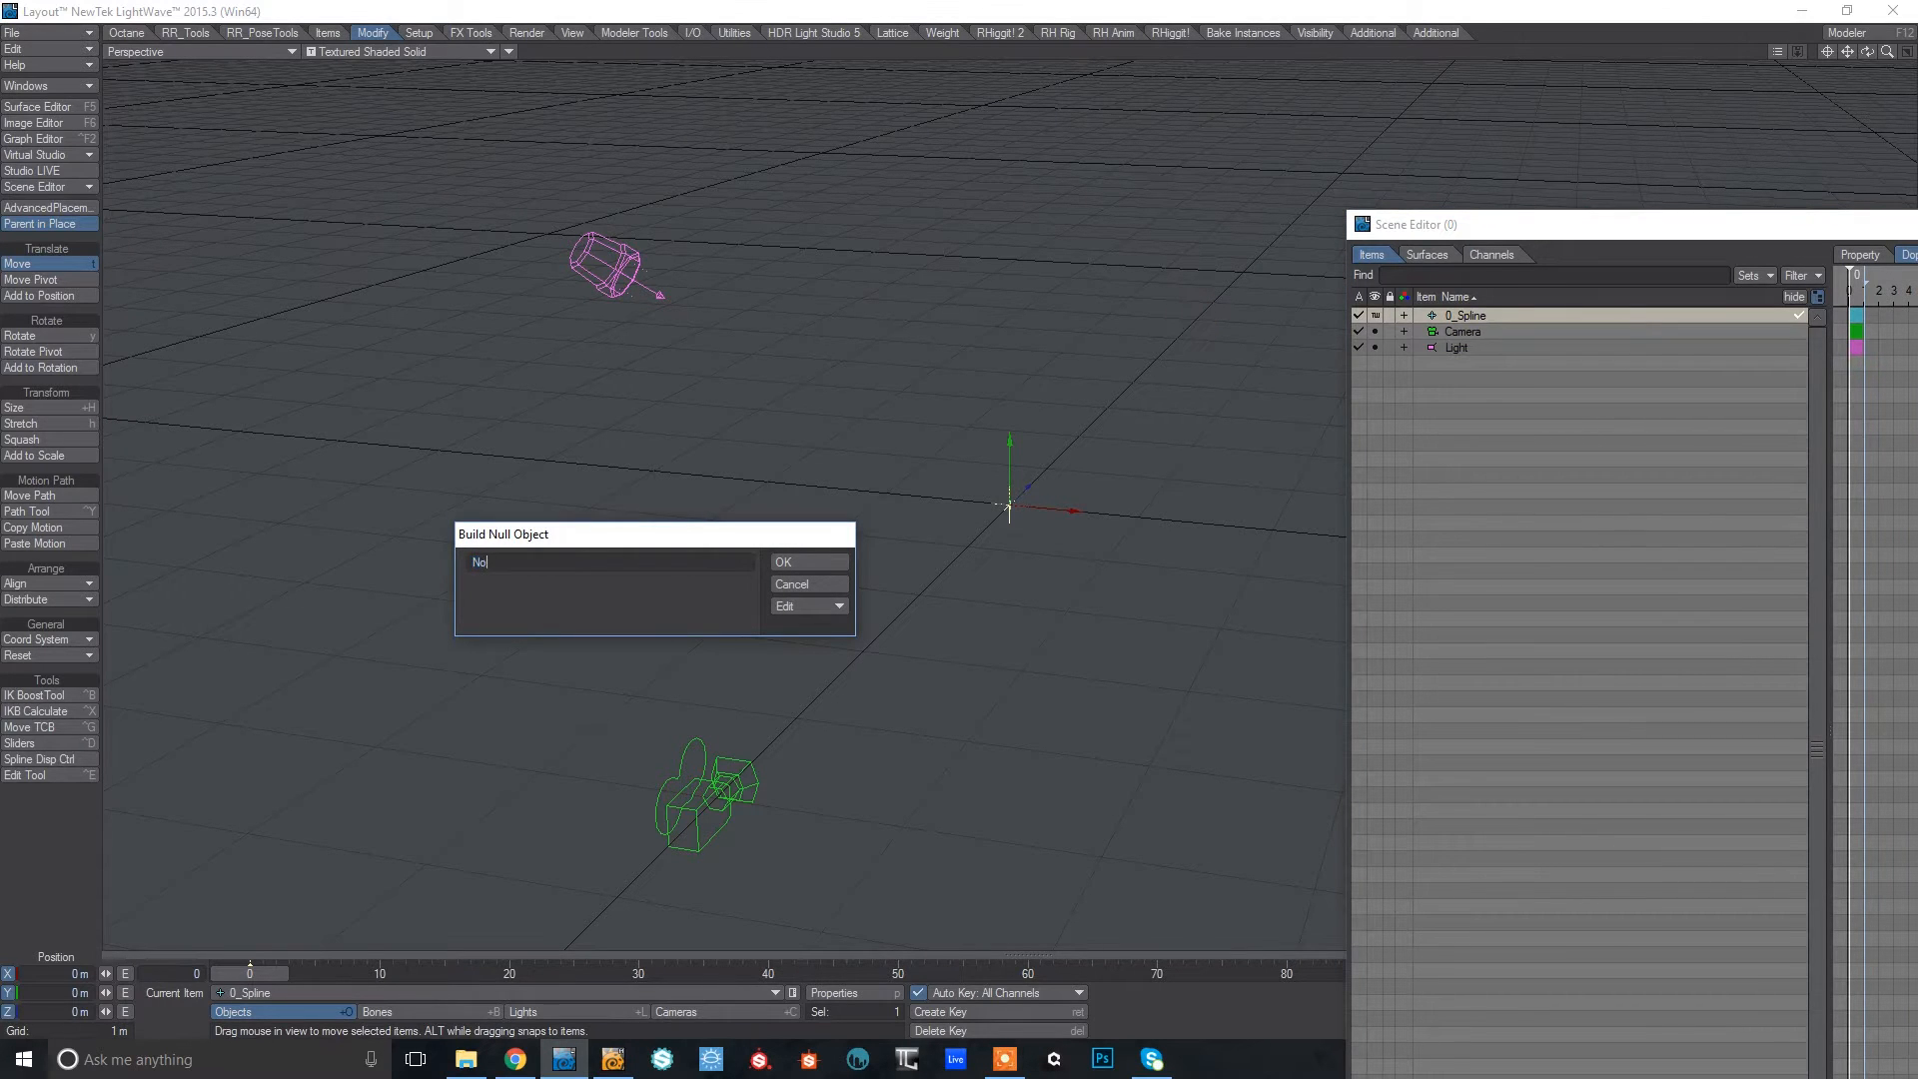
pyautogui.write('Node')
pyautogui.press('Return')
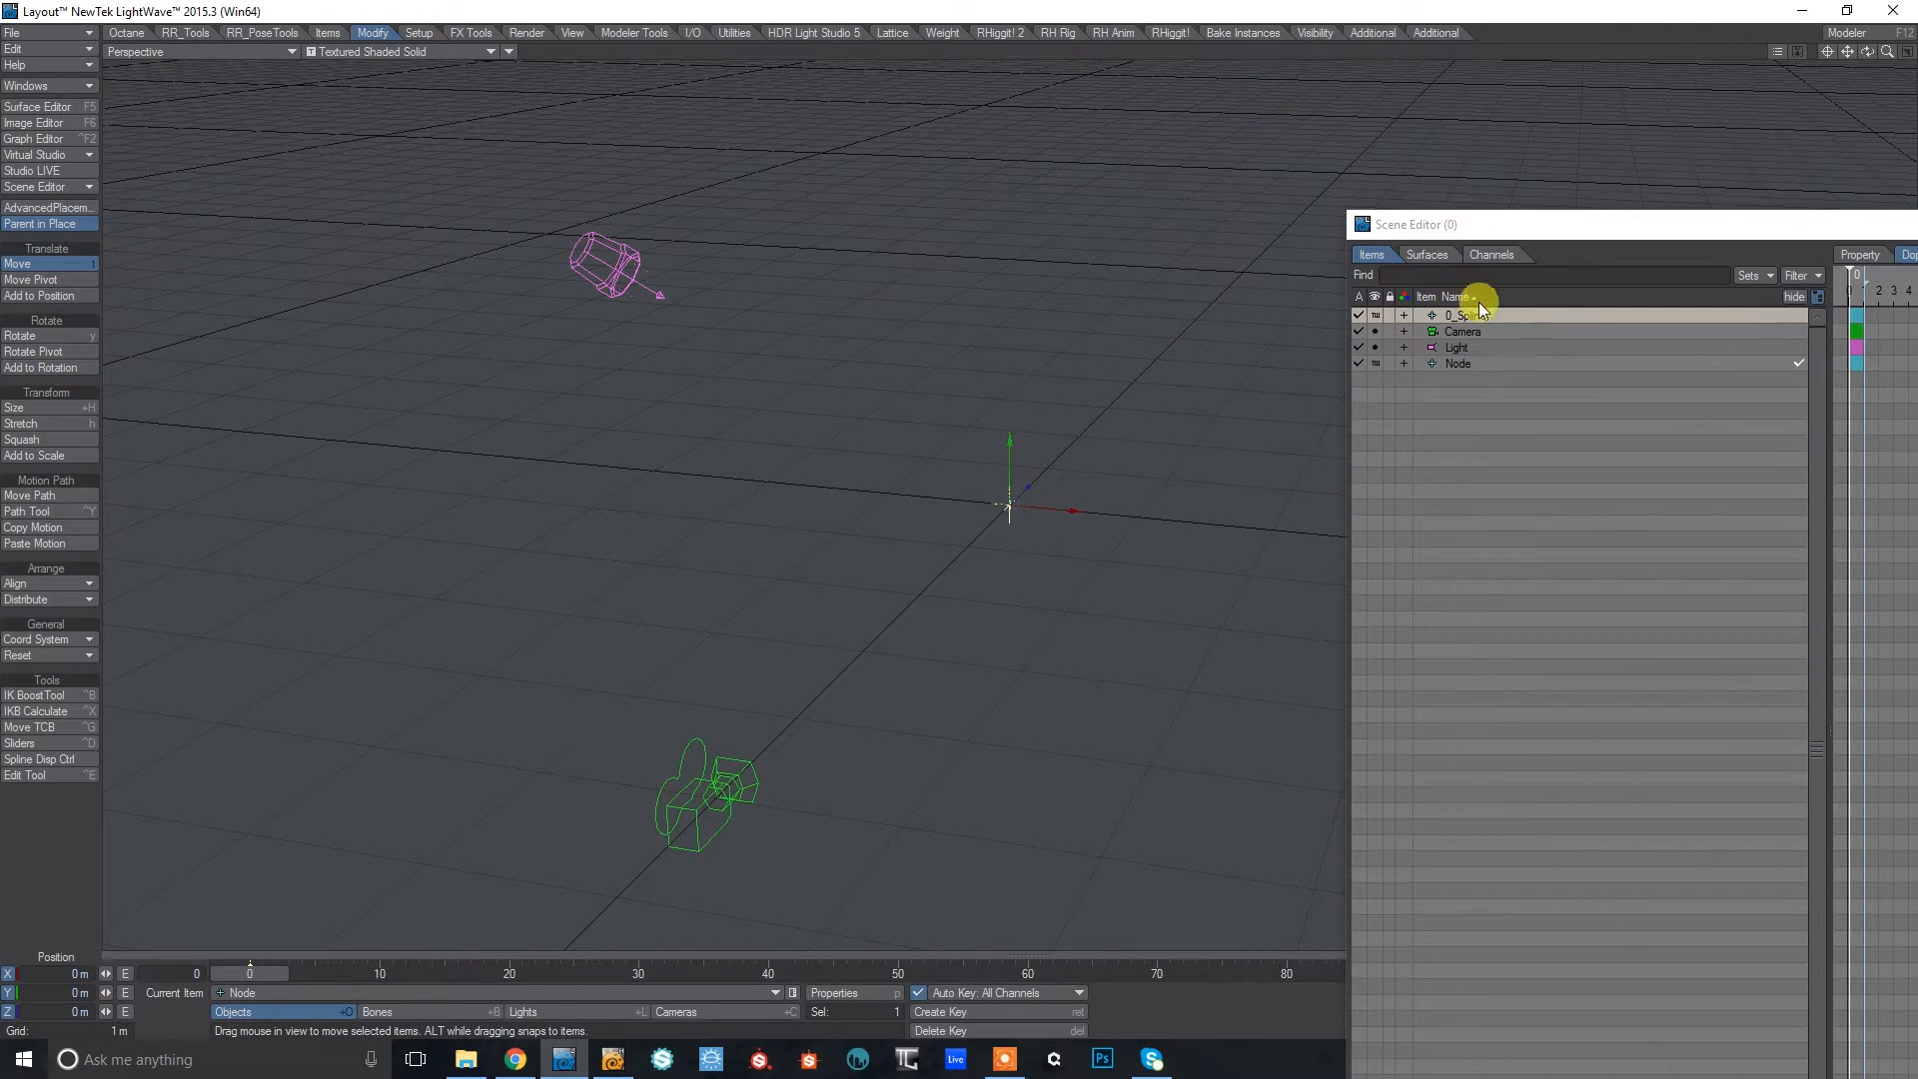
pyautogui.click(1465, 366)
pyautogui.moveTo(1457, 371); pyautogui.dragTo(1472, 326)
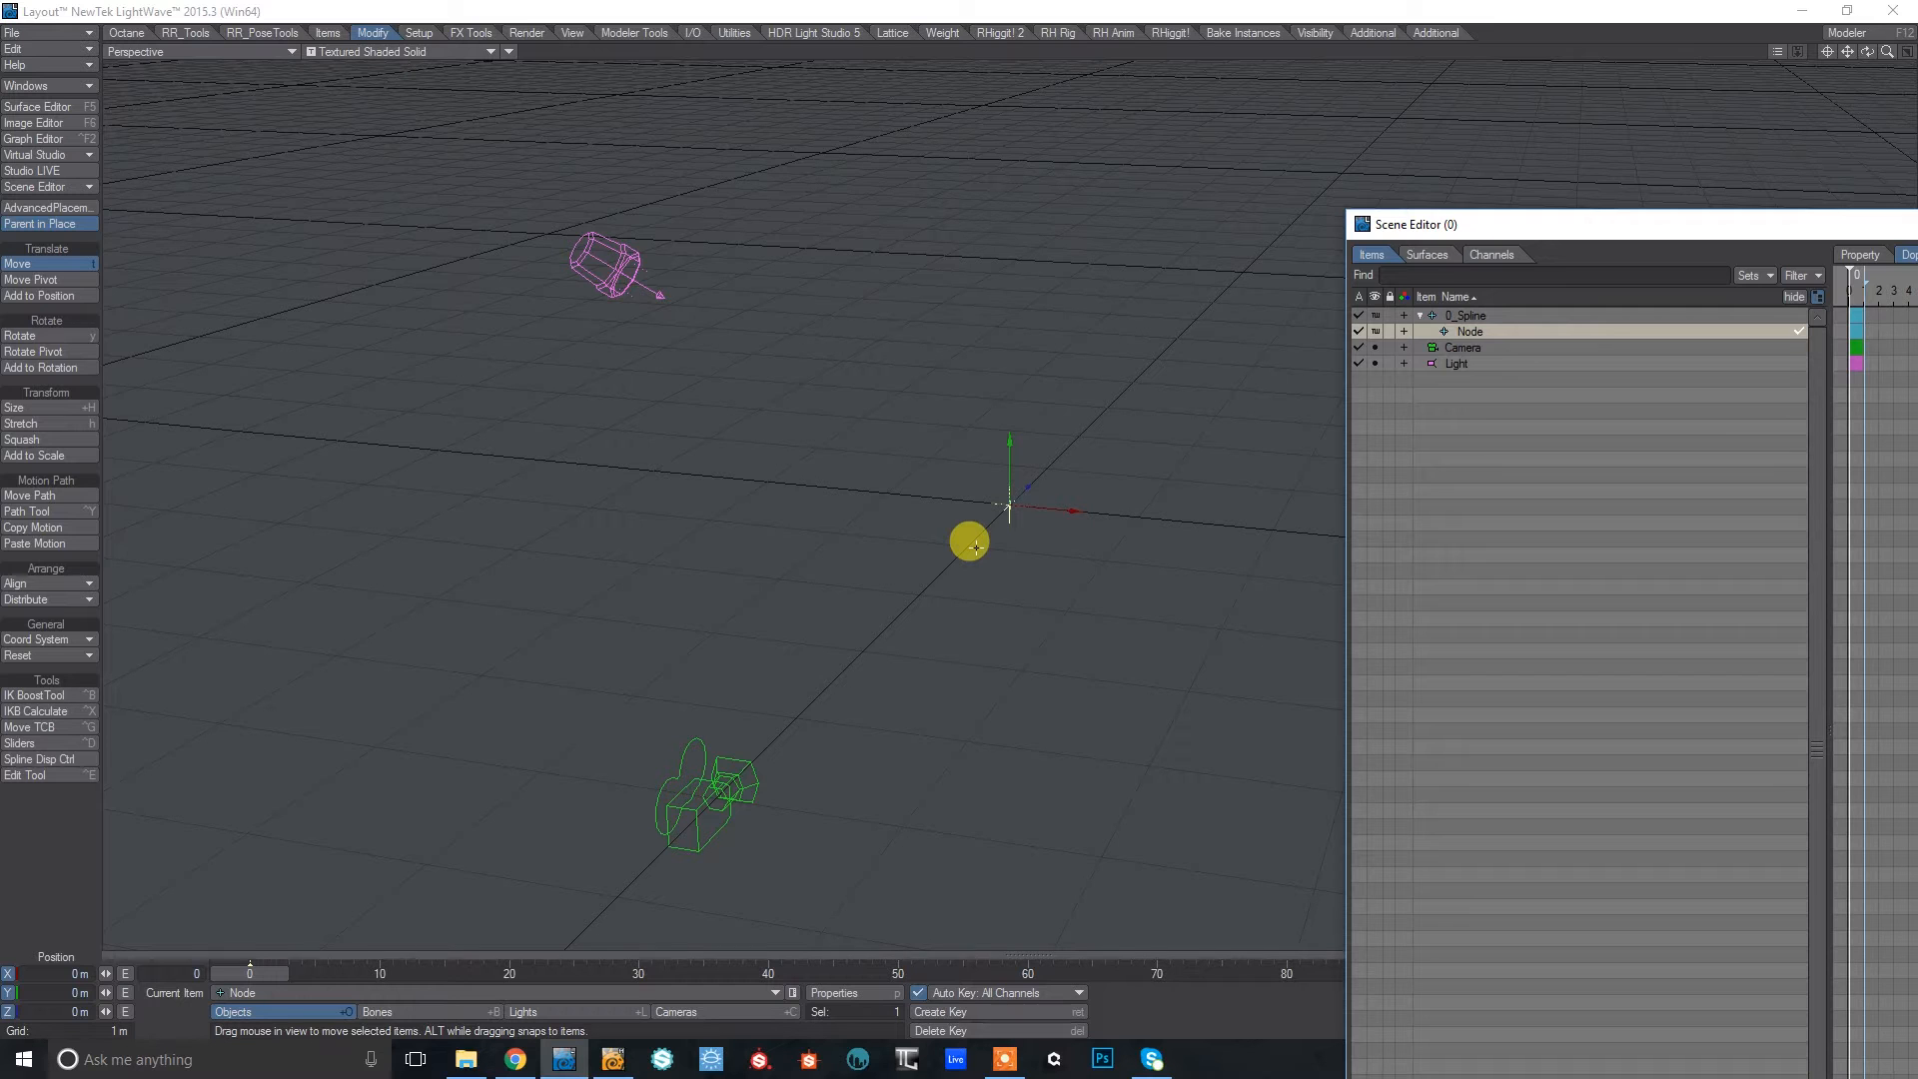
# Clone Node once and position the clone, Node (2), at 20 m on the Z axis.
pyautogui.hotkey('ctrl', 'c')
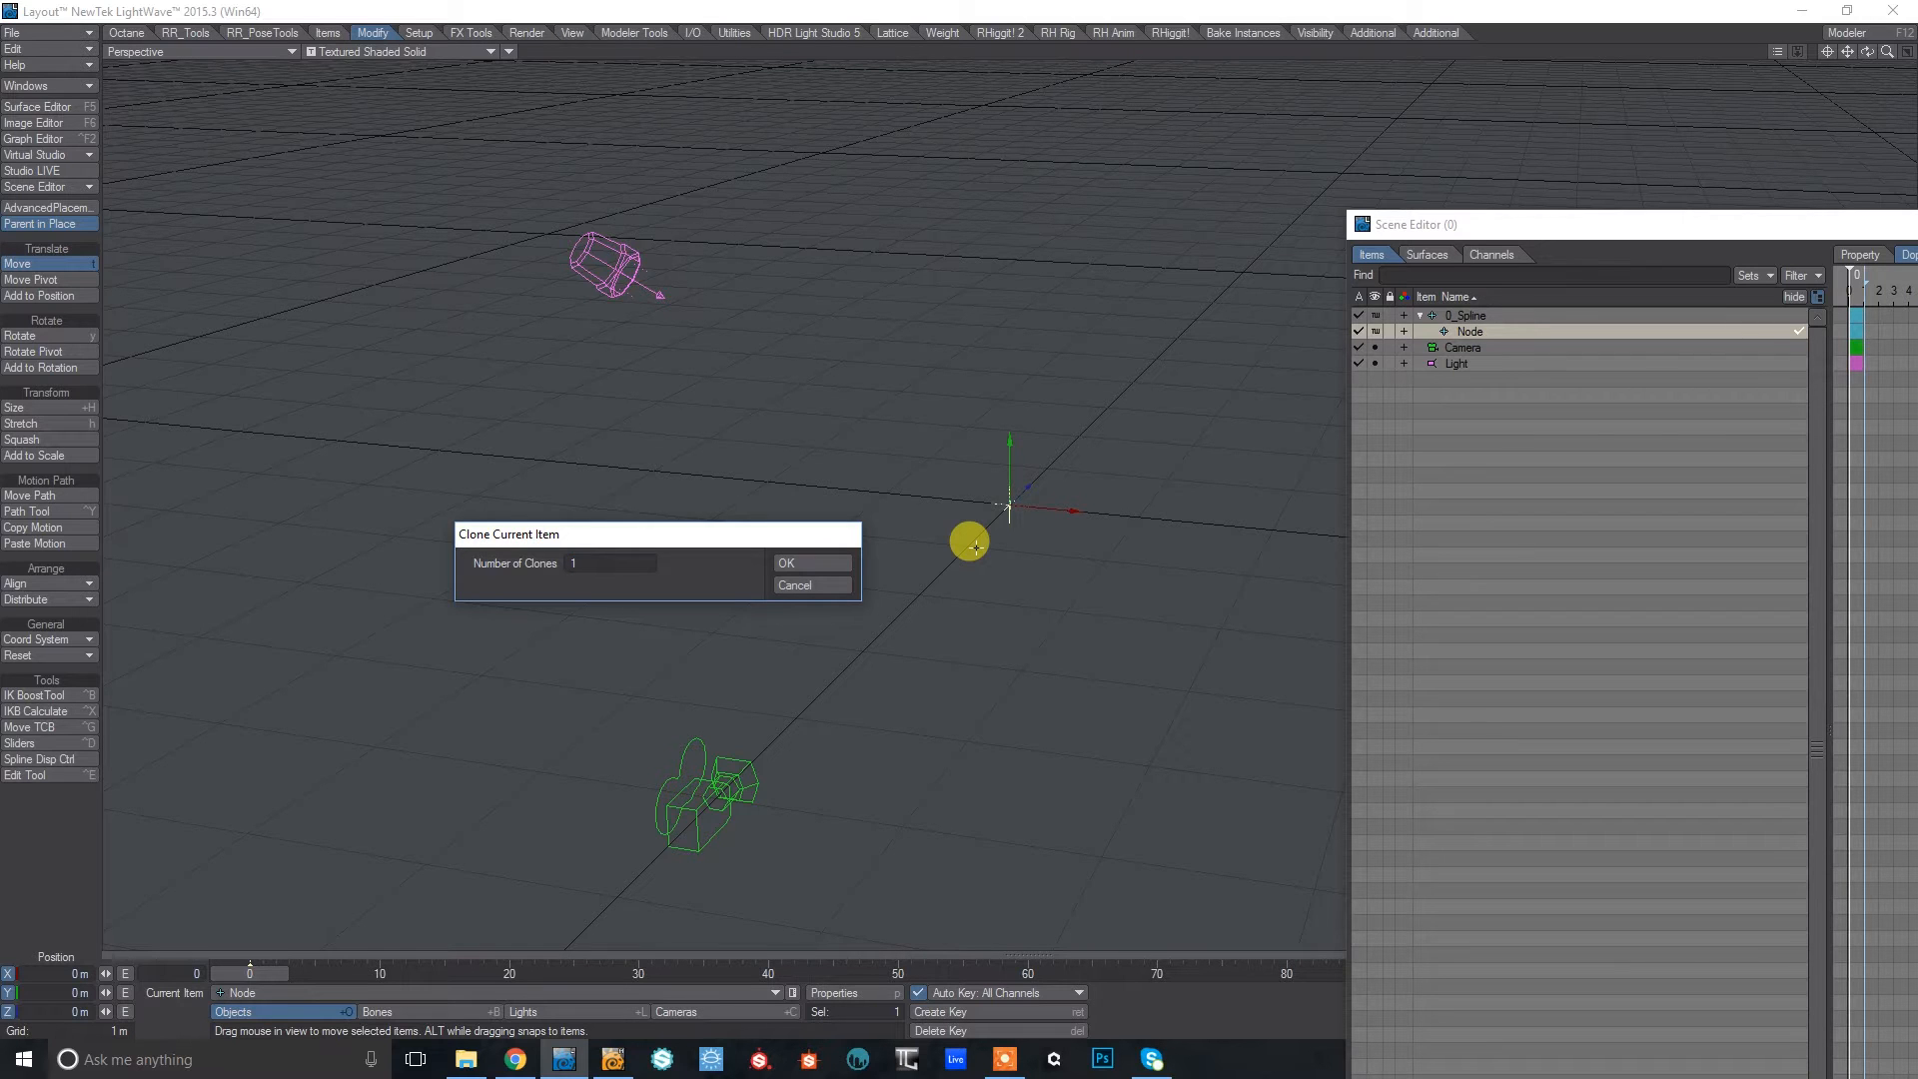
pyautogui.press('Return')
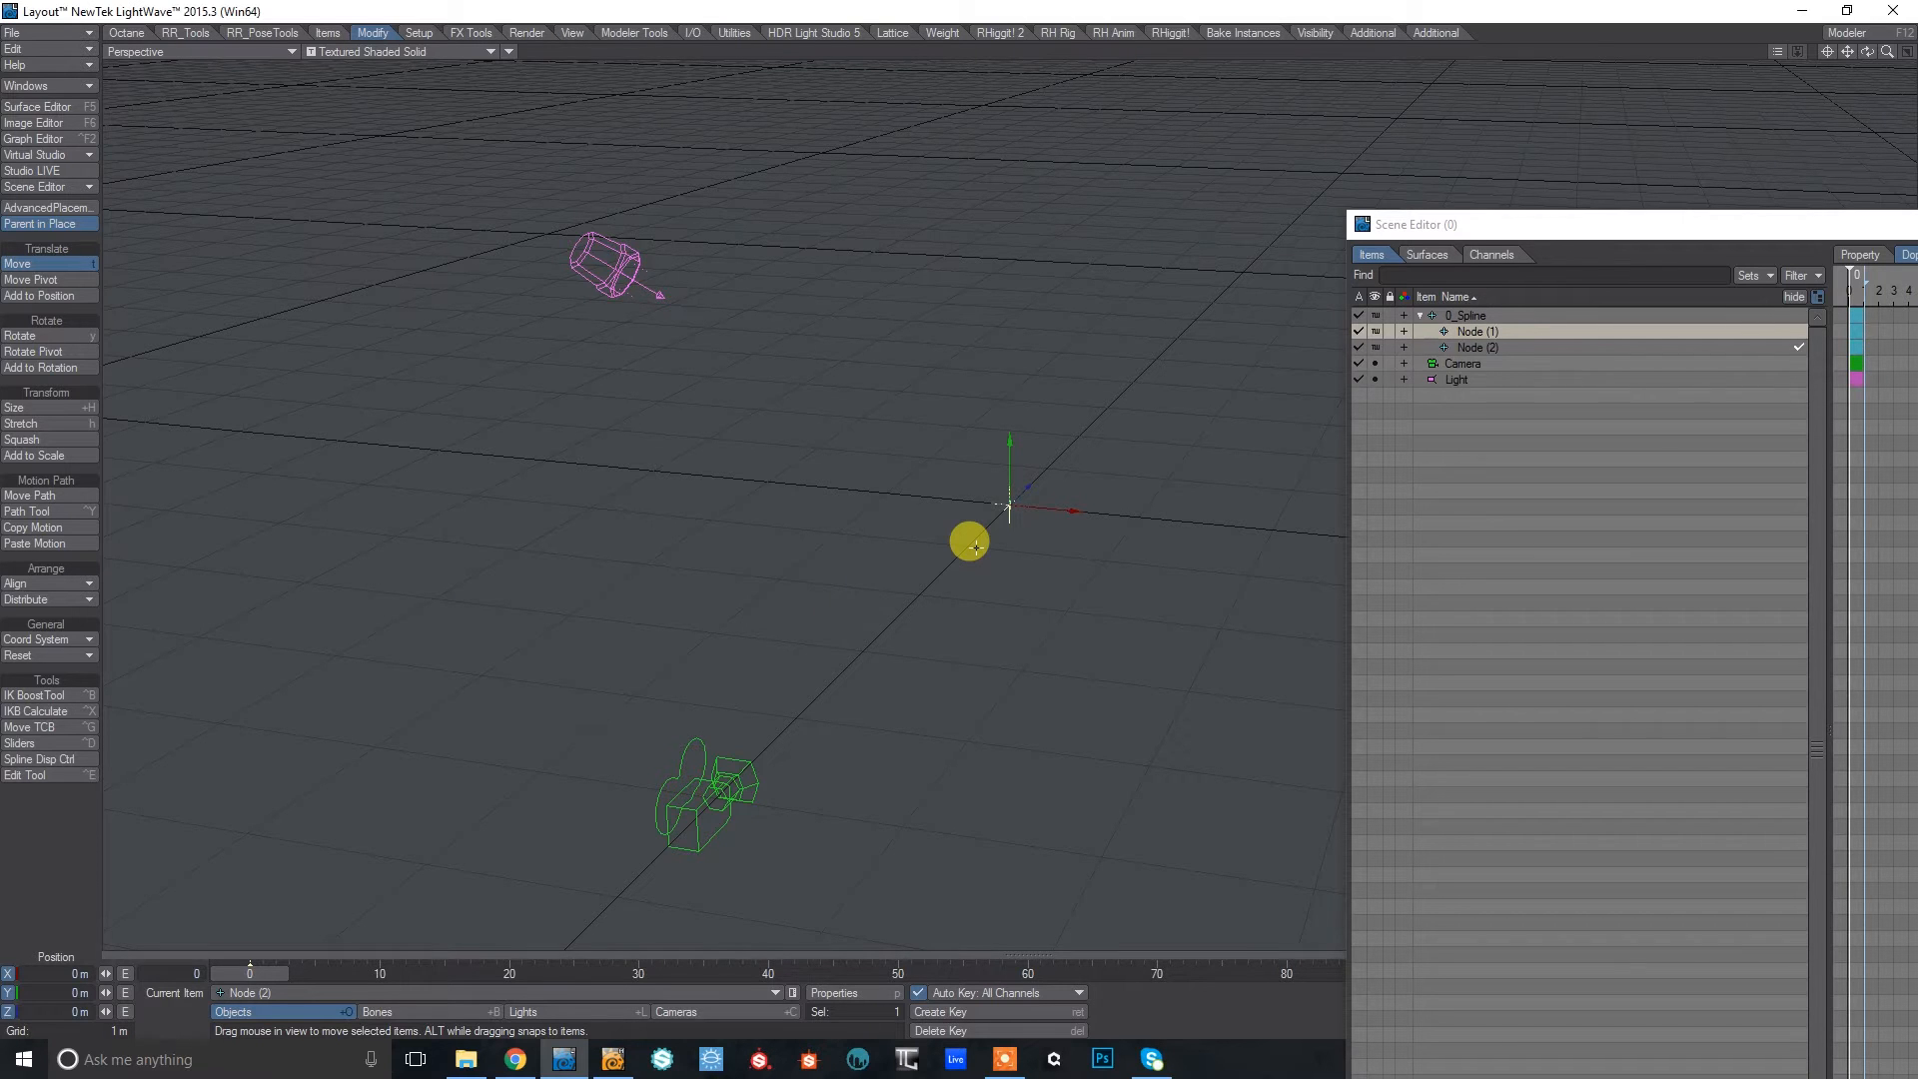
pyautogui.click(1493, 347)
pyautogui.moveTo(934, 486); pyautogui.dragTo(1002, 506)
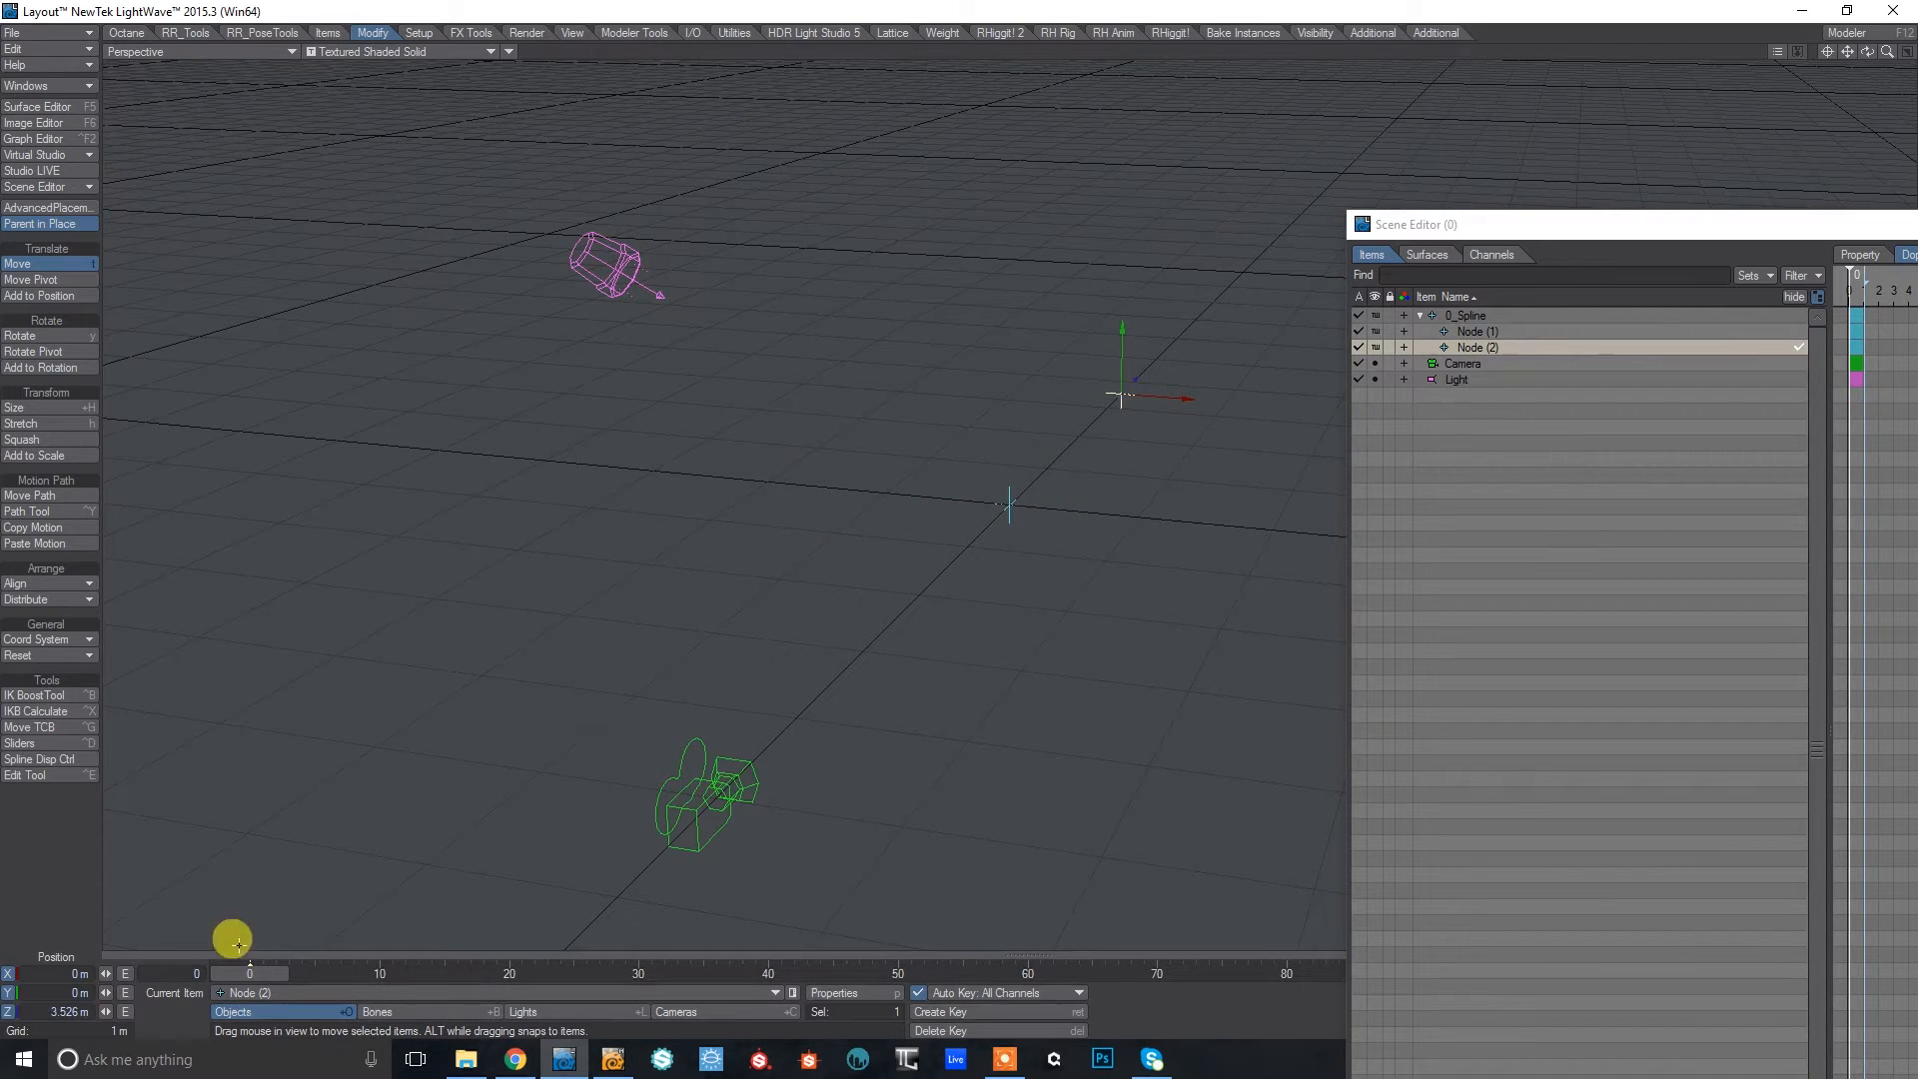
pyautogui.click(55, 1011)
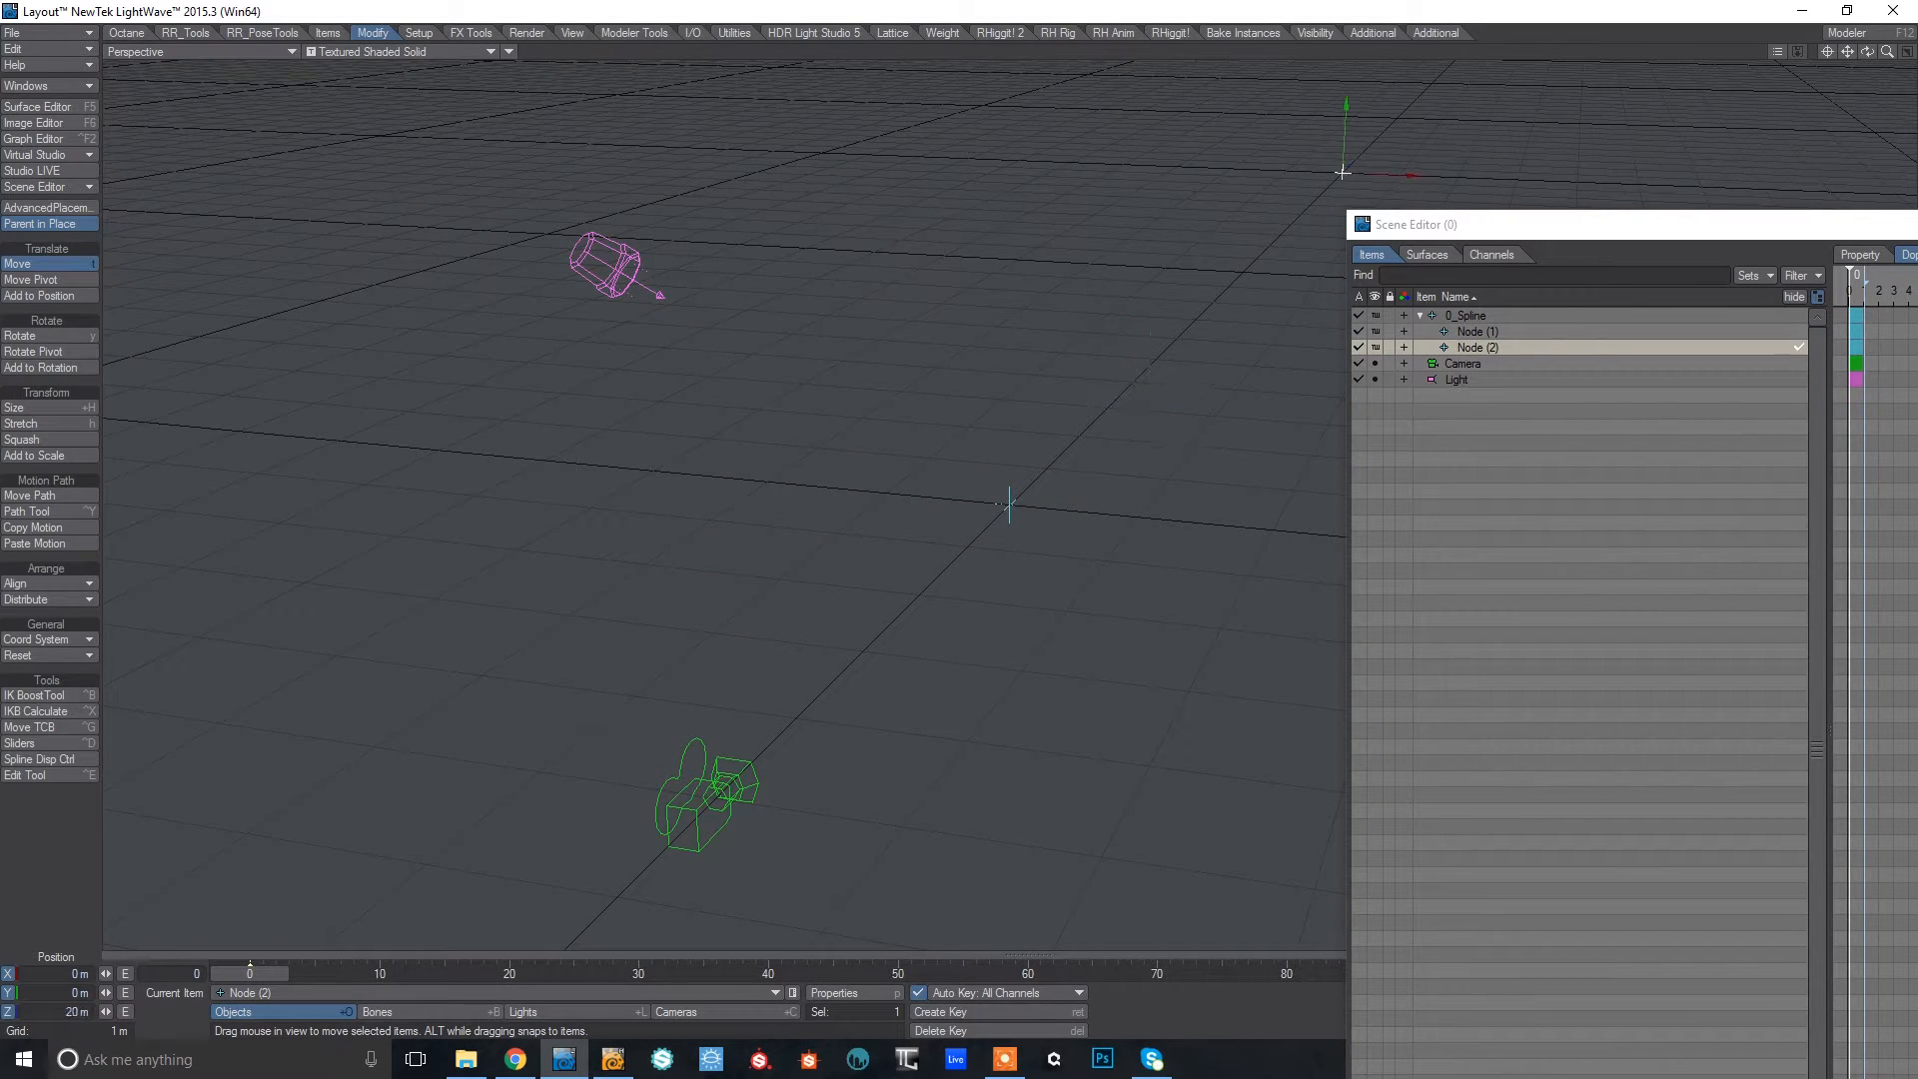
# Open the object properties of Node (2).
pyautogui.moveTo(1887, 51); pyautogui.dragTo(1855, 53)
pyautogui.press('p')
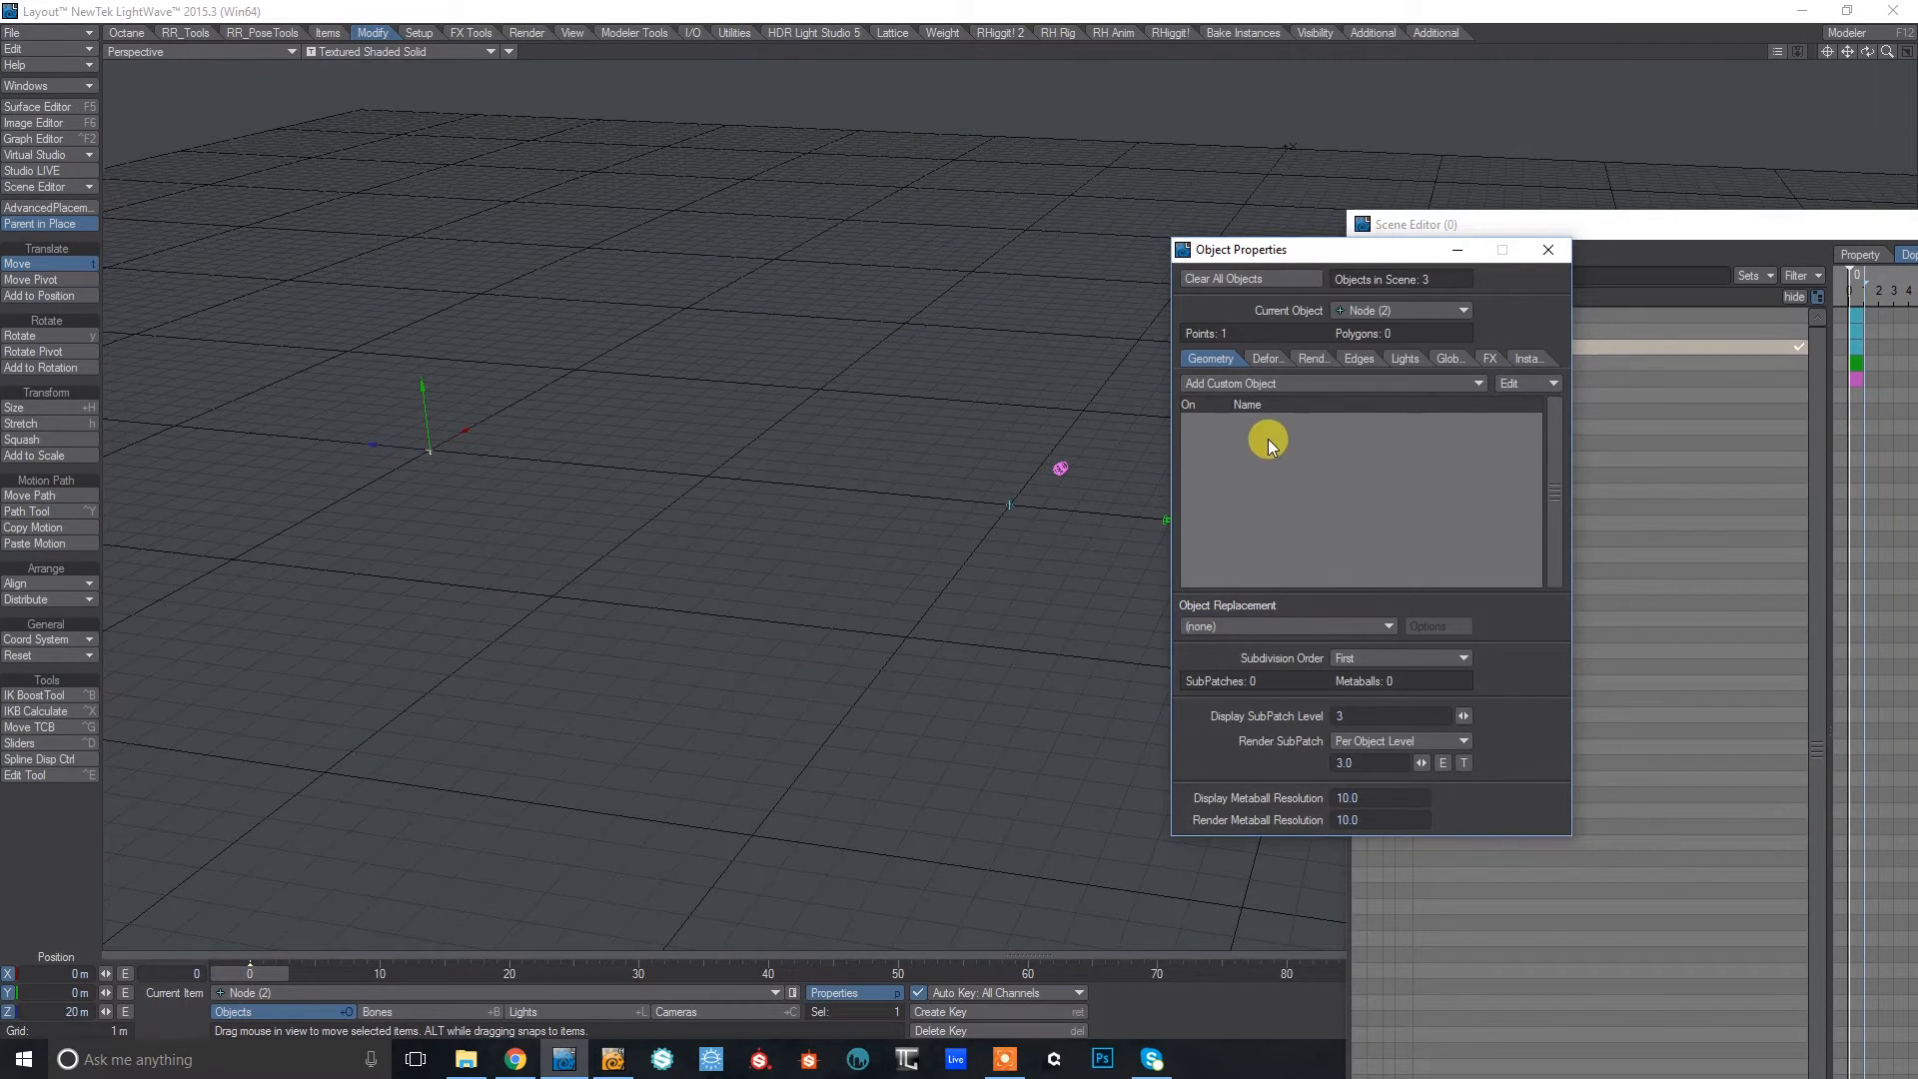
pyautogui.click(1214, 382)
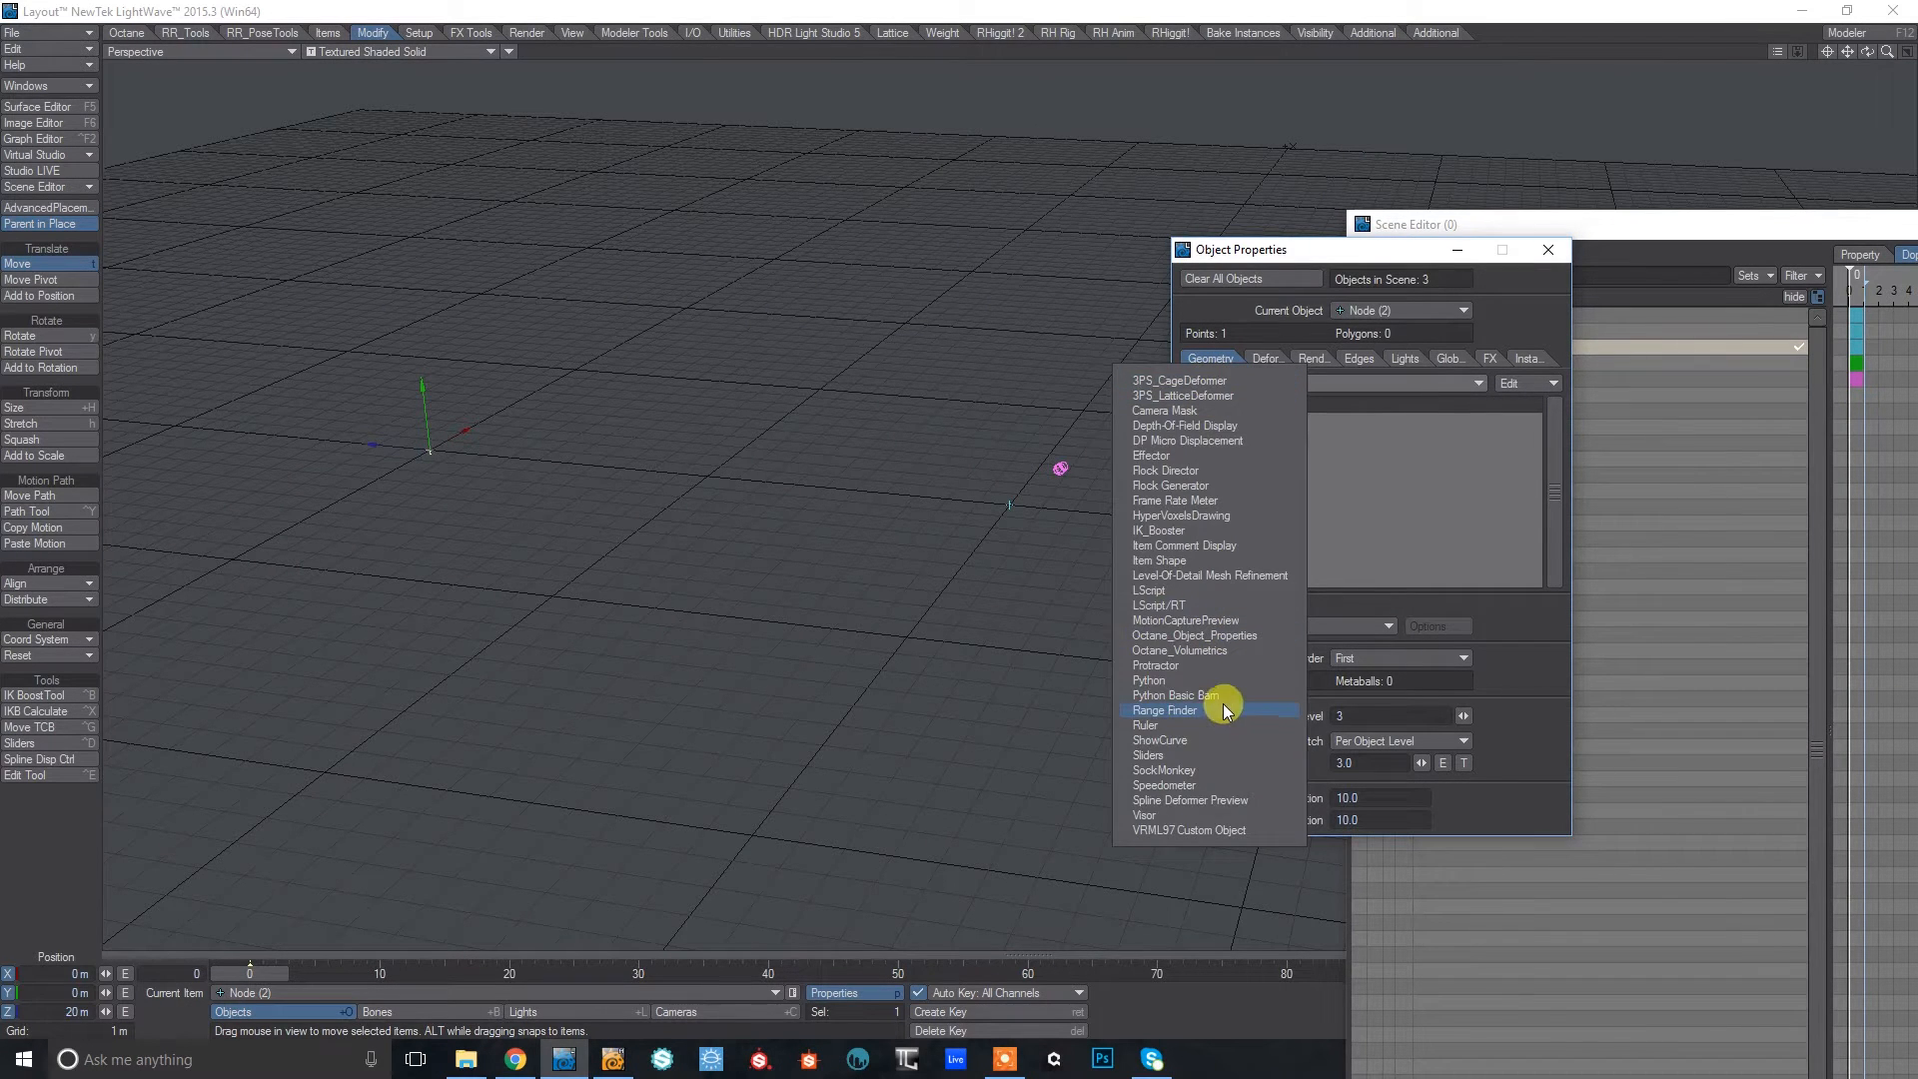
pyautogui.click(1210, 651)
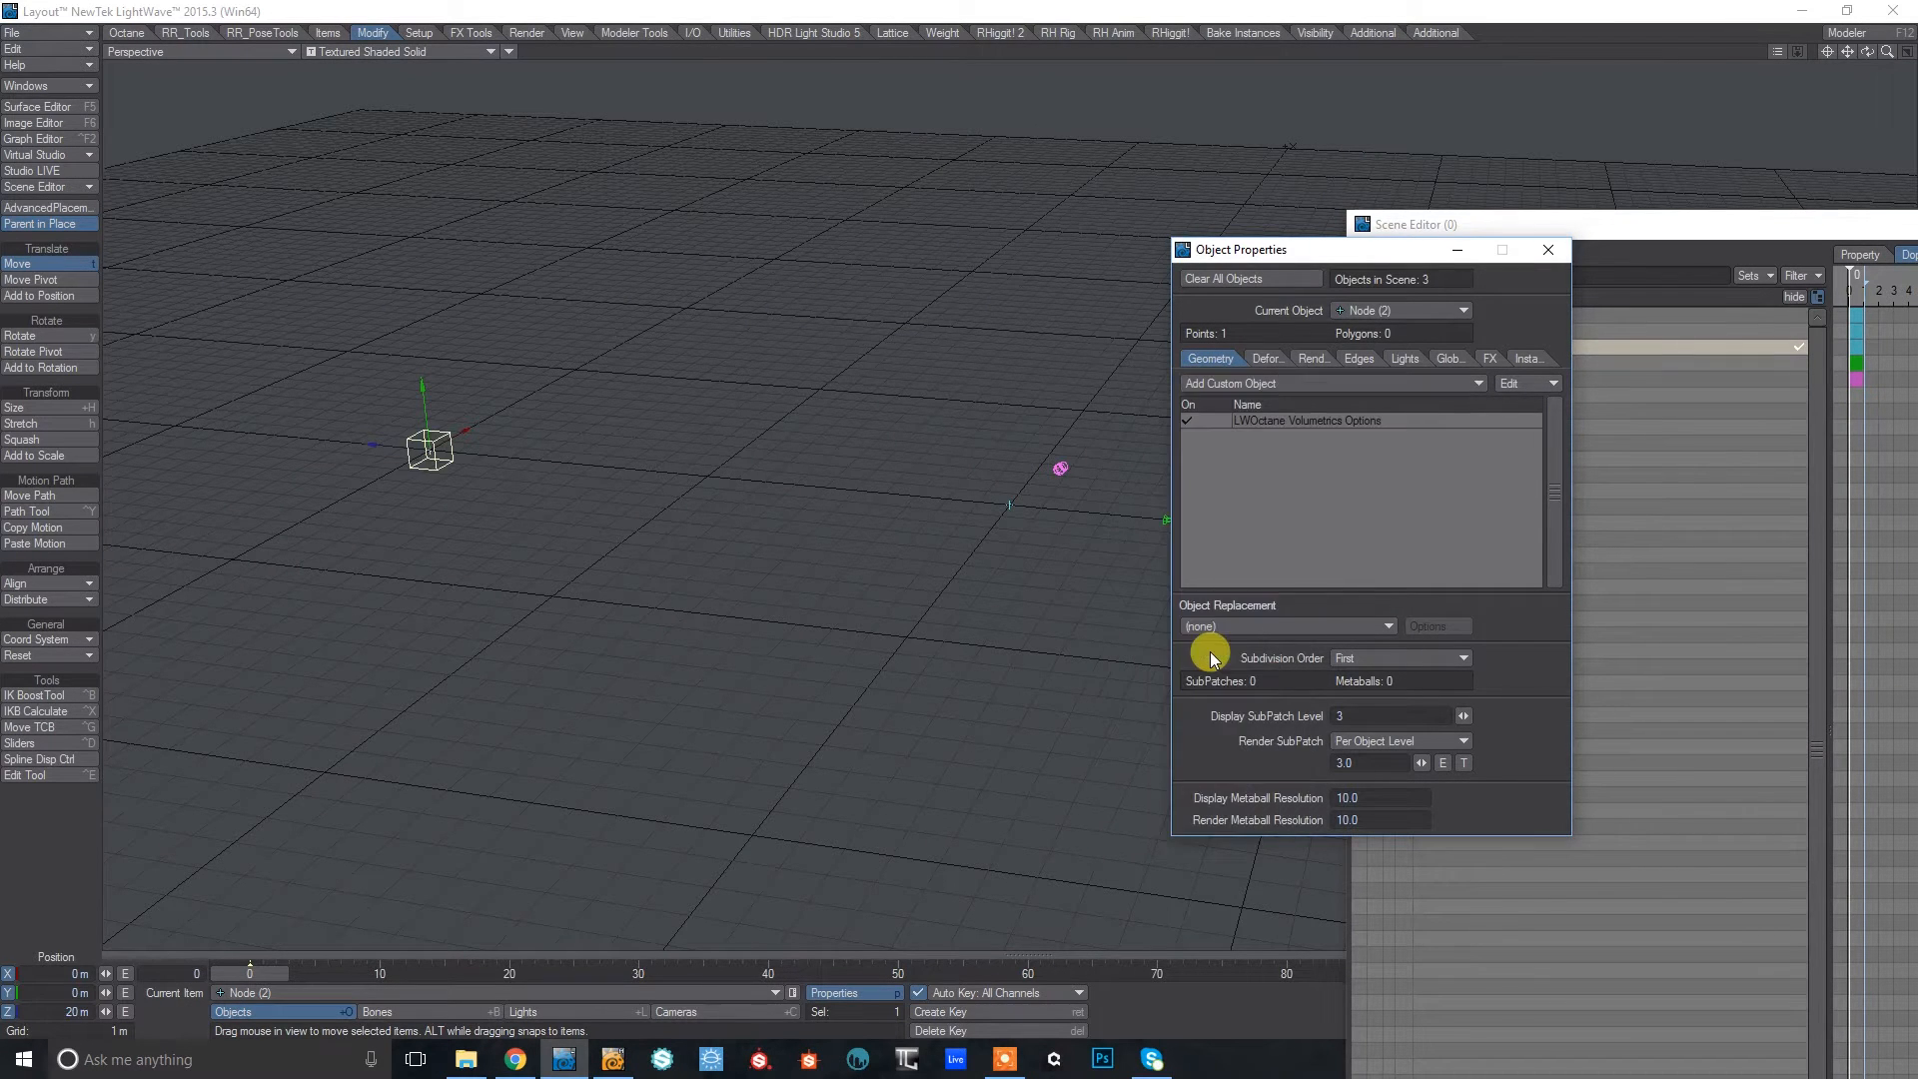
pyautogui.rightClick(1256, 420)
pyautogui.click(1271, 486)
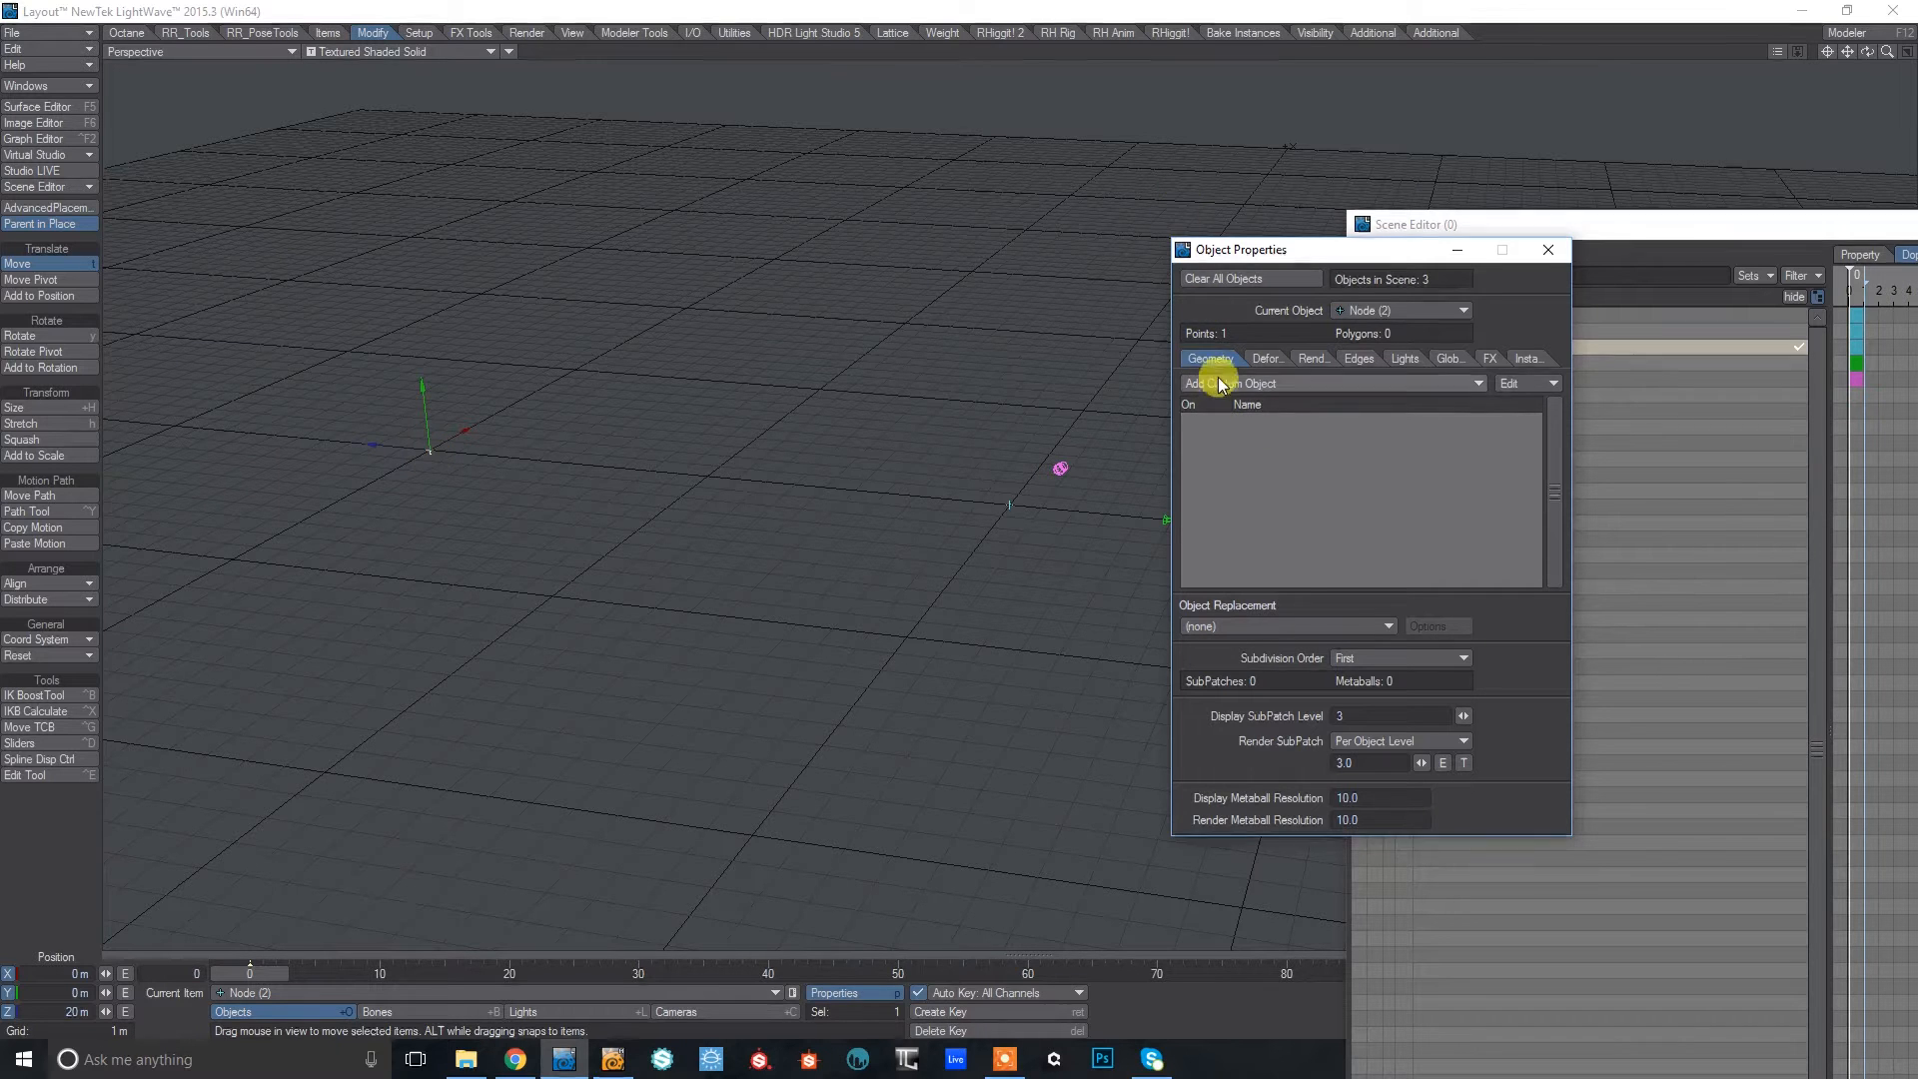
# Add an Item Shape custom object to Node (2), with its shape set to Ball and its scale to 3.
pyautogui.click(1219, 383)
pyautogui.click(1211, 297)
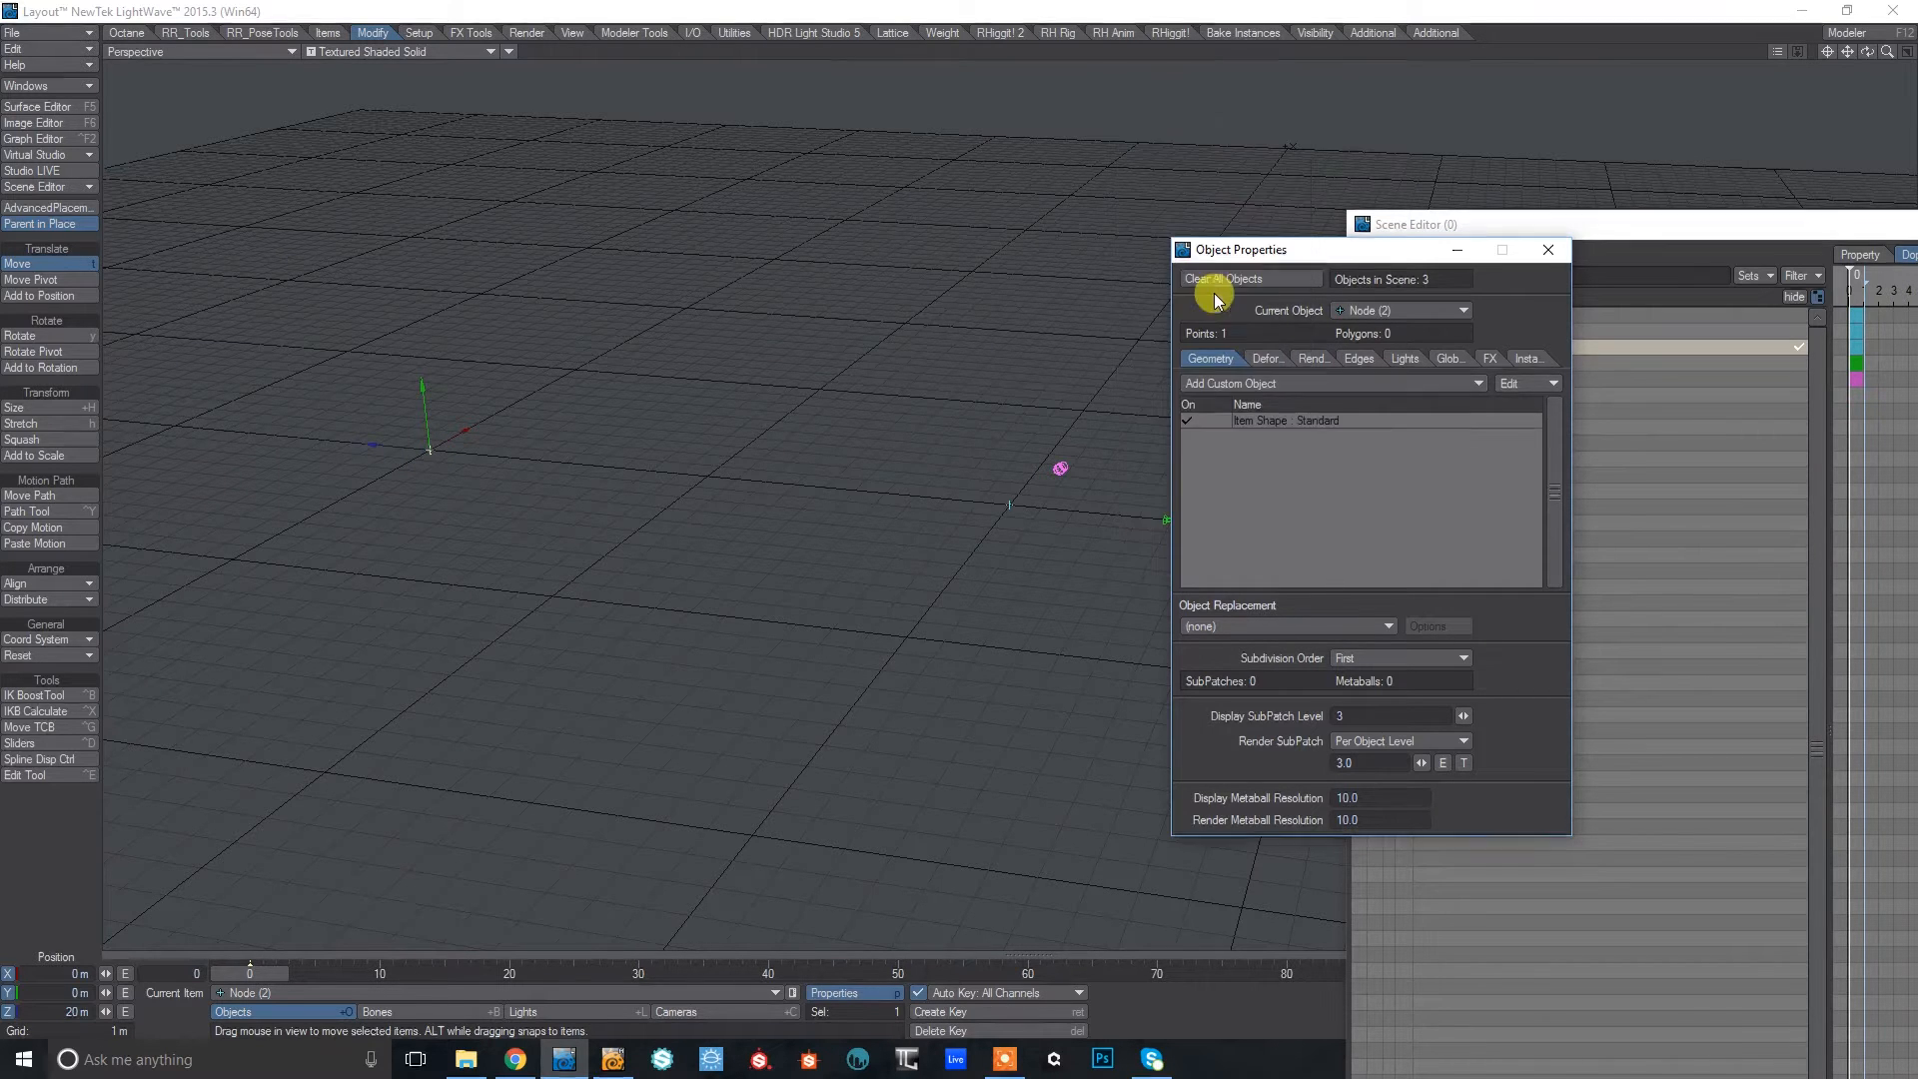
pyautogui.doubleClick(1323, 420)
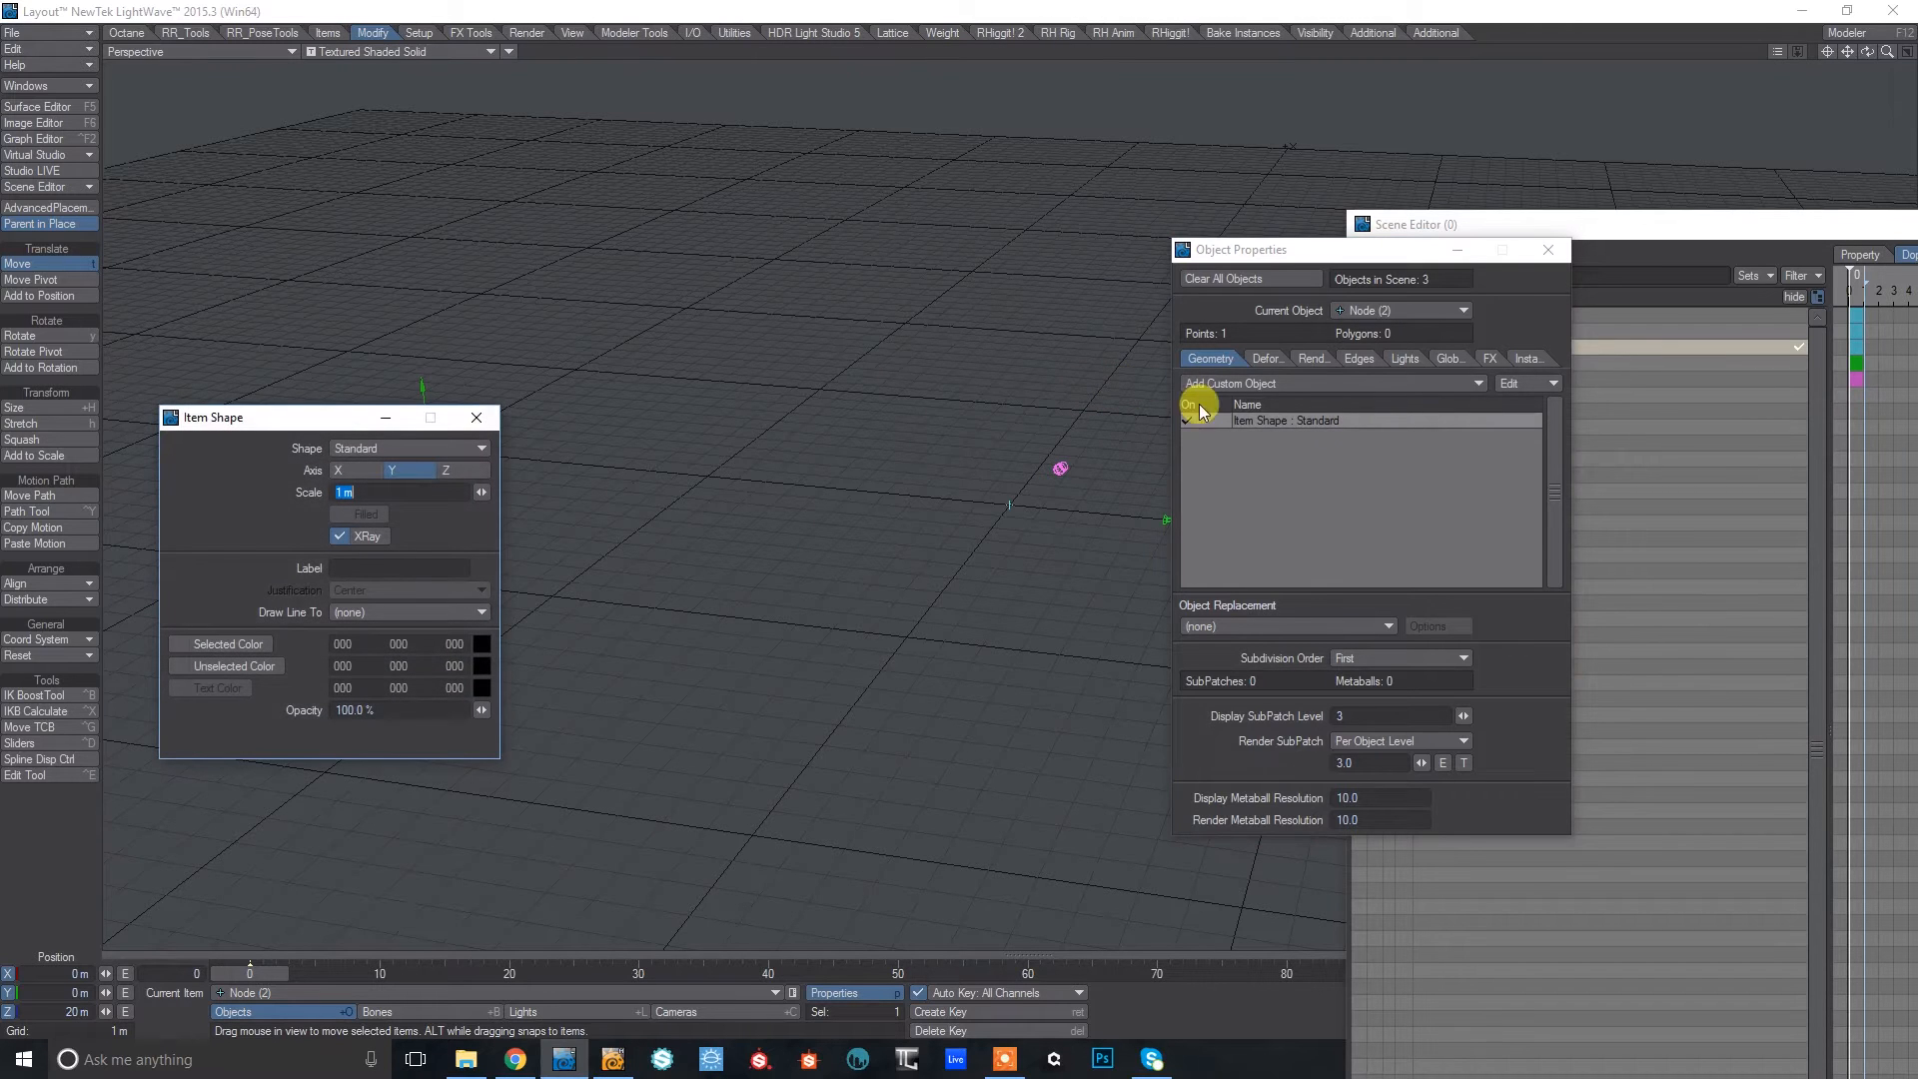
pyautogui.click(368, 447)
pyautogui.click(353, 470)
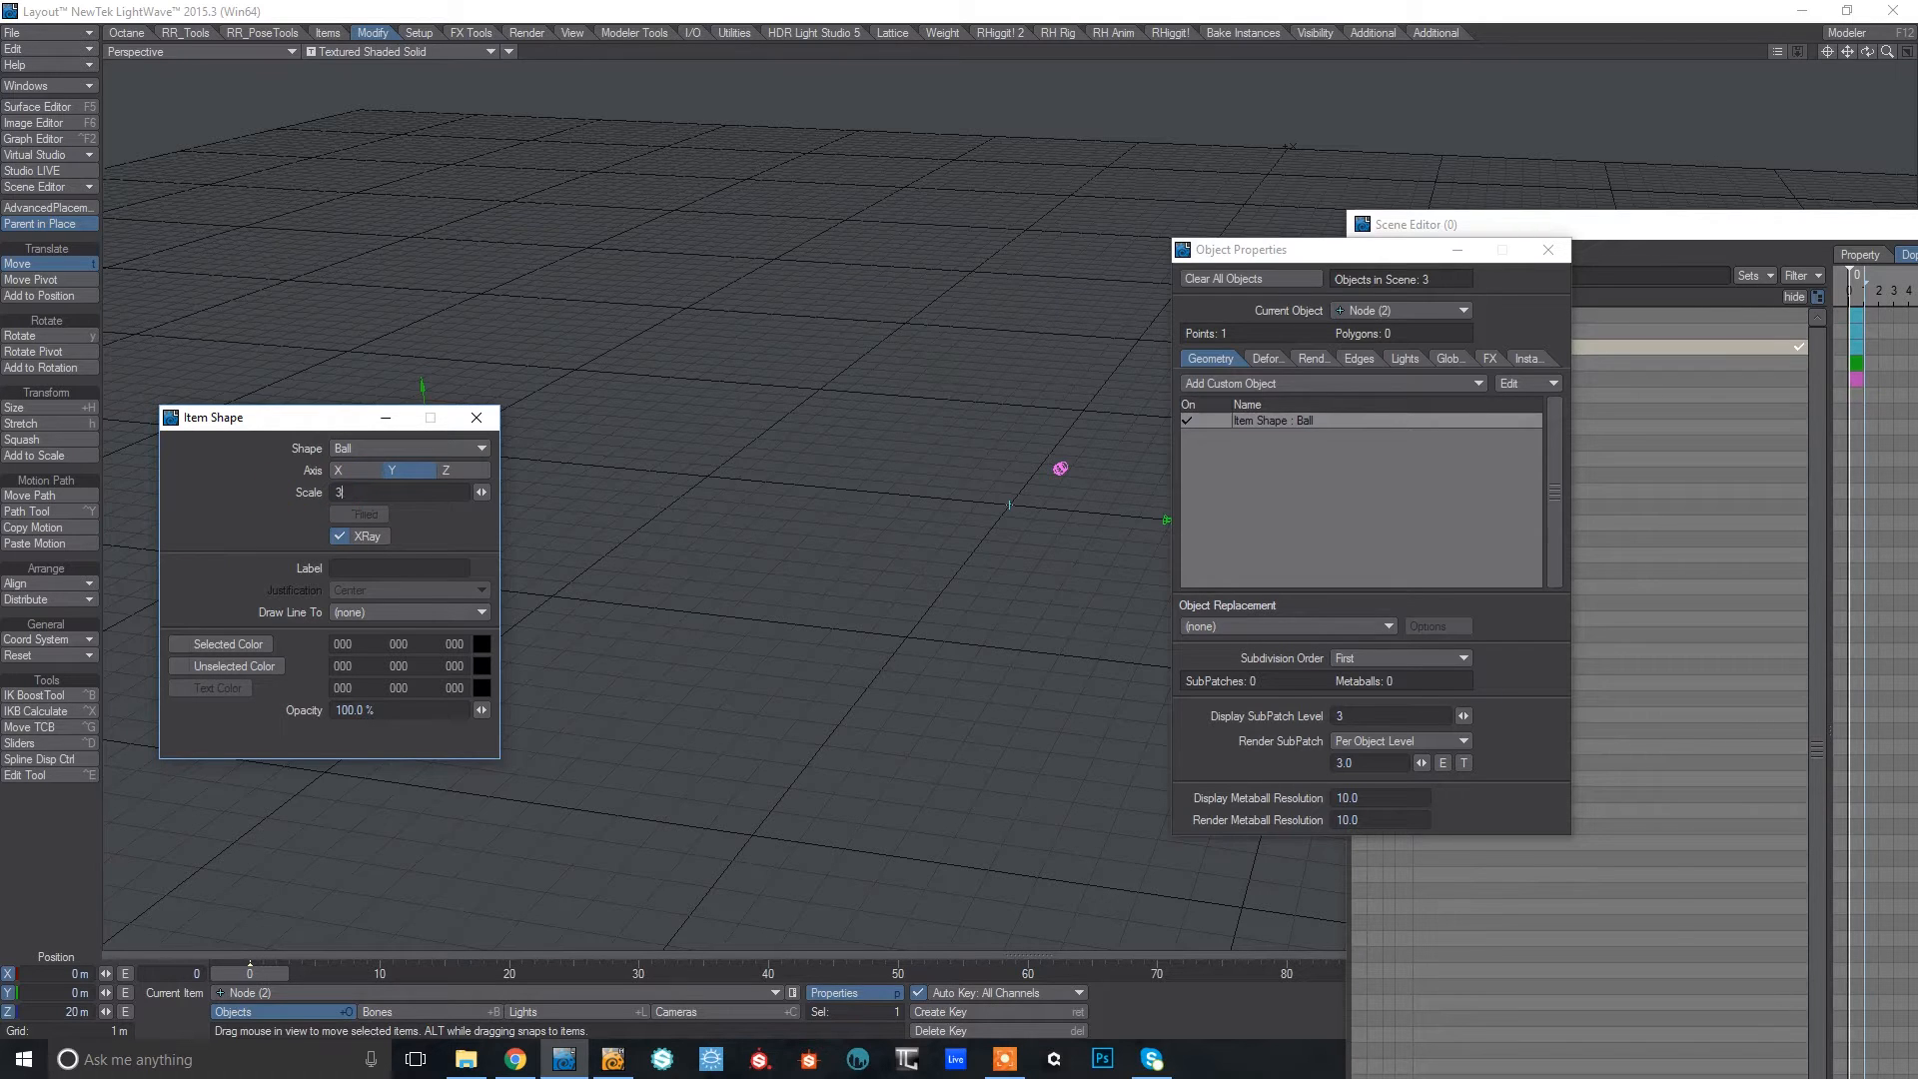
pyautogui.click(483, 417)
pyautogui.moveTo(1886, 52); pyautogui.dragTo(1828, 52)
pyautogui.moveTo(1399, 252); pyautogui.dragTo(969, 226)
pyautogui.click(1118, 217)
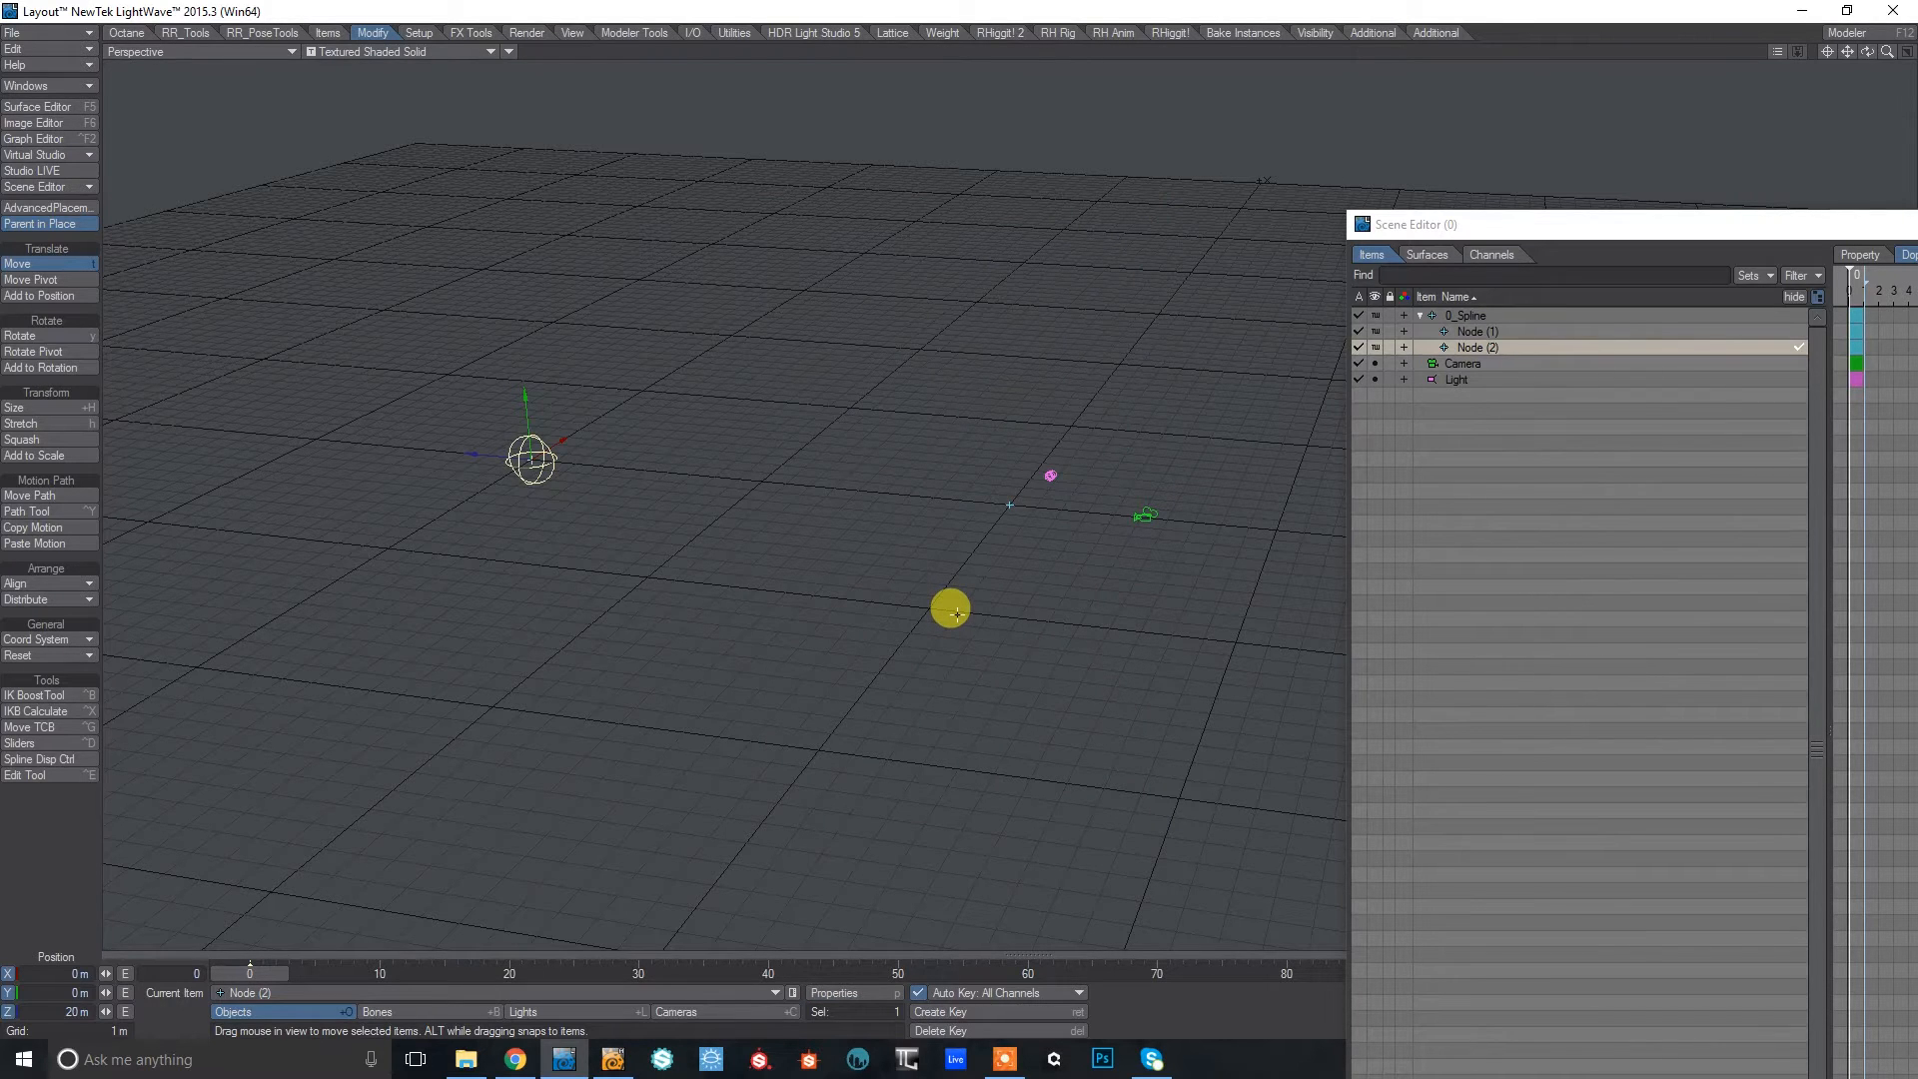
# Clone Node (2) five times to create the remaining spline nodes.
pyautogui.hotkey('ctrl', 'c')
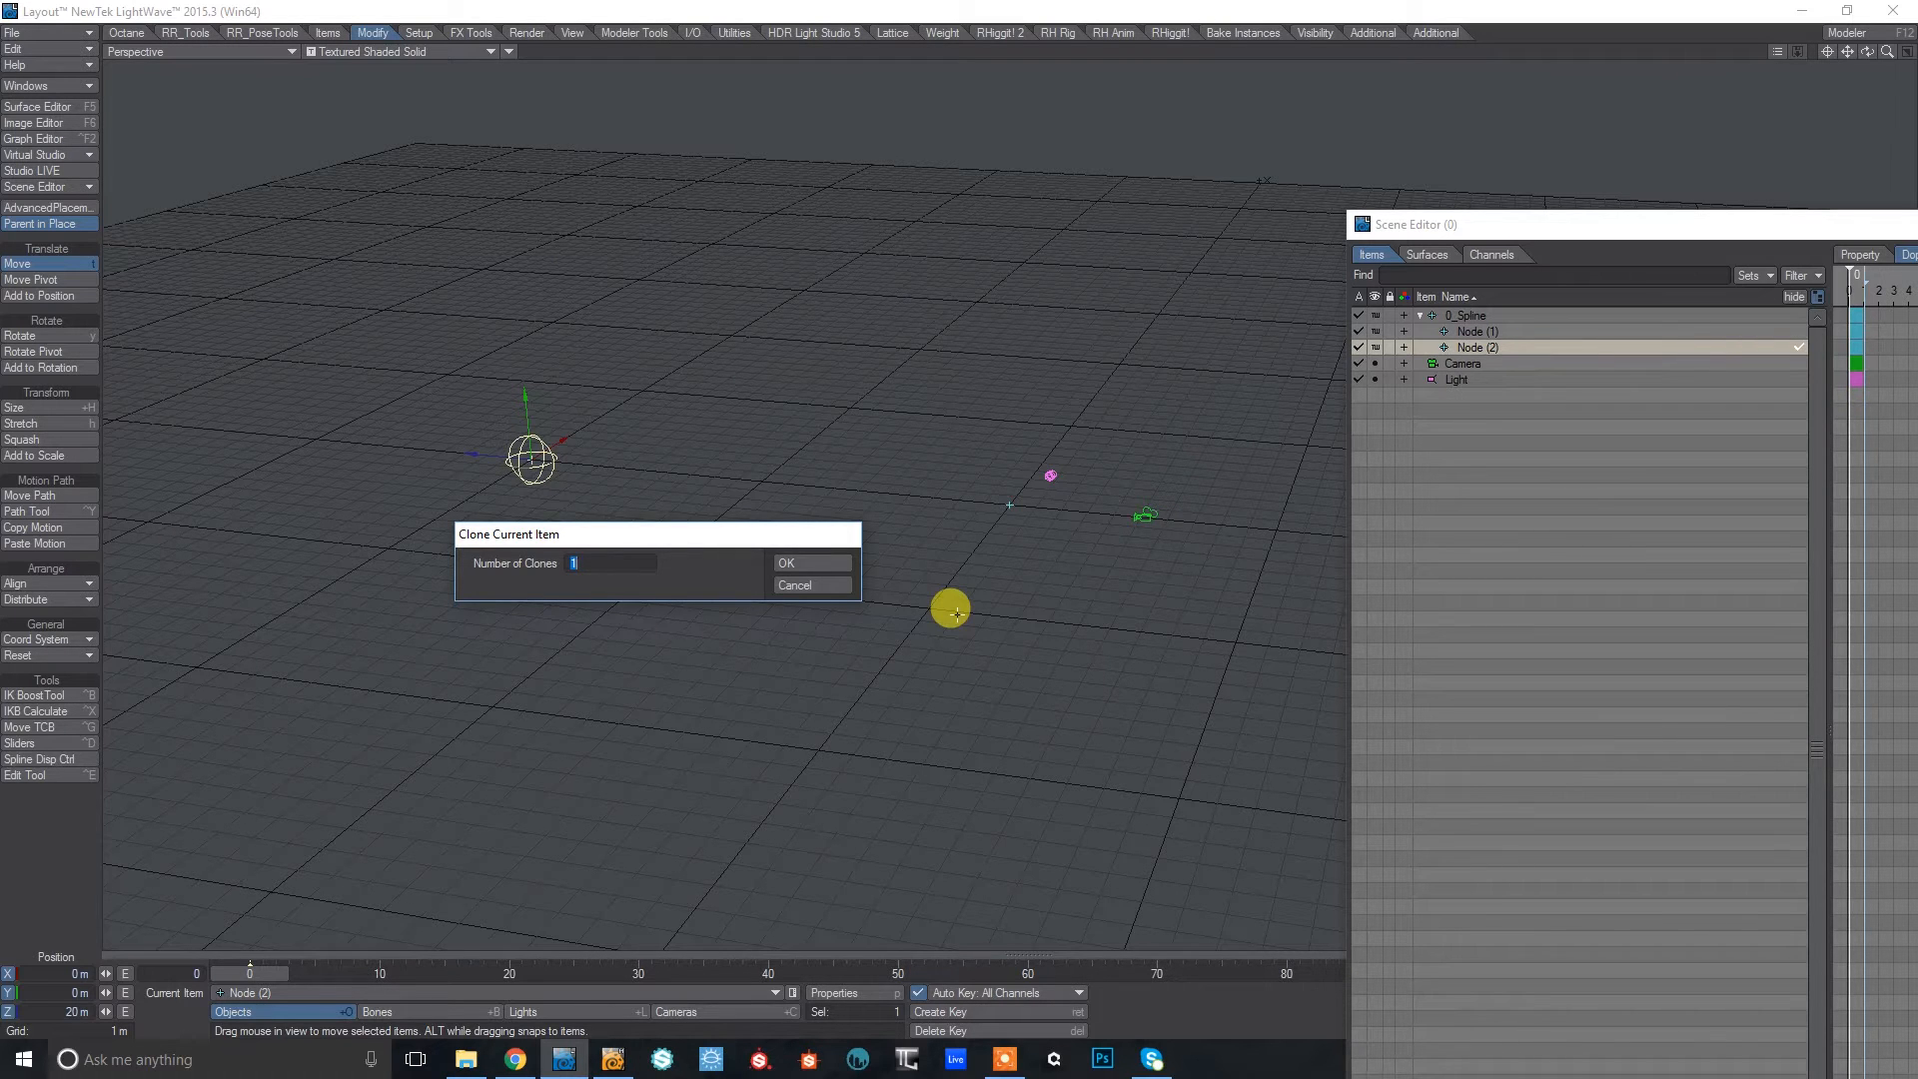
pyautogui.press('Return')
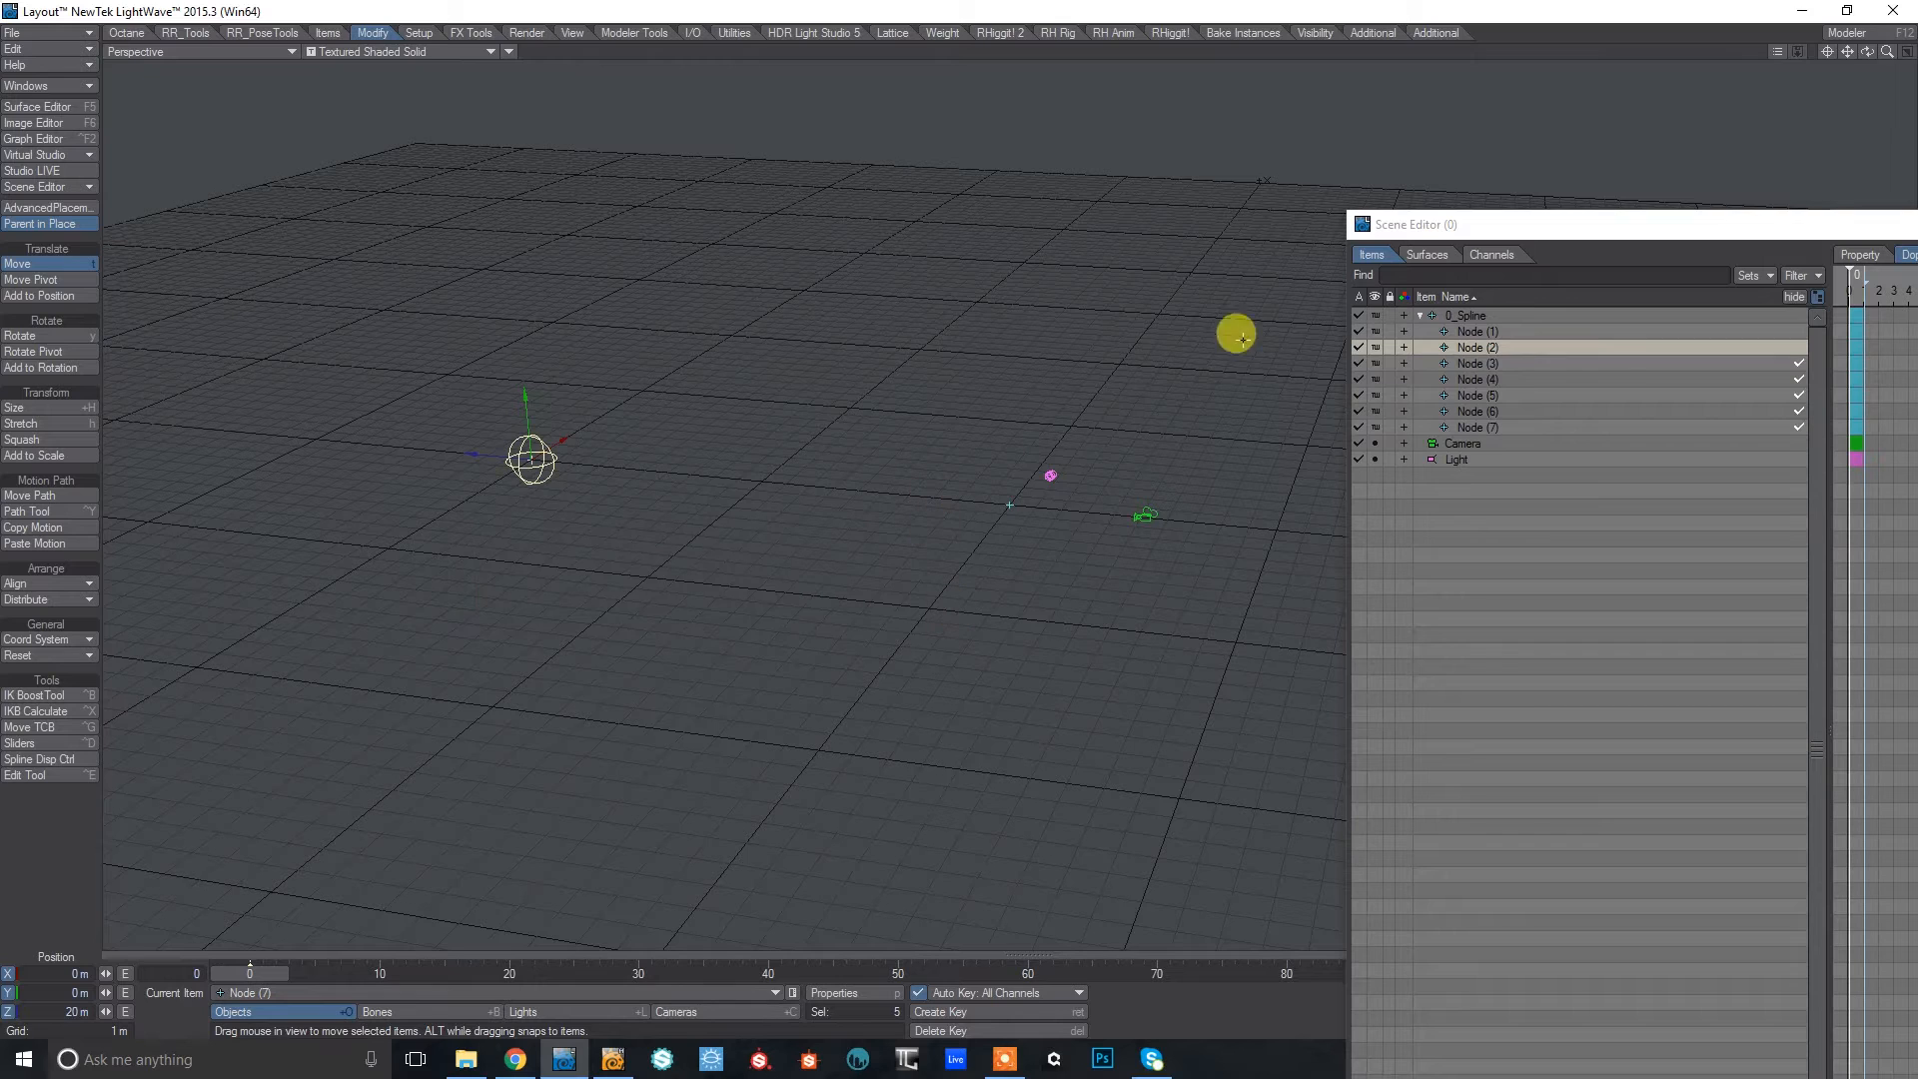
# In the Top view, arrange Nodes (3) to (7) in an arc from Node (2), ending with Node (7) at about X 31.9 m, Z -1.3 m.
pyautogui.moveTo(1867, 51); pyautogui.dragTo(1349, 296)
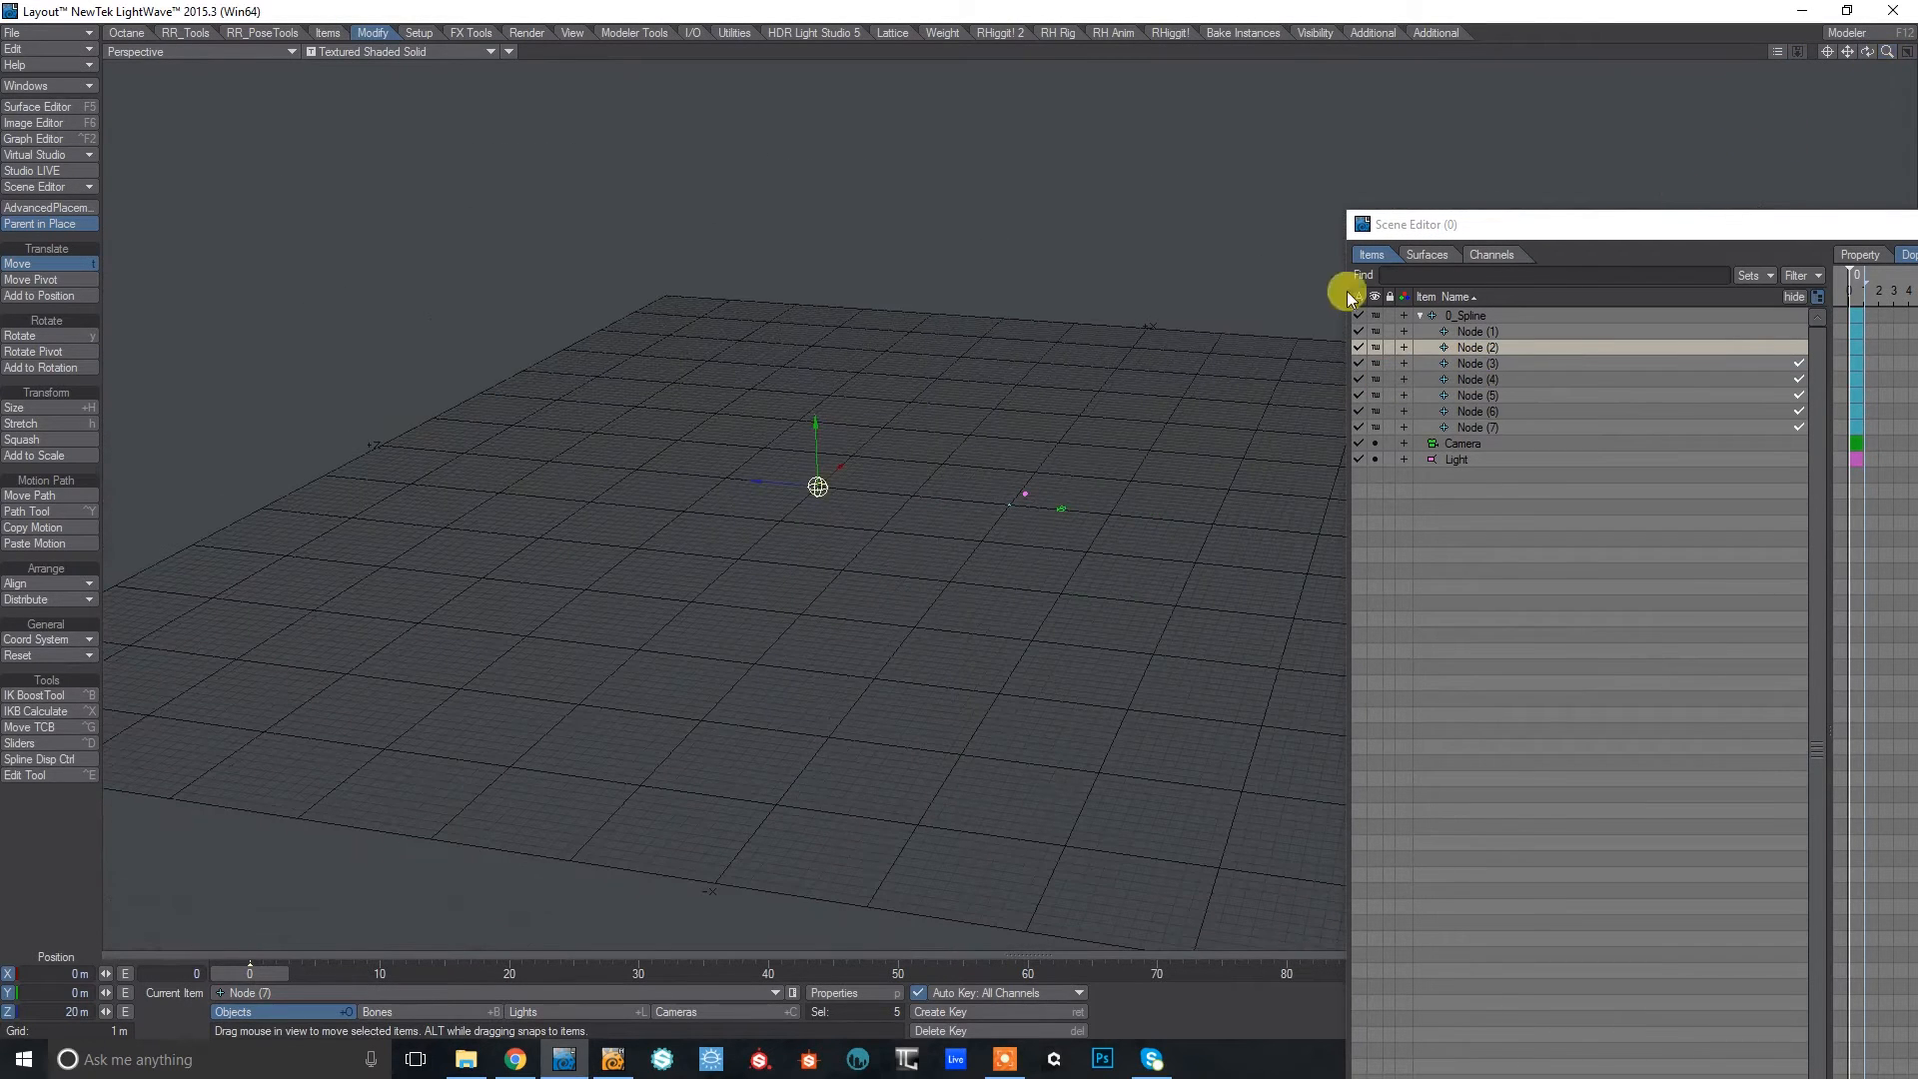
pyautogui.click(1498, 363)
pyautogui.press('2')
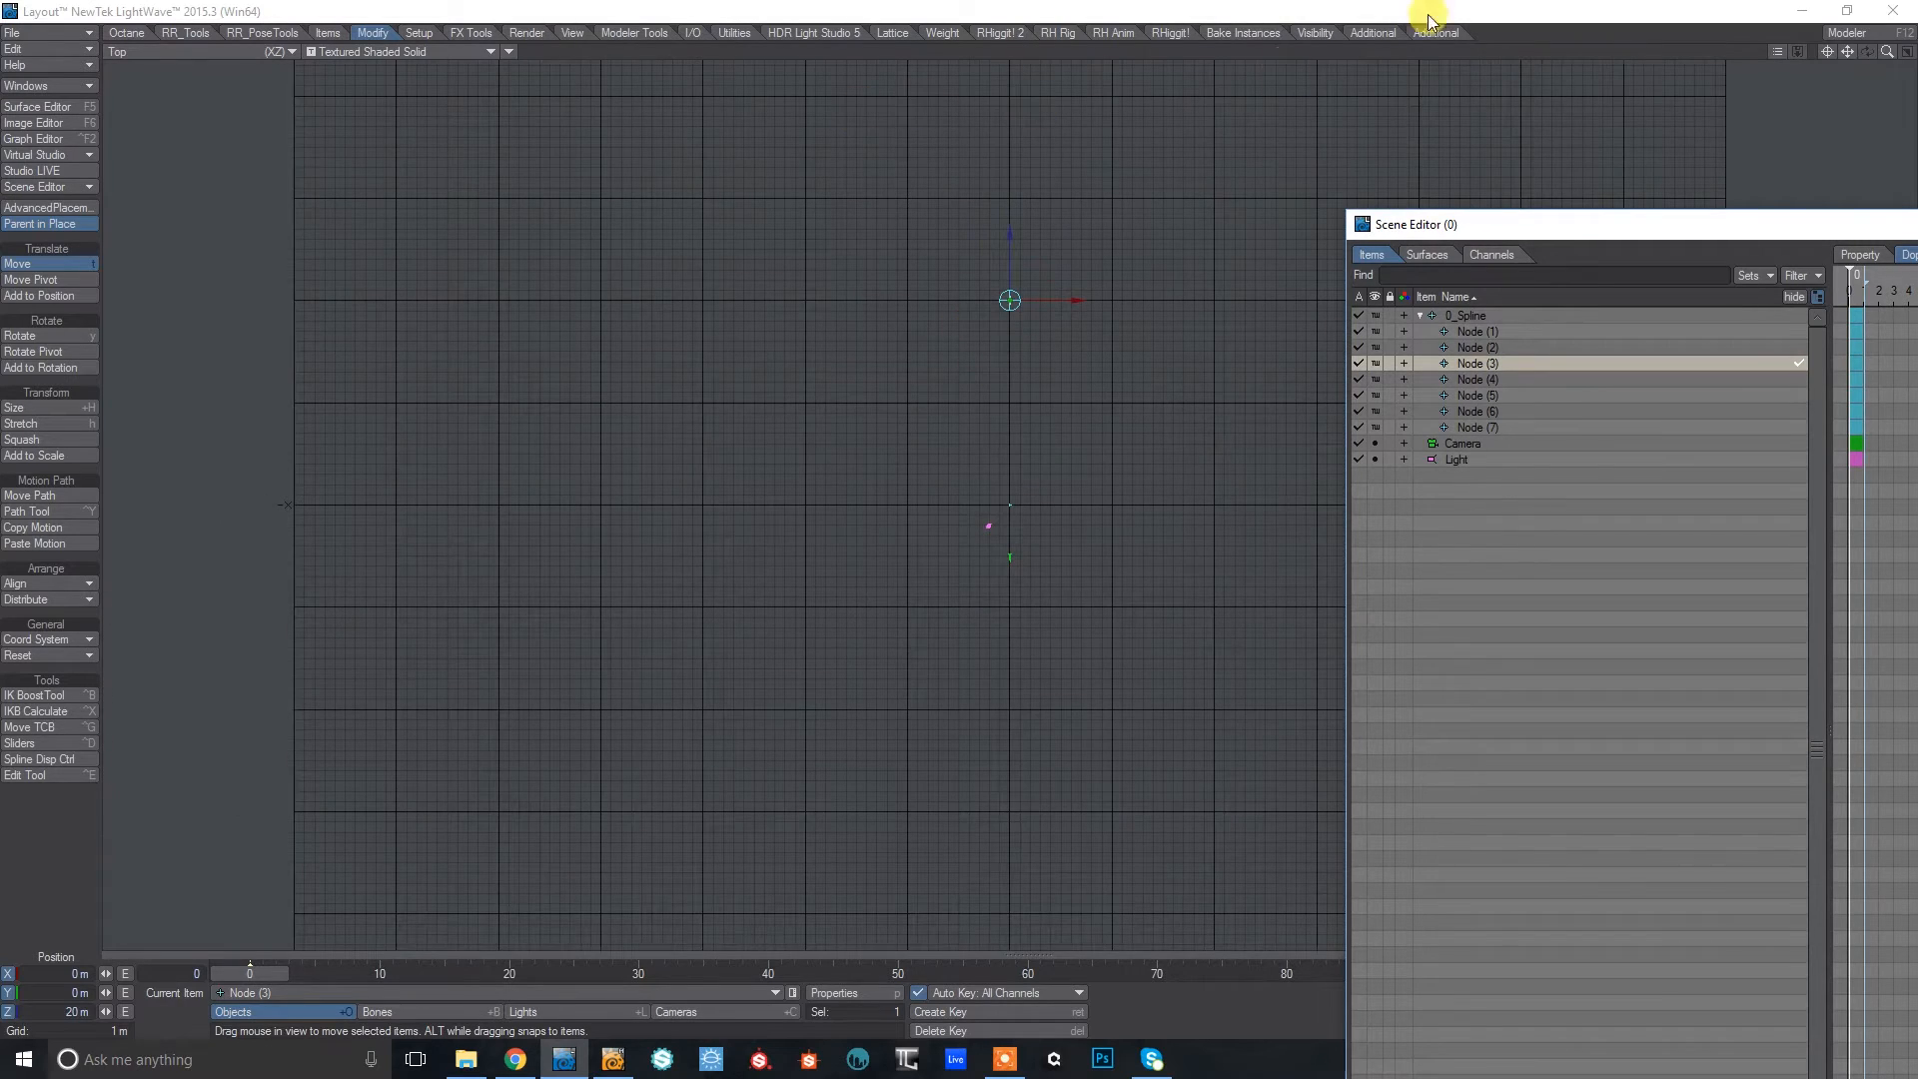
pyautogui.moveTo(1882, 57); pyautogui.dragTo(1736, 60)
pyautogui.moveTo(1025, 237); pyautogui.dragTo(1078, 59)
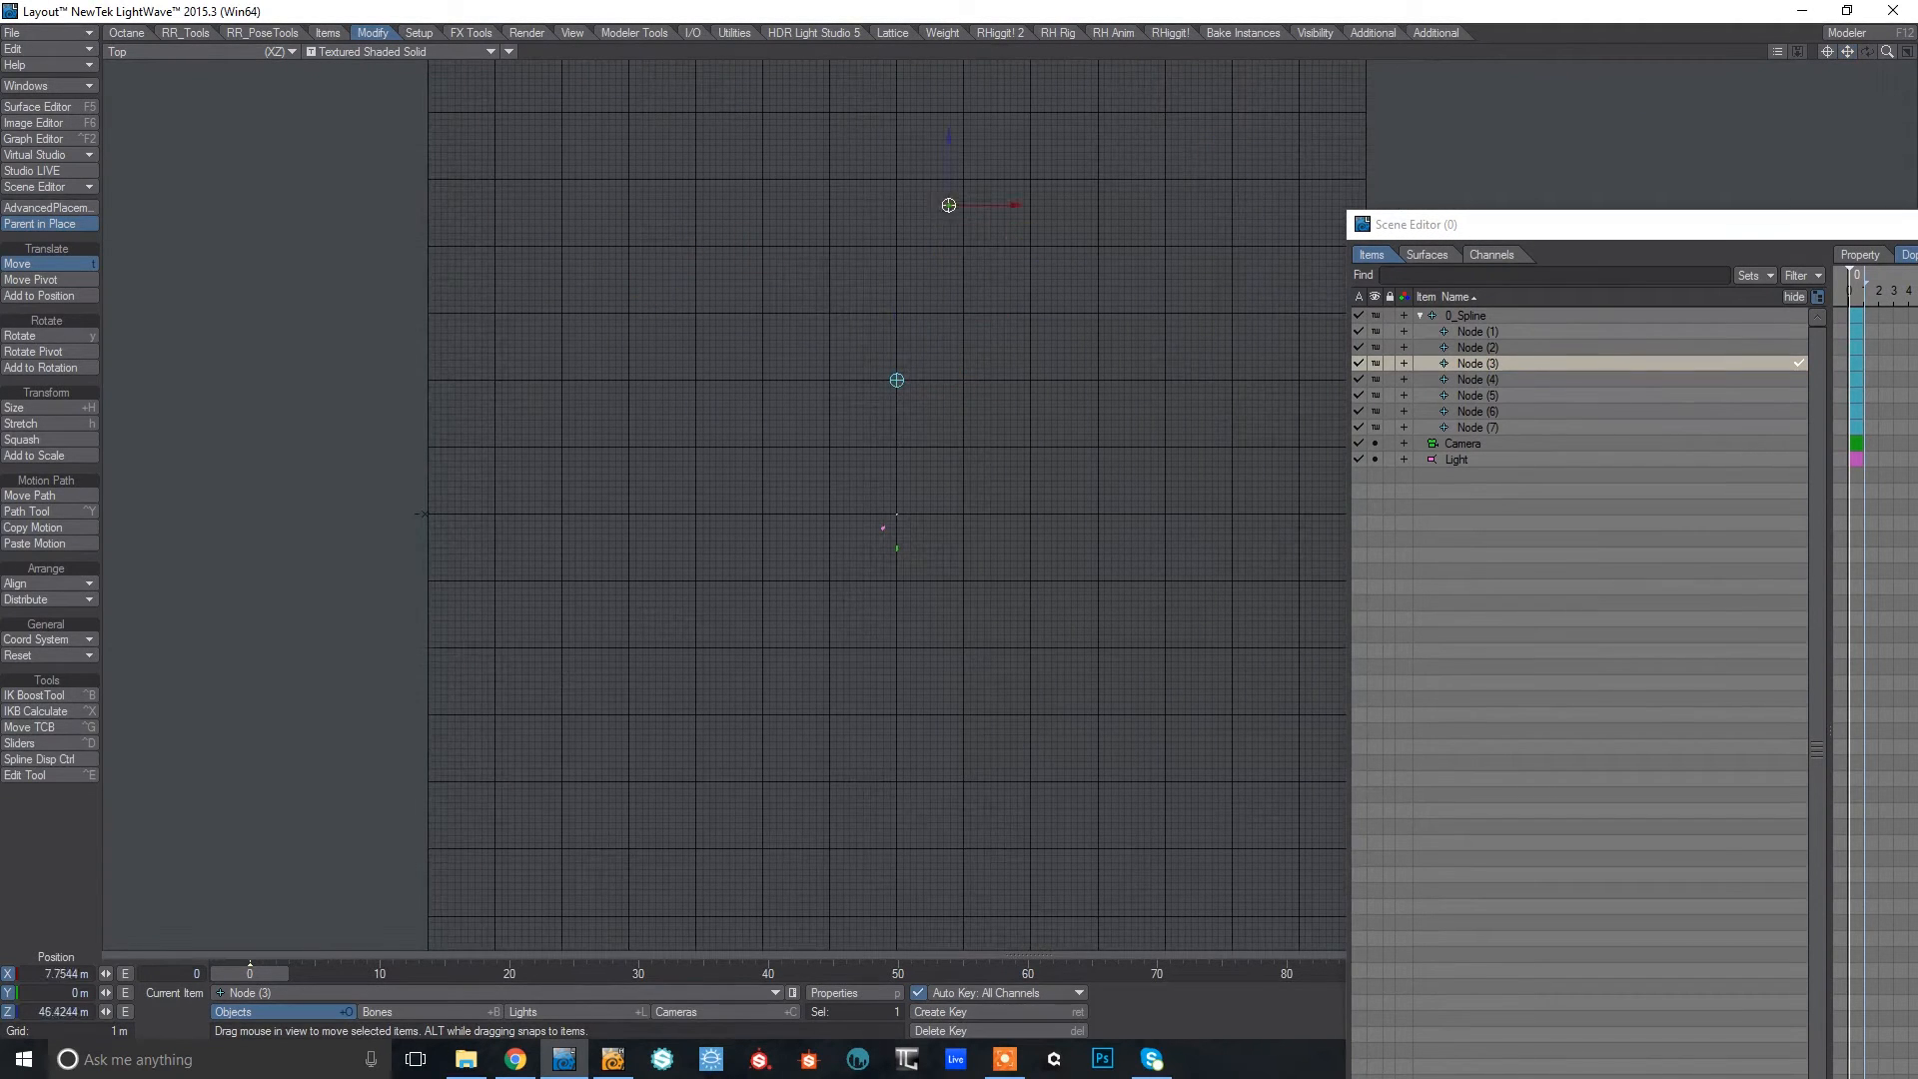
pyautogui.click(1487, 380)
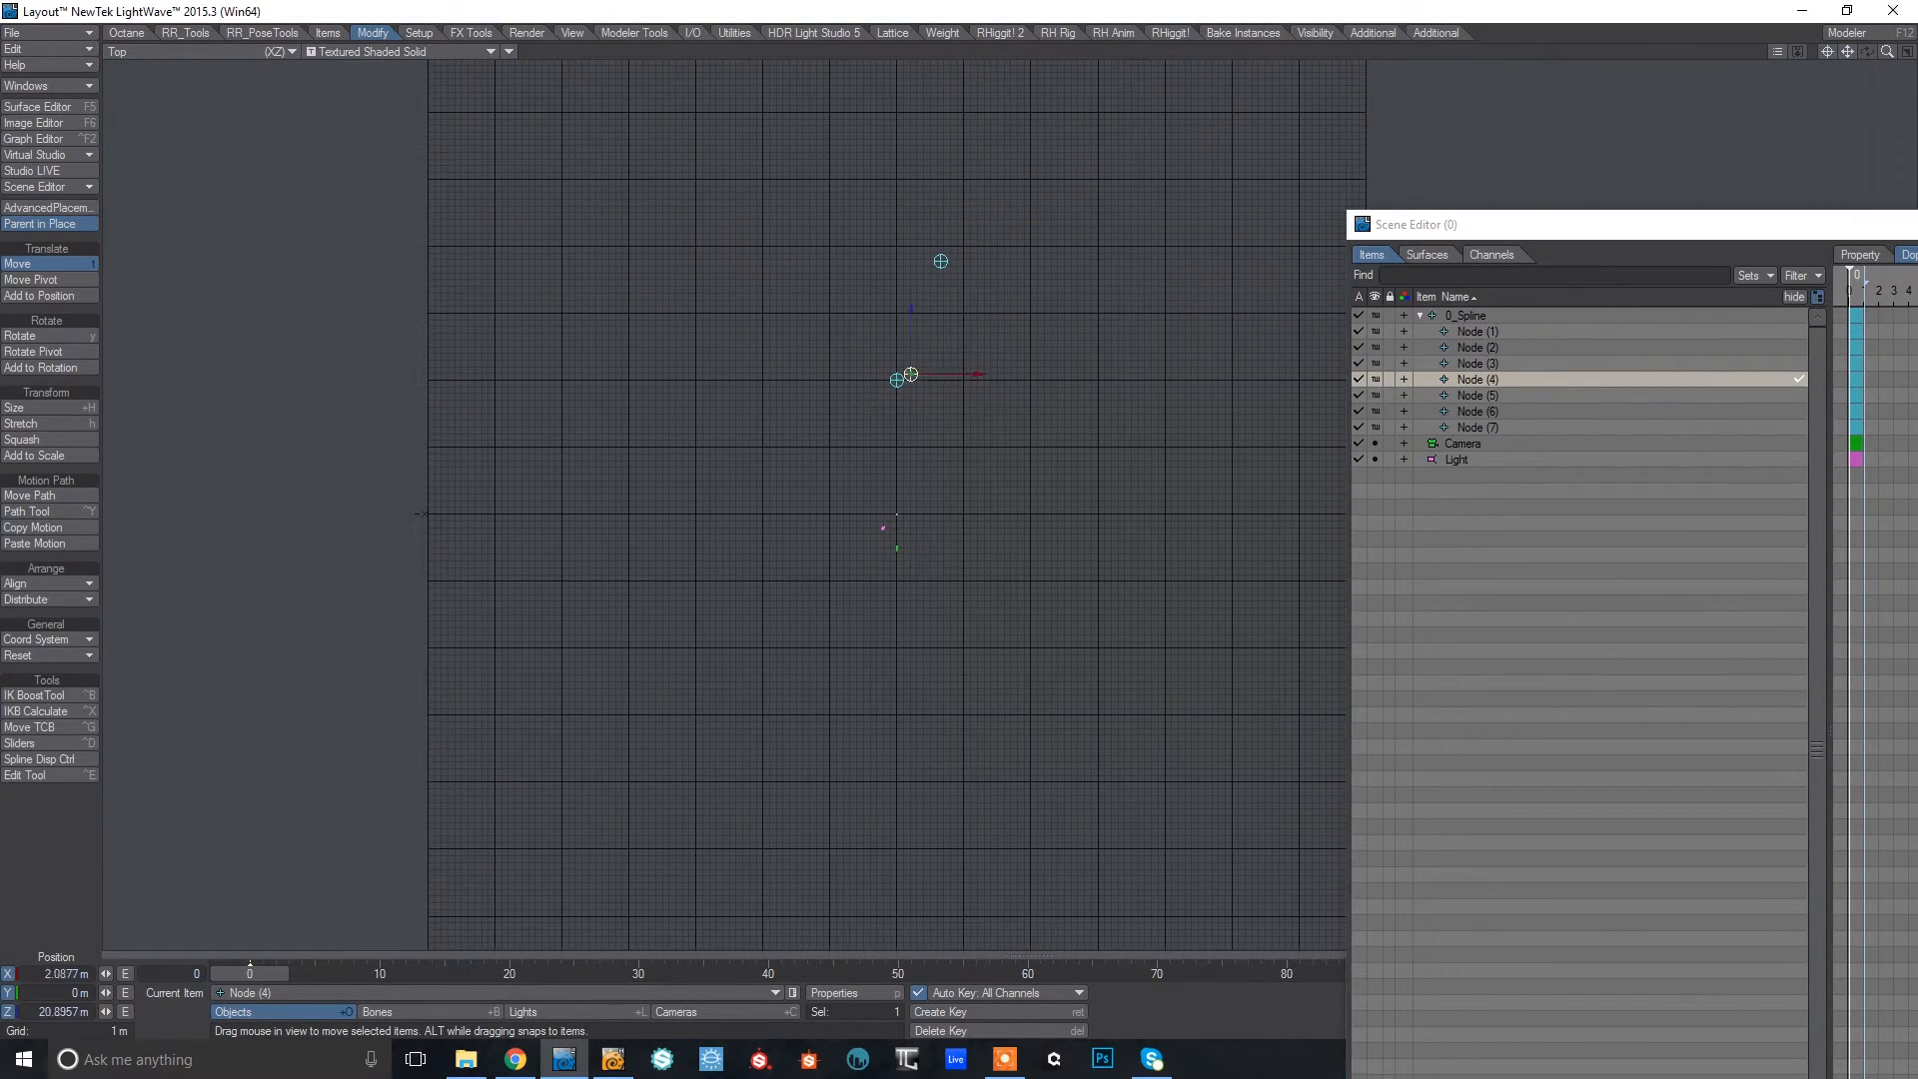
pyautogui.click(1538, 396)
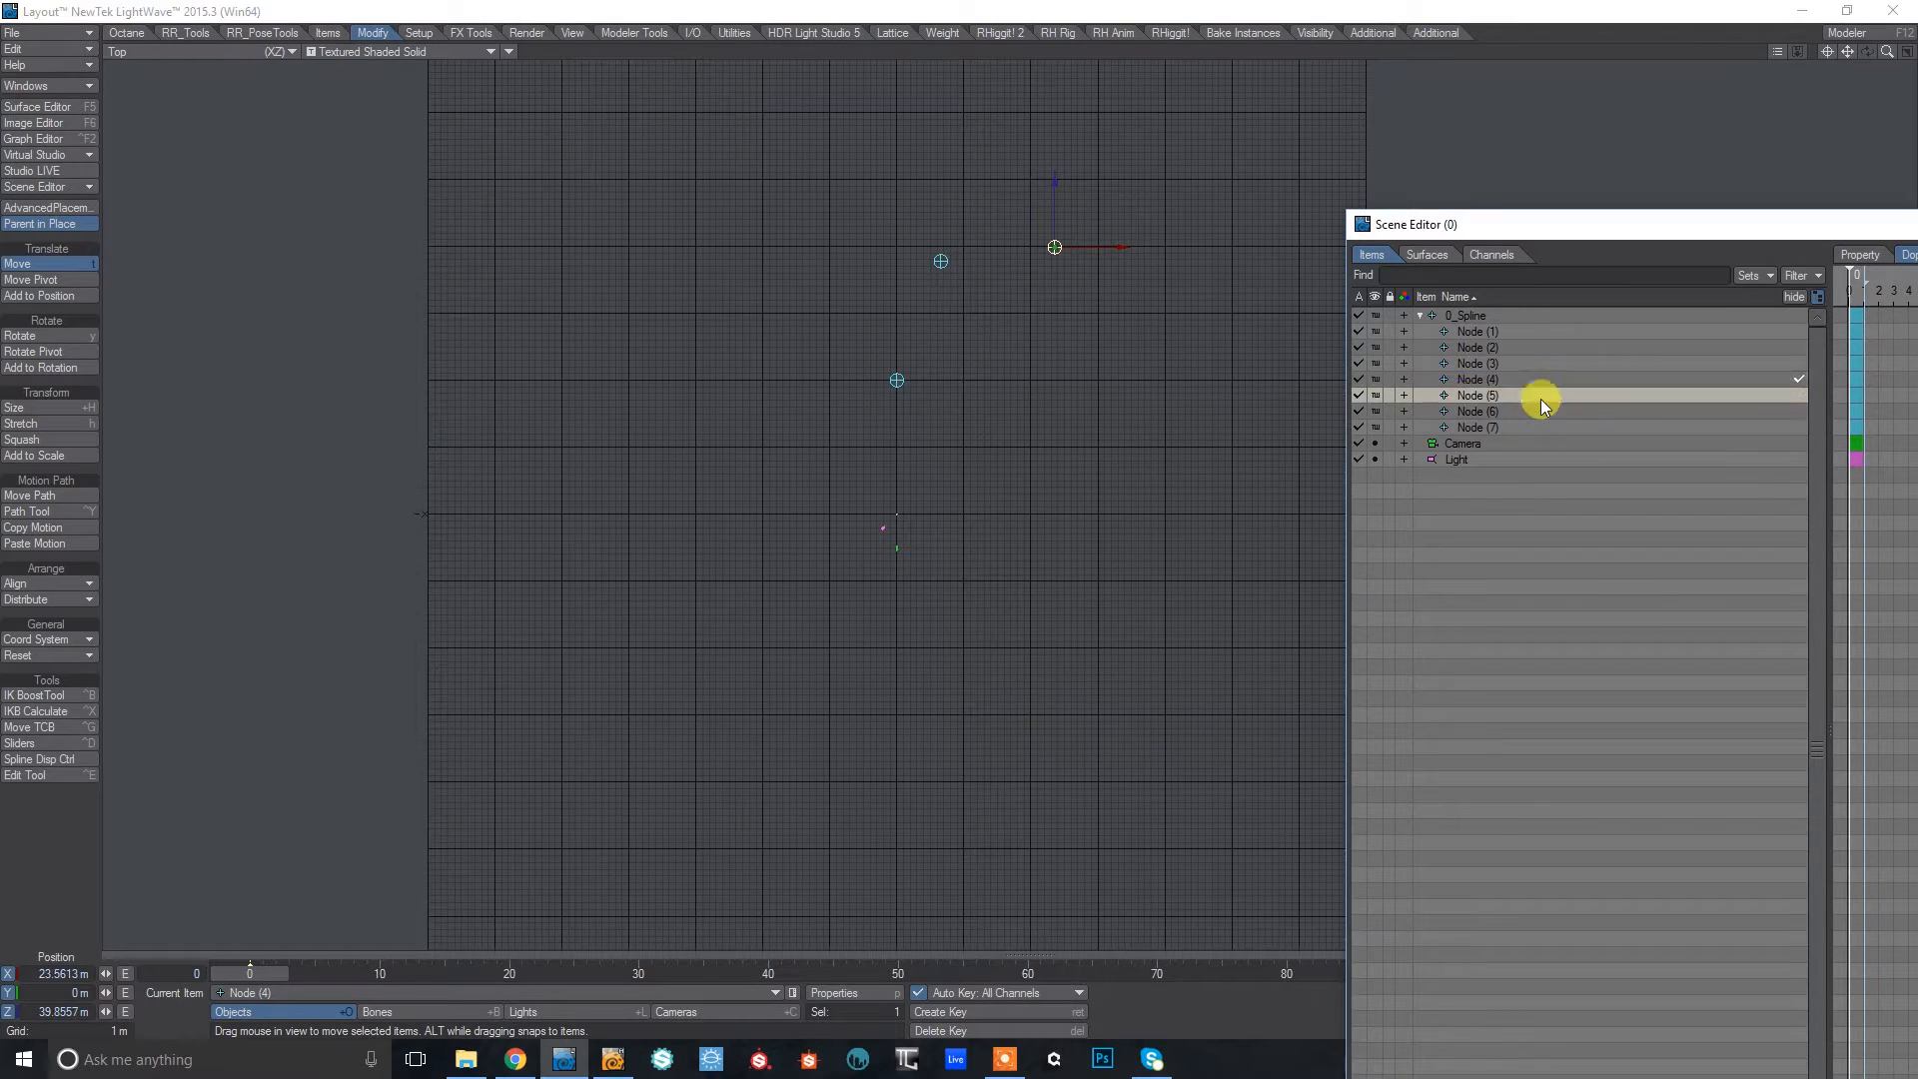
pyautogui.click(1489, 411)
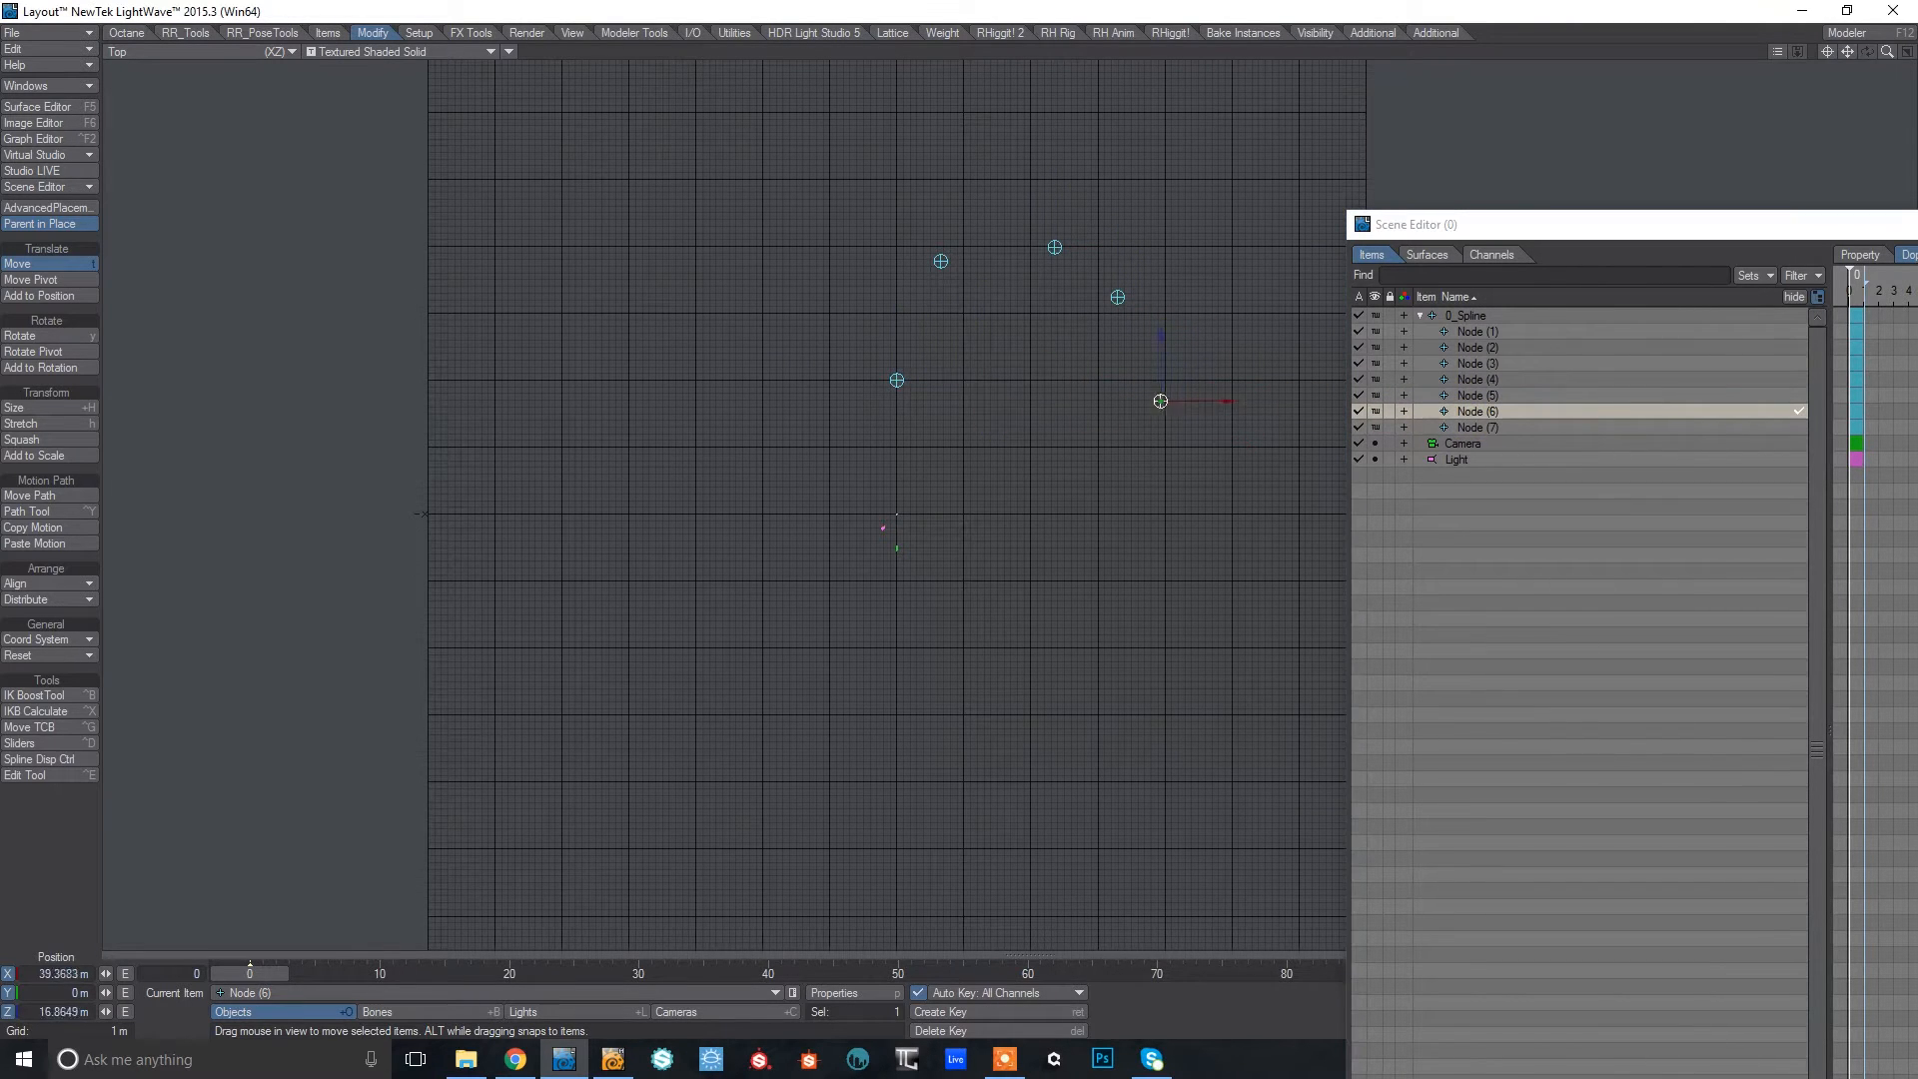
pyautogui.click(1494, 426)
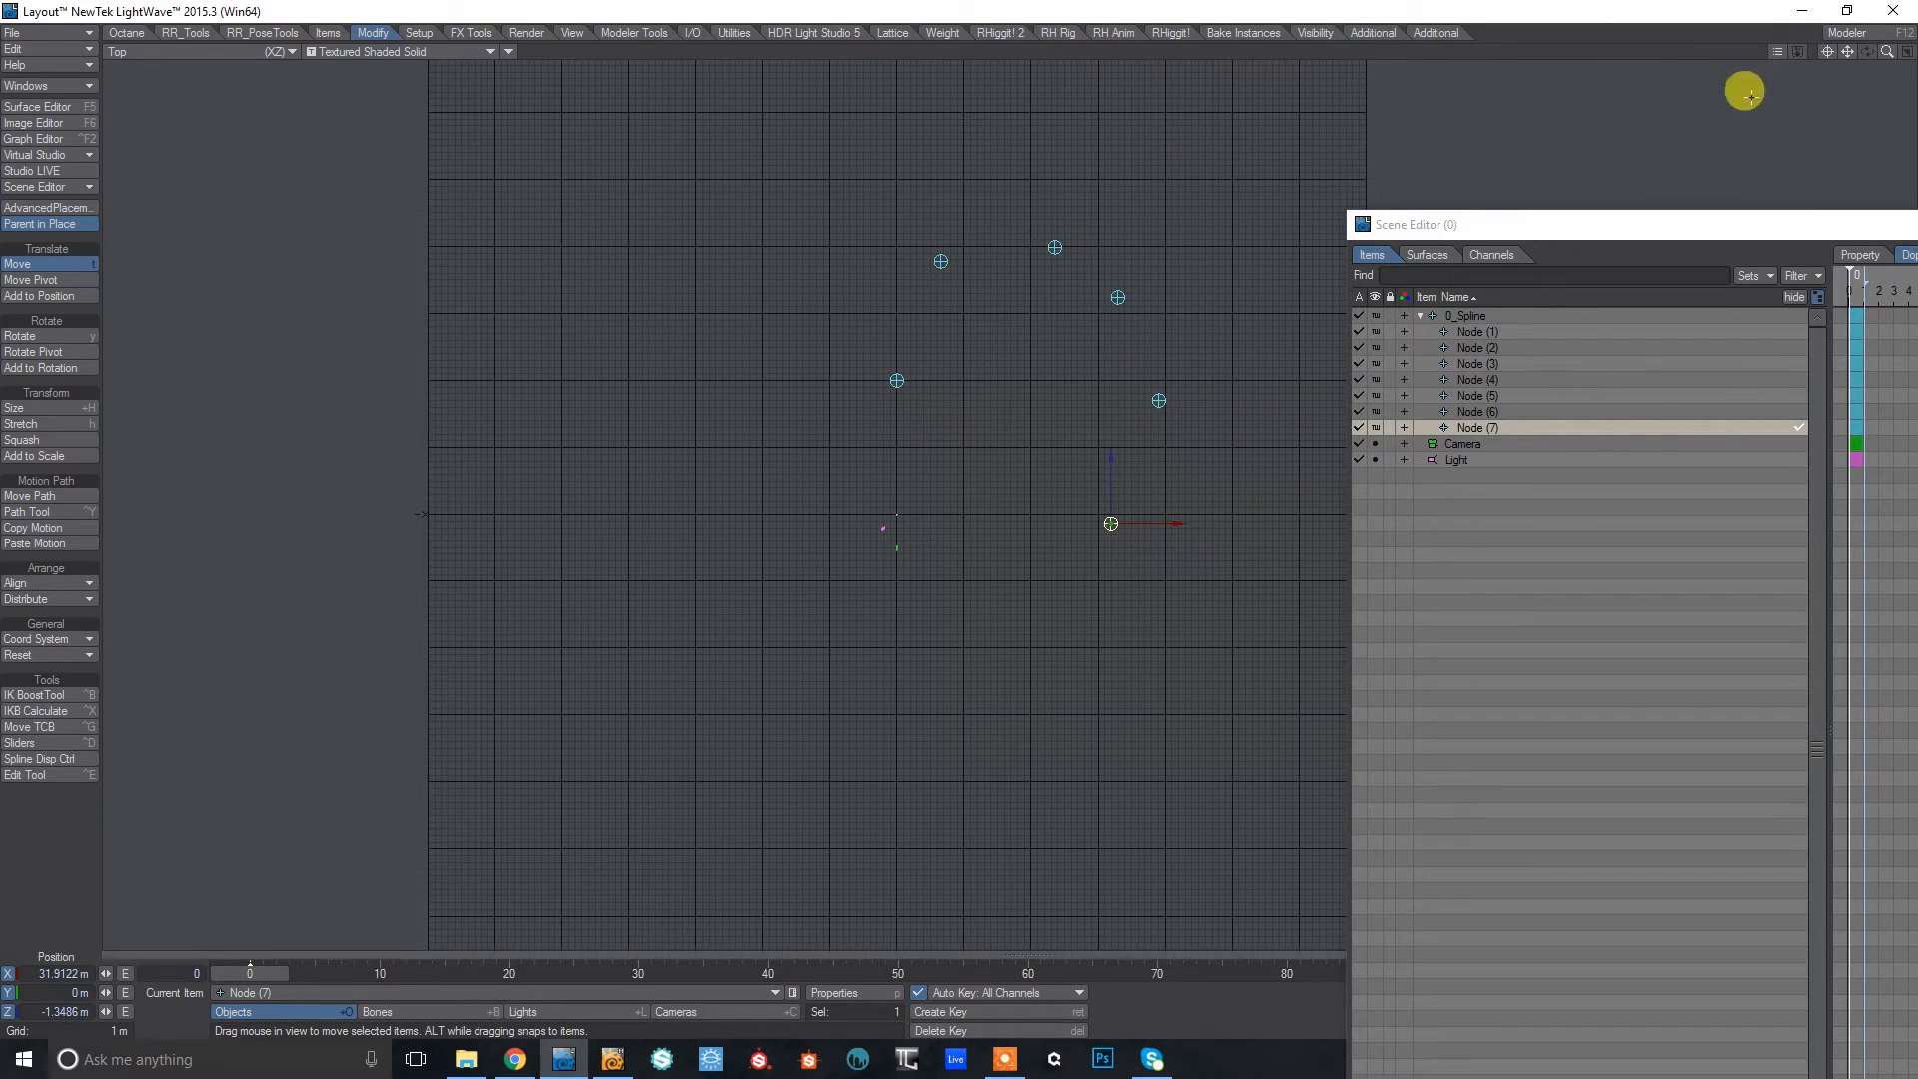
# Return to the Perspective view and hide the Camera and Light so only the spline nodes are shown.
pyautogui.press('4')
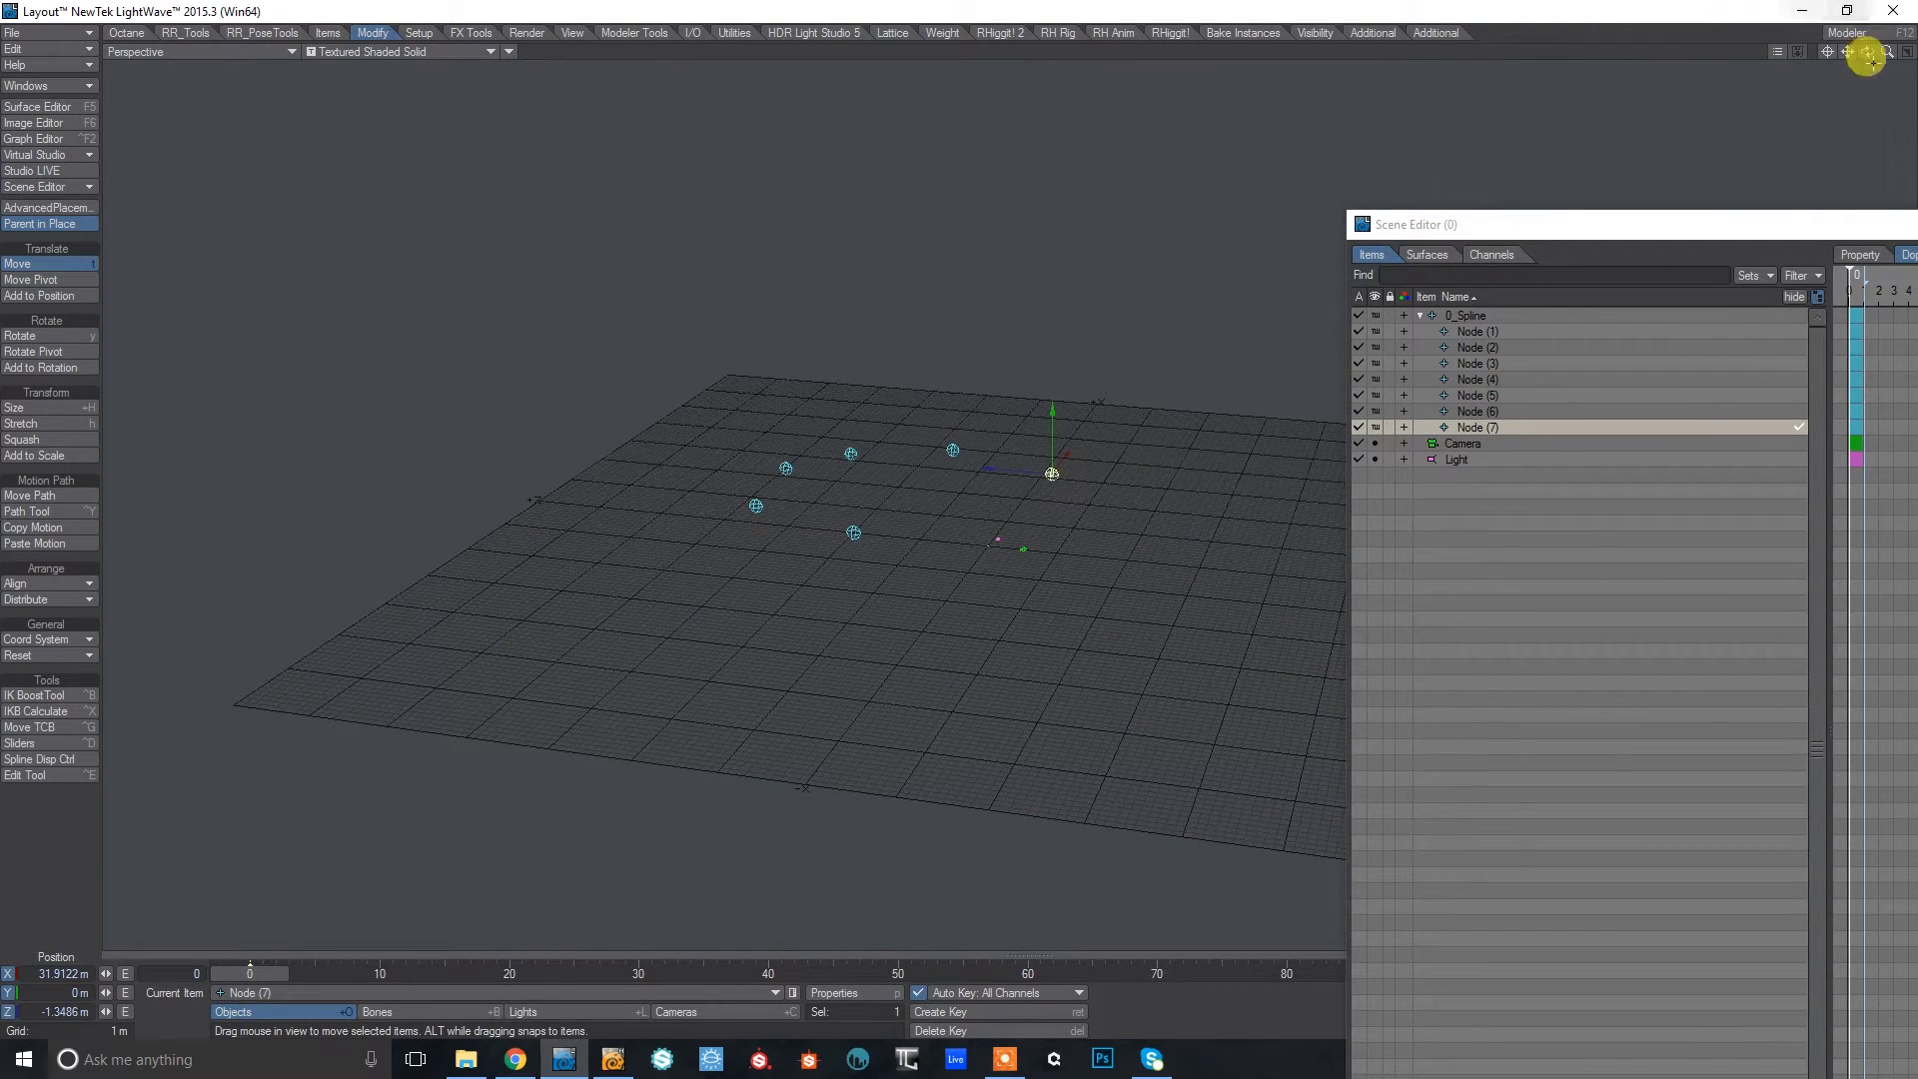
pyautogui.moveTo(1888, 54); pyautogui.dragTo(1400, 354)
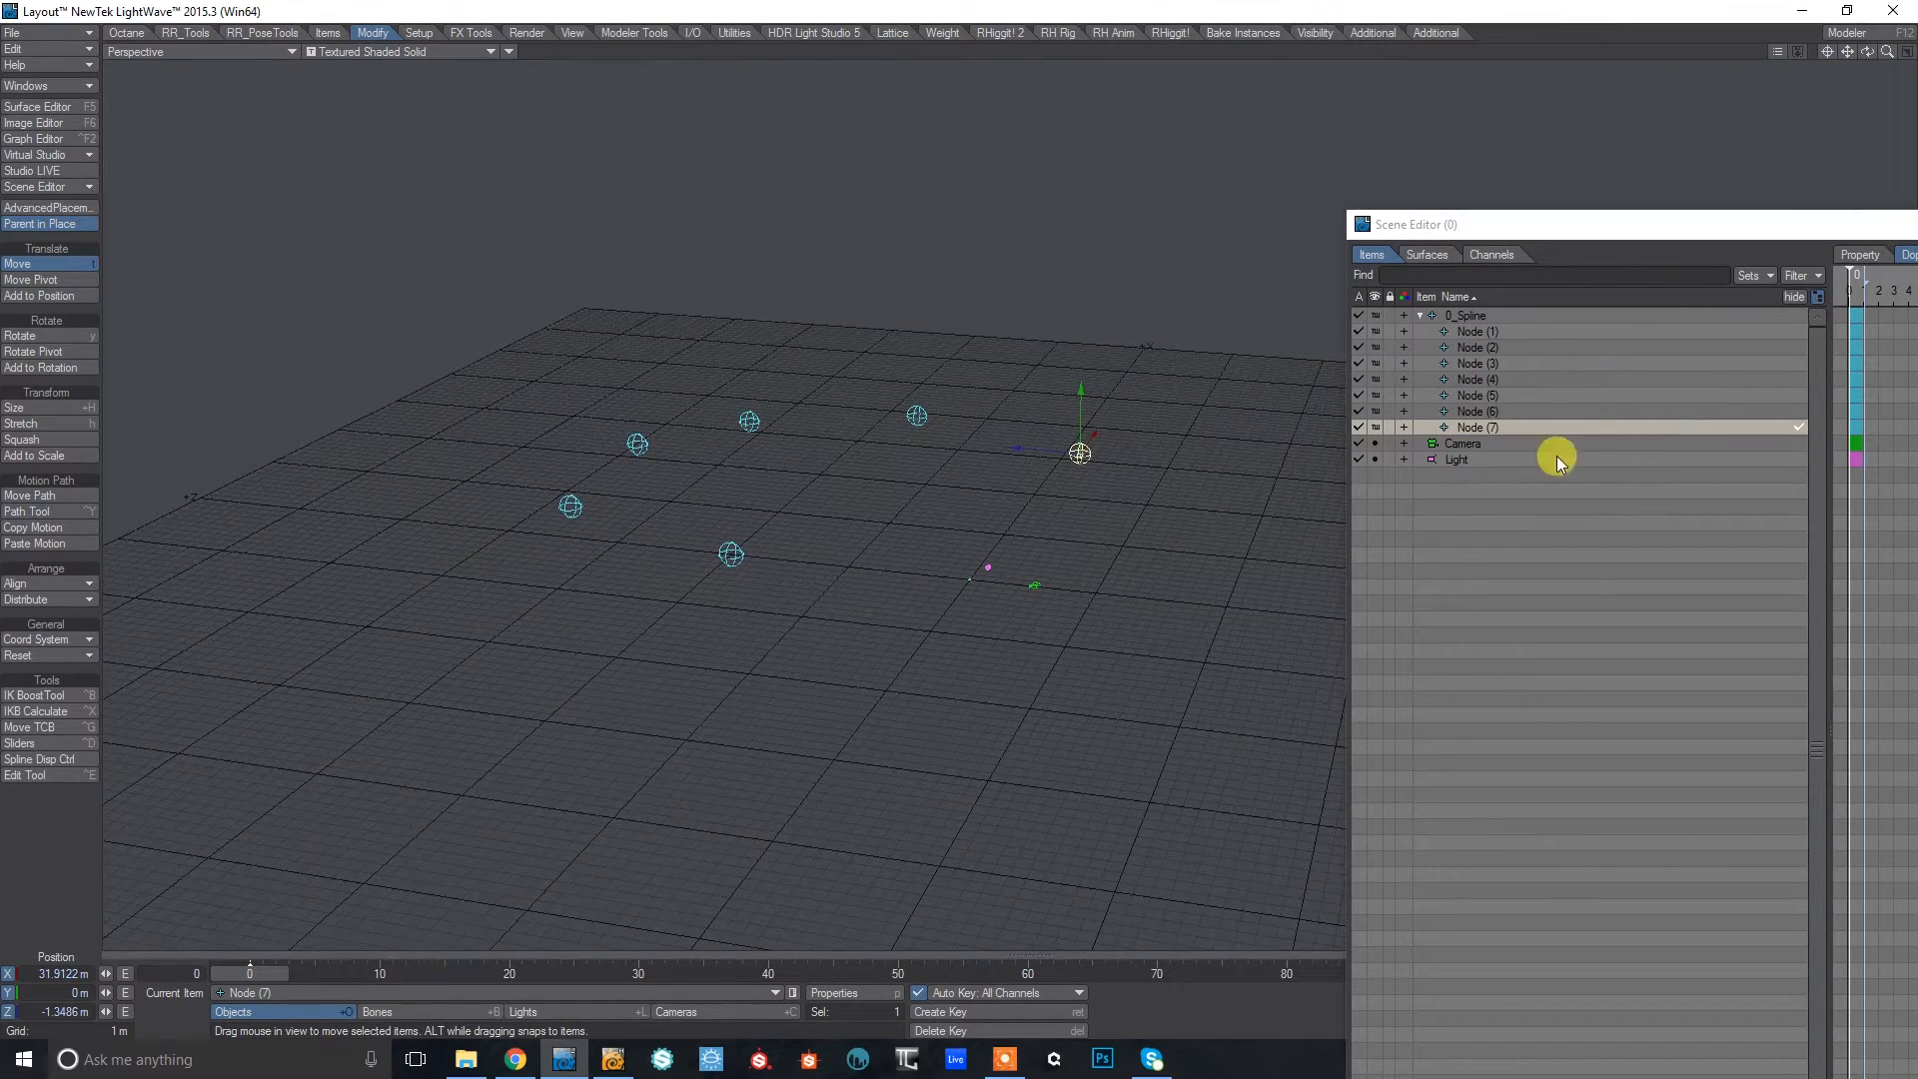
pyautogui.moveTo(1865, 52); pyautogui.dragTo(1690, 288)
pyautogui.click(1376, 445)
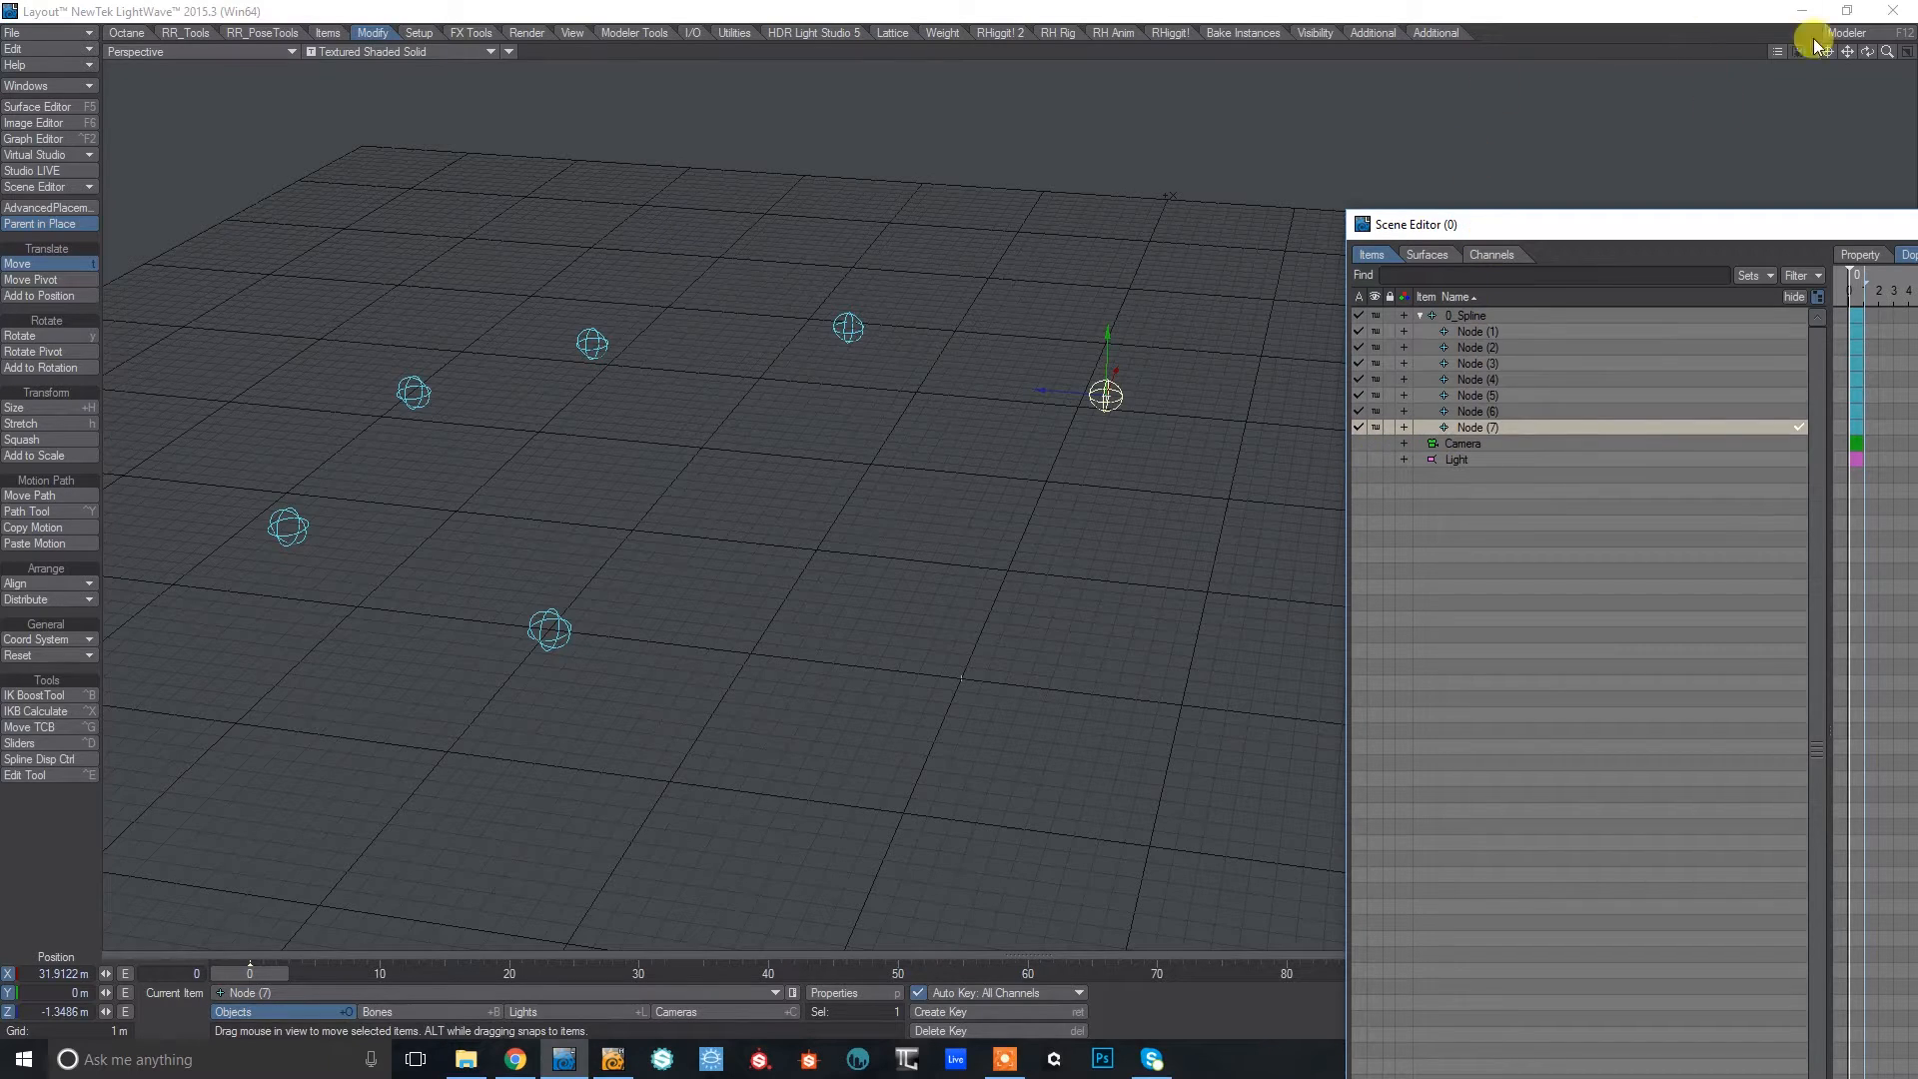
pyautogui.moveTo(1887, 51); pyautogui.dragTo(1883, 90)
pyautogui.moveTo(1887, 51)
pyautogui.mouseDown()
pyautogui.moveTo(1867, 51)
pyautogui.moveTo(1883, 58)
pyautogui.mouseUp()
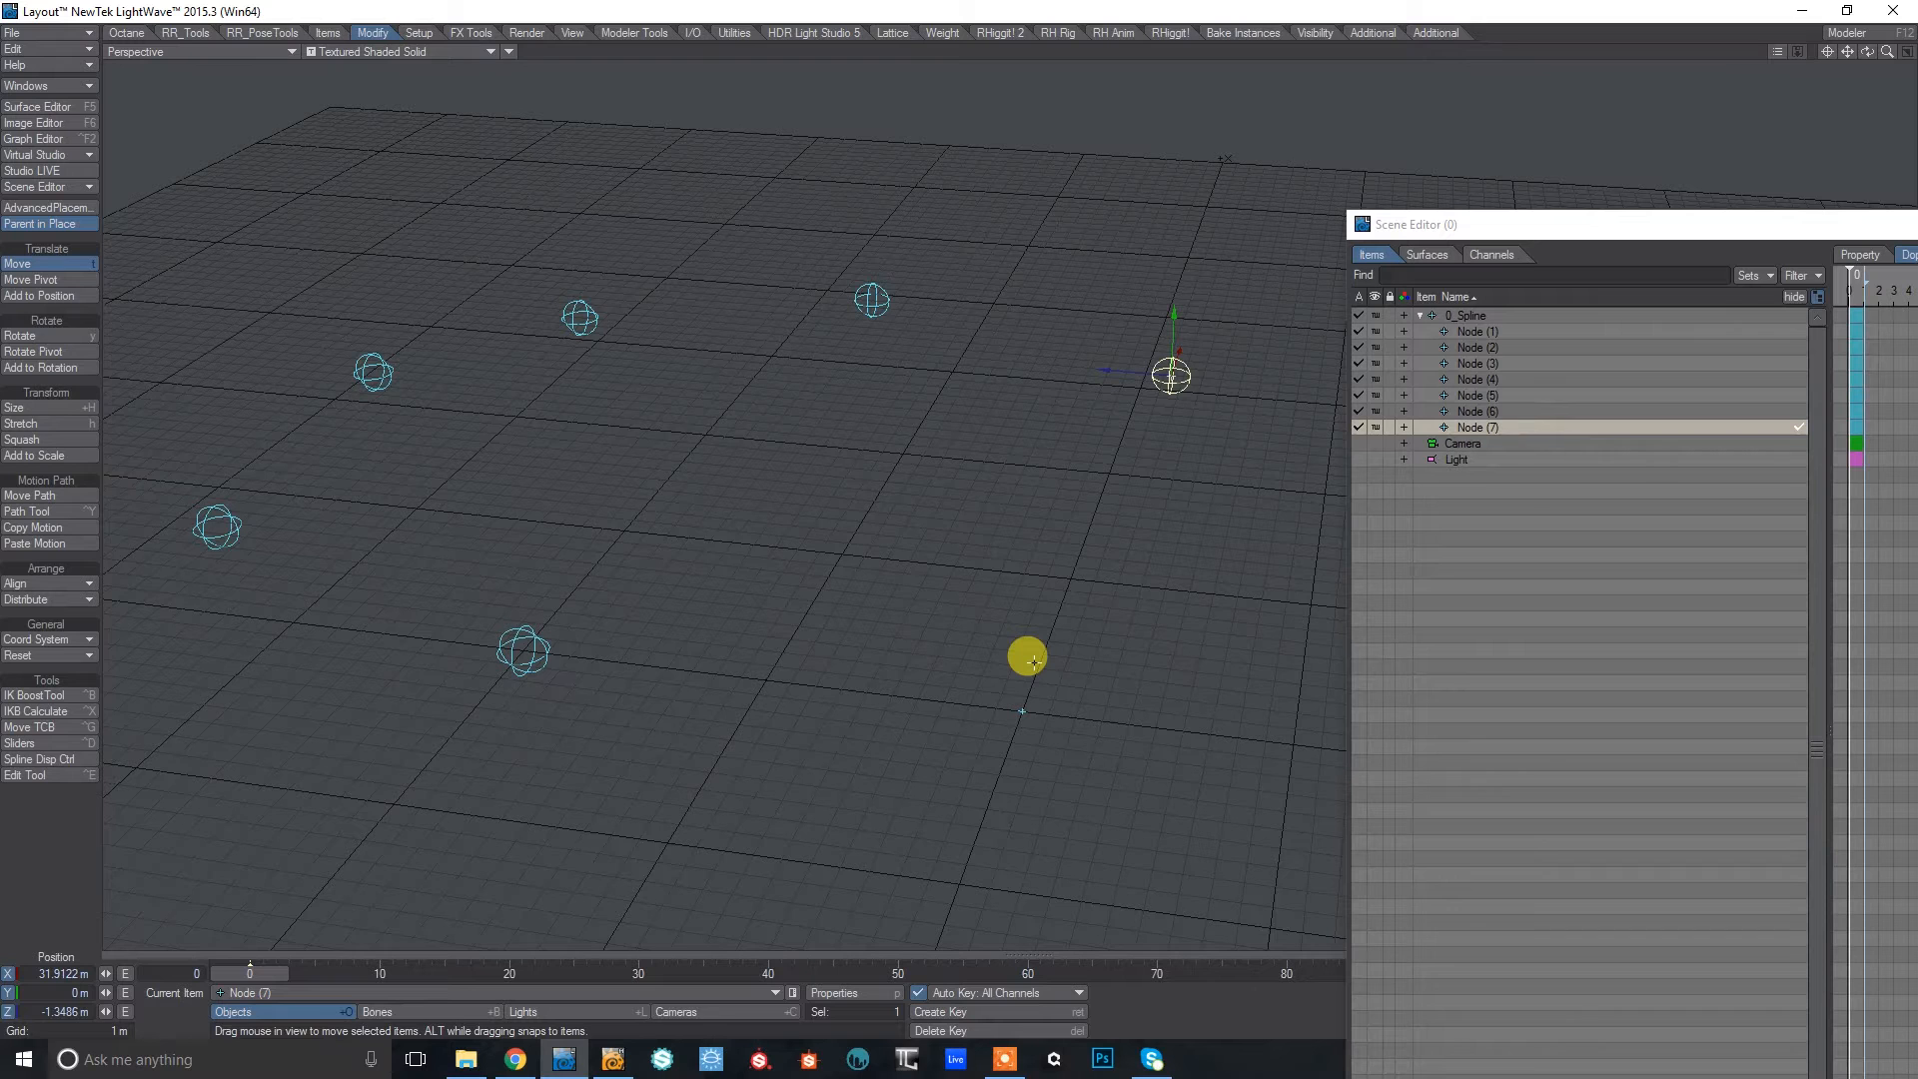
# Create a null named Bones and add a bone to it, keeping the default name Bone.
pyautogui.hotkey('ctrl', 'n')
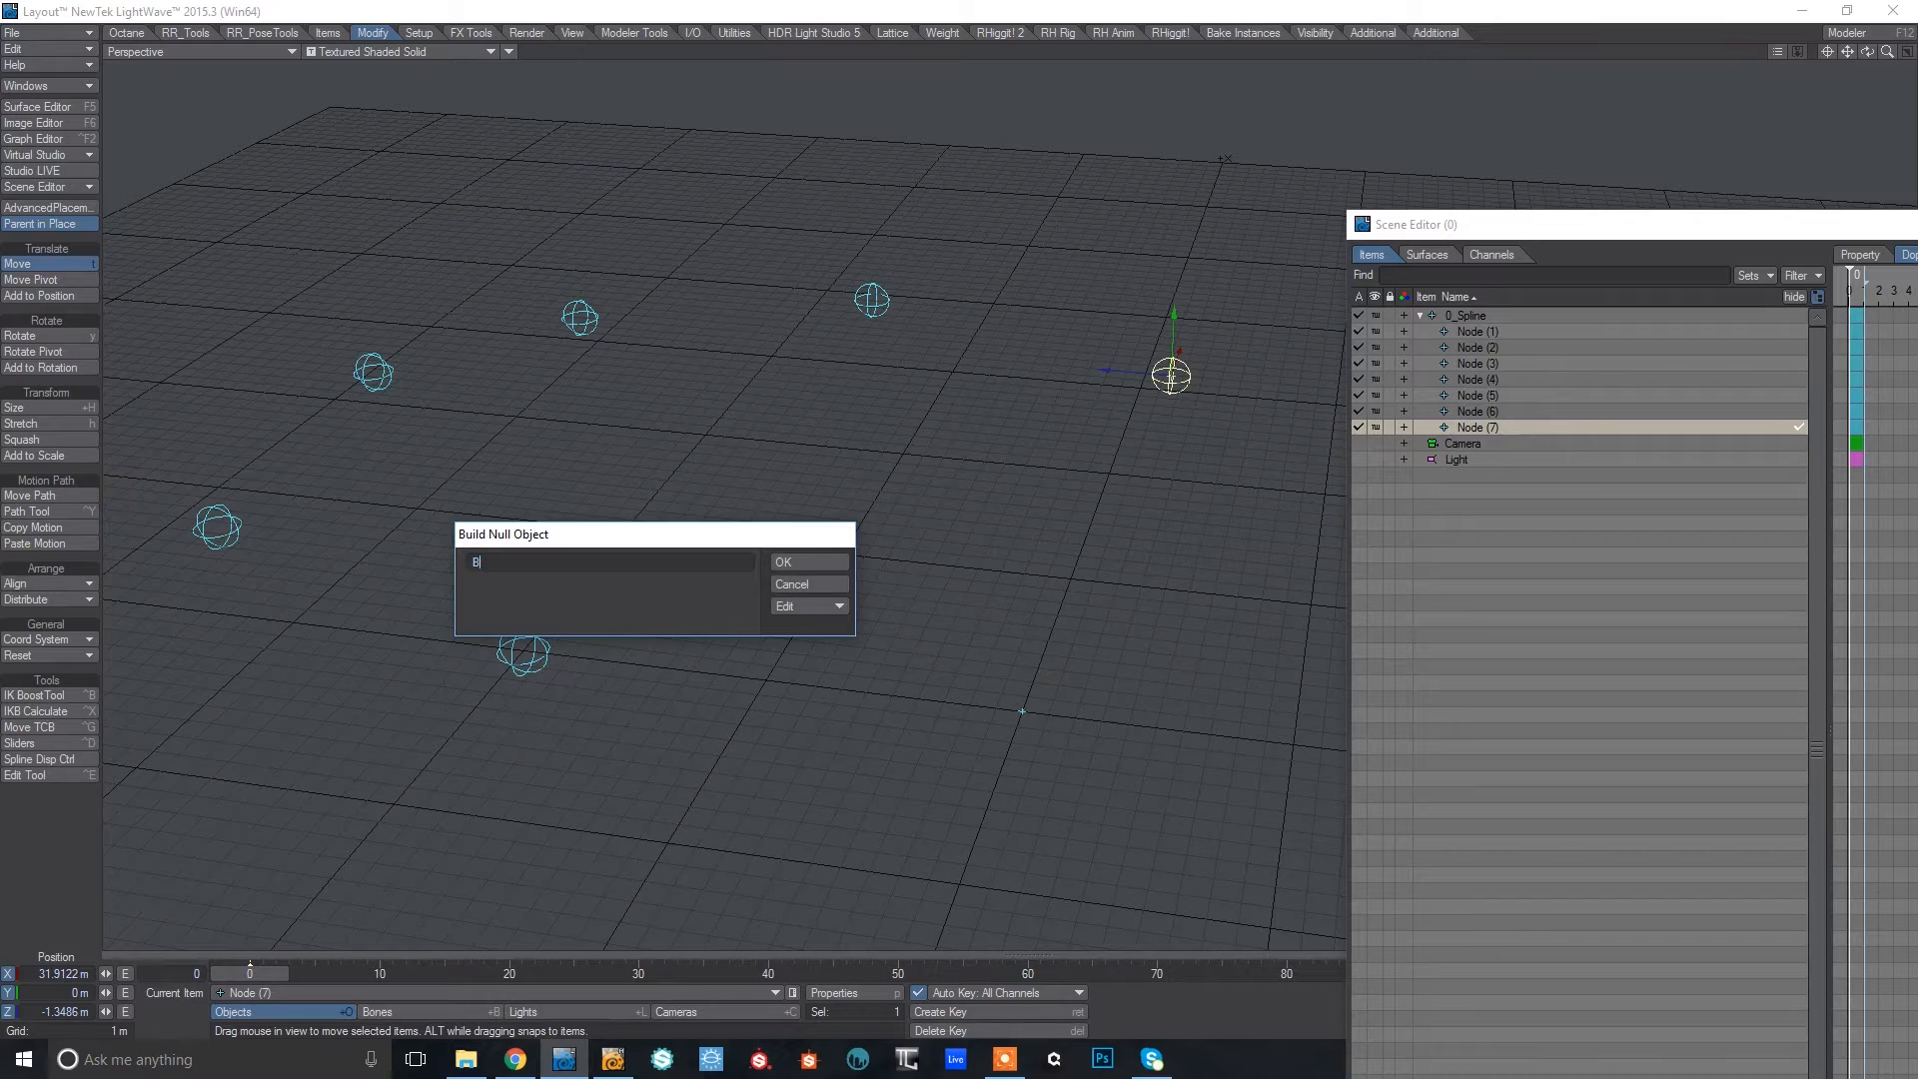
pyautogui.press('Return')
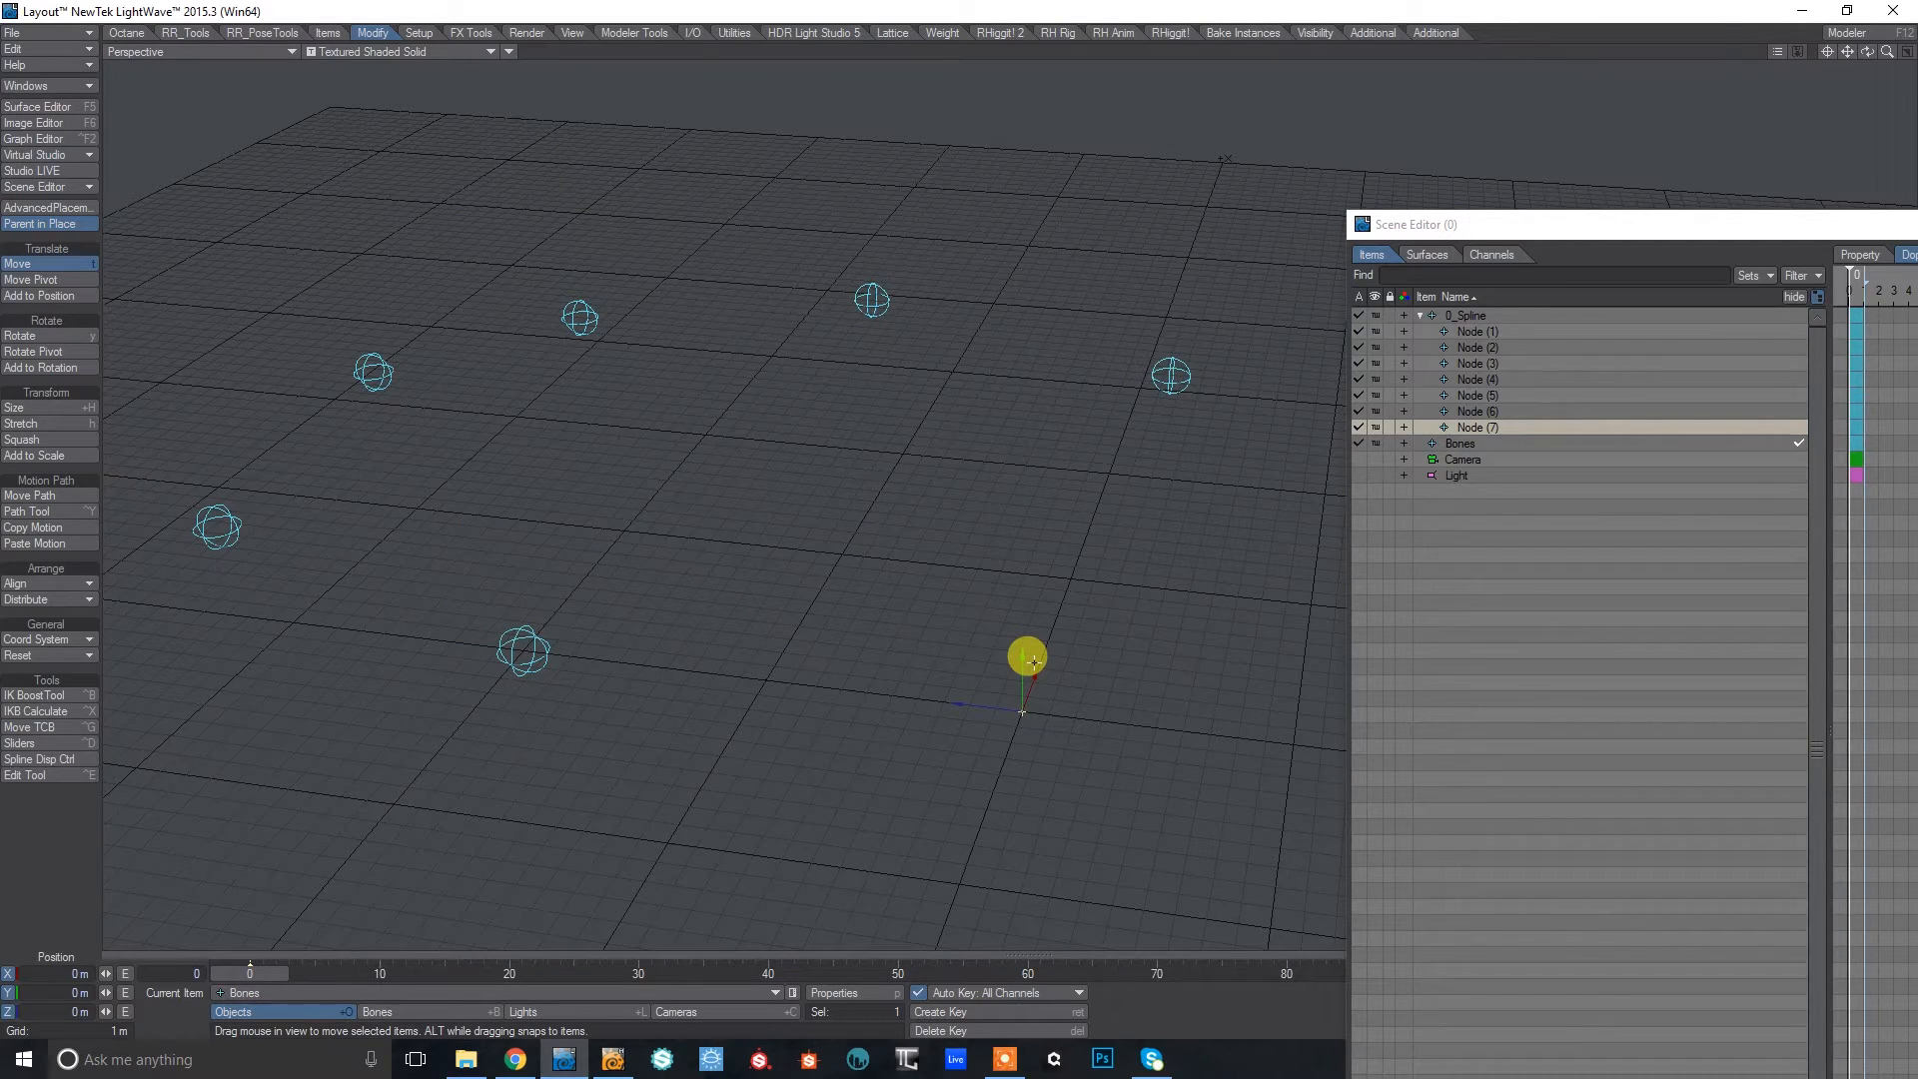
pyautogui.click(419, 33)
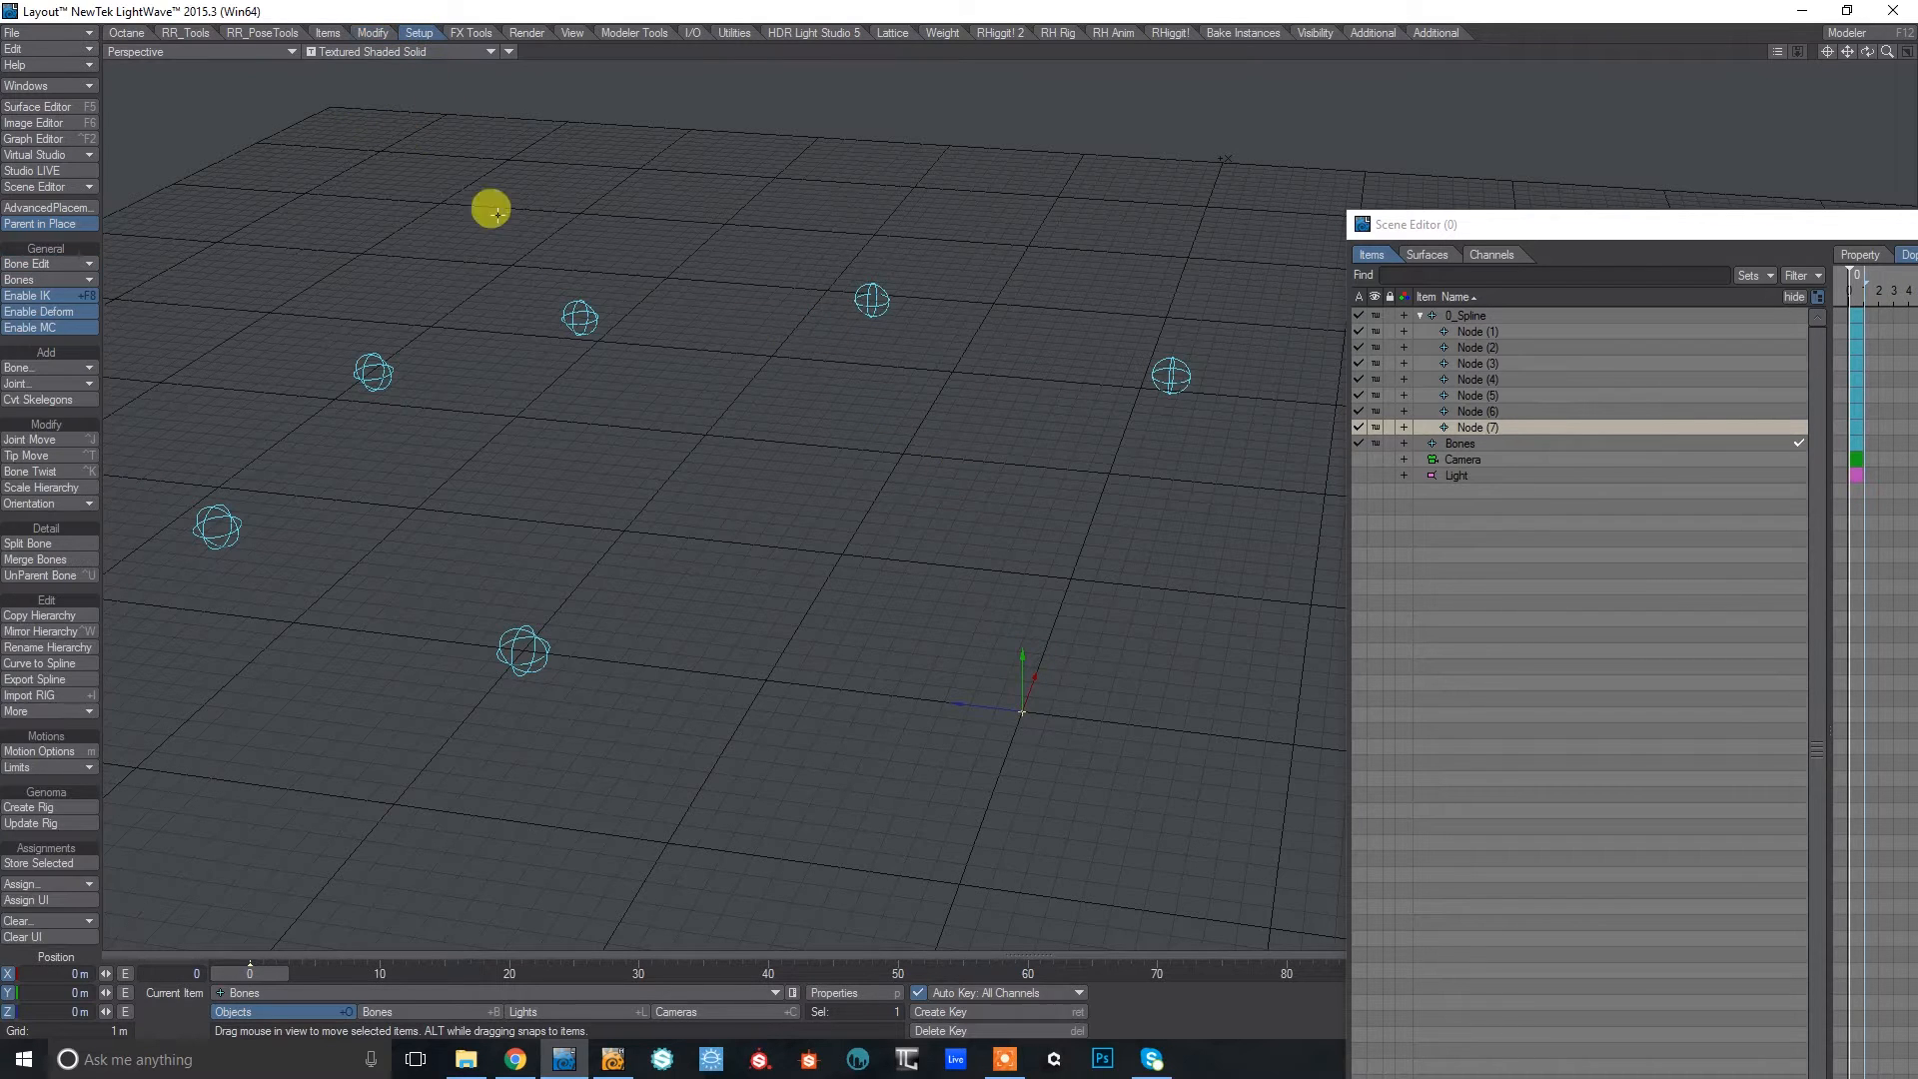
pyautogui.click(44, 368)
pyautogui.click(102, 382)
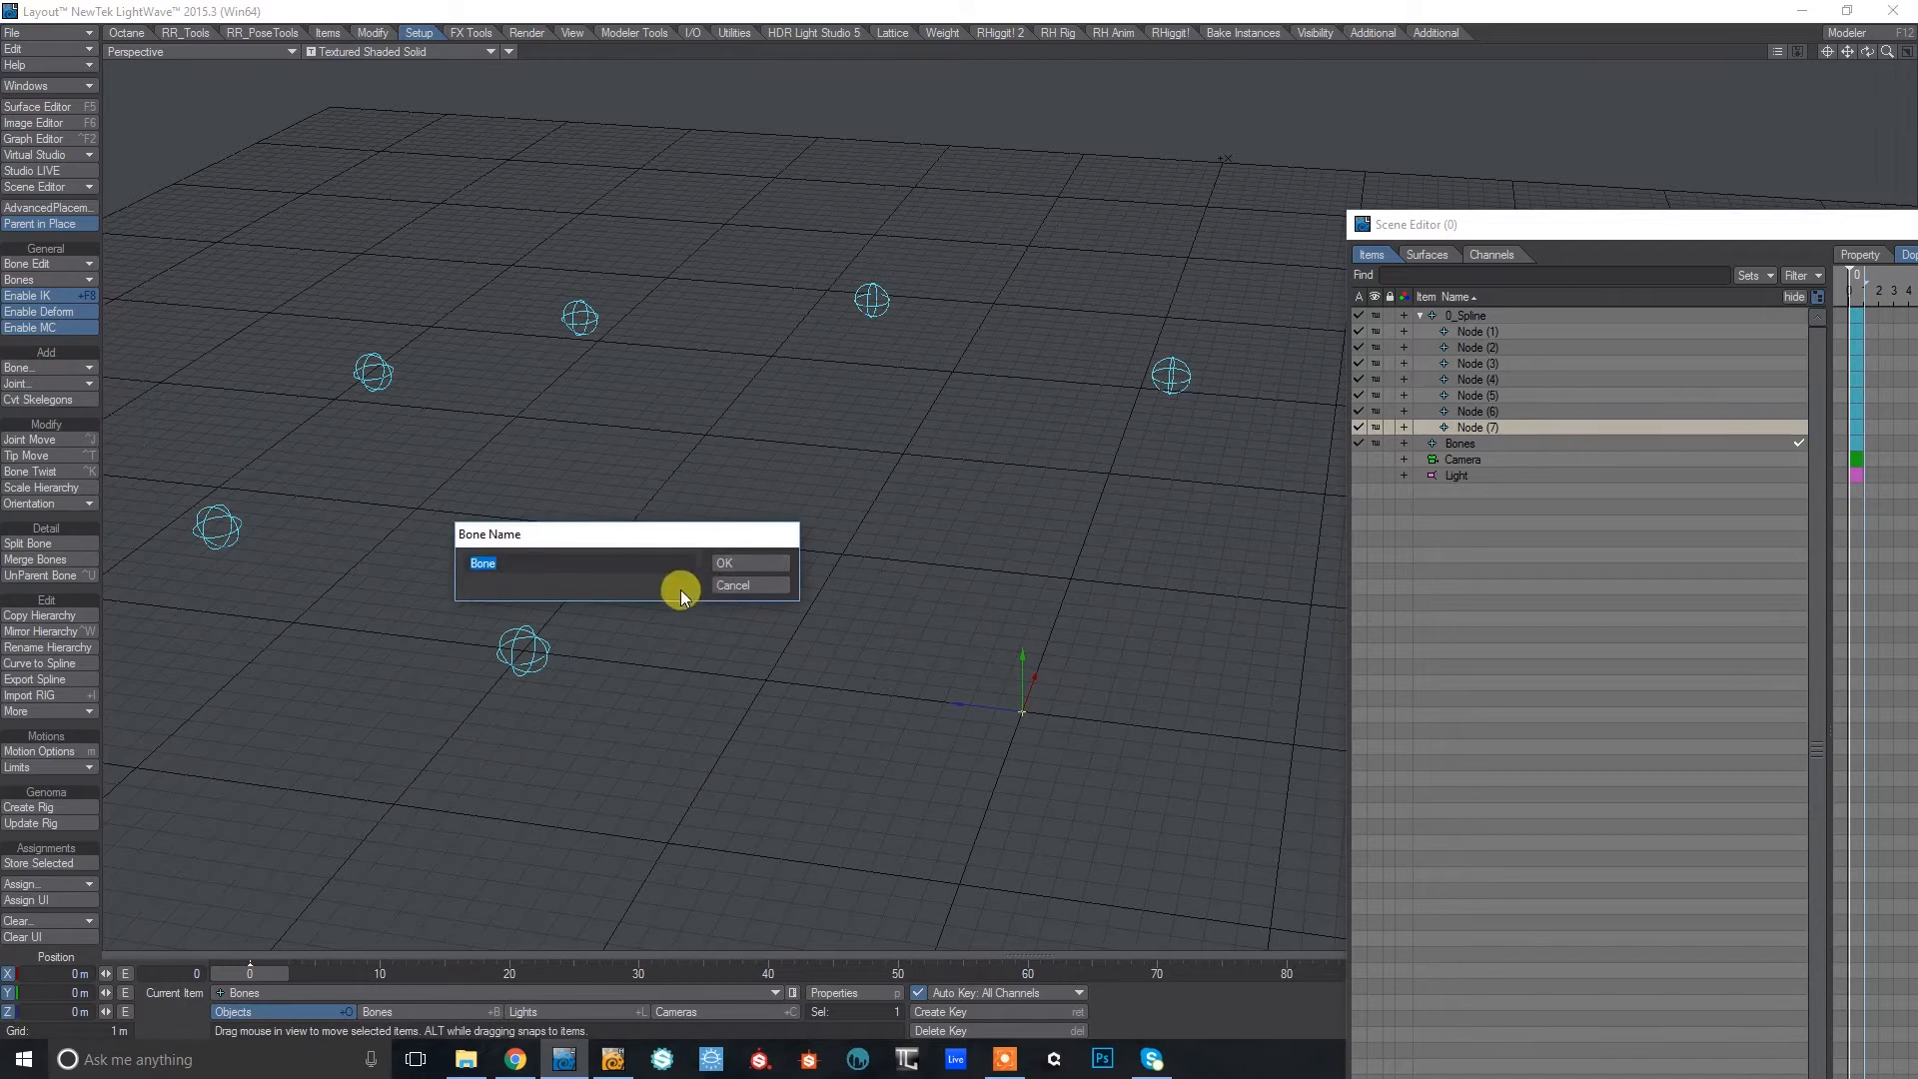
pyautogui.click(765, 562)
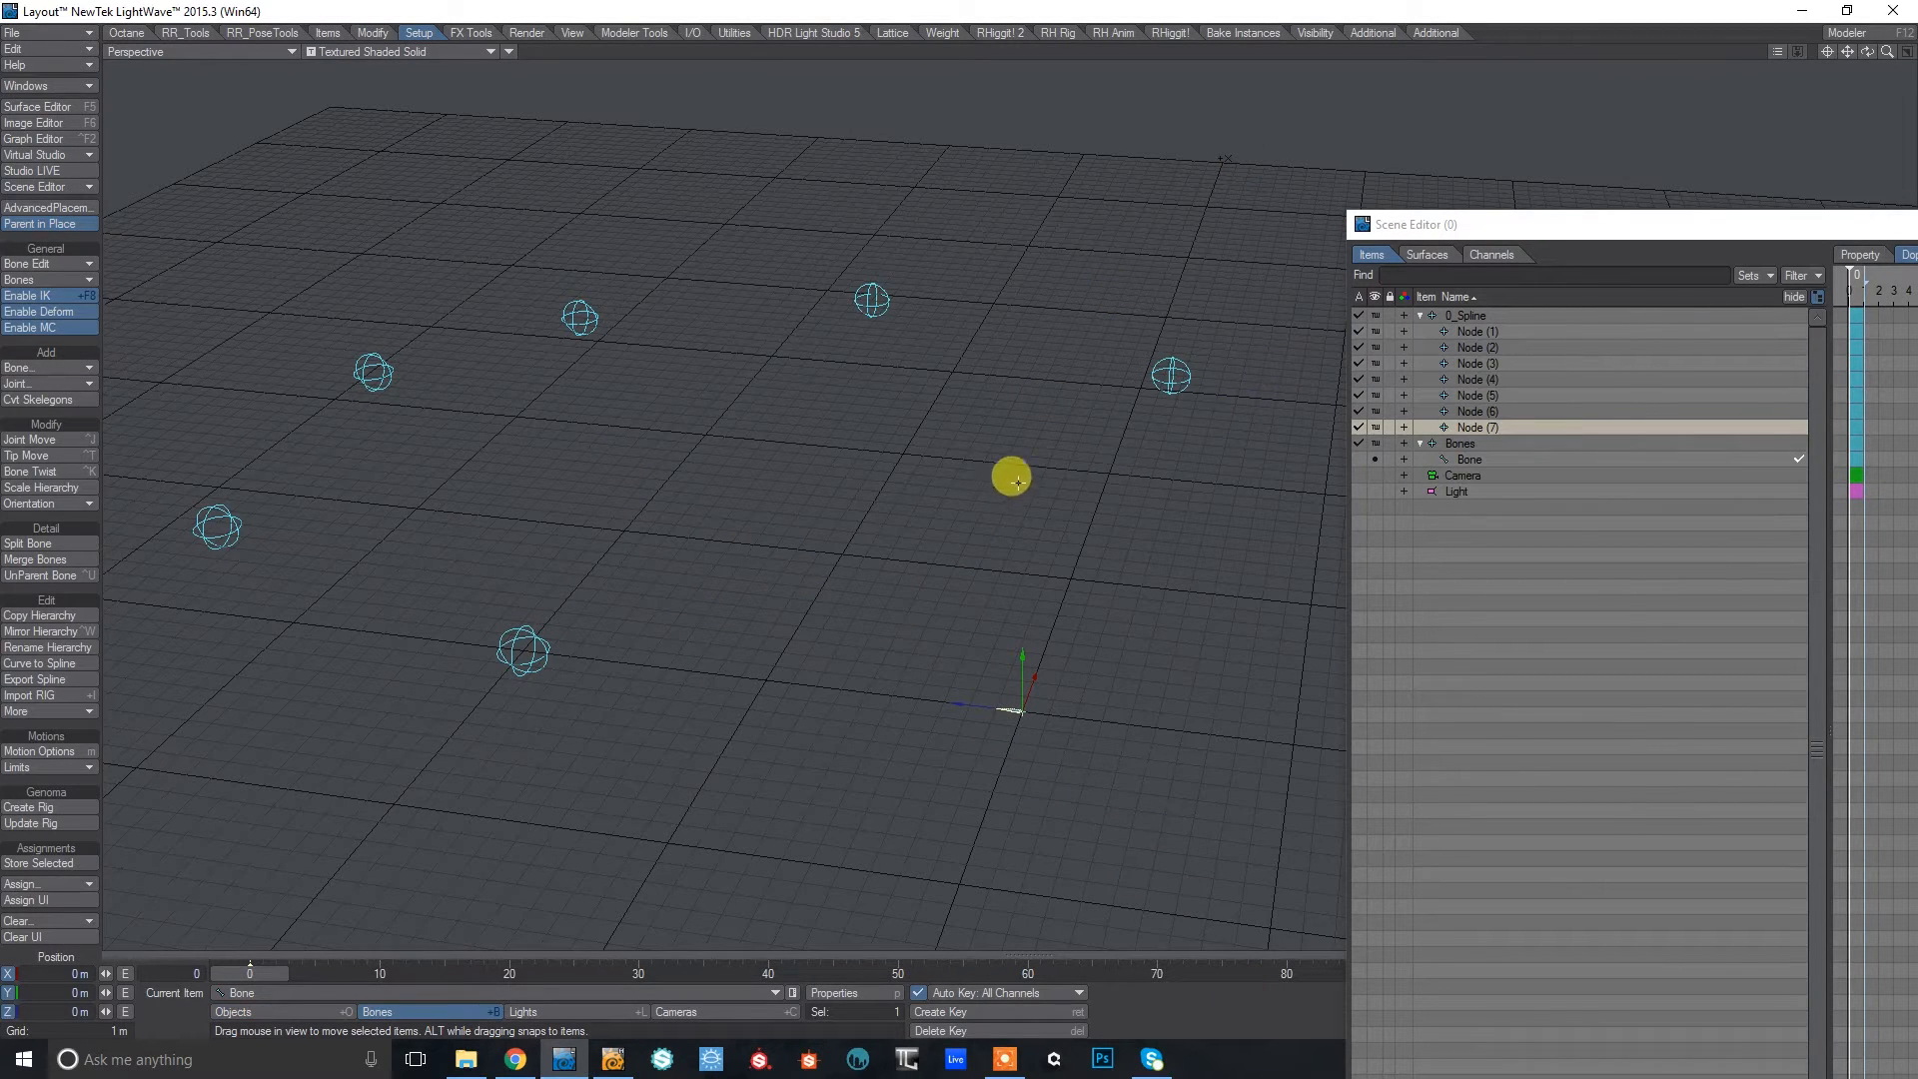
# In the bone's properties, enable Use Morphed Positions and set the rest length to 2 m.
pyautogui.press('p')
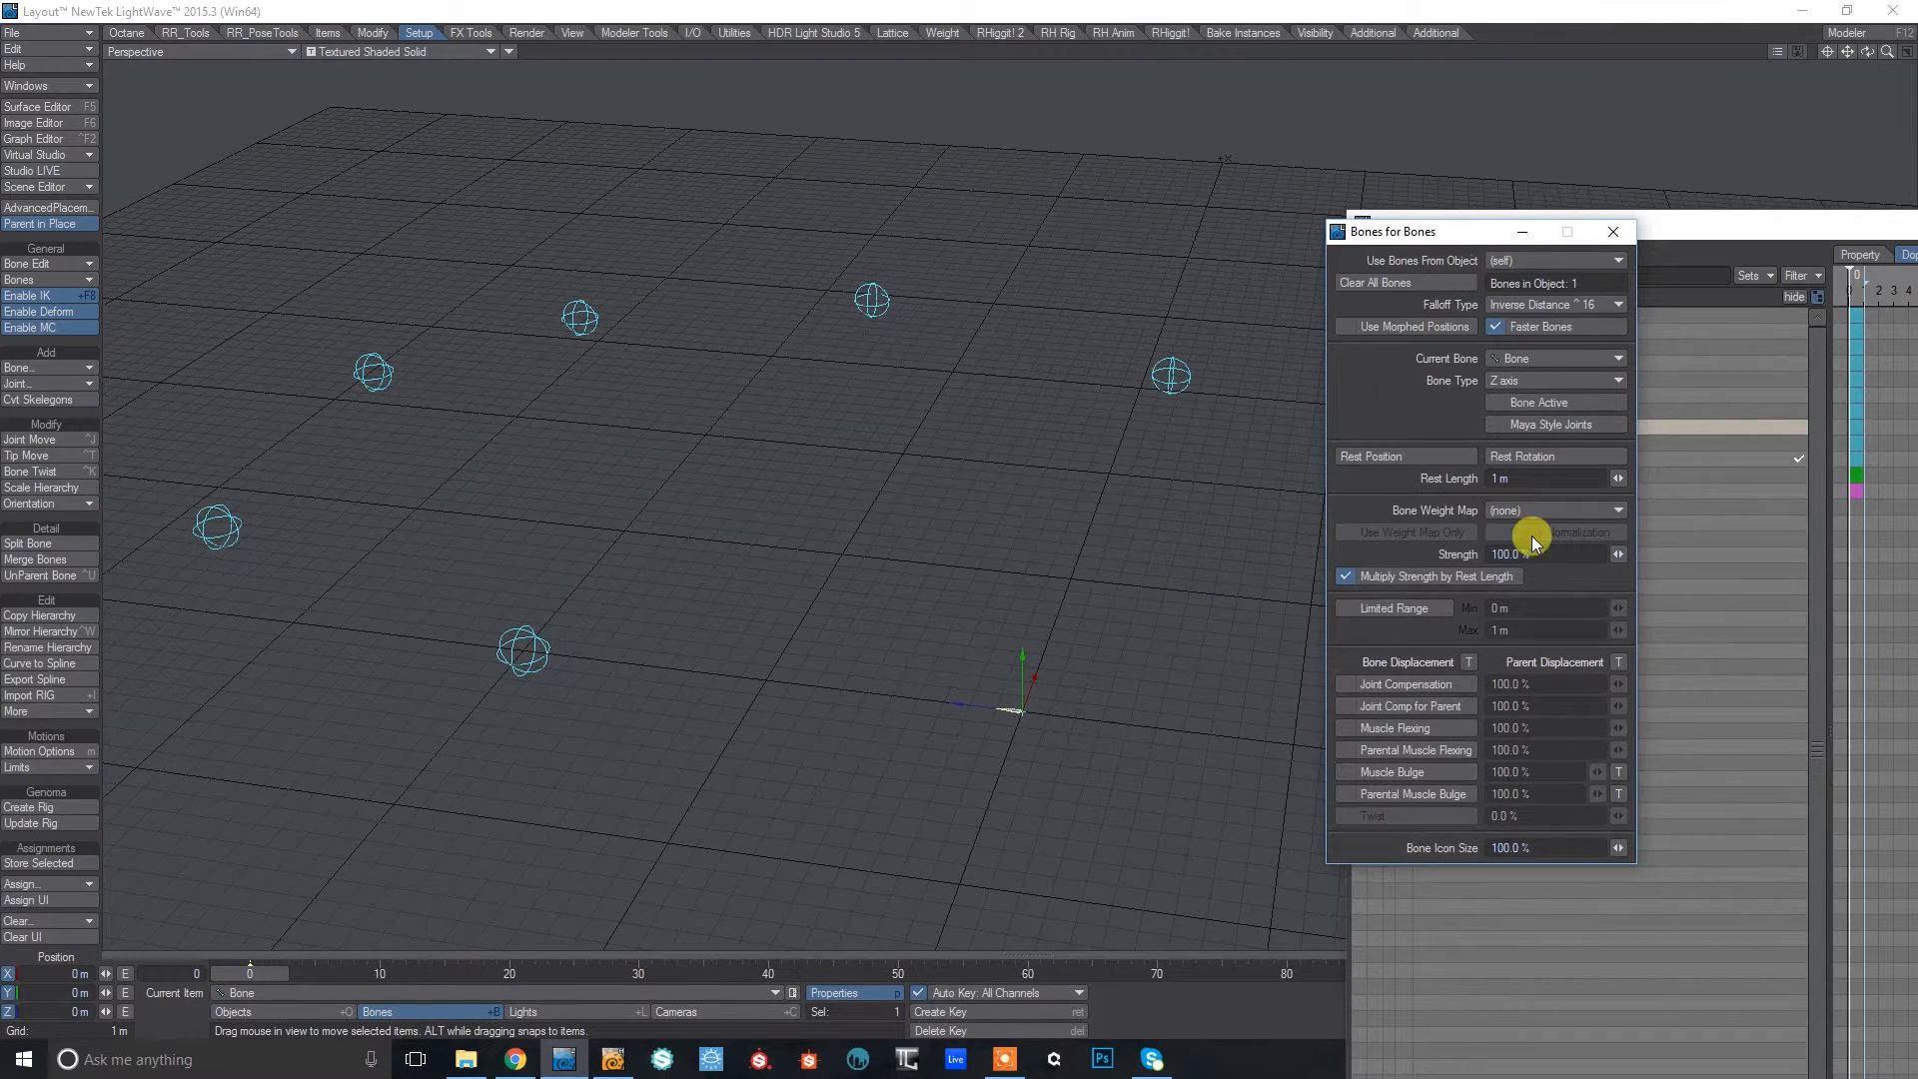
pyautogui.moveTo(1454, 234); pyautogui.dragTo(634, 261)
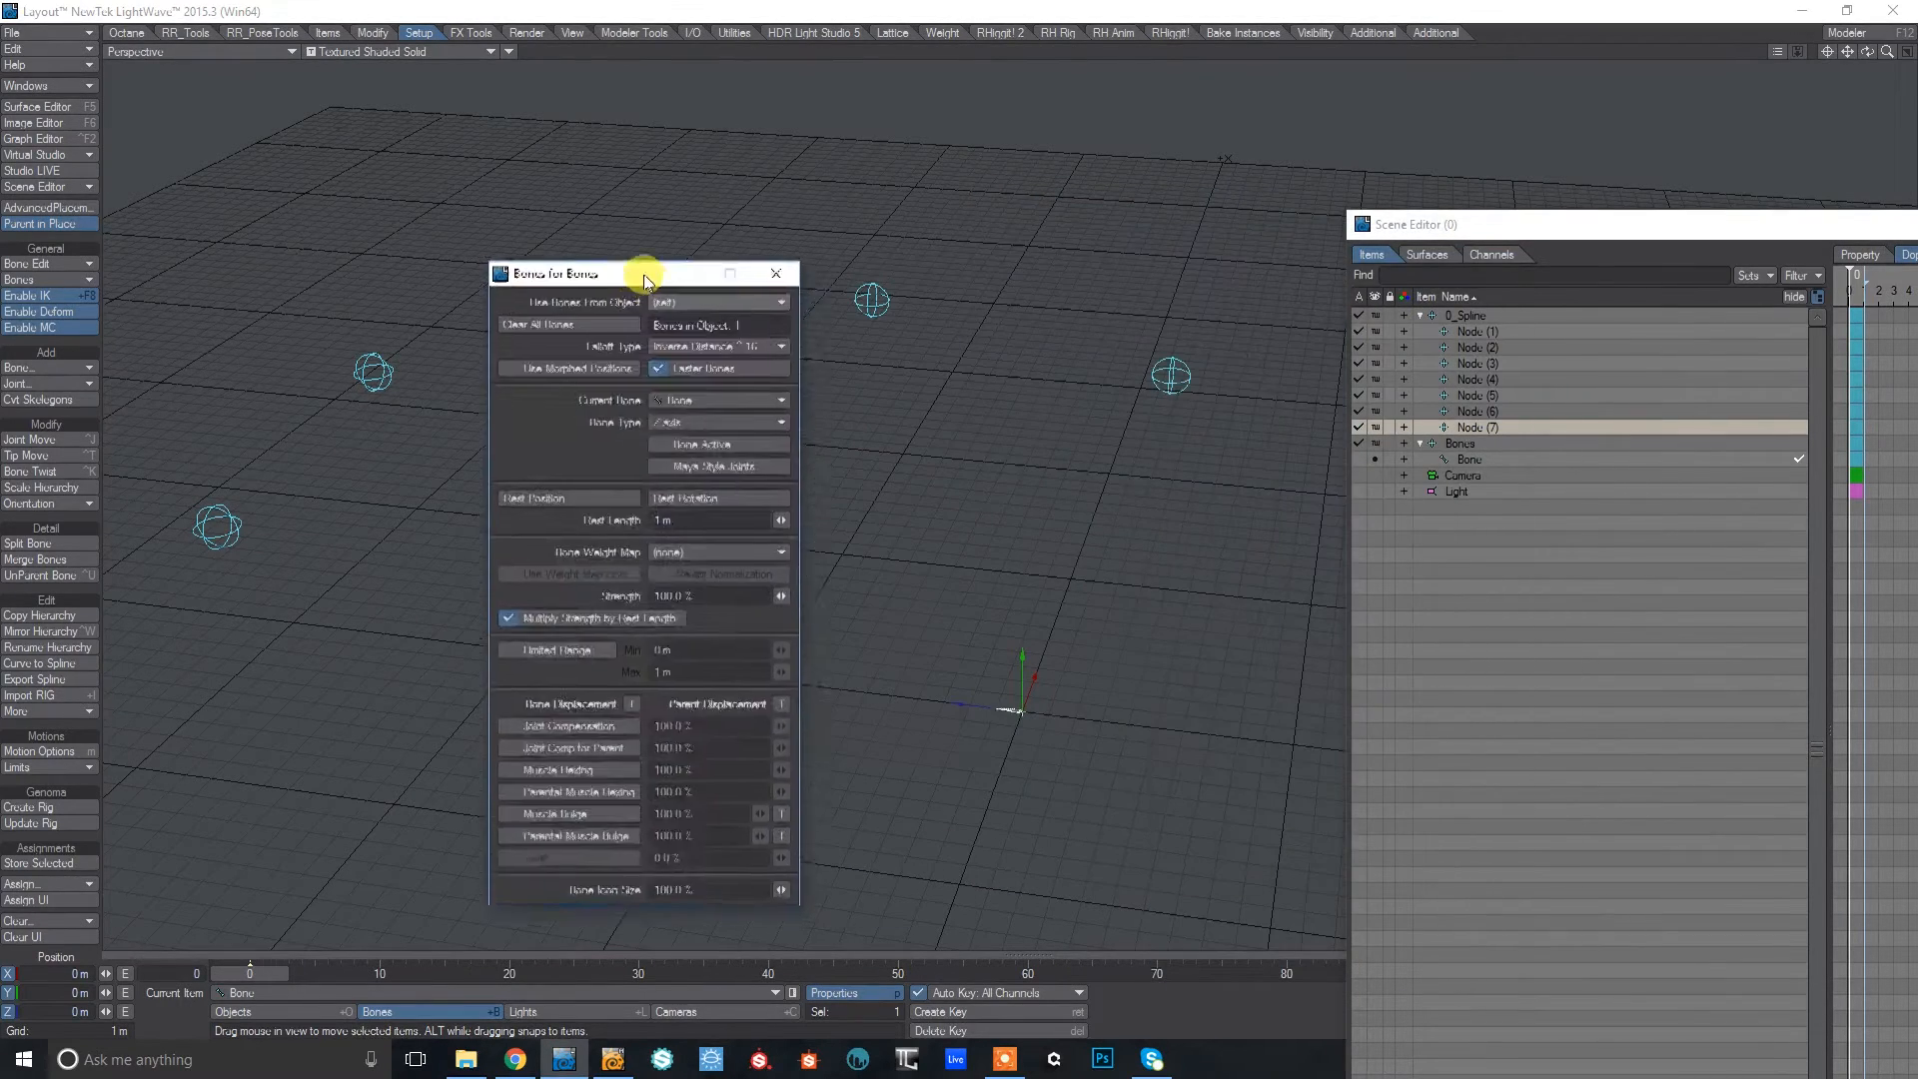
pyautogui.click(693, 507)
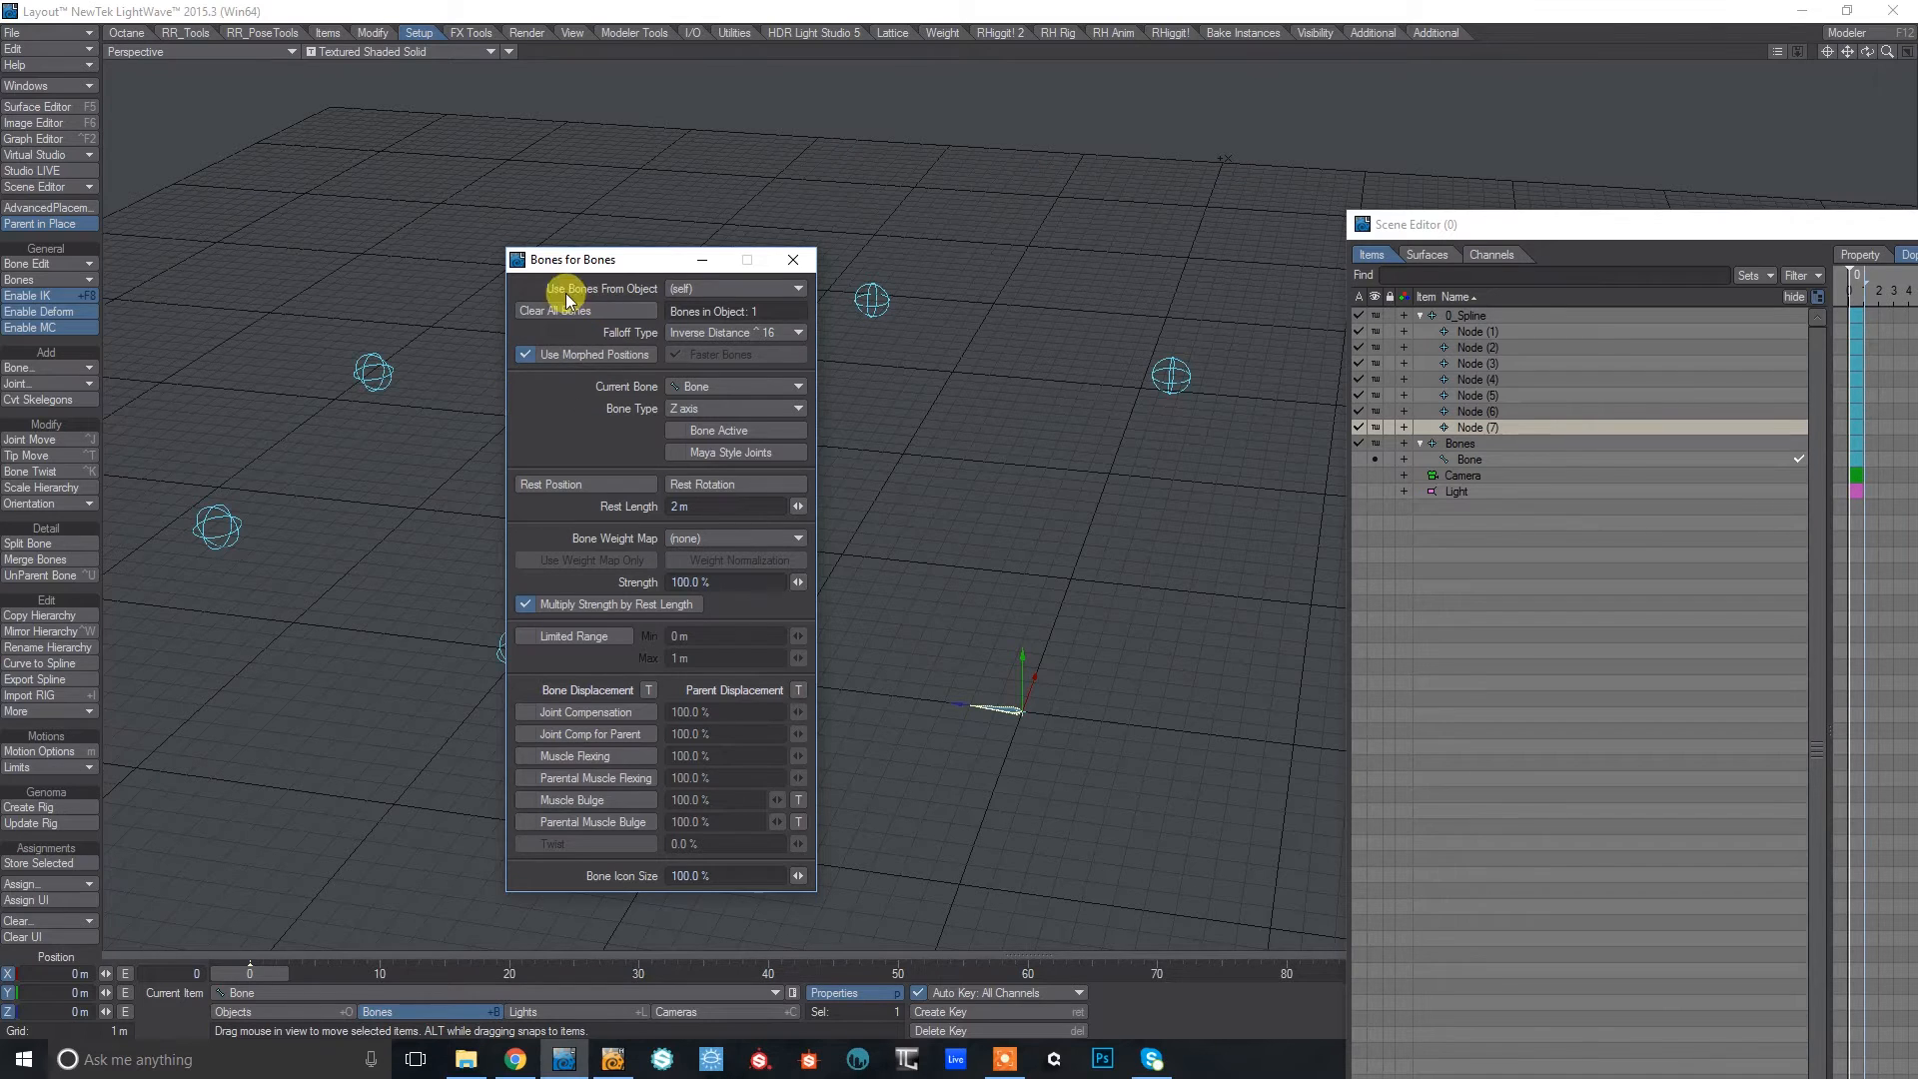
pyautogui.moveTo(608, 261); pyautogui.dragTo(1088, 350)
pyautogui.click(1272, 351)
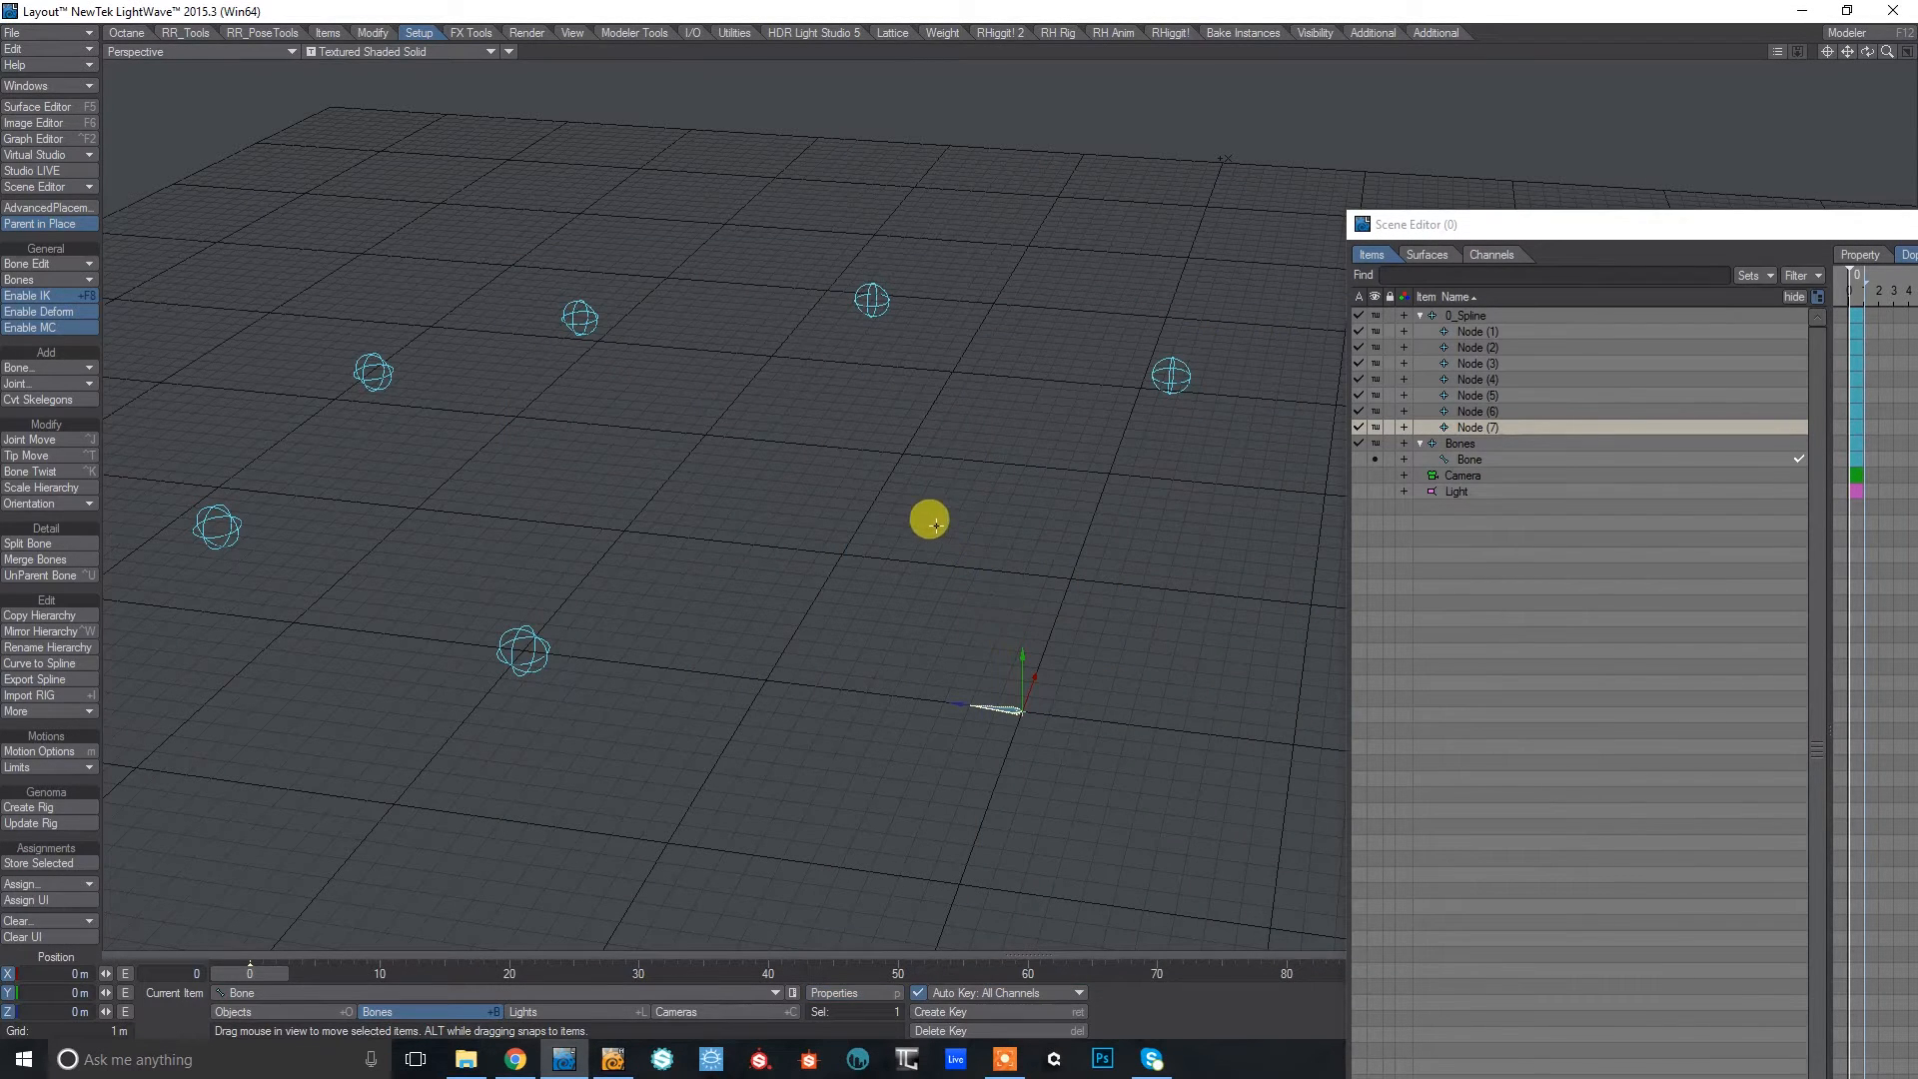
# Set the bone's Spline Control to 0_Spline in its motion options.
pyautogui.press('m')
pyautogui.moveTo(1587, 178); pyautogui.dragTo(1152, 159)
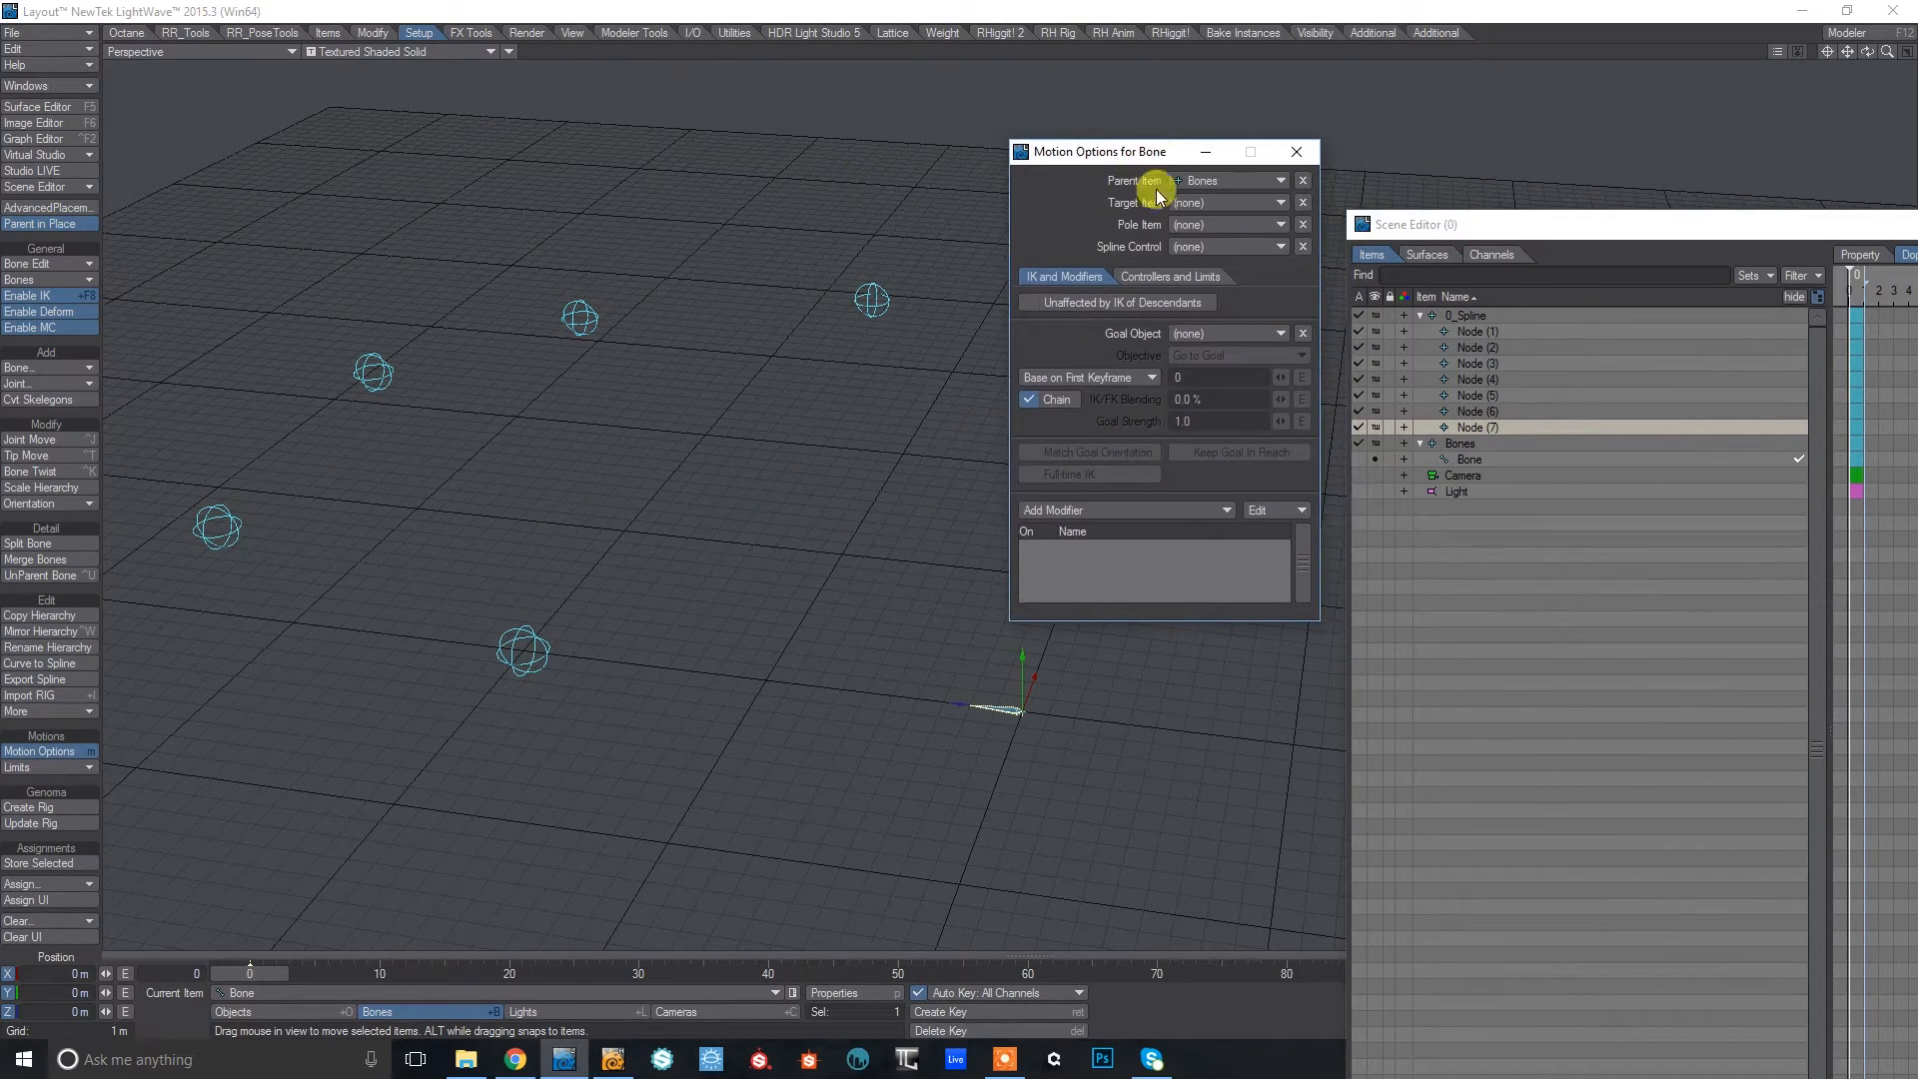
pyautogui.click(1179, 250)
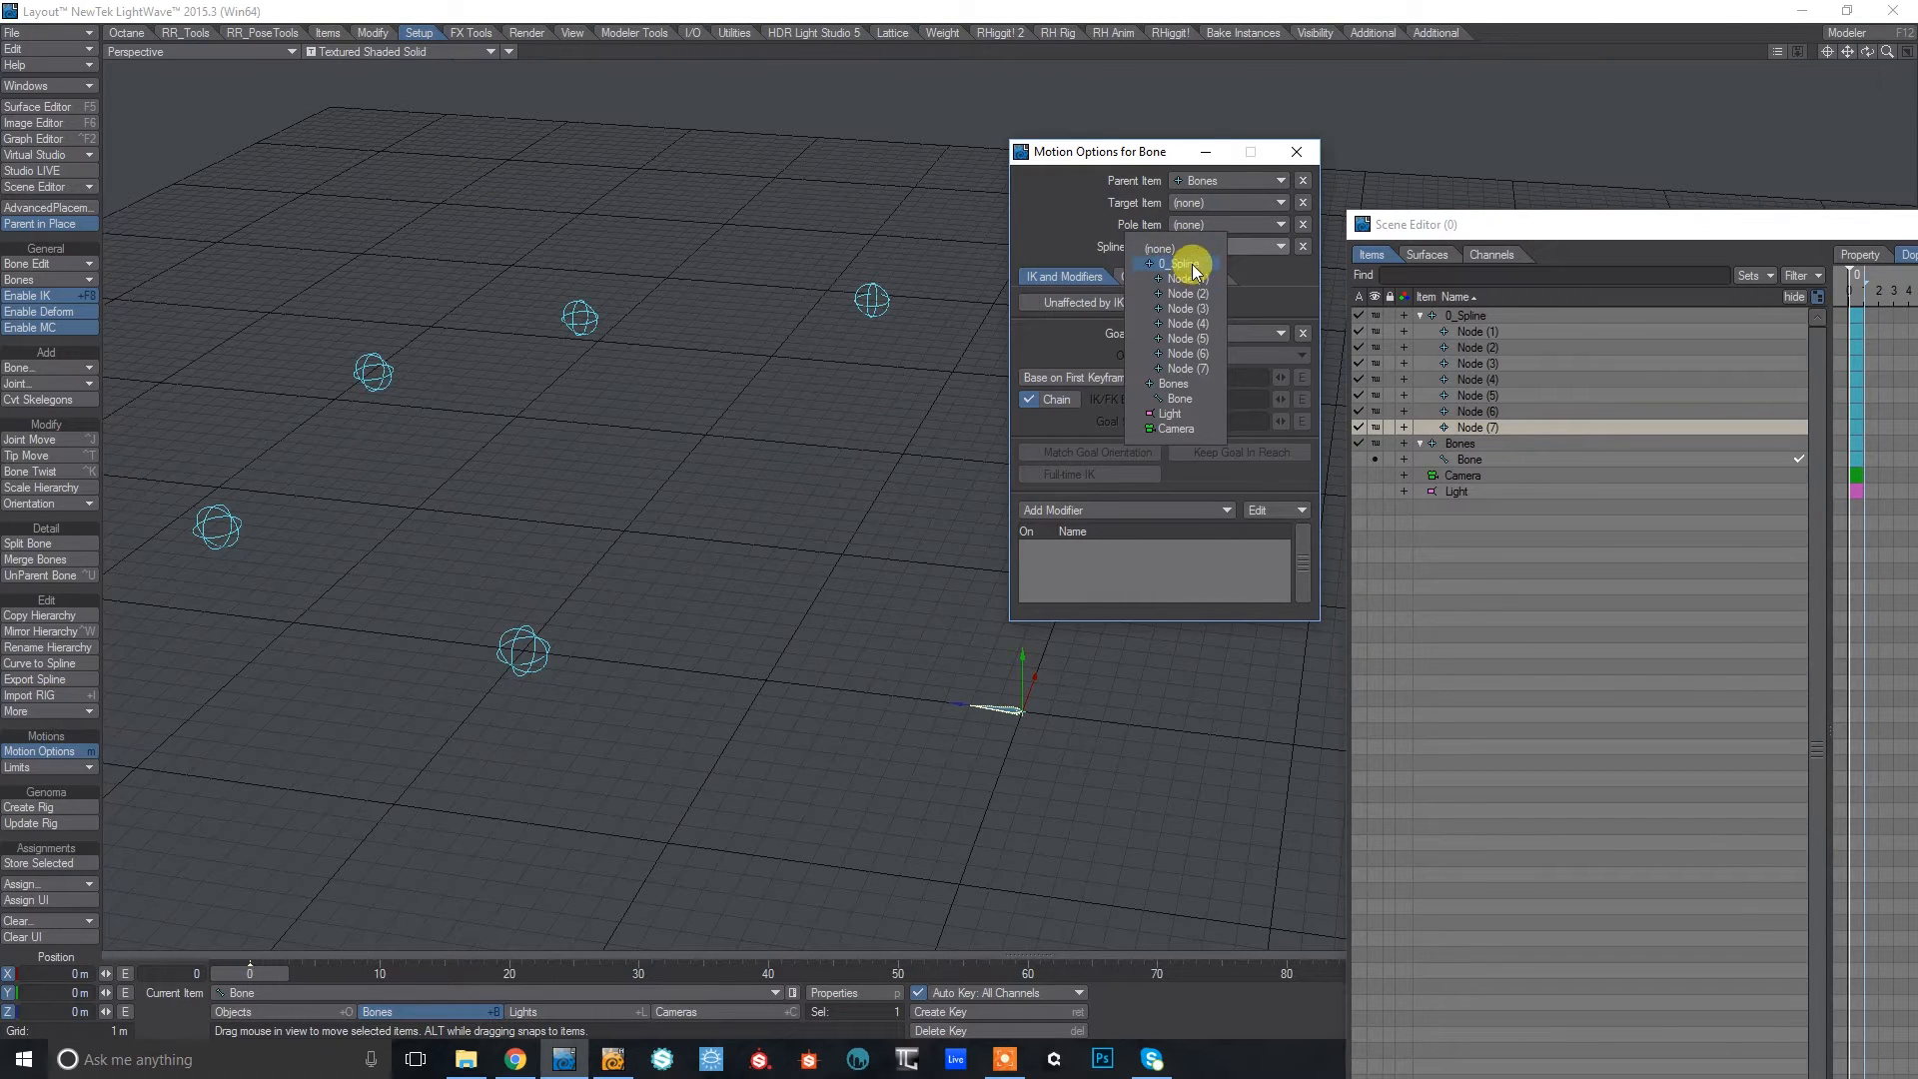
pyautogui.click(1189, 264)
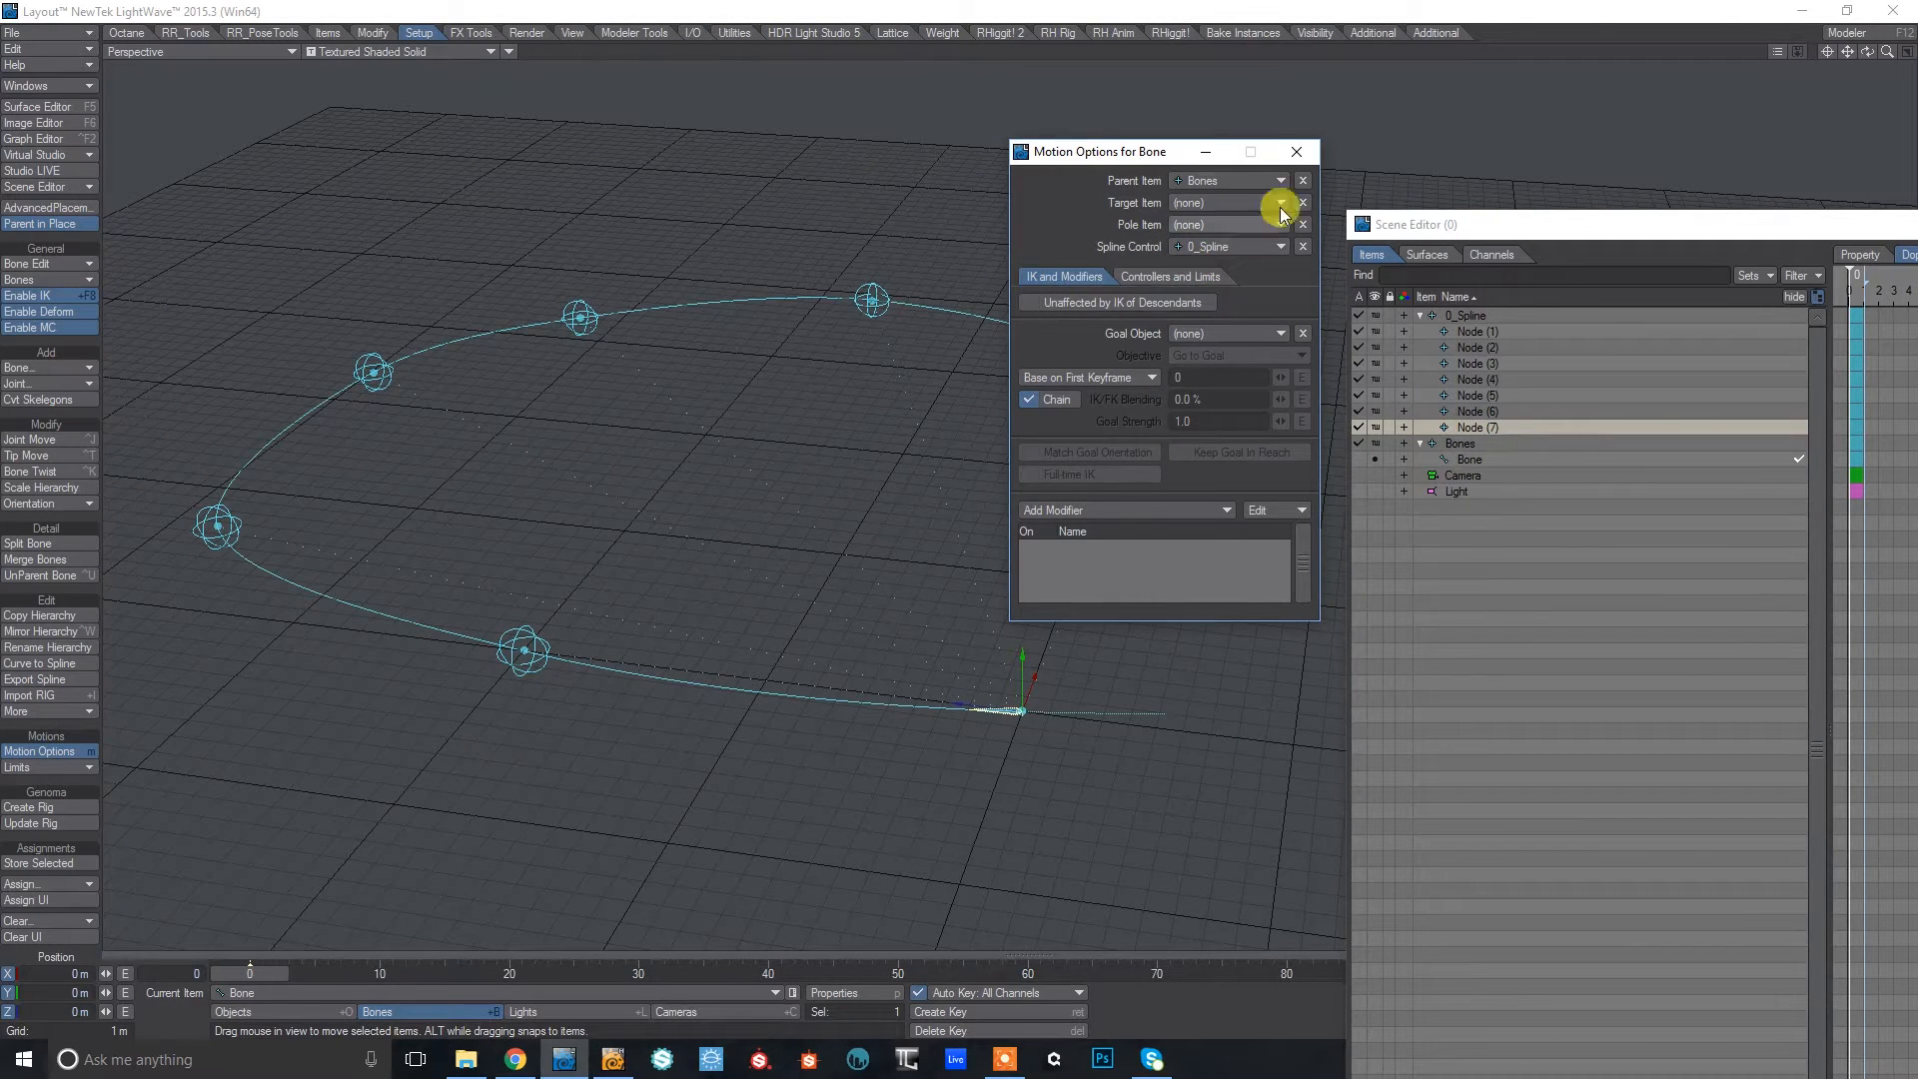
pyautogui.click(1297, 151)
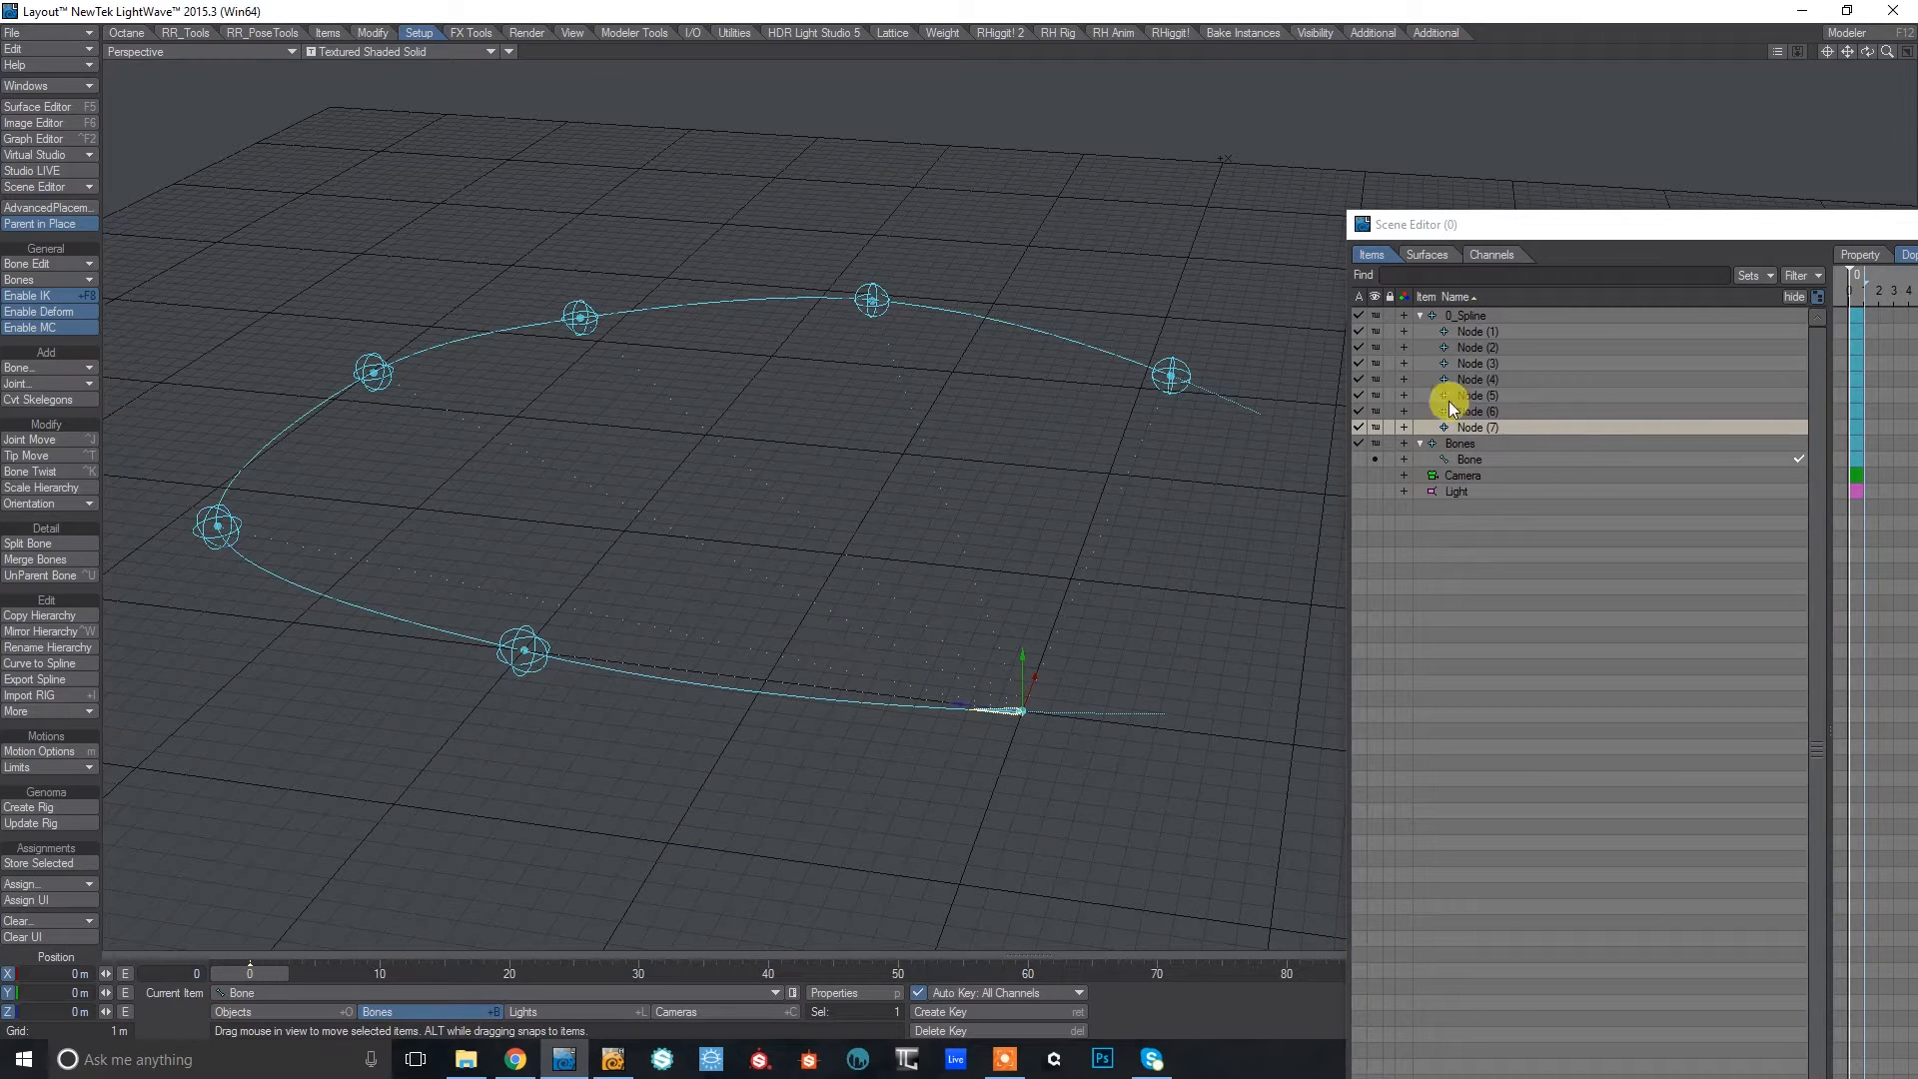
# Reverse the scene item sort order, select 0_Spline to show its path, and lower Node (5) to about Y -4.8 m.
pyautogui.click(1476, 298)
pyautogui.click(1481, 316)
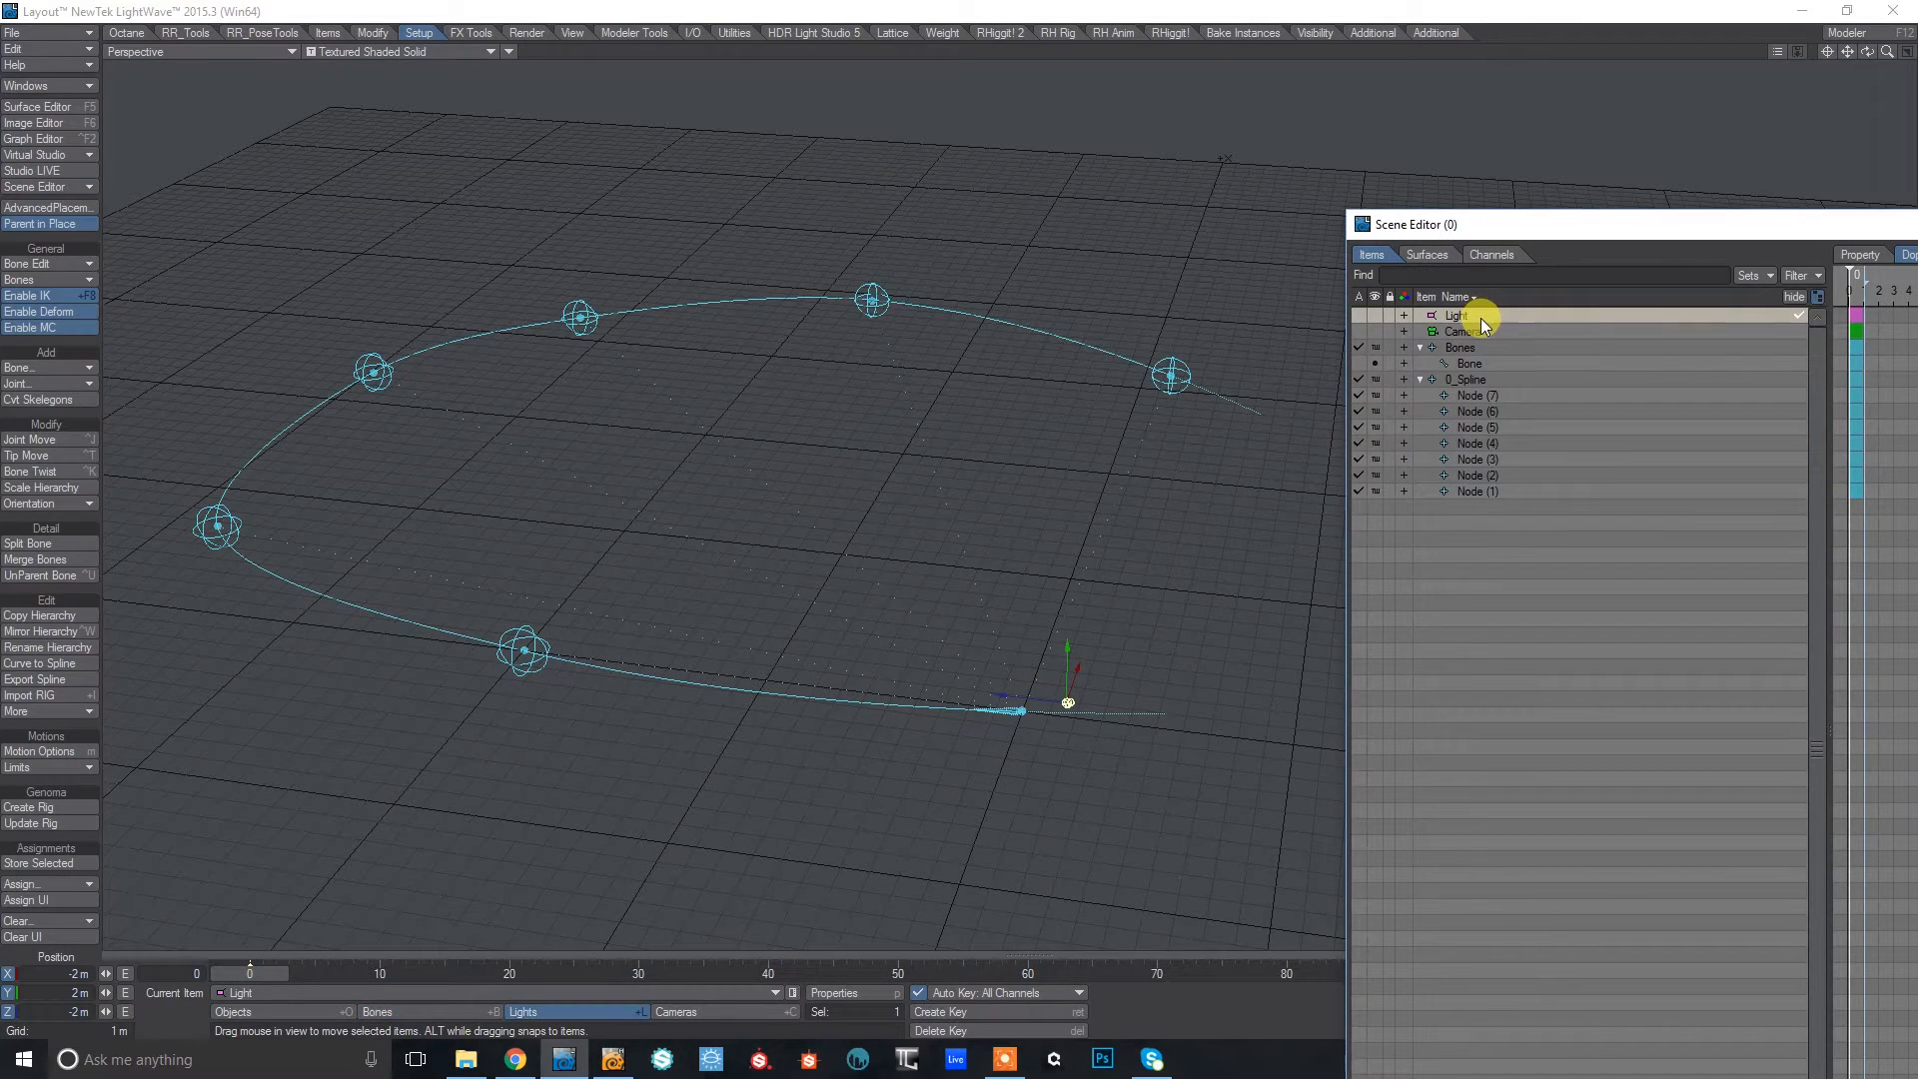
pyautogui.click(1480, 380)
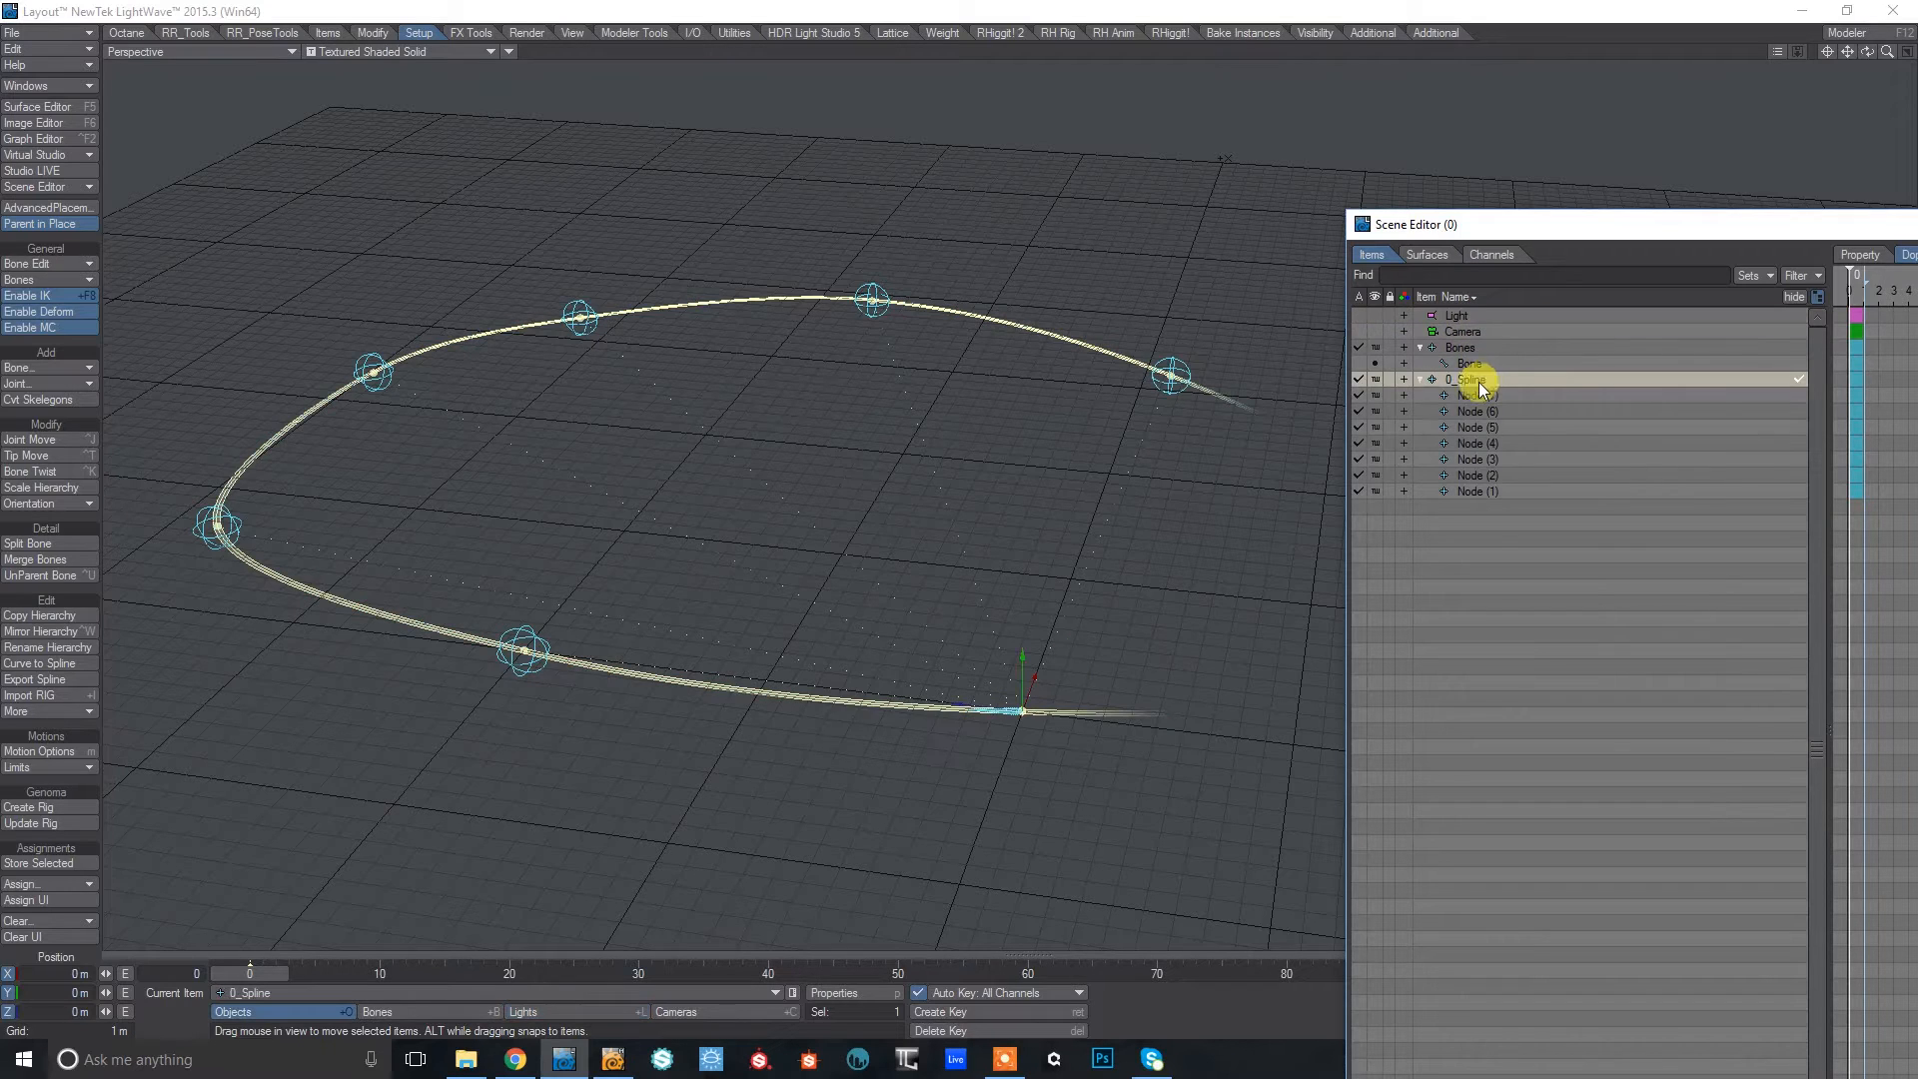
pyautogui.moveTo(1887, 51); pyautogui.dragTo(1888, 54)
pyautogui.click(492, 254)
pyautogui.moveTo(472, 230)
pyautogui.mouseDown()
pyautogui.moveTo(443, 30)
pyautogui.moveTo(456, 214)
pyautogui.mouseUp()
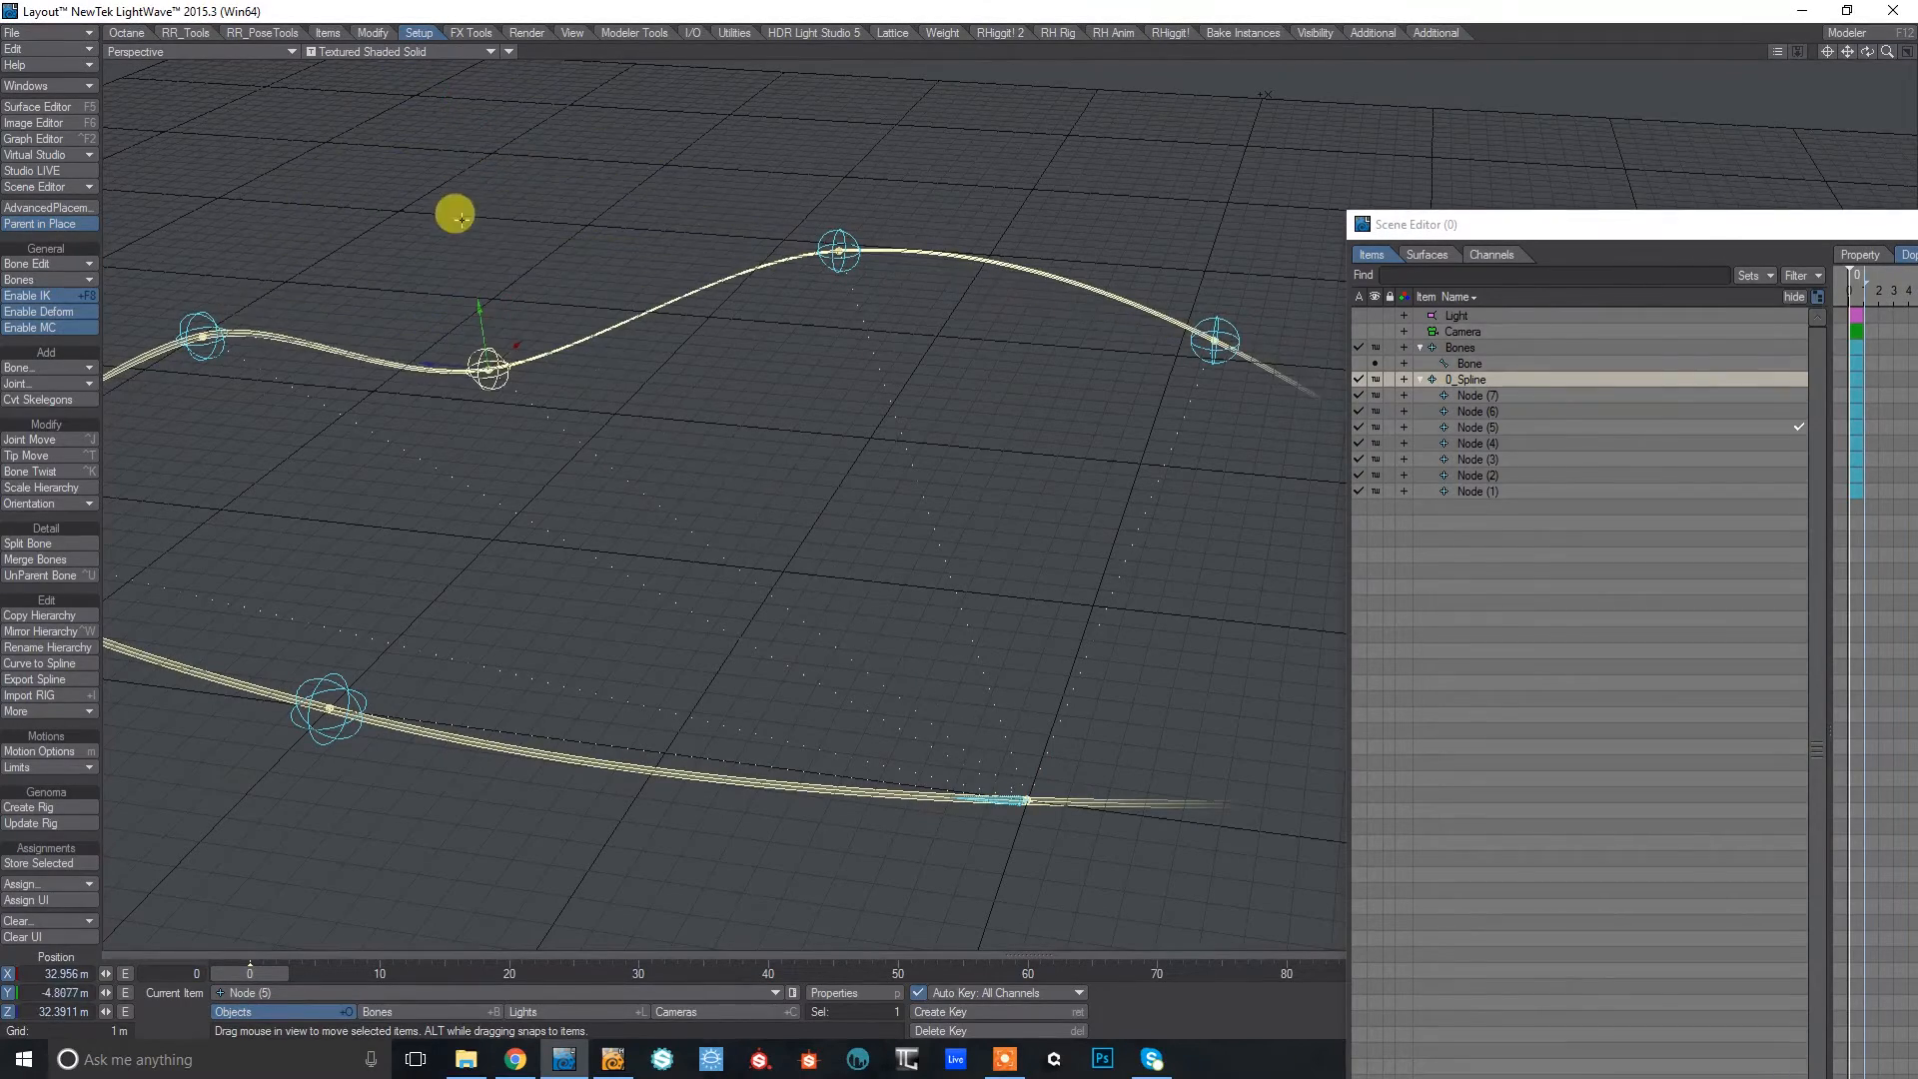
# Enable Closed Spline in the motion options of 0_Spline.
pyautogui.moveTo(1886, 51); pyautogui.dragTo(1457, 362)
pyautogui.click(1500, 381)
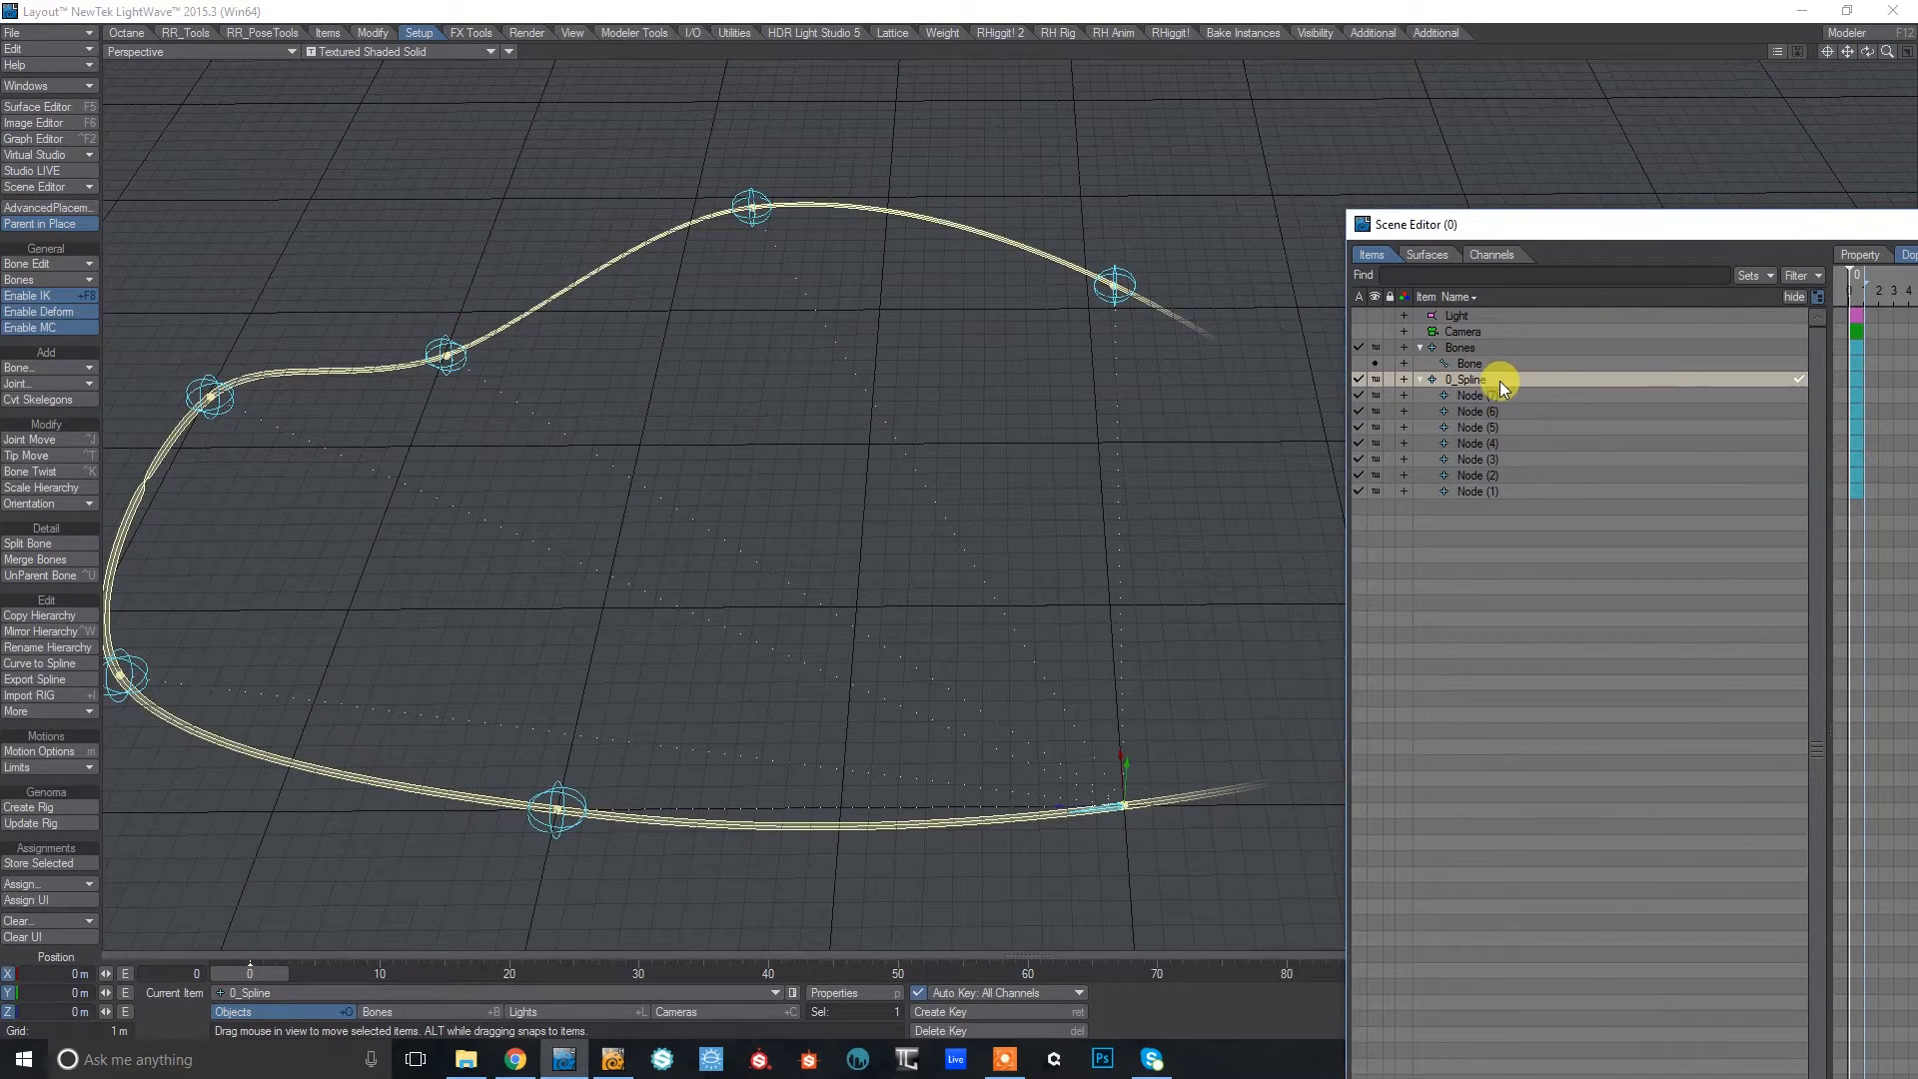
pyautogui.press('m')
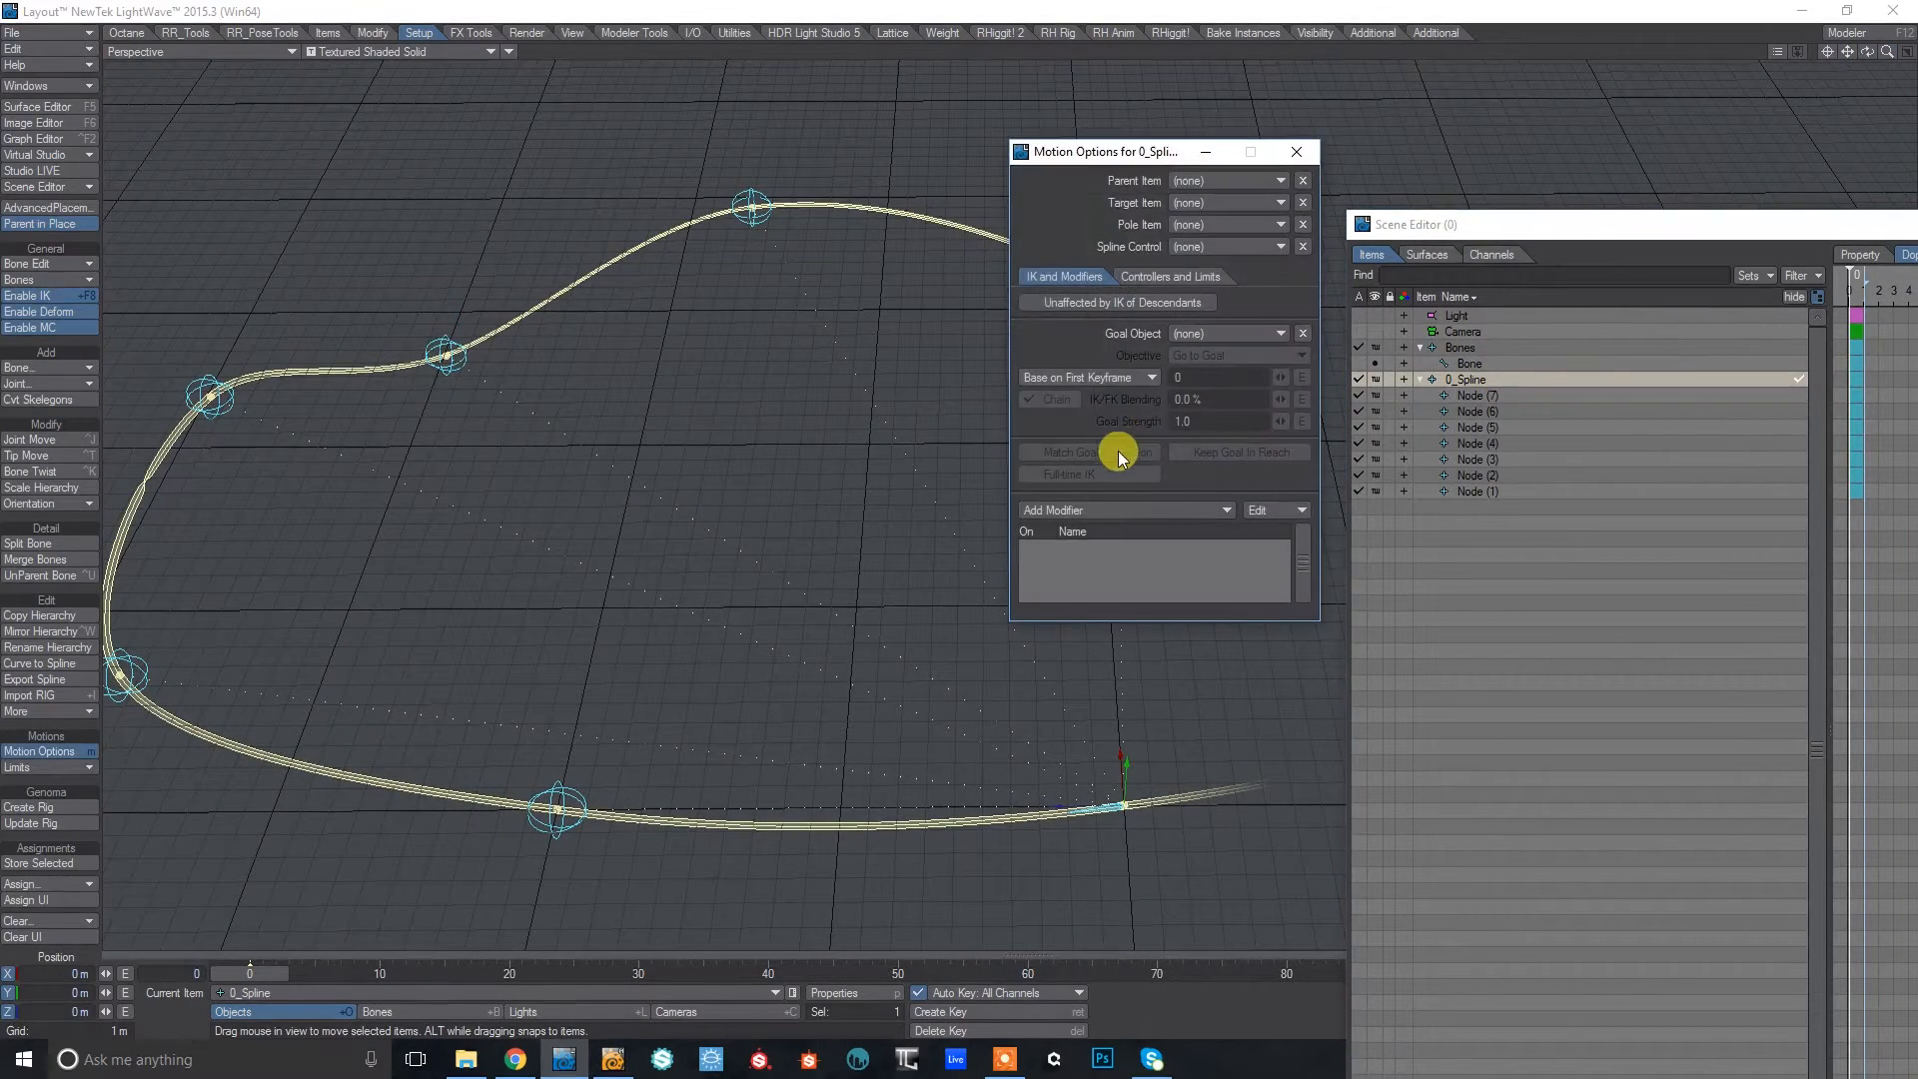
pyautogui.click(1155, 282)
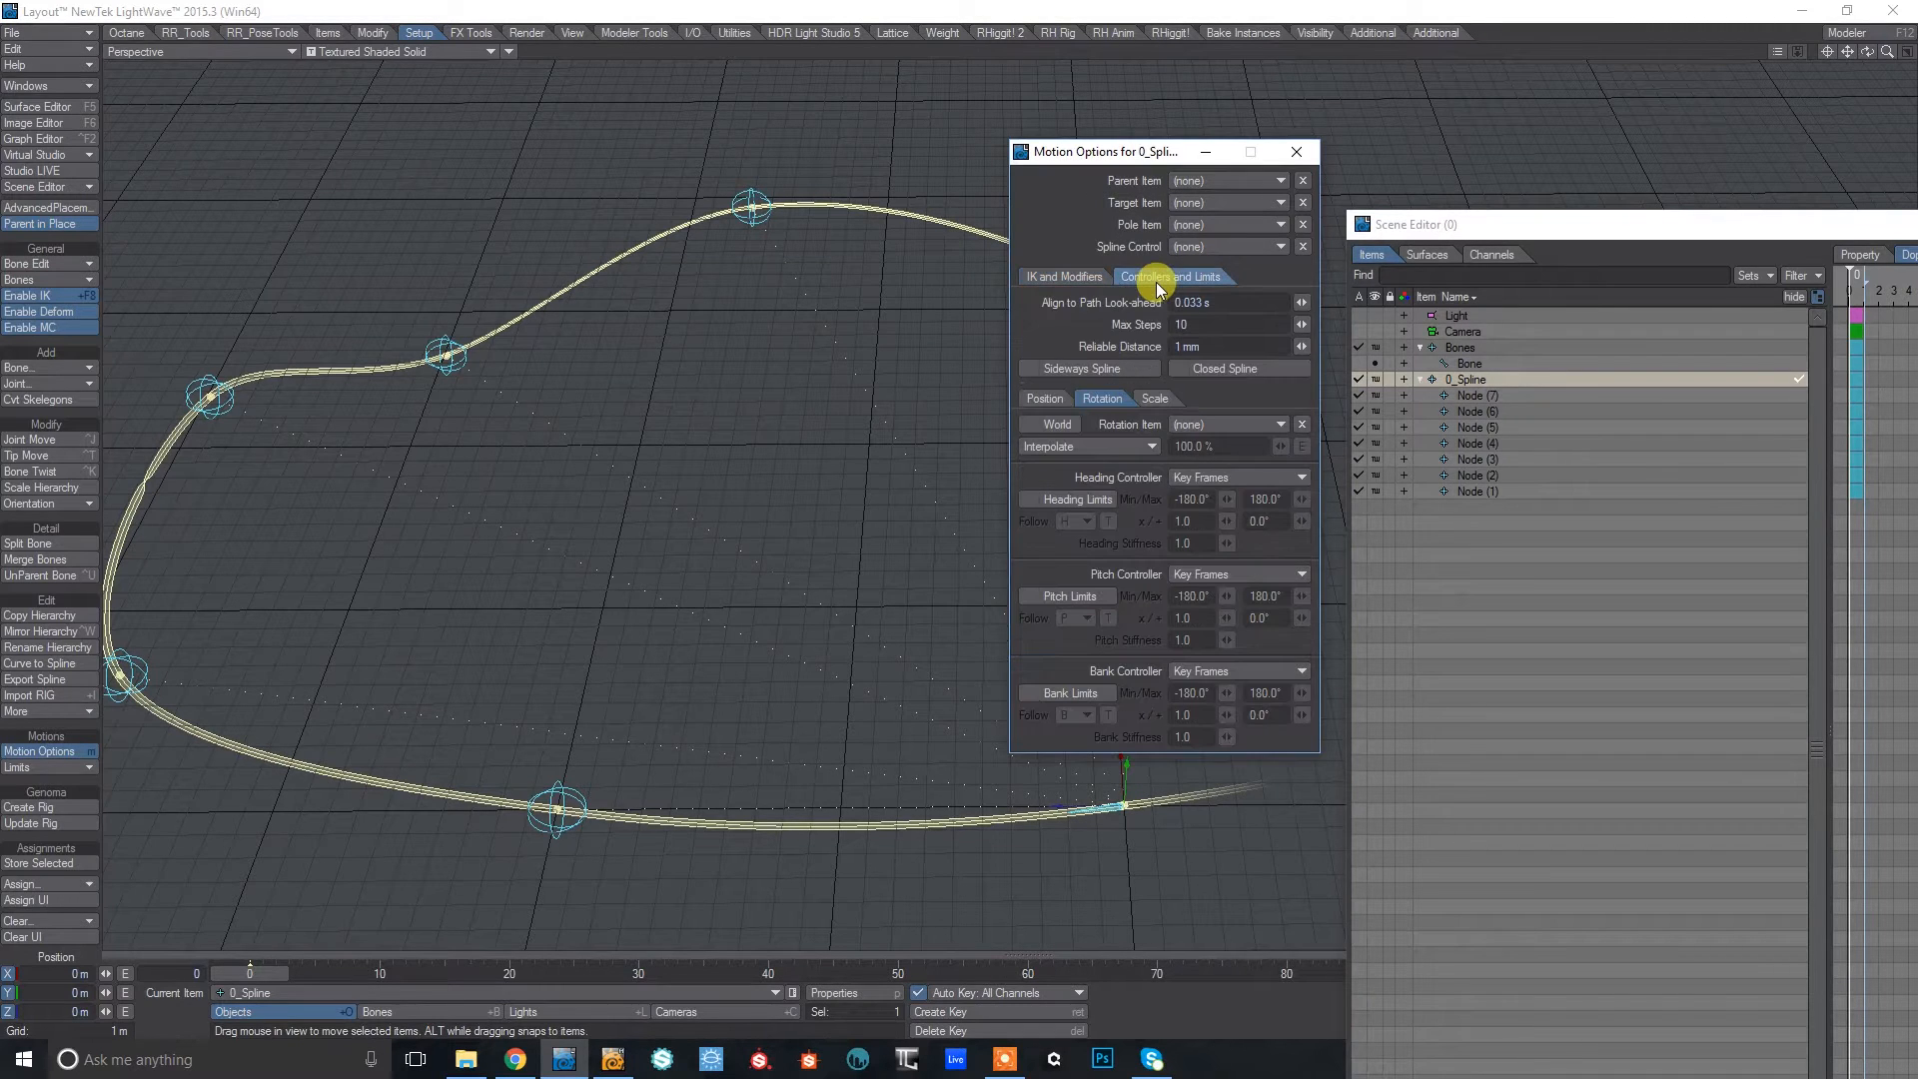
pyautogui.click(1209, 370)
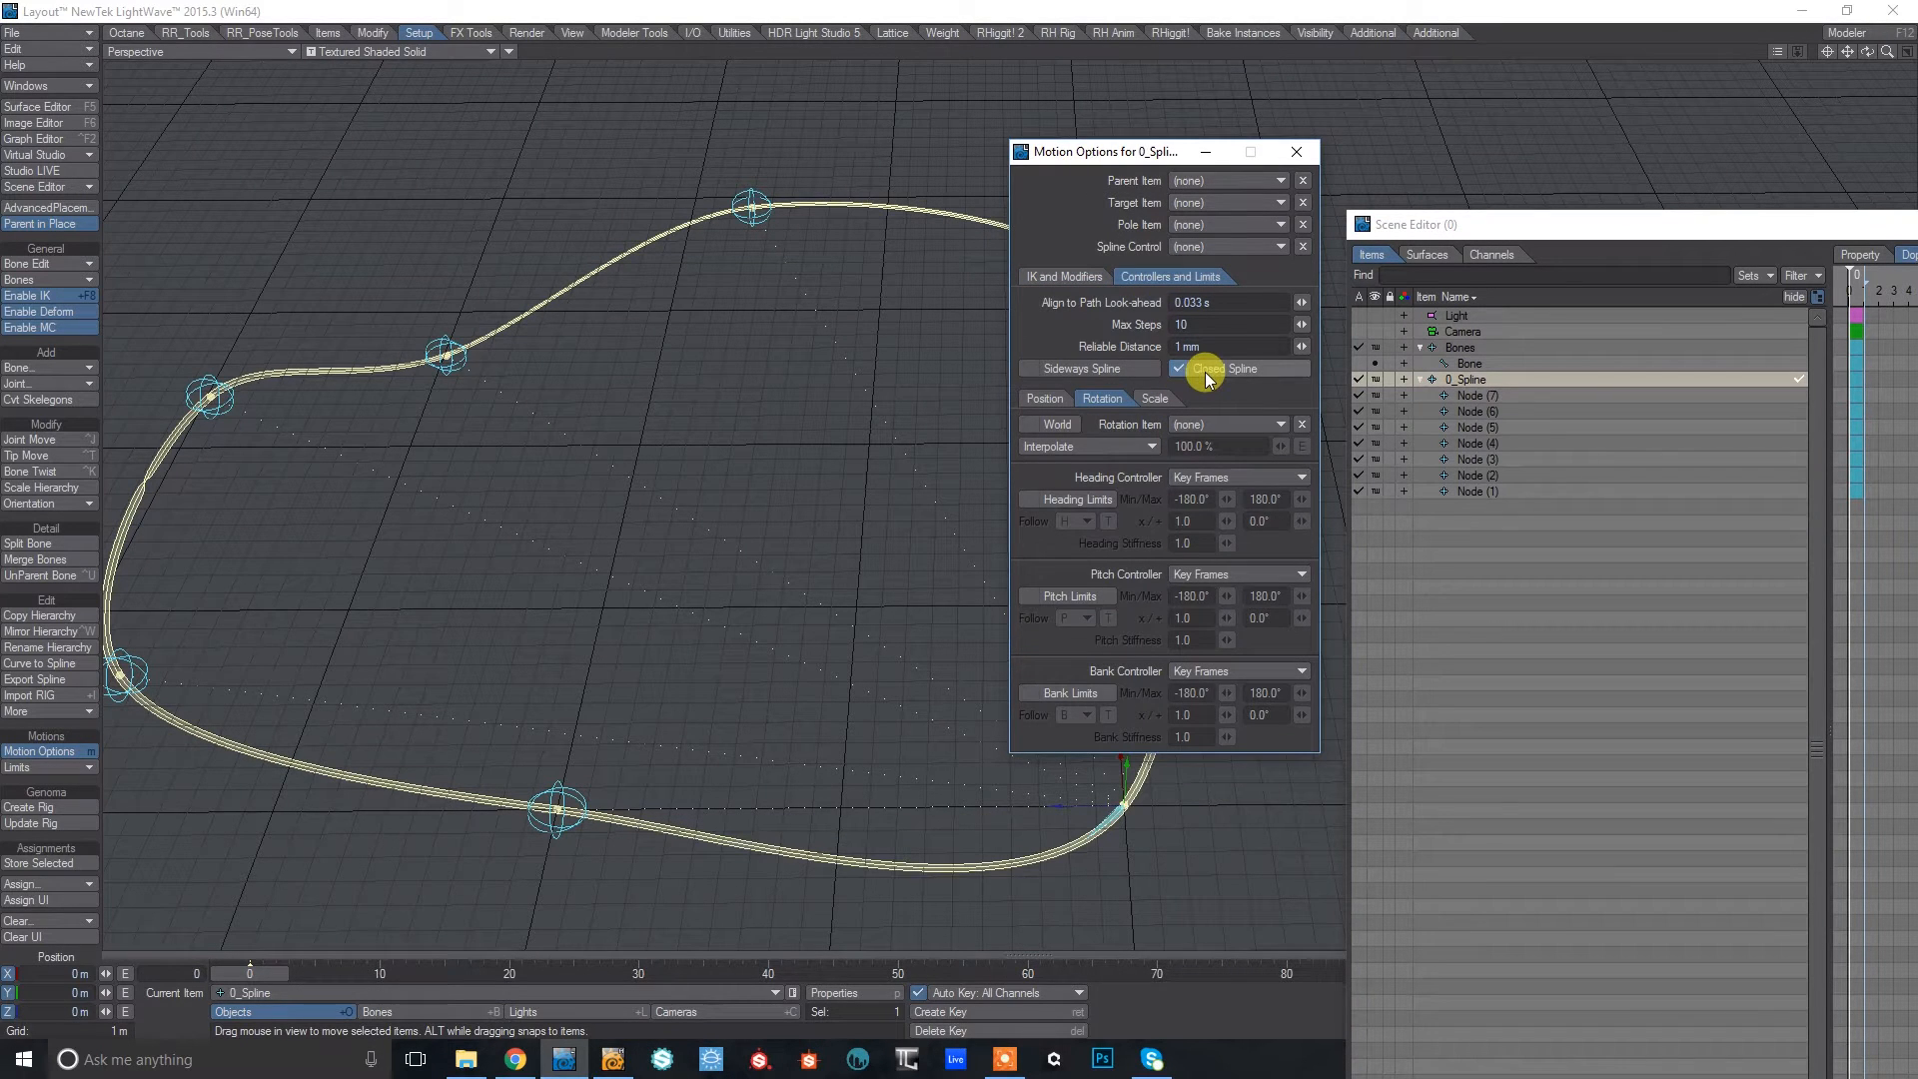
pyautogui.moveTo(1155, 161); pyautogui.dragTo(783, 182)
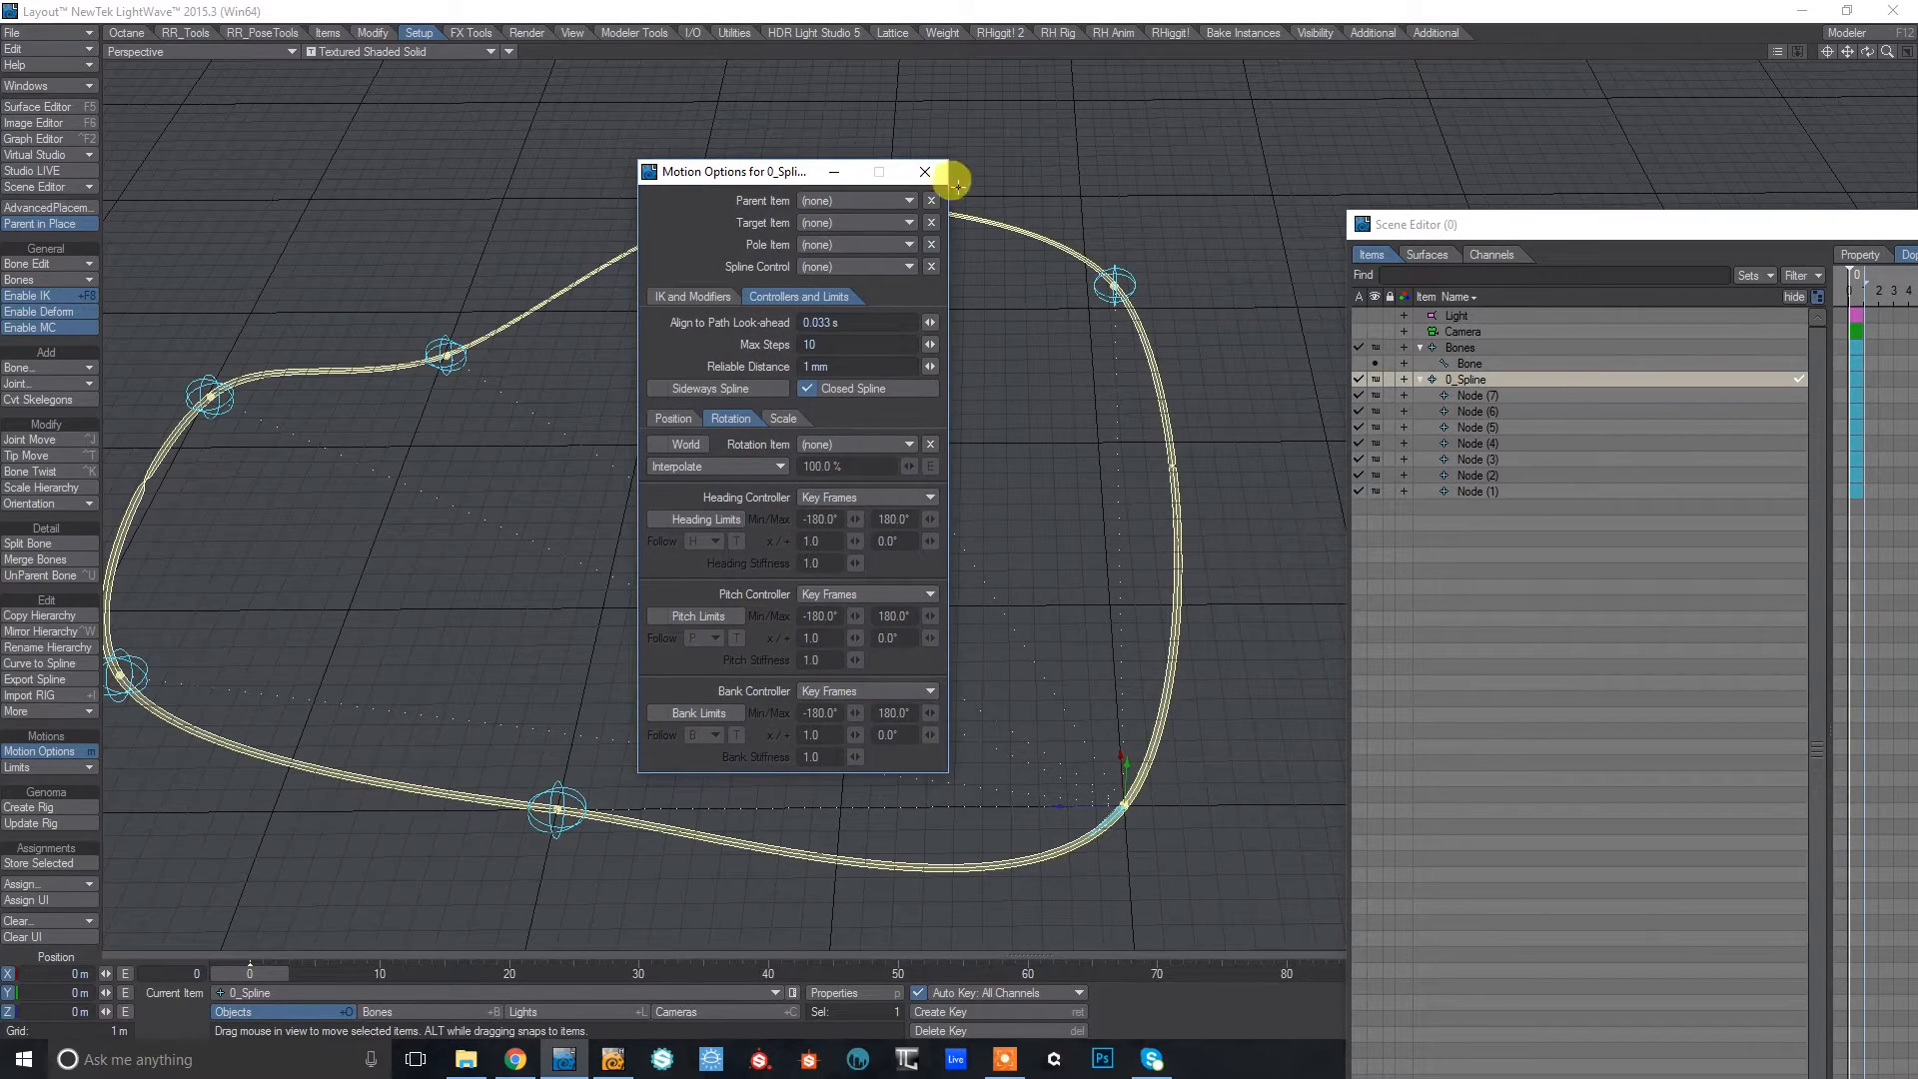
pyautogui.click(928, 171)
# Clone Node (7) twice and place the copies in the Top view to round the loop, with Node (9) at about X 2.2 m, Z -12.7 m.
pyautogui.moveTo(1887, 52); pyautogui.dragTo(1426, 484)
pyautogui.click(1290, 507)
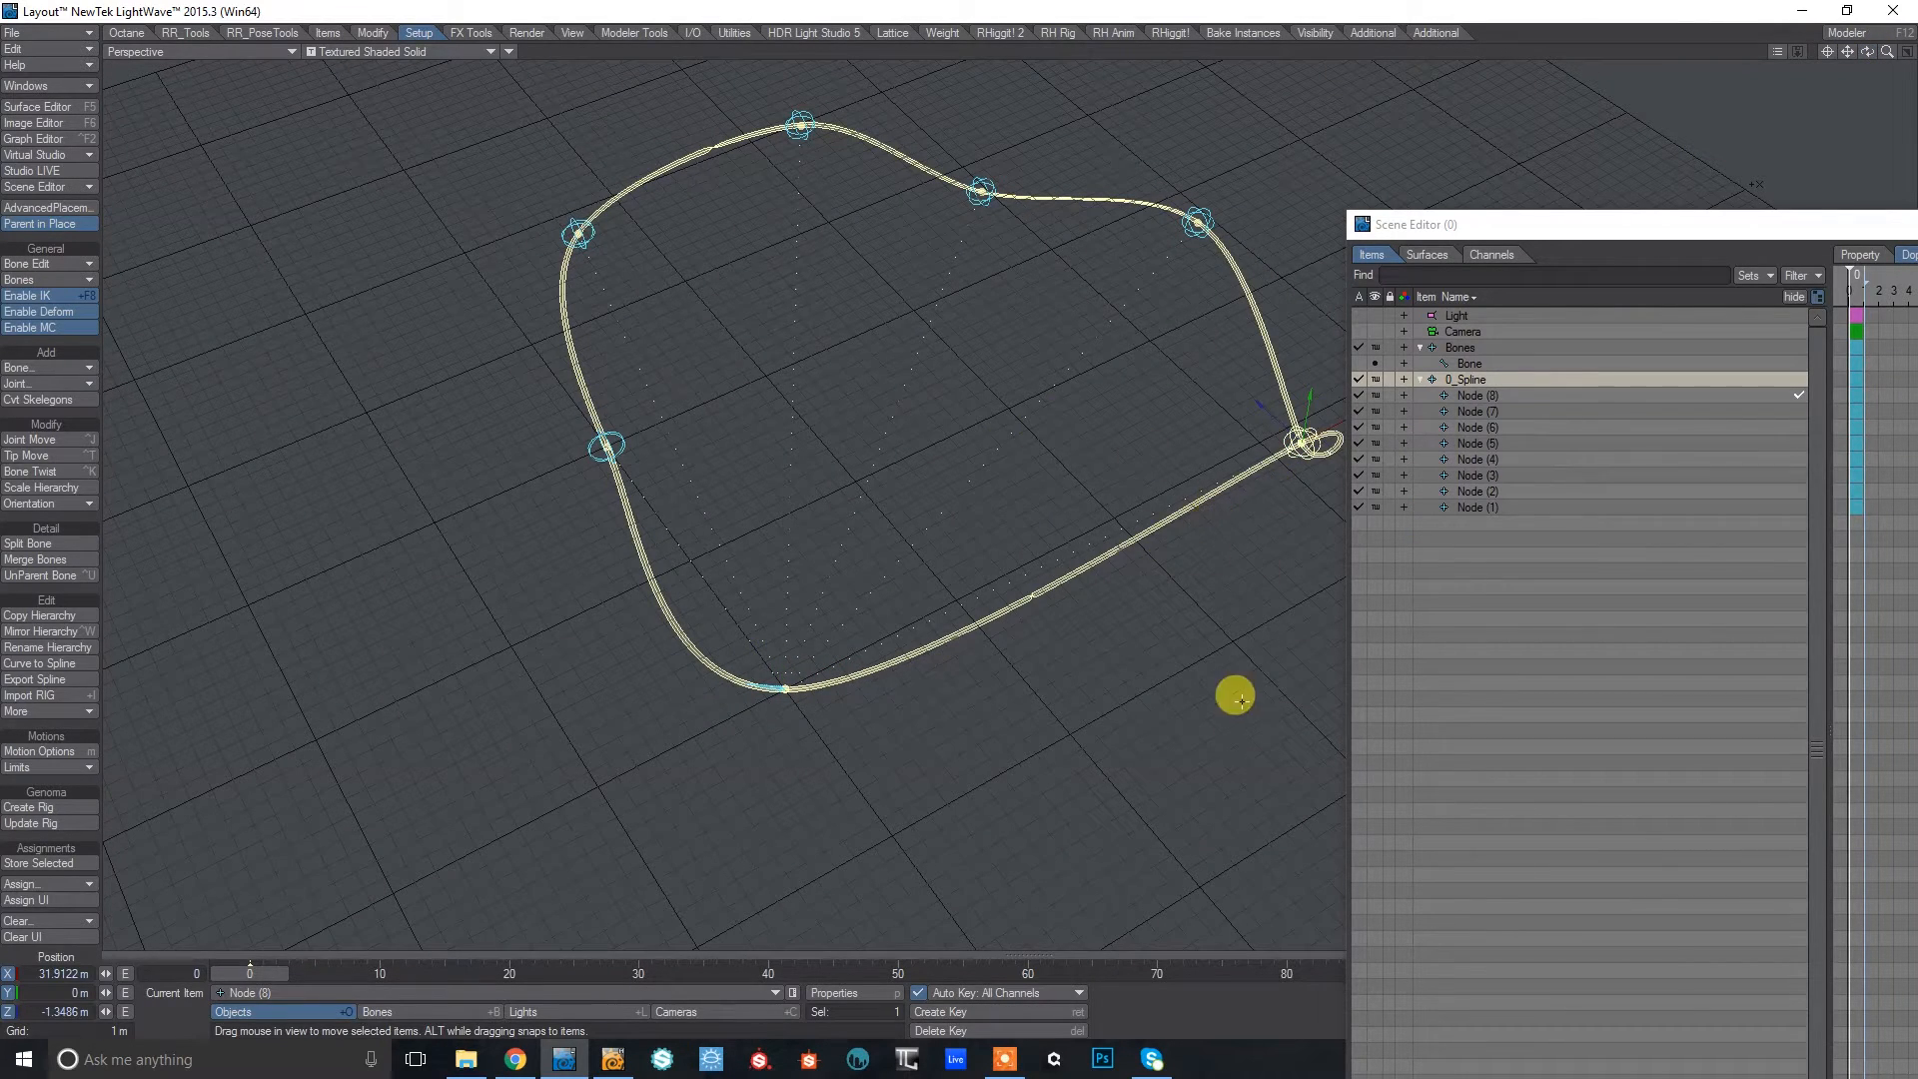
pyautogui.press('1')
pyautogui.moveTo(1199, 505); pyautogui.dragTo(904, 669)
pyautogui.moveTo(1121, 585); pyautogui.dragTo(1148, 649)
pyautogui.hotkey('ctrl', 'c')
pyautogui.moveTo(1091, 497); pyautogui.dragTo(803, 478)
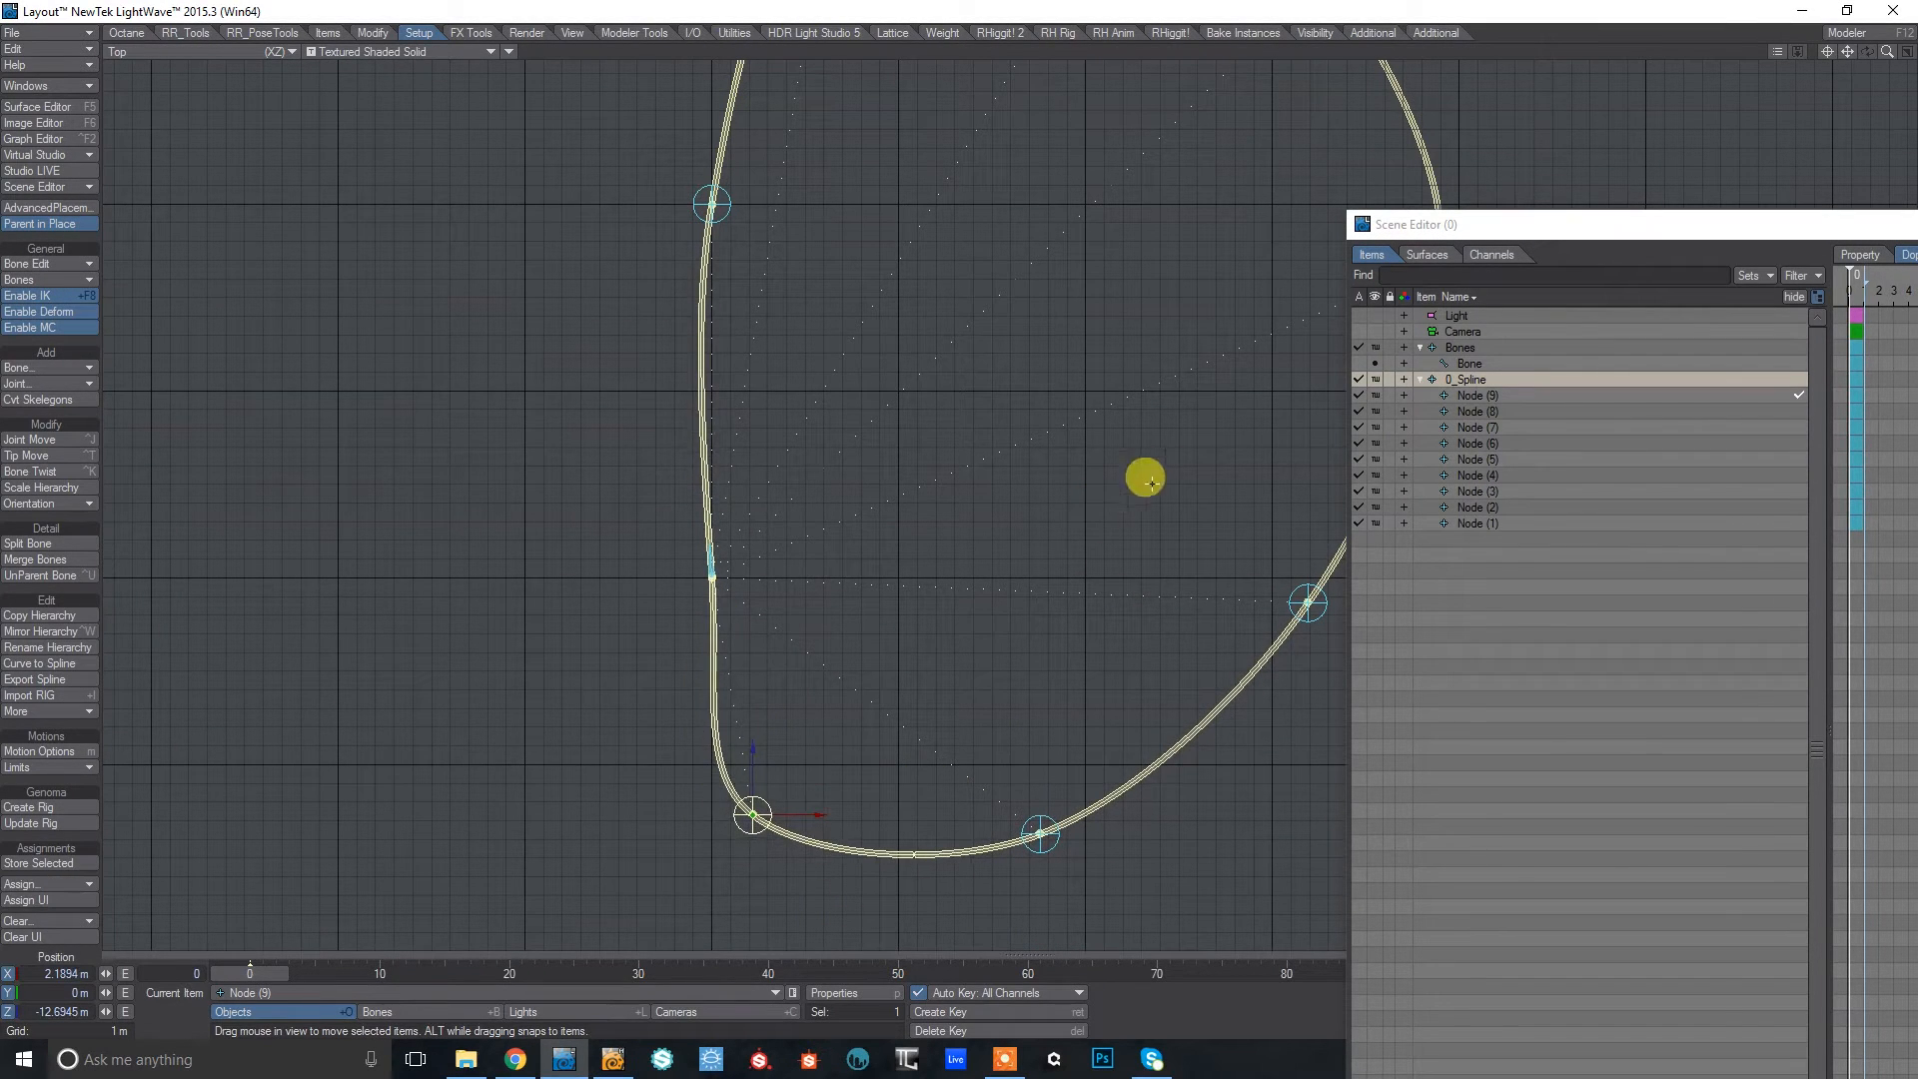
# Examine the closed spline in the Perspective view, centring on Node (4) to check the track for twisting.
pyautogui.press('4')
pyautogui.moveTo(1867, 52); pyautogui.dragTo(1798, 244)
pyautogui.moveTo(1887, 52); pyautogui.dragTo(1639, 240)
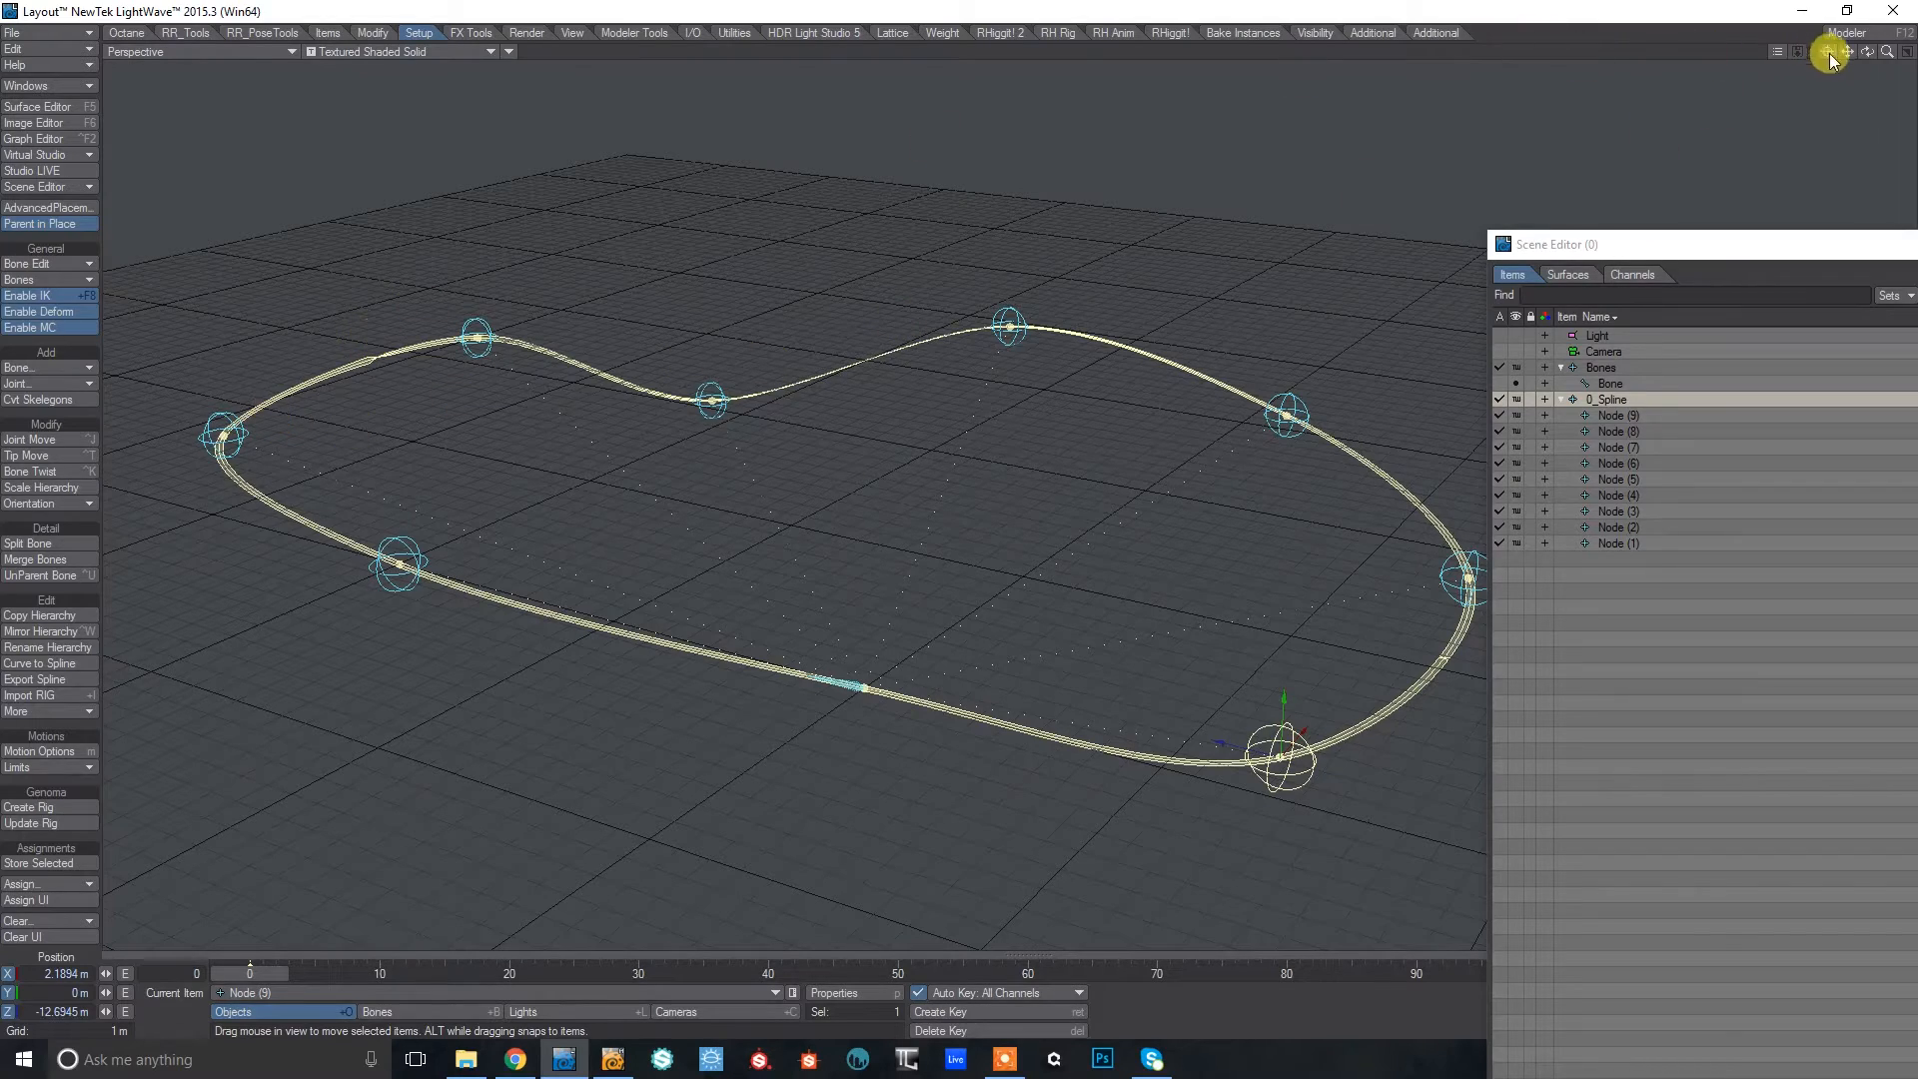
pyautogui.moveTo(1871, 60); pyautogui.dragTo(1524, 10)
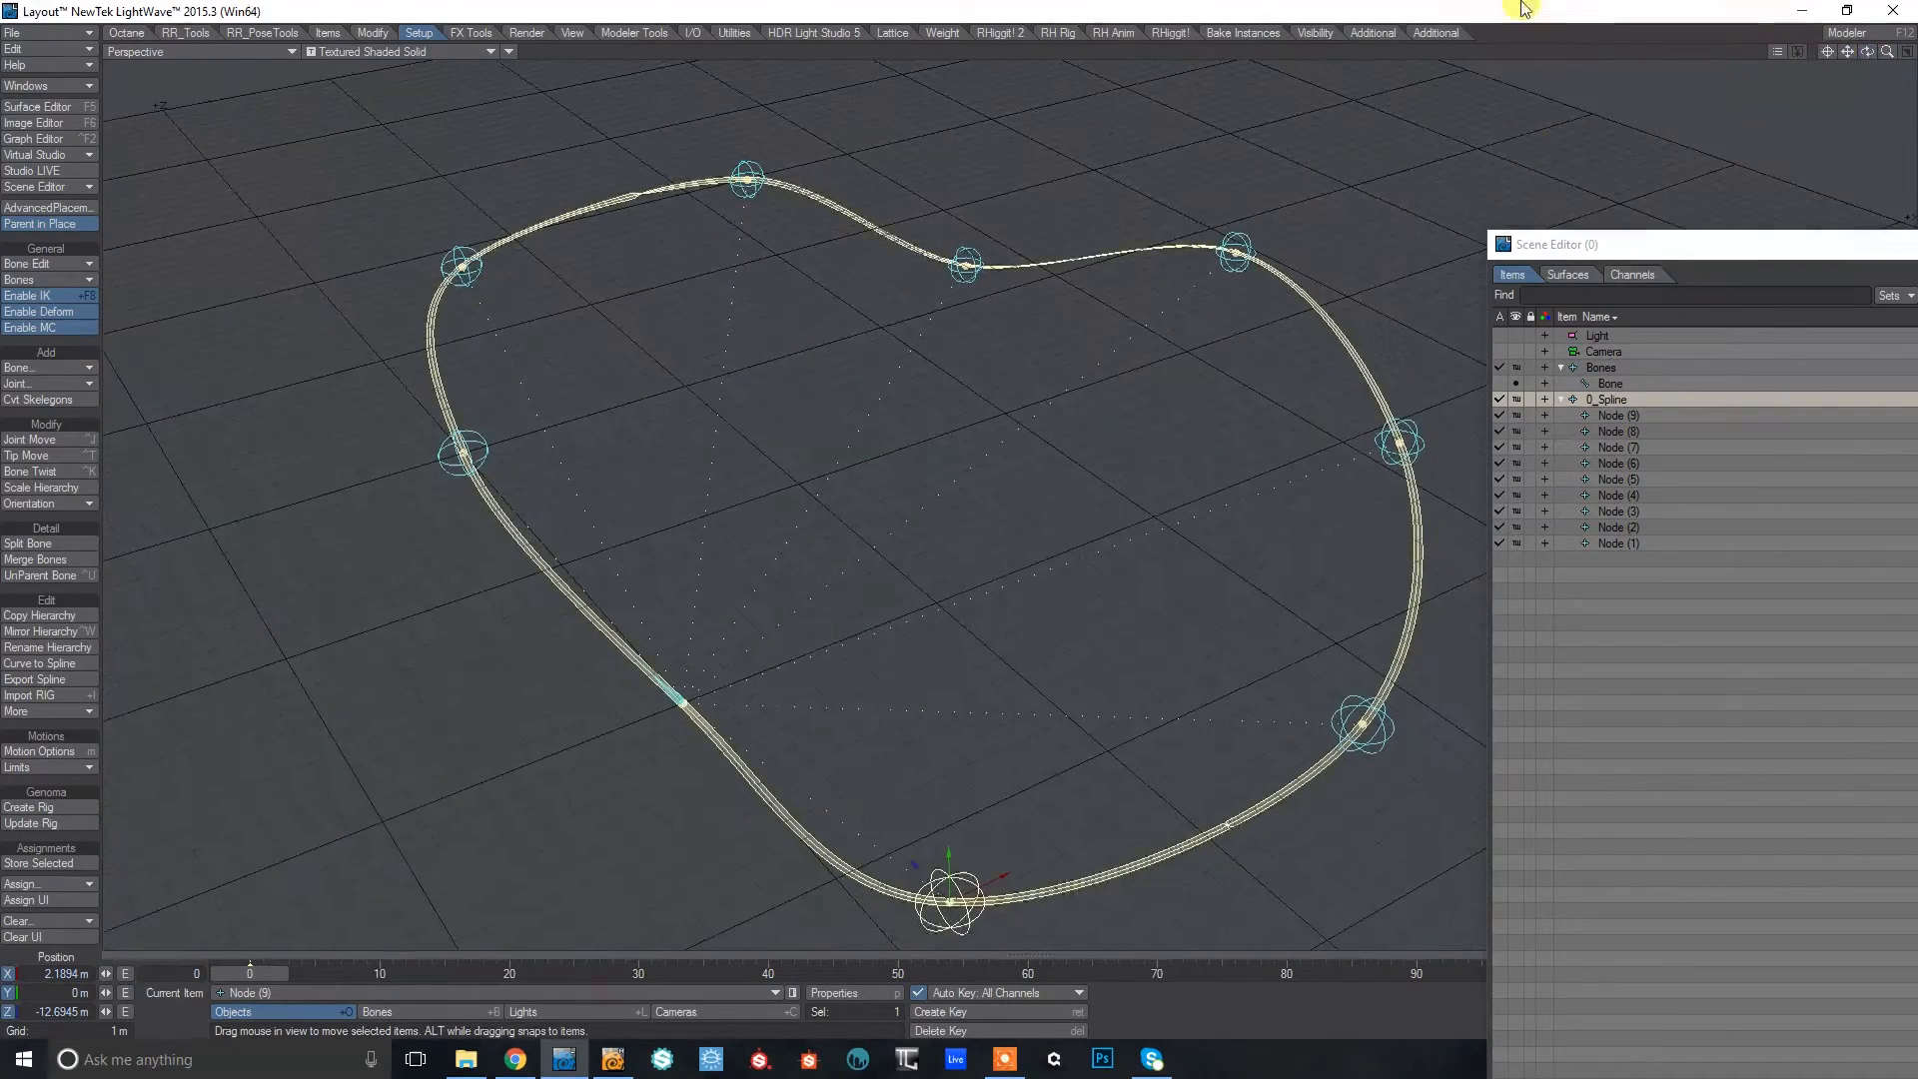
pyautogui.moveTo(1888, 51); pyautogui.dragTo(1598, 117)
pyautogui.click(816, 243)
pyautogui.click(1827, 51)
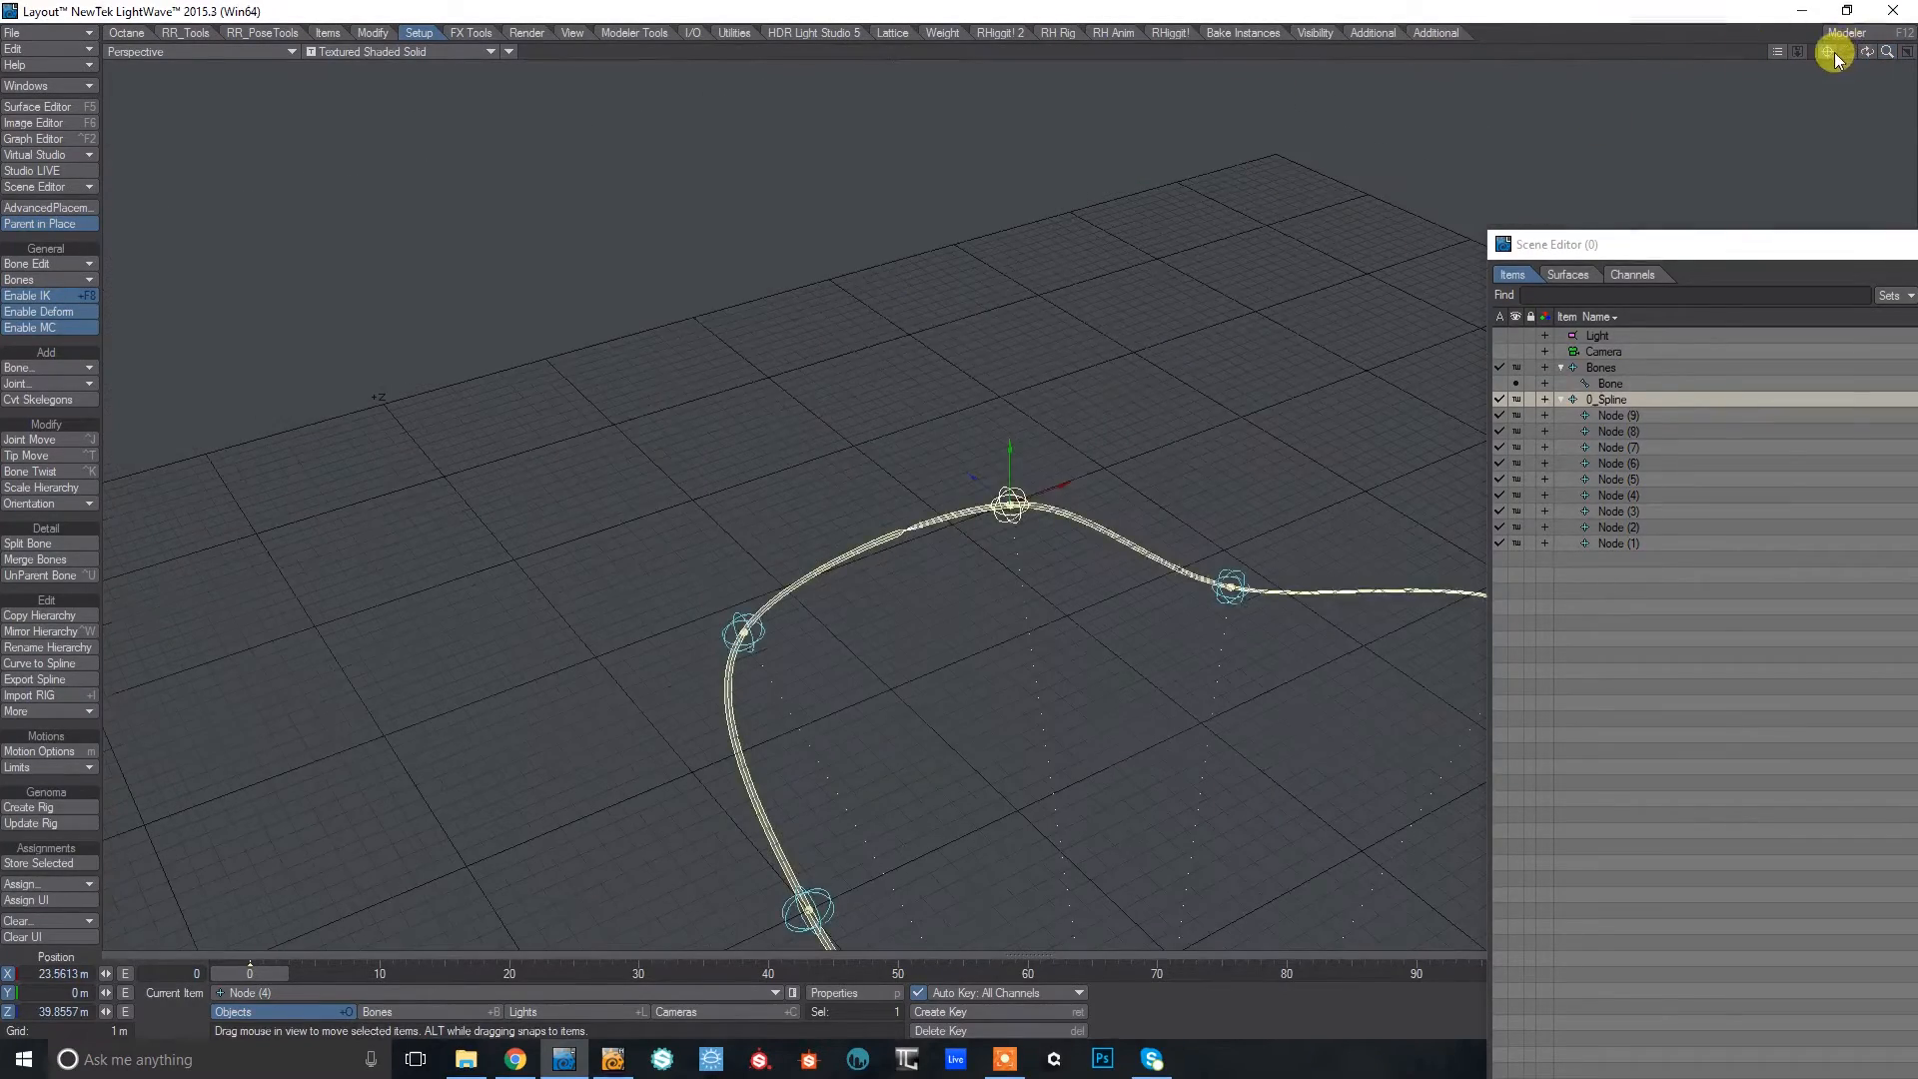
pyautogui.moveTo(1892, 56); pyautogui.dragTo(1917, 55)
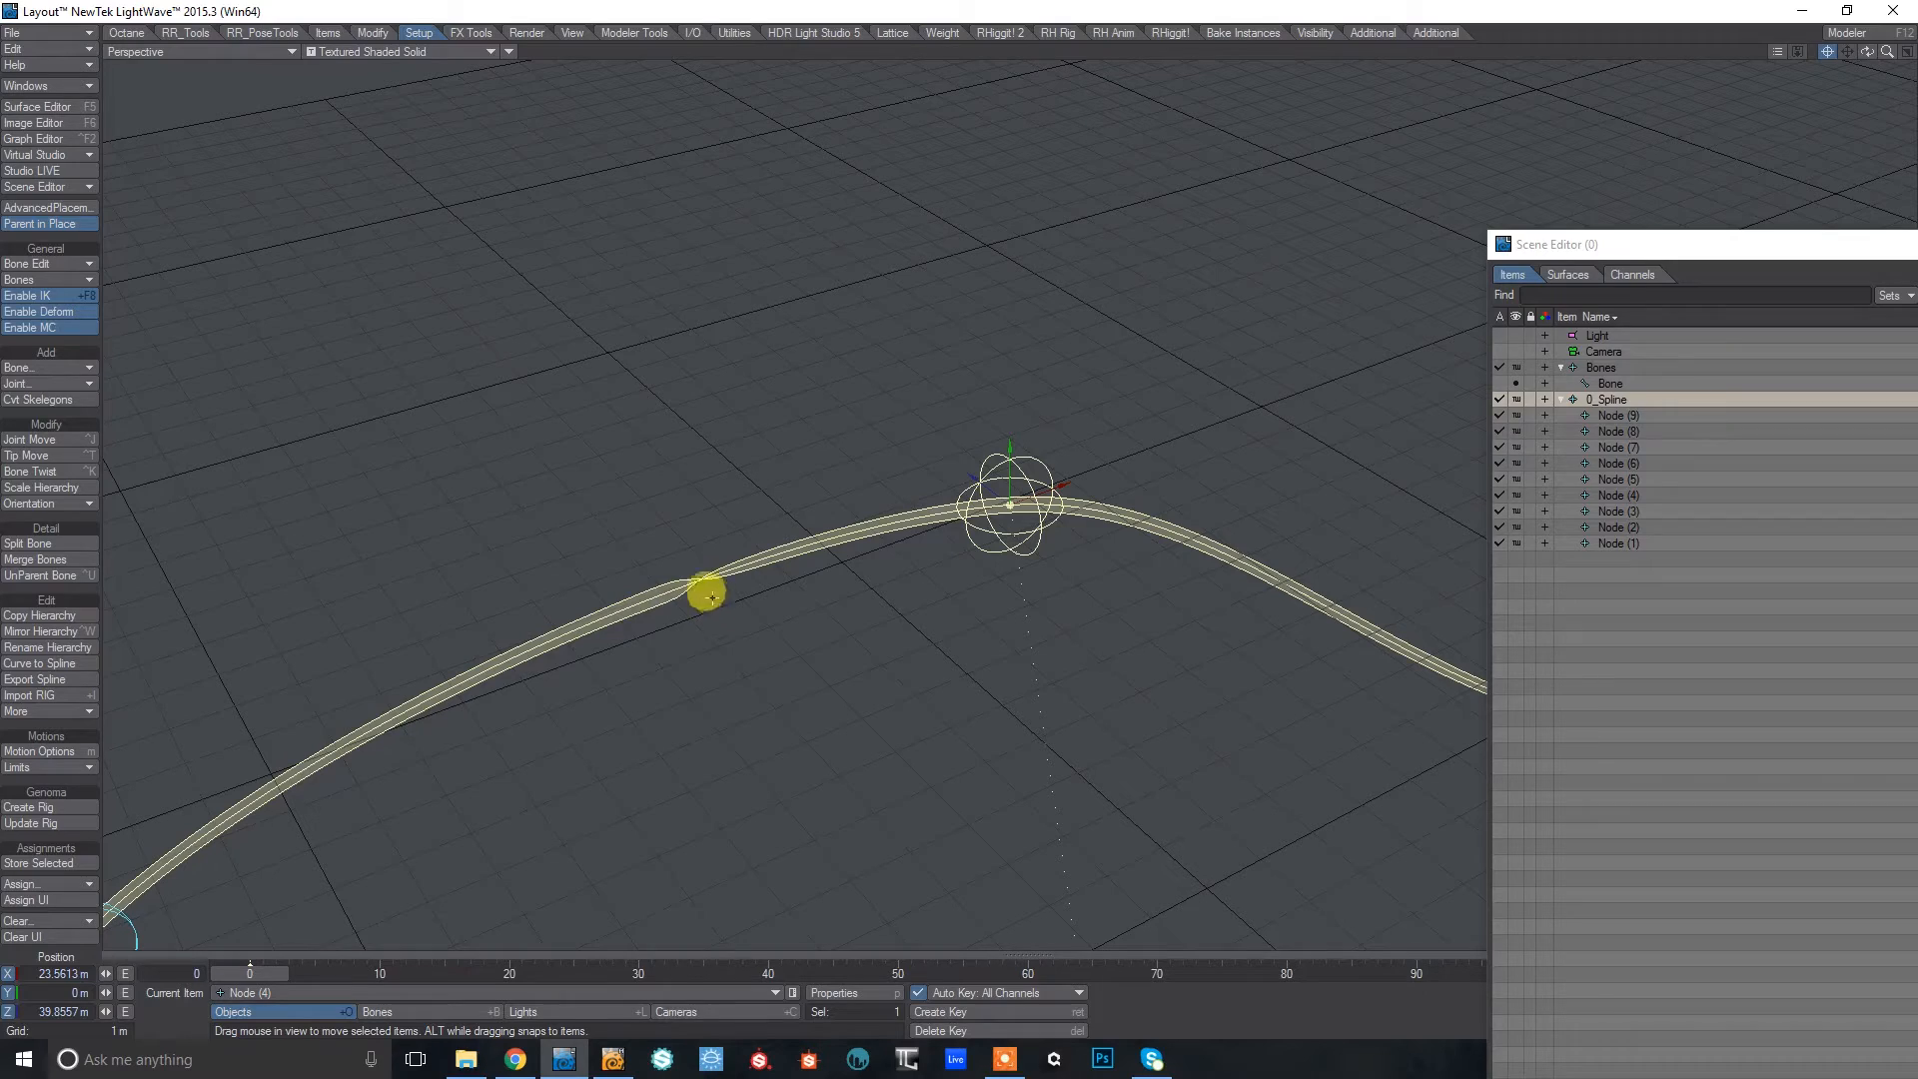
pyautogui.moveTo(1888, 51)
pyautogui.mouseDown()
pyautogui.moveTo(1748, 50)
pyautogui.moveTo(1876, 42)
pyautogui.moveTo(1847, 64)
pyautogui.moveTo(1884, 15)
pyautogui.mouseUp()
# In the Top view, rotate Nodes (2) and (3) to follow the curve, with headings of about 10.7° and 58.3°.
pyautogui.press('2')
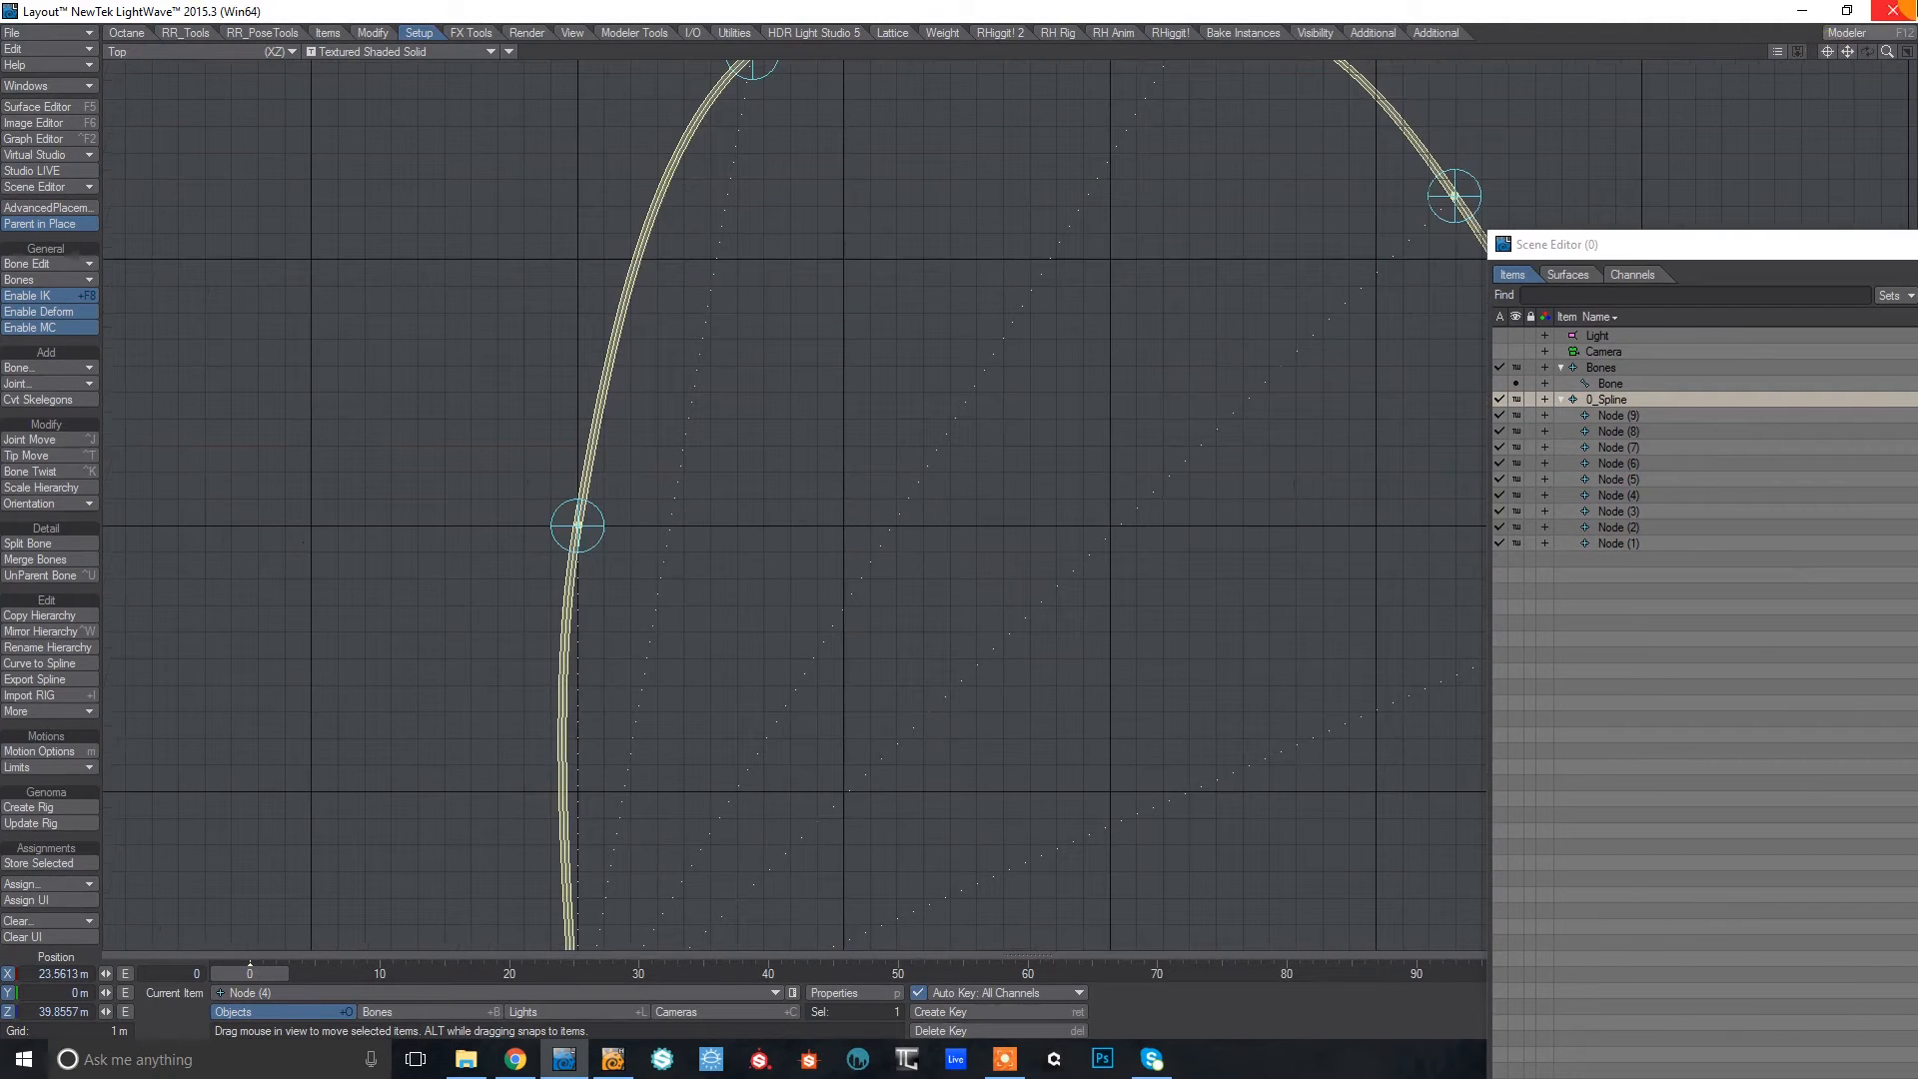
pyautogui.click(1635, 528)
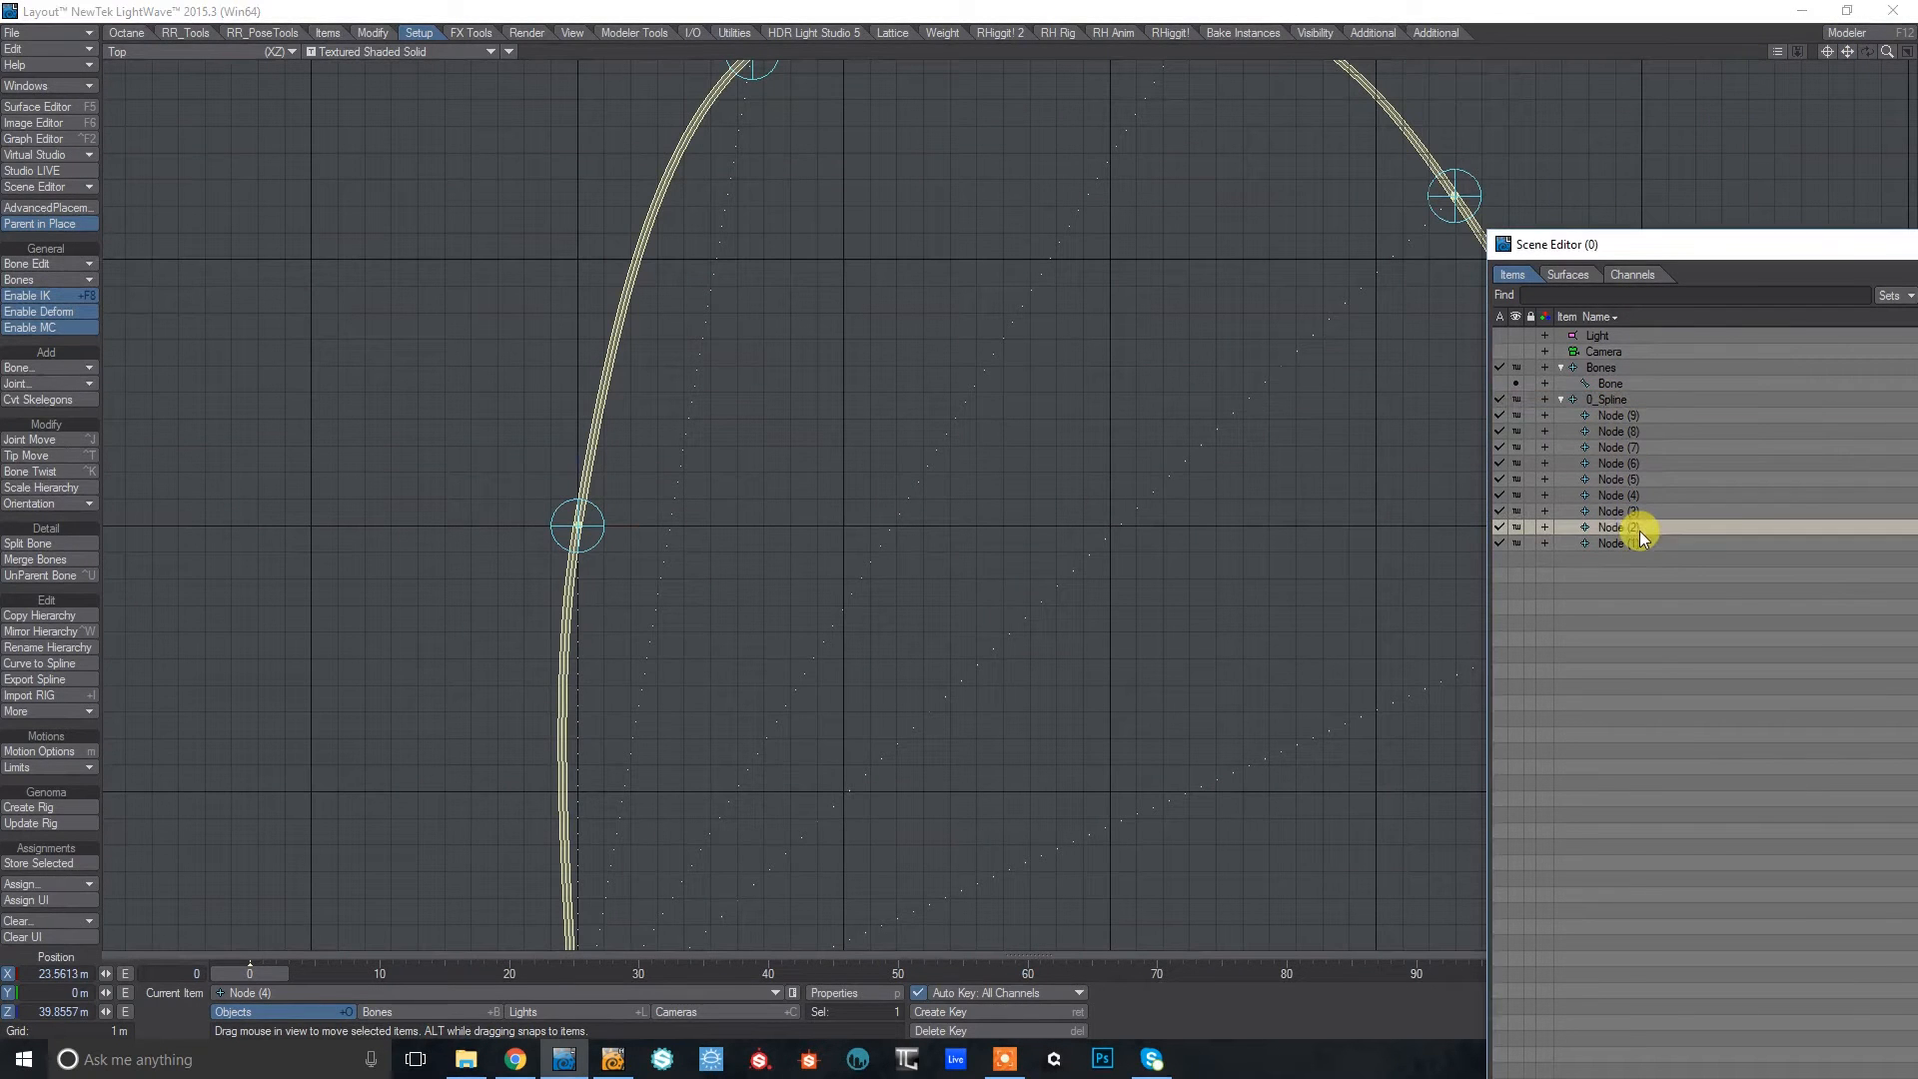
pyautogui.click(1827, 51)
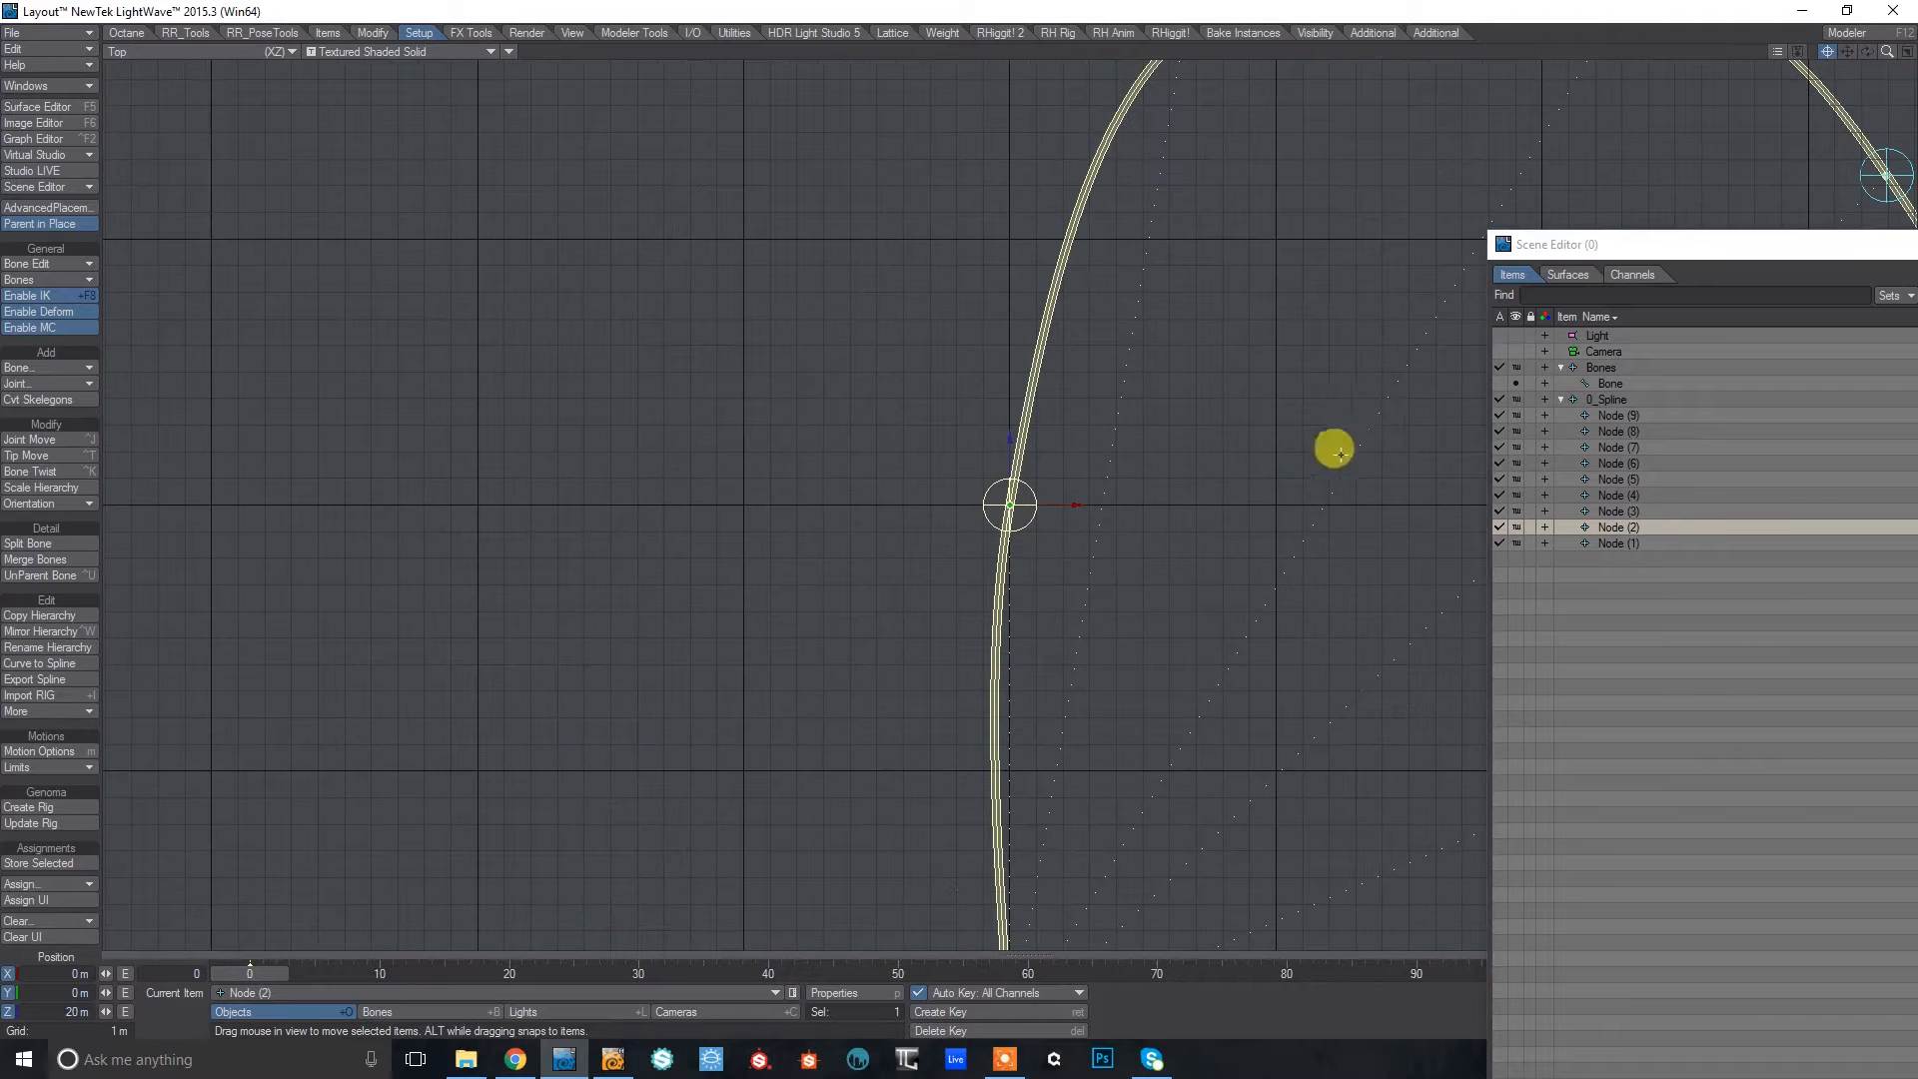
pyautogui.press('y')
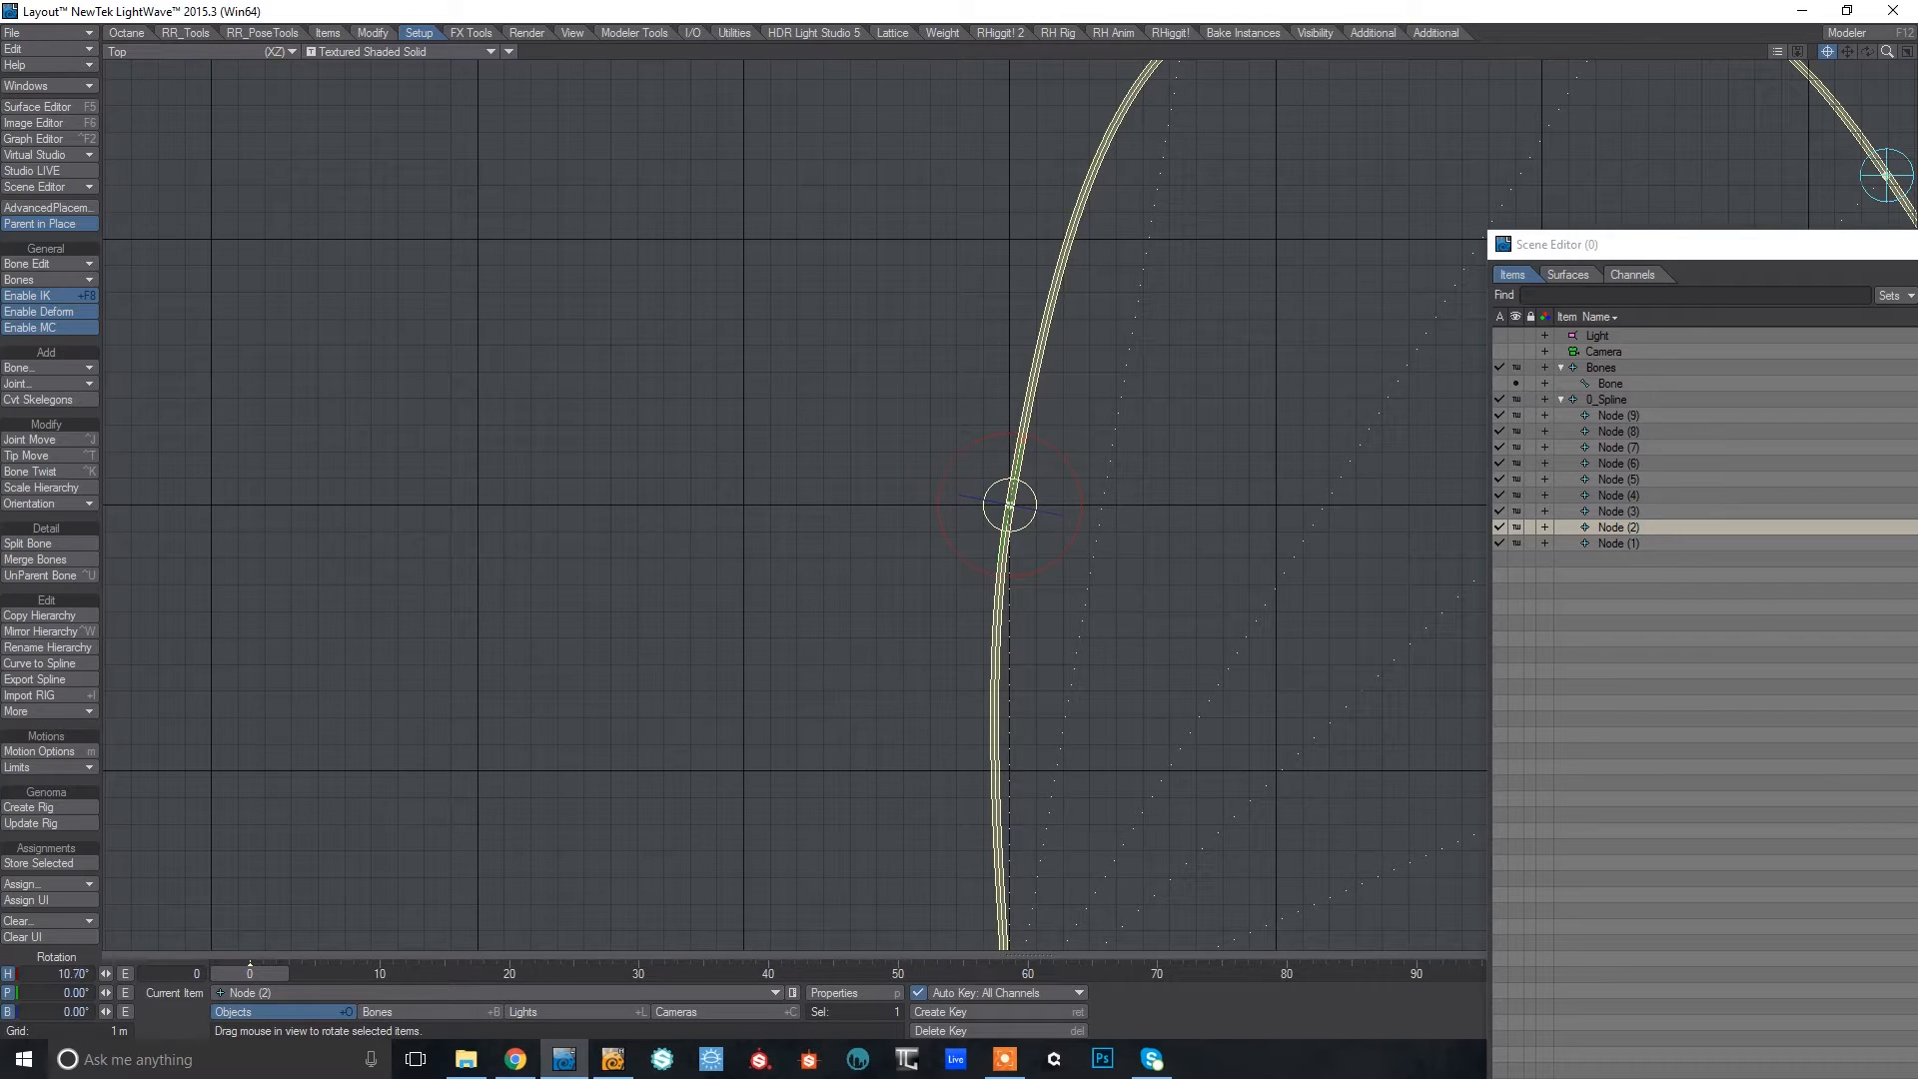
pyautogui.click(1624, 511)
pyautogui.moveTo(1028, 441); pyautogui.dragTo(1055, 452)
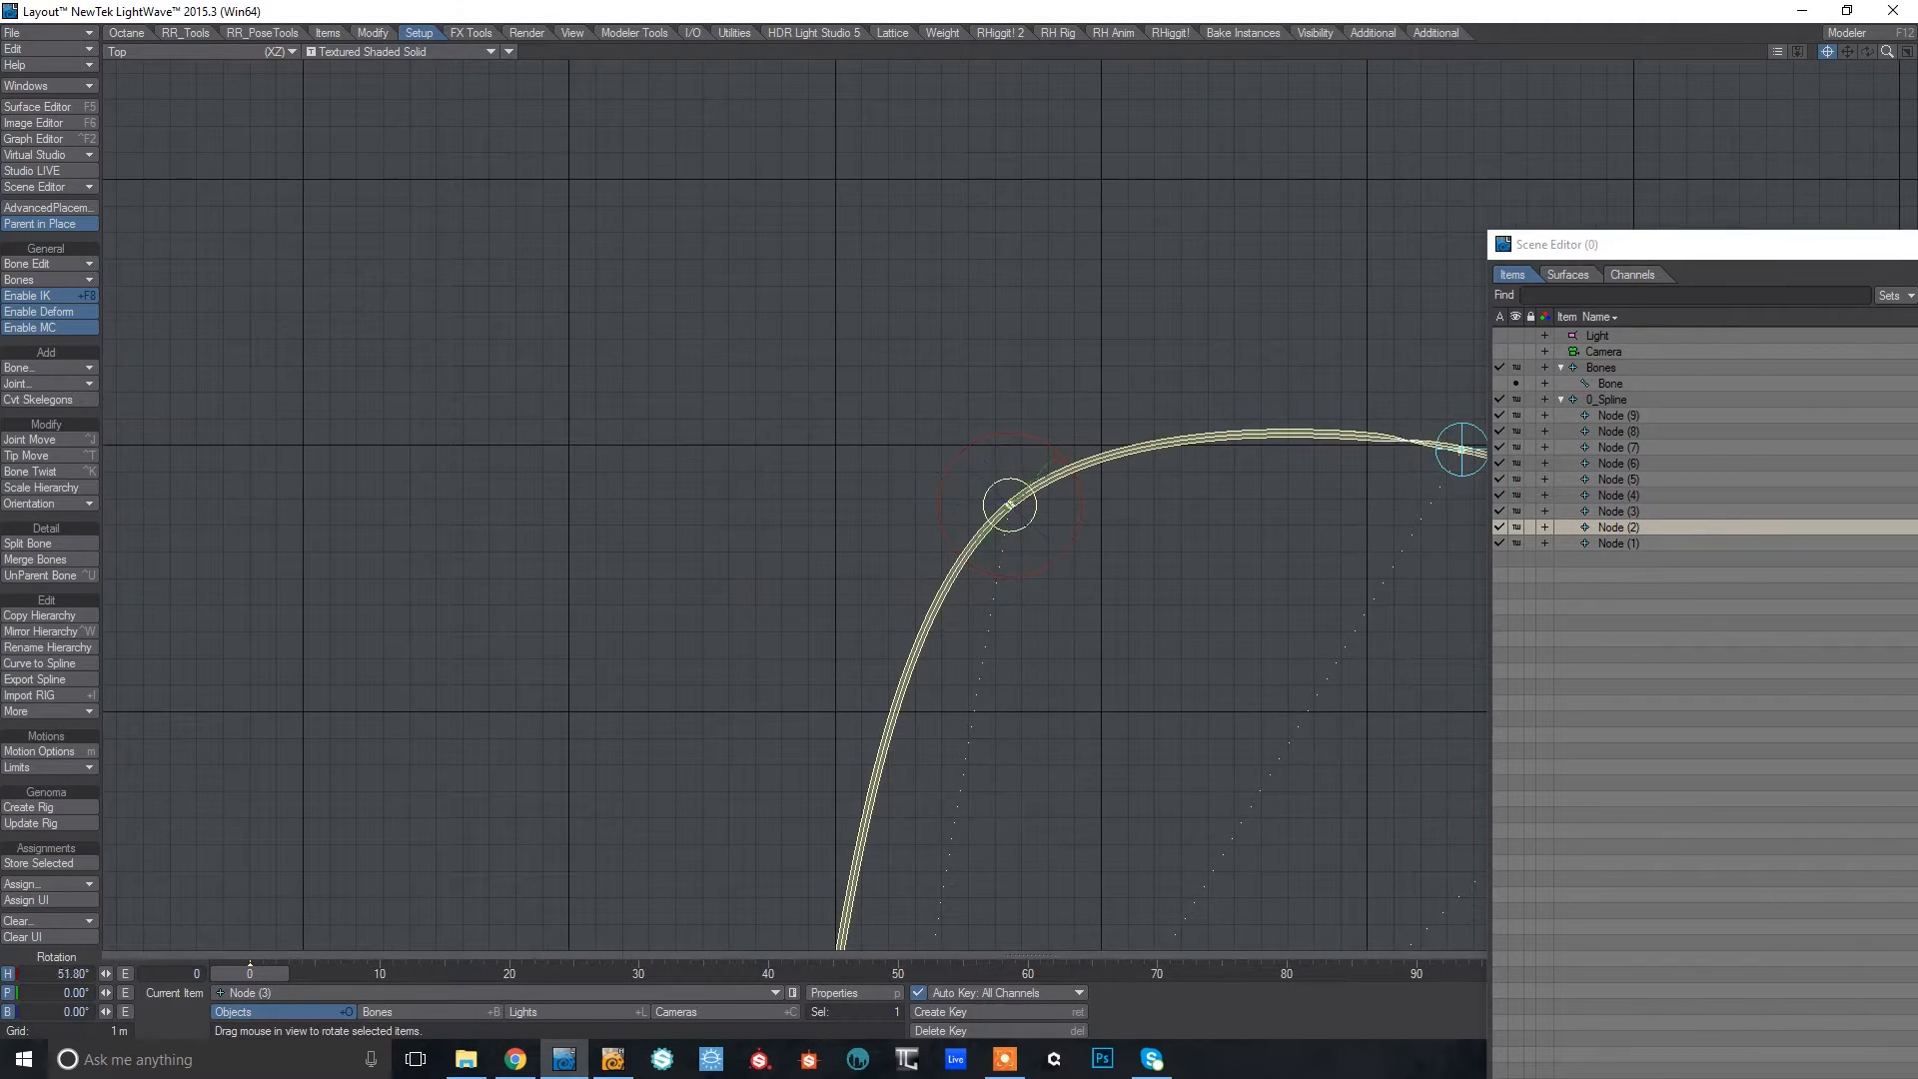
pyautogui.moveTo(1658, 250); pyautogui.dragTo(1917, 248)
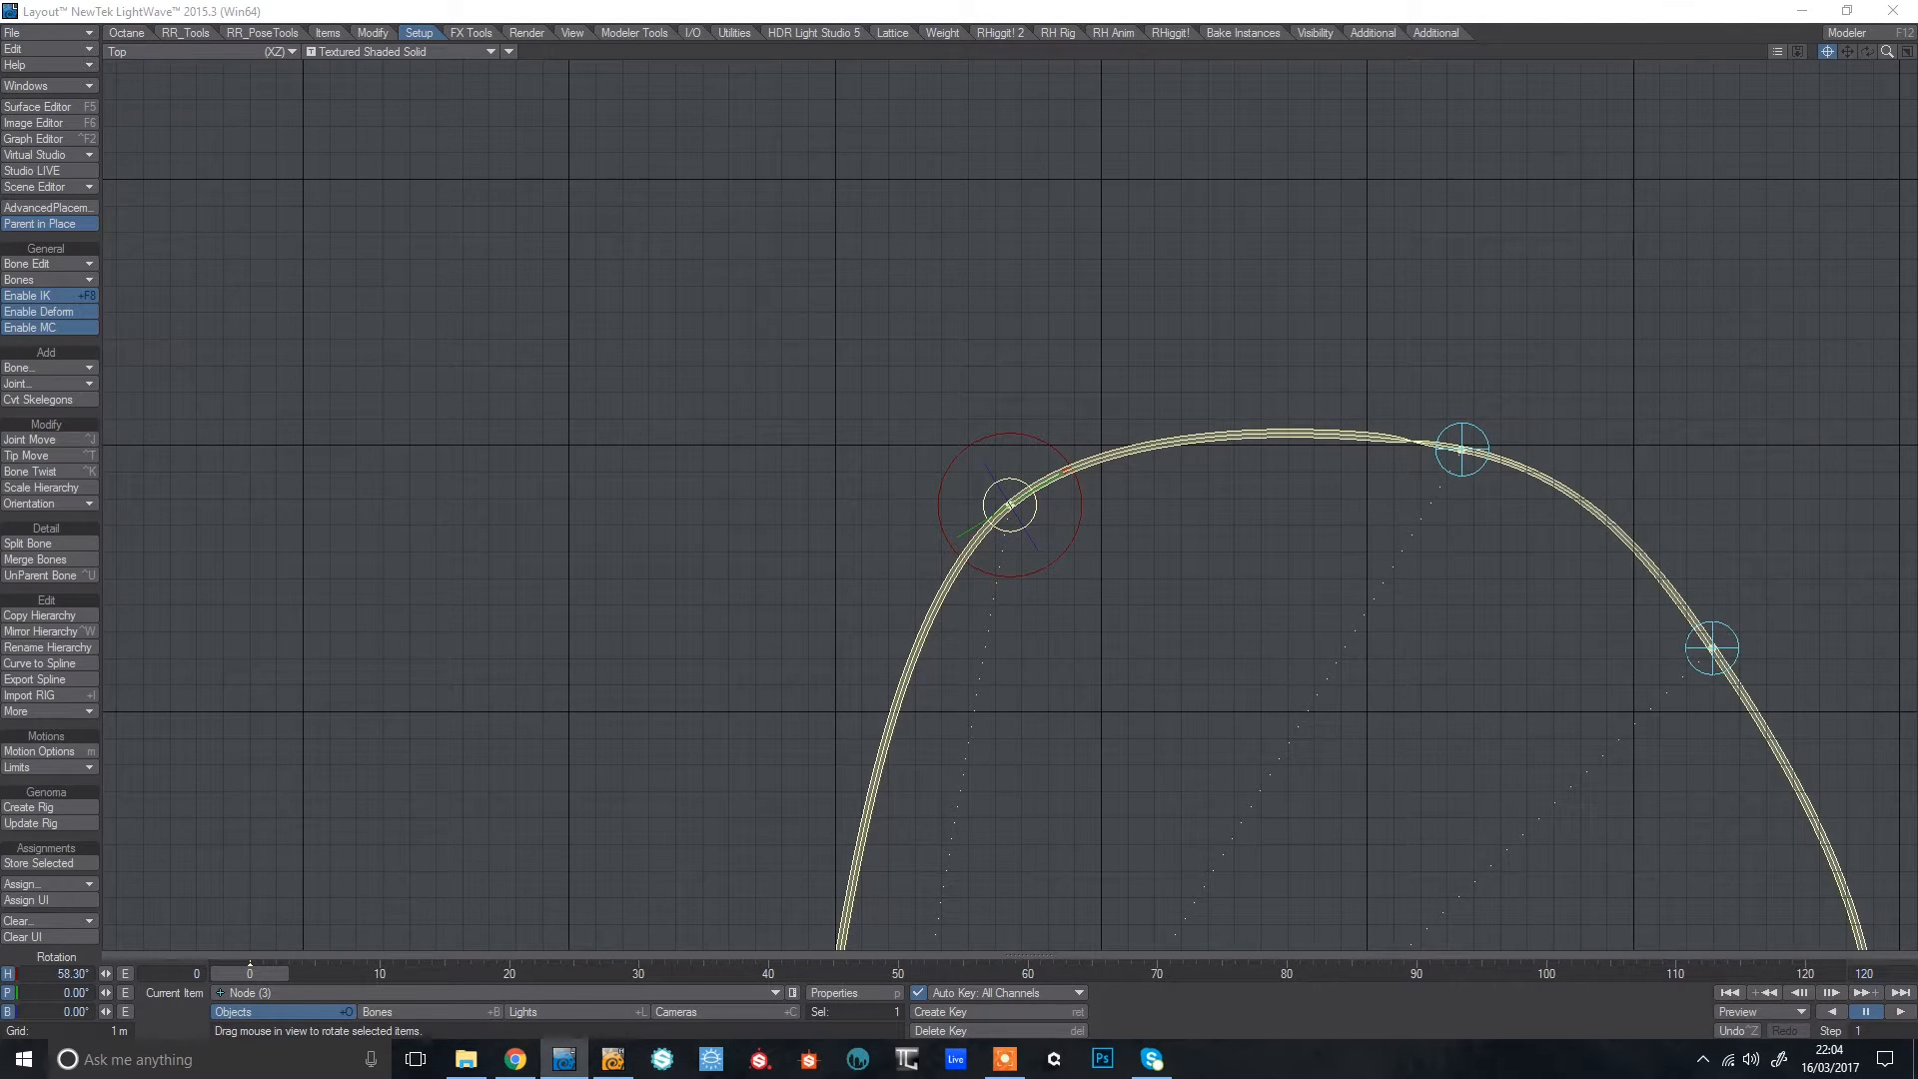
# In the Top view, rotate Nodes (4), (5) and (6) to follow the curve, giving Node (6) a heading of about 174.3°.
pyautogui.press('Down')
pyautogui.moveTo(1030, 436); pyautogui.dragTo(1073, 440)
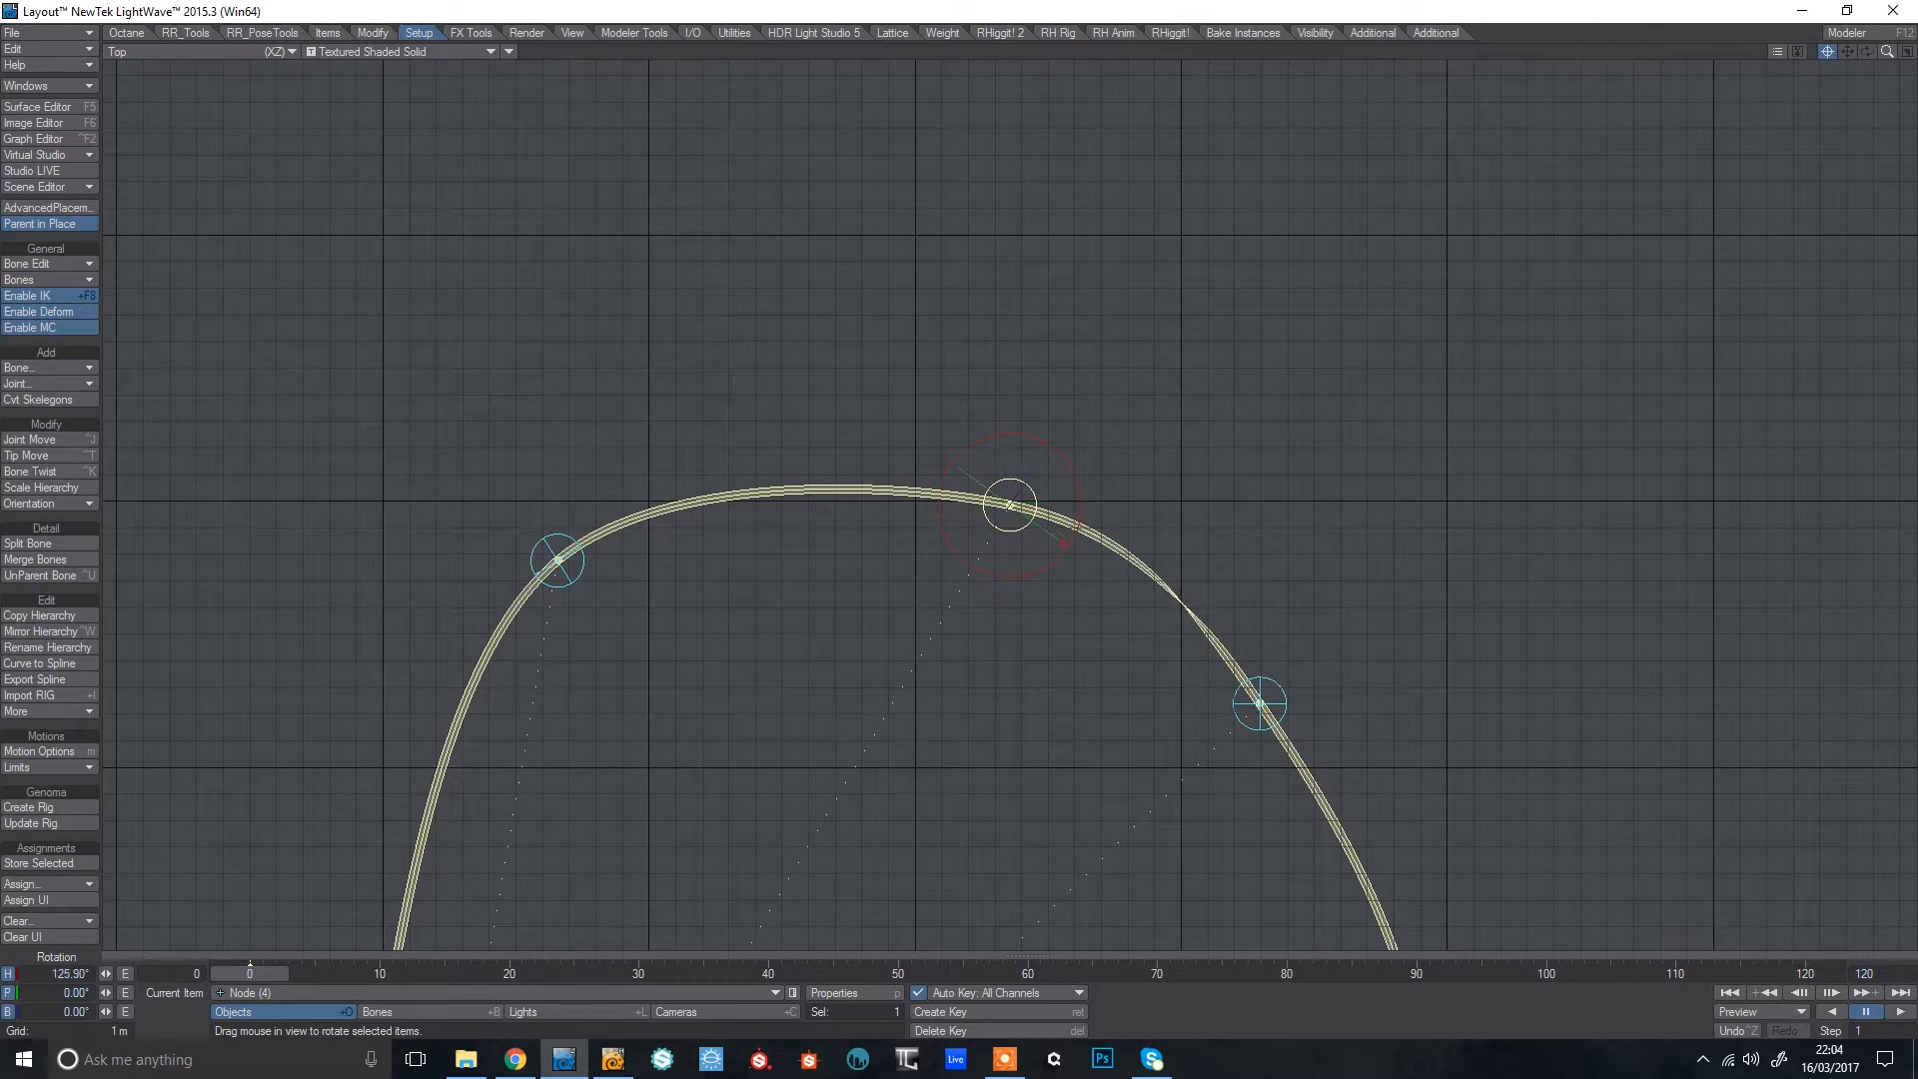
pyautogui.press('Down')
pyautogui.moveTo(1066, 470); pyautogui.dragTo(1199, 470)
pyautogui.press('Down')
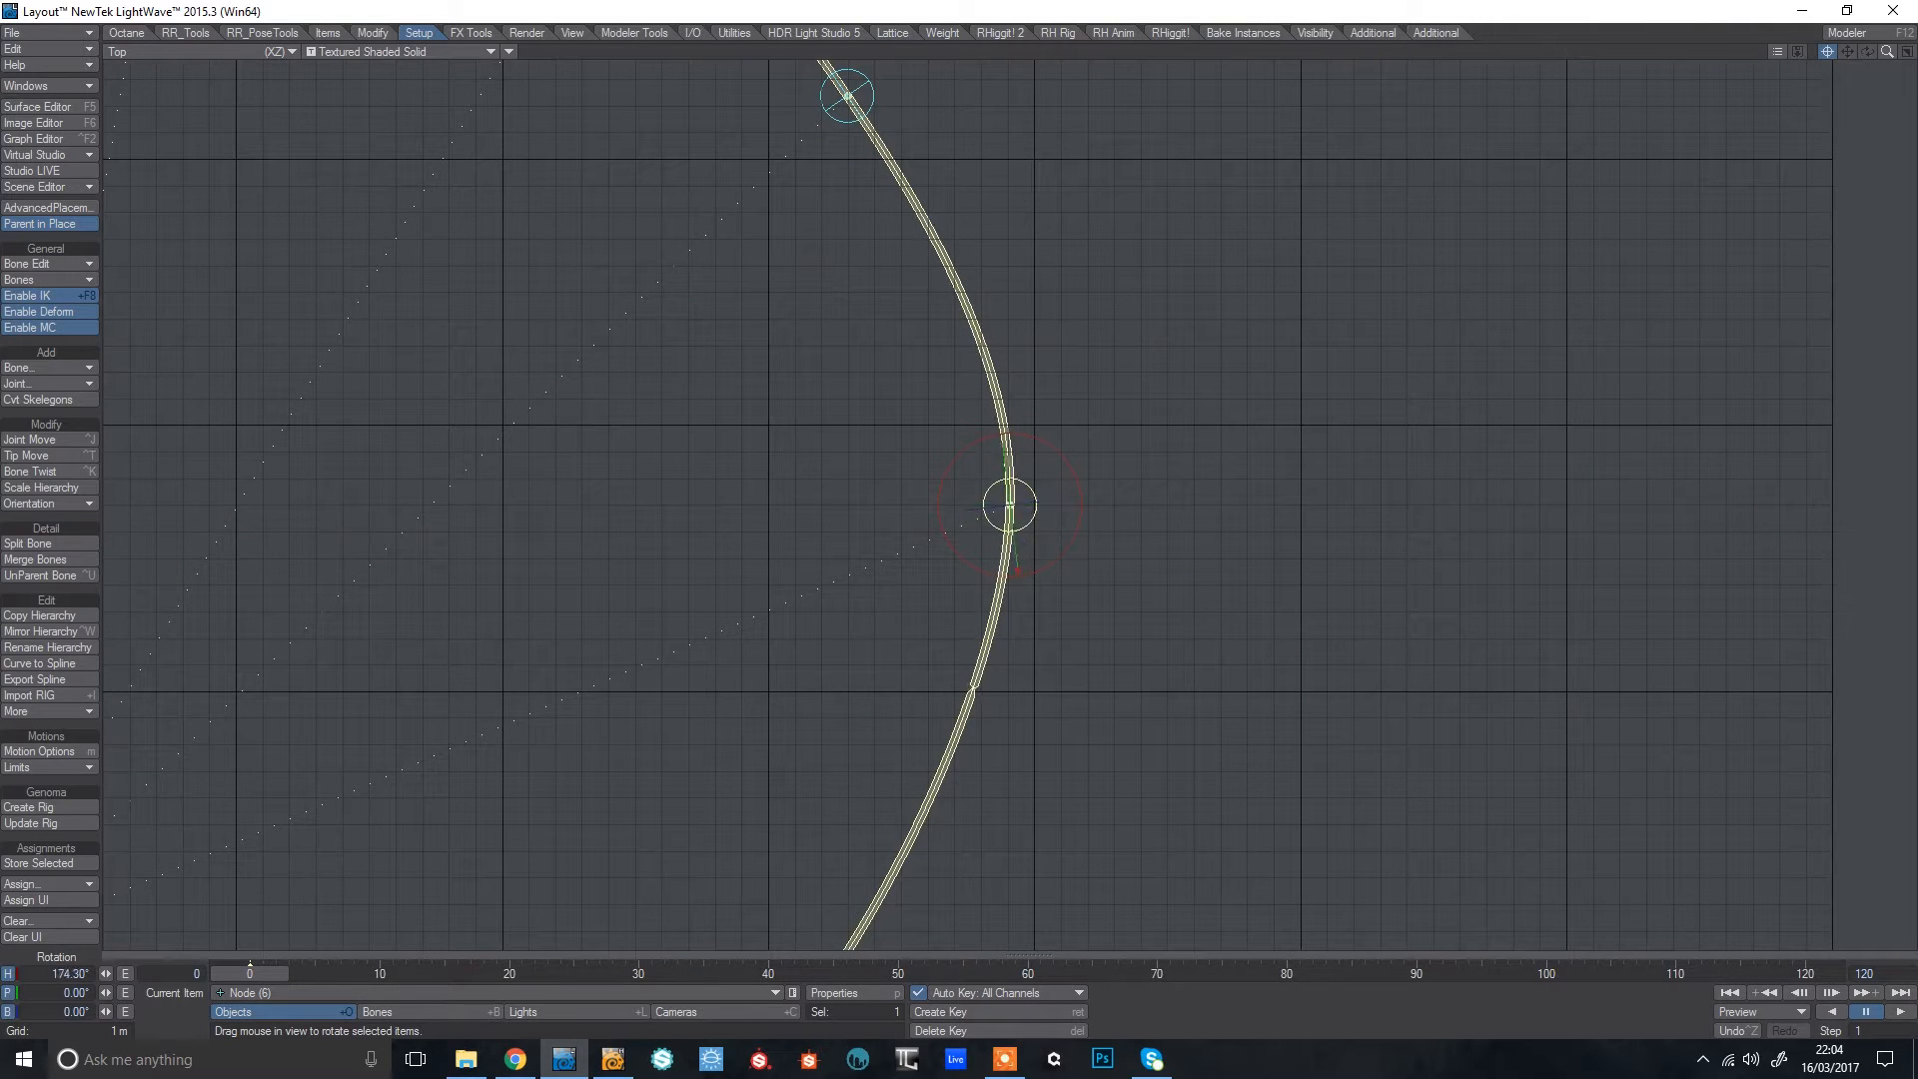
# Rotate Nodes (7), (8) and (9) to follow the curve, with headings of about 218.6° for Node (7) and 326.9° for Node (9).
pyautogui.press('Down')
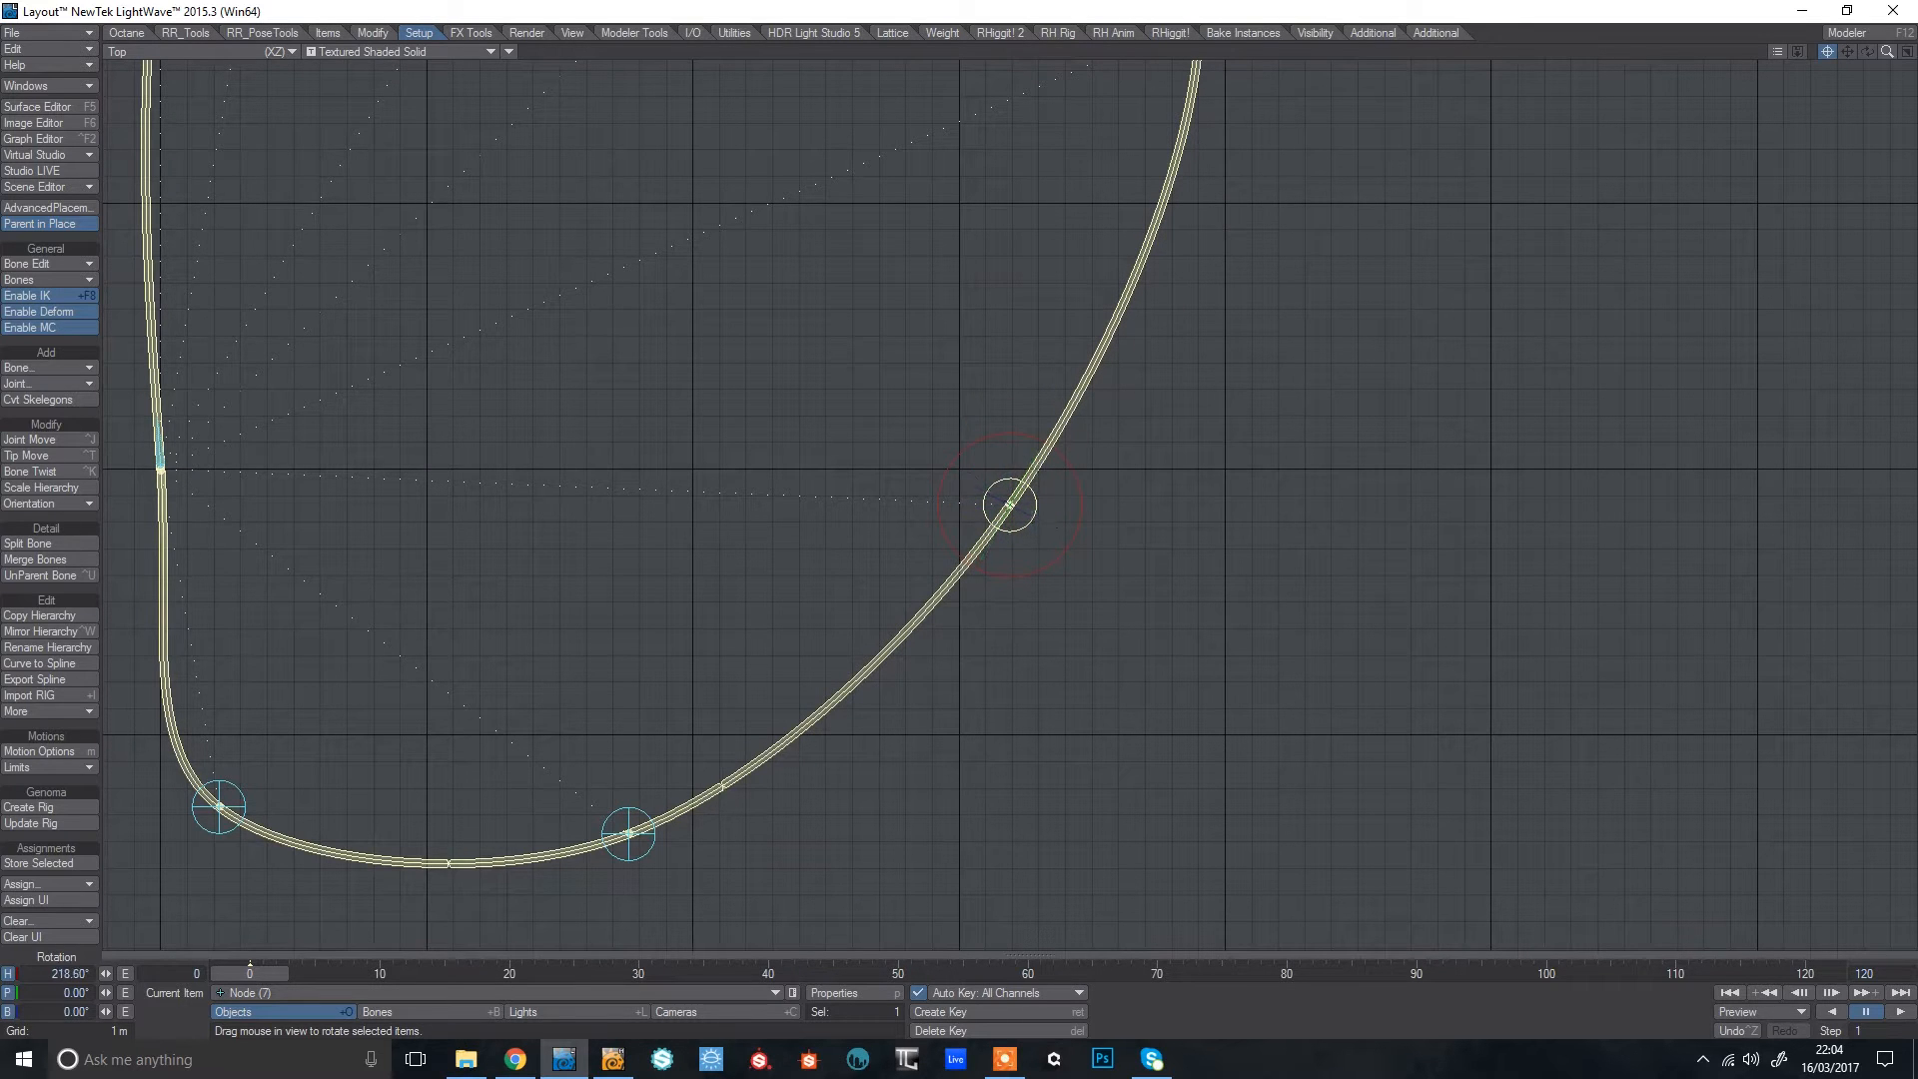
pyautogui.press('Down')
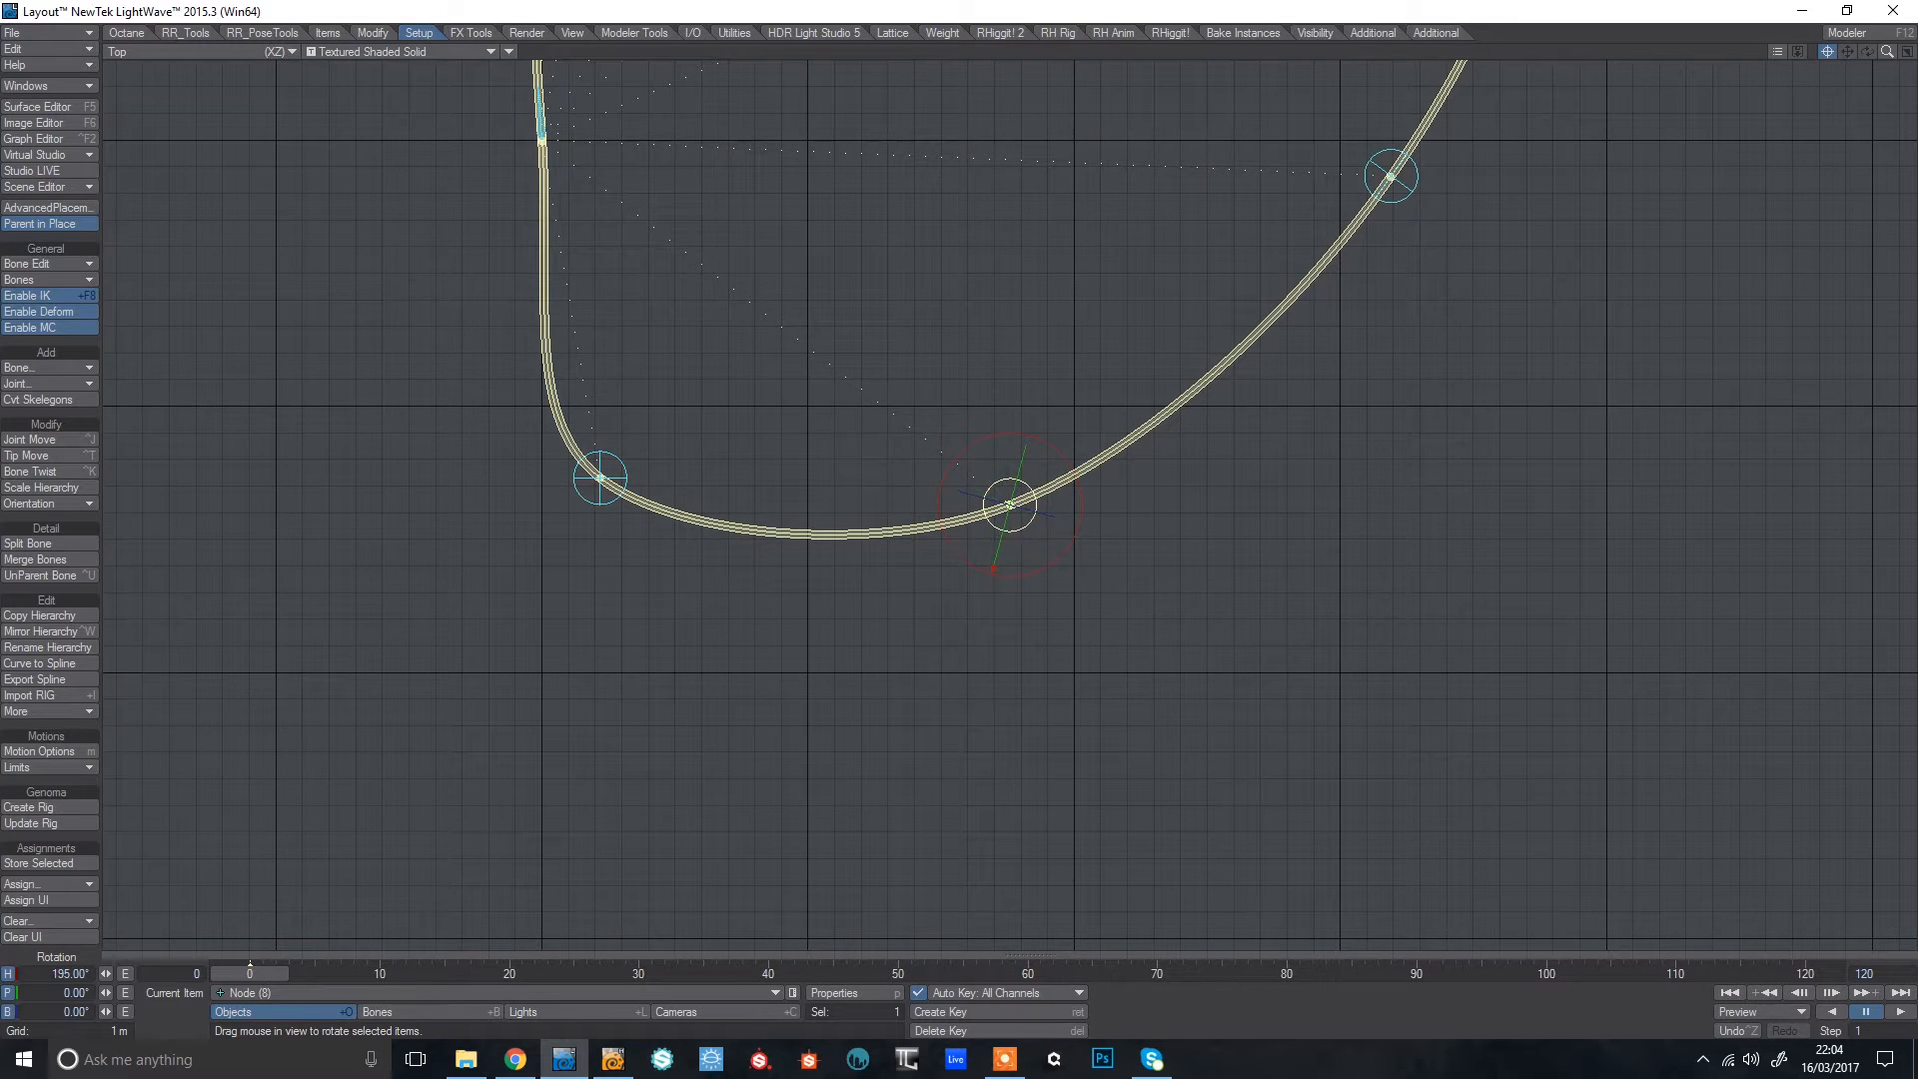
pyautogui.moveTo(1012, 407); pyautogui.dragTo(1009, 409)
pyautogui.click(615, 453)
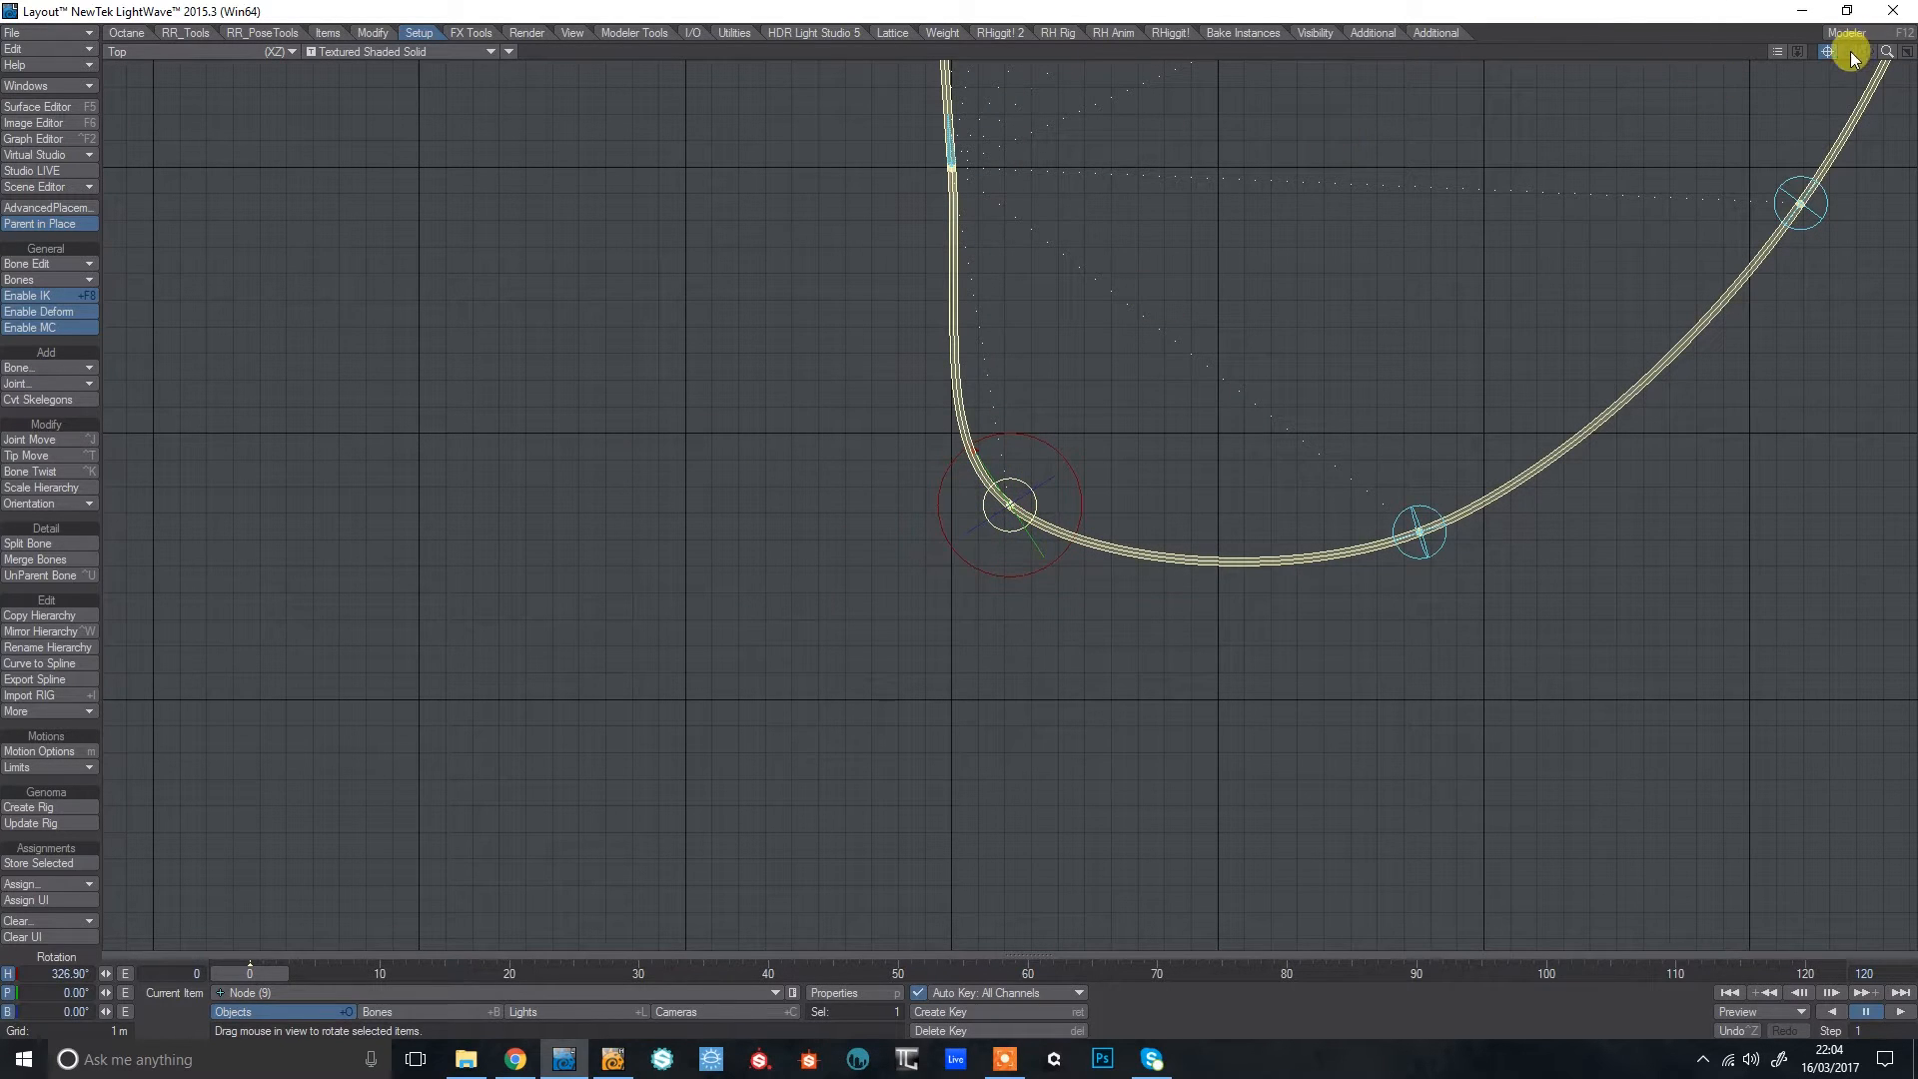
# Save the scene as Spline in the Scenes folder of Coaster_Tutorial.
pyautogui.press('4')
pyautogui.moveTo(1886, 52)
pyautogui.mouseDown()
pyautogui.moveTo(1908, 52)
pyautogui.moveTo(1871, 54)
pyautogui.moveTo(1903, 125)
pyautogui.moveTo(1898, 85)
pyautogui.mouseUp()
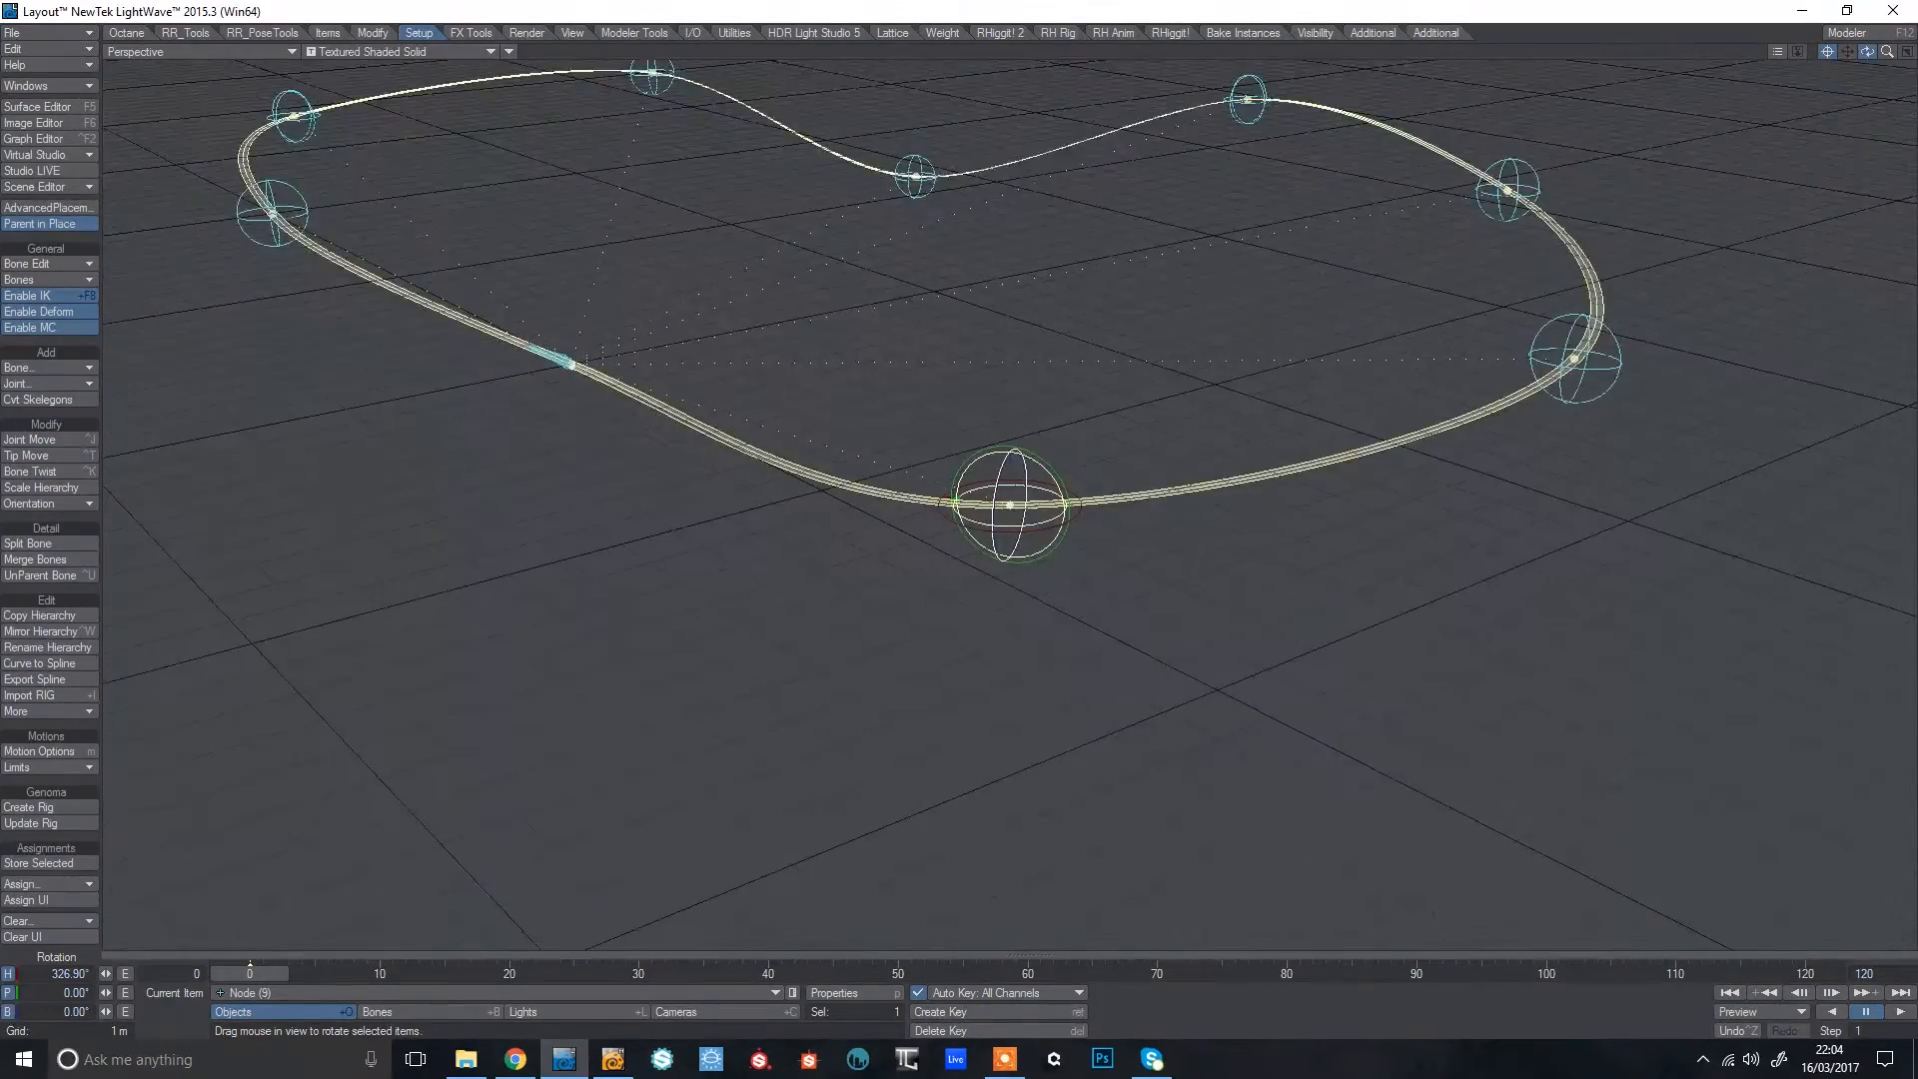
pyautogui.click(60, 34)
pyautogui.moveTo(75, 78)
pyautogui.click(252, 92)
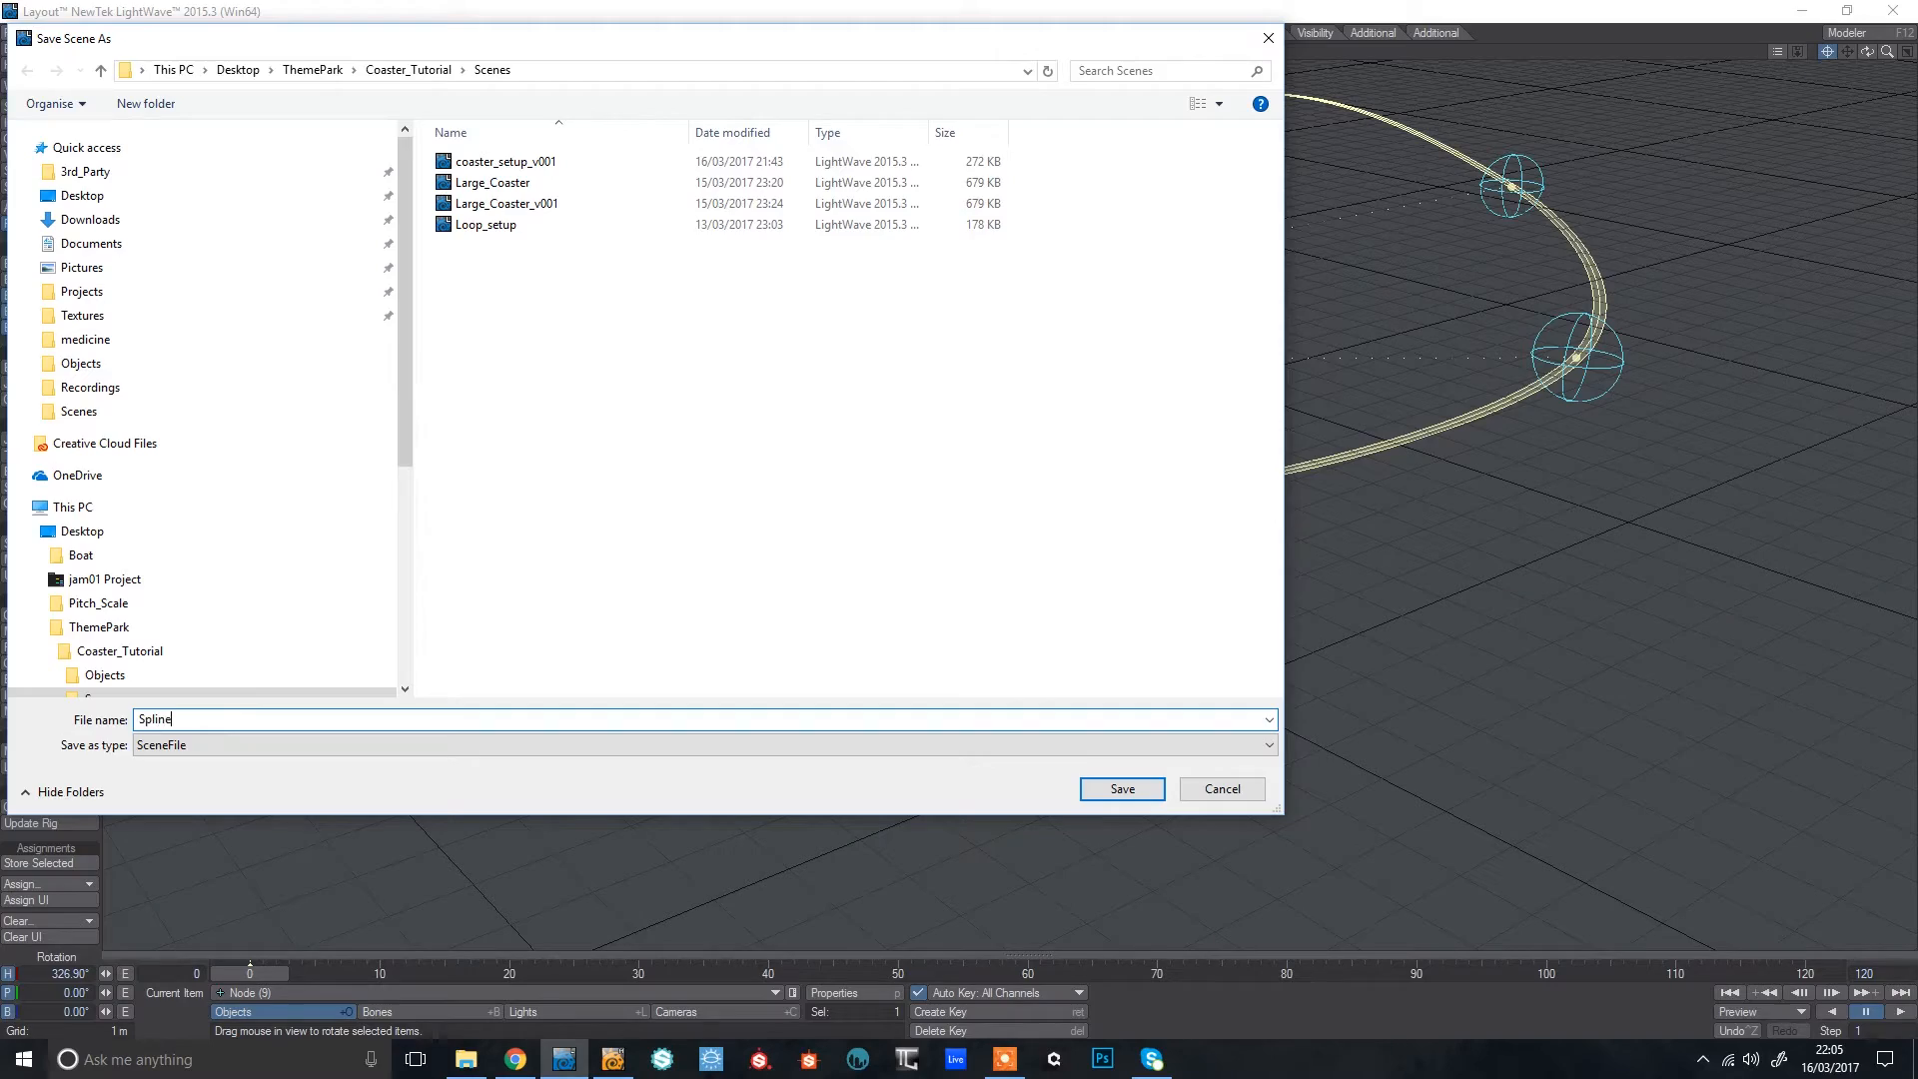
pyautogui.press('Return')
# In the Perspective view, raise Node (3) to a height of about Y 4.56 m.
pyautogui.moveTo(1848, 51); pyautogui.dragTo(1821, 77)
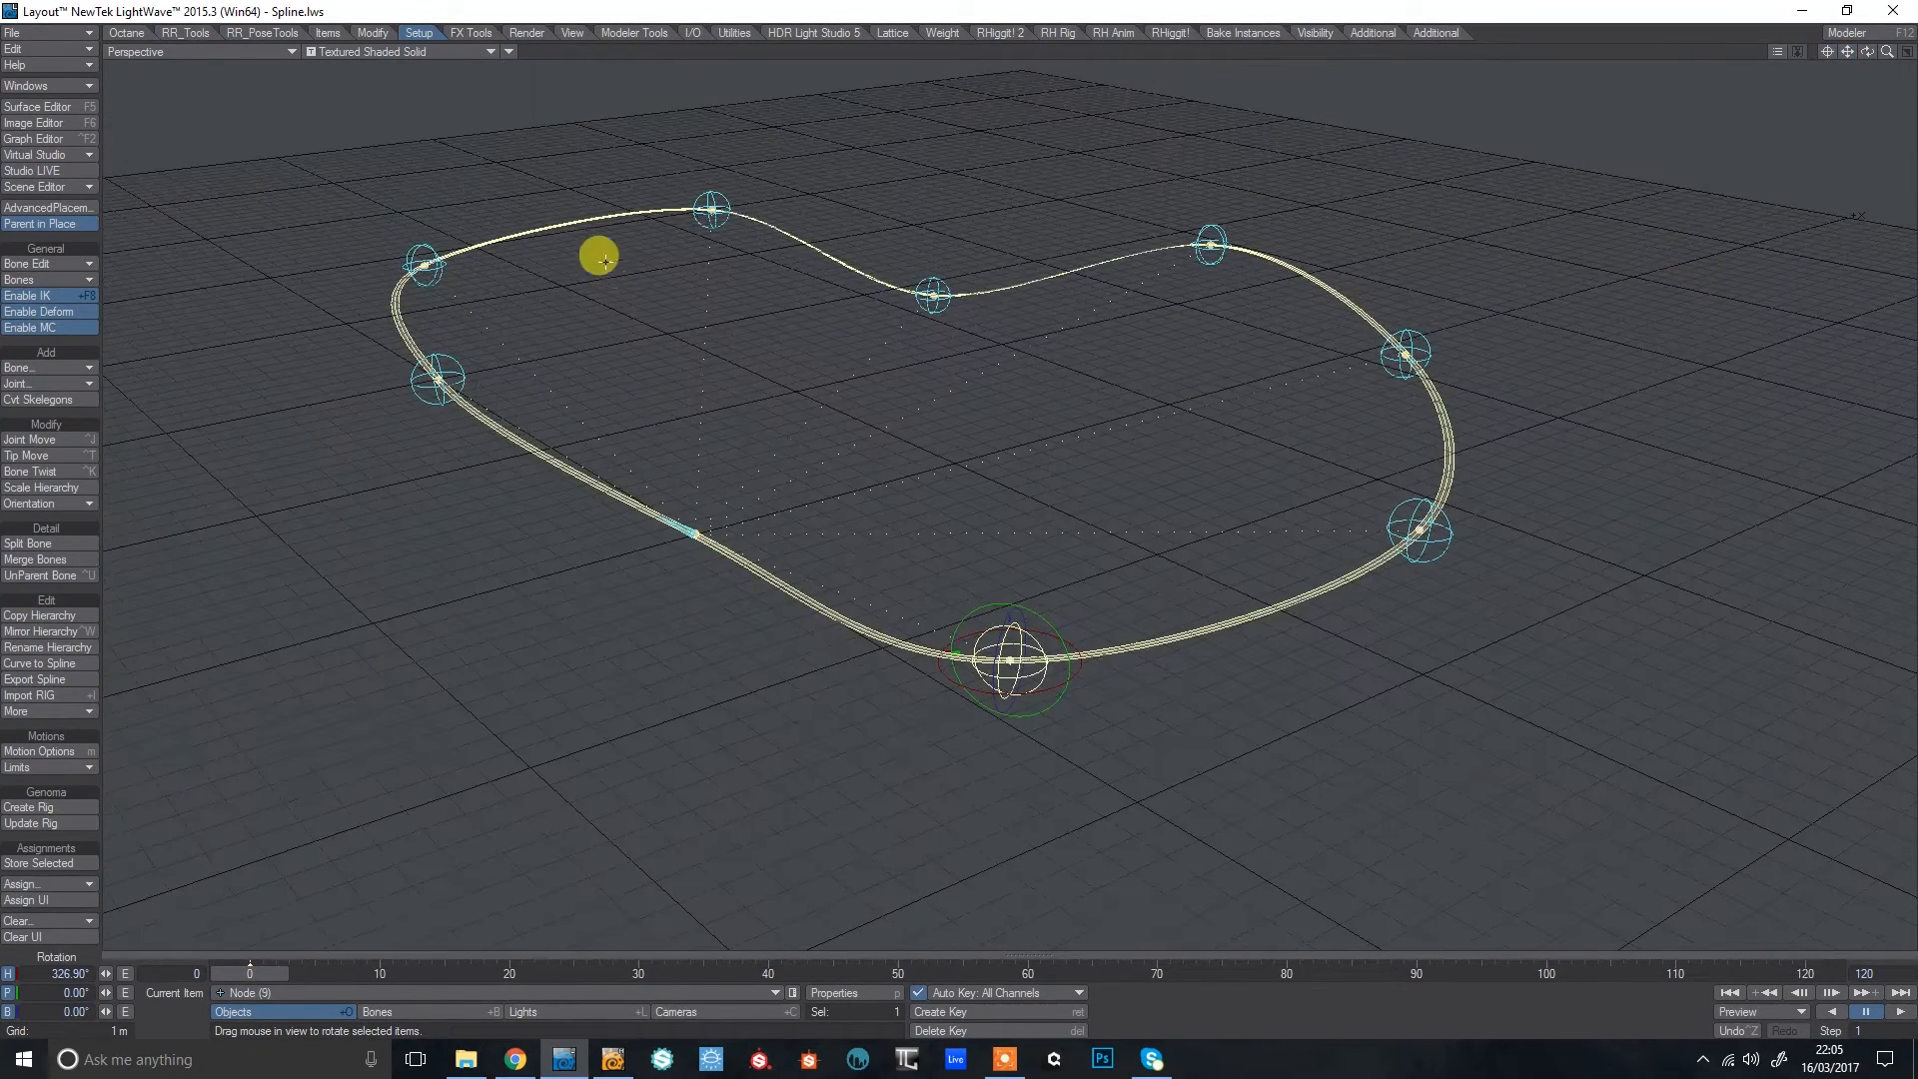
pyautogui.click(436, 261)
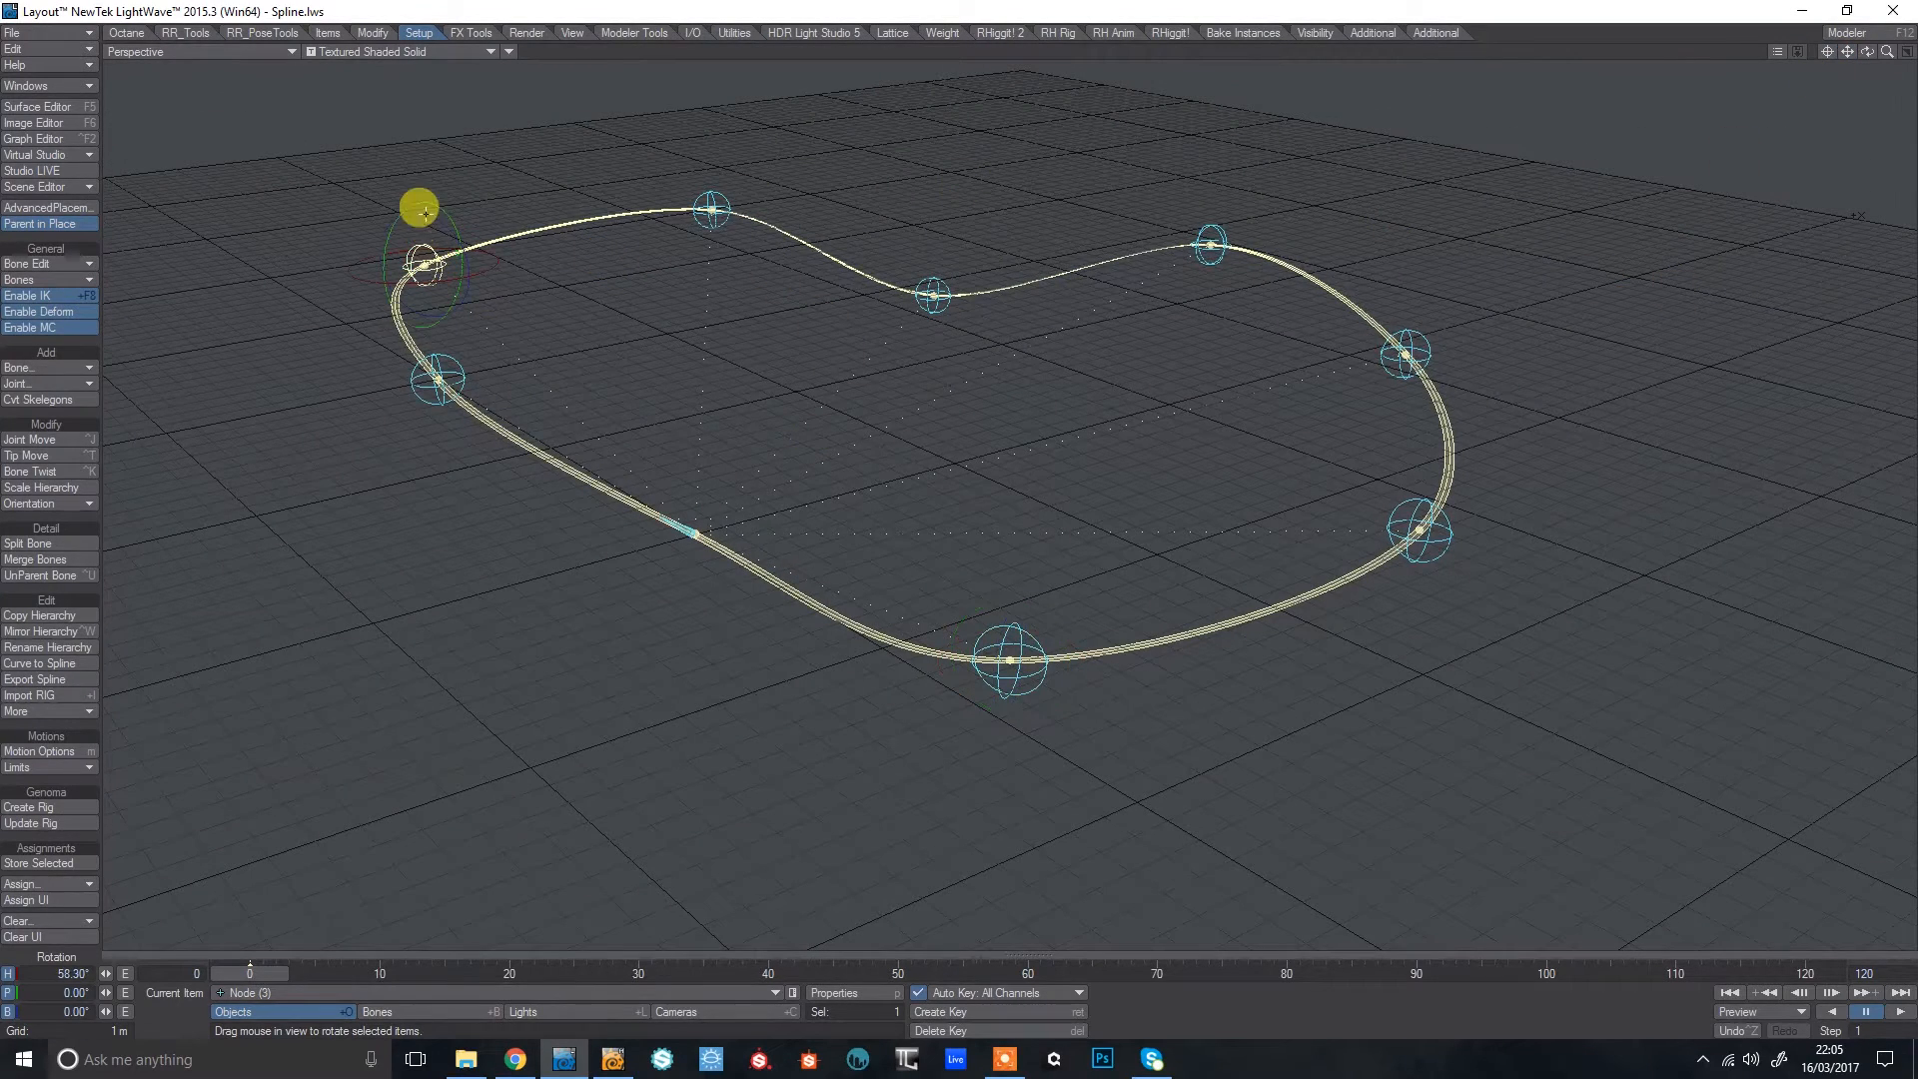
pyautogui.press('t')
pyautogui.moveTo(639, 159); pyautogui.dragTo(589, 62, button='right')
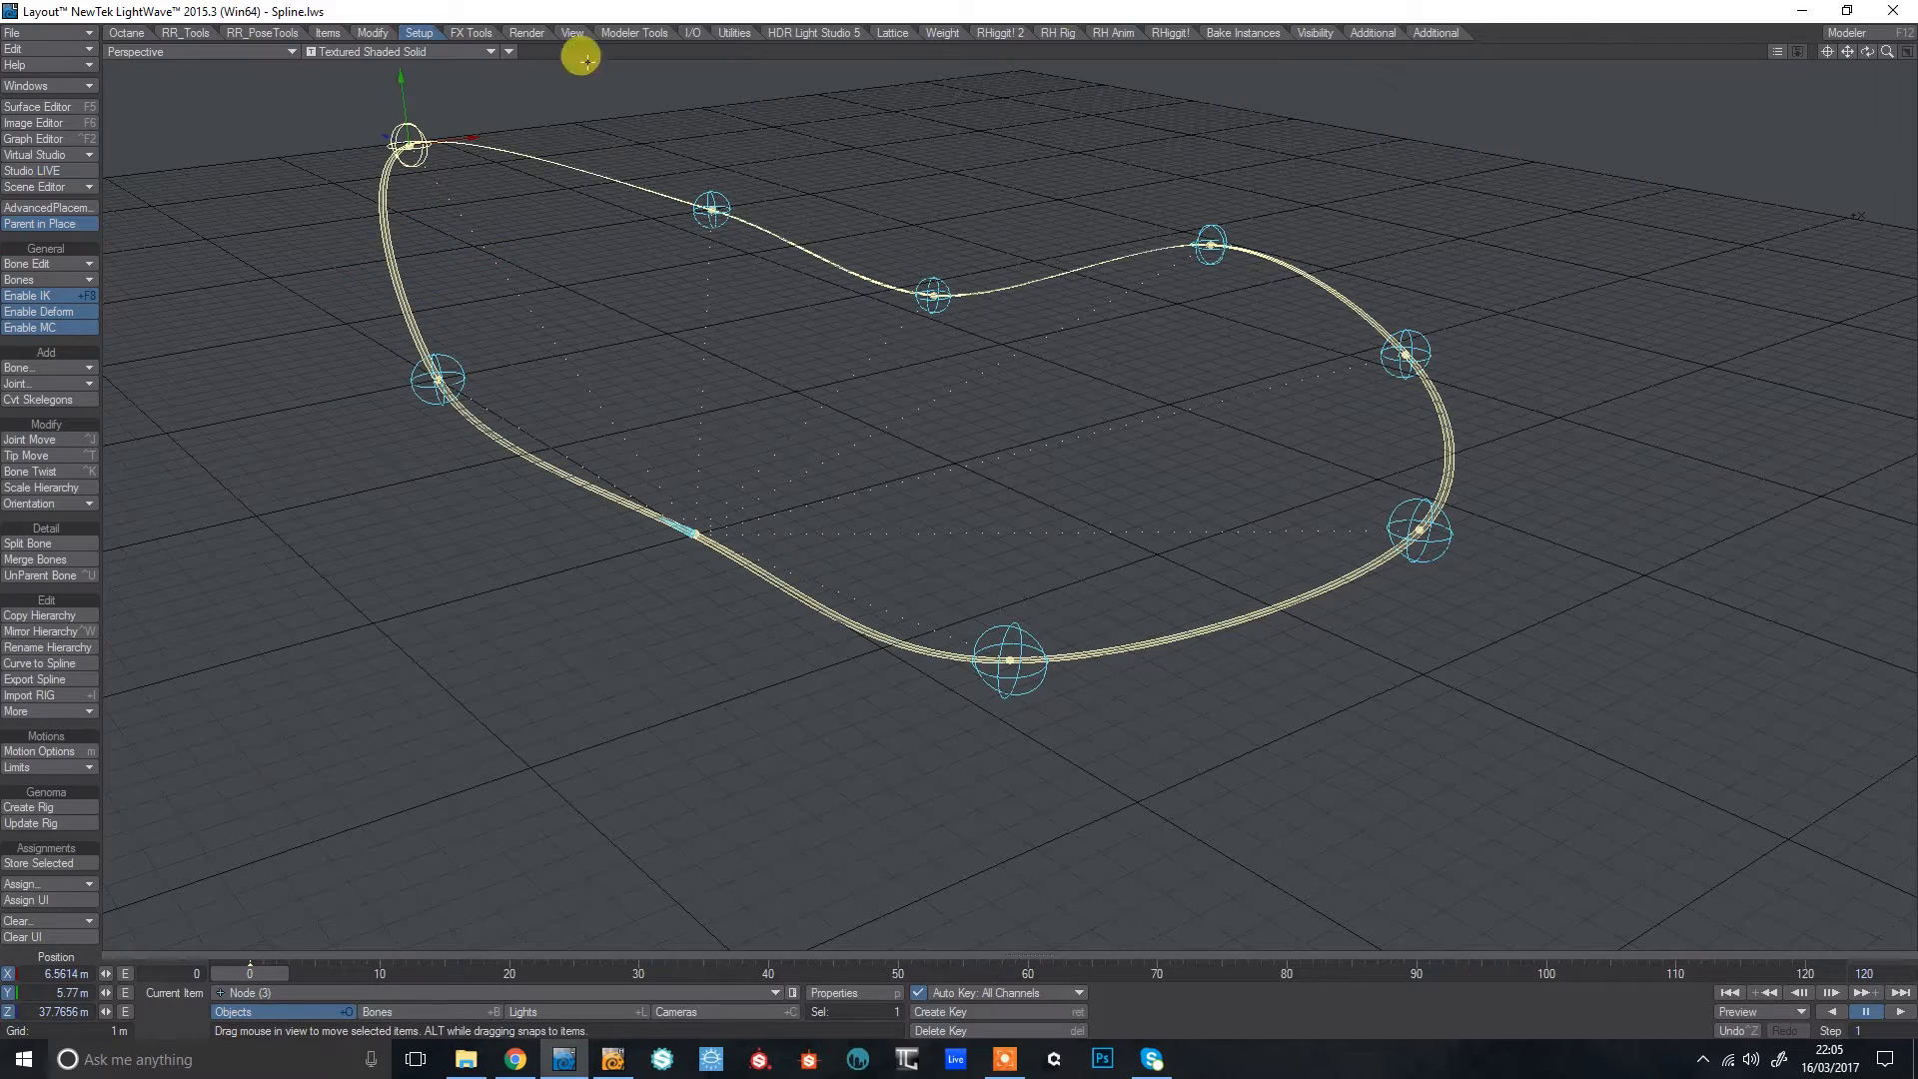
pyautogui.moveTo(401, 69); pyautogui.dragTo(403, 99)
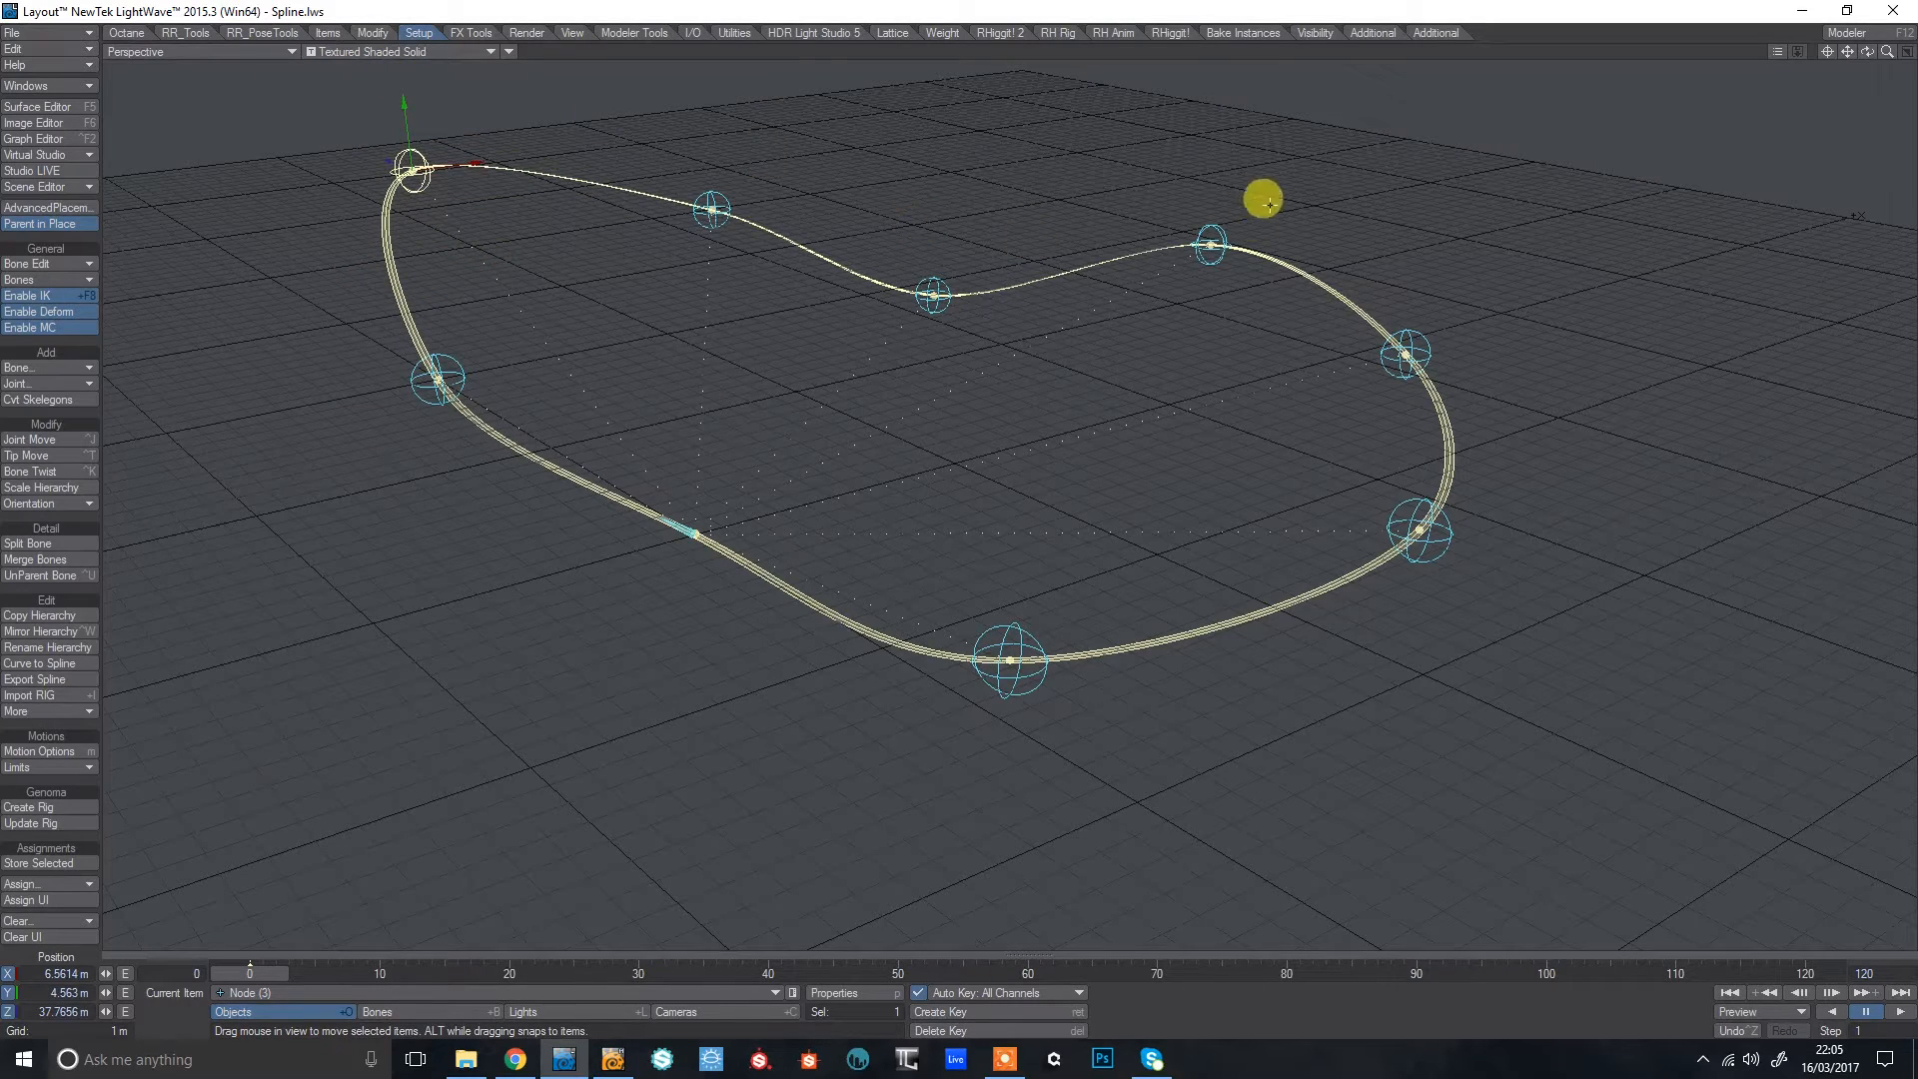
# Raise Node (6) to form a tall hill in the track, and lift Node (8) to about Y 2.58 m.
pyautogui.click(1209, 220)
pyautogui.moveTo(1203, 148); pyautogui.dragTo(1213, 121)
pyautogui.click(1418, 495)
pyautogui.moveTo(1415, 490); pyautogui.dragTo(1422, 405)
# Test the bone on the raised spline by sliding it to about Z 109 m, and return it to Z 0 m.
pyautogui.moveTo(1867, 51)
pyautogui.mouseDown()
pyautogui.moveTo(1903, 25)
pyautogui.moveTo(1878, 32)
pyautogui.moveTo(1878, 57)
pyautogui.moveTo(1848, 52)
pyautogui.moveTo(1882, 48)
pyautogui.moveTo(1866, 80)
pyautogui.moveTo(1828, 30)
pyautogui.moveTo(1849, 65)
pyautogui.moveTo(1905, 55)
pyautogui.moveTo(1871, 60)
pyautogui.mouseUp()
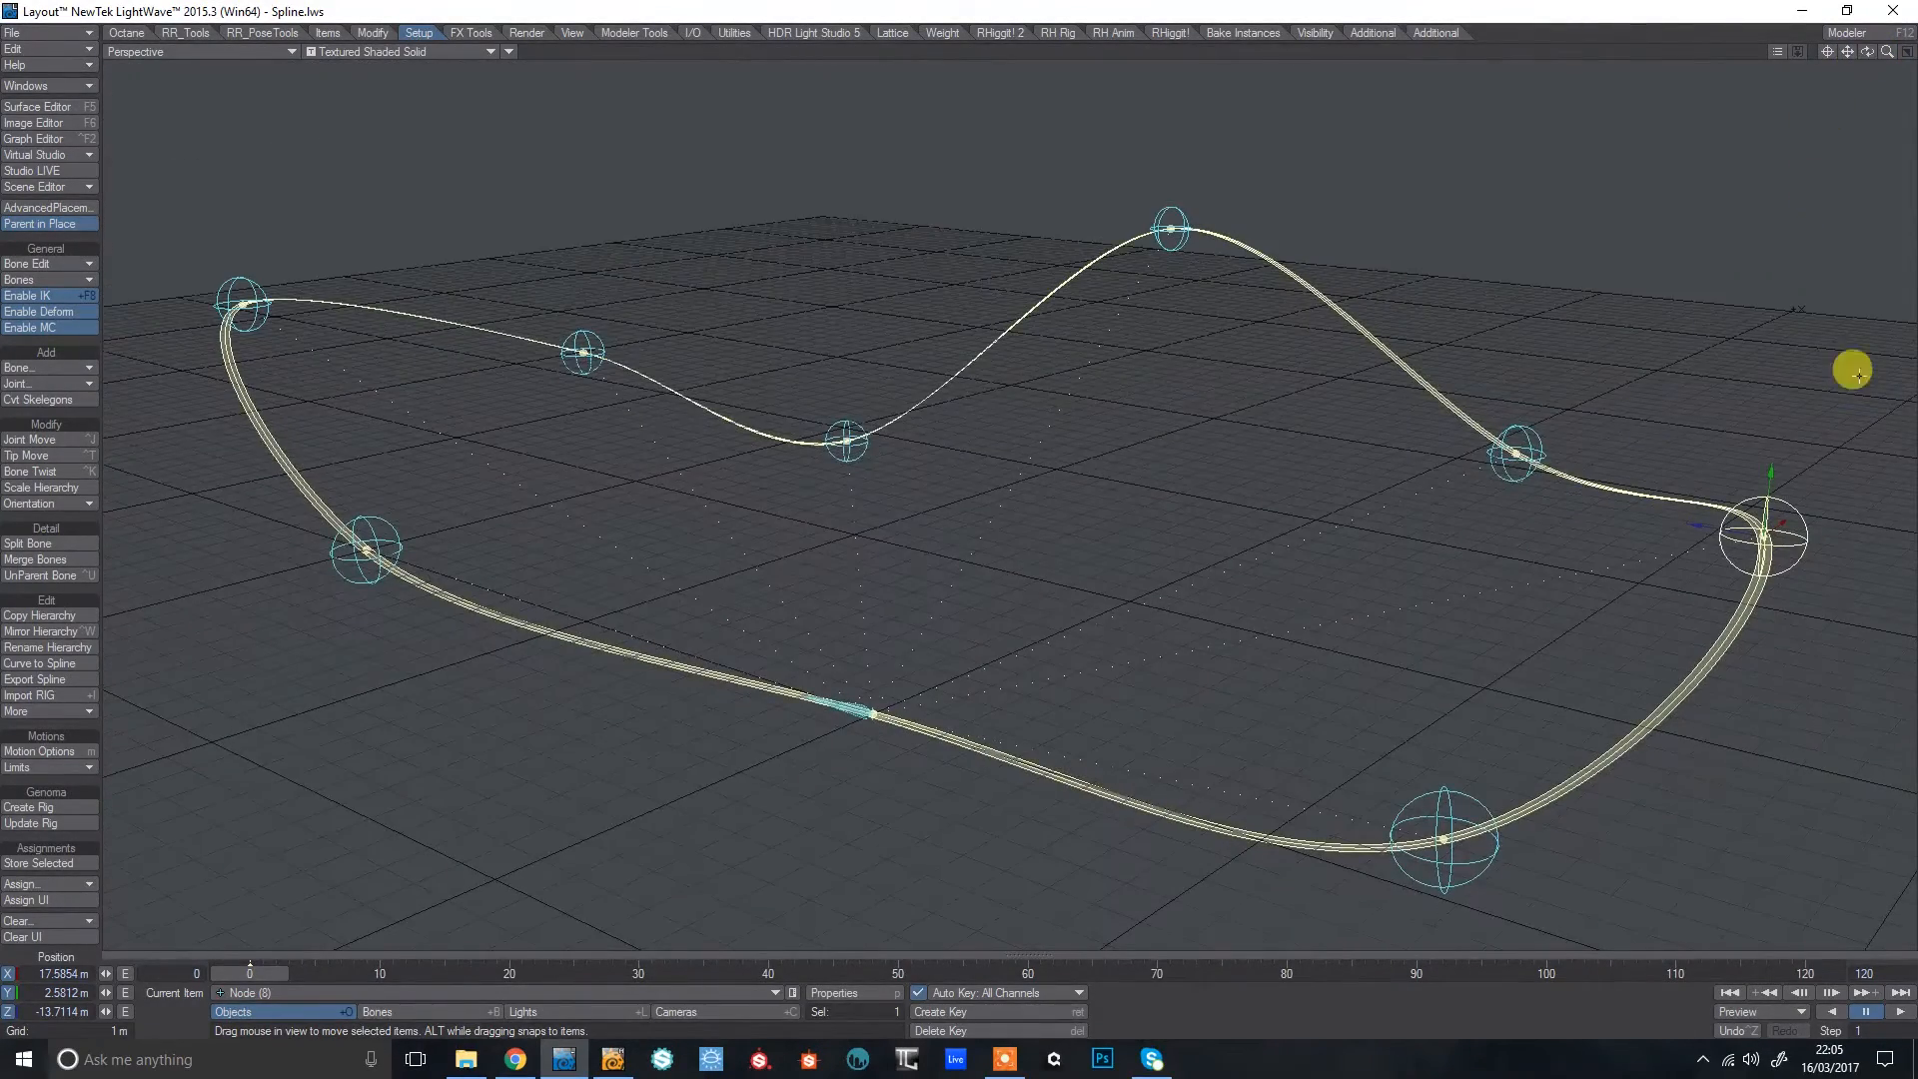
pyautogui.click(410, 1015)
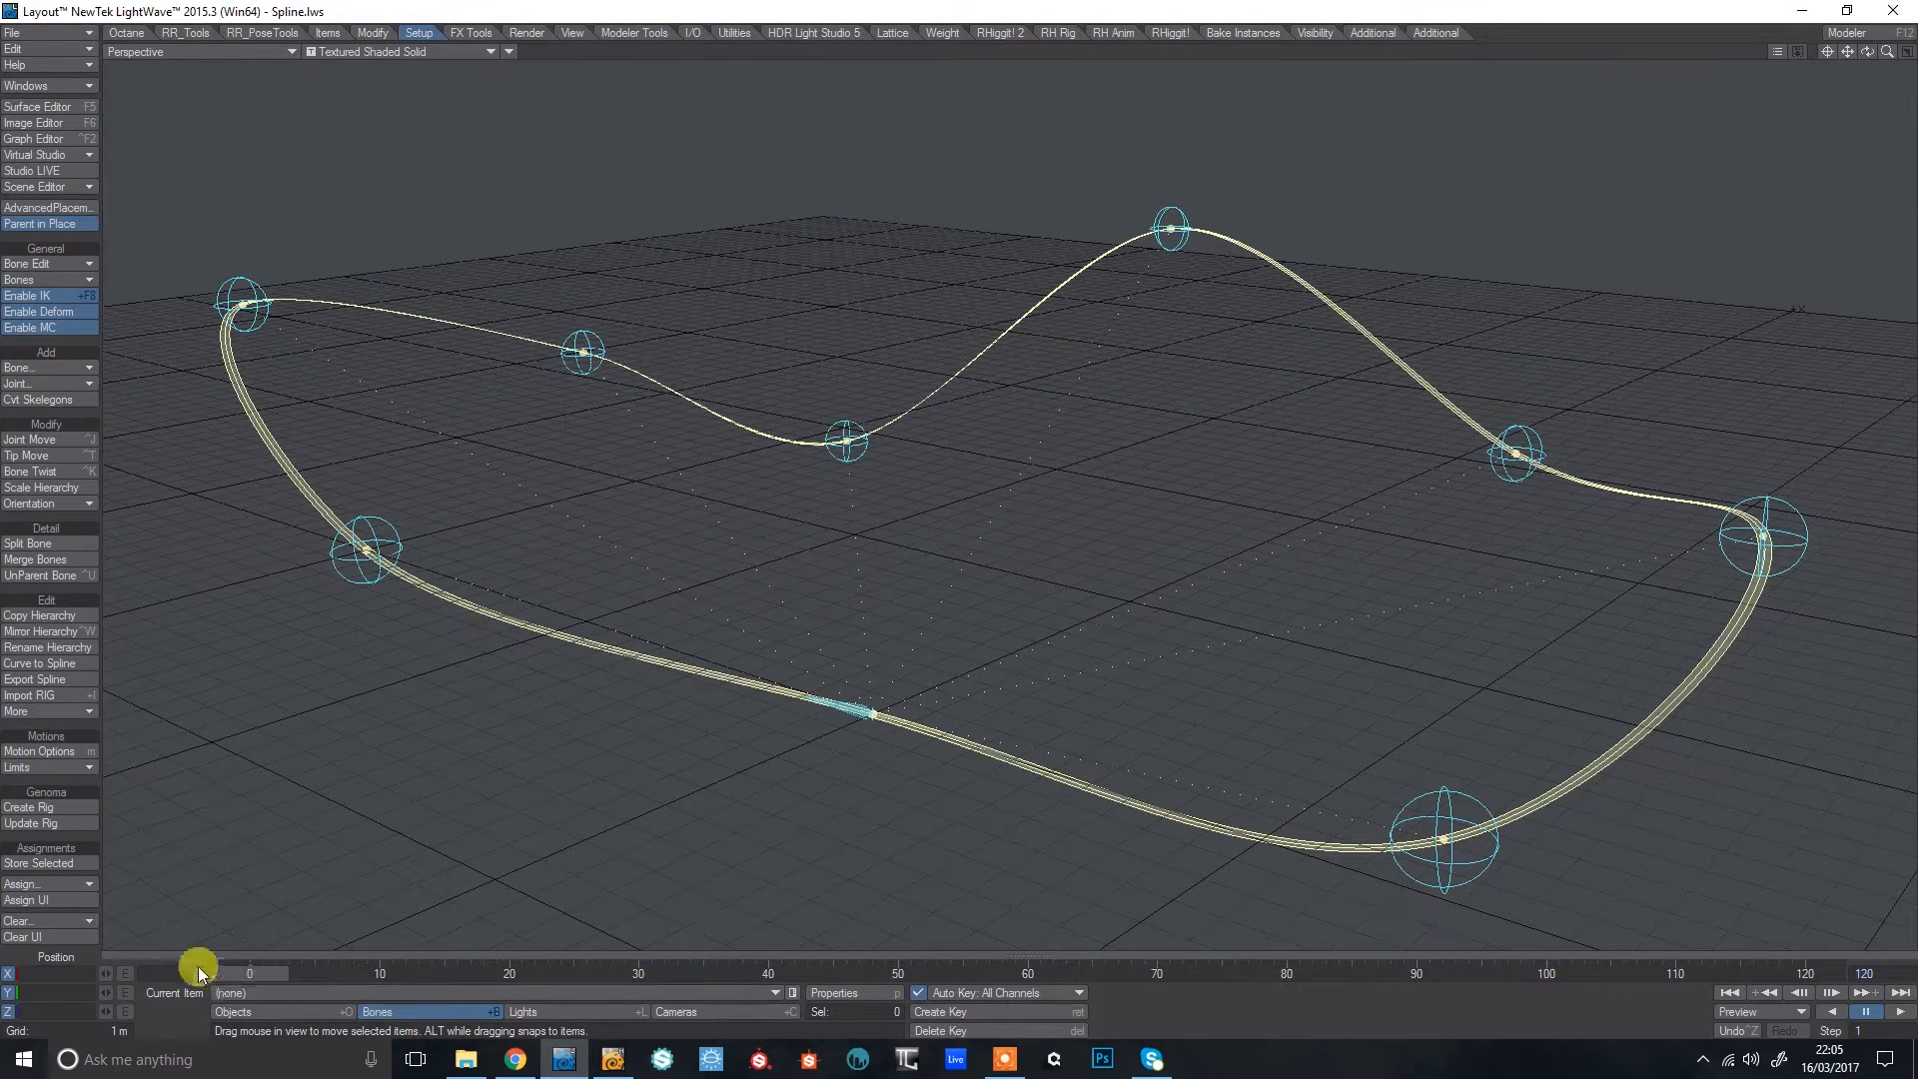
pyautogui.click(854, 704)
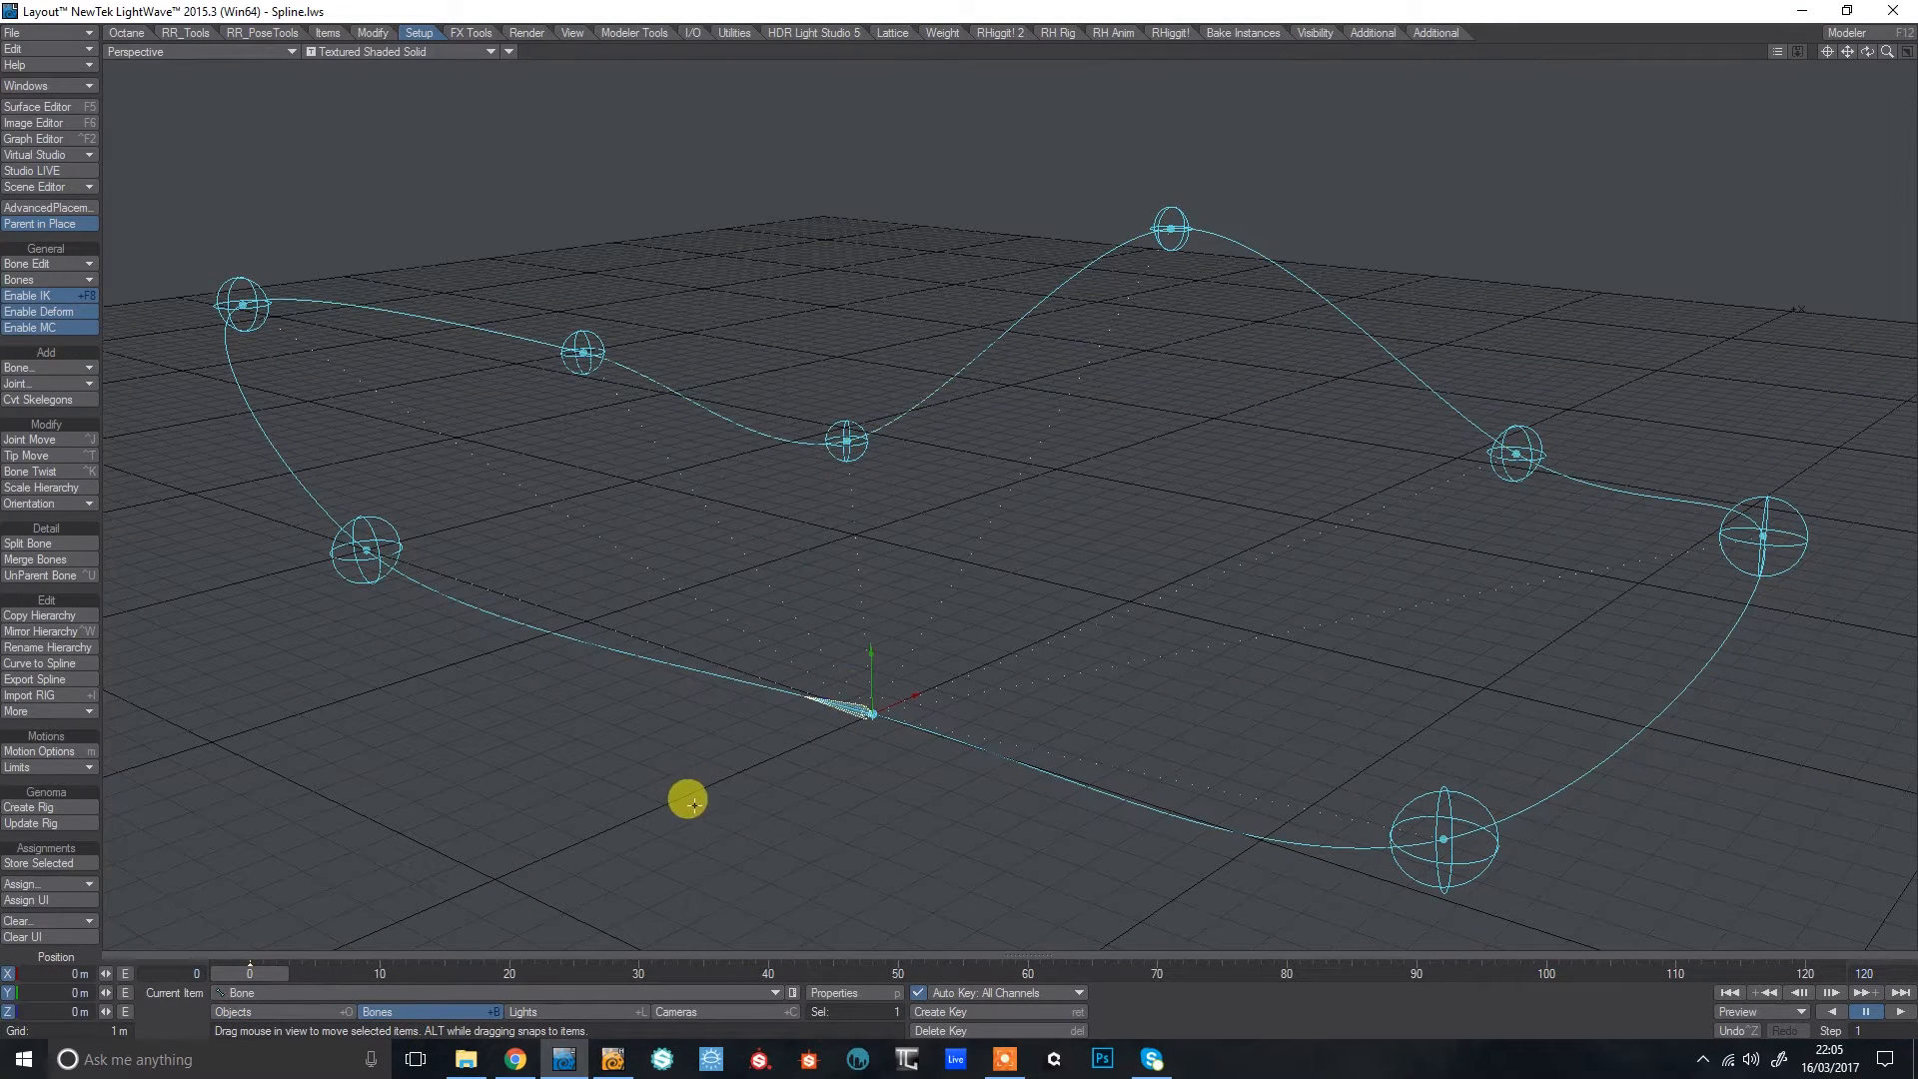
pyautogui.moveTo(880, 712); pyautogui.dragTo(728, 666)
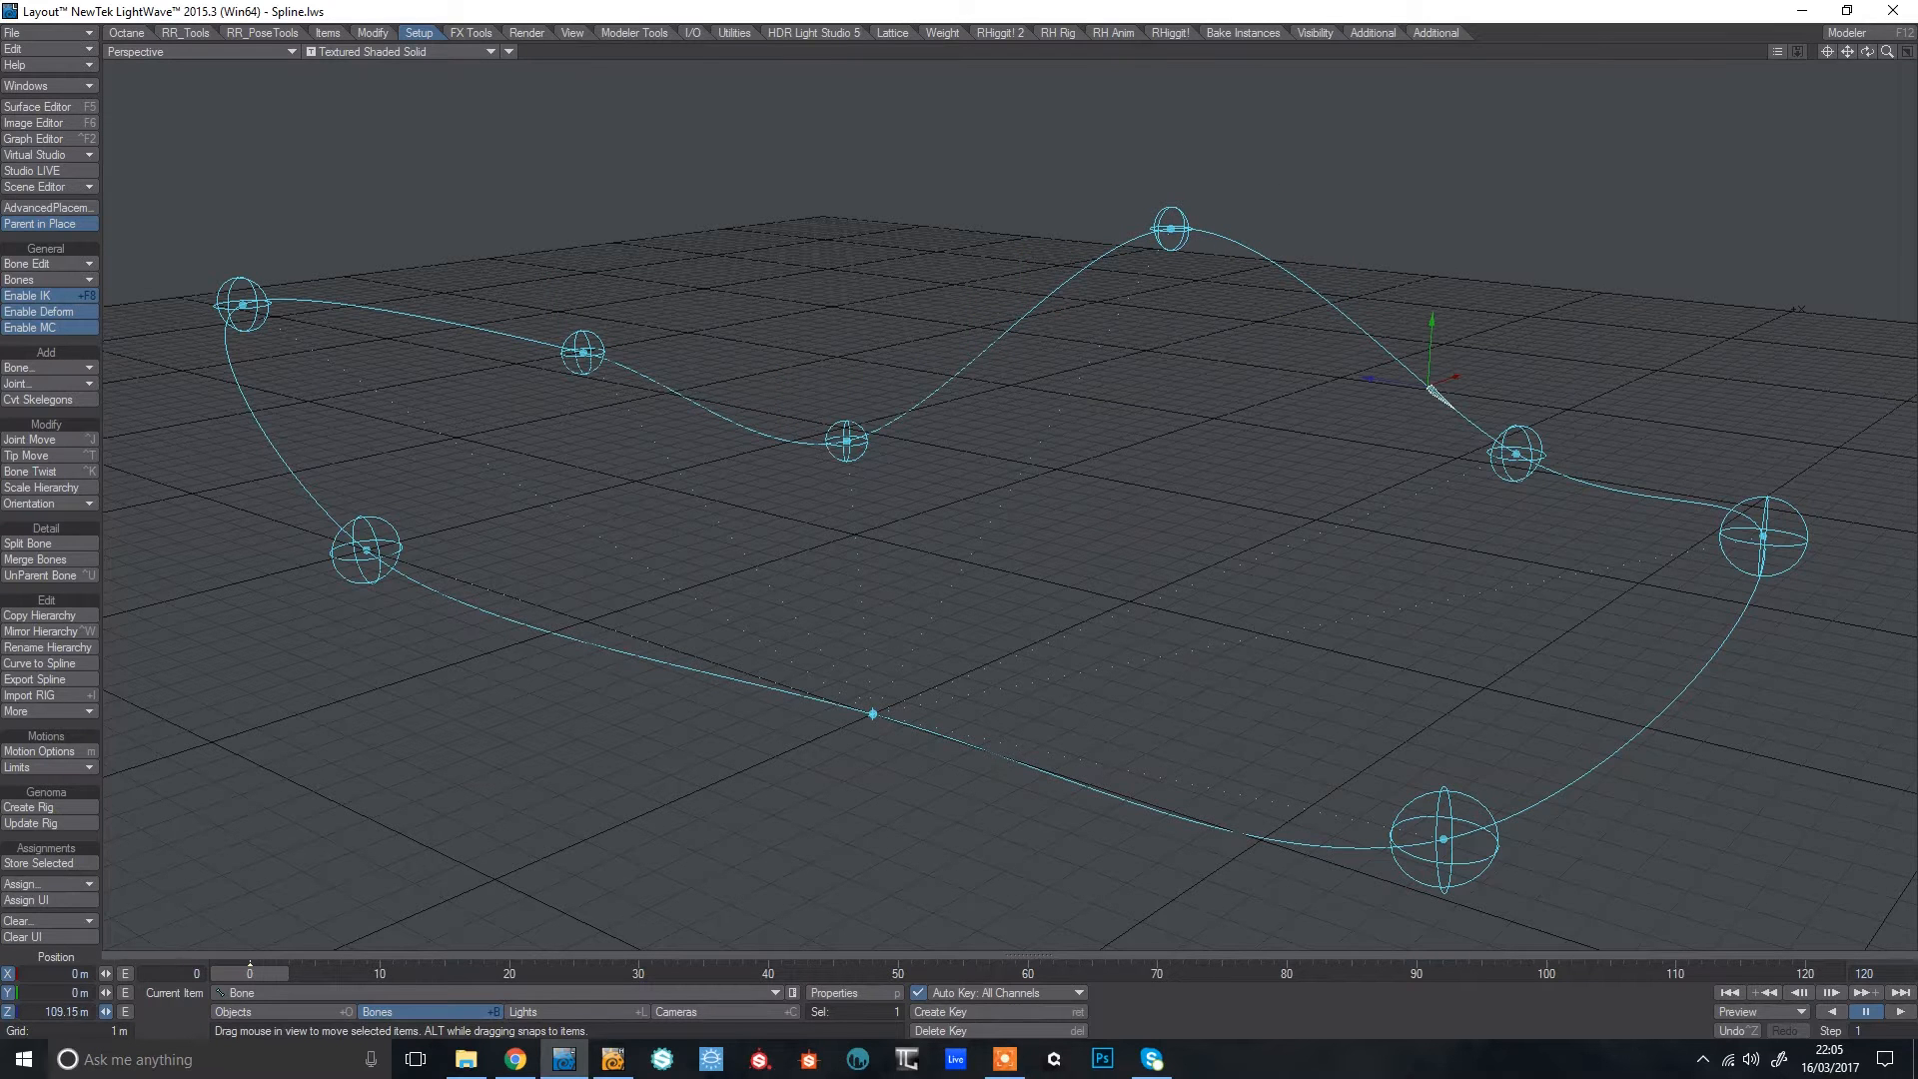
pyautogui.press('m')
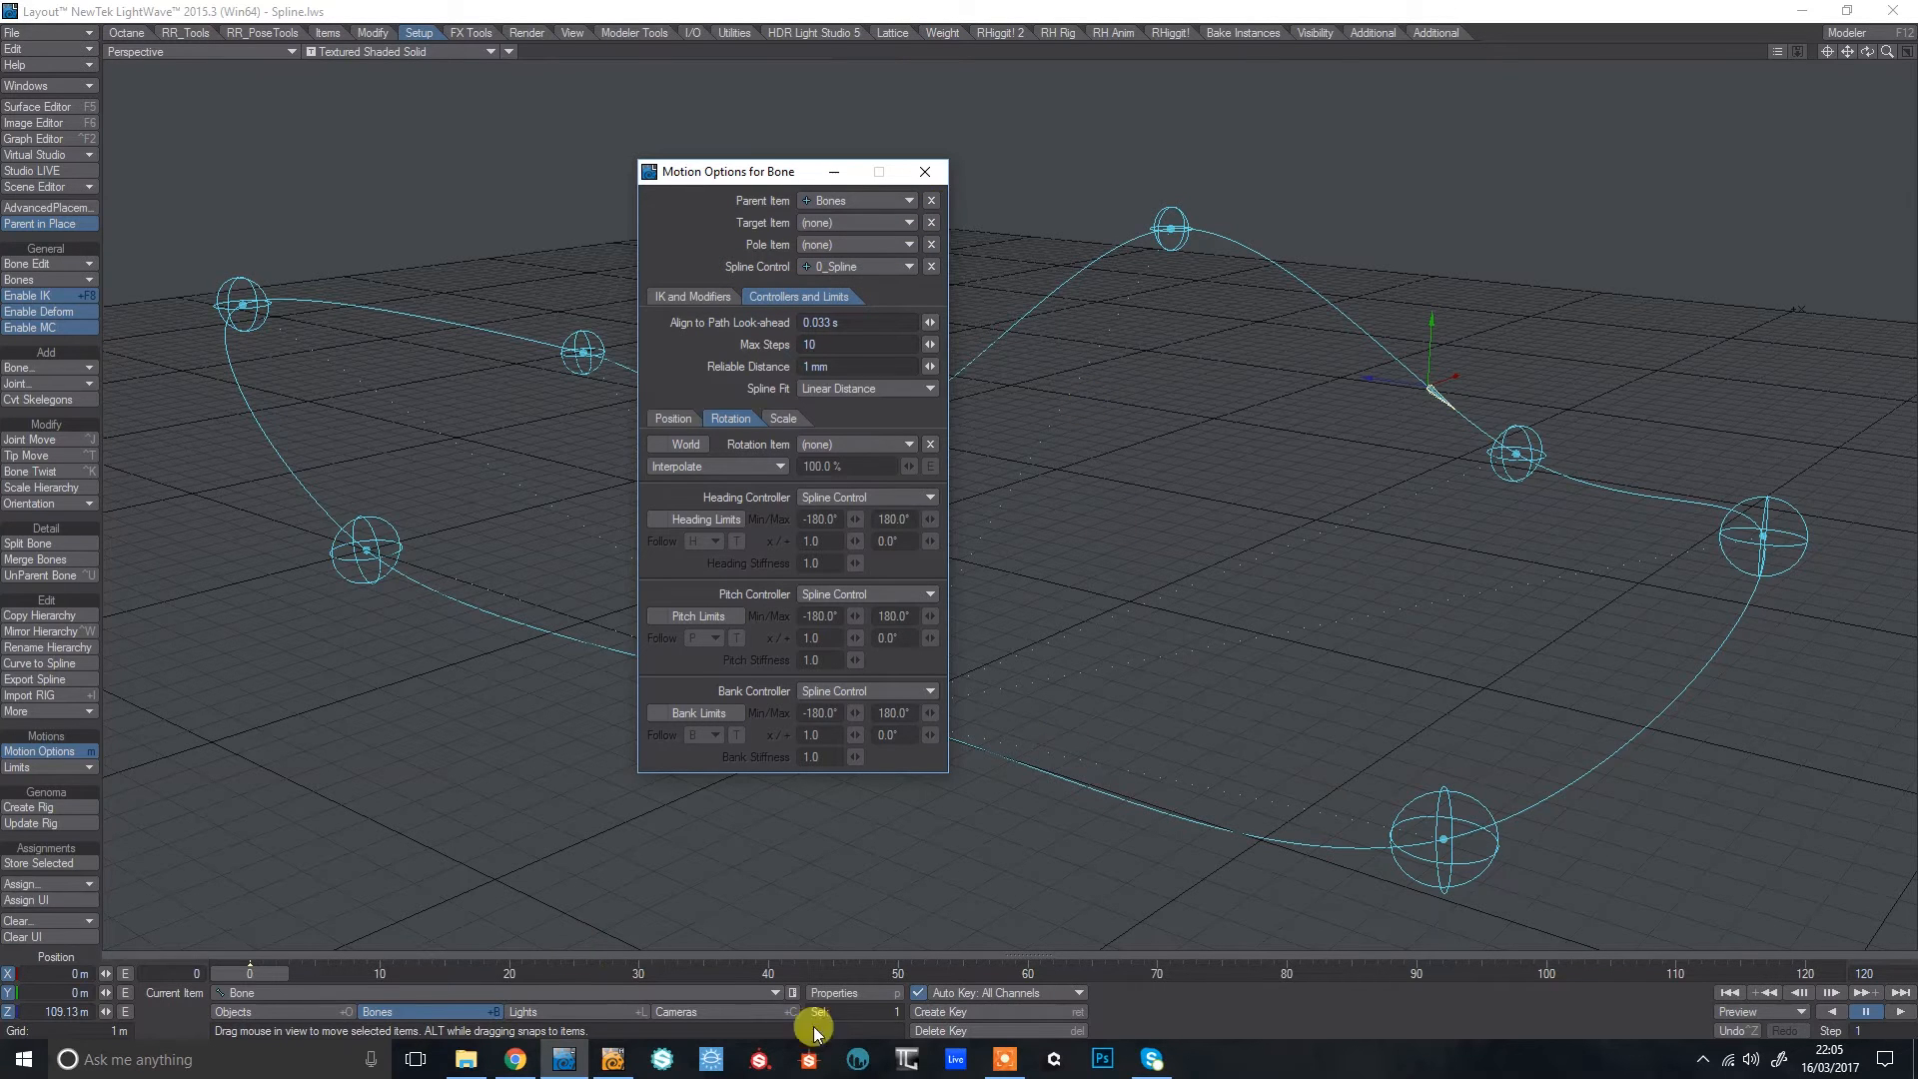
pyautogui.click(26, 1008)
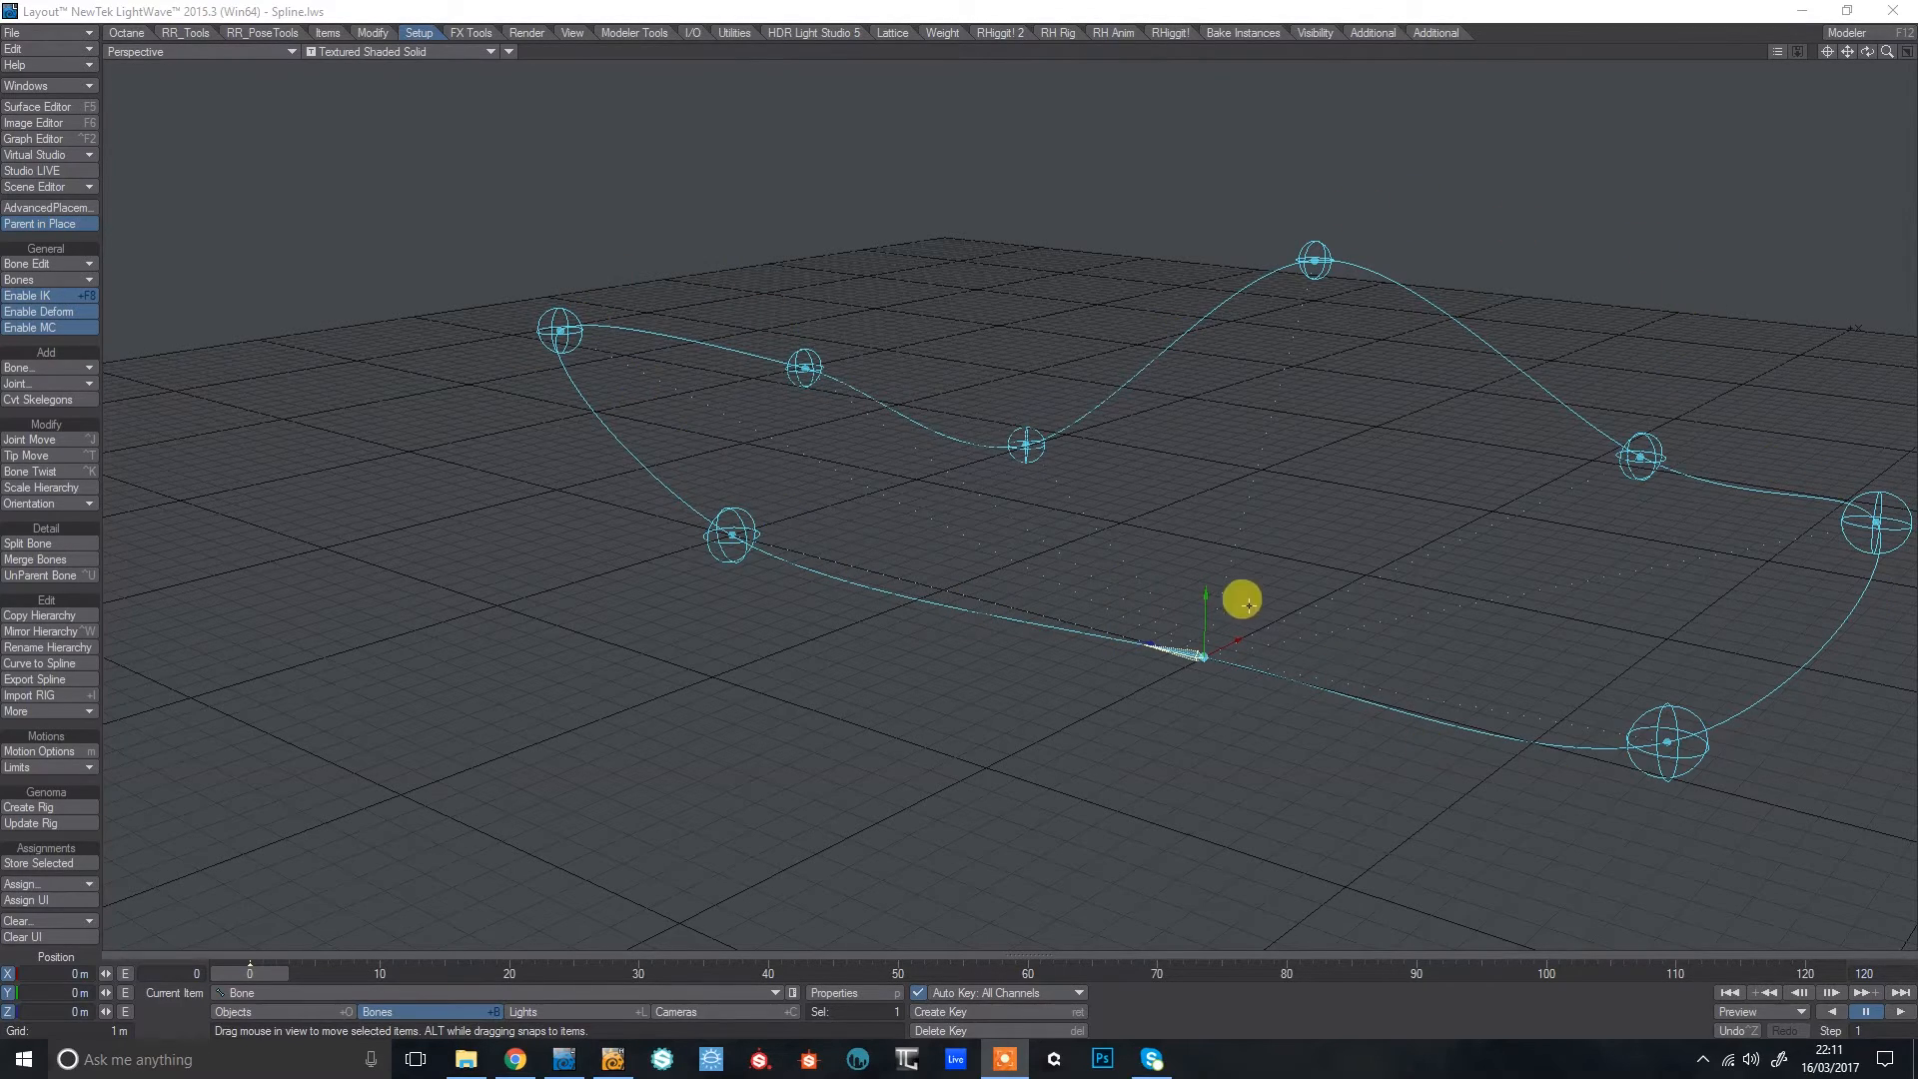
# Add a chain of child bones one at a time from the existing bone, keeping the default names.
pyautogui.moveTo(1867, 51)
pyautogui.mouseDown()
pyautogui.moveTo(1897, 60)
pyautogui.moveTo(1868, 62)
pyautogui.mouseUp()
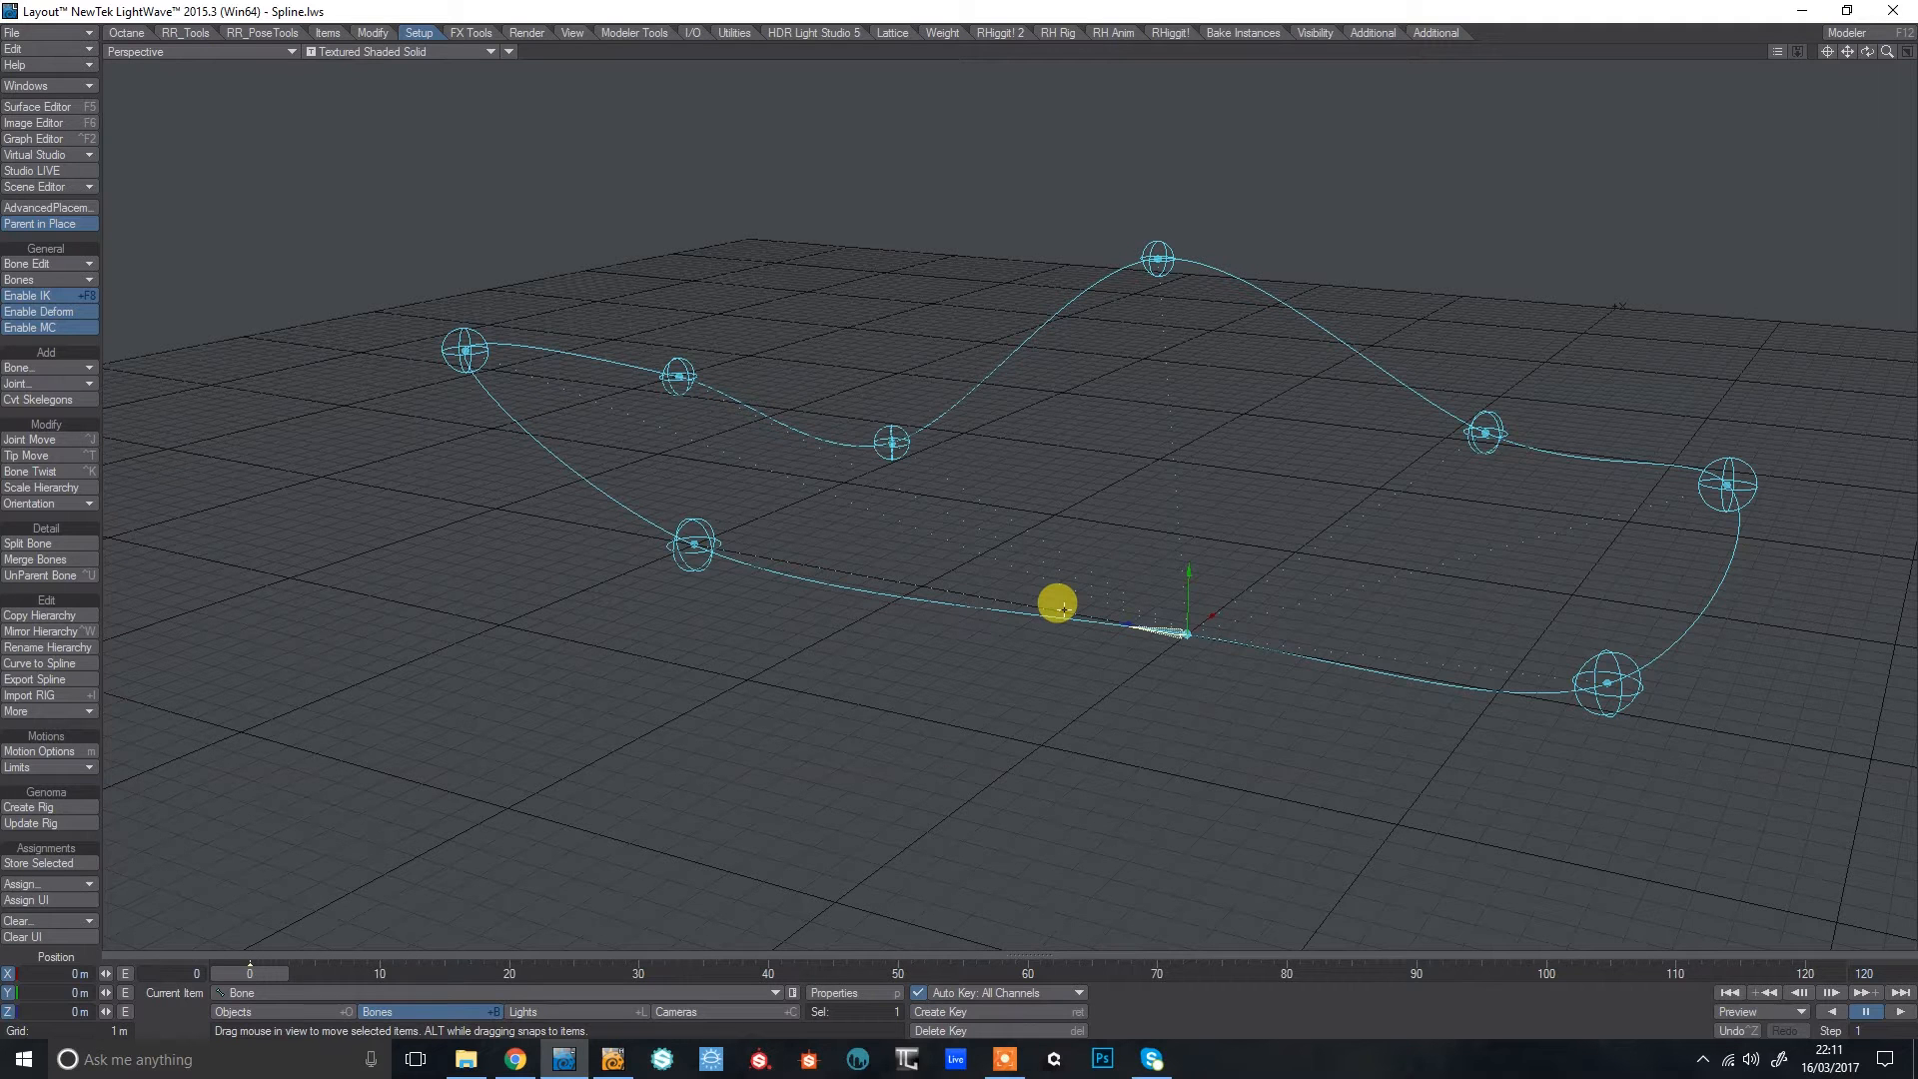
pyautogui.press('=')
pyautogui.press('Return')
pyautogui.press('=')
pyautogui.press('Return')
pyautogui.press('=')
pyautogui.press('Return')
pyautogui.press('=')
pyautogui.press('Return')
pyautogui.press('=')
pyautogui.press('Return')
pyautogui.press('=')
pyautogui.press('Return')
pyautogui.press('=')
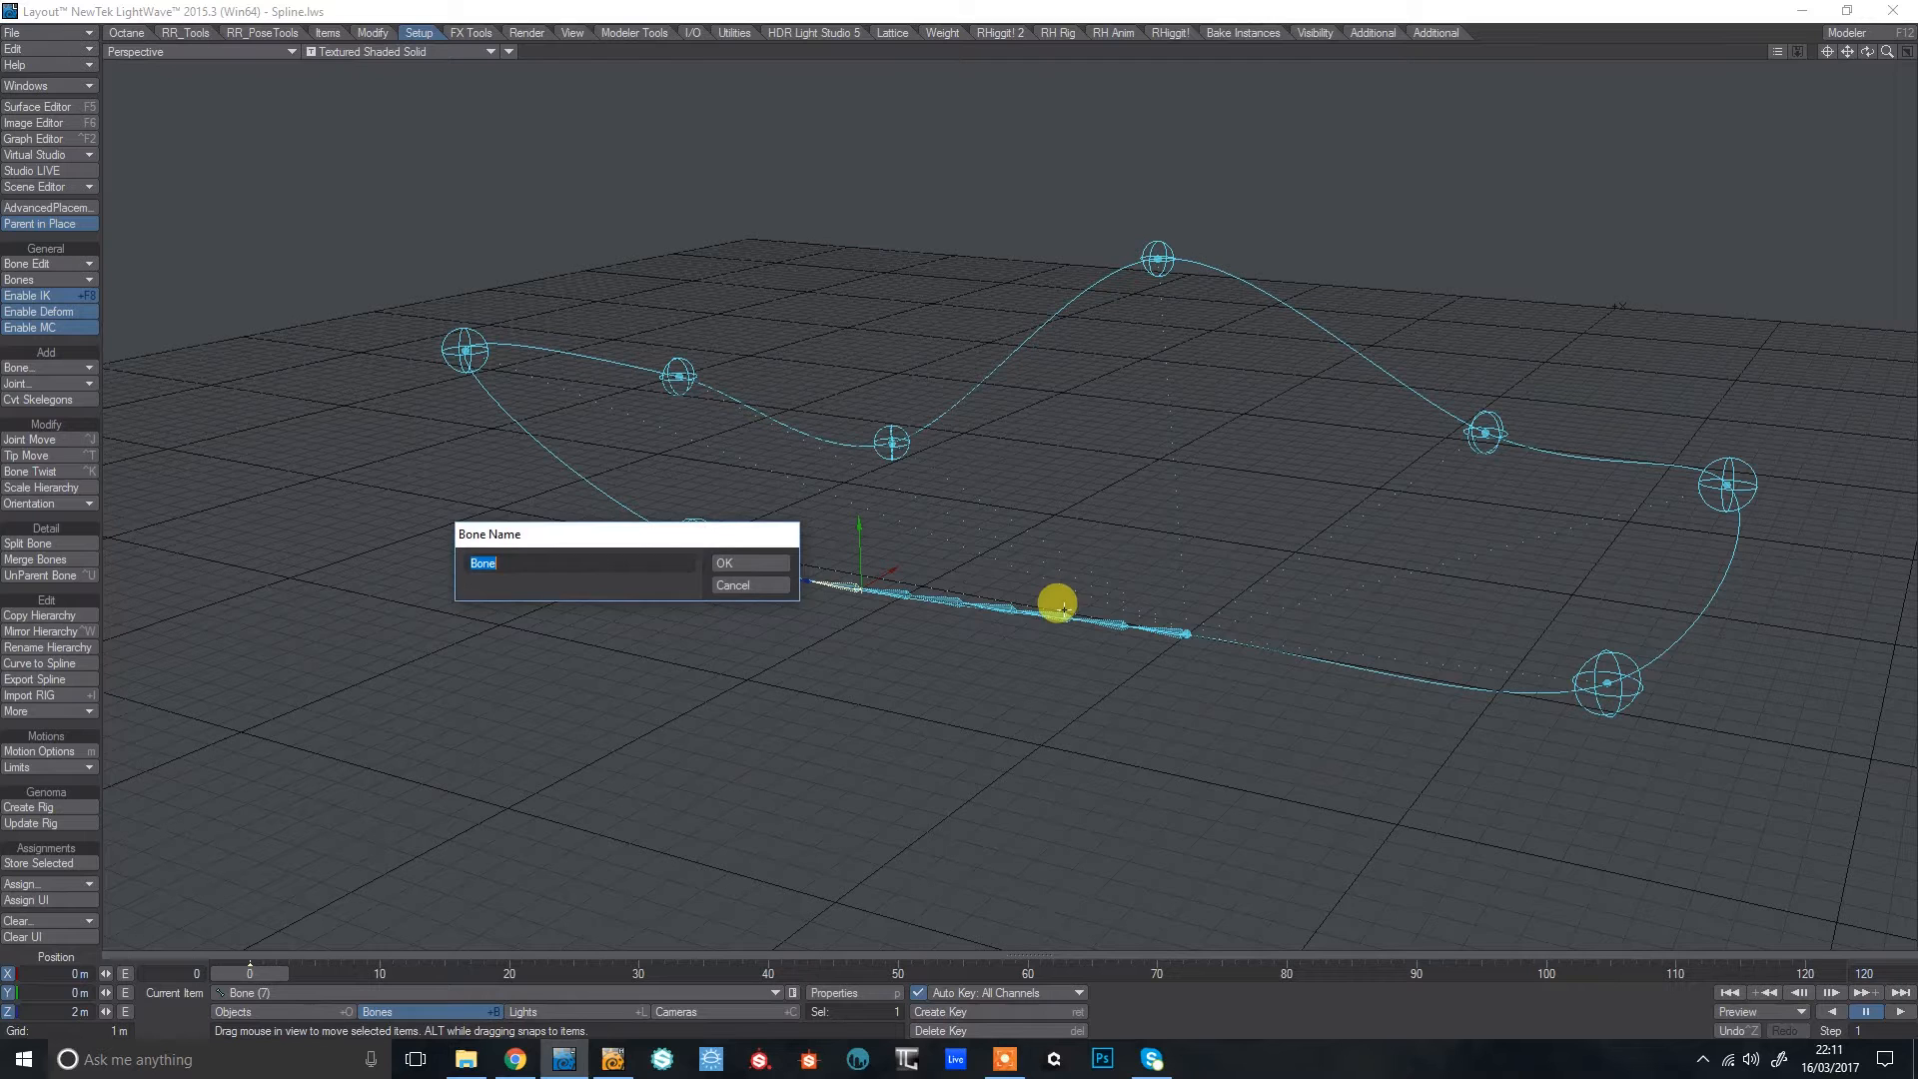
pyautogui.click(747, 564)
# Clear the added child bones together with their descendants, keeping only the original bone.
pyautogui.moveTo(835, 577); pyautogui.dragTo(1126, 650)
pyautogui.press('-')
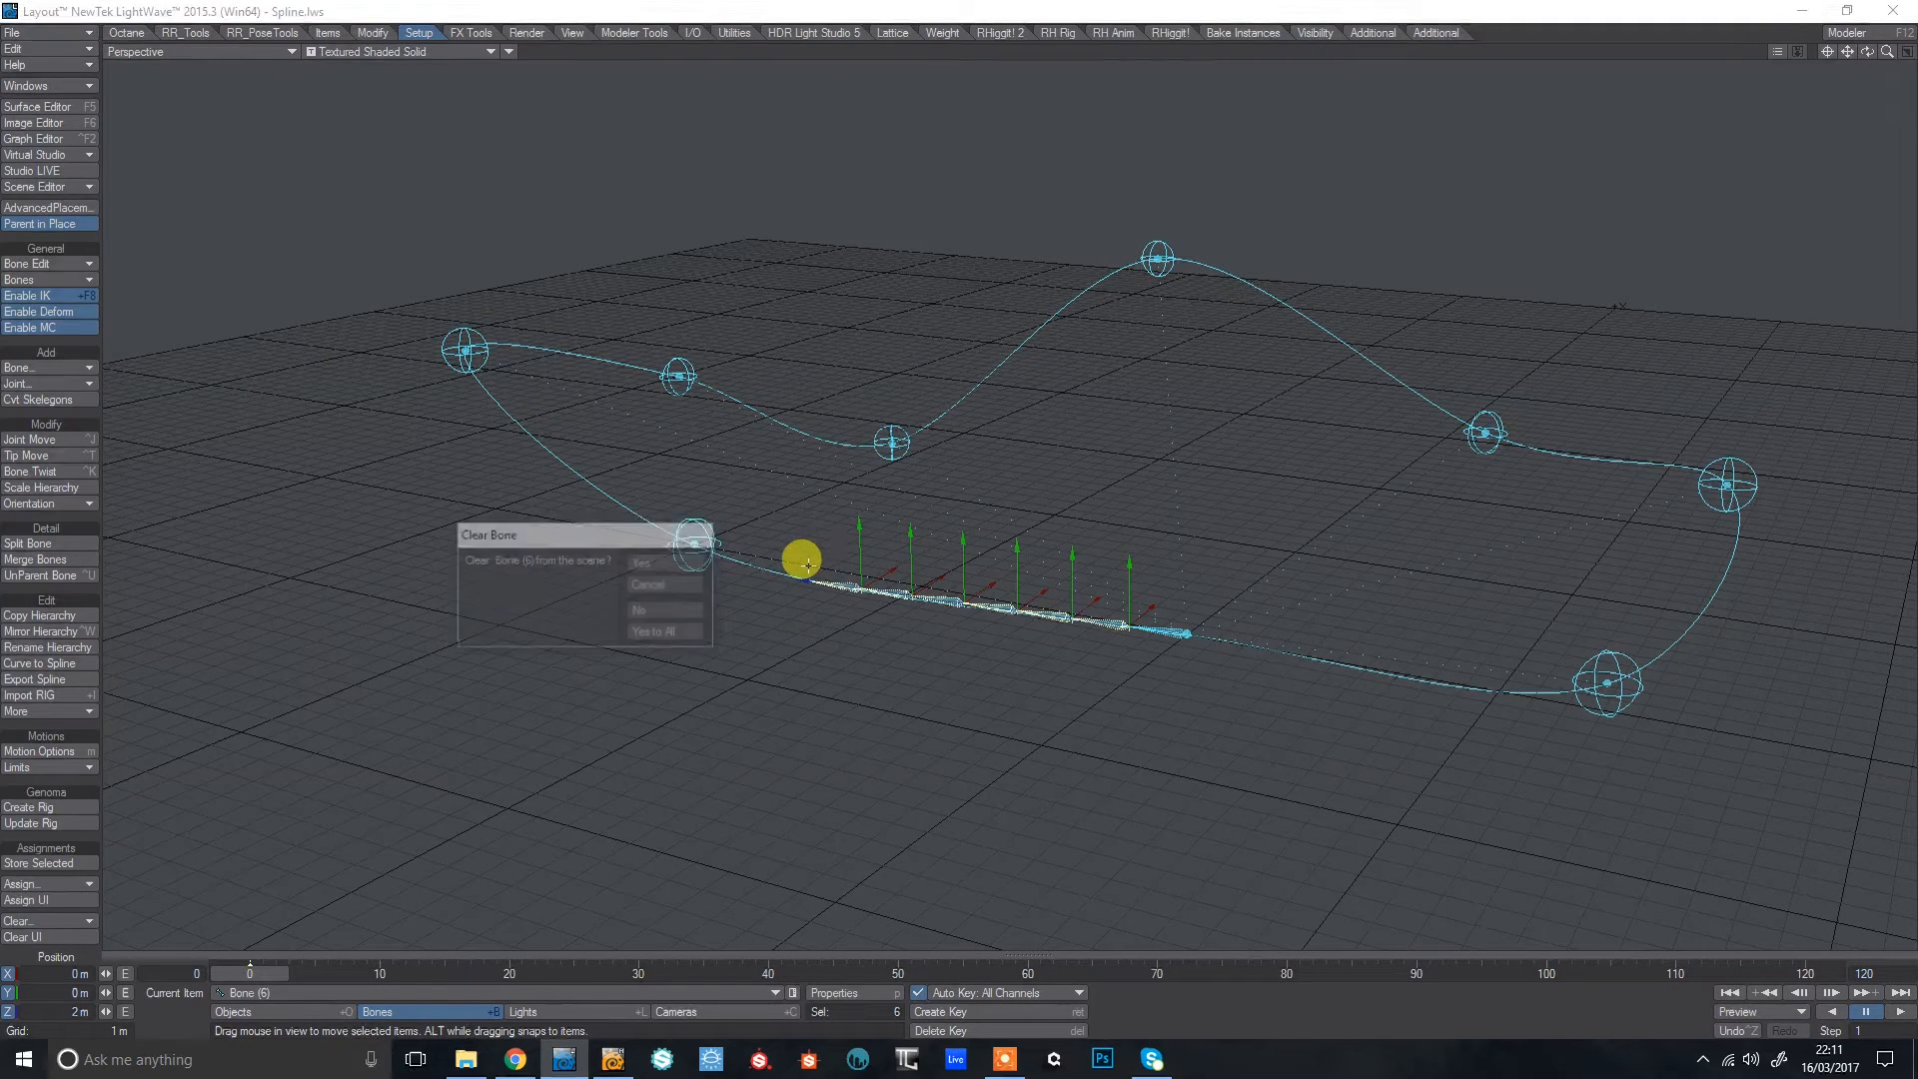
pyautogui.click(668, 633)
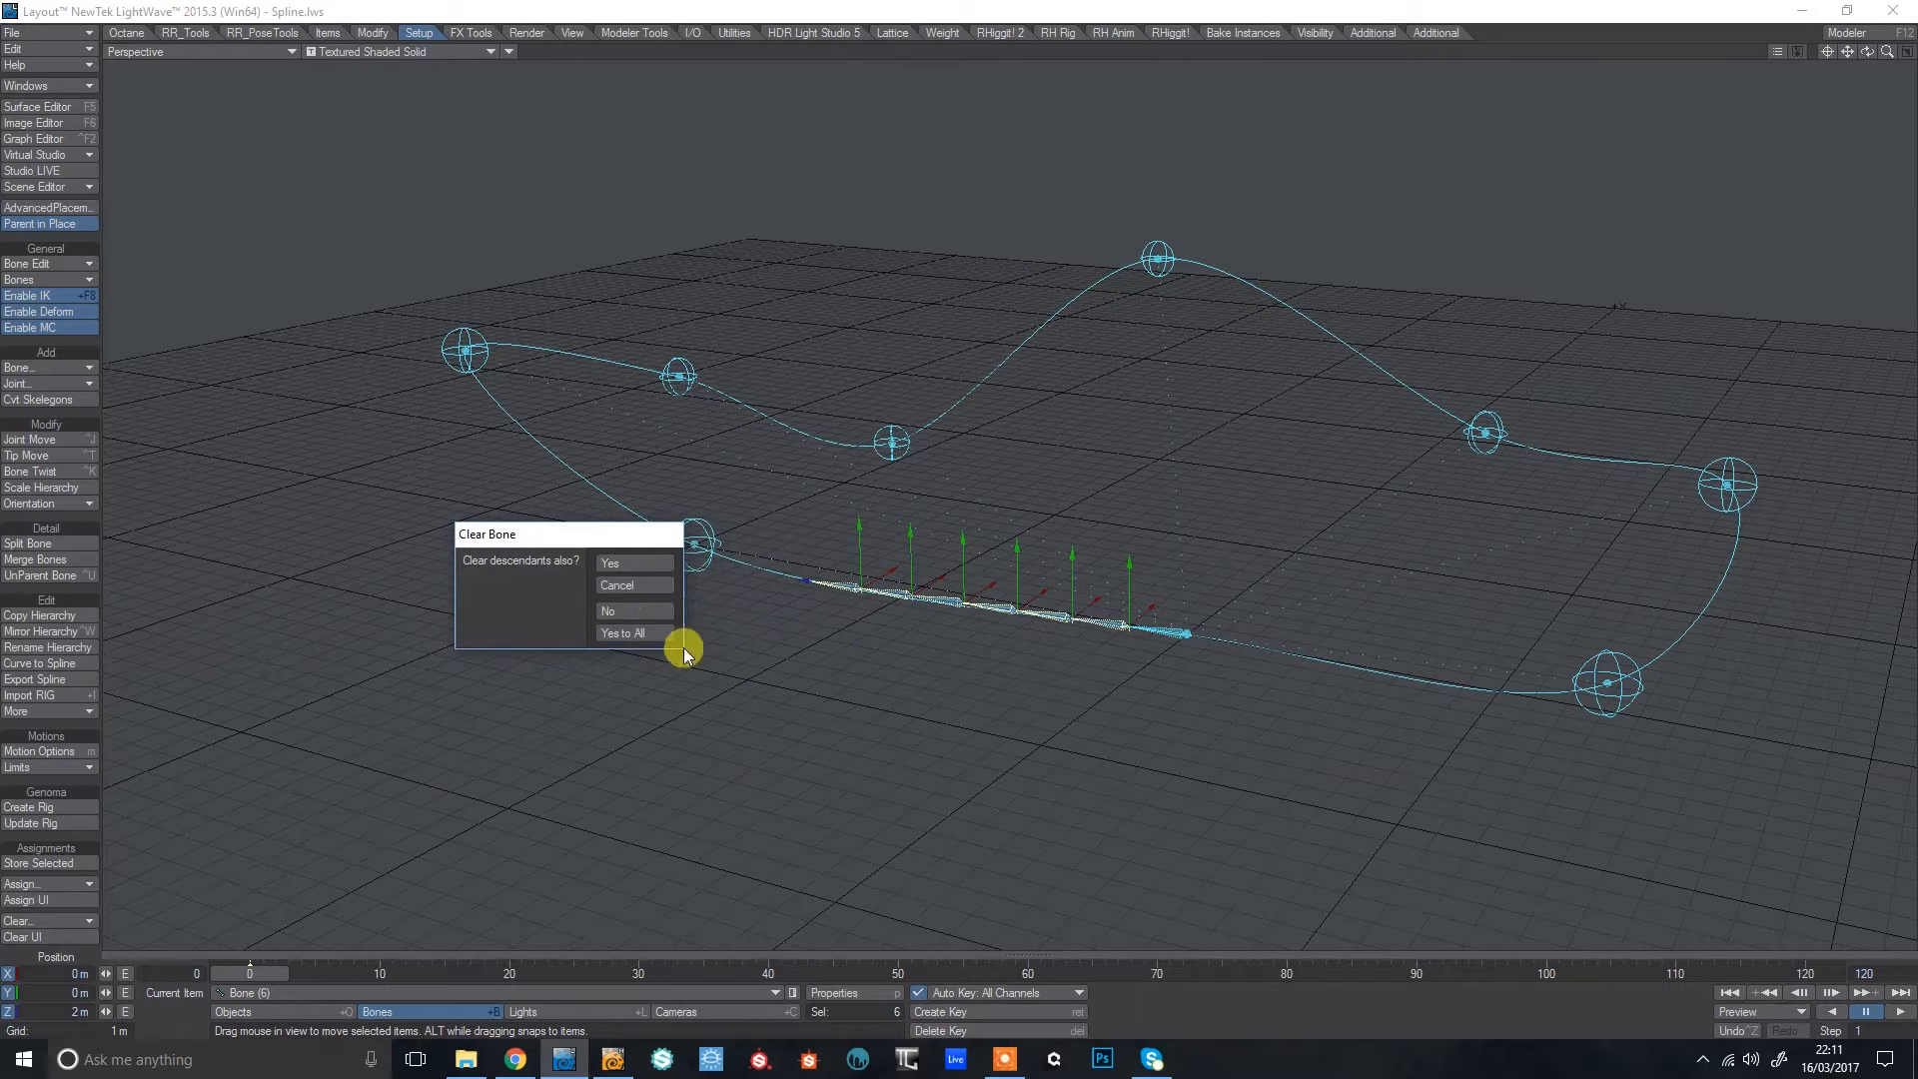
pyautogui.click(639, 631)
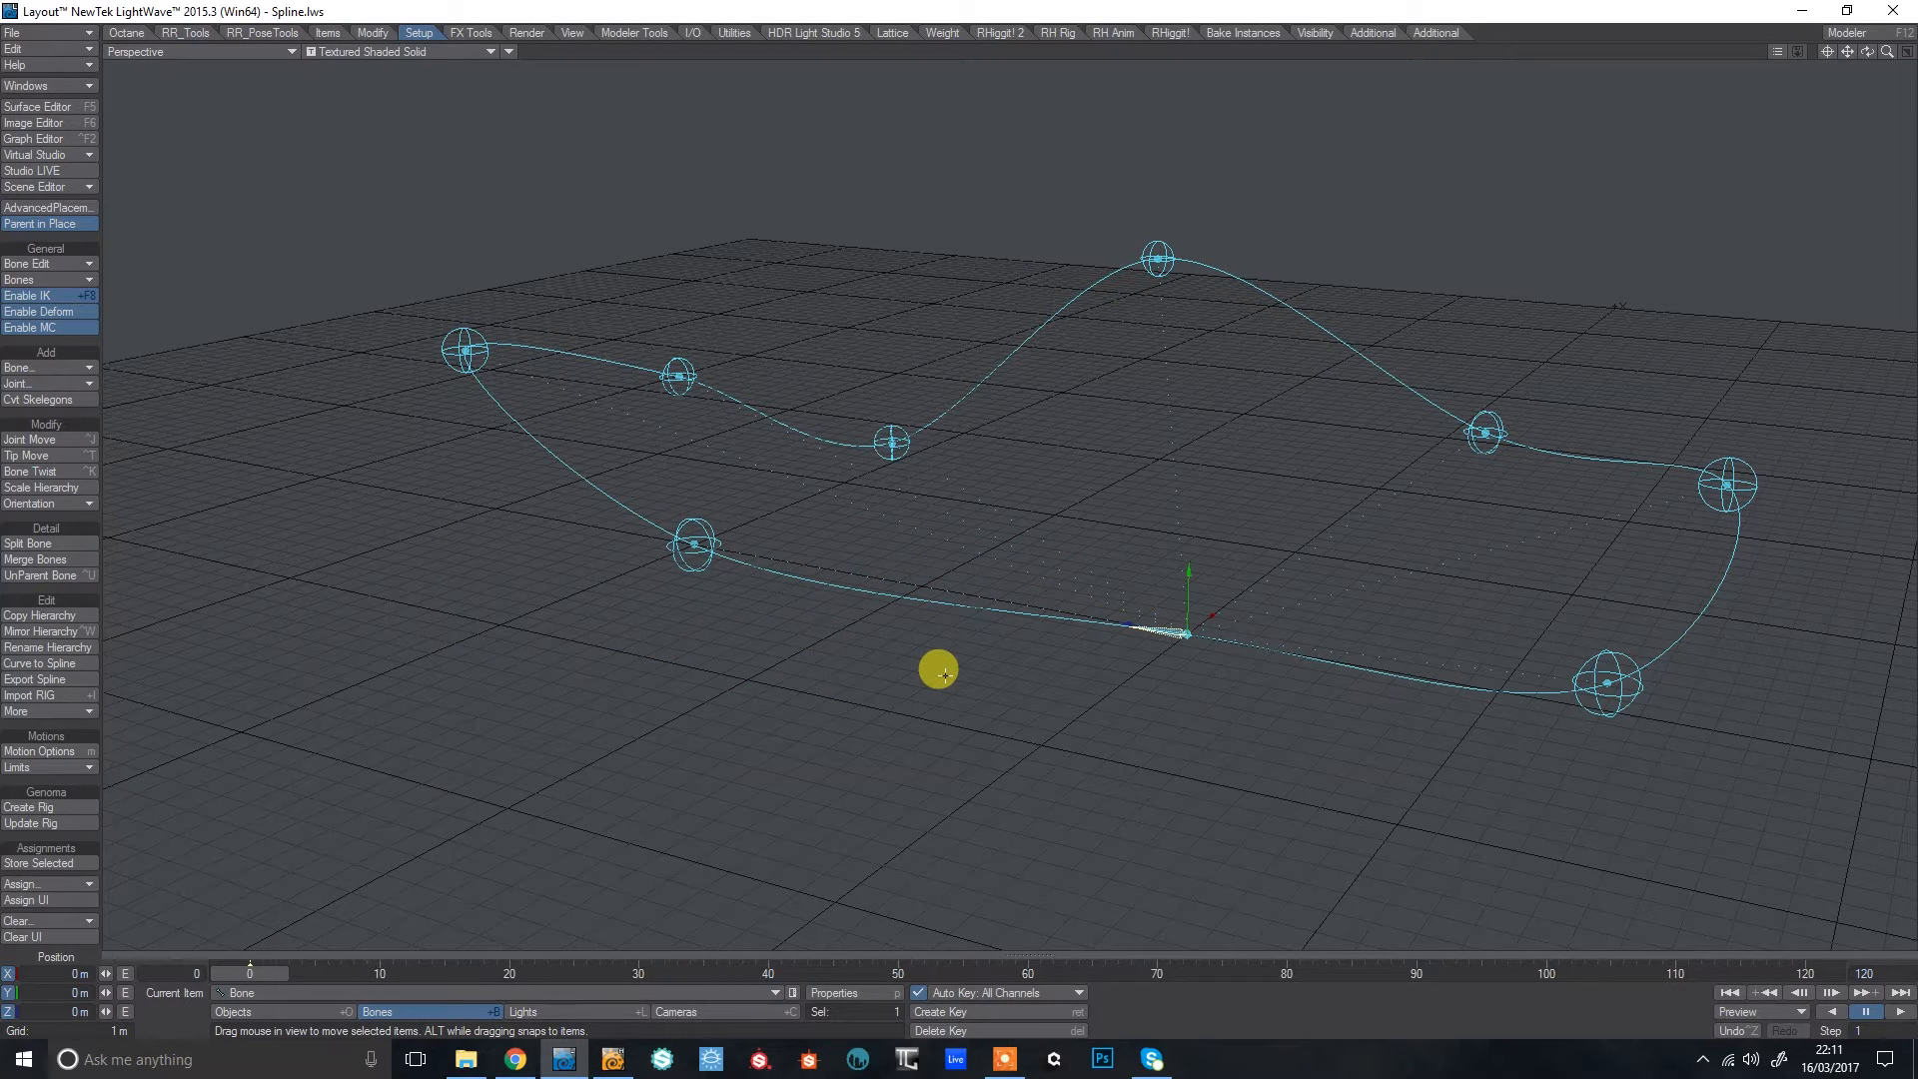
# Add 200 child bones to the original bone with Add_N_Childbones.
pyautogui.click(186, 33)
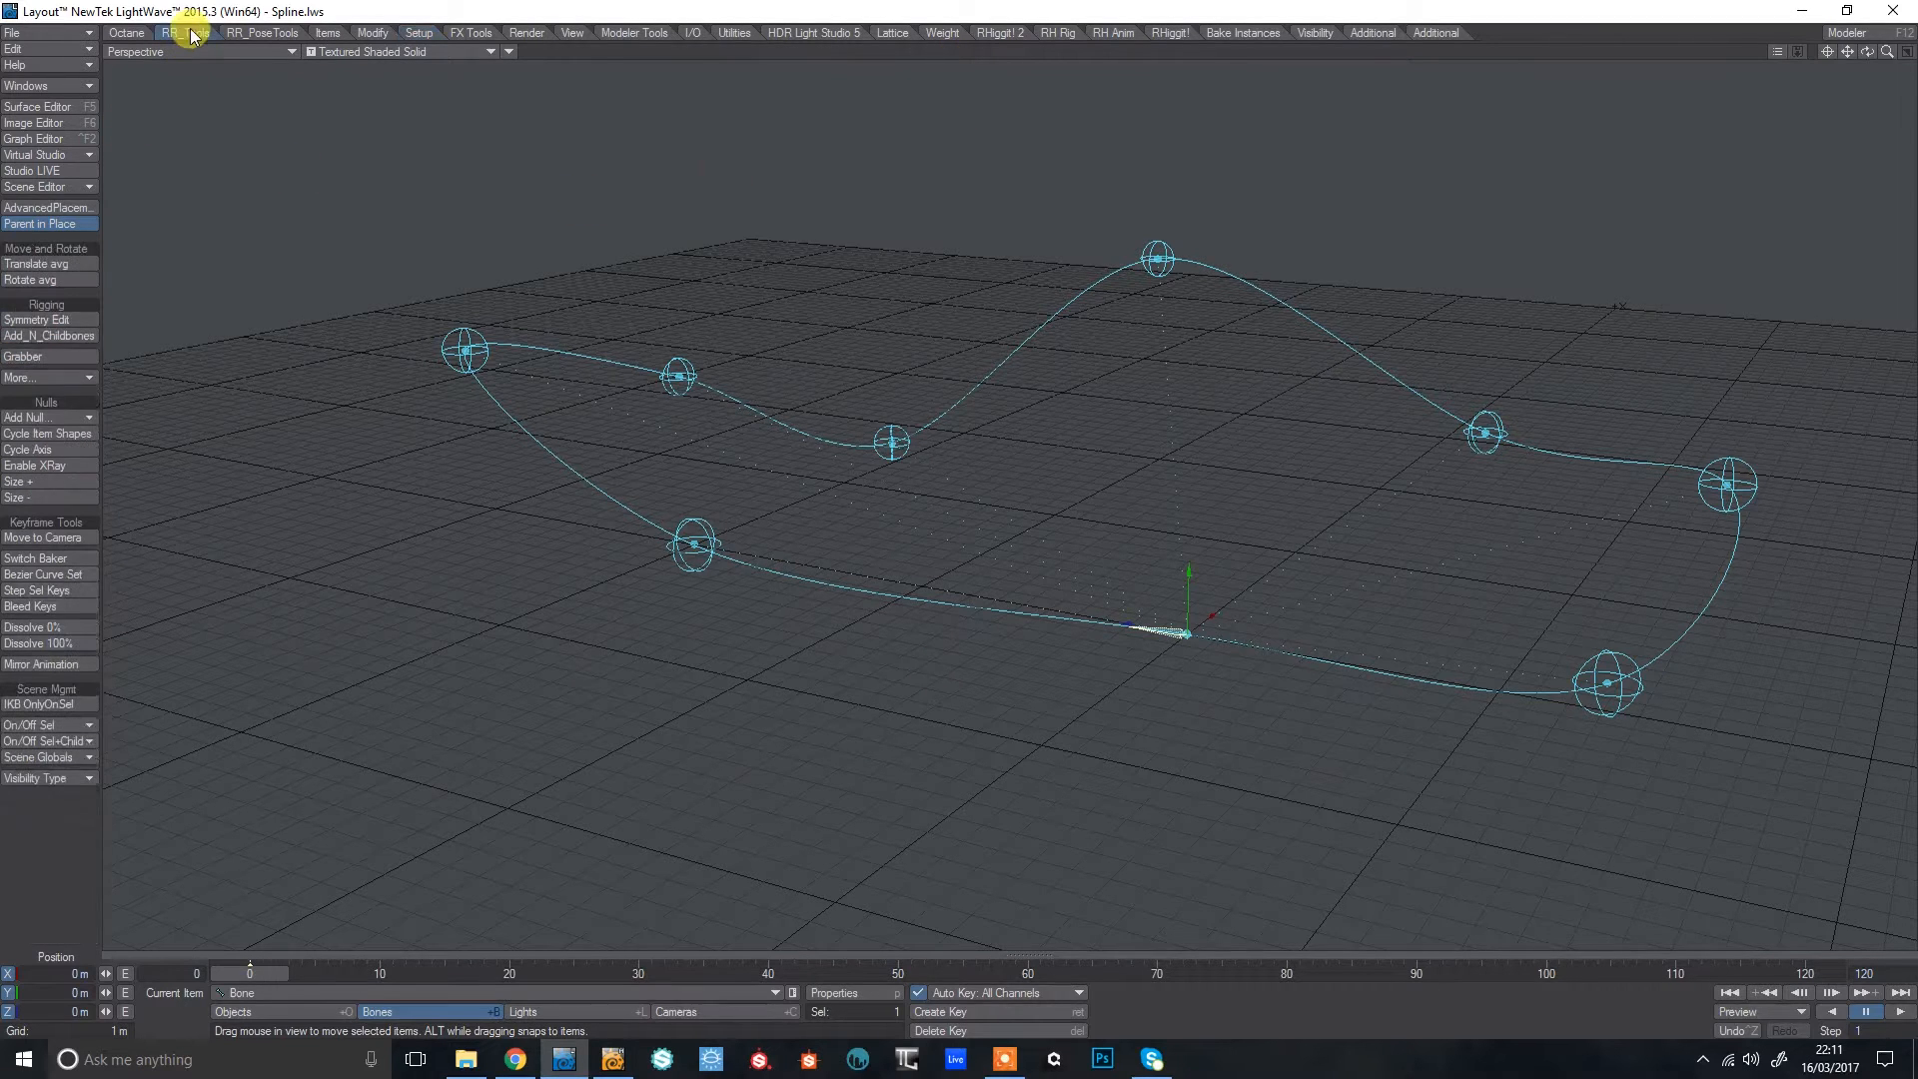
pyautogui.click(50, 336)
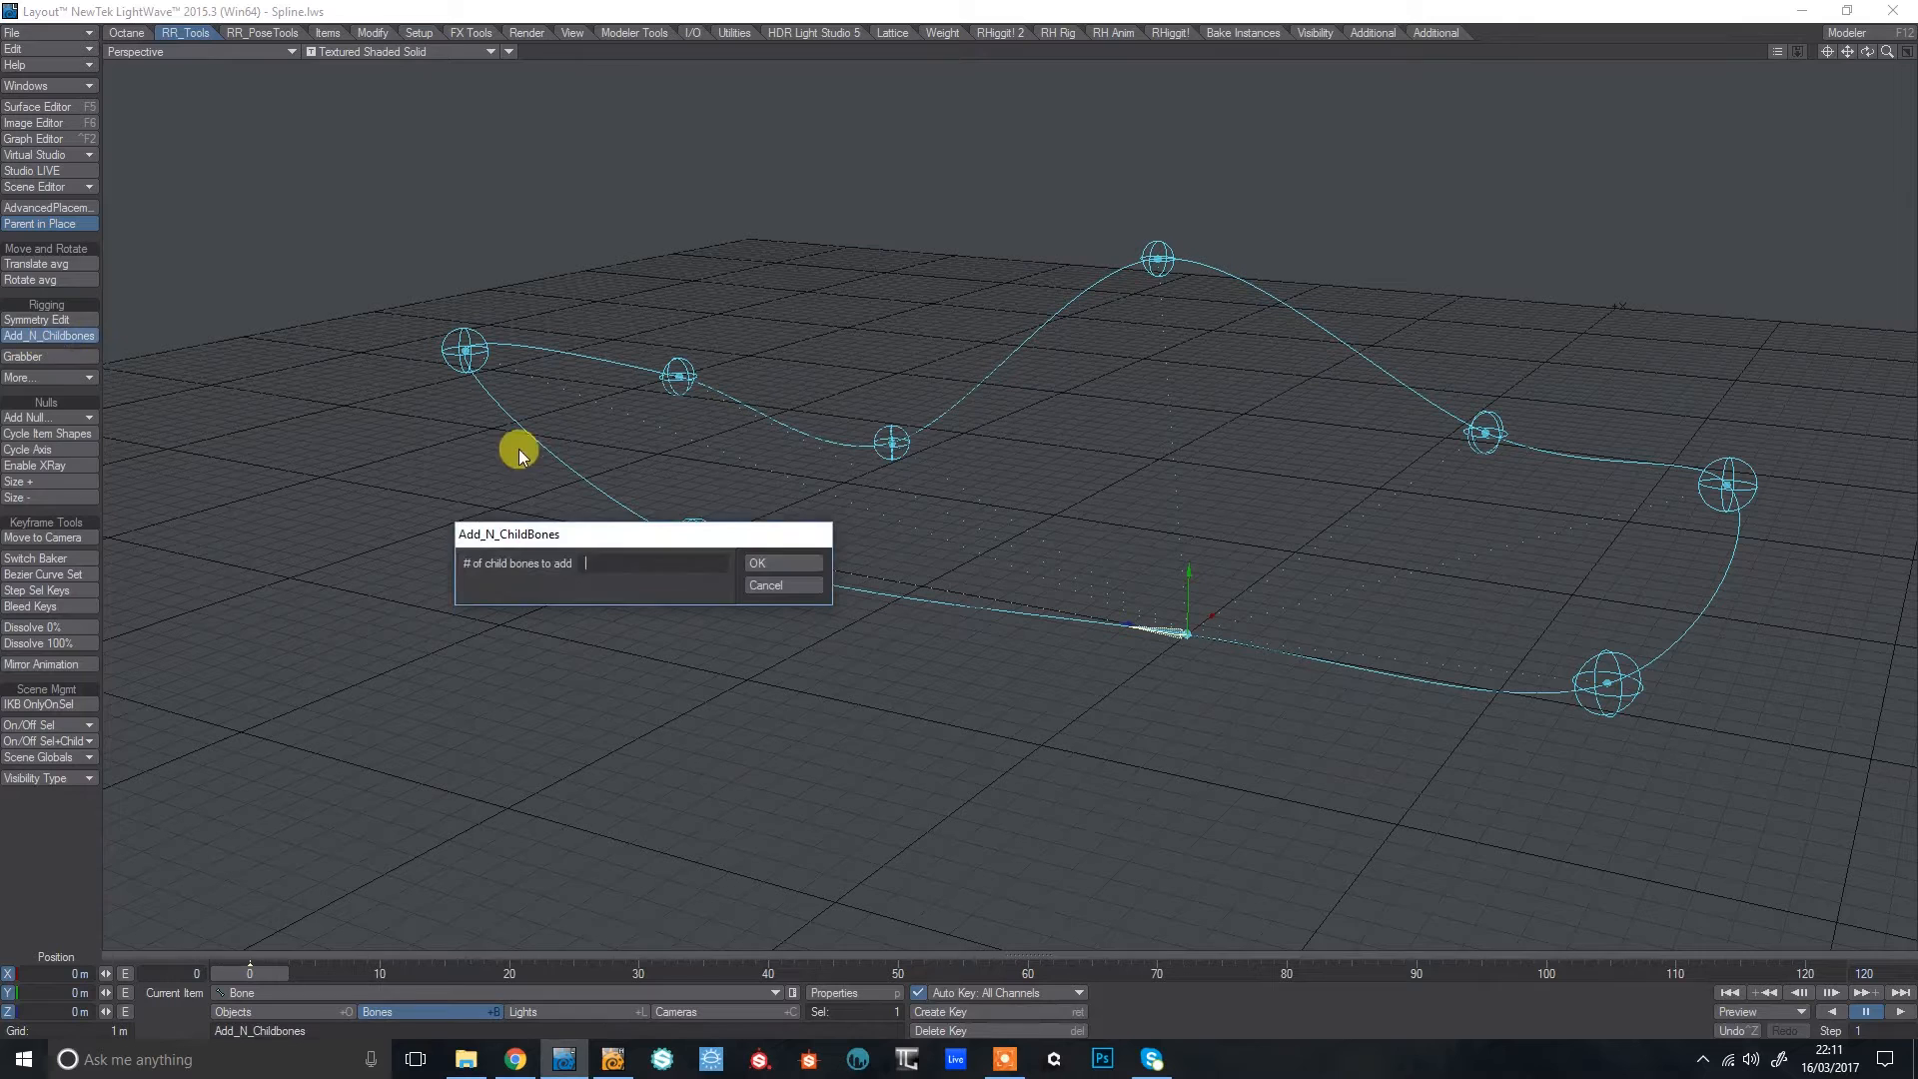
pyautogui.moveTo(494, 534); pyautogui.dragTo(994, 133)
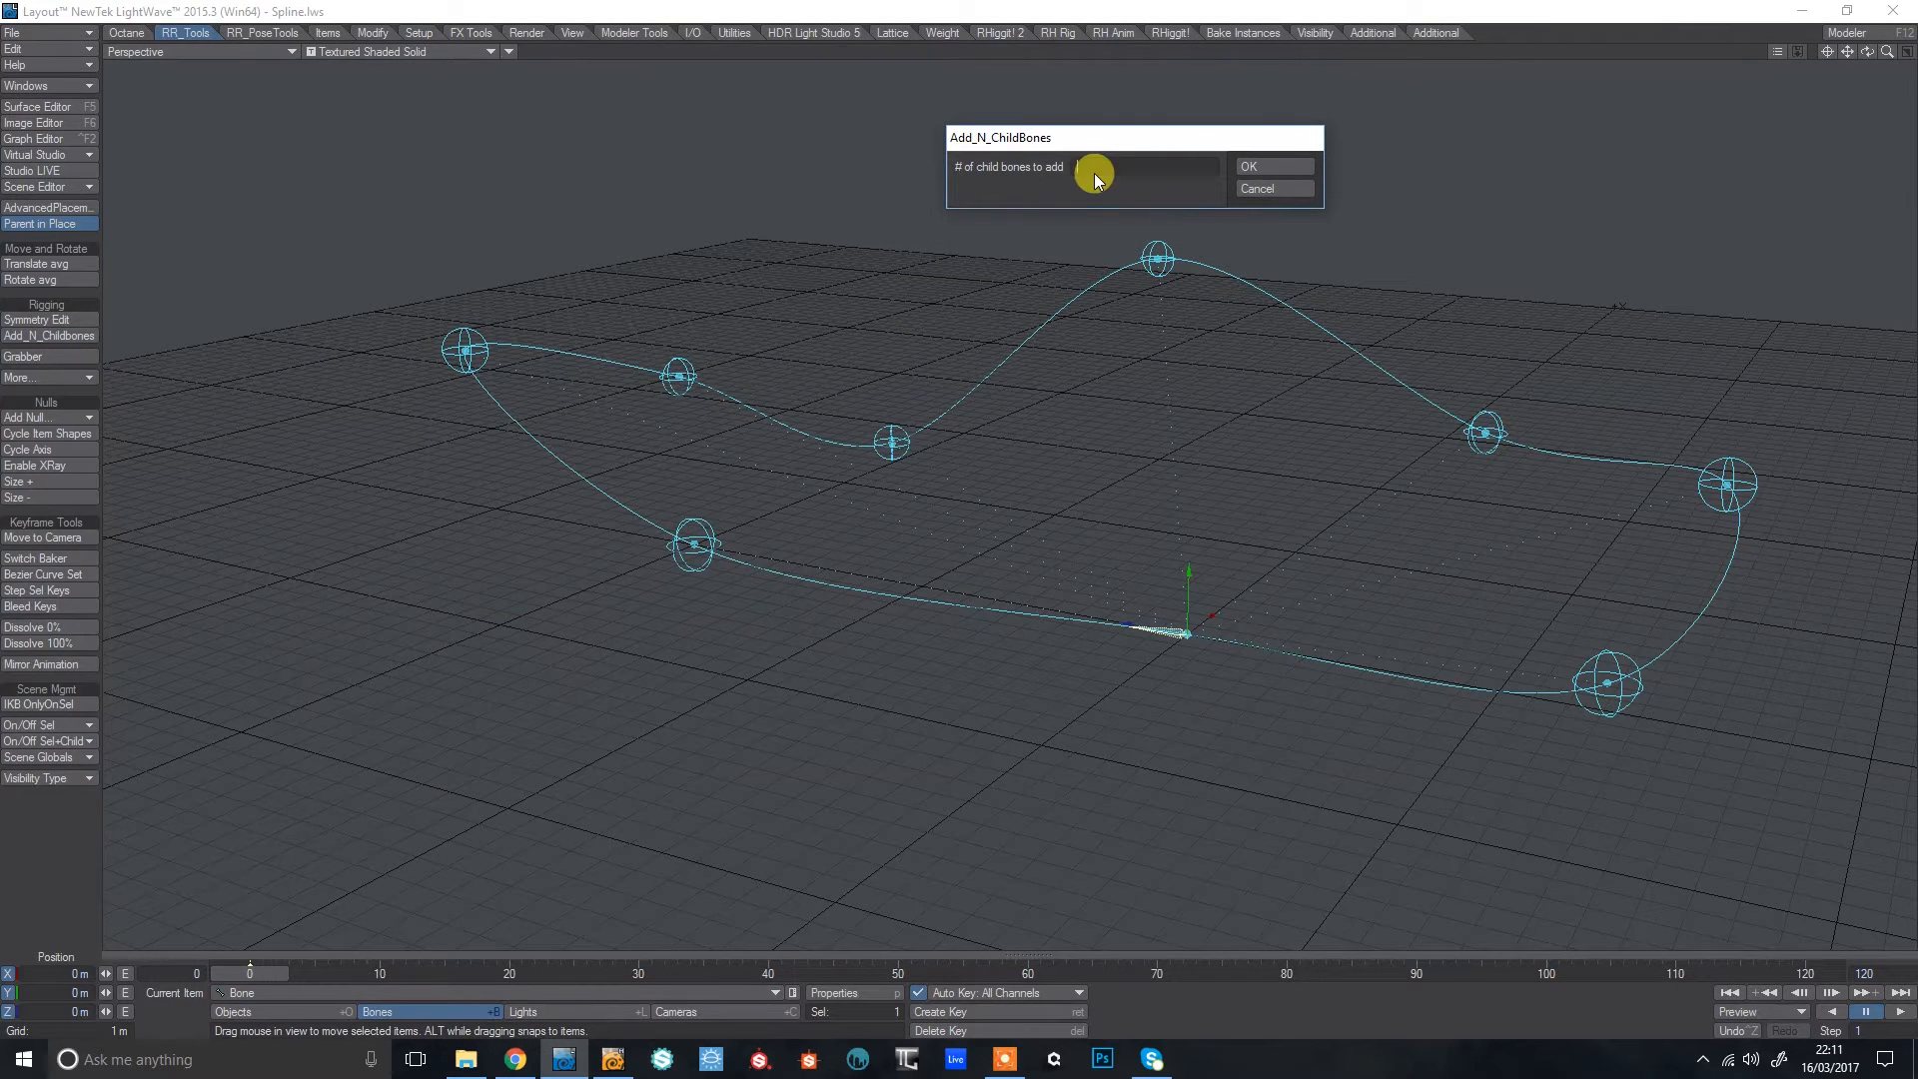
pyautogui.moveTo(1057, 147); pyautogui.dragTo(1127, 133)
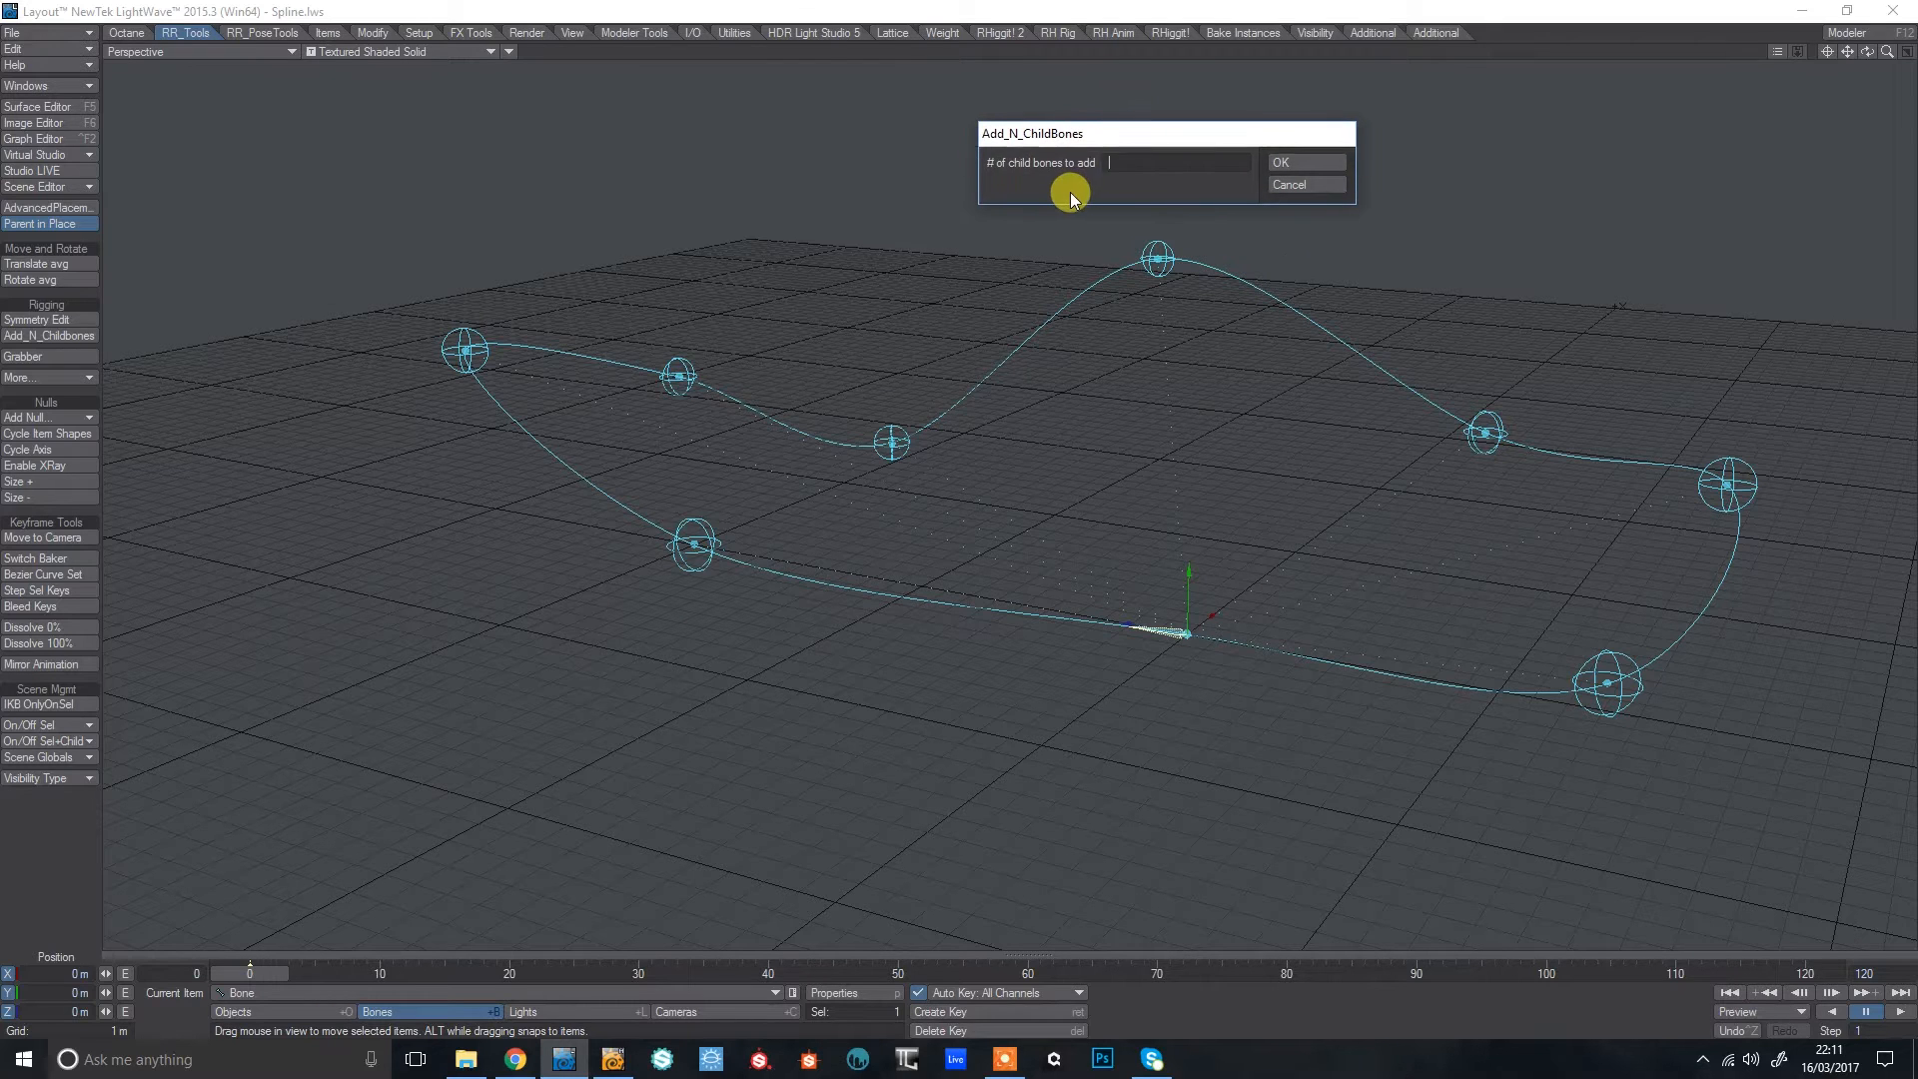
pyautogui.write('200')
pyautogui.press('Return')
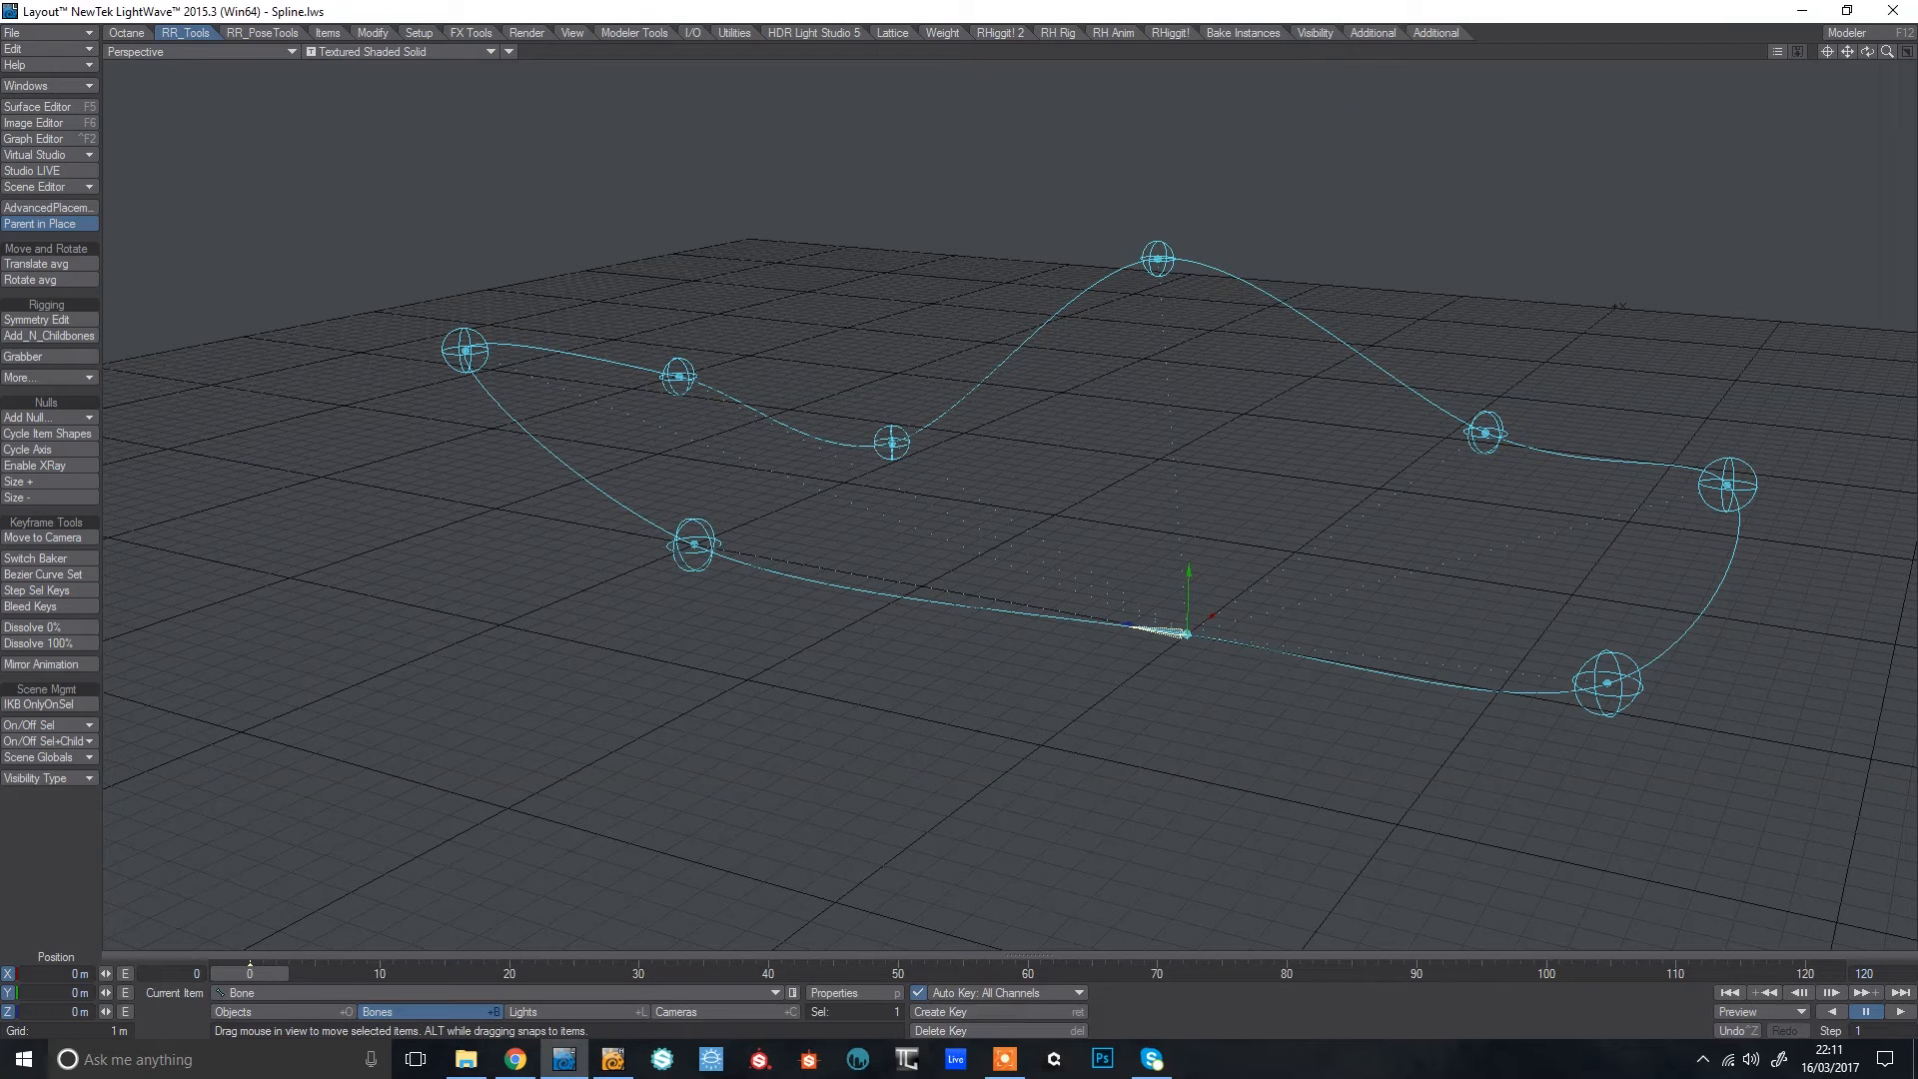
pyautogui.click(1123, 185)
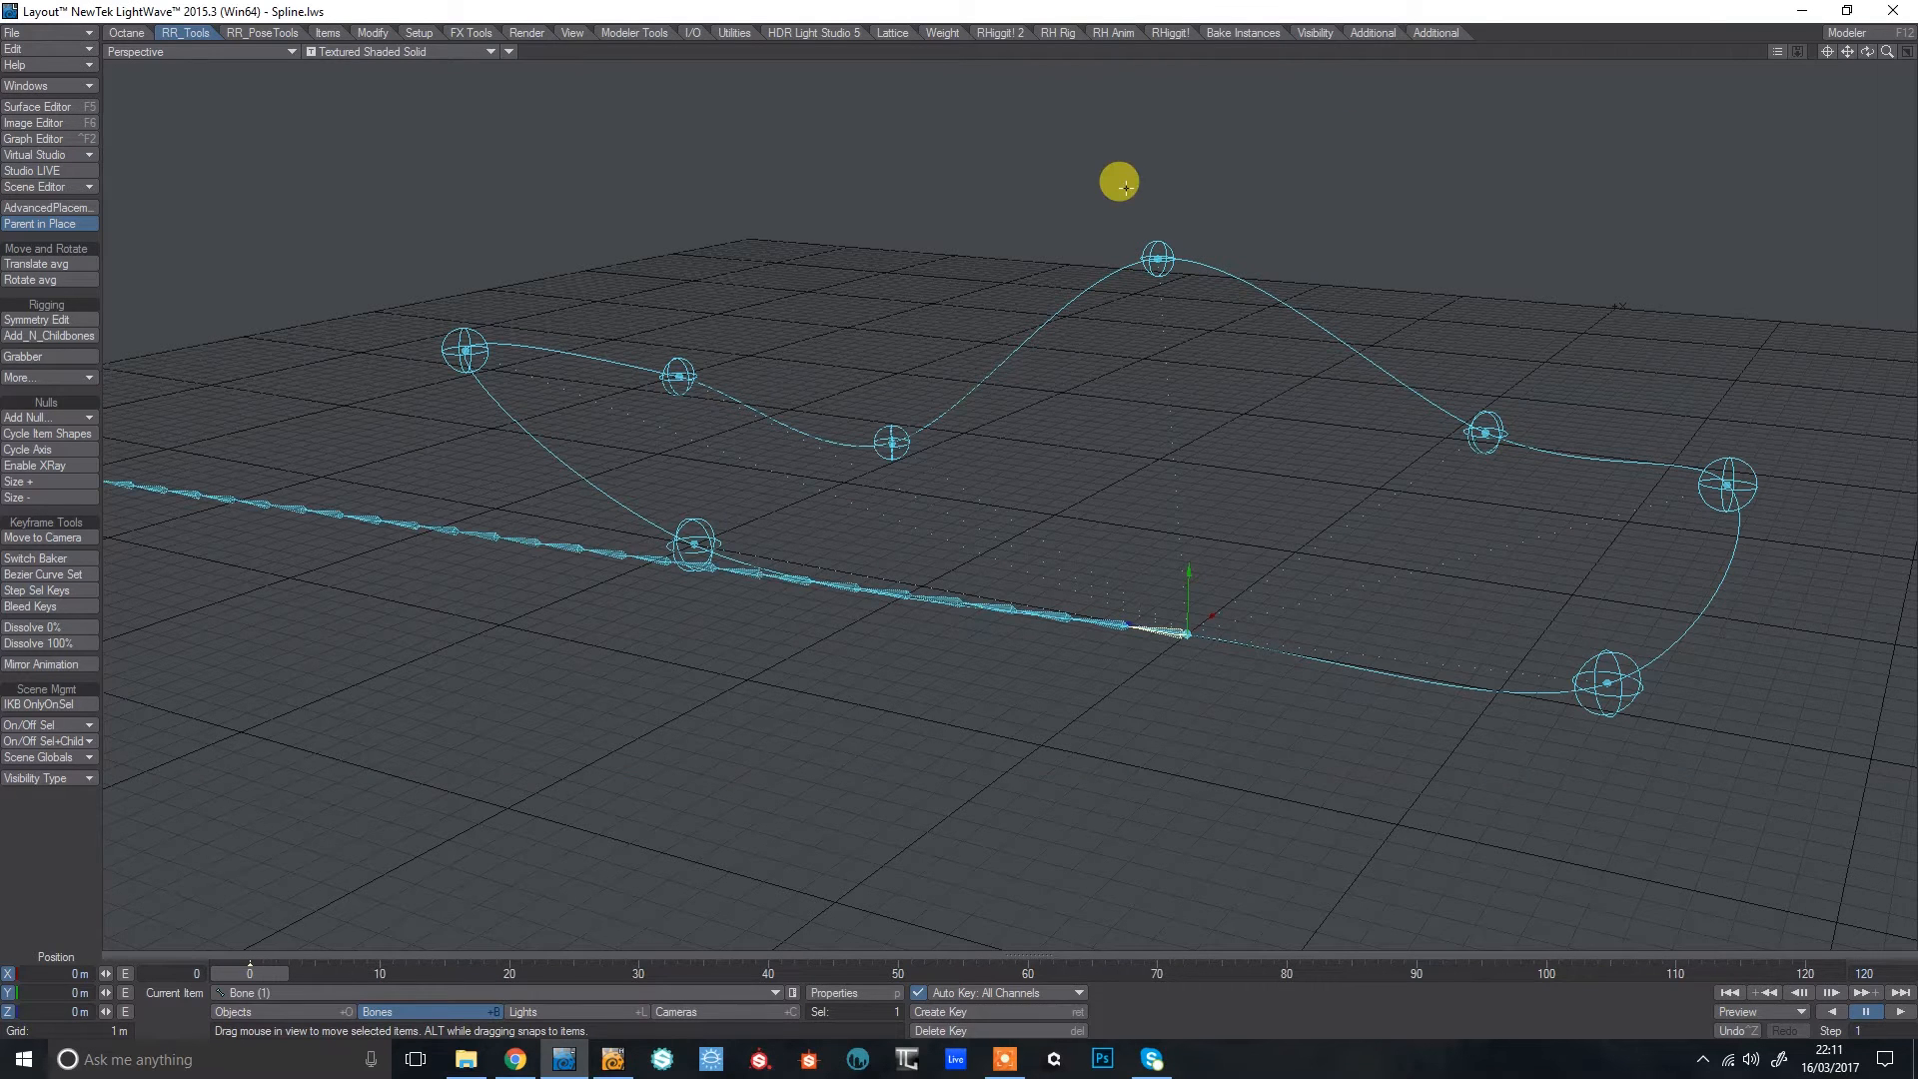
# Select all the bones in the chain and set their Spline Control to 0_Spline in the motion options.
pyautogui.moveTo(1885, 52)
pyautogui.mouseDown()
pyautogui.moveTo(1618, 52)
pyautogui.moveTo(1858, 60)
pyautogui.mouseUp()
pyautogui.moveTo(182, 382)
pyautogui.mouseDown()
pyautogui.moveTo(1229, 595)
pyautogui.moveTo(184, 374)
pyautogui.mouseUp()
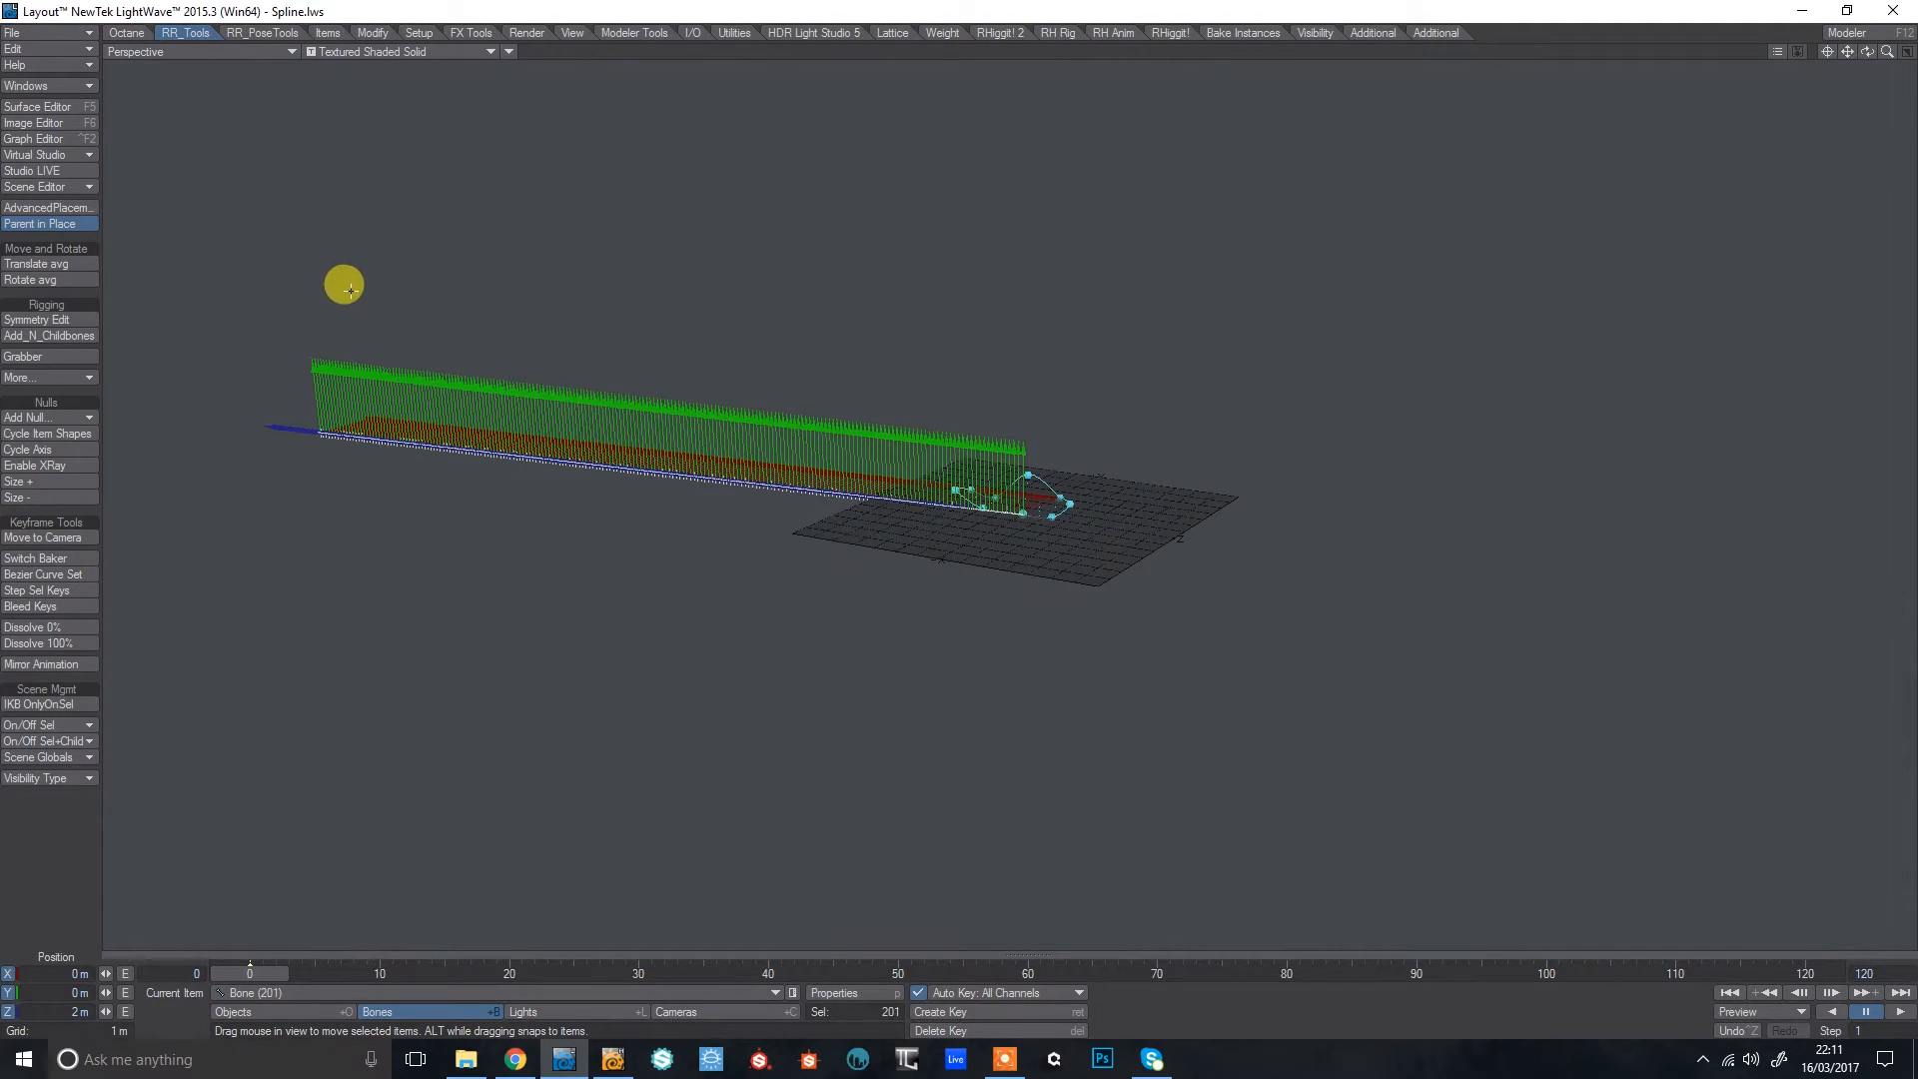
pyautogui.press('m')
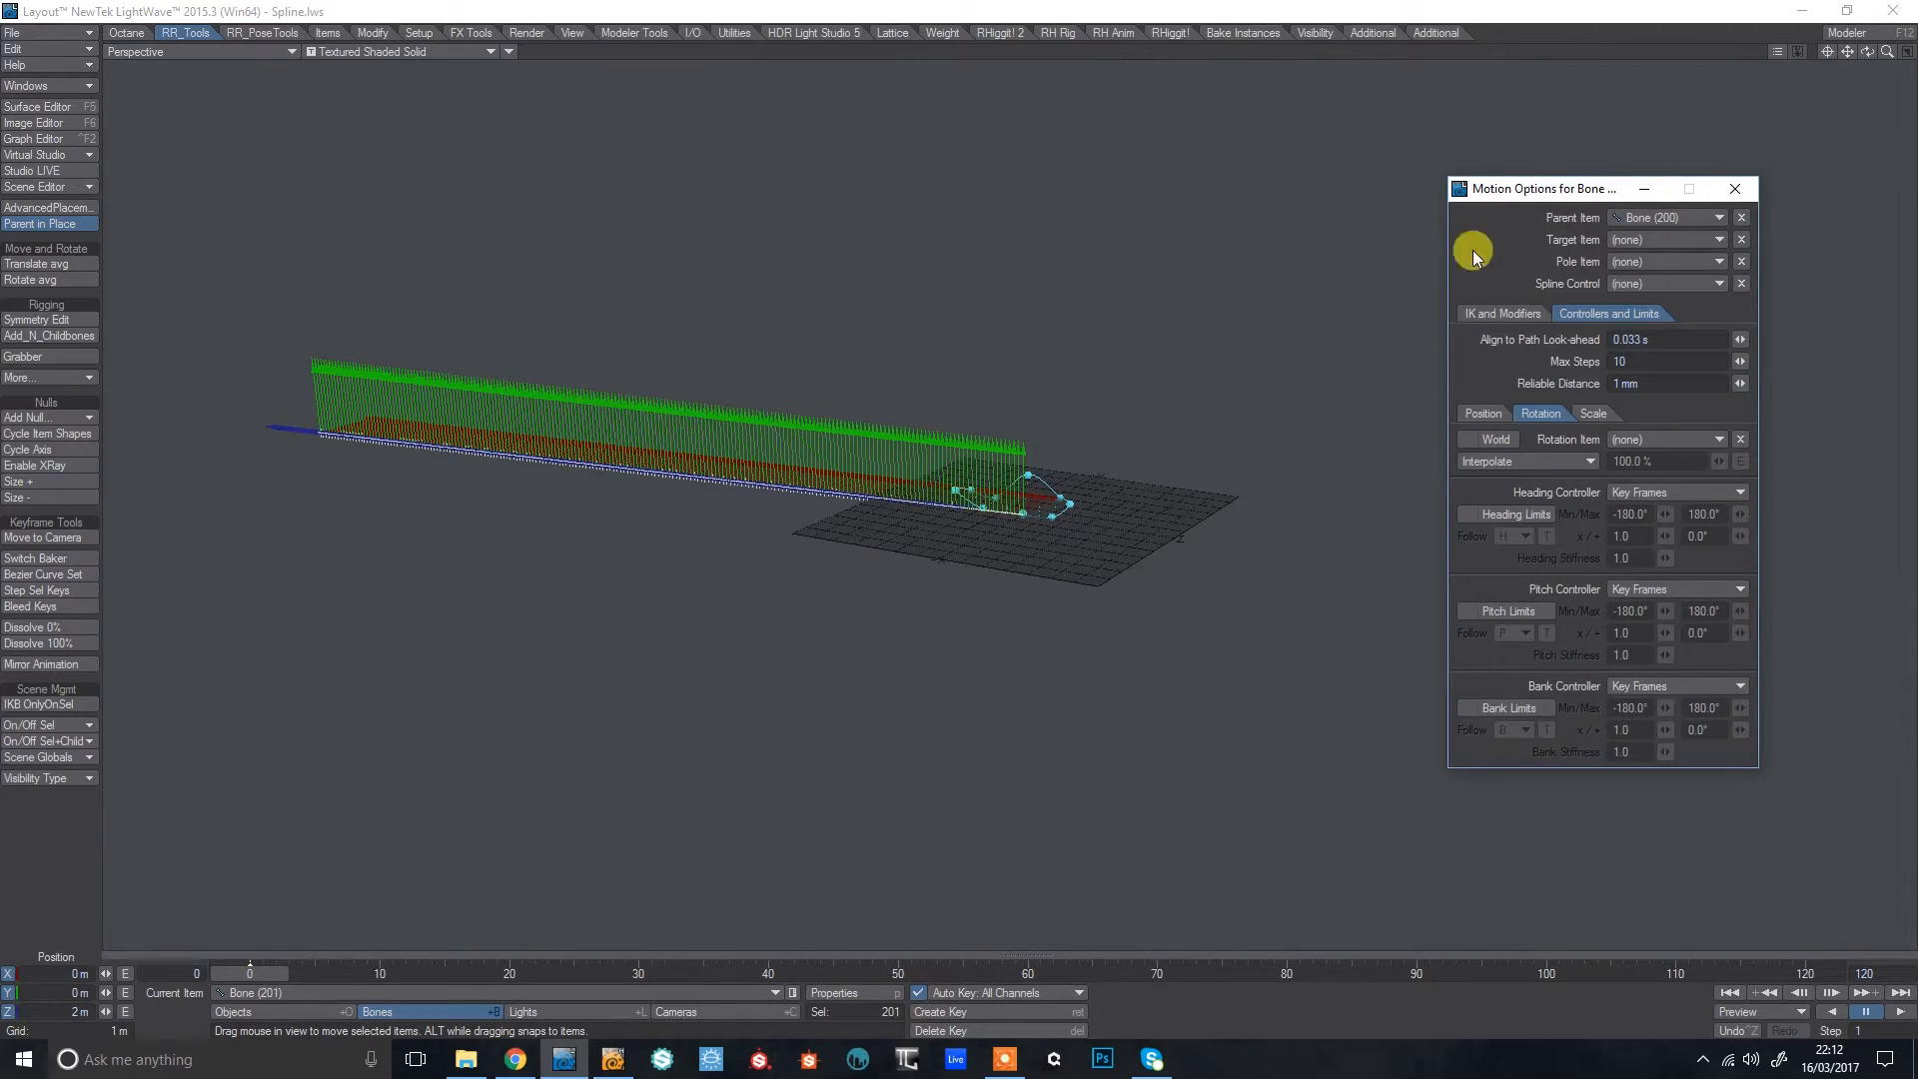
pyautogui.click(1622, 284)
pyautogui.click(1618, 293)
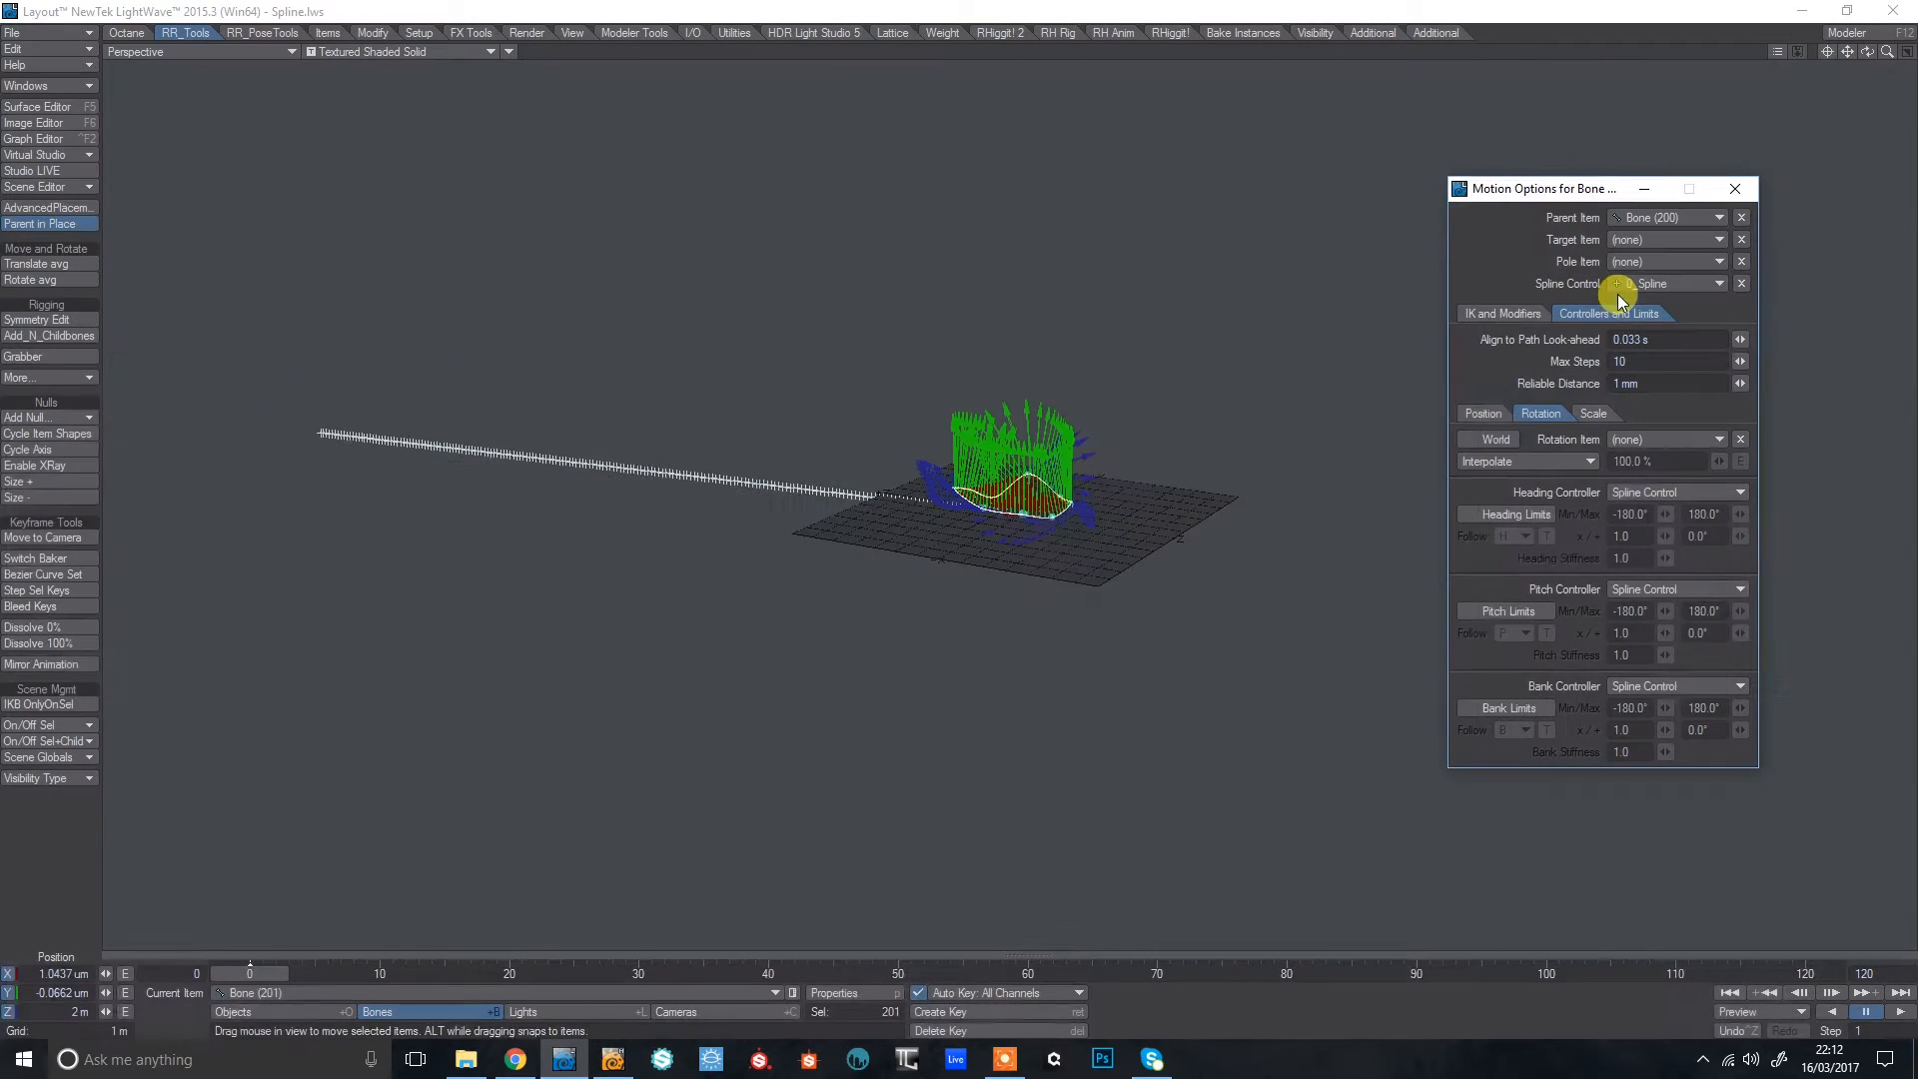
# Enable Bone Active for all the selected bones in the bone properties.
pyautogui.moveTo(1887, 51)
pyautogui.mouseDown()
pyautogui.moveTo(1914, 55)
pyautogui.moveTo(1868, 58)
pyautogui.mouseUp()
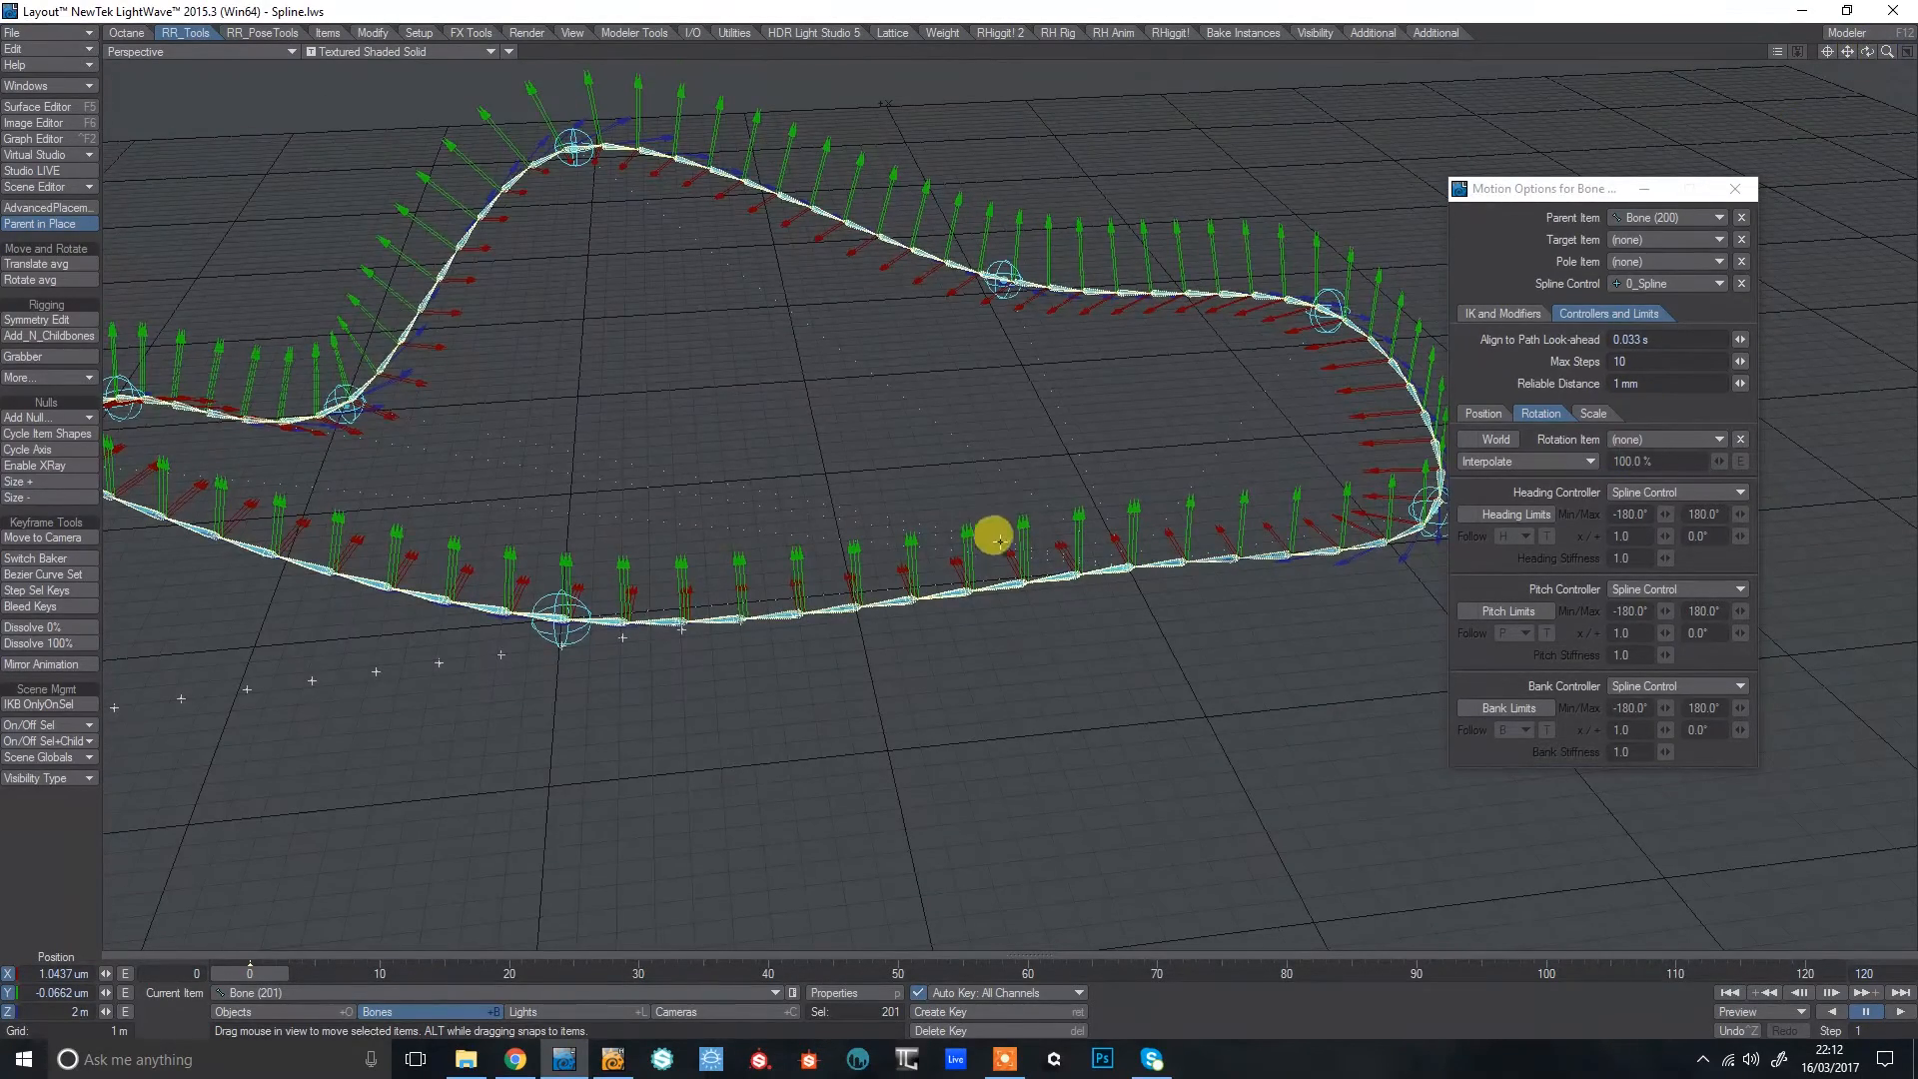
pyautogui.press('p')
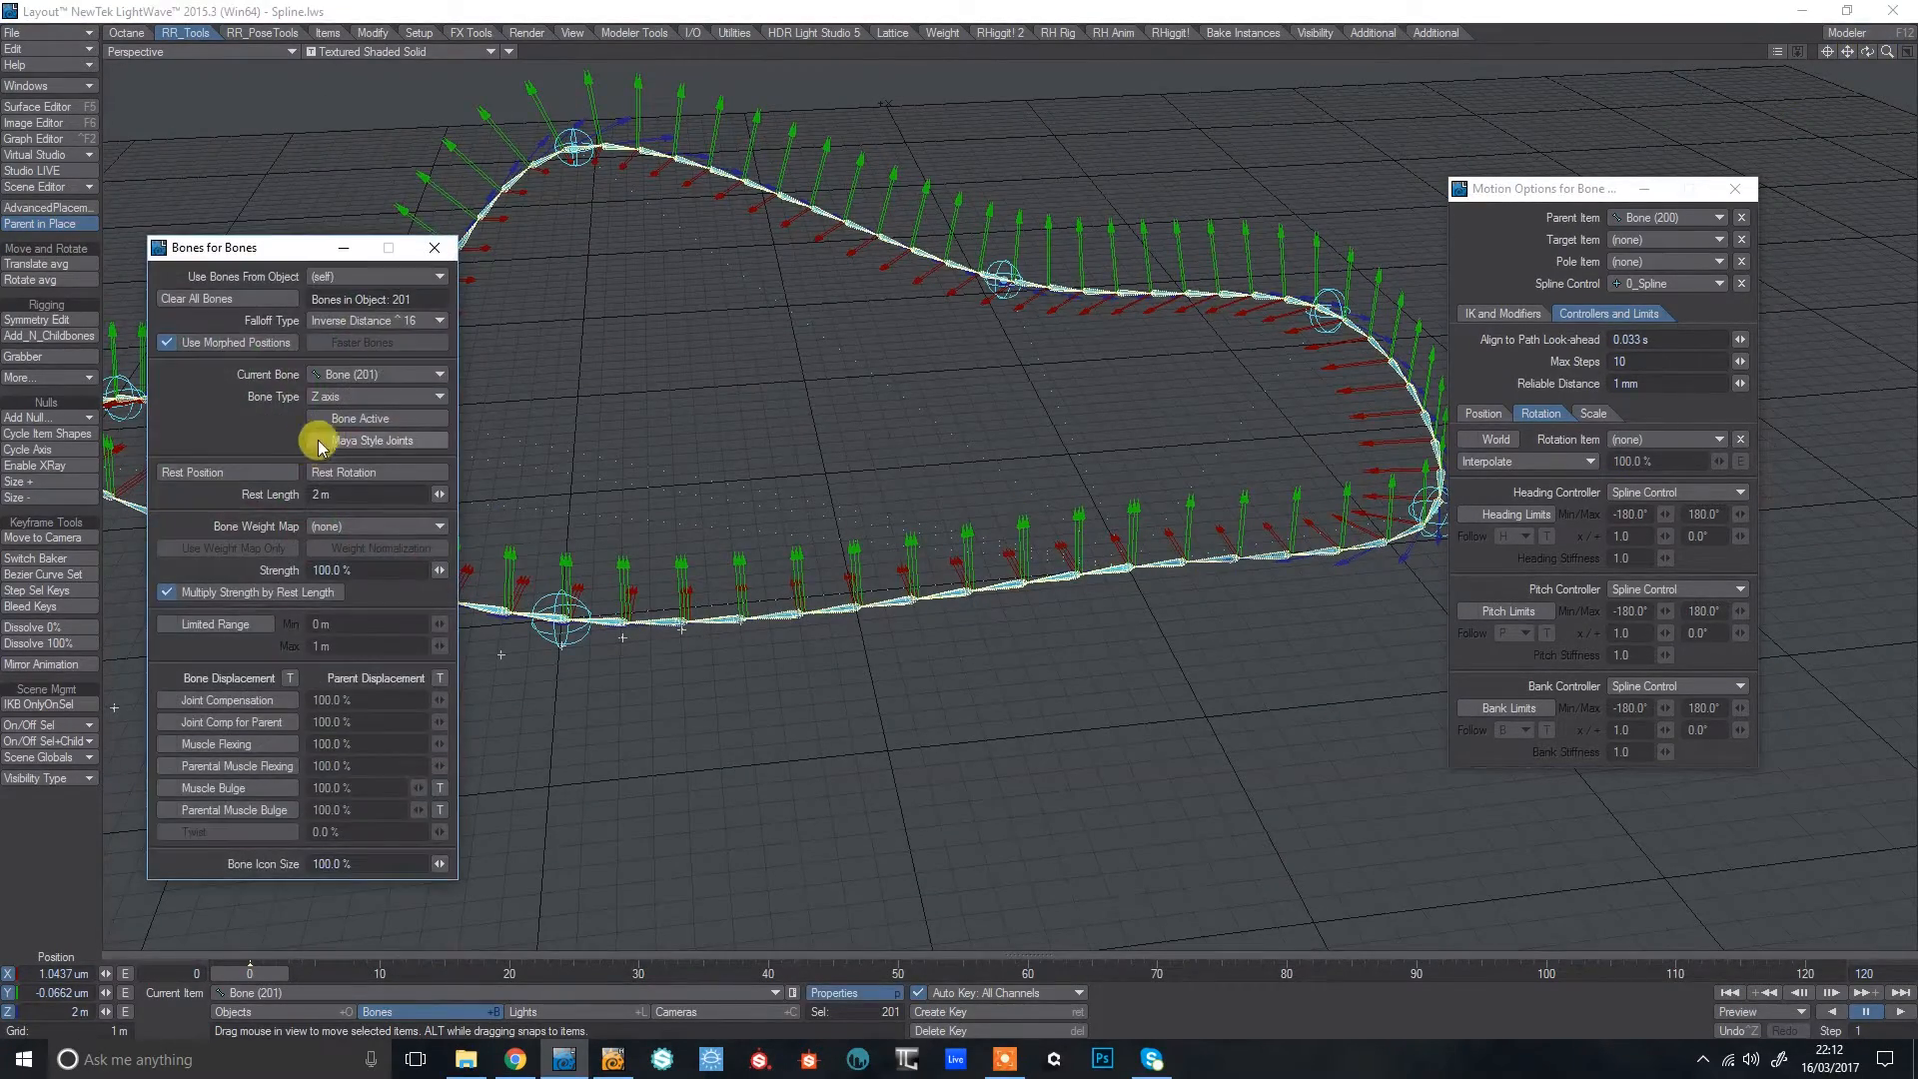
pyautogui.click(359, 420)
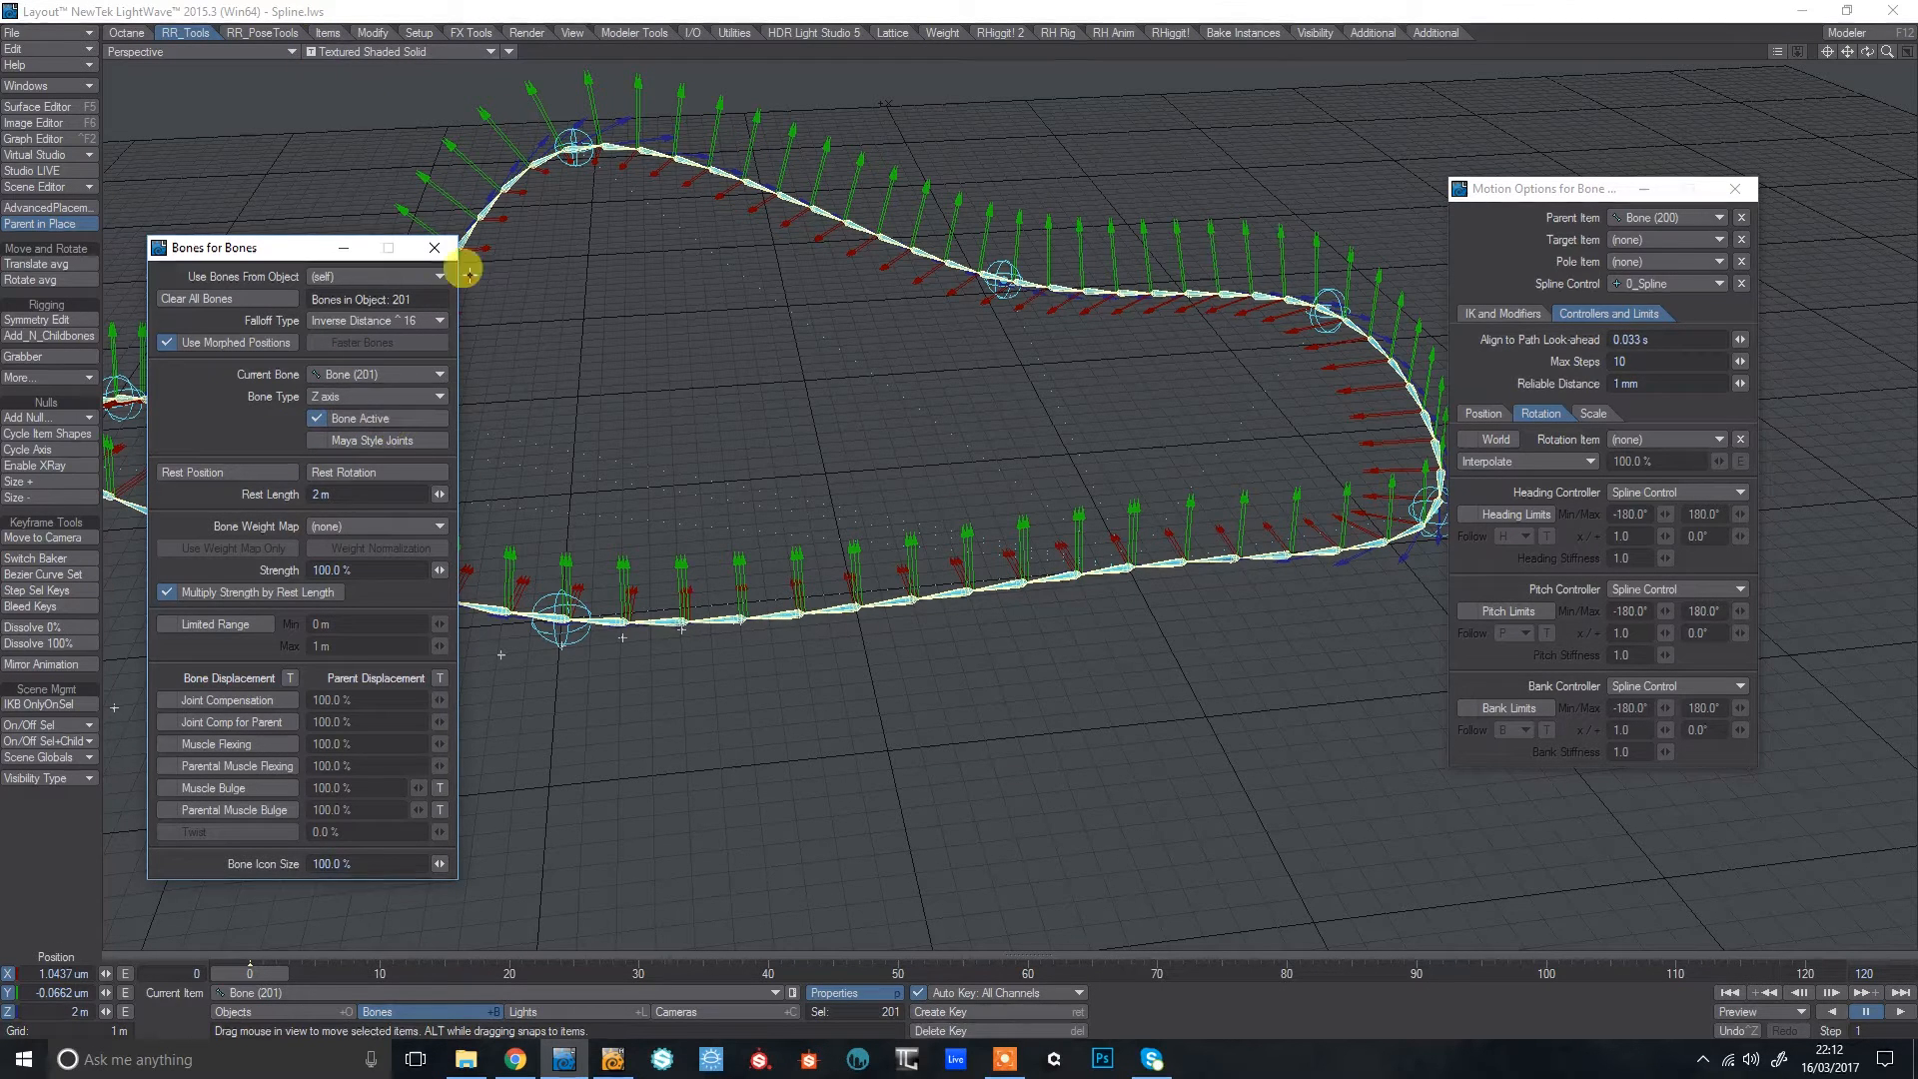
pyautogui.click(435, 246)
pyautogui.moveTo(1867, 51)
pyautogui.mouseDown()
pyautogui.moveTo(1893, 36)
pyautogui.moveTo(1856, 54)
pyautogui.moveTo(1906, 58)
pyautogui.moveTo(1874, 54)
pyautogui.mouseUp()
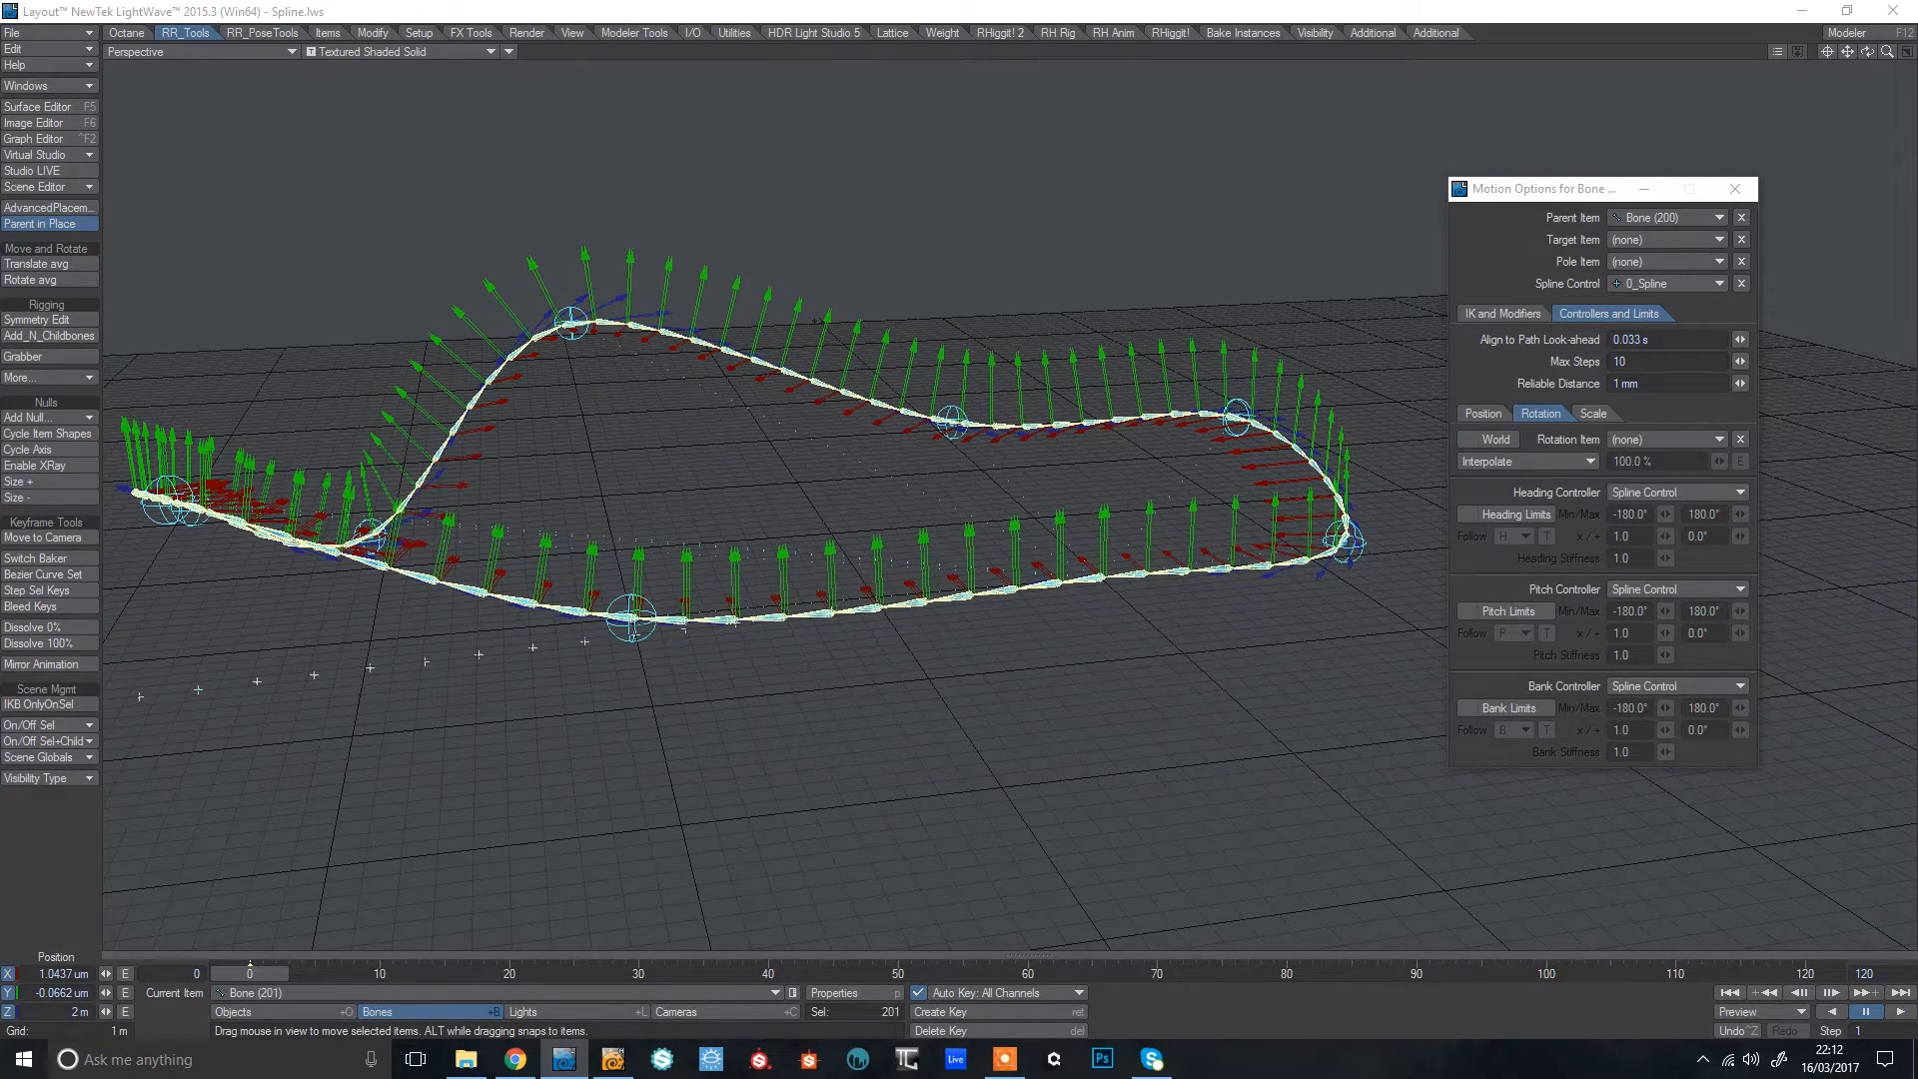
# Clear the last 160 bones from the end of the chain, keeping the bones up to Bone (41).
pyautogui.press('Up')
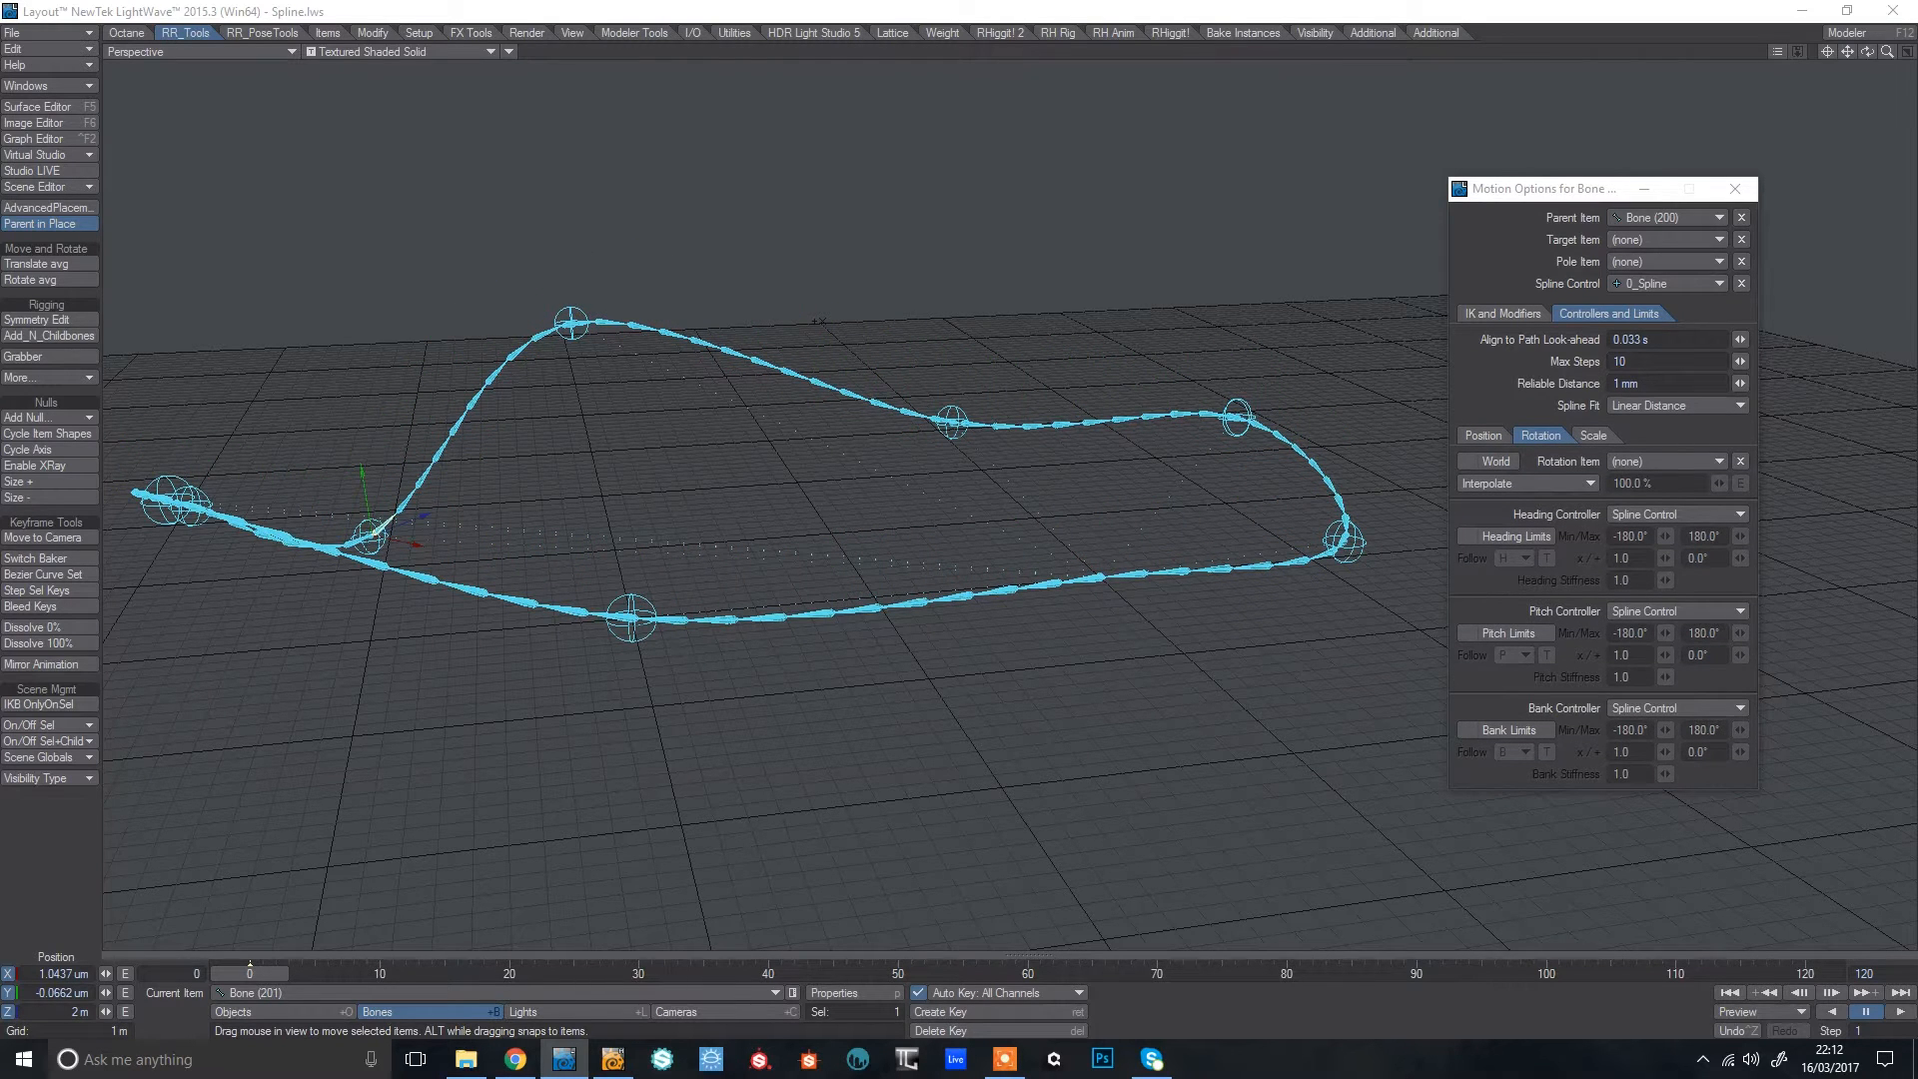
pyautogui.hotkey('ctrl', 'a')
pyautogui.press('-')
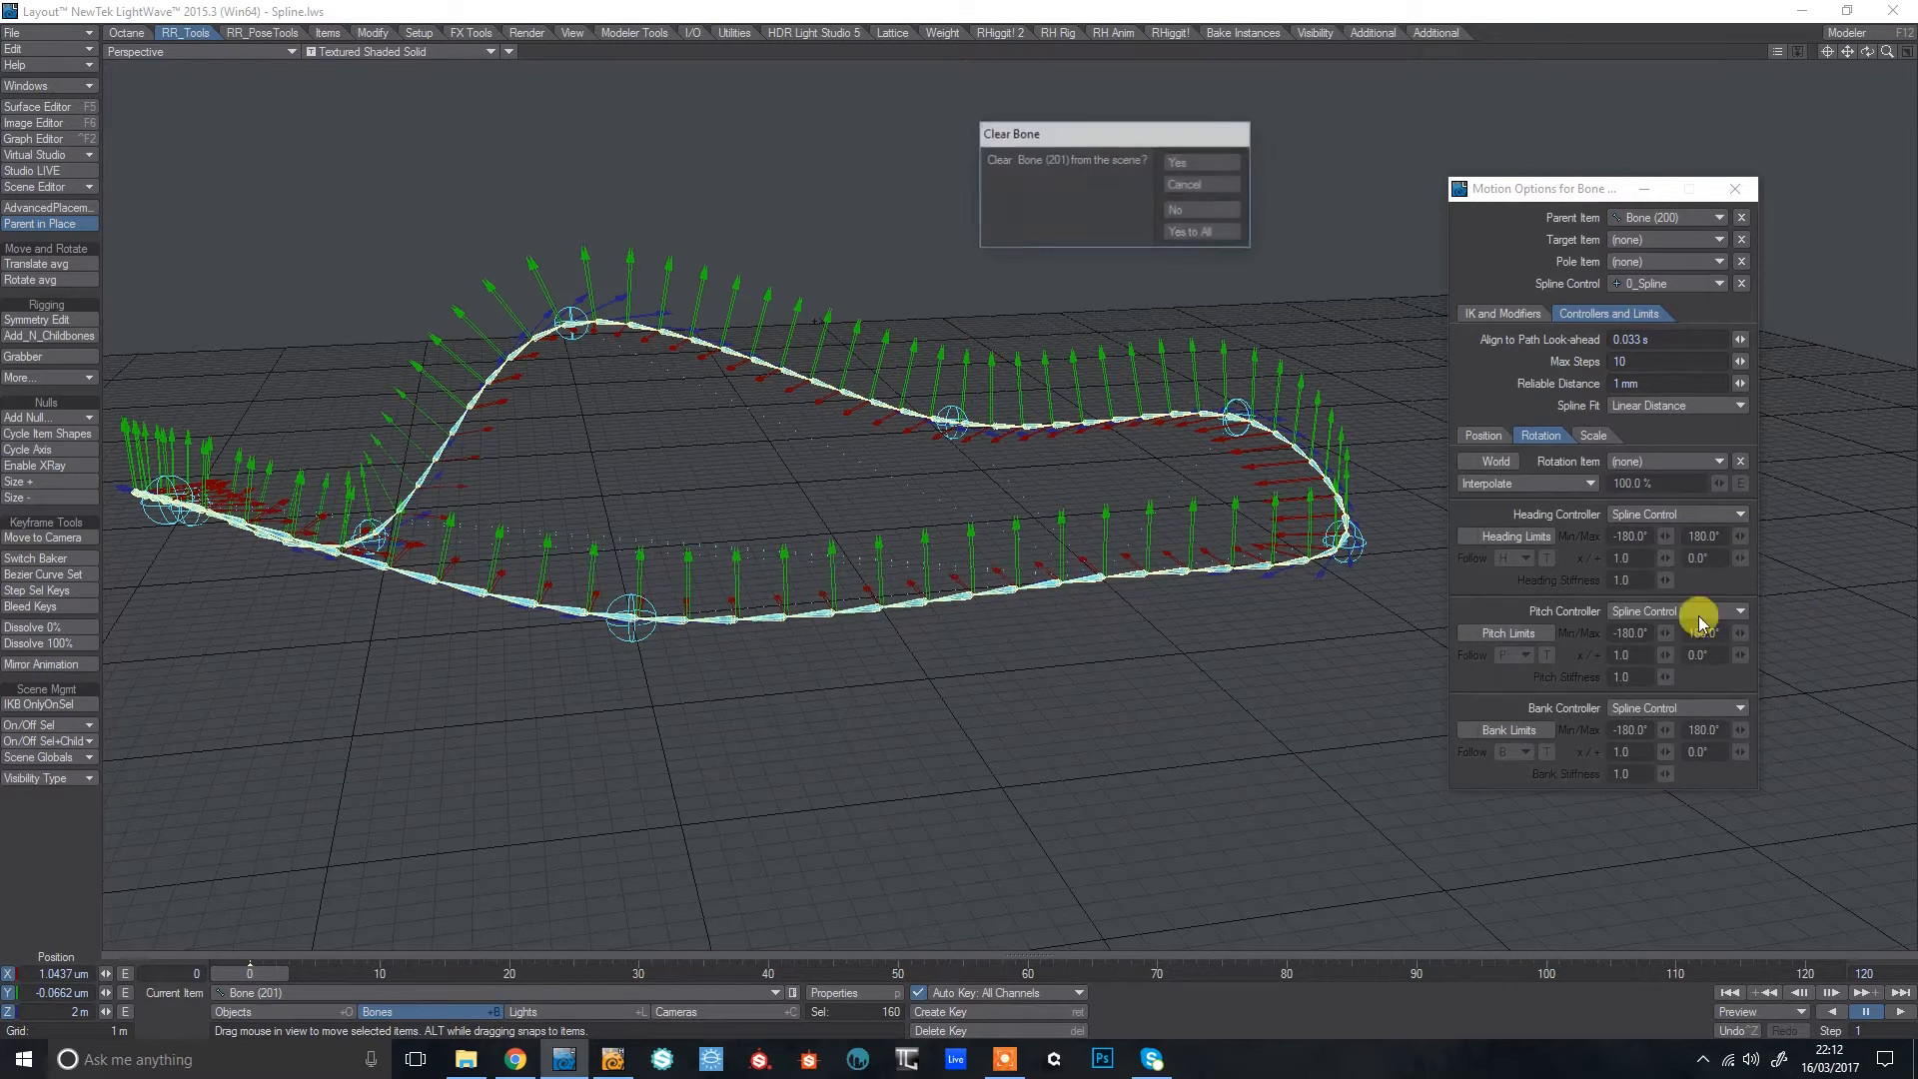
pyautogui.click(1236, 241)
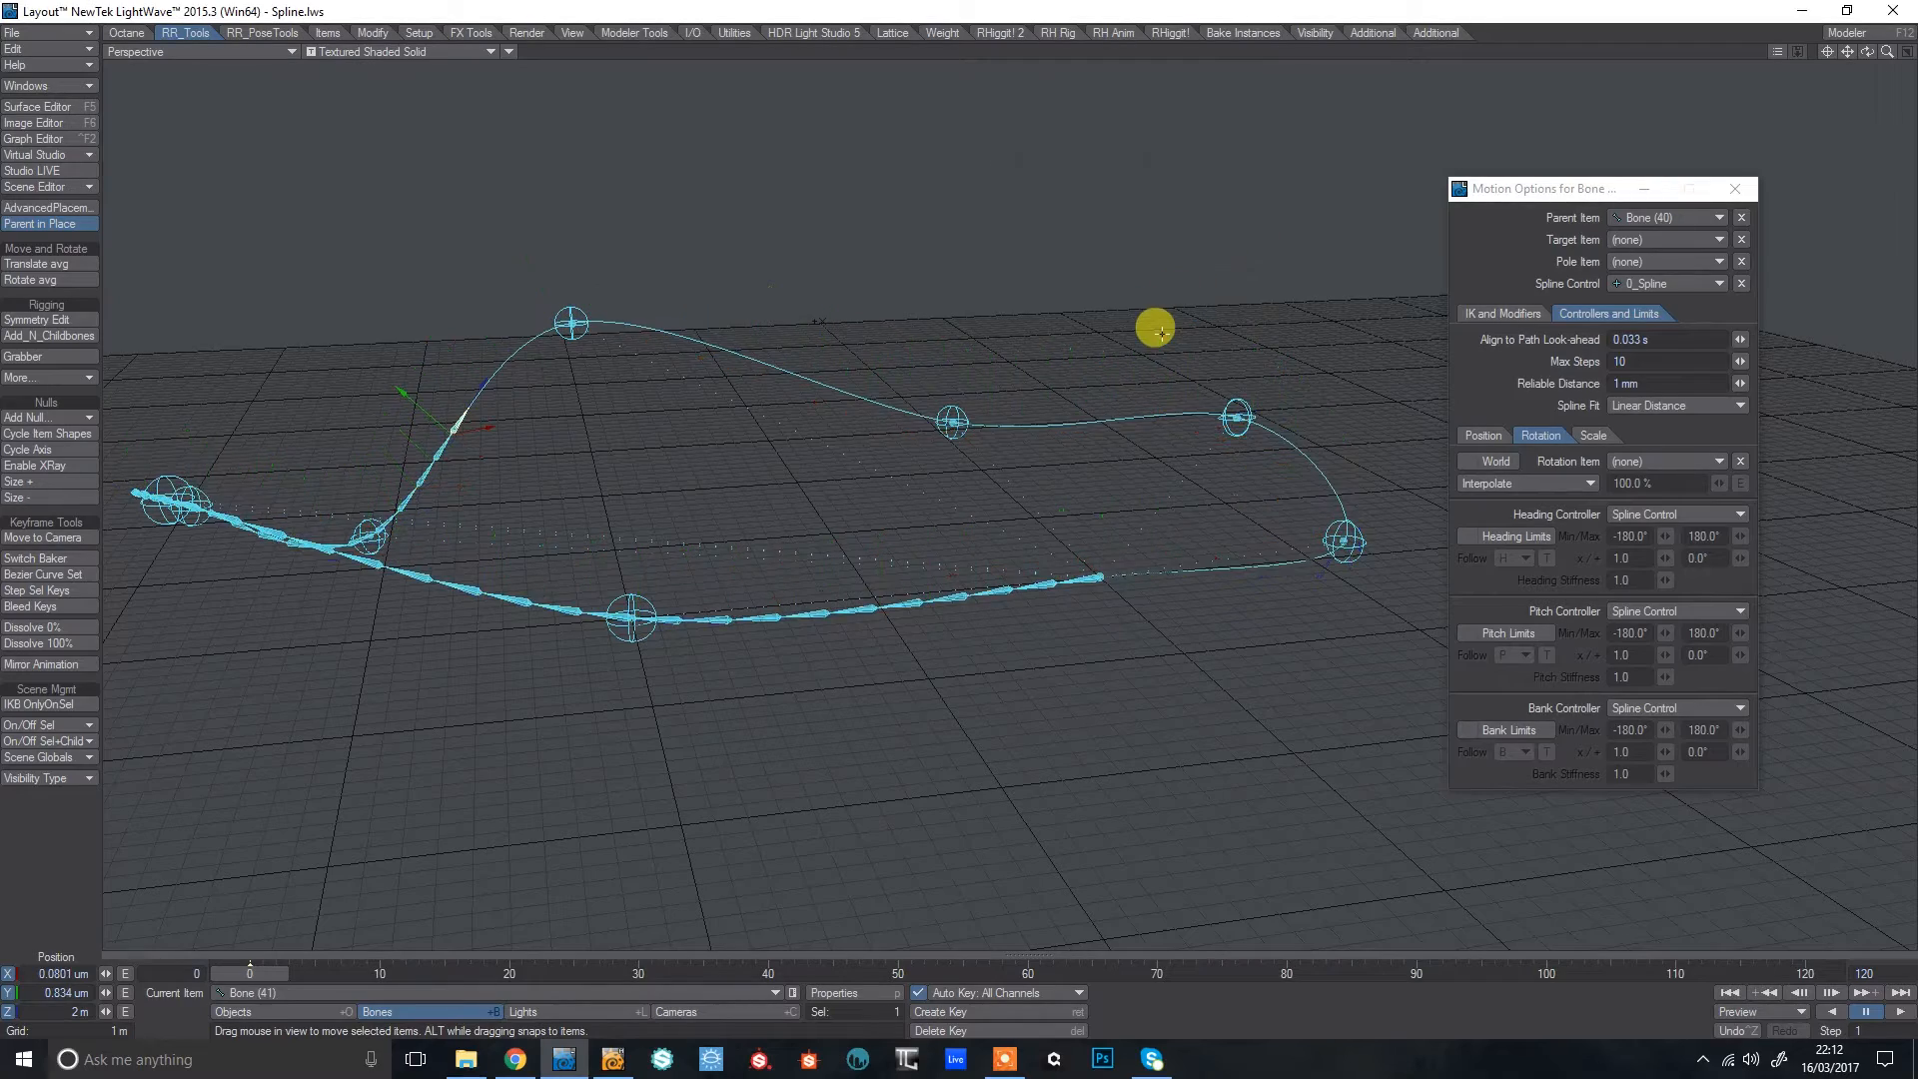
# Add 50 child bones to Bone (41) at the end of the chain with Add_N_Childbones.
pyautogui.moveTo(1874, 58); pyautogui.dragTo(1874, 58)
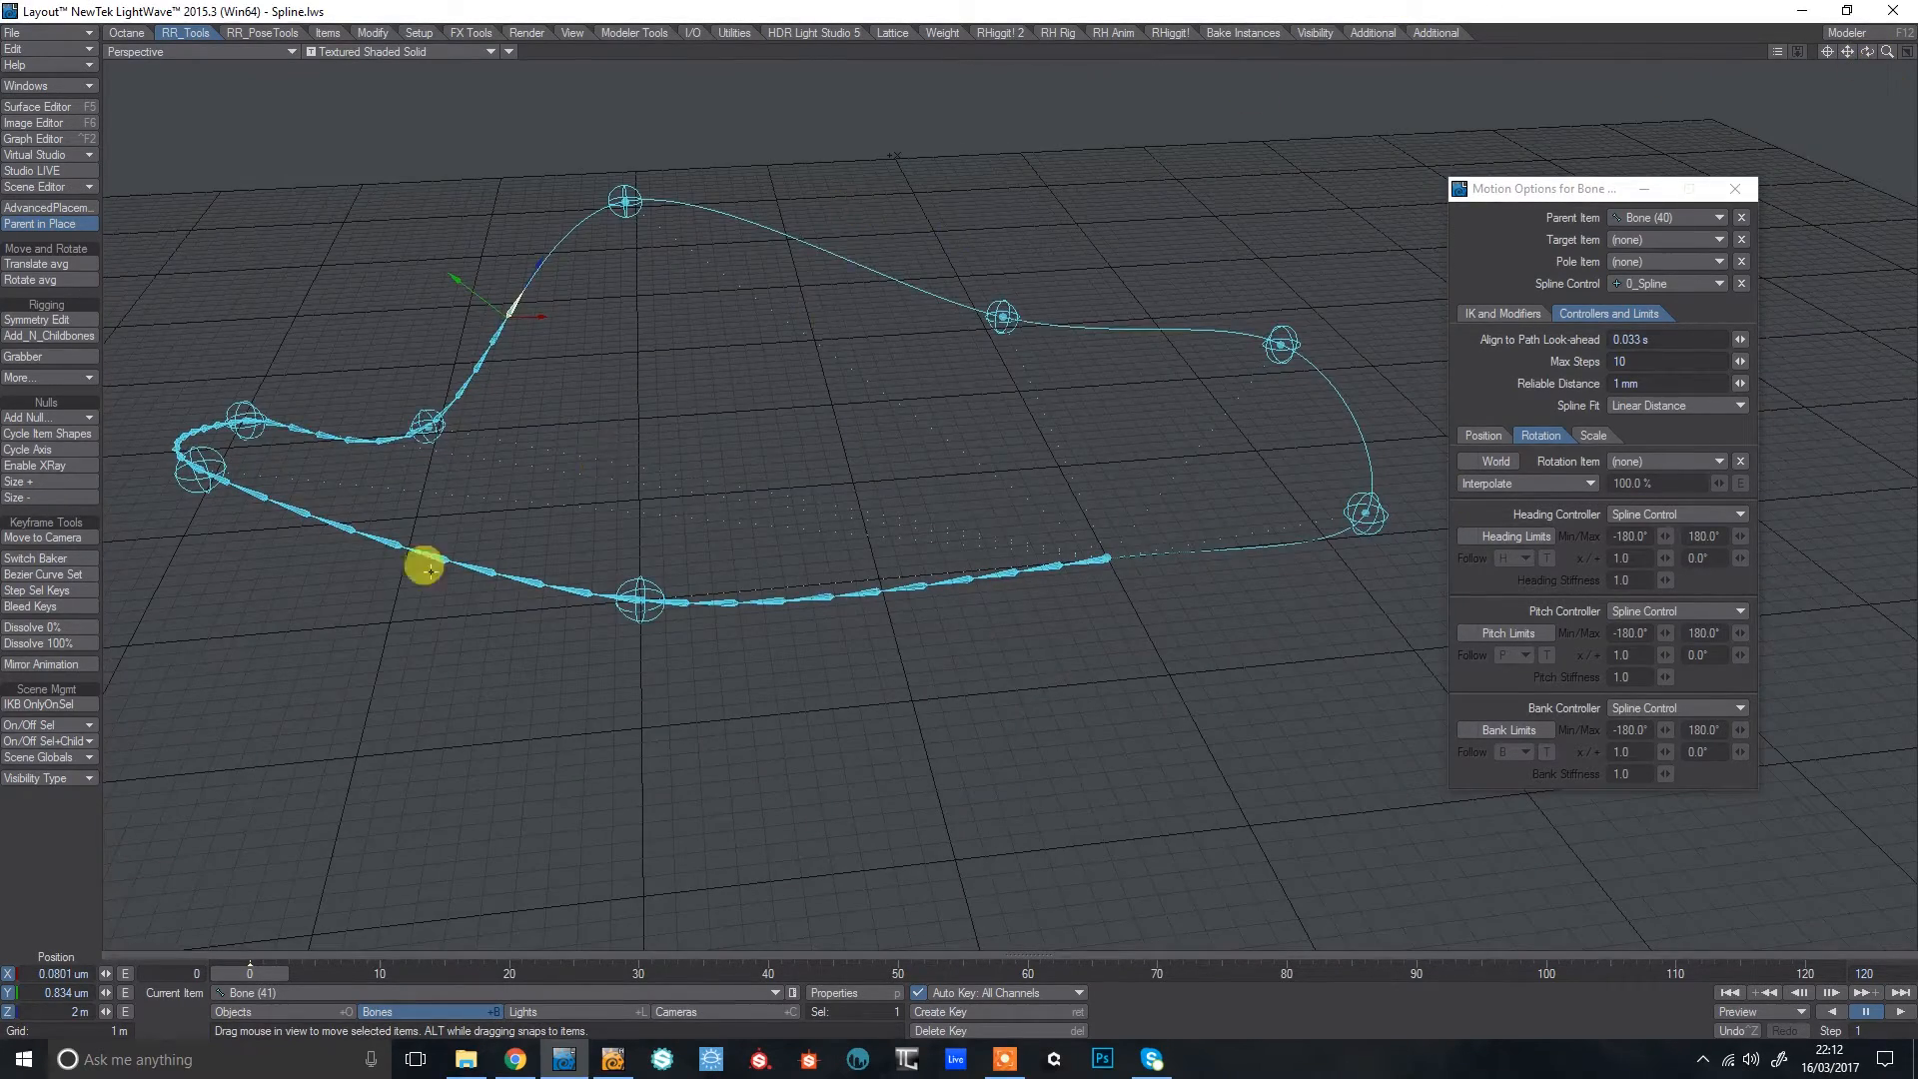
pyautogui.click(35, 336)
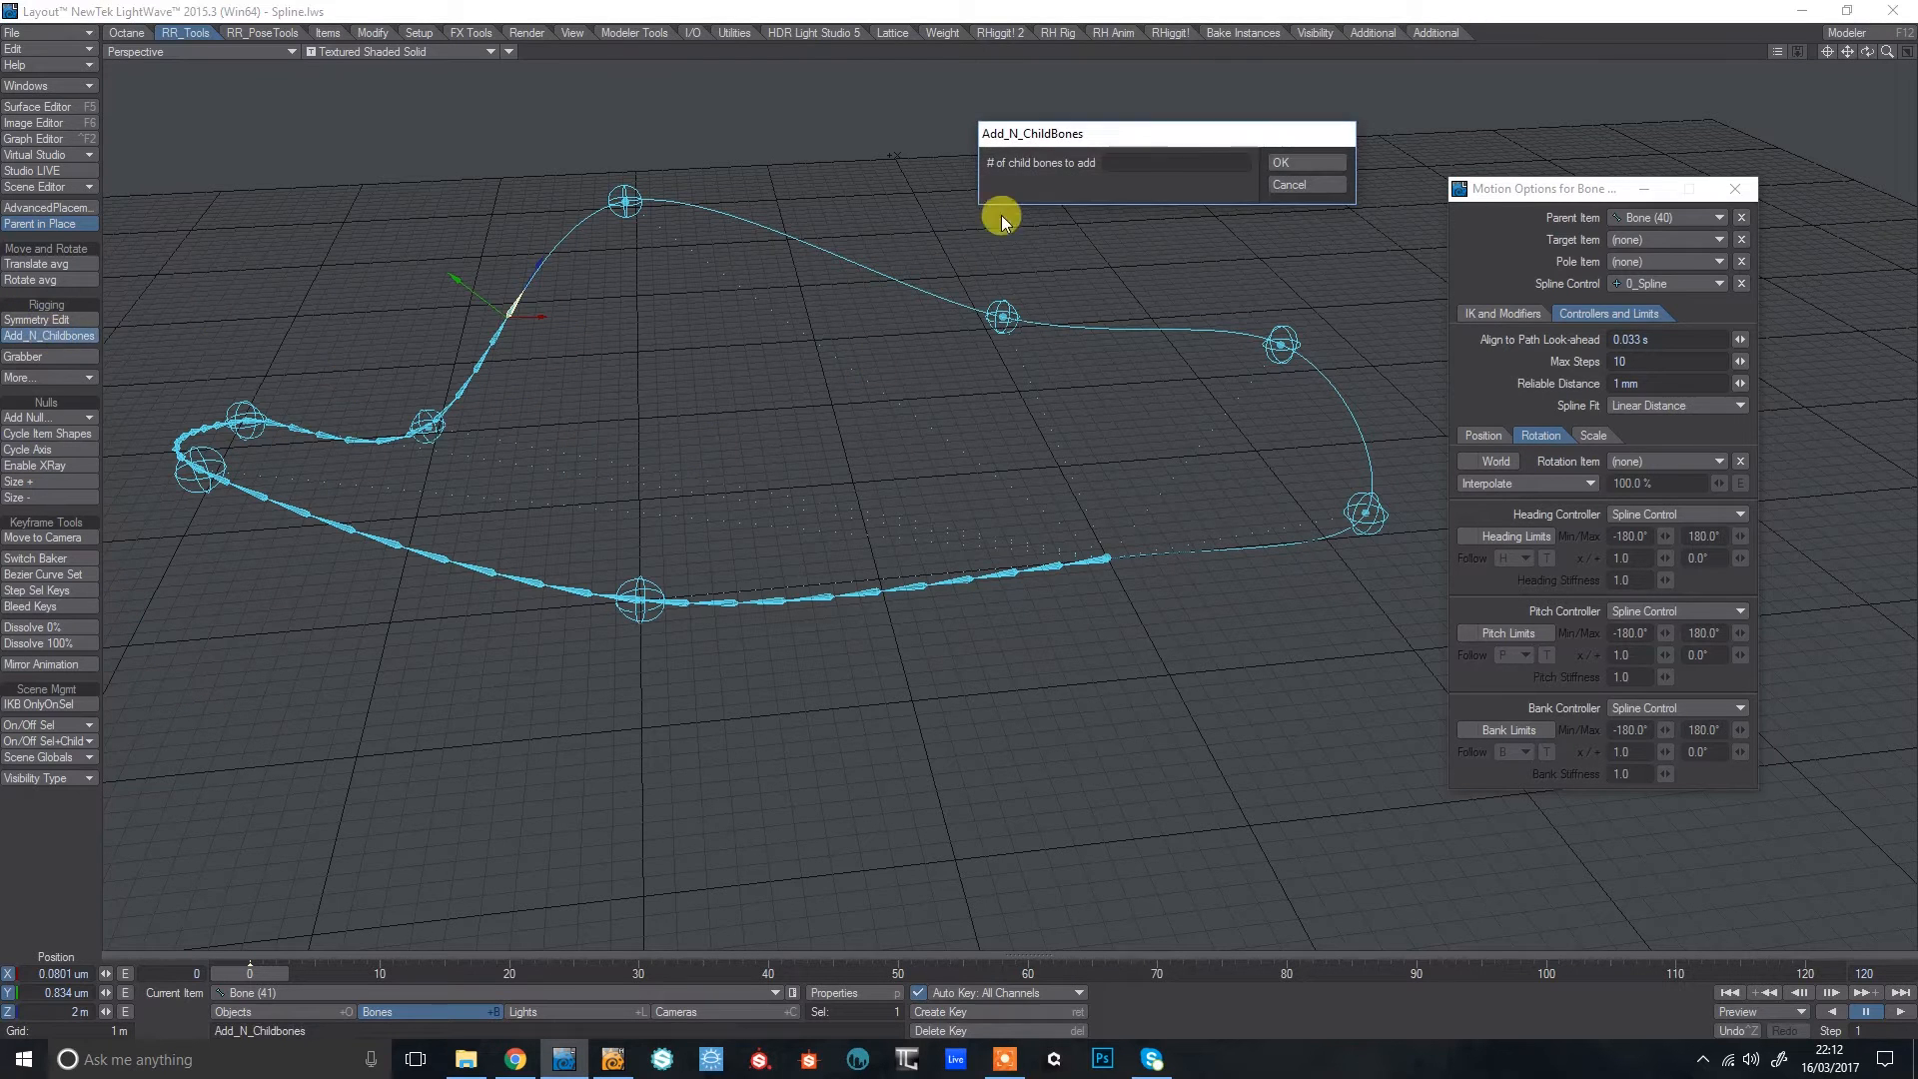
pyautogui.press('Return')
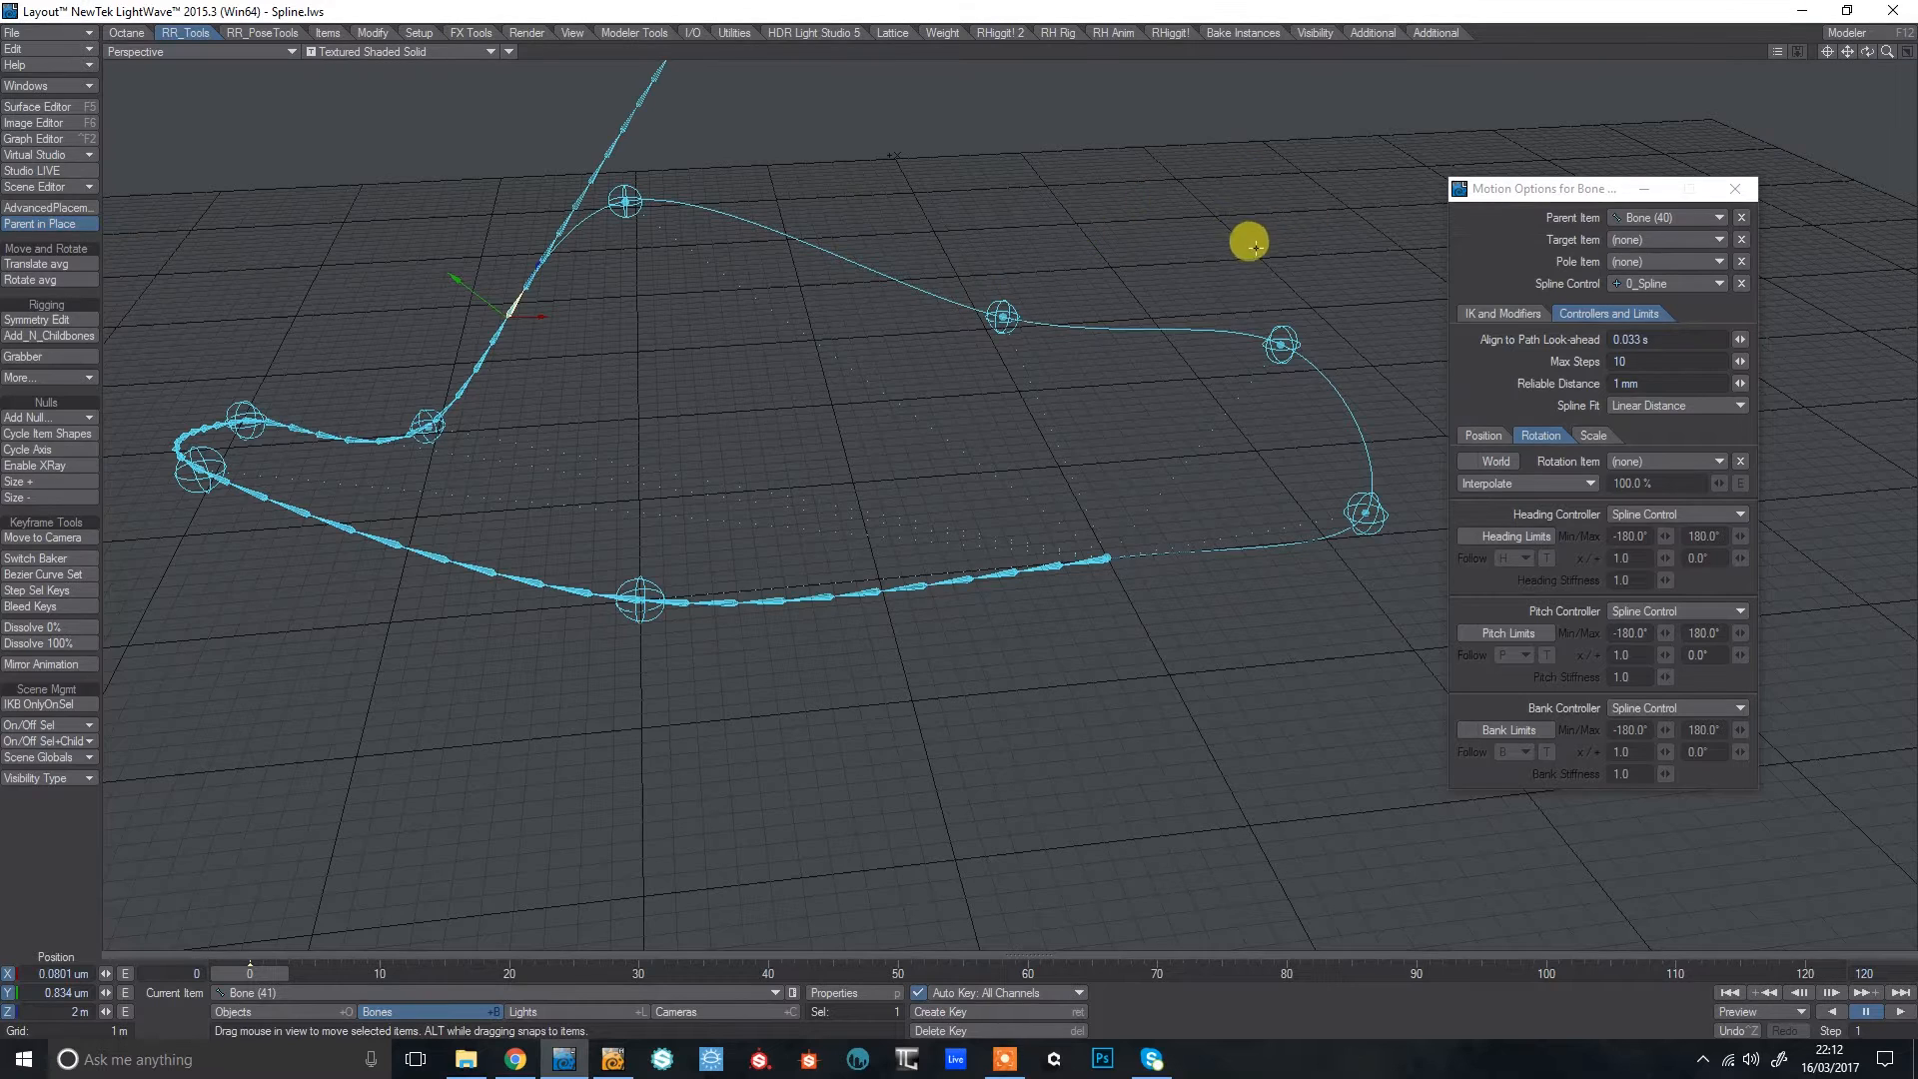
# Select the straight run of newly added bones and set their Spline Control to 0_Spline in the motion options.
pyautogui.press('a')
pyautogui.press('h')
pyautogui.moveTo(704, 86); pyautogui.dragTo(1385, 748, button='right')
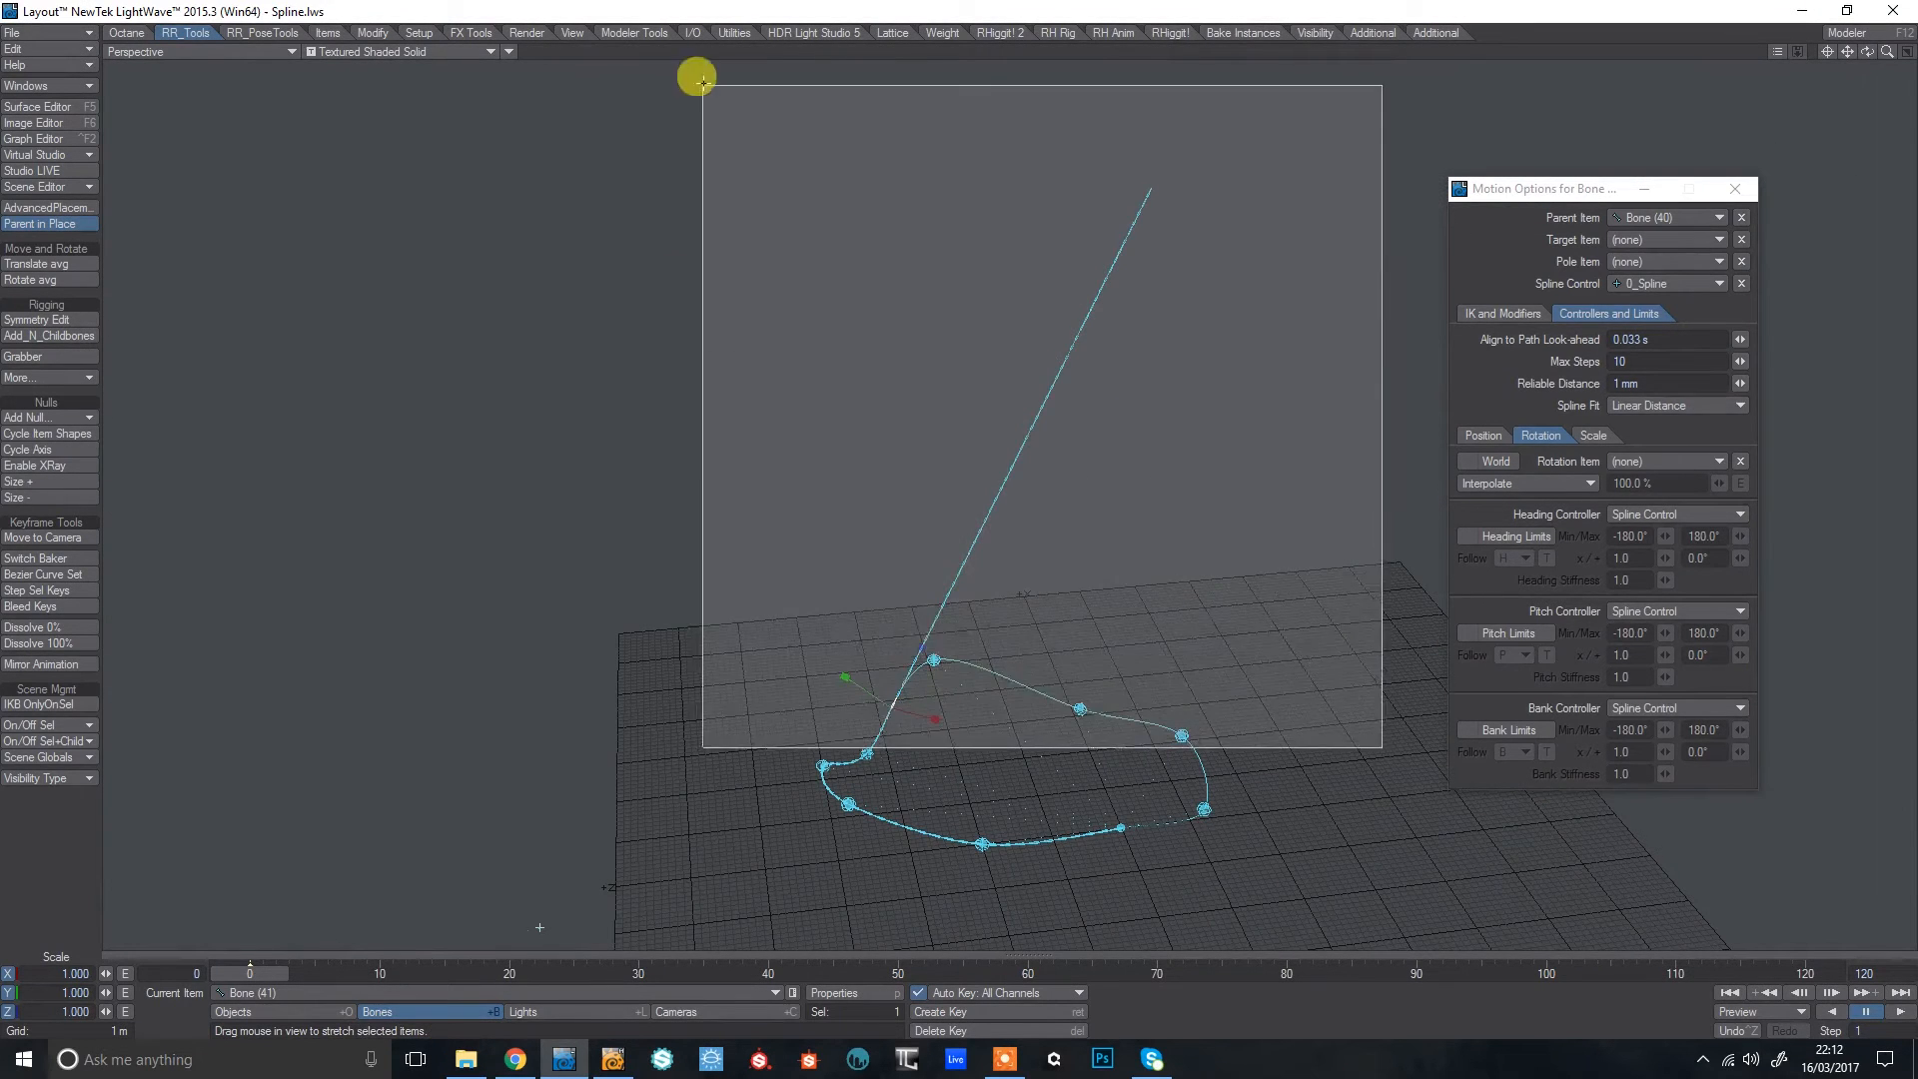
pyautogui.press('m')
pyautogui.press('m')
pyautogui.click(1526, 315)
pyautogui.click(1616, 286)
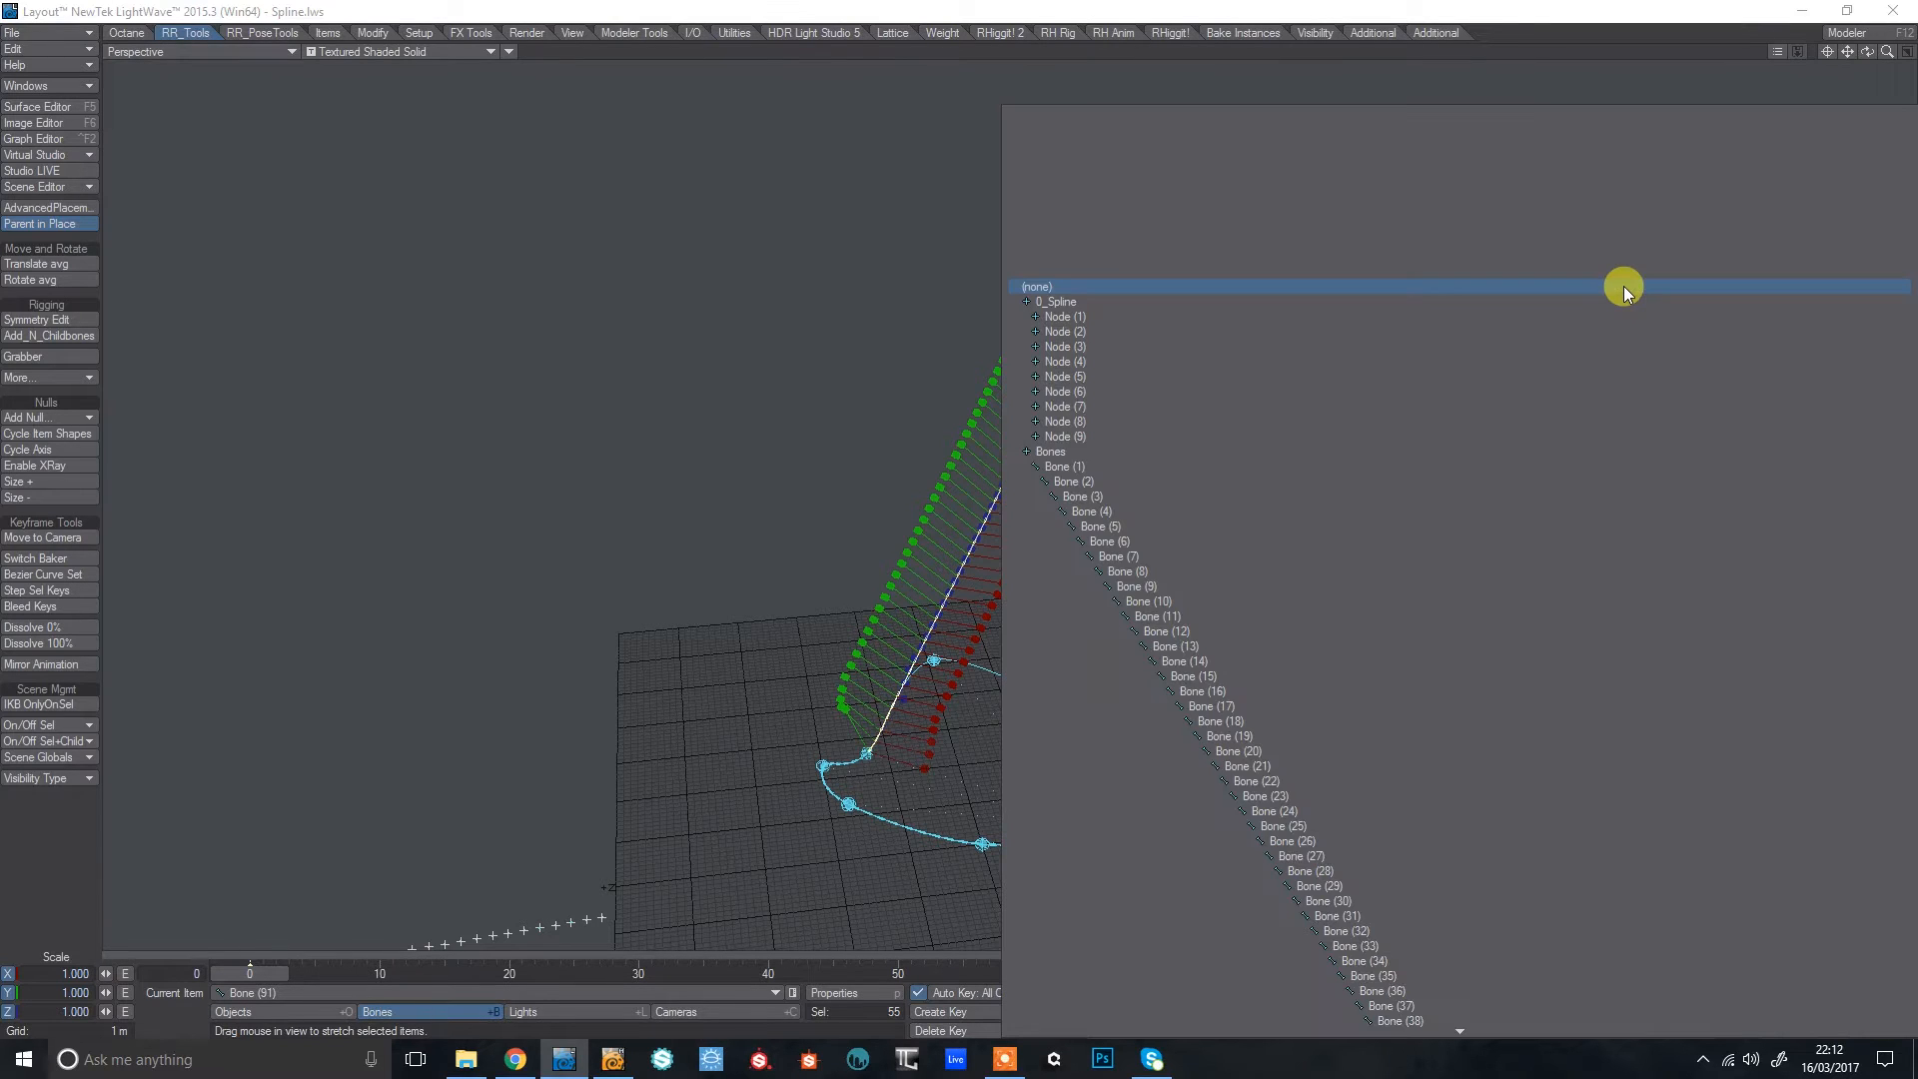
pyautogui.click(1620, 299)
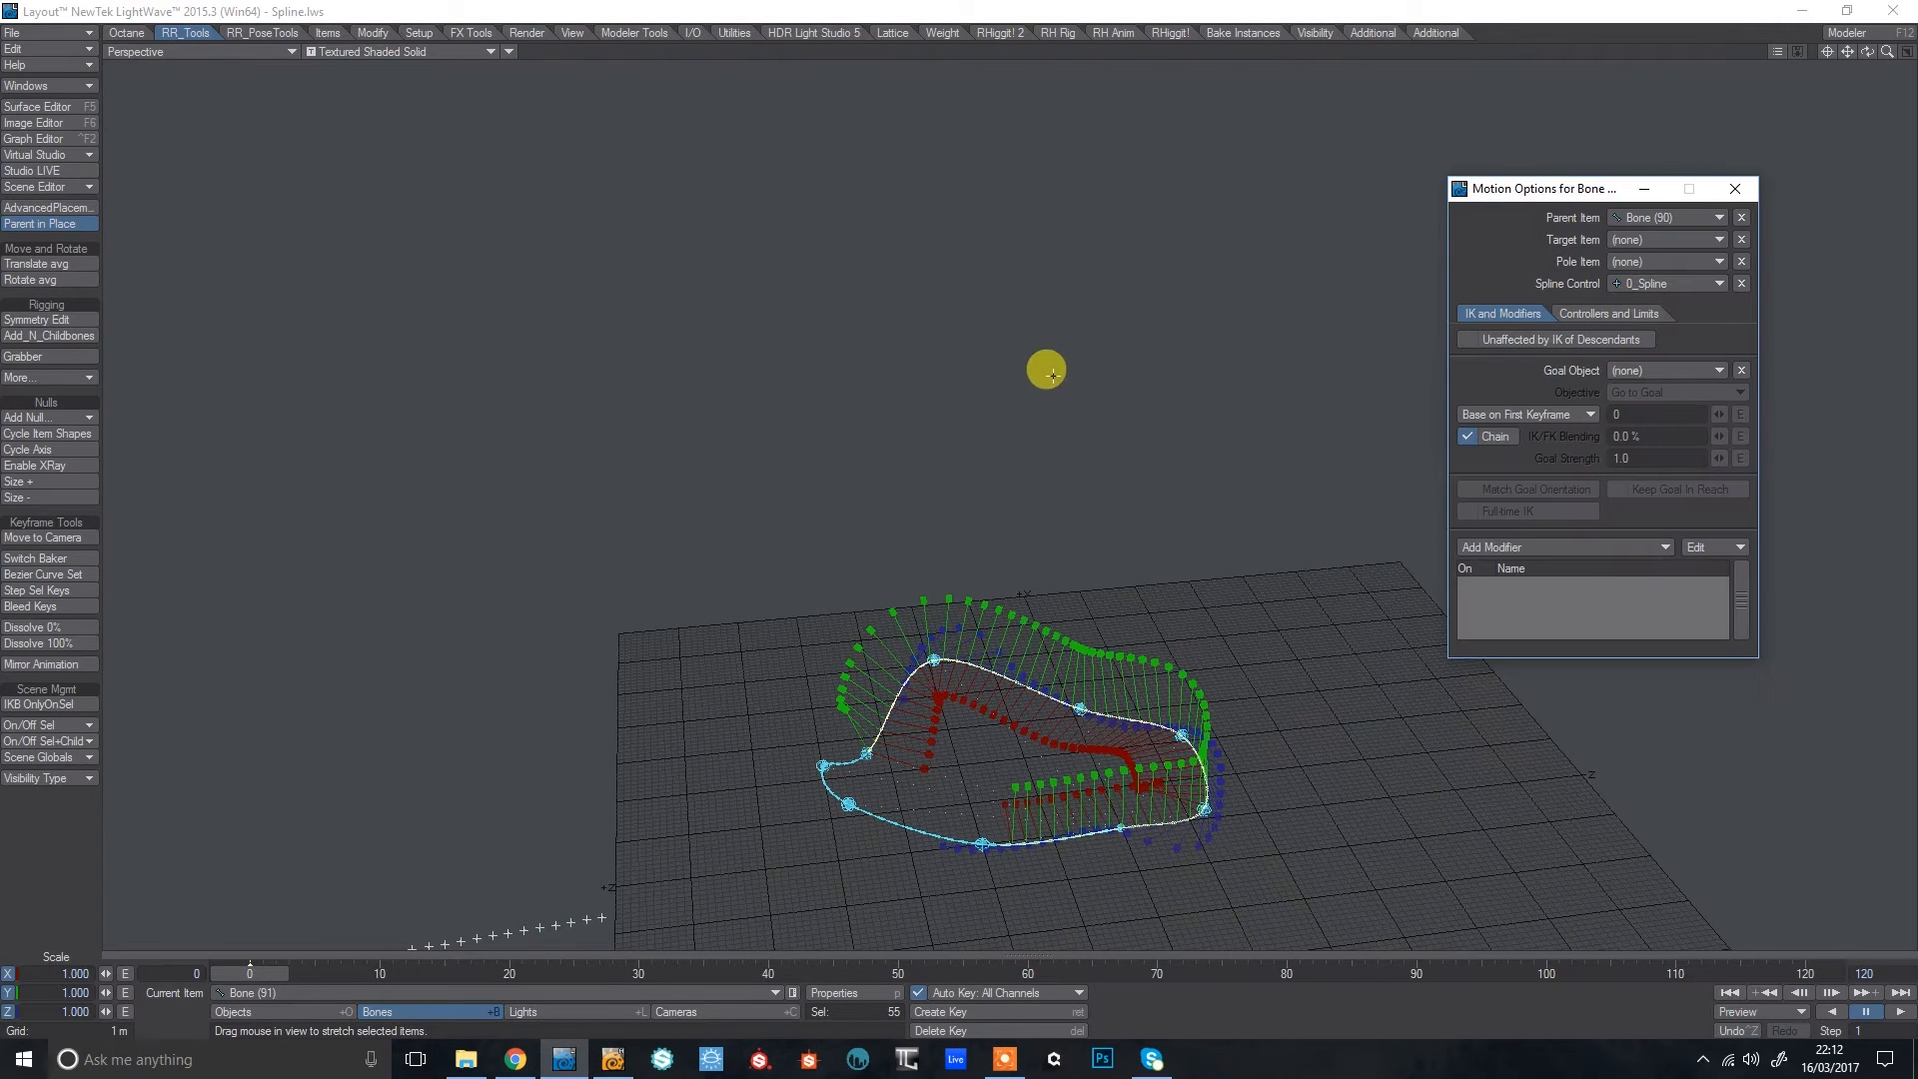
# Enable Bone Active for the selected new bones in the bone properties.
pyautogui.press('p')
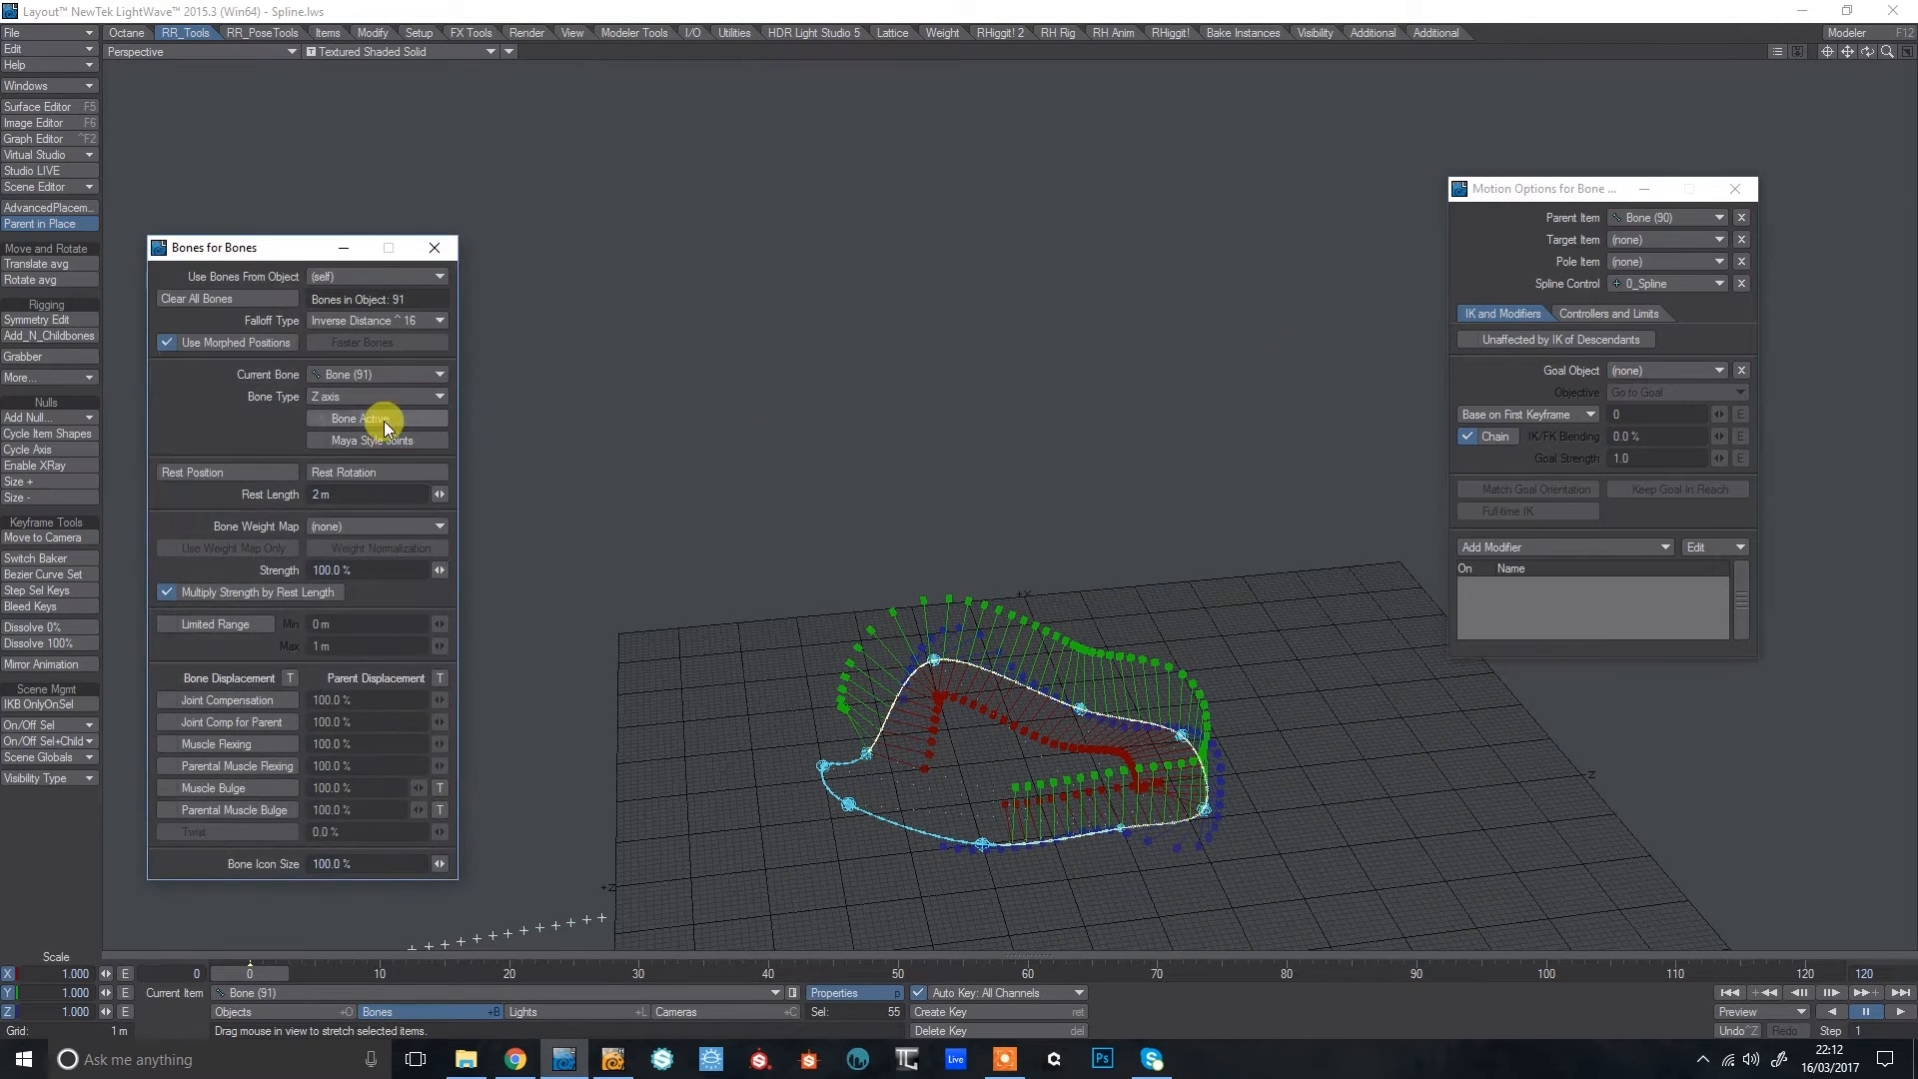
pyautogui.click(1827, 54)
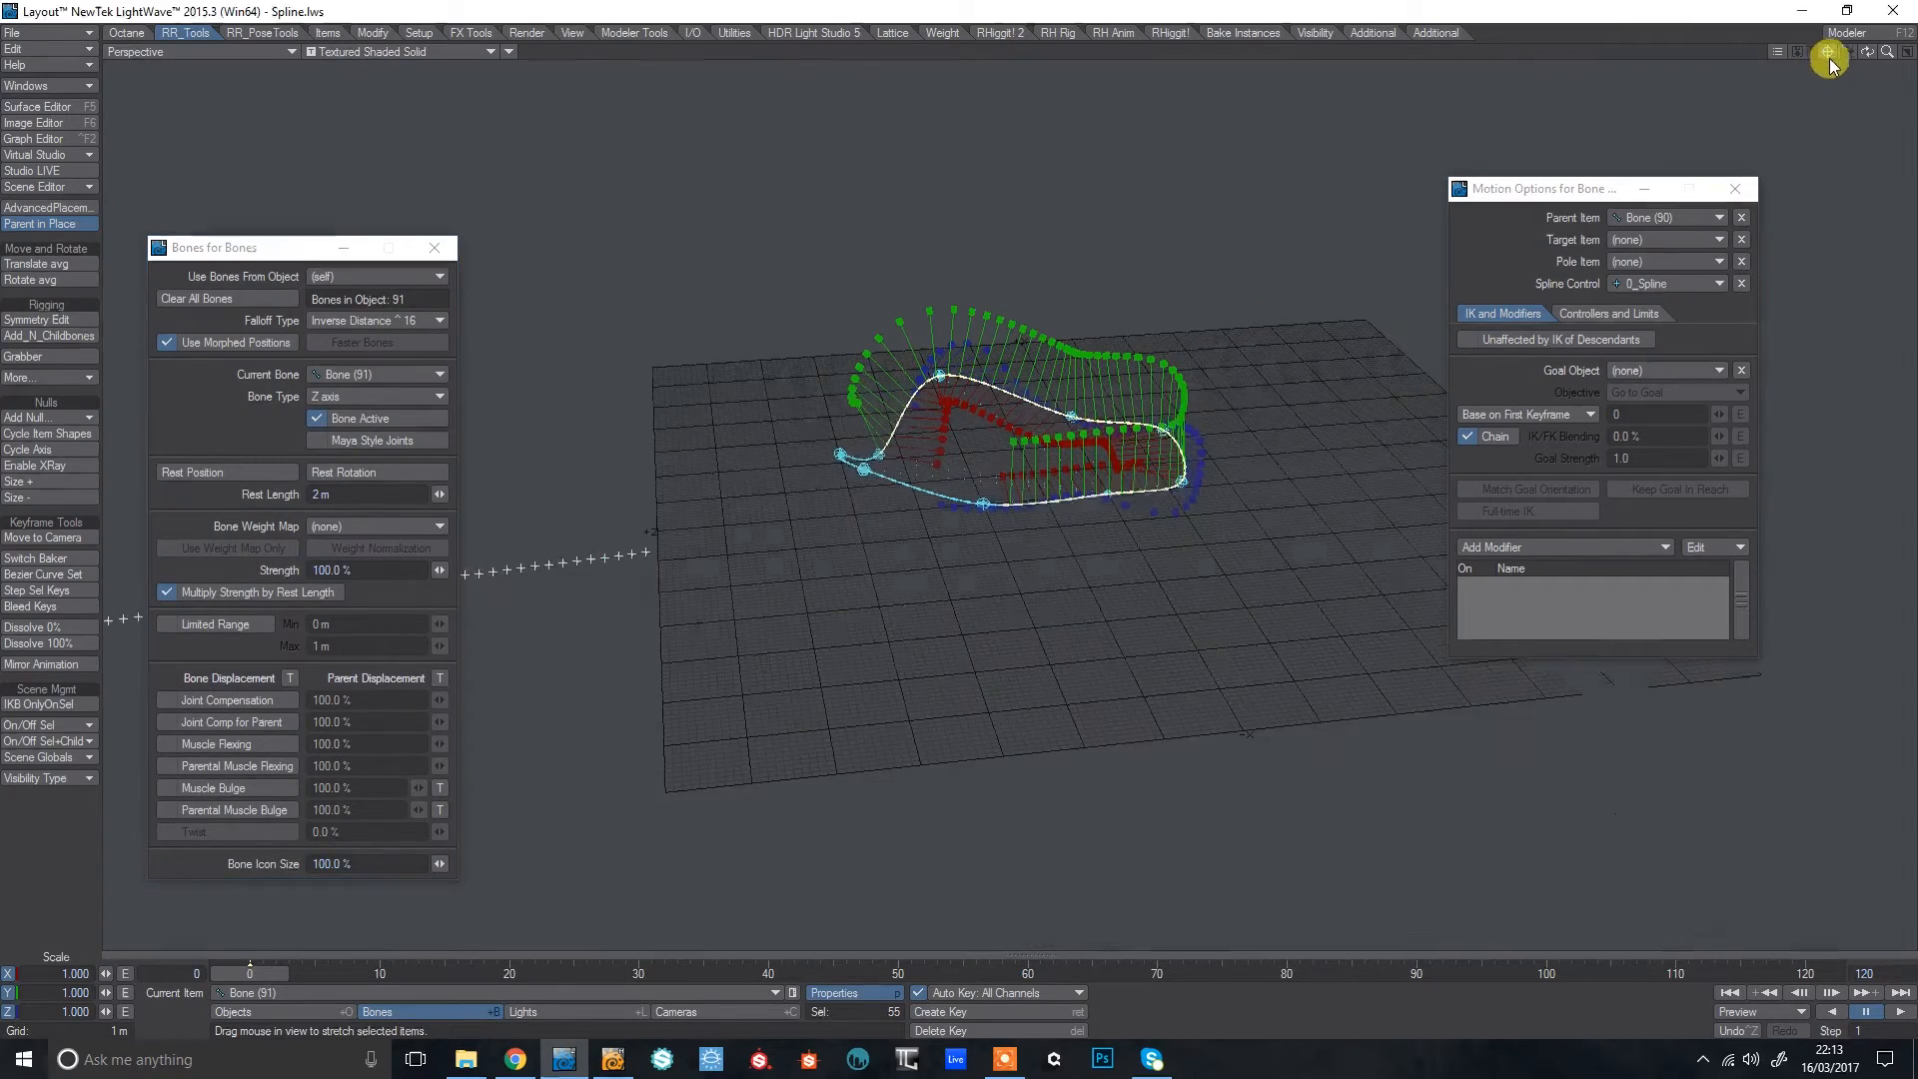
pyautogui.moveTo(1887, 54); pyautogui.dragTo(1798, 111)
# Switch to the camera item, close the motion options and examine the bone chain around the closed spline.
pyautogui.click(669, 1011)
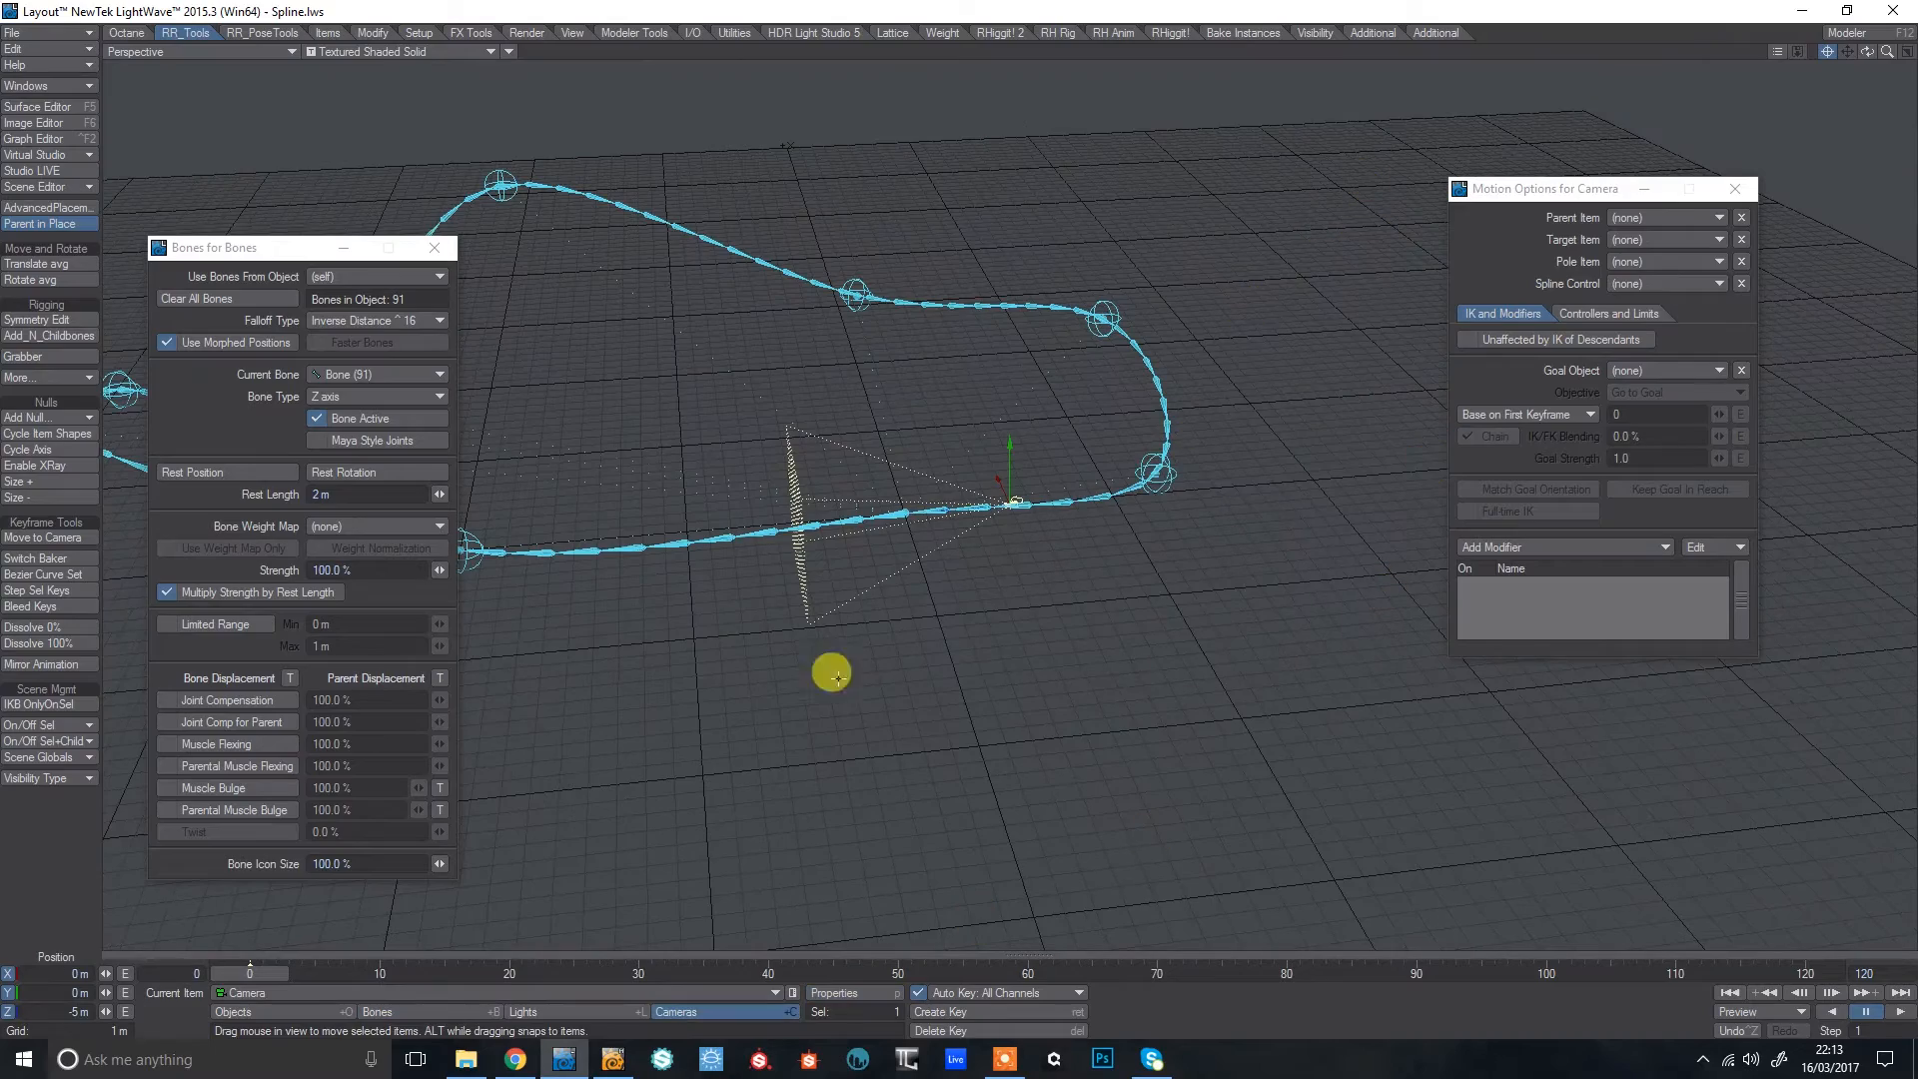
pyautogui.moveTo(1867, 52); pyautogui.dragTo(1698, 185)
pyautogui.click(1735, 189)
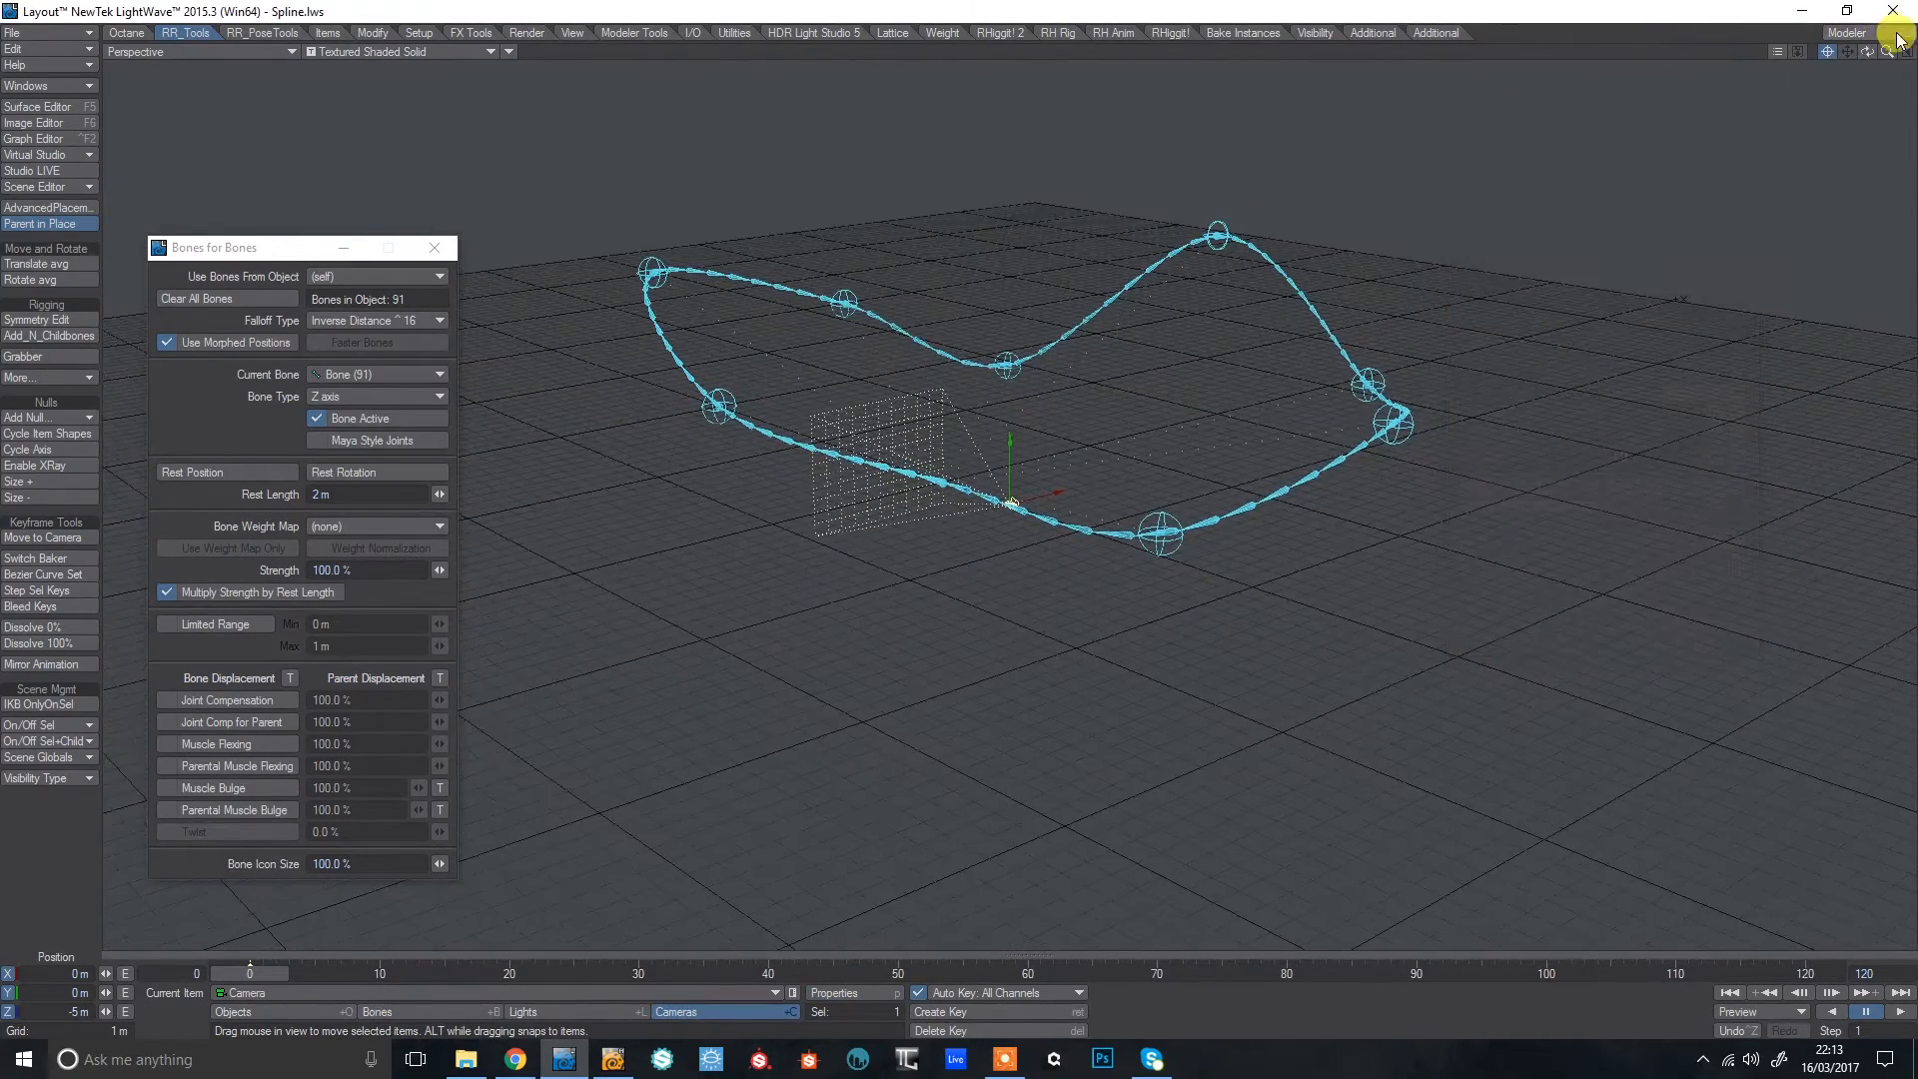
pyautogui.moveTo(1887, 52); pyautogui.dragTo(1858, 90)
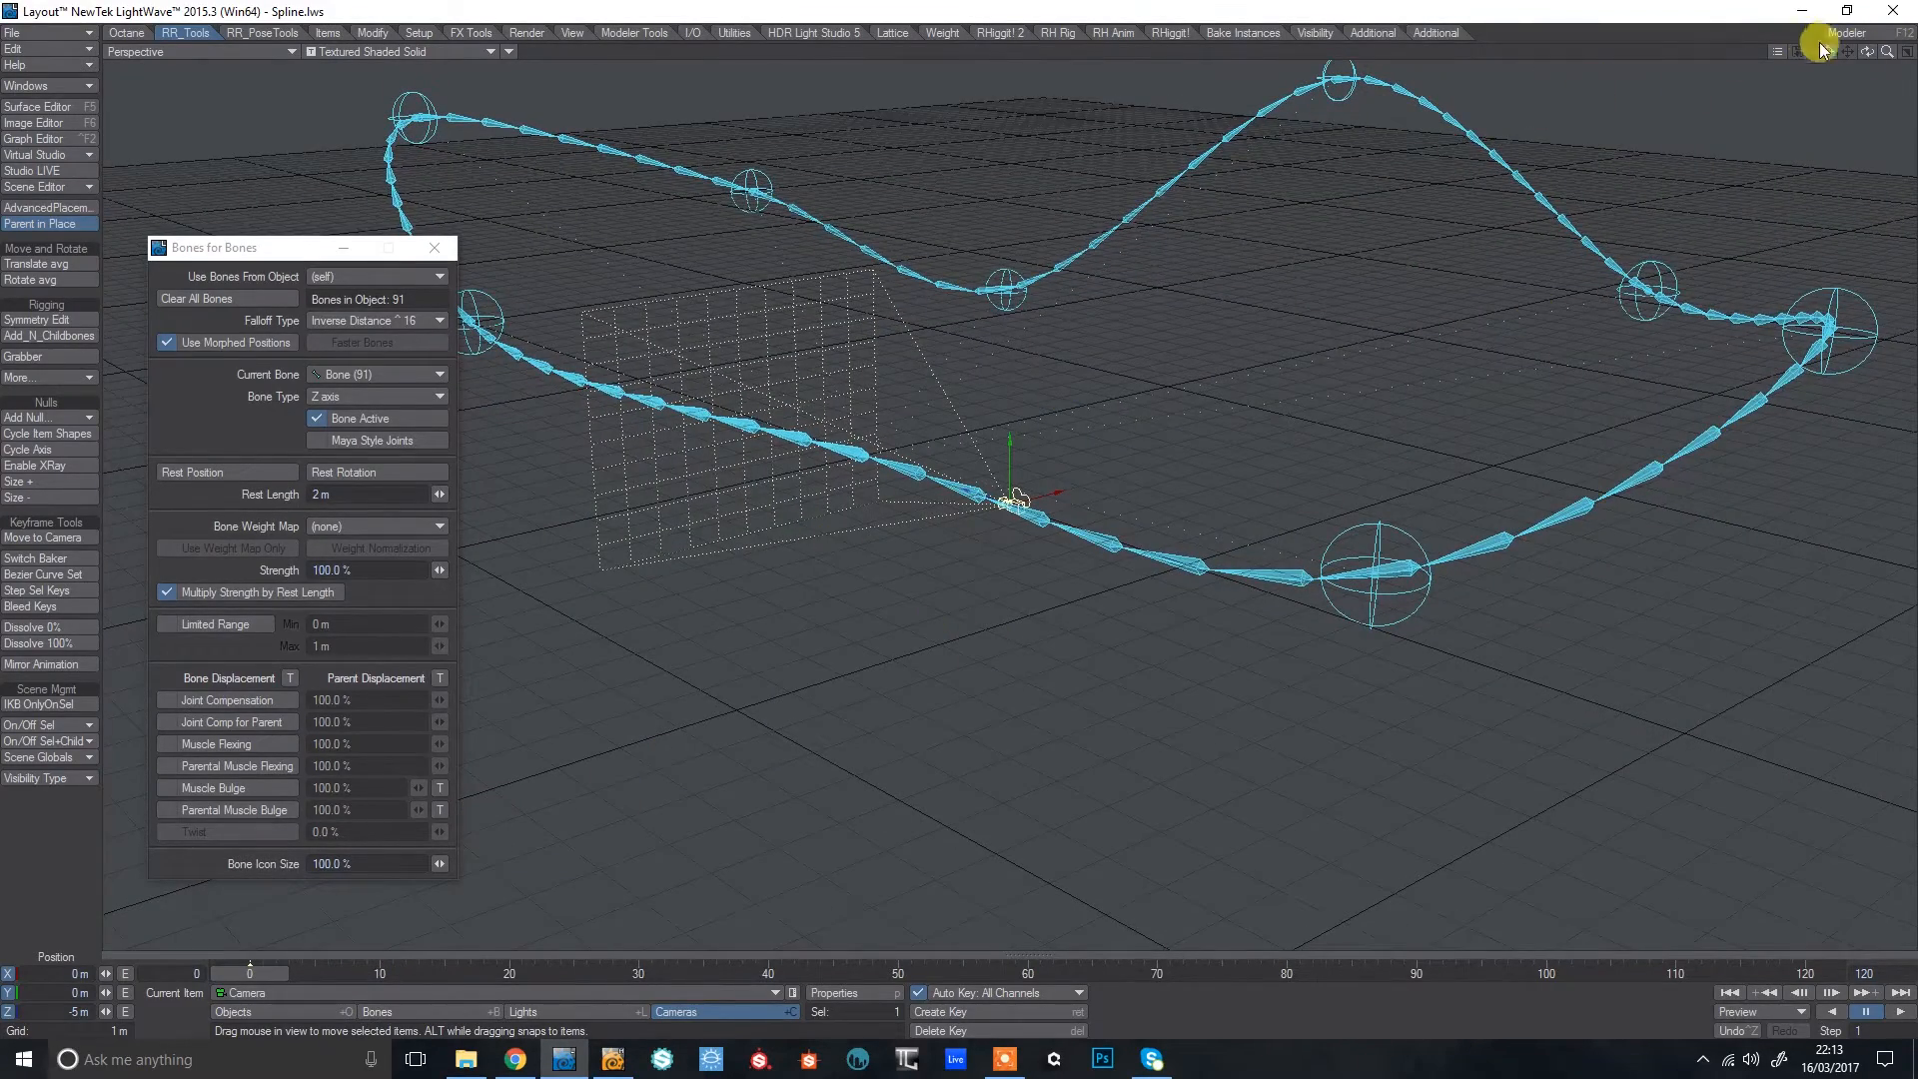
pyautogui.moveTo(1887, 52); pyautogui.dragTo(1714, 140)
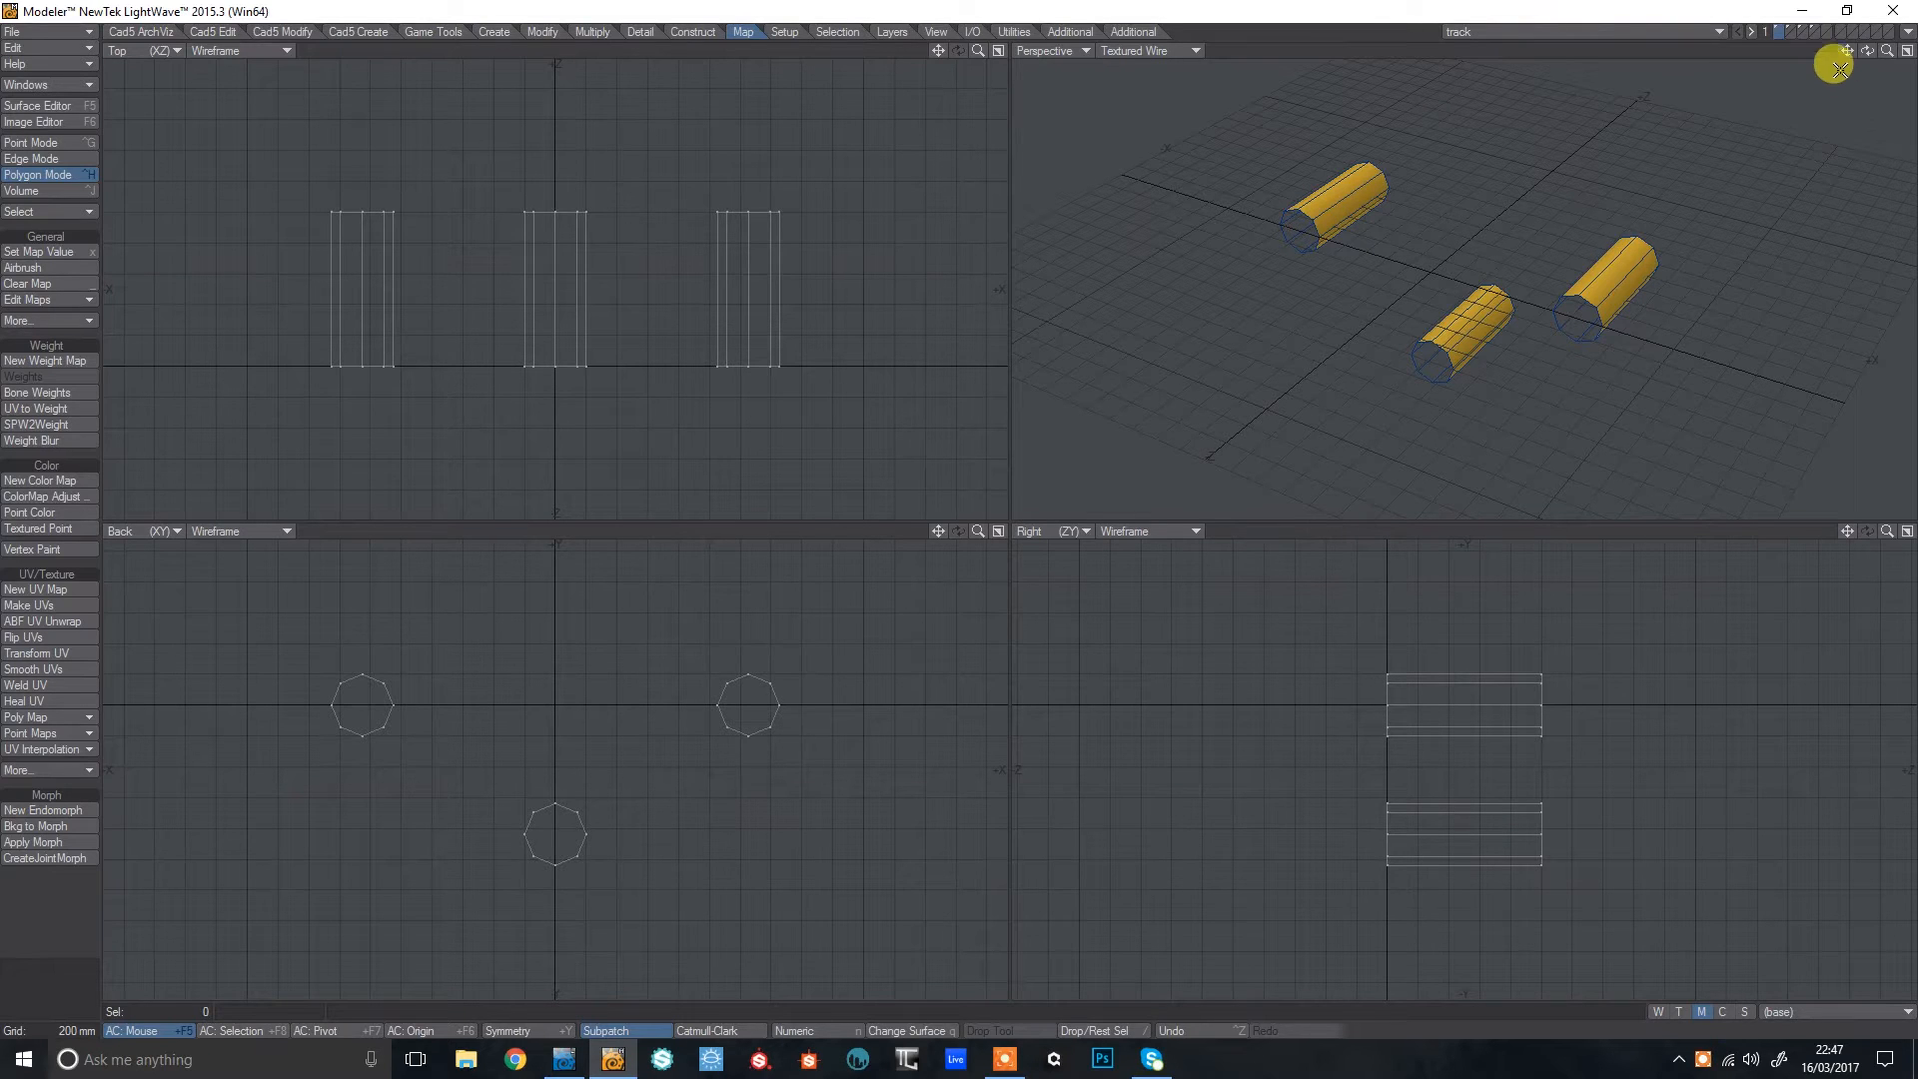
# In Modeler, create a relative endomorph named Morph for the three track tubes.
pyautogui.moveTo(1887, 50)
pyautogui.mouseDown()
pyautogui.moveTo(1798, 70)
pyautogui.moveTo(1838, 85)
pyautogui.moveTo(1908, 50)
pyautogui.moveTo(1848, 50)
pyautogui.moveTo(1908, 48)
pyautogui.moveTo(1867, 20)
pyautogui.moveTo(1866, 42)
pyautogui.mouseUp()
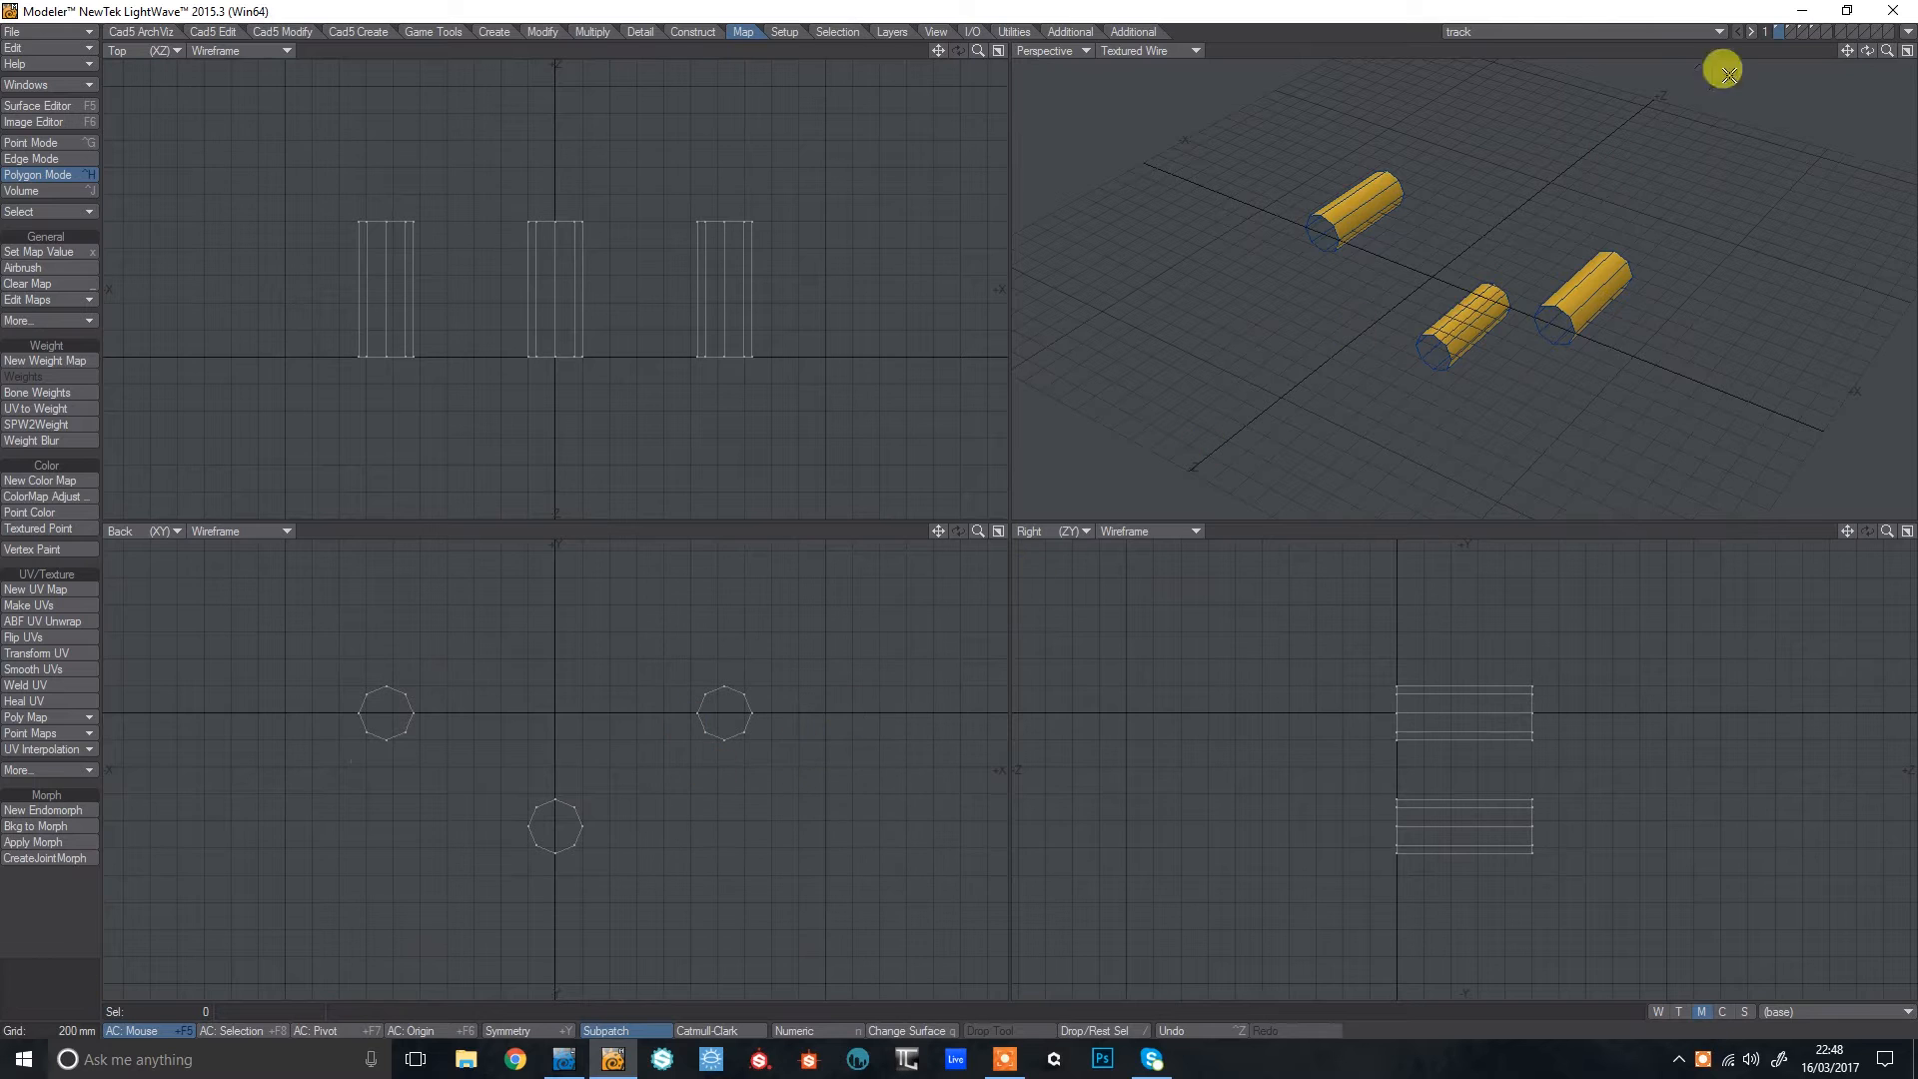
pyautogui.moveTo(1887, 56); pyautogui.dragTo(1857, 60)
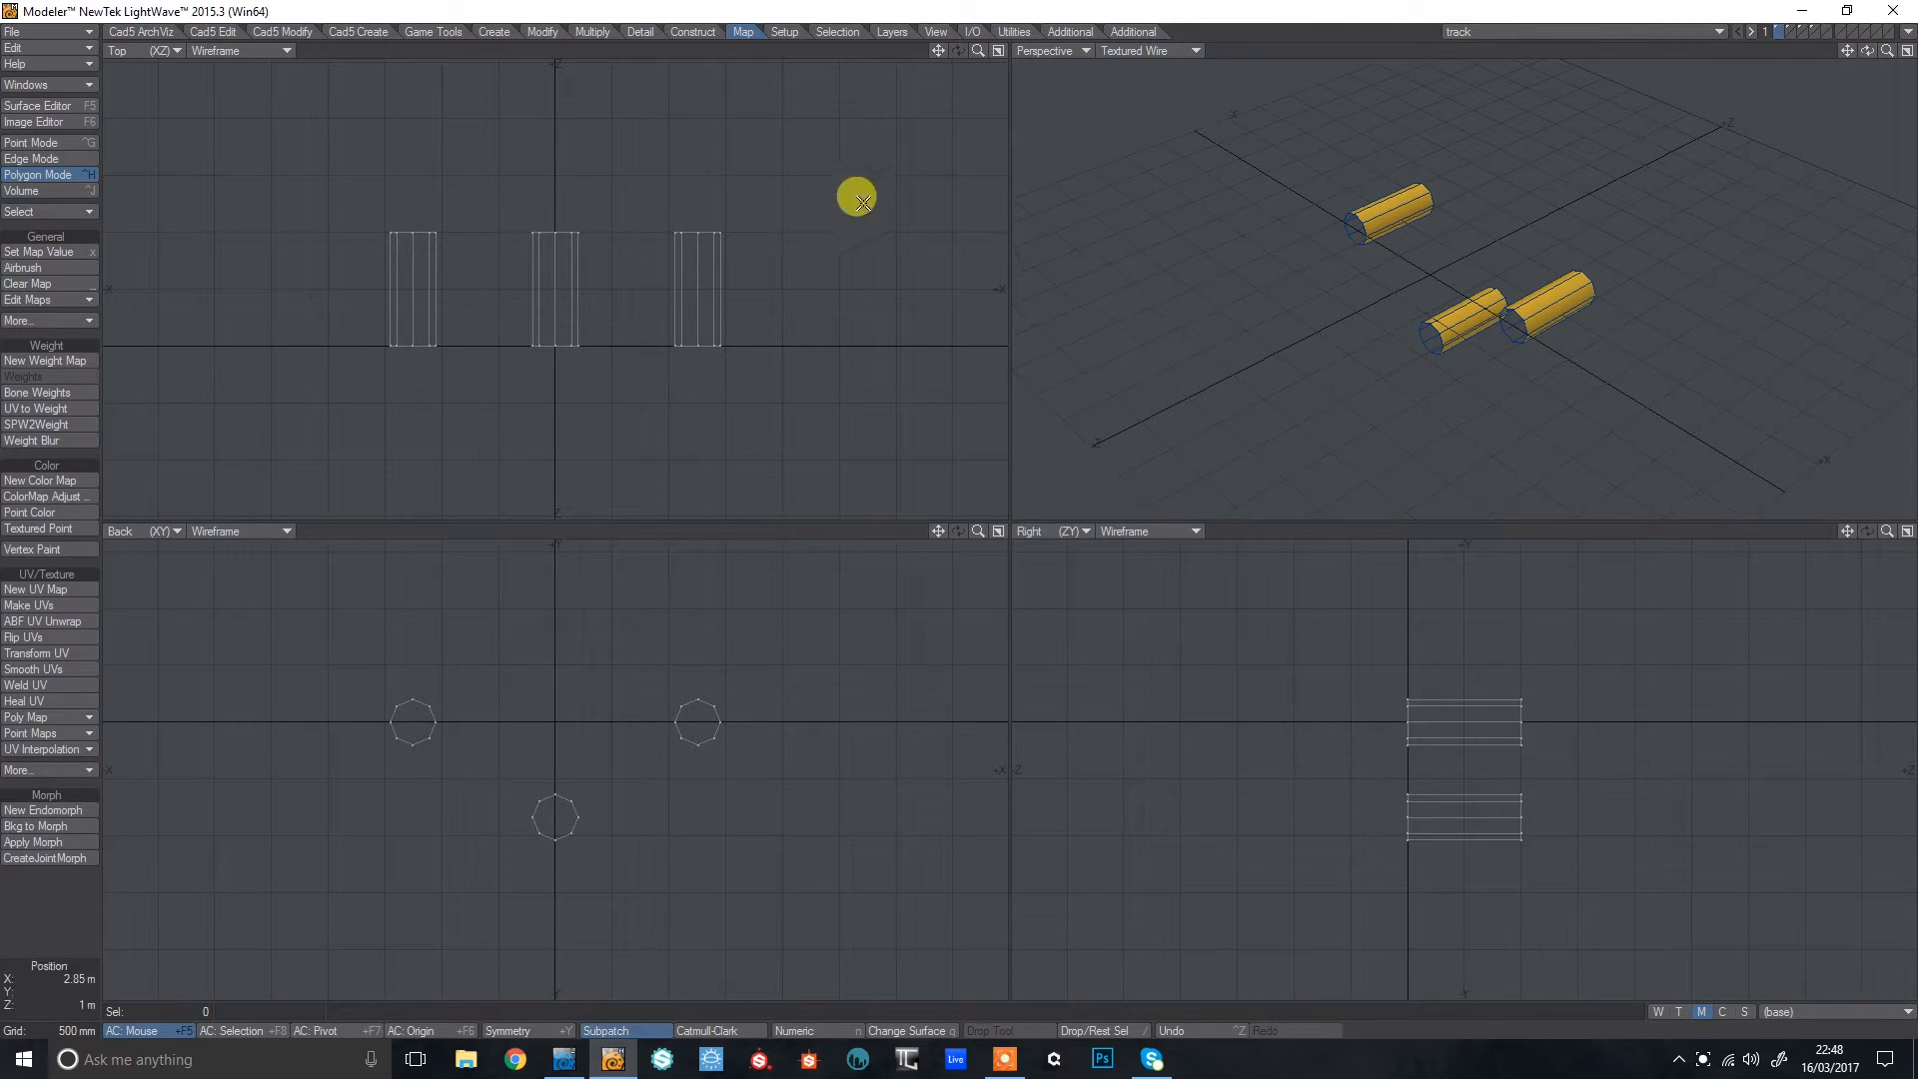
pyautogui.moveTo(978, 49); pyautogui.dragTo(988, 50)
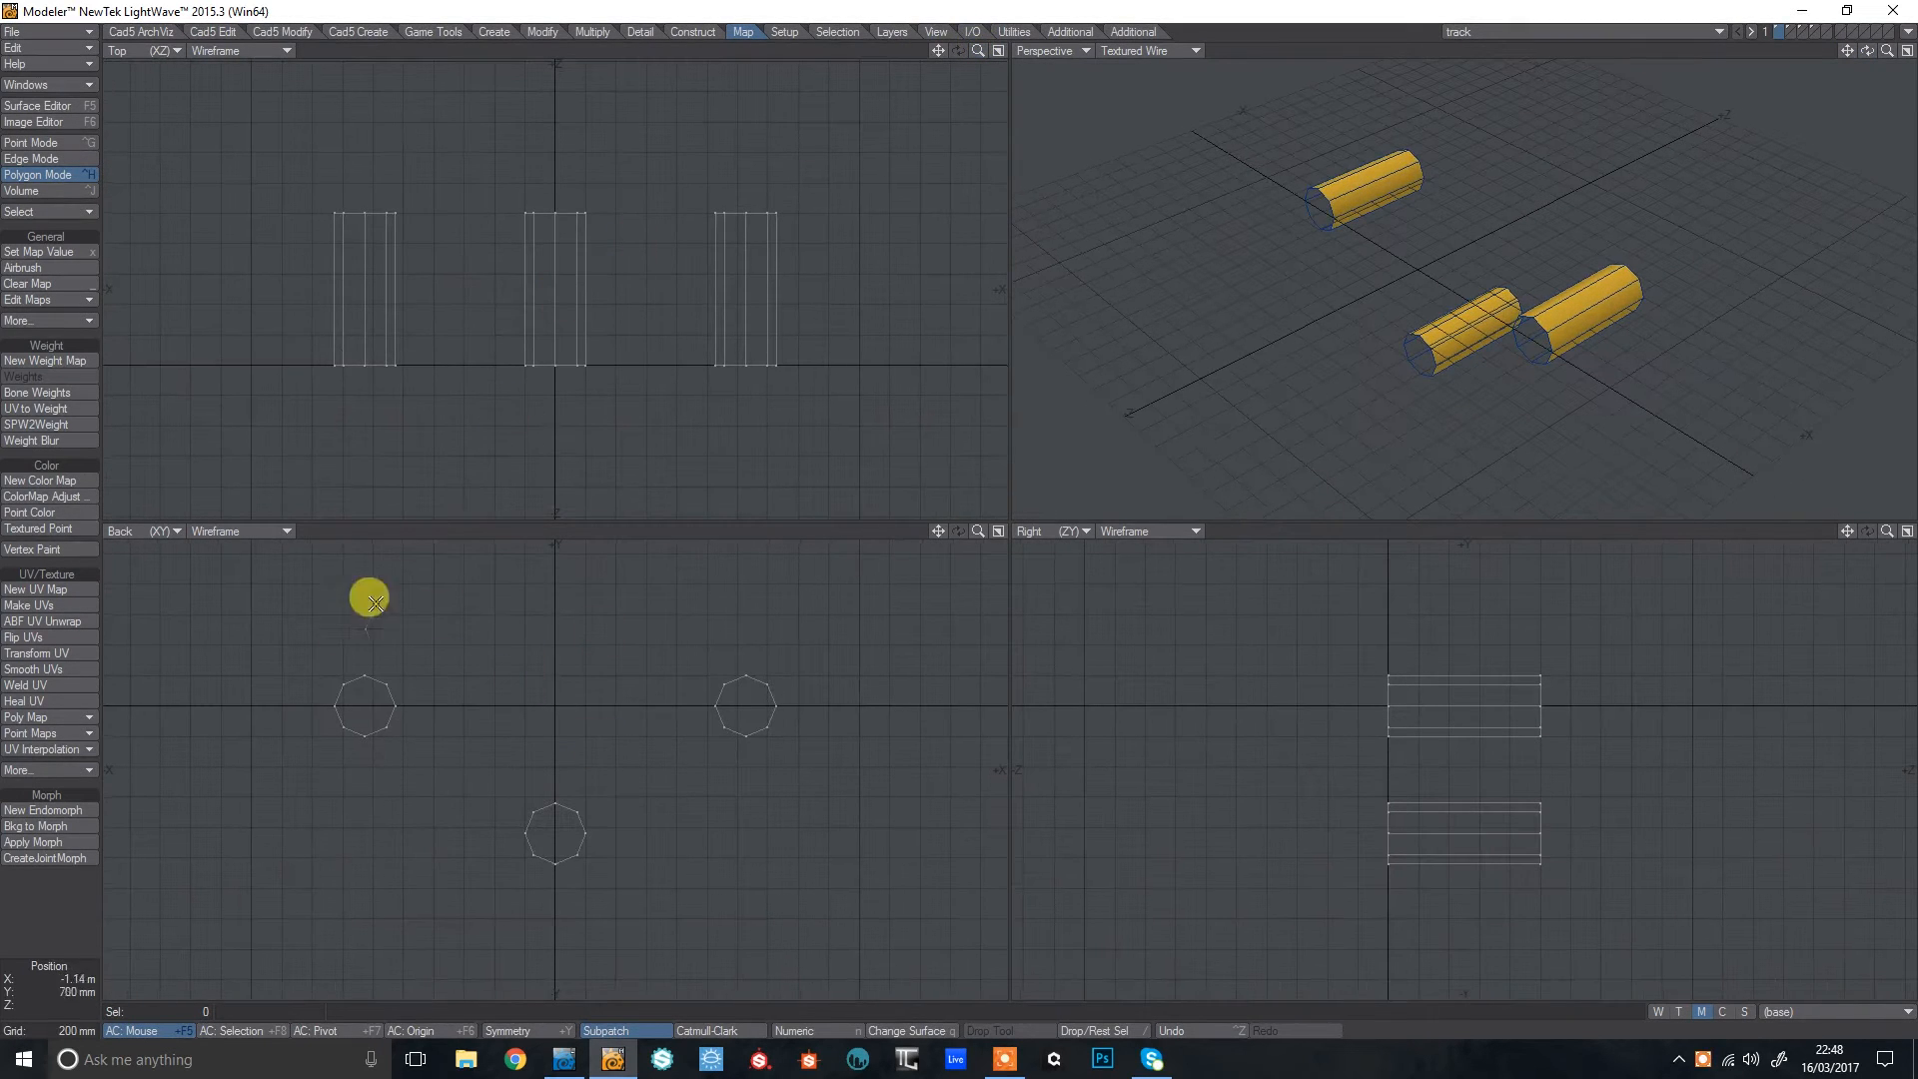
pyautogui.moveTo(983, 530); pyautogui.dragTo(977, 531)
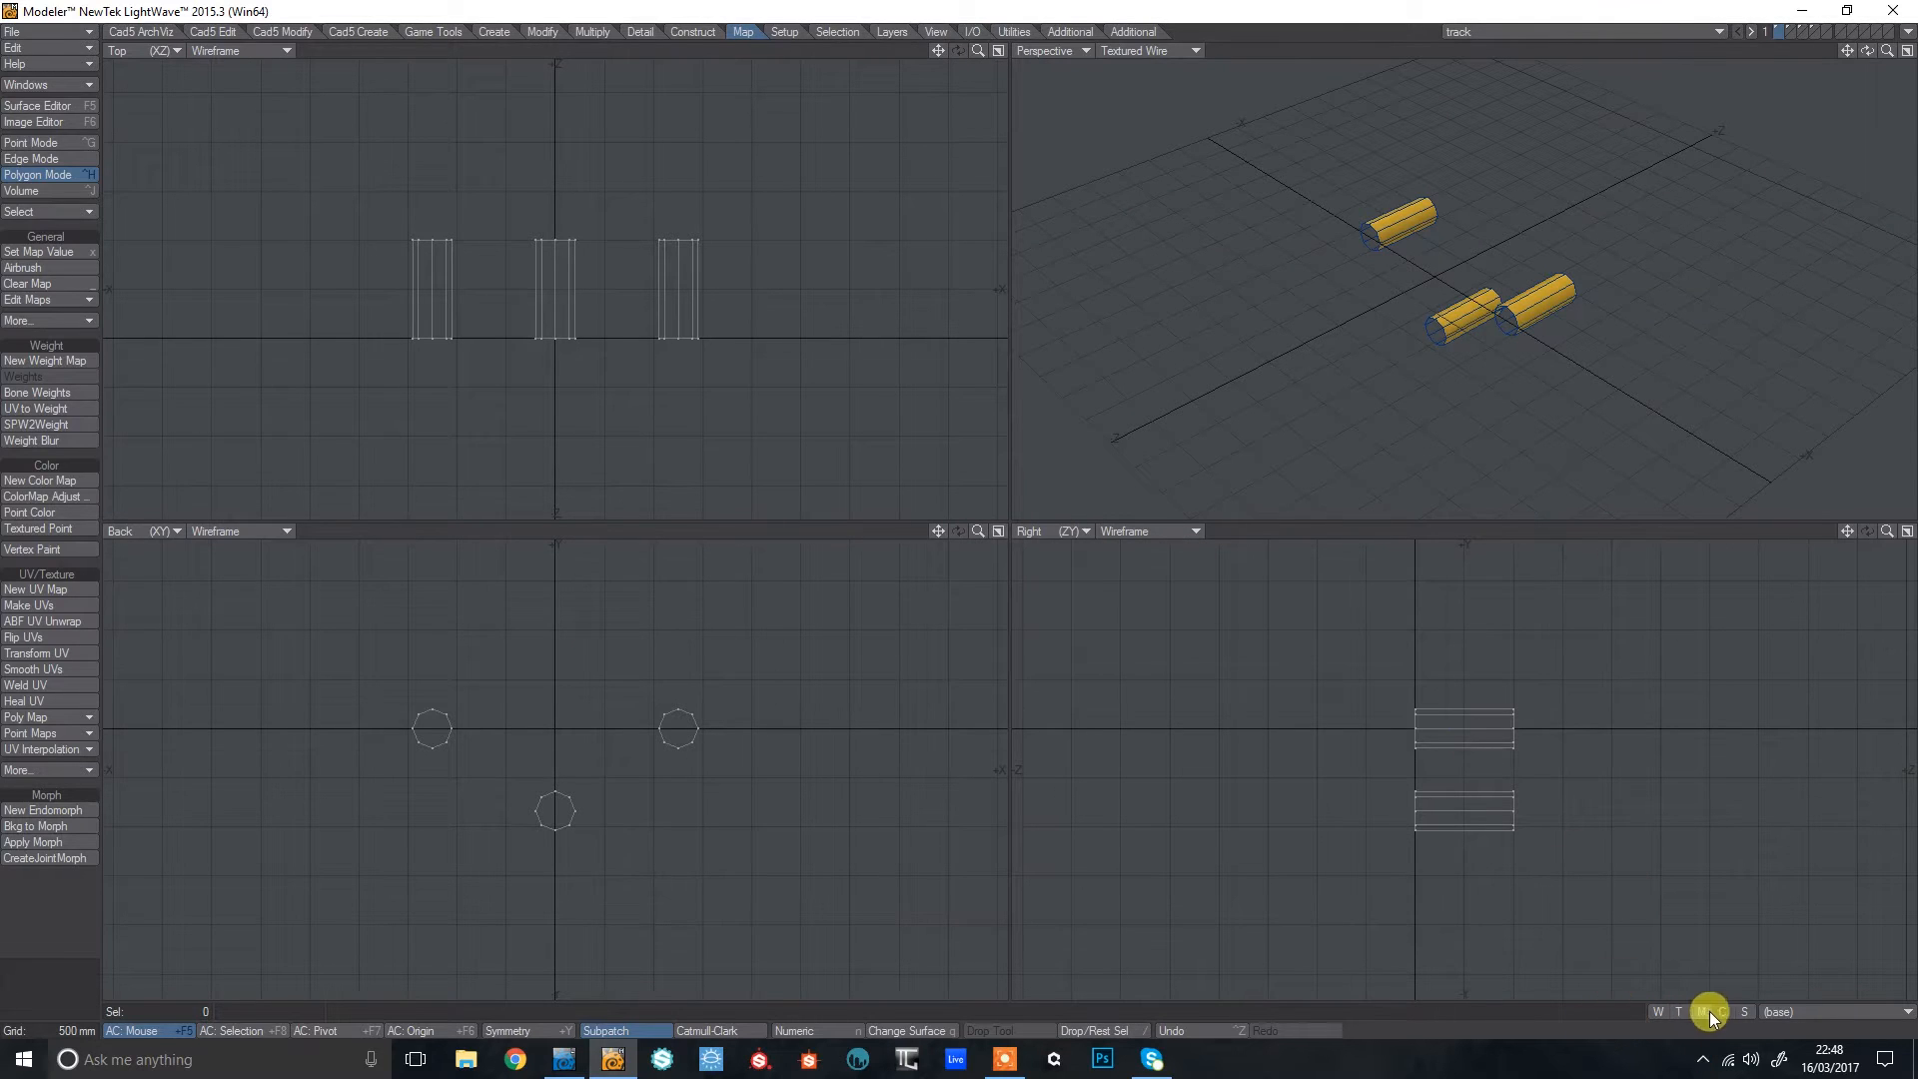
pyautogui.click(1826, 1021)
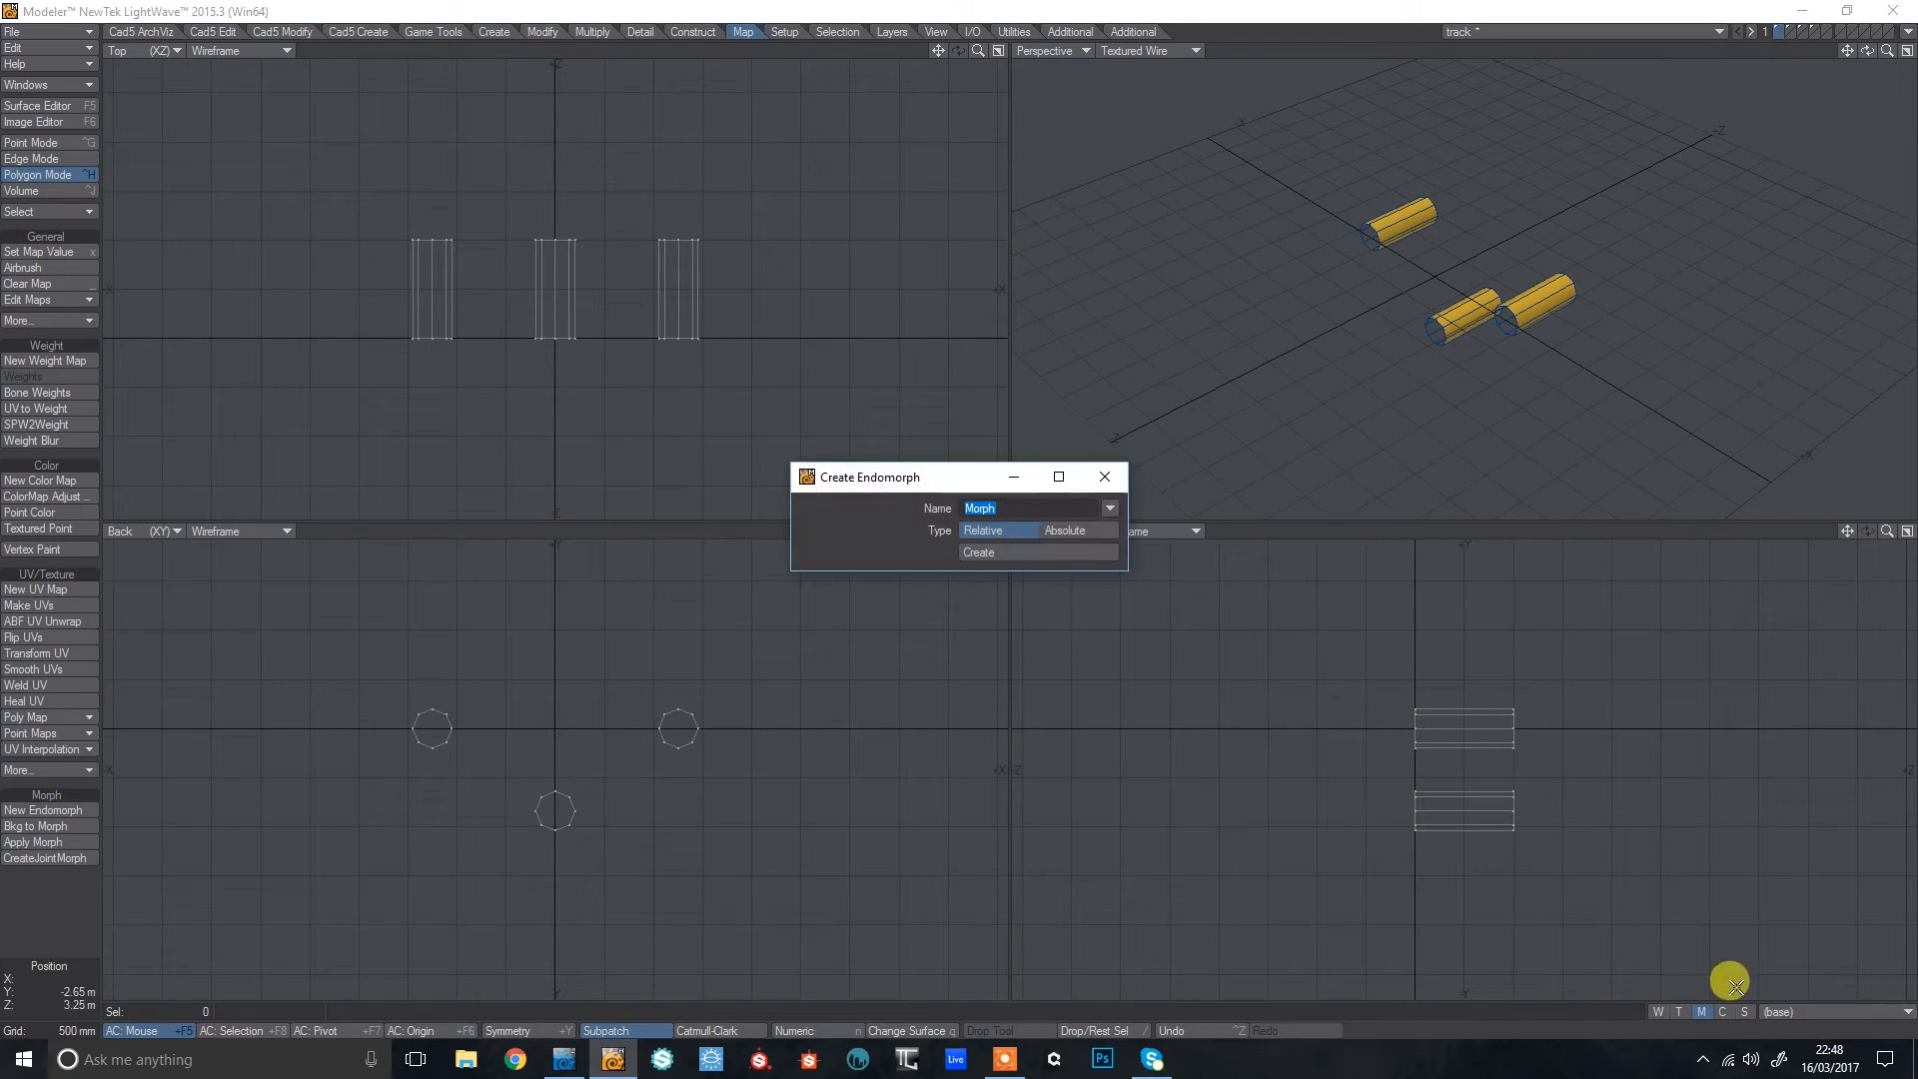
pyautogui.click(1003, 551)
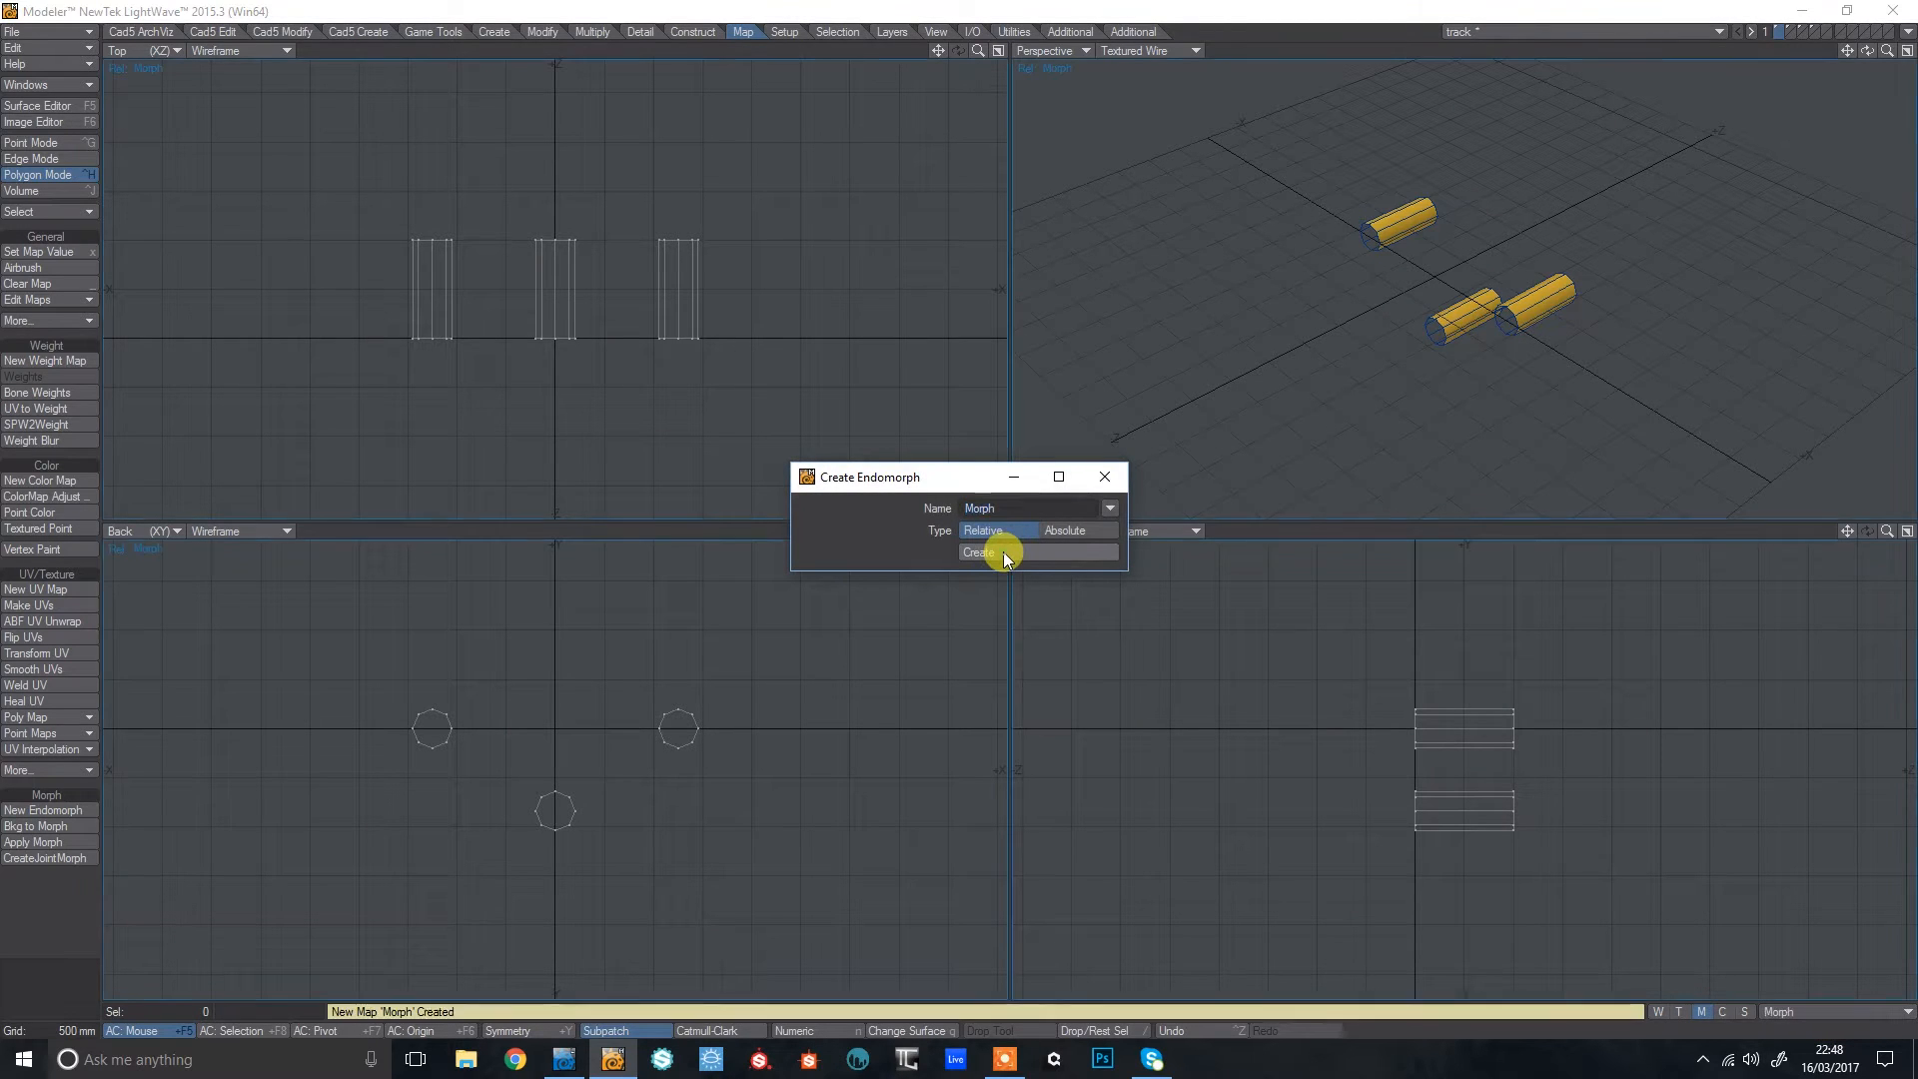
pyautogui.click(1115, 476)
# Select the far-end points of the three tubes and stretch them along the Z axis with Set Value in the Morph map.
pyautogui.hotkey('ctrl', 'g')
pyautogui.moveTo(378, 192)
pyautogui.mouseDown(button='right')
pyautogui.moveTo(664, 259)
pyautogui.moveTo(717, 187)
pyautogui.mouseUp(button='right')
pyautogui.moveTo(979, 51); pyautogui.dragTo(899, 50)
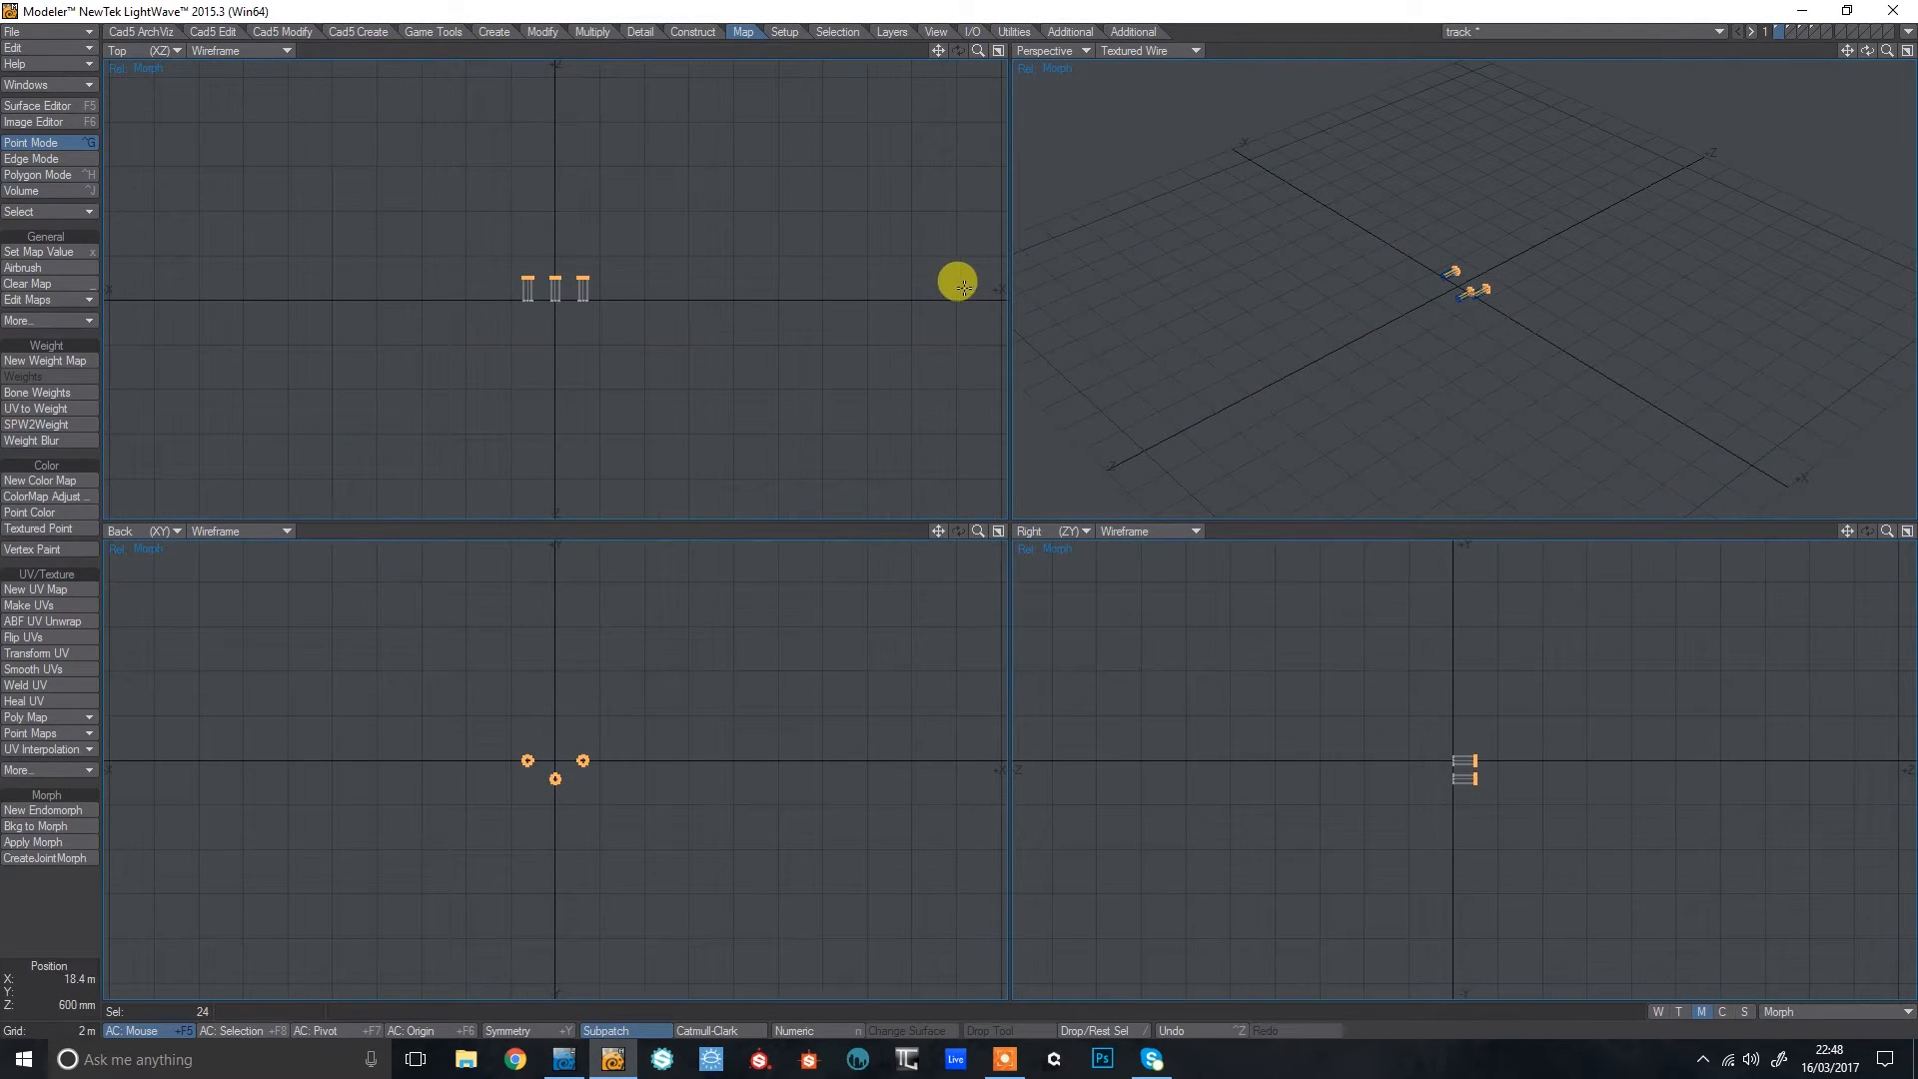
pyautogui.press('x')
pyautogui.click(1033, 512)
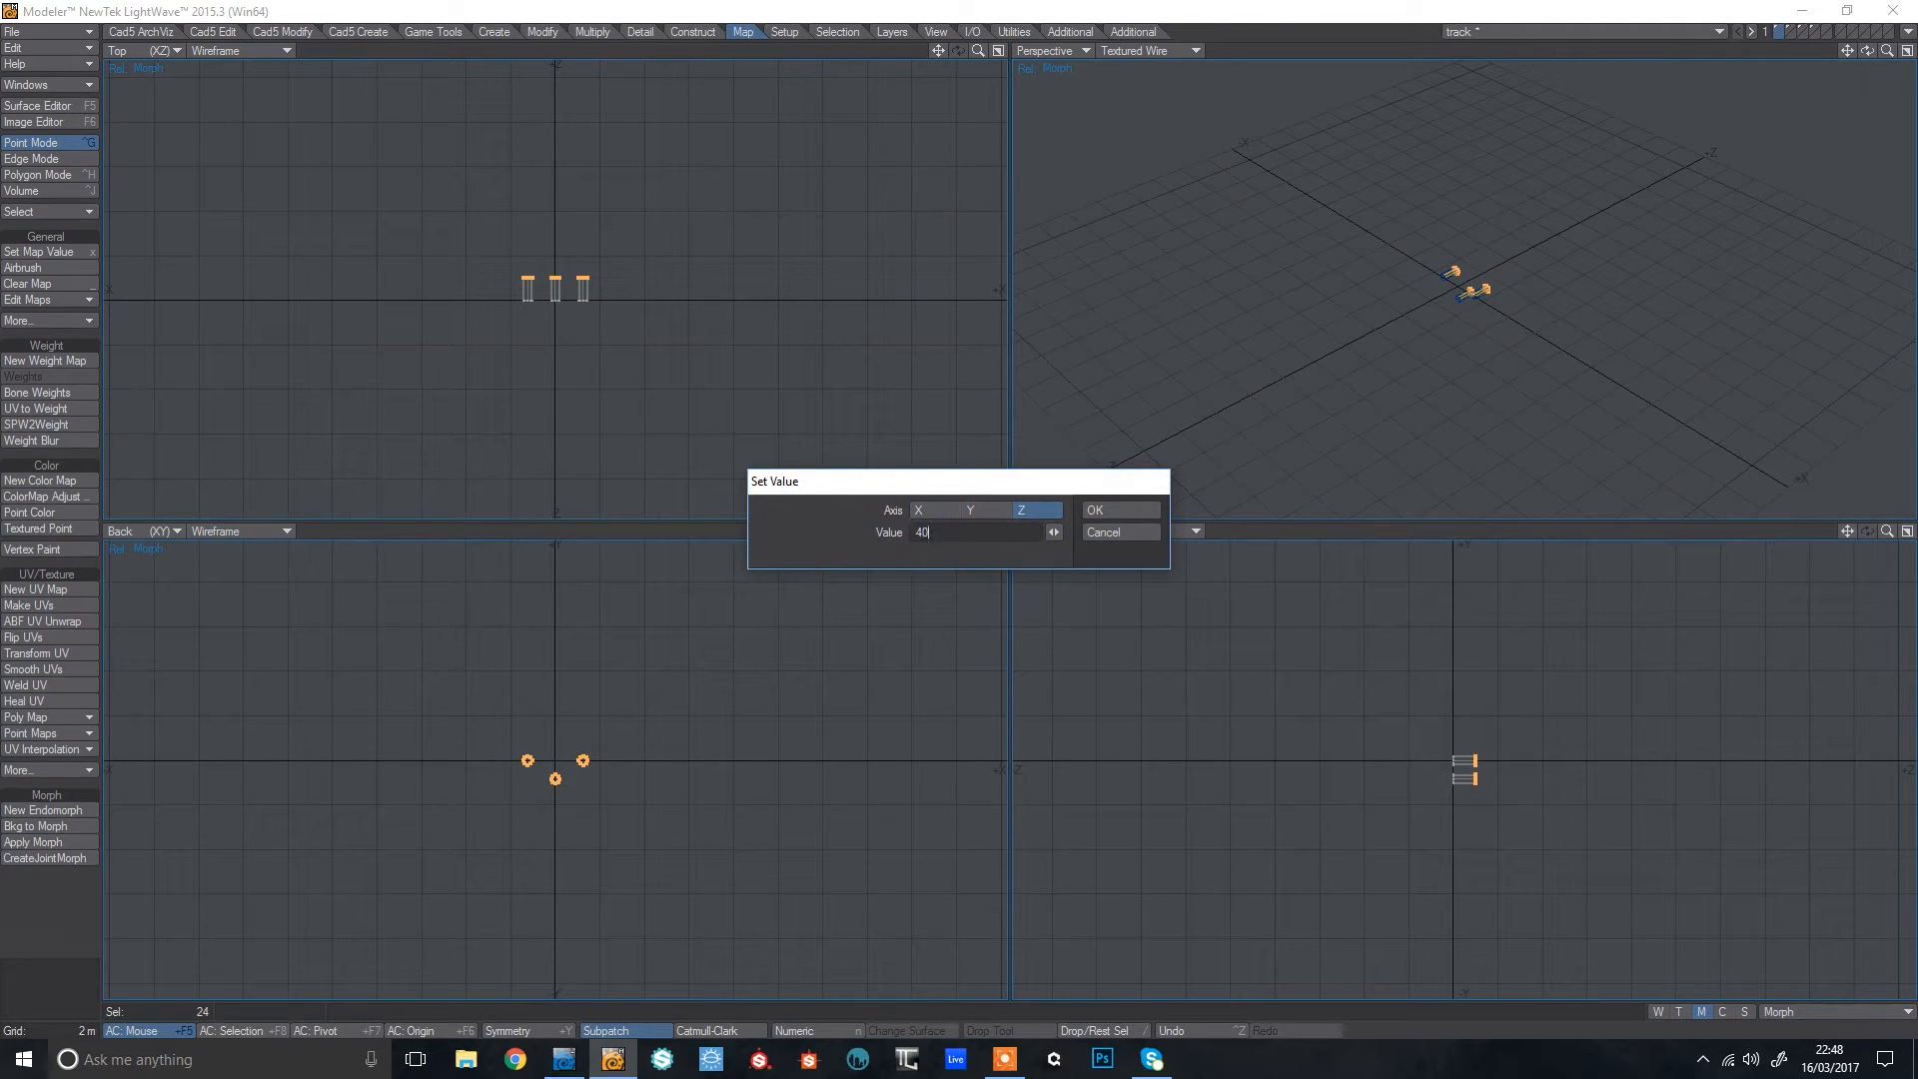
pyautogui.press('Return')
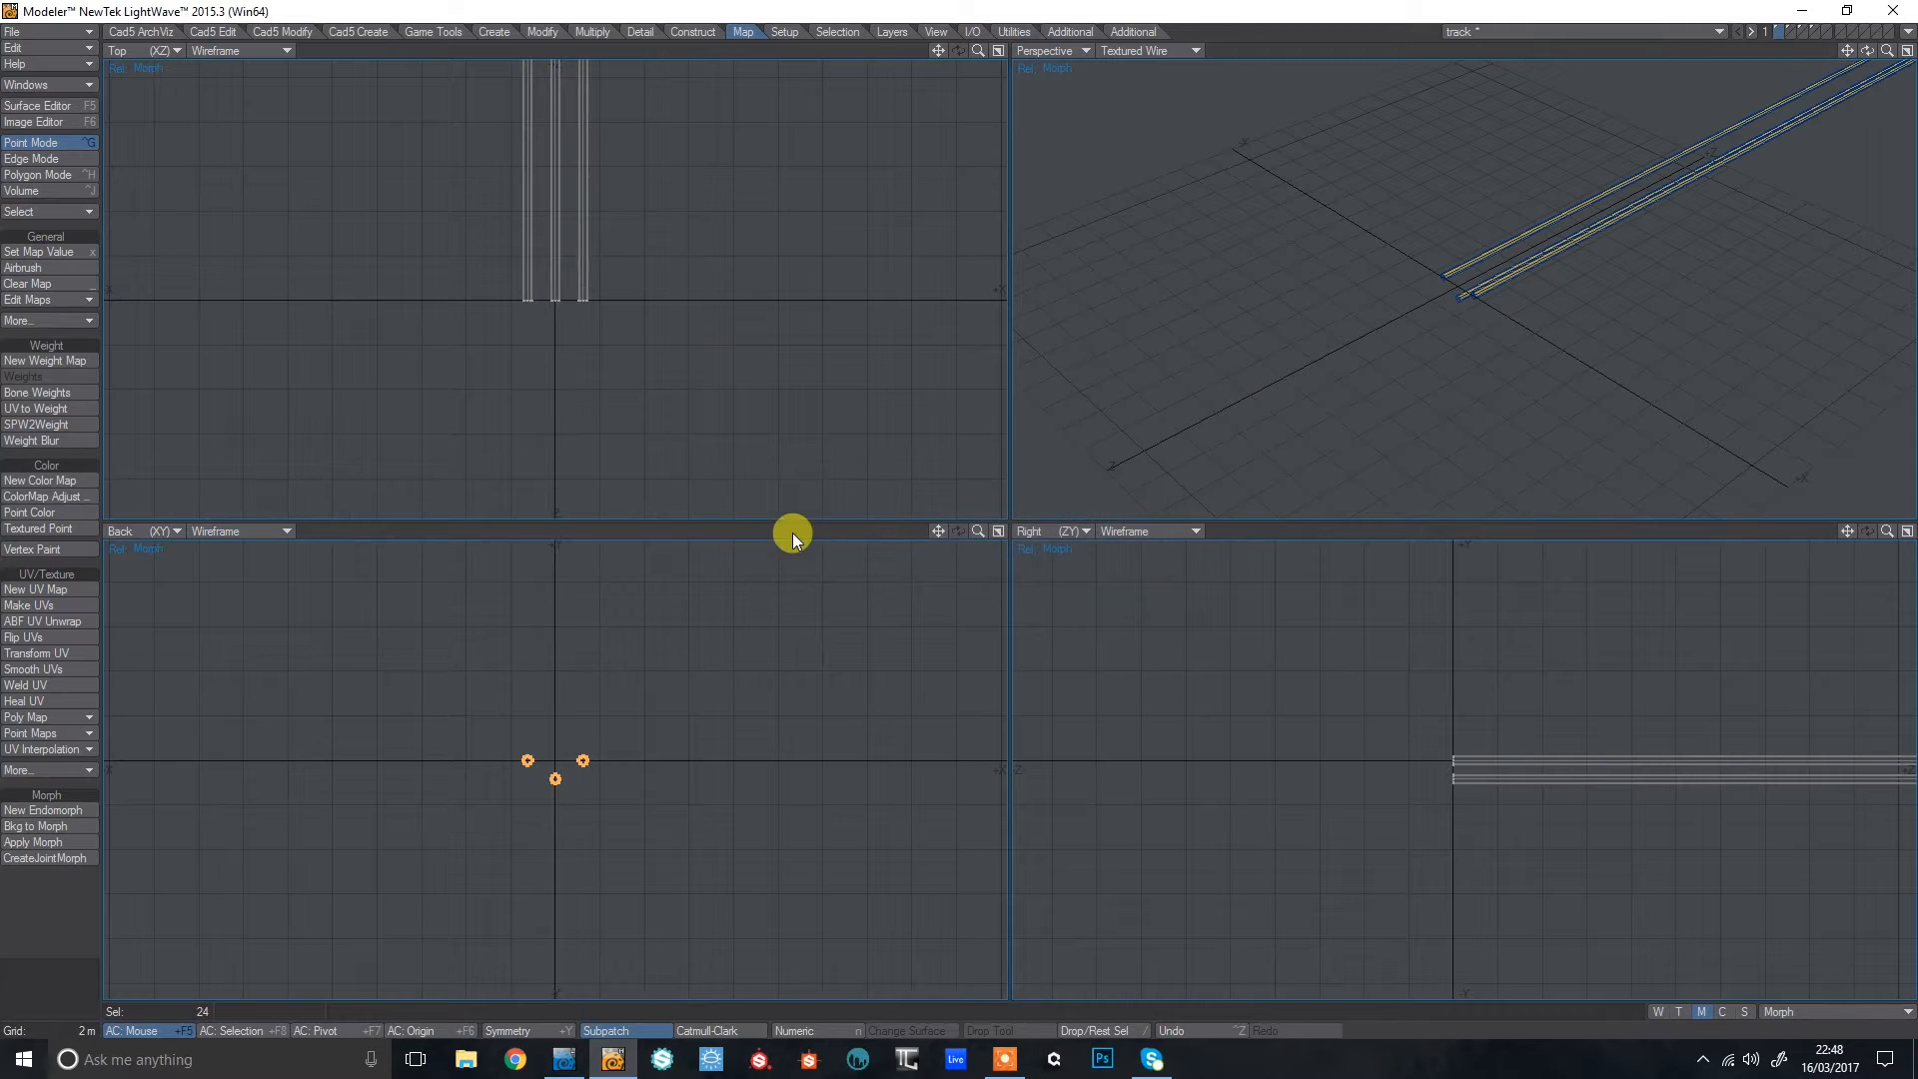
# Deselect the far-end points and switch the active morph map back to (base).
pyautogui.moveTo(1864, 57)
pyautogui.mouseDown()
pyautogui.moveTo(1879, 70)
pyautogui.moveTo(1833, 130)
pyautogui.moveTo(1878, 80)
pyautogui.moveTo(1881, 52)
pyautogui.moveTo(1828, 100)
pyautogui.moveTo(1870, 52)
pyautogui.mouseUp()
pyautogui.press('n')
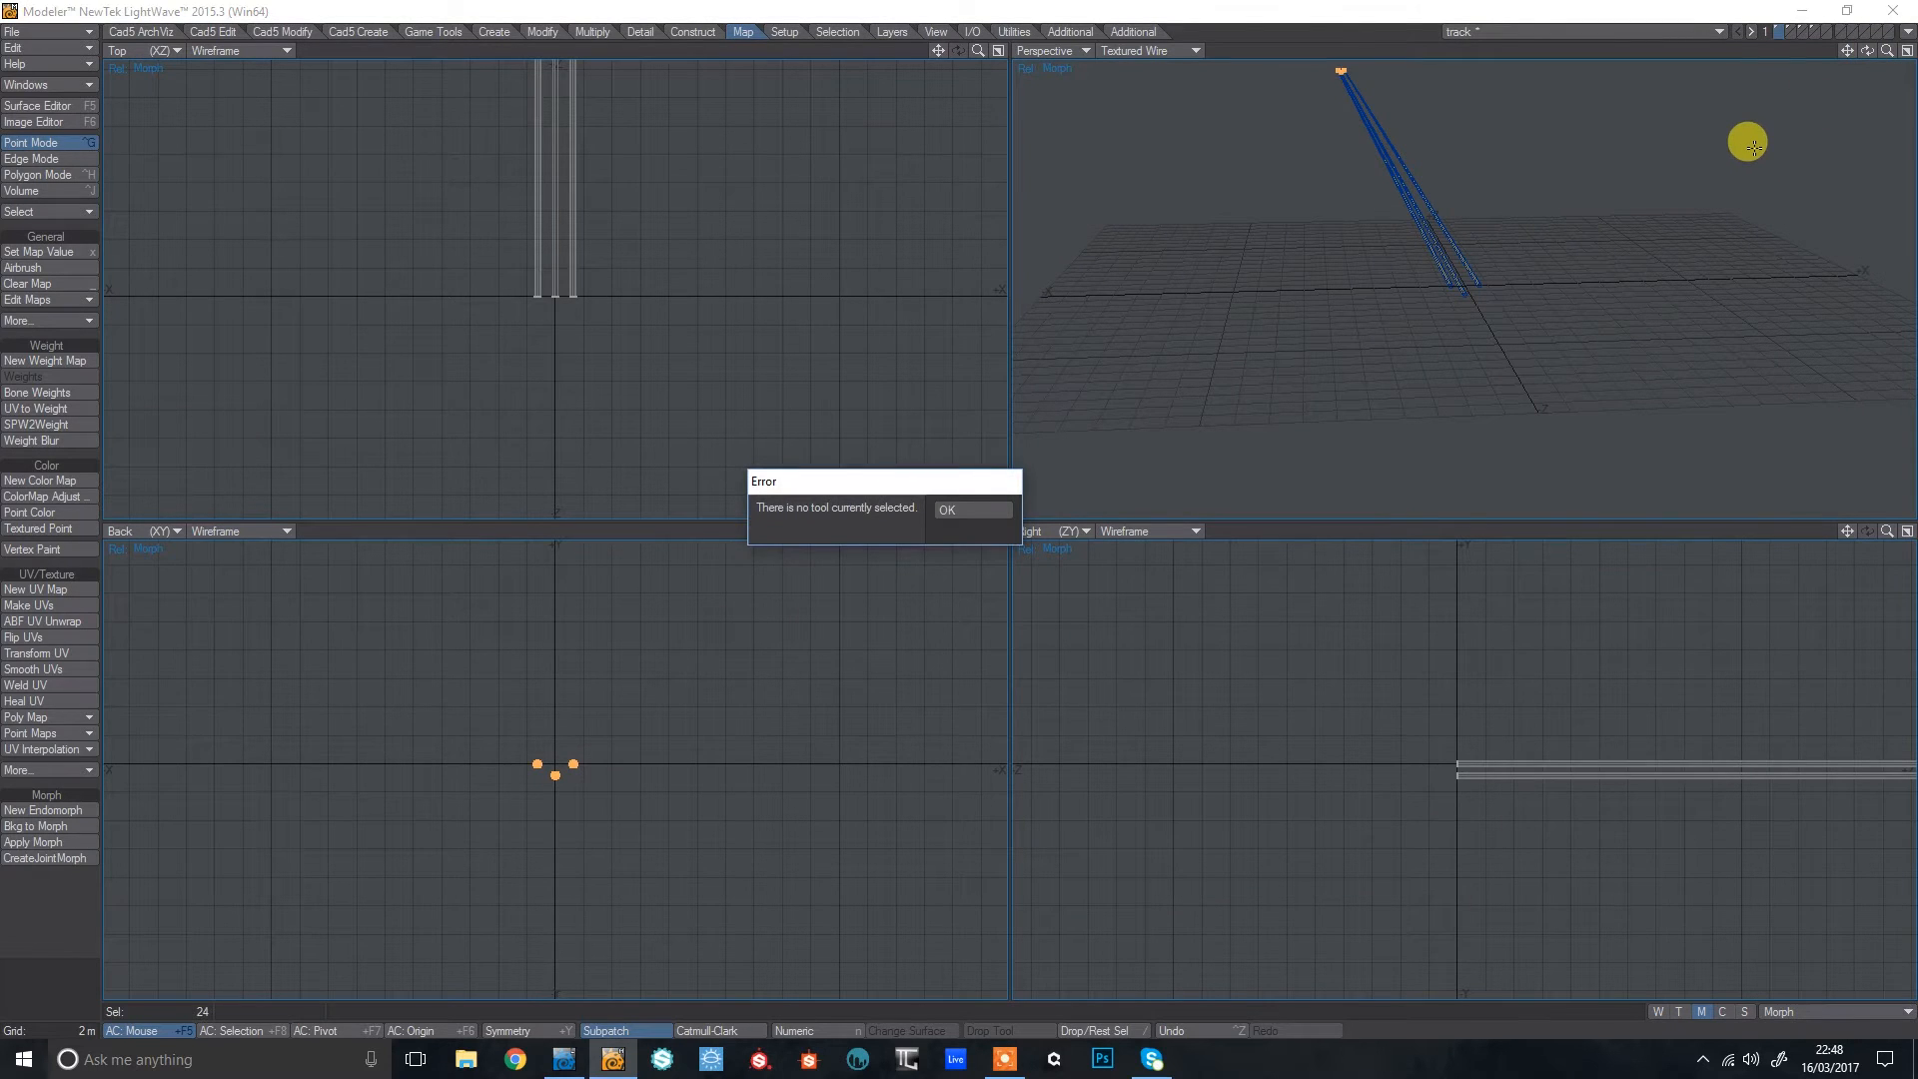
pyautogui.press('Return')
pyautogui.press('/')
pyautogui.click(1774, 1021)
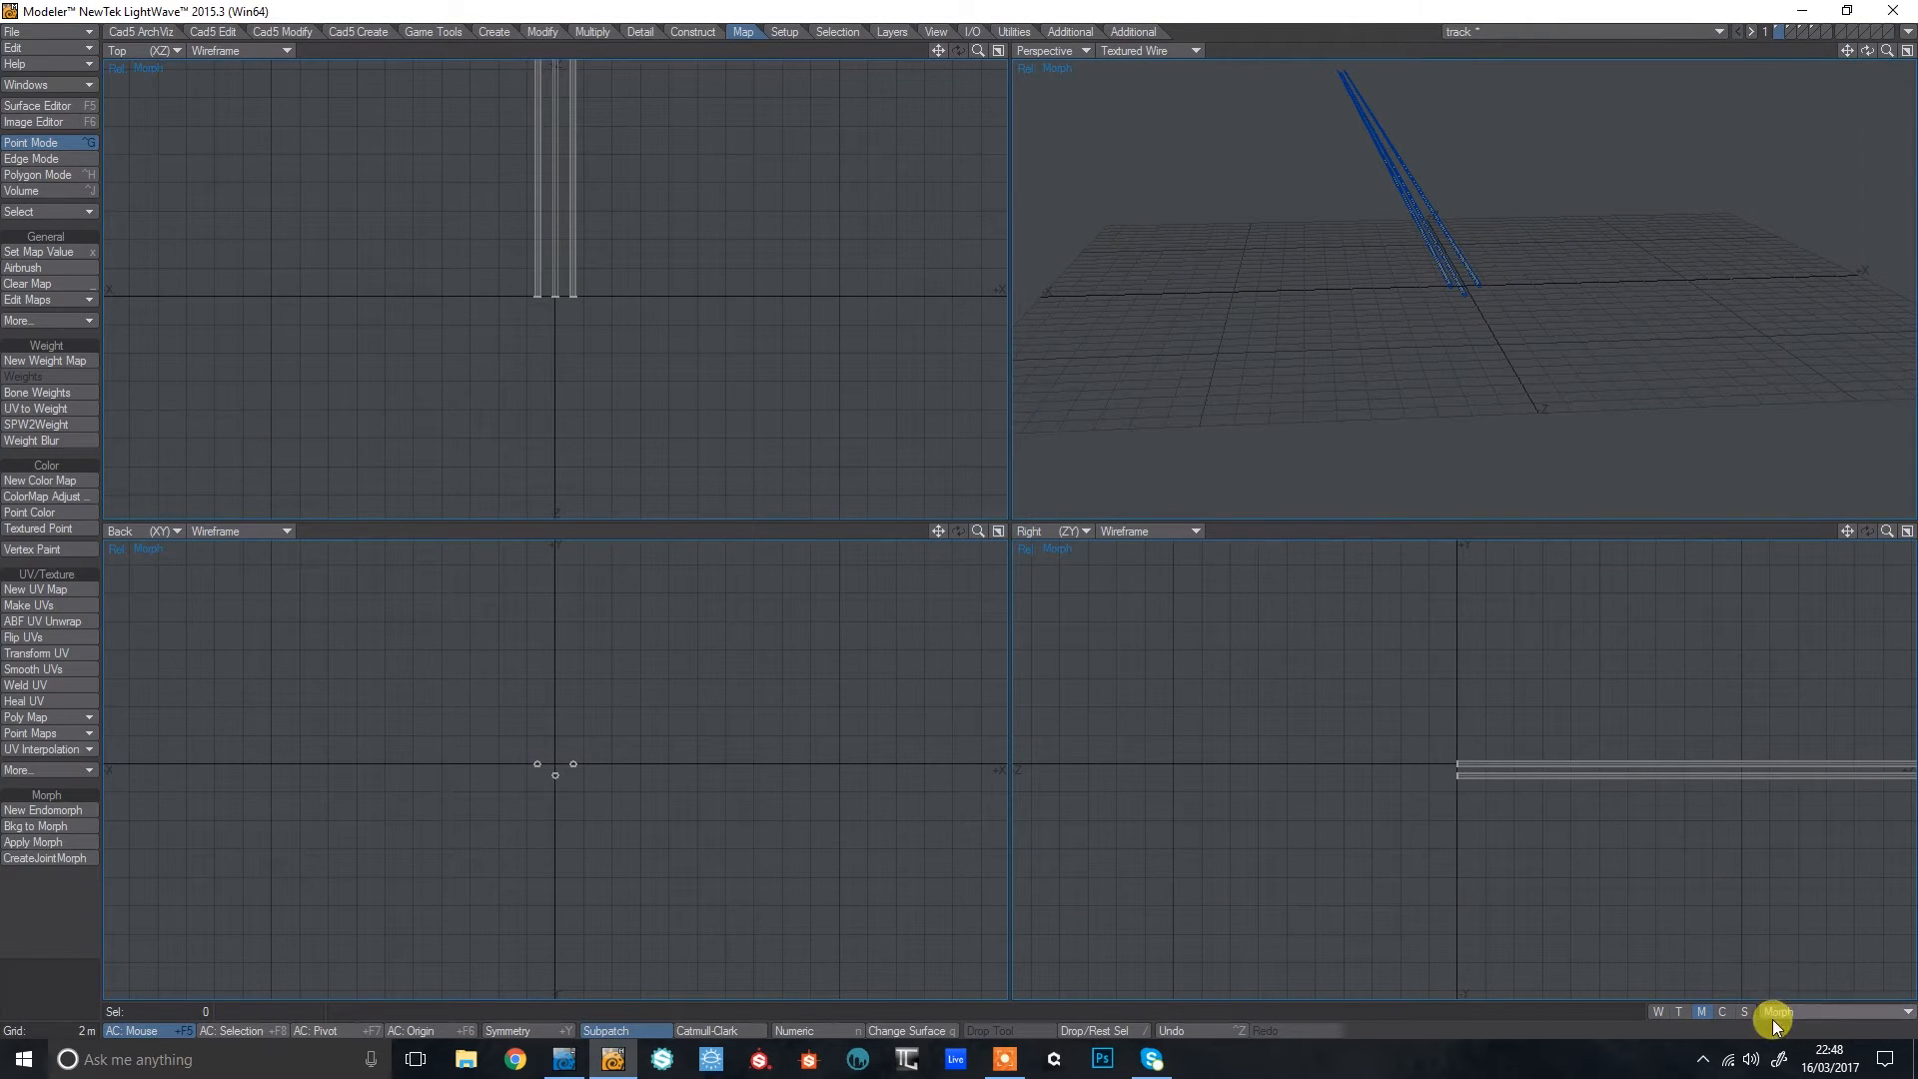
pyautogui.click(1778, 1020)
pyautogui.click(1788, 986)
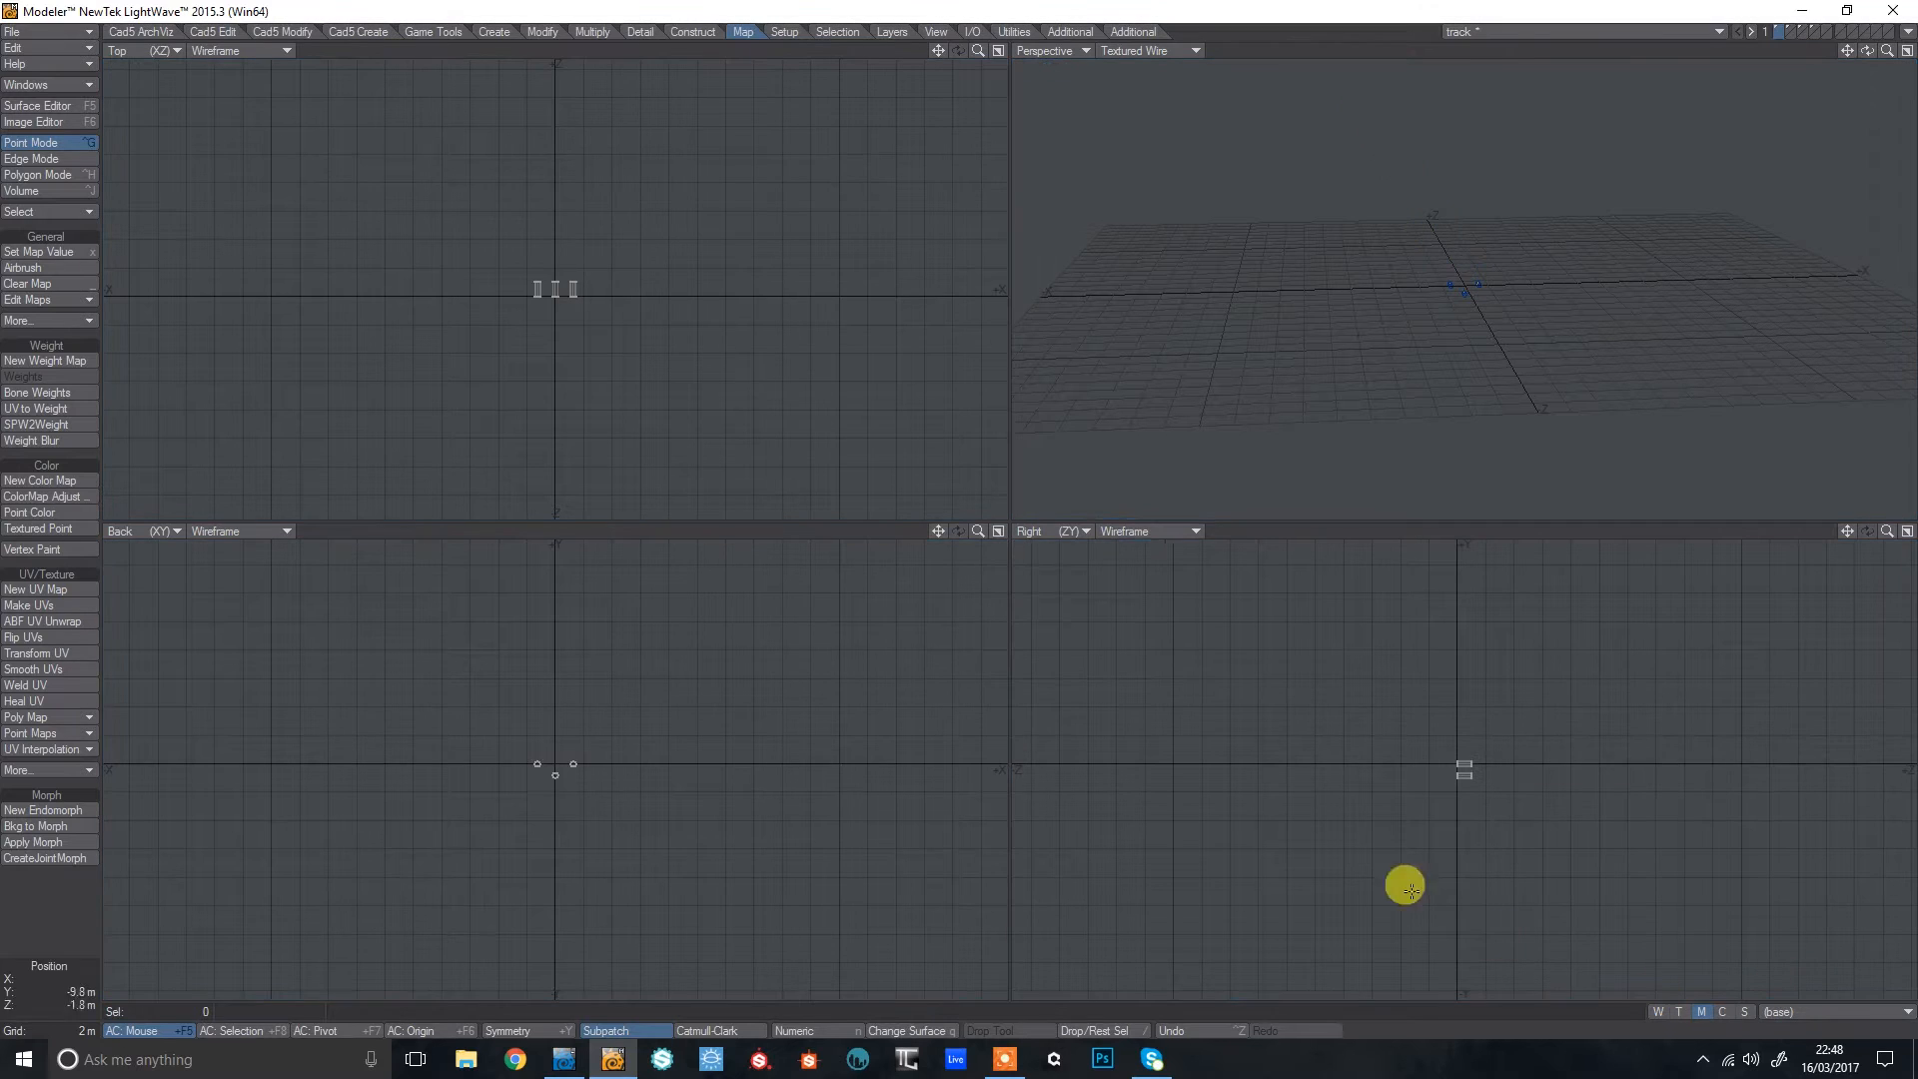
# Slice the three short tubes into 200 divisions along the Z axis with Julienne.
pyautogui.press('a')
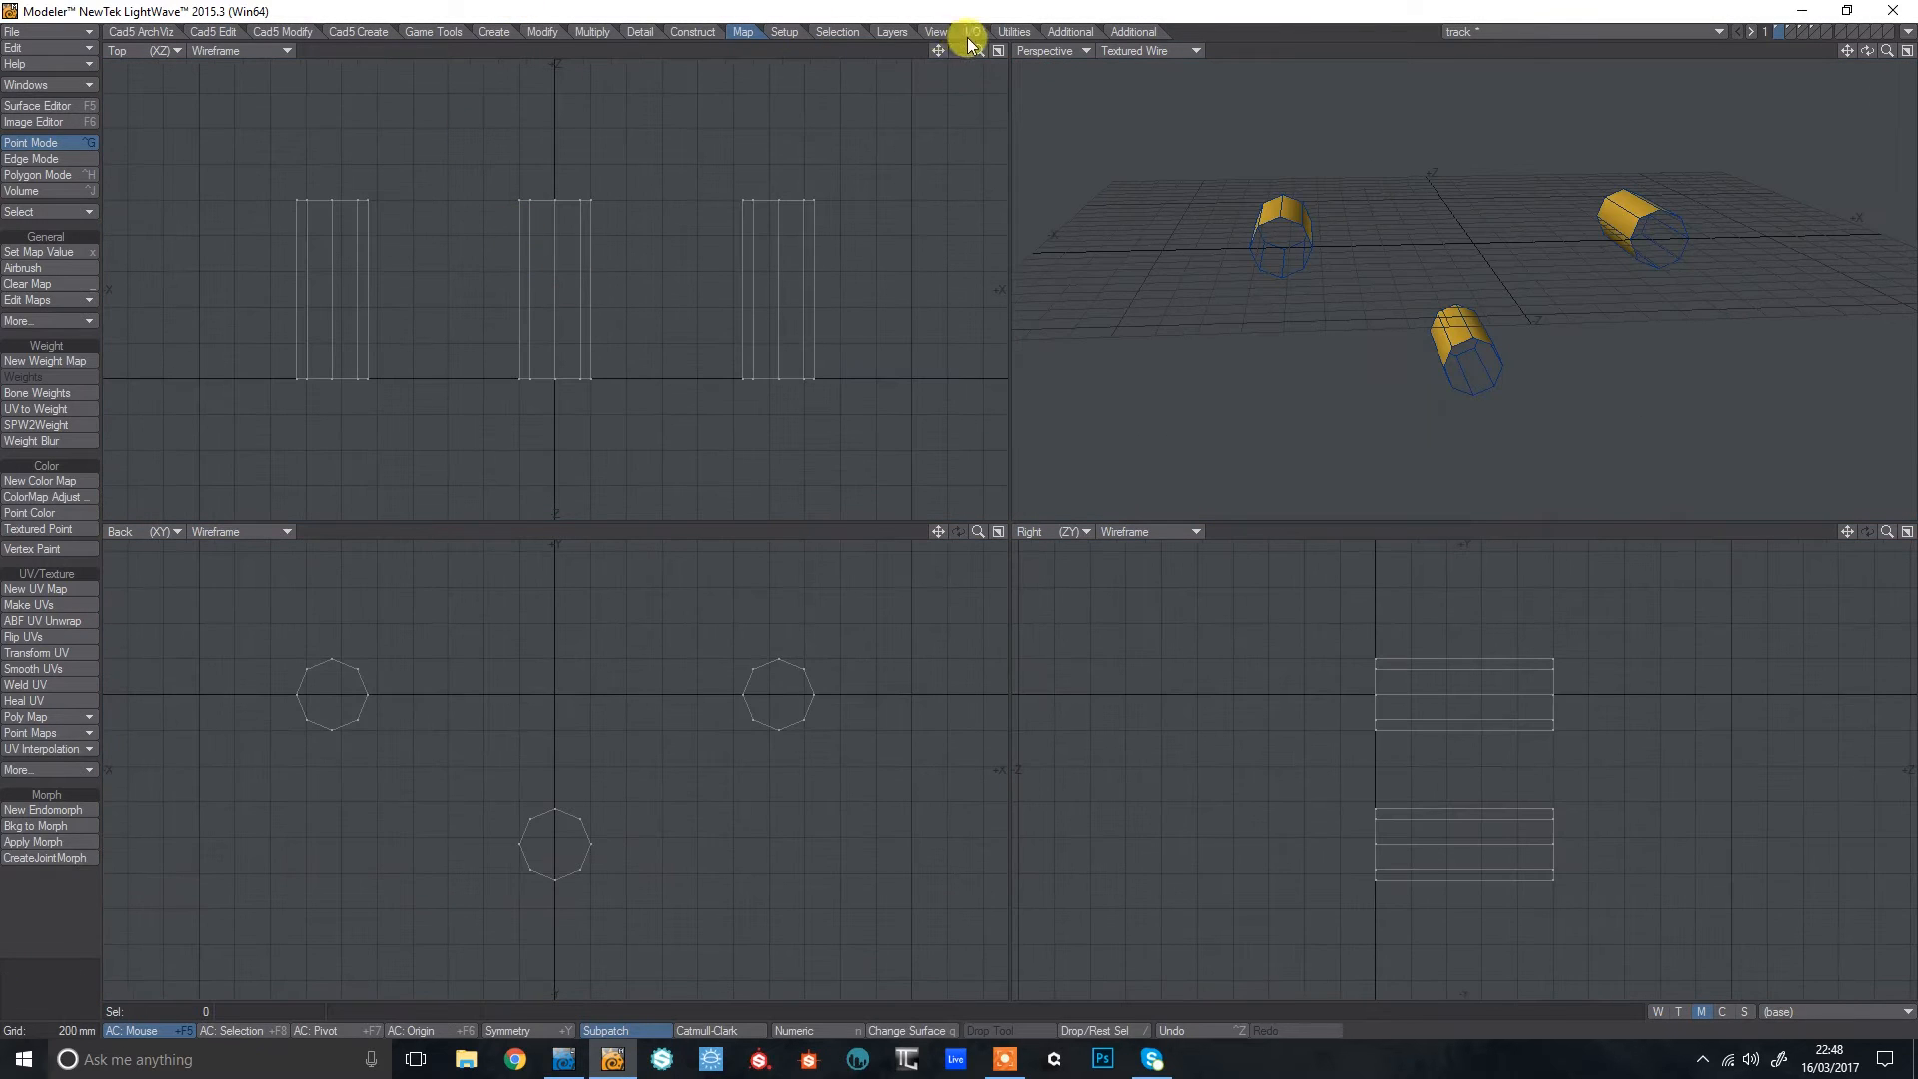
pyautogui.moveTo(1866, 50); pyautogui.dragTo(1825, 69)
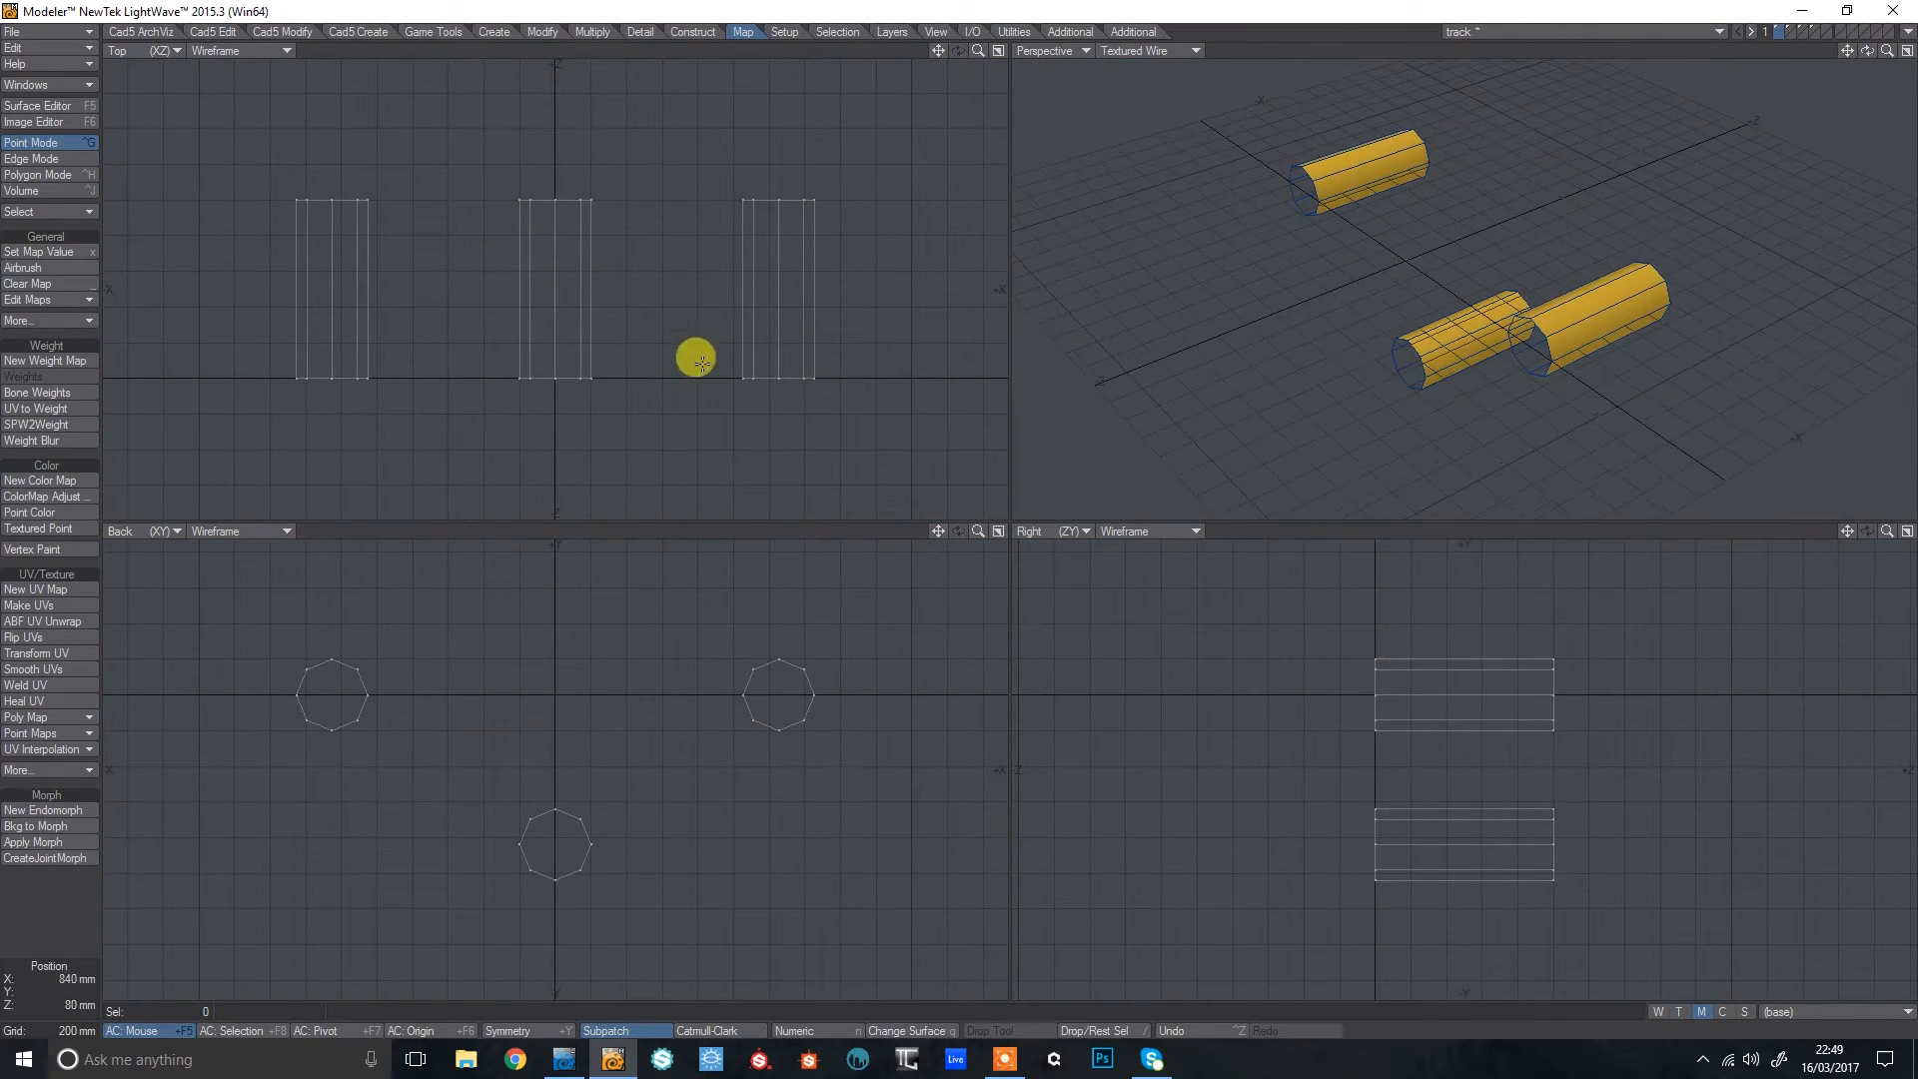
pyautogui.click(593, 33)
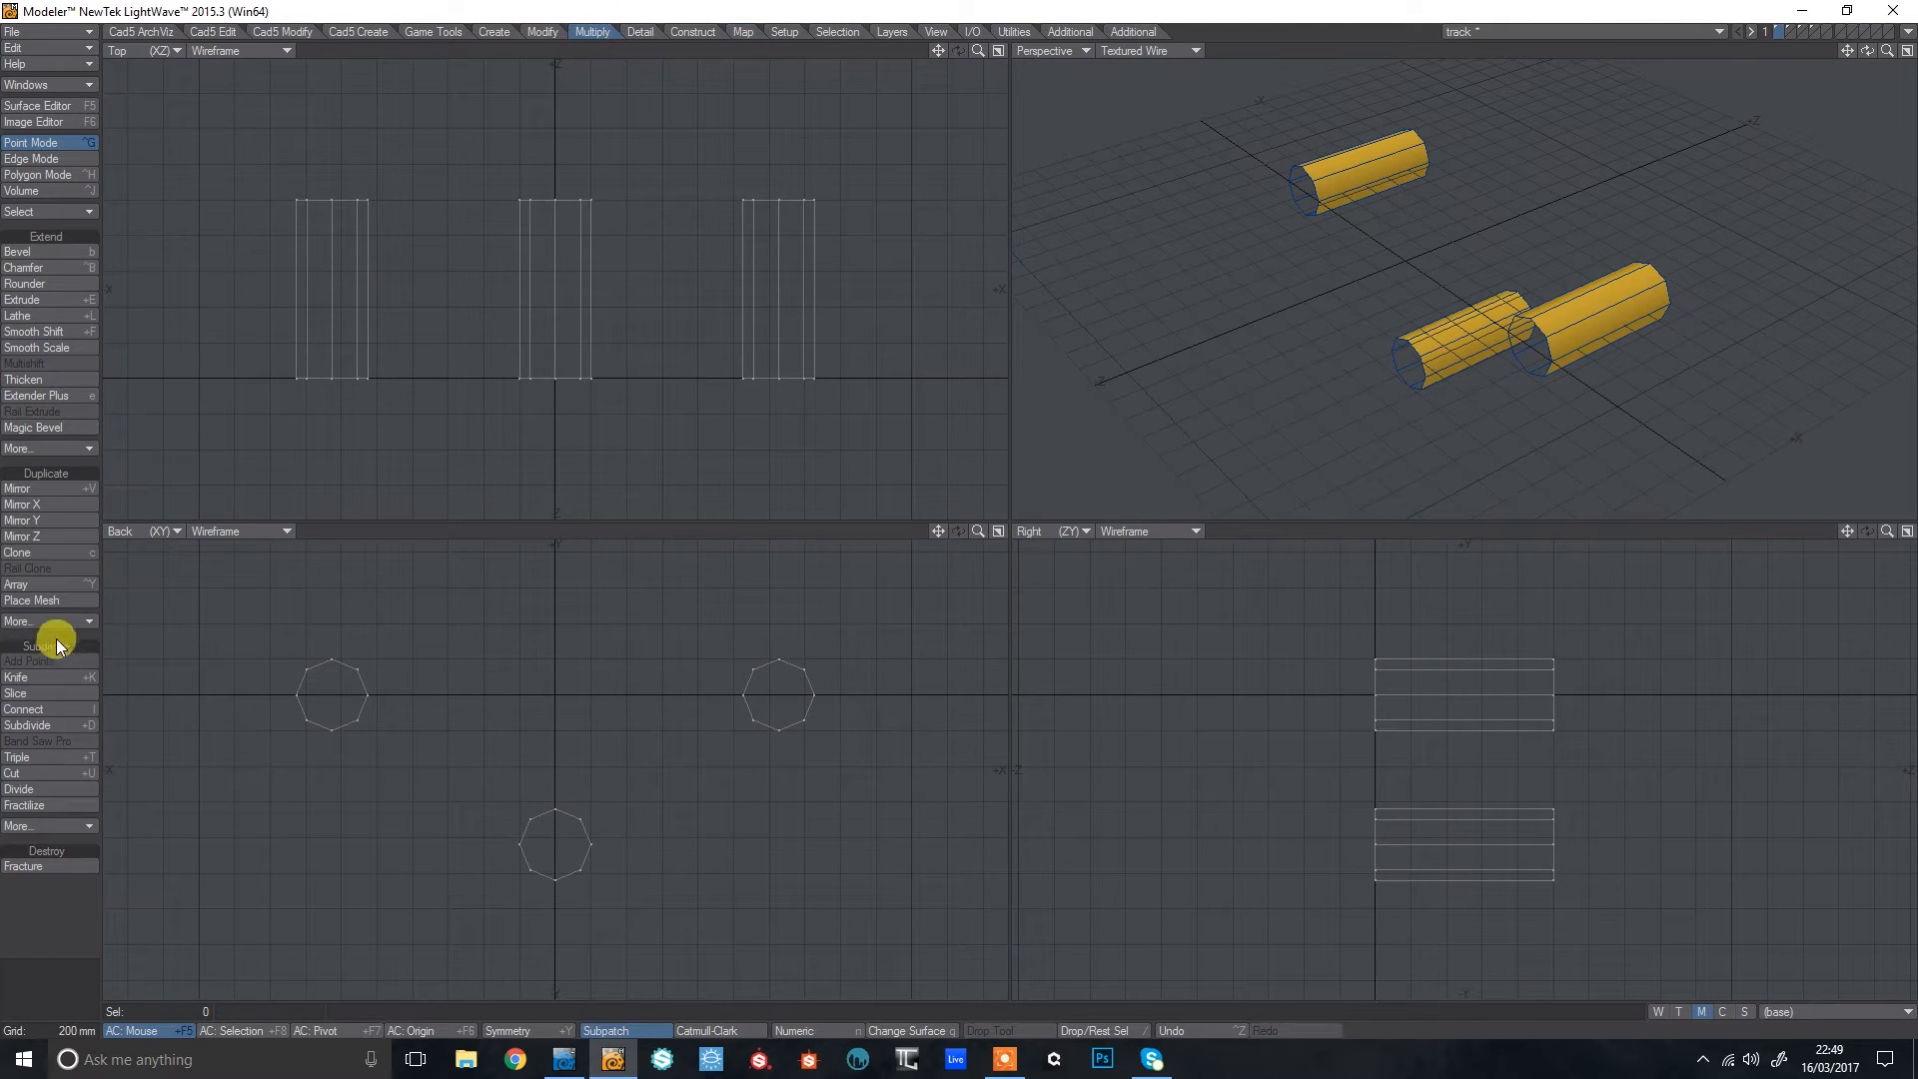
pyautogui.click(38, 826)
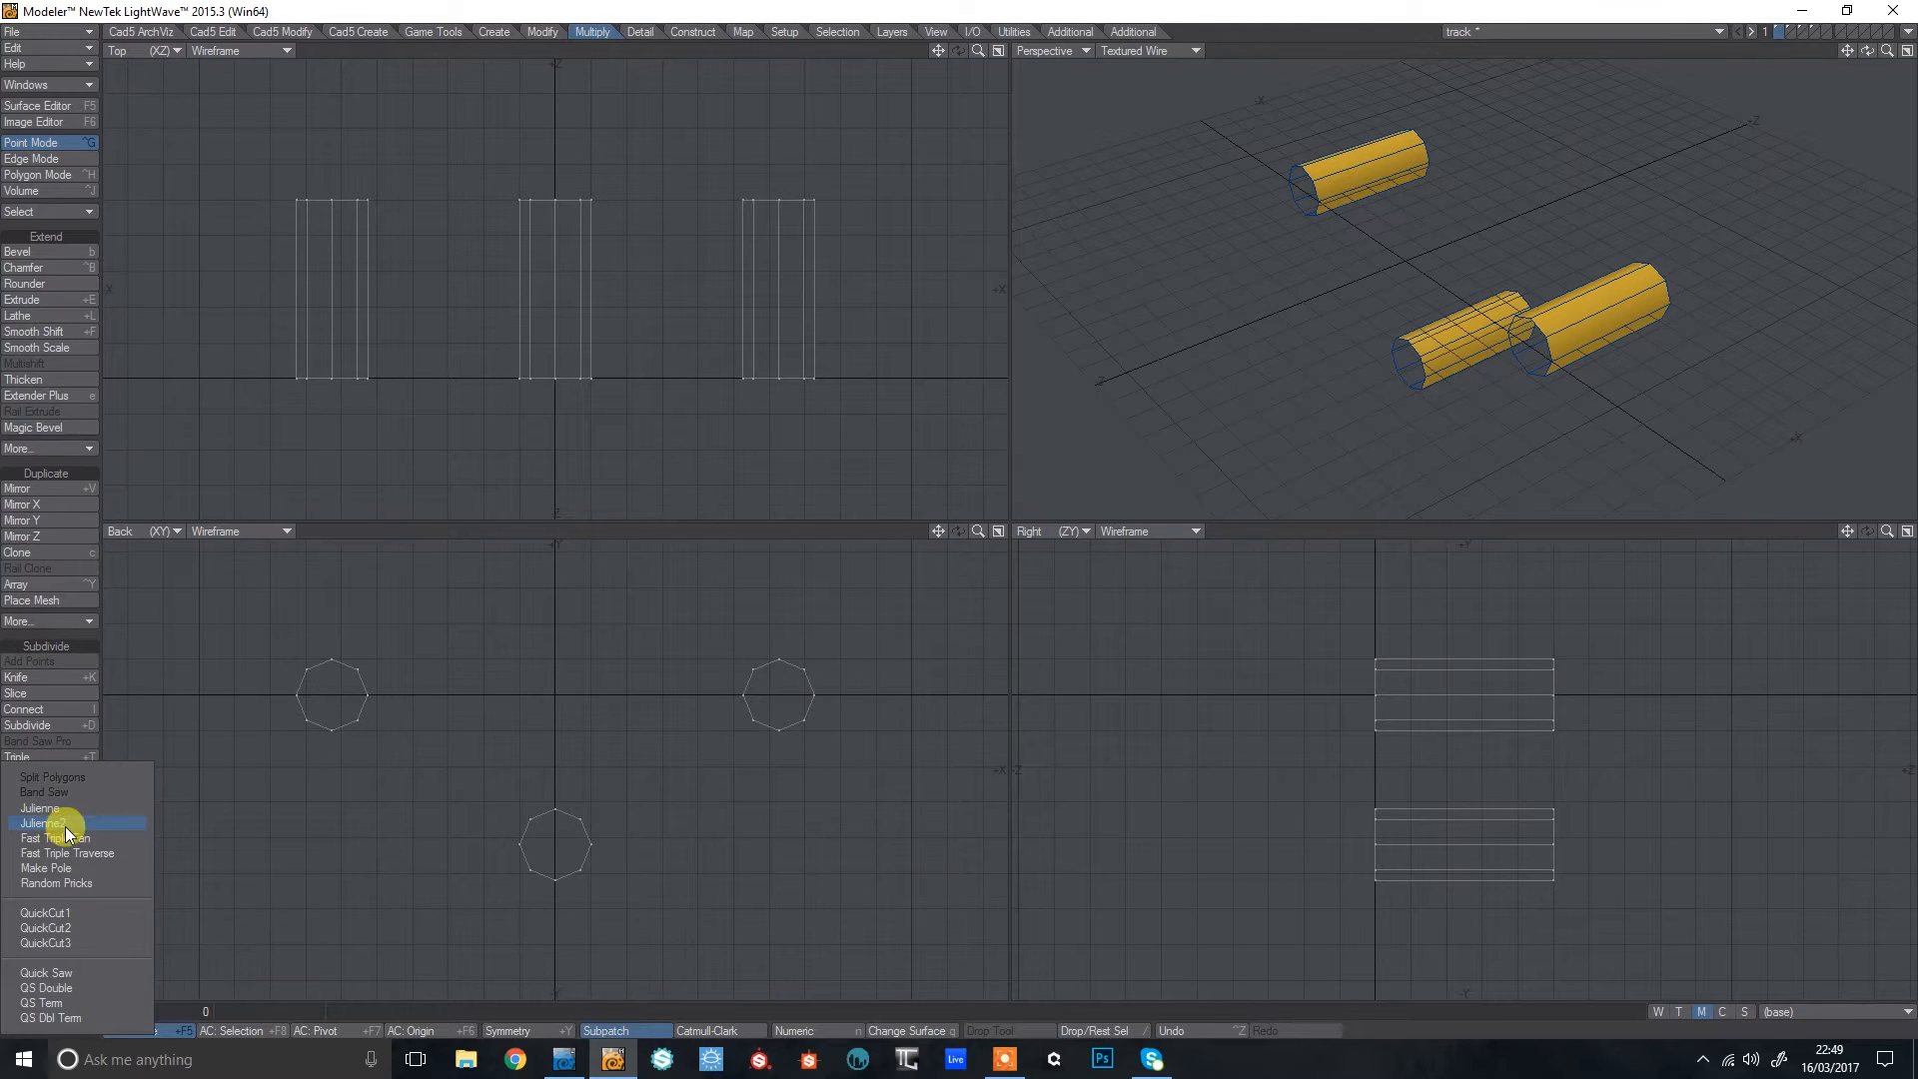
pyautogui.click(64, 825)
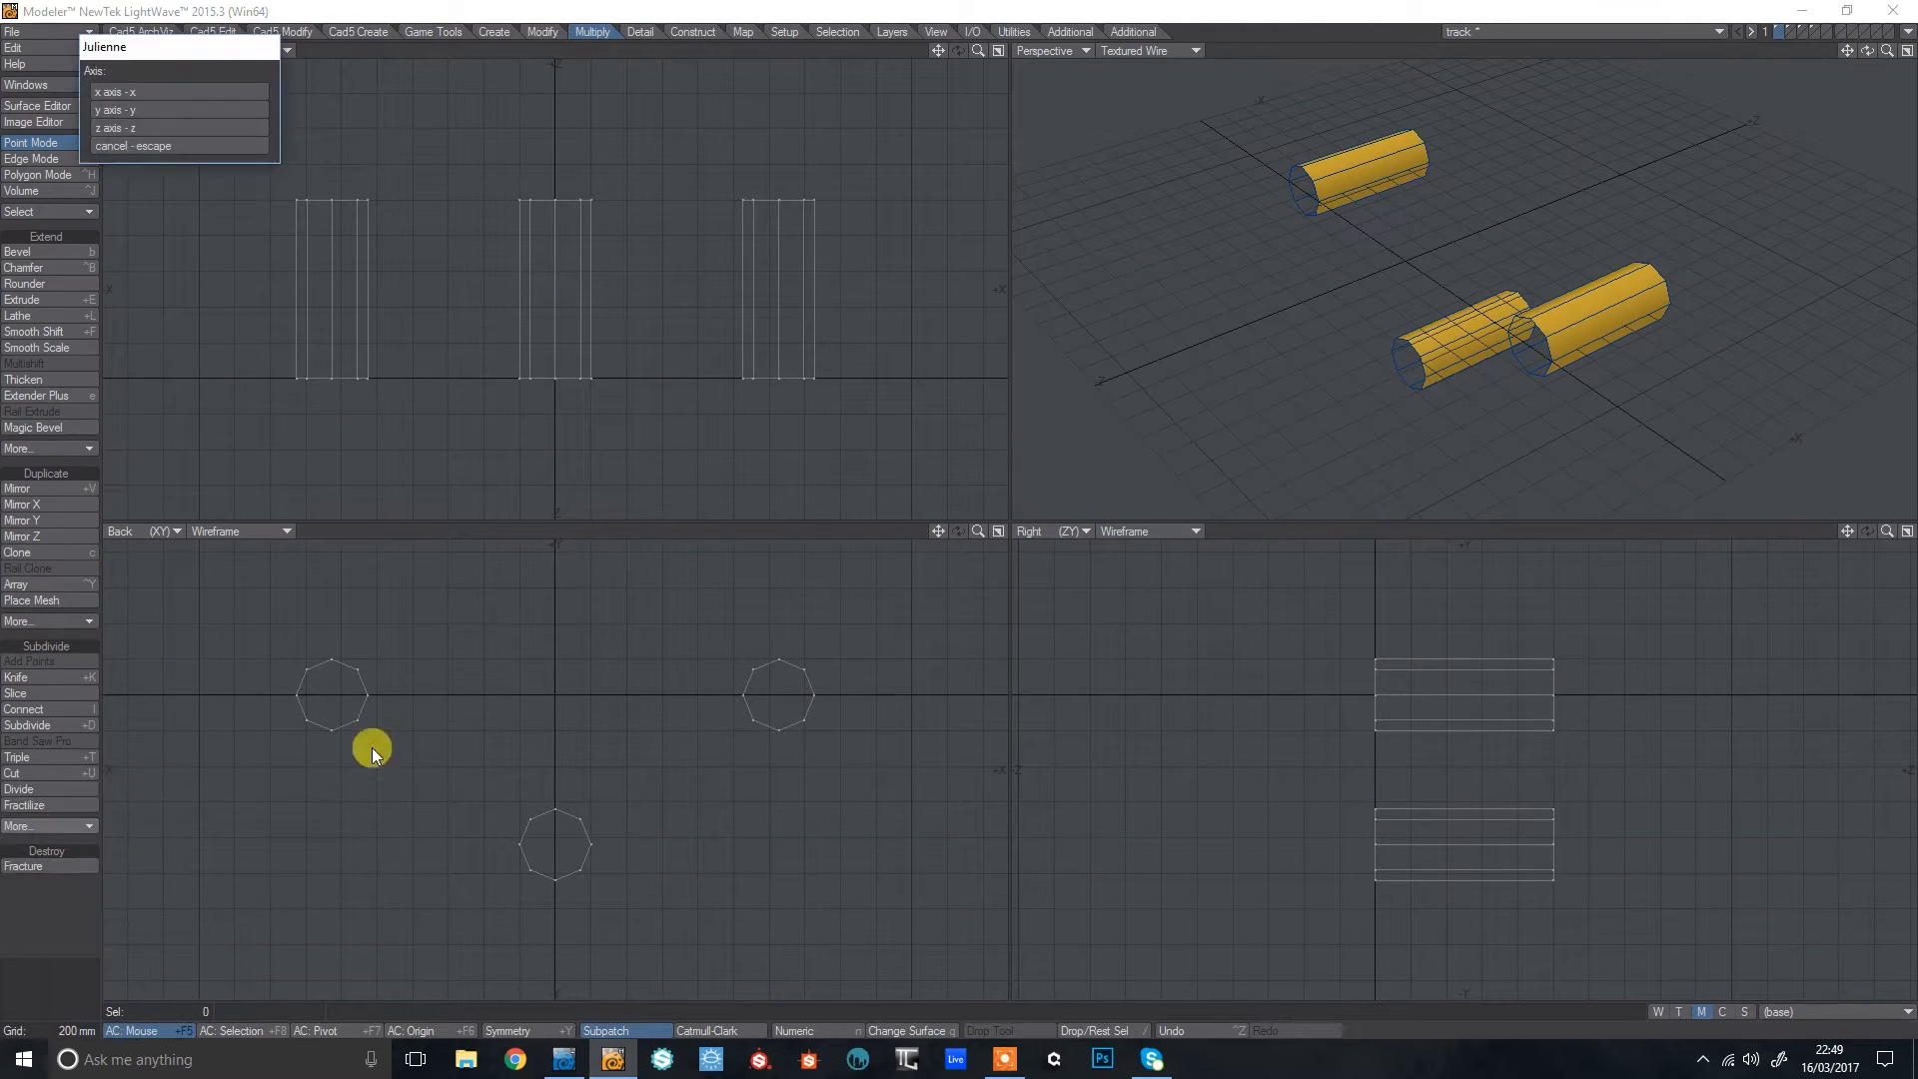
pyautogui.click(165, 130)
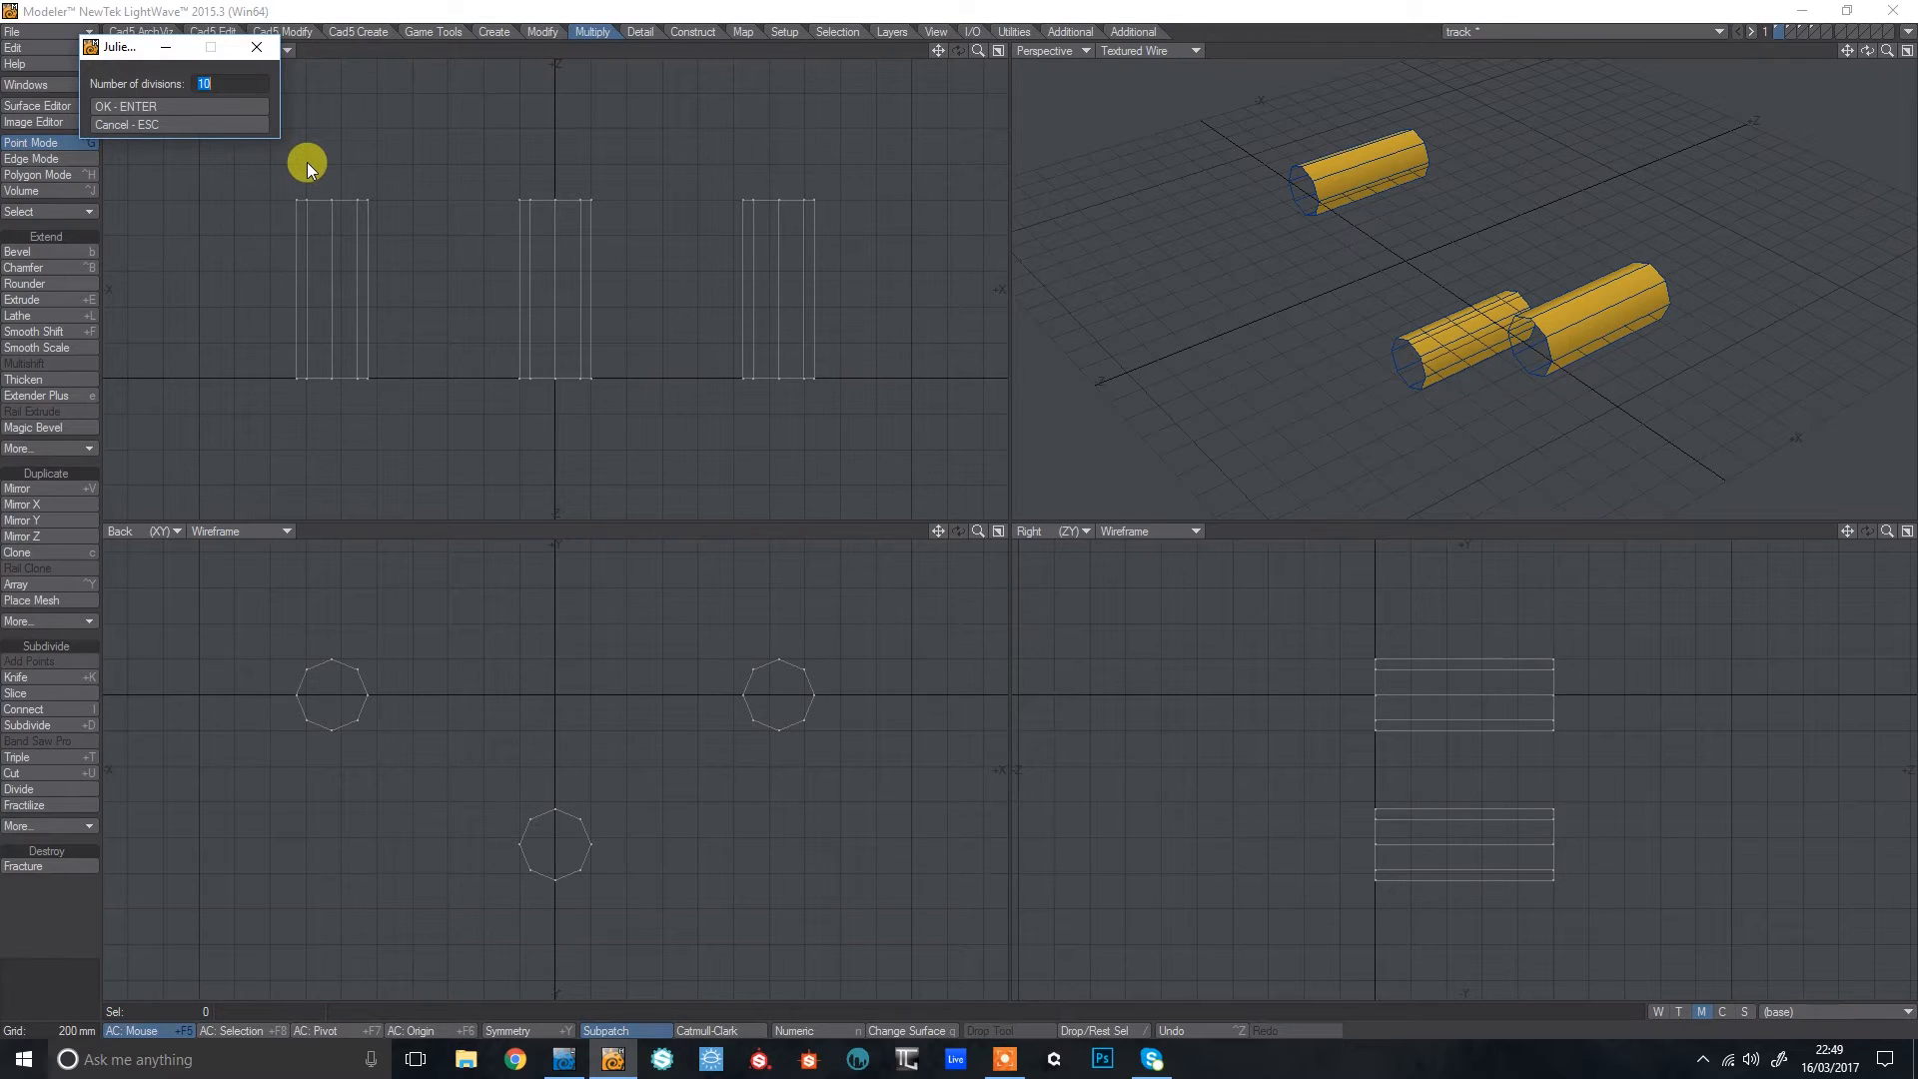
pyautogui.write('200')
pyautogui.press('Return')
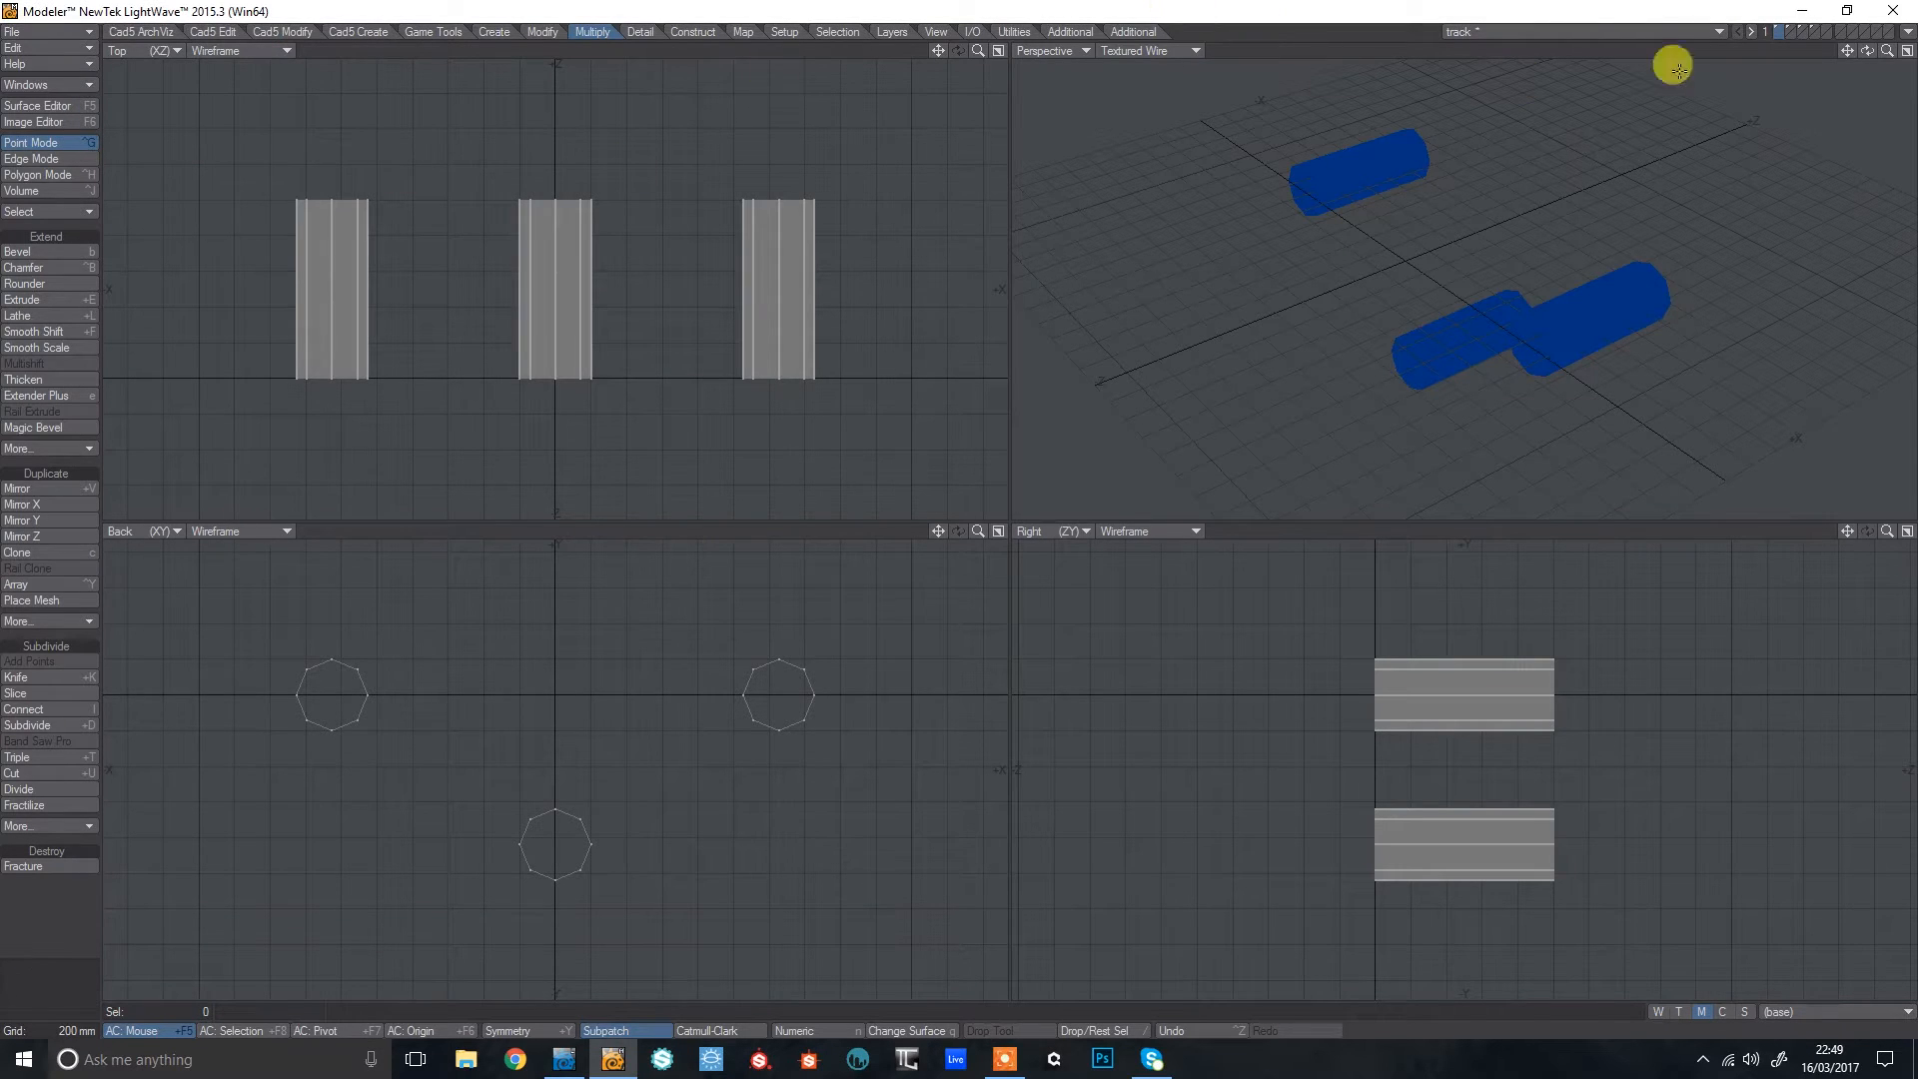
pyautogui.moveTo(1887, 50); pyautogui.dragTo(1654, 308)
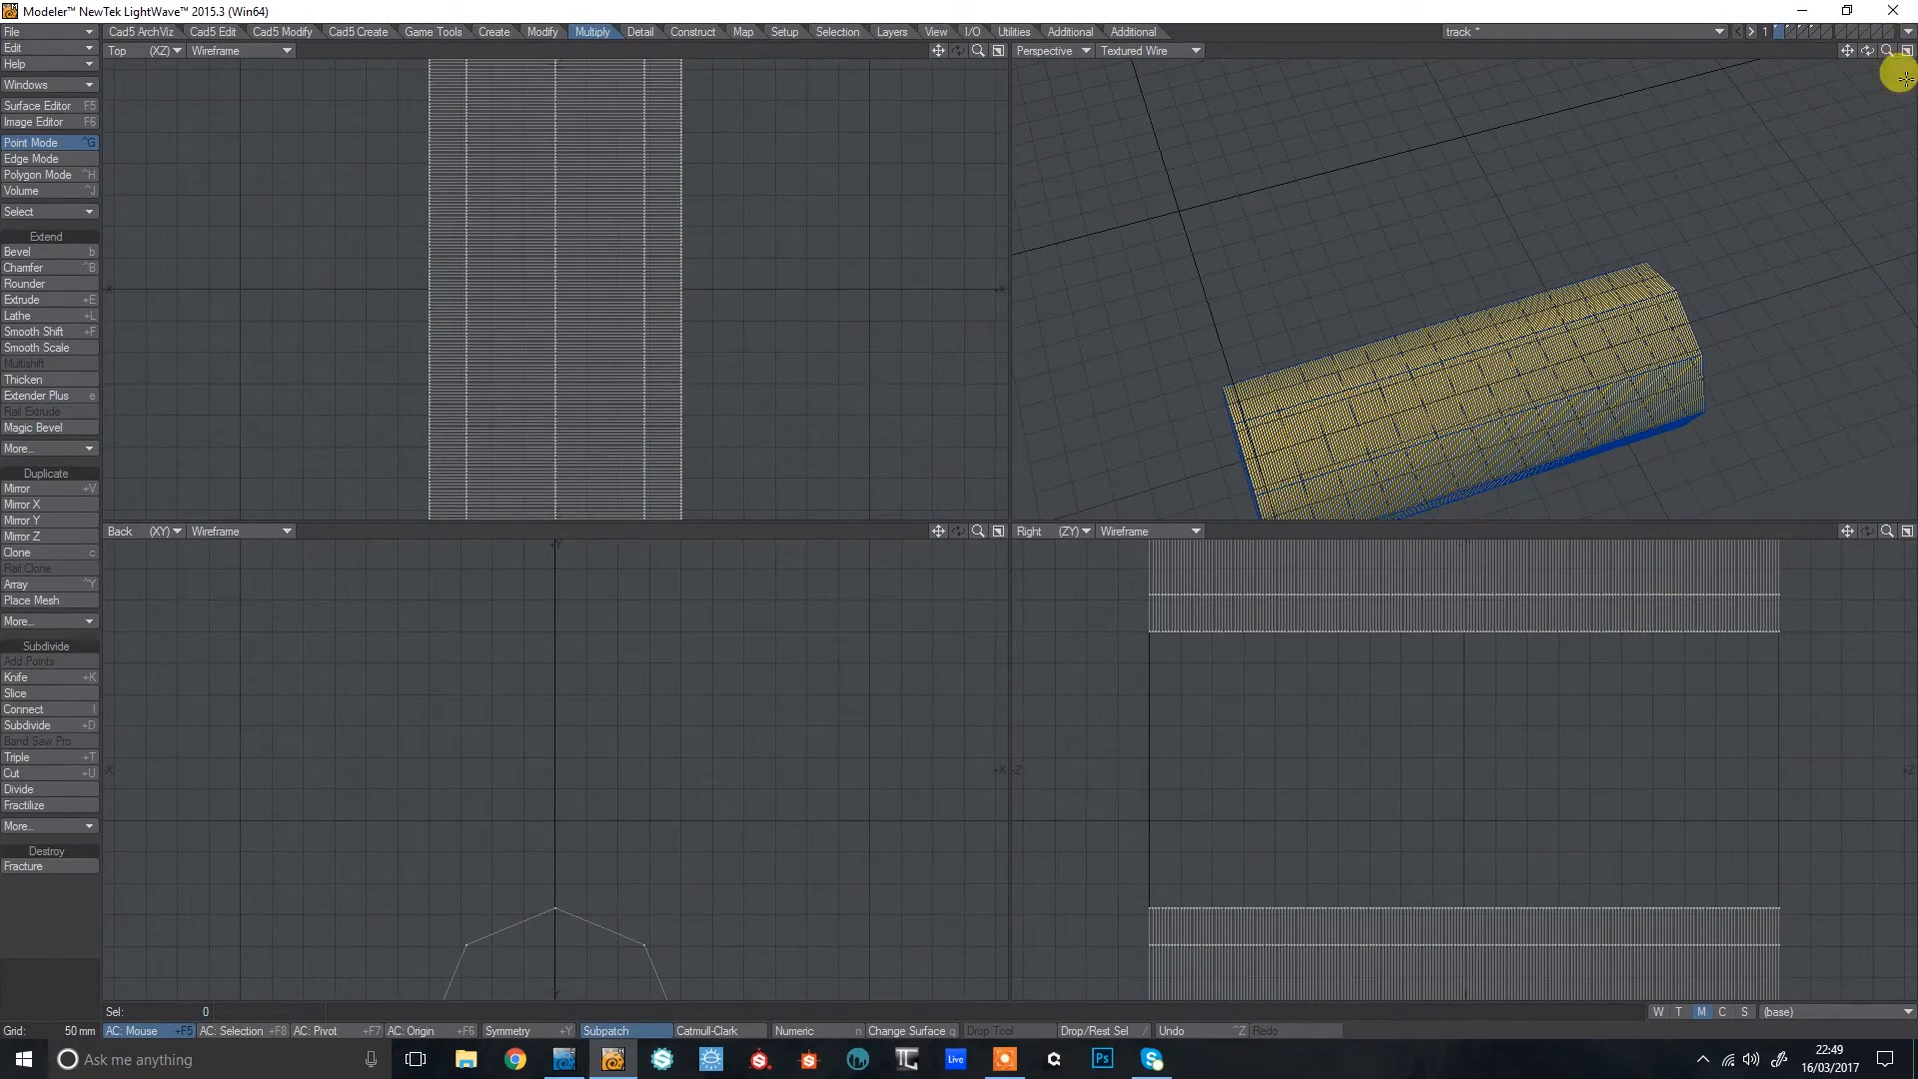
# Save the sliced track object in Modeler and send it to Layout.
pyautogui.moveTo(1885, 52); pyautogui.dragTo(1666, 393)
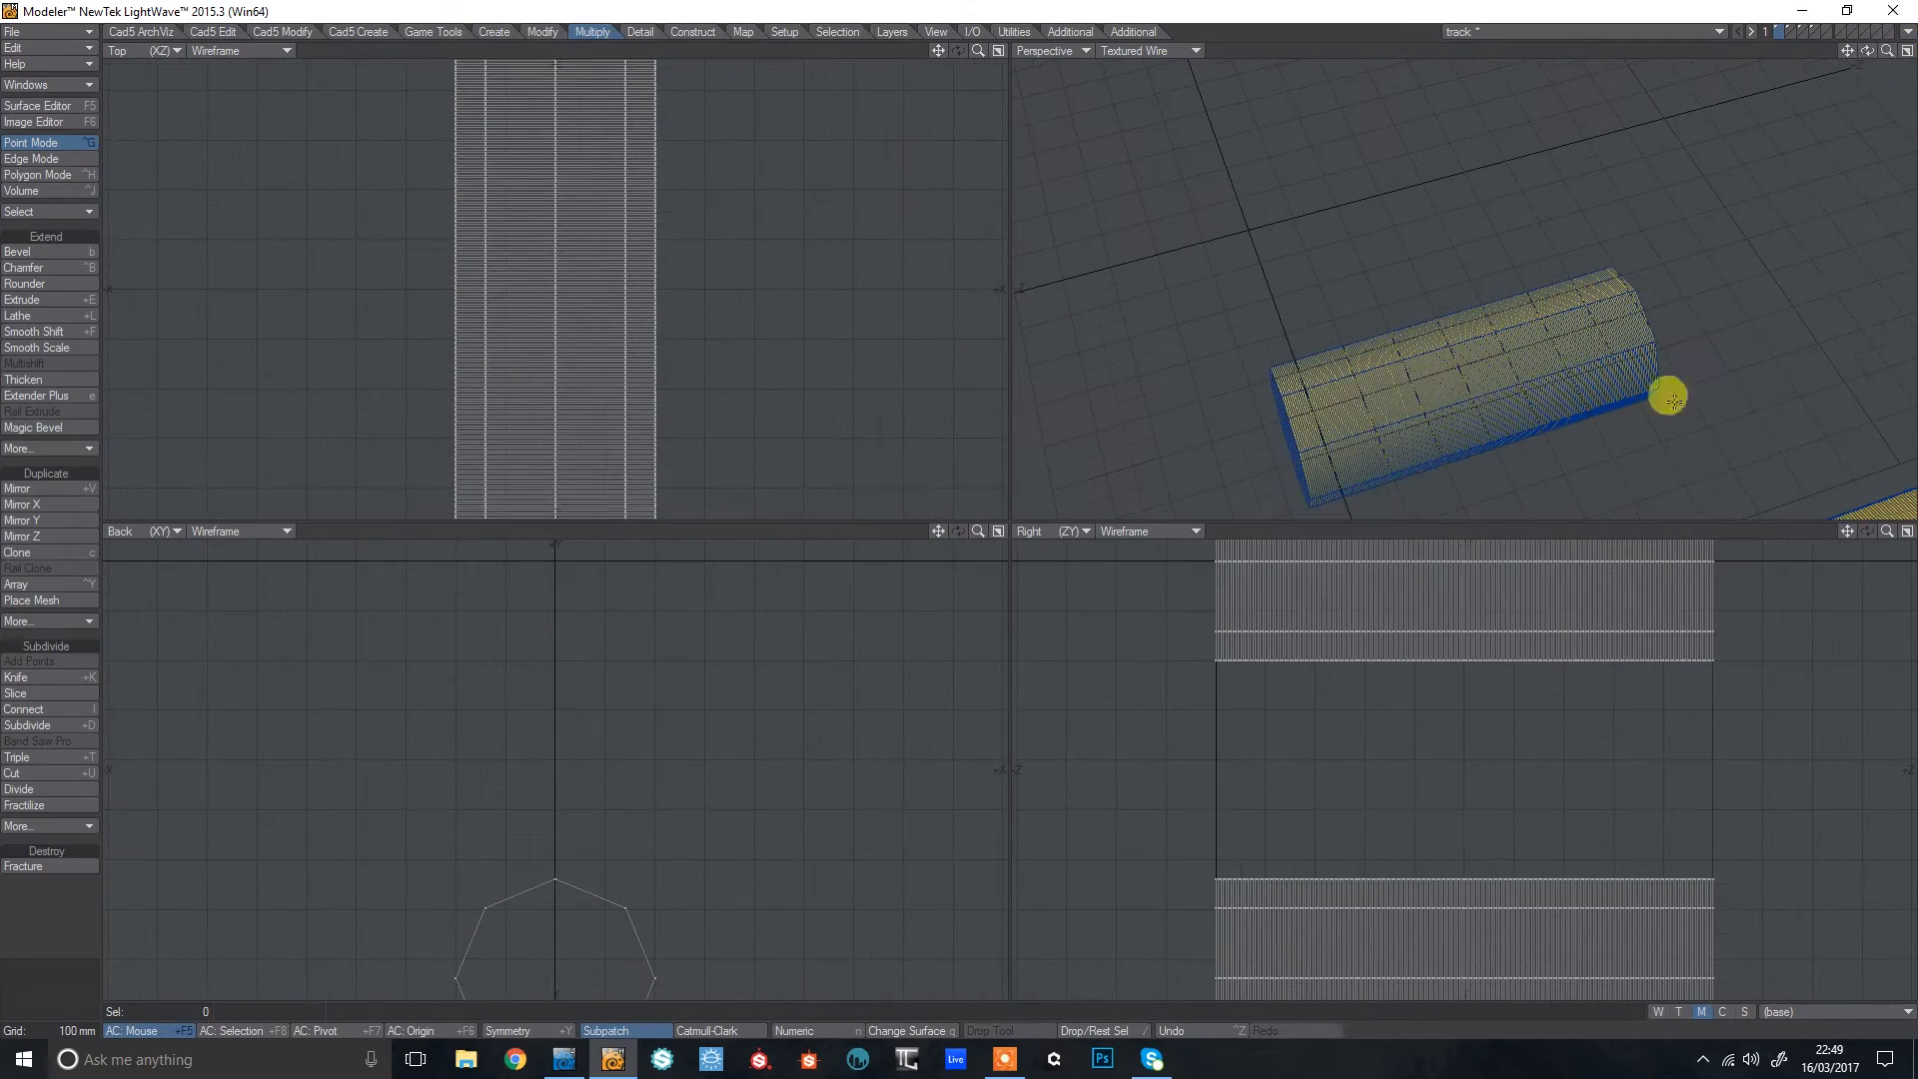
pyautogui.moveTo(1883, 535); pyautogui.dragTo(1839, 534)
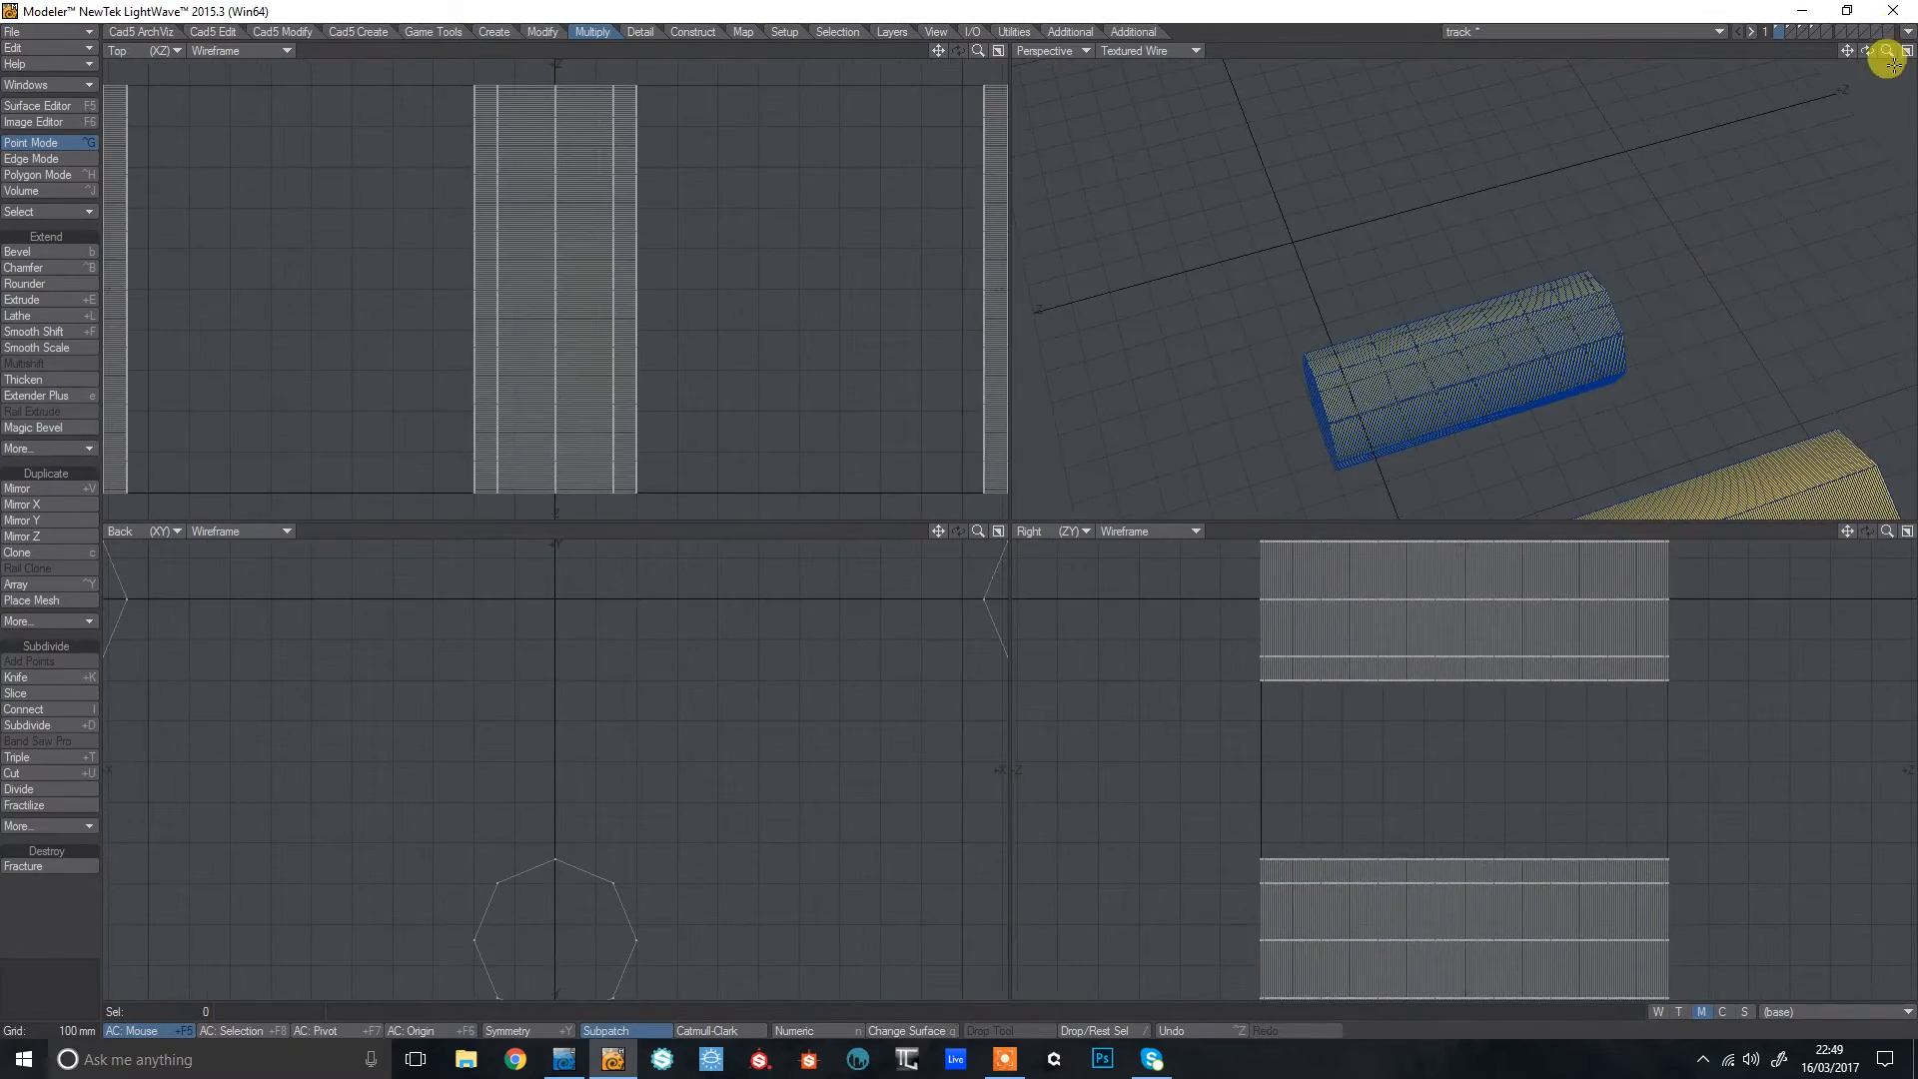
pyautogui.moveTo(1867, 50)
pyautogui.mouseDown()
pyautogui.moveTo(1843, 75)
pyautogui.moveTo(1869, 51)
pyautogui.moveTo(1851, 53)
pyautogui.moveTo(1917, 51)
pyautogui.moveTo(1884, 52)
pyautogui.mouseUp()
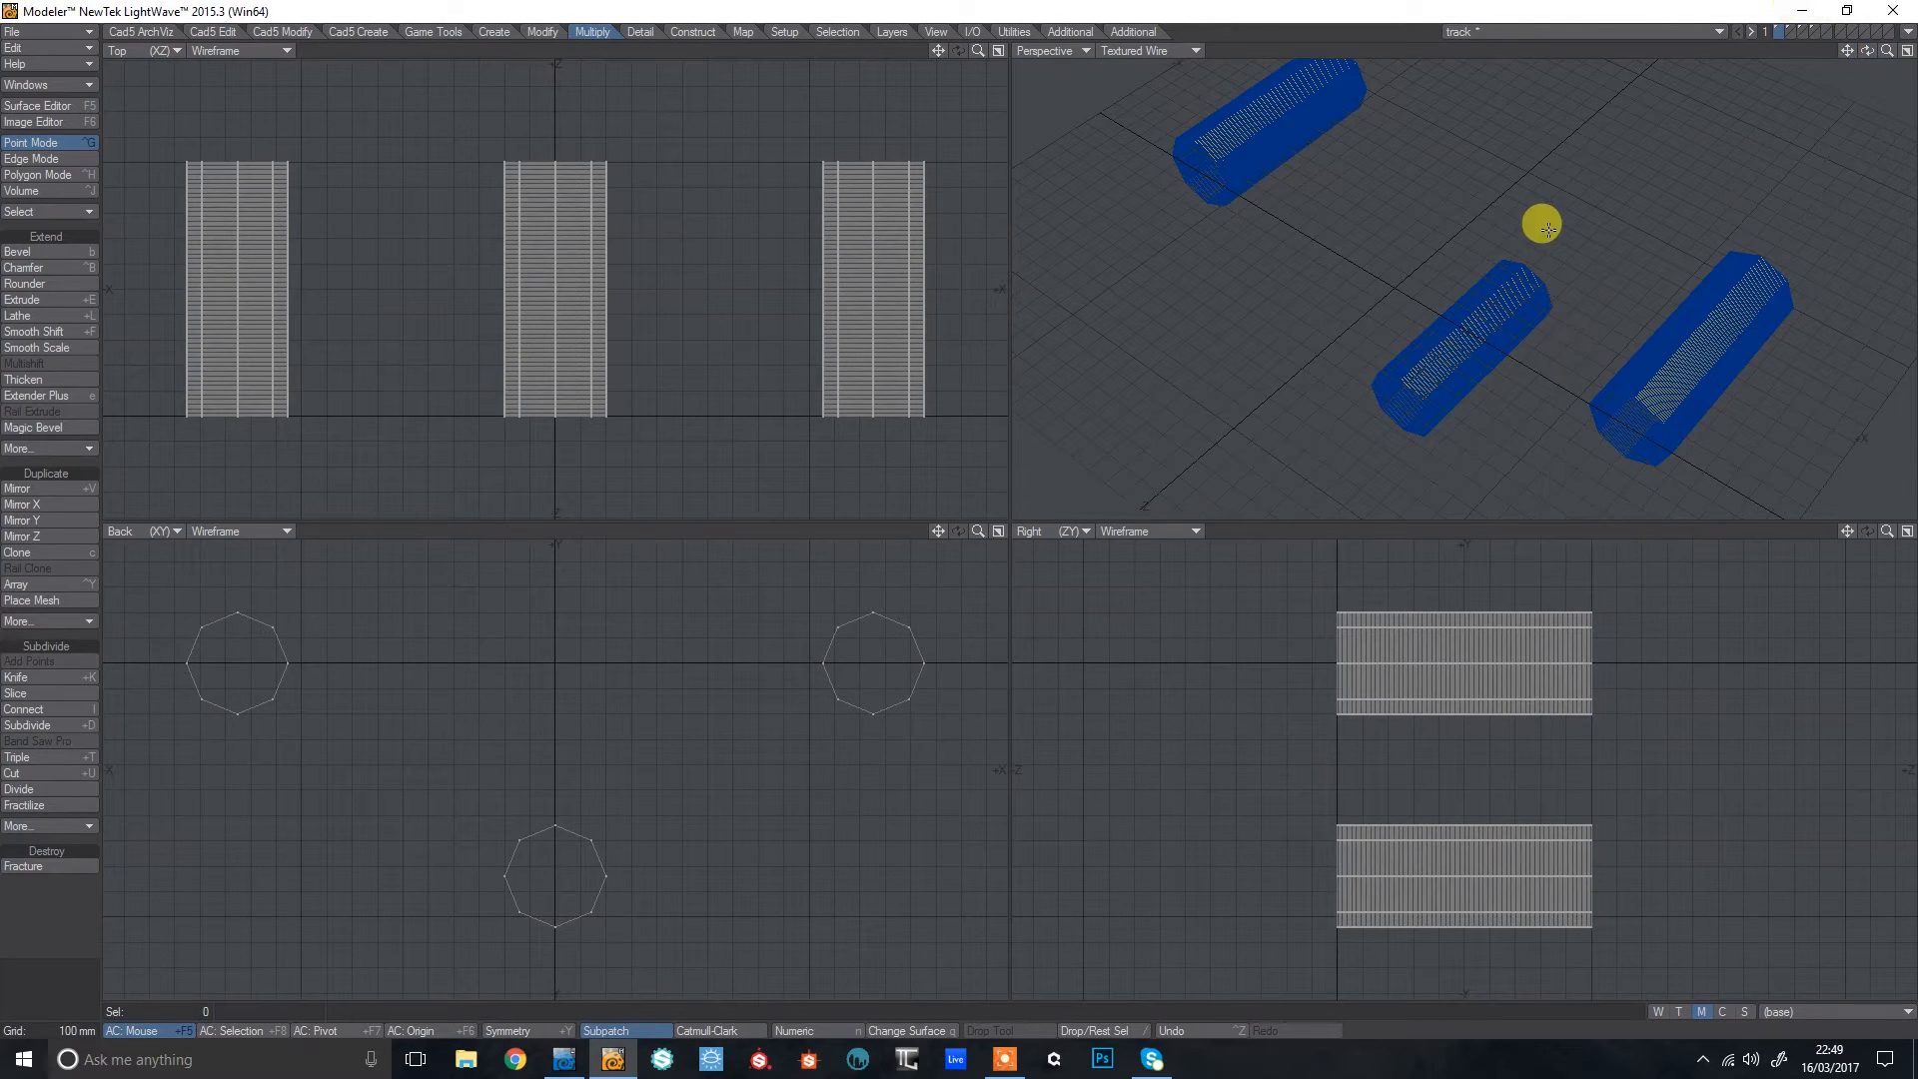
pyautogui.moveTo(1888, 53)
pyautogui.mouseDown()
pyautogui.moveTo(1872, 53)
pyautogui.moveTo(1891, 53)
pyautogui.mouseUp()
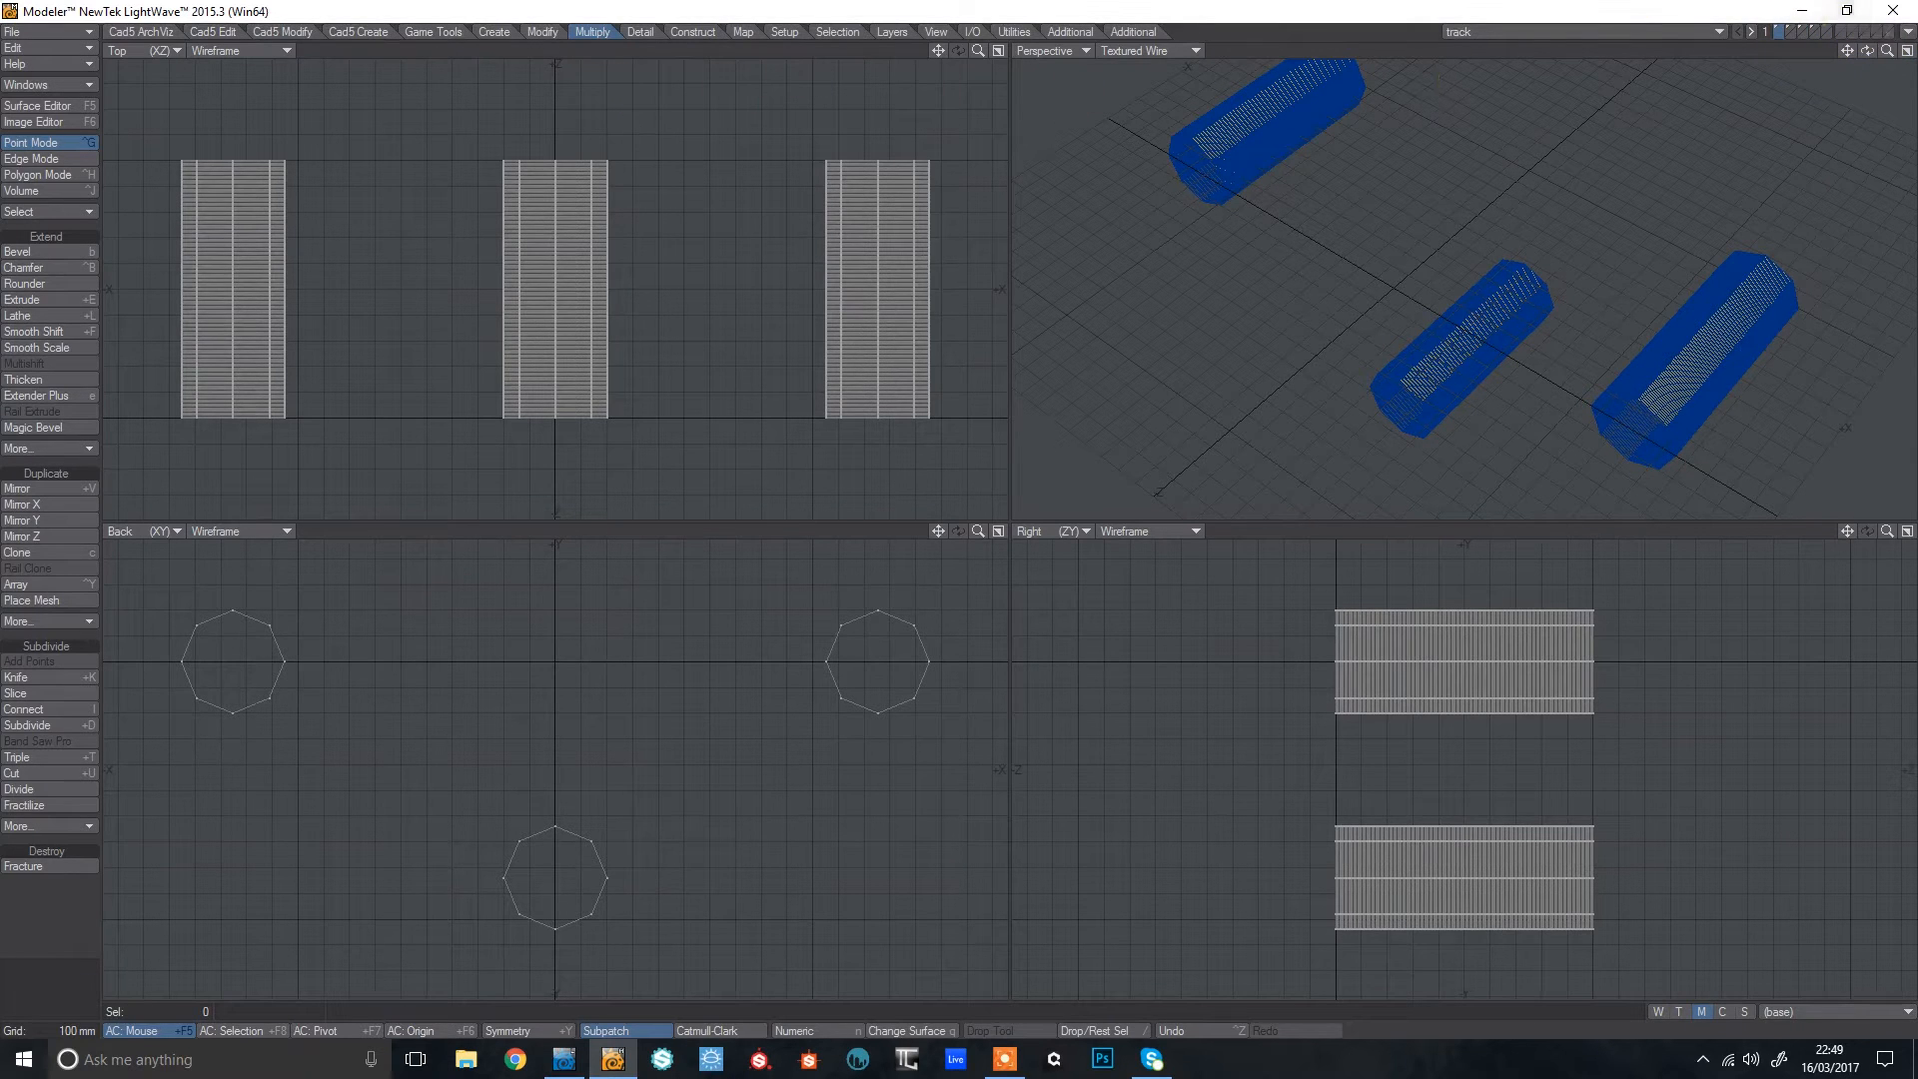
pyautogui.click(1906, 38)
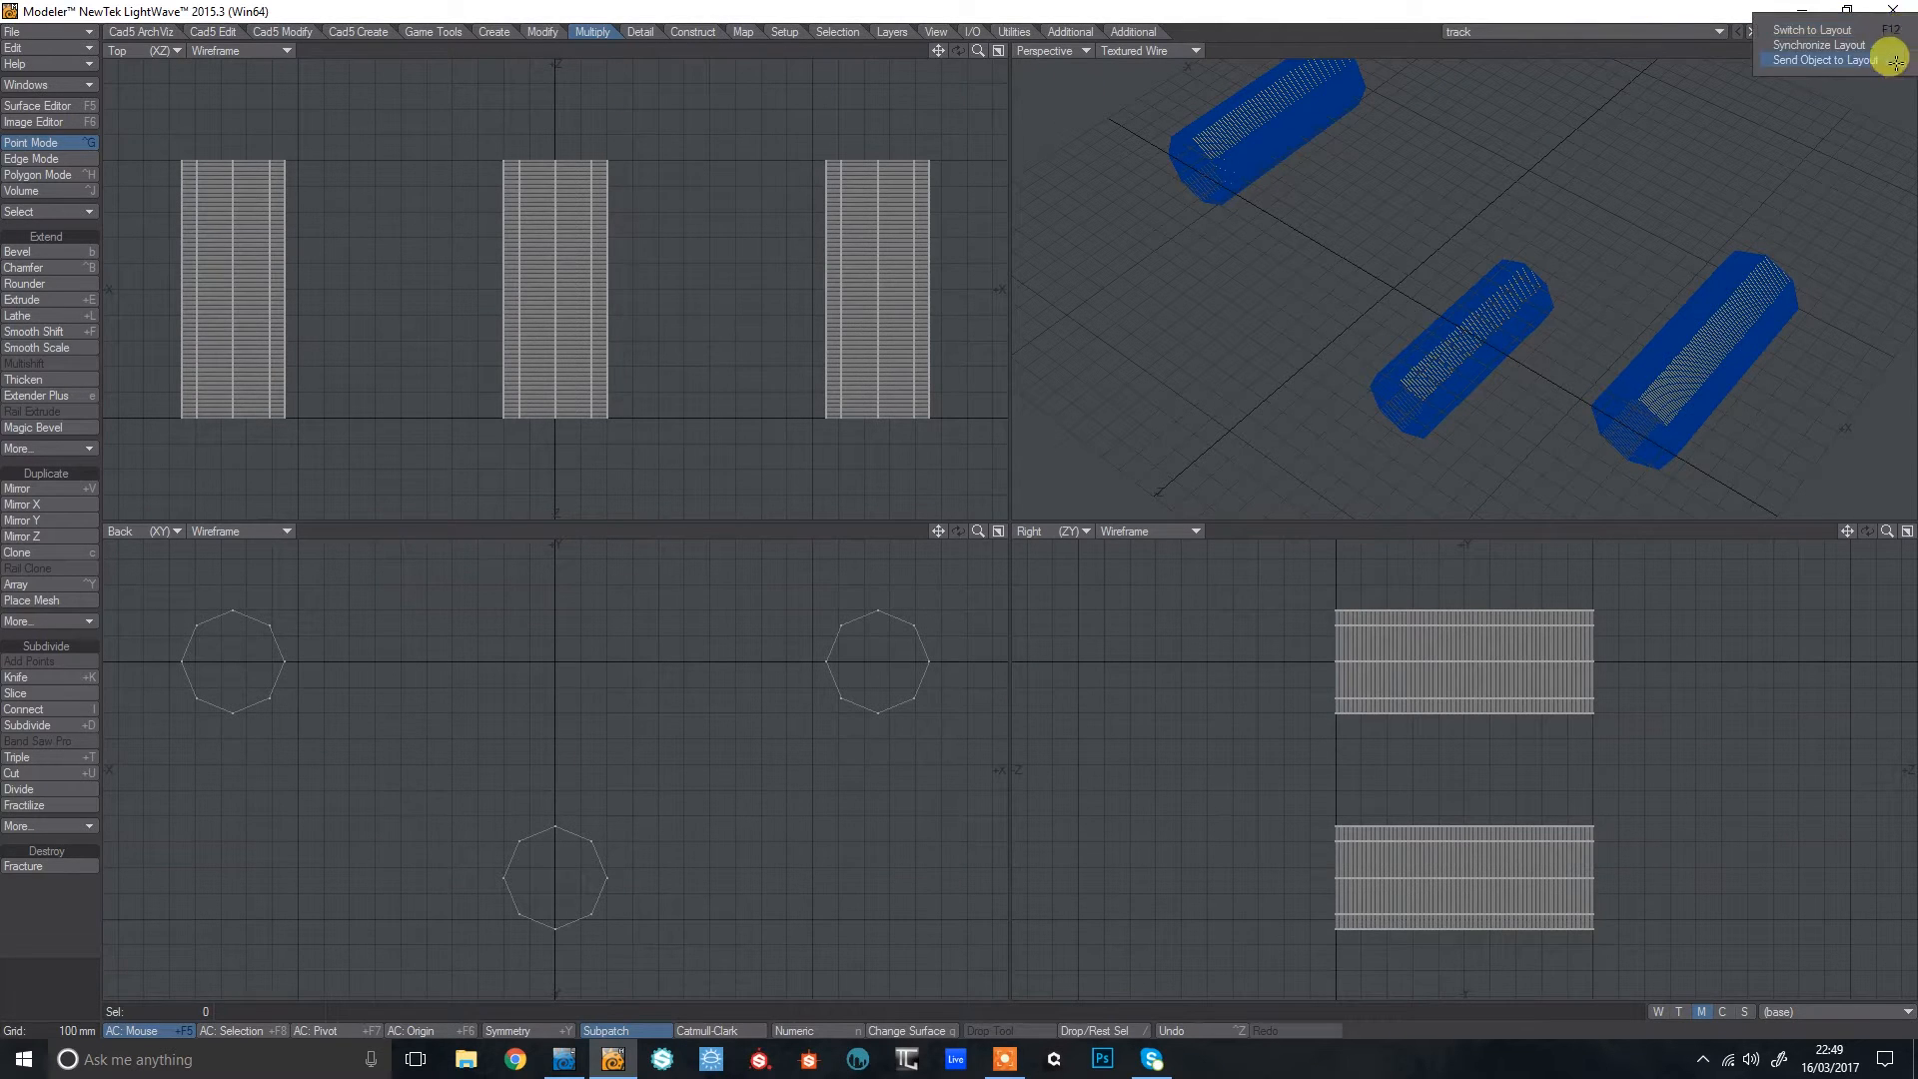
pyautogui.click(1868, 58)
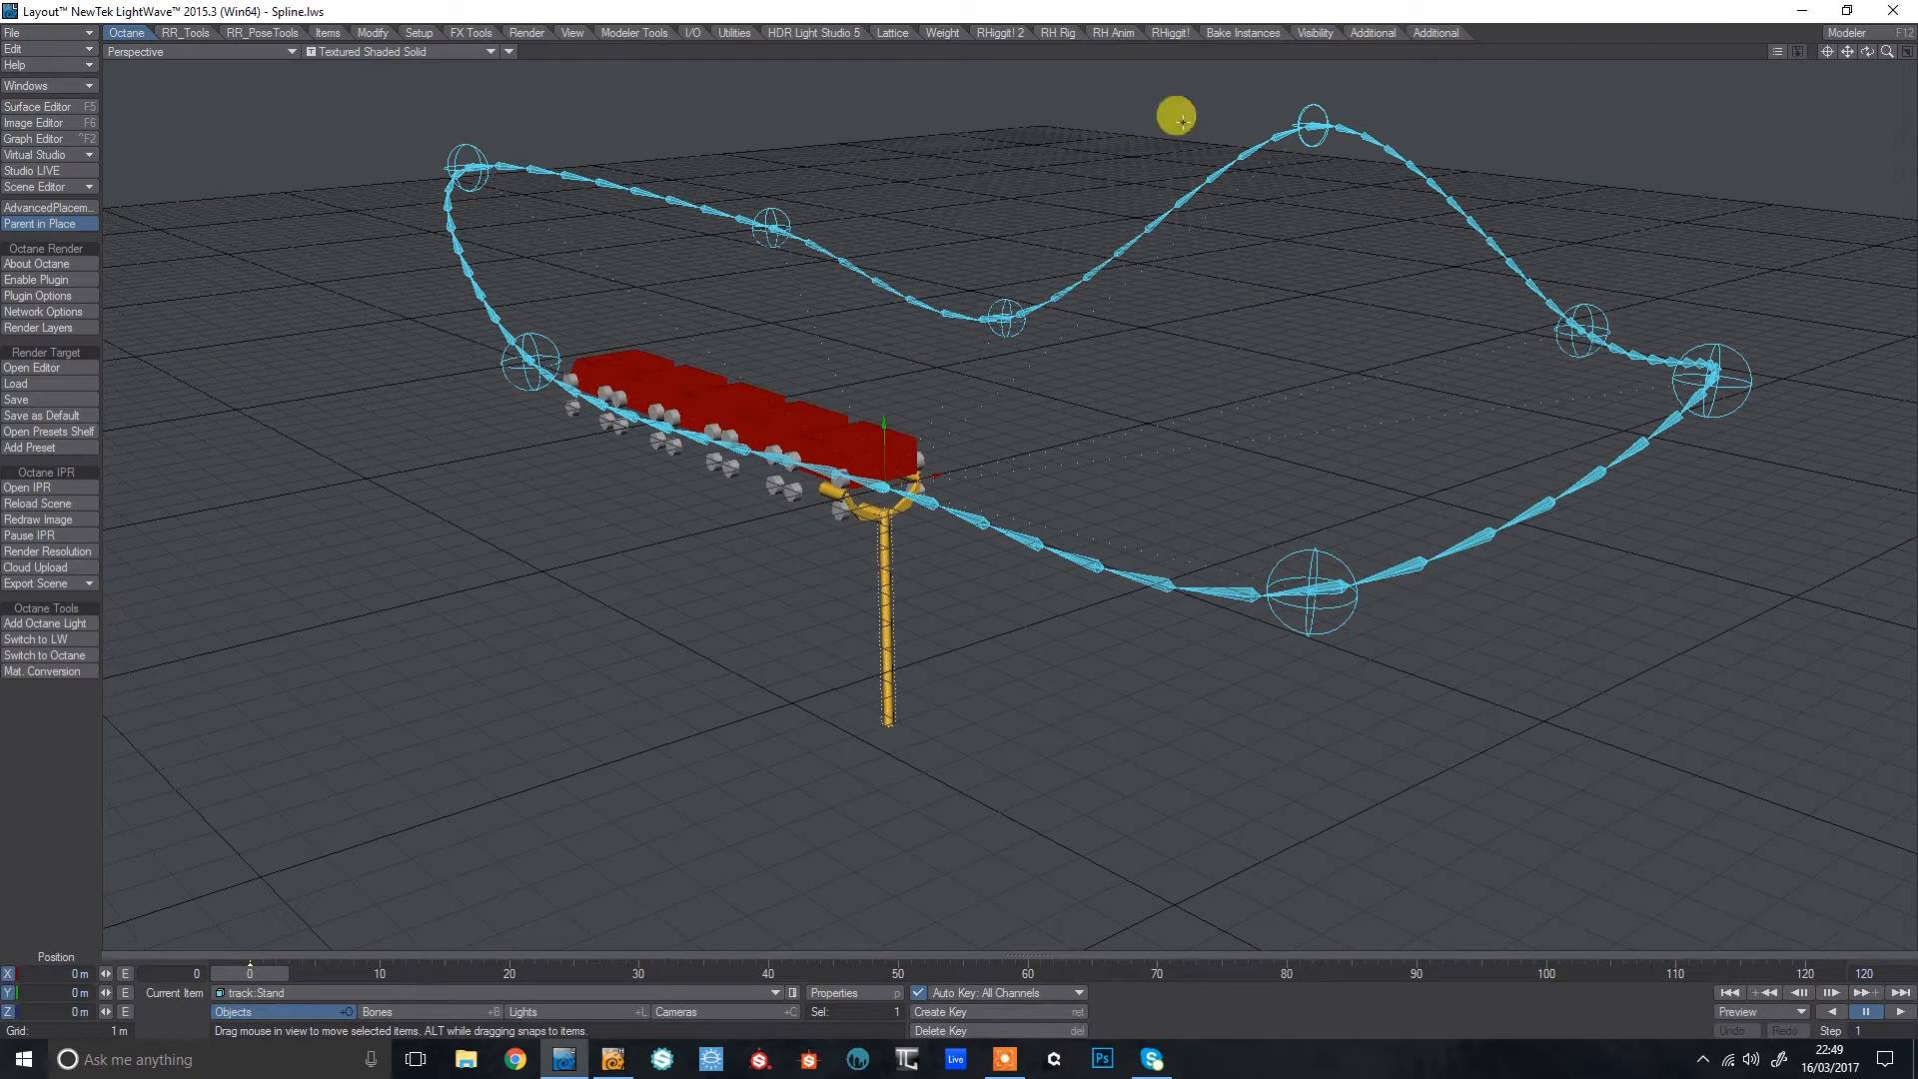
# In the Scene Editor, hide and deactivate the track:Stand, track:Supports and track:Train objects.
pyautogui.click(50, 207)
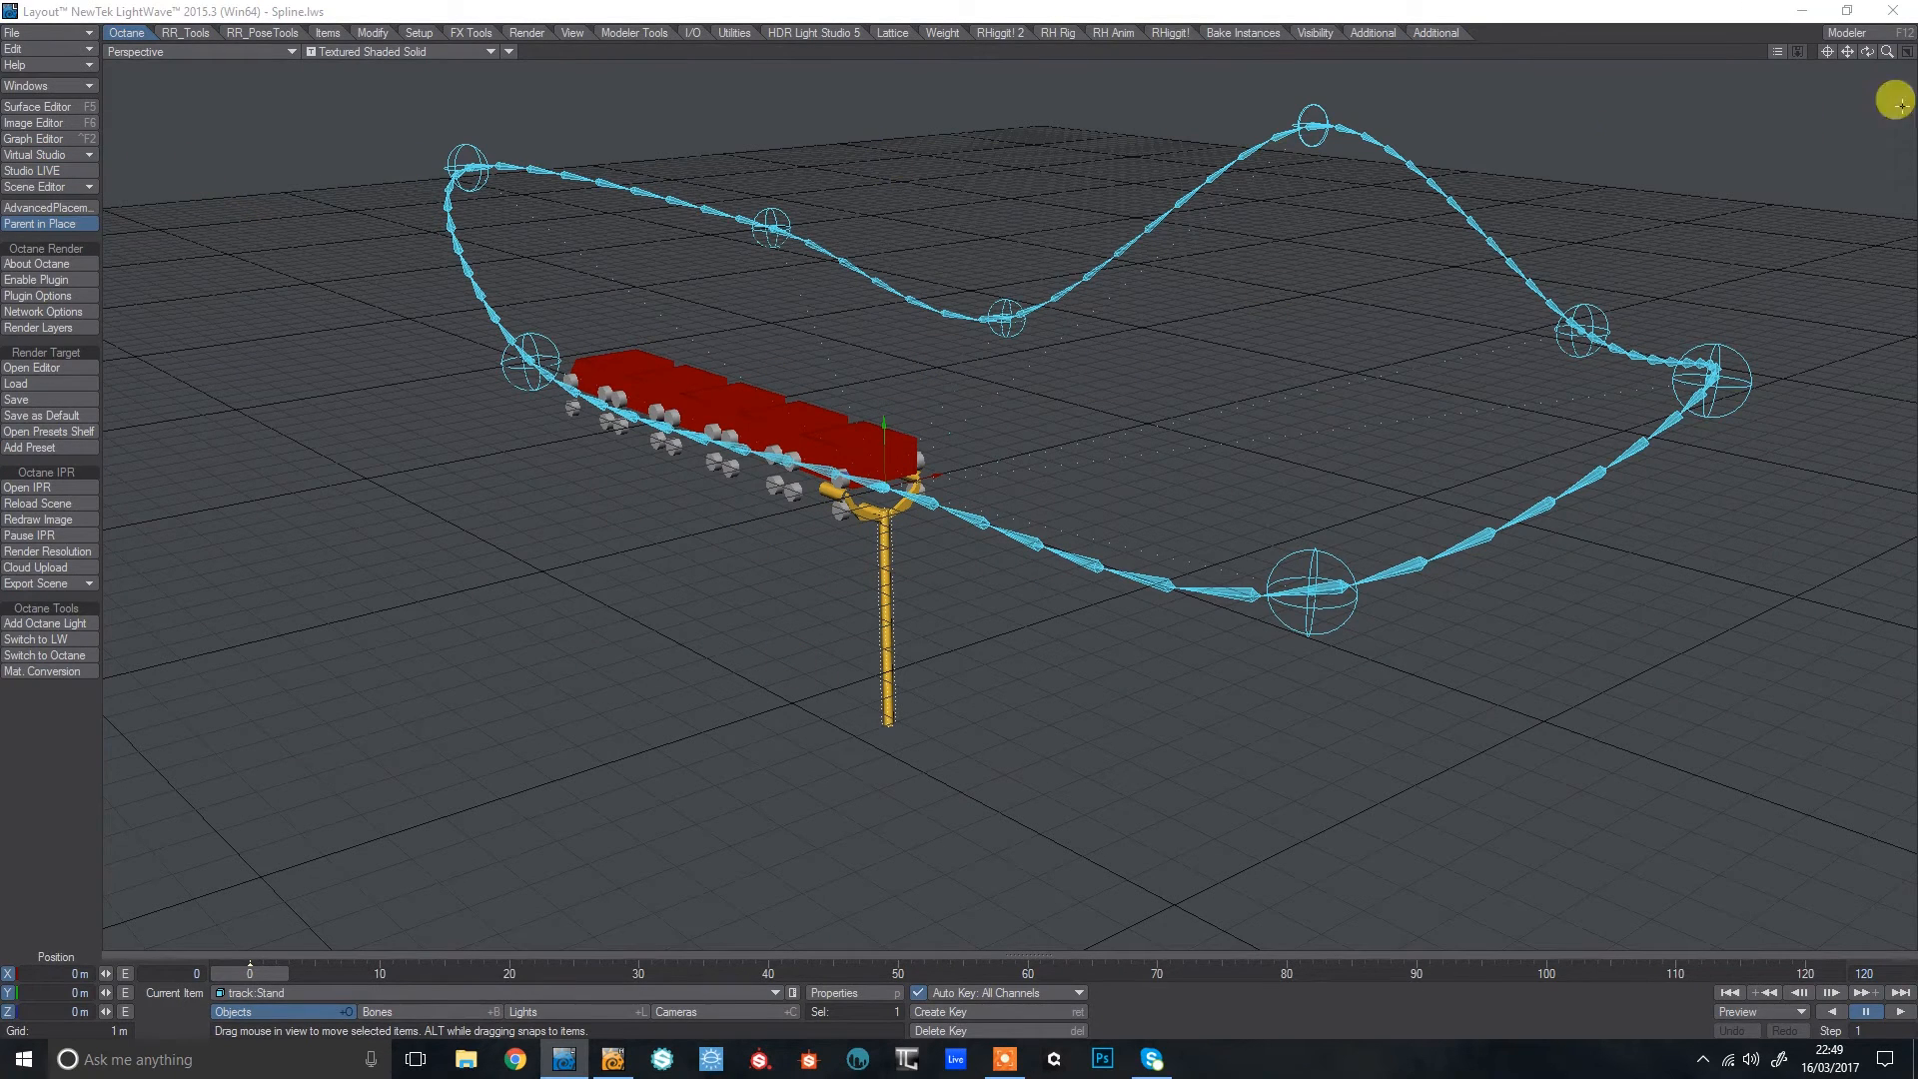
pyautogui.click(1306, 430)
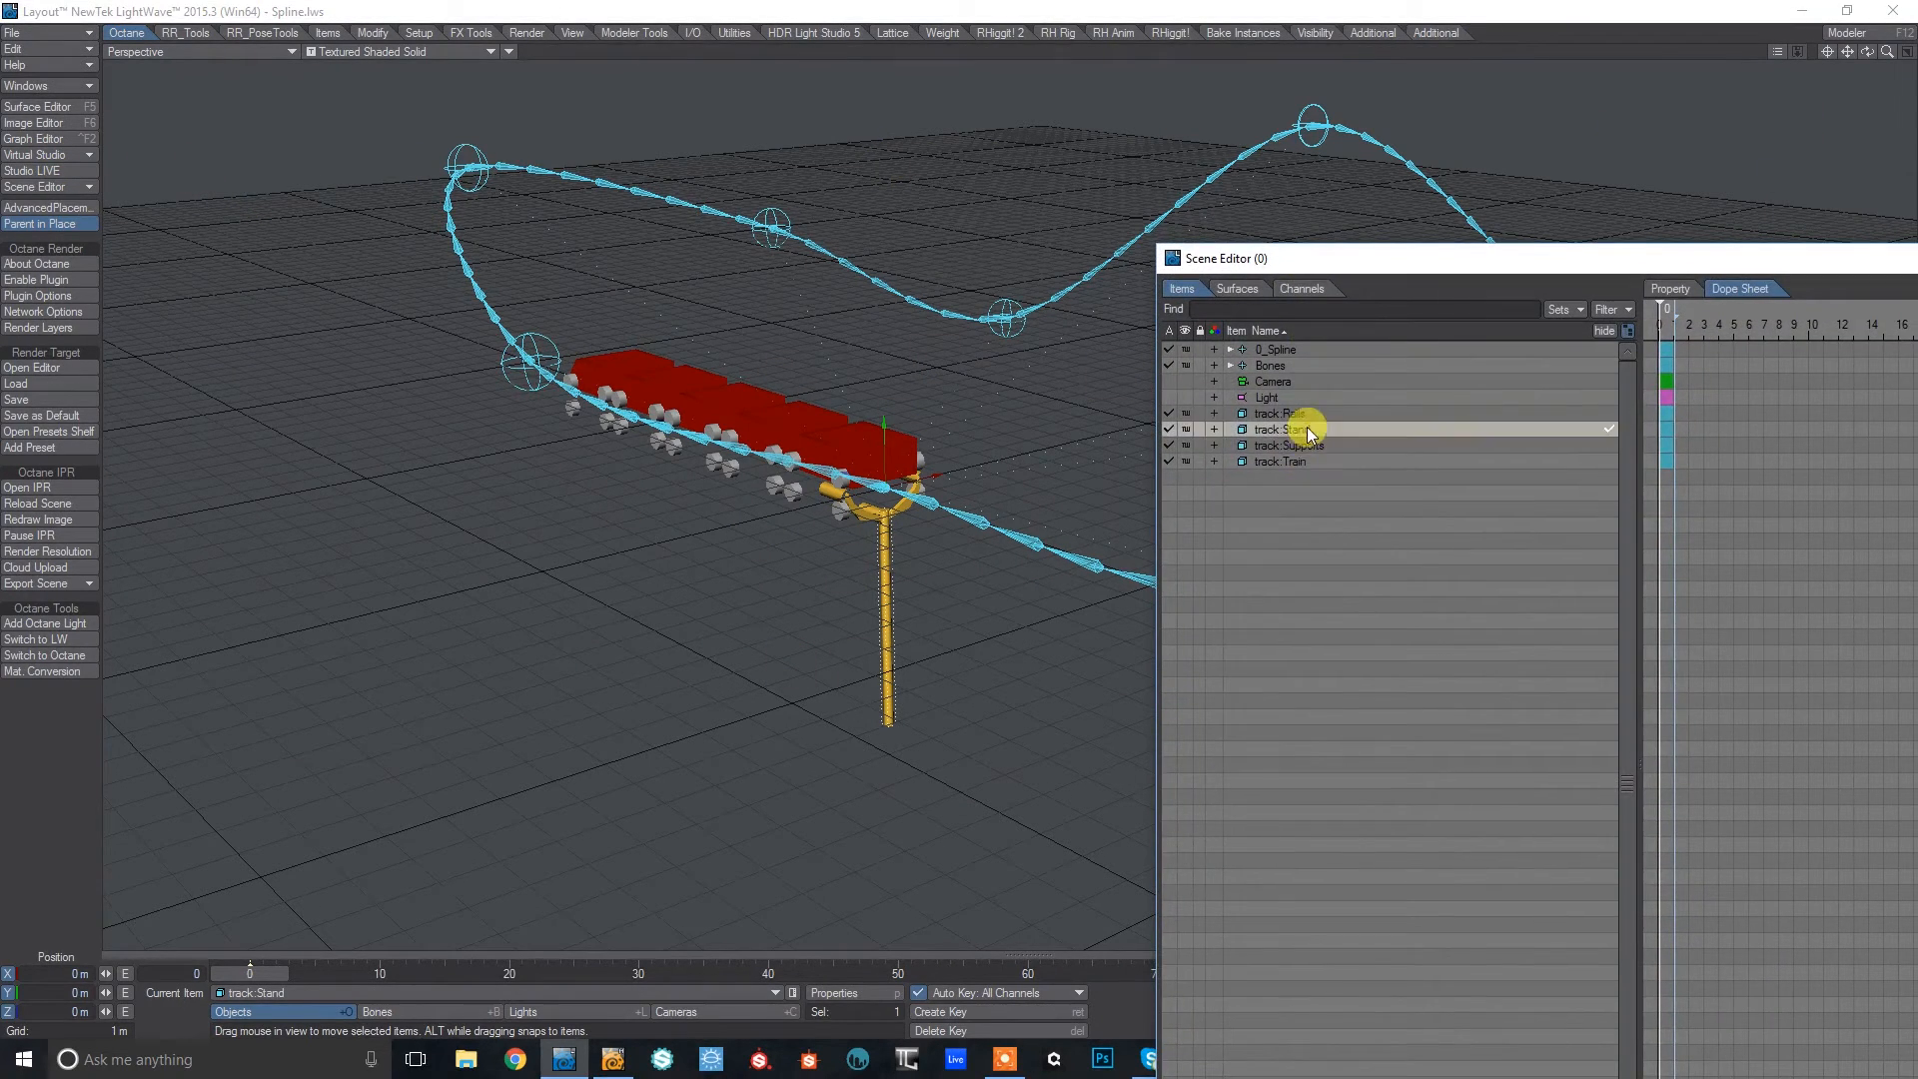
pyautogui.keyDown('shift'); pyautogui.click(1298, 446); pyautogui.keyUp('shift')
pyautogui.keyDown('shift'); pyautogui.click(1304, 461); pyautogui.keyUp('shift')
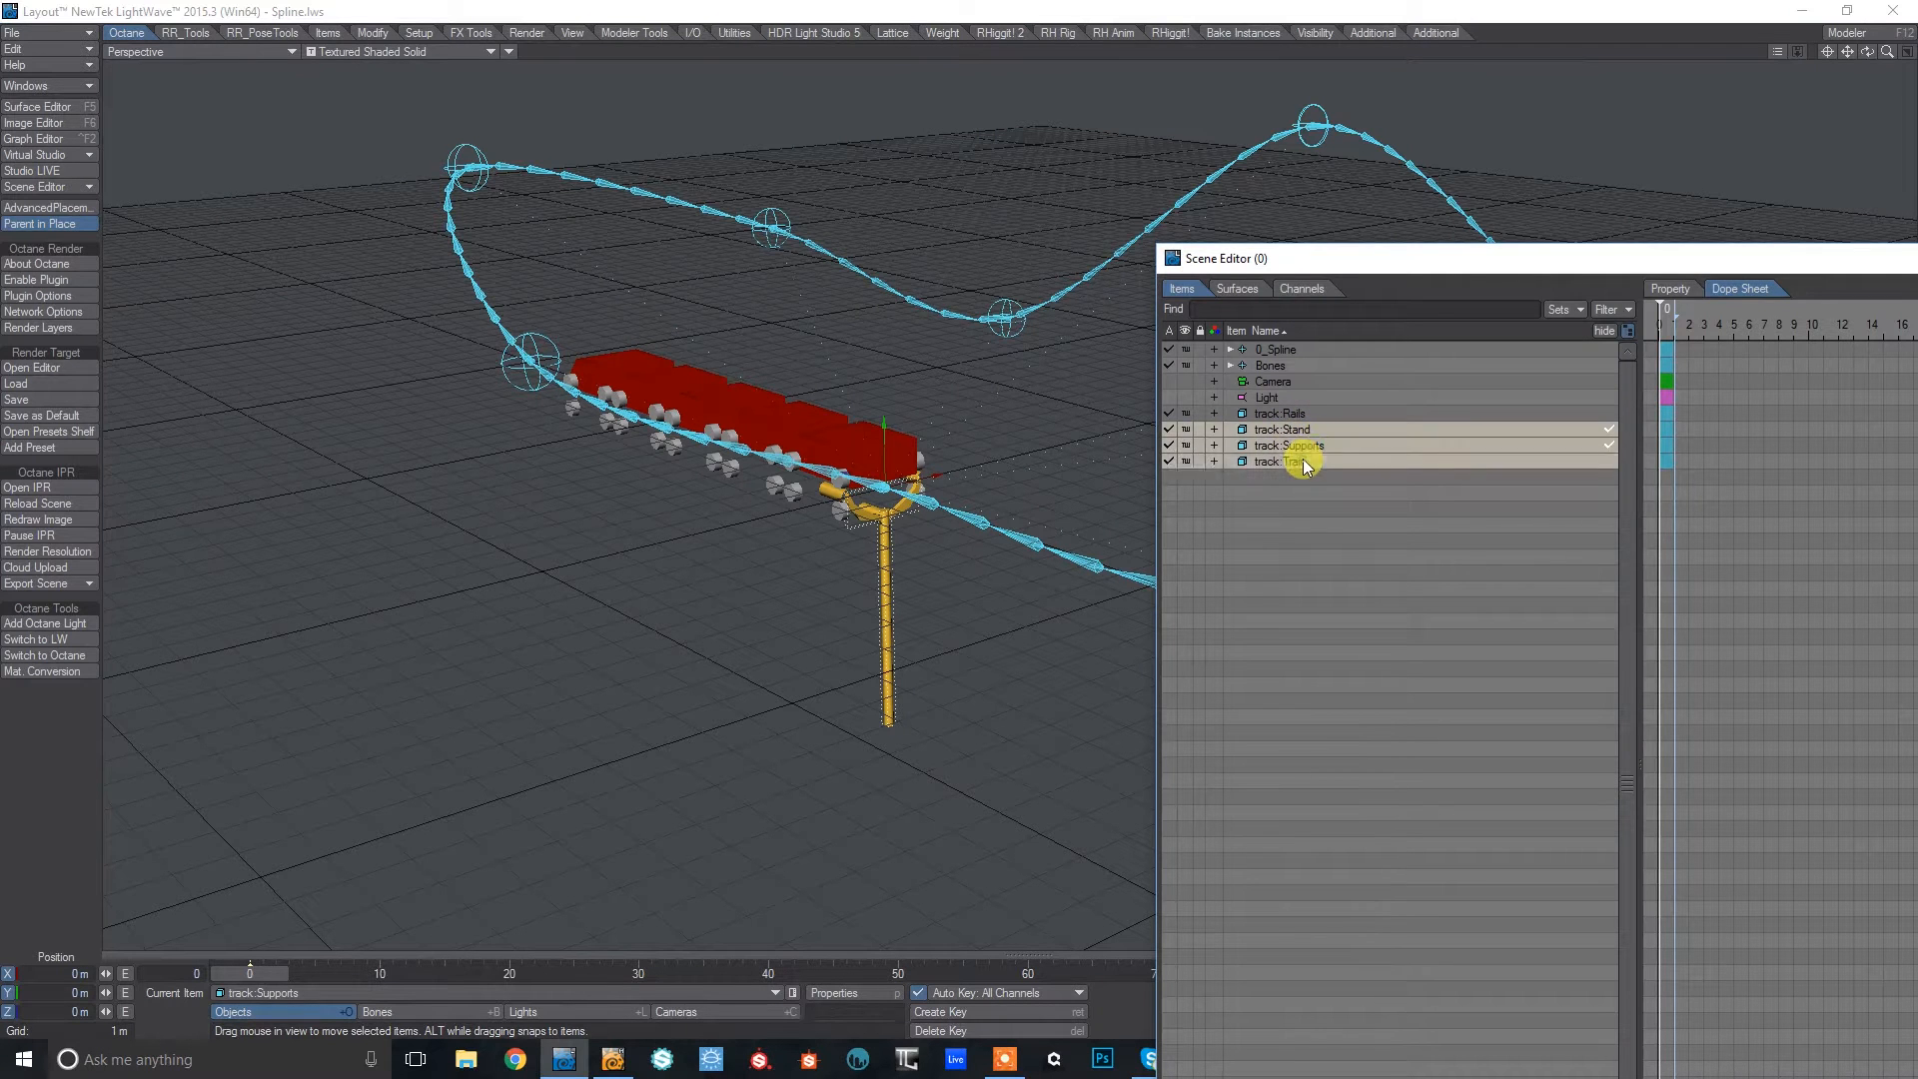
pyautogui.click(1187, 460)
pyautogui.click(1203, 470)
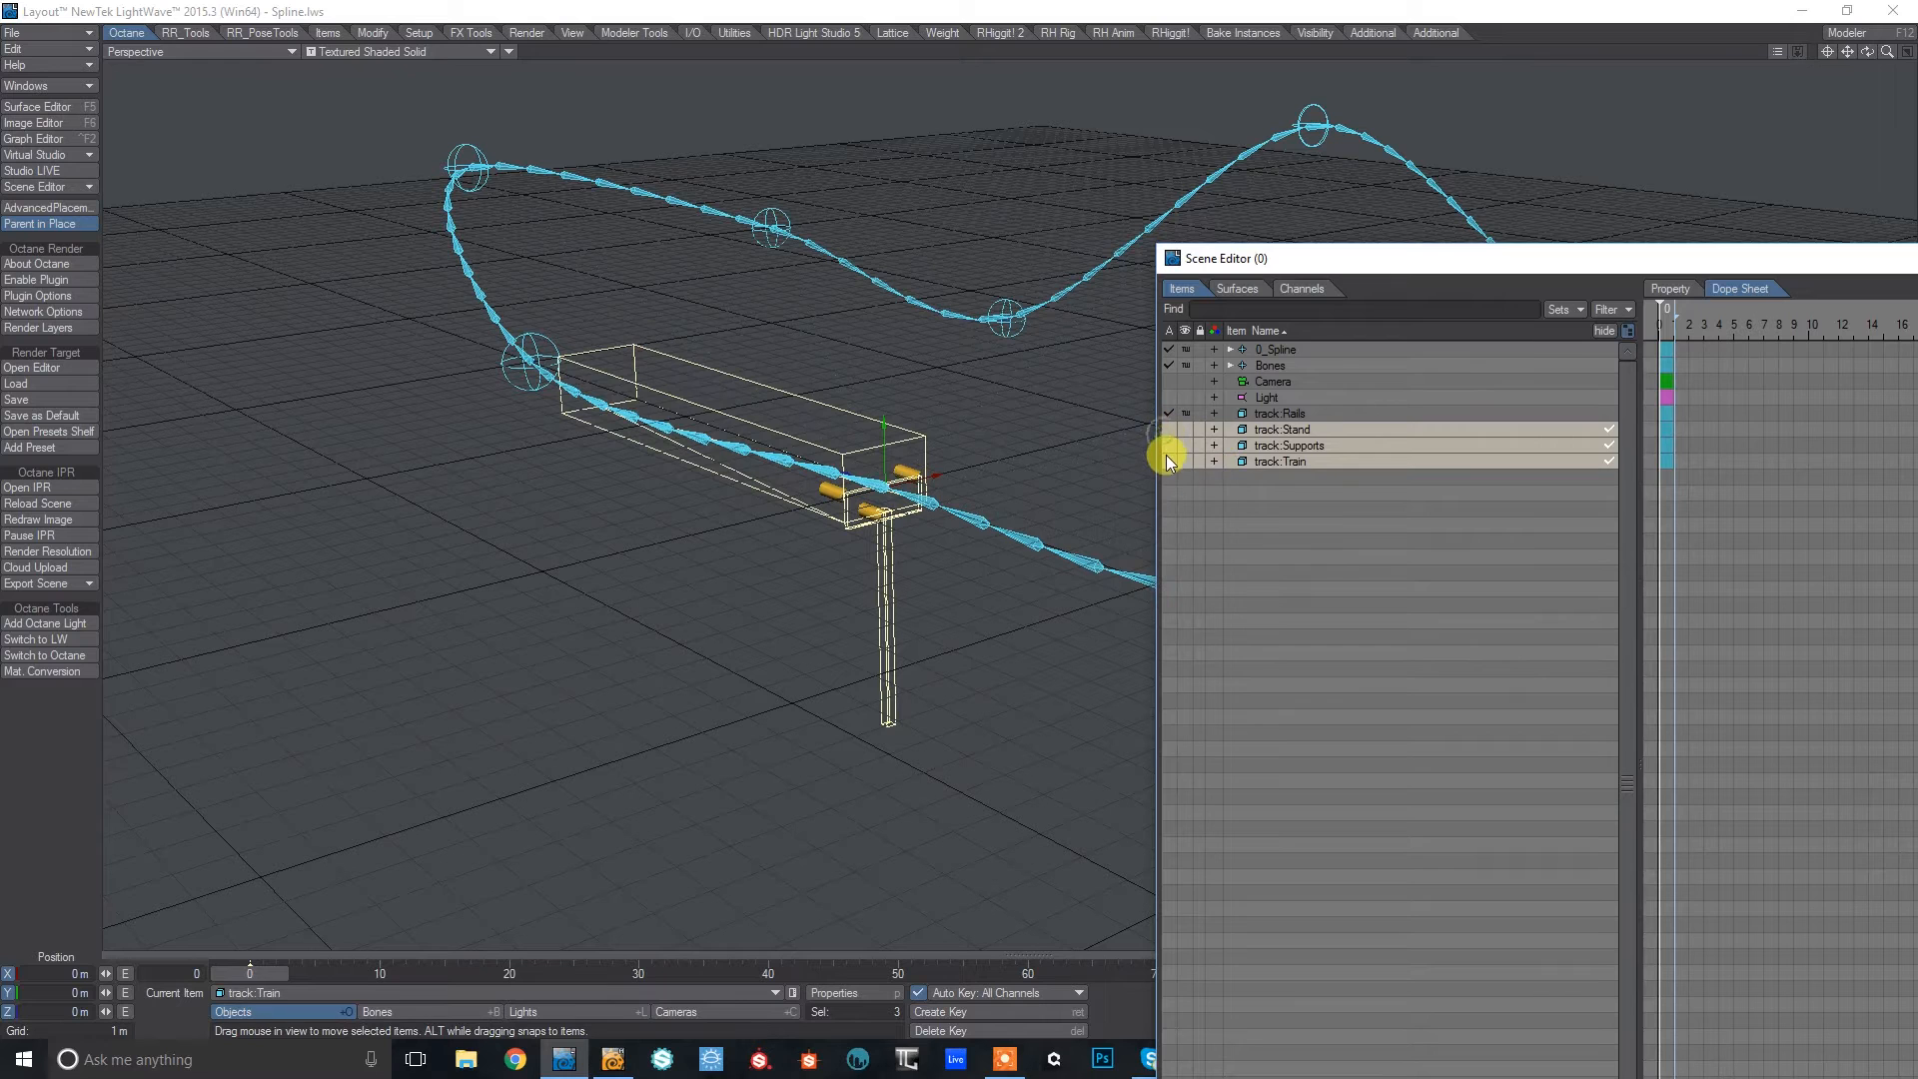
# Select track:Rails and set its Subdivision Order to Last in the object properties.
pyautogui.click(1298, 420)
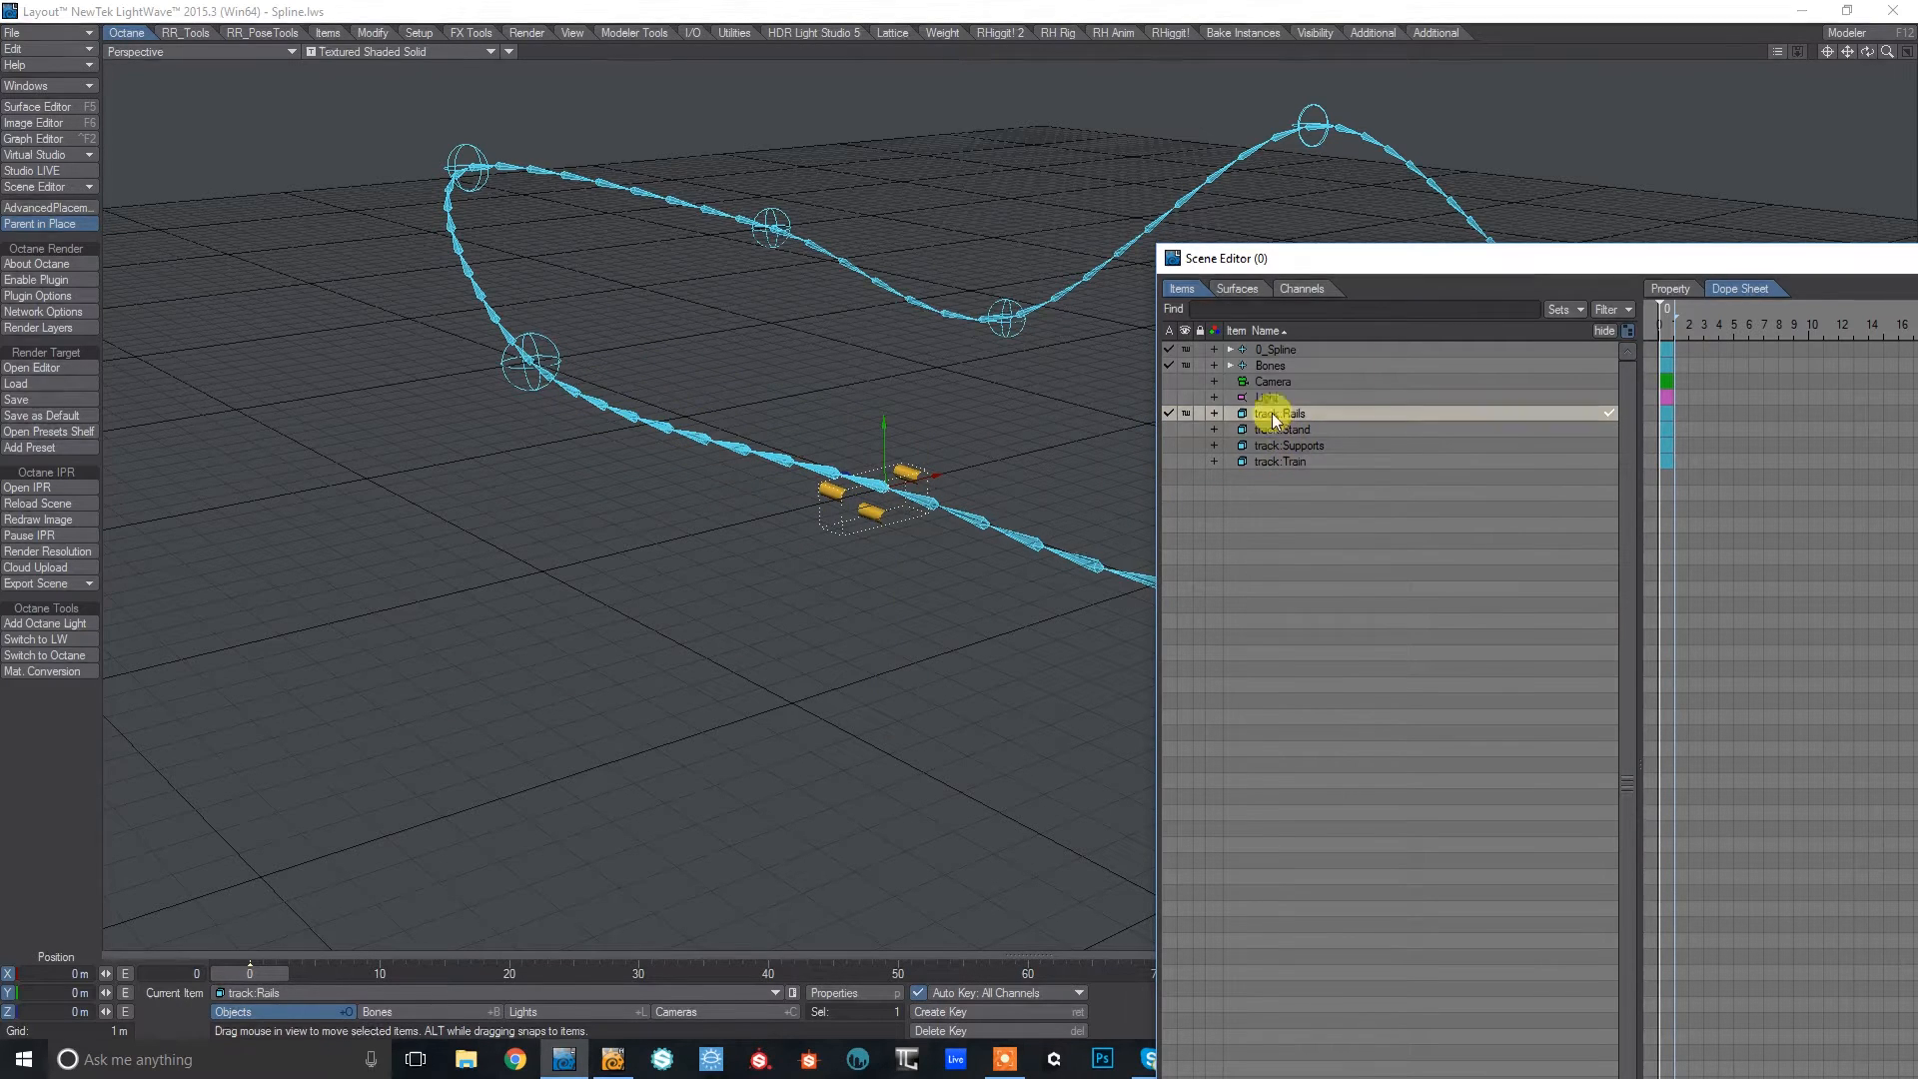
pyautogui.hotkey('alt', 'F4')
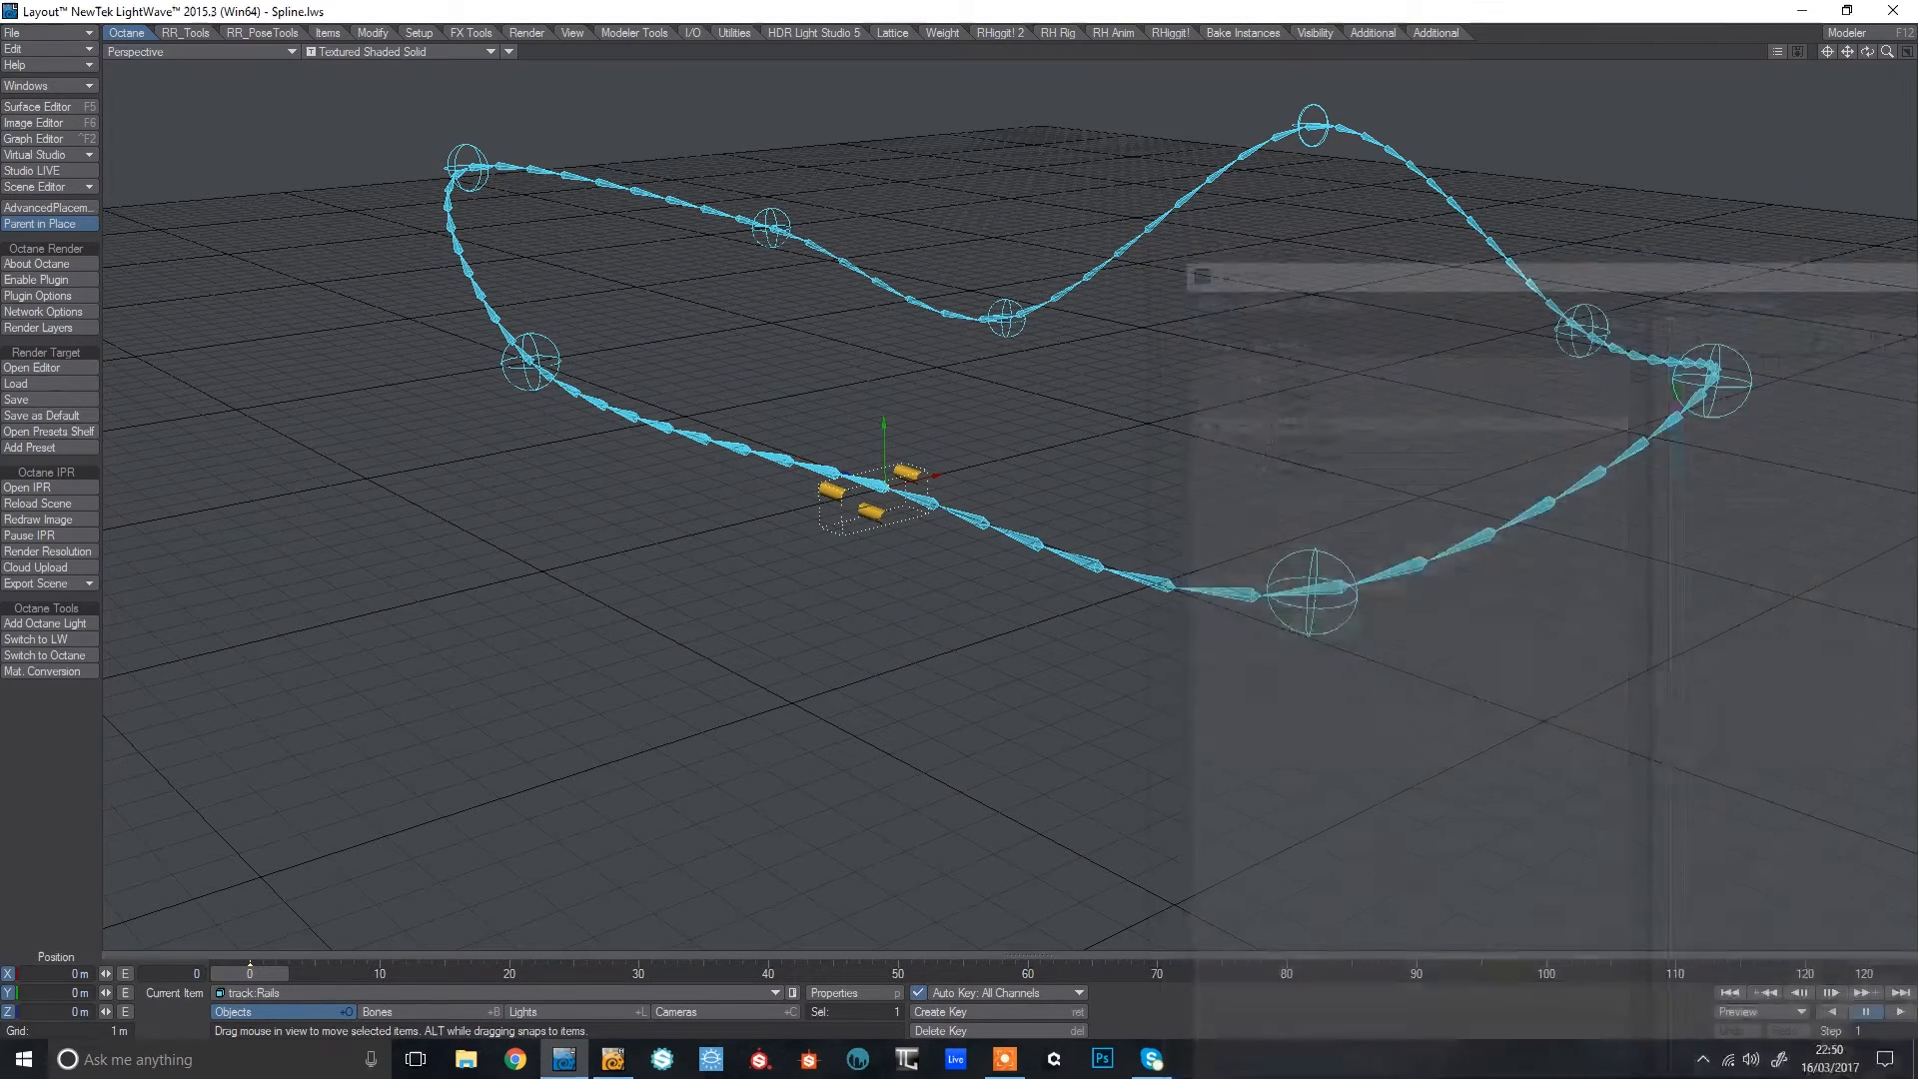
pyautogui.moveTo(1887, 52)
pyautogui.mouseDown()
pyautogui.moveTo(1914, 52)
pyautogui.moveTo(1873, 52)
pyautogui.mouseUp()
pyautogui.press('p')
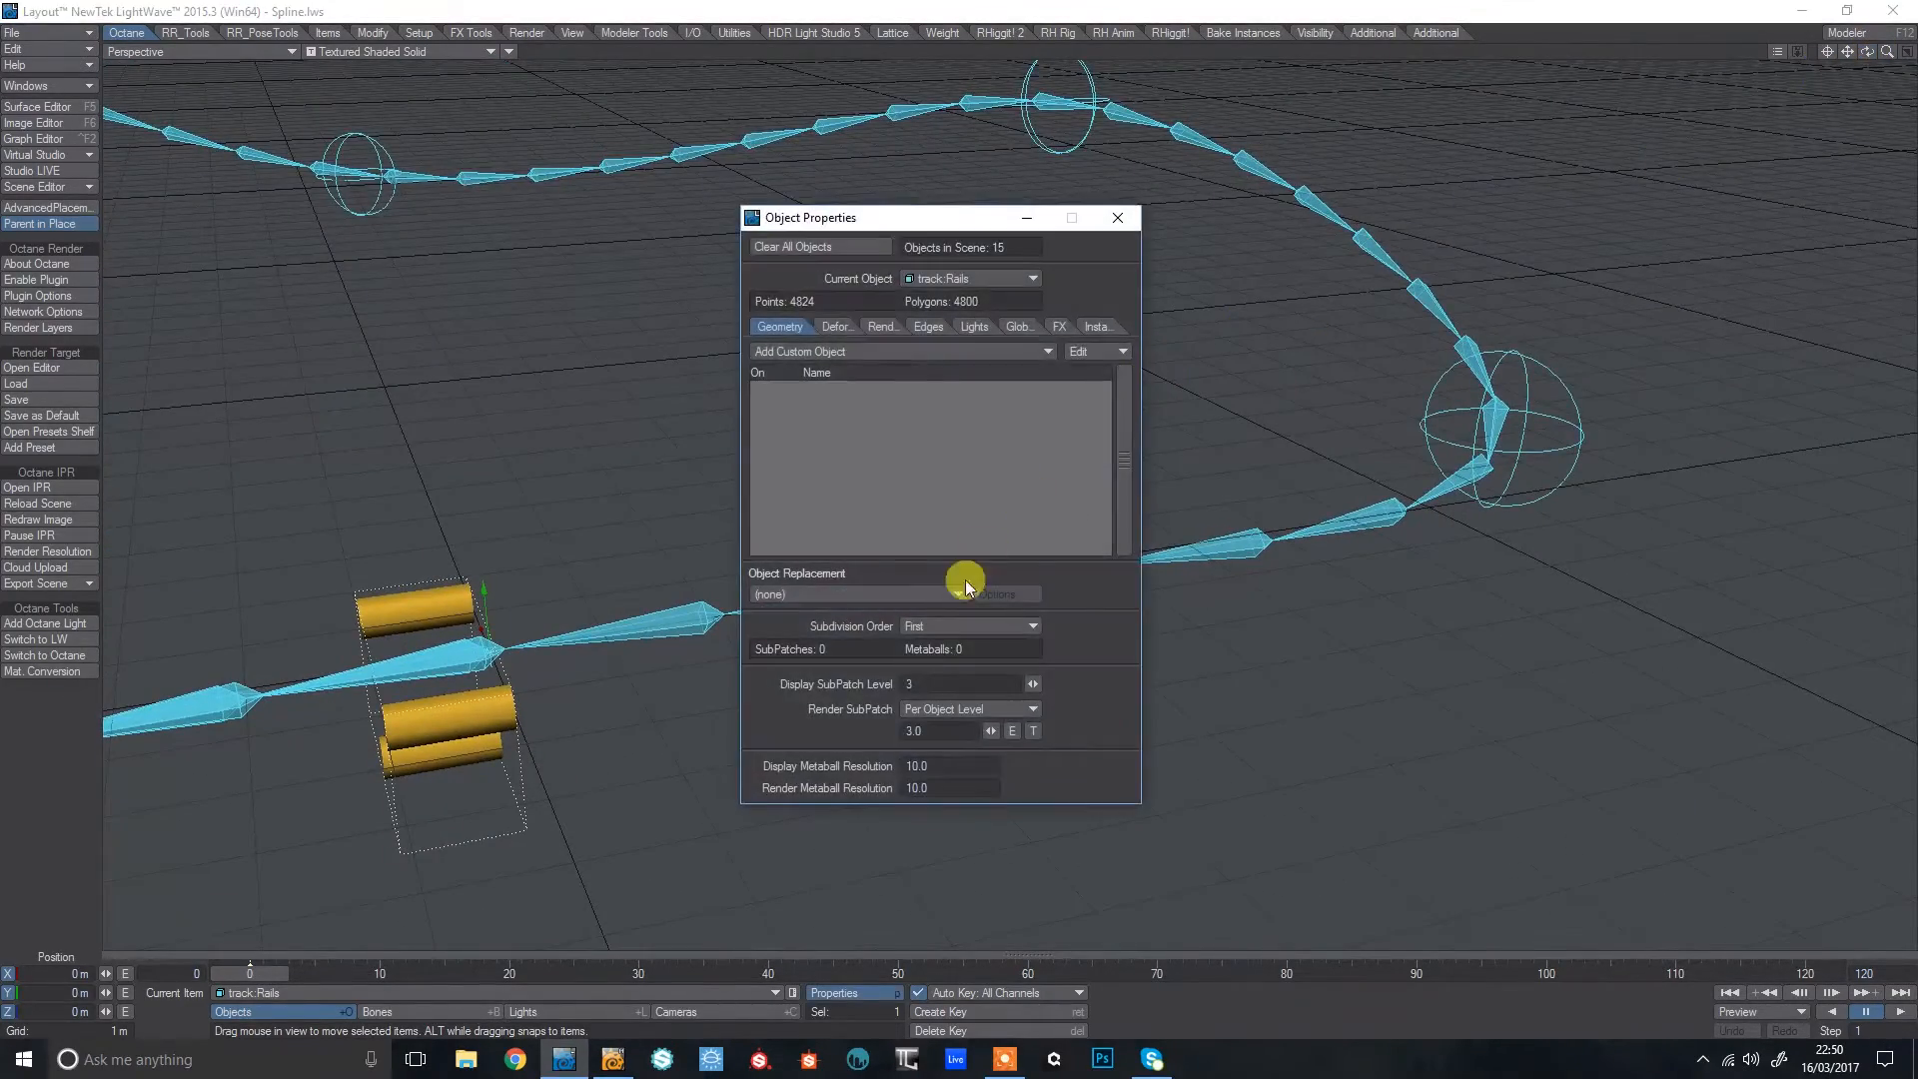
pyautogui.click(943, 623)
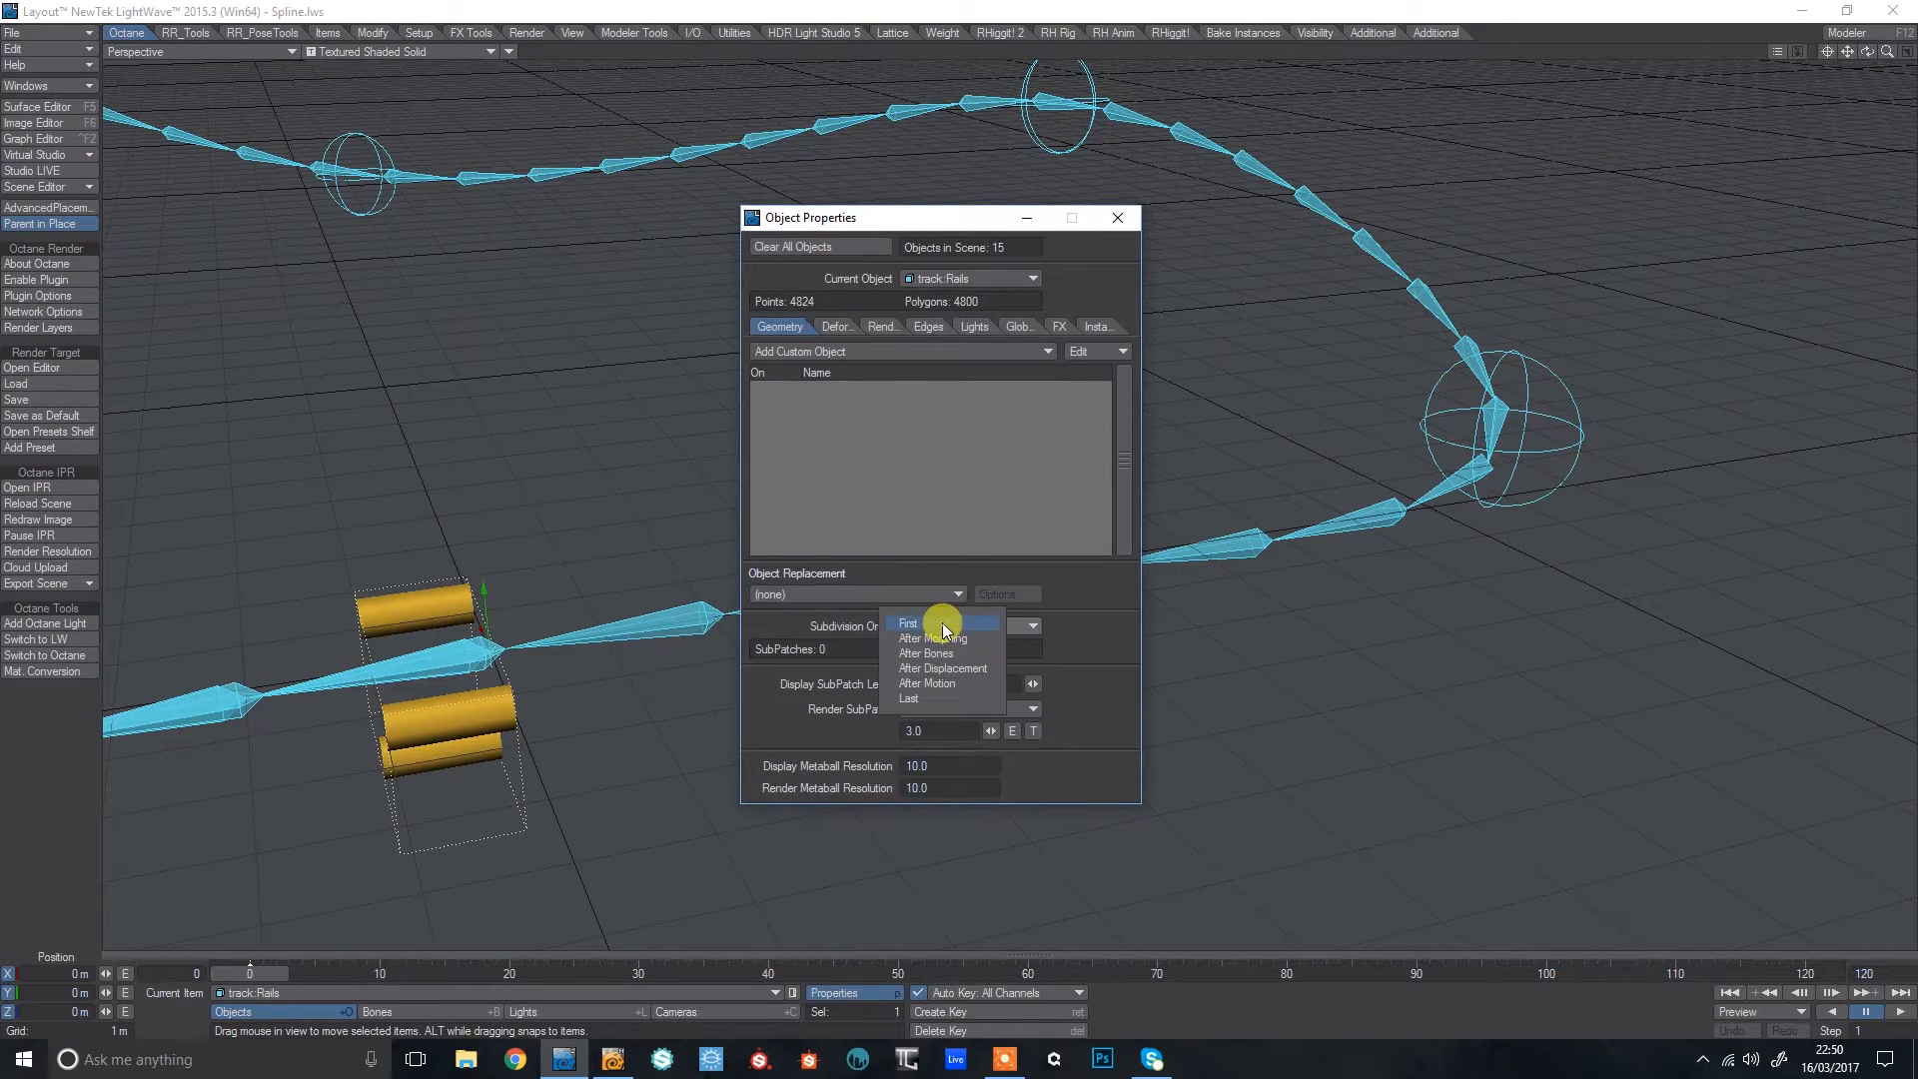
pyautogui.click(951, 693)
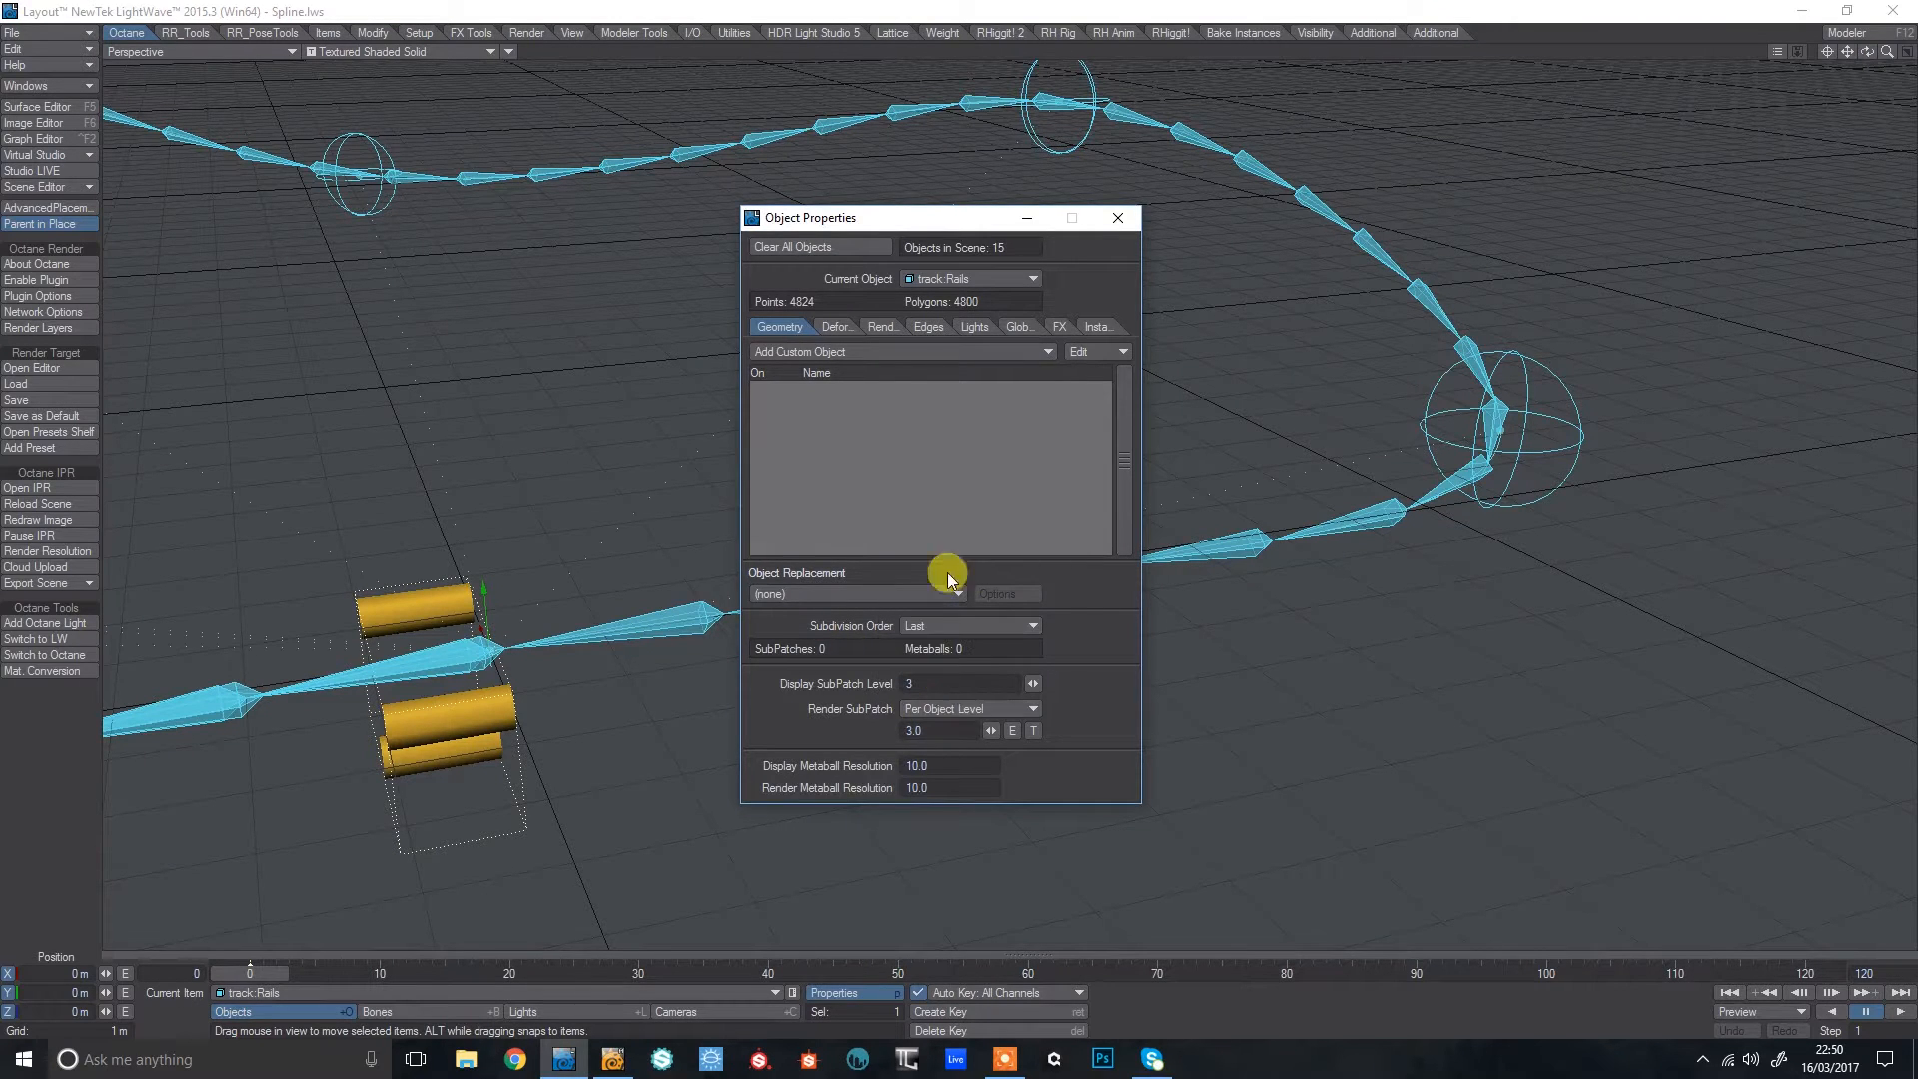
pyautogui.click(1115, 220)
# Make track:Rails use the bones from the Bones object in its bone properties.
pyautogui.moveTo(1886, 52)
pyautogui.mouseDown()
pyautogui.moveTo(1850, 55)
pyautogui.moveTo(1892, 52)
pyautogui.mouseUp()
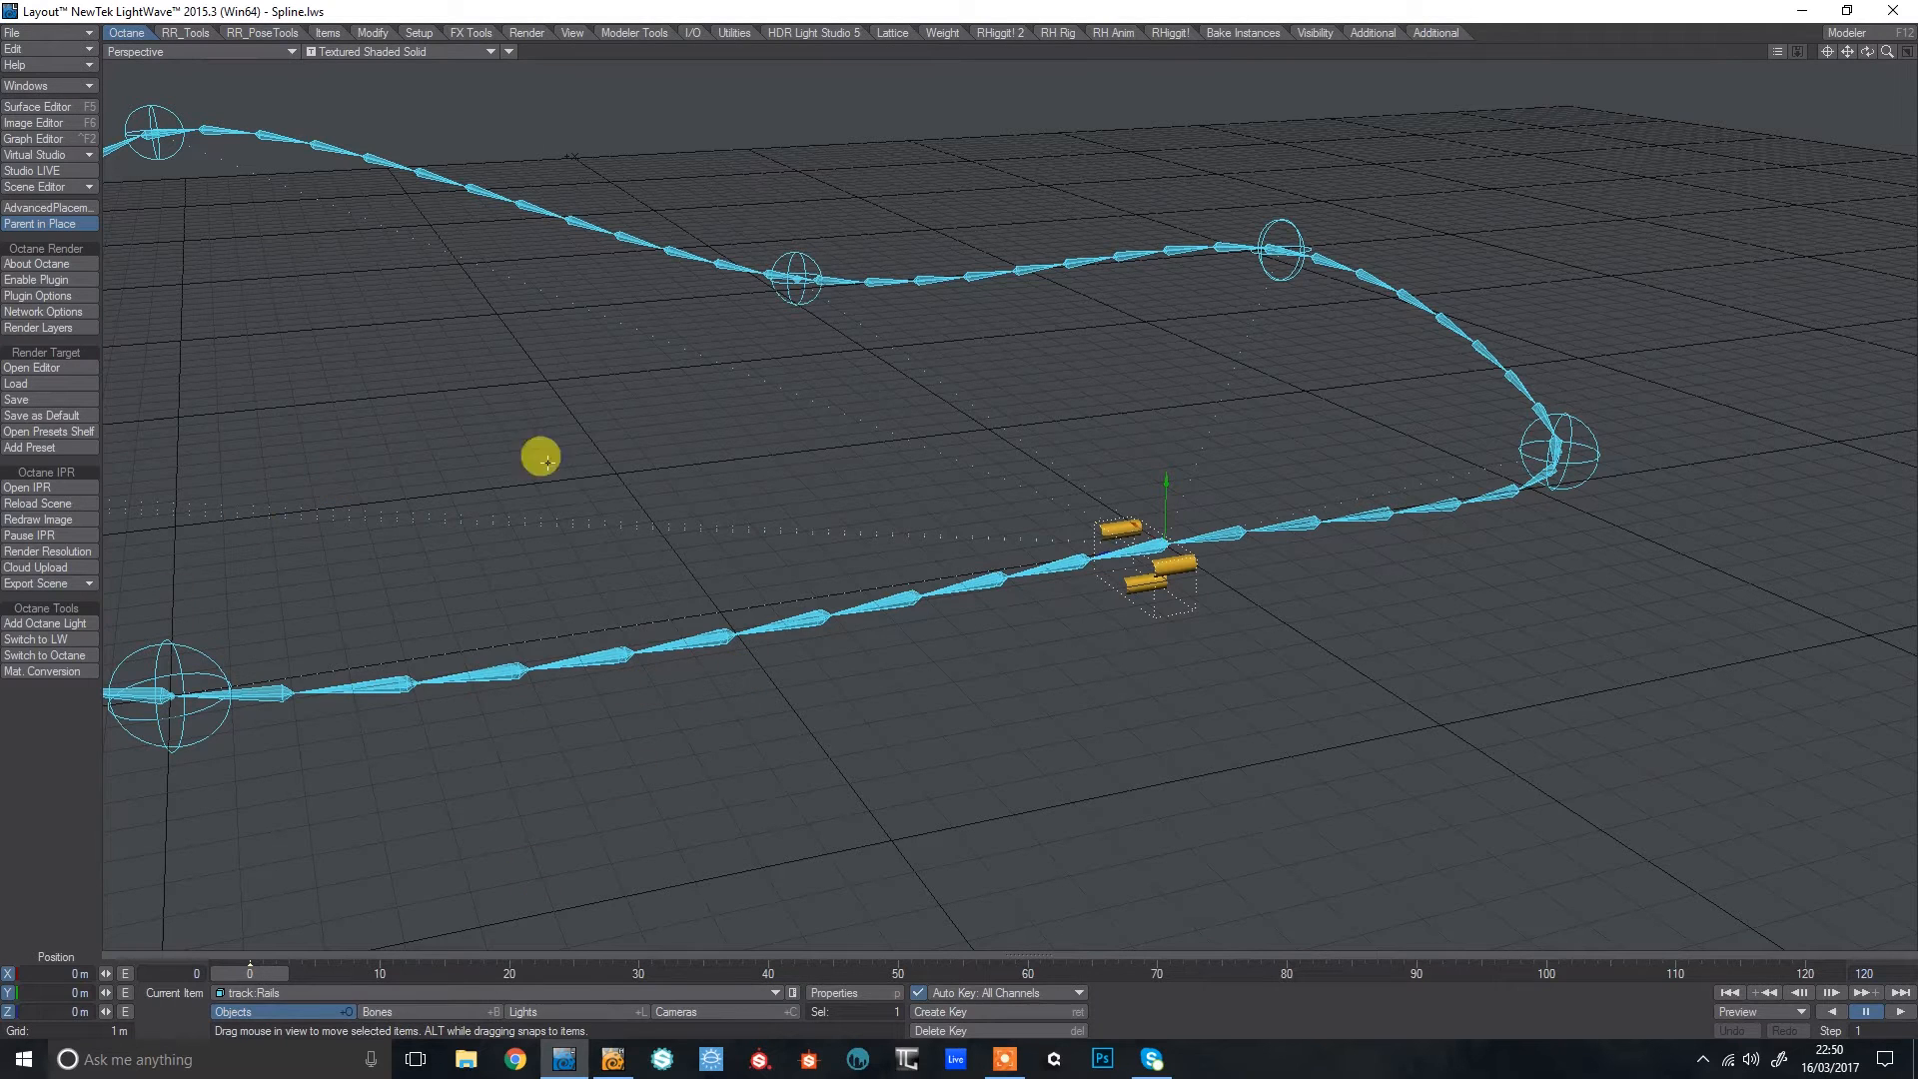
pyautogui.click(436, 1012)
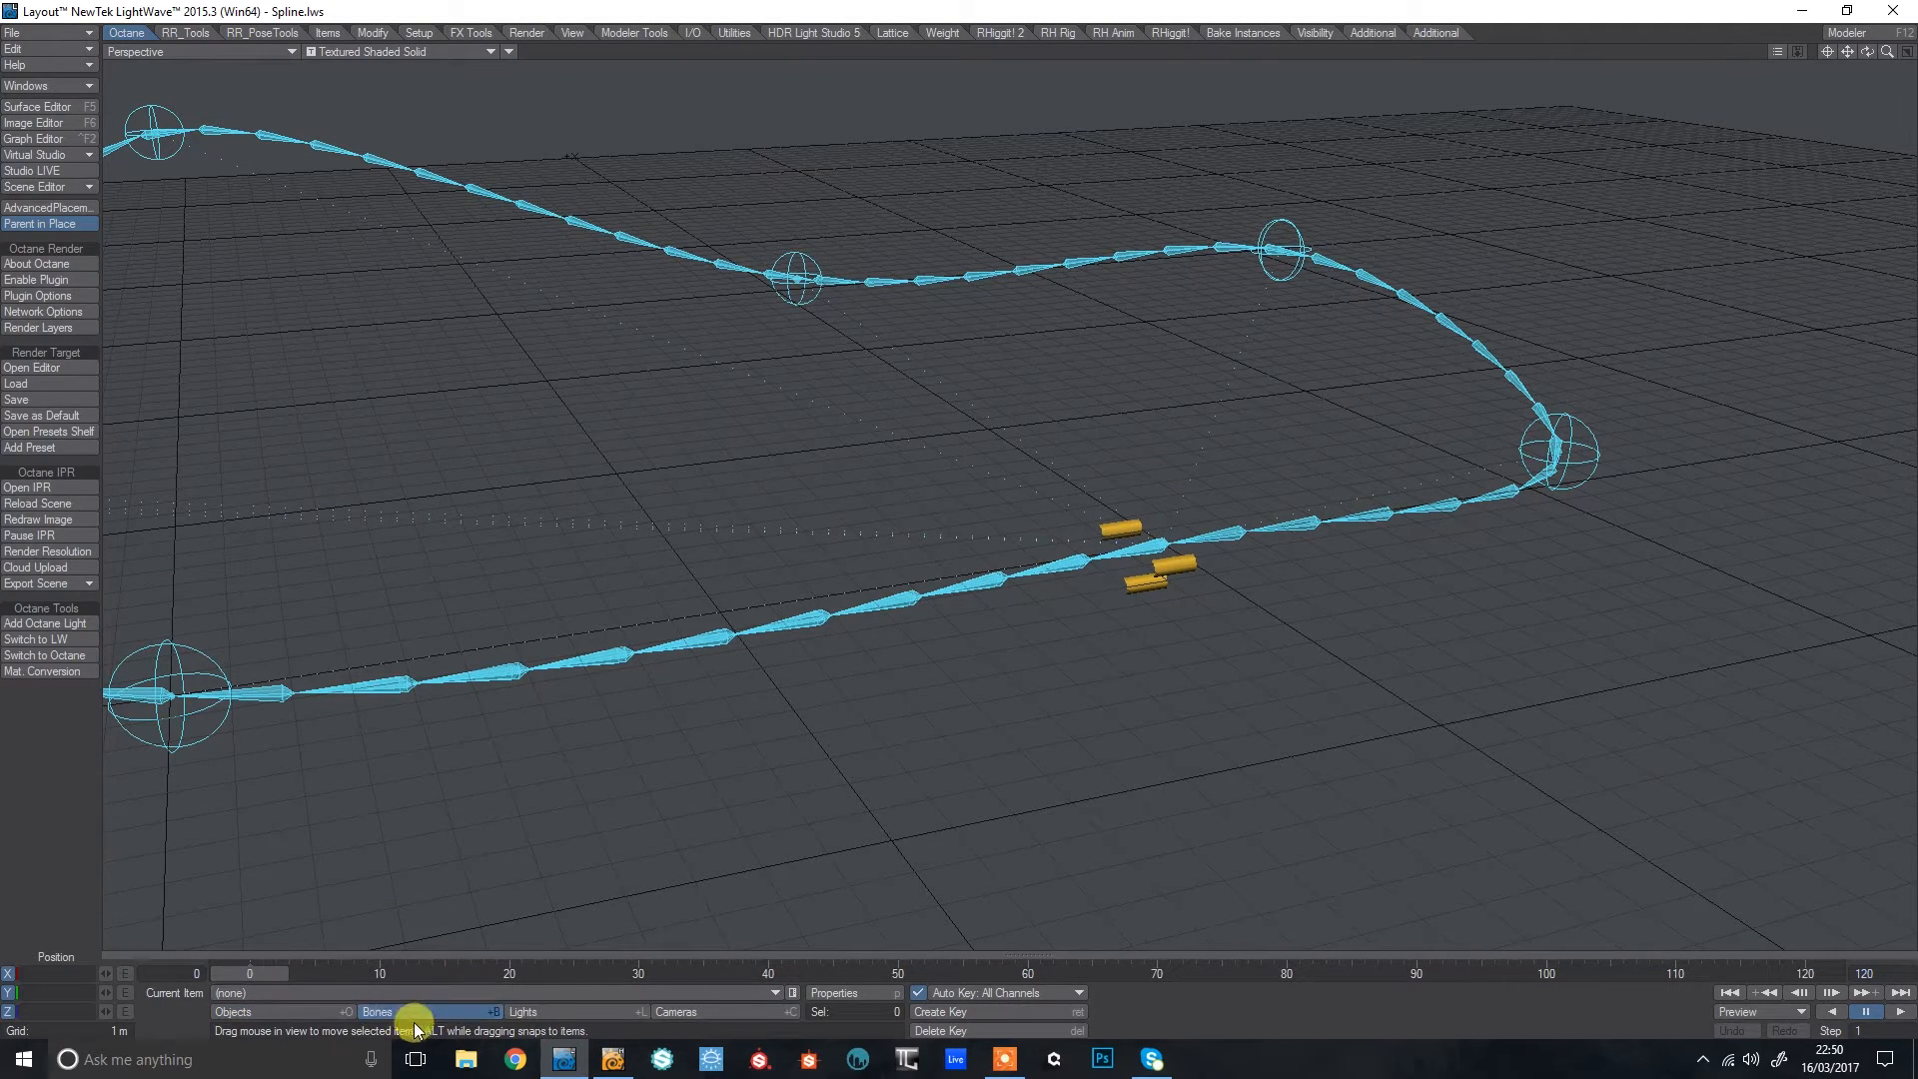
pyautogui.click(861, 992)
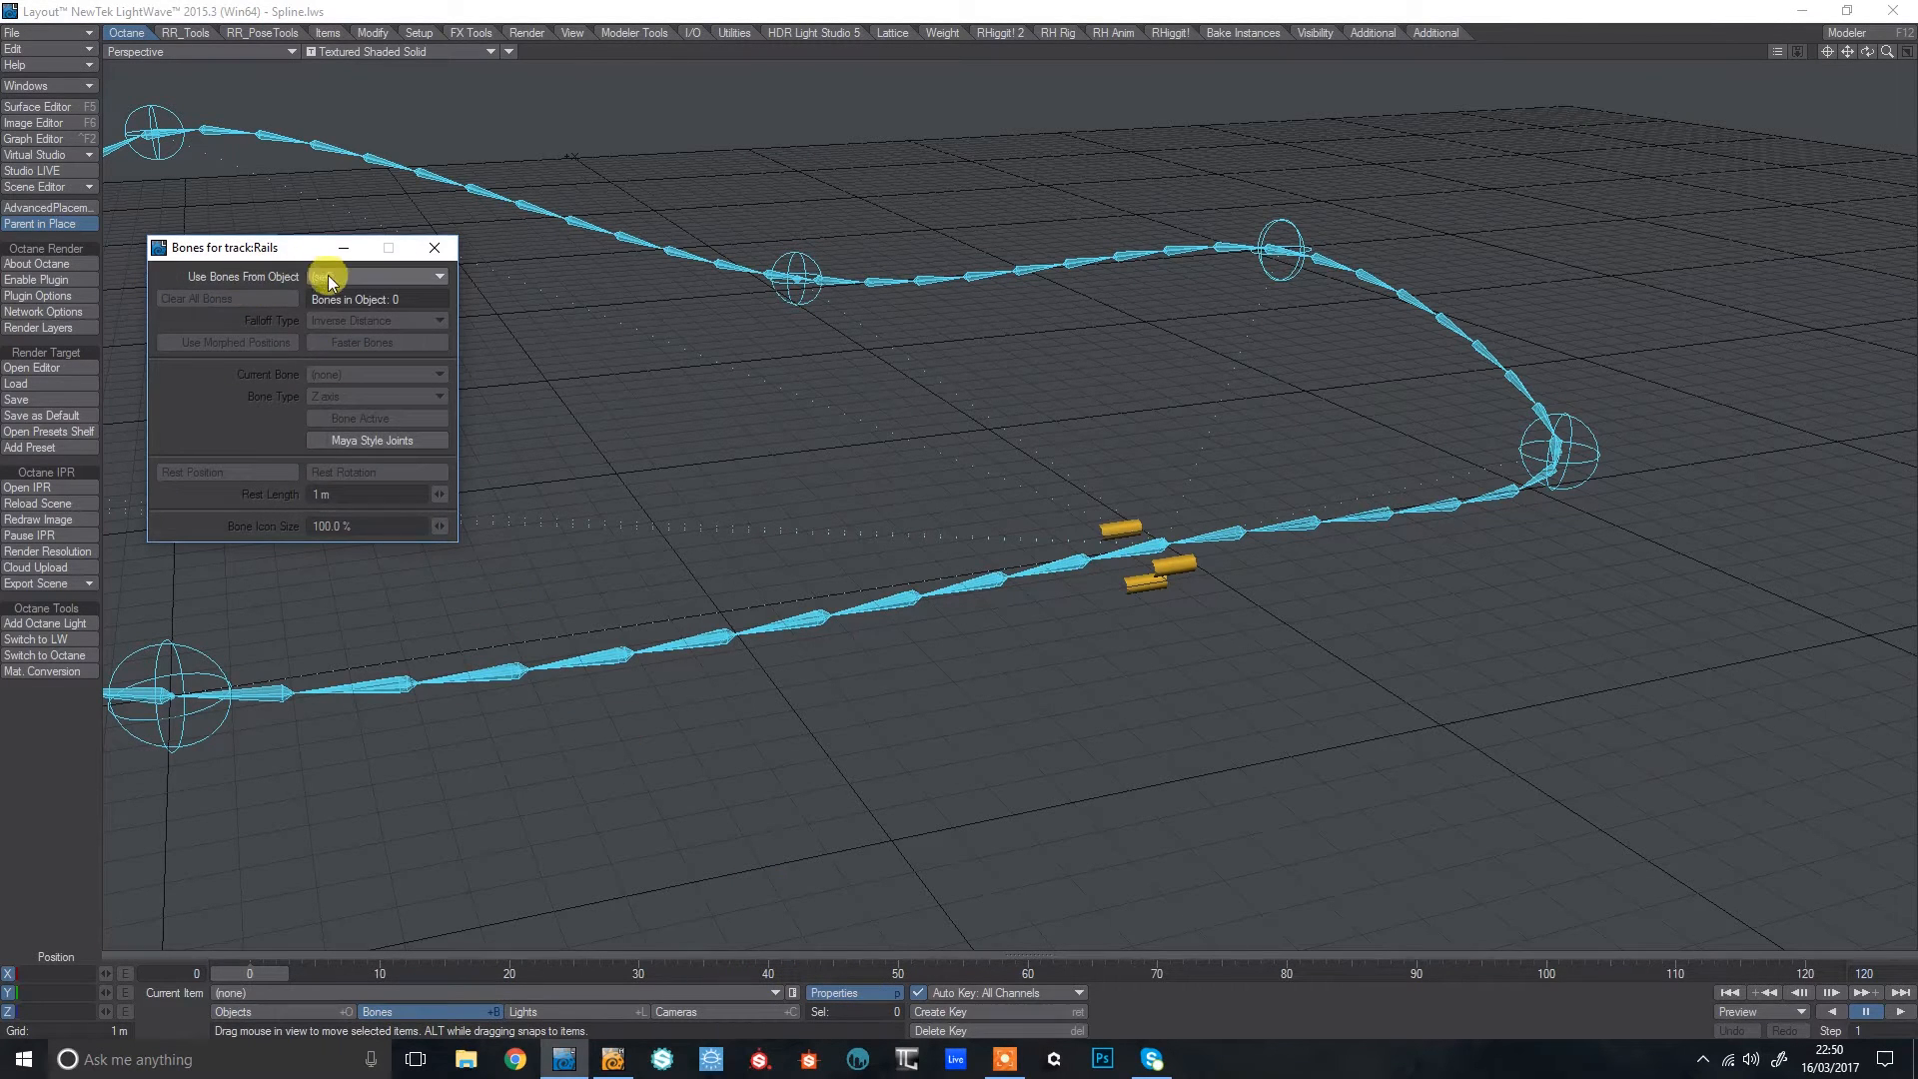
pyautogui.click(439, 276)
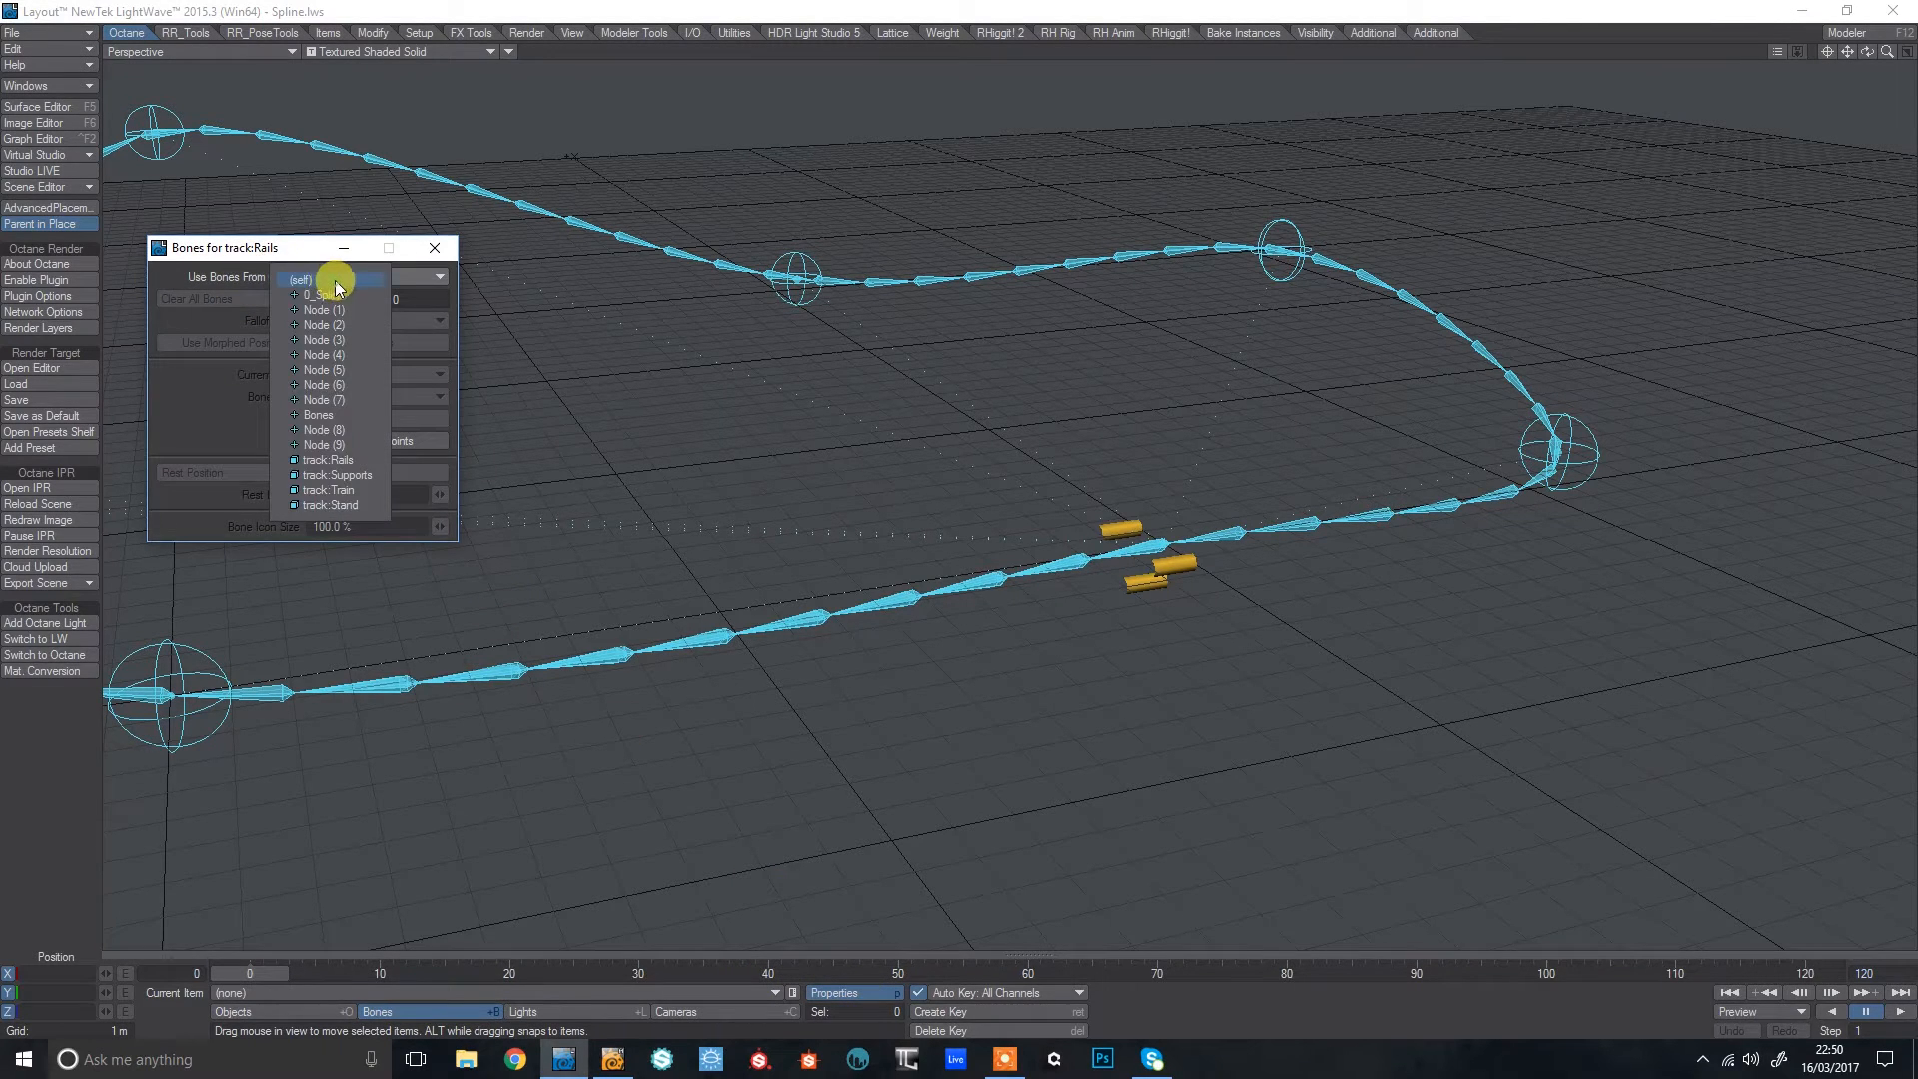
pyautogui.click(320, 414)
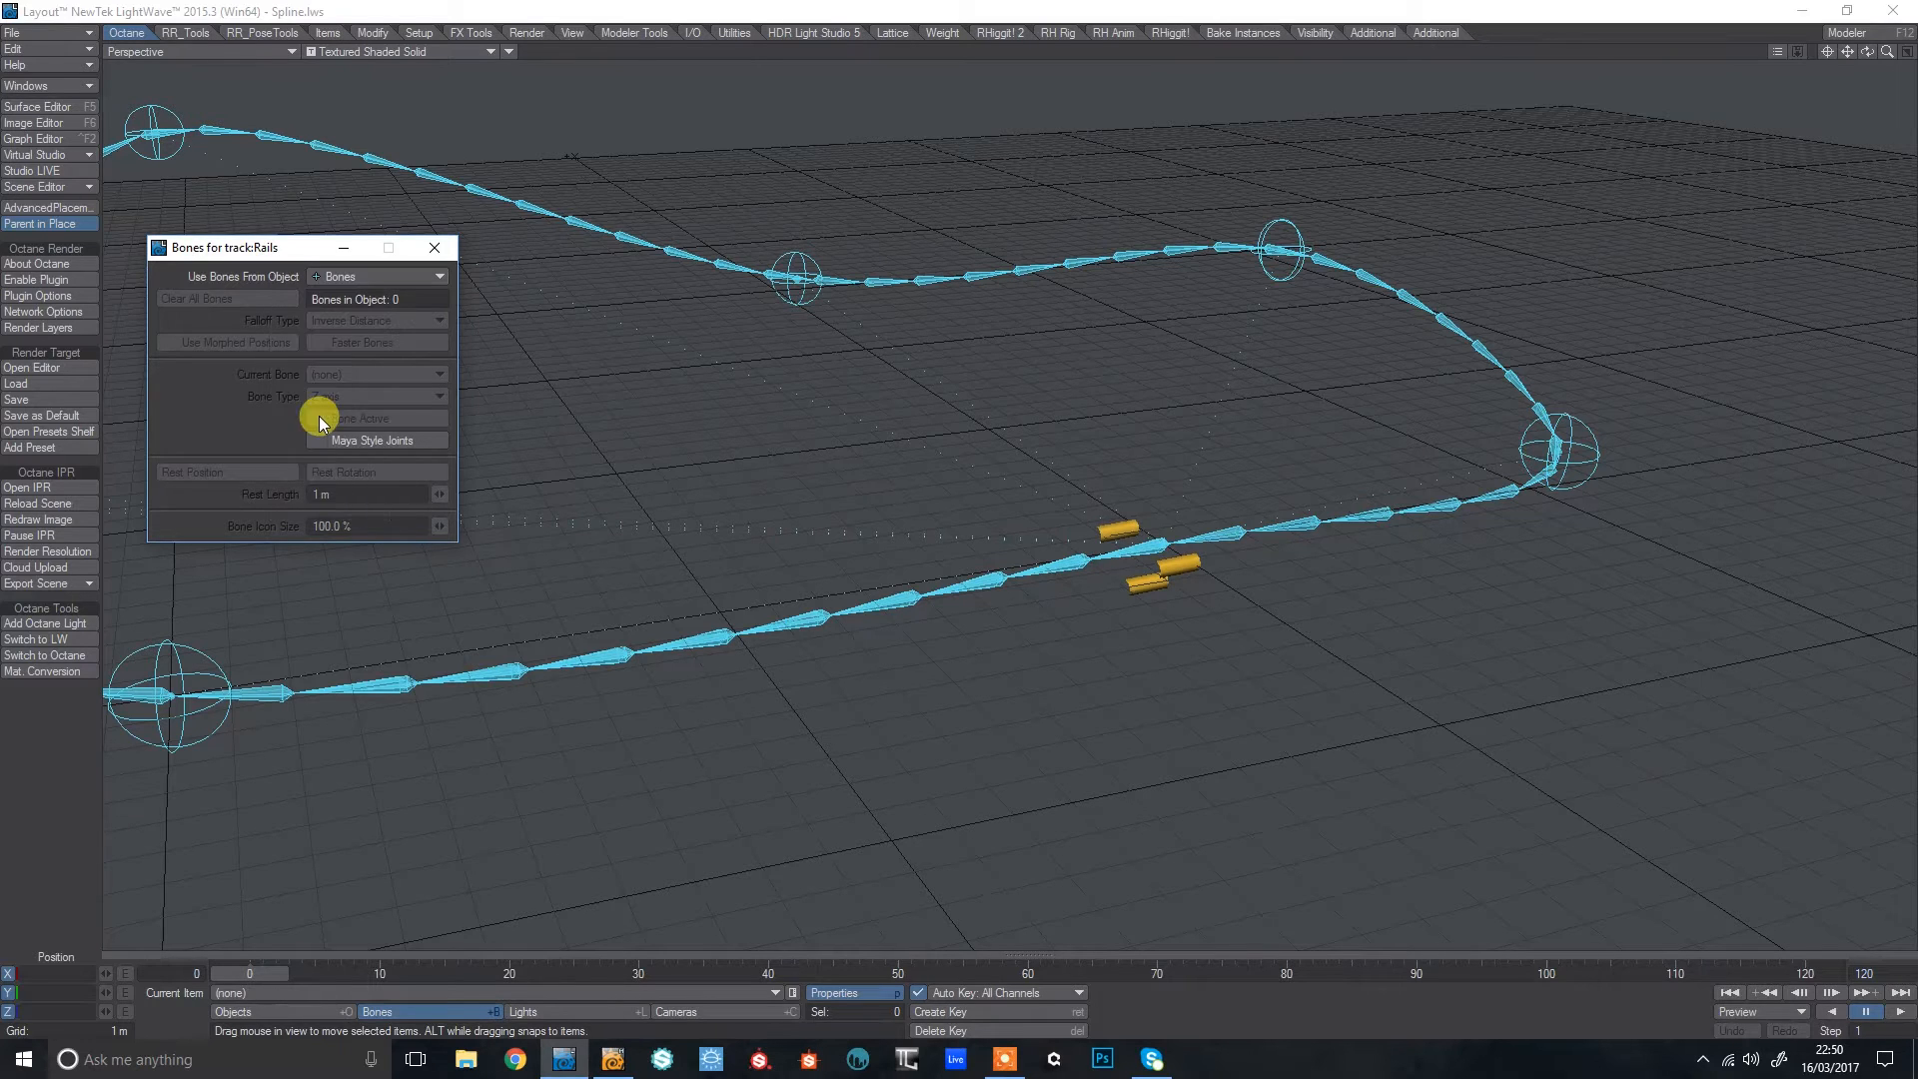
pyautogui.click(436, 250)
# Add Morph Mixer to track:Rails and set its slider range from 0 to 100.
pyautogui.click(1203, 597)
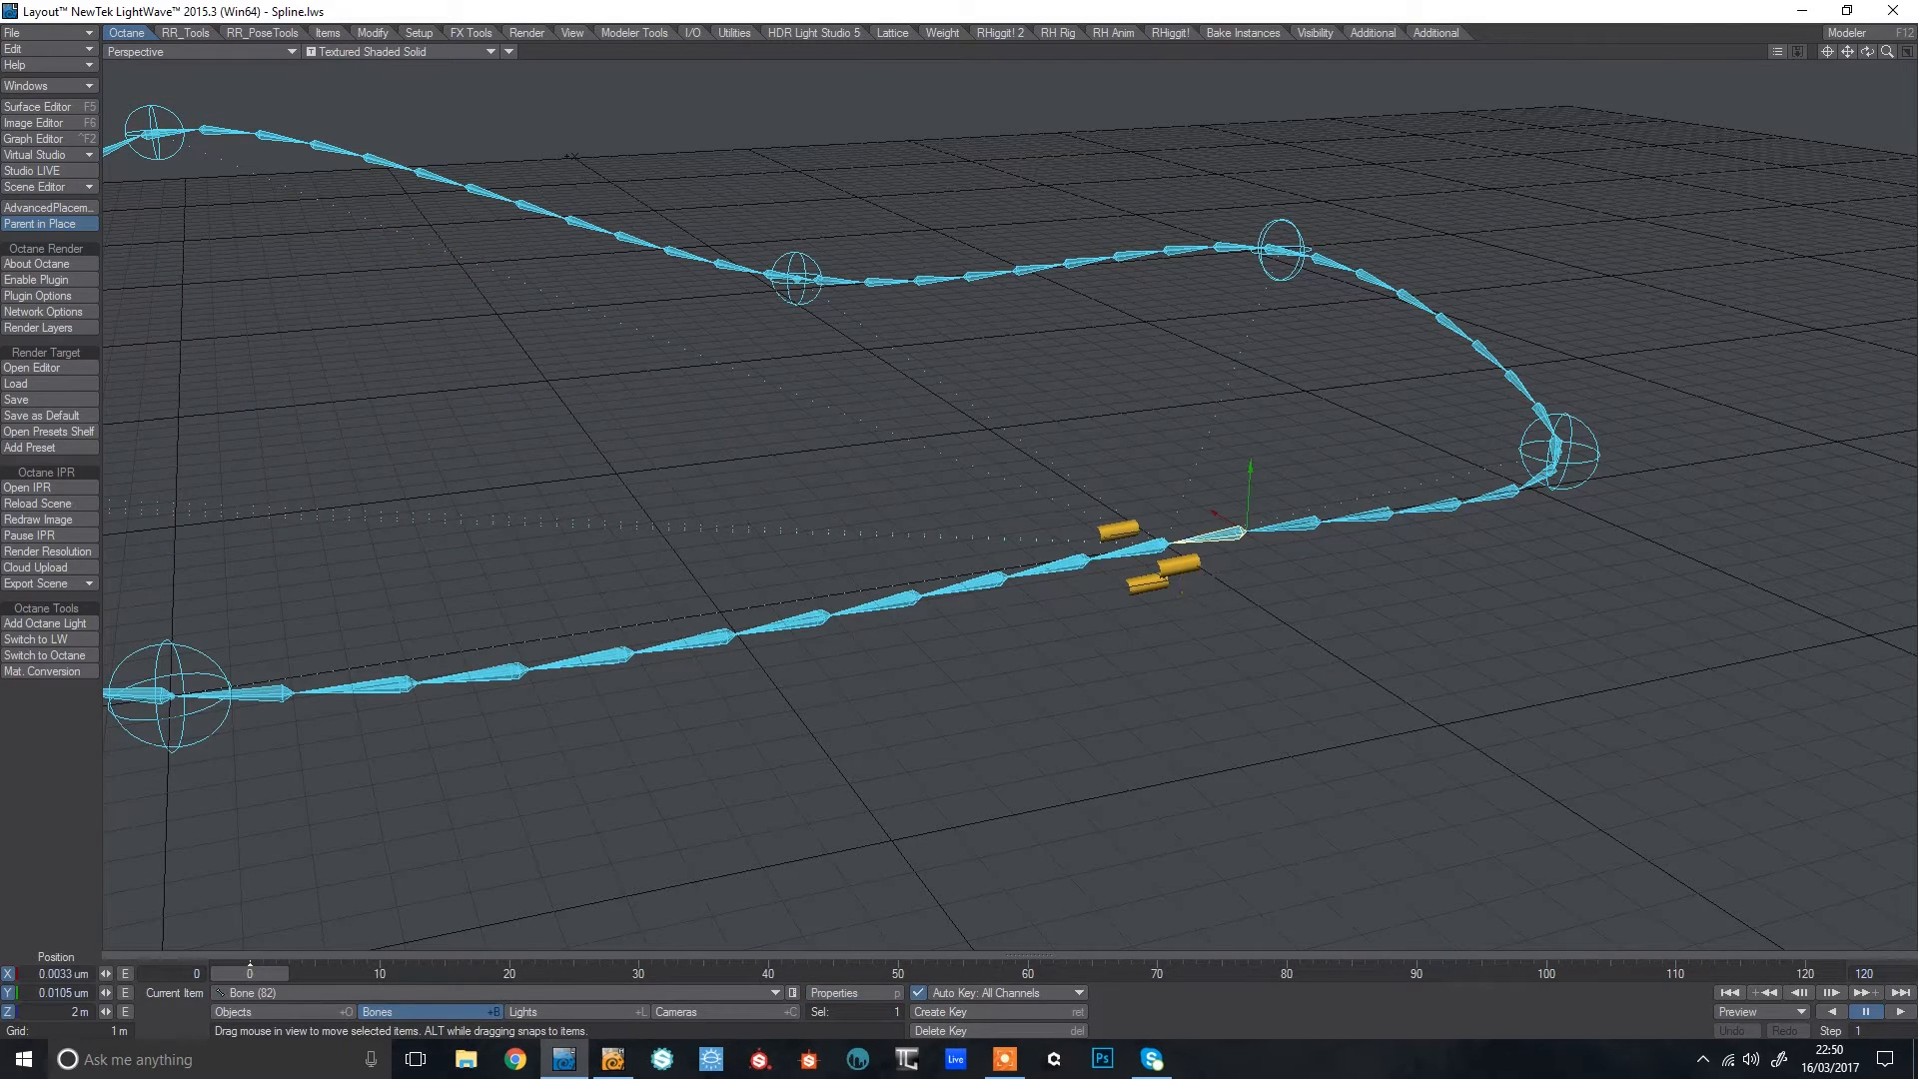
pyautogui.press('p')
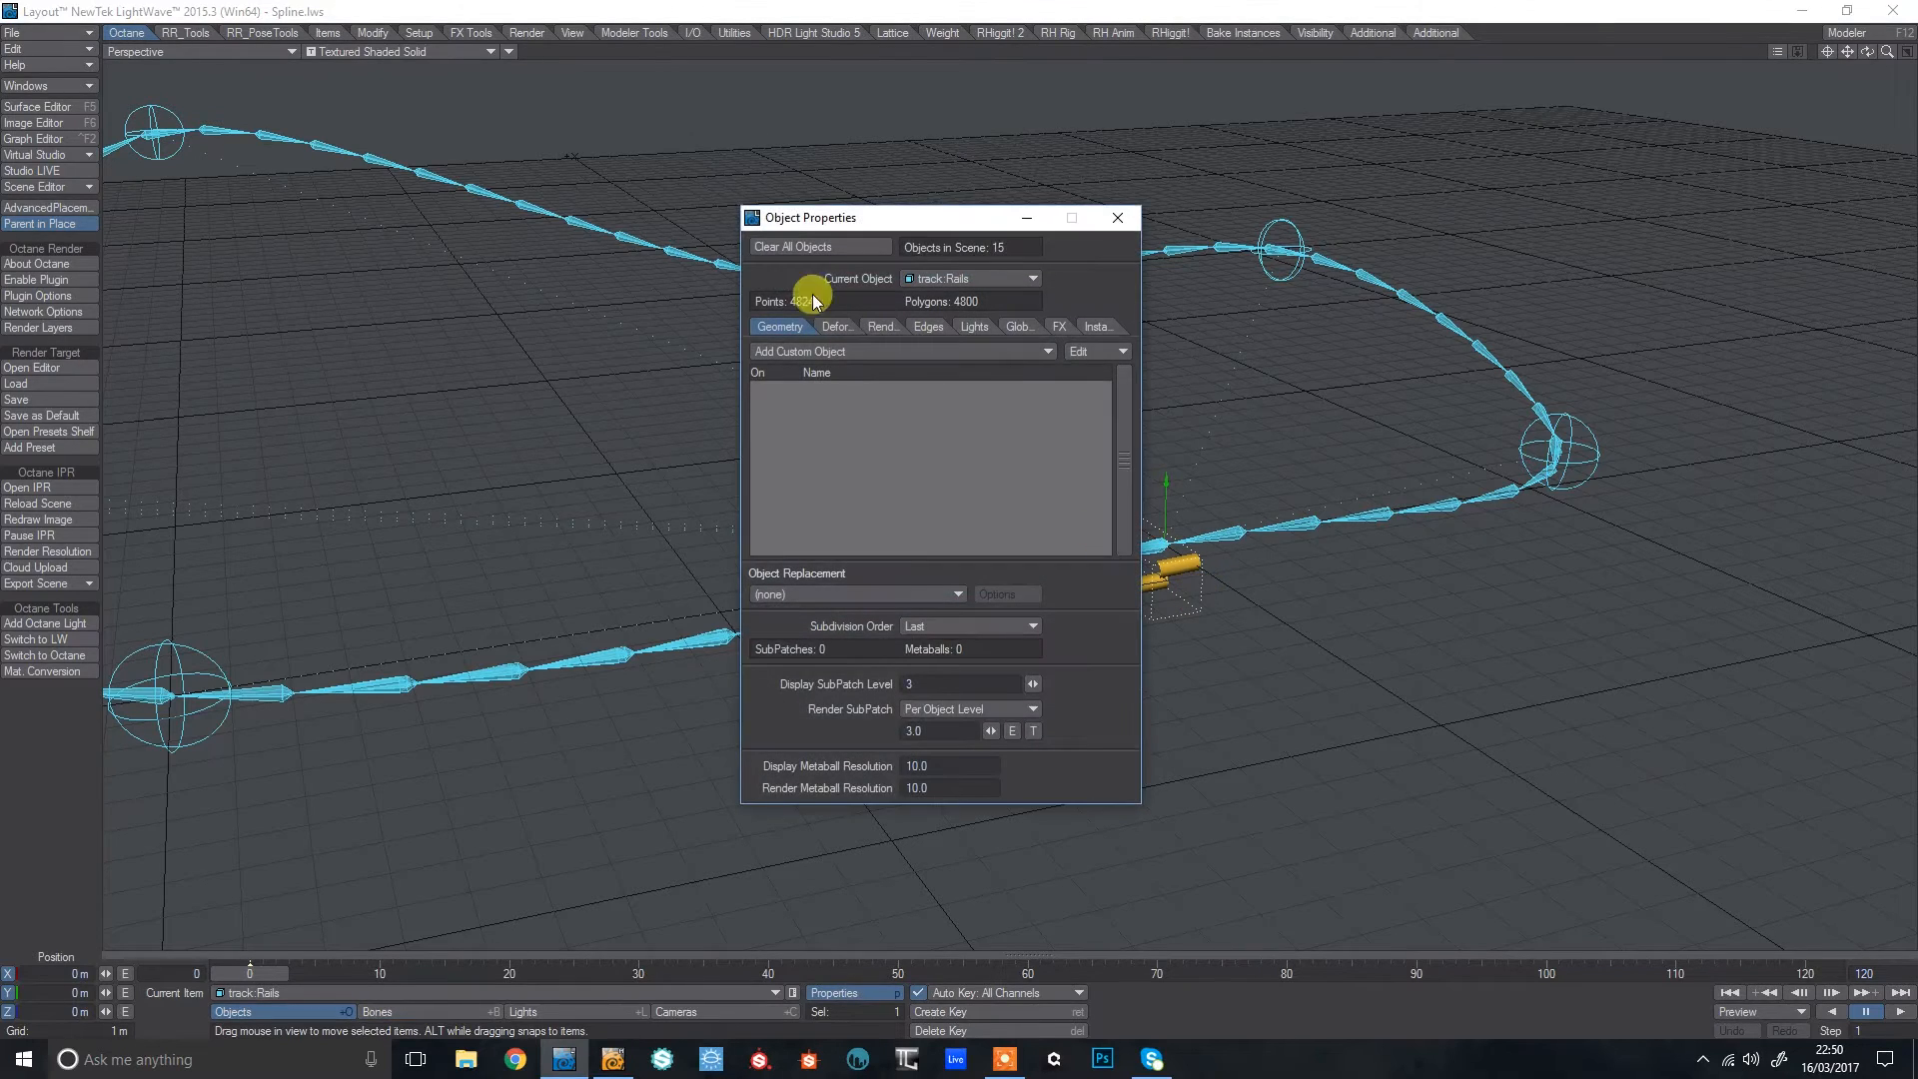
pyautogui.moveTo(816, 218); pyautogui.dragTo(407, 240)
pyautogui.click(413, 349)
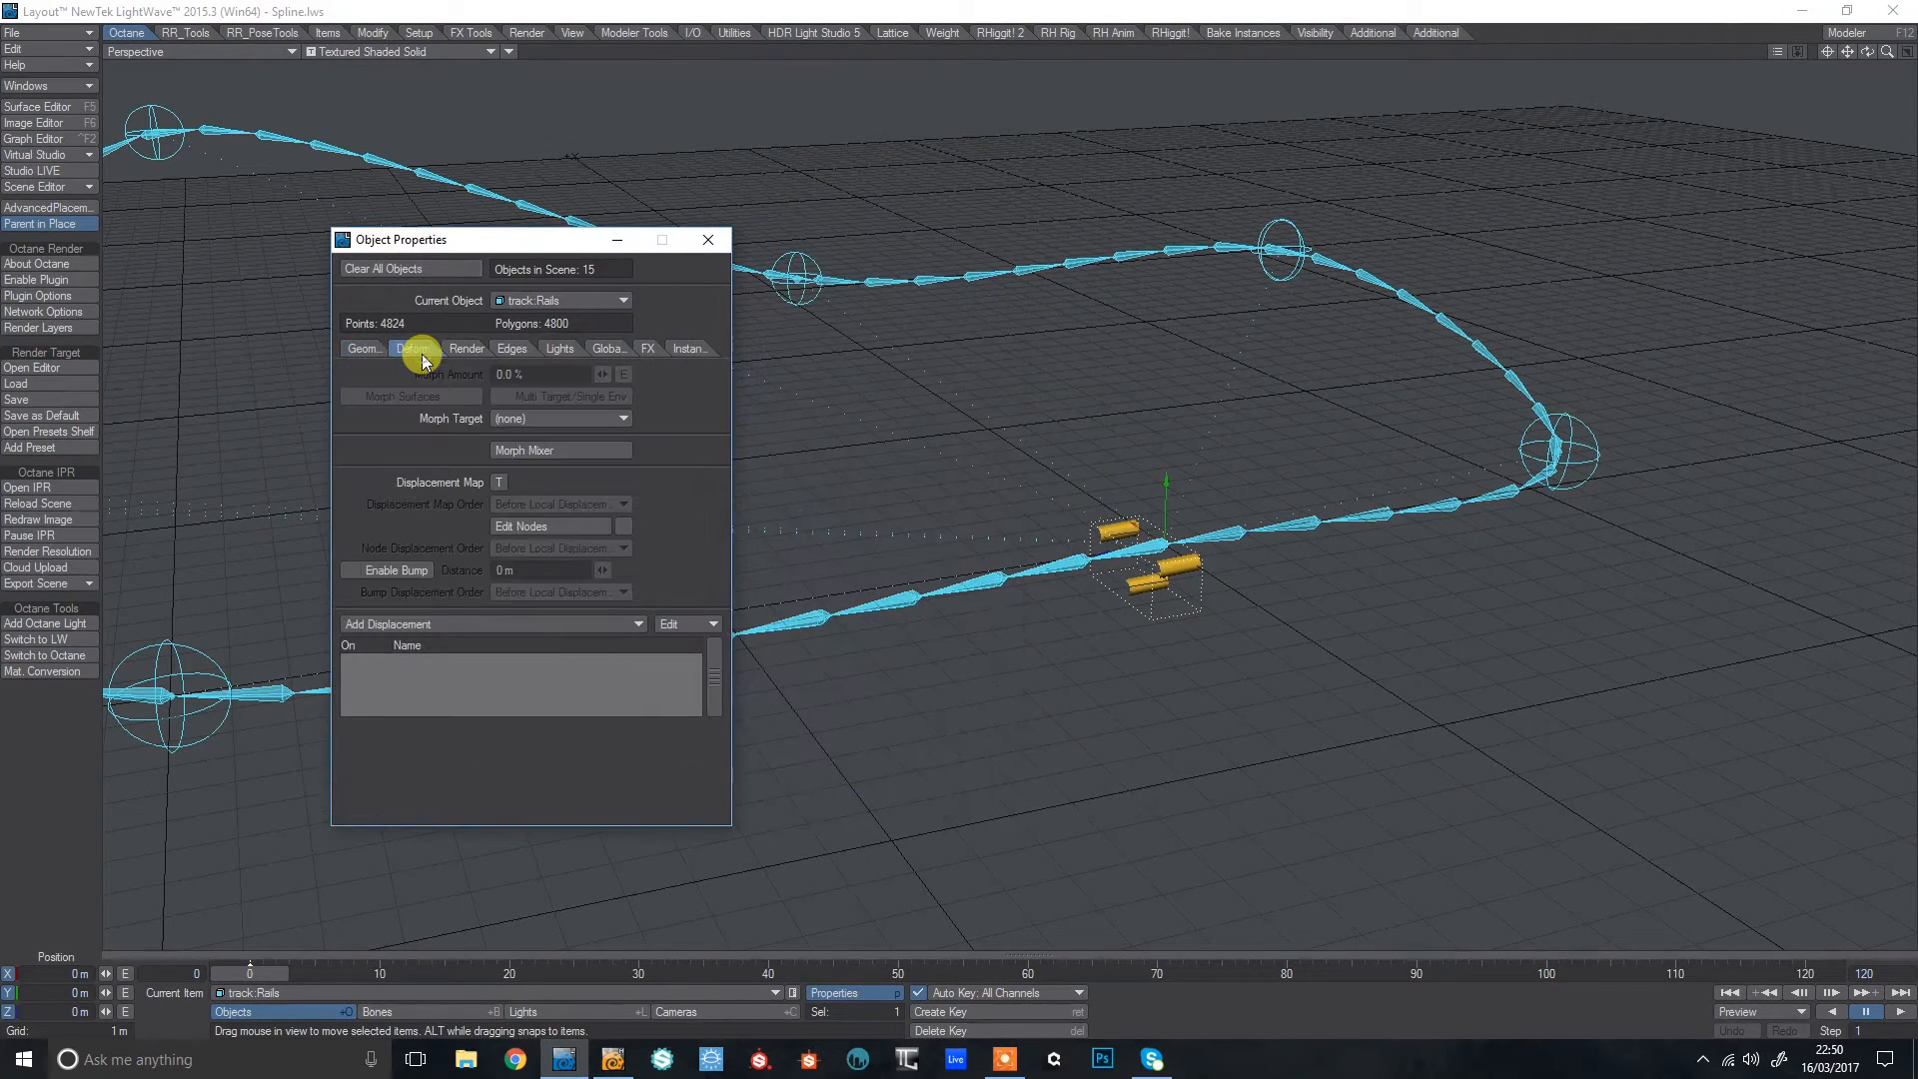
pyautogui.click(536, 447)
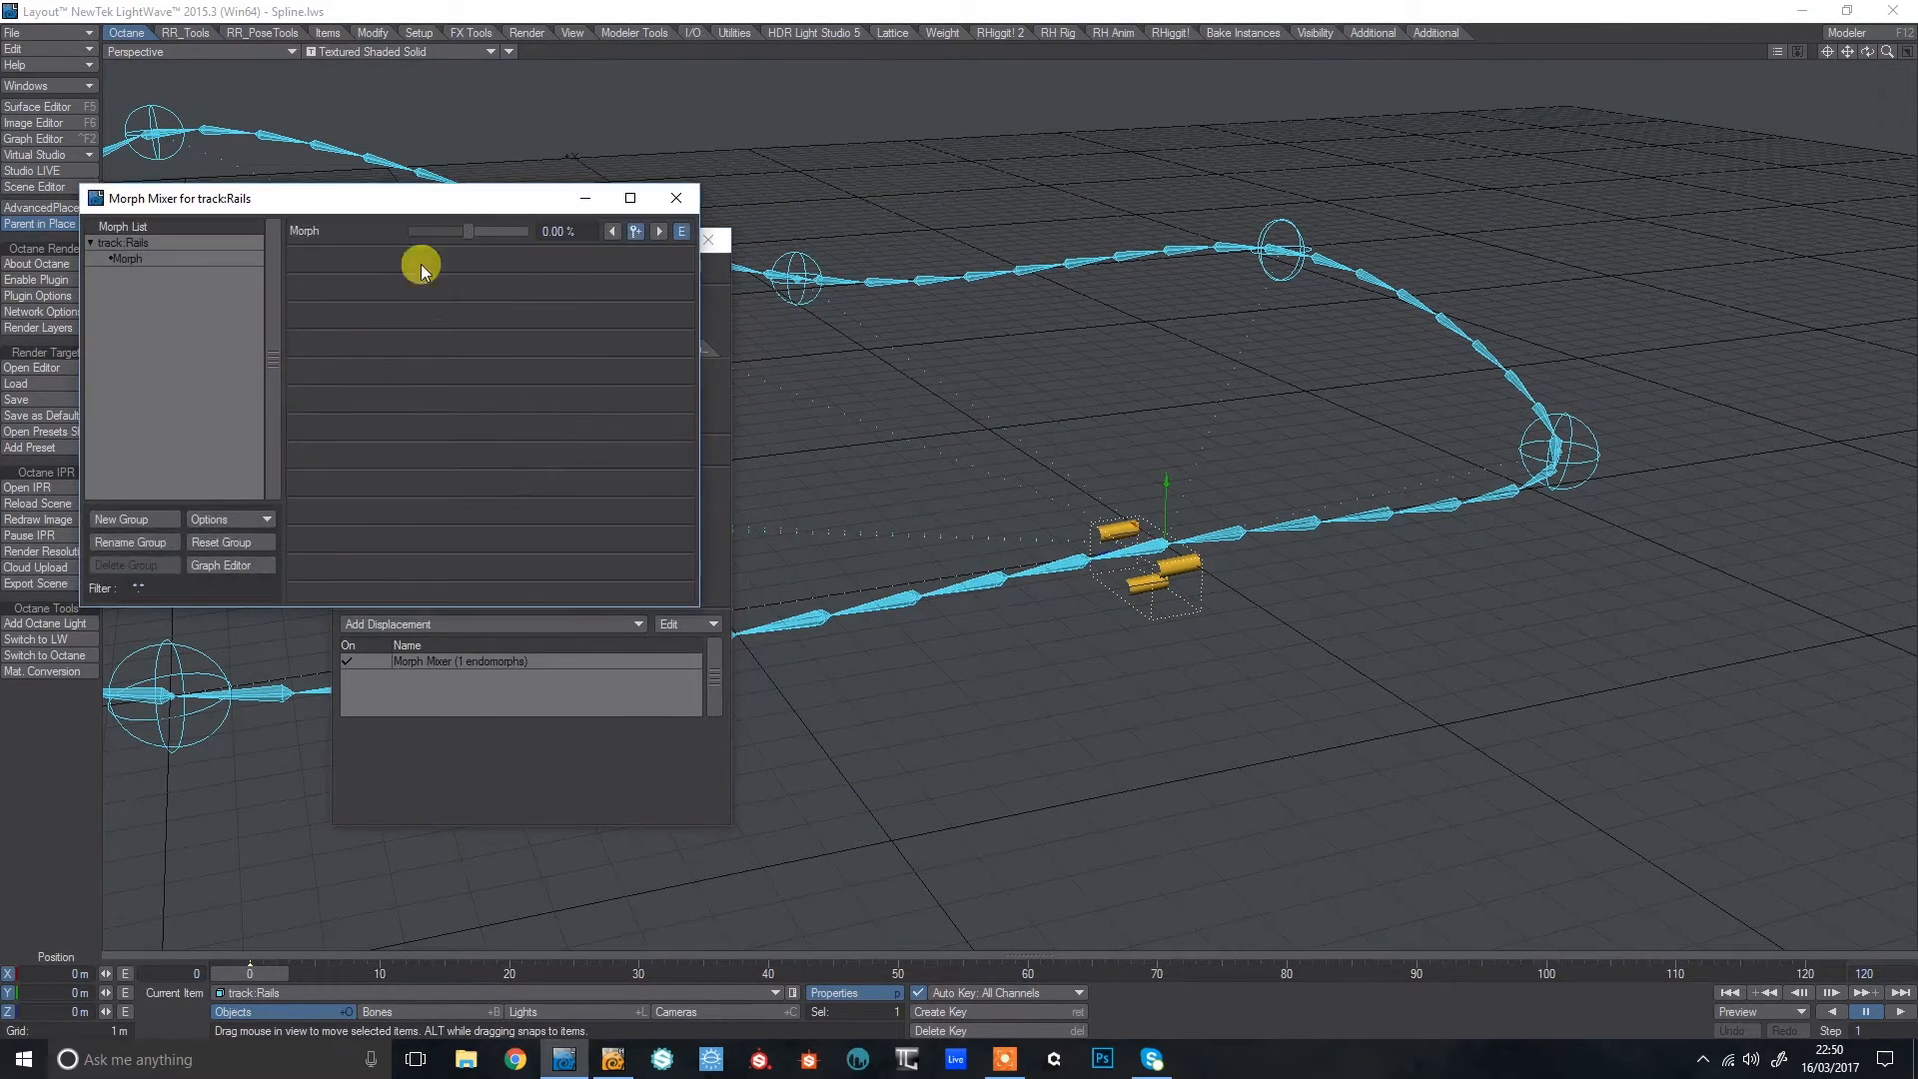
pyautogui.press('p')
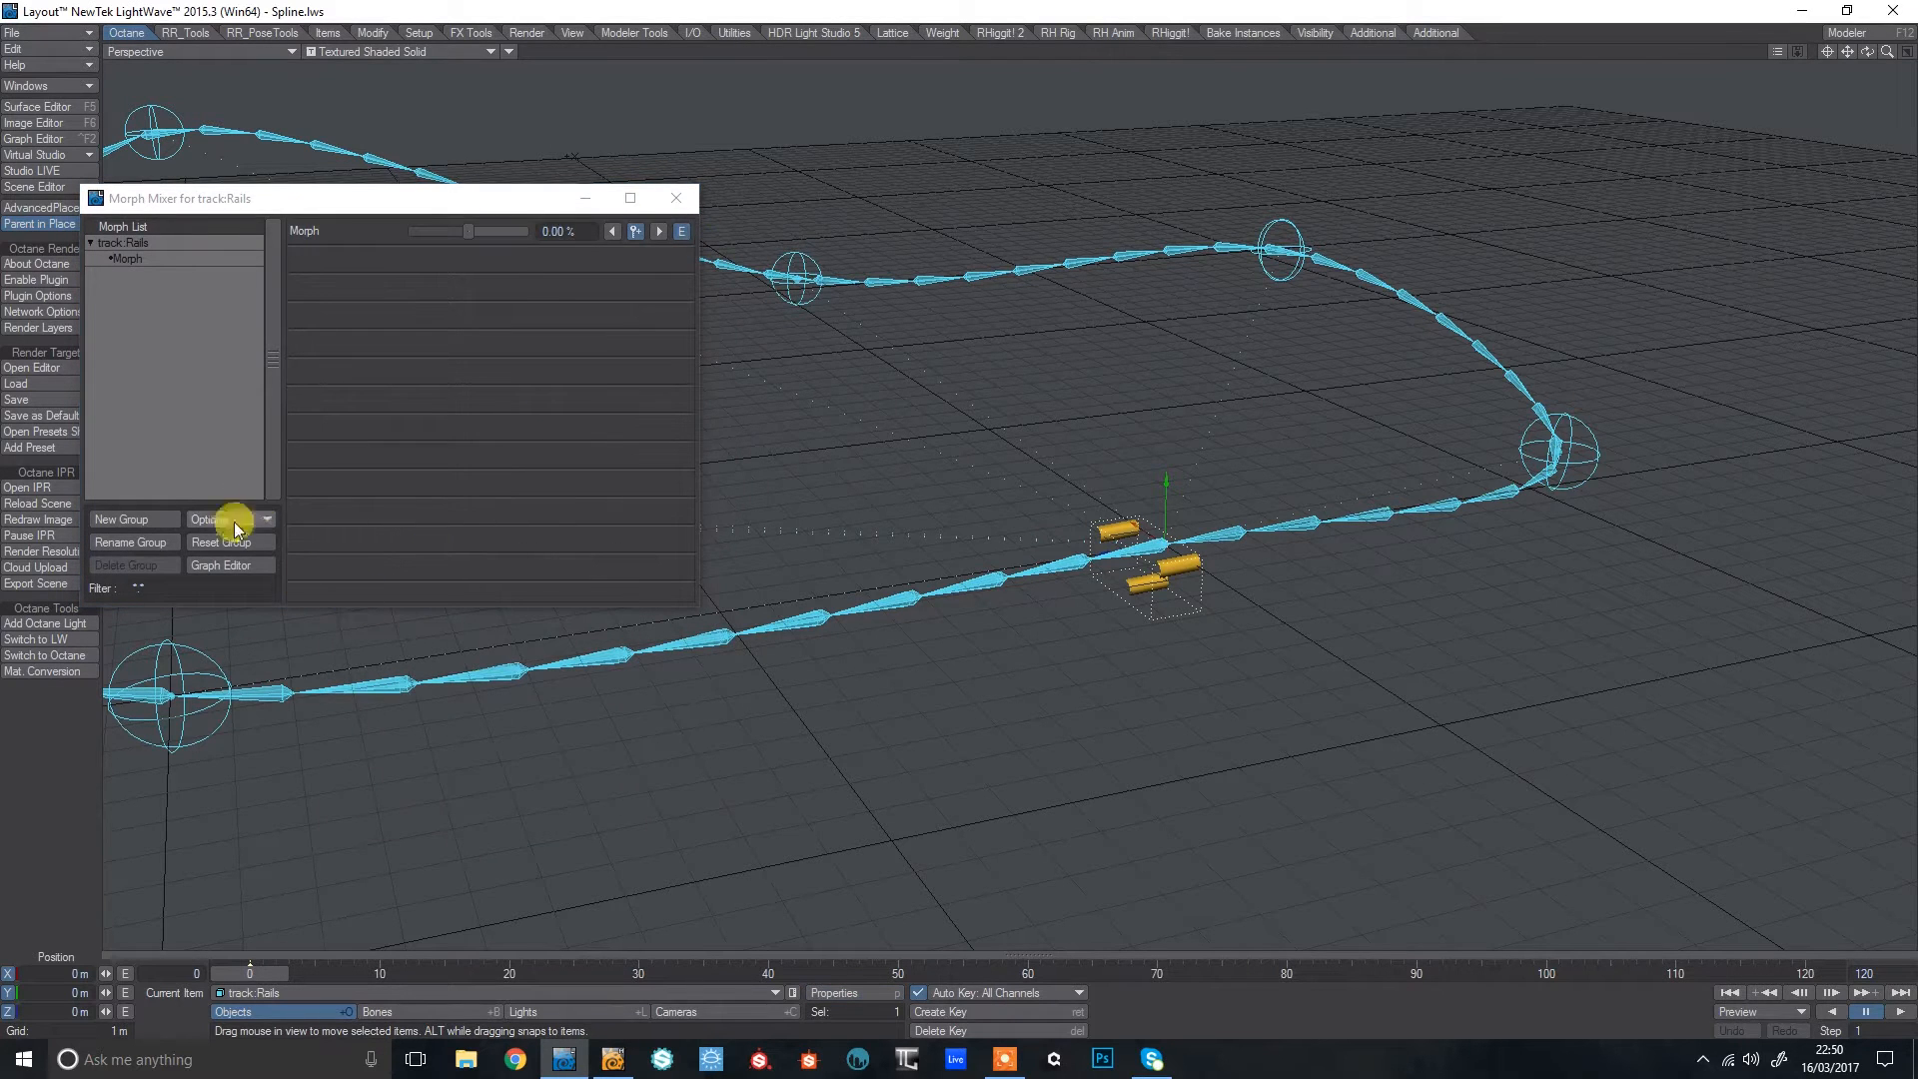
pyautogui.click(230, 520)
pyautogui.click(266, 687)
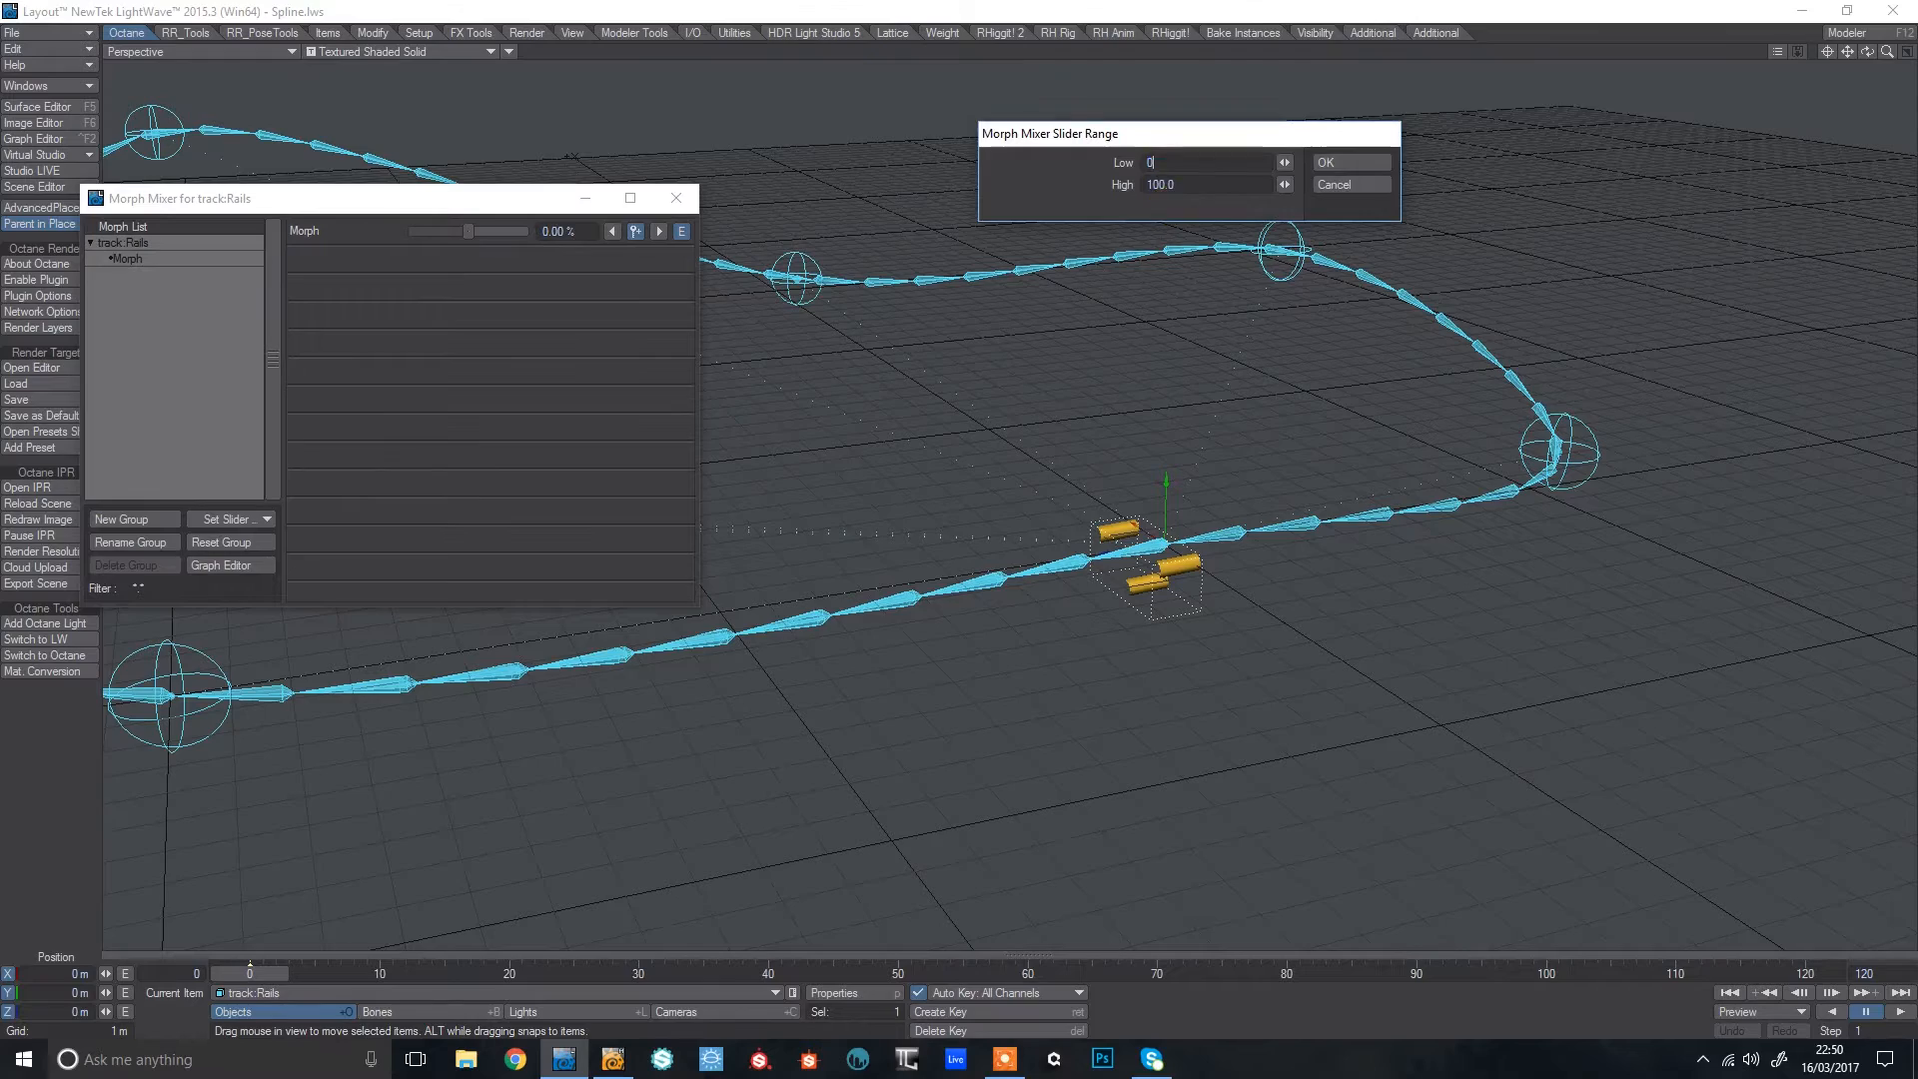
pyautogui.press('Return')
# Stretch the rails along the bone chain by setting the Morph amount to 25%.
pyautogui.moveTo(474, 209); pyautogui.dragTo(1499, 700)
pyautogui.moveTo(1870, 58); pyautogui.dragTo(1858, 58)
pyautogui.moveTo(1440, 721)
pyautogui.mouseDown()
pyautogui.moveTo(1487, 729)
pyautogui.moveTo(1448, 725)
pyautogui.moveTo(1484, 731)
pyautogui.moveTo(1467, 728)
pyautogui.mouseUp()
# Adjust the height of Node (6) at the track's crest to about 3.53 m.
pyautogui.click(929, 95)
pyautogui.moveTo(946, 79)
pyautogui.mouseDown()
pyautogui.moveTo(946, 196)
pyautogui.moveTo(946, 68)
pyautogui.mouseUp()
pyautogui.moveTo(1871, 60); pyautogui.dragTo(1864, 58)
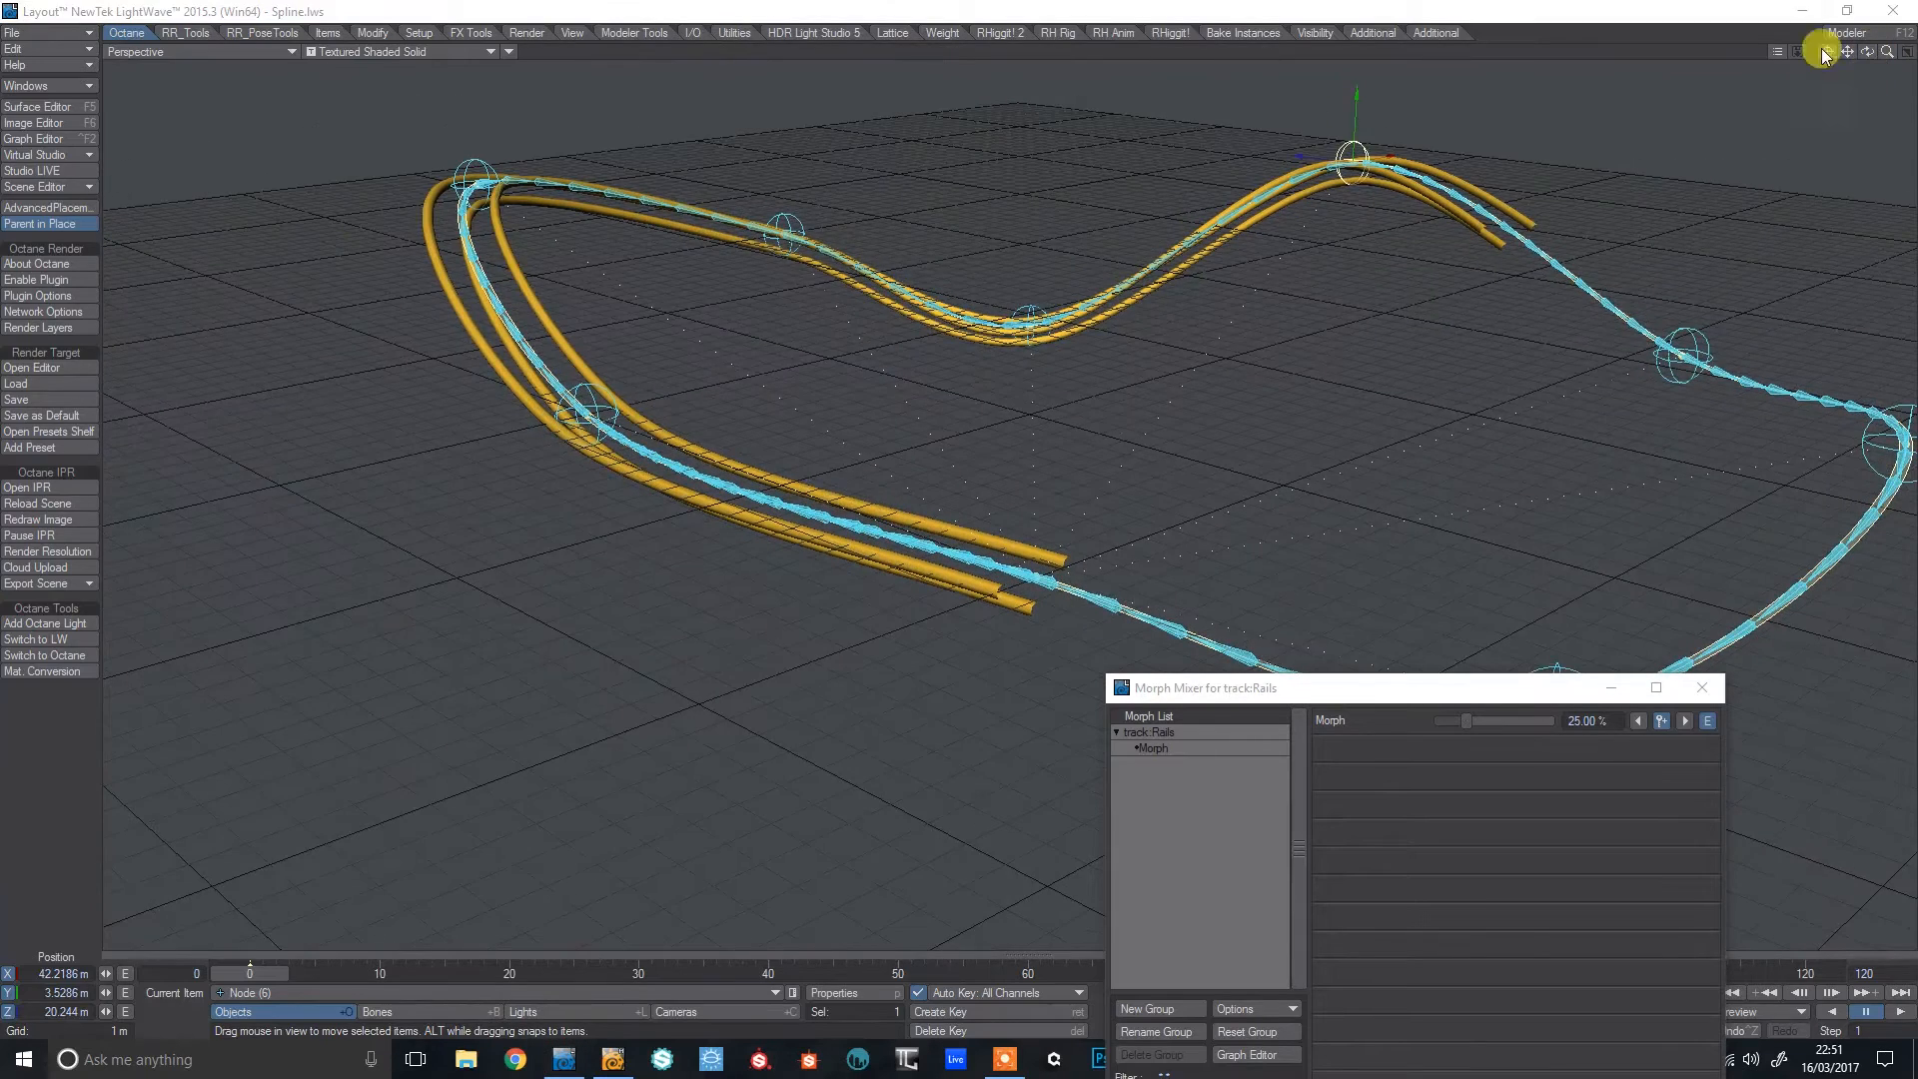
# Raise the Morph amount to 40% and fine-tune it to 40.6277% in the Graph Editor to close the rail loop.
pyautogui.moveTo(1441, 709); pyautogui.dragTo(1481, 730)
pyautogui.moveTo(1481, 728); pyautogui.dragTo(1484, 728)
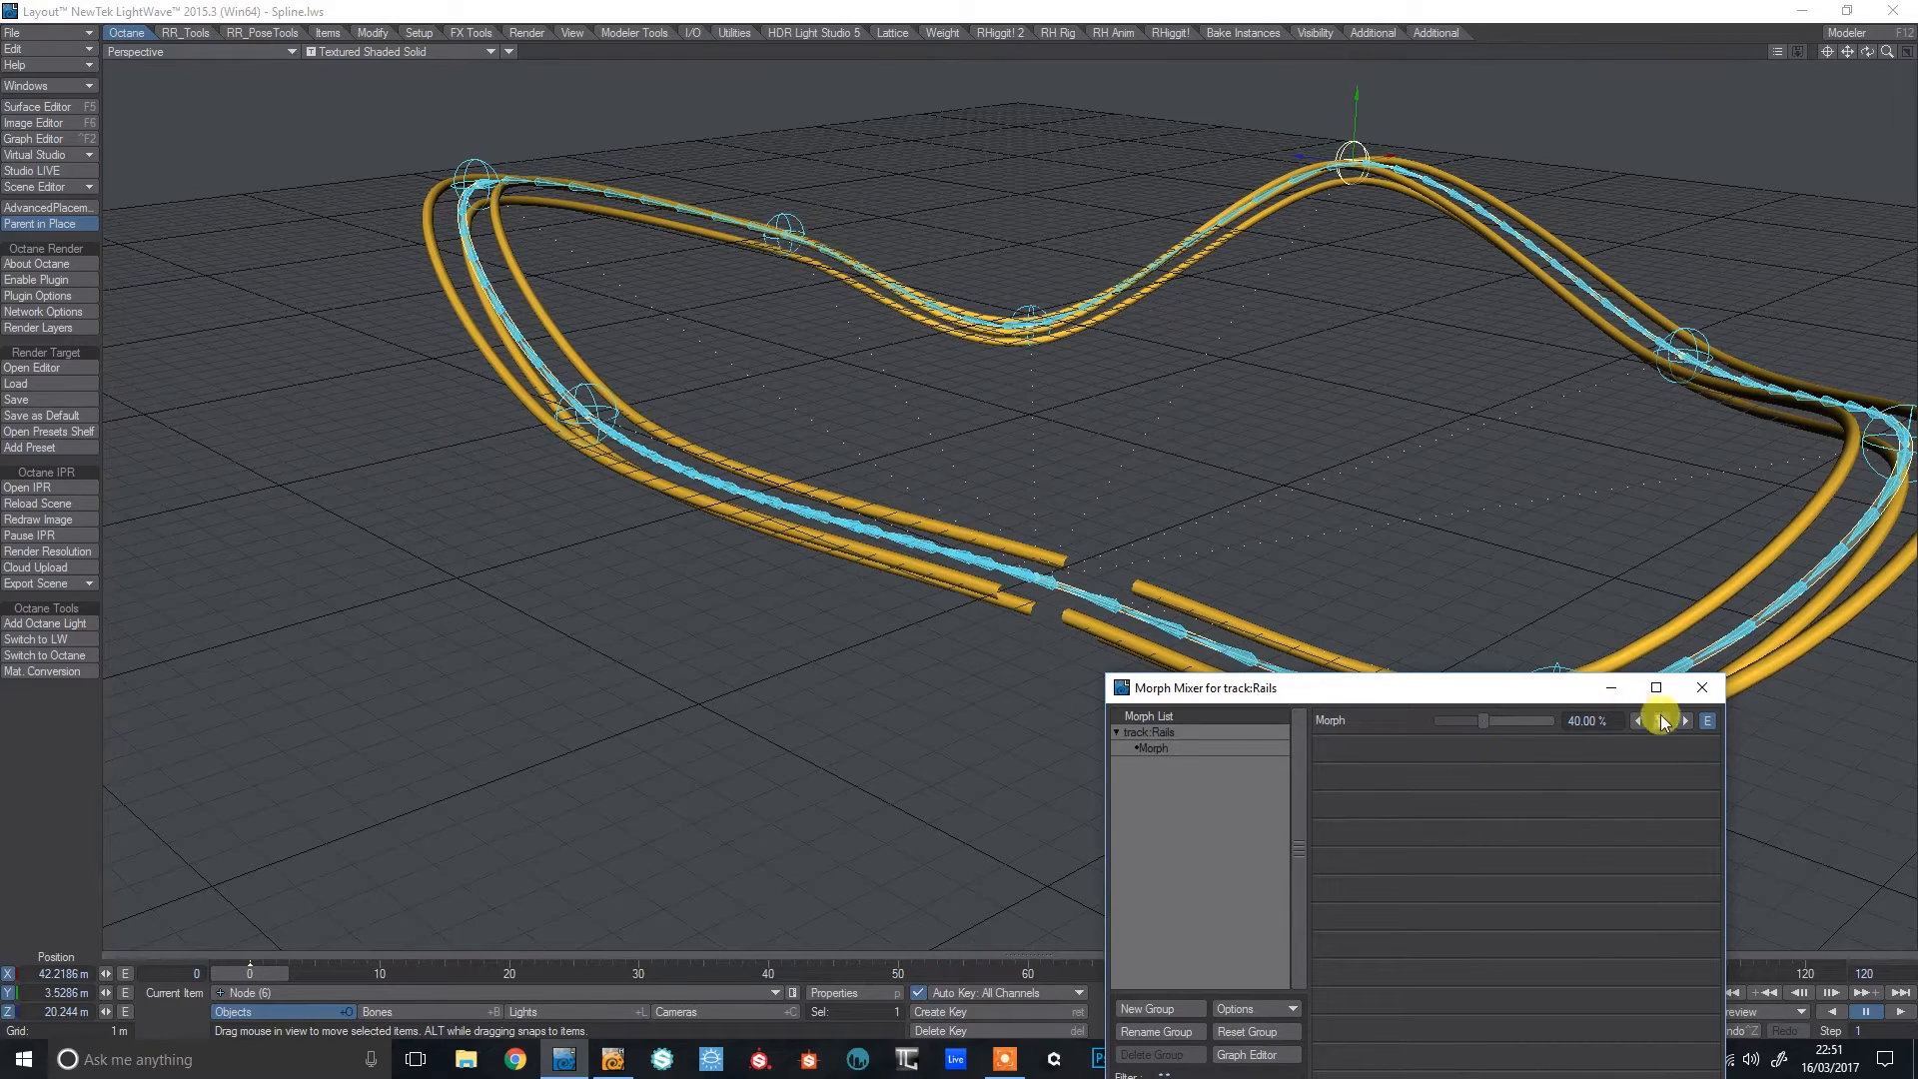
pyautogui.click(1709, 722)
pyautogui.moveTo(1867, 52); pyautogui.dragTo(1778, 56)
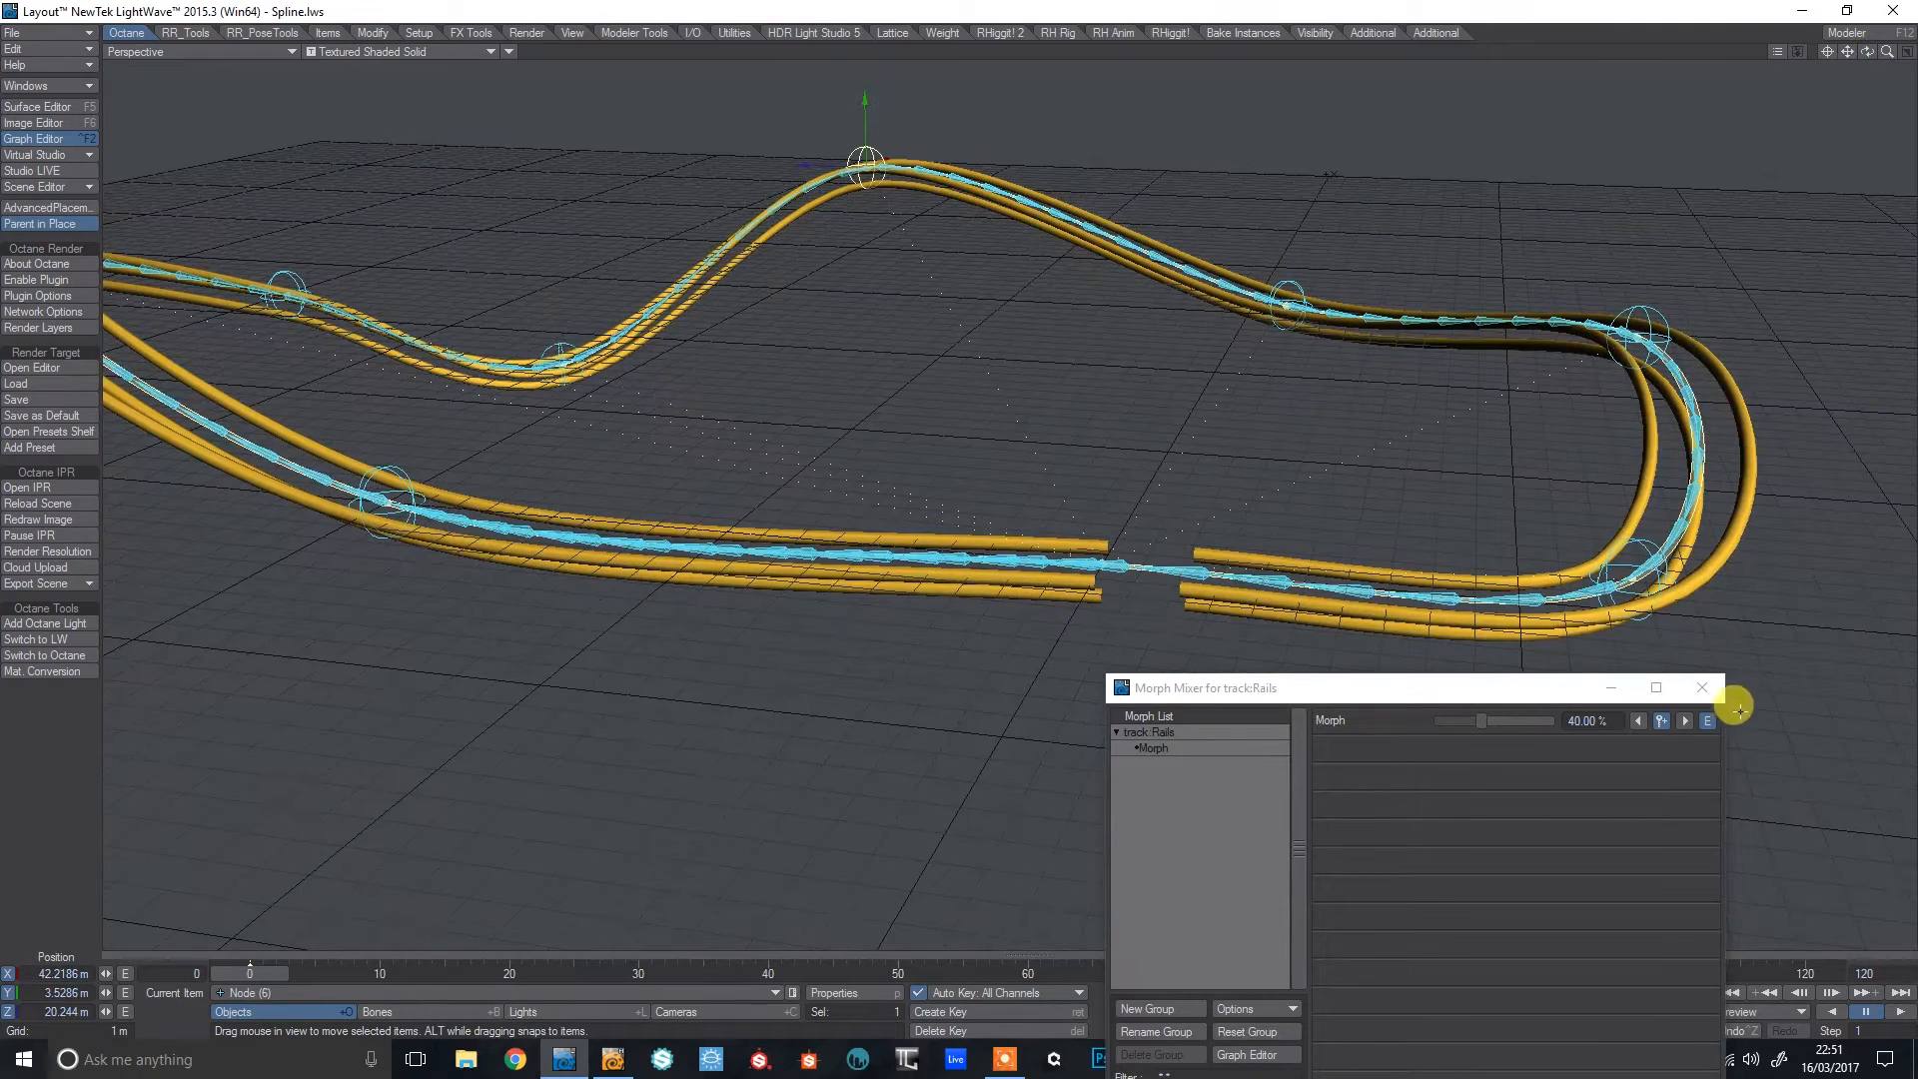
pyautogui.moveTo(1917, 246); pyautogui.dragTo(1588, 218)
pyautogui.moveTo(1566, 544); pyautogui.dragTo(1629, 619)
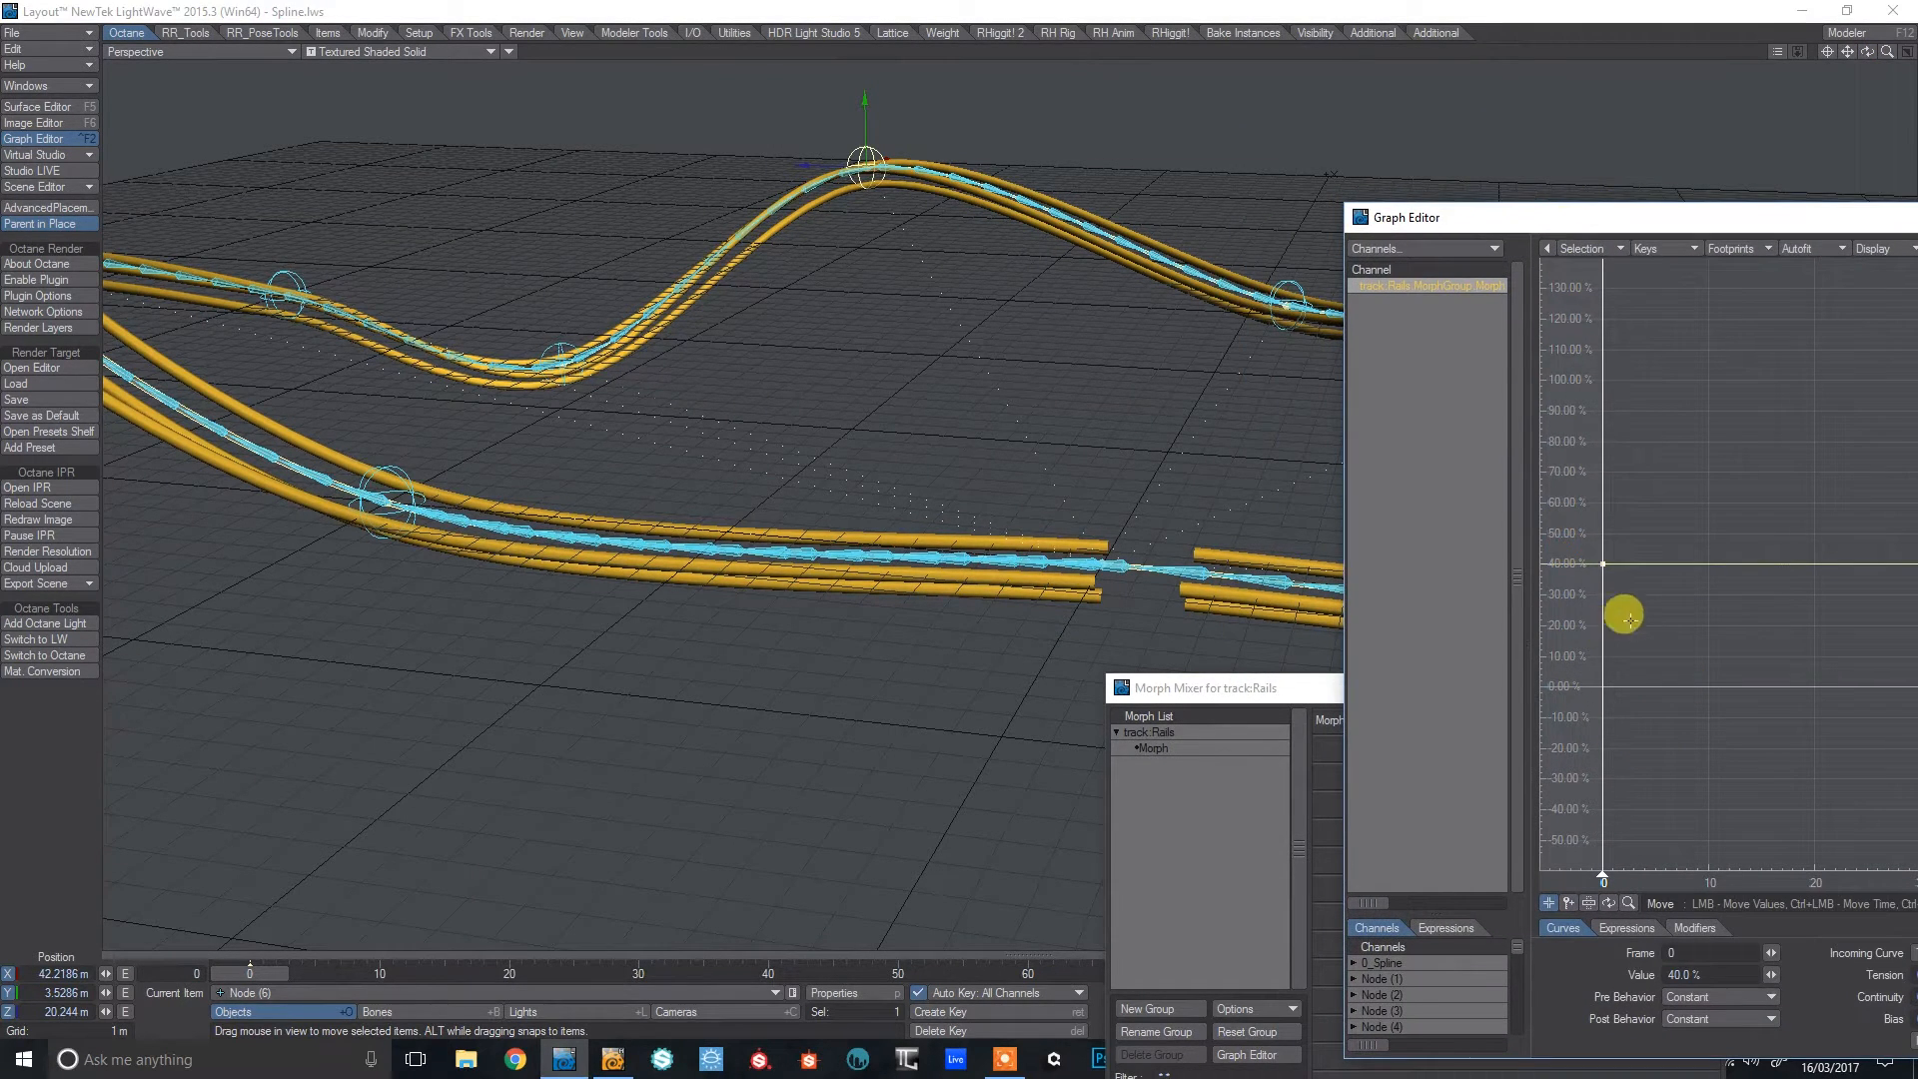
pyautogui.moveTo(1629, 902); pyautogui.dragTo(1586, 810)
pyautogui.moveTo(1648, 517); pyautogui.dragTo(1771, 651, button='right')
pyautogui.moveTo(1744, 662); pyautogui.dragTo(1732, 658)
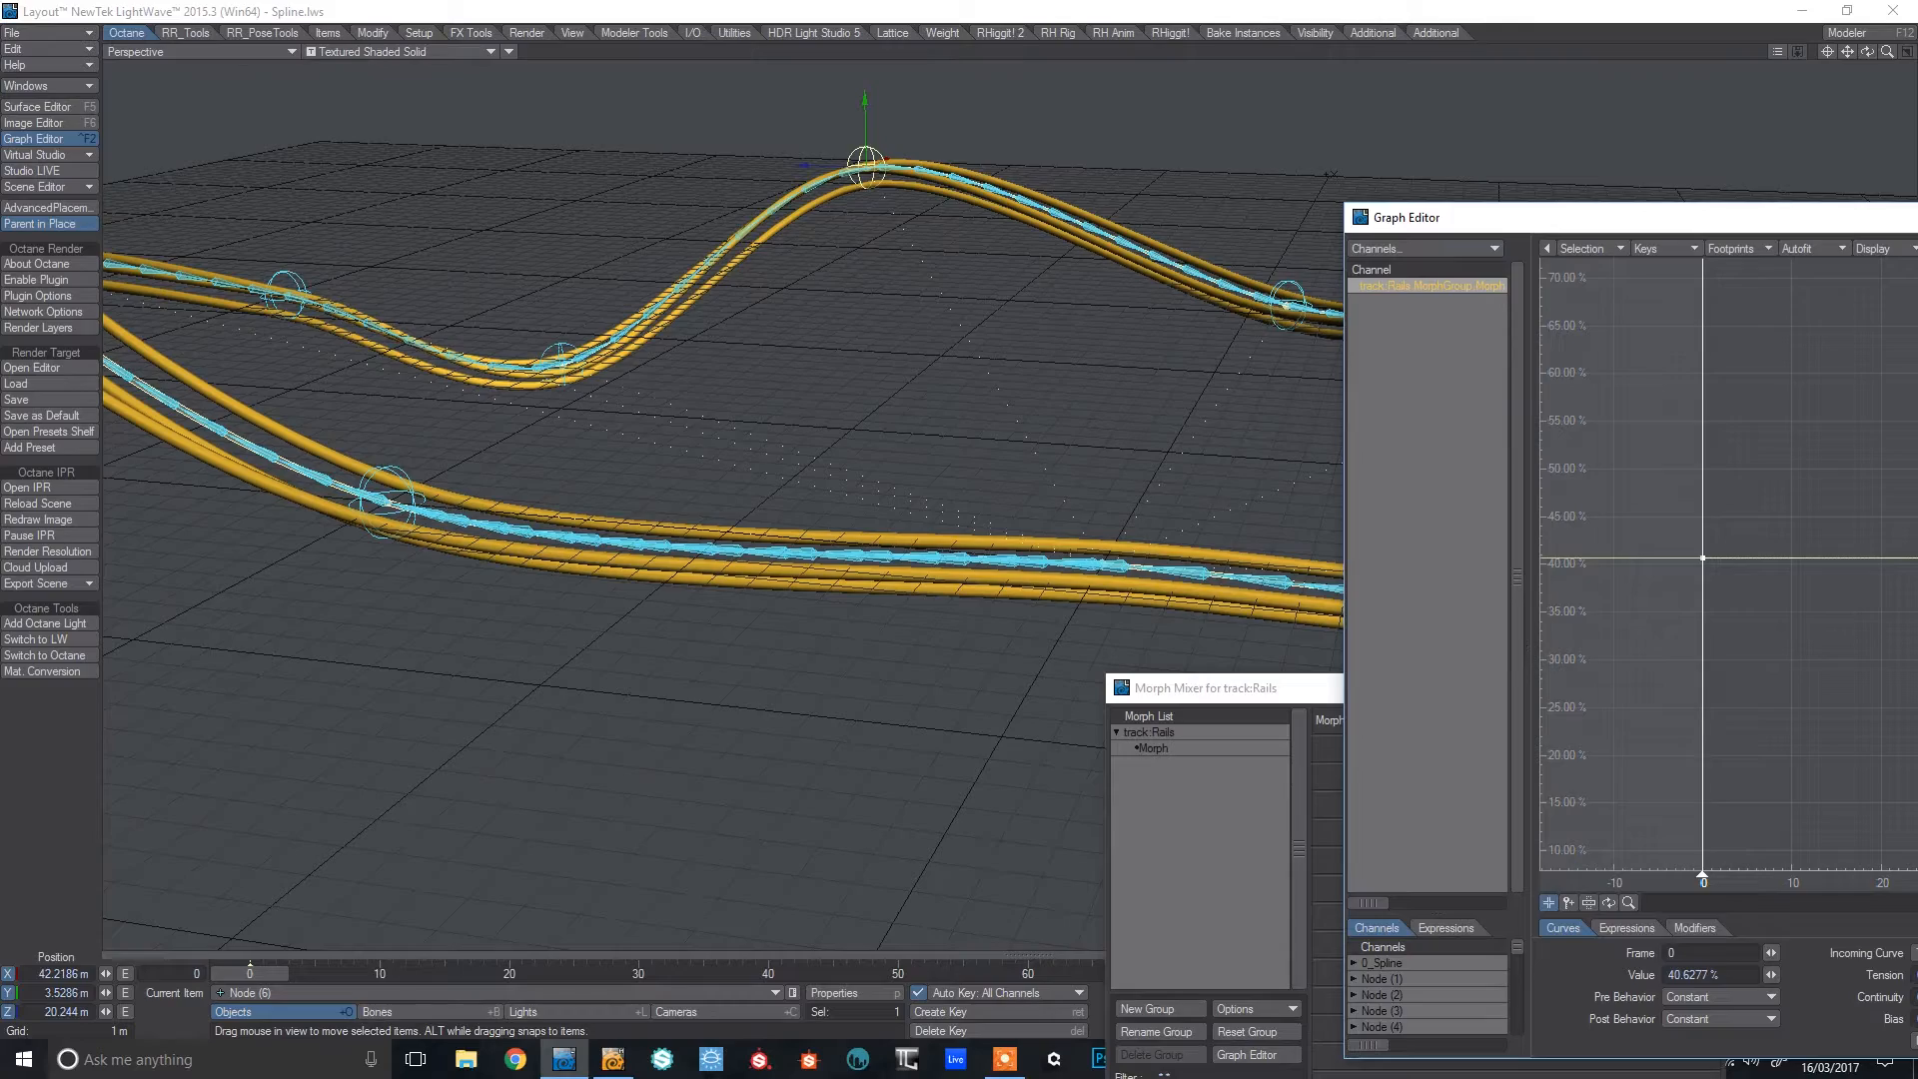
pyautogui.hotkey('ctrl', 'F2')
pyautogui.moveTo(1867, 51); pyautogui.dragTo(1683, 534)
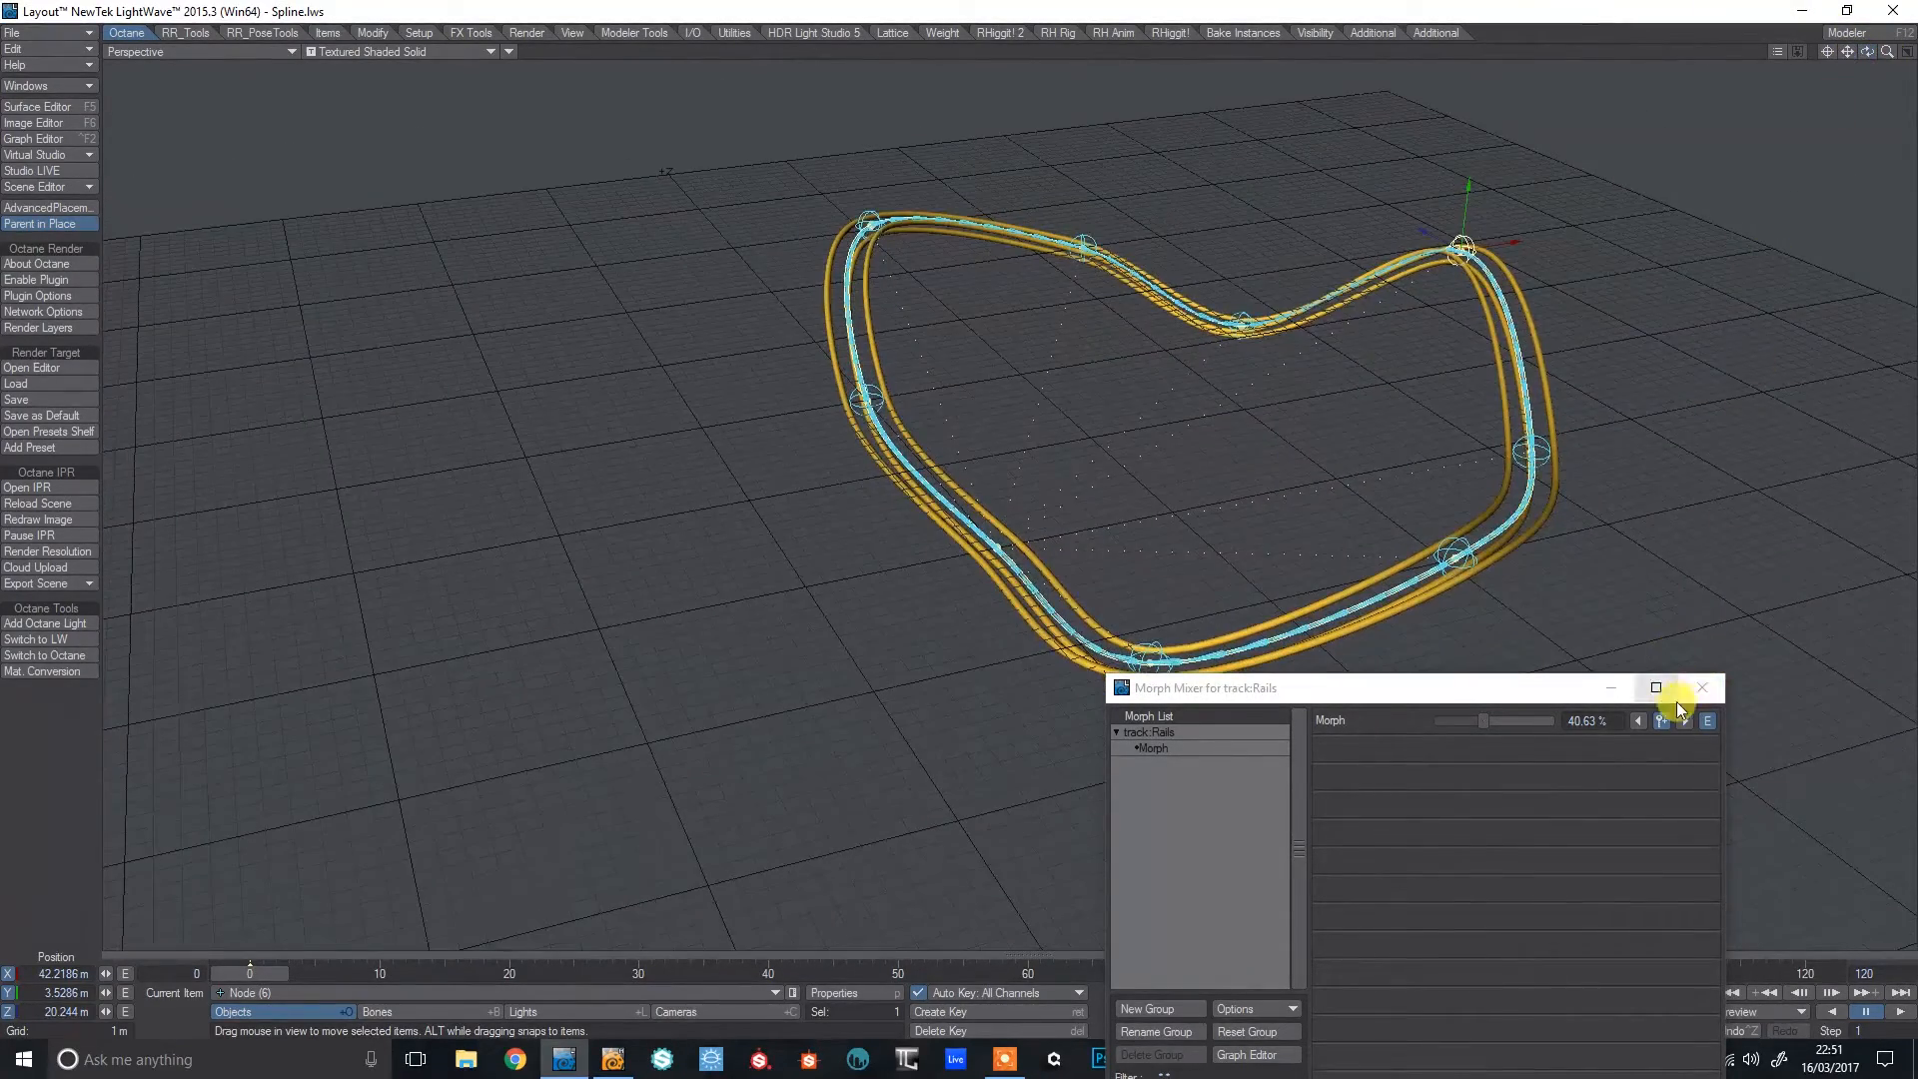
pyautogui.click(1702, 687)
# In the top view, clone Node (9) four times and spread the copies into a new section extending the track toward negative X.
pyautogui.moveTo(1887, 52); pyautogui.dragTo(1864, 69)
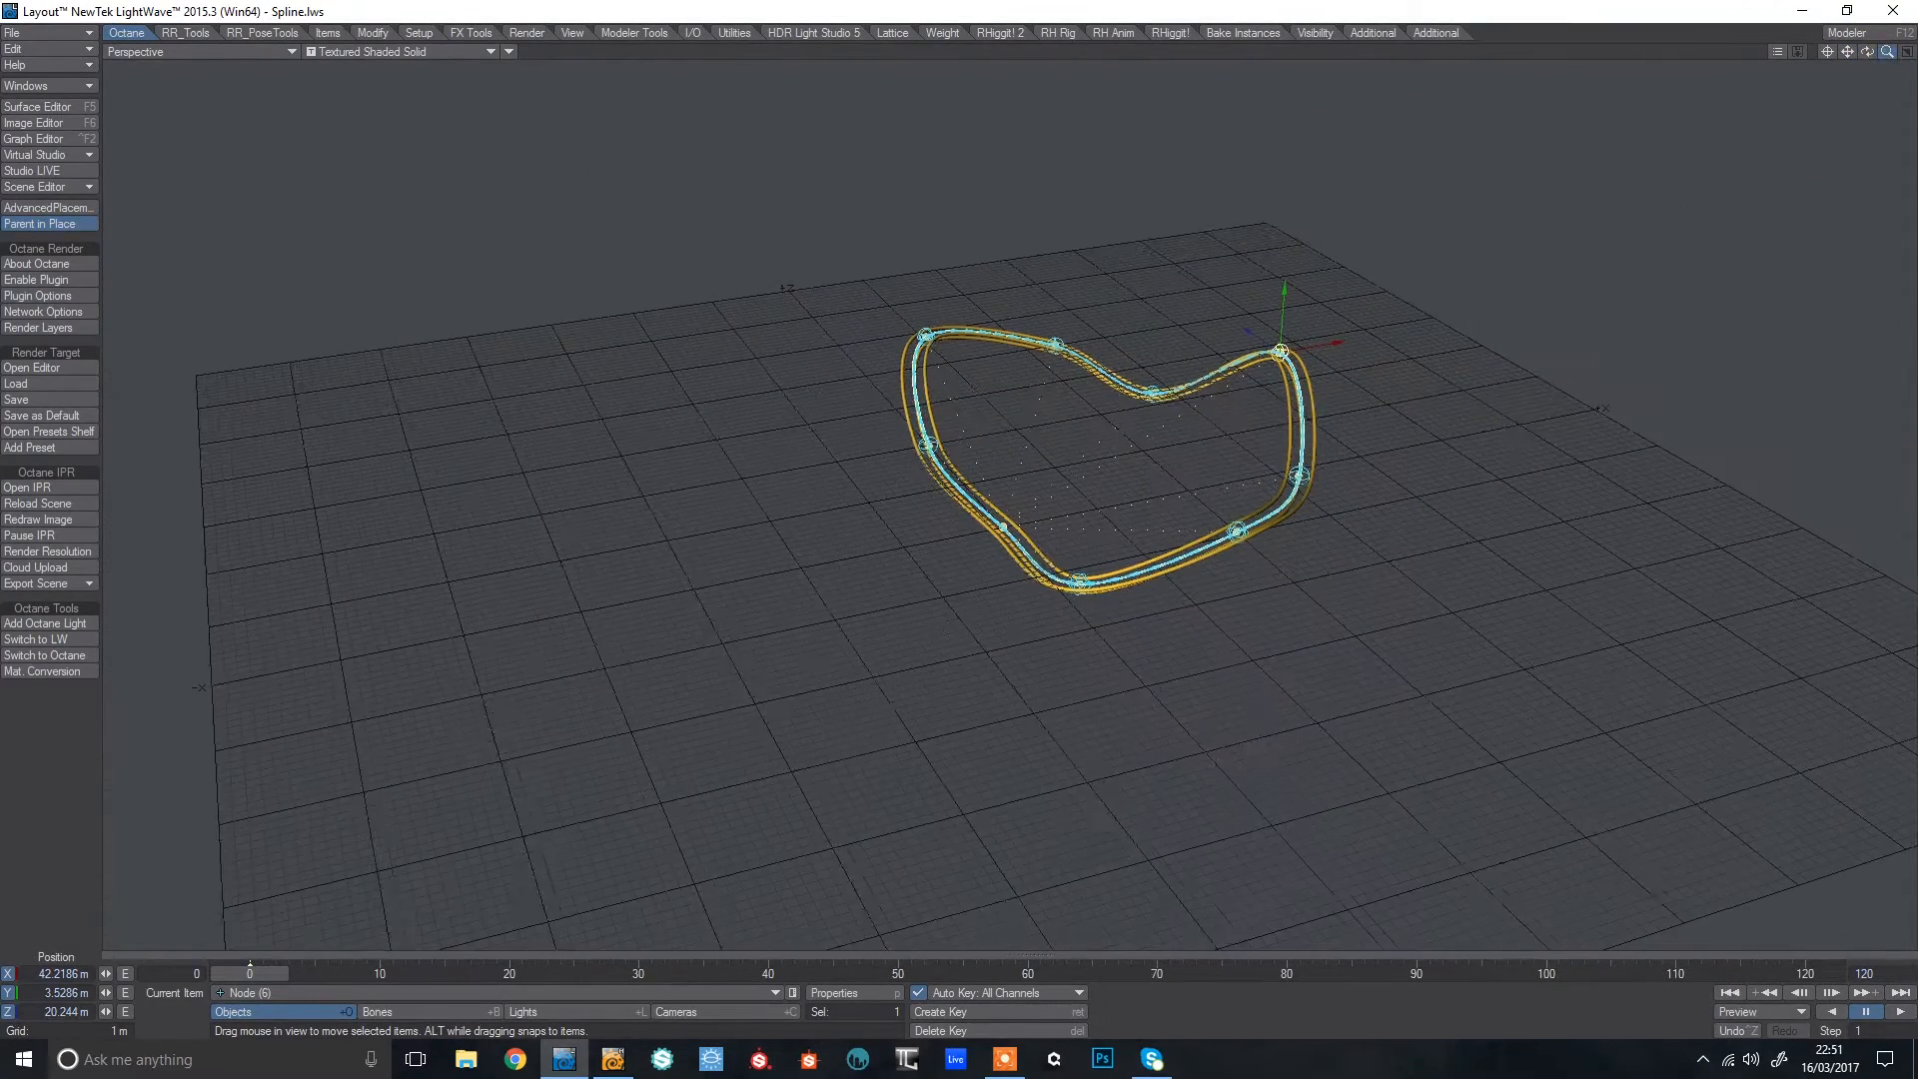
pyautogui.press('2')
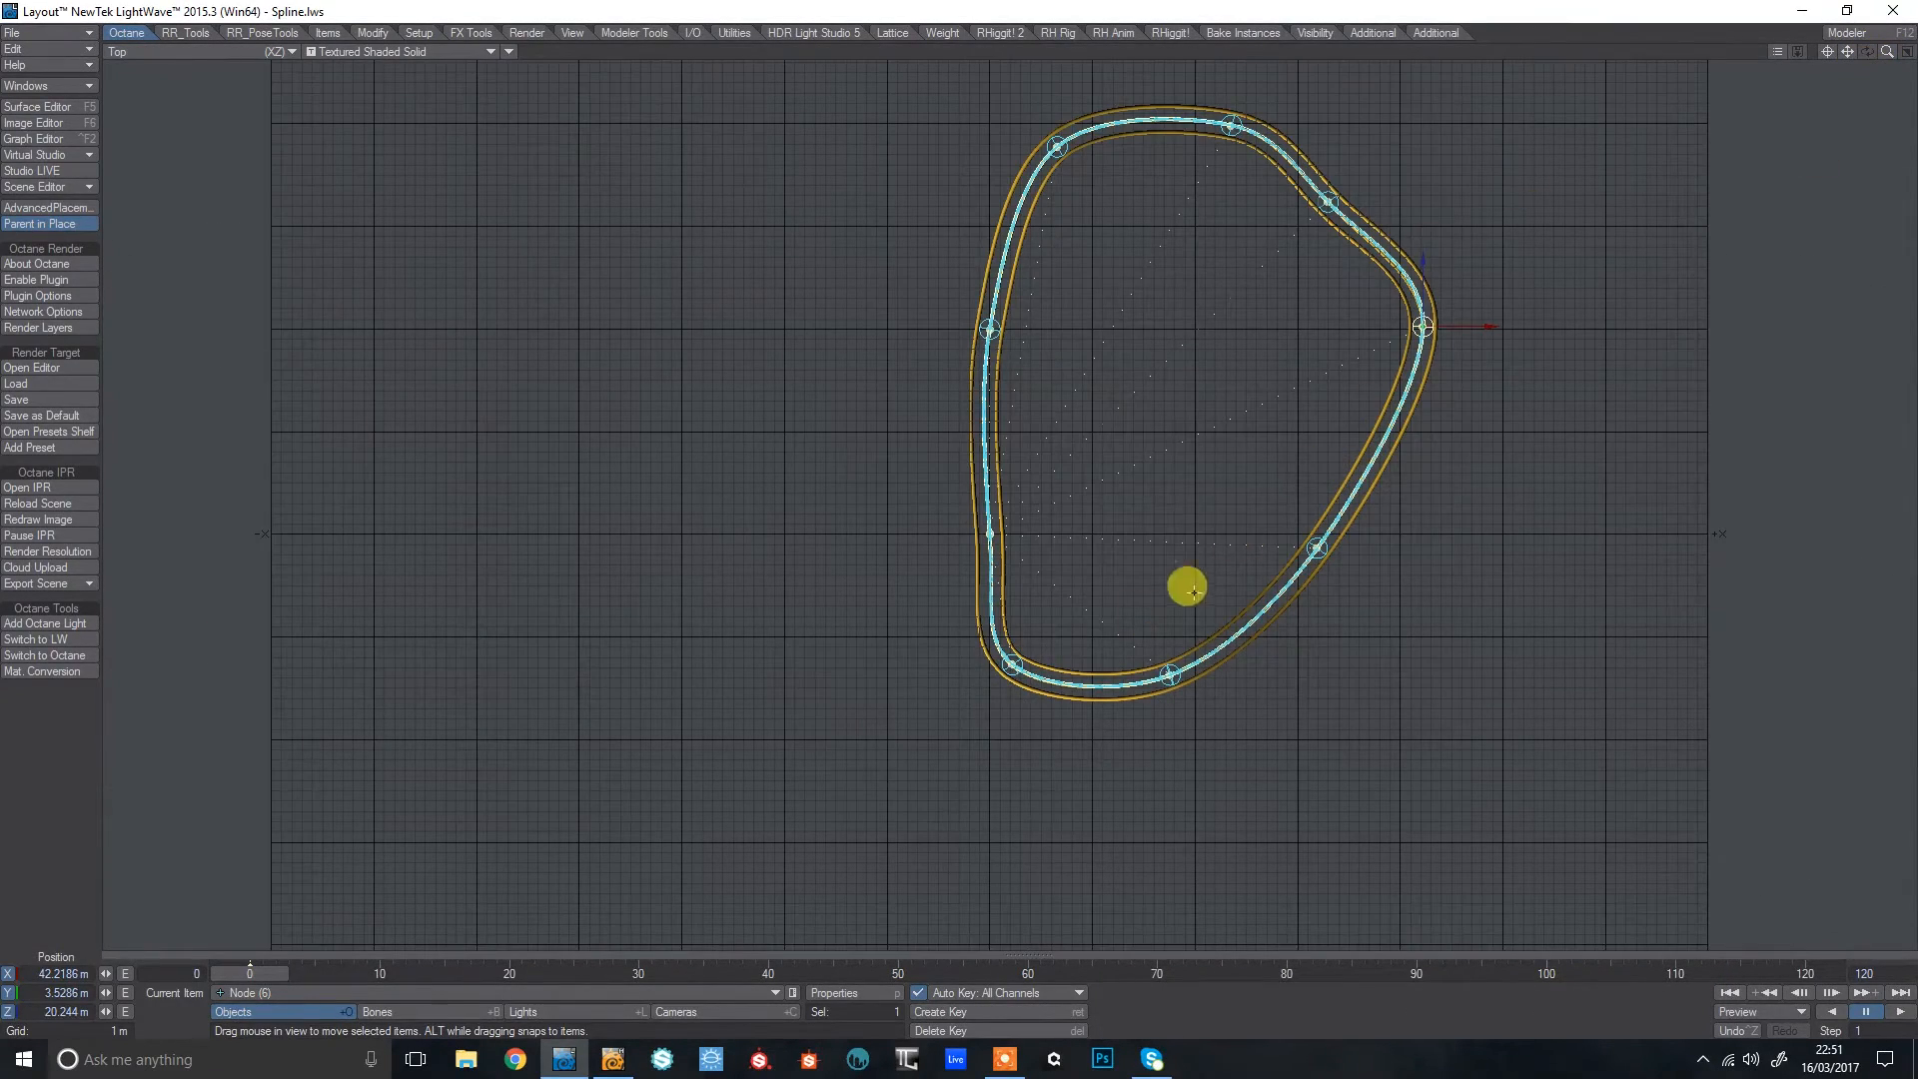
pyautogui.click(298, 993)
pyautogui.click(300, 951)
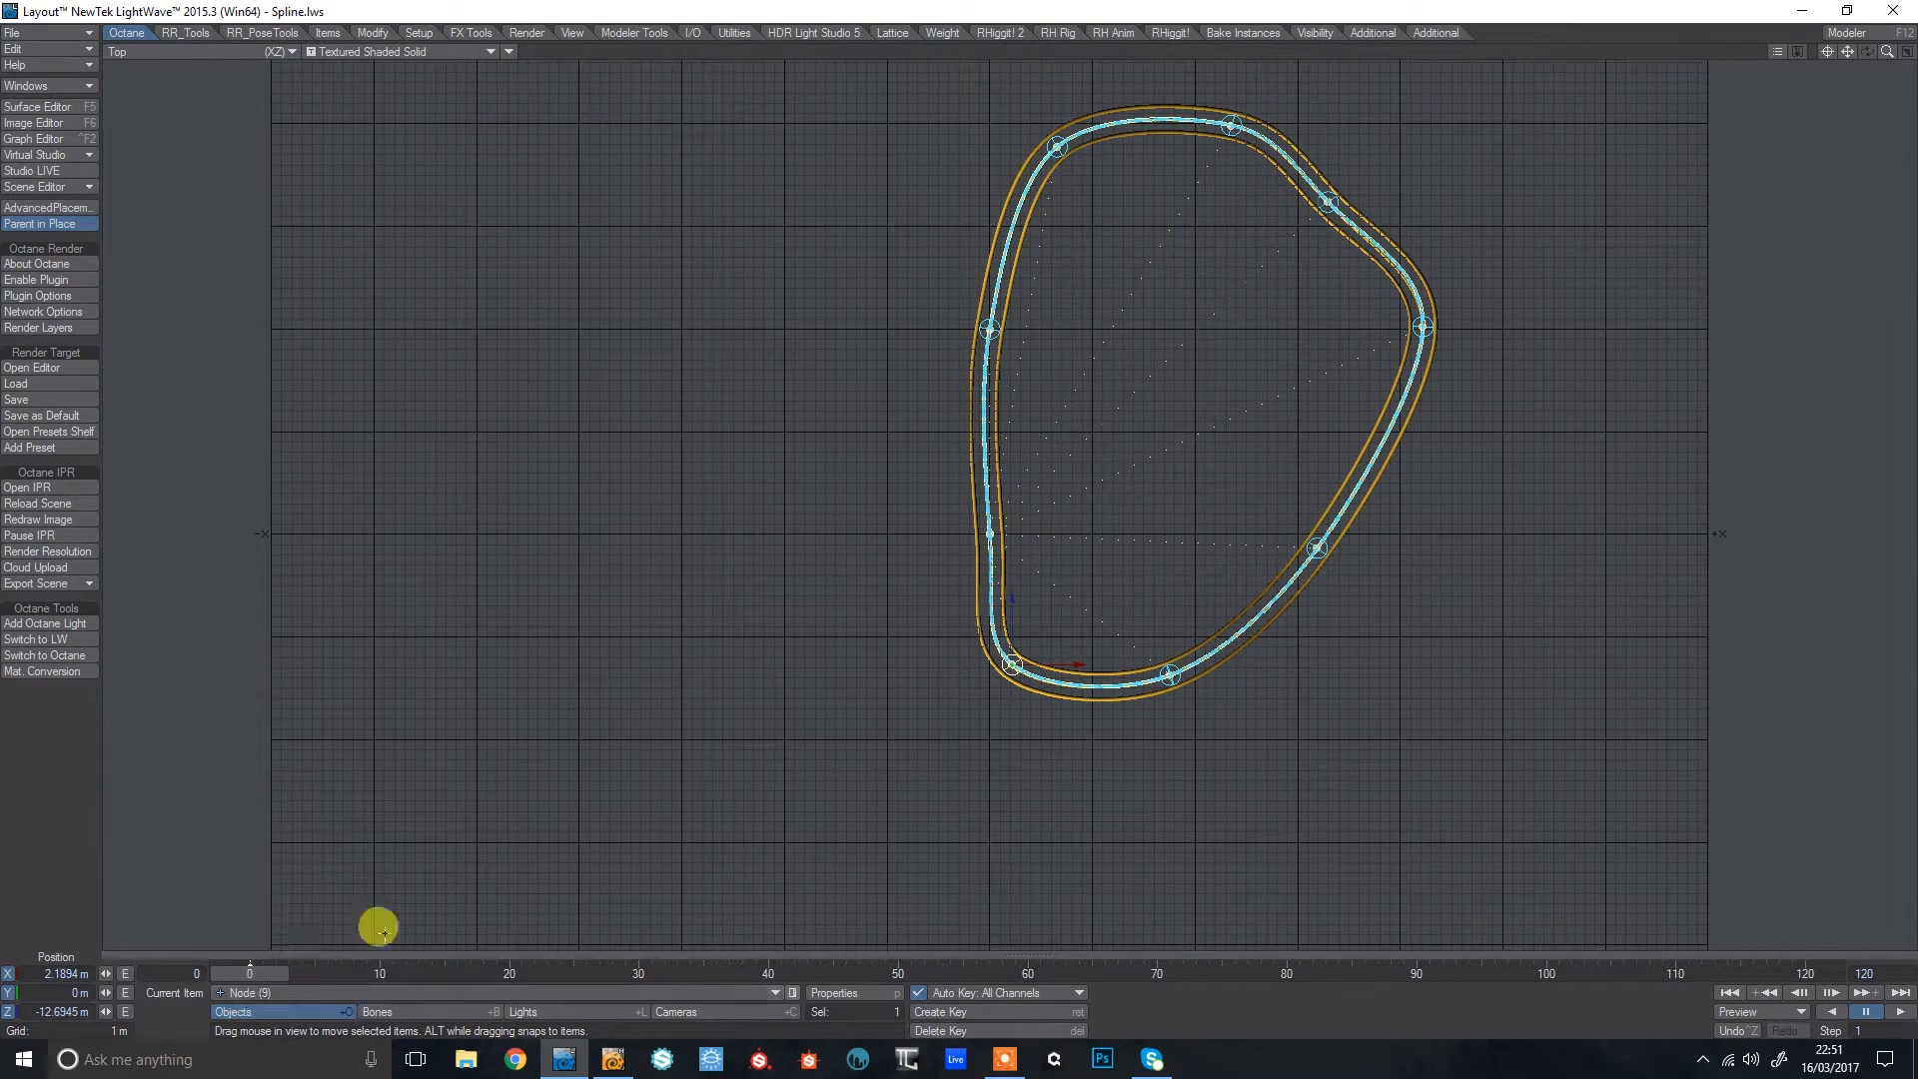
pyautogui.hotkey('ctrl', 'c')
pyautogui.moveTo(1120, 594)
pyautogui.mouseDown()
pyautogui.moveTo(947, 649)
pyautogui.moveTo(935, 584)
pyautogui.moveTo(854, 602)
pyautogui.moveTo(854, 533)
pyautogui.moveTo(1069, 595)
pyautogui.mouseUp()
pyautogui.hotkey('ctrl', 'c')
pyautogui.hotkey('ctrl', 'c')
pyautogui.moveTo(835, 647)
pyautogui.mouseDown()
pyautogui.moveTo(912, 544)
pyautogui.moveTo(925, 552)
pyautogui.moveTo(814, 530)
pyautogui.moveTo(821, 552)
pyautogui.mouseUp()
pyautogui.hotkey('ctrl', 'c')
pyautogui.moveTo(812, 619); pyautogui.dragTo(1269, 782)
# Move Nodes (8), (9) and (10) together toward negative Z, bringing Node (9) to about -36.3 m.
pyautogui.click(827, 641)
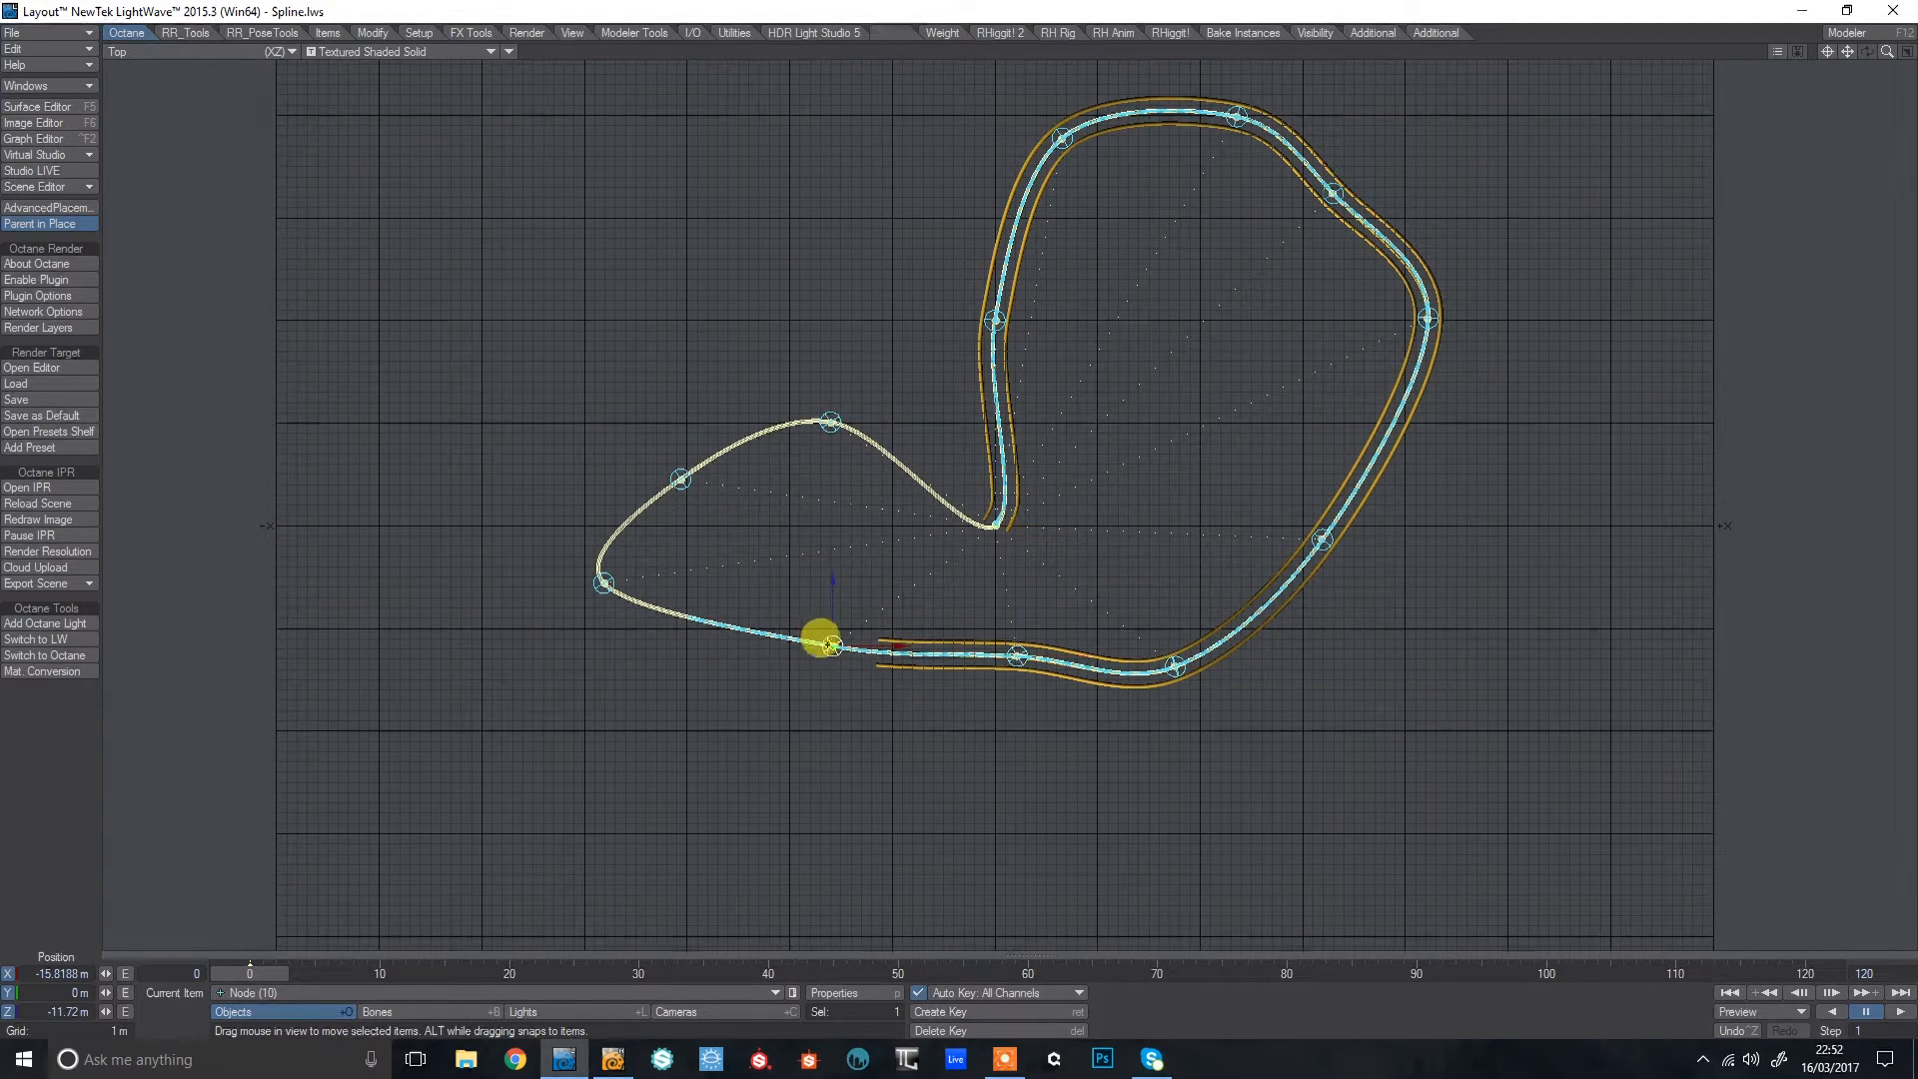
pyautogui.keyDown('shift'); pyautogui.click(1160, 687); pyautogui.keyUp('shift')
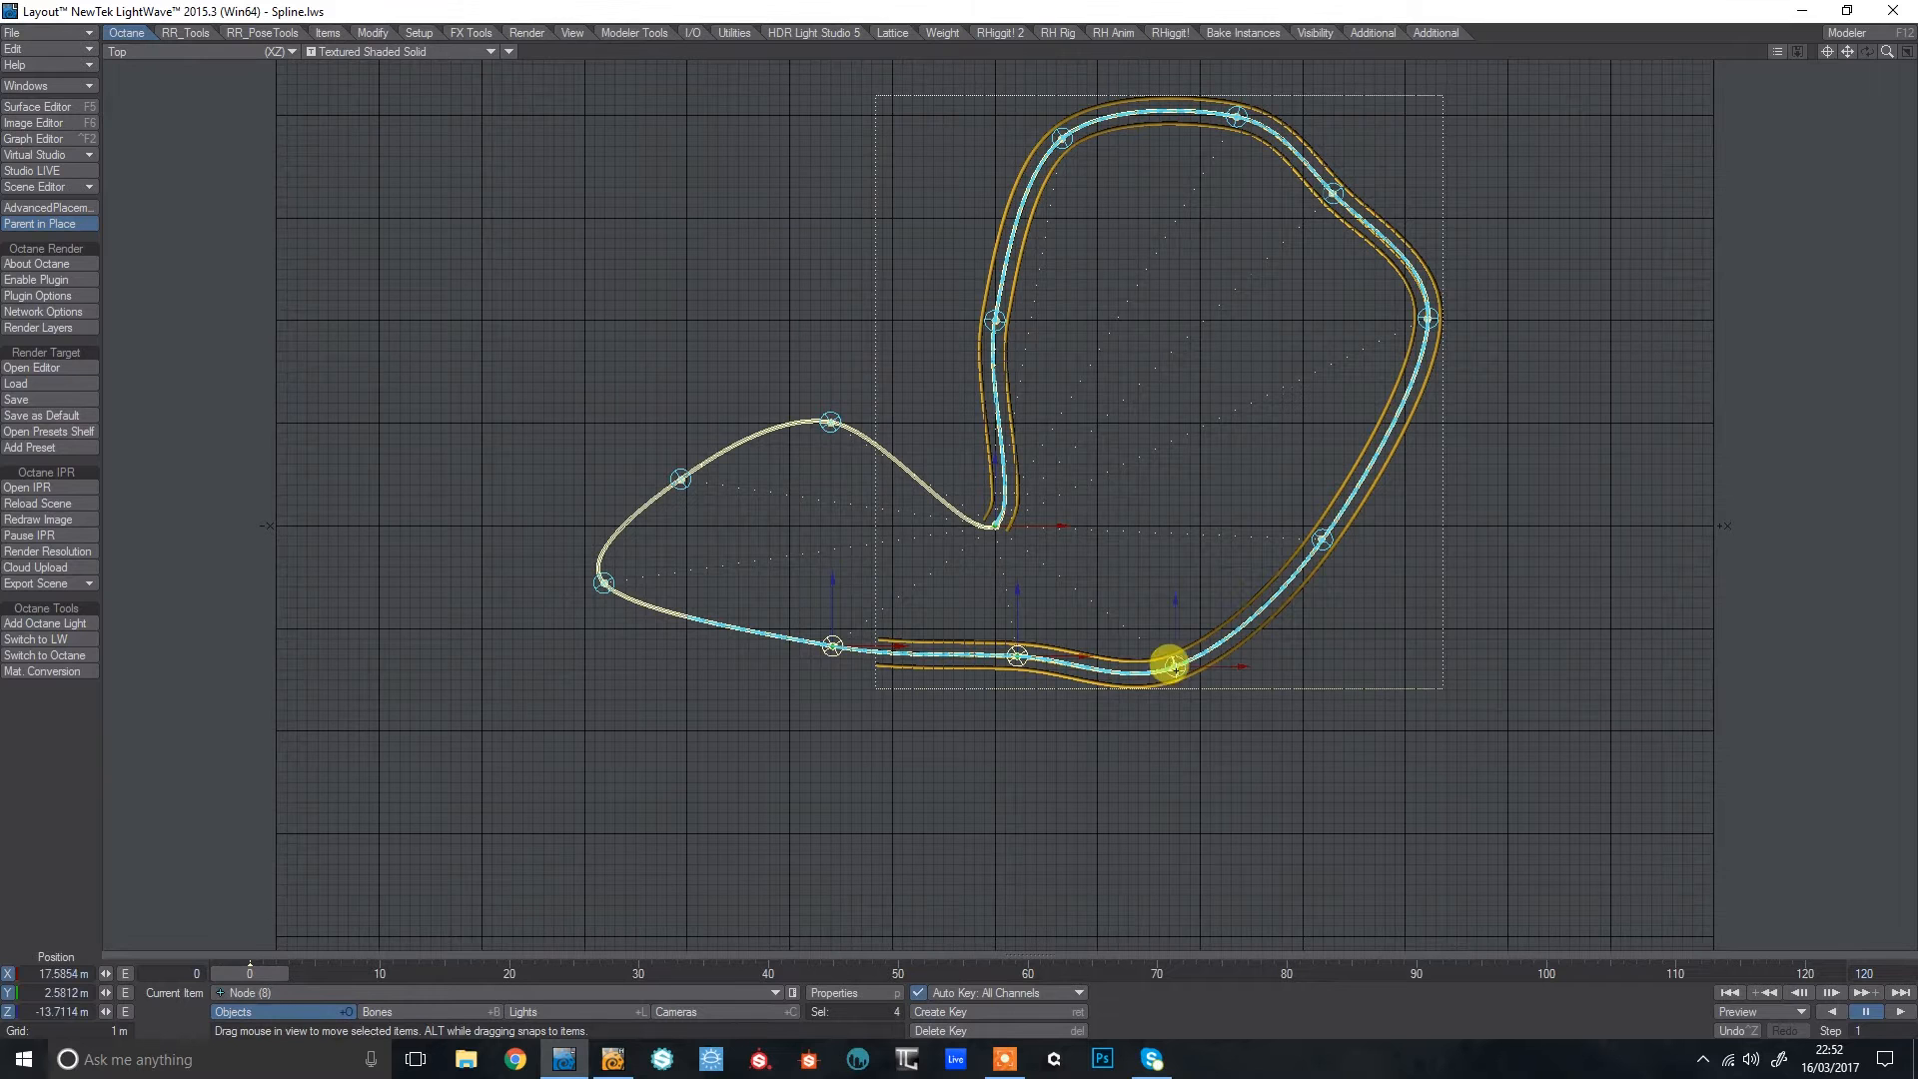
pyautogui.keyDown('shift'); pyautogui.click(1097, 649); pyautogui.keyUp('shift')
pyautogui.moveTo(1014, 596); pyautogui.dragTo(1018, 765)
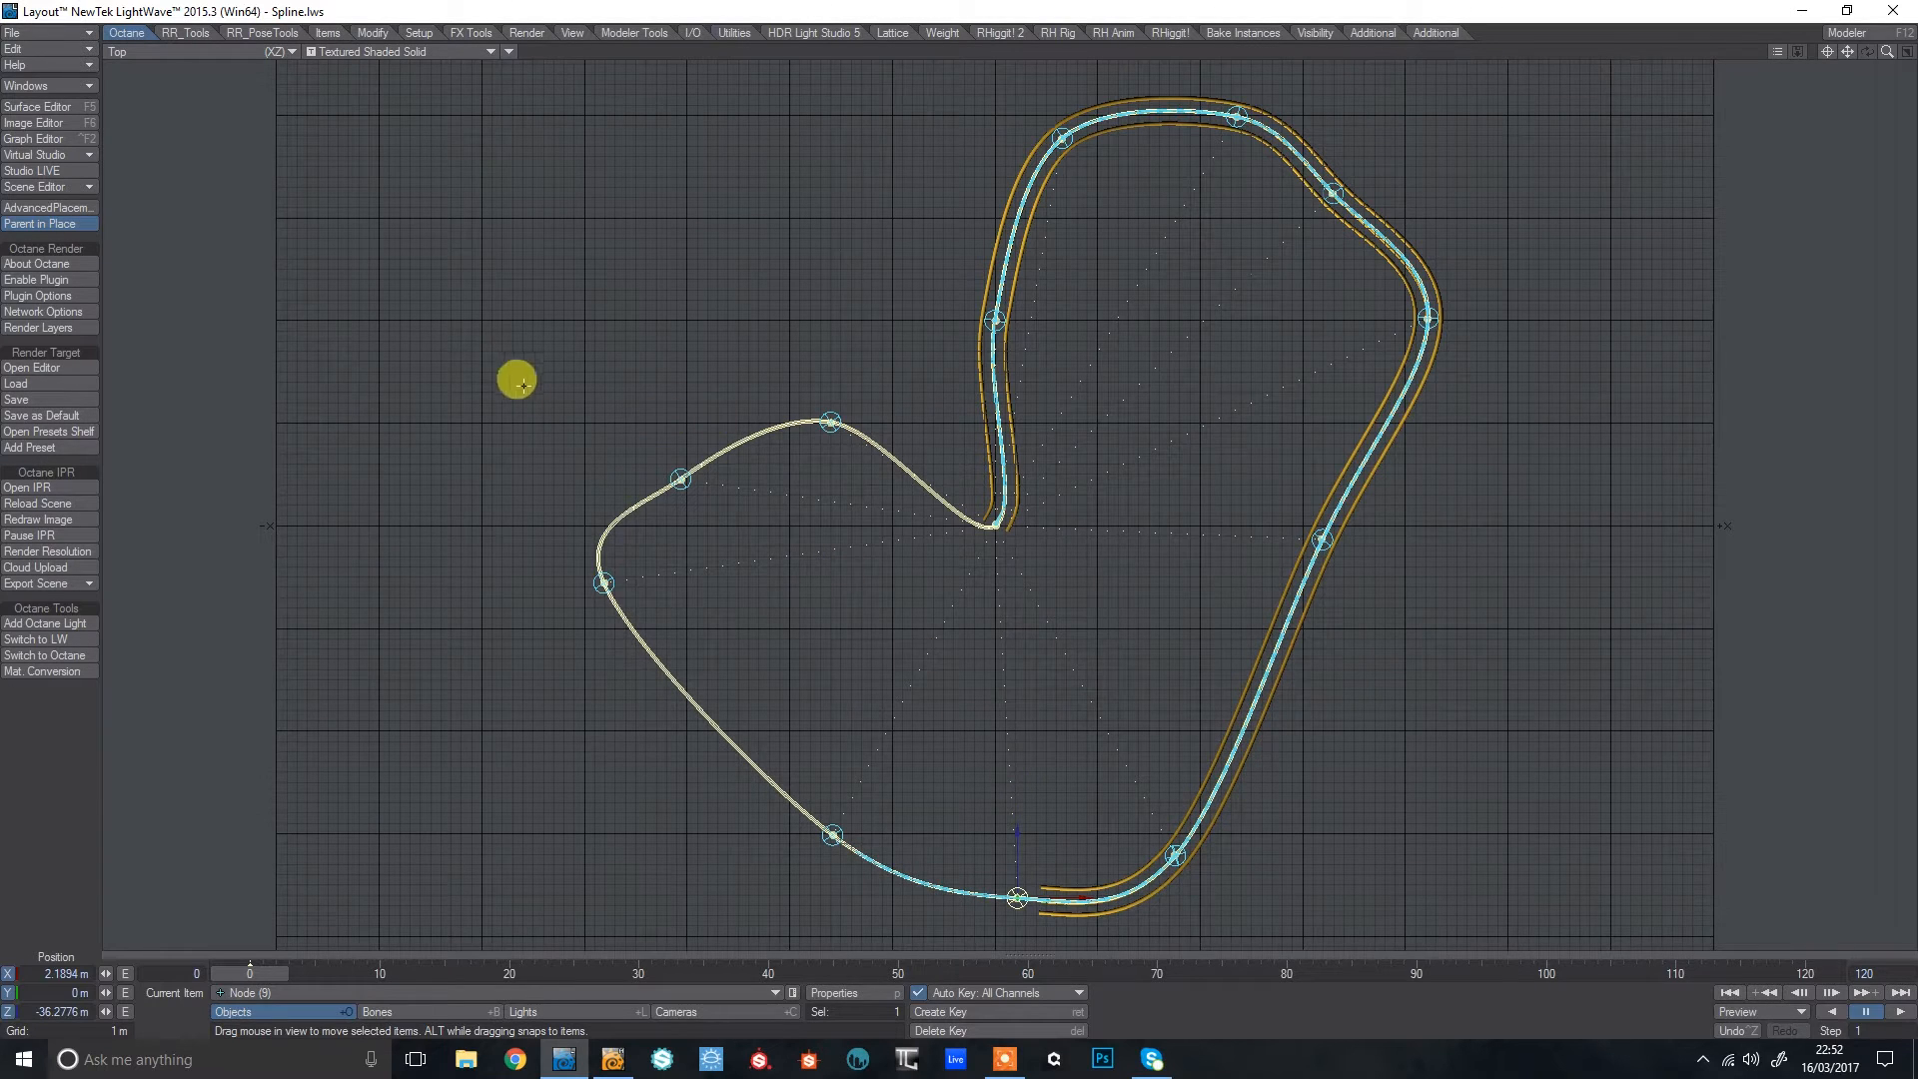
# Shift Nodes (11), (12) and (13) toward negative Z to reshape the new section, placing Node (11) at about X -35.9 m, Z -21.3 m.
pyautogui.moveTo(462, 442); pyautogui.dragTo(718, 639, button='right')
pyautogui.moveTo(655, 545); pyautogui.dragTo(674, 673)
pyautogui.moveTo(775, 372); pyautogui.dragTo(844, 488, button='right')
pyautogui.moveTo(840, 471); pyautogui.dragTo(917, 682)
pyautogui.moveTo(571, 698); pyautogui.dragTo(665, 785, button='right')
pyautogui.moveTo(733, 672)
pyautogui.mouseDown()
pyautogui.moveTo(744, 727)
pyautogui.moveTo(701, 727)
pyautogui.moveTo(737, 705)
pyautogui.mouseUp()
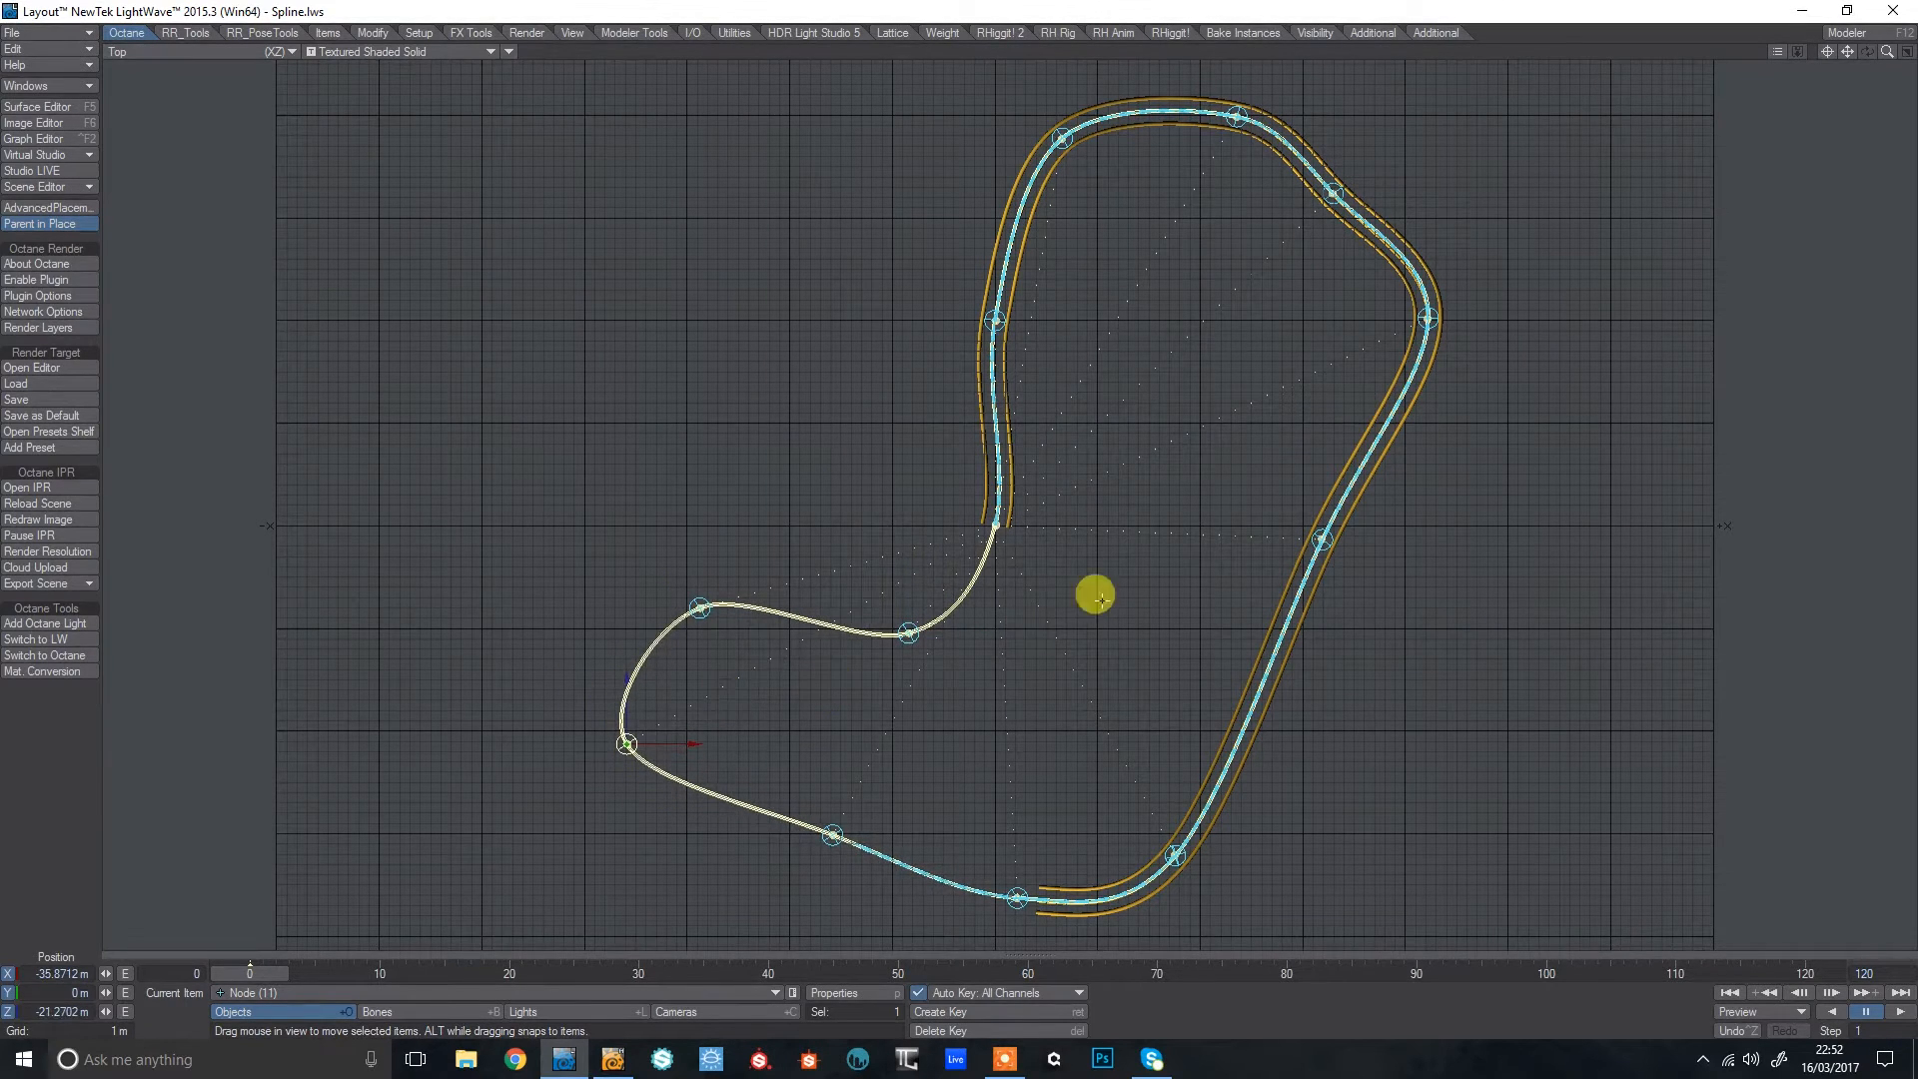
# Stretch the rails past the end of the bone chain by raising the Morph amount of track:Rails to 59% in Morph Mixer.
pyautogui.press('4')
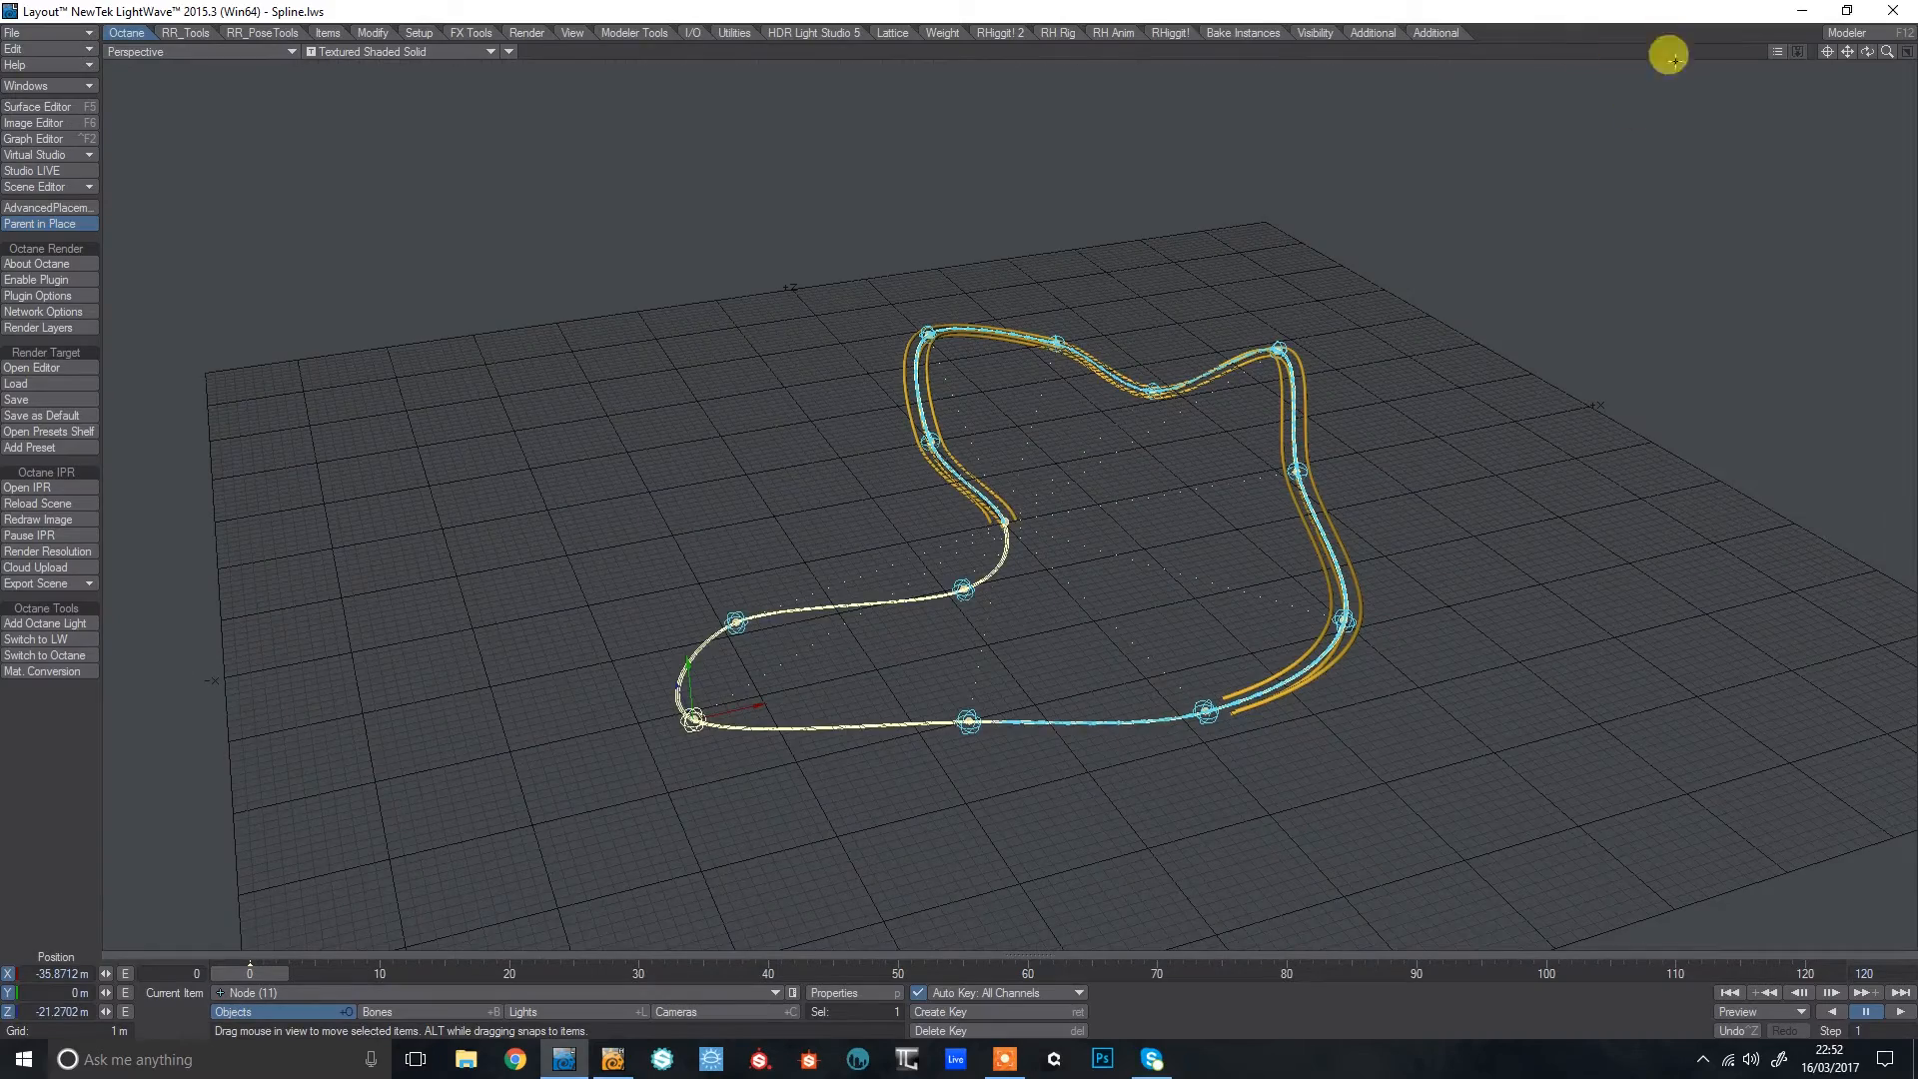
pyautogui.moveTo(1887, 52); pyautogui.dragTo(1751, 97)
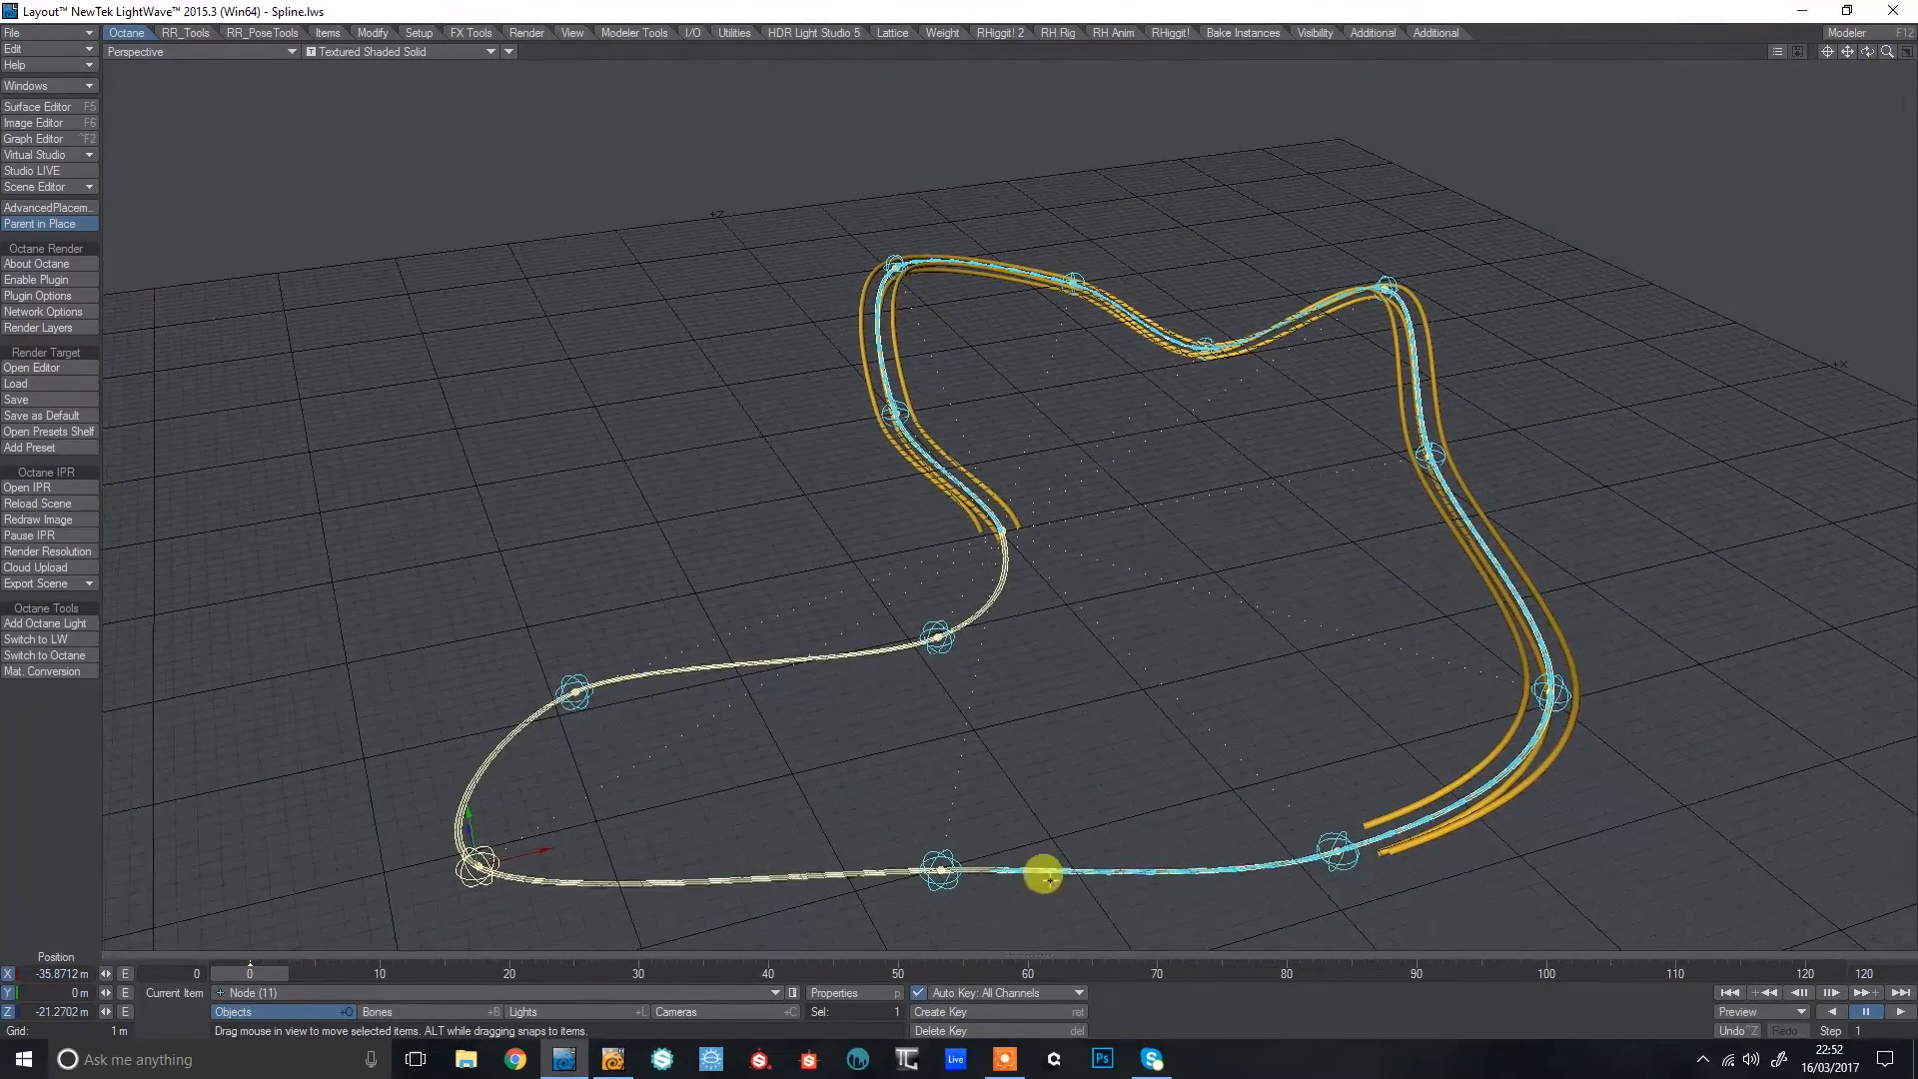
pyautogui.click(1002, 872)
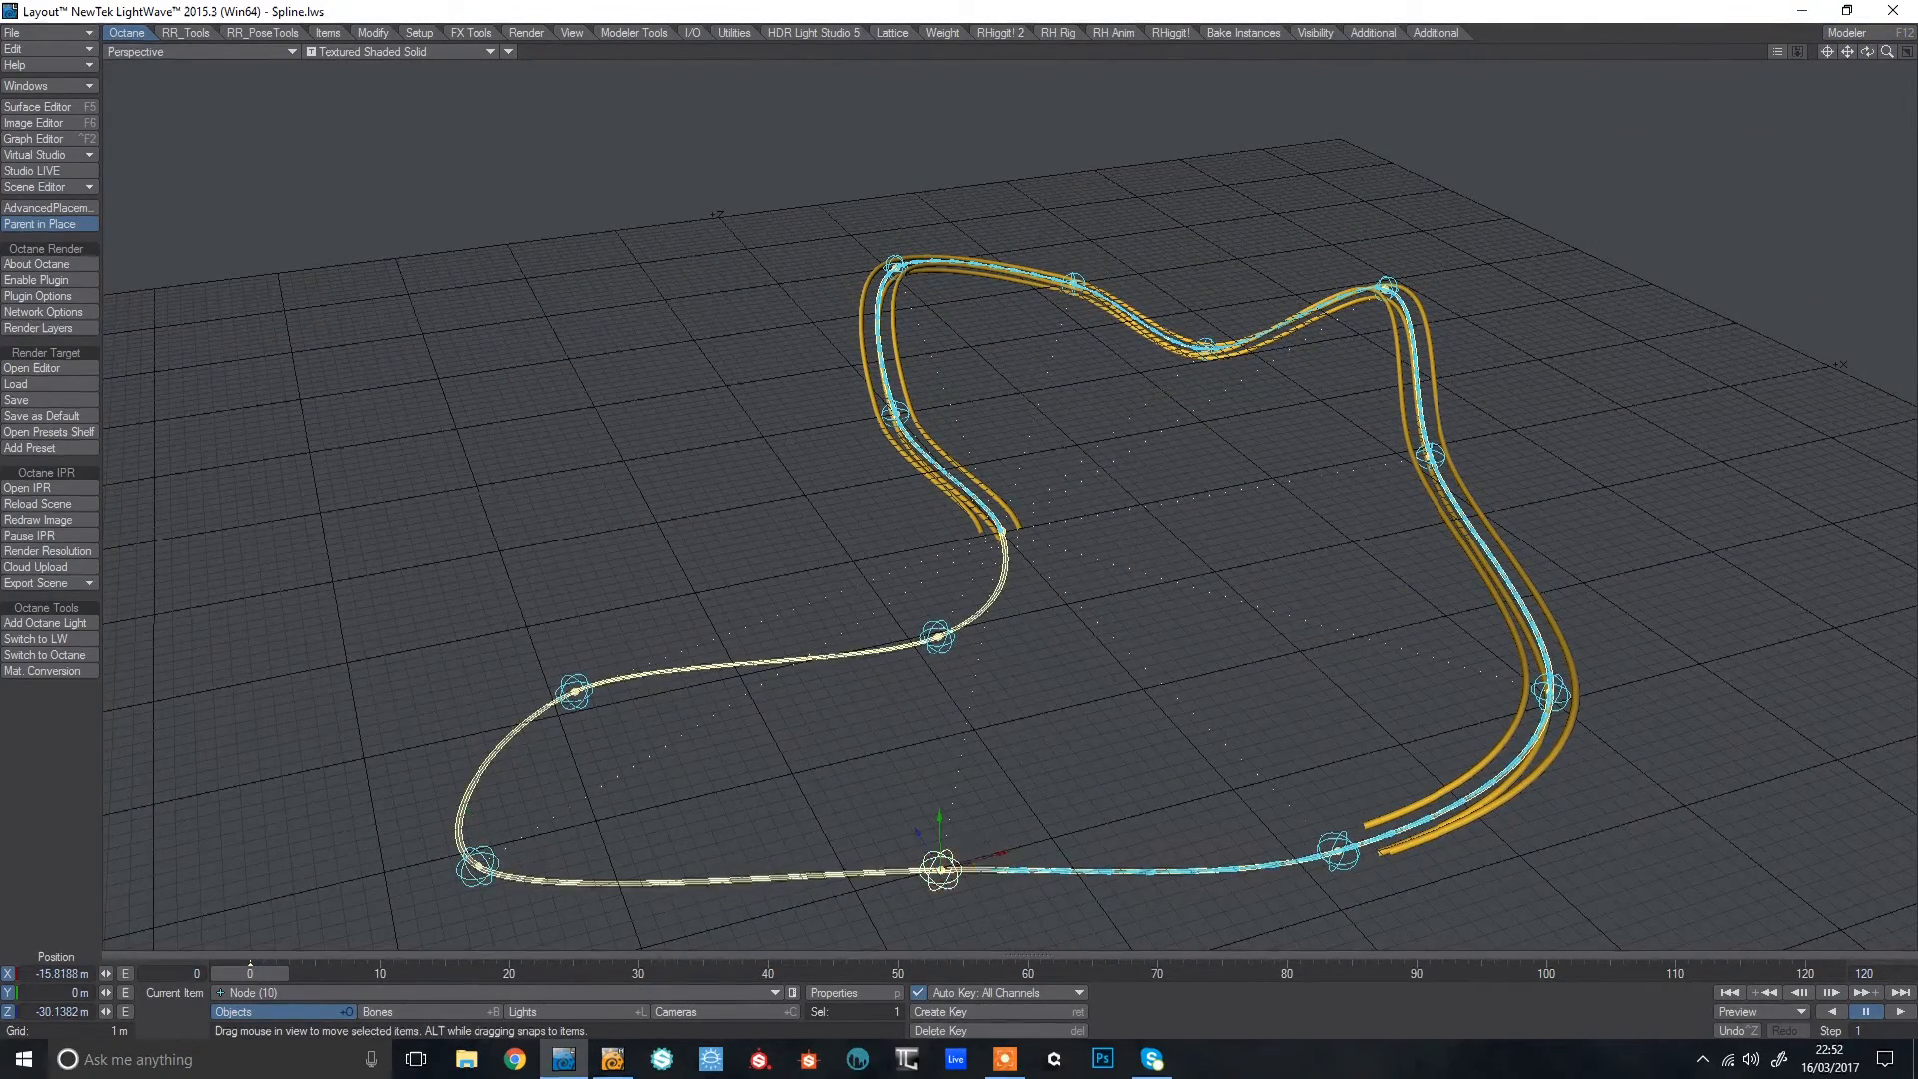
pyautogui.click(998, 869)
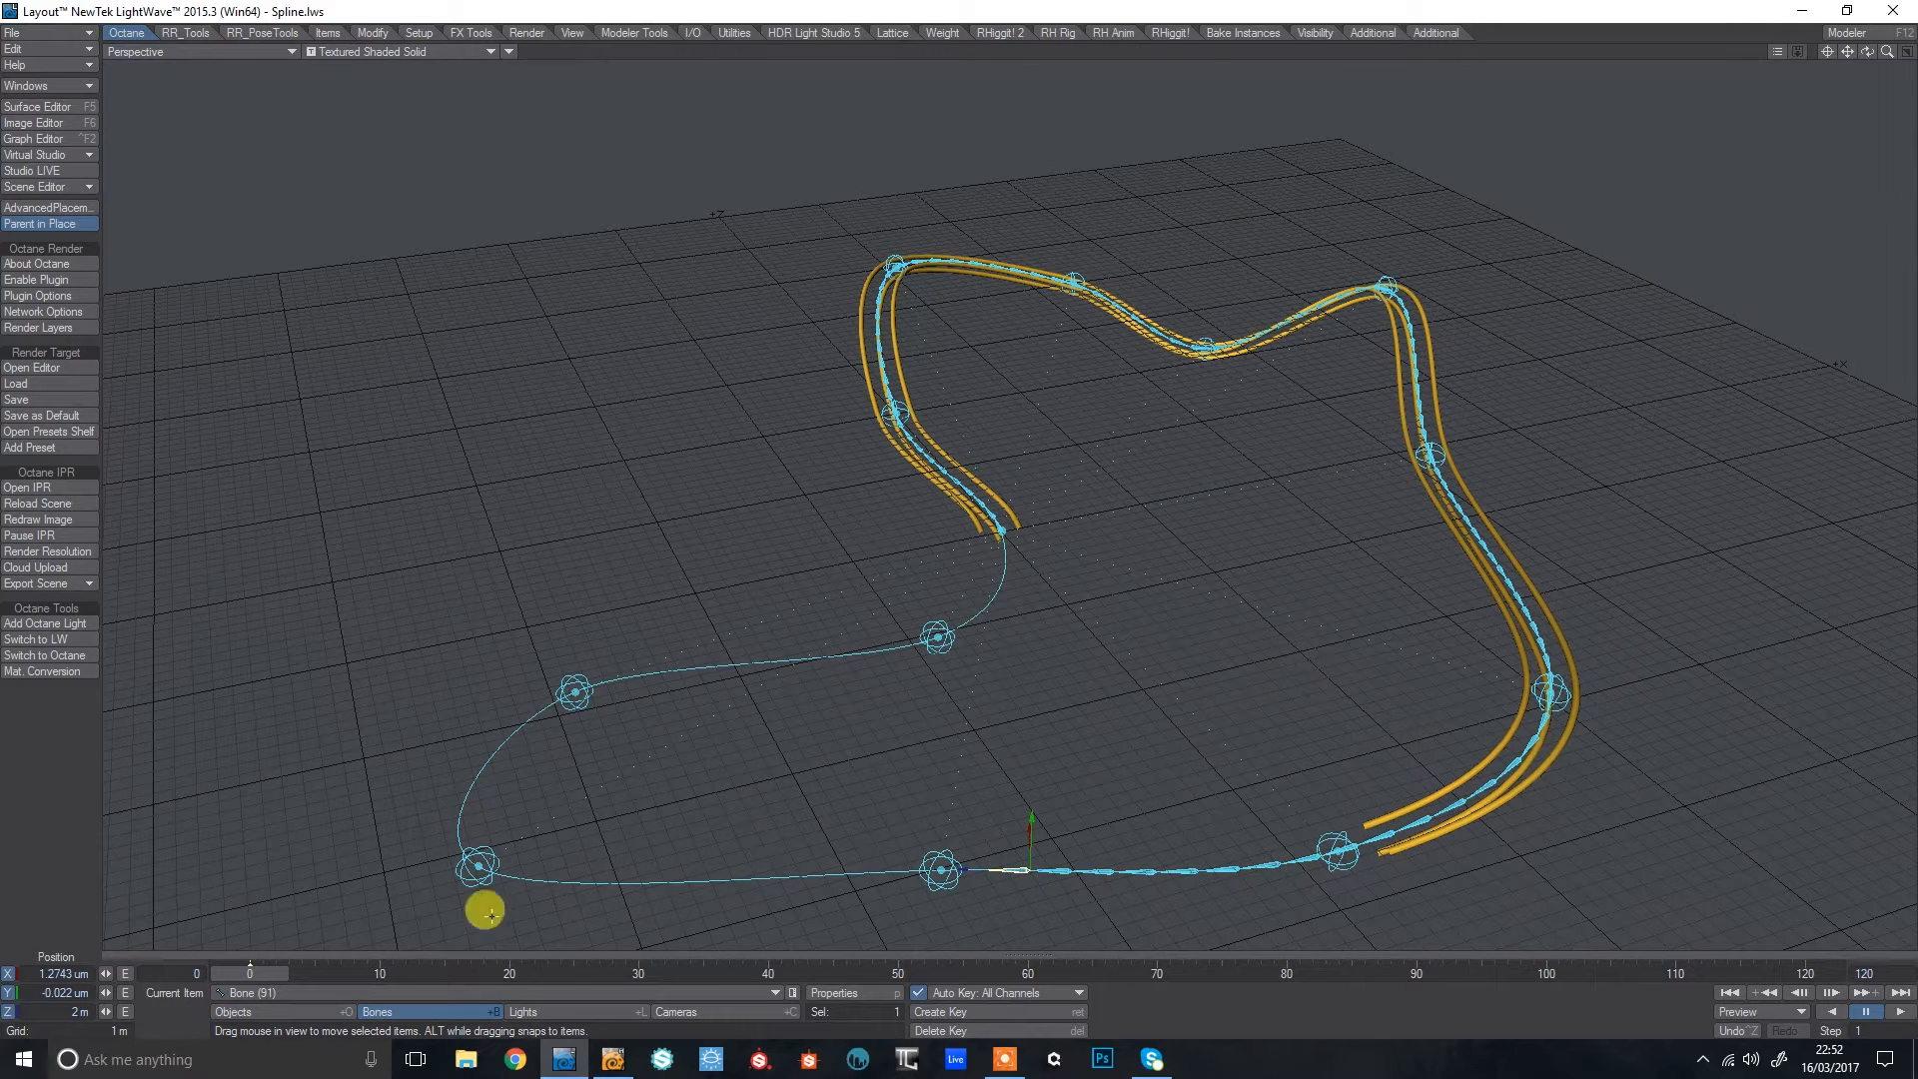
pyautogui.click(250, 1011)
pyautogui.click(257, 993)
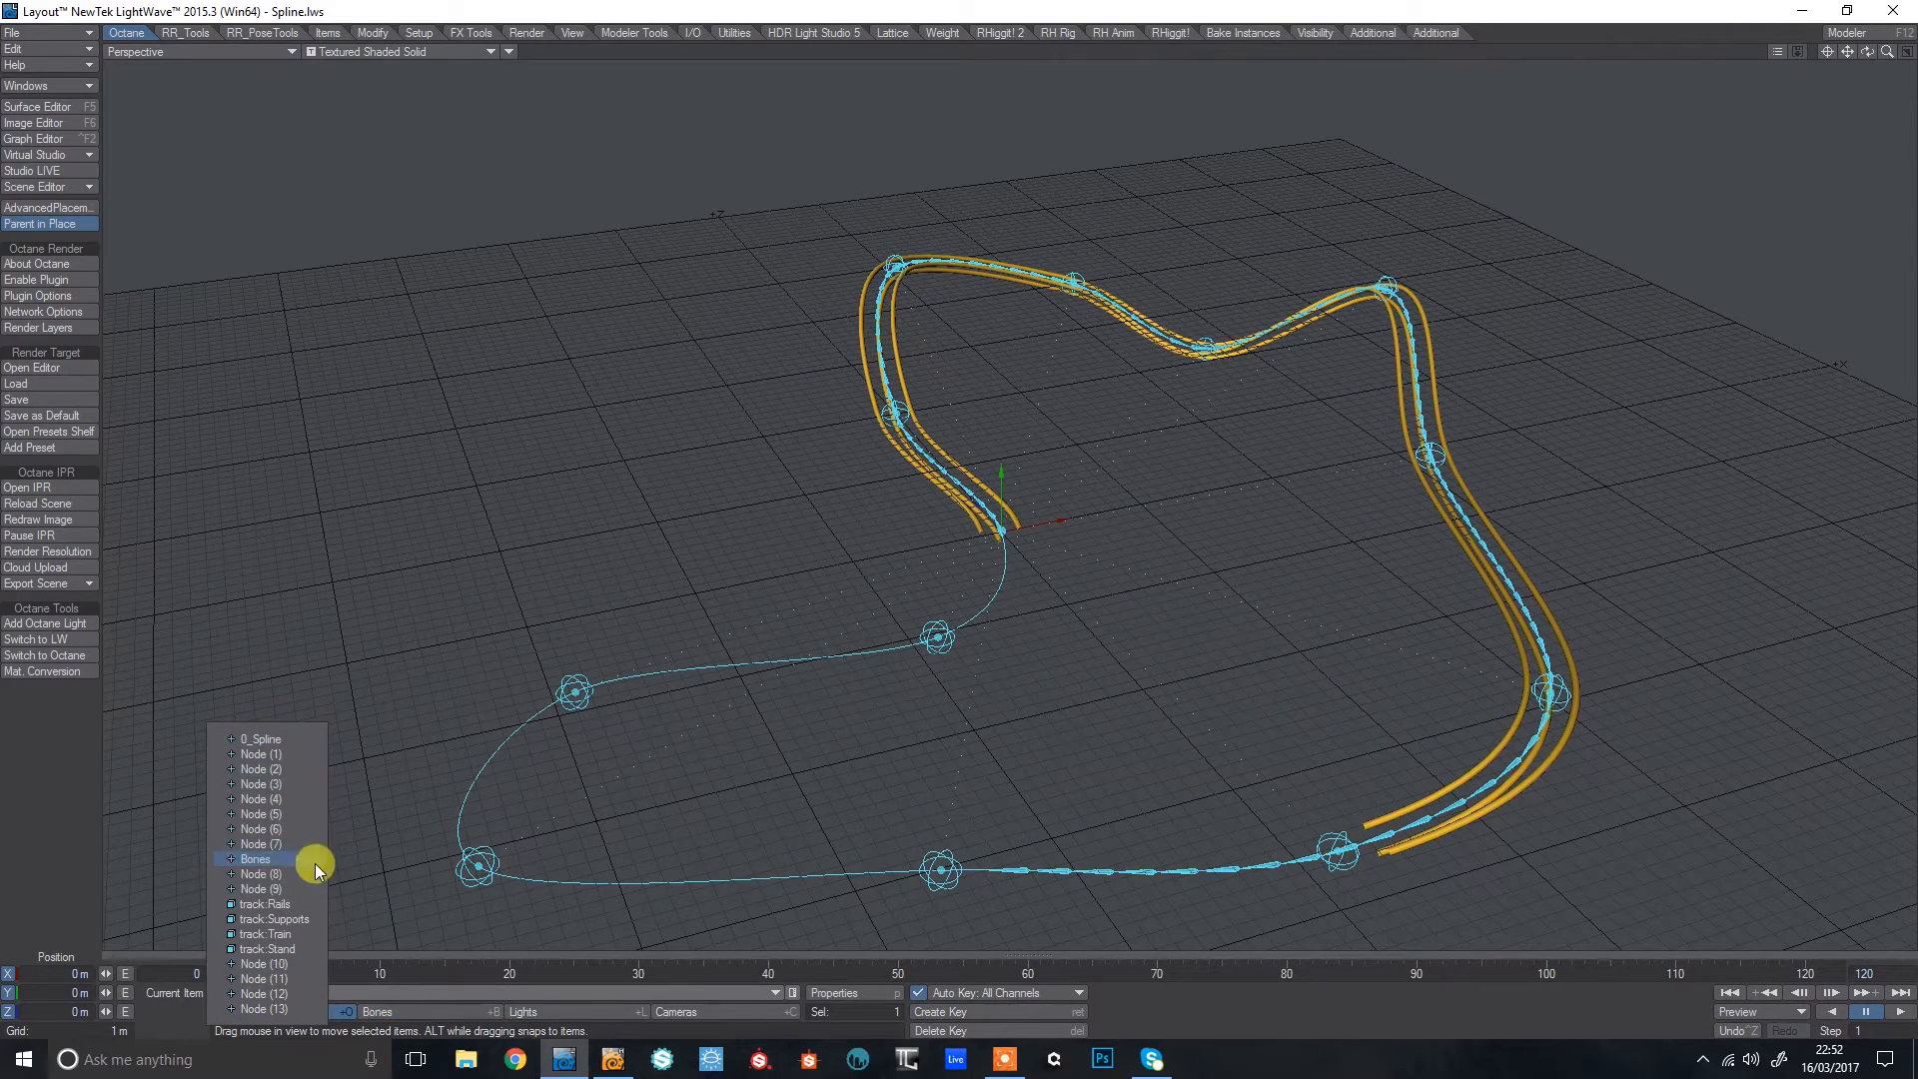
pyautogui.click(264, 904)
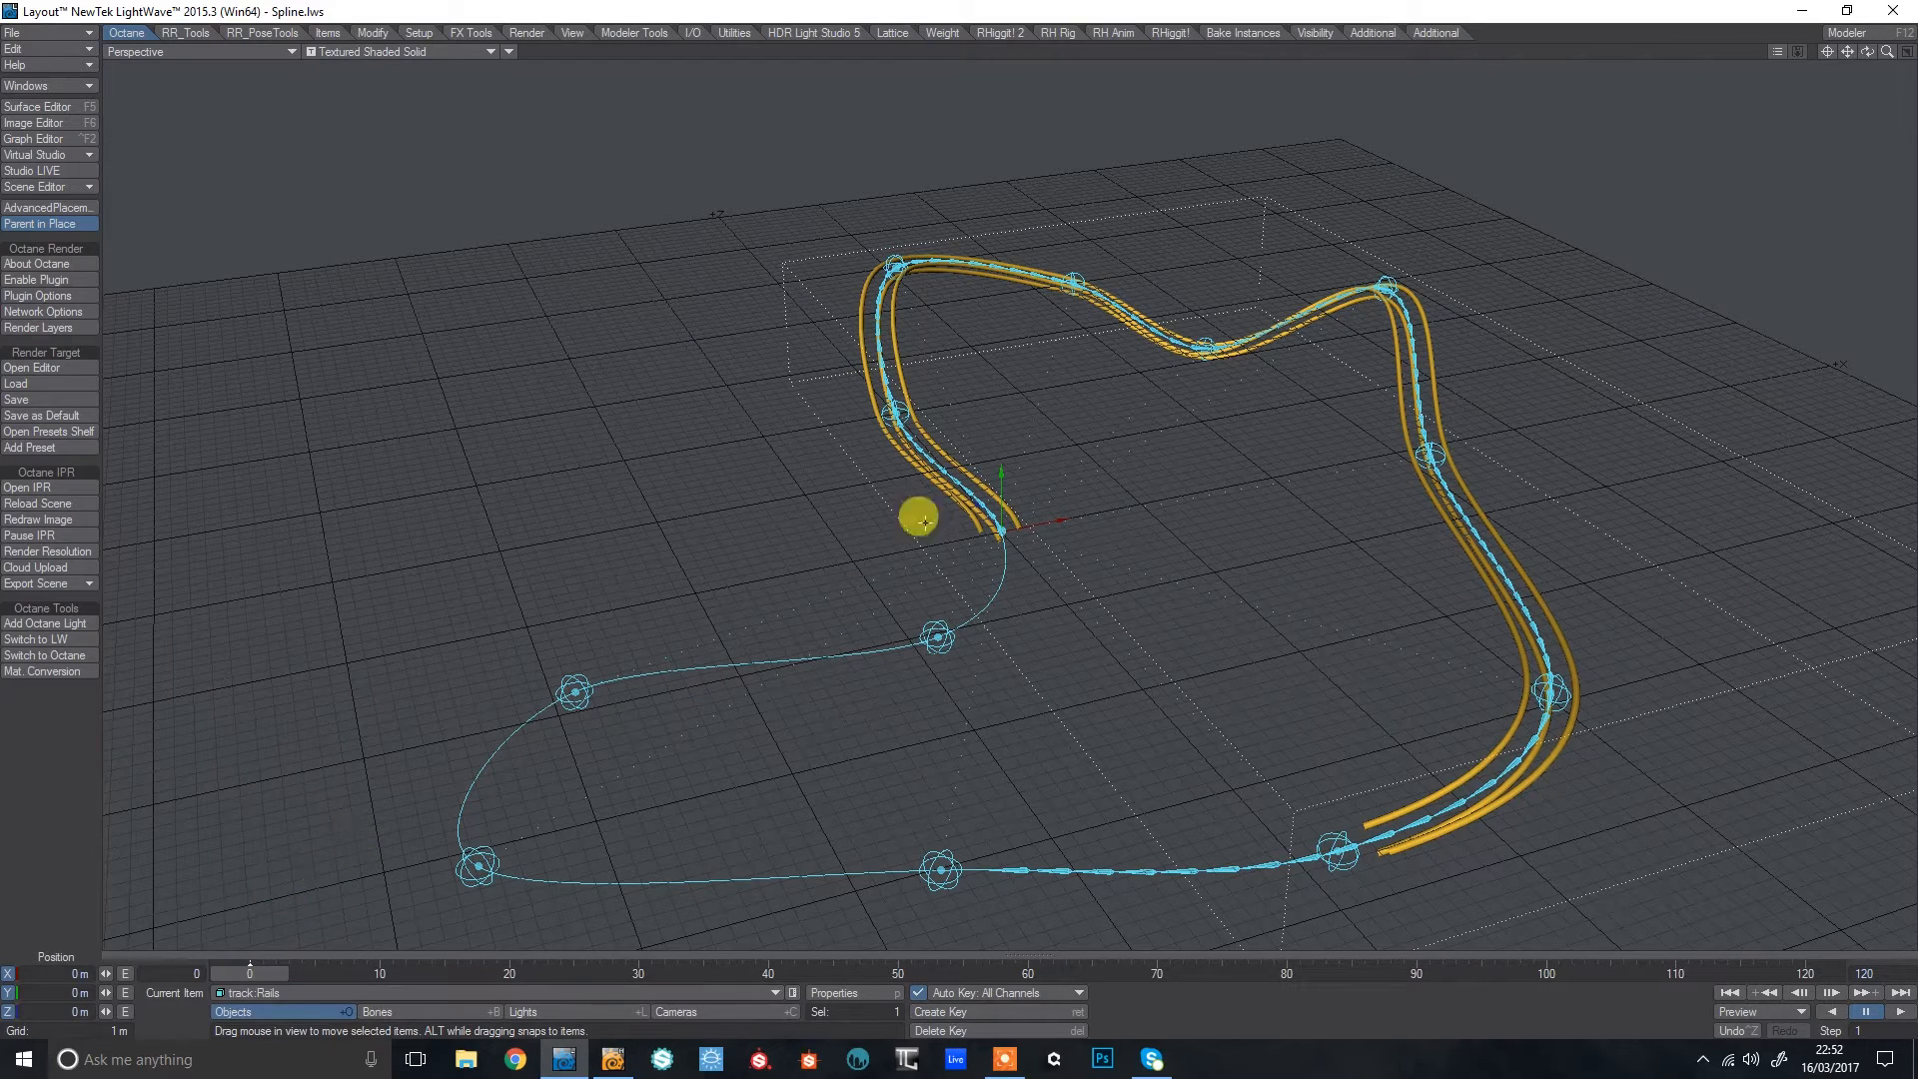
pyautogui.press('p')
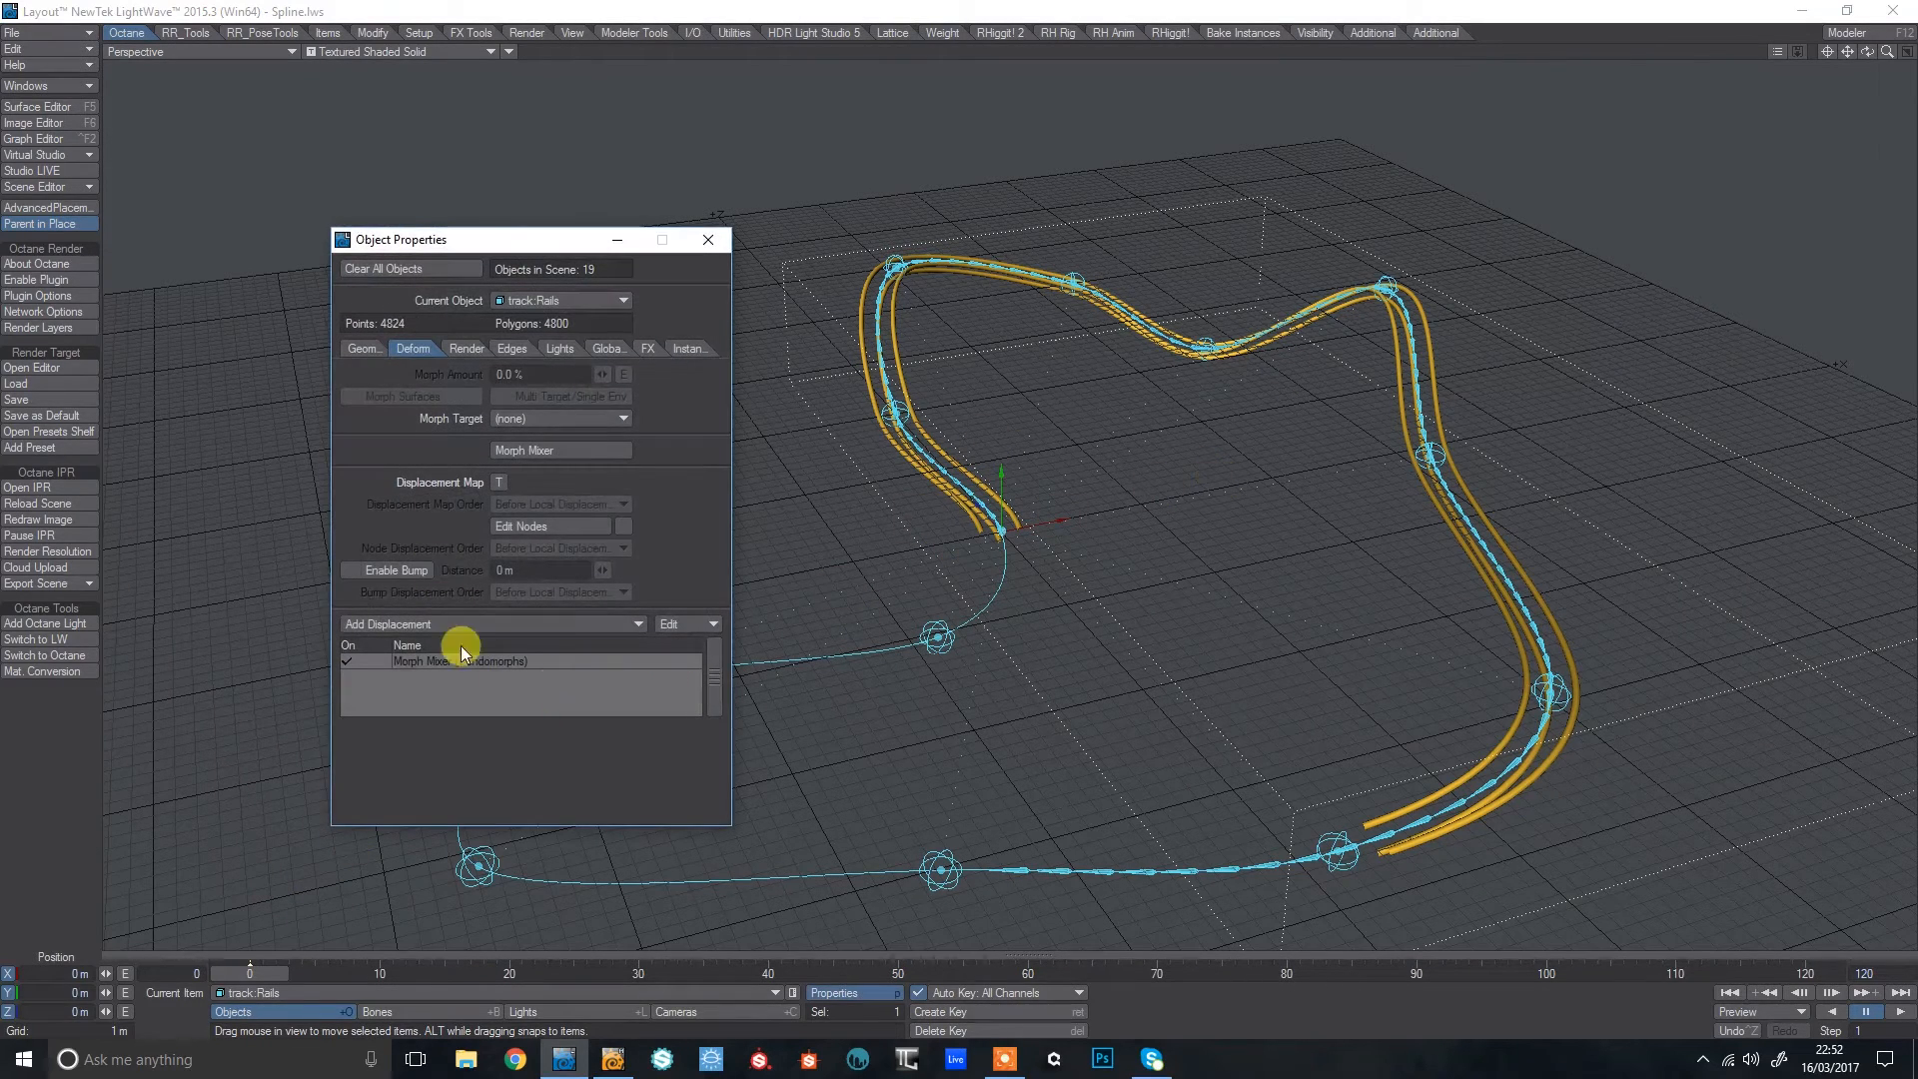
pyautogui.click(547, 451)
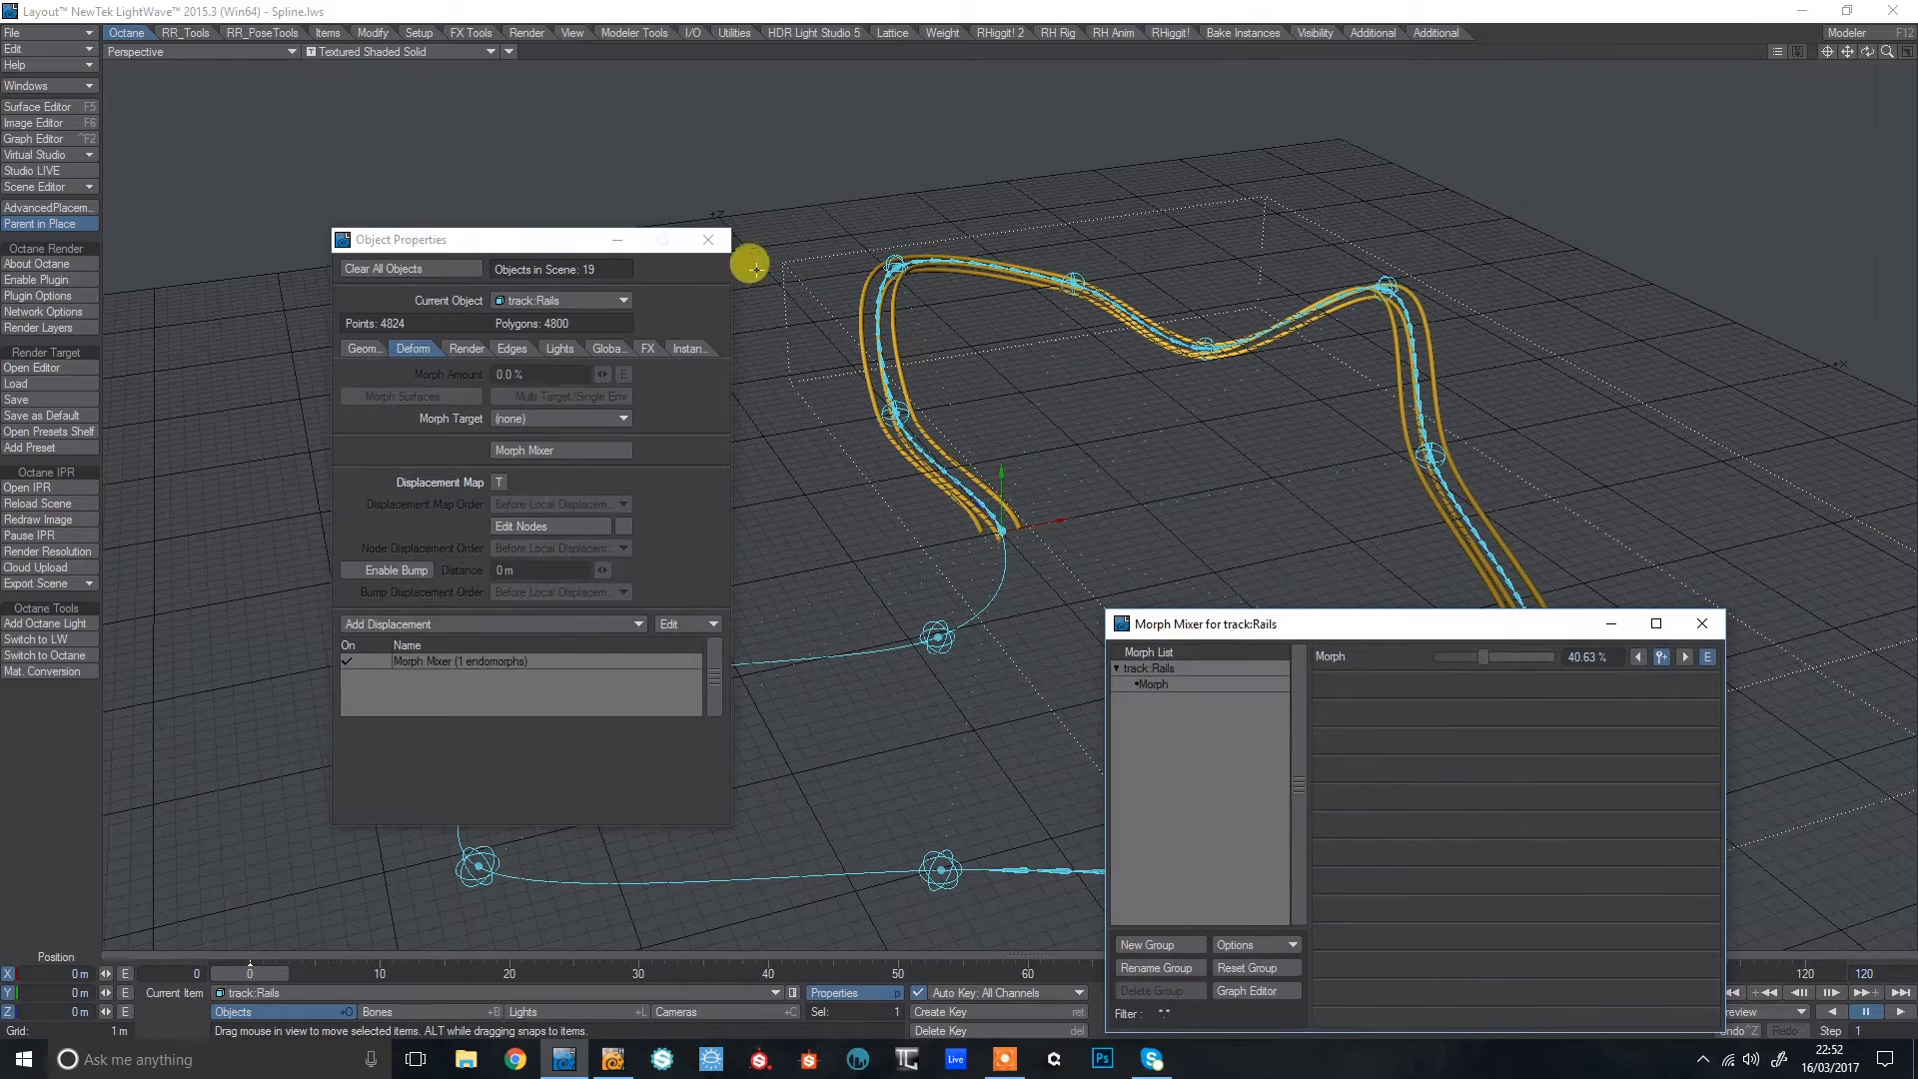
pyautogui.click(708, 240)
pyautogui.moveTo(1212, 620); pyautogui.dragTo(225, 165)
pyautogui.moveTo(511, 203); pyautogui.dragTo(518, 199)
pyautogui.moveTo(1858, 62); pyautogui.dragTo(1293, 426)
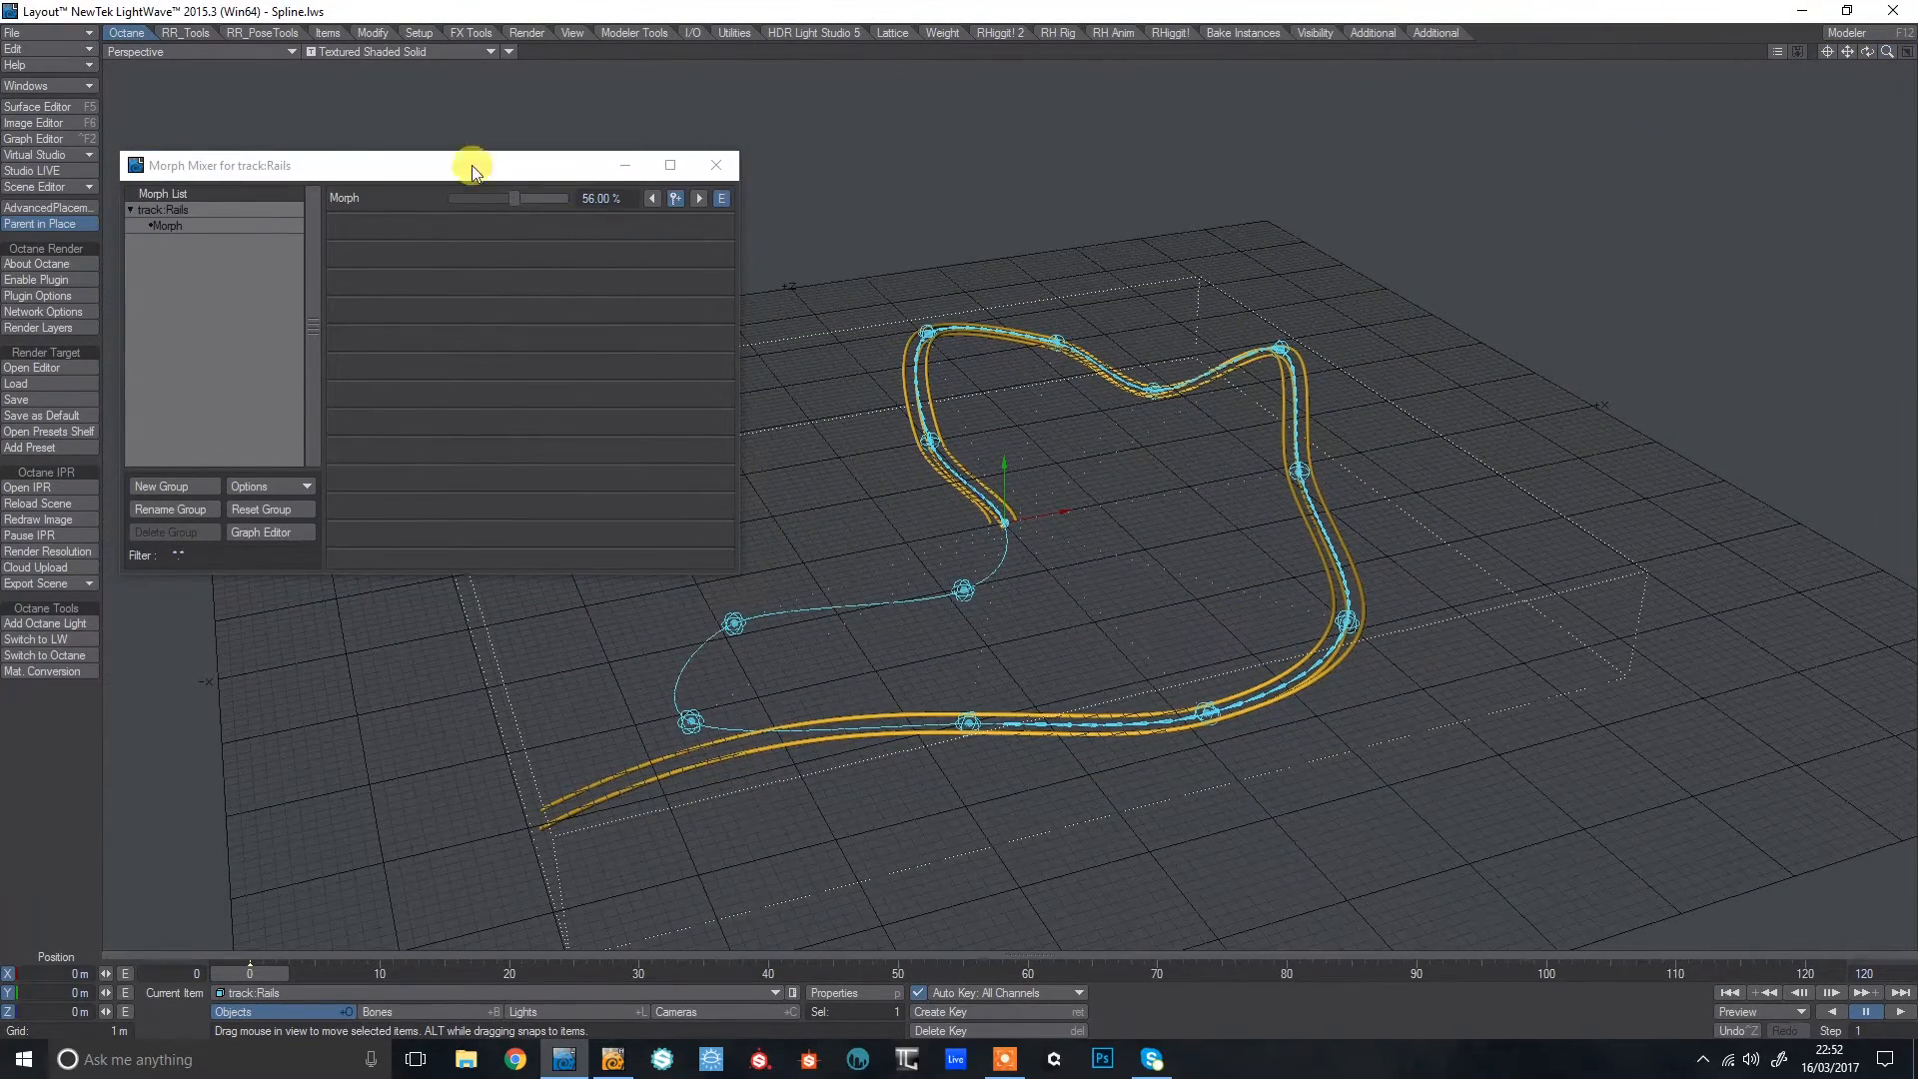
pyautogui.moveTo(509, 198); pyautogui.dragTo(517, 206)
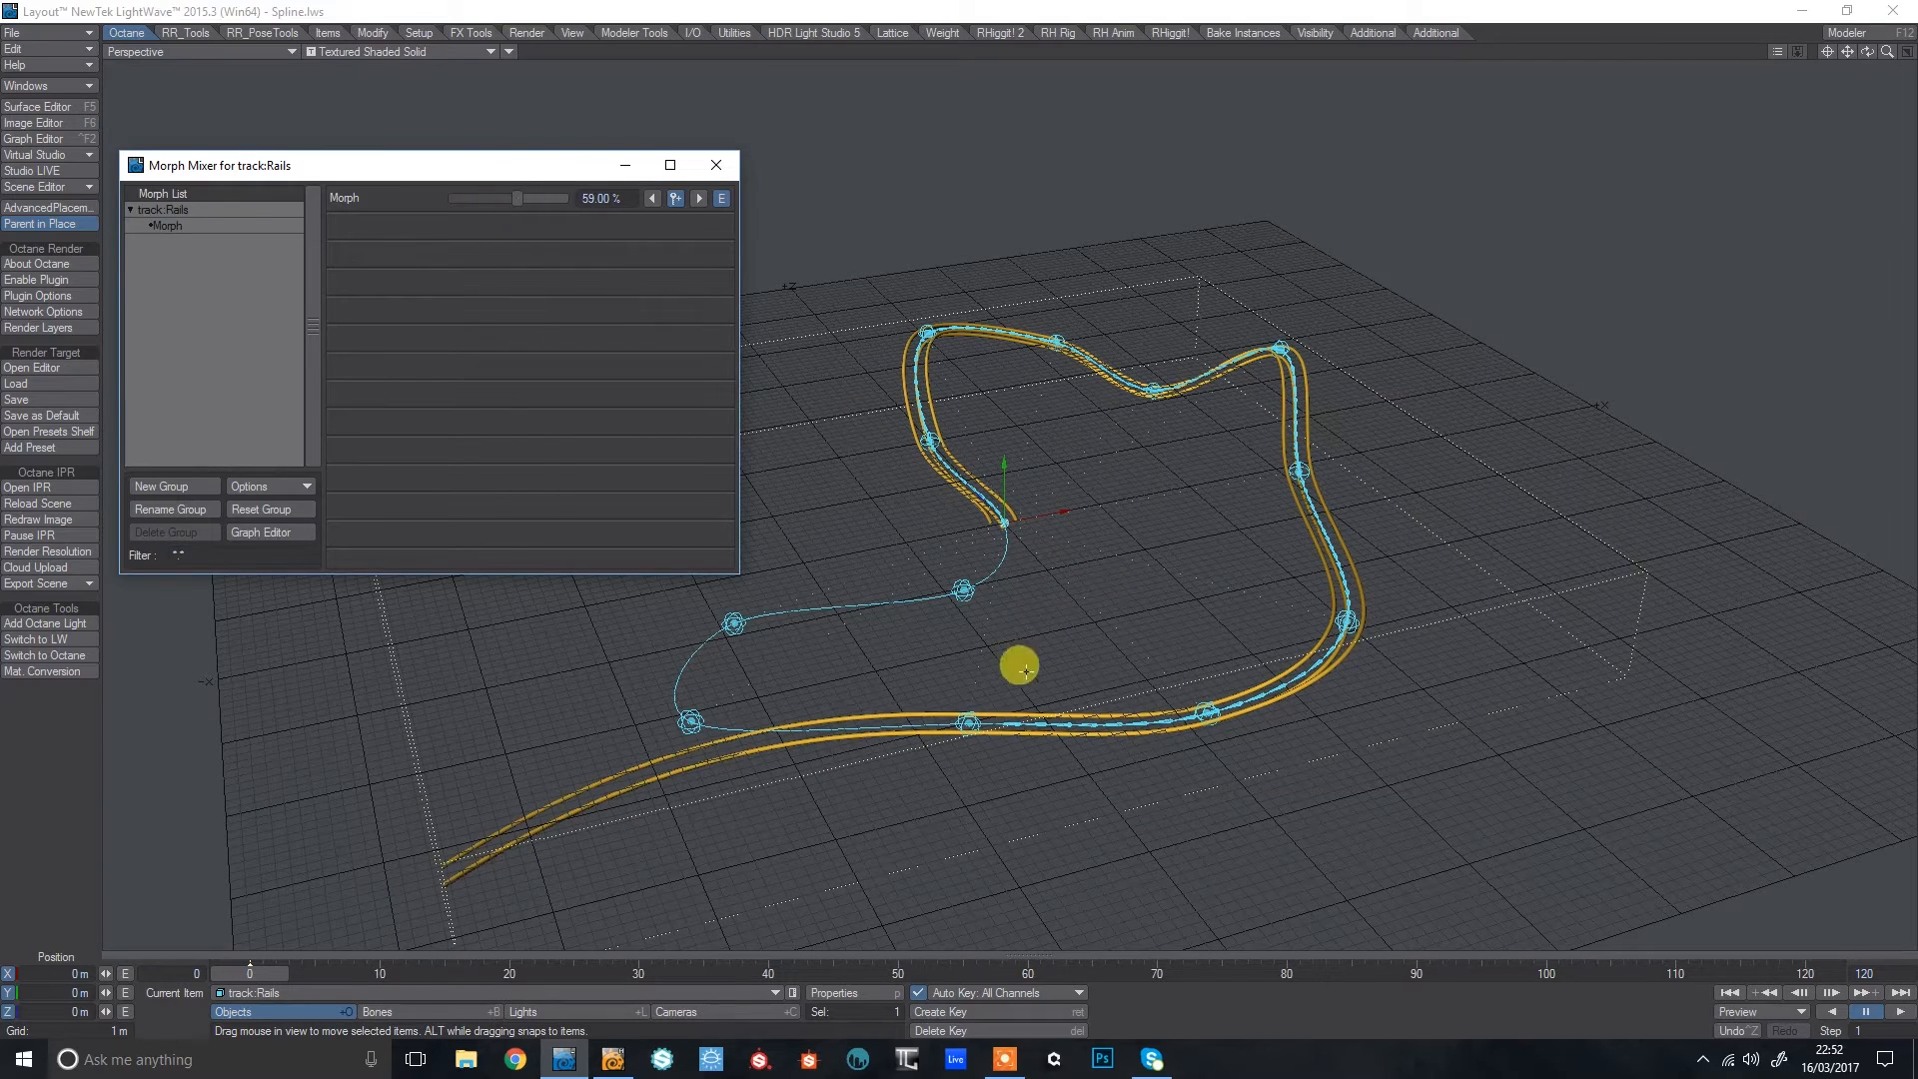
# Add 30 child bones to Bone (91), the last bone in the chain.
pyautogui.click(1016, 717)
pyautogui.hotkey('shift', 'b')
pyautogui.click(901, 636)
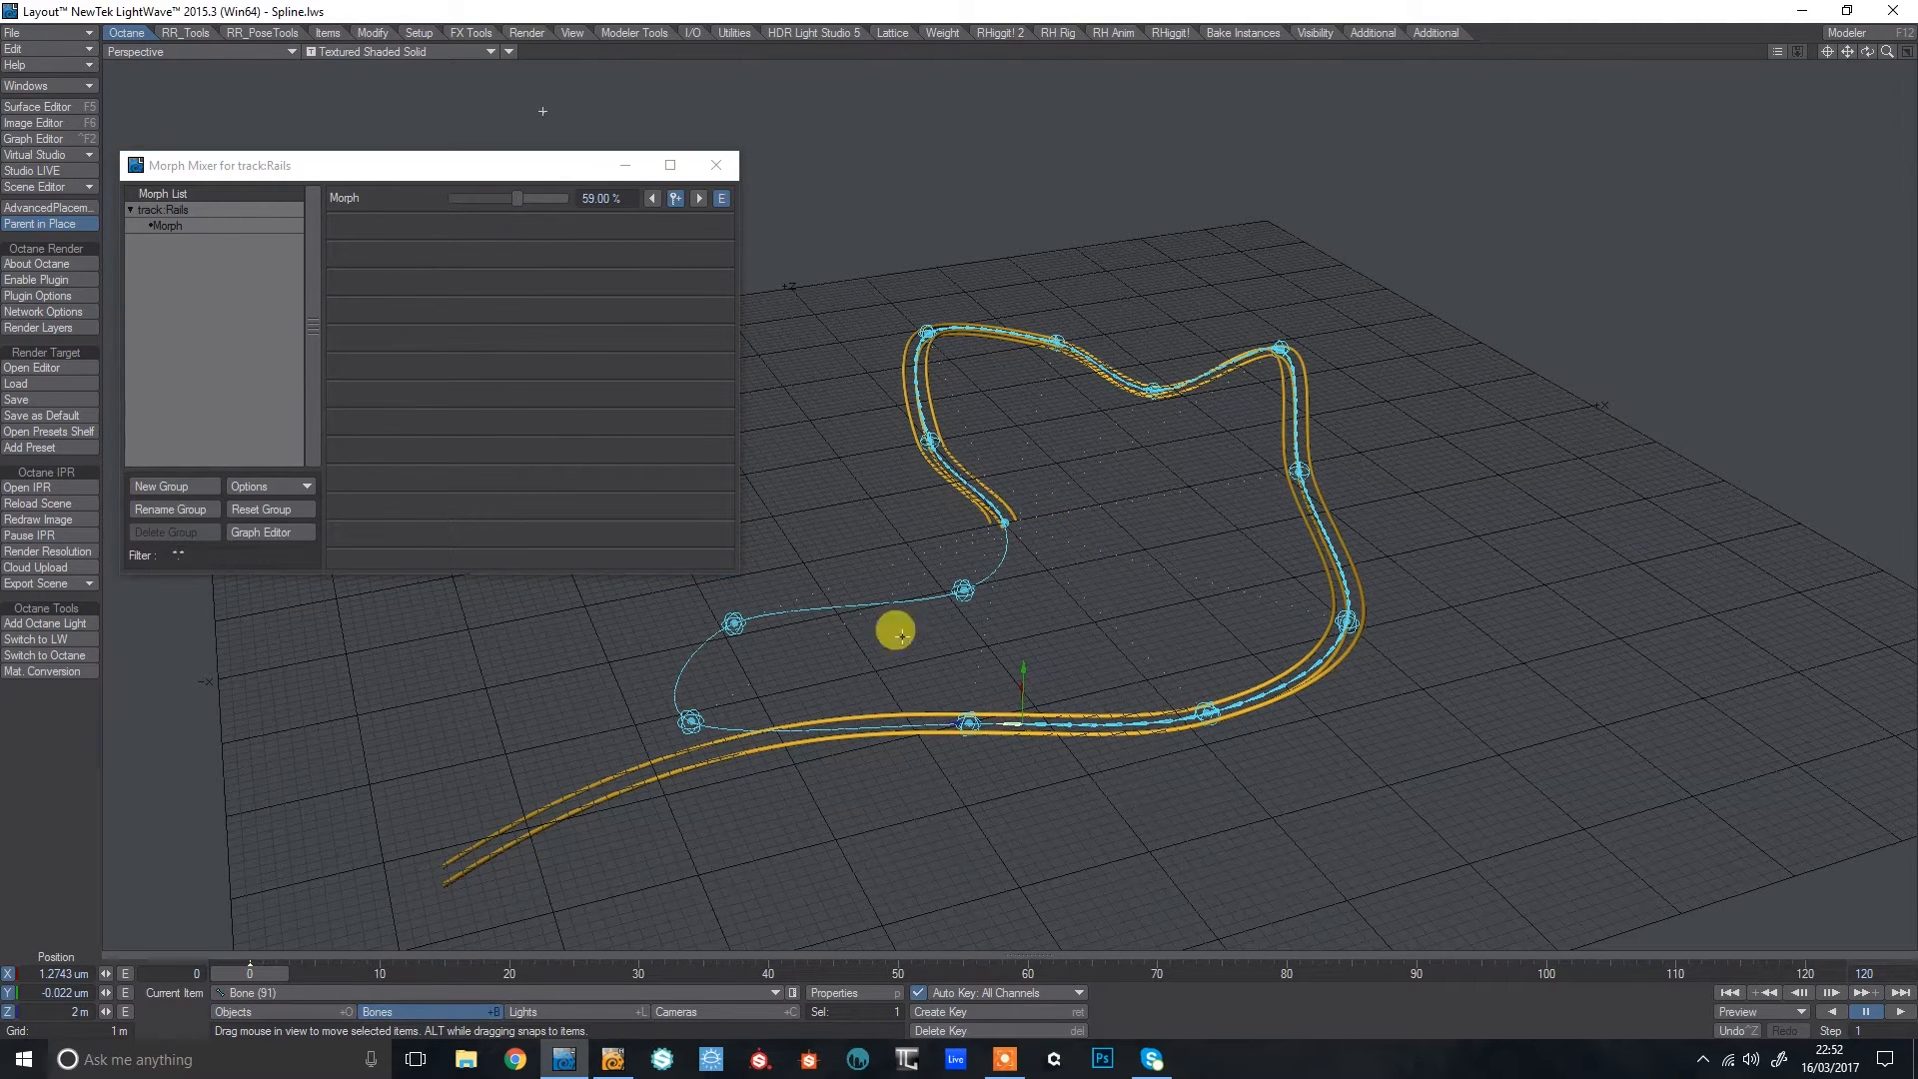
pyautogui.click(192, 33)
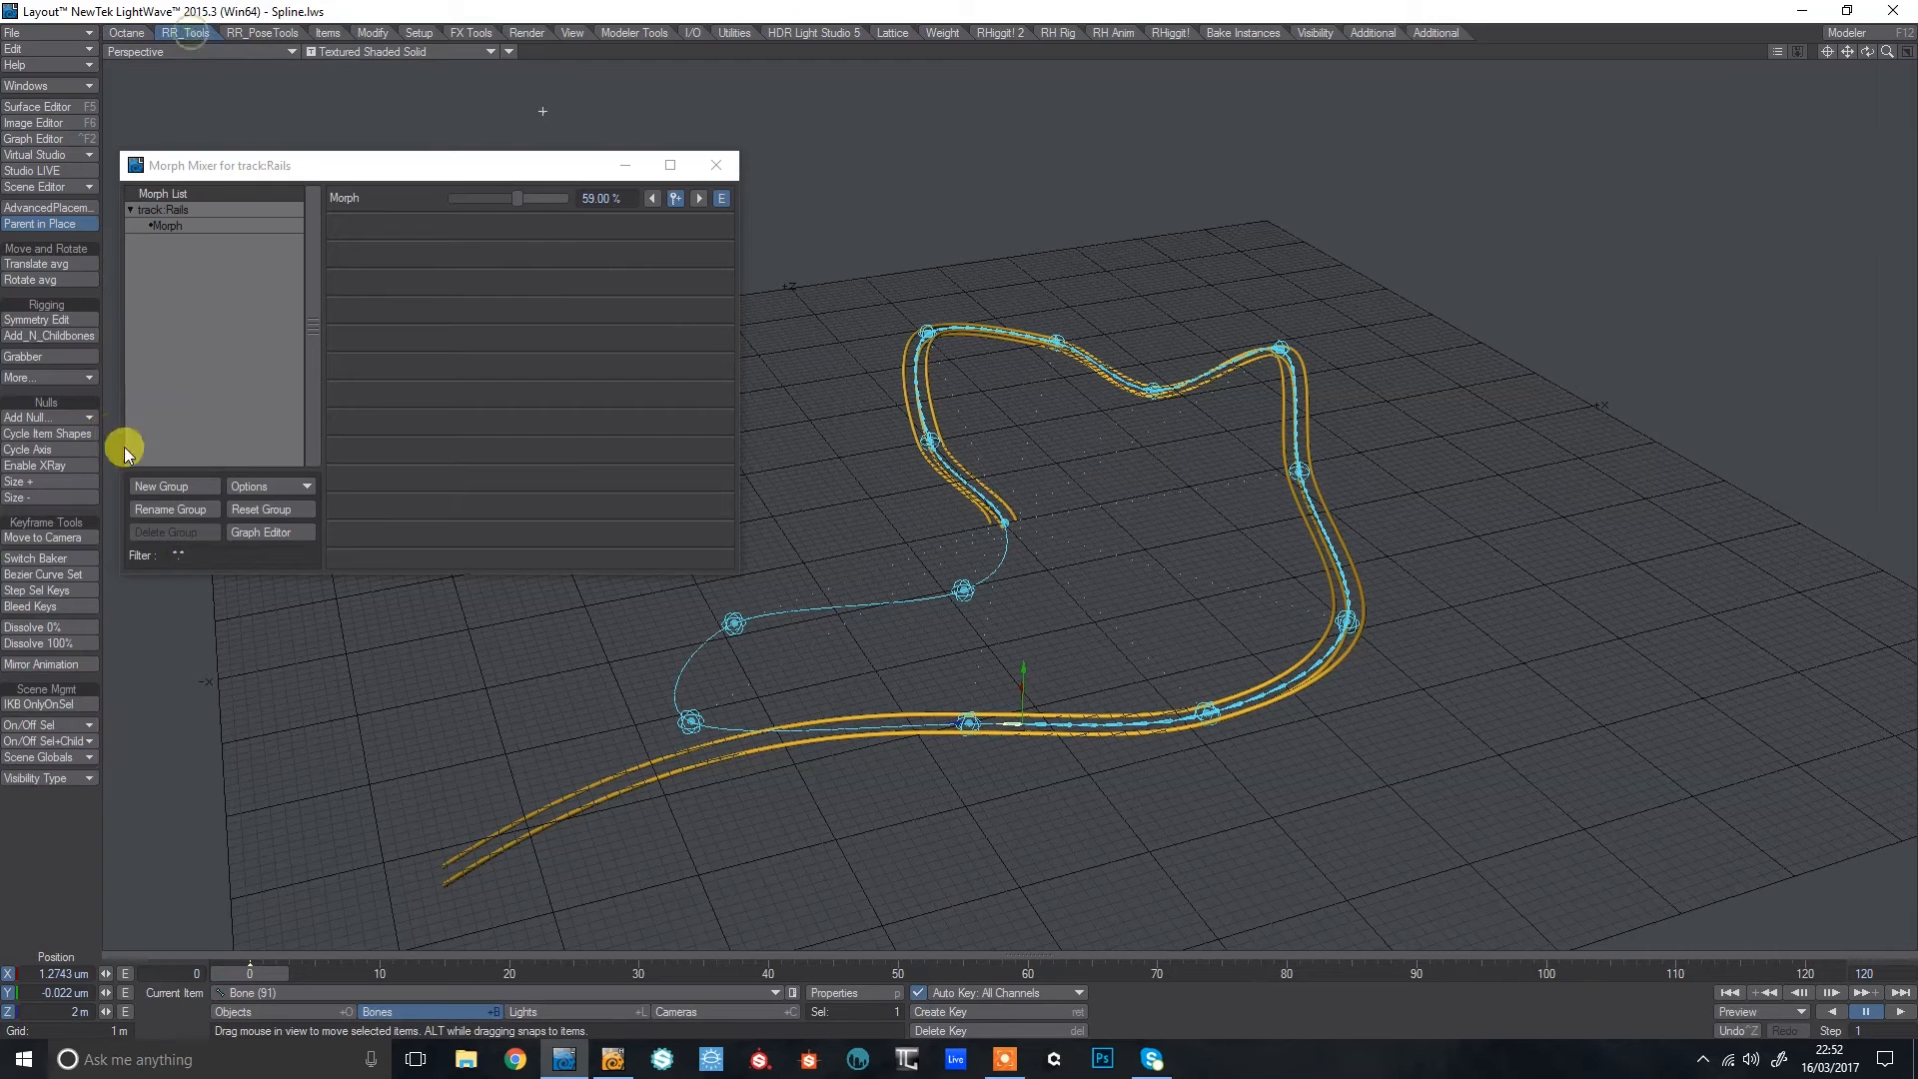
pyautogui.click(50, 337)
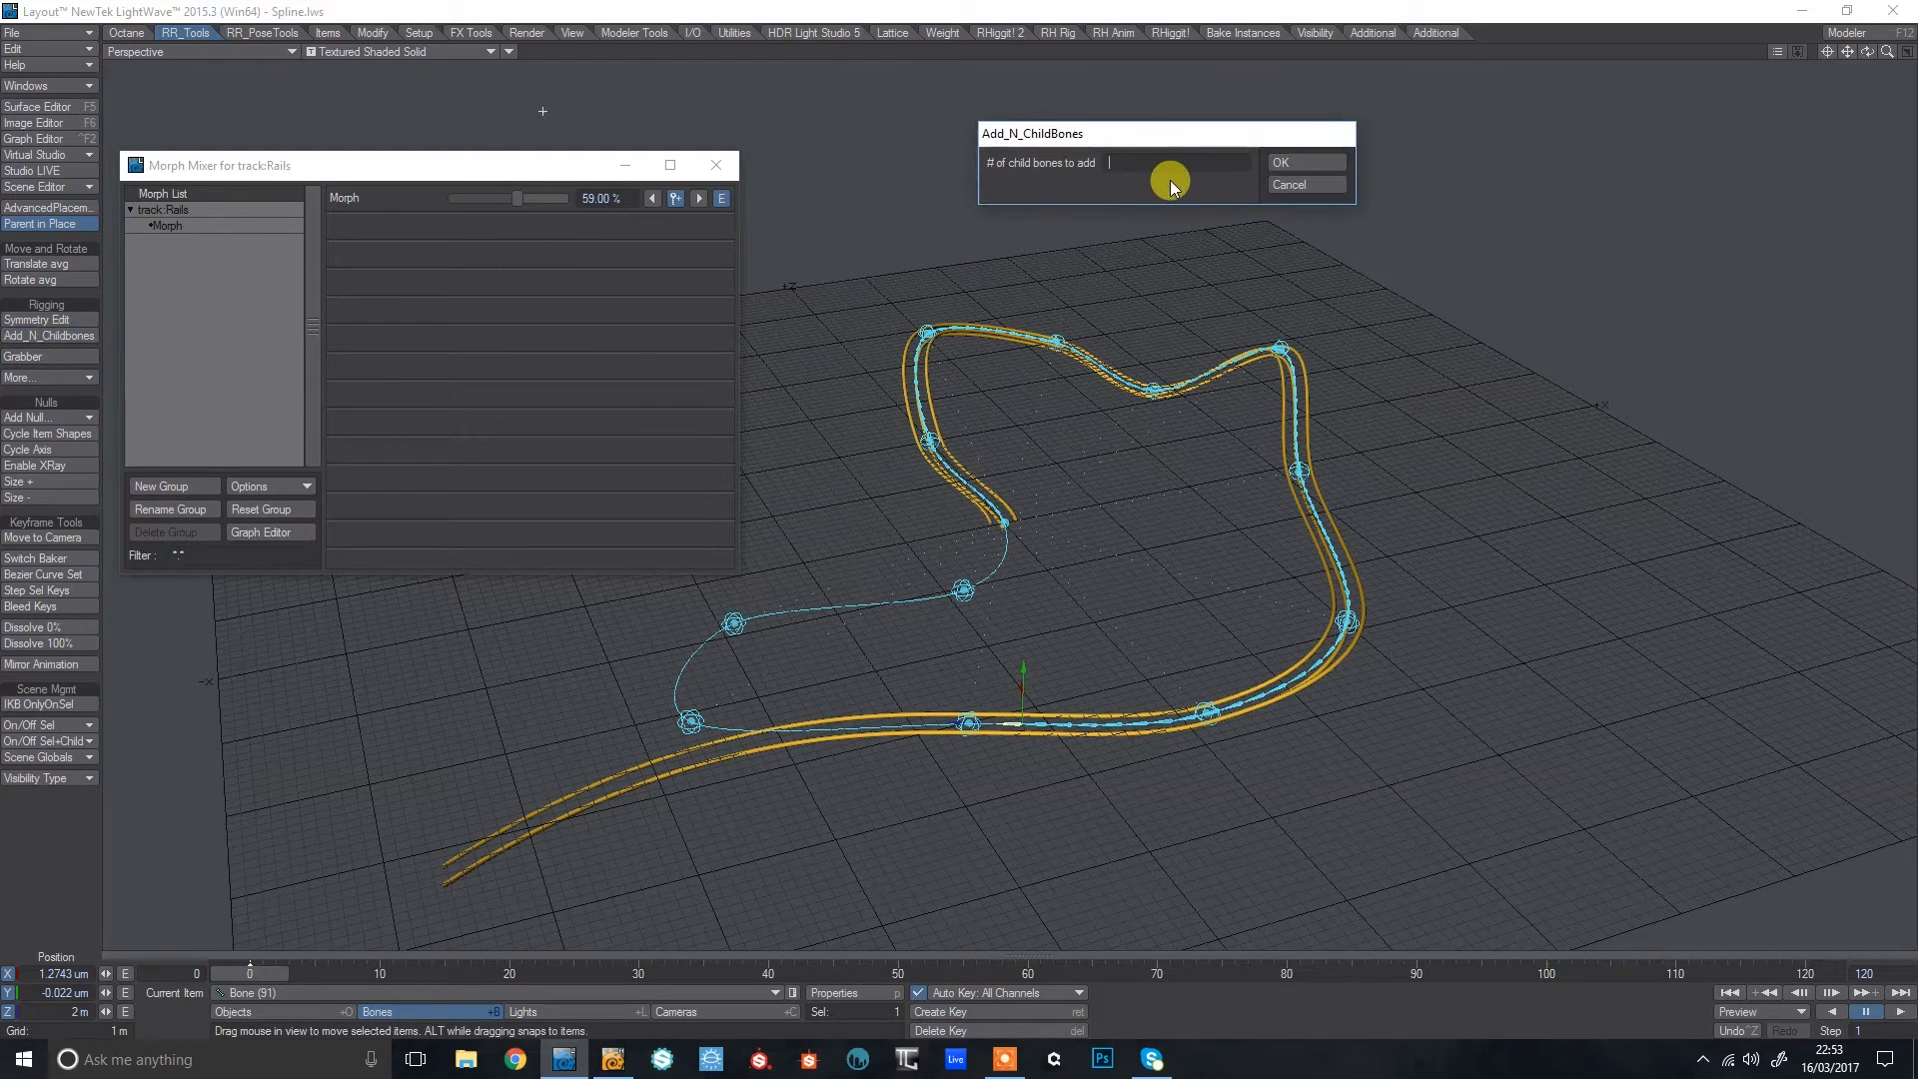
pyautogui.write('30')
pyautogui.press('Return')
# Set 0_Spline as the spline control for the 30 new bones and make them active.
pyautogui.moveTo(164, 686); pyautogui.dragTo(999, 792)
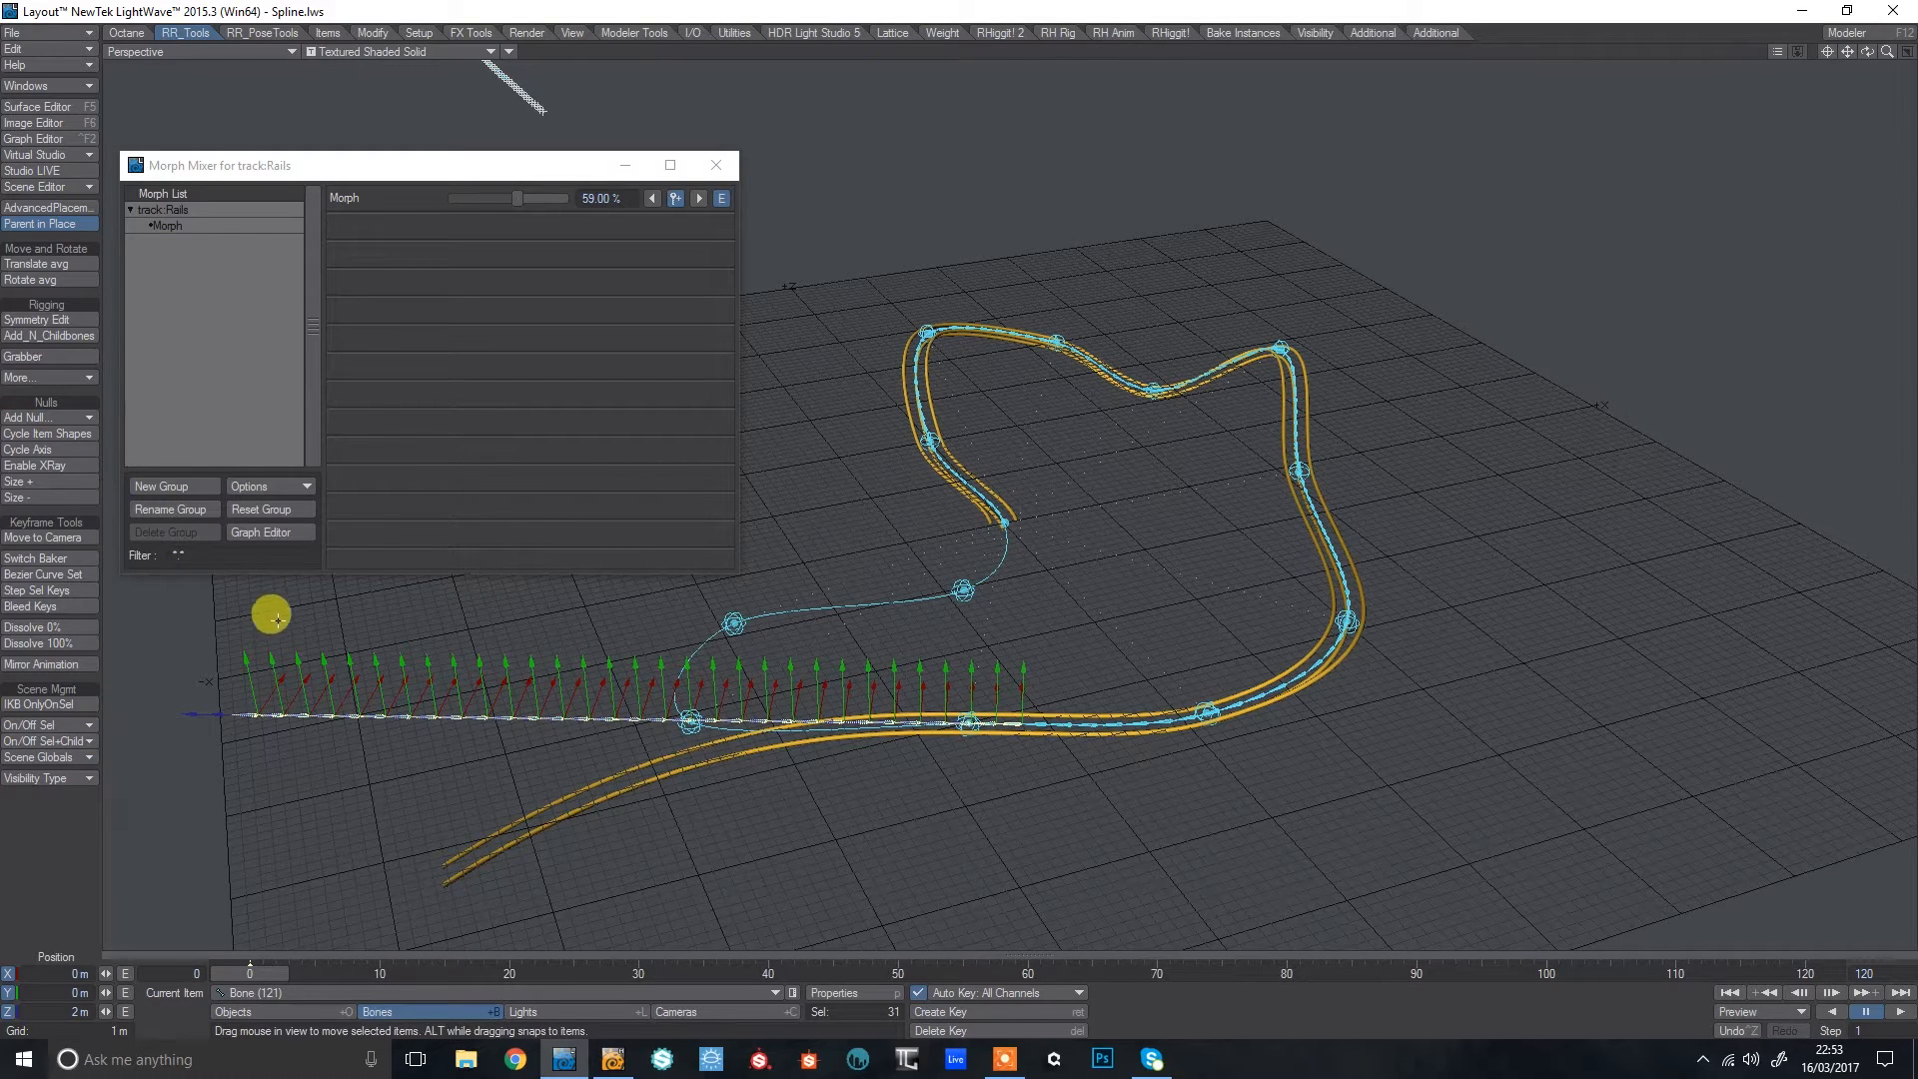
pyautogui.press('m')
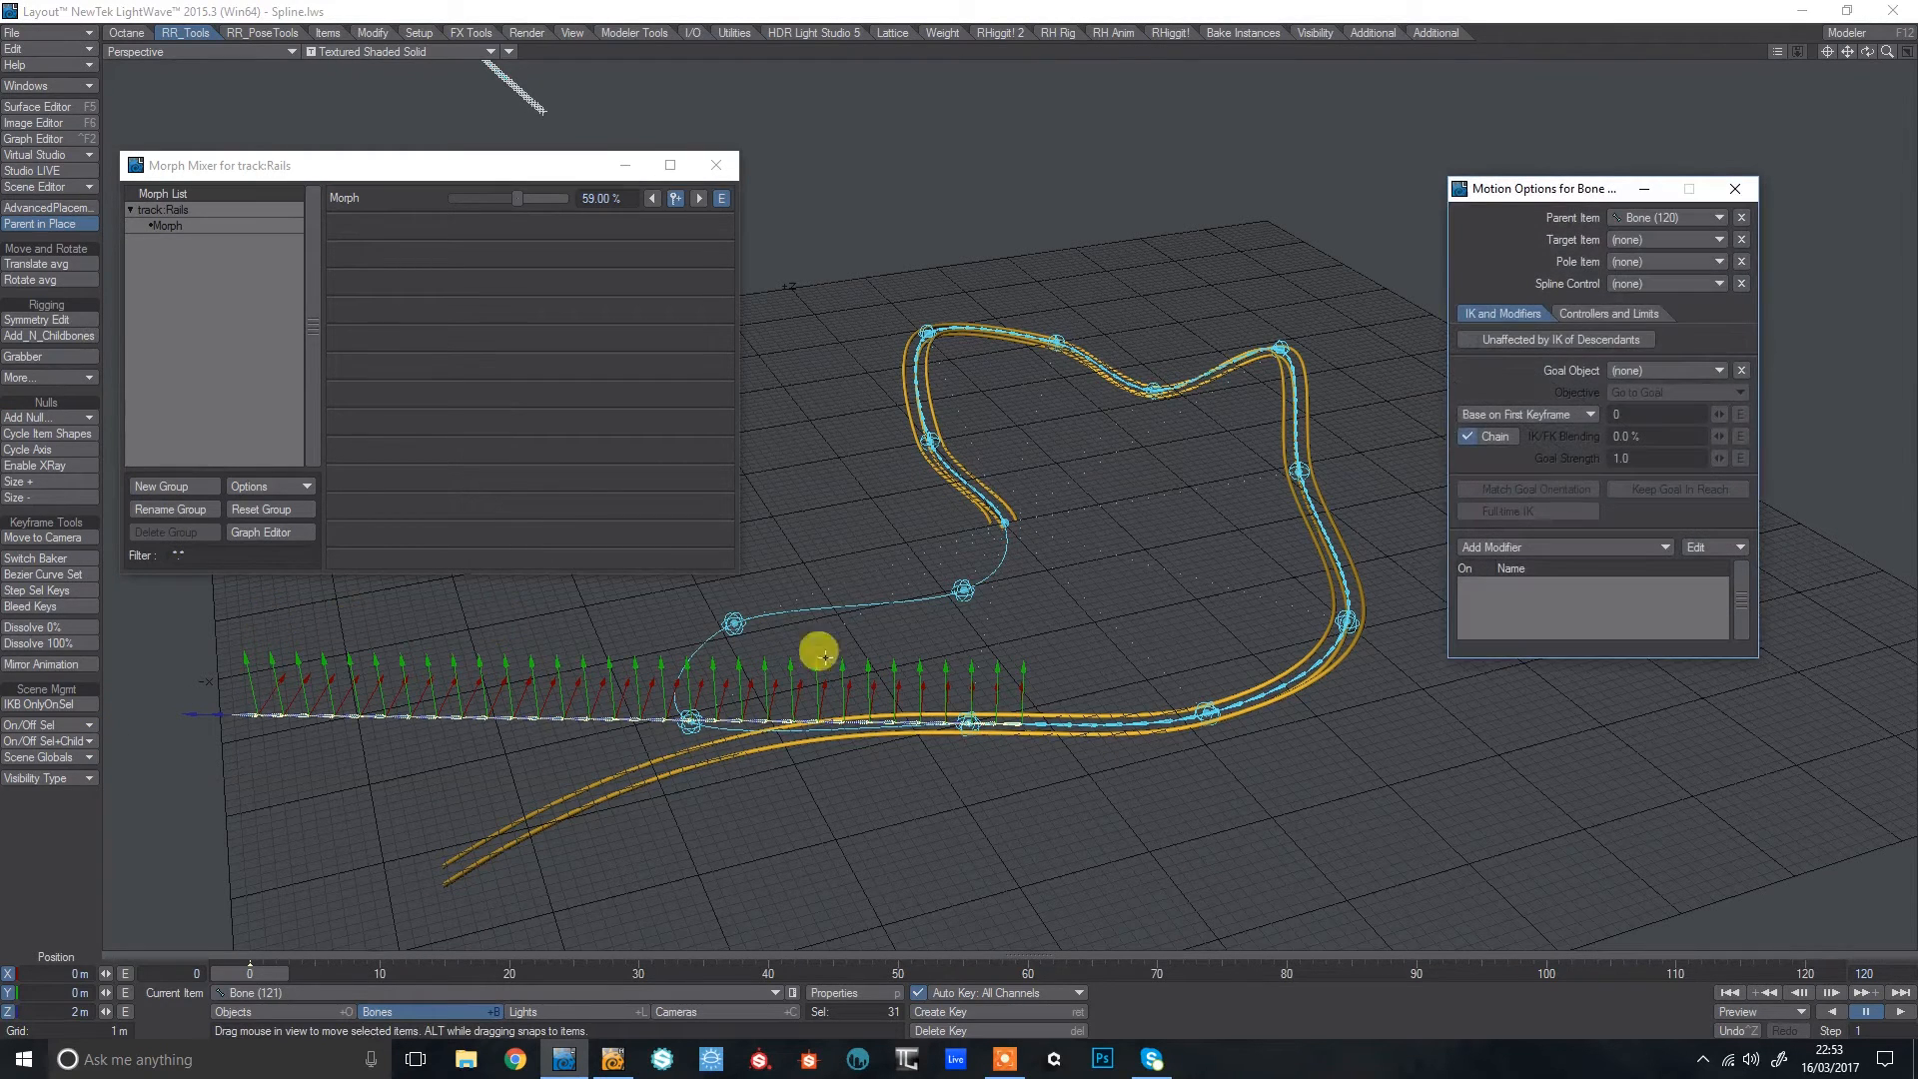
pyautogui.click(1638, 284)
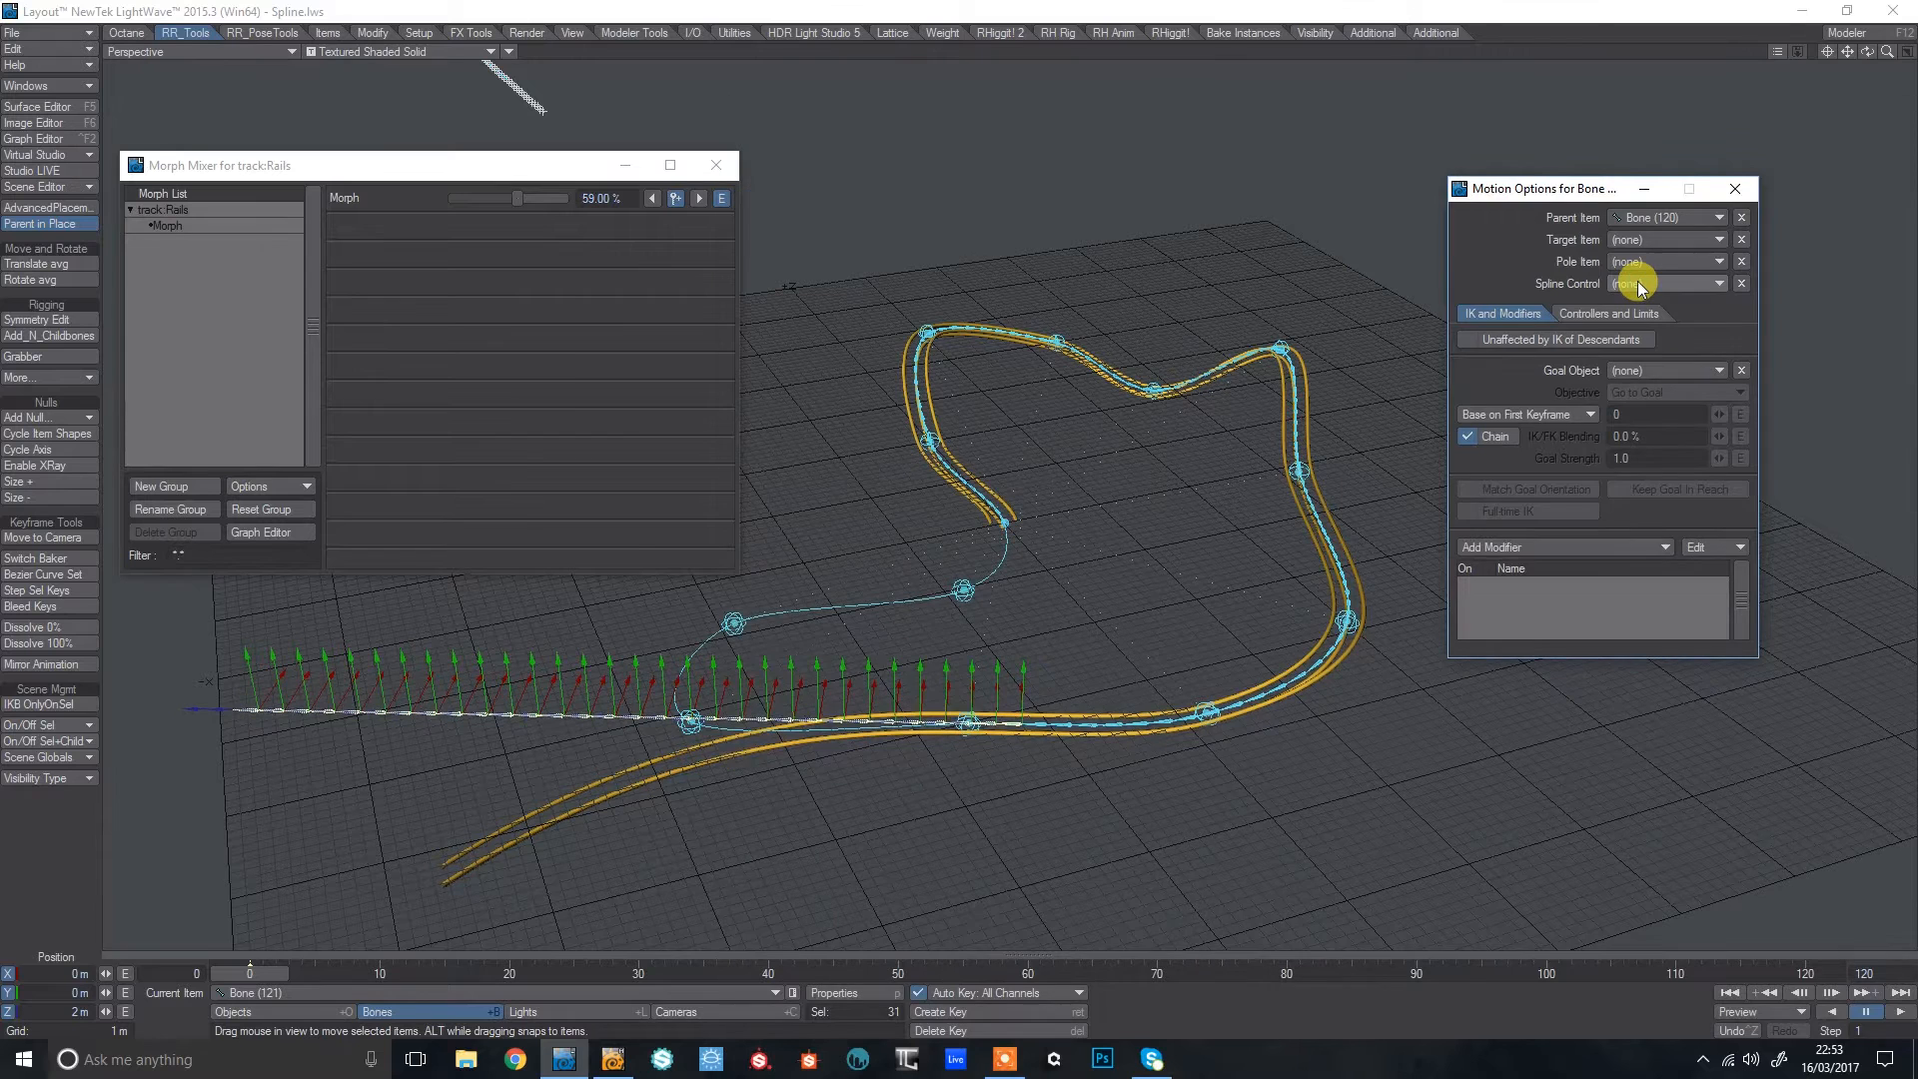
pyautogui.click(1638, 283)
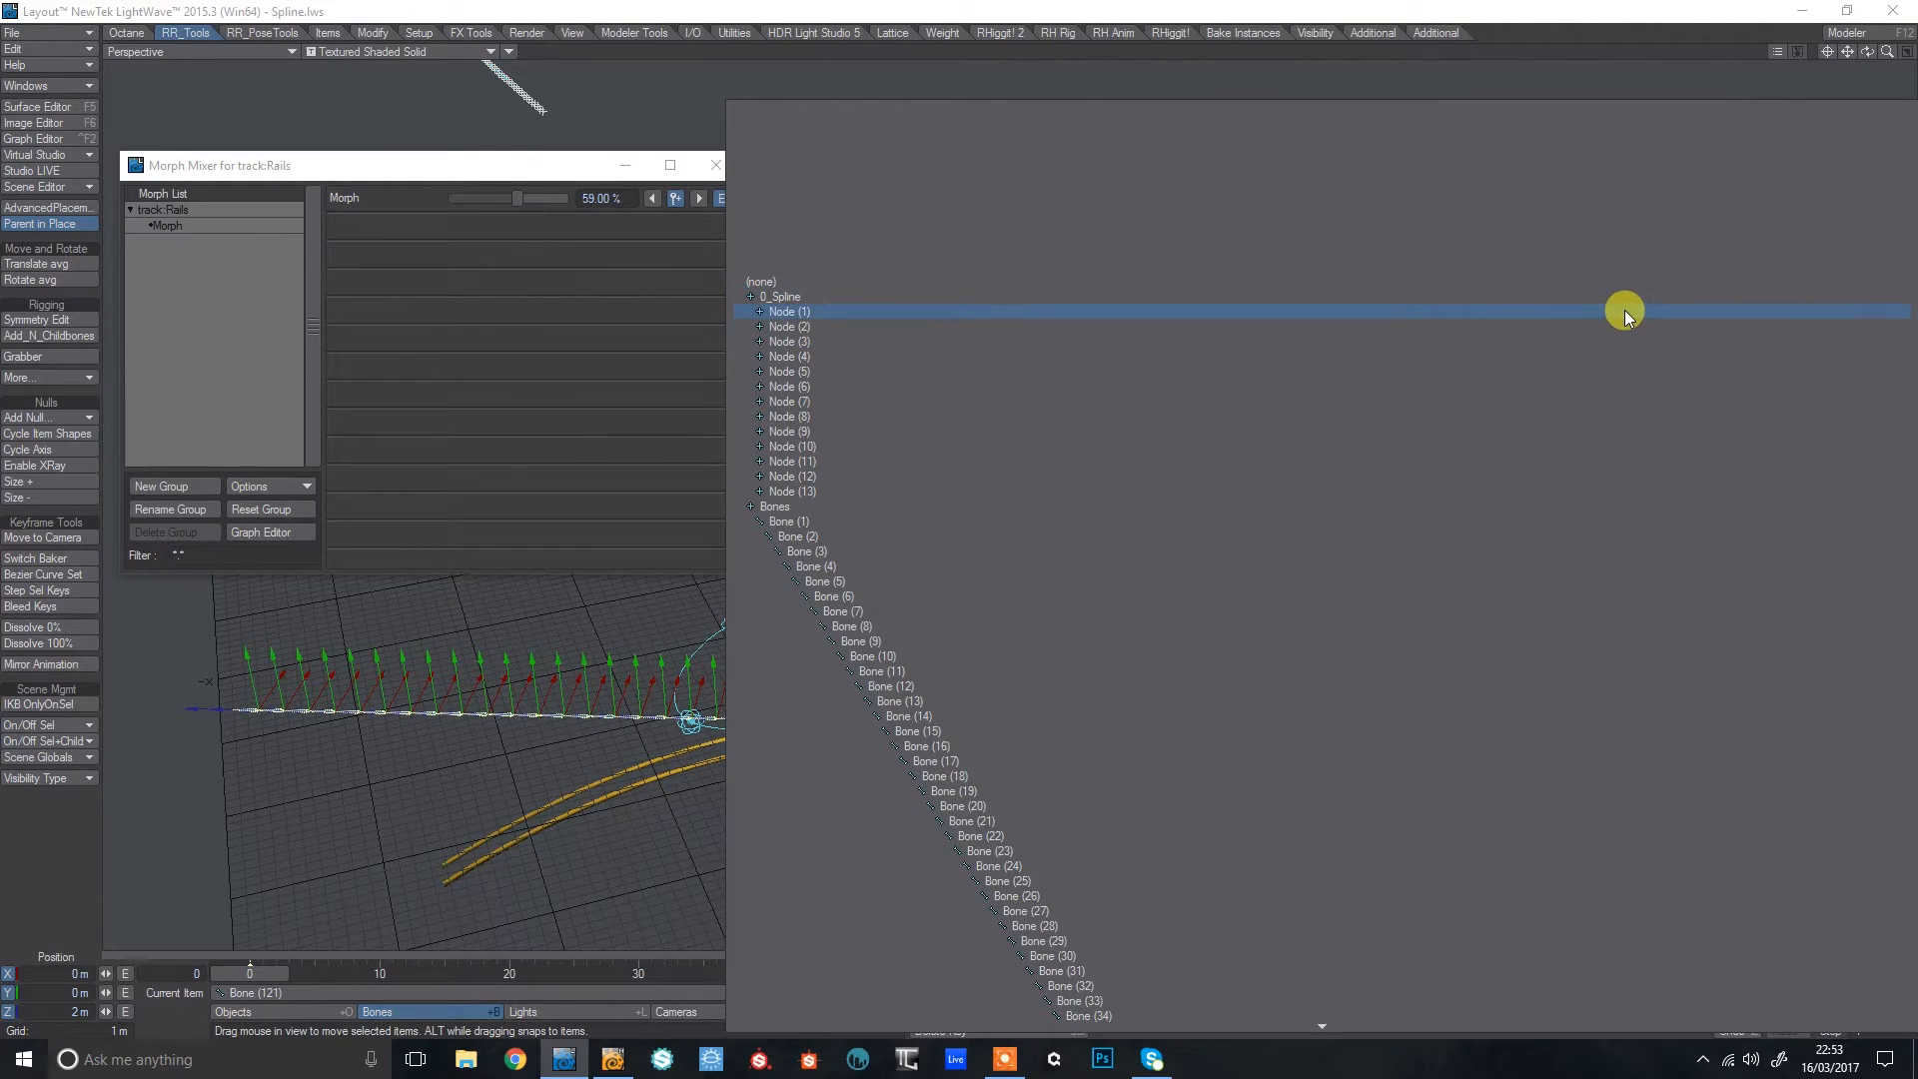
pyautogui.click(784, 297)
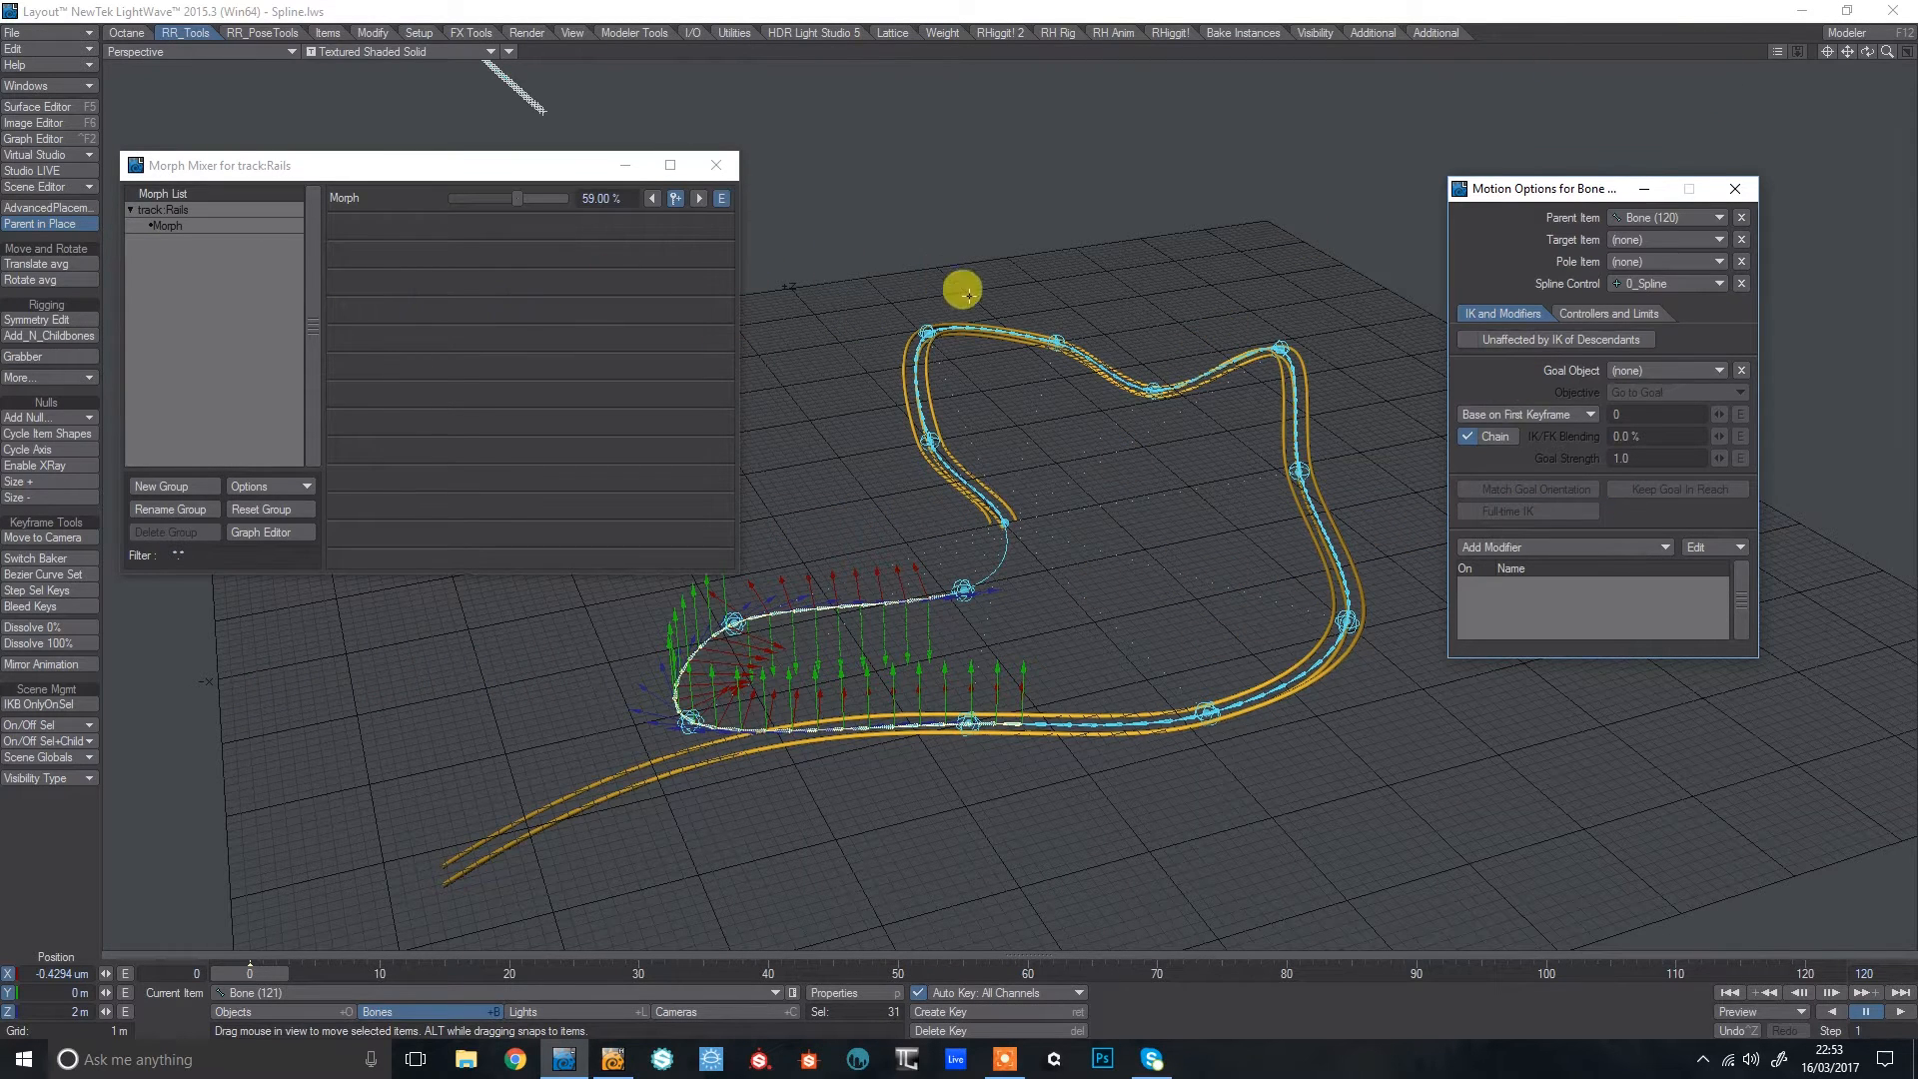
pyautogui.press('p')
pyautogui.click(356, 423)
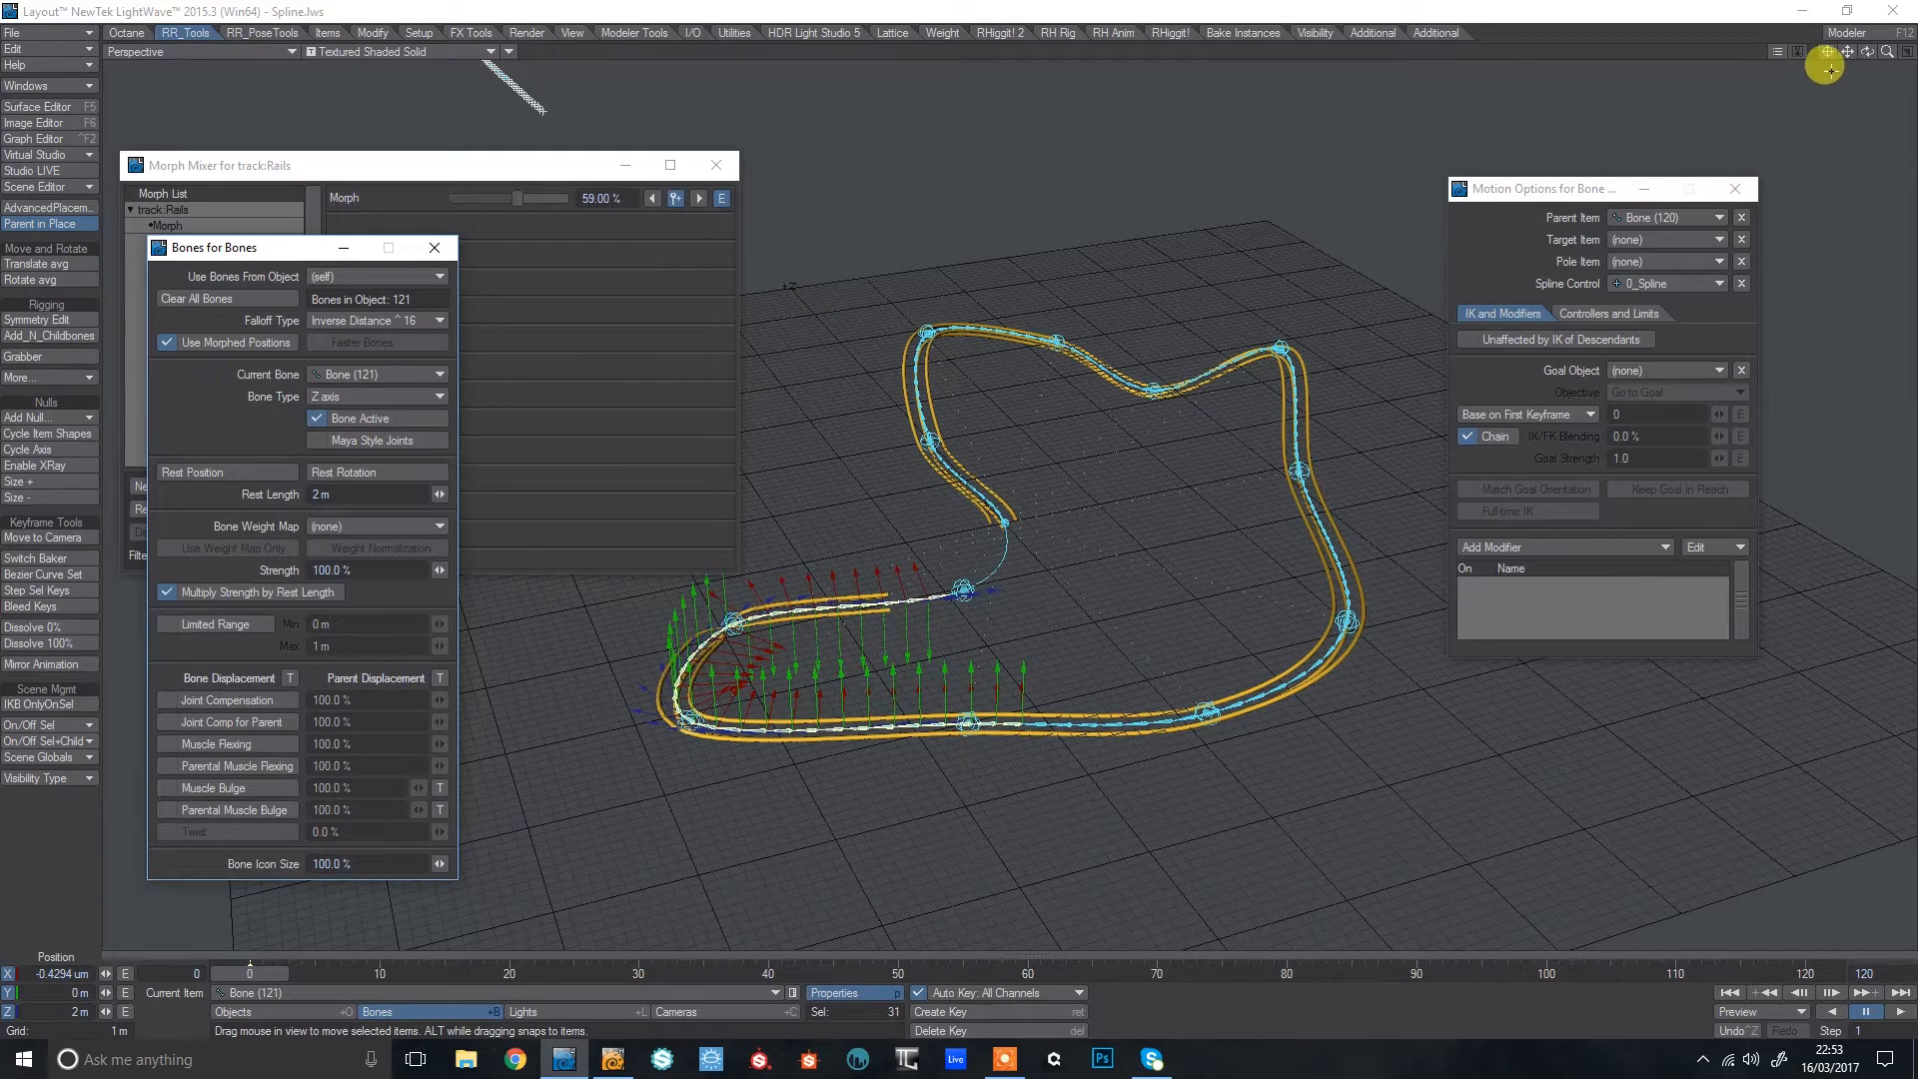
# Add 20 more child bones to Bone (121) at the end of the extended chain.
pyautogui.moveTo(1887, 51); pyautogui.dragTo(1899, 70)
pyautogui.click(857, 674)
pyautogui.click(45, 336)
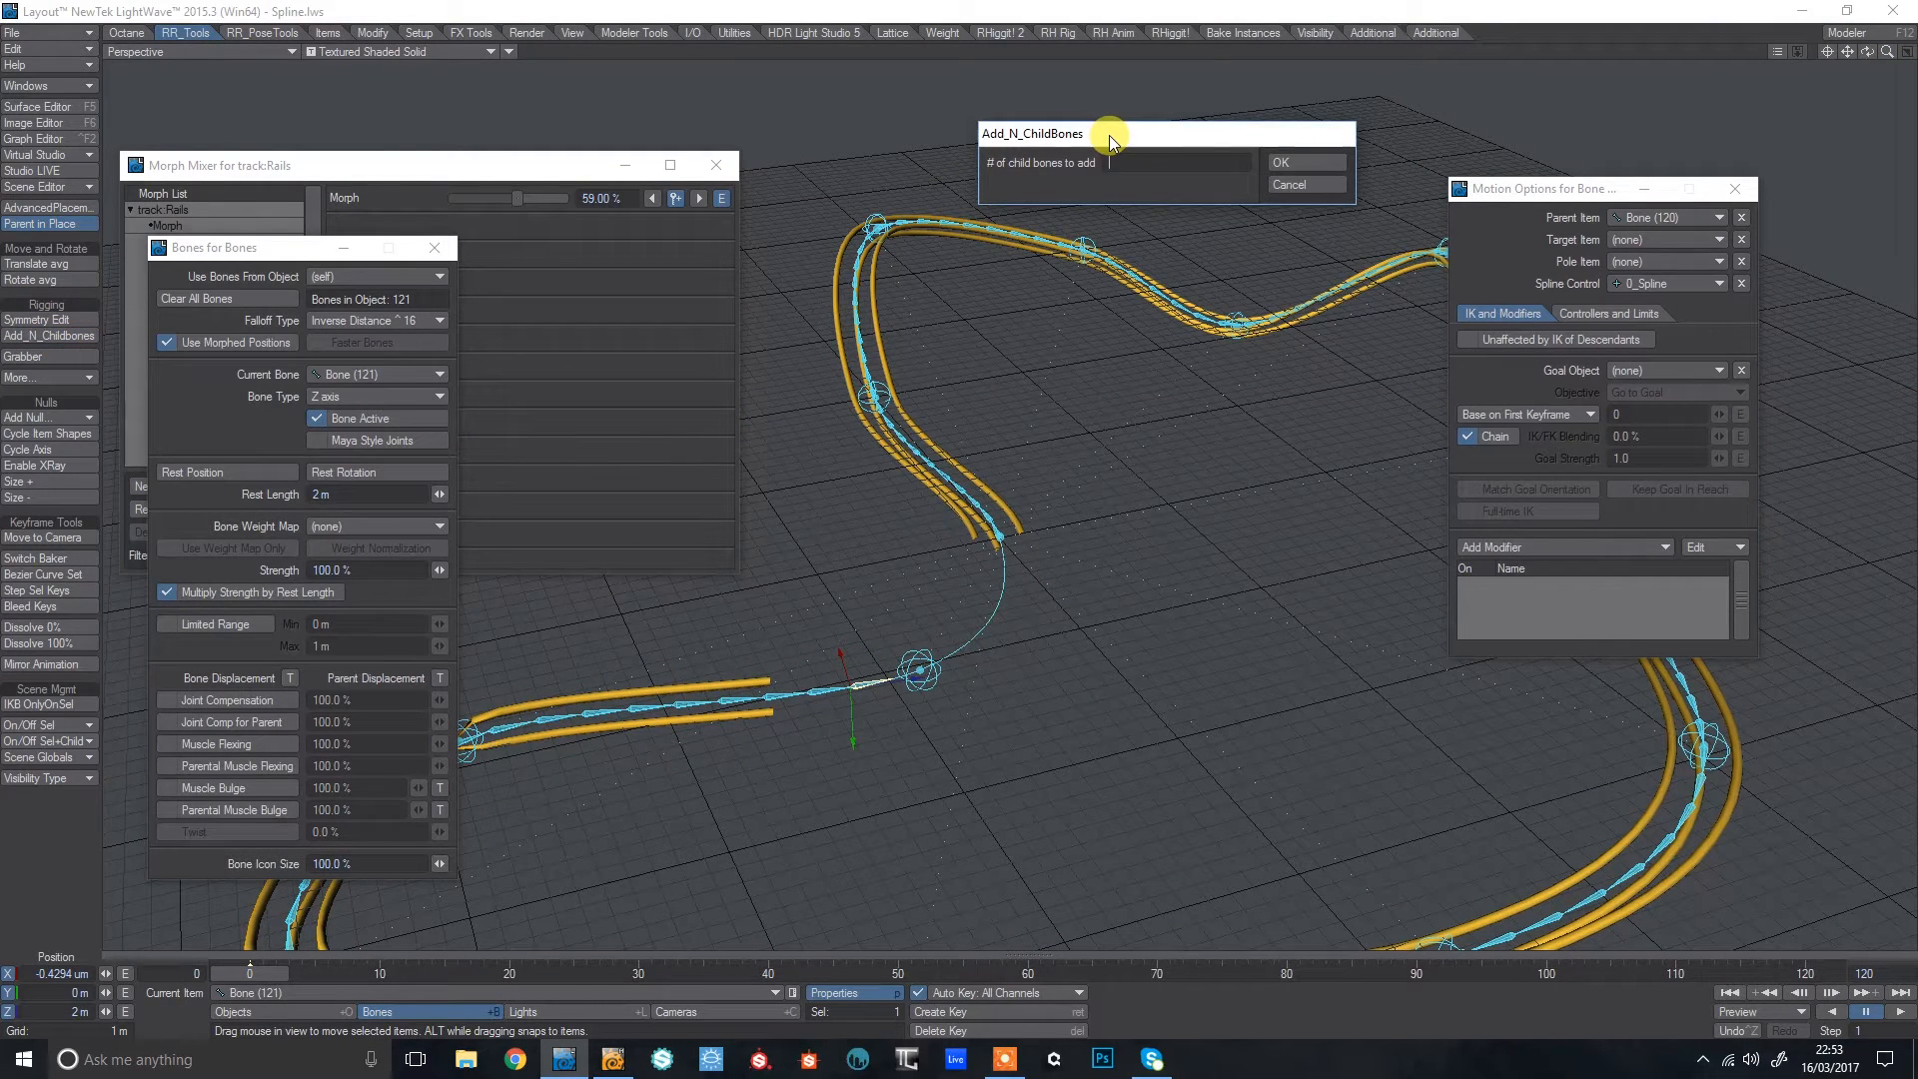
pyautogui.write('2')
pyautogui.press('Return')
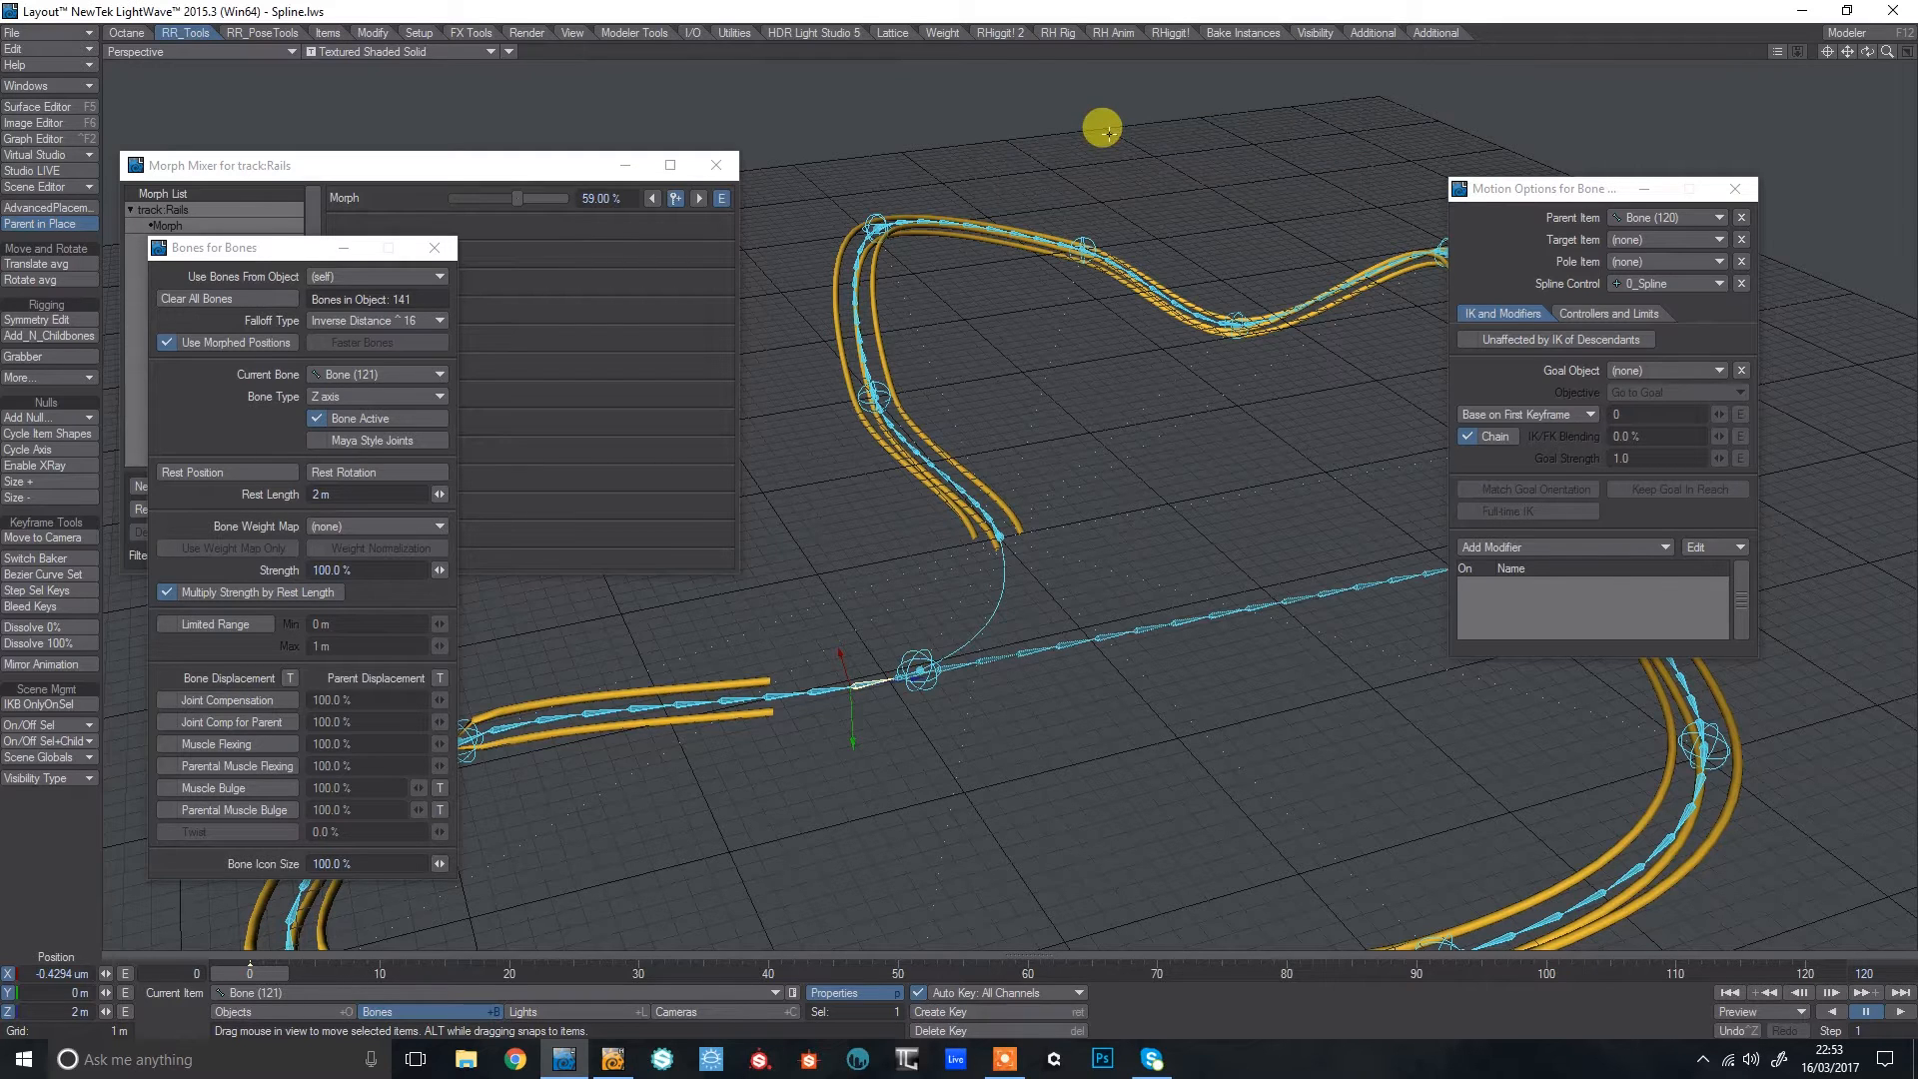
# Set 0_Spline as the spline control for the 20 newest bones and make them active.
pyautogui.moveTo(1578, 209); pyautogui.dragTo(1277, 450)
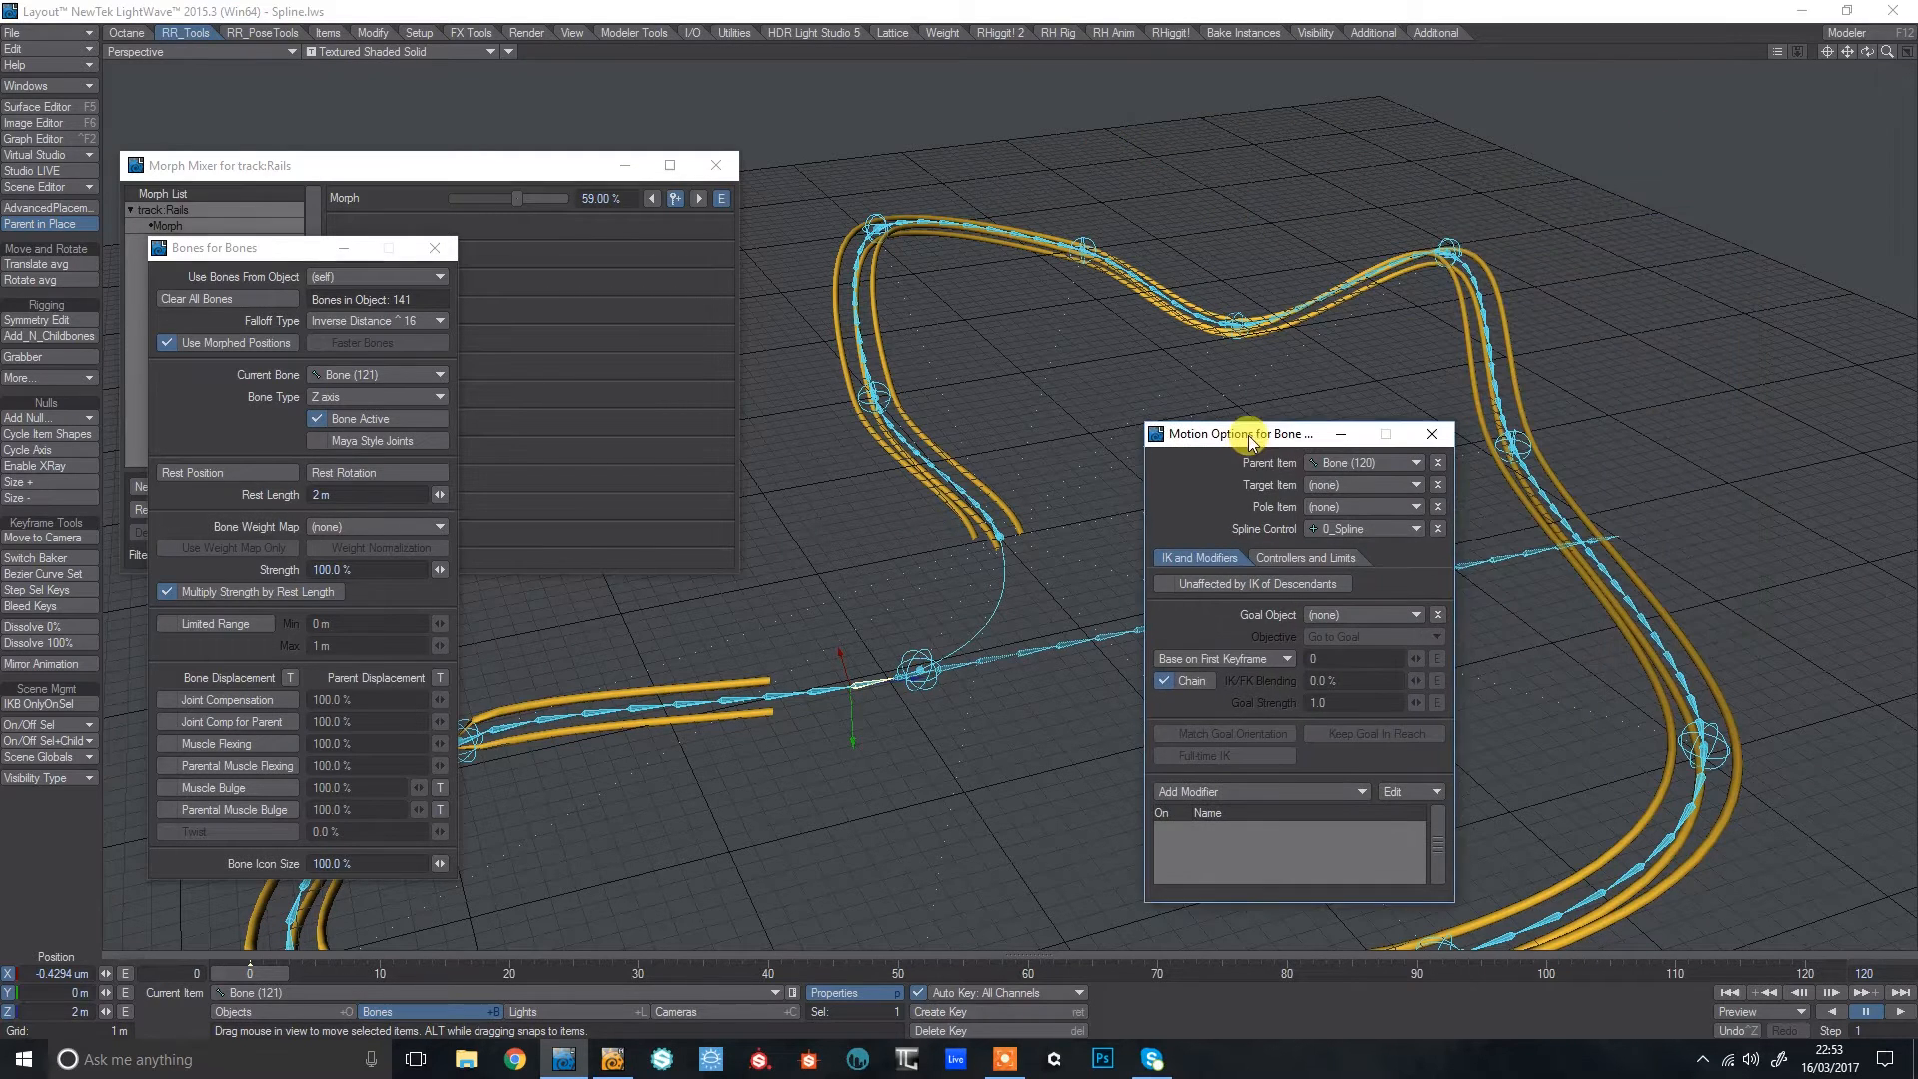
pyautogui.moveTo(762, 573); pyautogui.dragTo(1148, 739)
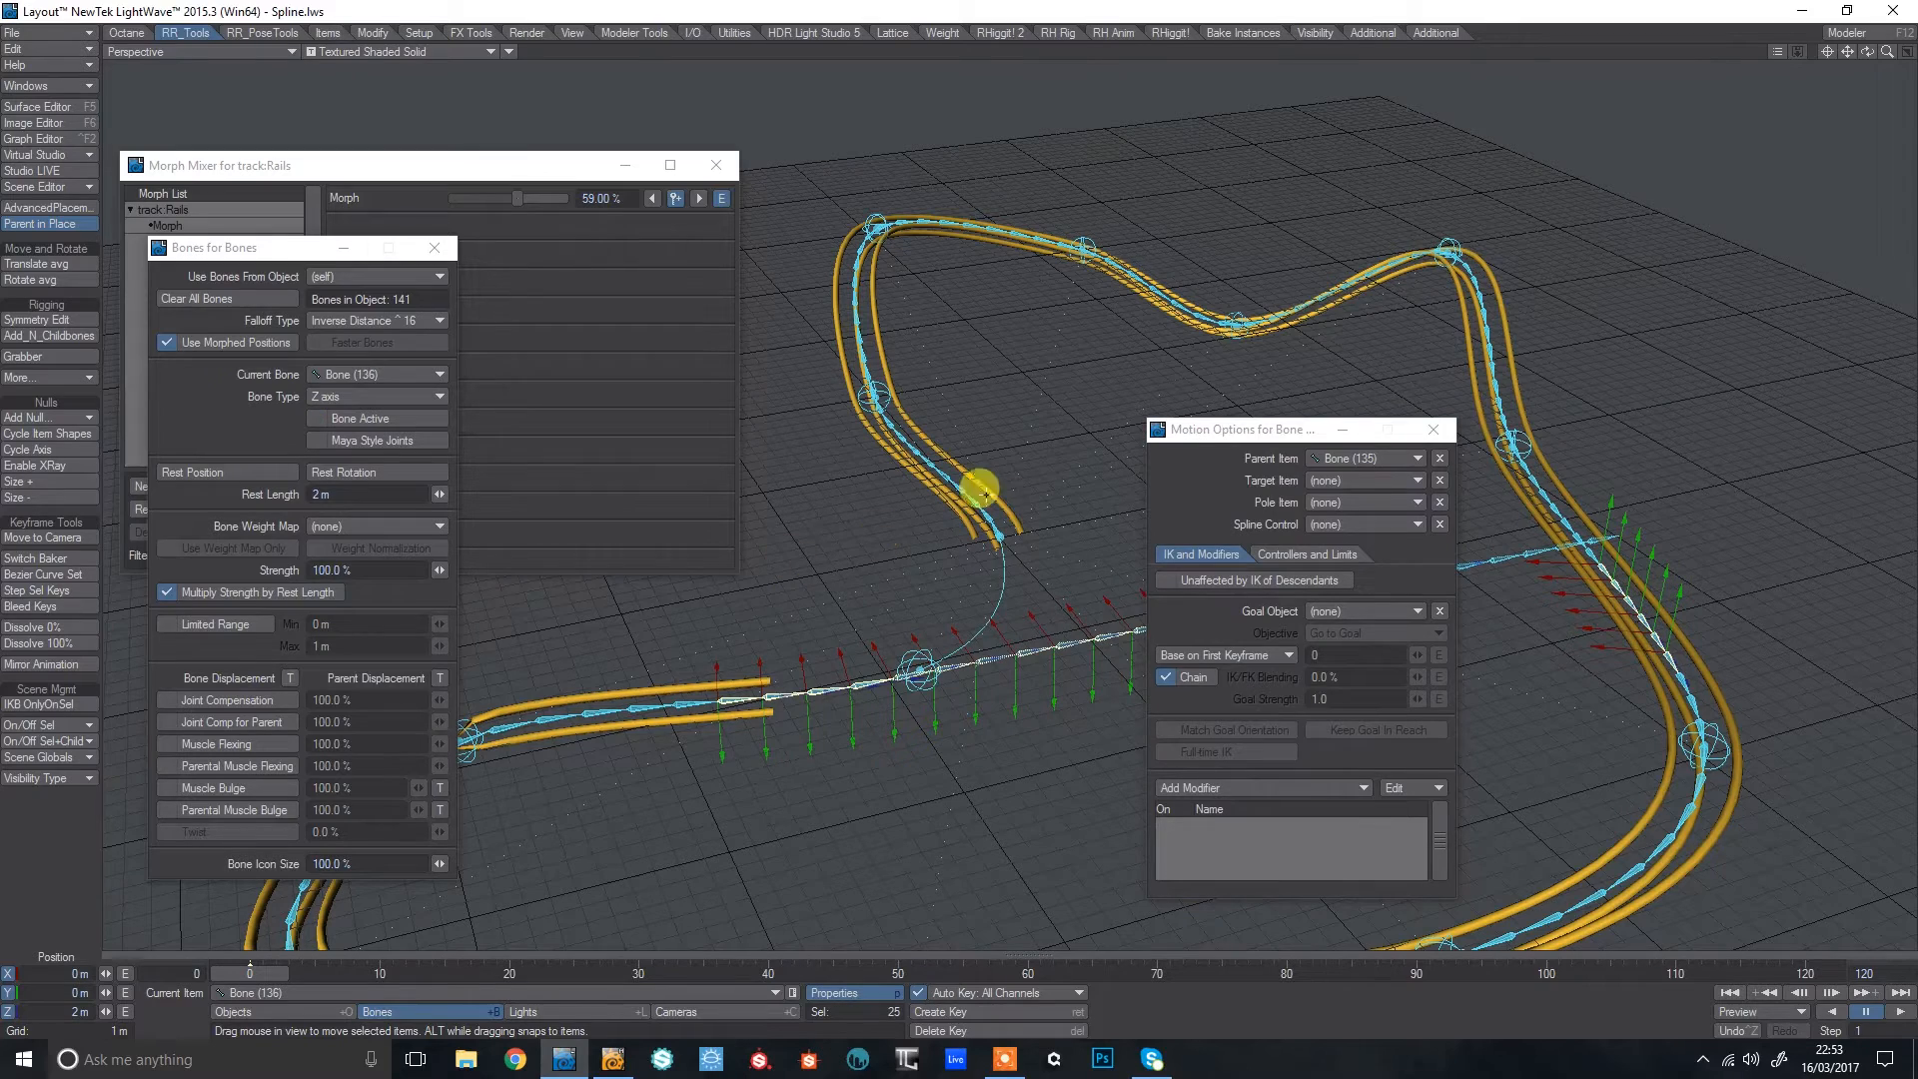
pyautogui.keyDown('shift'); pyautogui.moveTo(1758, 620); pyautogui.dragTo(704, 478); pyautogui.keyUp('shift')
pyautogui.moveTo(1235, 439); pyautogui.dragTo(1349, 583)
pyautogui.click(1443, 667)
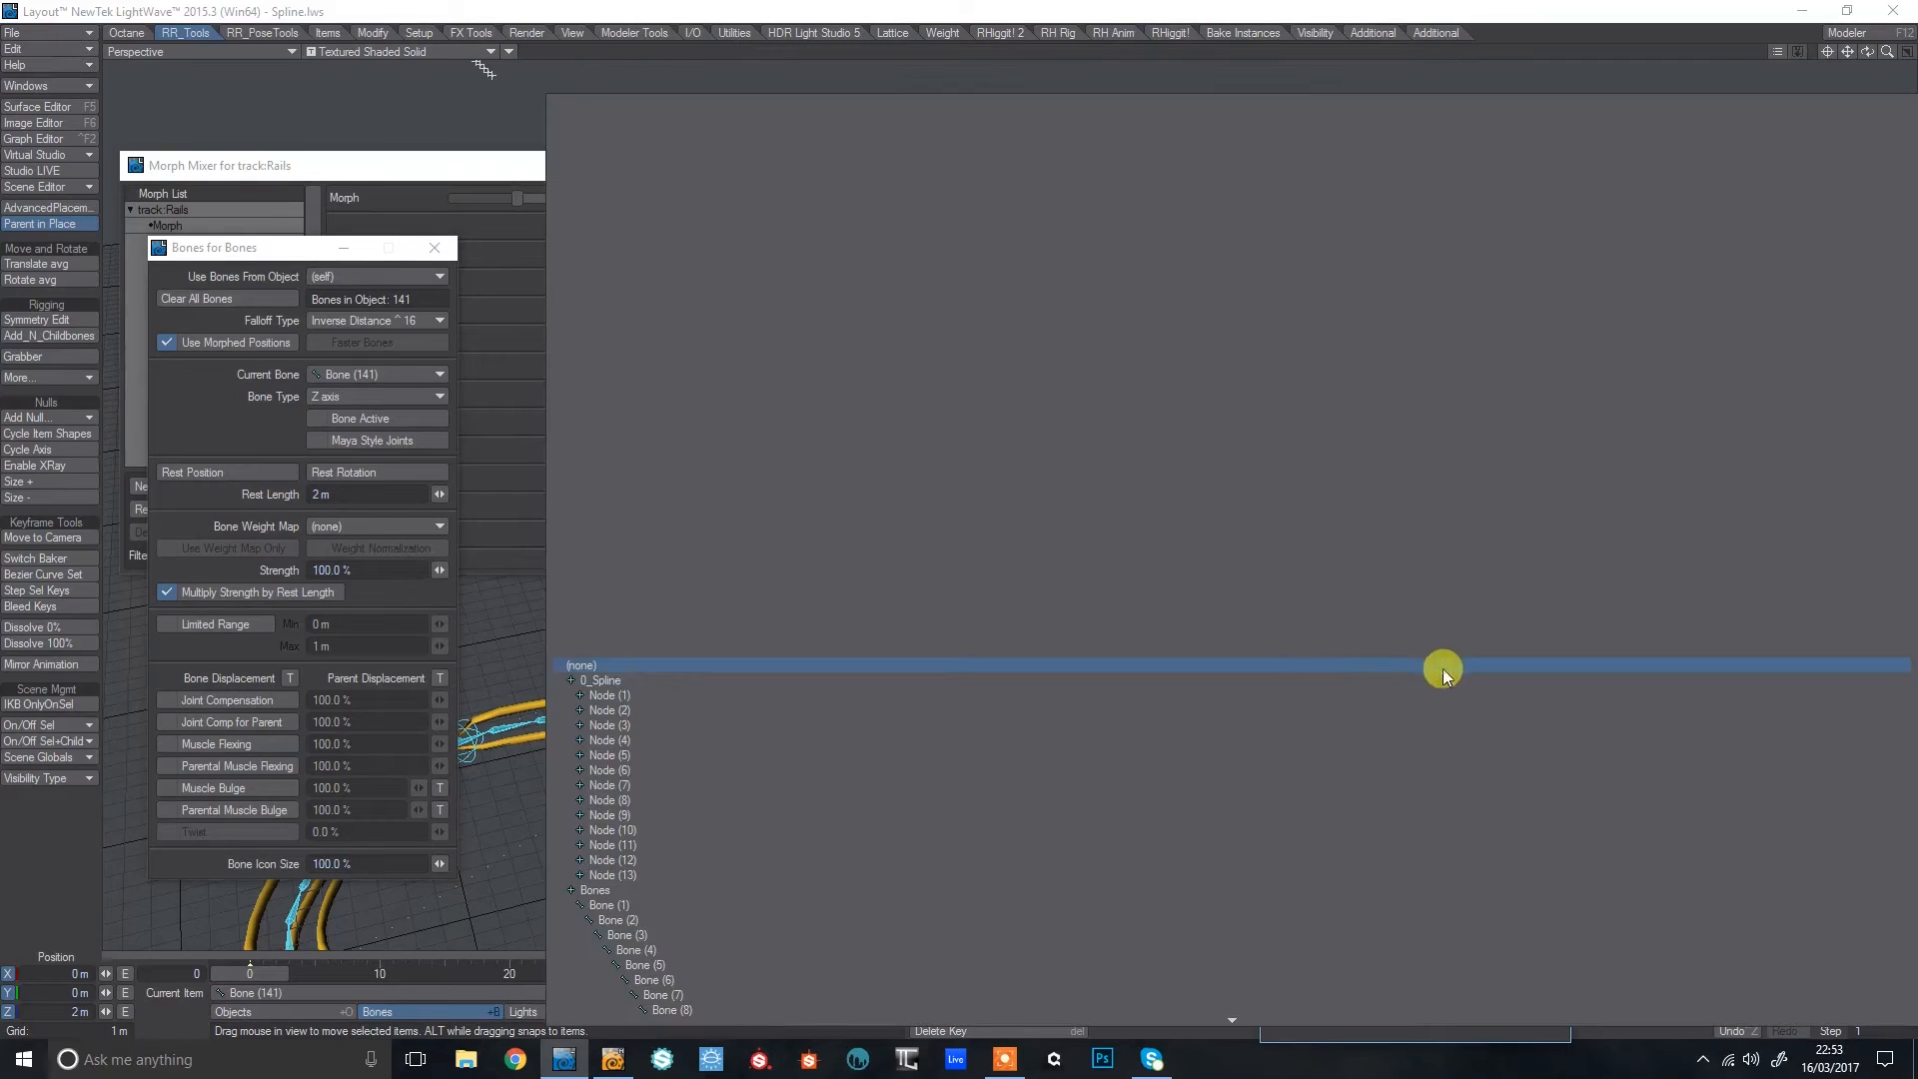
pyautogui.click(1235, 685)
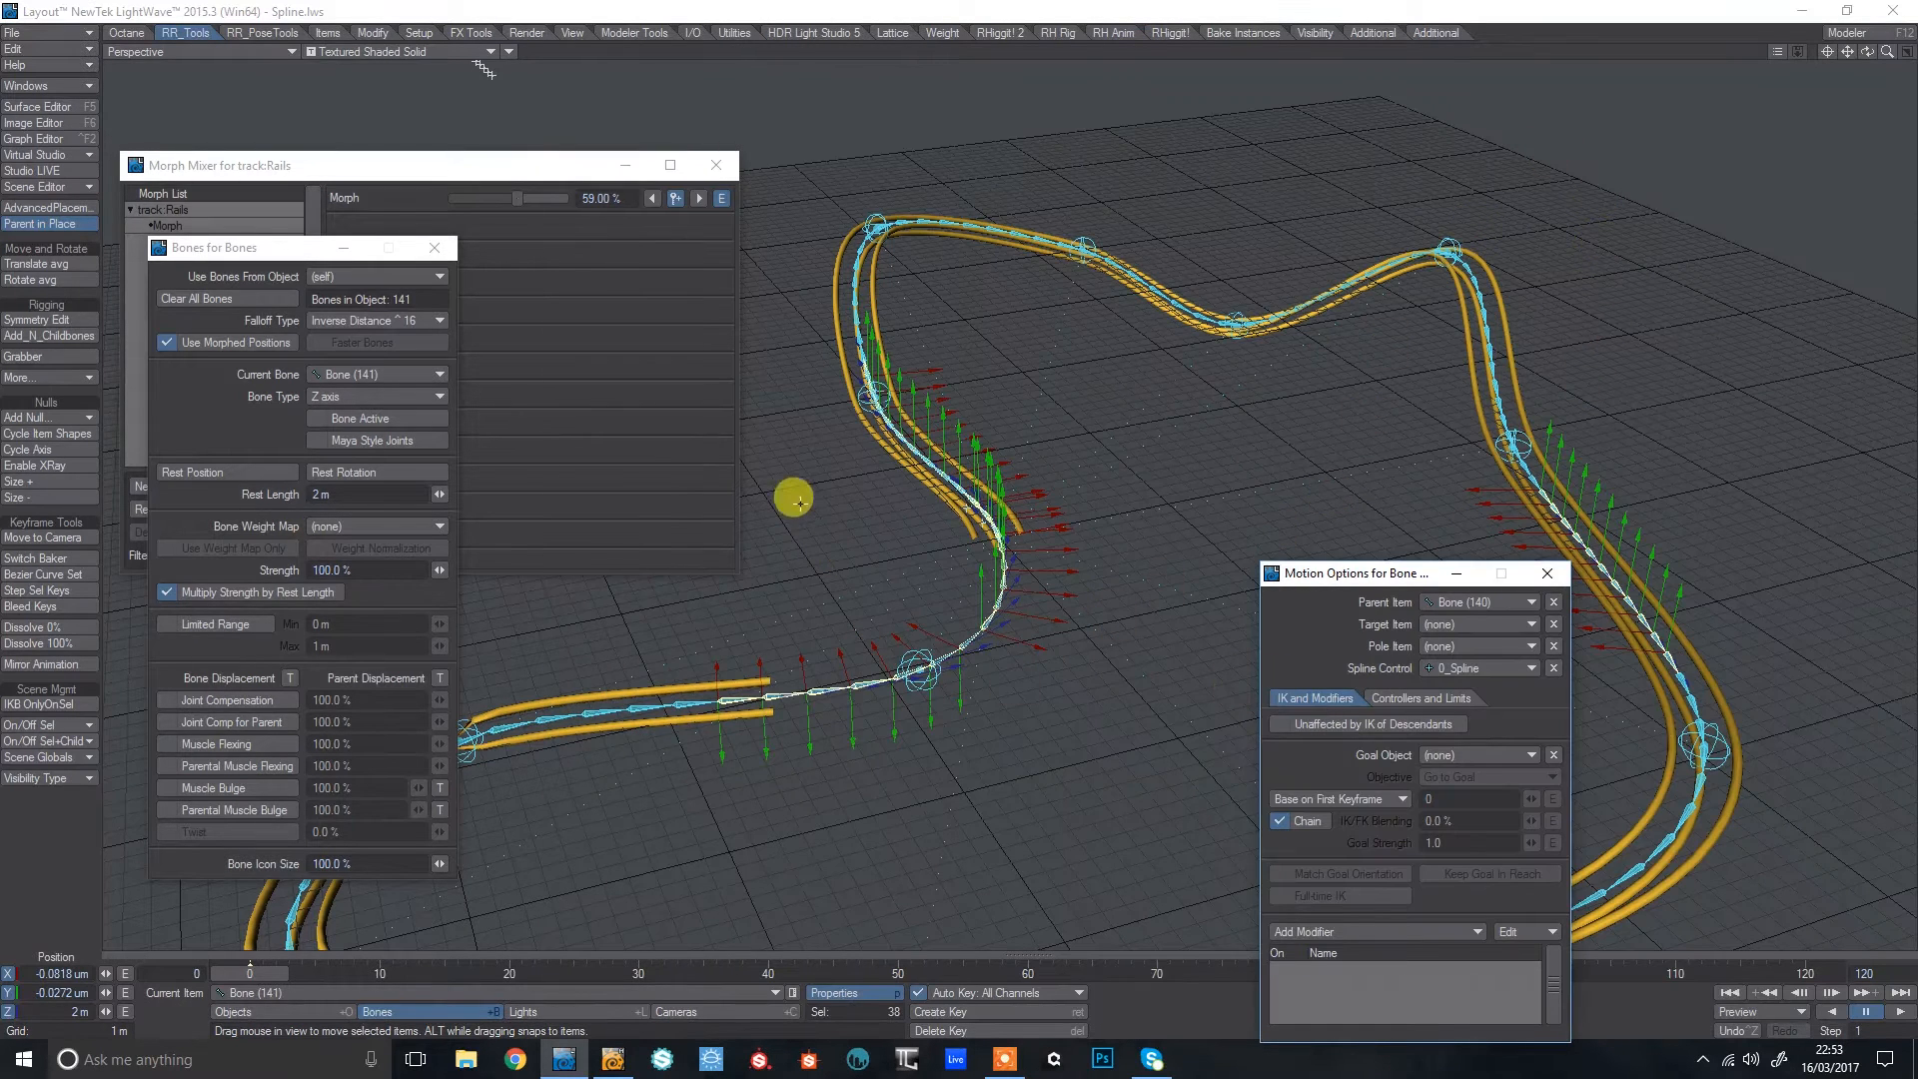
pyautogui.click(355, 417)
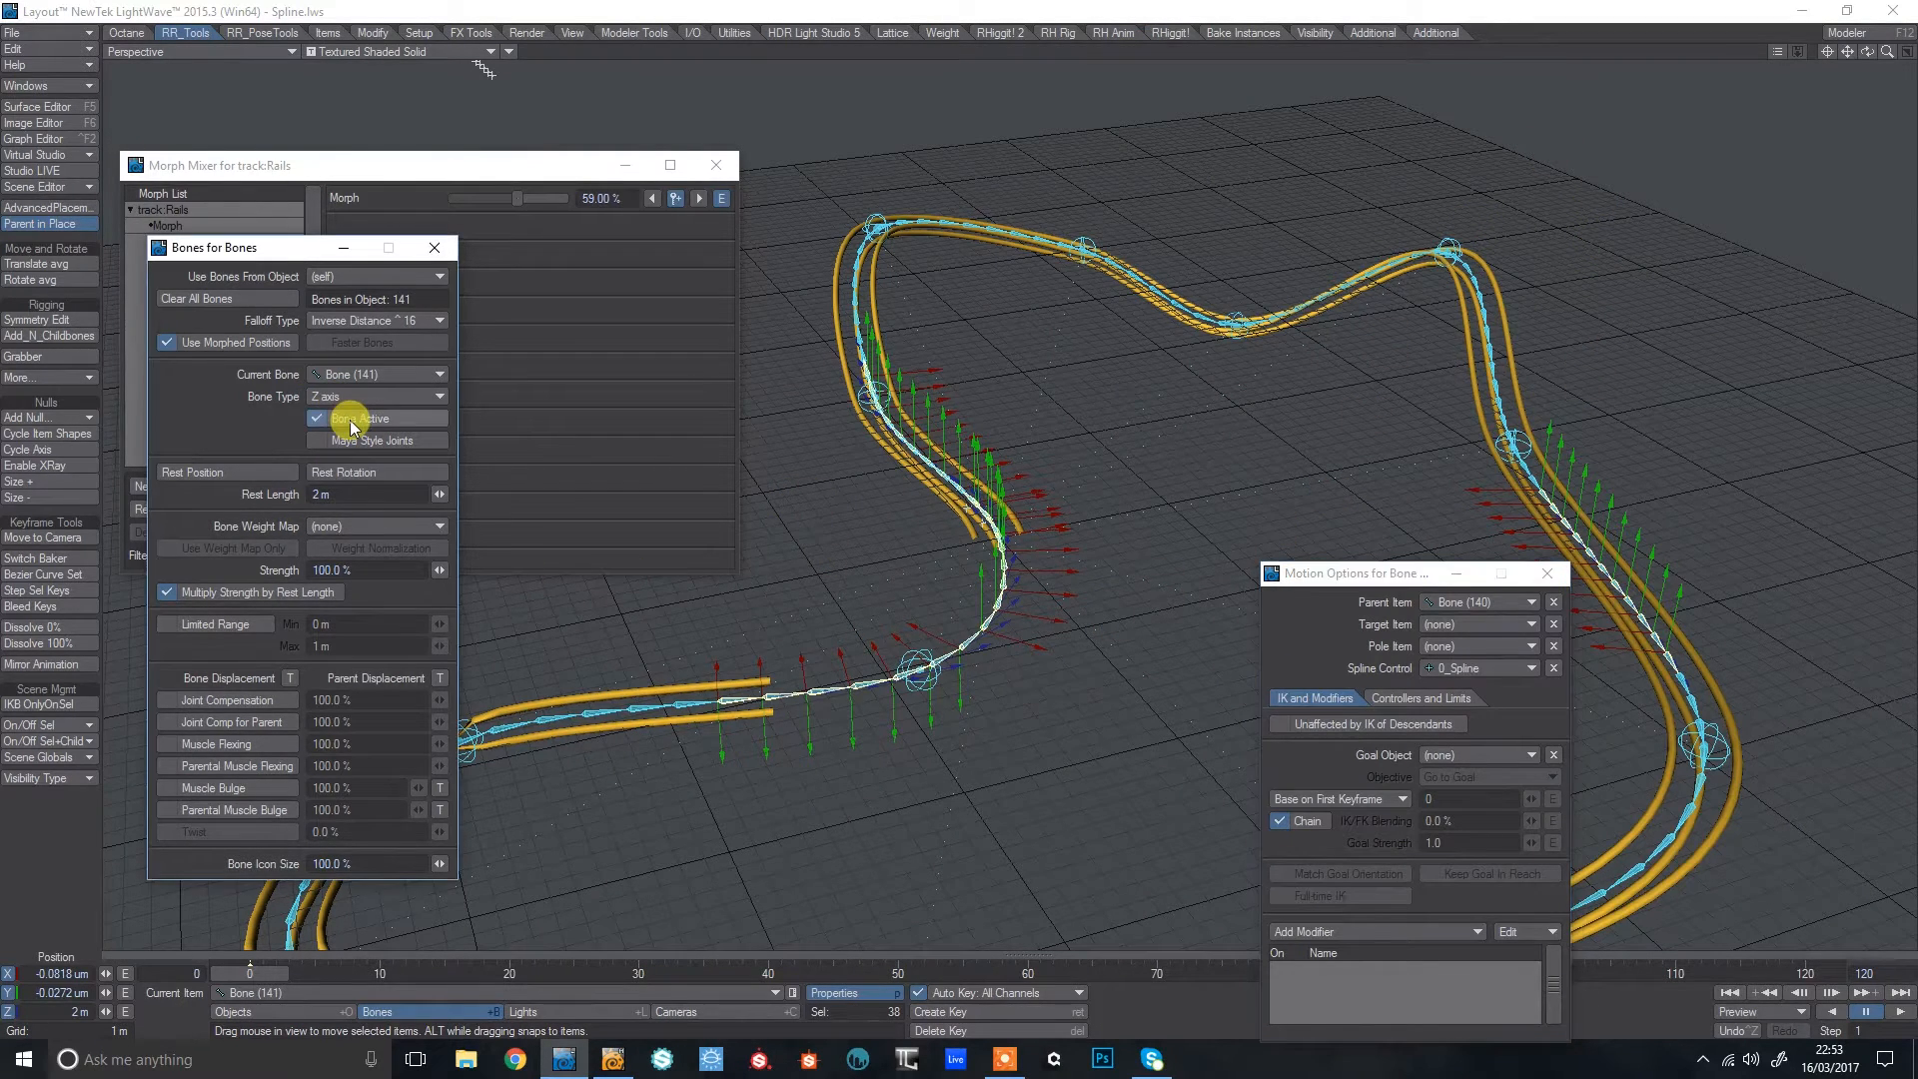
# Stretch the rails around the remaining section by raising the track:Rails Morph amount to 65%.
pyautogui.click(1188, 537)
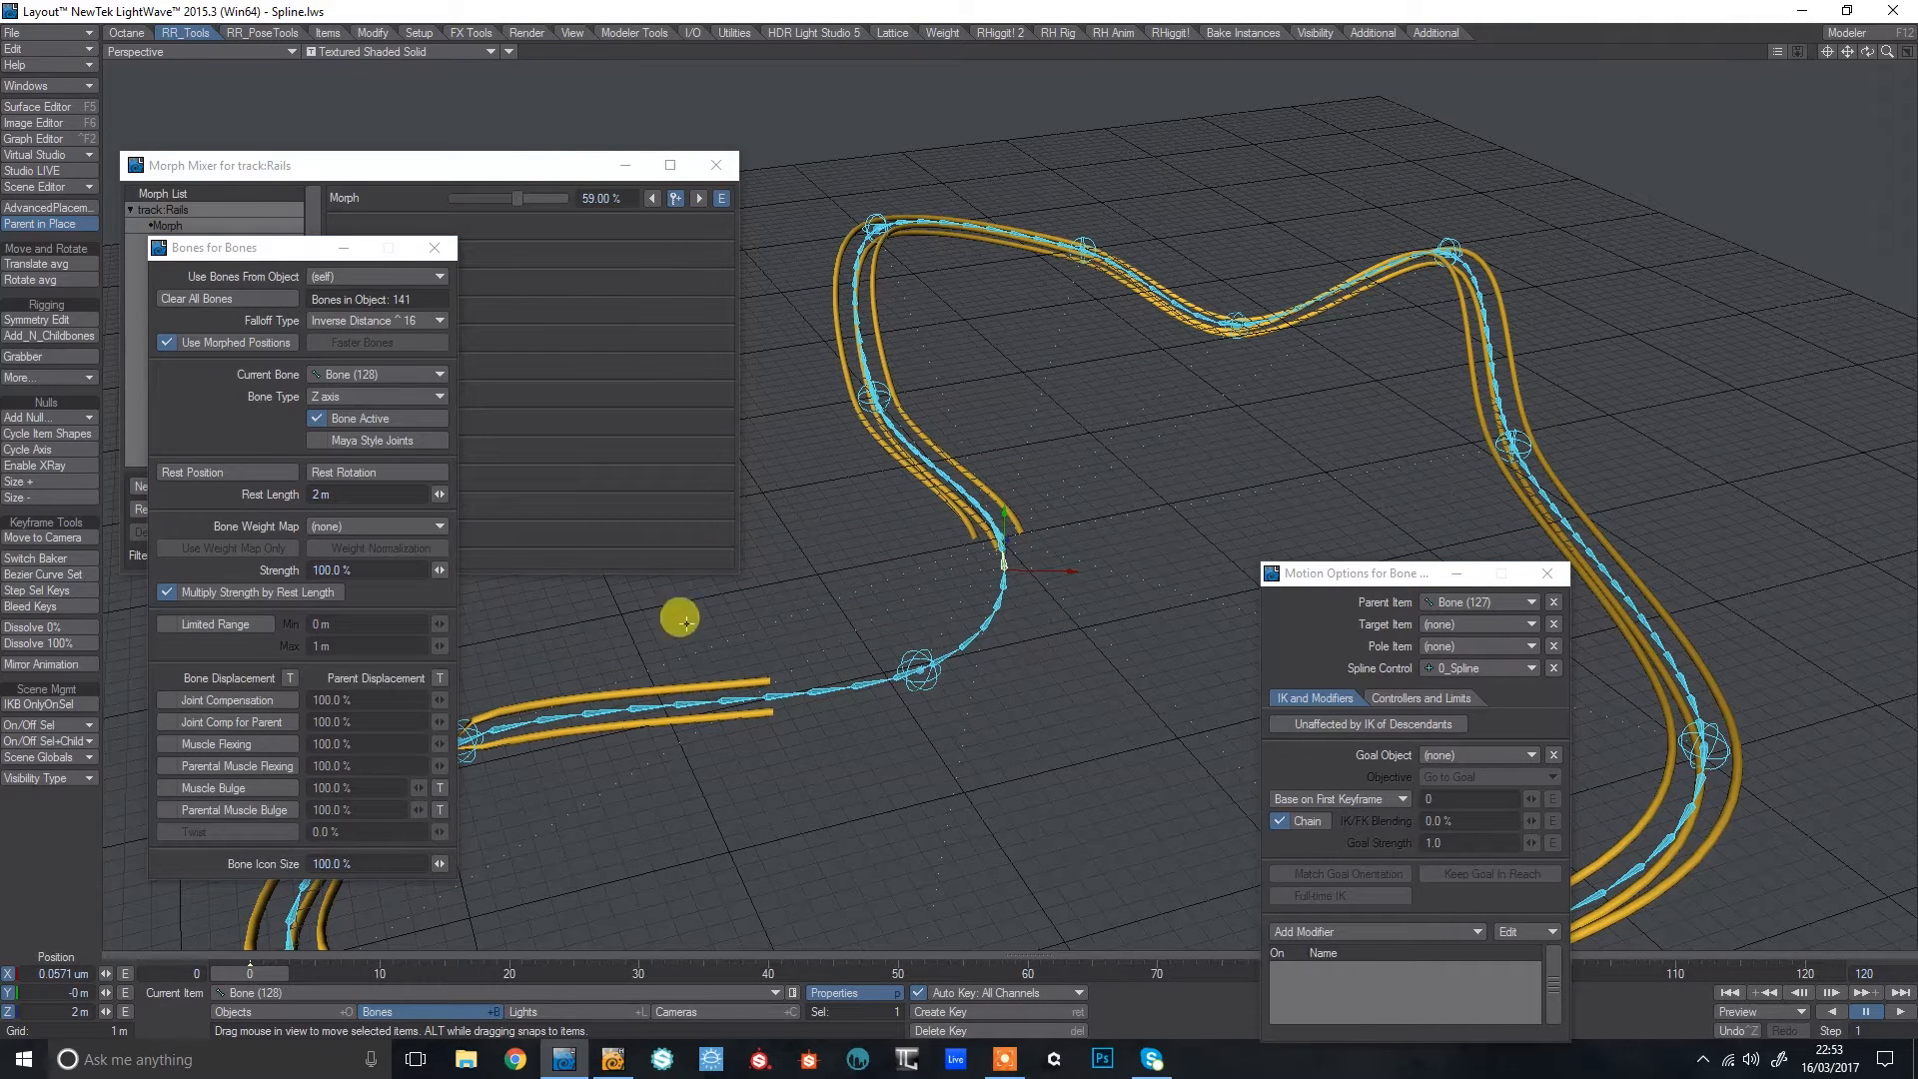
pyautogui.moveTo(525, 196); pyautogui.dragTo(524, 197)
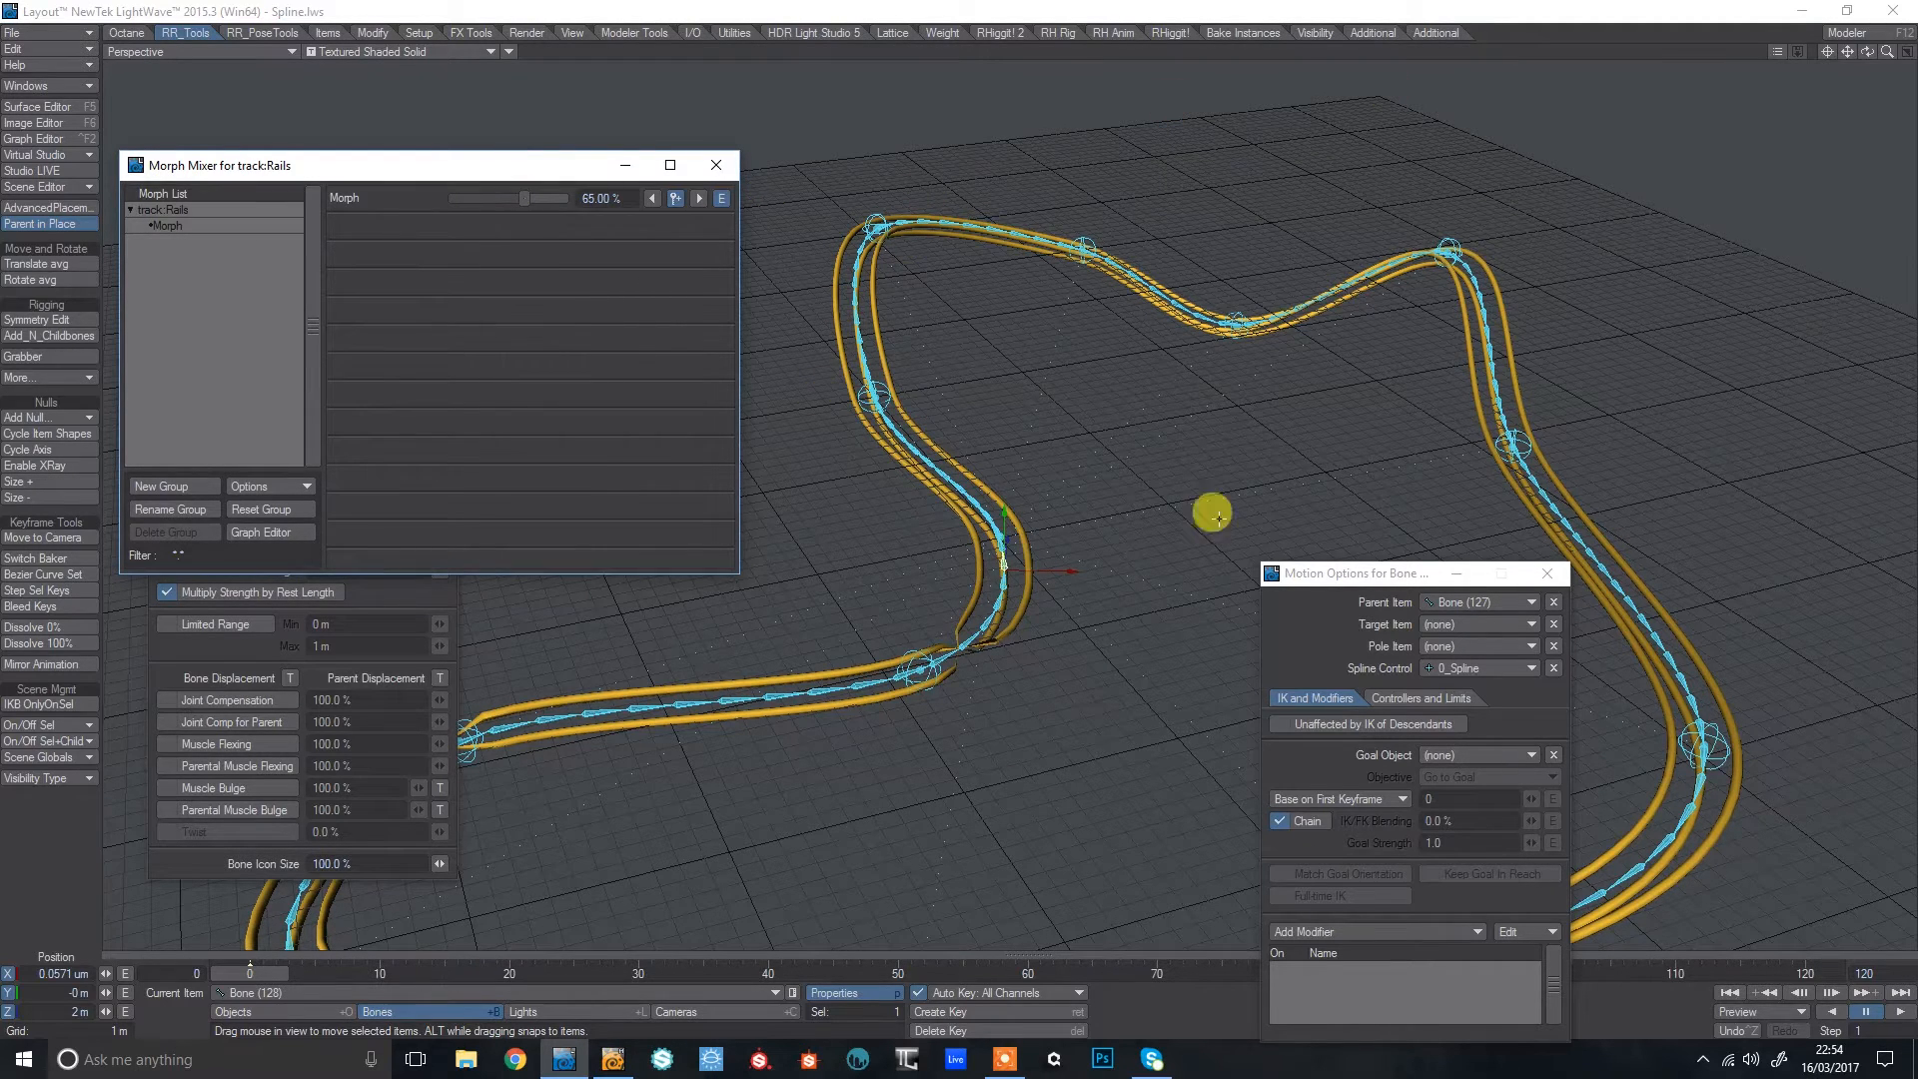
# Close the Morph Mixer and Motion Options windows to clear the view of the whole track.
pyautogui.moveTo(1868, 52)
pyautogui.mouseDown()
pyautogui.moveTo(1813, 56)
pyautogui.moveTo(1588, 369)
pyautogui.mouseUp()
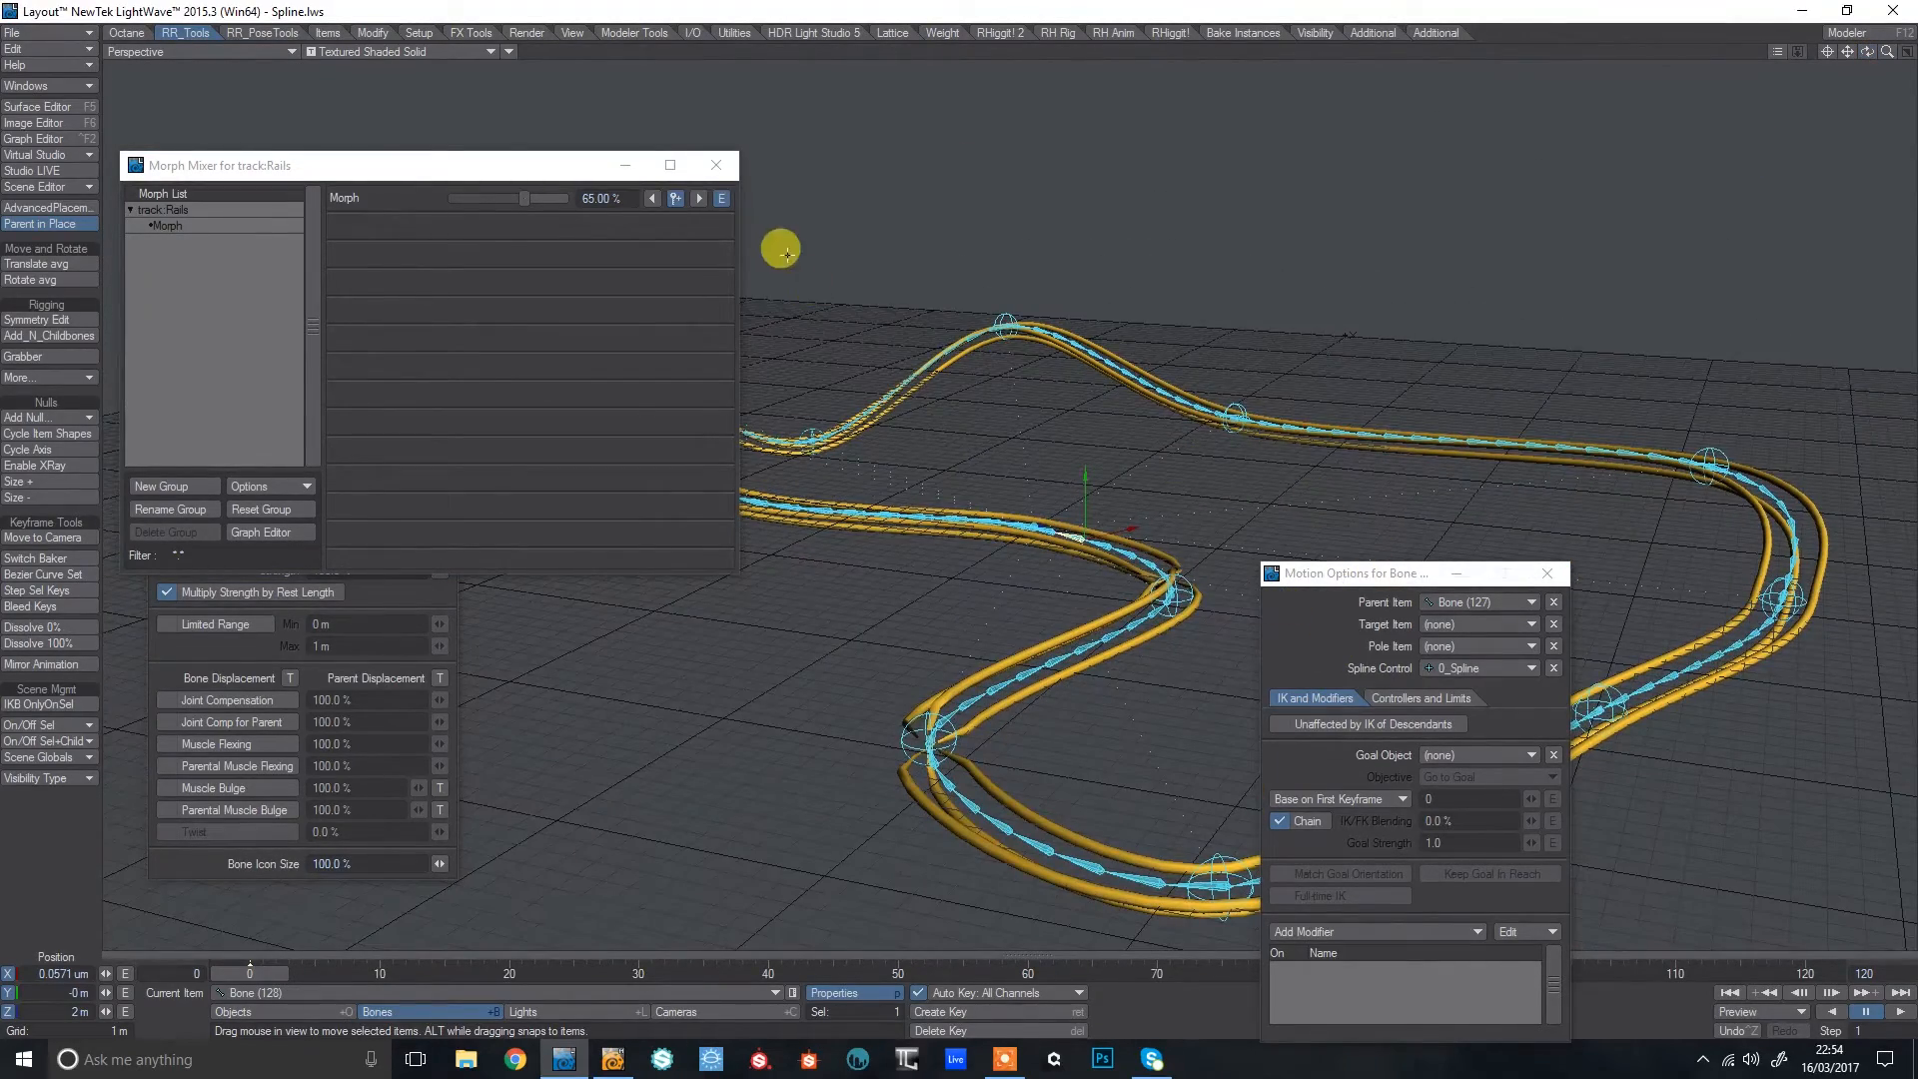
pyautogui.click(716, 165)
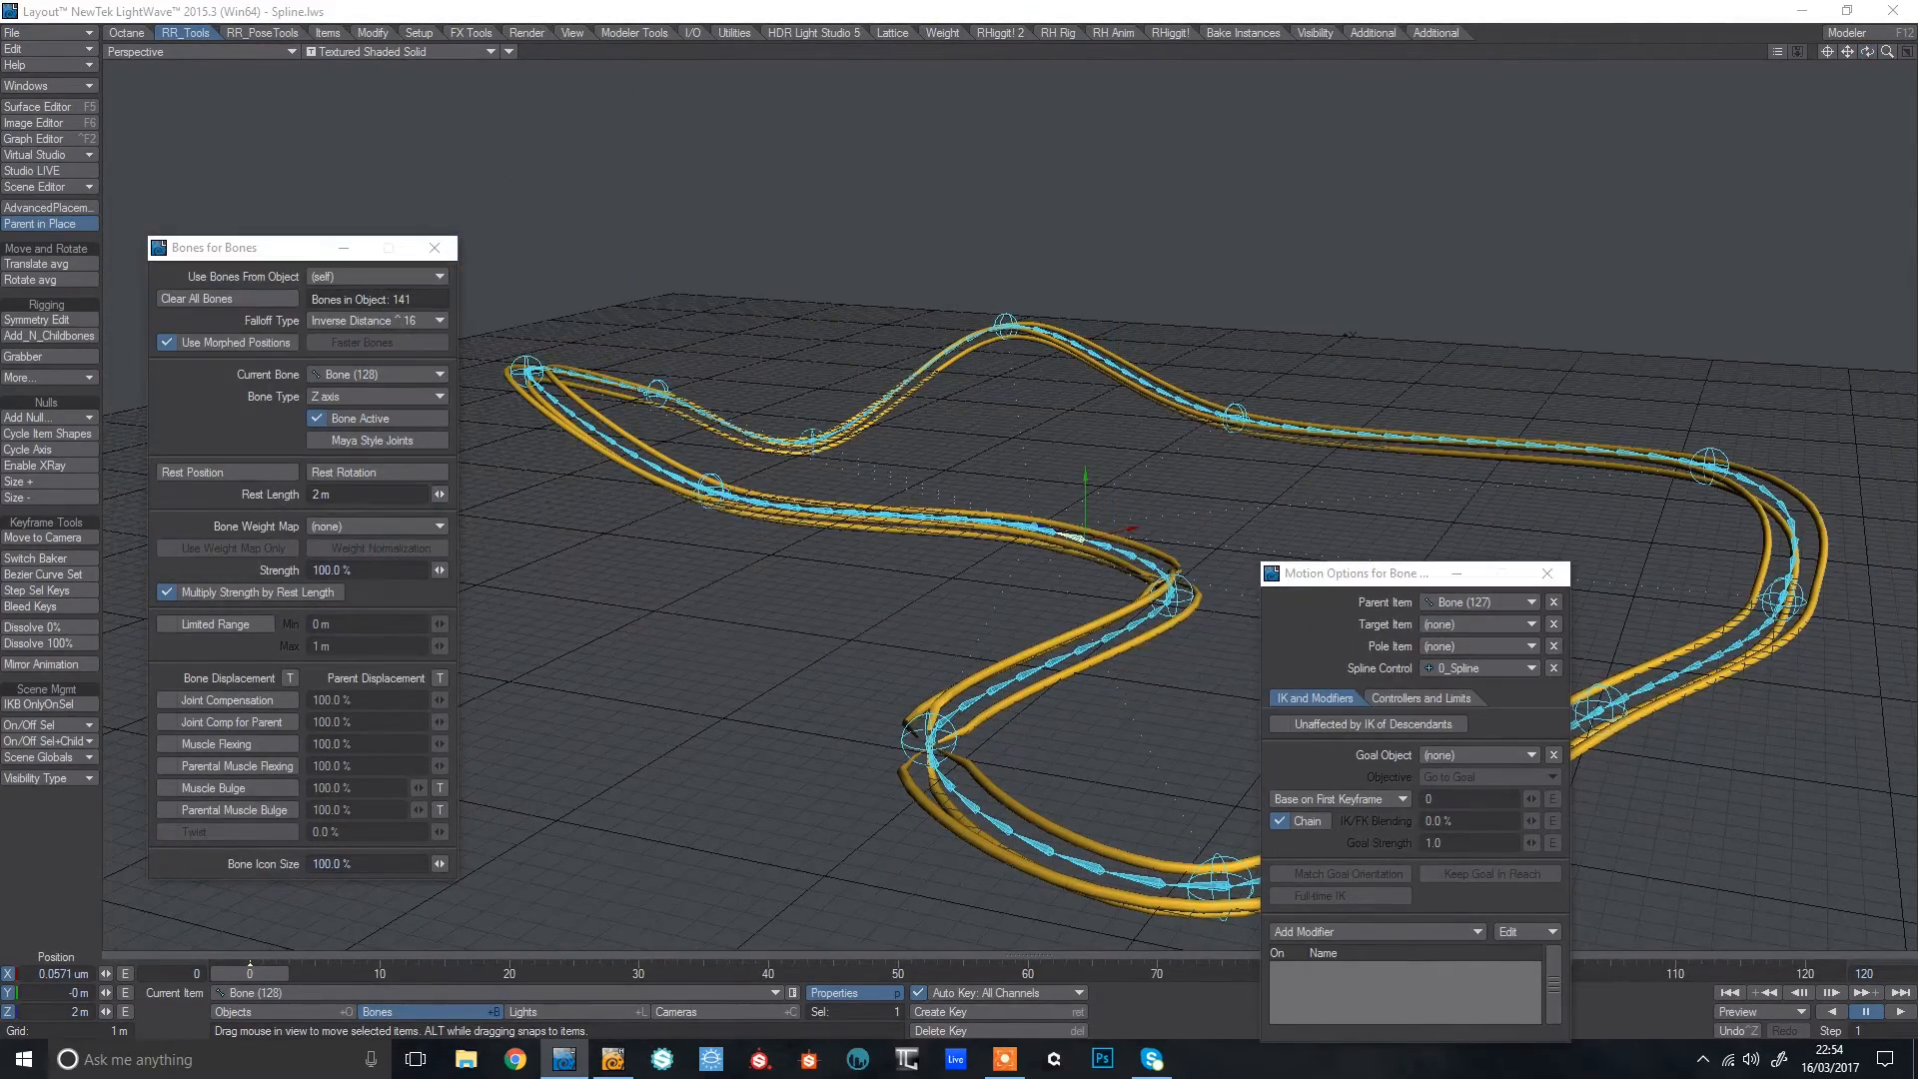
pyautogui.click(1547, 572)
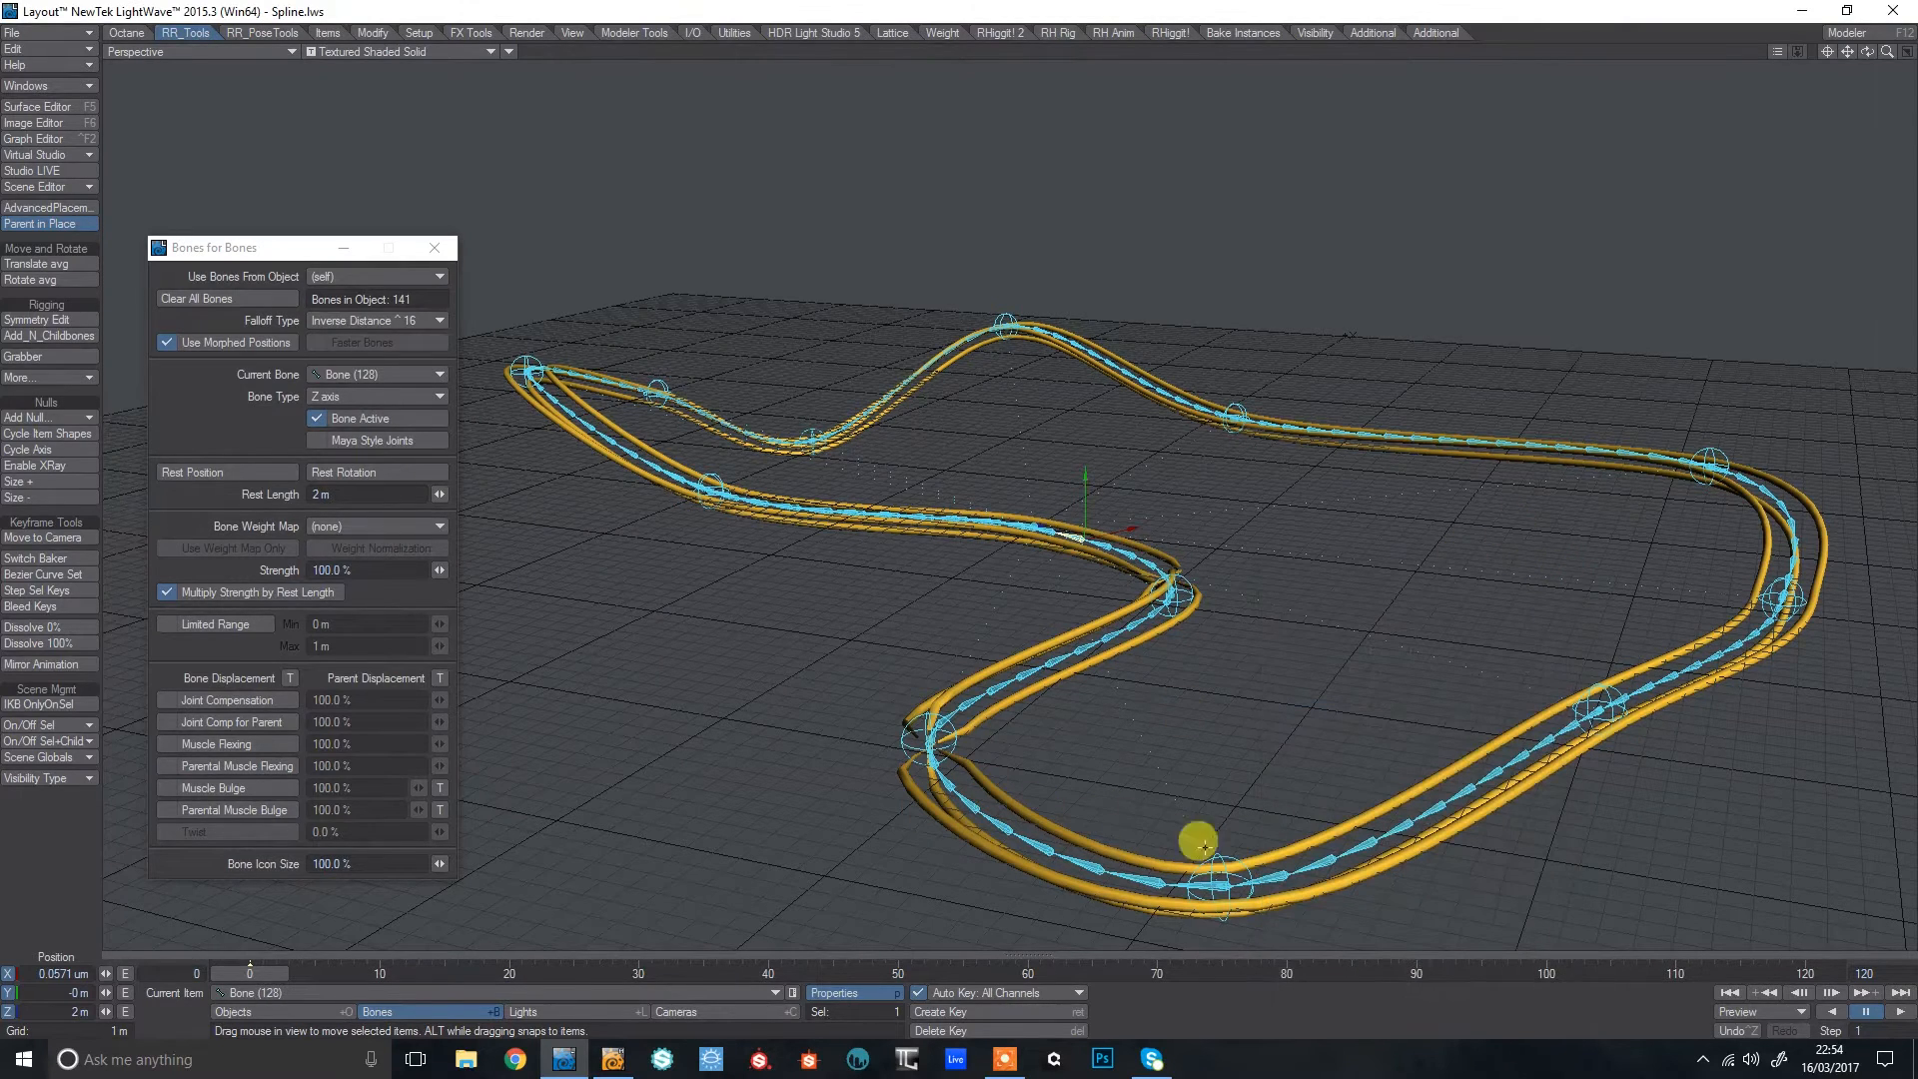
# Rotate Node (12) to a heading of about 445.30° in the top view to untwist the rails around it.
pyautogui.click(939, 727)
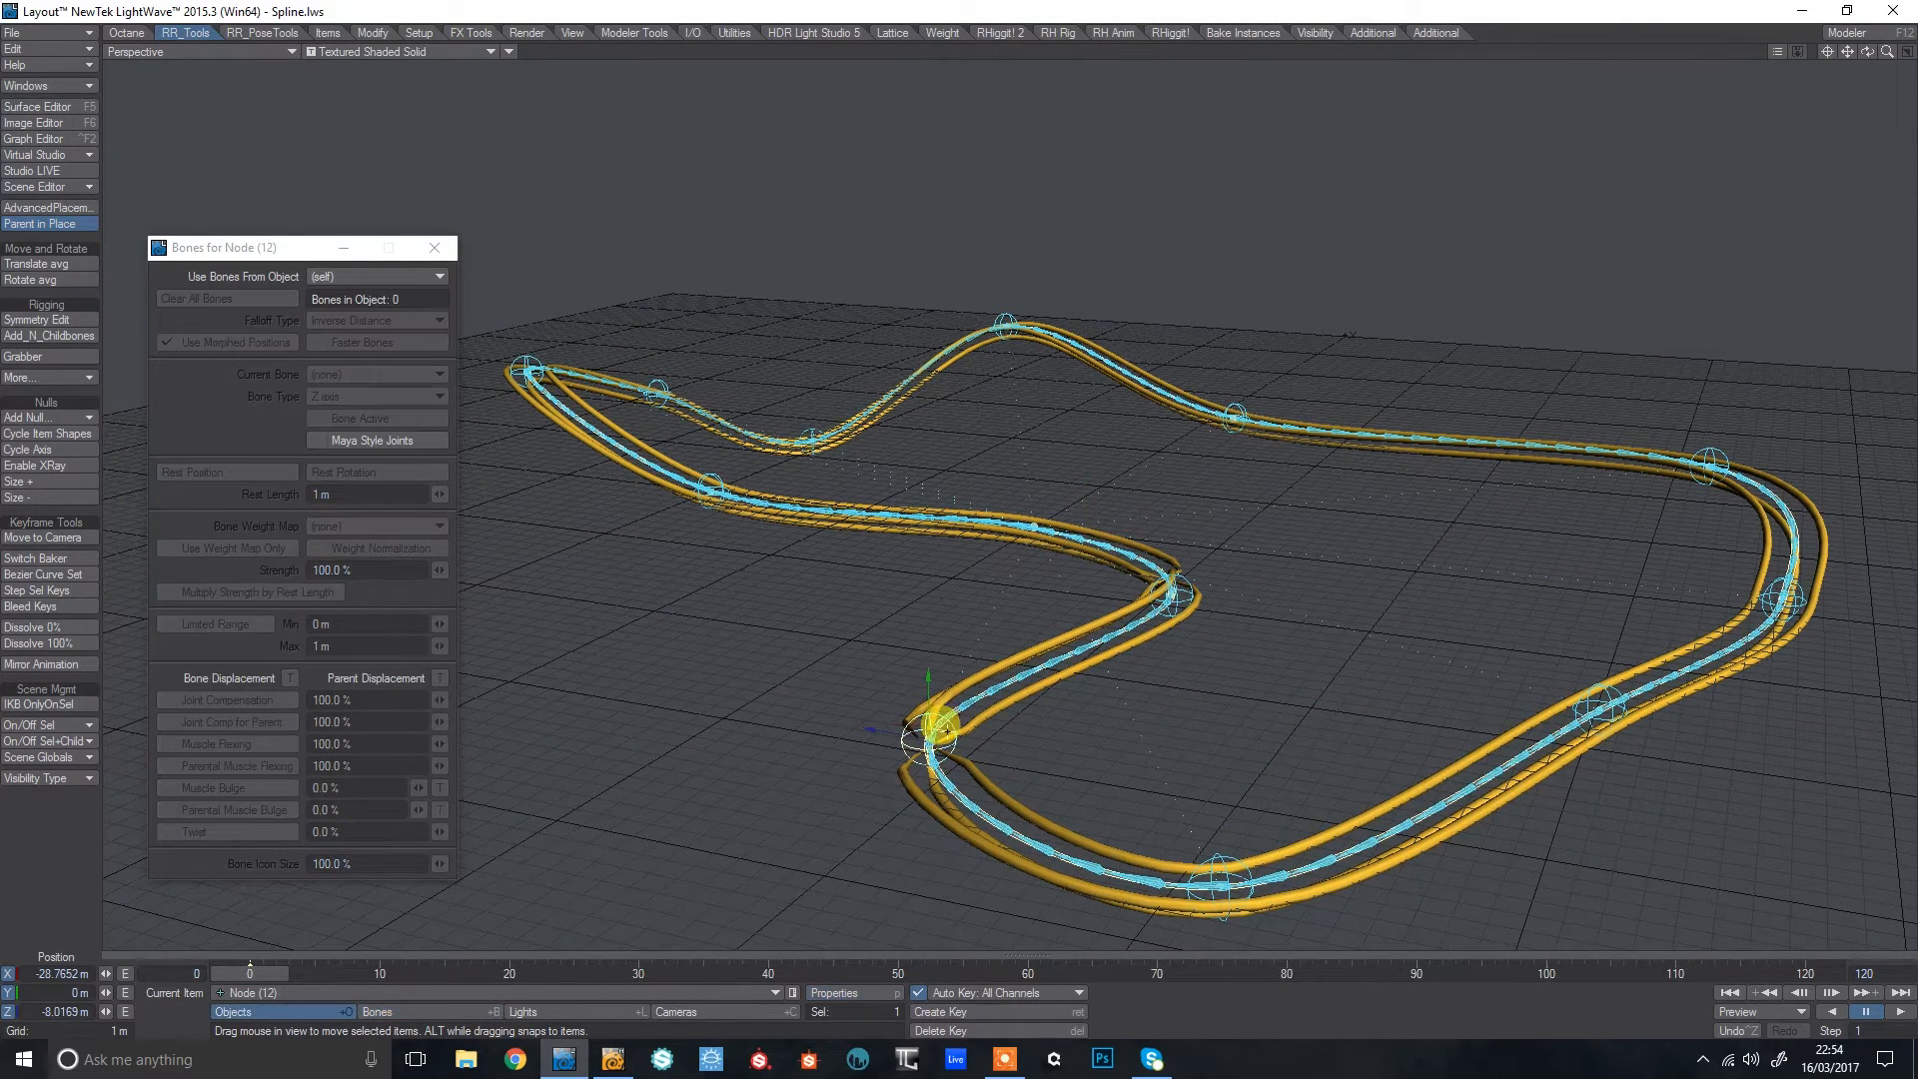
pyautogui.press('1')
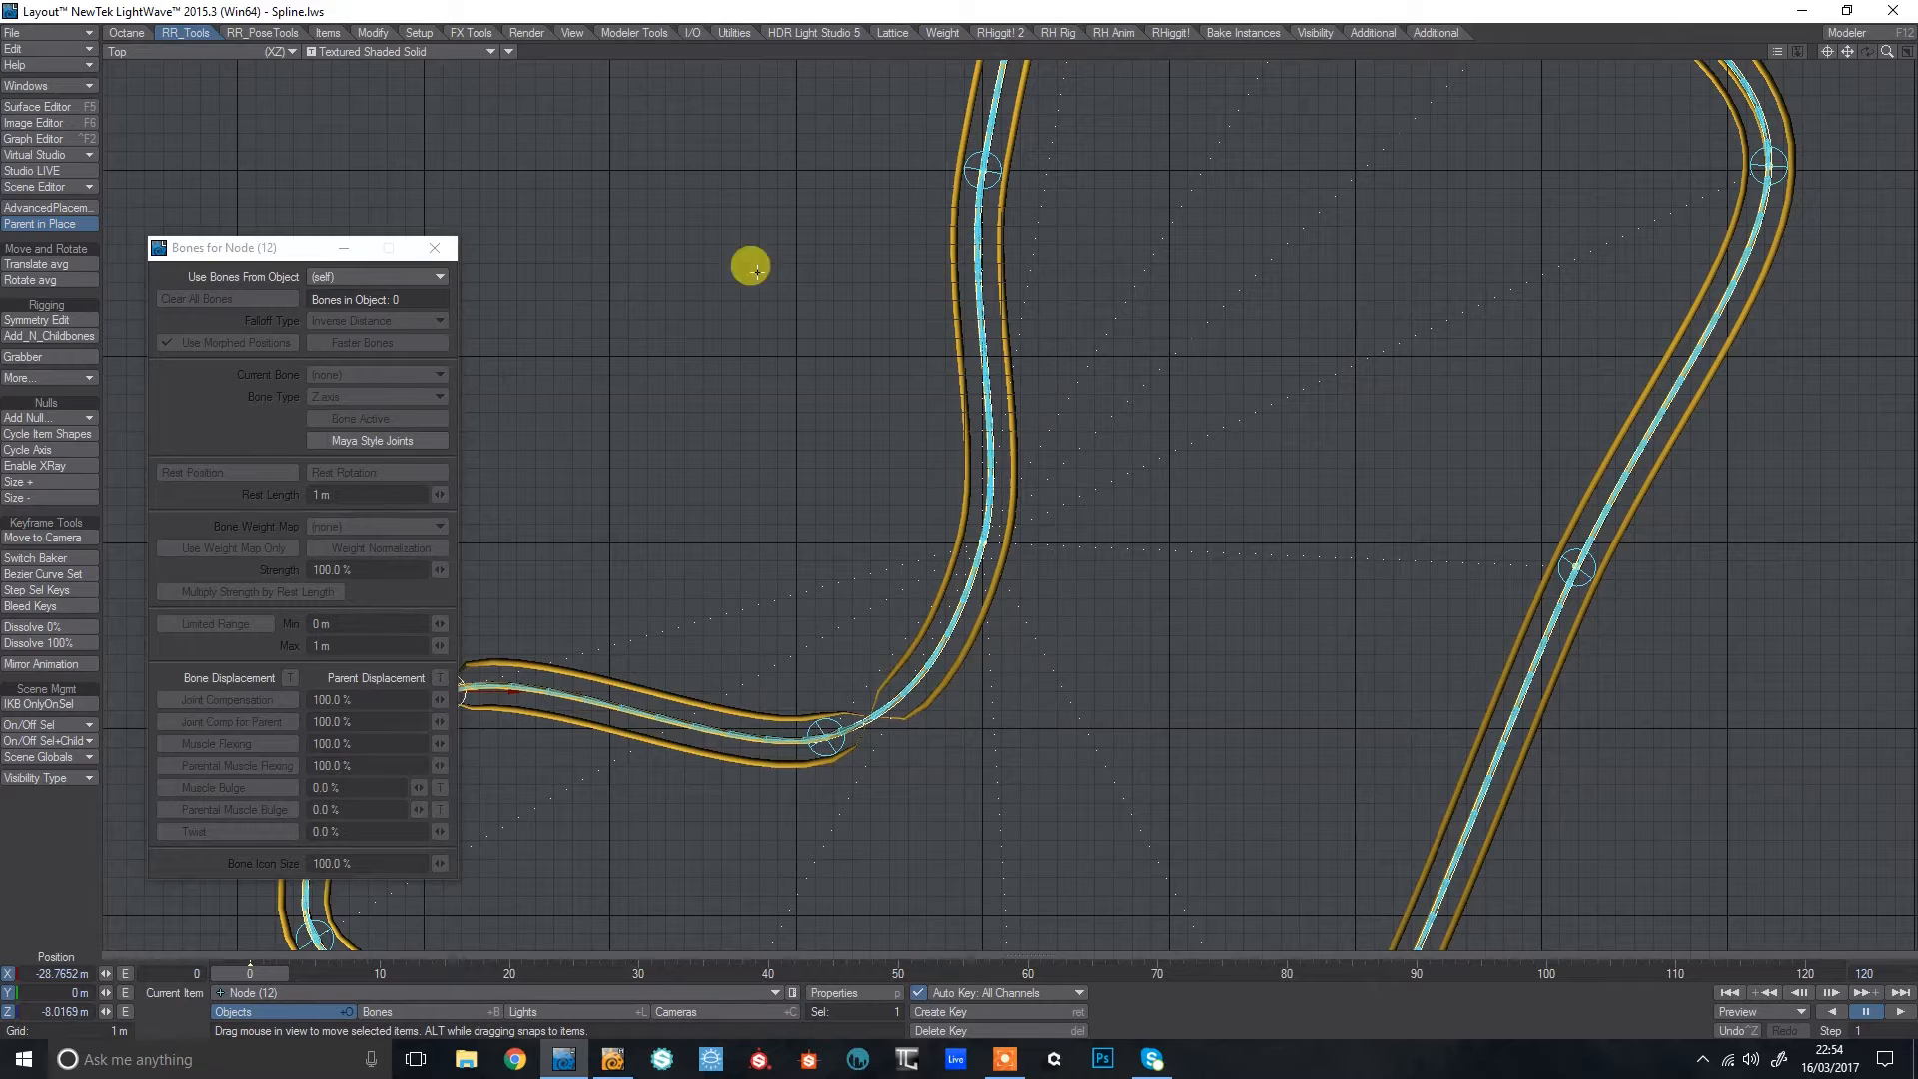
pyautogui.click(434, 247)
pyautogui.click(1825, 53)
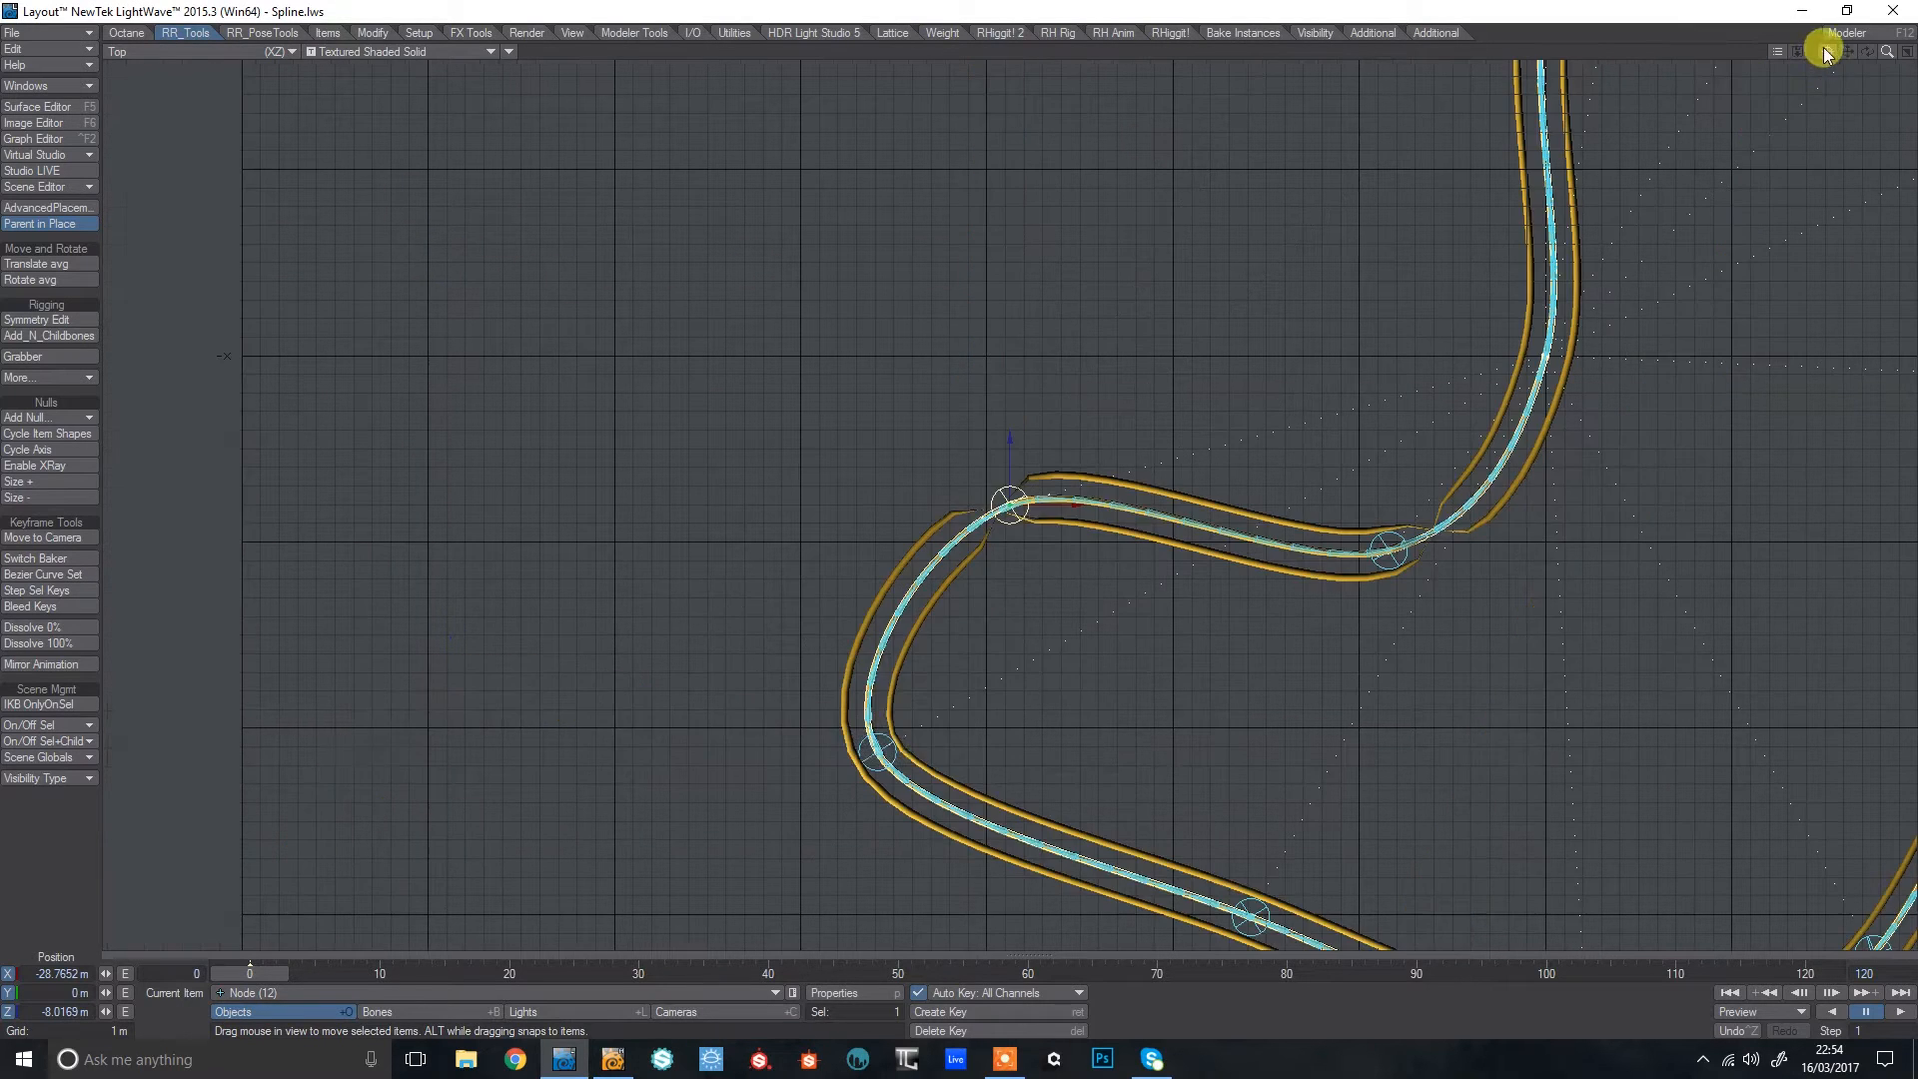
pyautogui.moveTo(1889, 57); pyautogui.dragTo(1603, 274)
pyautogui.press('y')
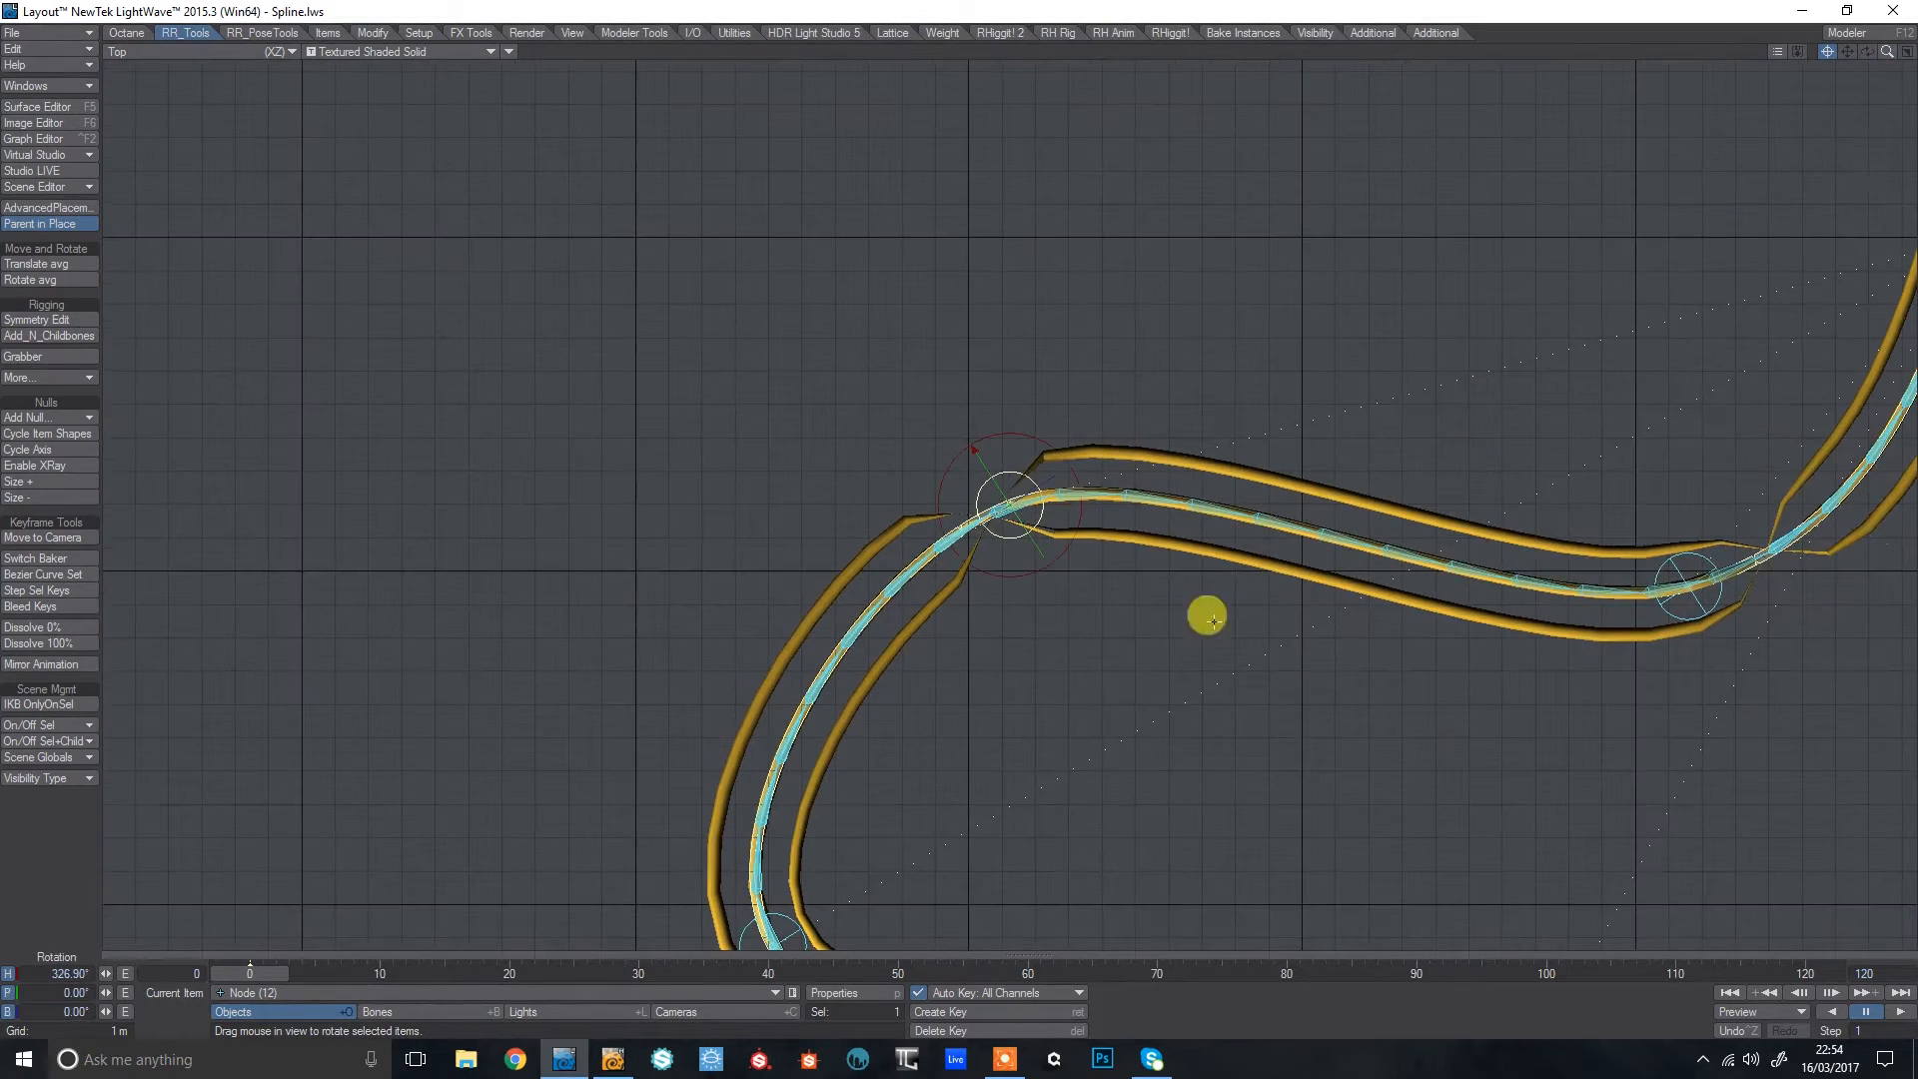
pyautogui.moveTo(1159, 572); pyautogui.dragTo(1417, 571)
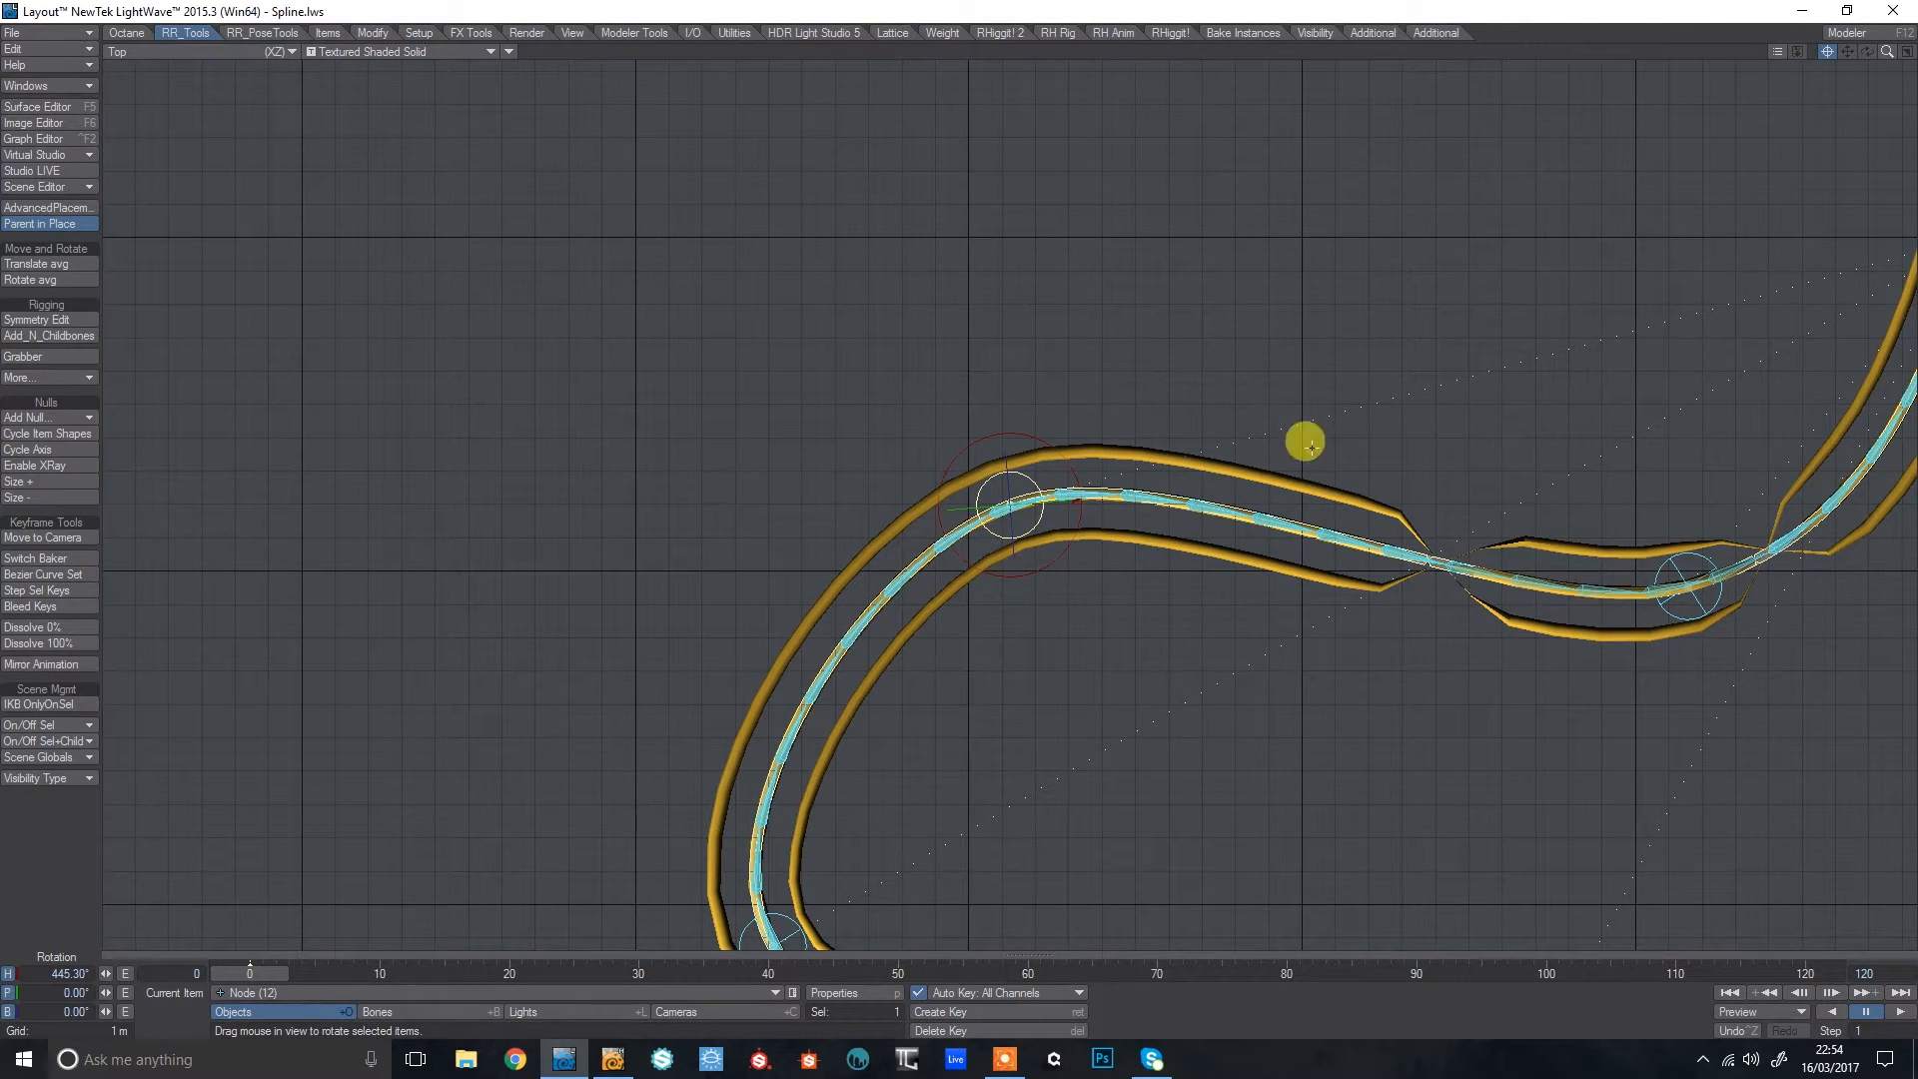
# Rotate Node (13) to a heading of about 434.40° so the rails run smoothly through the bend, and return to the perspective view.
pyautogui.click(1703, 546)
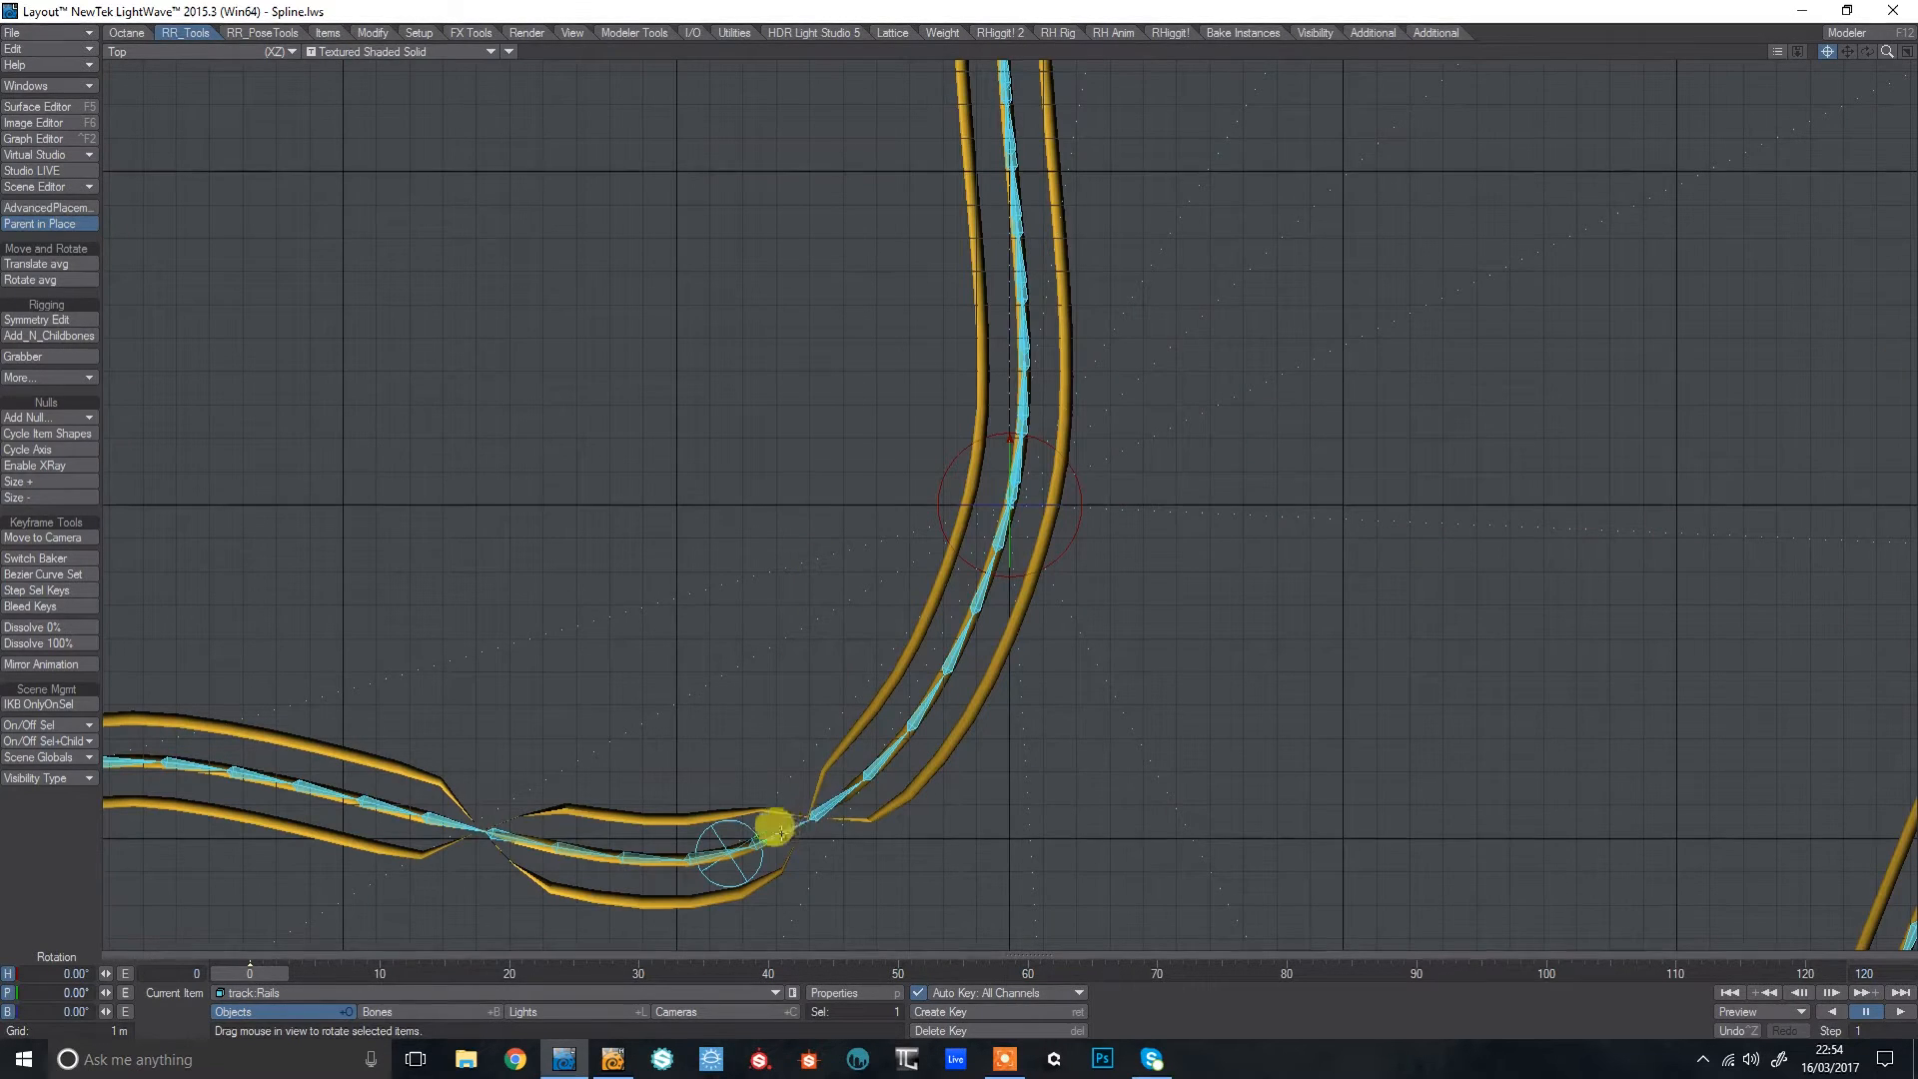
pyautogui.click(777, 830)
pyautogui.moveTo(1010, 420); pyautogui.dragTo(1032, 430)
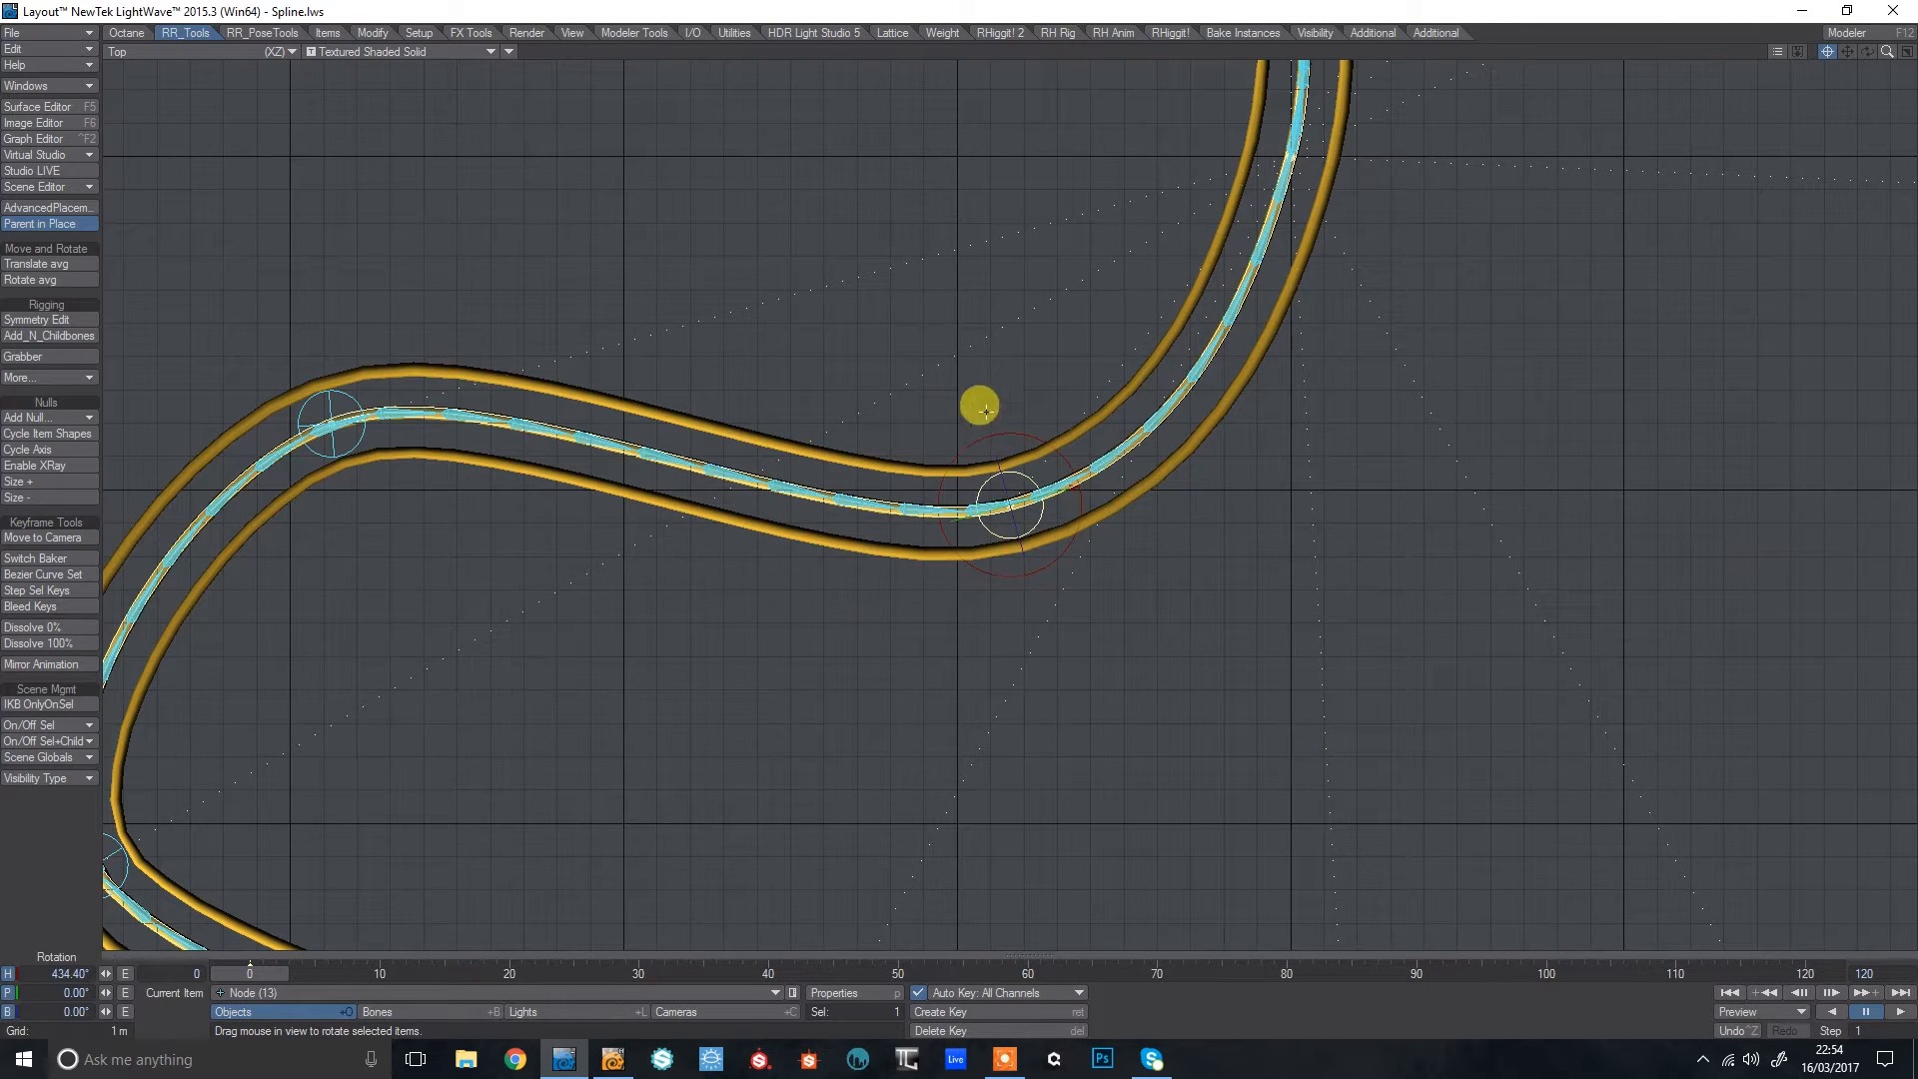
pyautogui.press('4')
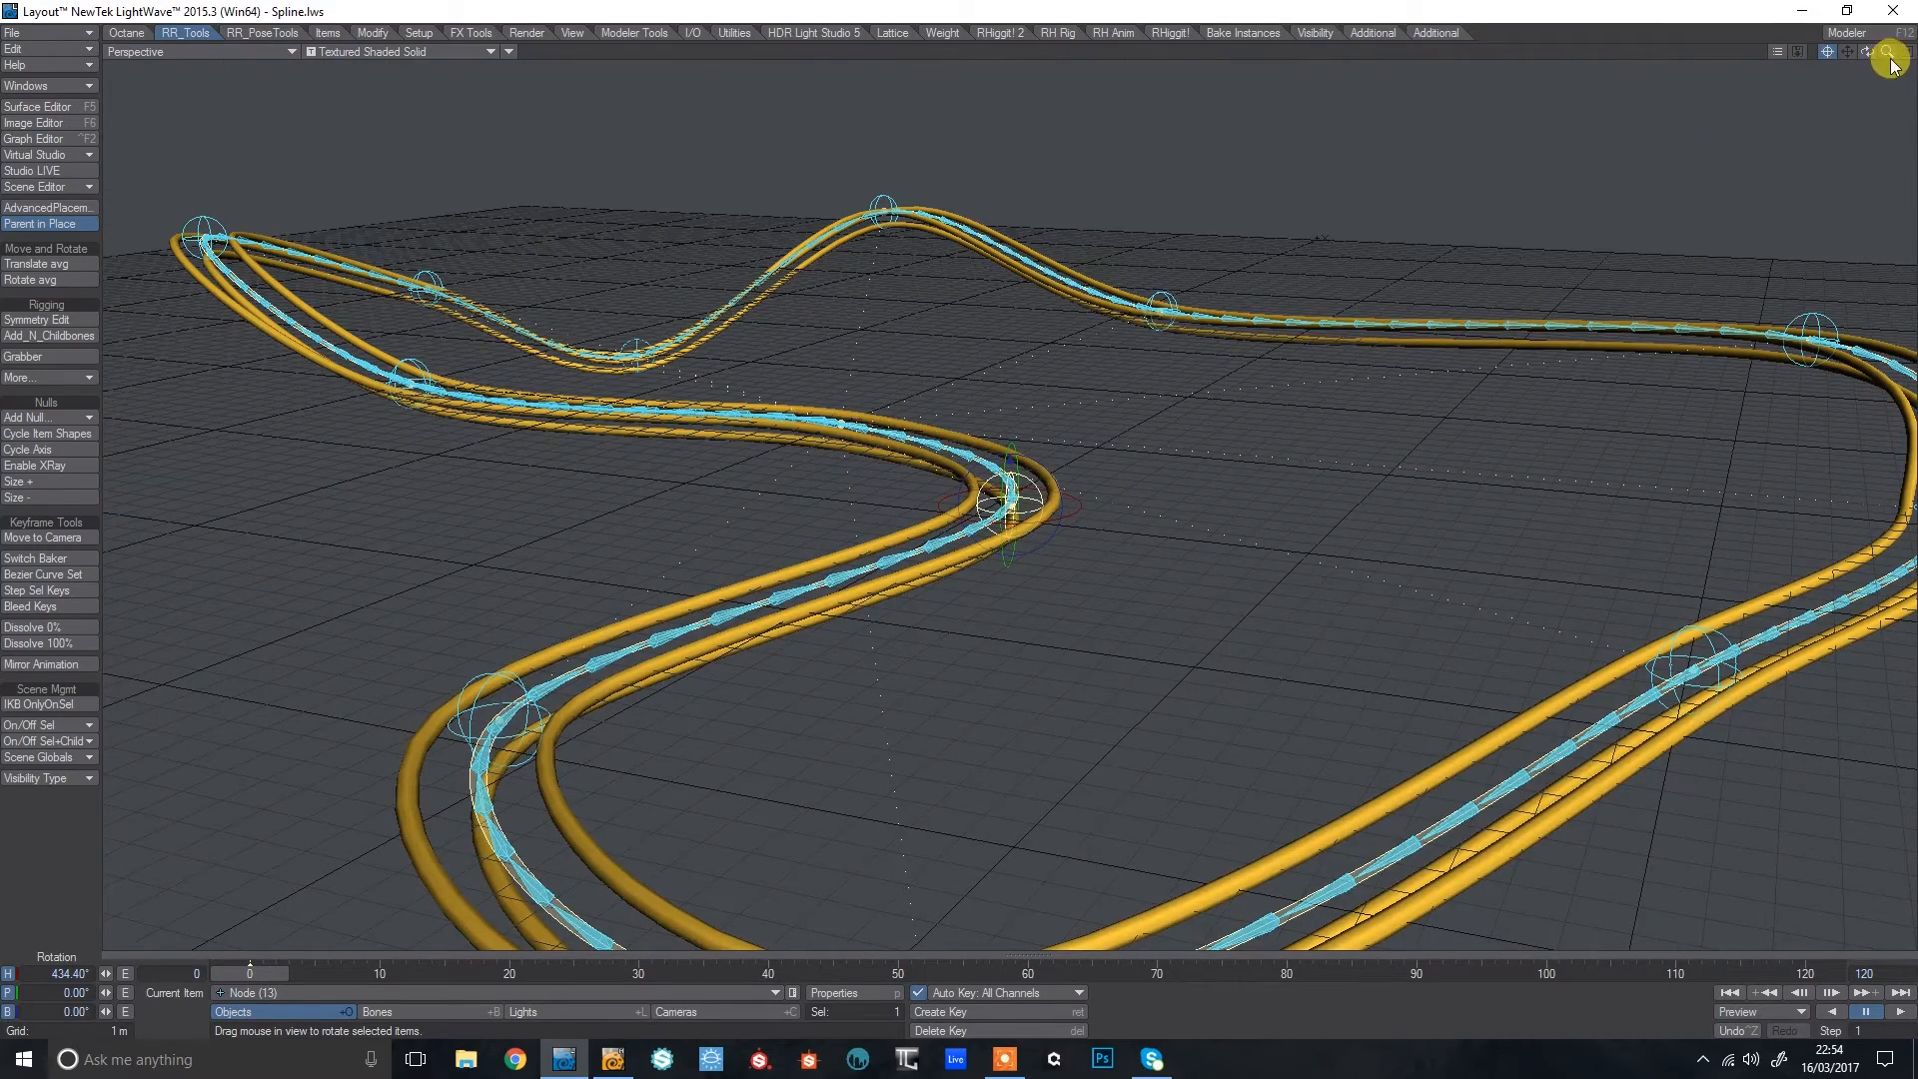
# Raise Node (10) high above the grid to form a steep hill in the track.
pyautogui.moveTo(1887, 52); pyautogui.dragTo(1783, 108)
pyautogui.click(1403, 577)
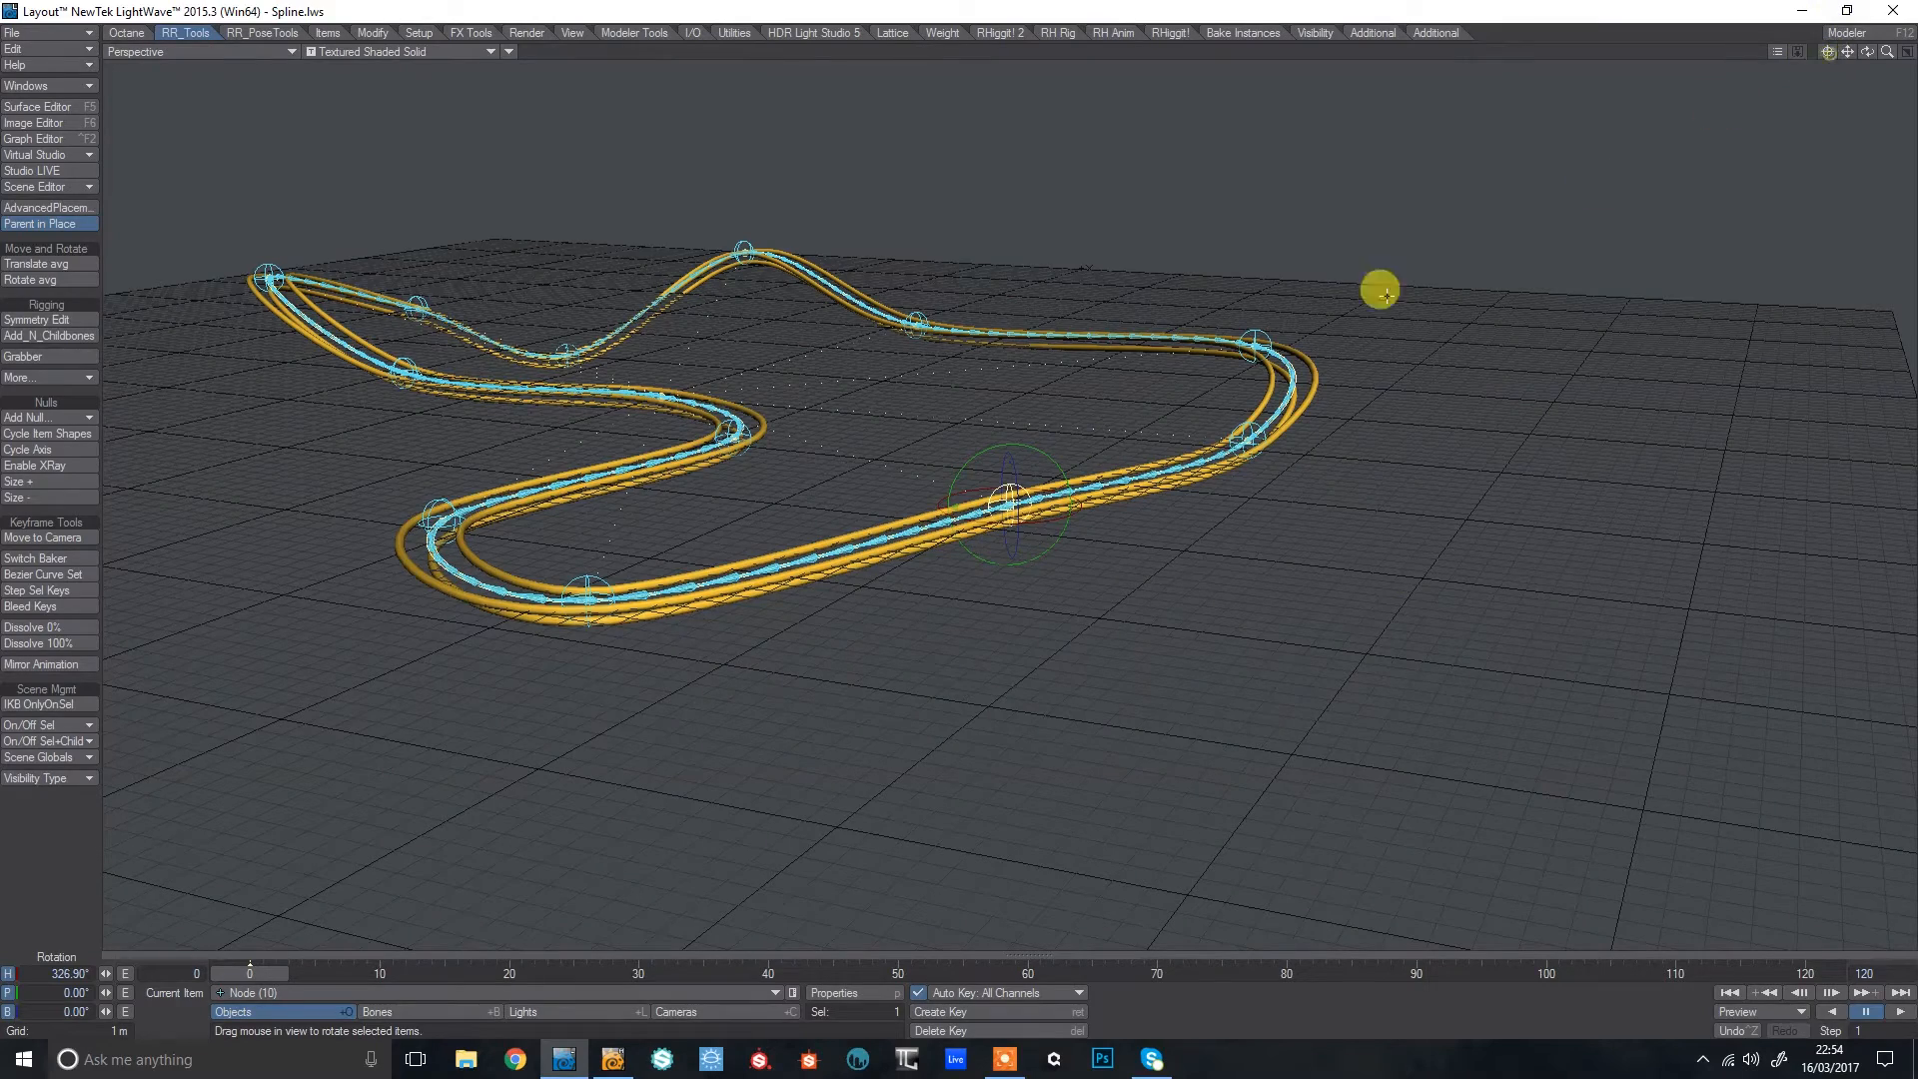
pyautogui.press('t')
pyautogui.moveTo(955, 394); pyautogui.dragTo(1301, 411, button='right')
# Move Node (8) to a height of about 2.58 m on the Y axis.
pyautogui.click(1261, 306)
pyautogui.moveTo(1236, 288); pyautogui.dragTo(1230, 282)
pyautogui.moveTo(1866, 52)
pyautogui.mouseDown()
pyautogui.moveTo(1778, 95)
pyautogui.moveTo(1771, 68)
pyautogui.moveTo(1889, 57)
pyautogui.mouseUp()
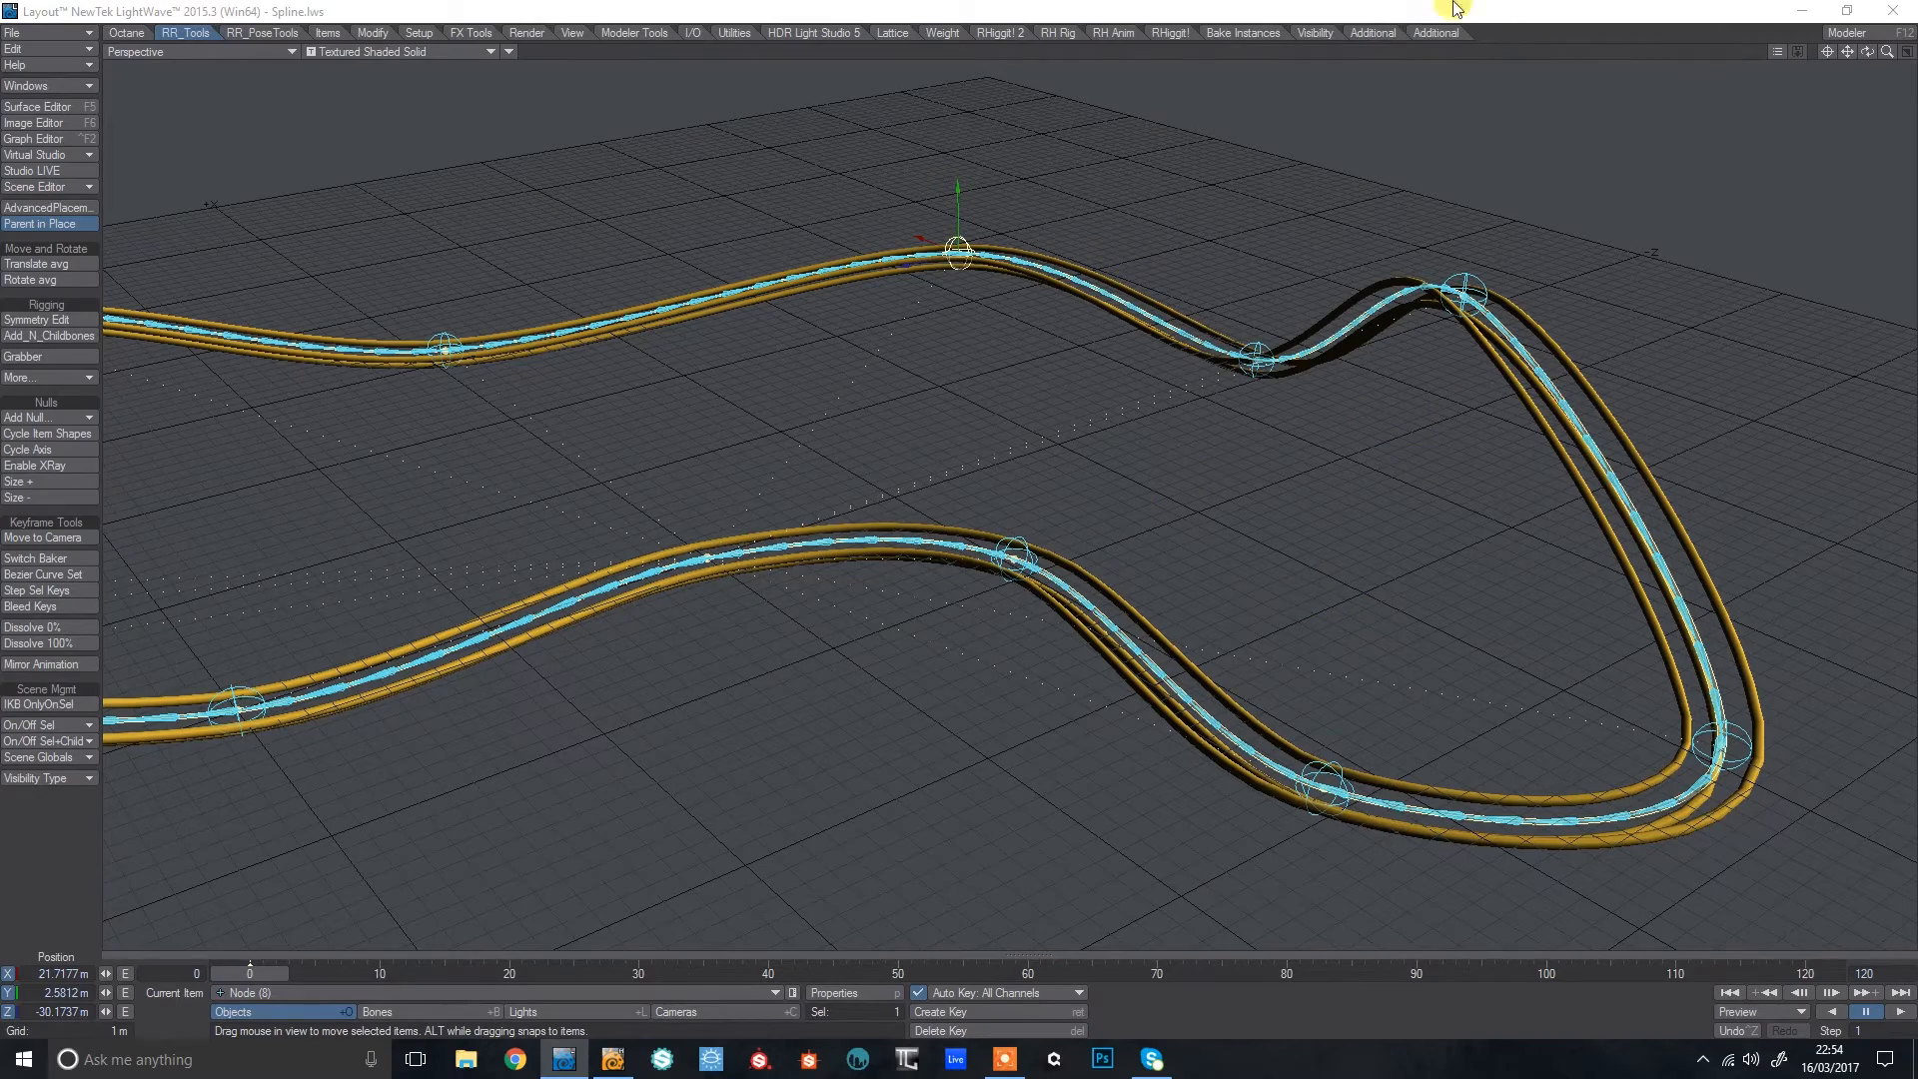
pyautogui.moveTo(1867, 51); pyautogui.dragTo(1055, 522)
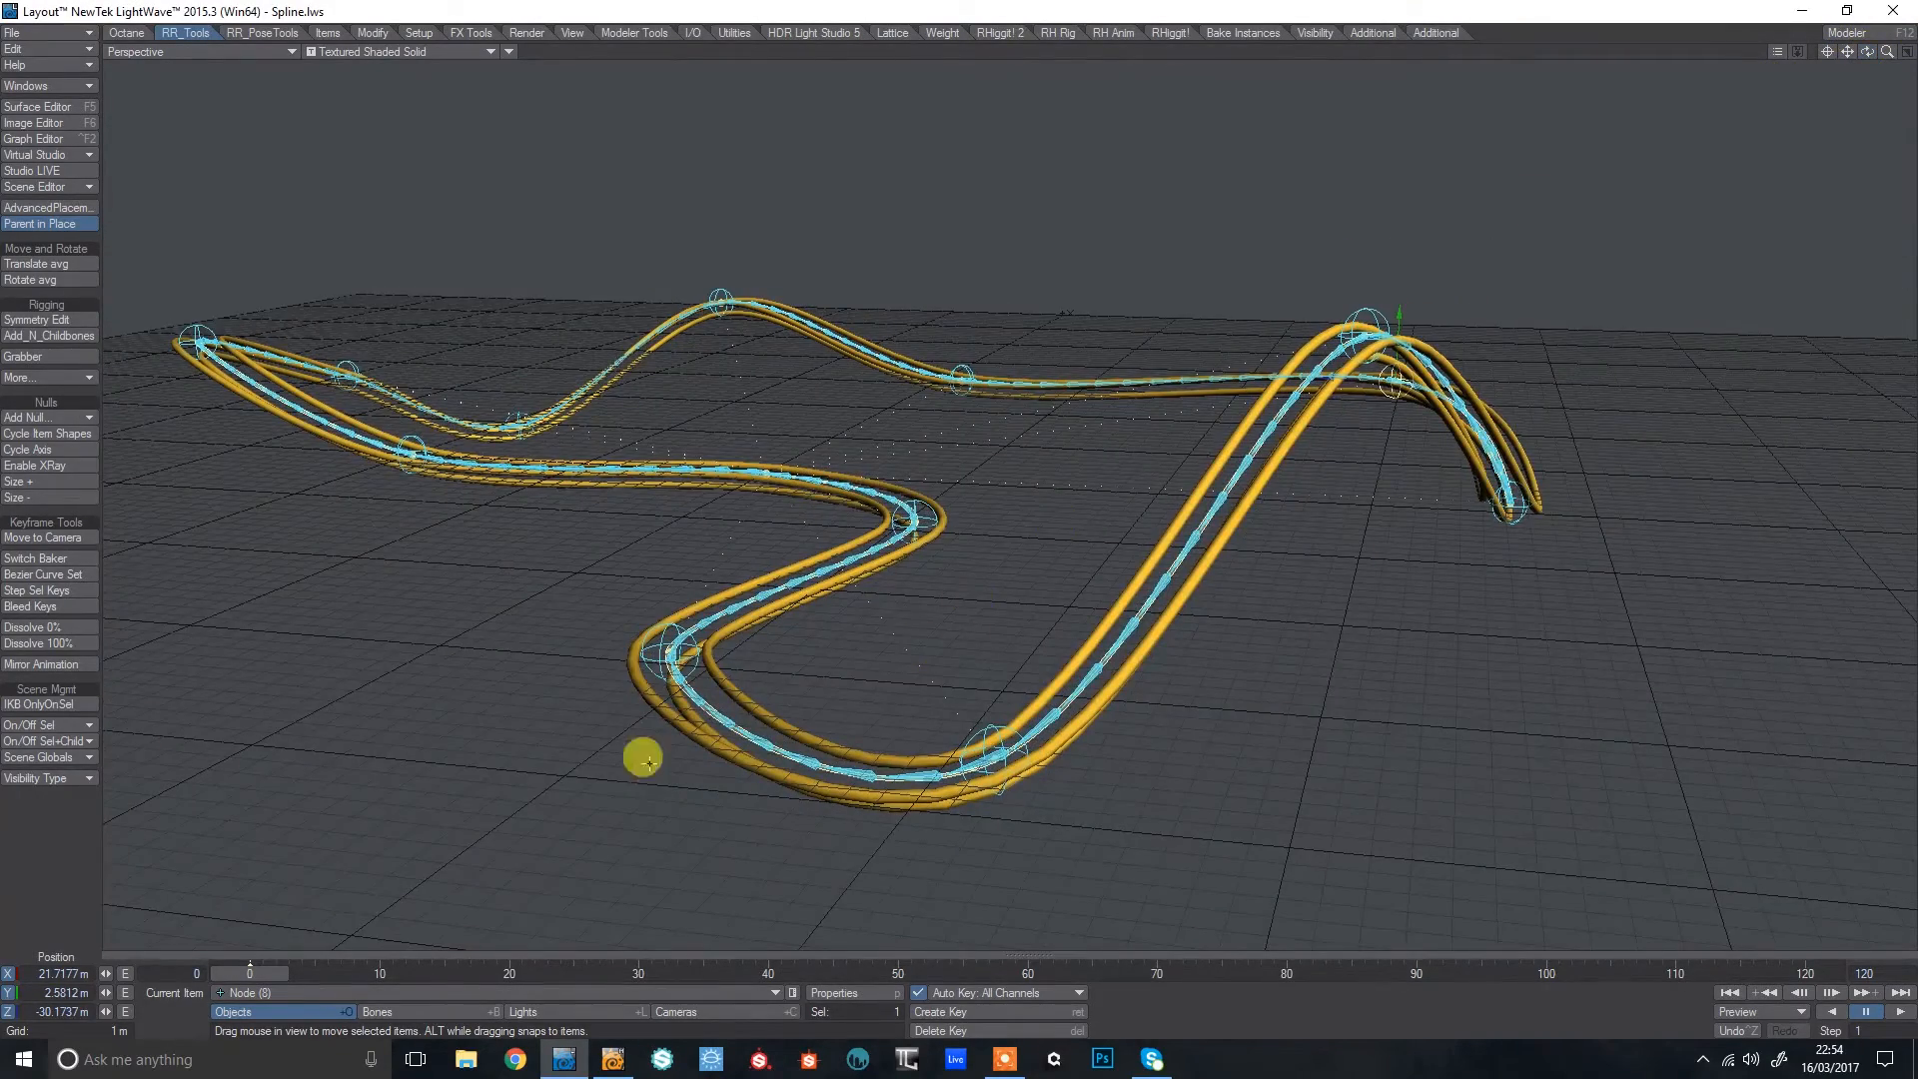
# Select the track:Supports object and show it as Textured Shaded Solid in the viewport.
pyautogui.click(249, 992)
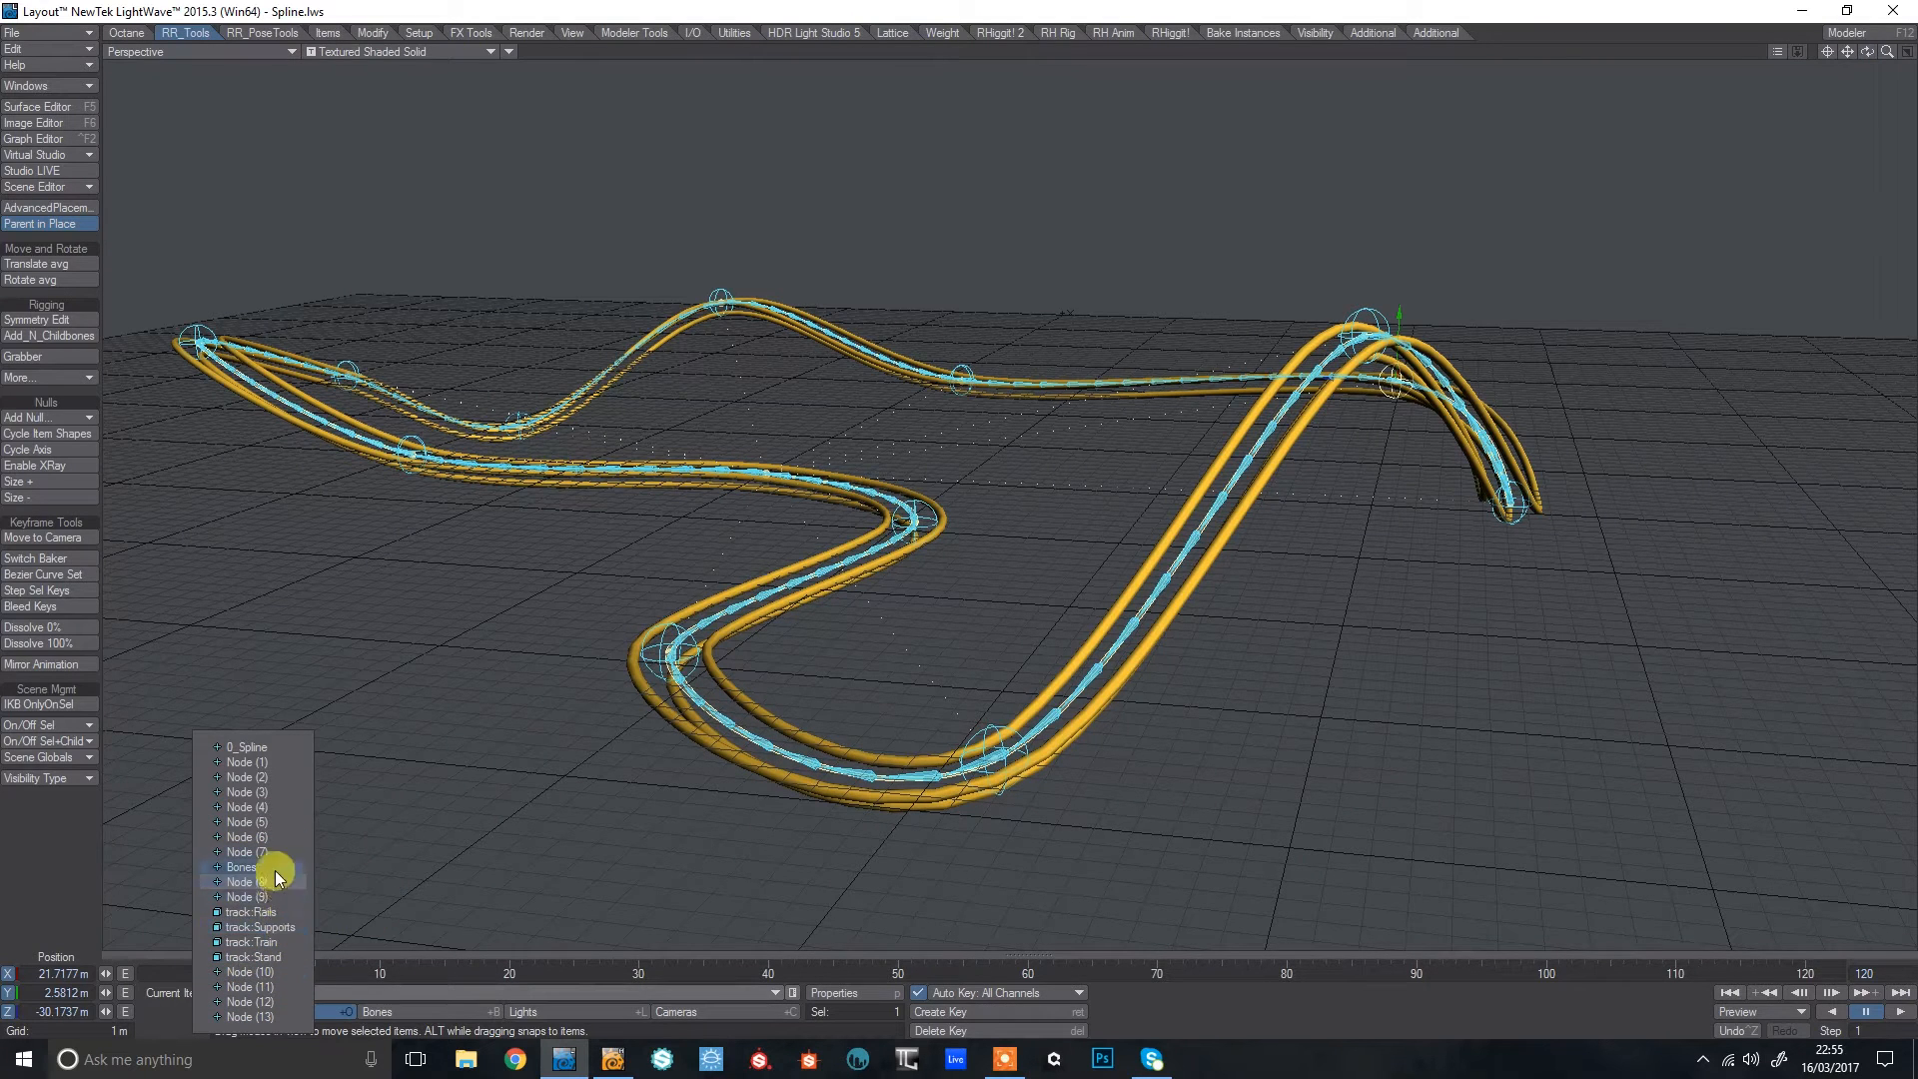
pyautogui.click(290, 927)
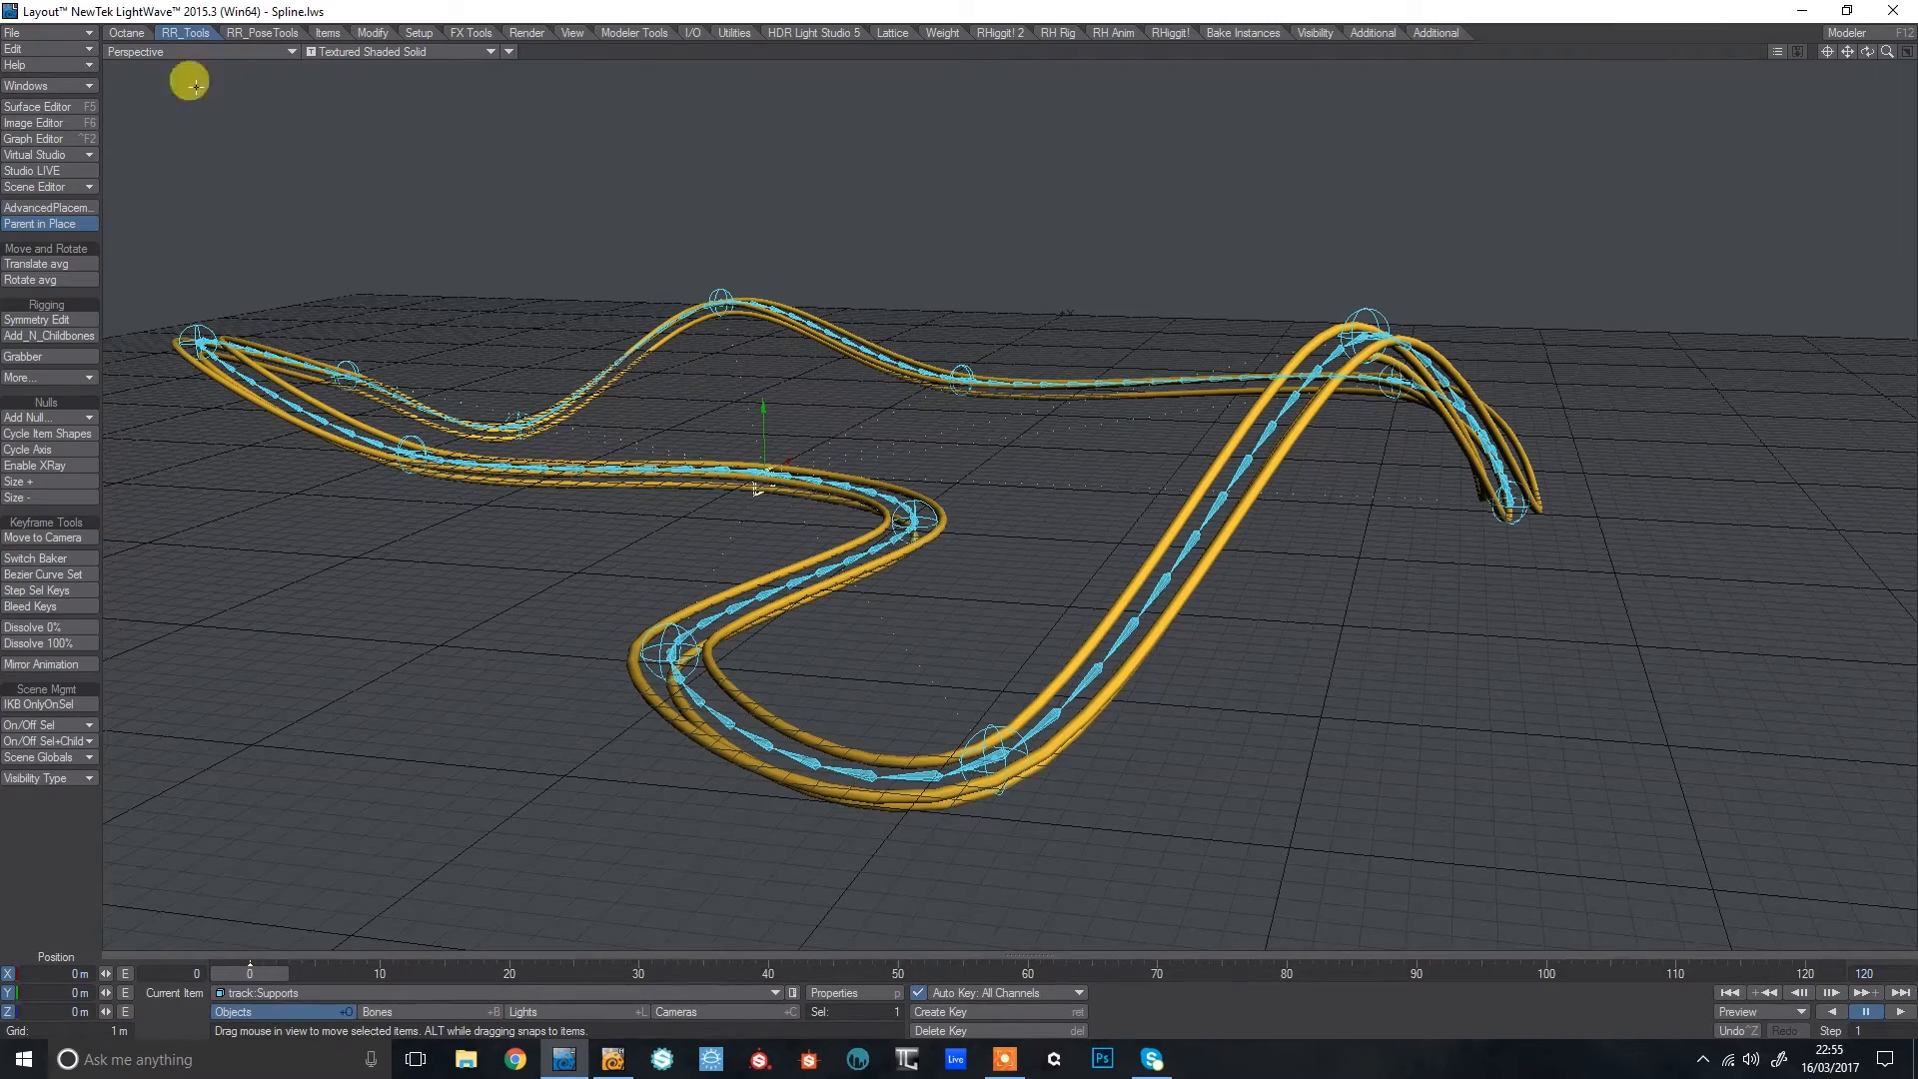
pyautogui.moveTo(1827, 50)
pyautogui.mouseDown()
pyautogui.moveTo(1897, 55)
pyautogui.moveTo(1816, 57)
pyautogui.mouseUp()
pyautogui.click(38, 190)
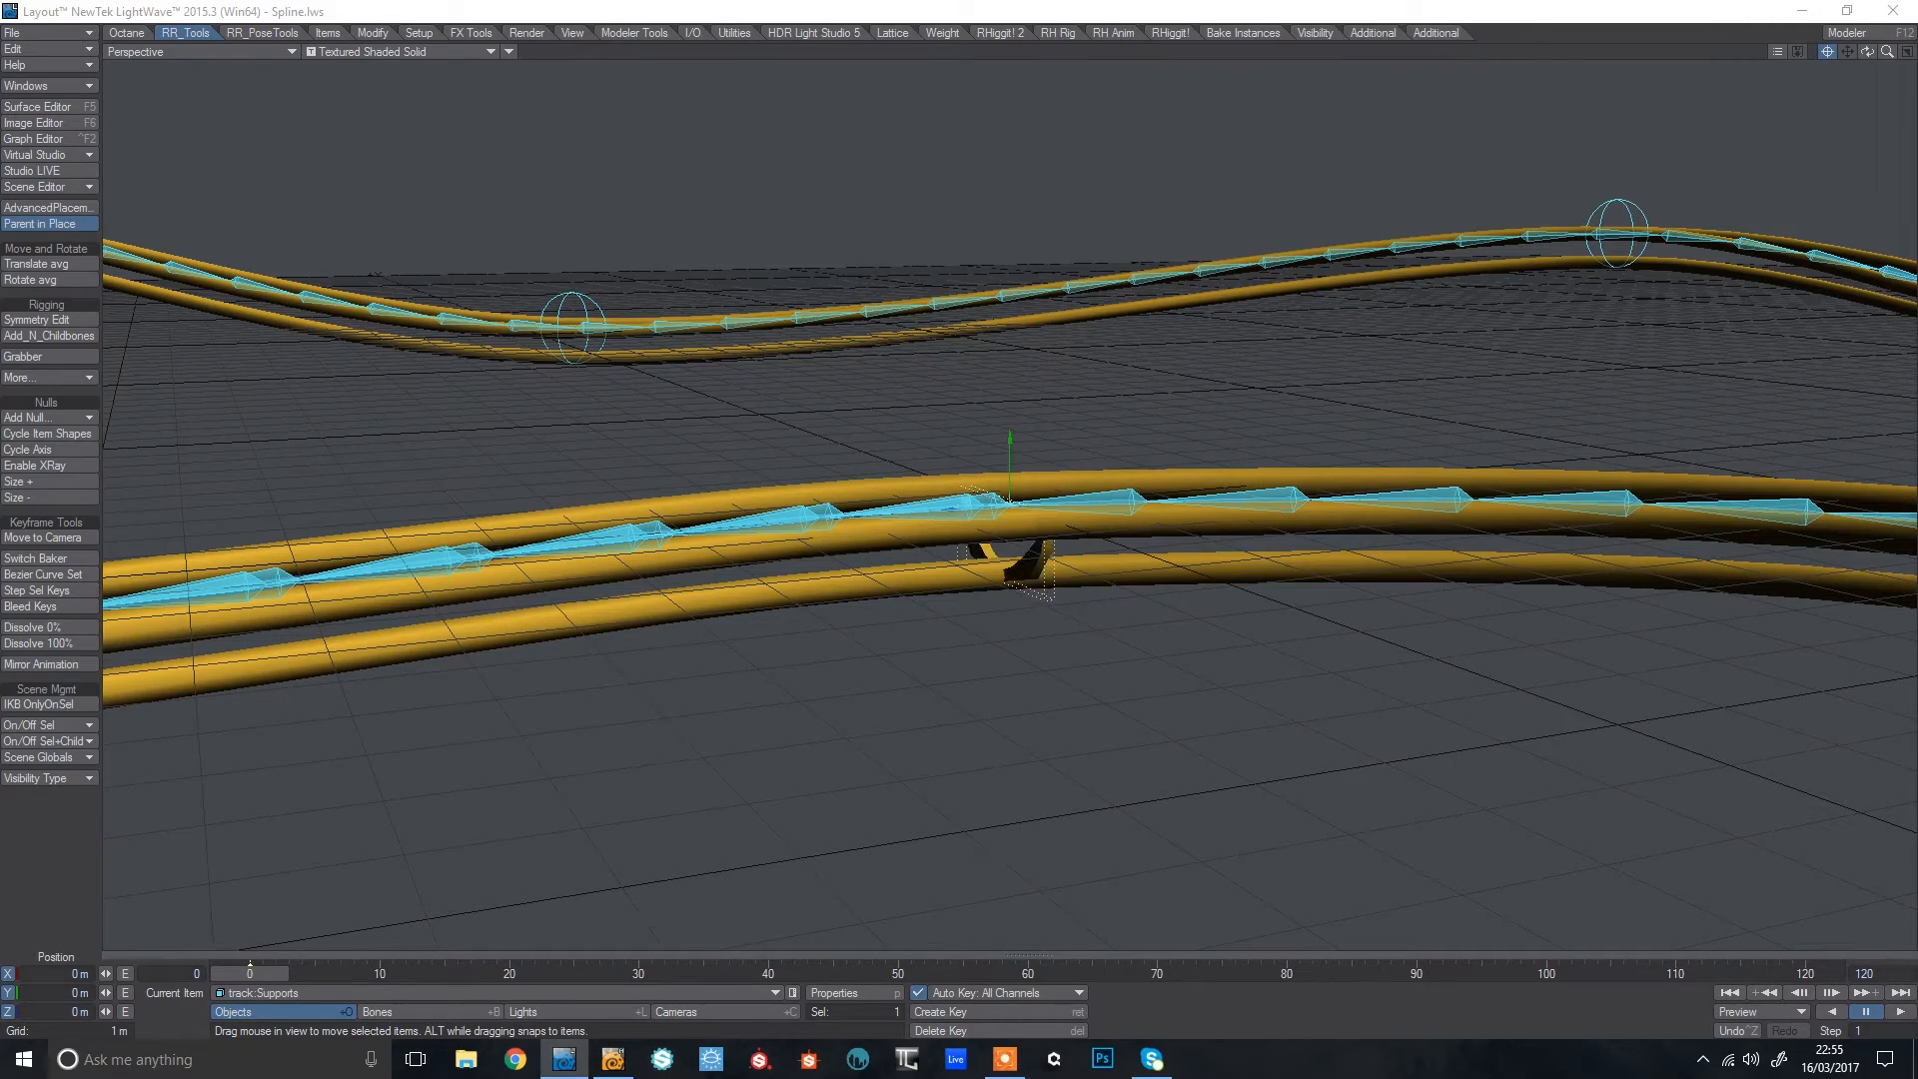
pyautogui.moveTo(1869, 53); pyautogui.dragTo(1349, 100)
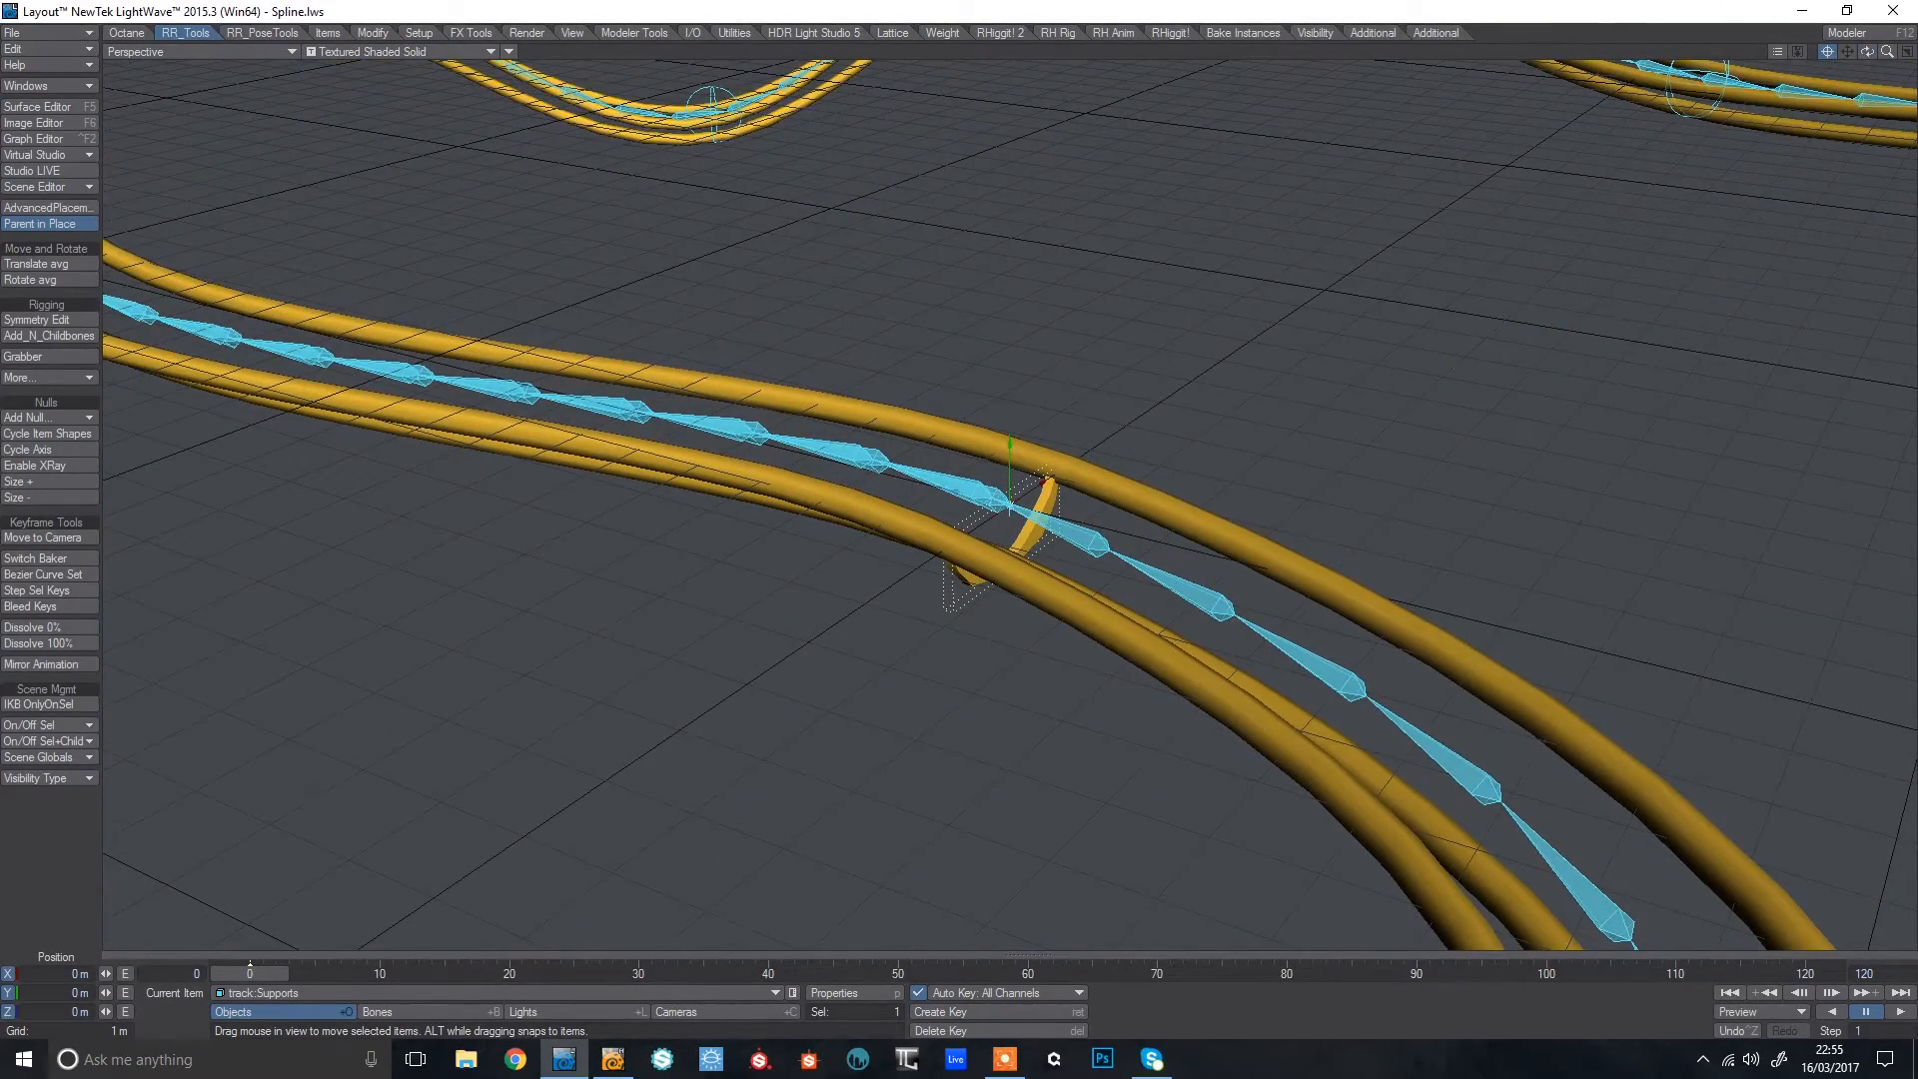
# Add an Instance Generator to the 0_Spline object and open its settings.
pyautogui.hotkey('ctrl', 'F1')
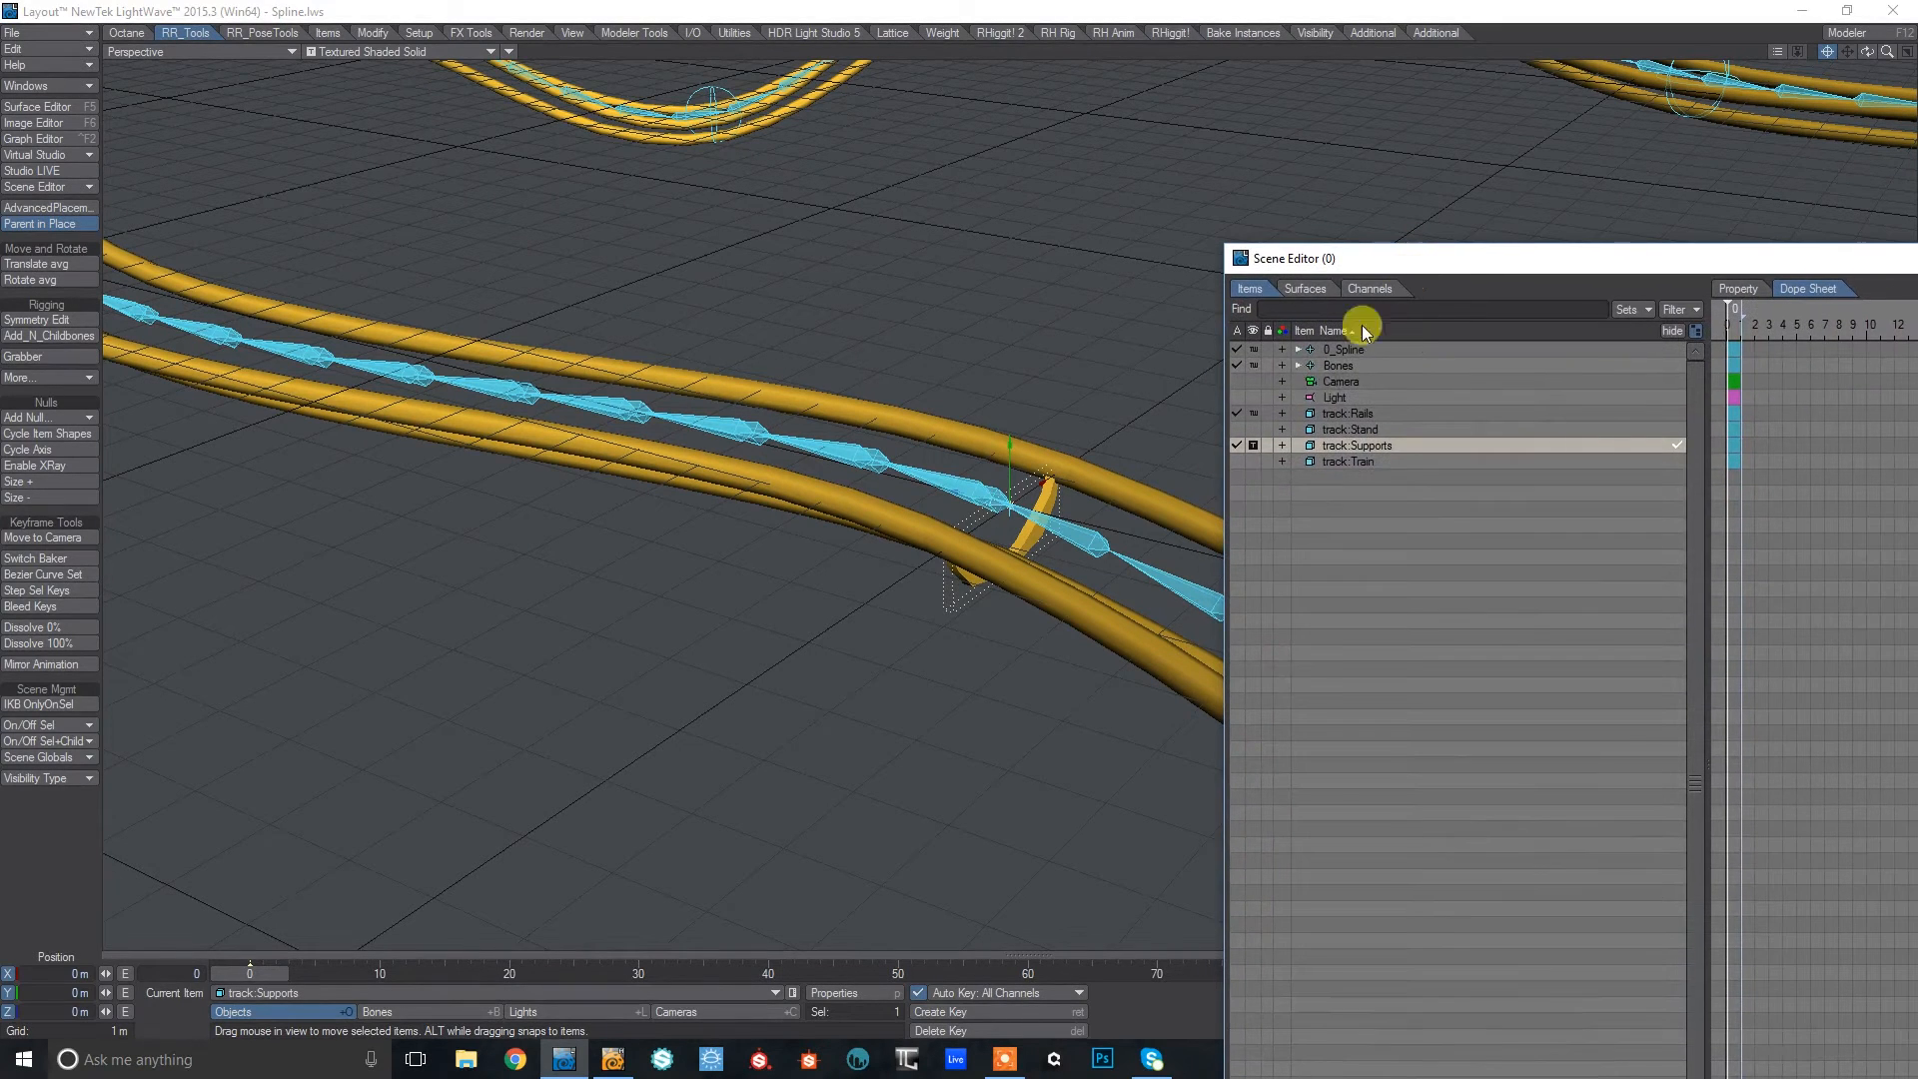
pyautogui.click(1344, 352)
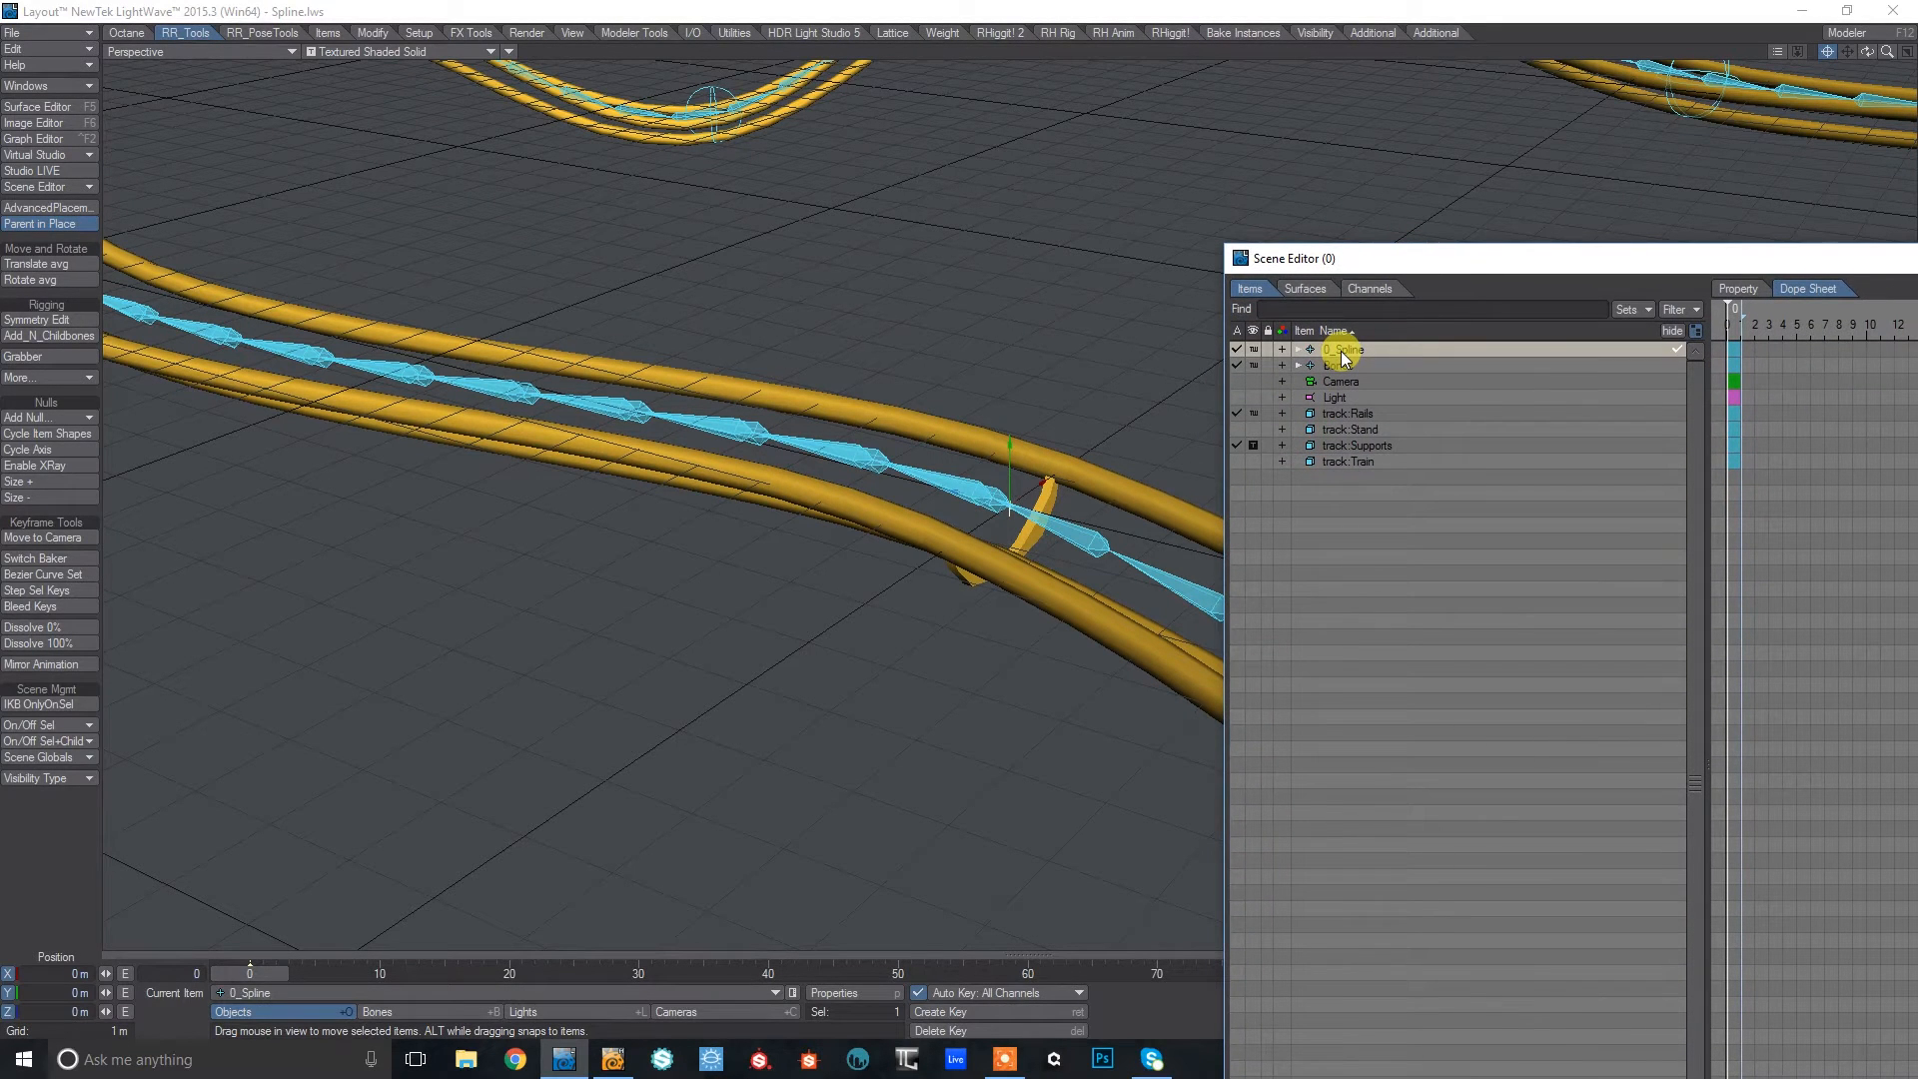
pyautogui.press('p')
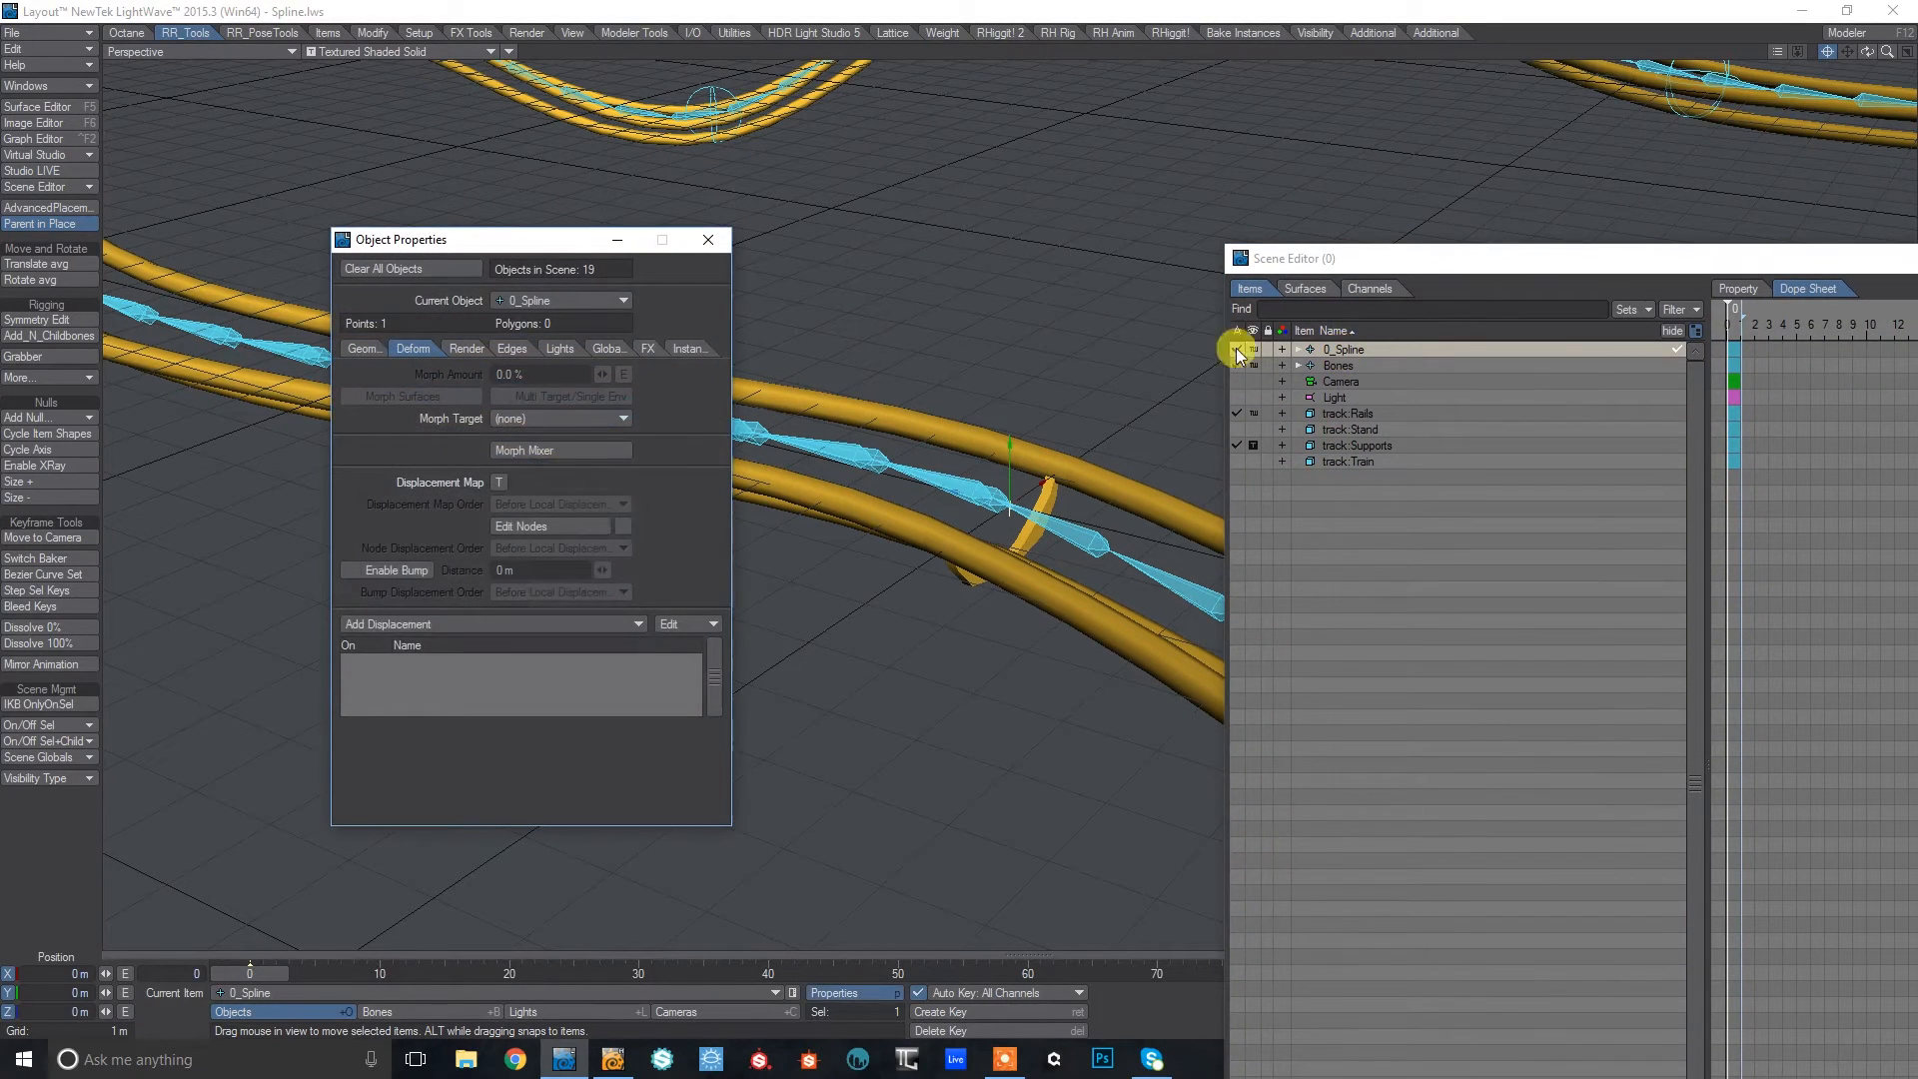
pyautogui.click(678, 349)
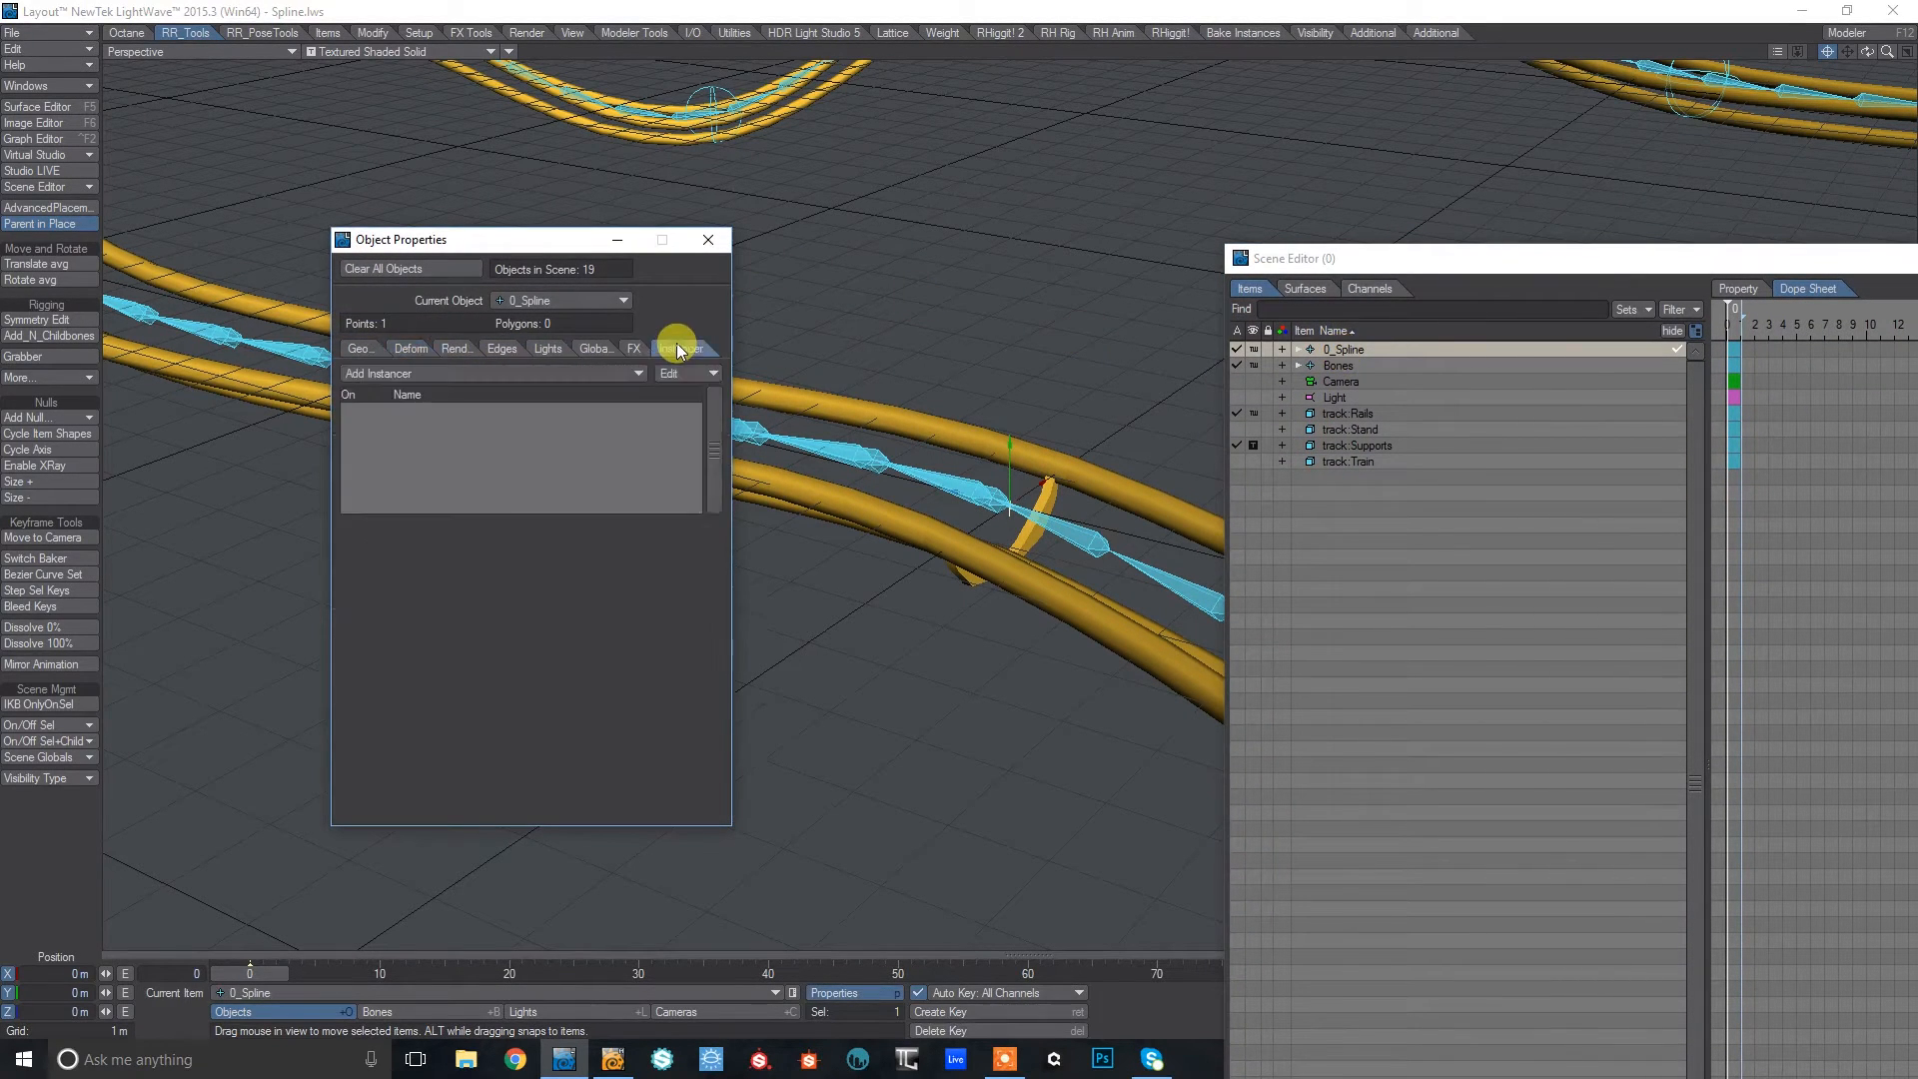
pyautogui.click(406, 375)
pyautogui.click(416, 385)
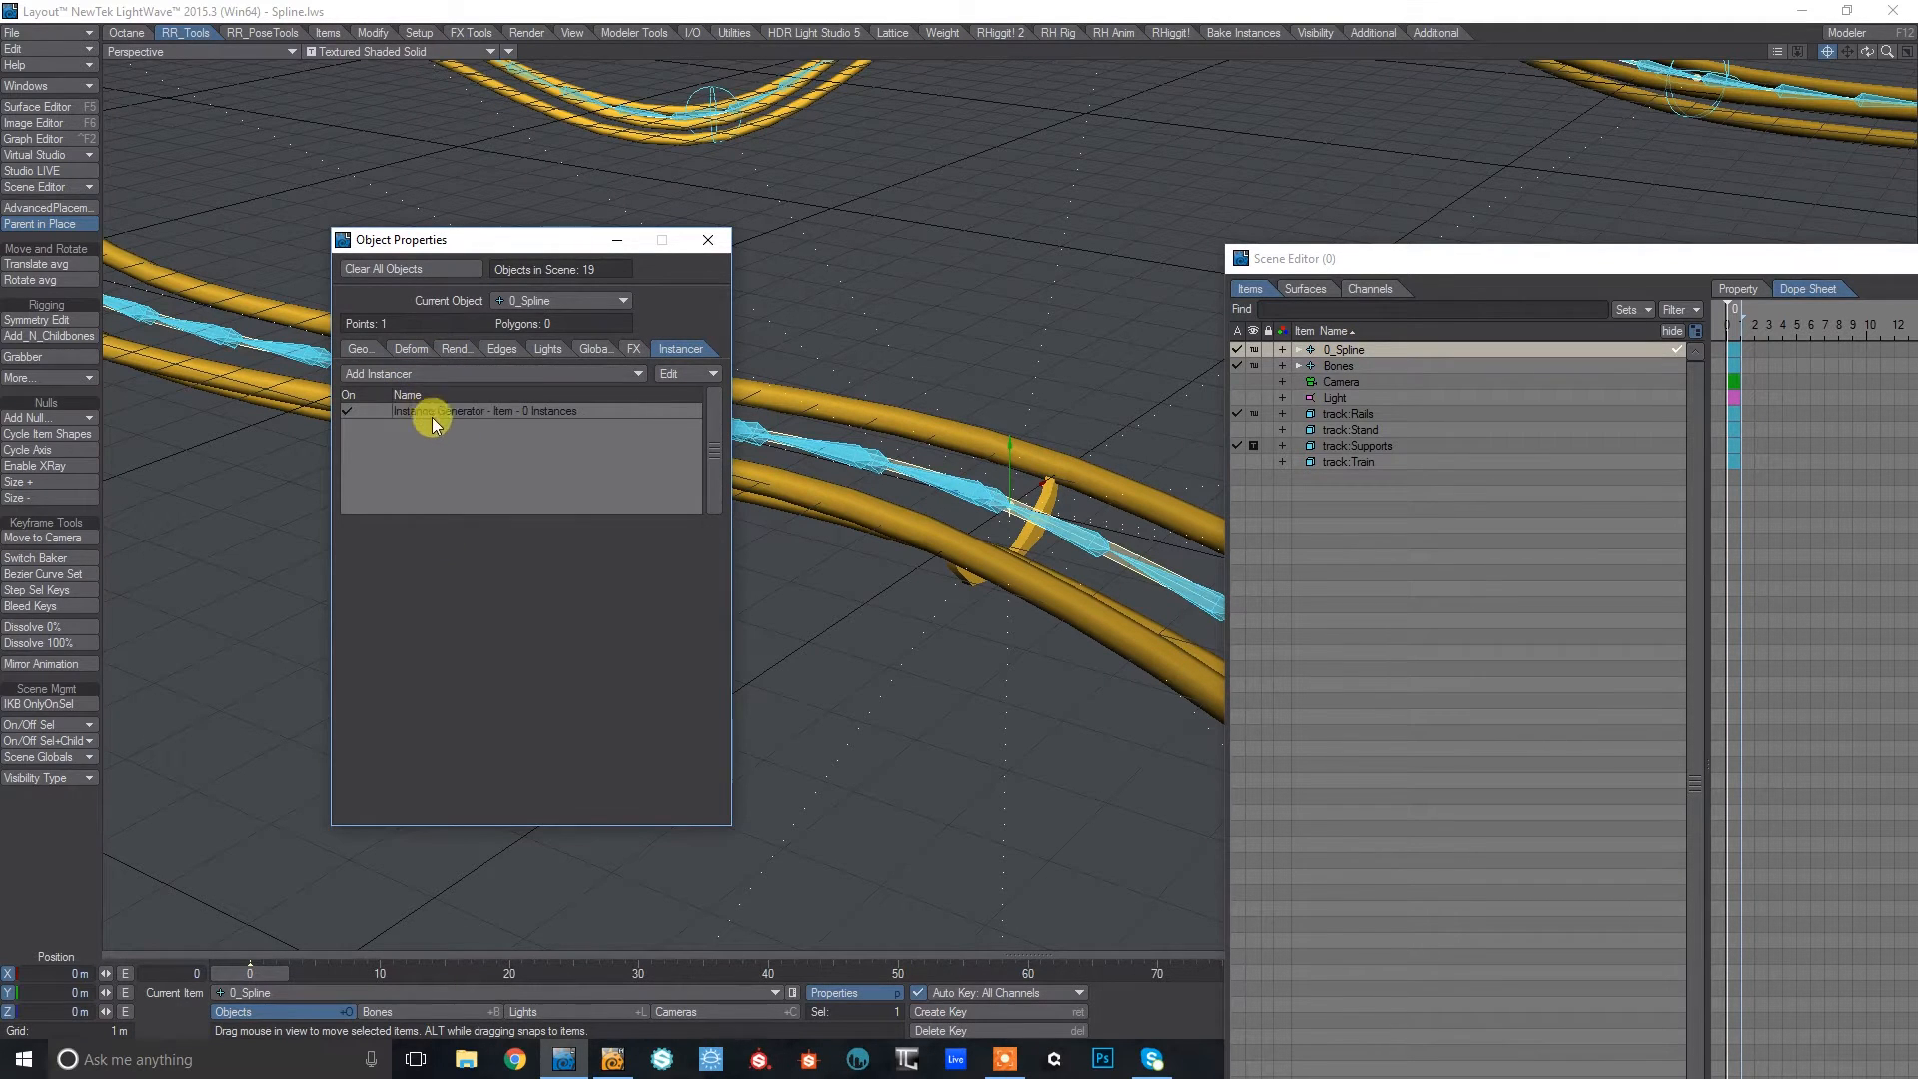
pyautogui.doubleClick(483, 410)
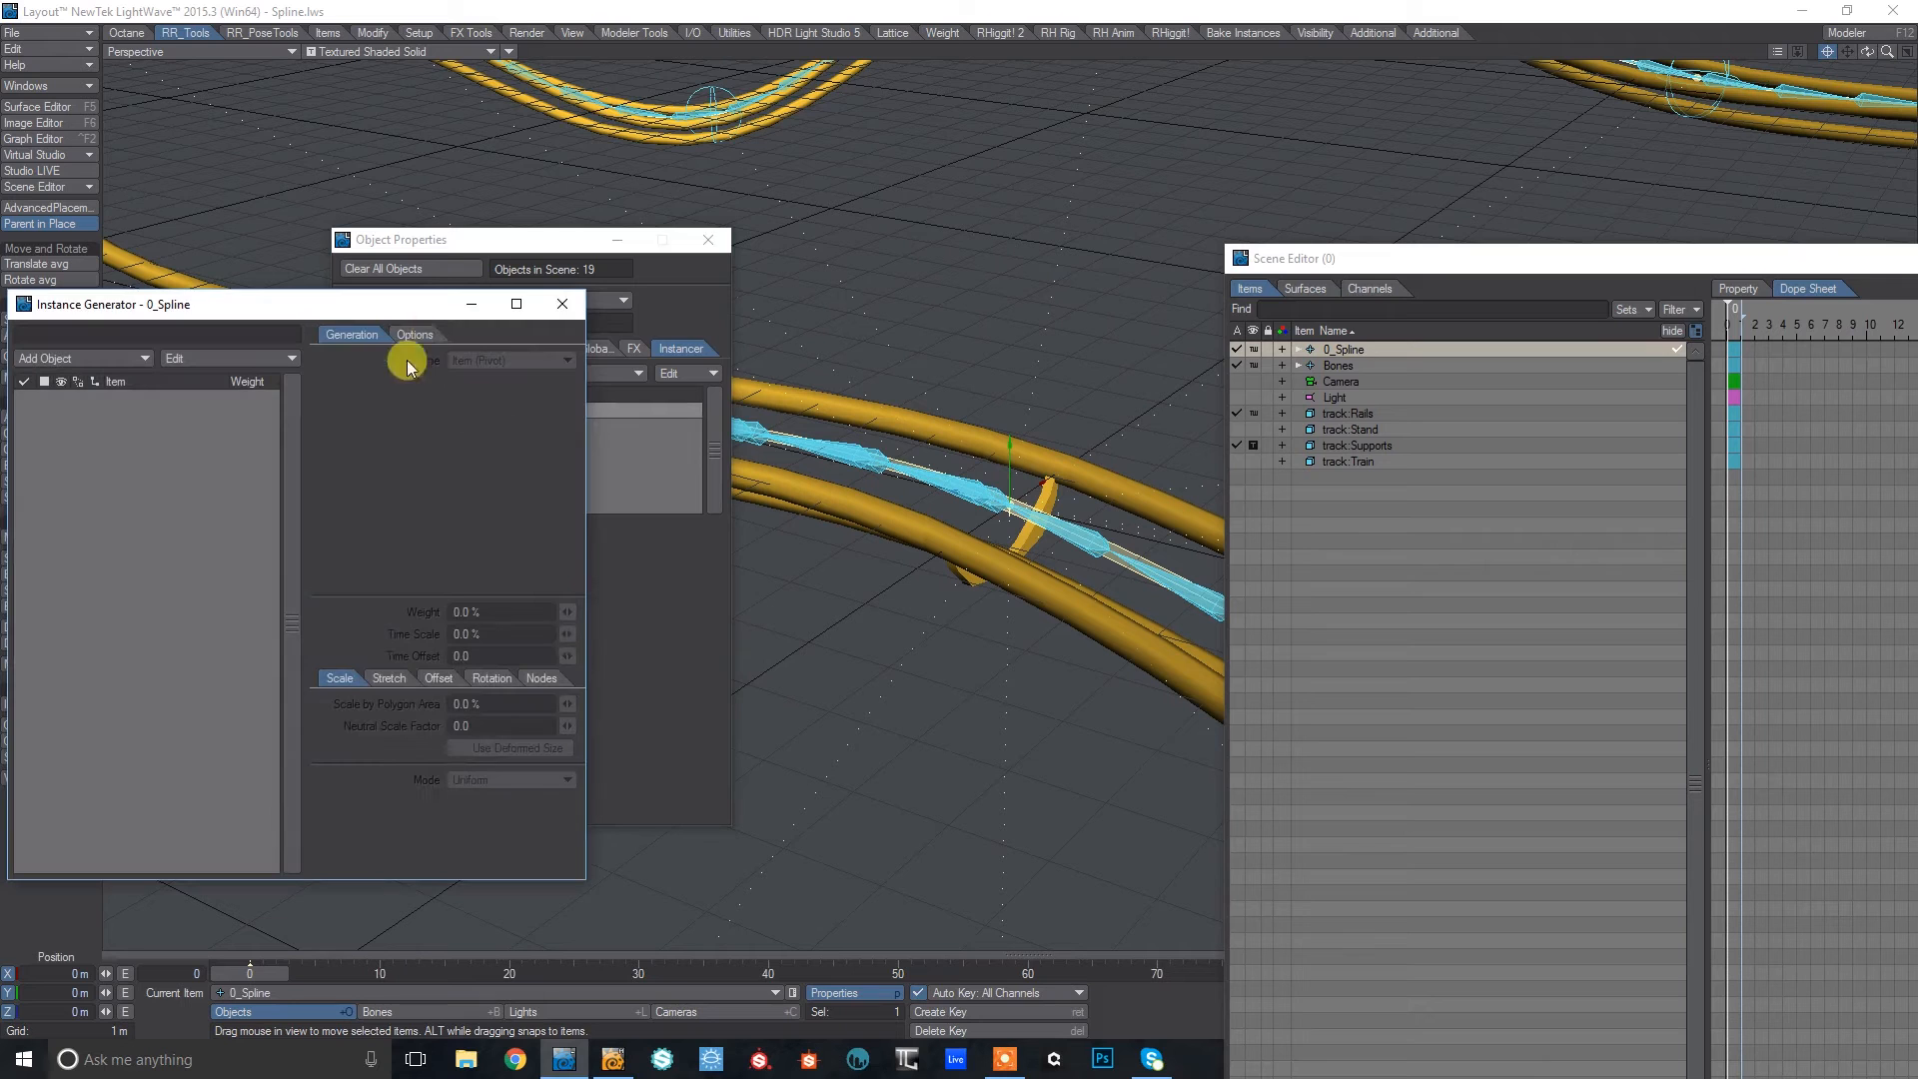
pyautogui.click(710, 240)
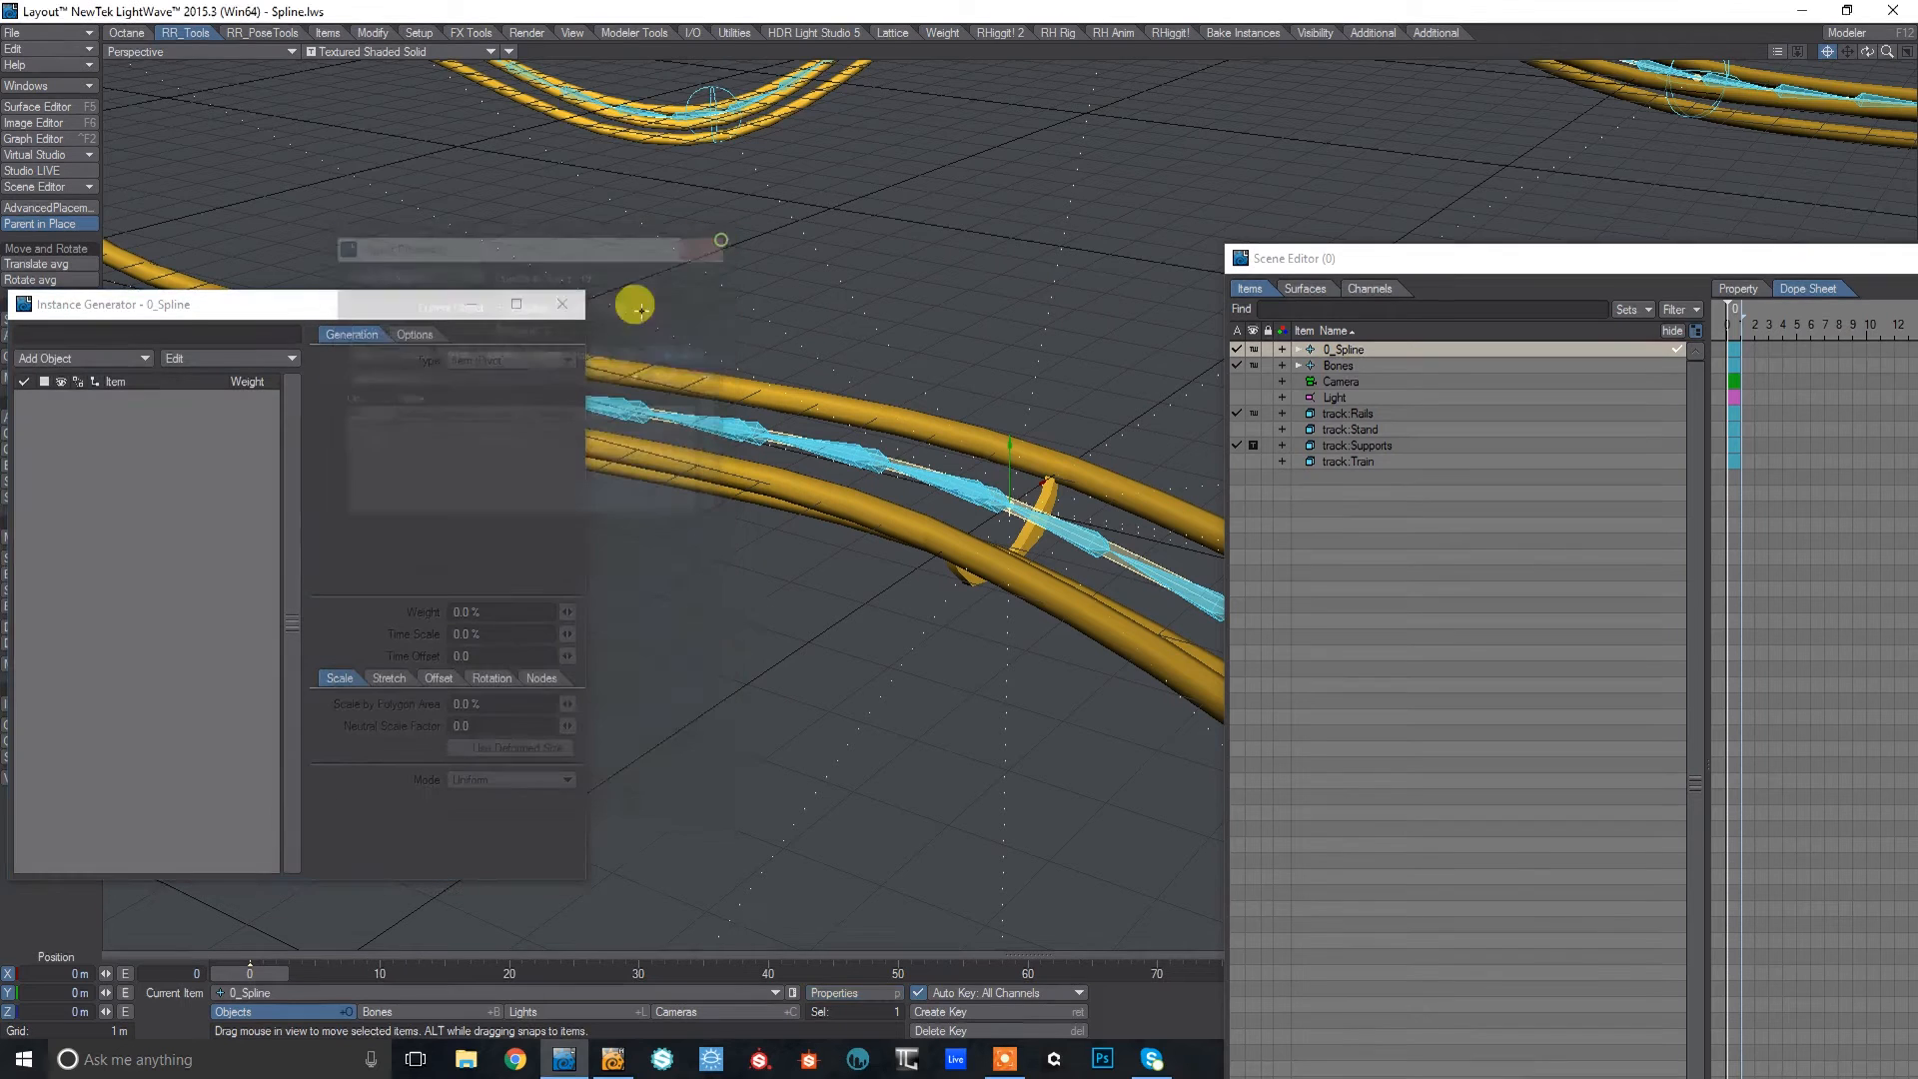
# Add track:Supports as the instanced object and display its instances as Textured Shaded Solid.
pyautogui.click(64, 362)
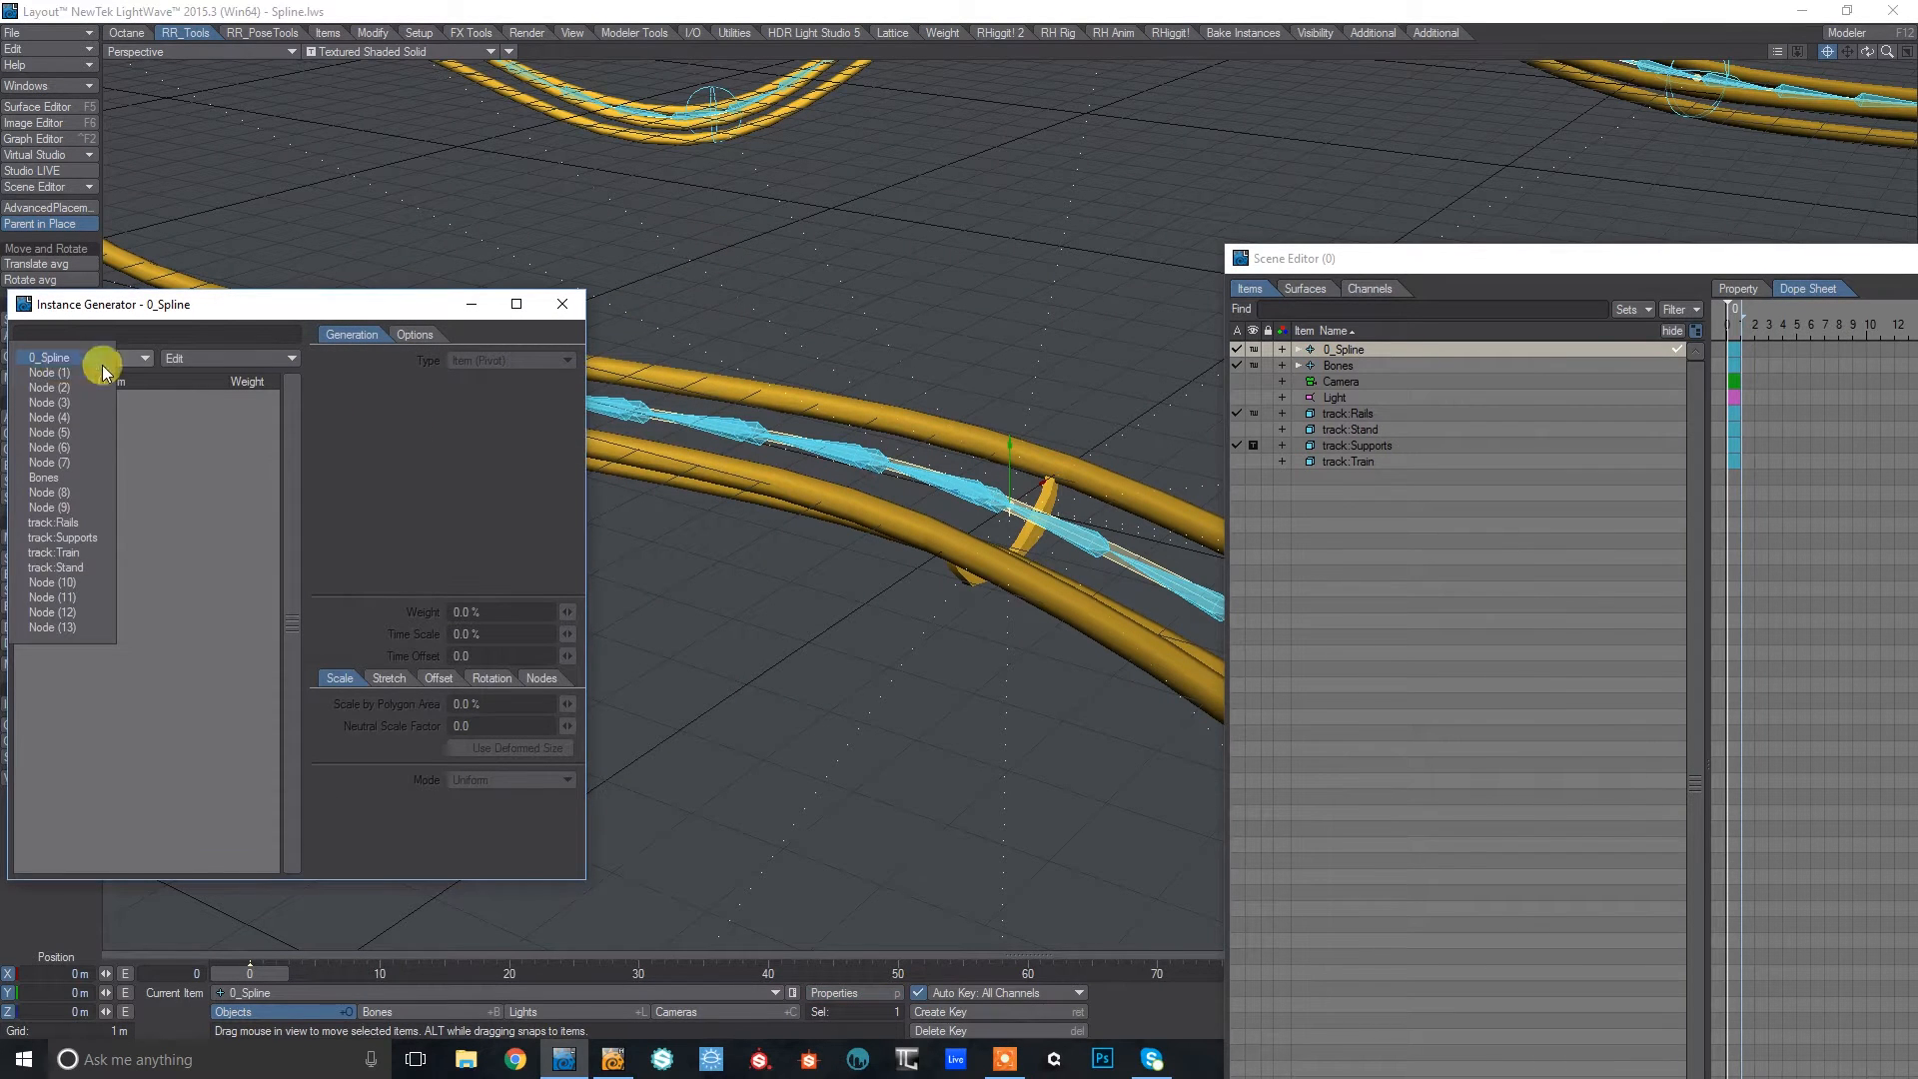
pyautogui.click(60, 538)
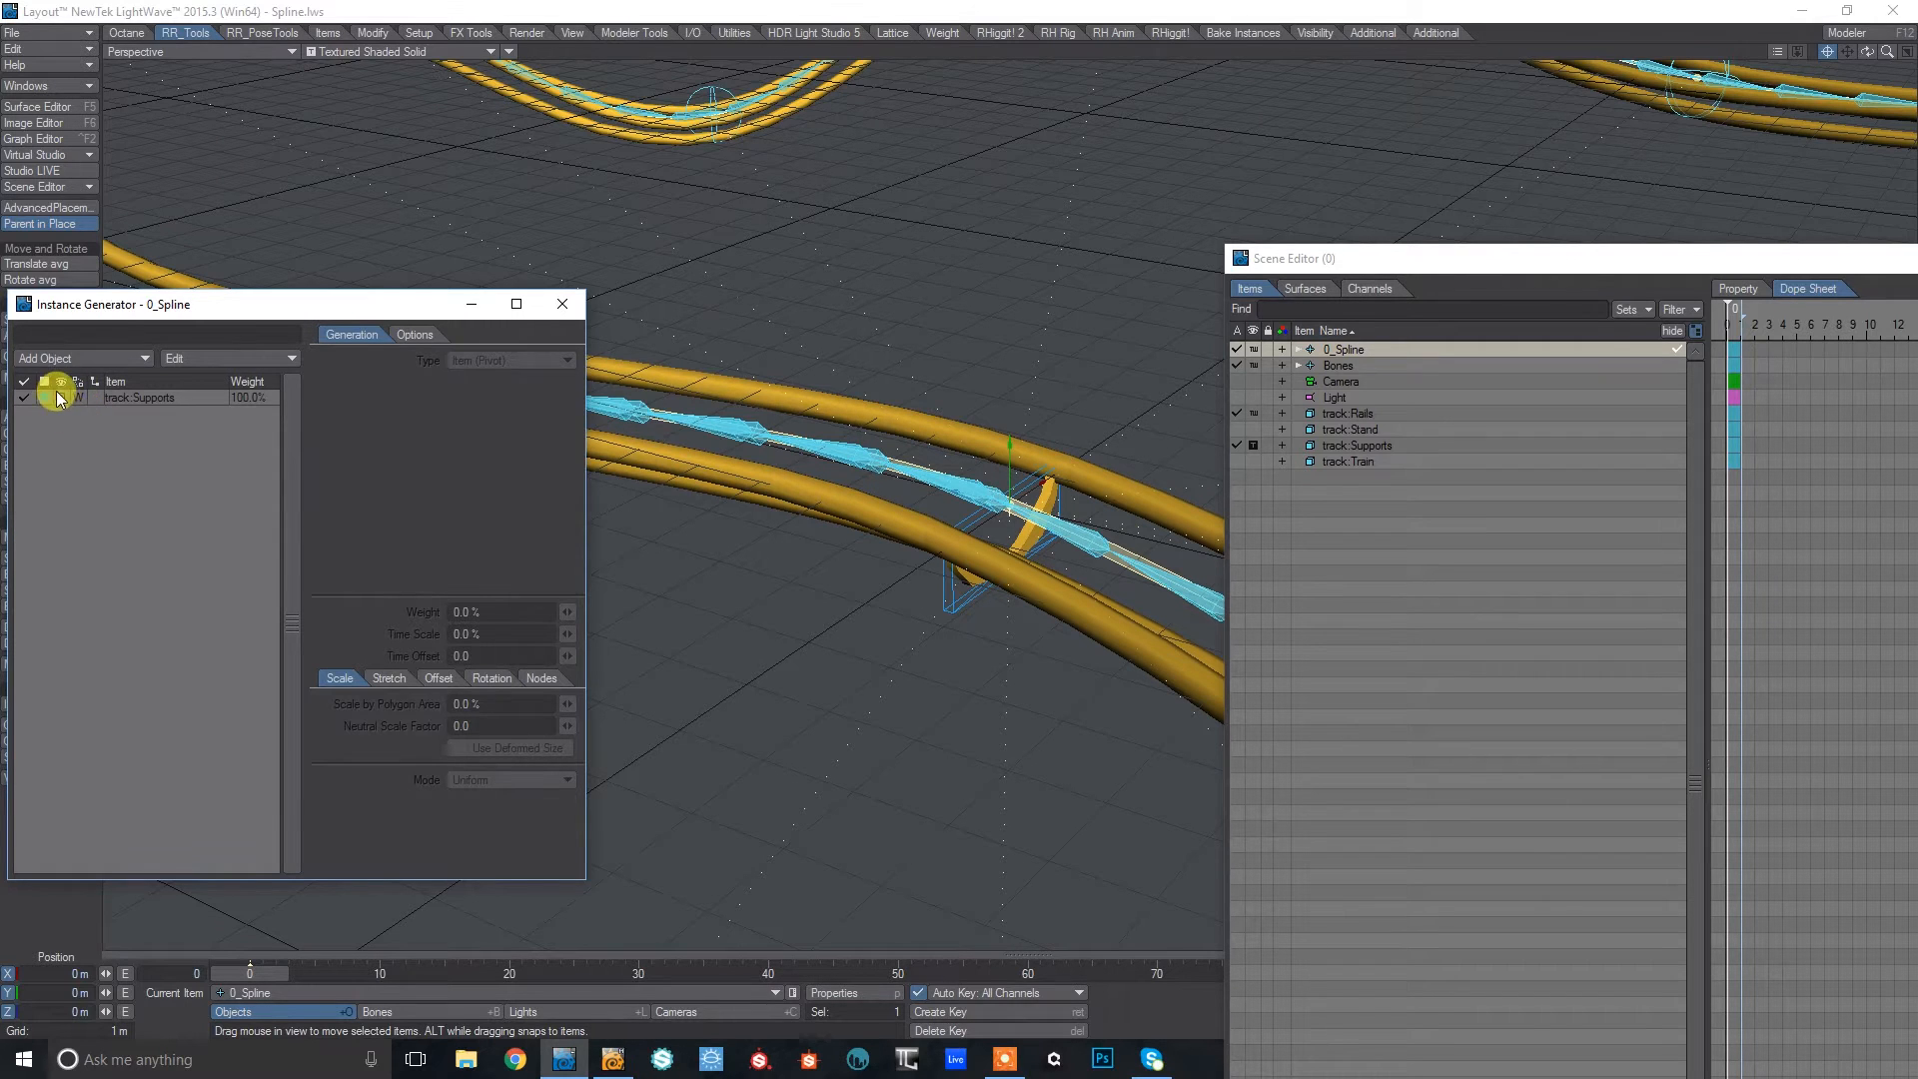
pyautogui.click(65, 399)
pyautogui.click(62, 400)
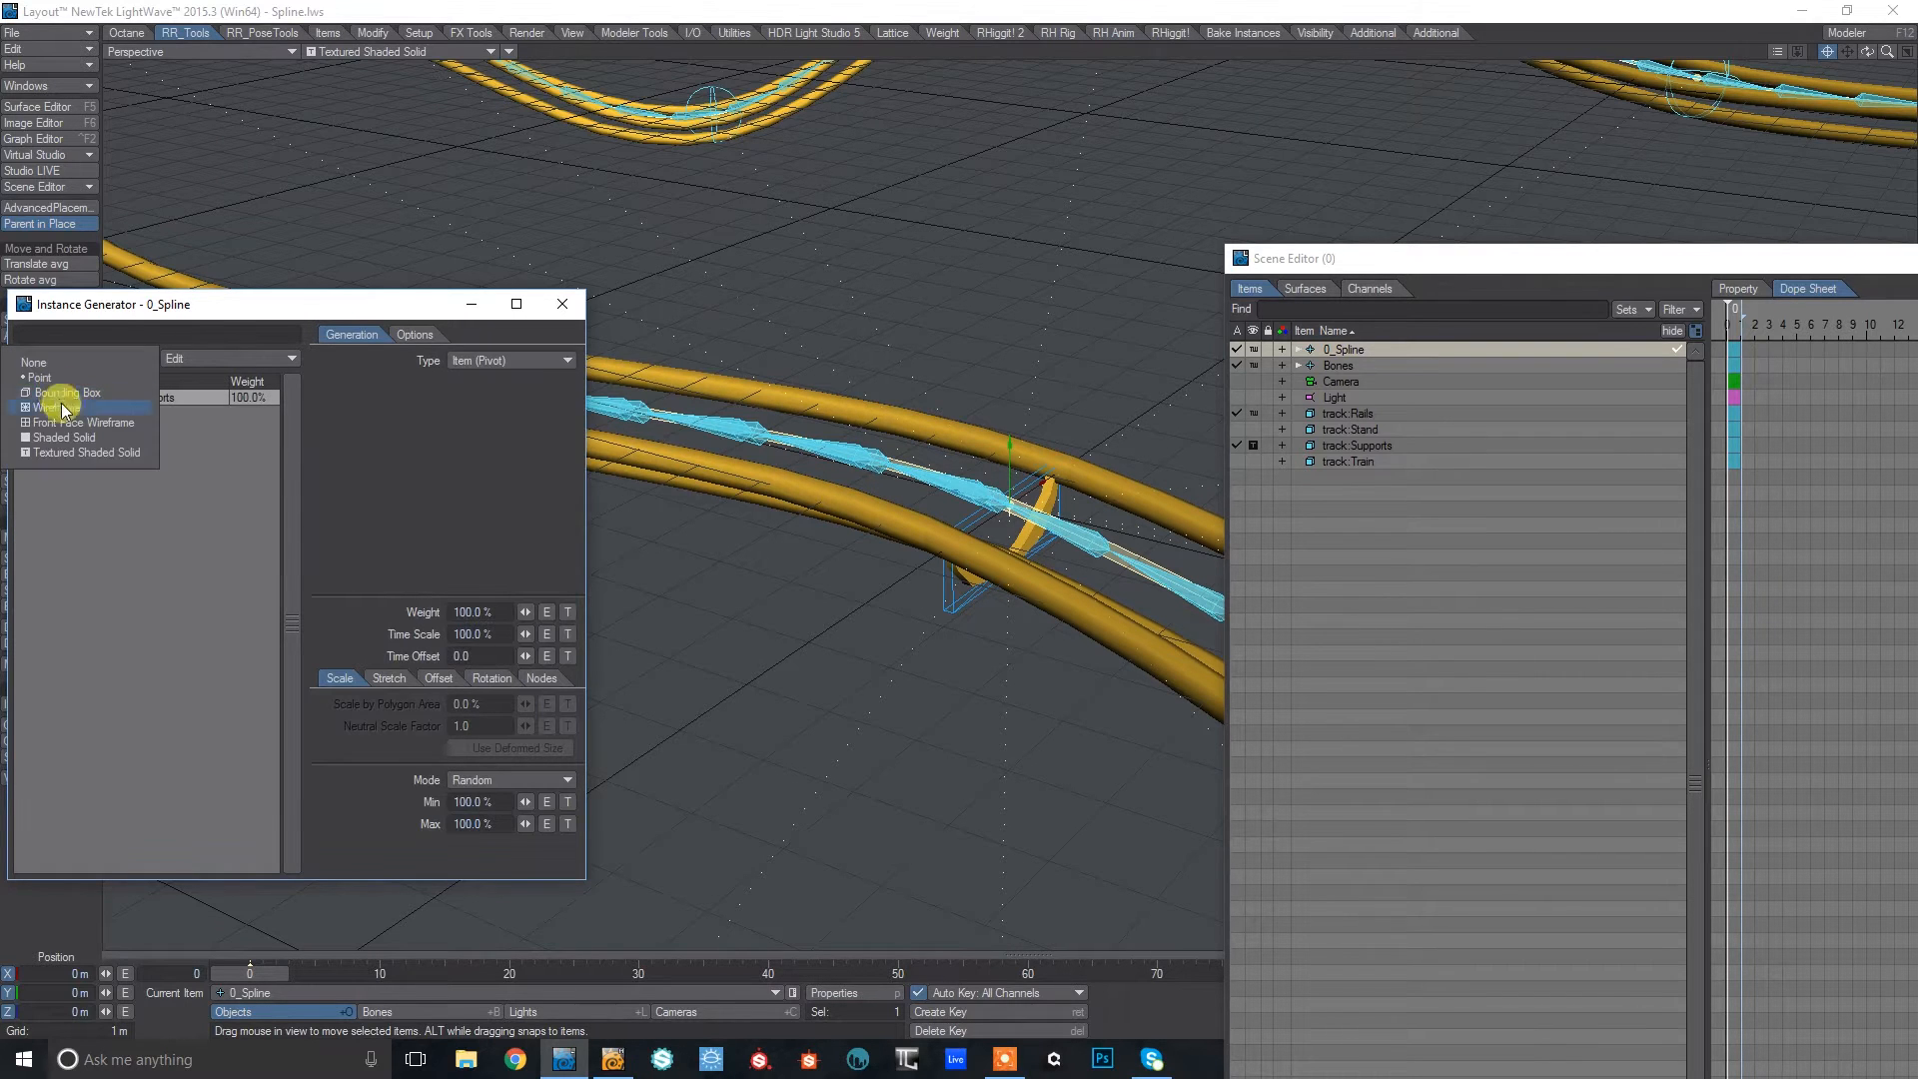
pyautogui.click(84, 455)
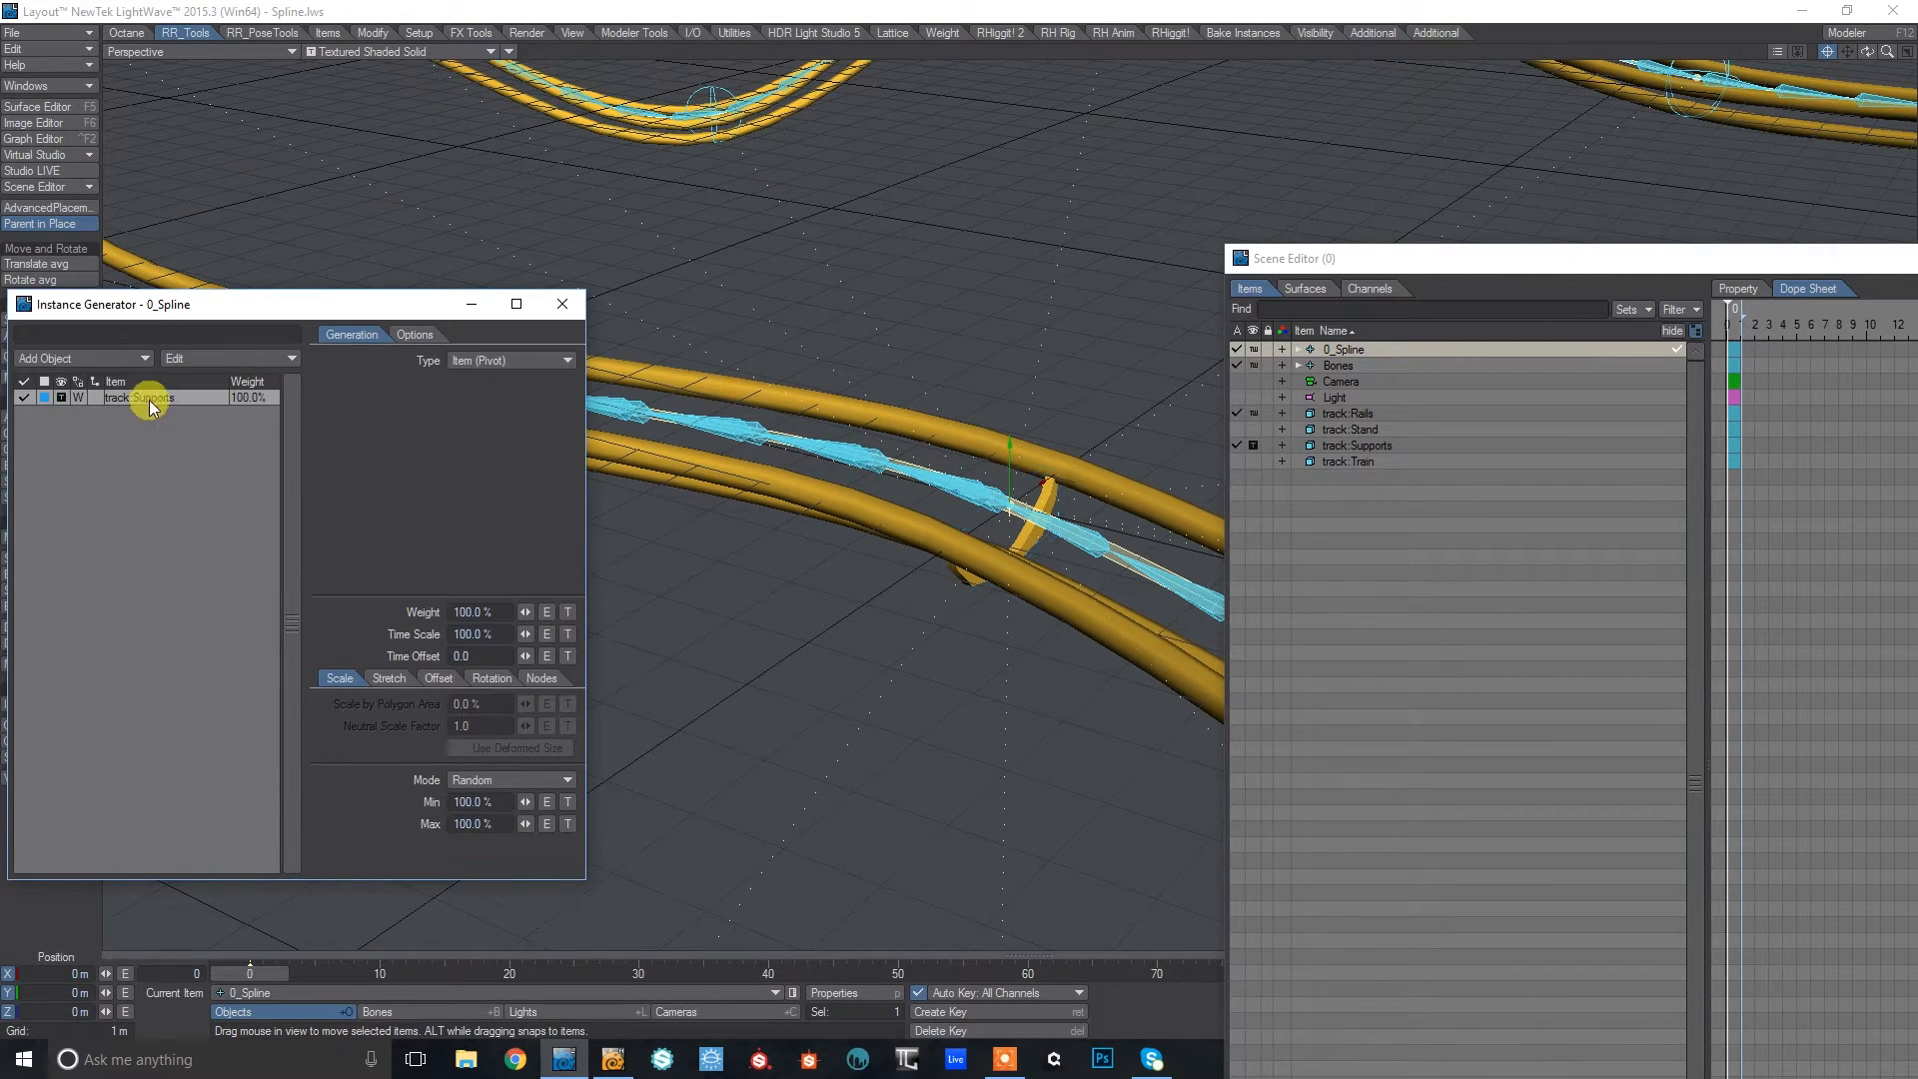
# Set the generation type of the track:Supports instances to Spline.
pyautogui.click(481, 357)
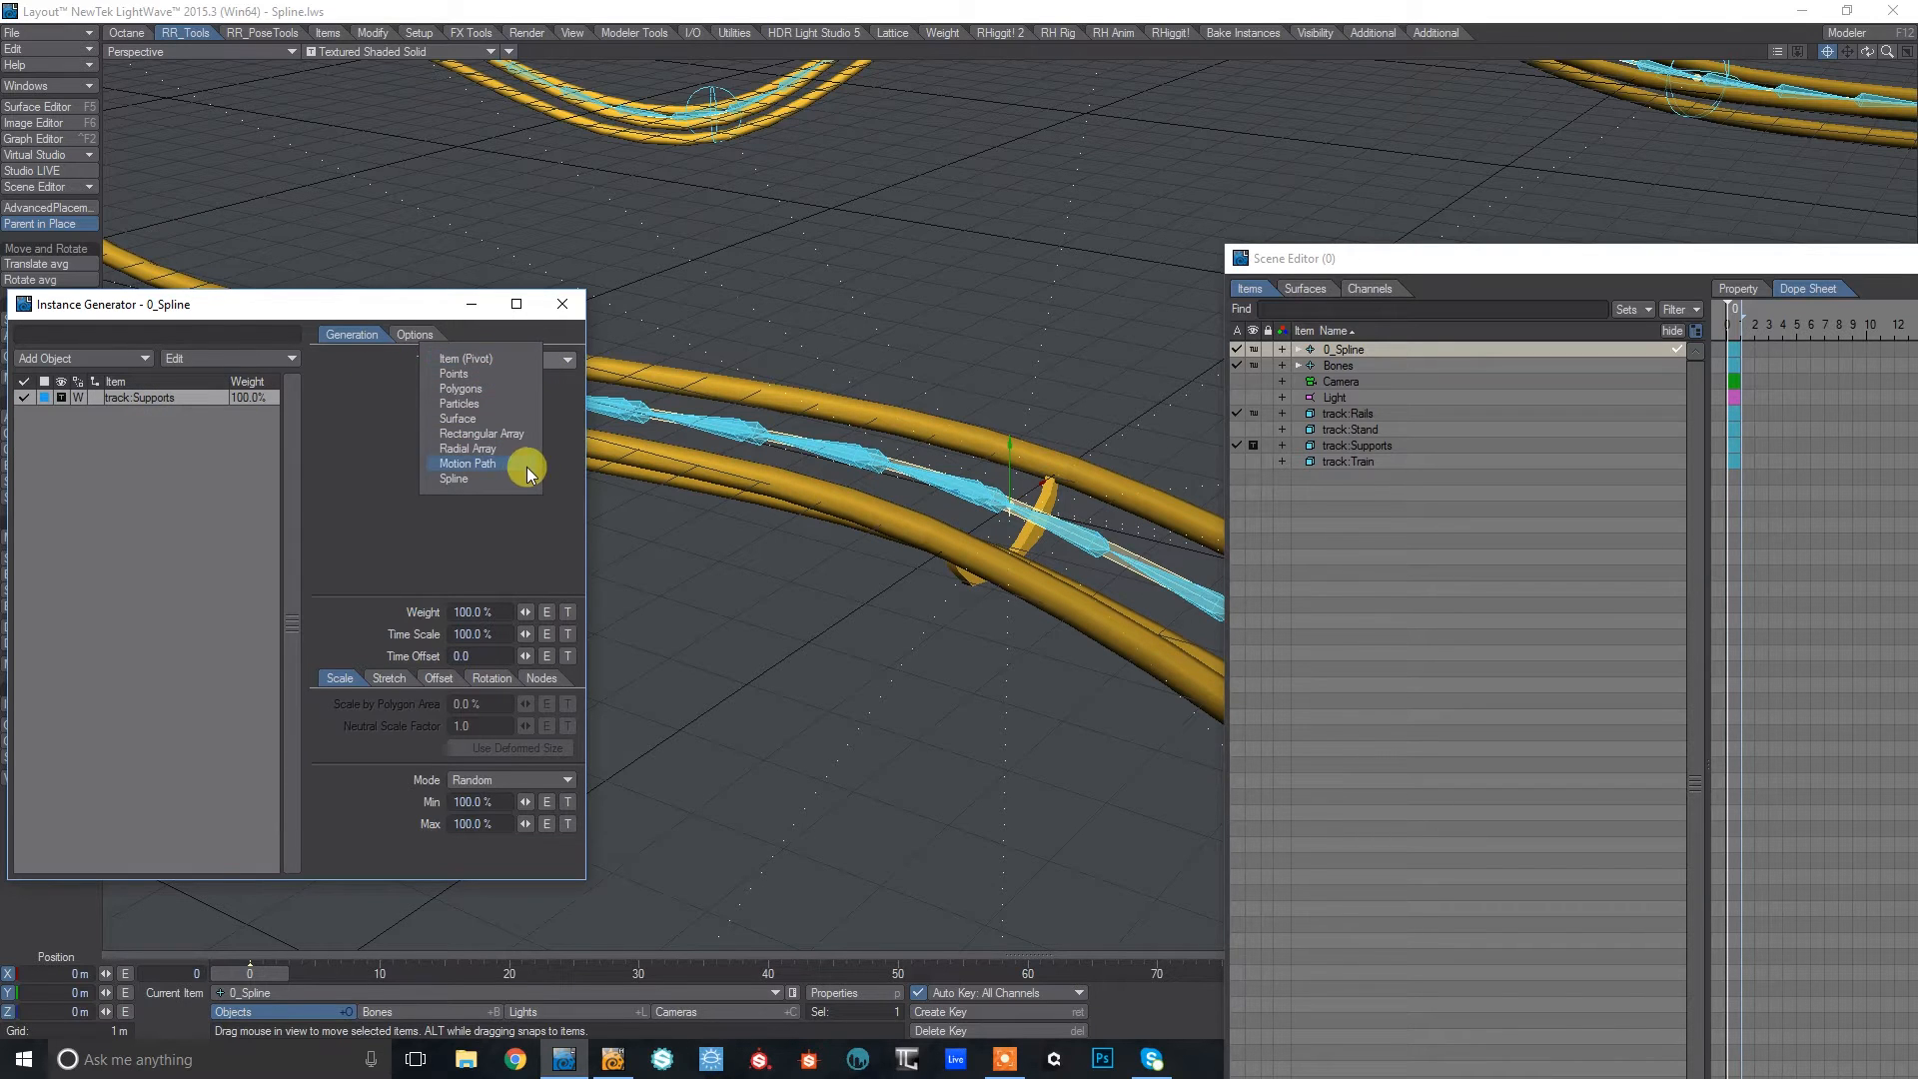
pyautogui.click(360, 372)
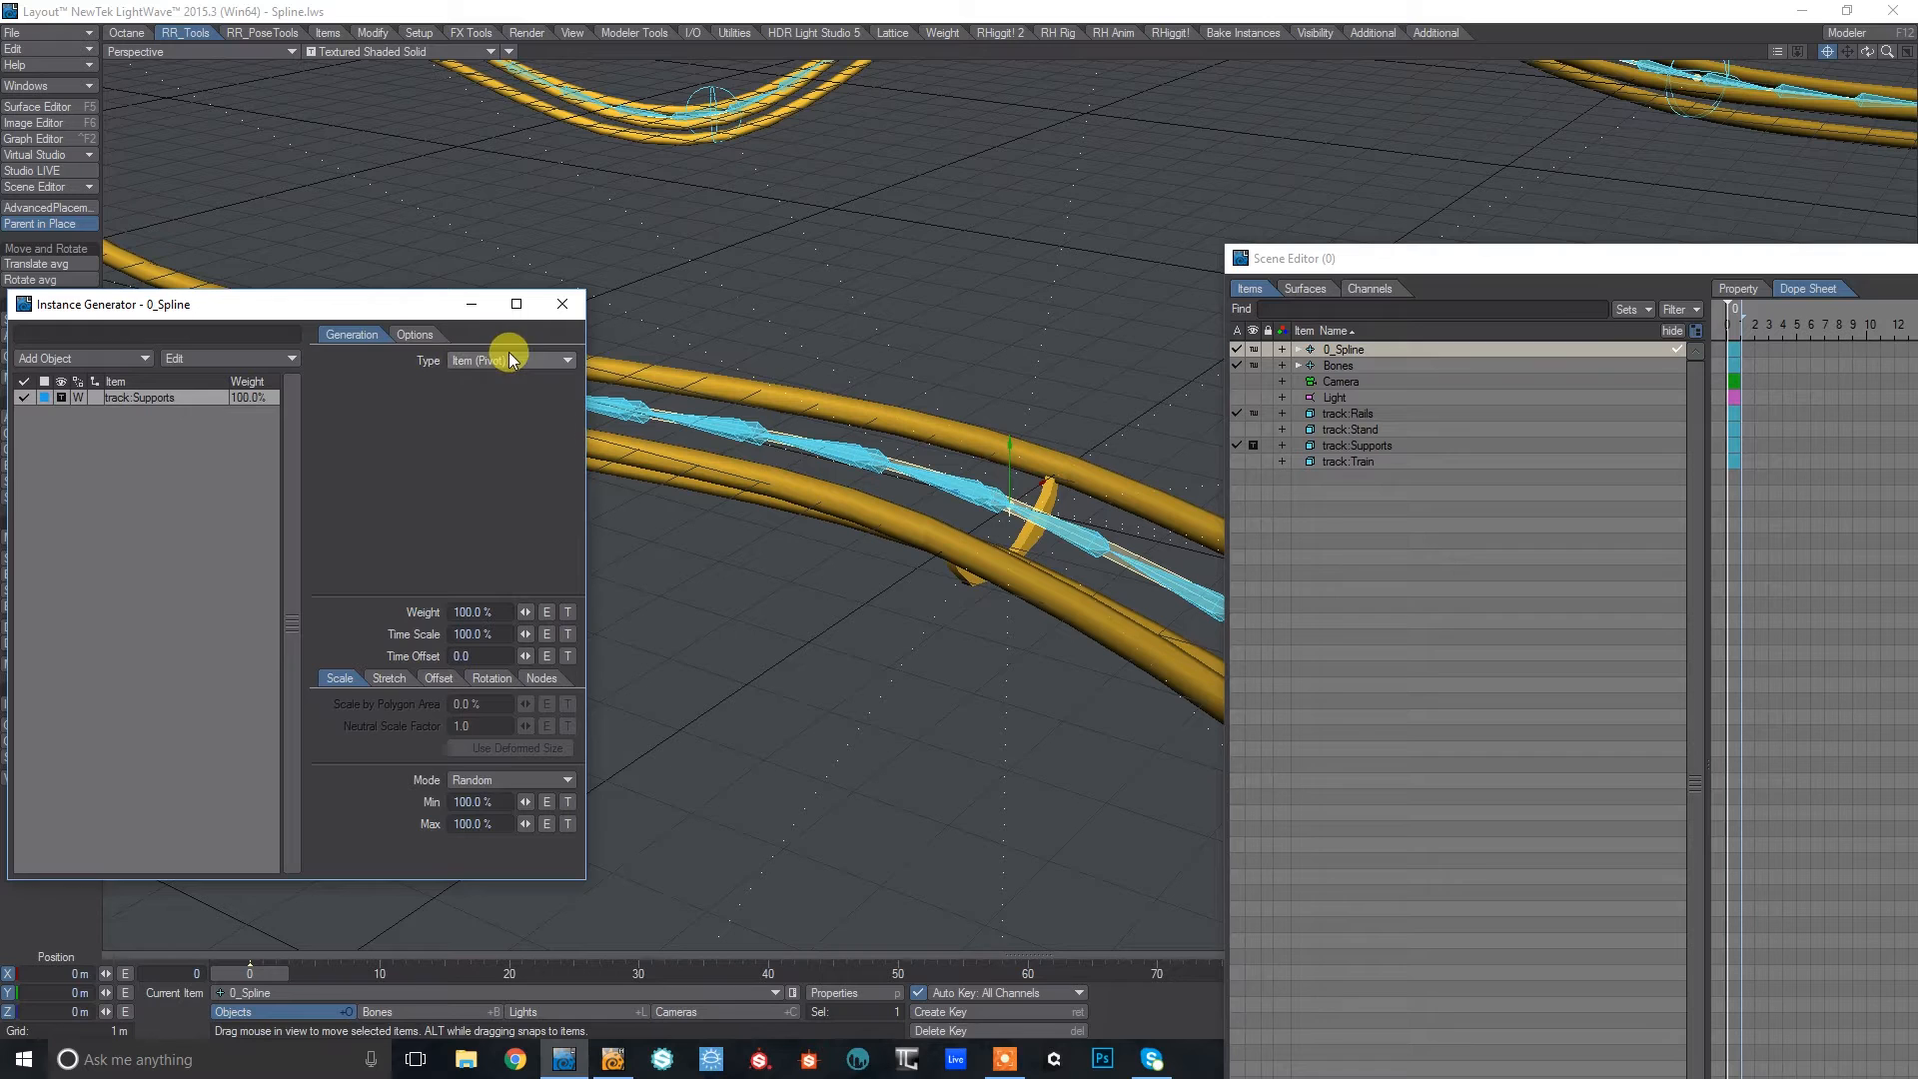
pyautogui.click(508, 357)
pyautogui.click(493, 478)
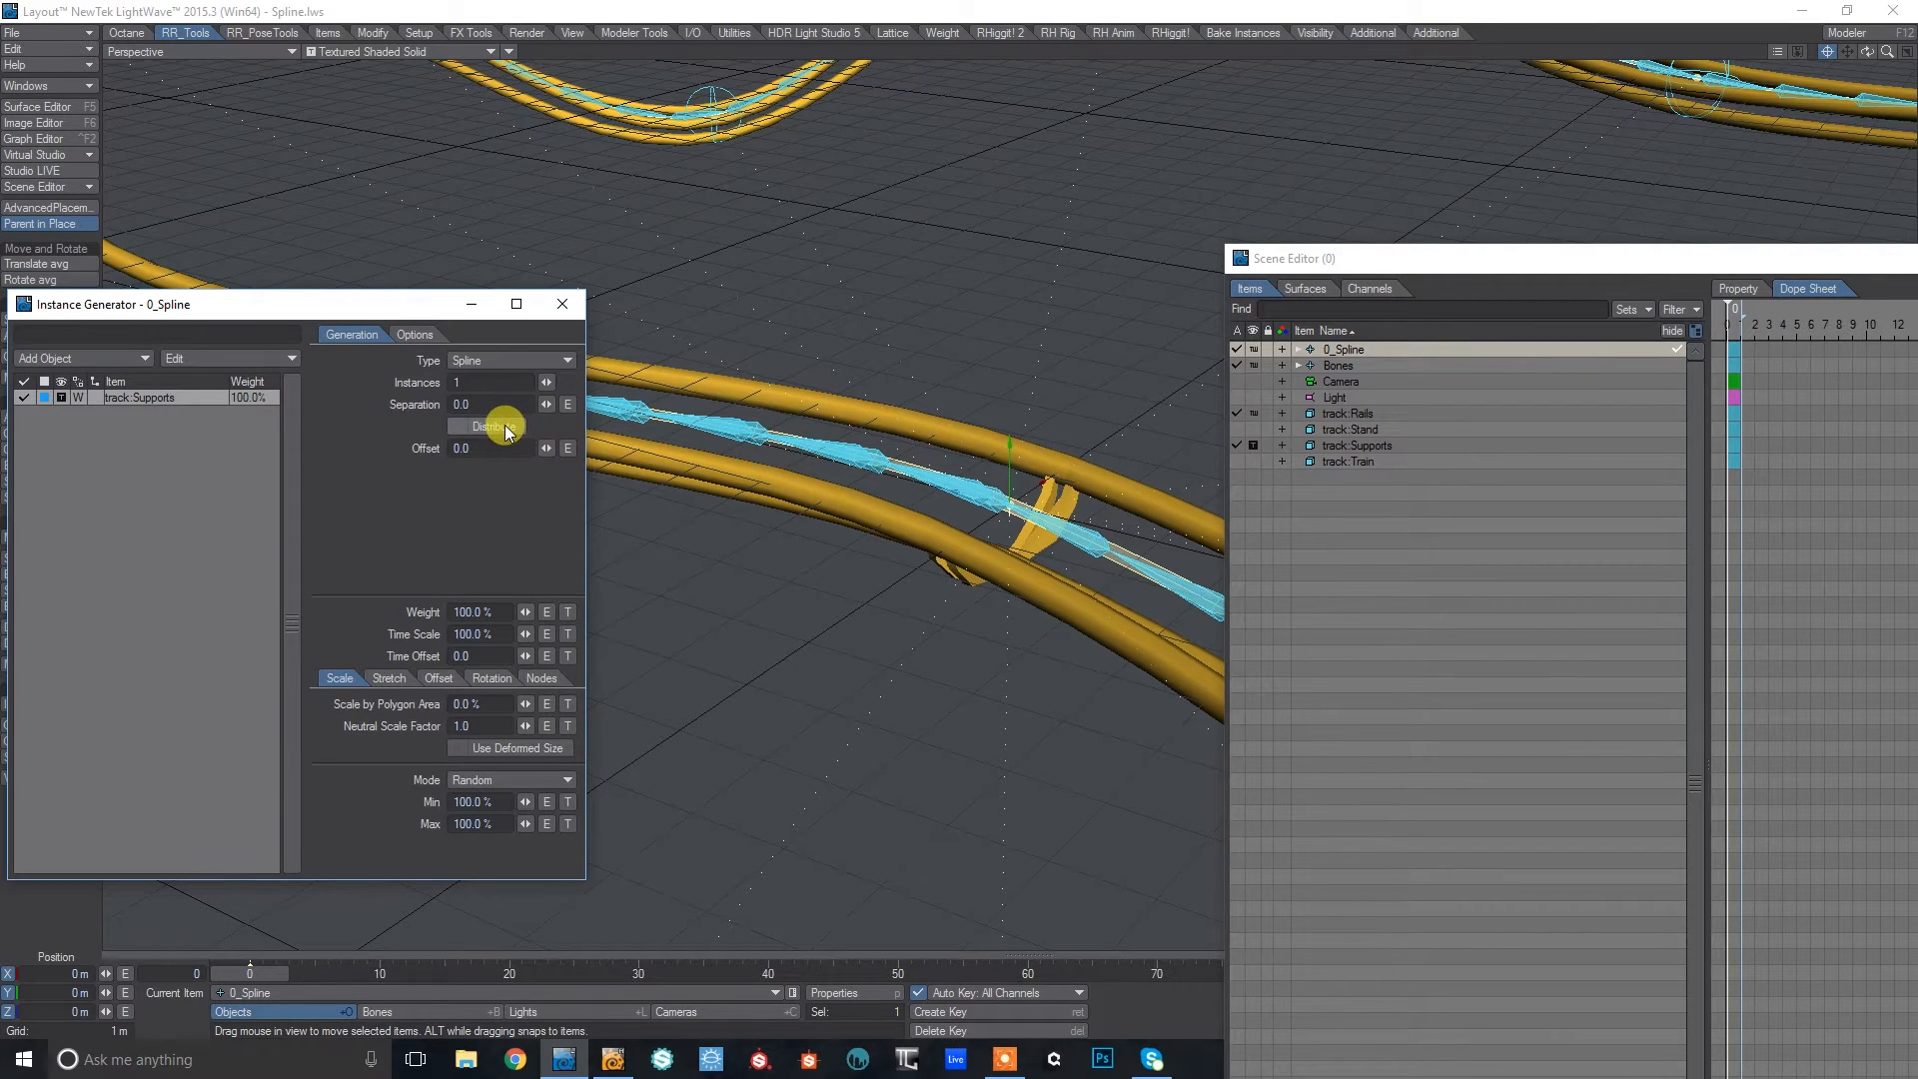
# Distribute 120 instances of track:Supports evenly along the whole spline.
pyautogui.moveTo(1888, 50); pyautogui.dragTo(1848, 50)
pyautogui.moveTo(1569, 266); pyautogui.dragTo(1917, 280)
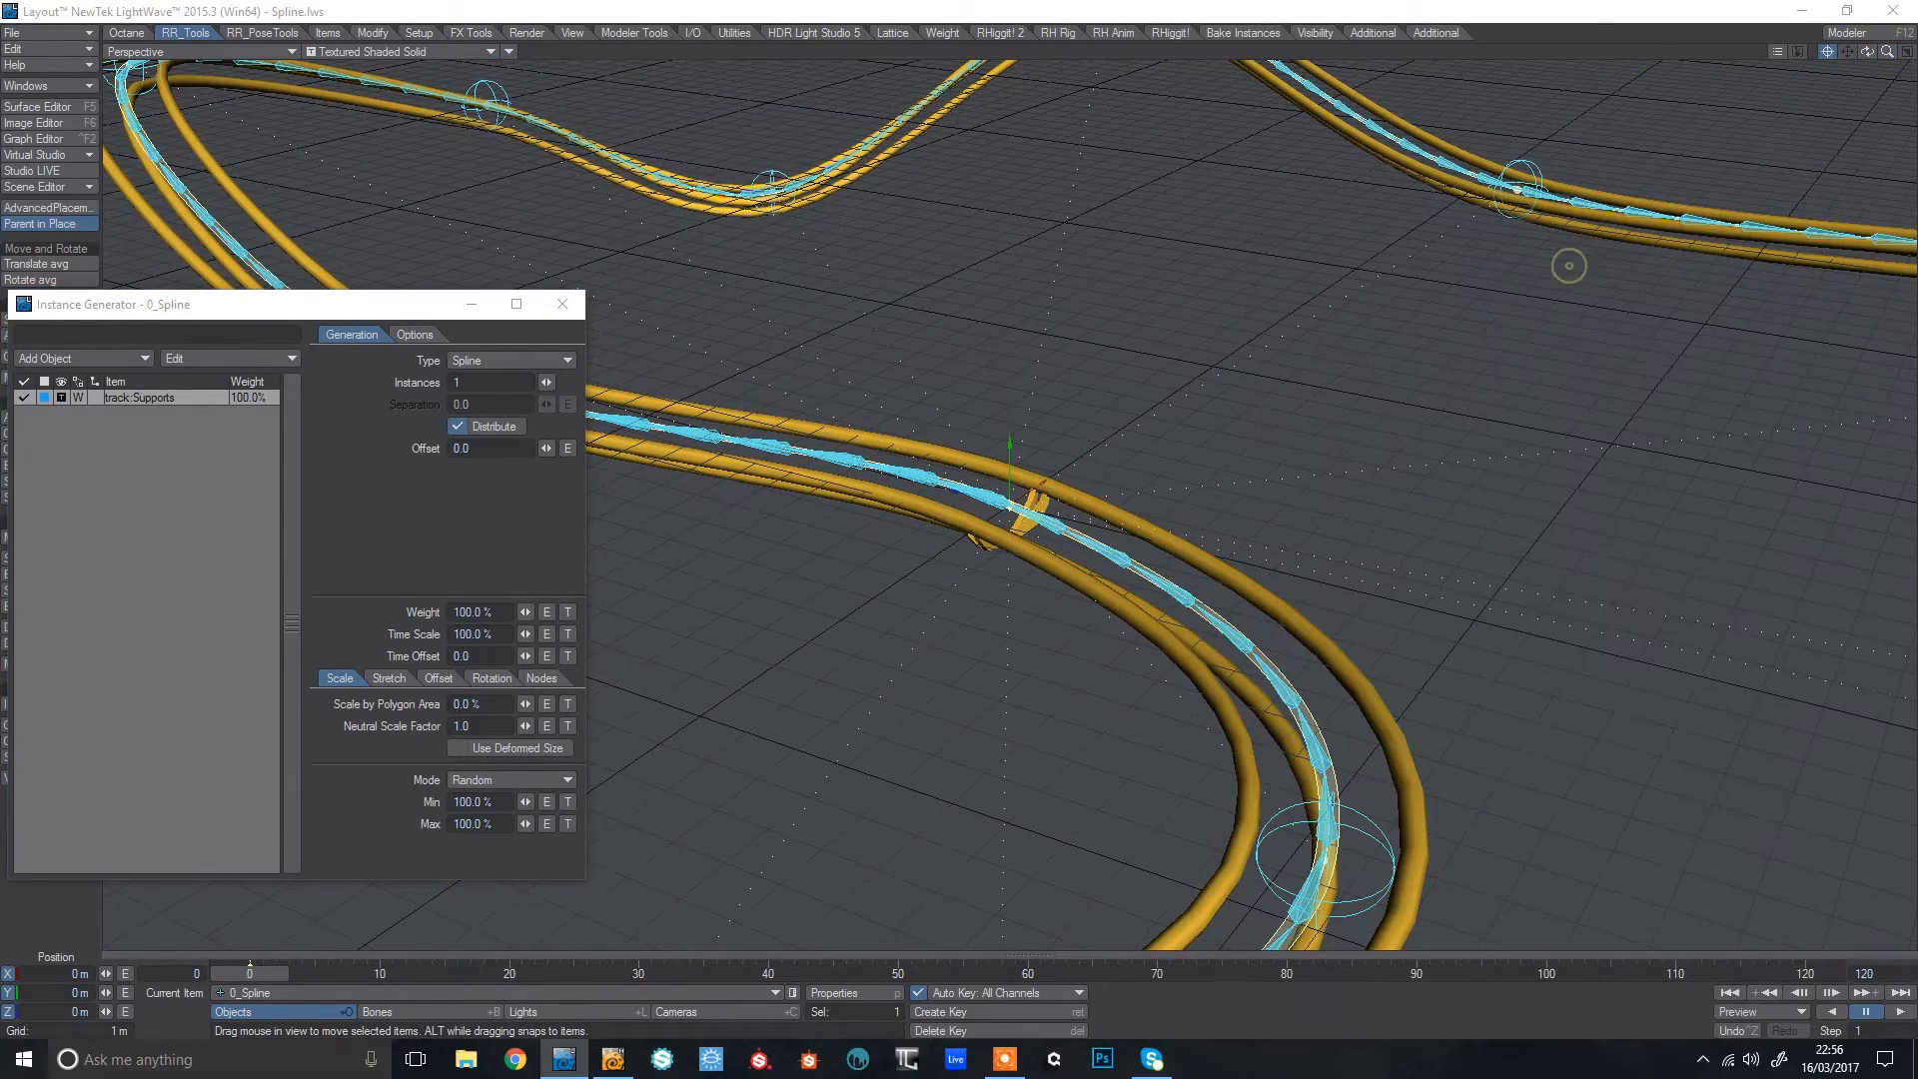
pyautogui.moveTo(1886, 52); pyautogui.dragTo(1888, 60)
pyautogui.moveTo(546, 386); pyautogui.dragTo(584, 382)
pyautogui.click(510, 380)
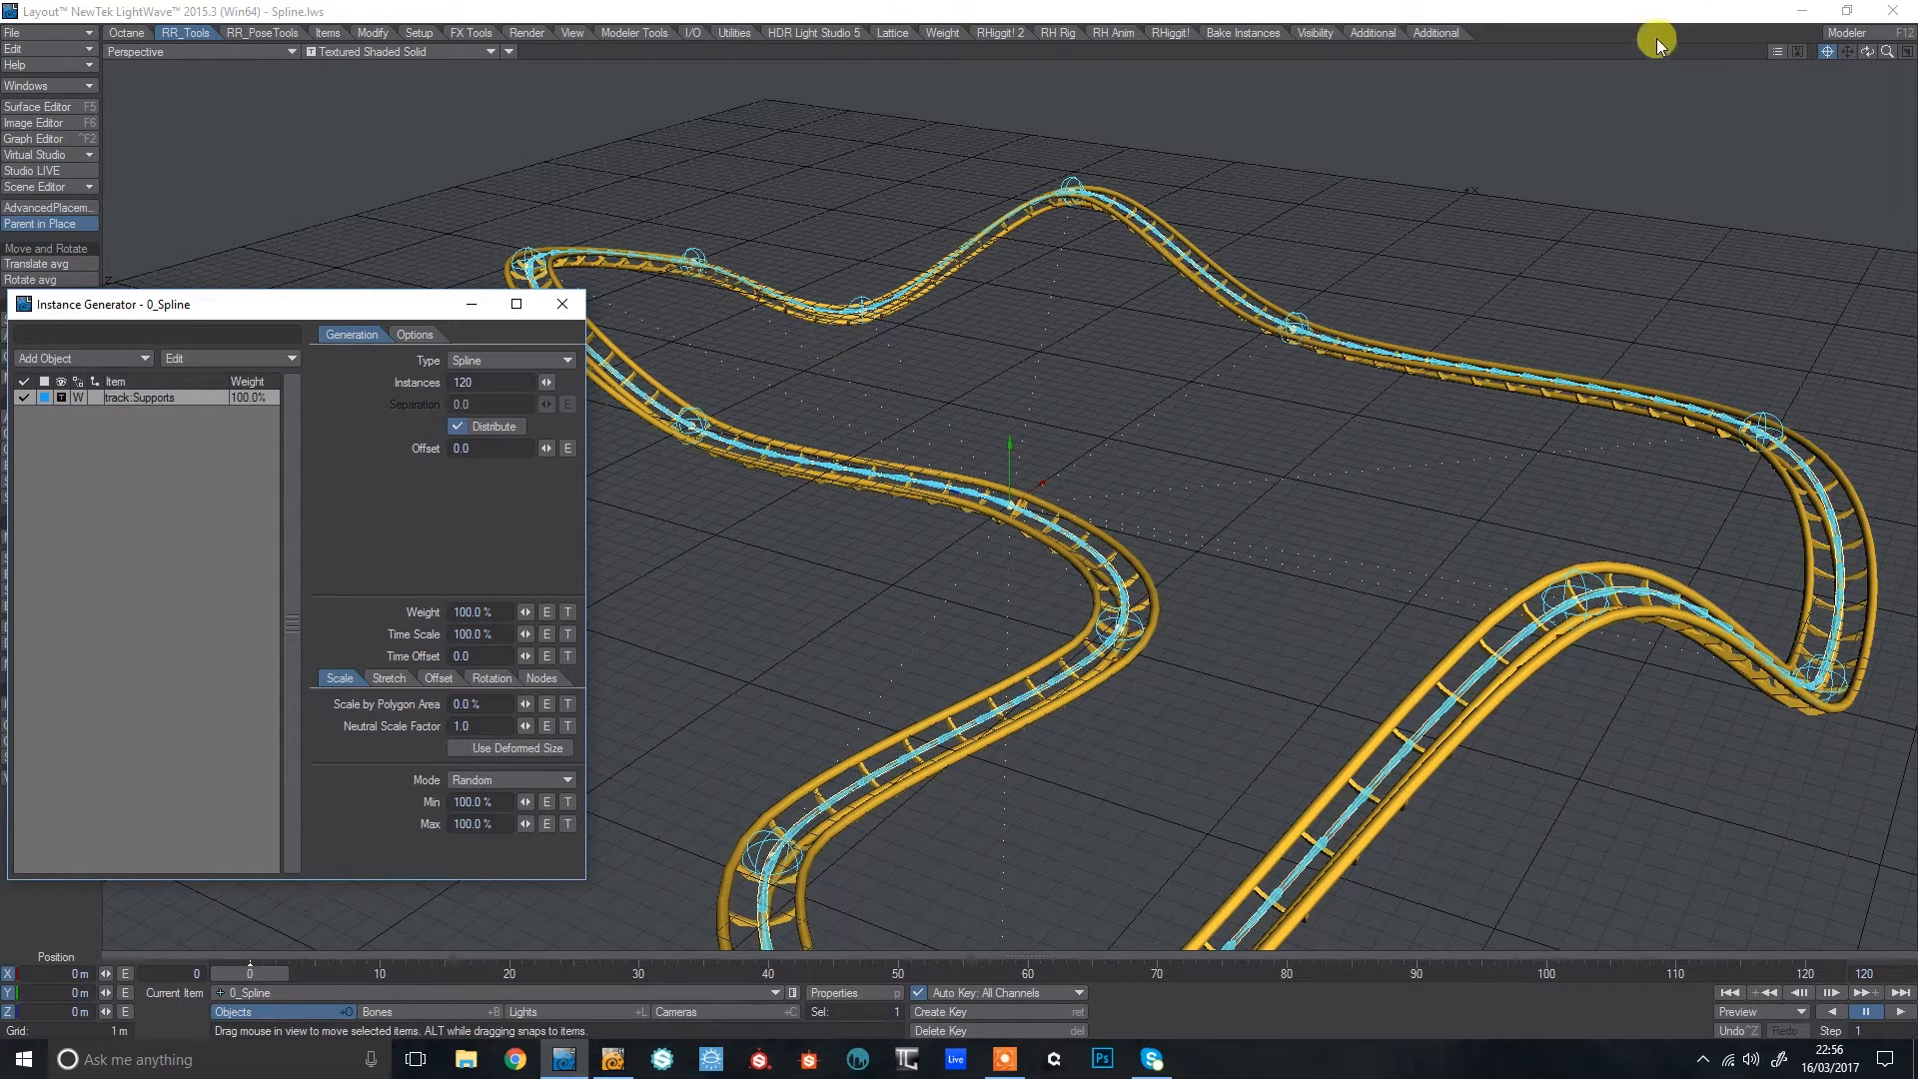
# Lower two track nodes vertically to test the rig: Node (13) to a Y position of about -2.6 m and Node (7) to about -3.1 m.
pyautogui.moveTo(1867, 52); pyautogui.dragTo(1867, 52)
pyautogui.click(1215, 552)
pyautogui.click(1201, 564)
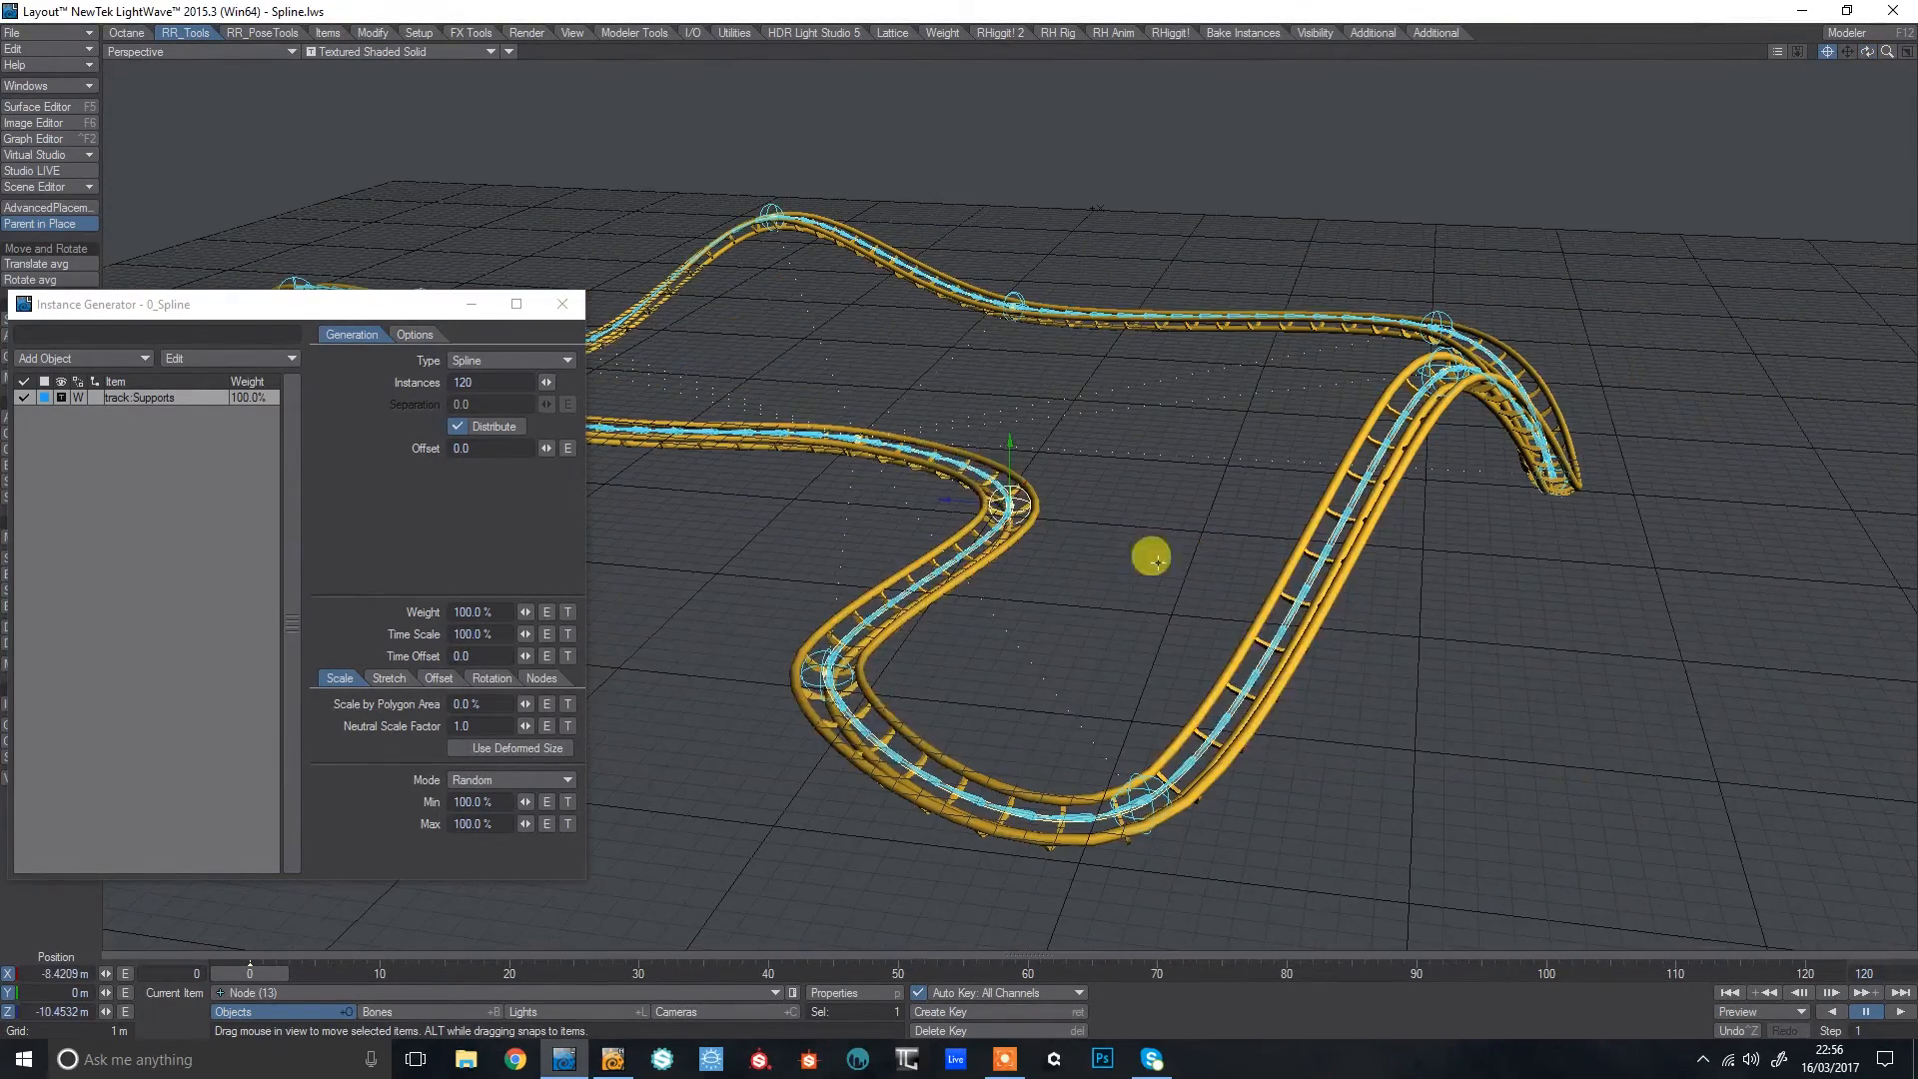
pyautogui.moveTo(980, 464); pyautogui.dragTo(952, 438, button='right')
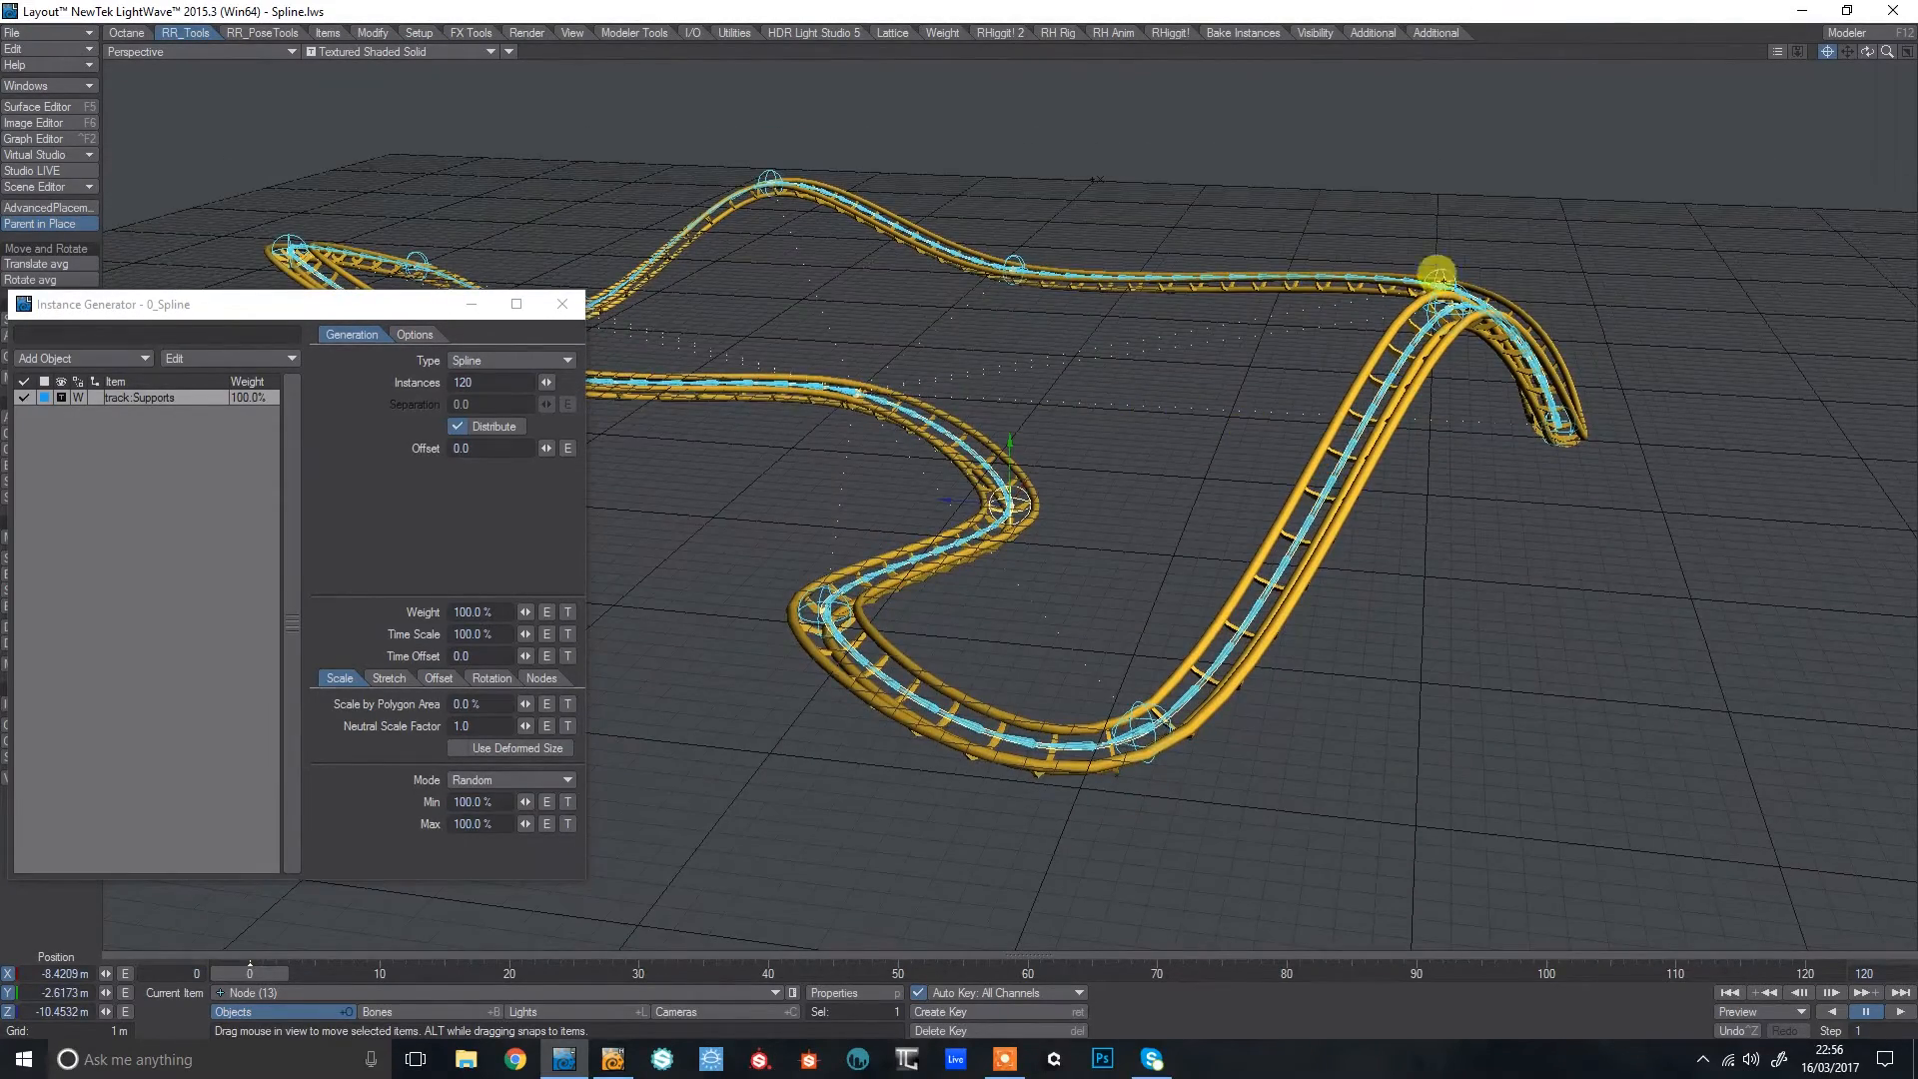
pyautogui.click(1019, 247)
pyautogui.moveTo(989, 429)
pyautogui.mouseDown(button='right')
pyautogui.moveTo(989, 219)
pyautogui.moveTo(989, 379)
pyautogui.moveTo(1015, 437)
pyautogui.mouseUp(button='right')
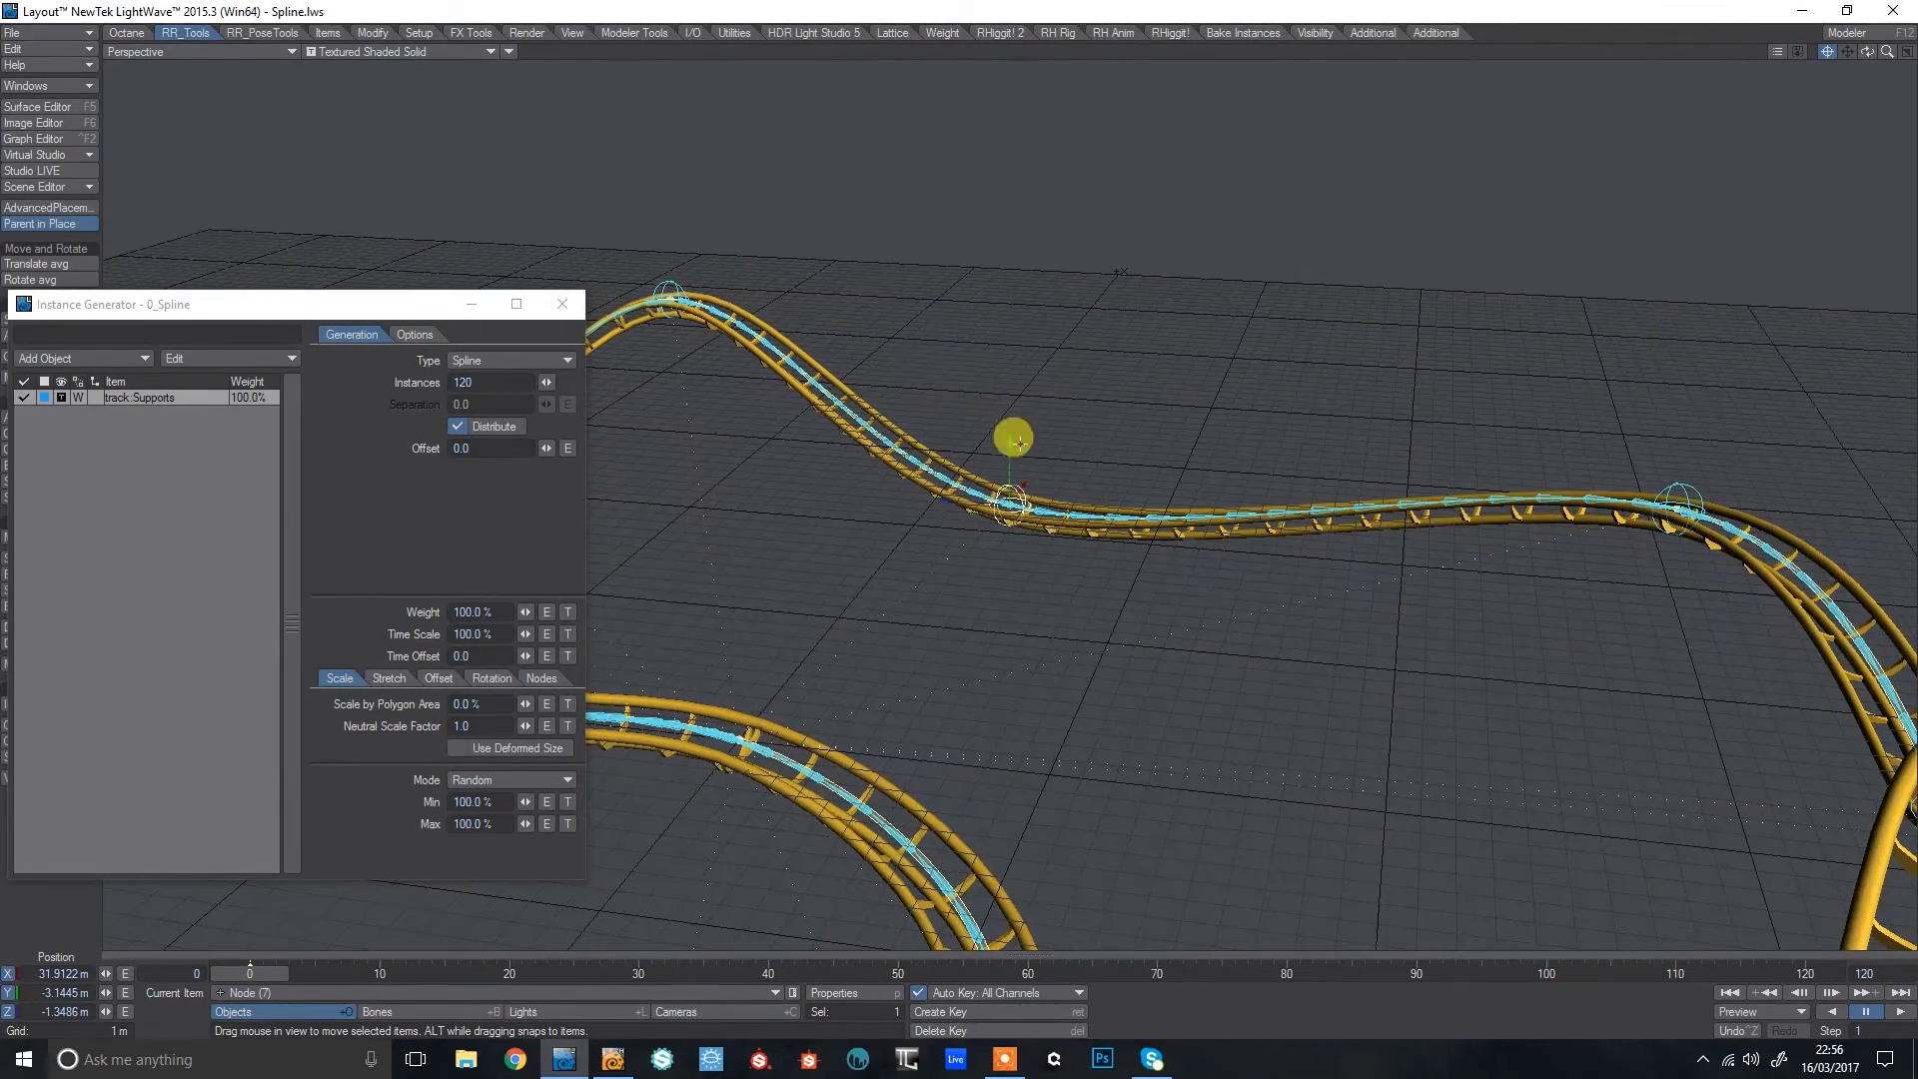
# Close the Instance Generator settings and make 0_Spline the current item.
pyautogui.moveTo(1885, 52); pyautogui.dragTo(1704, 427)
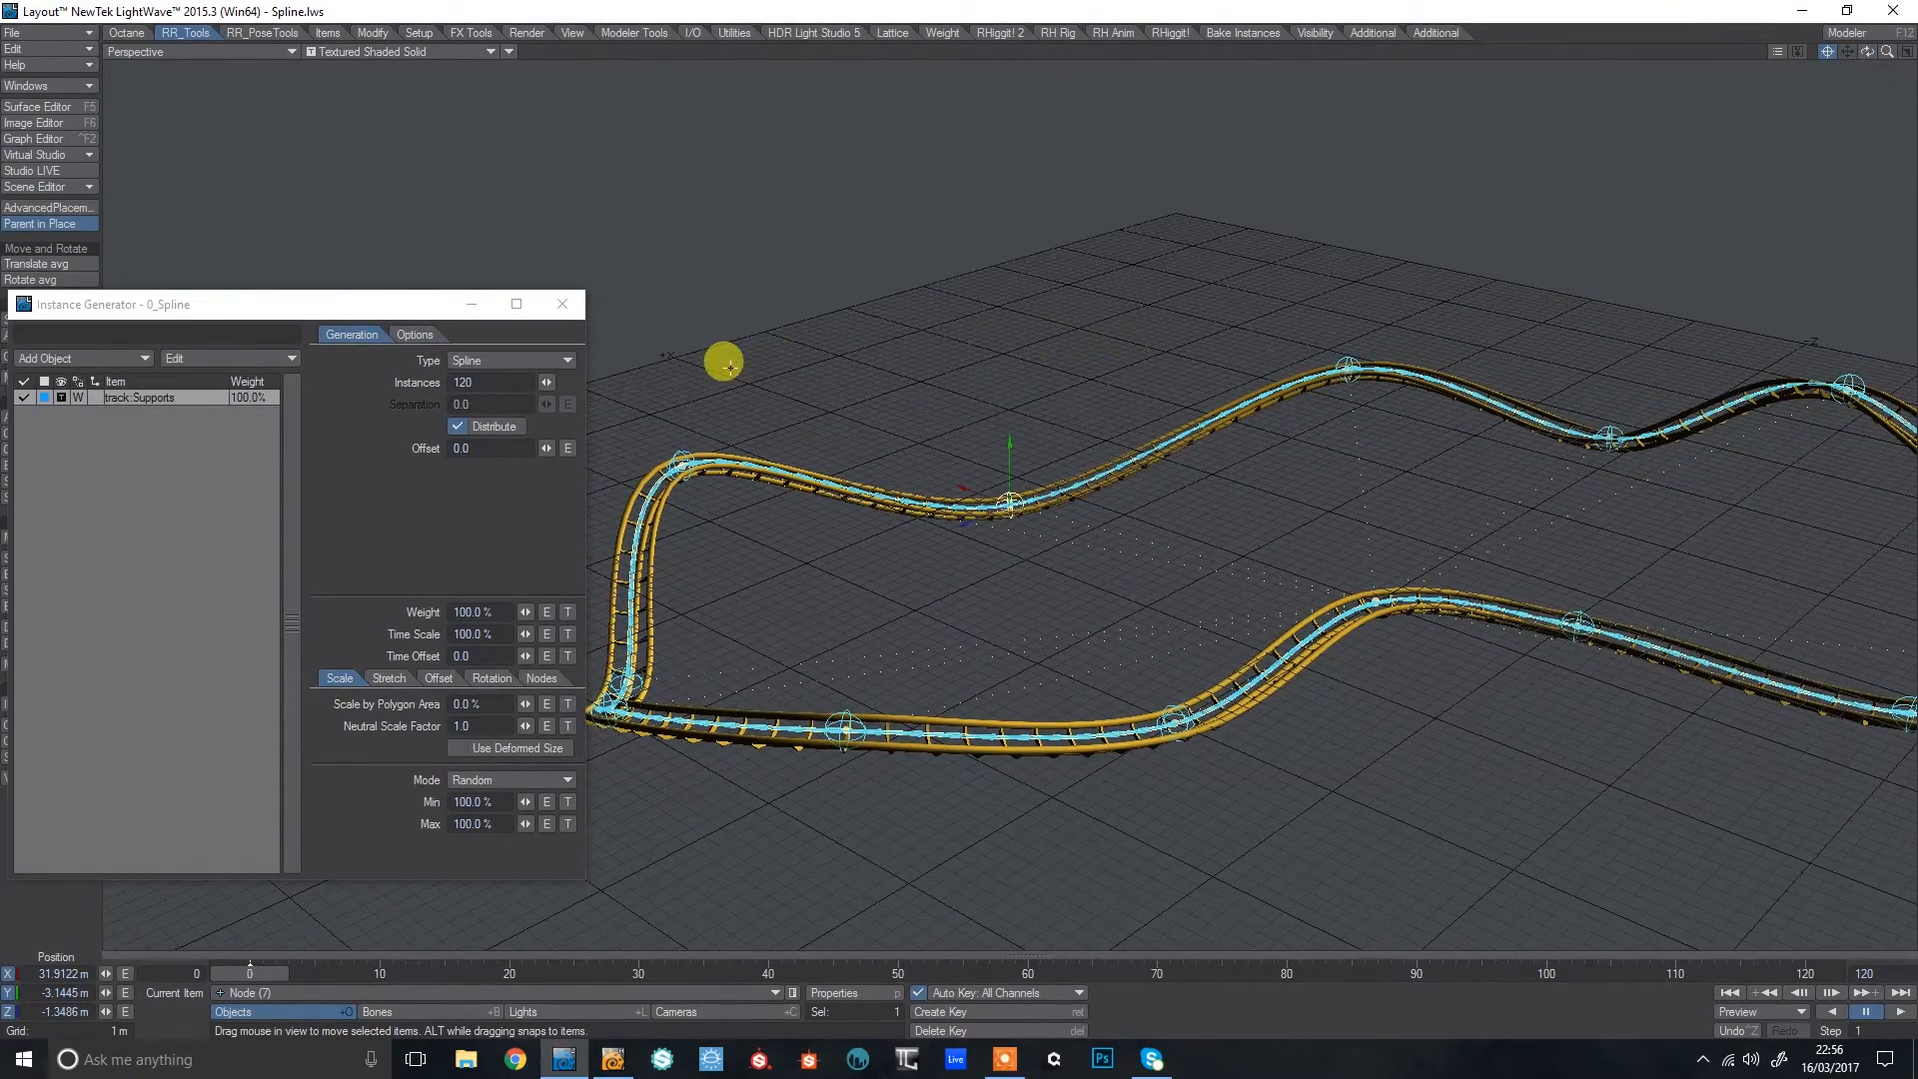
pyautogui.click(561, 303)
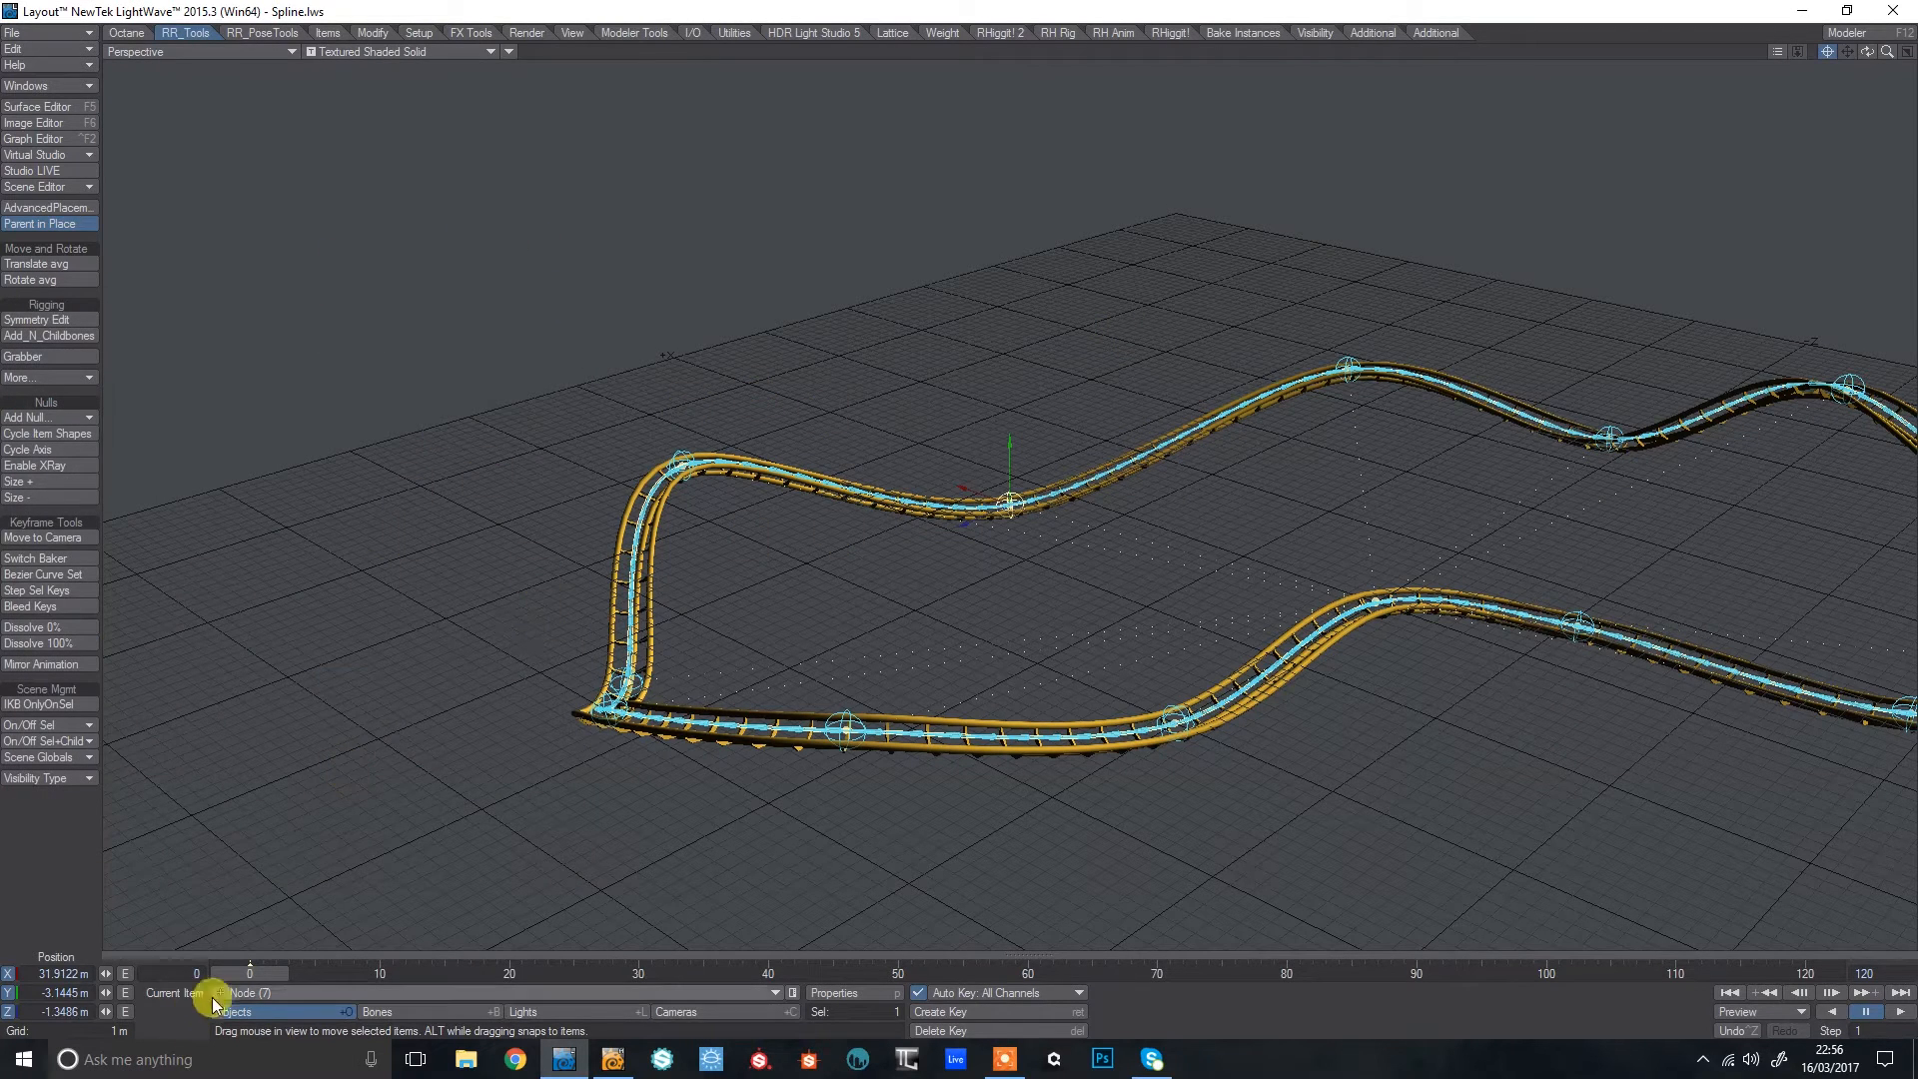
pyautogui.click(238, 993)
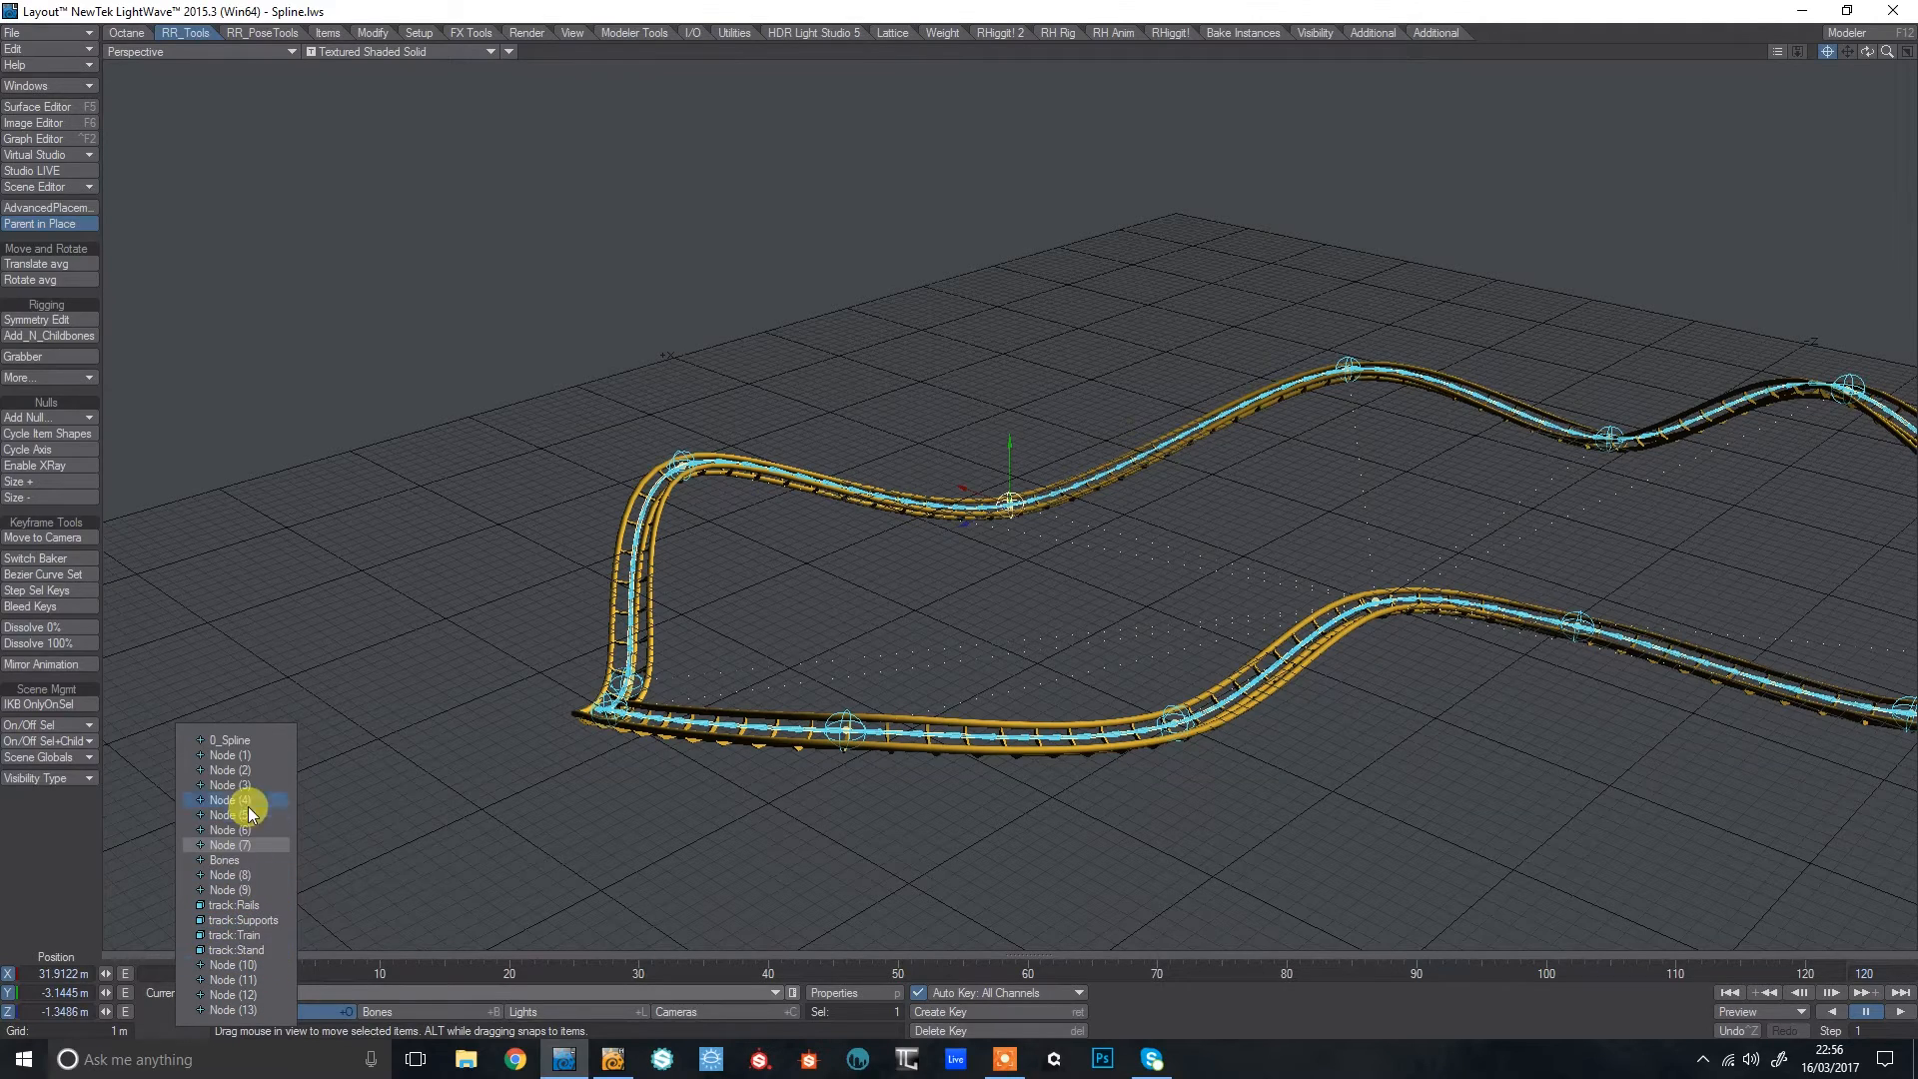
pyautogui.click(235, 740)
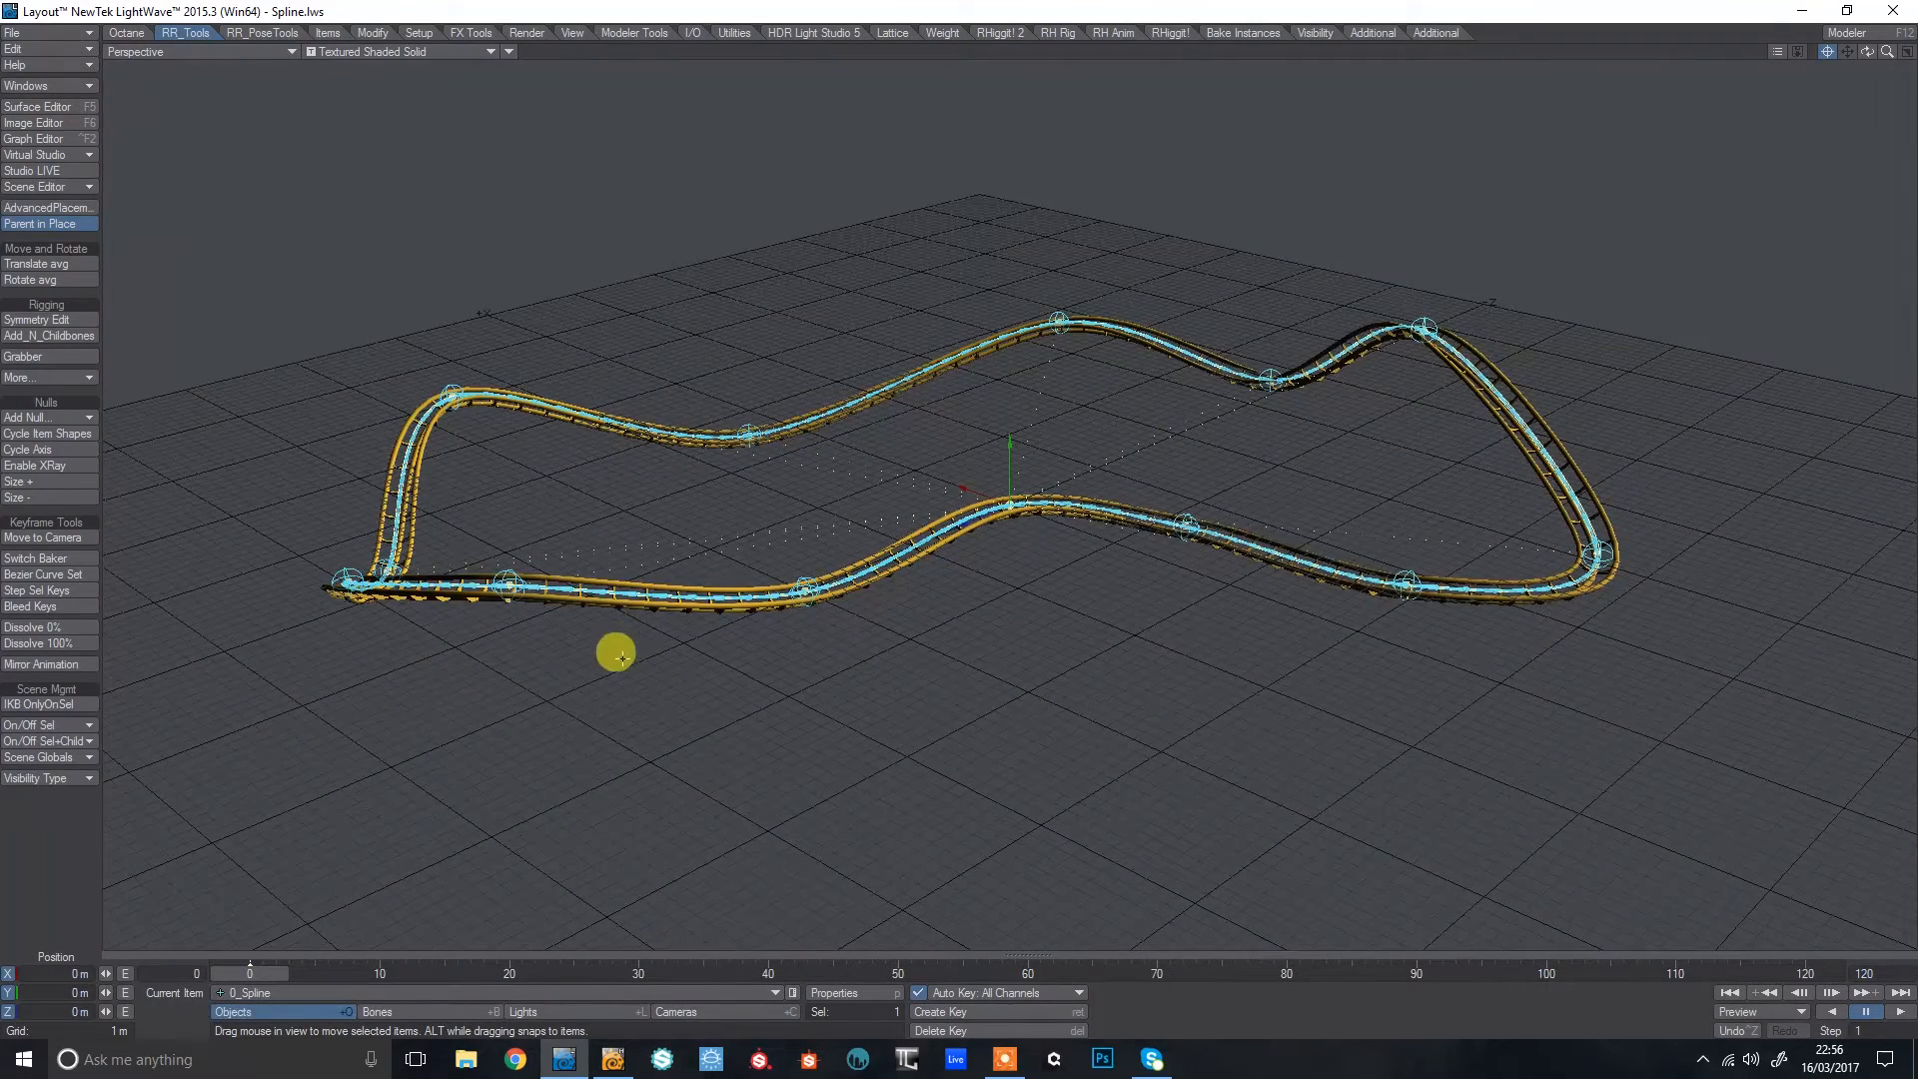
# Open the properties of the 0_Spline object and add a second Instance Generator.
pyautogui.press('p')
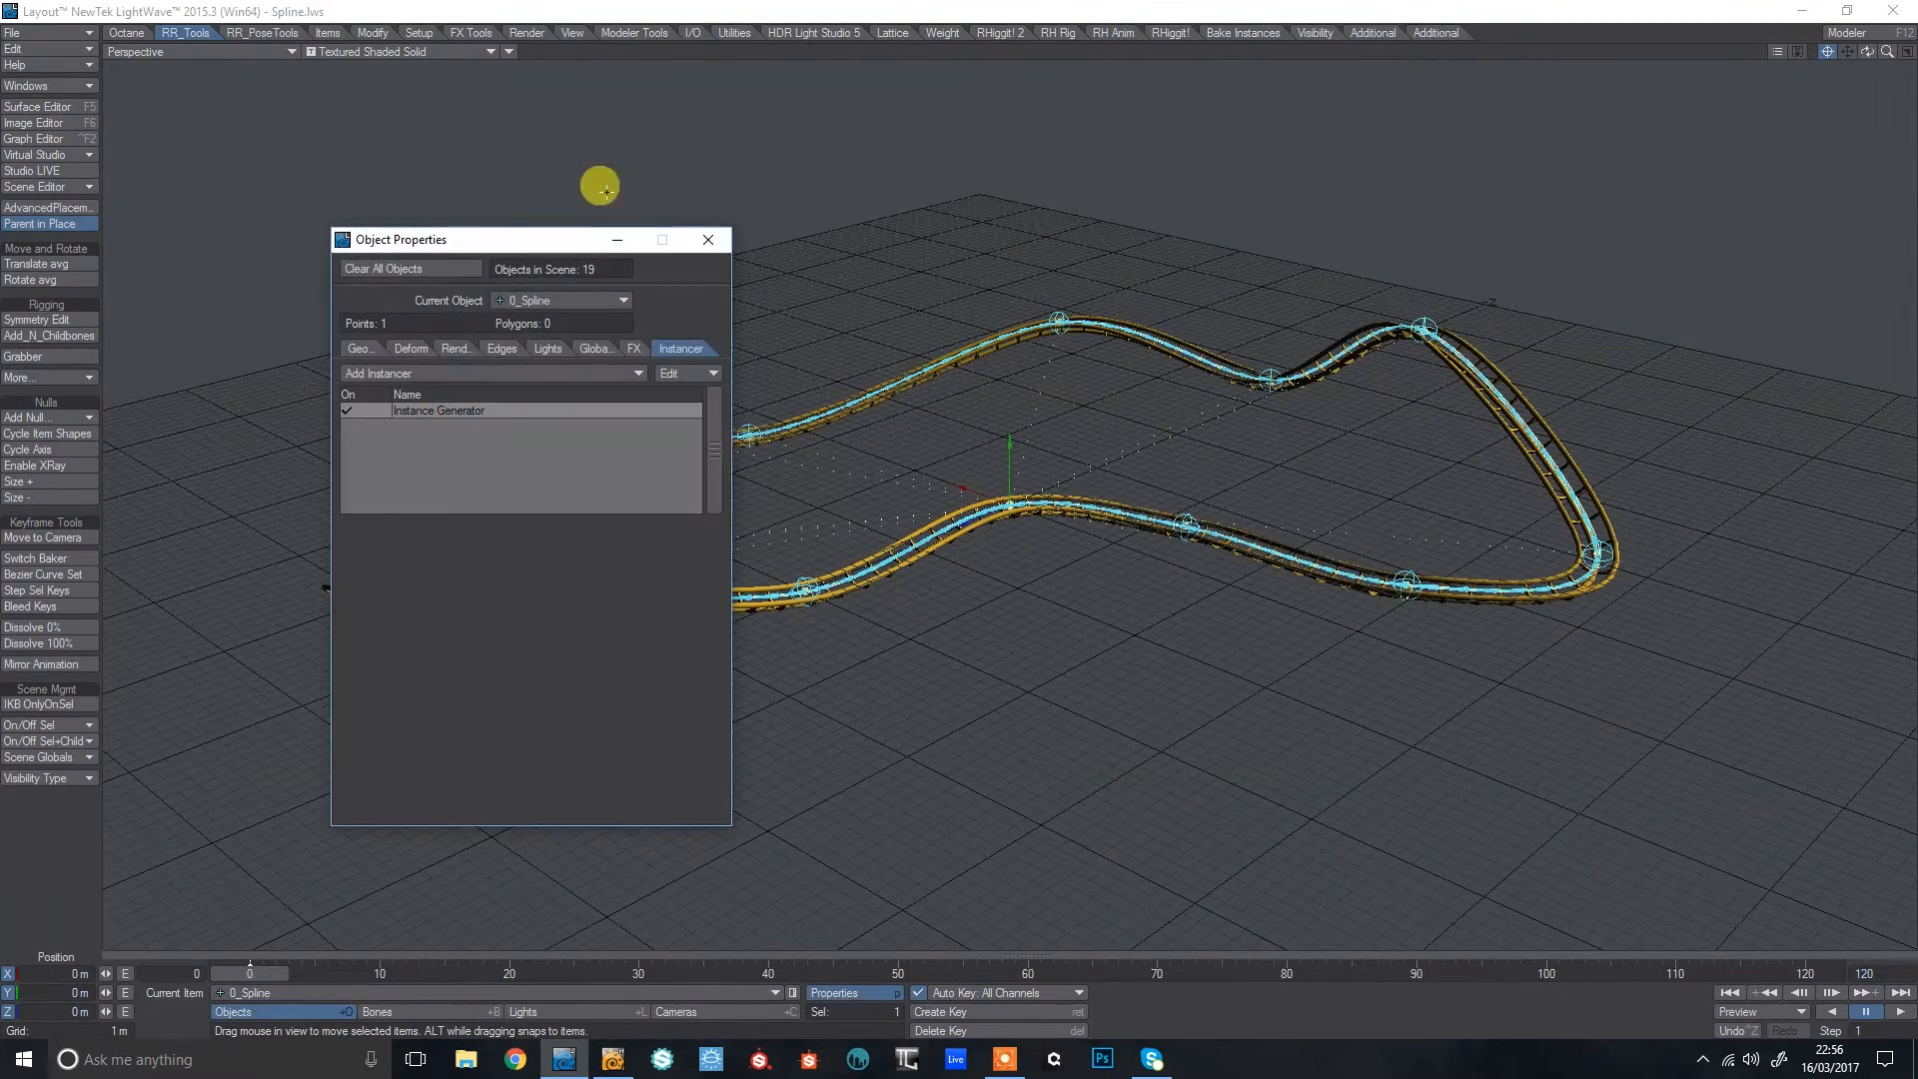
pyautogui.click(456, 373)
pyautogui.click(490, 373)
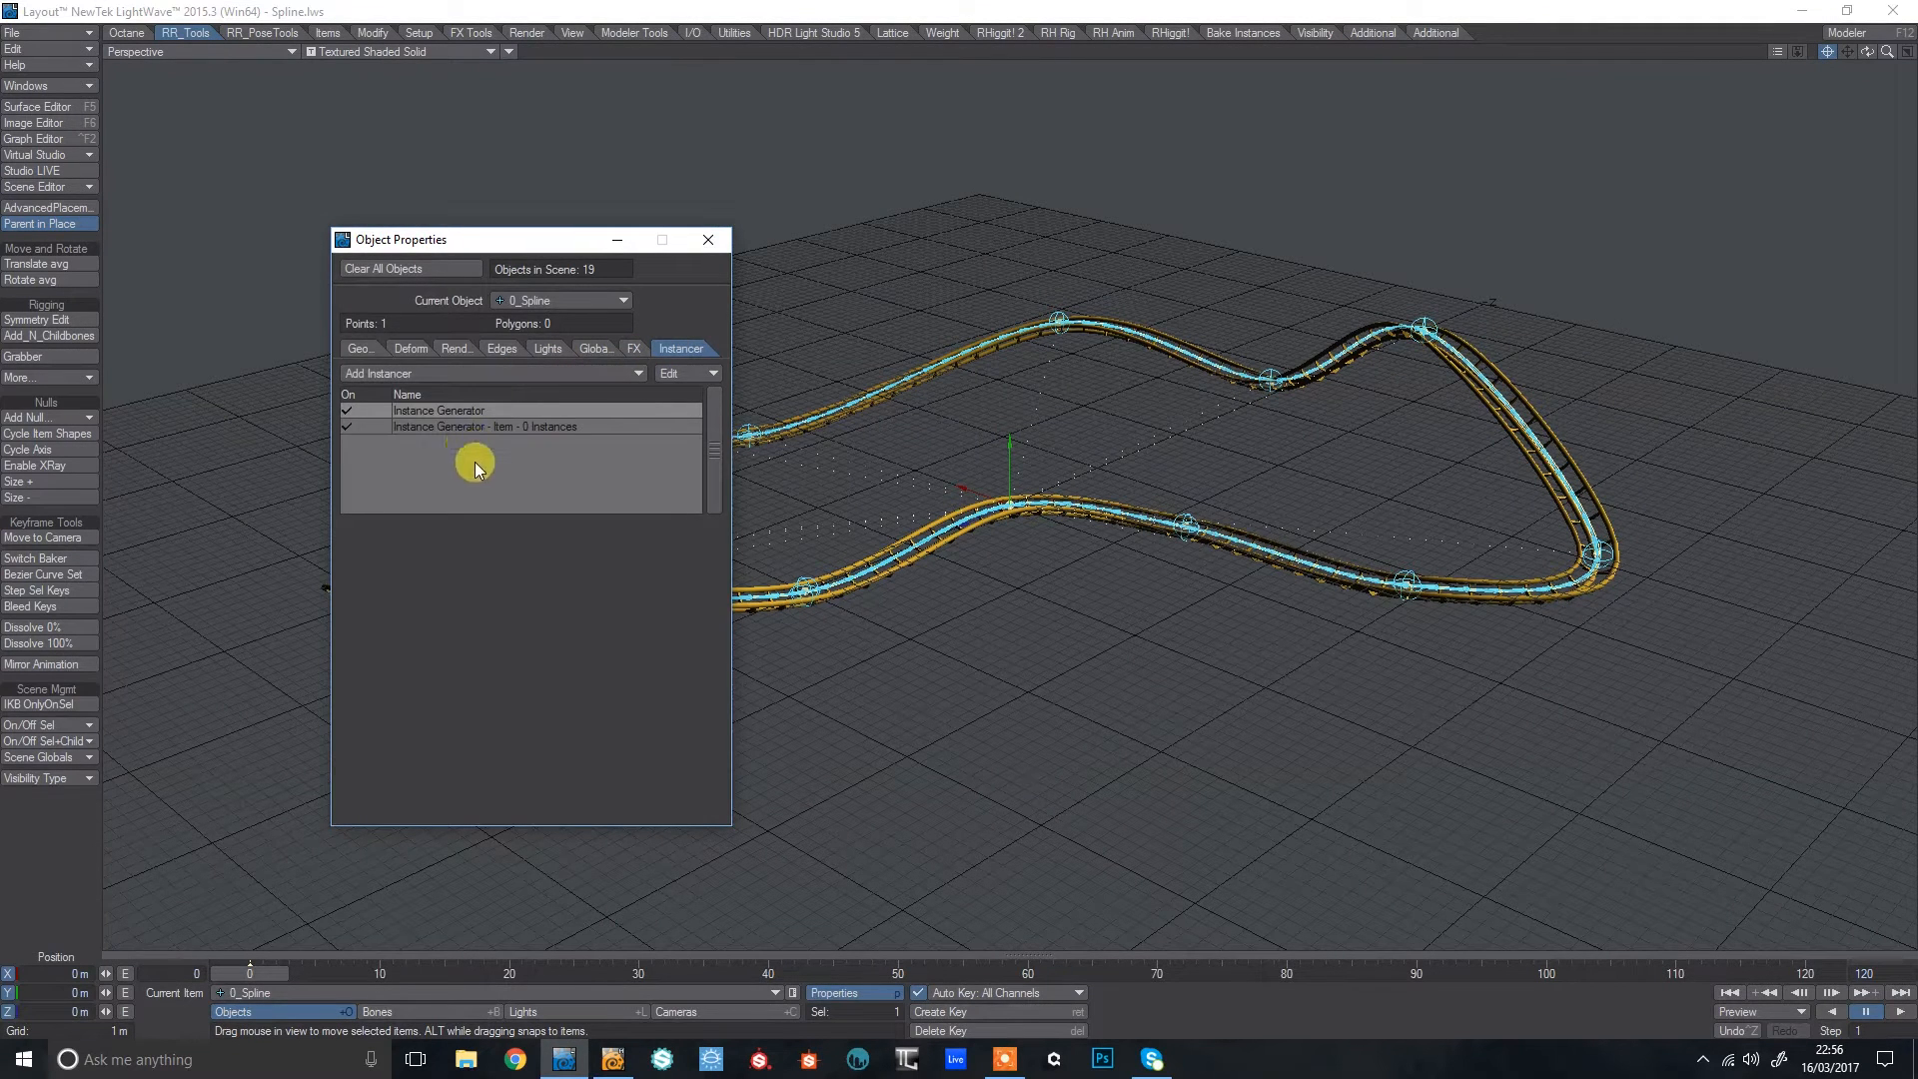
# Name the first instance generator of 0_Spline "Supports" and close its settings.
pyautogui.click(484, 427)
pyautogui.doubleClick(465, 410)
pyautogui.click(165, 333)
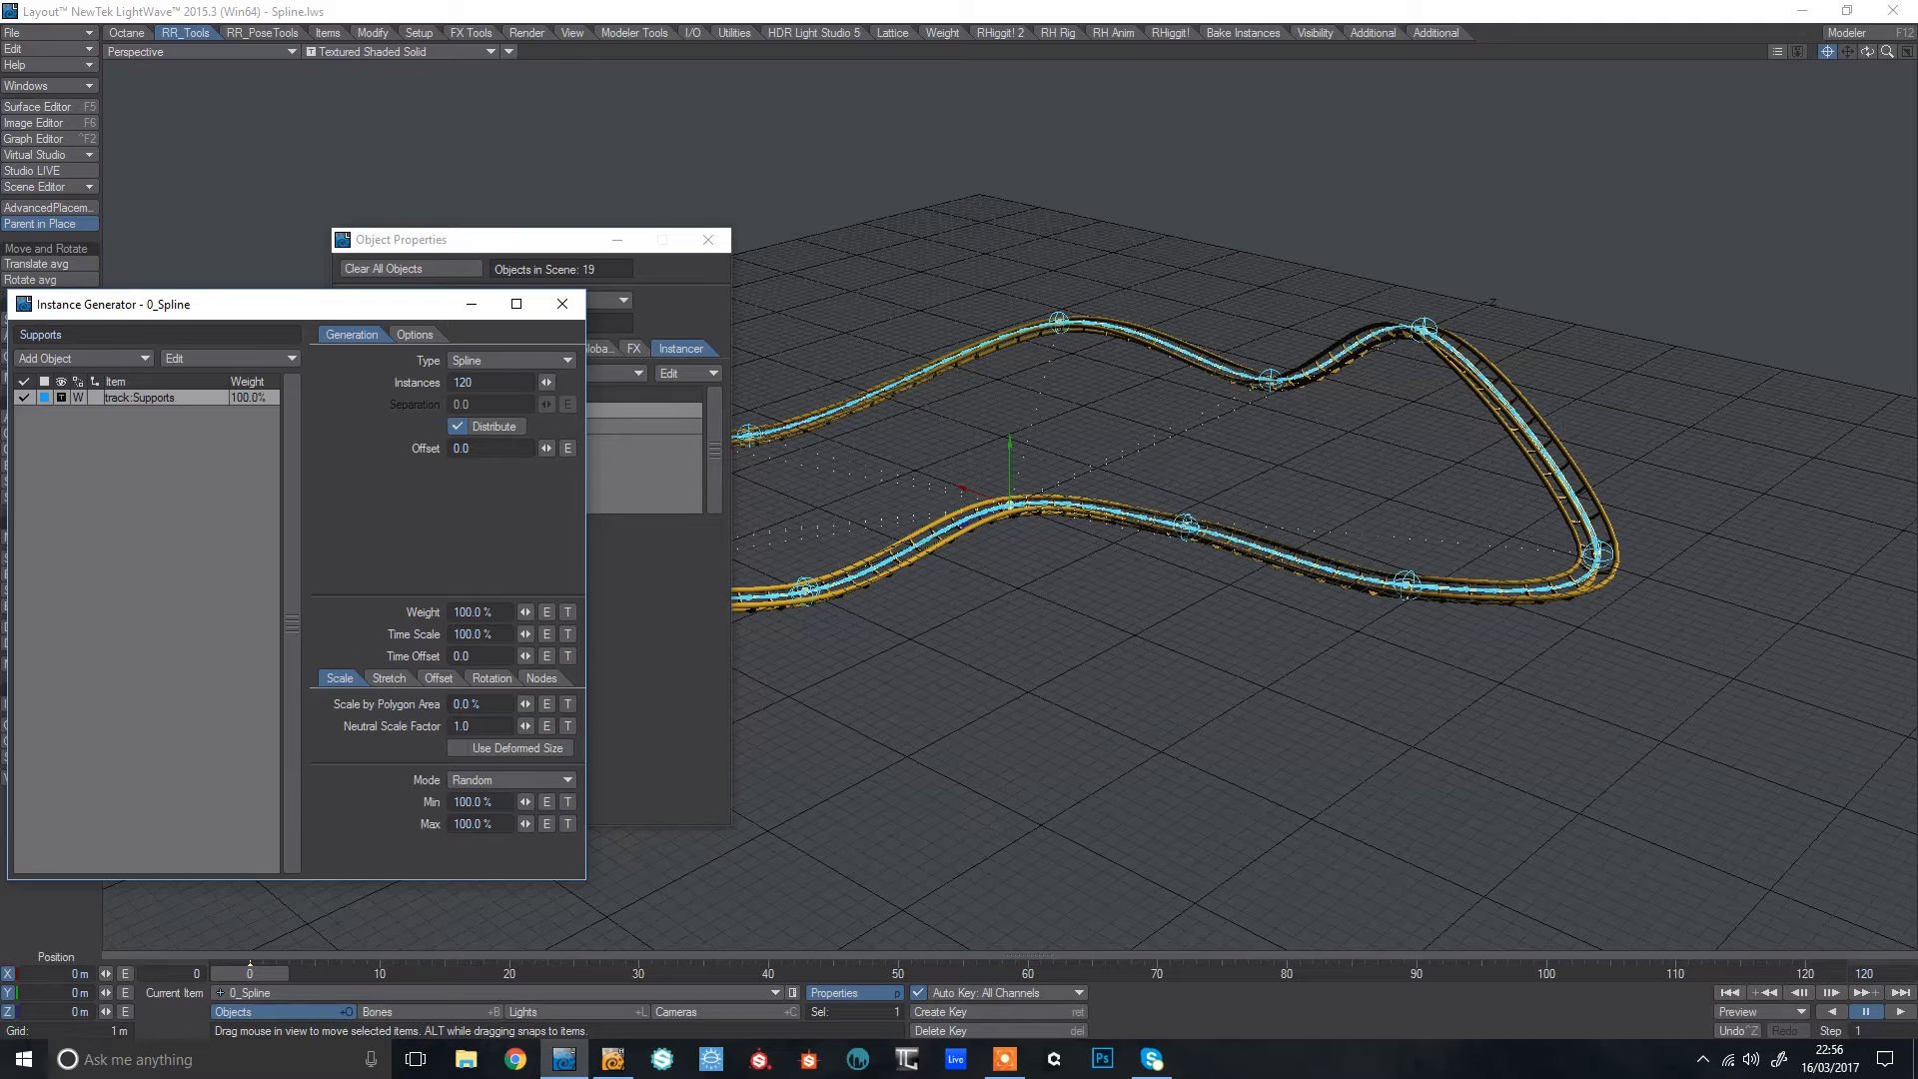
pyautogui.click(562, 304)
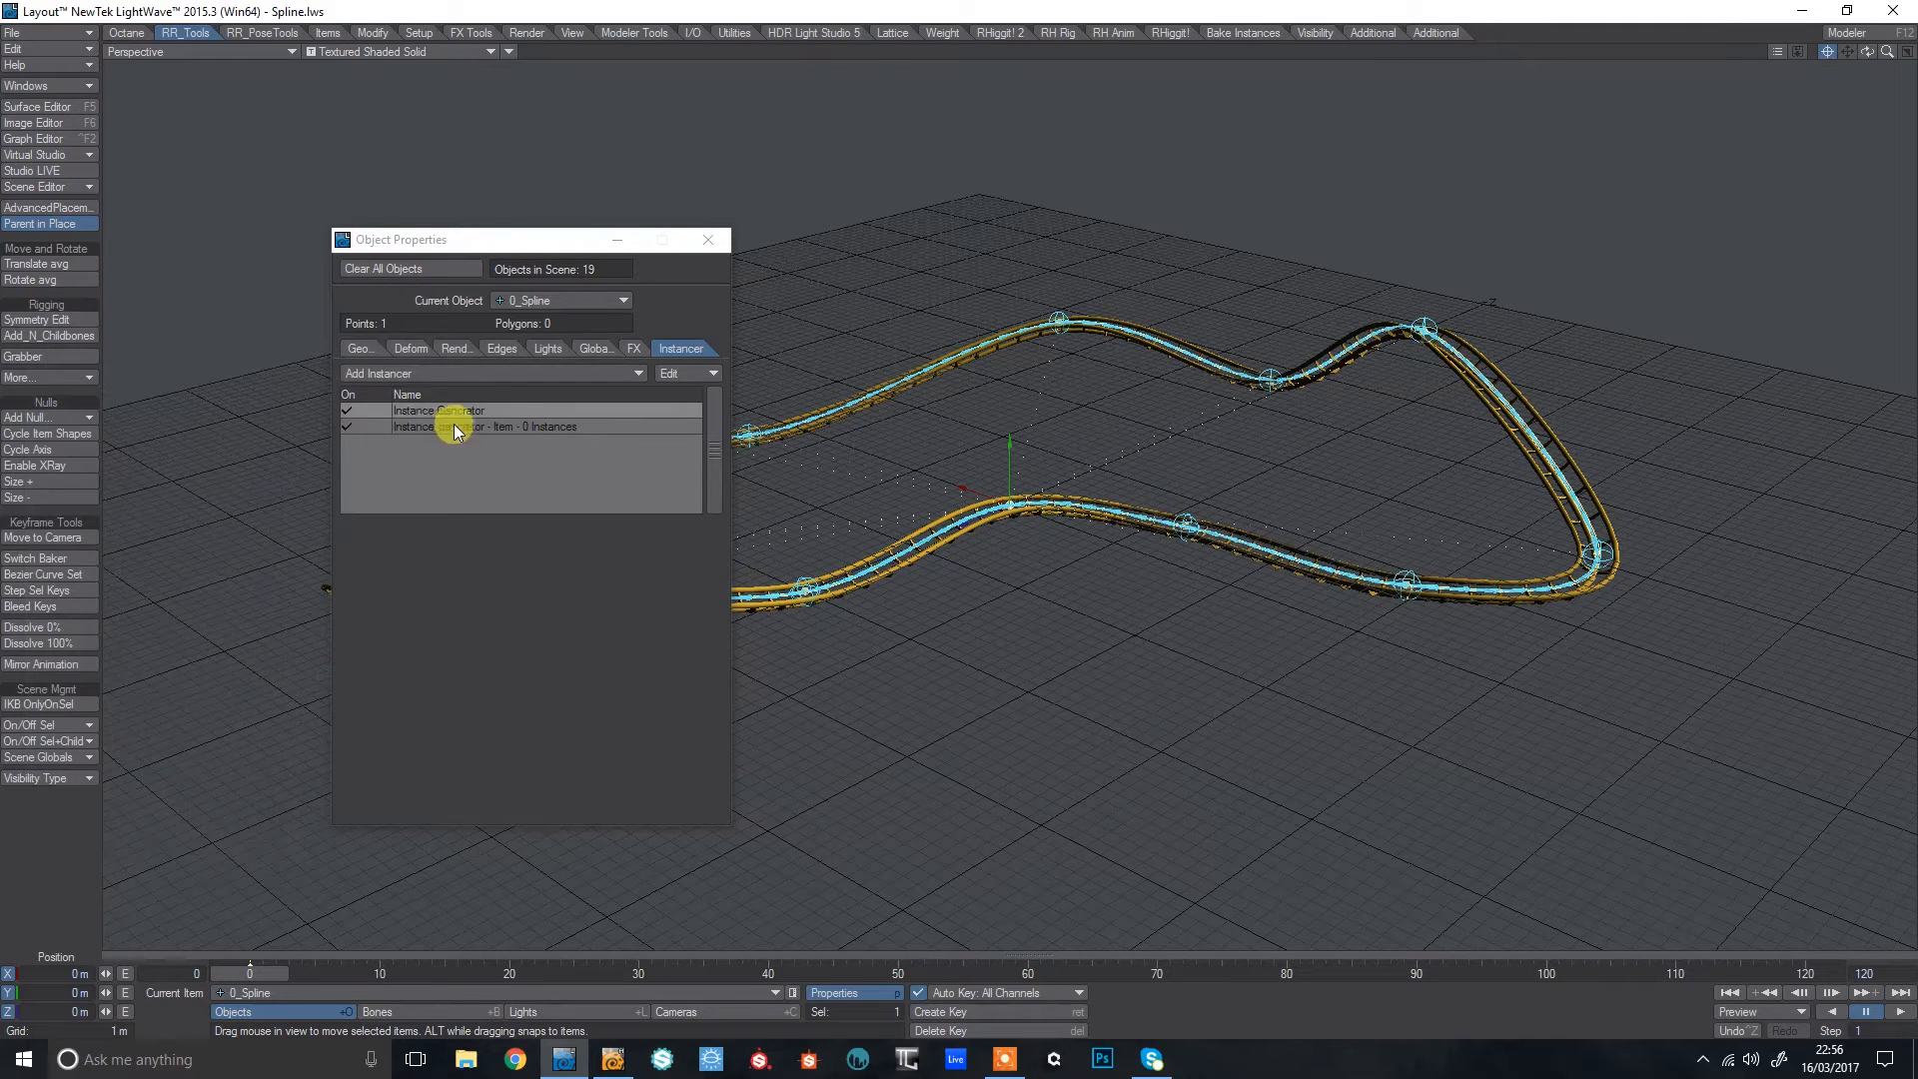
# Name the new instance generator "Stands" and add the track:Stand object to it.
pyautogui.doubleClick(498, 427)
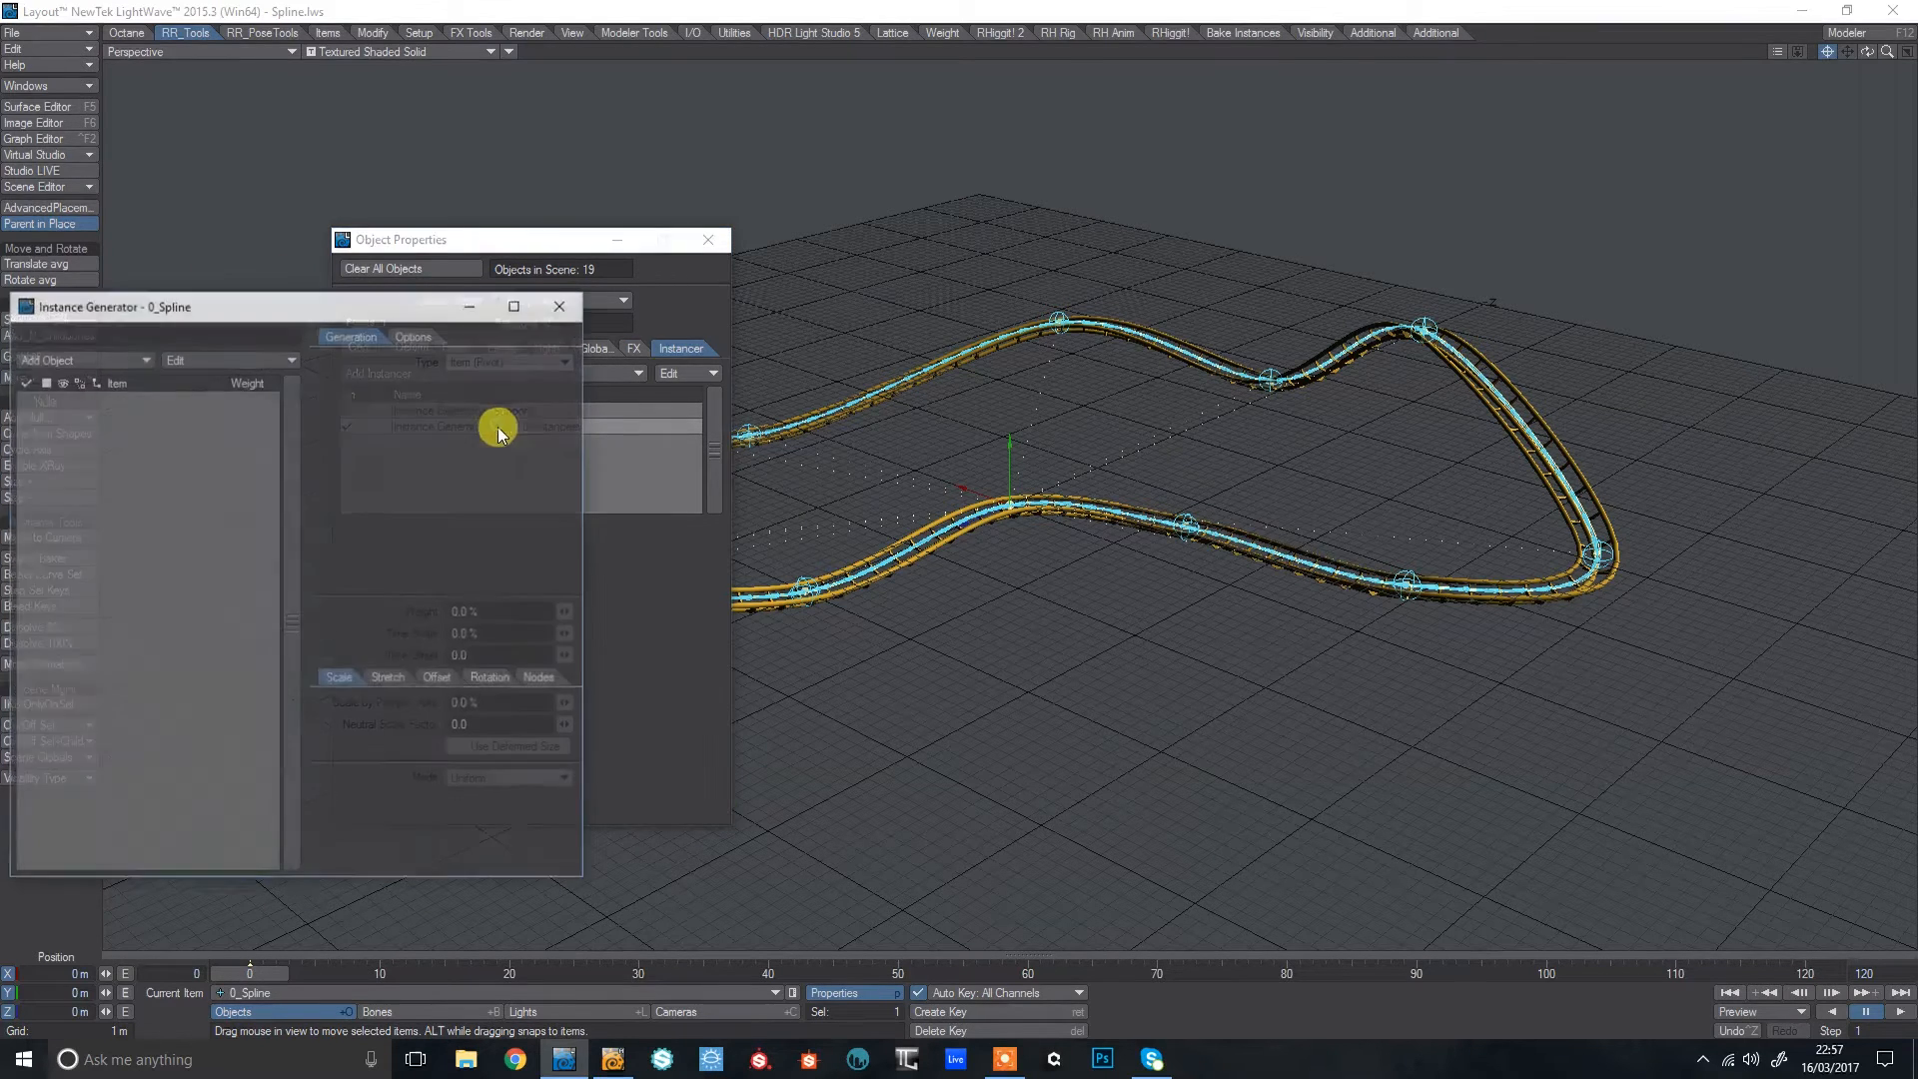
pyautogui.moveTo(80, 308); pyautogui.dragTo(401, 418)
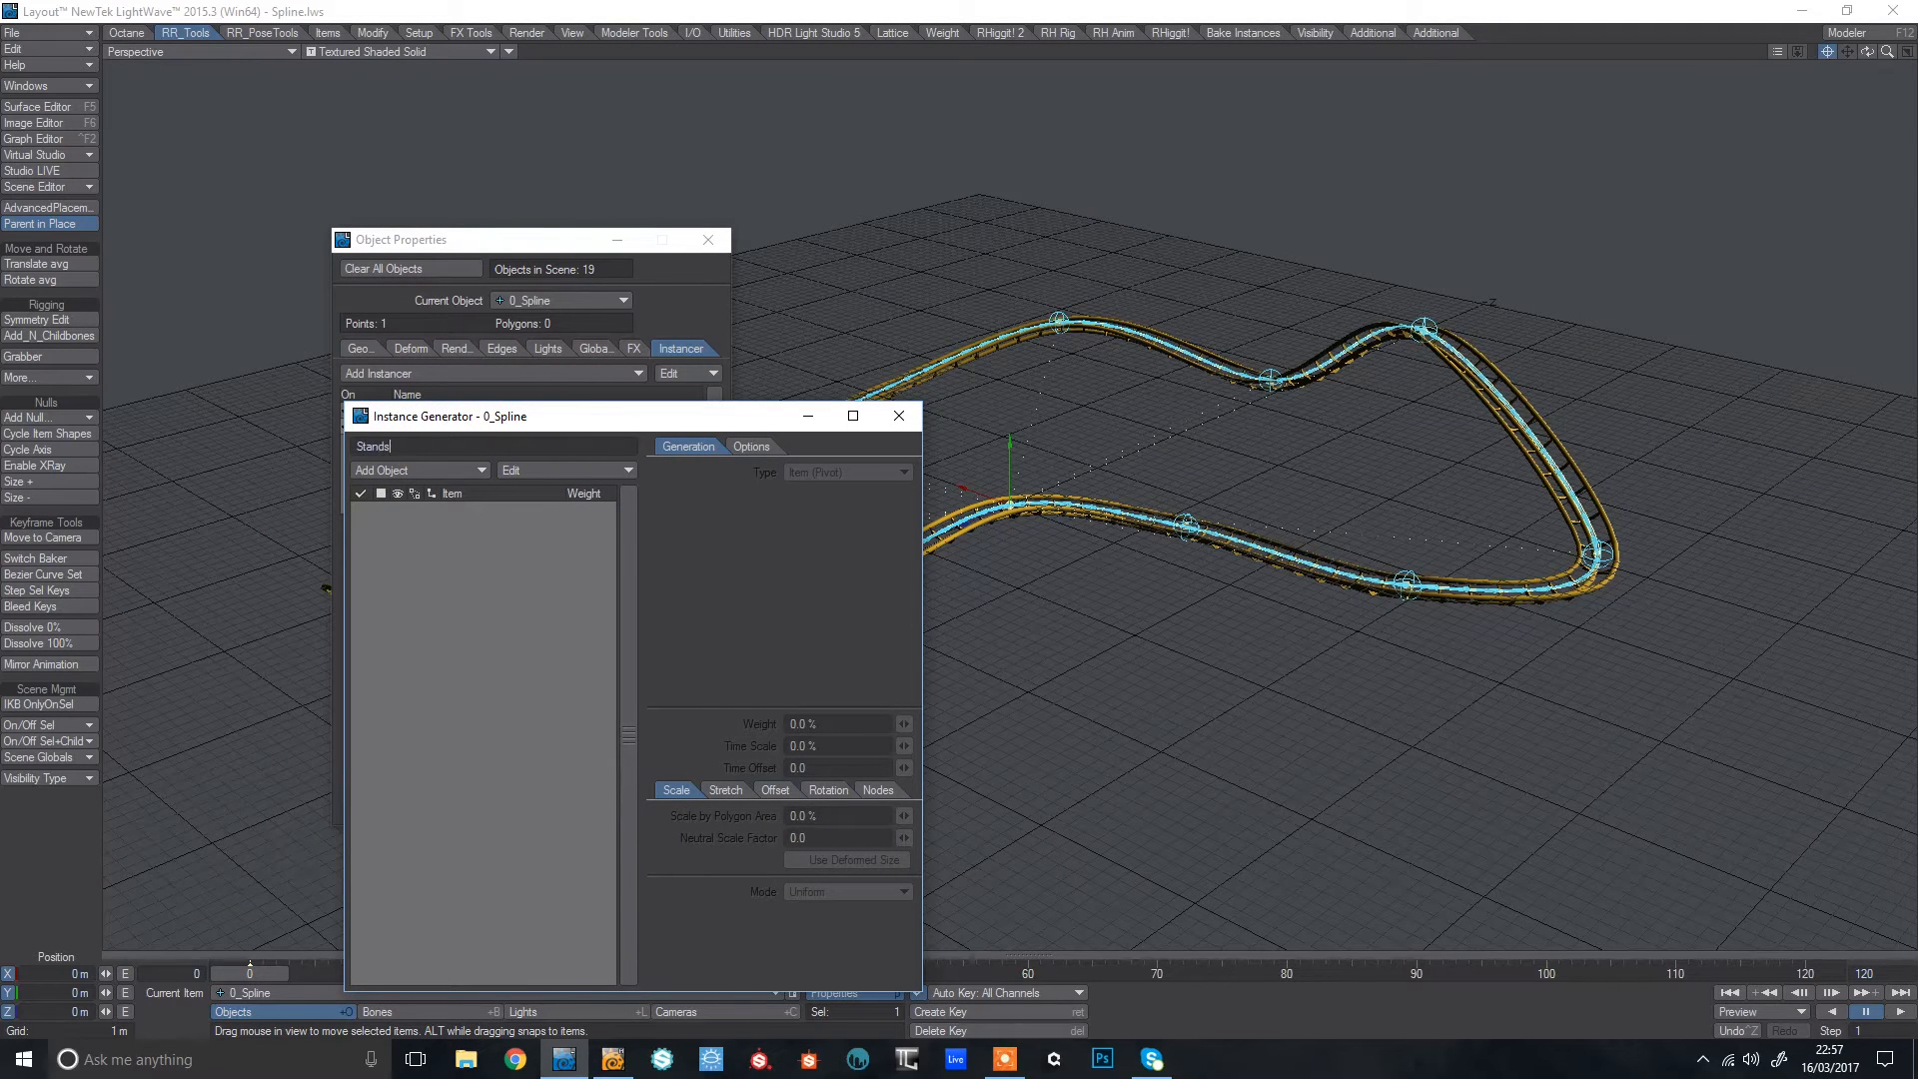
pyautogui.click(425, 468)
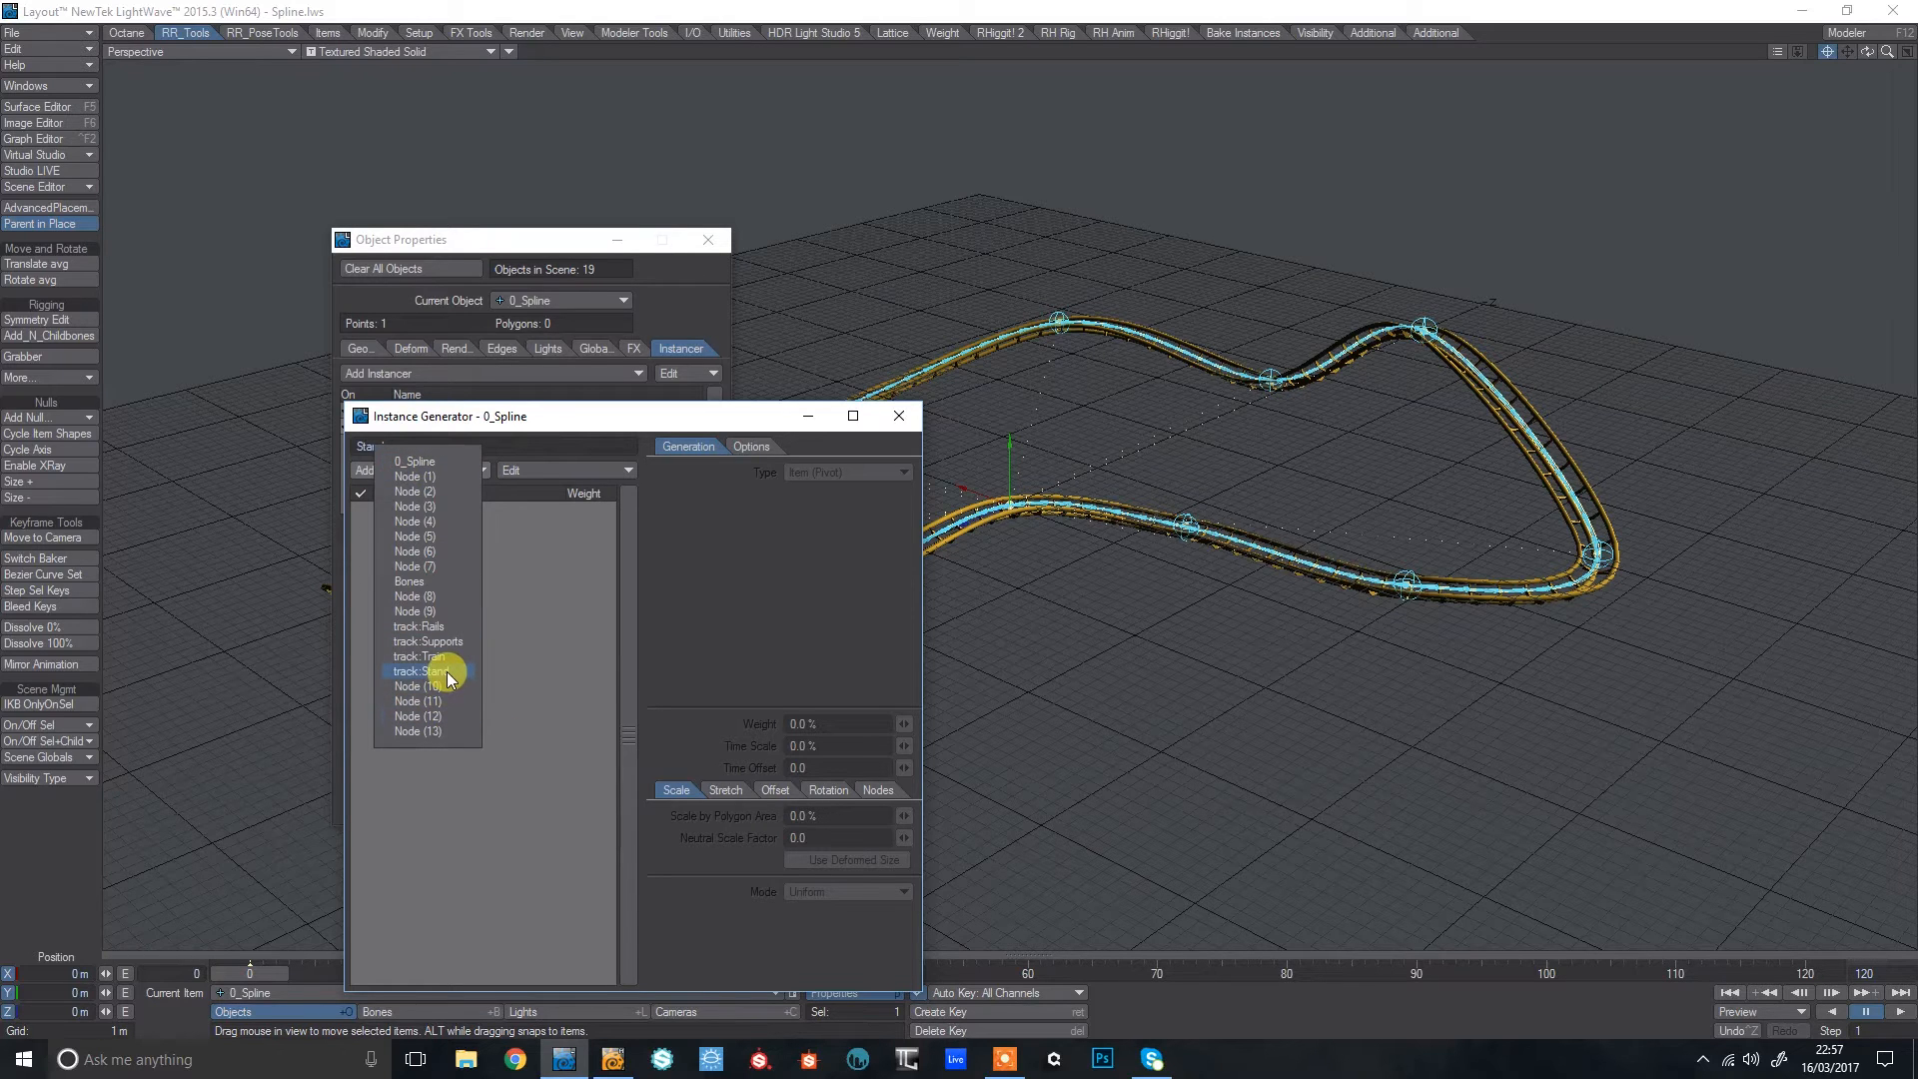
pyautogui.click(446, 671)
# Set the viewport display of the track:Stand instances to Textured Shaded Solid.
pyautogui.moveTo(563, 412); pyautogui.dragTo(420, 240)
pyautogui.click(345, 336)
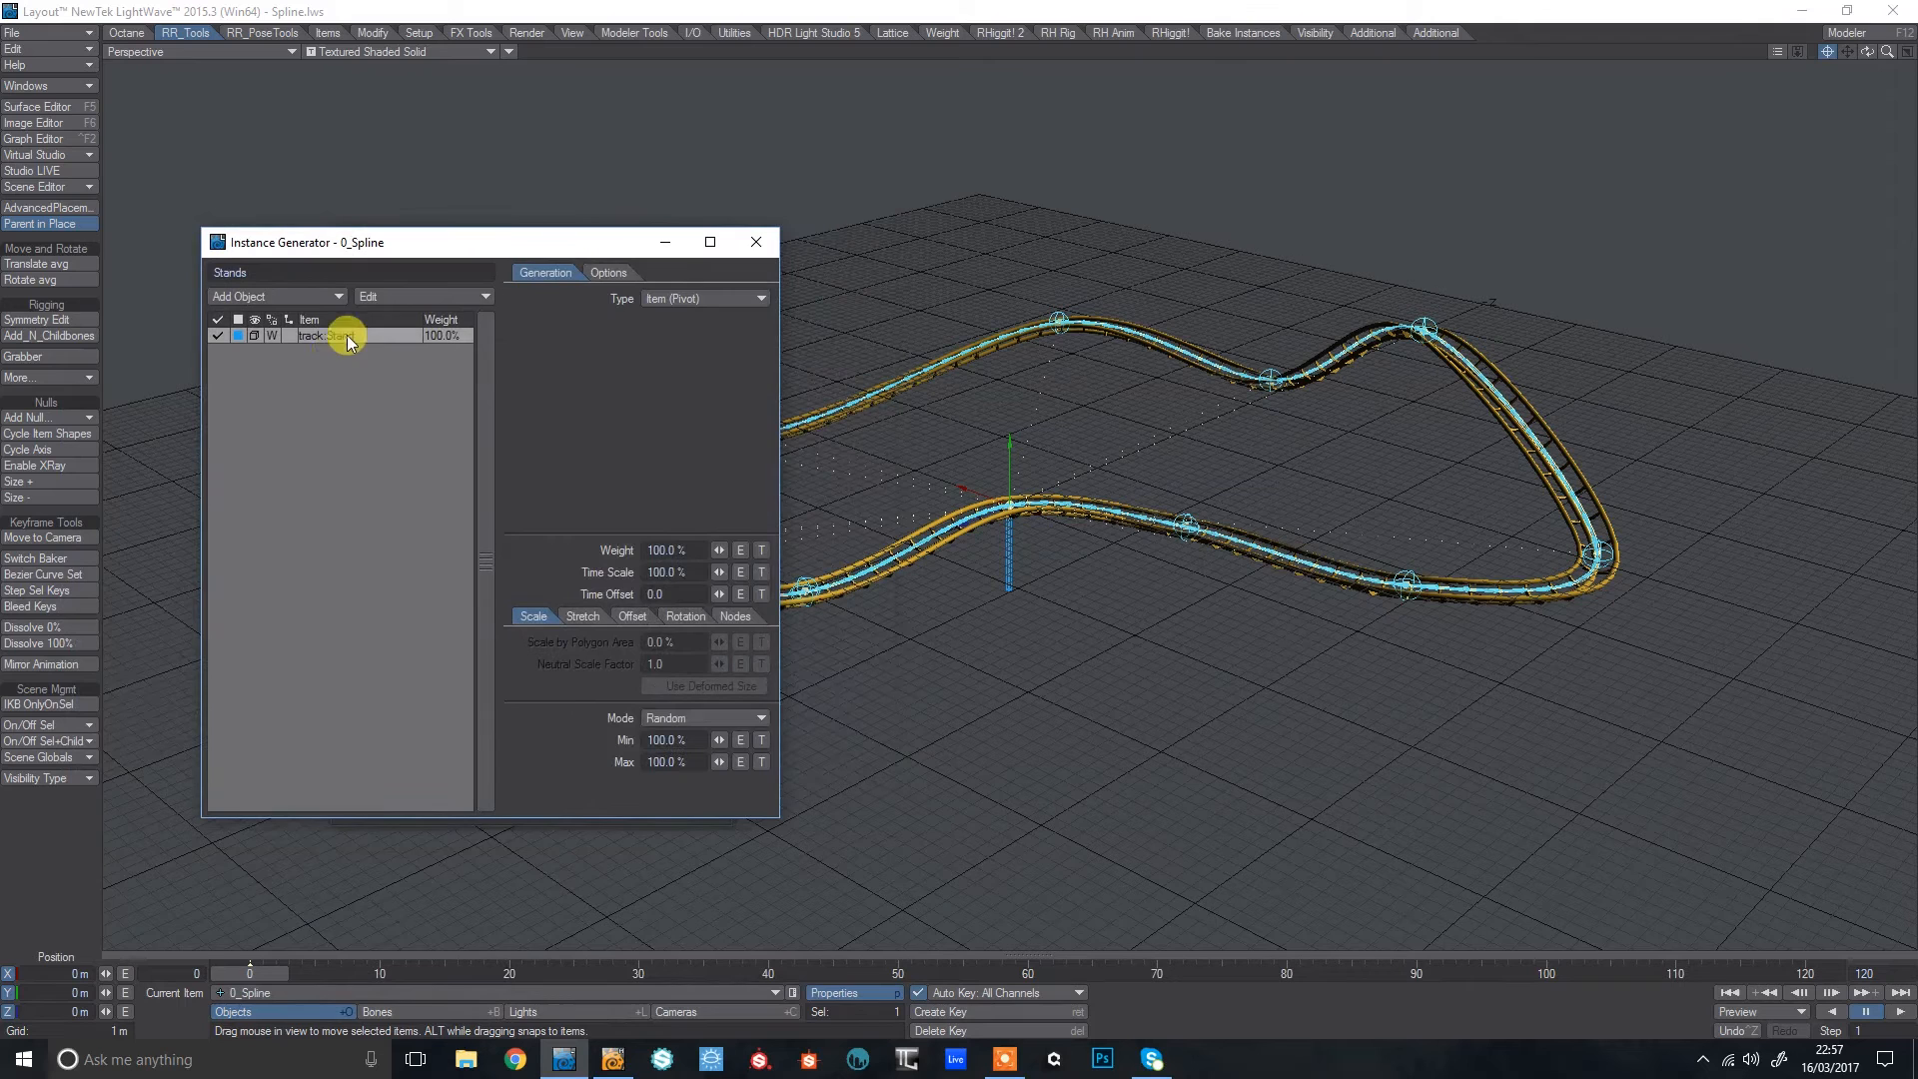
pyautogui.click(256, 336)
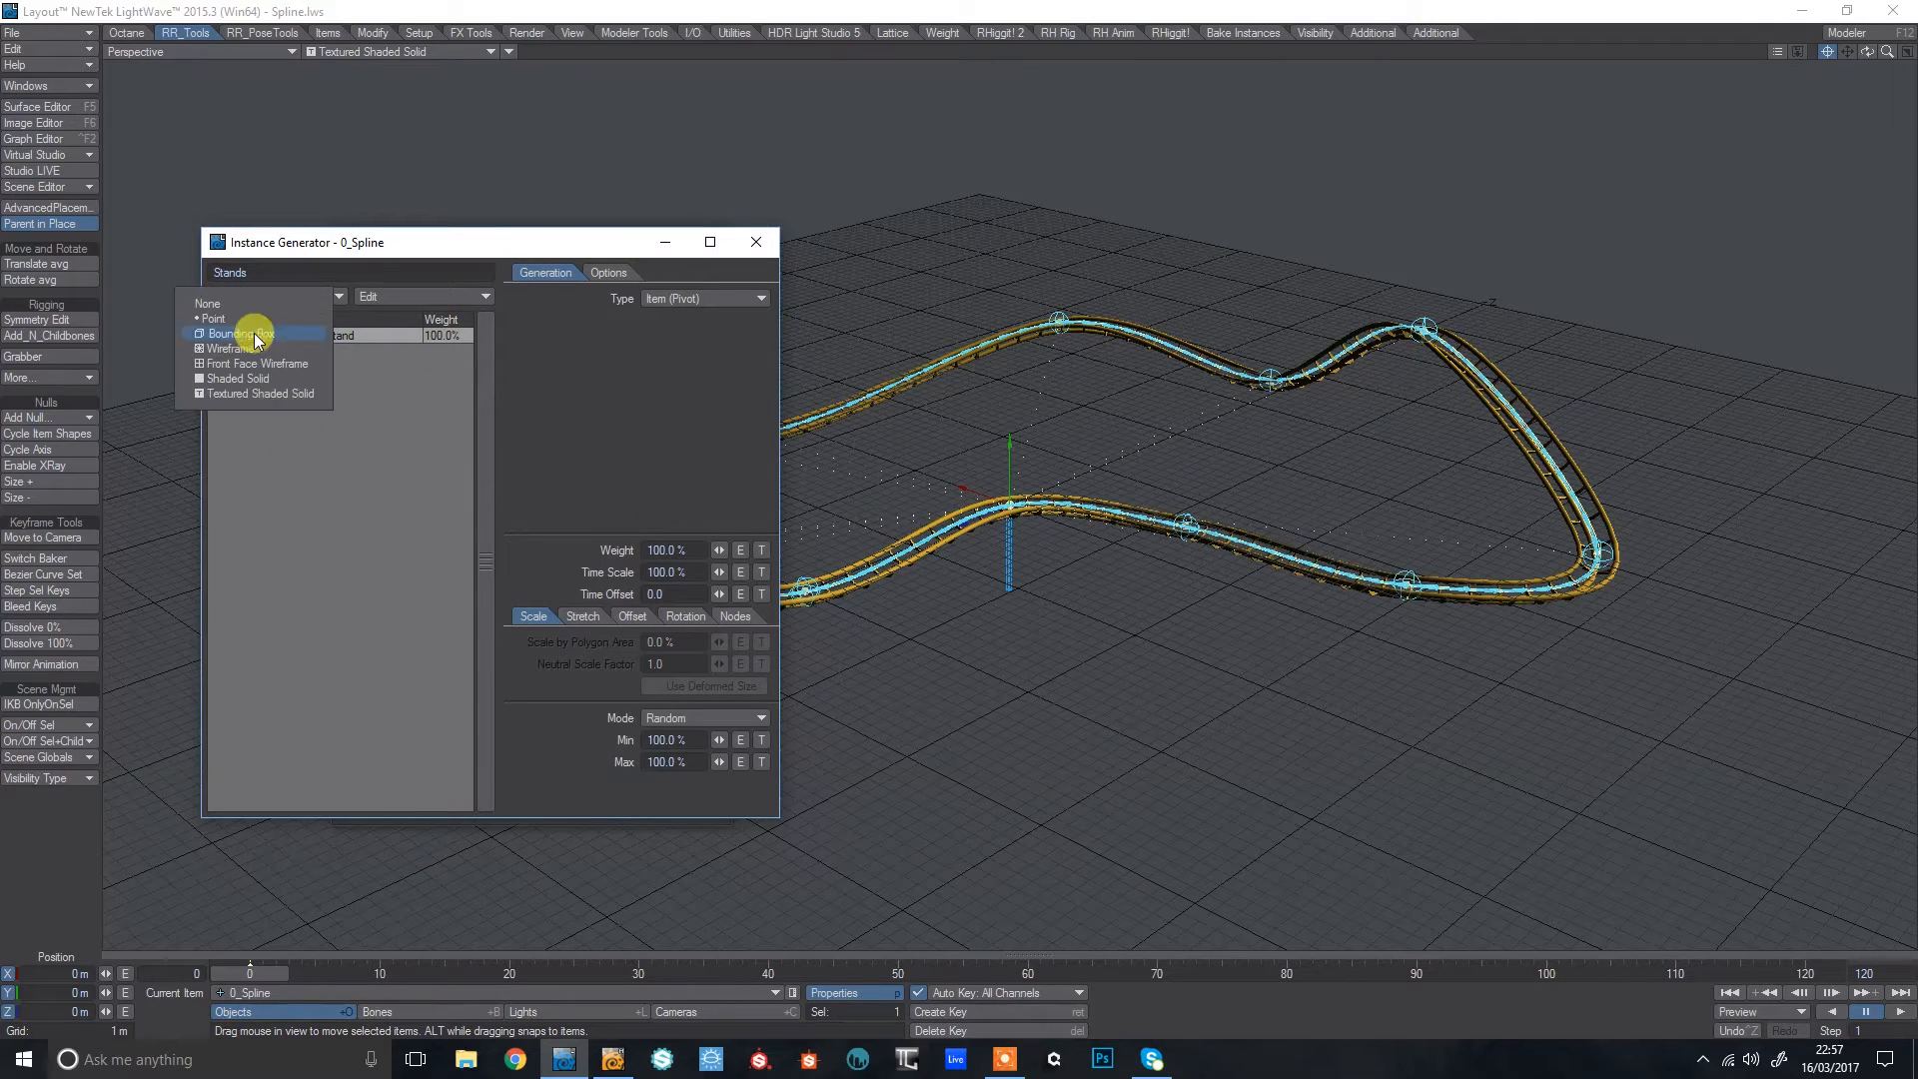
pyautogui.click(280, 393)
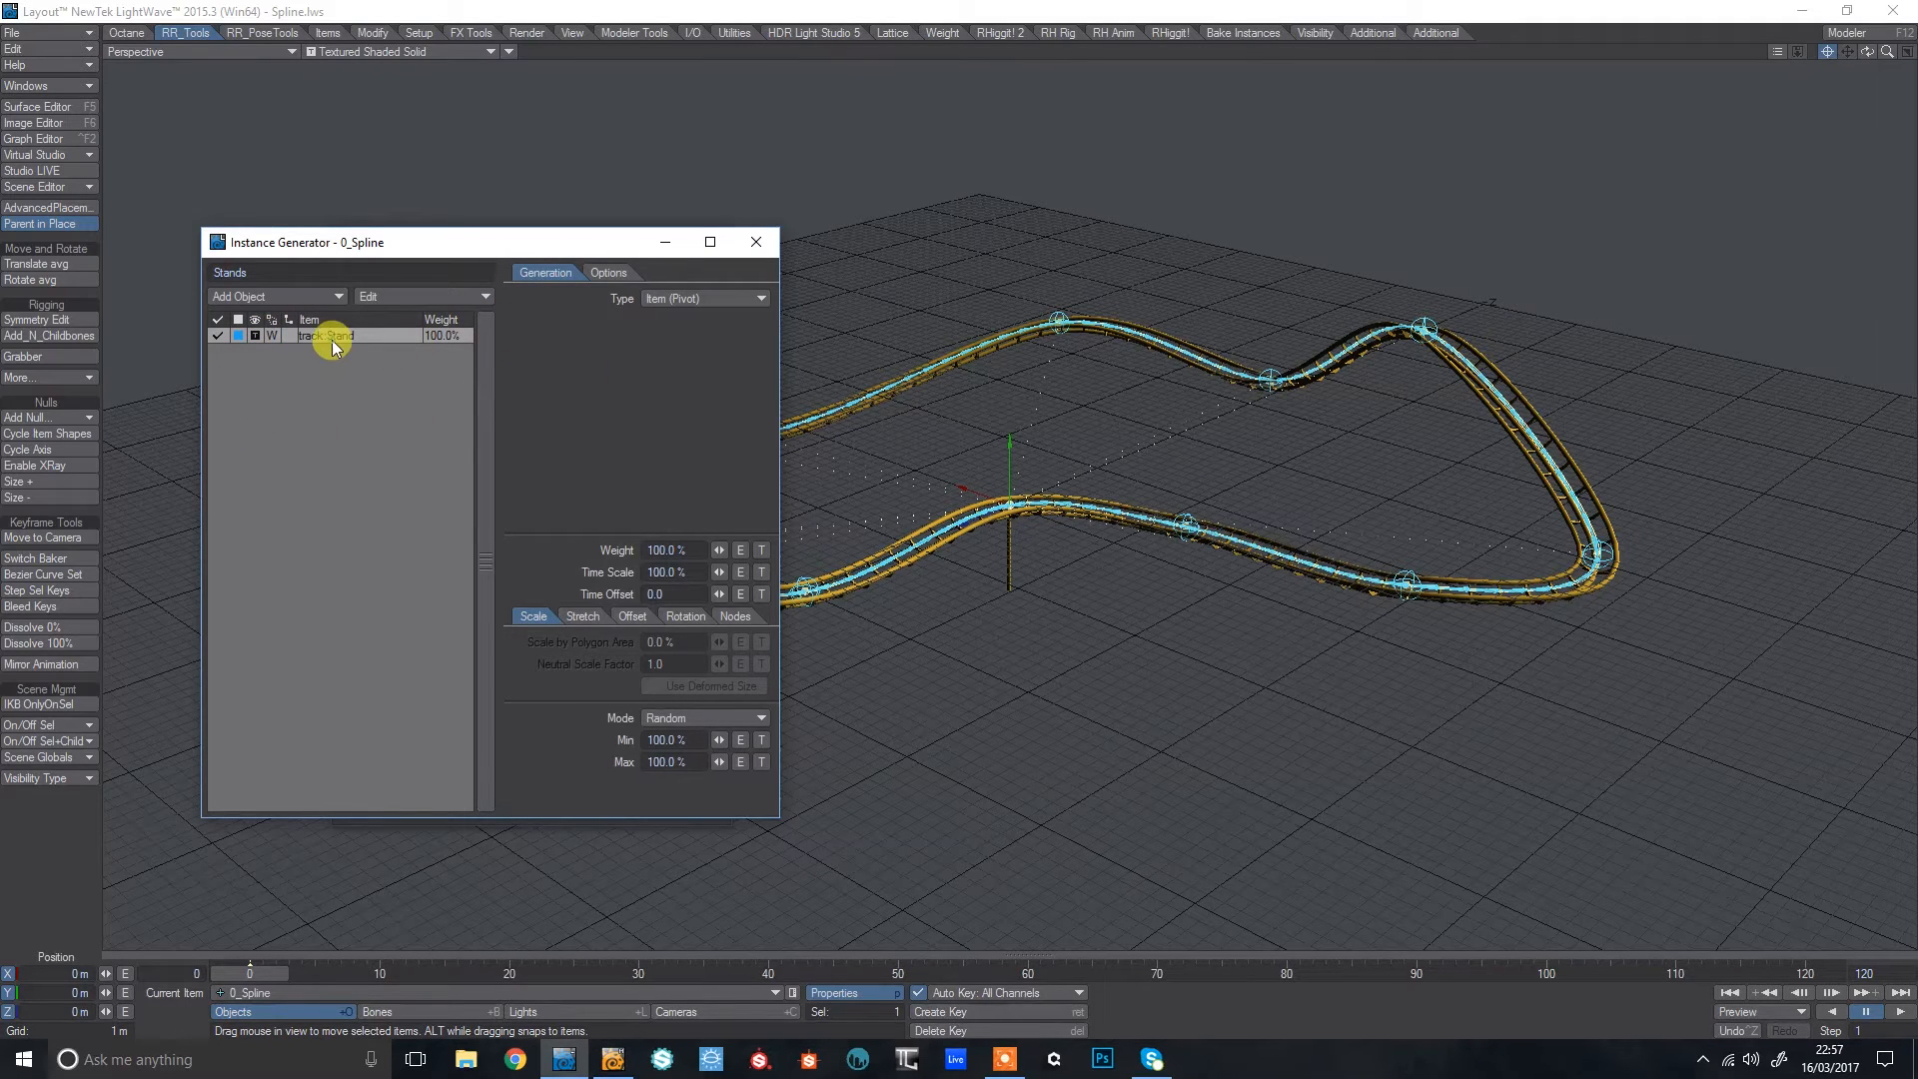
# Set the stands' generation type to Spline with Distribute on, try 60 instances, and settle on 30.
pyautogui.click(679, 297)
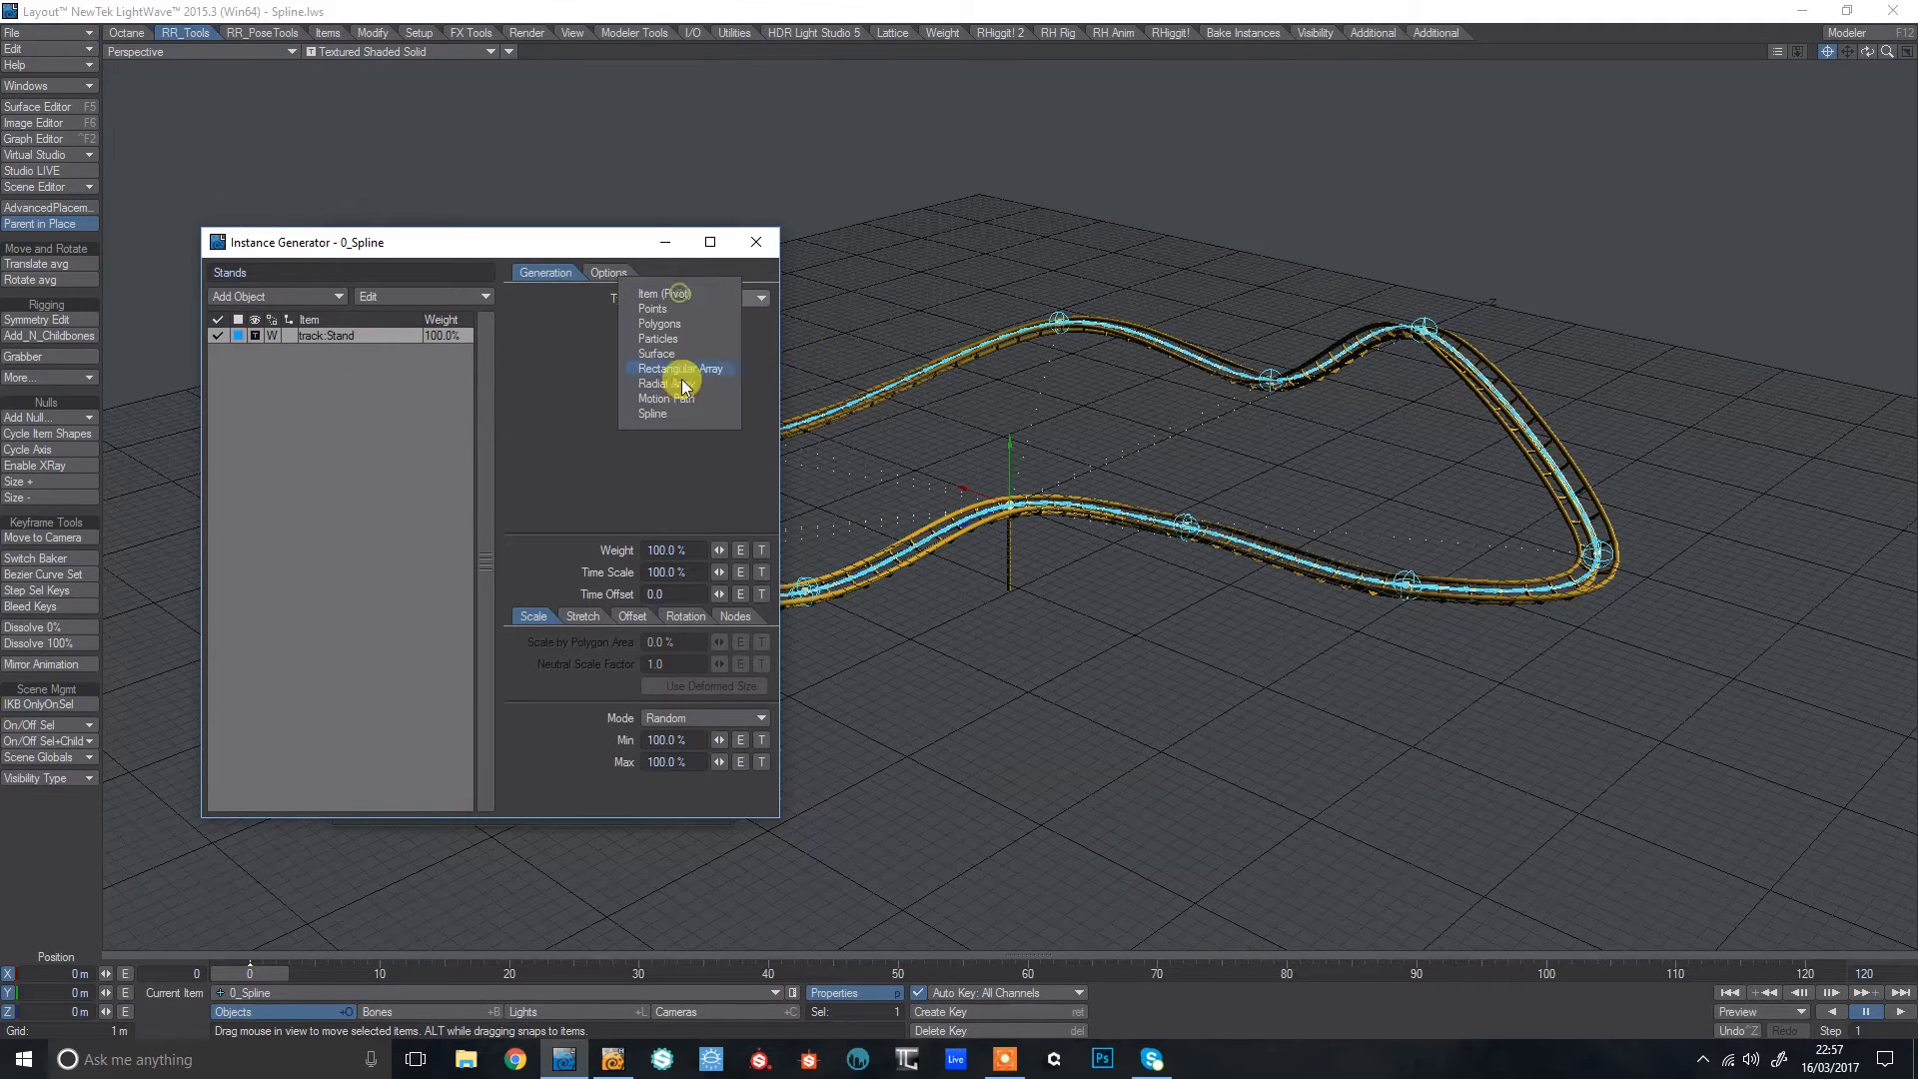
pyautogui.click(670, 414)
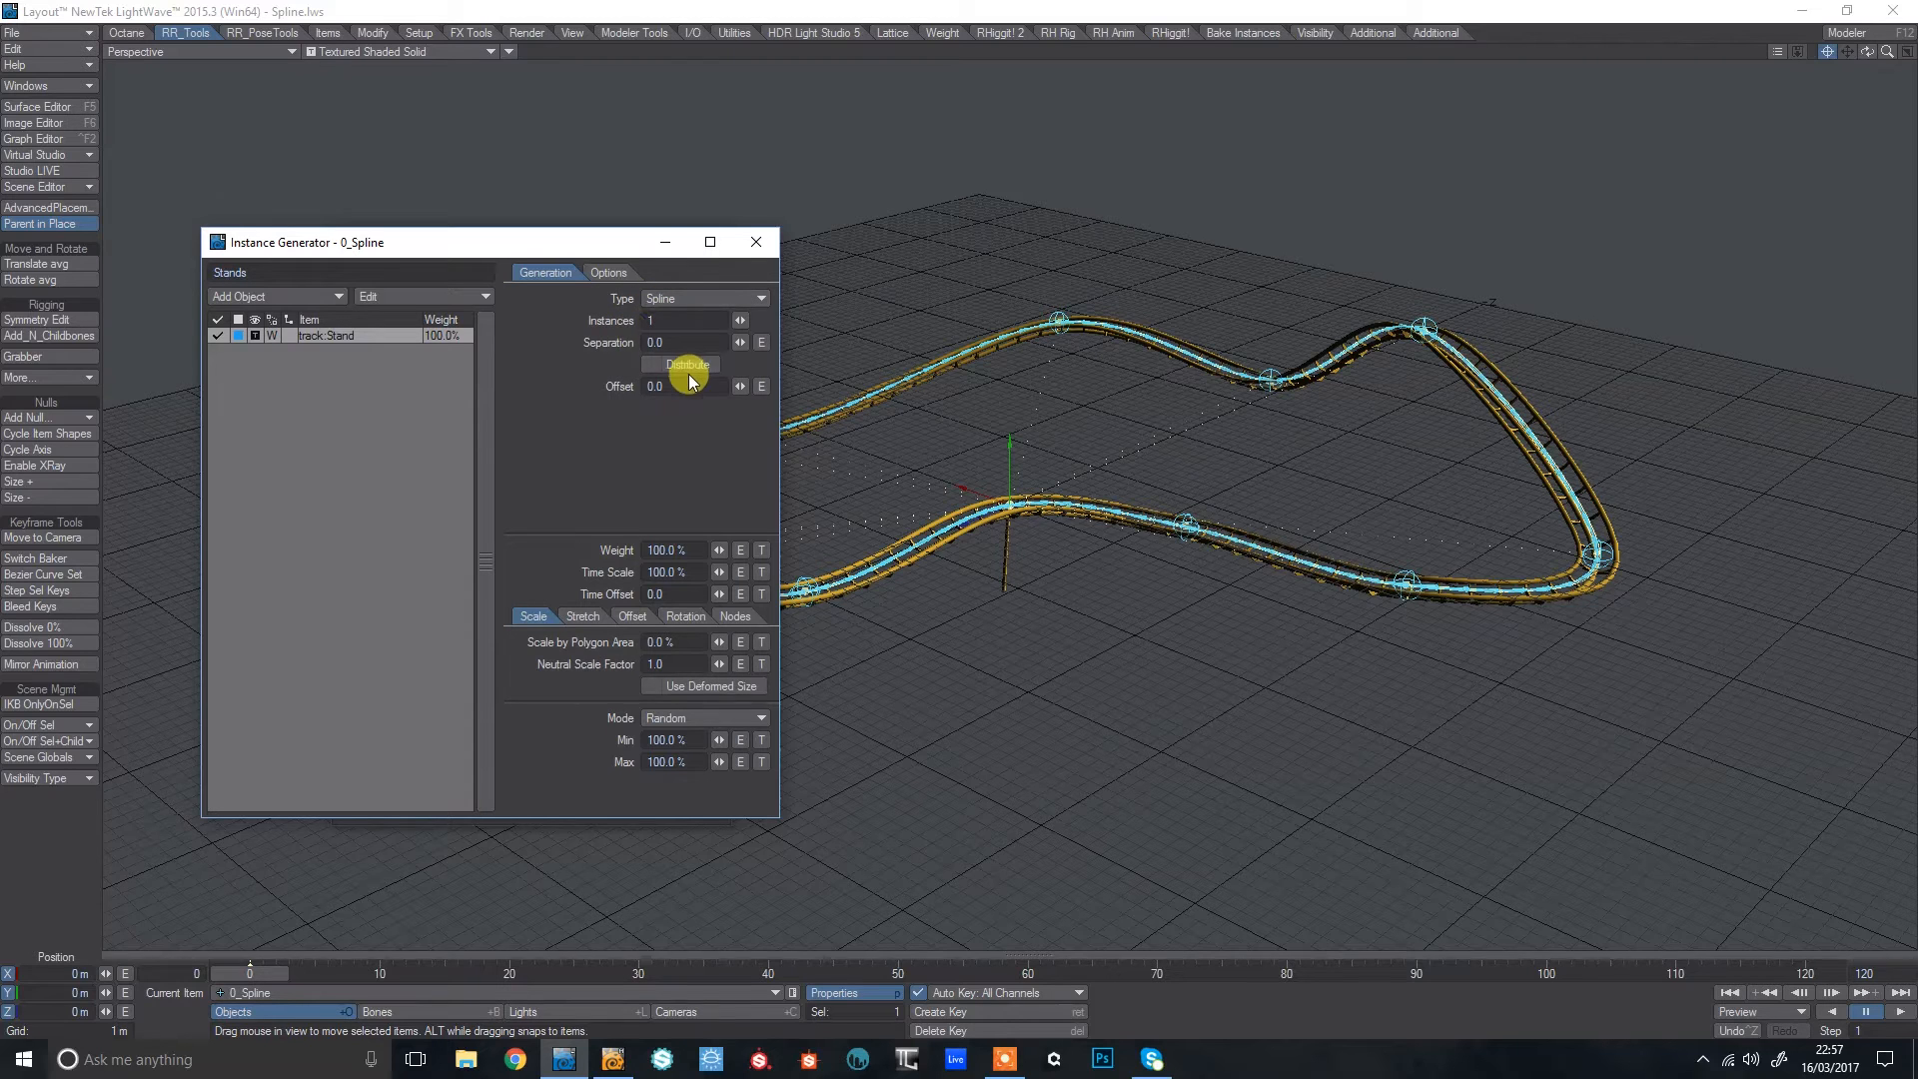
pyautogui.click(671, 319)
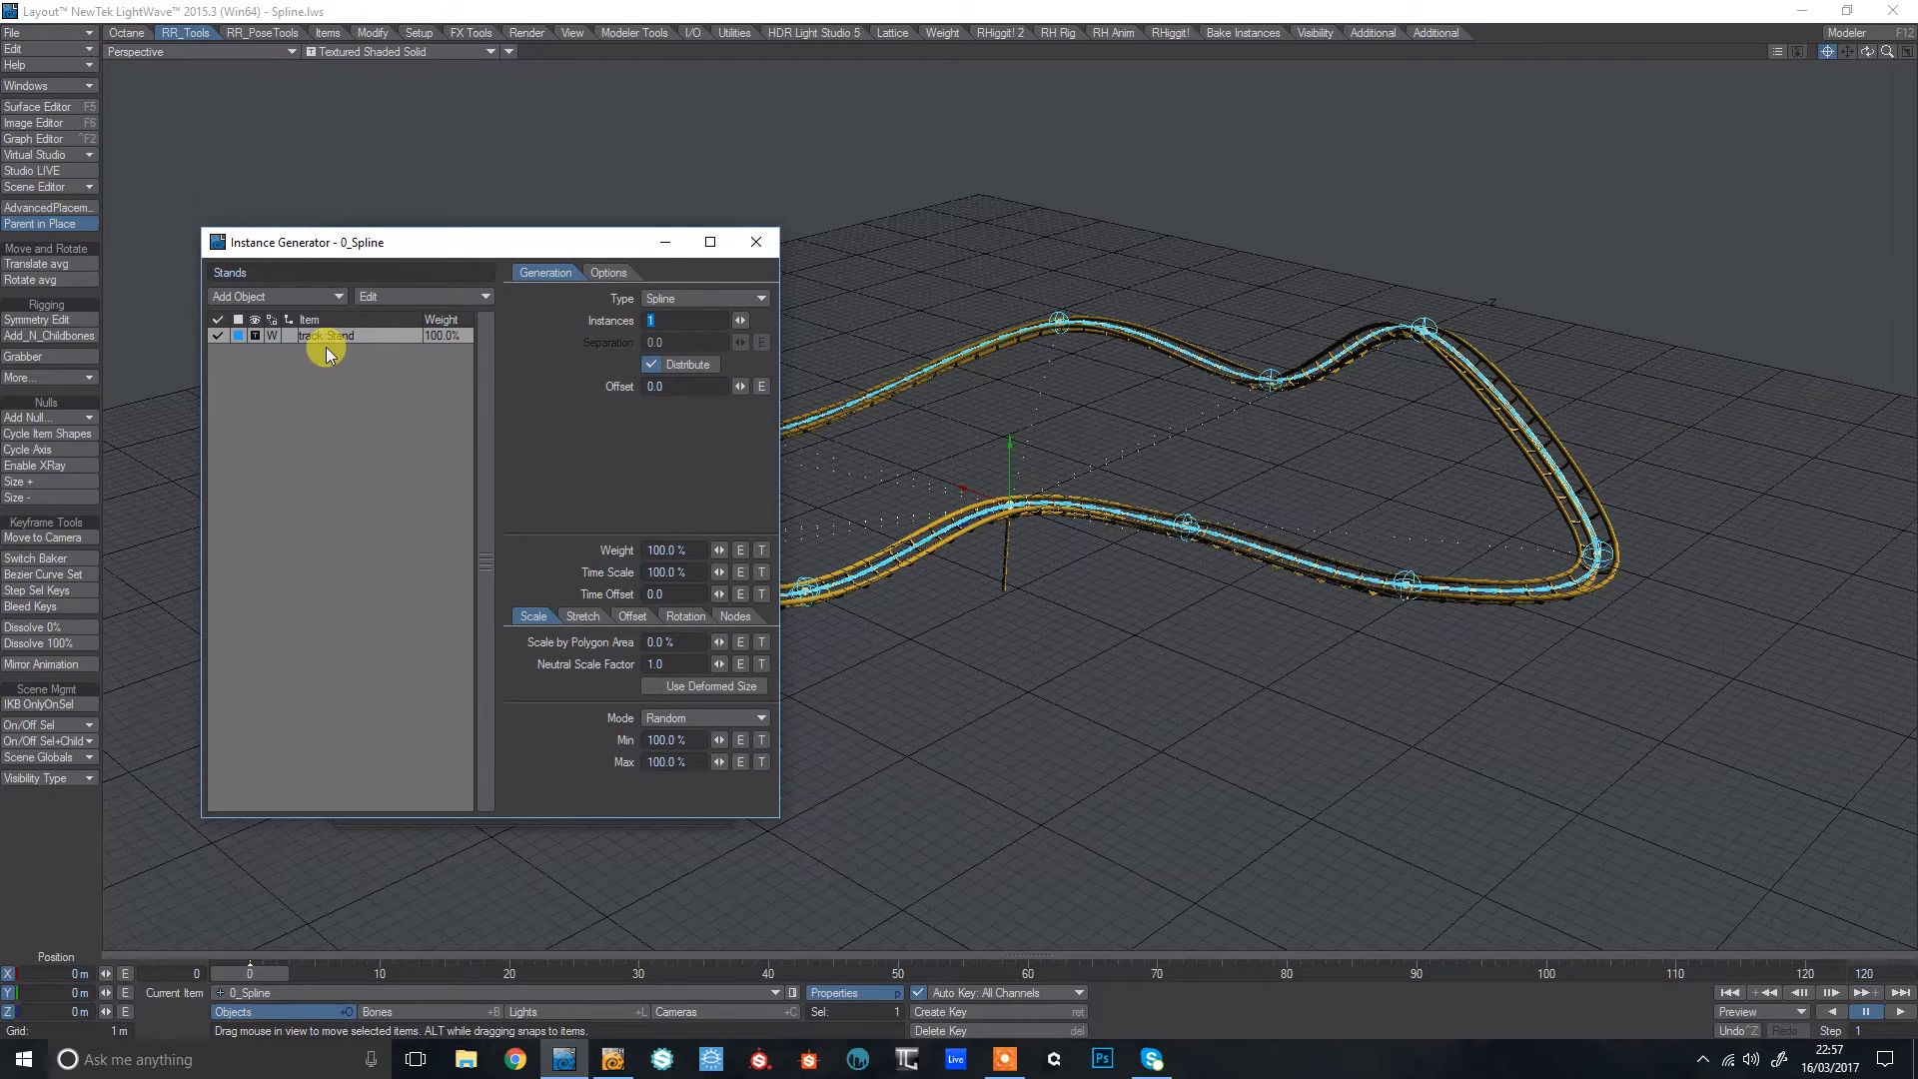
pyautogui.write('60')
pyautogui.press('Return')
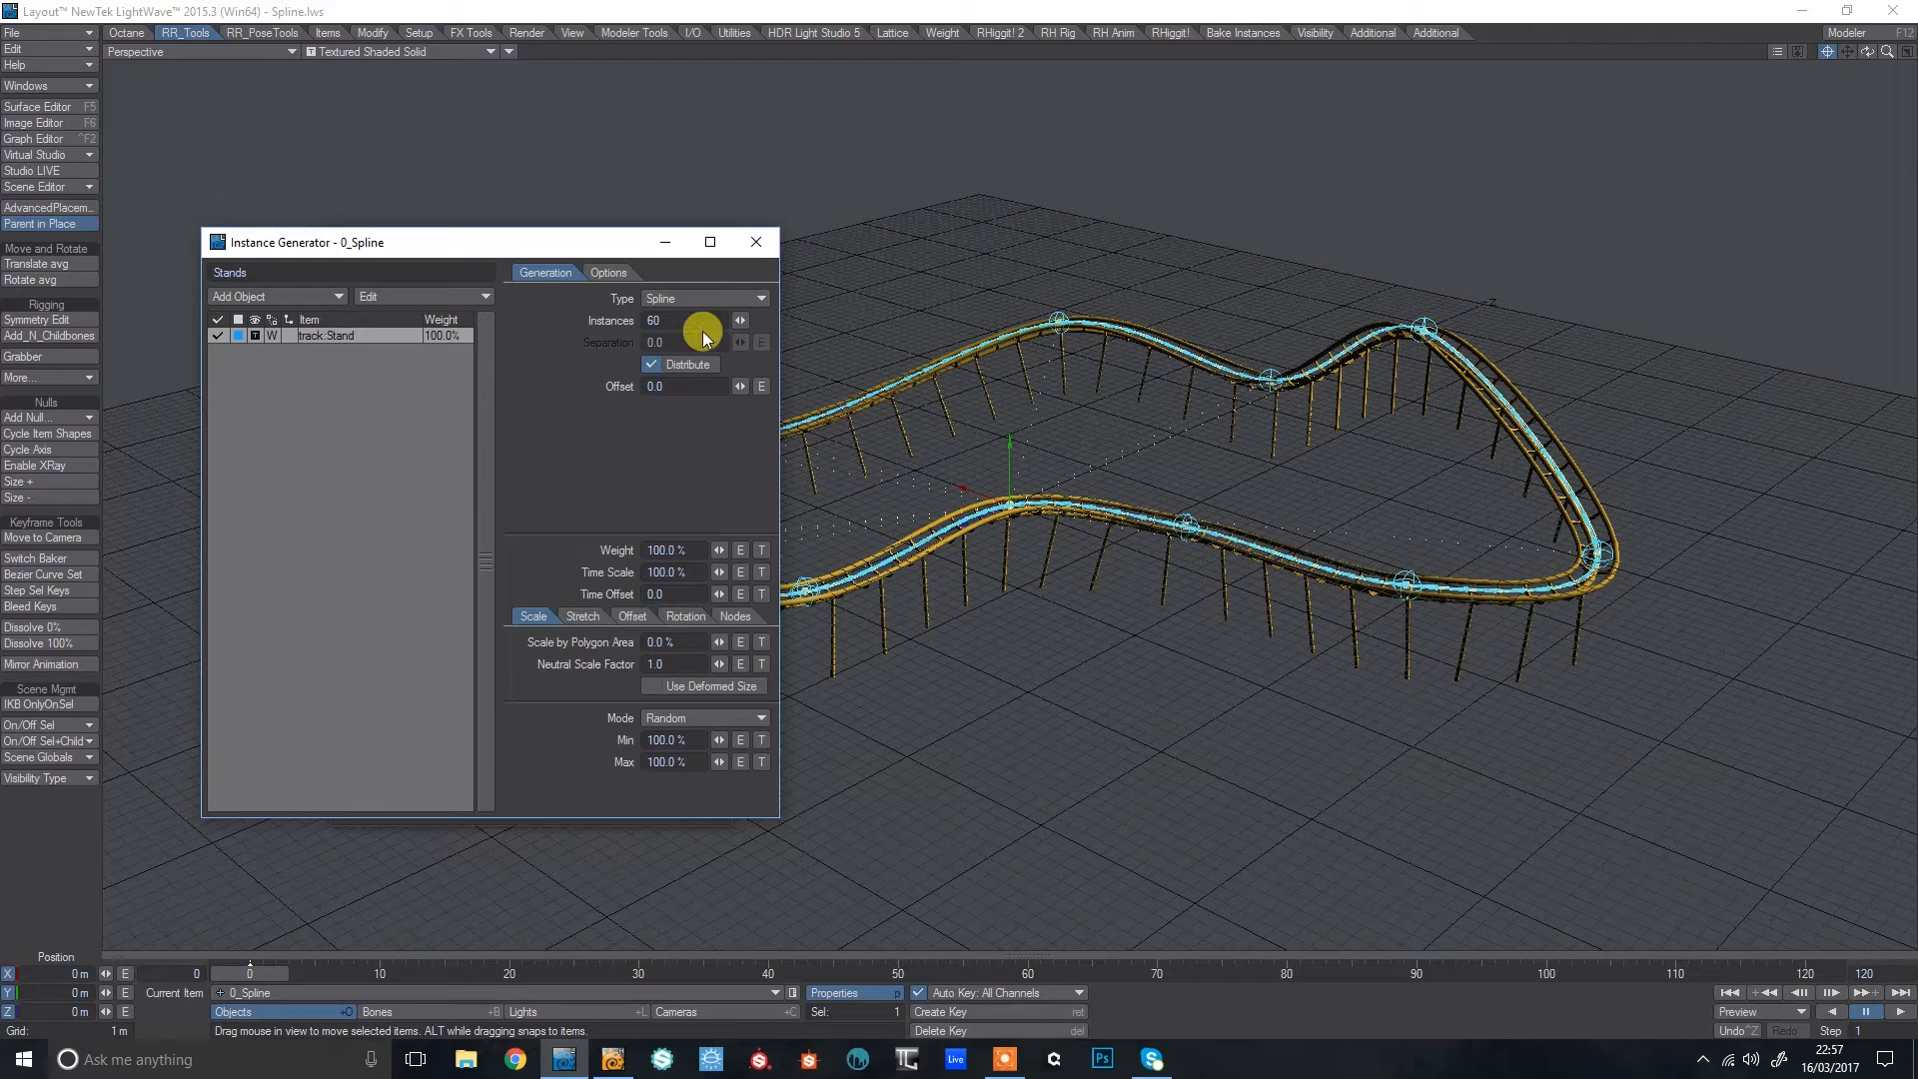
pyautogui.write('30')
pyautogui.press('Return')
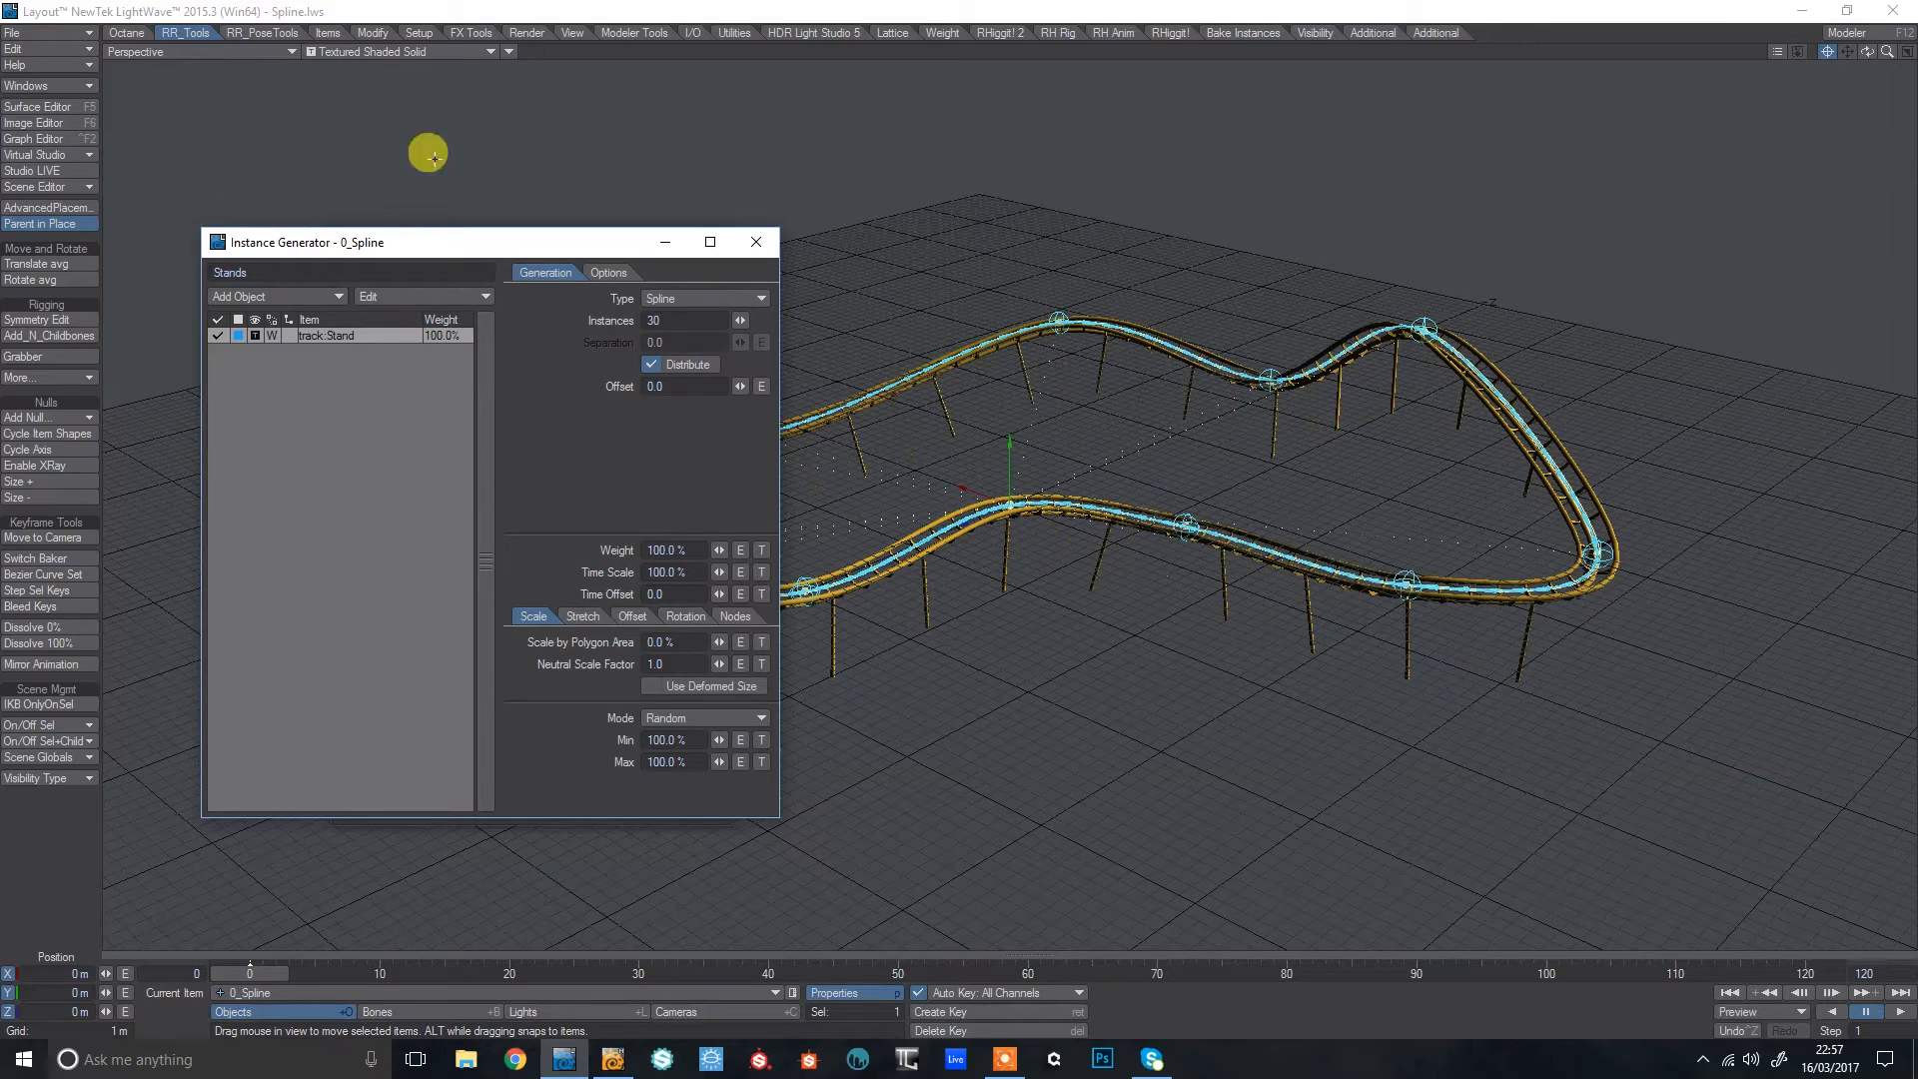
# Set the rotation alignment of the track:Stand instances to None.
pyautogui.moveTo(1864, 55); pyautogui.dragTo(1695, 51)
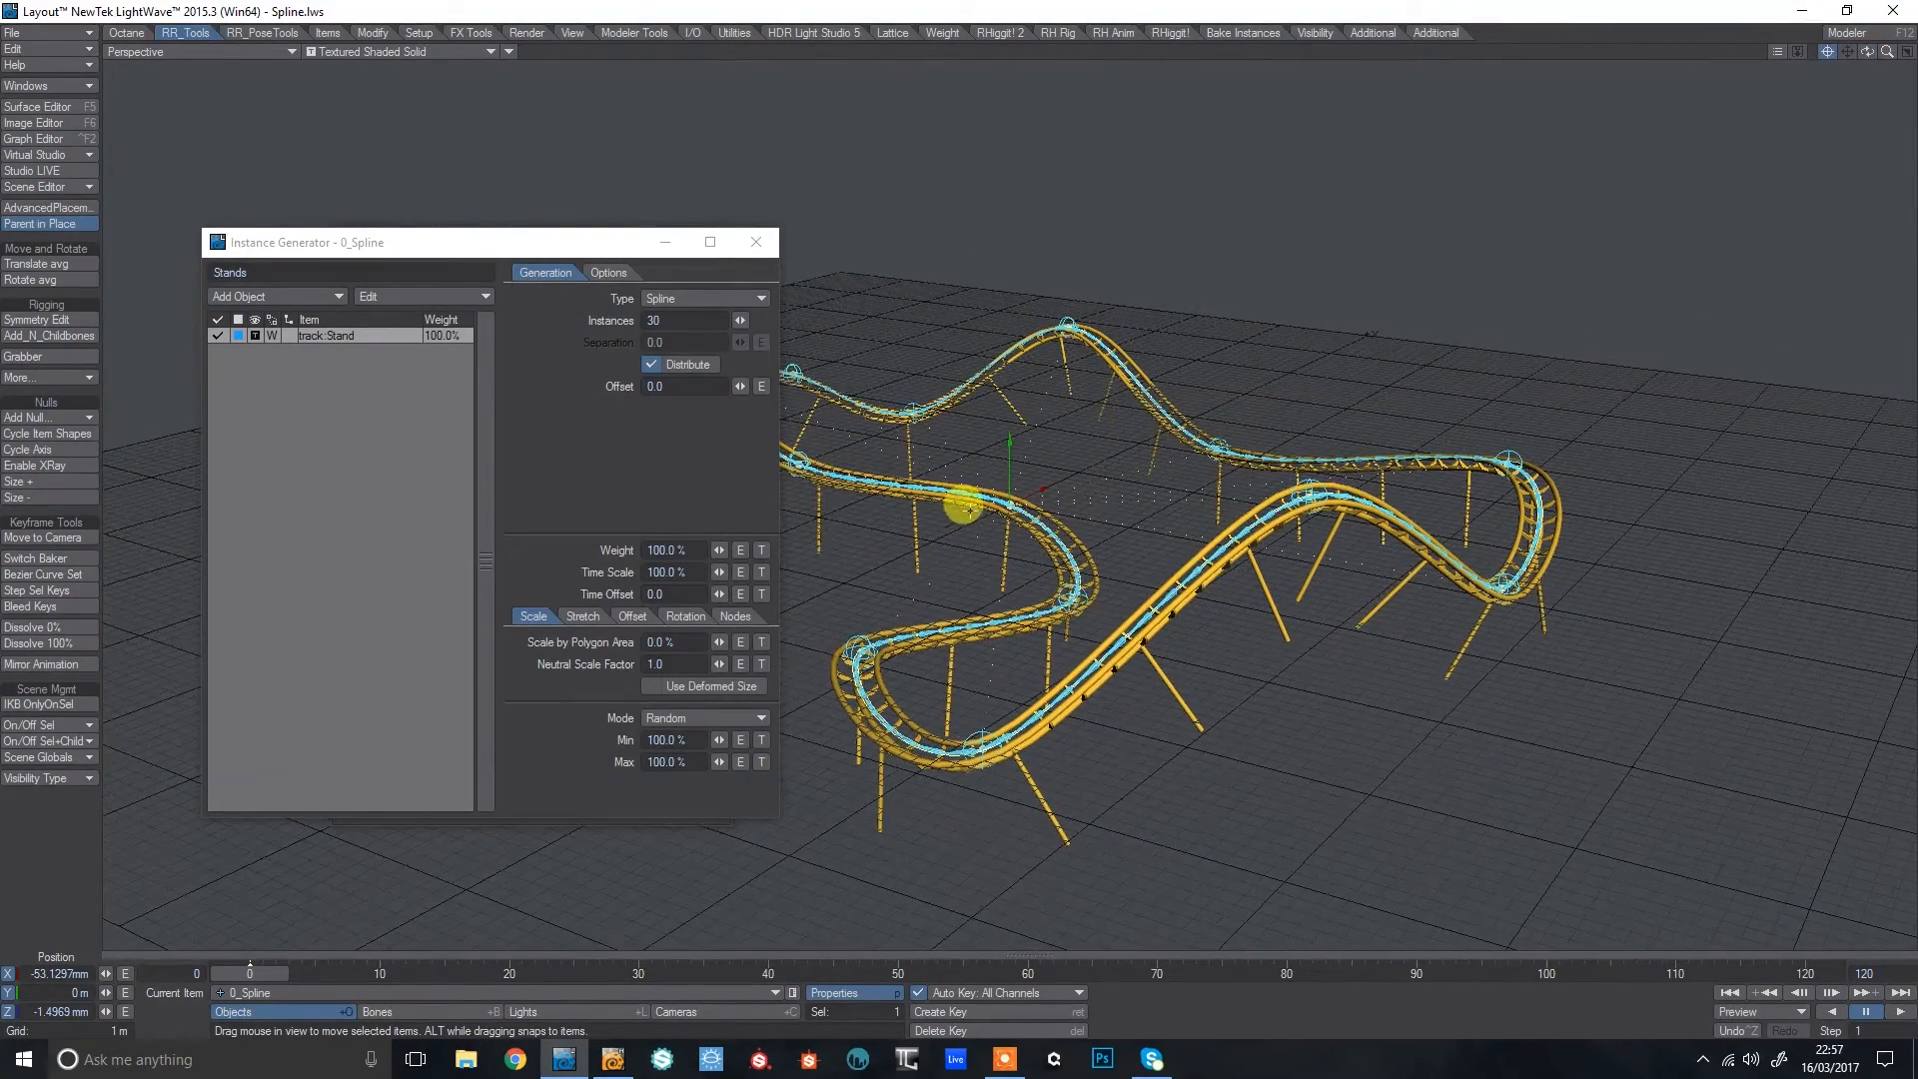
pyautogui.click(682, 616)
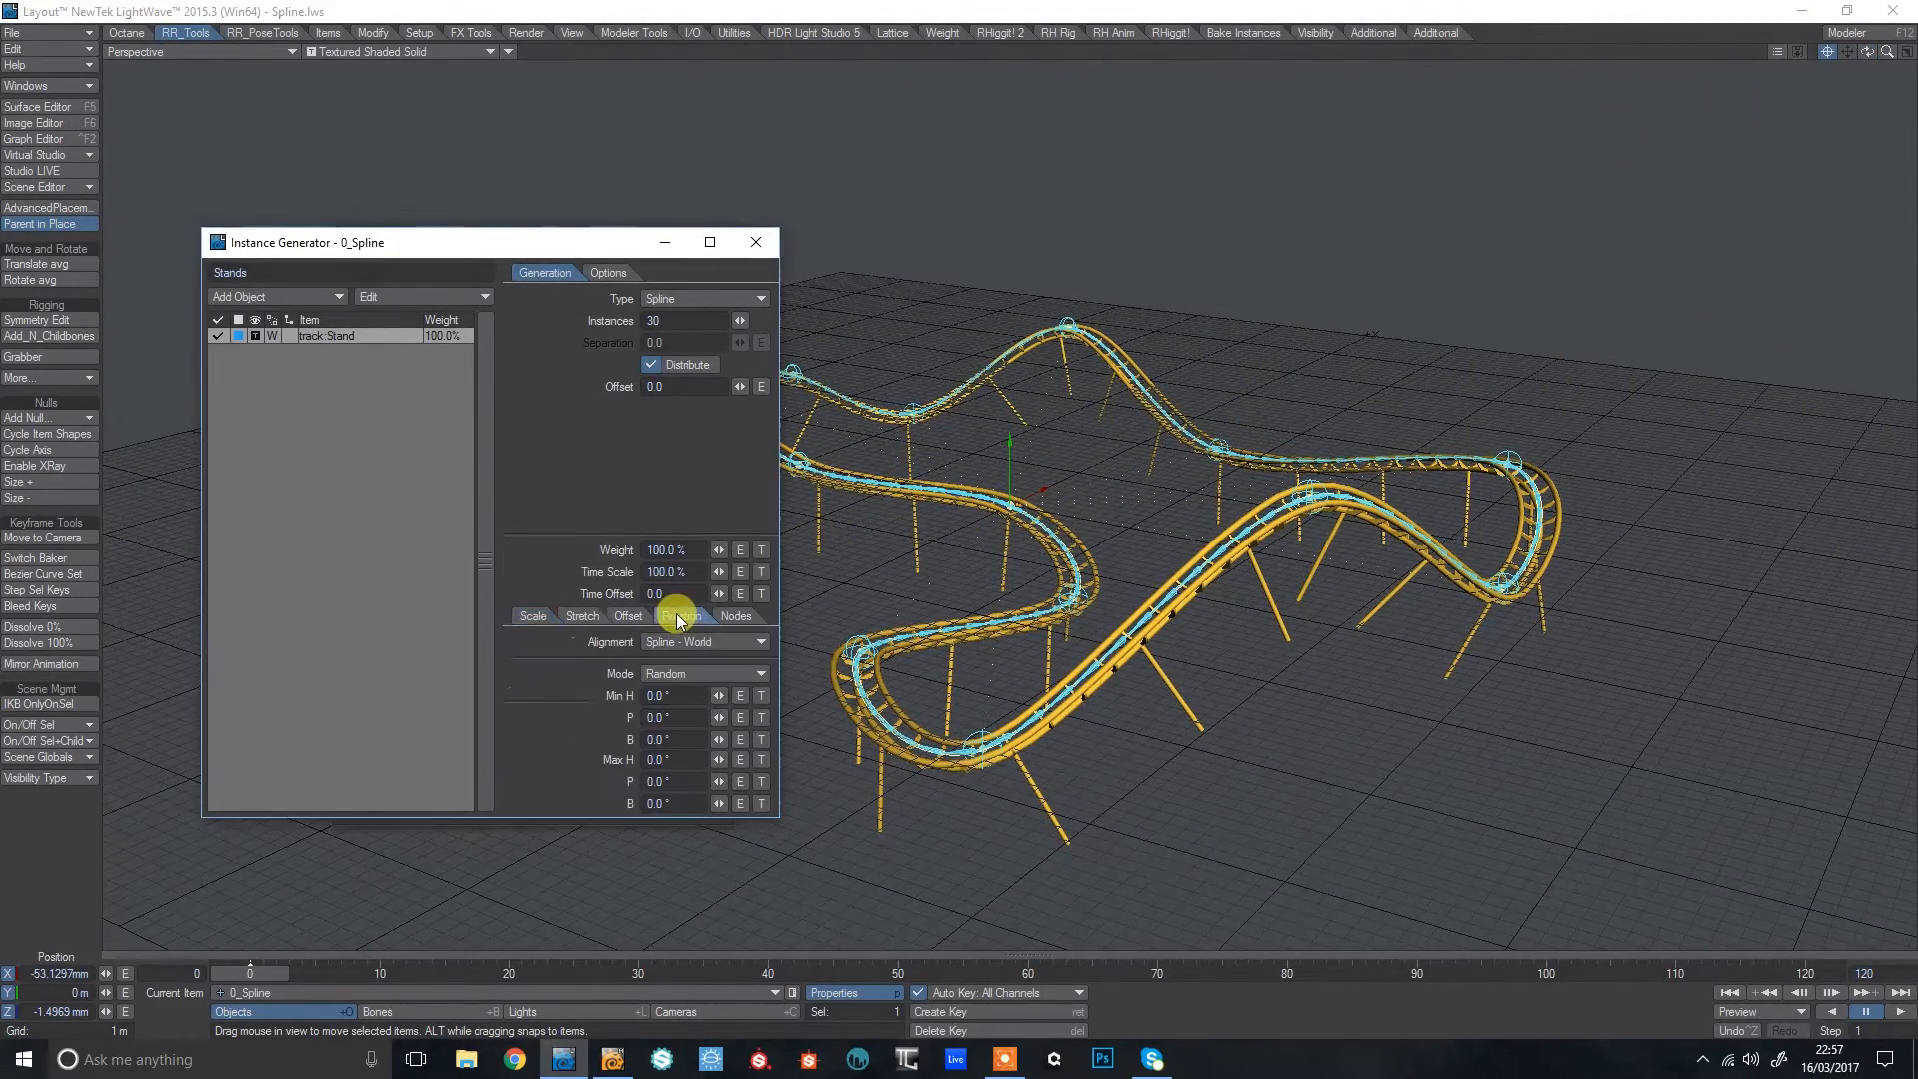
pyautogui.click(655, 642)
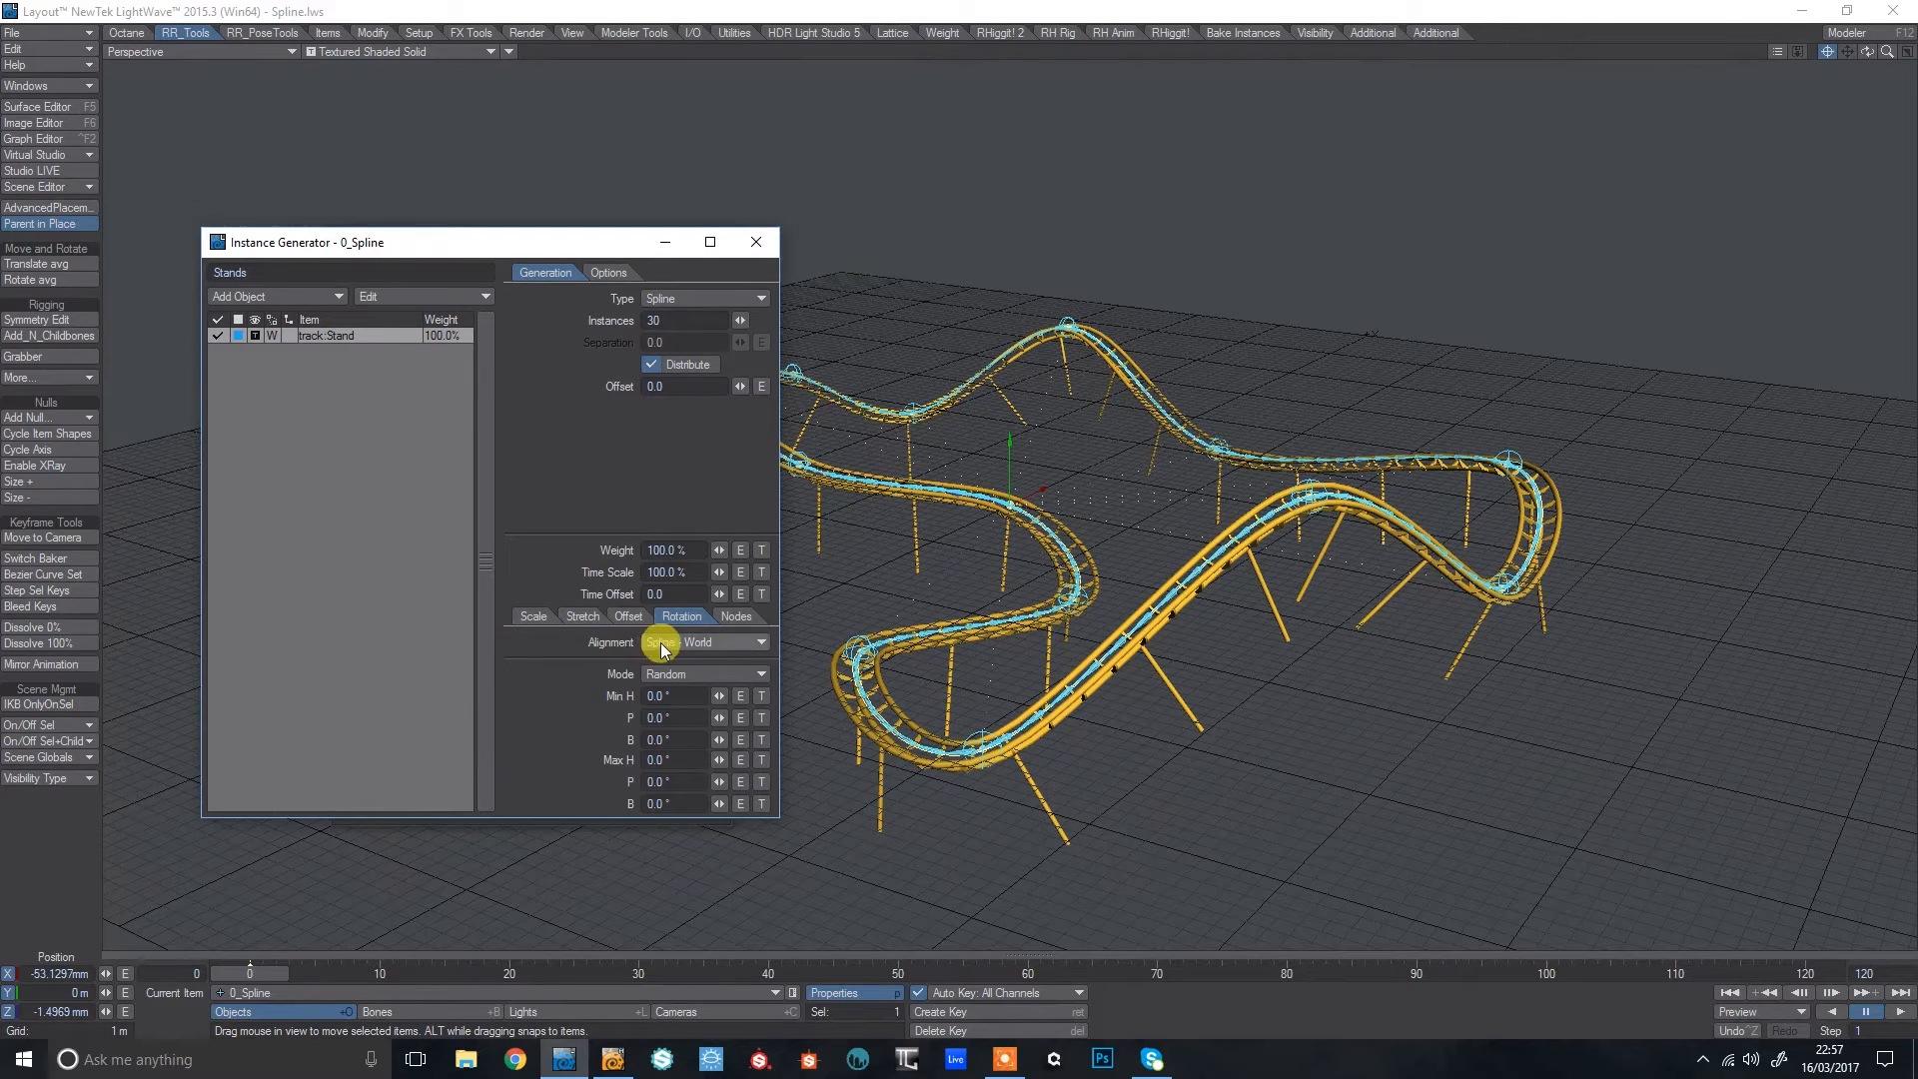
pyautogui.click(681, 654)
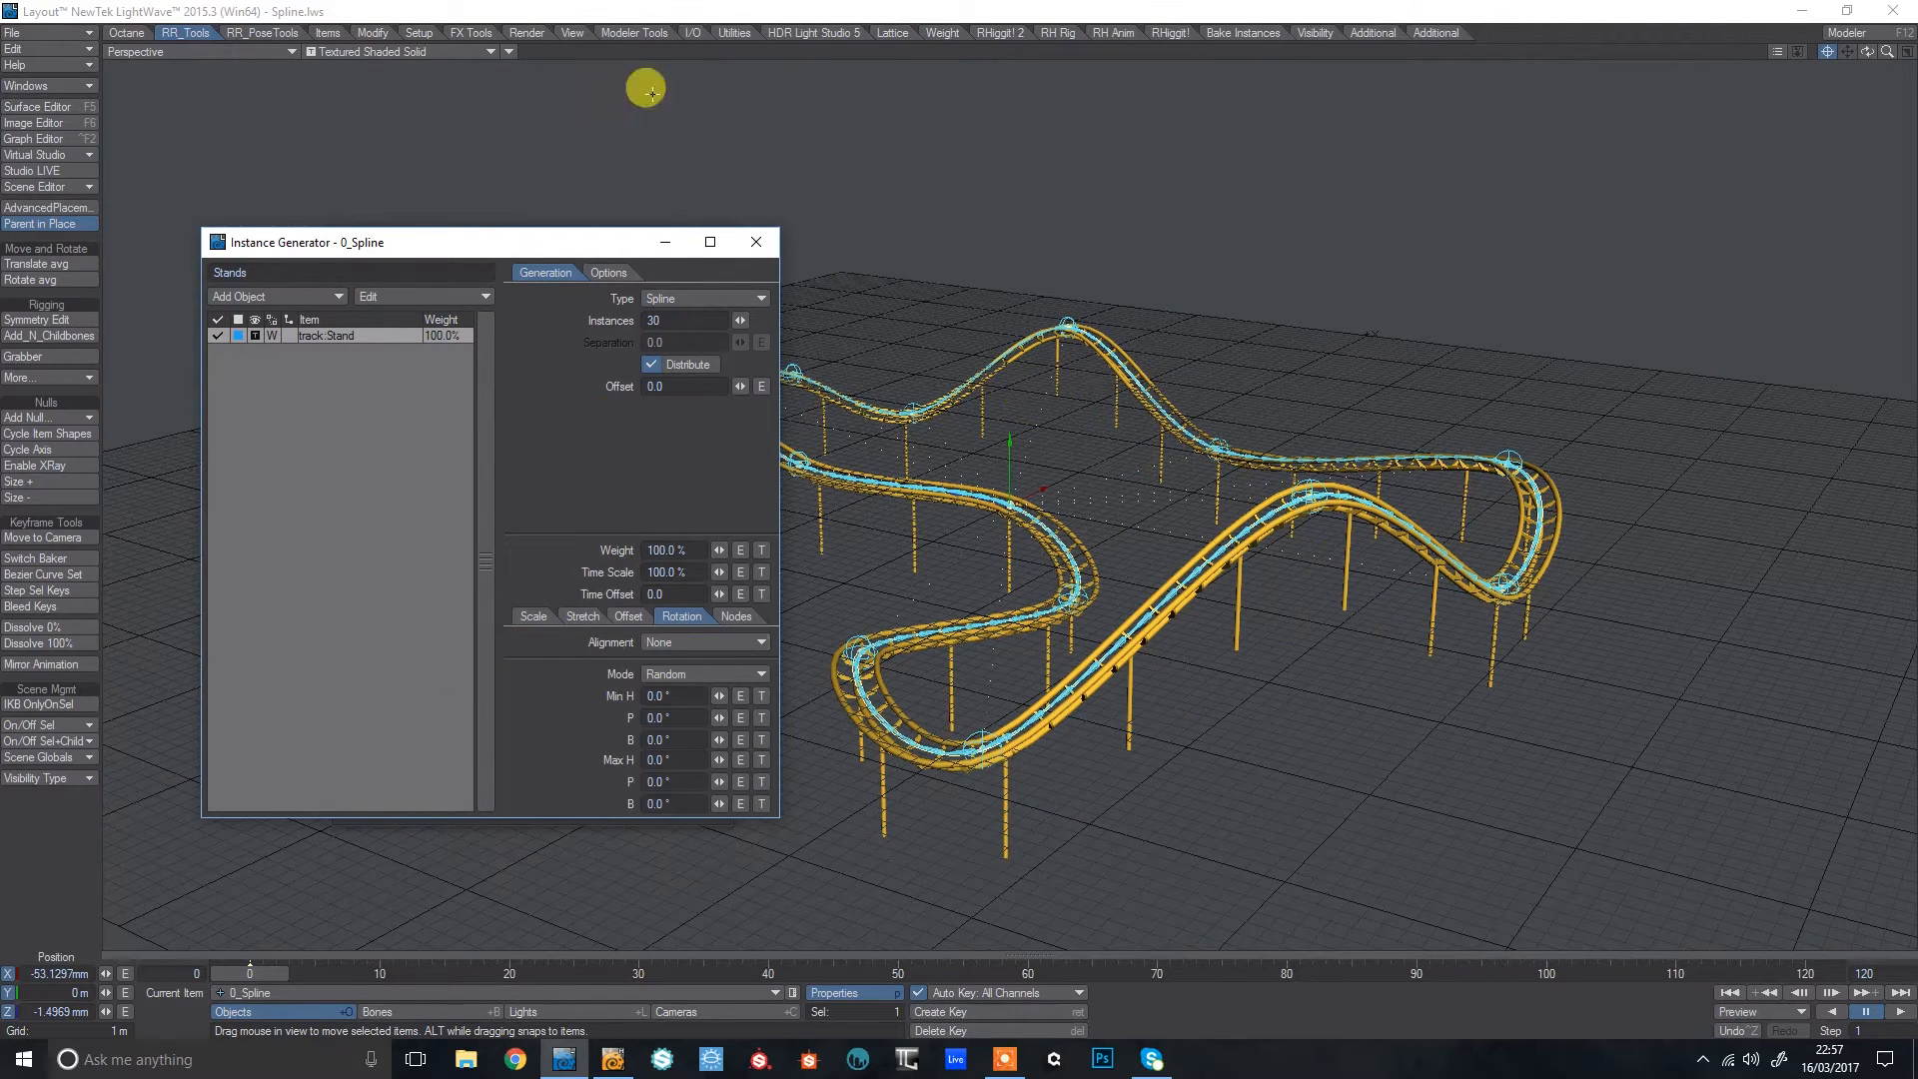
# Examine the stands around the whole roller coaster track from several angles.
pyautogui.moveTo(497, 249); pyautogui.dragTo(298, 224)
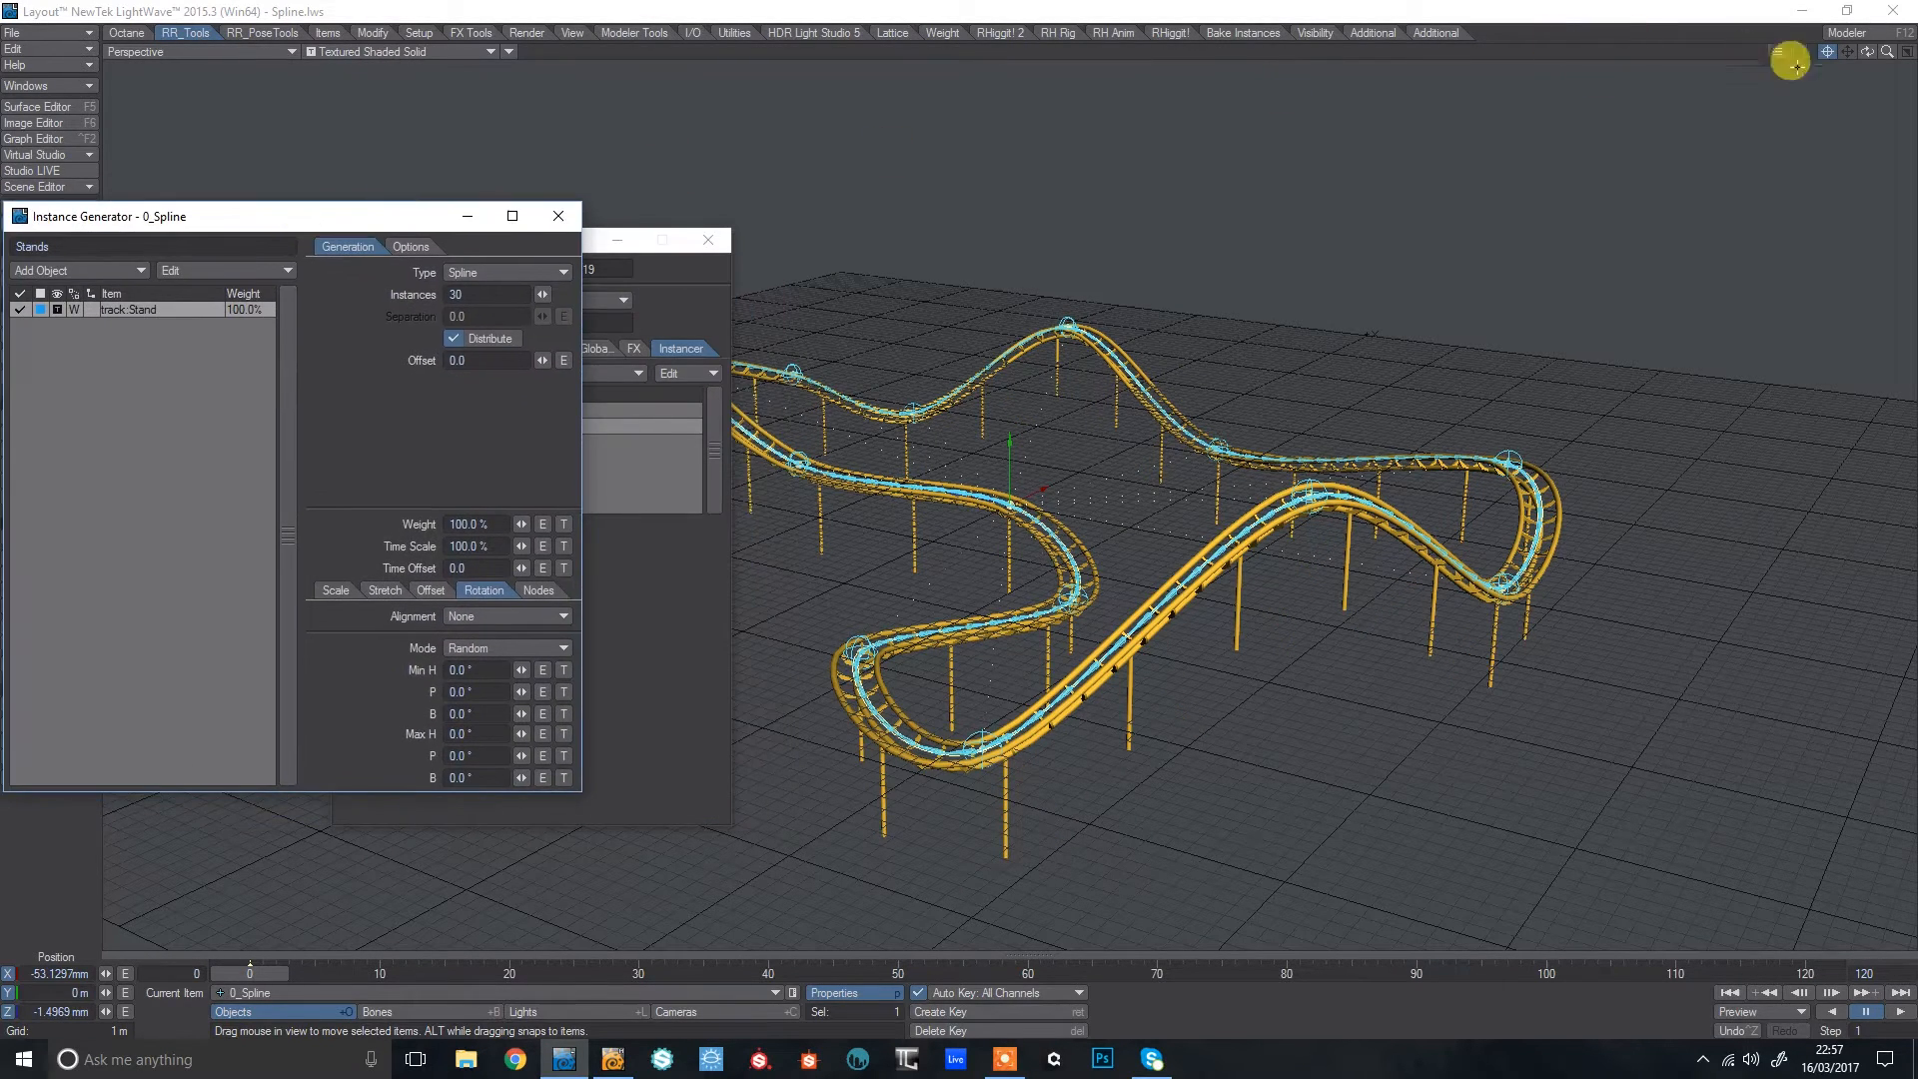
pyautogui.moveTo(1868, 51)
pyautogui.mouseDown()
pyautogui.moveTo(1818, 66)
pyautogui.moveTo(1882, 74)
pyautogui.mouseUp()
pyautogui.hotkey('ctrl', 'z')
pyautogui.moveTo(1868, 51); pyautogui.dragTo(1768, 48)
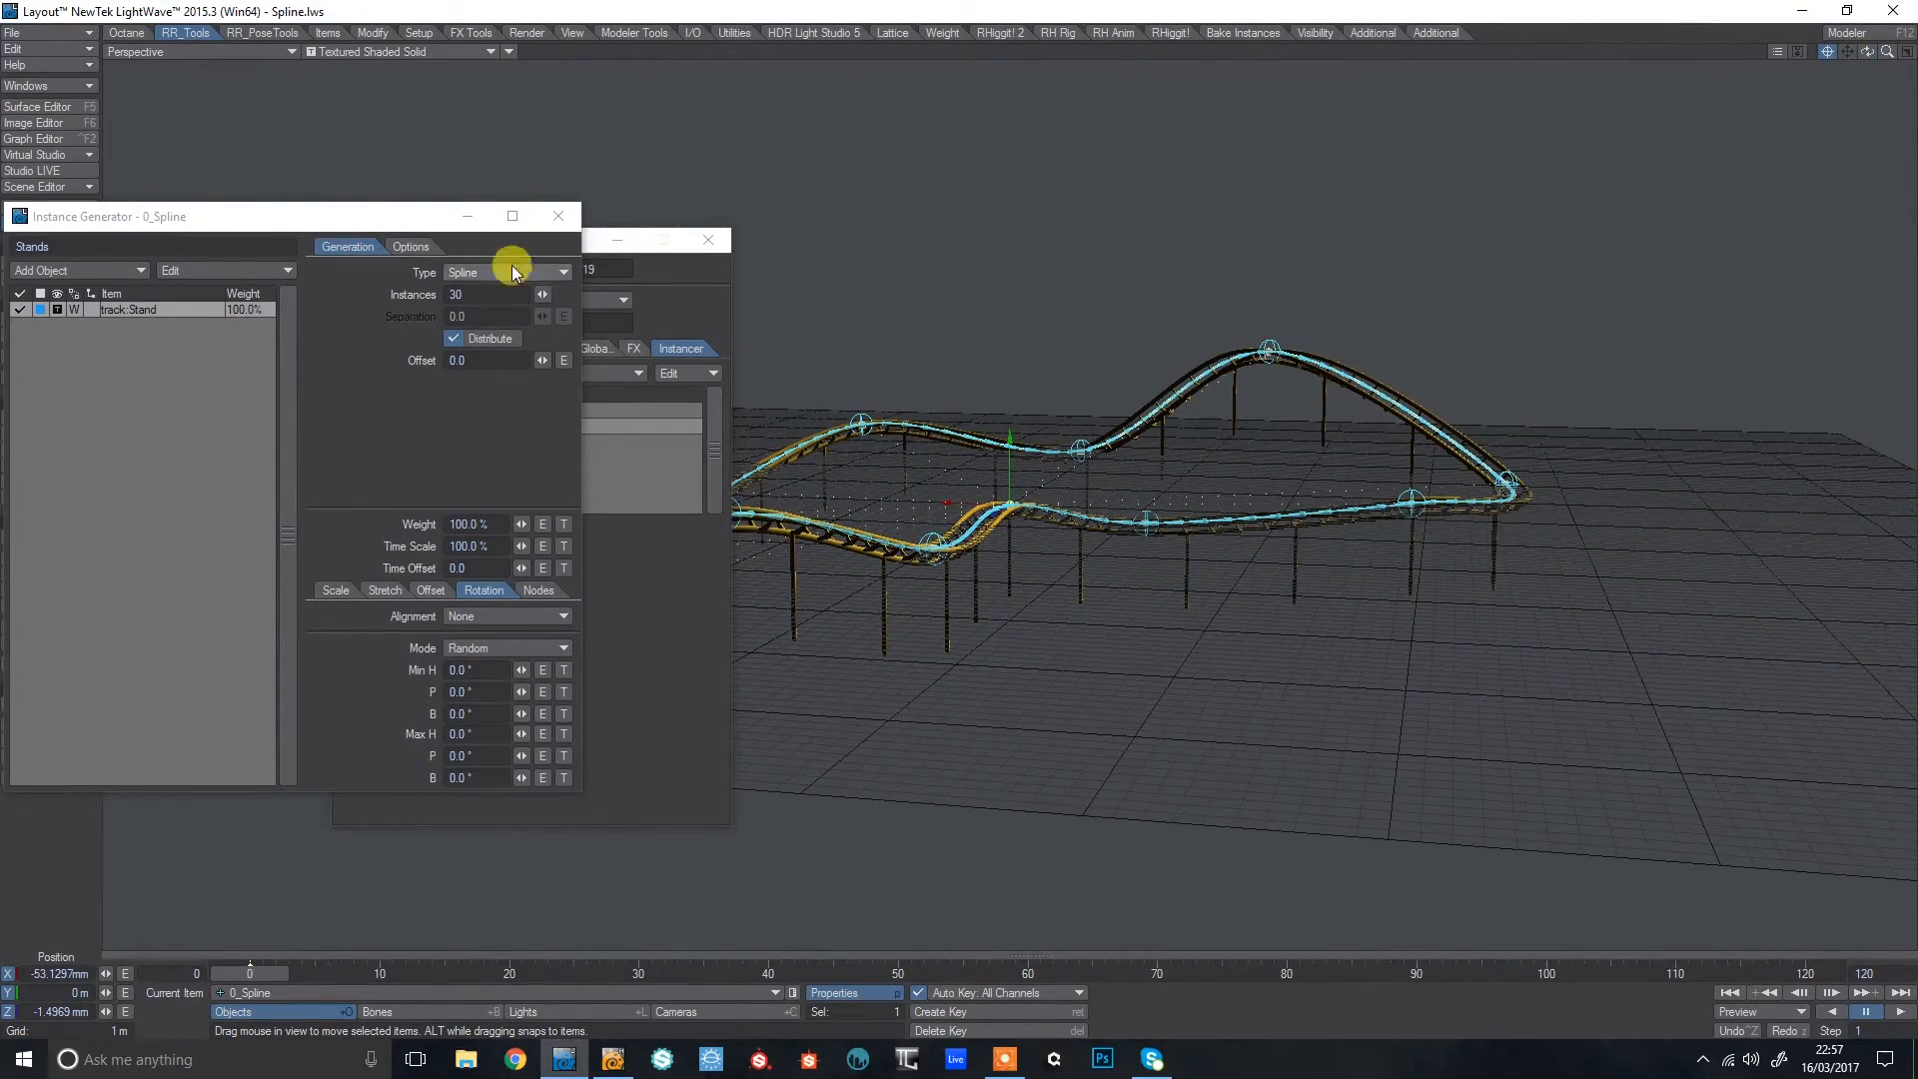
pyautogui.moveTo(1867, 51); pyautogui.dragTo(1709, 119)
pyautogui.moveTo(1870, 53); pyautogui.dragTo(1814, 169)
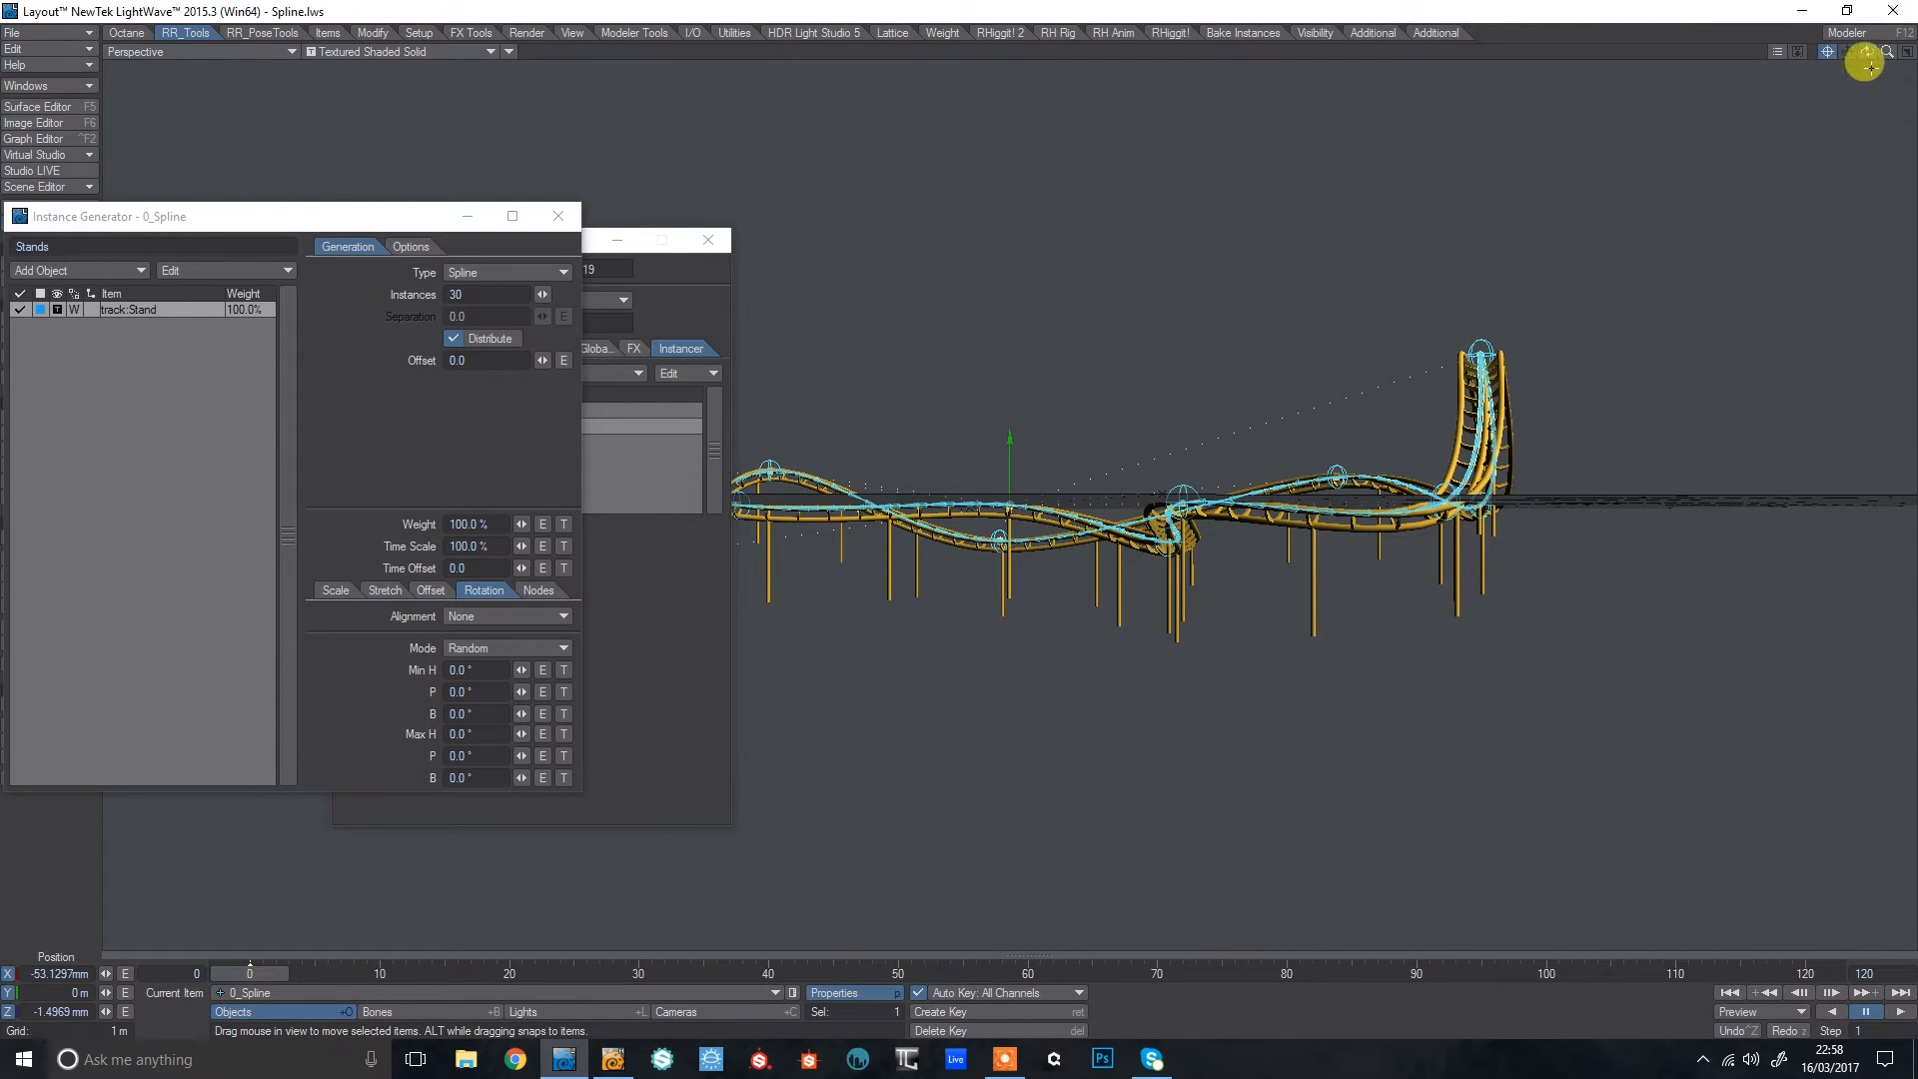
pyautogui.moveTo(1868, 57); pyautogui.dragTo(1875, 59)
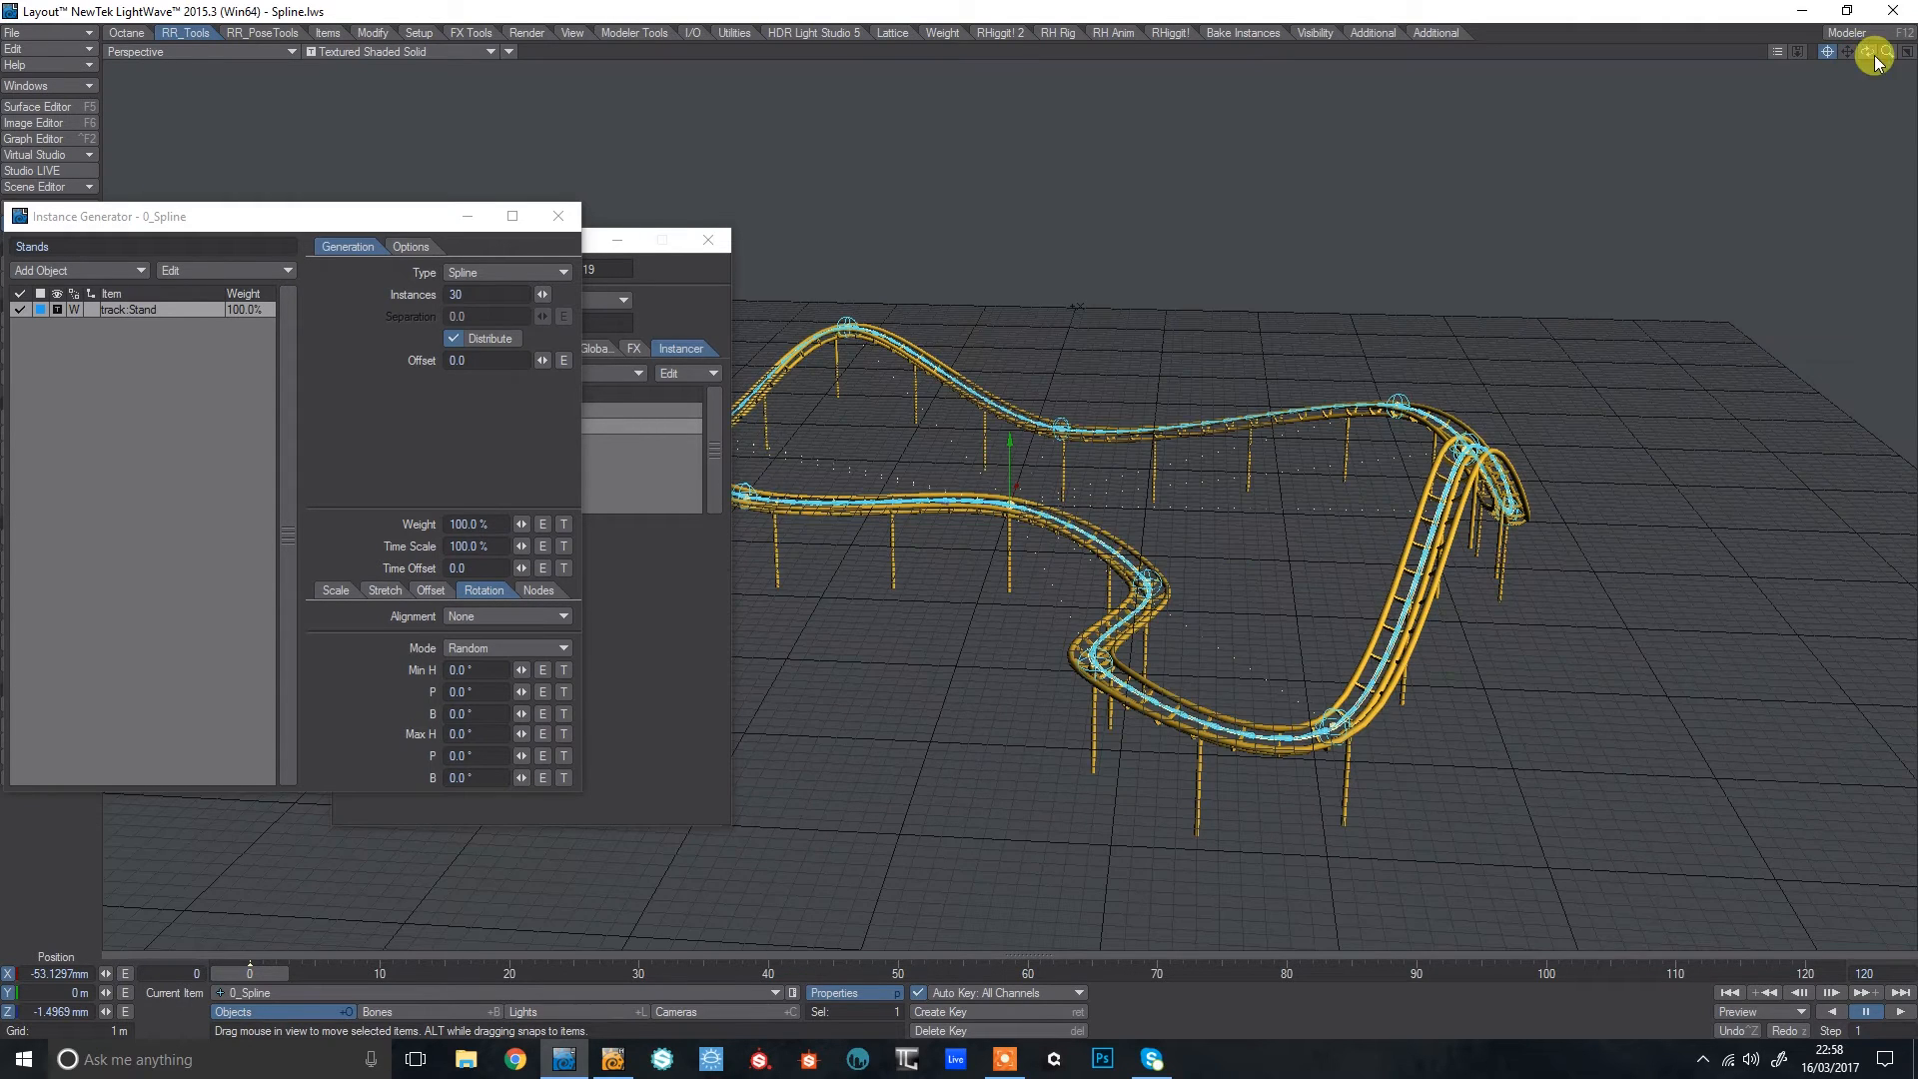
pyautogui.moveTo(1866, 60); pyautogui.dragTo(1496, 249)
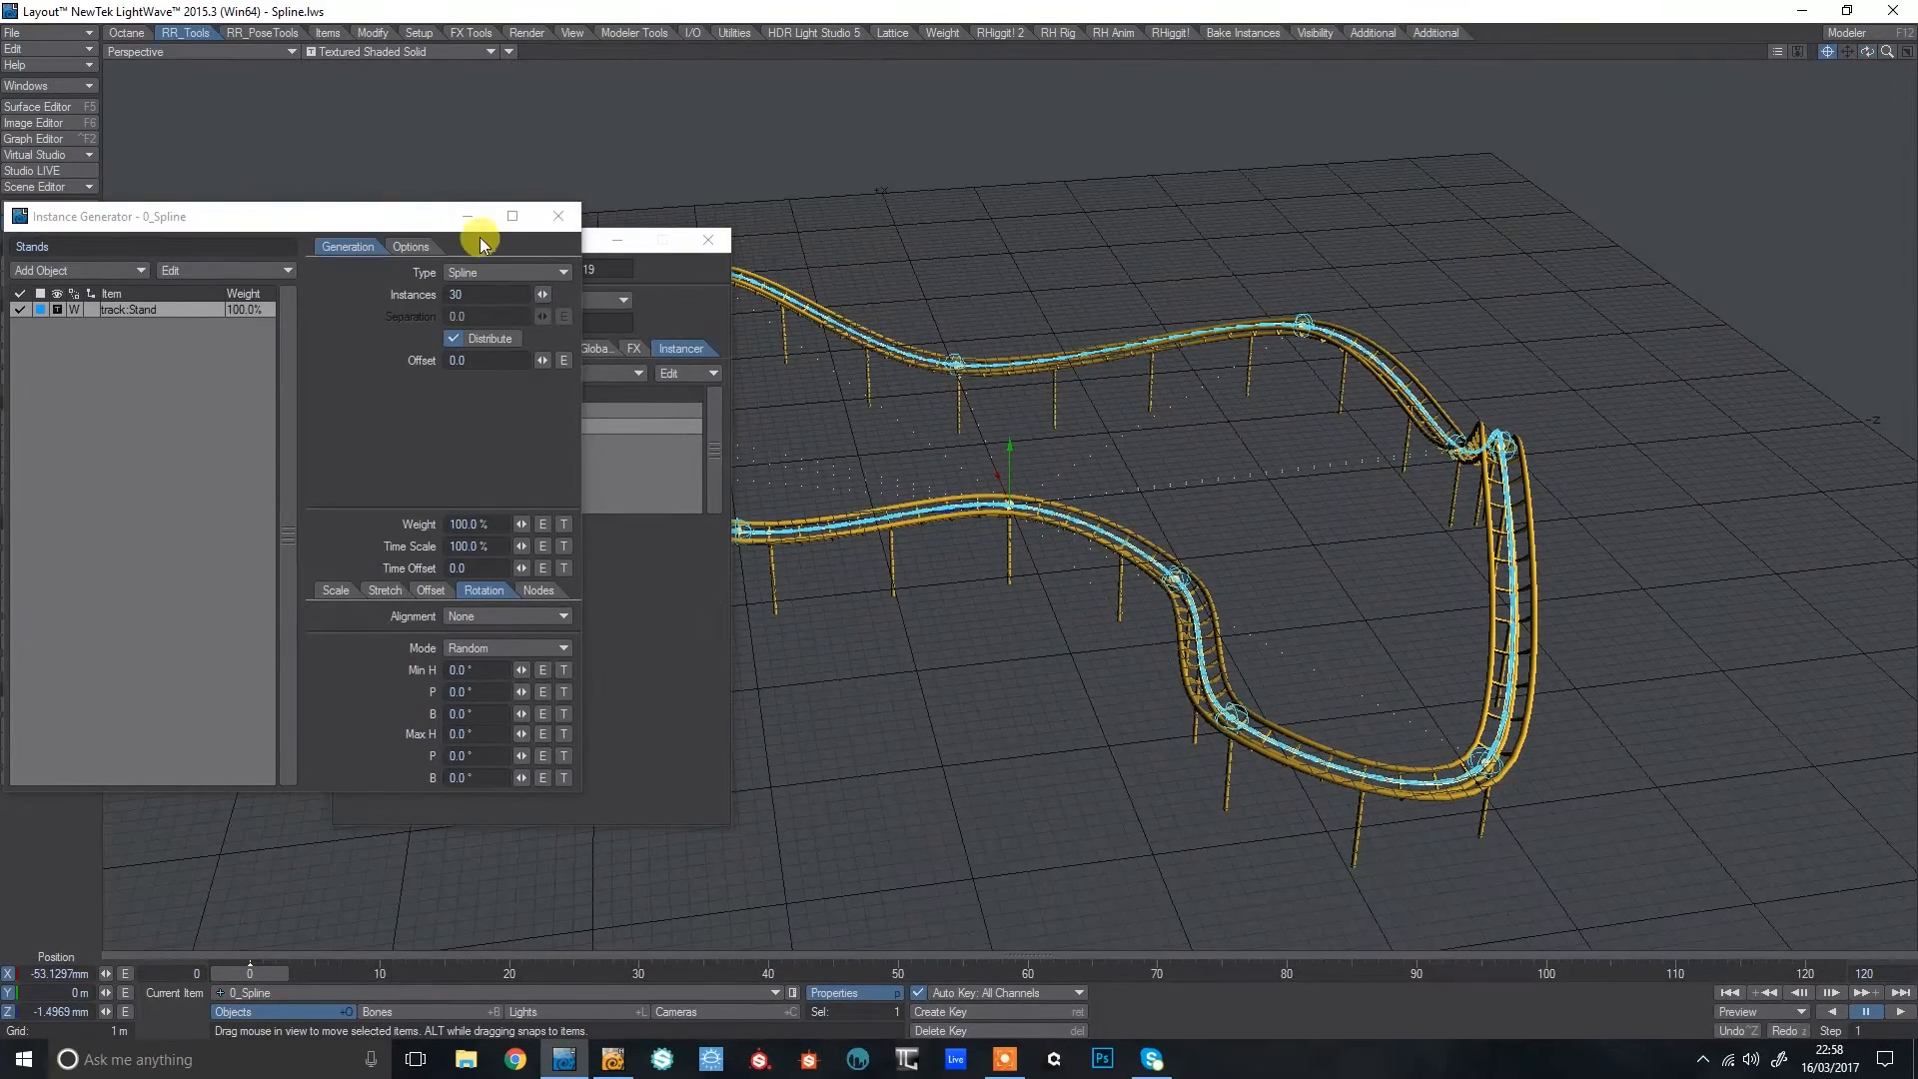
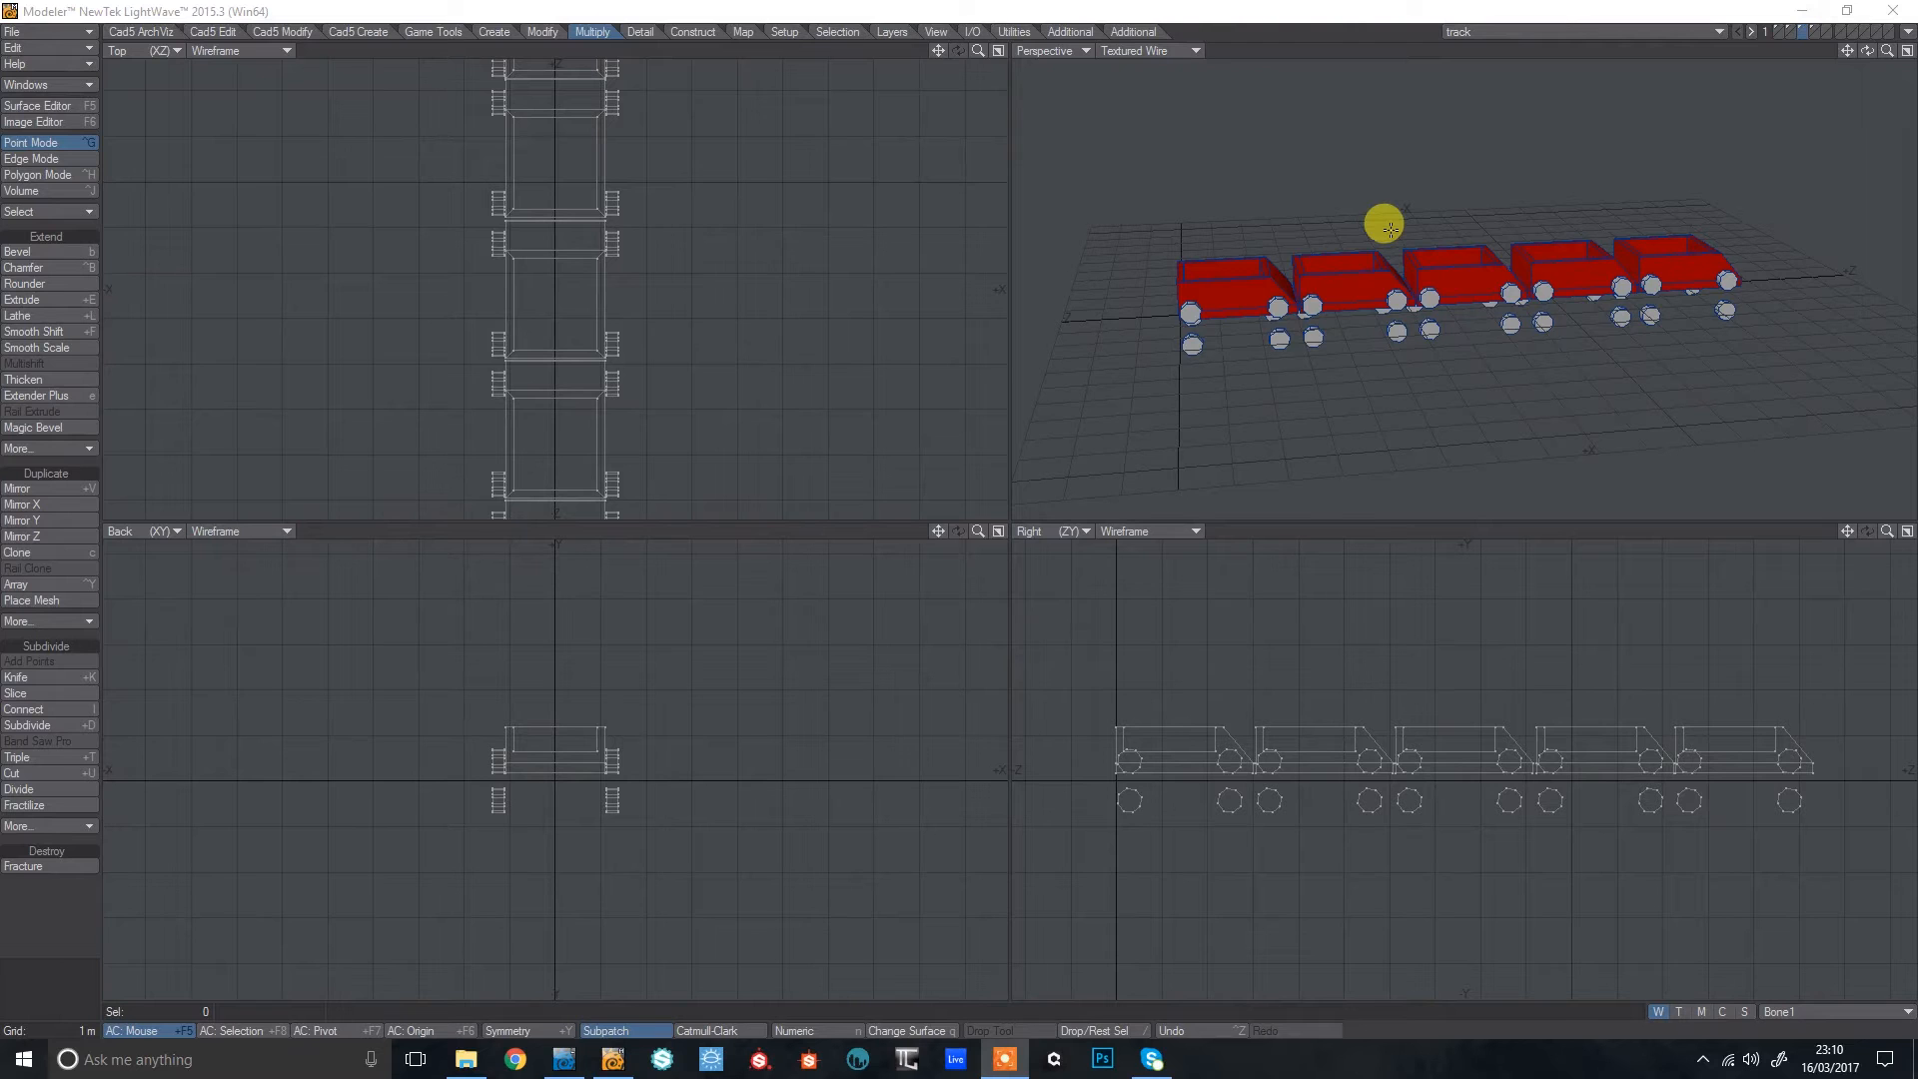
# In Modeler, maximize the perspective view and examine the train's cars and wheels from several angles.
pyautogui.click(1412, 8)
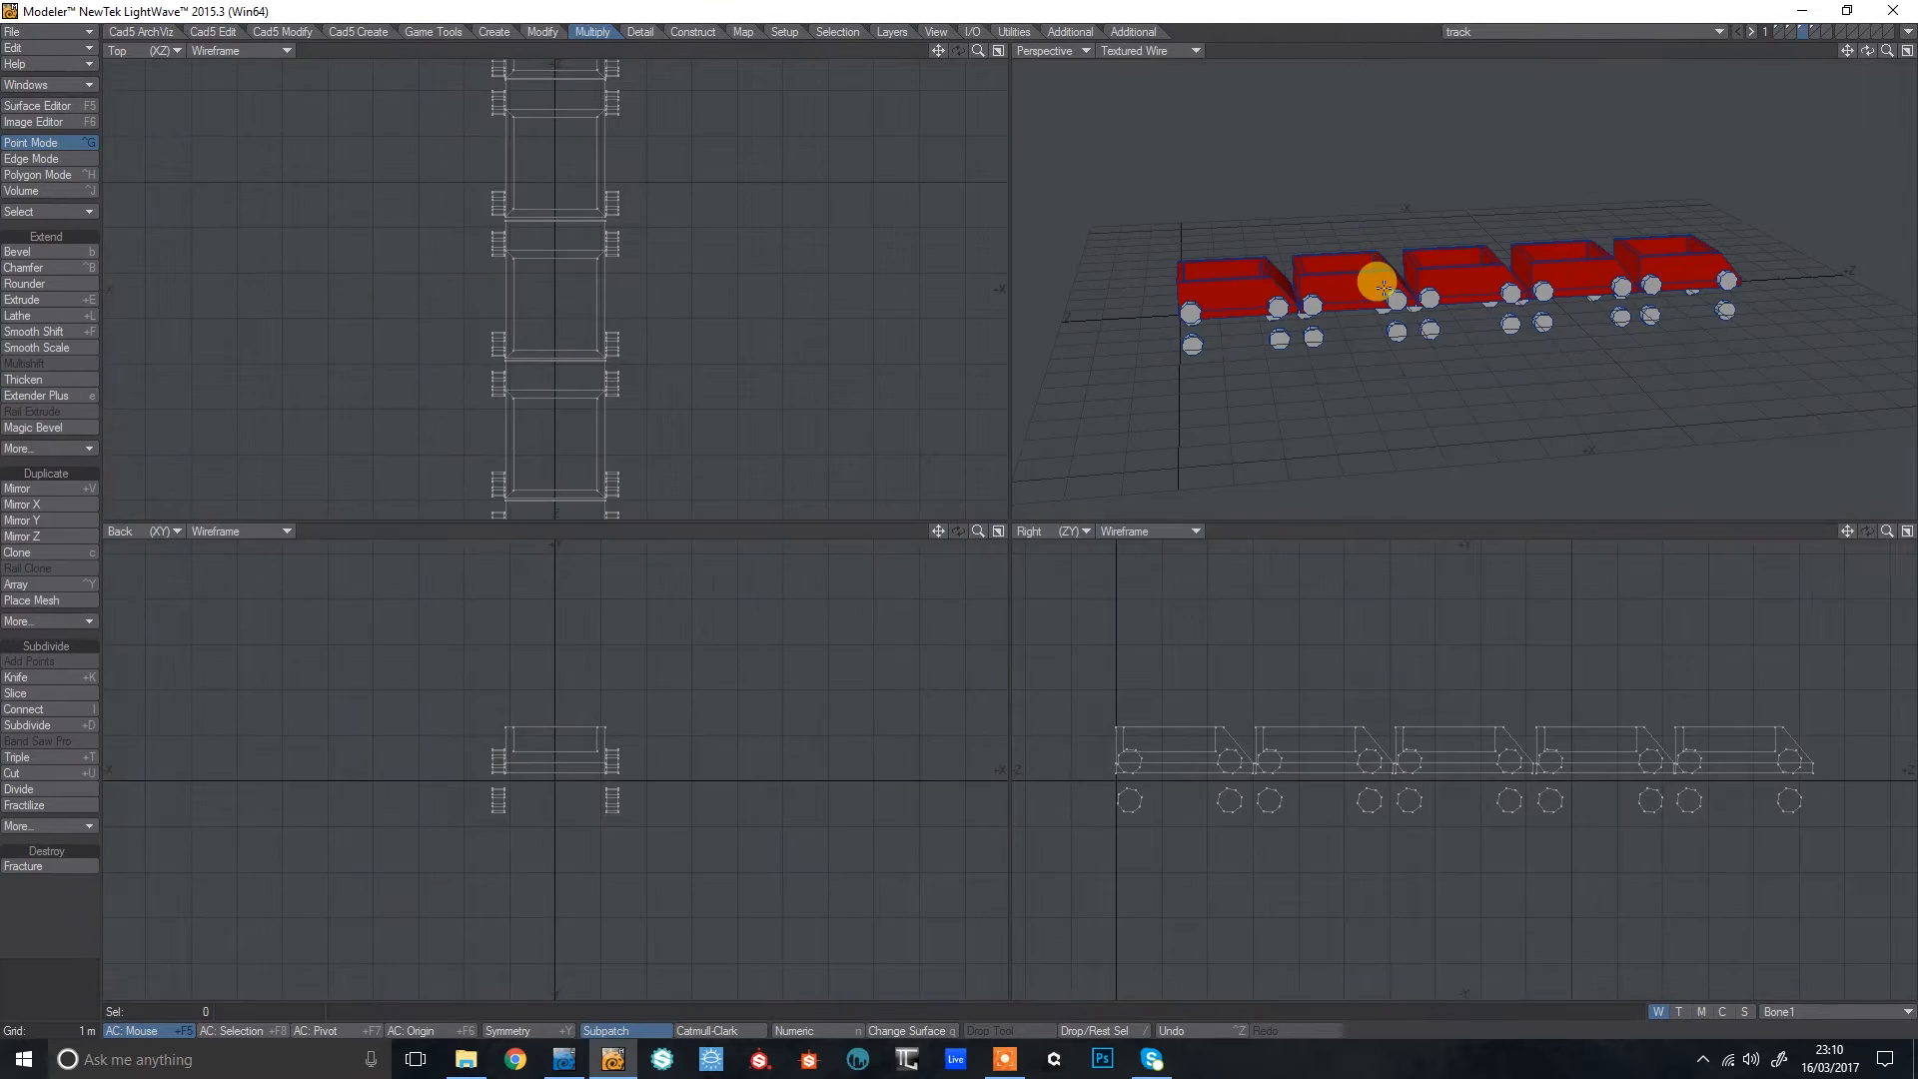
pyautogui.press('0')
pyautogui.moveTo(1885, 55); pyautogui.dragTo(1798, 70)
pyautogui.click(1793, 38)
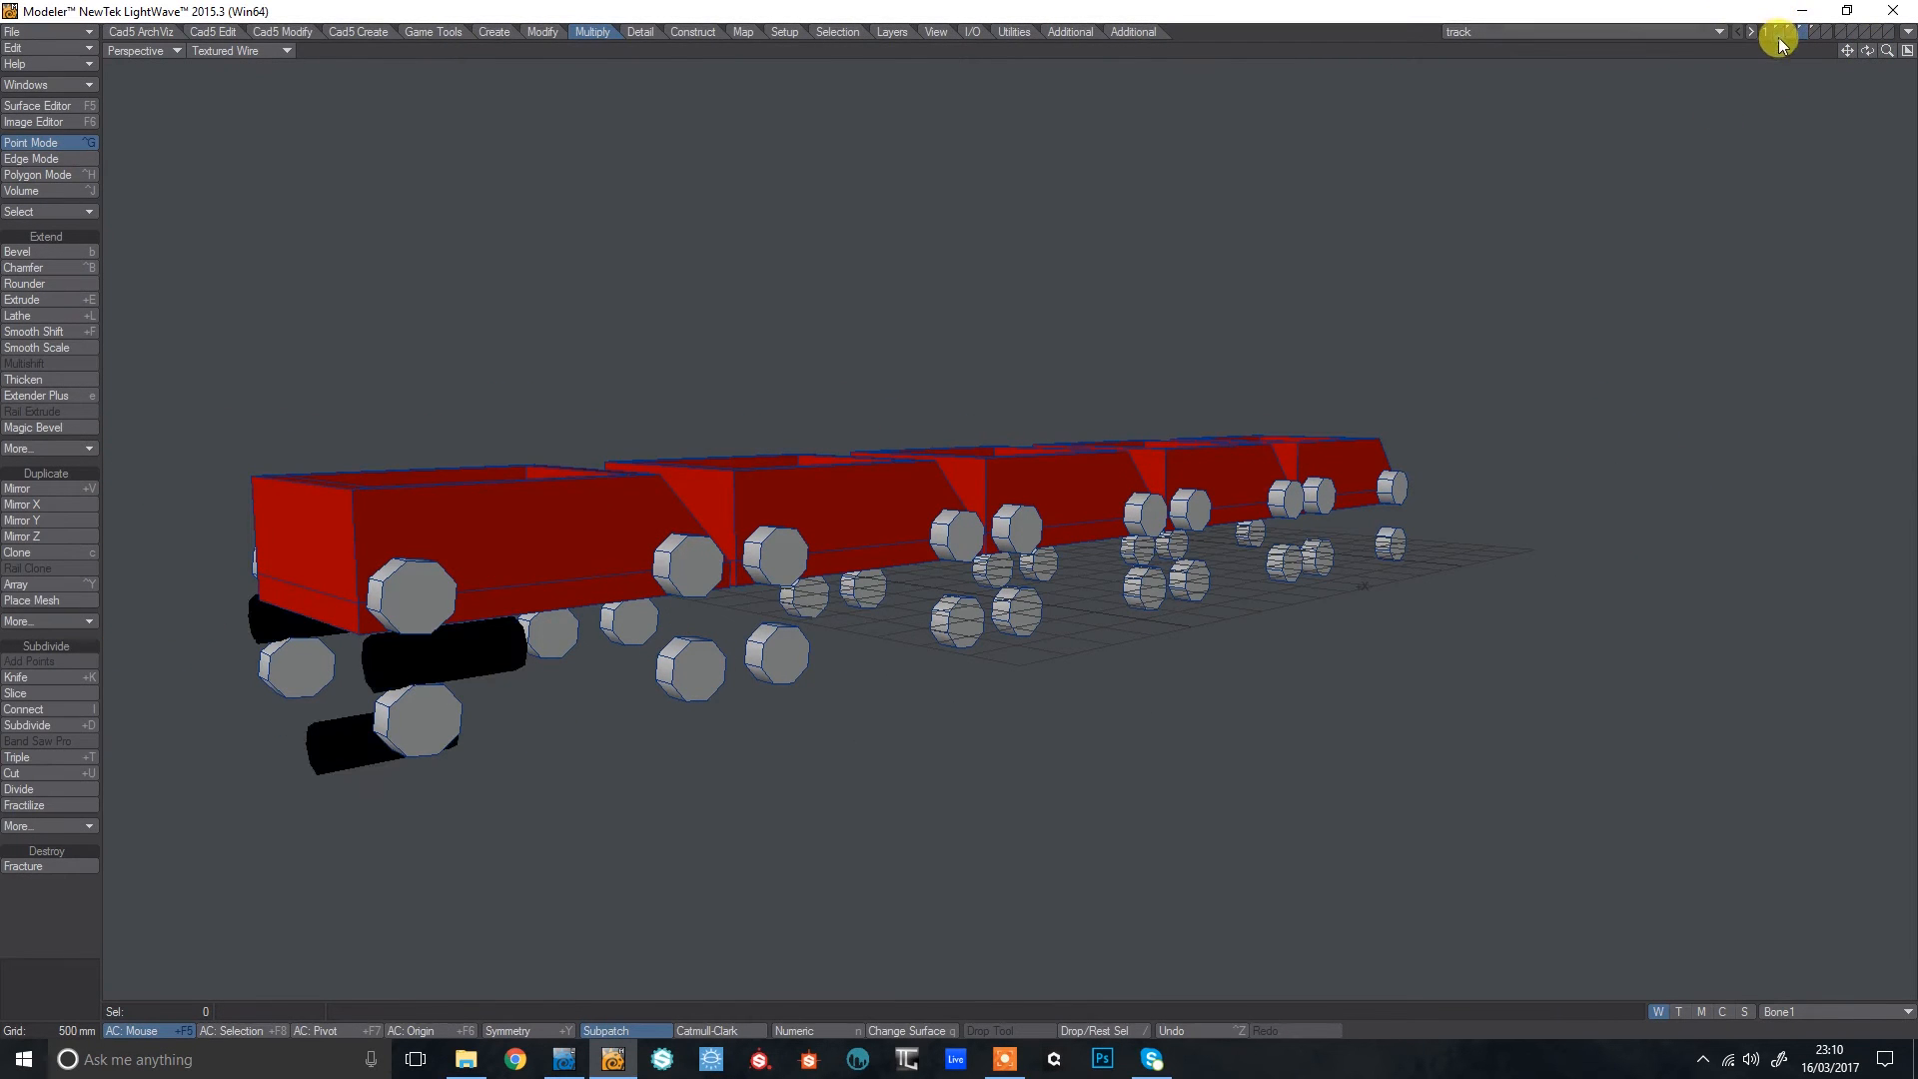
pyautogui.moveTo(1865, 58); pyautogui.dragTo(1635, 48)
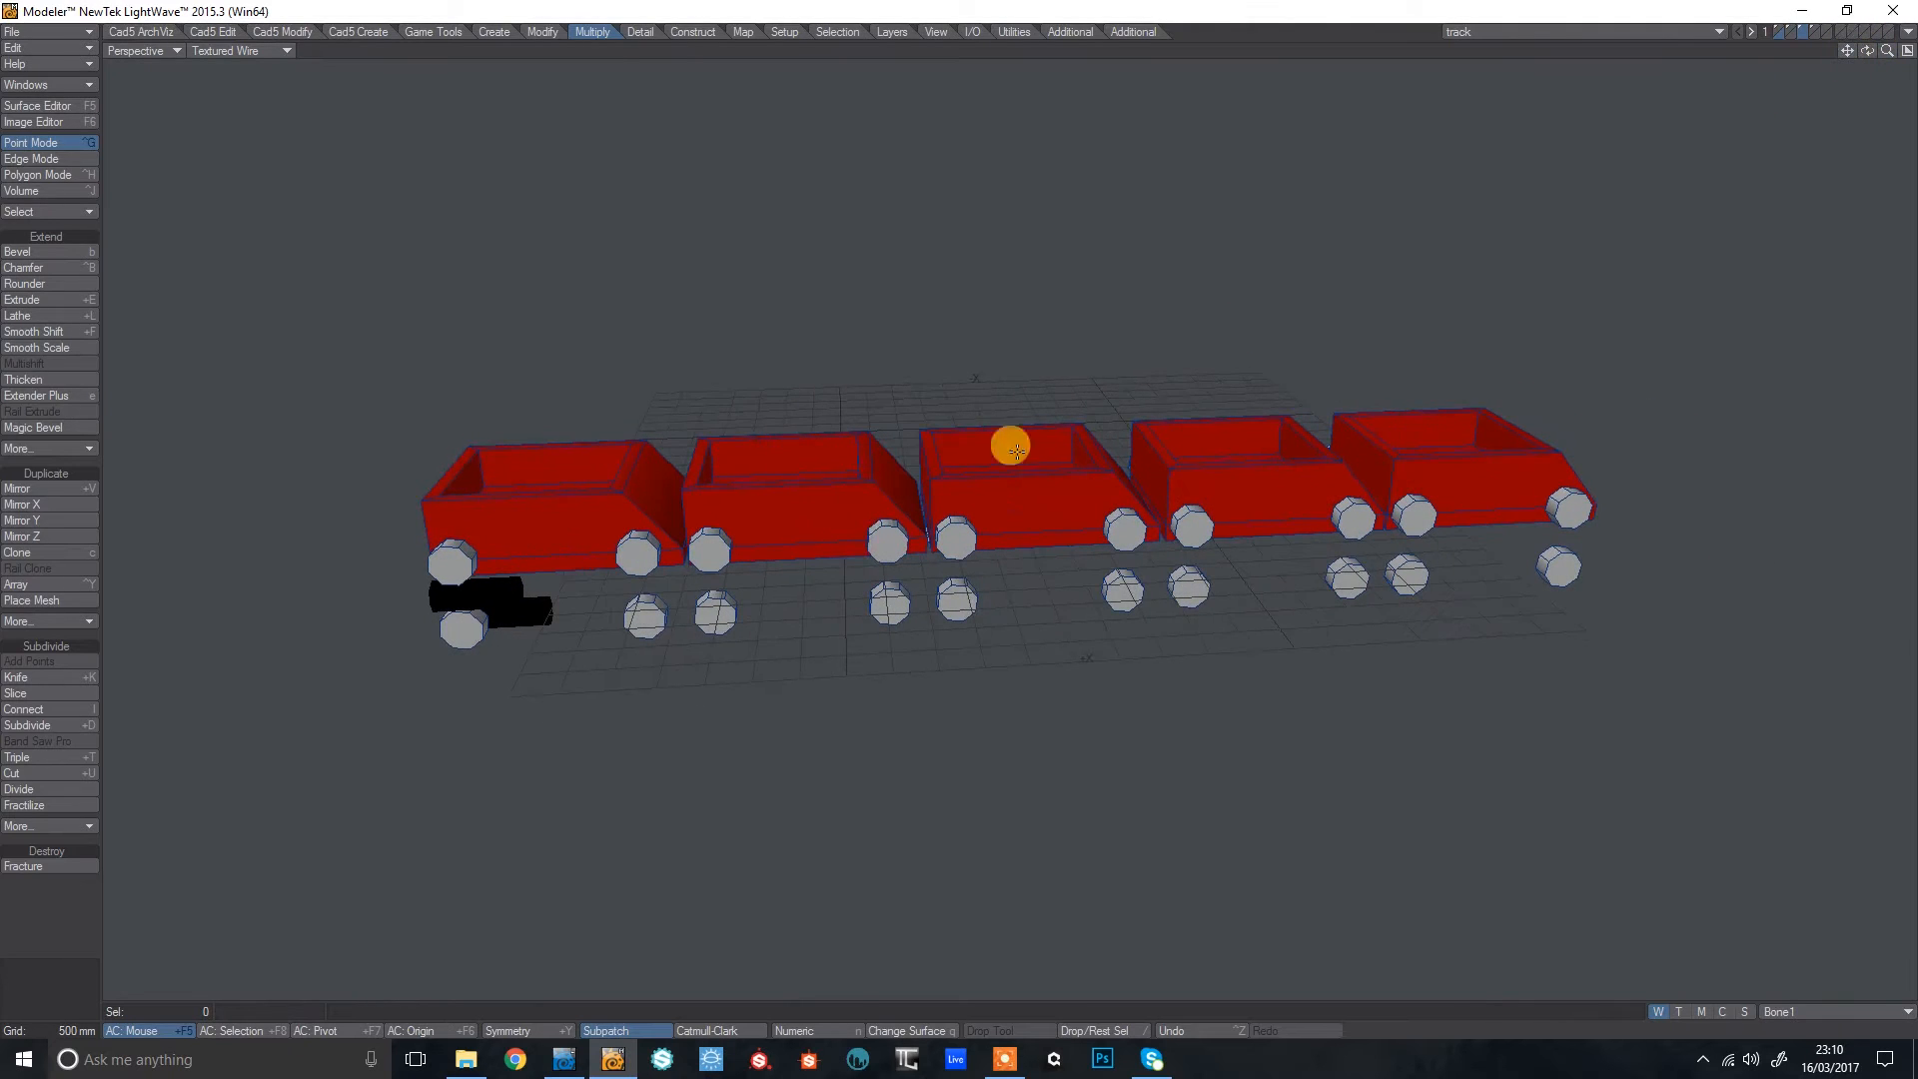
pyautogui.moveTo(1867, 50); pyautogui.dragTo(1865, 20)
pyautogui.click(1804, 32)
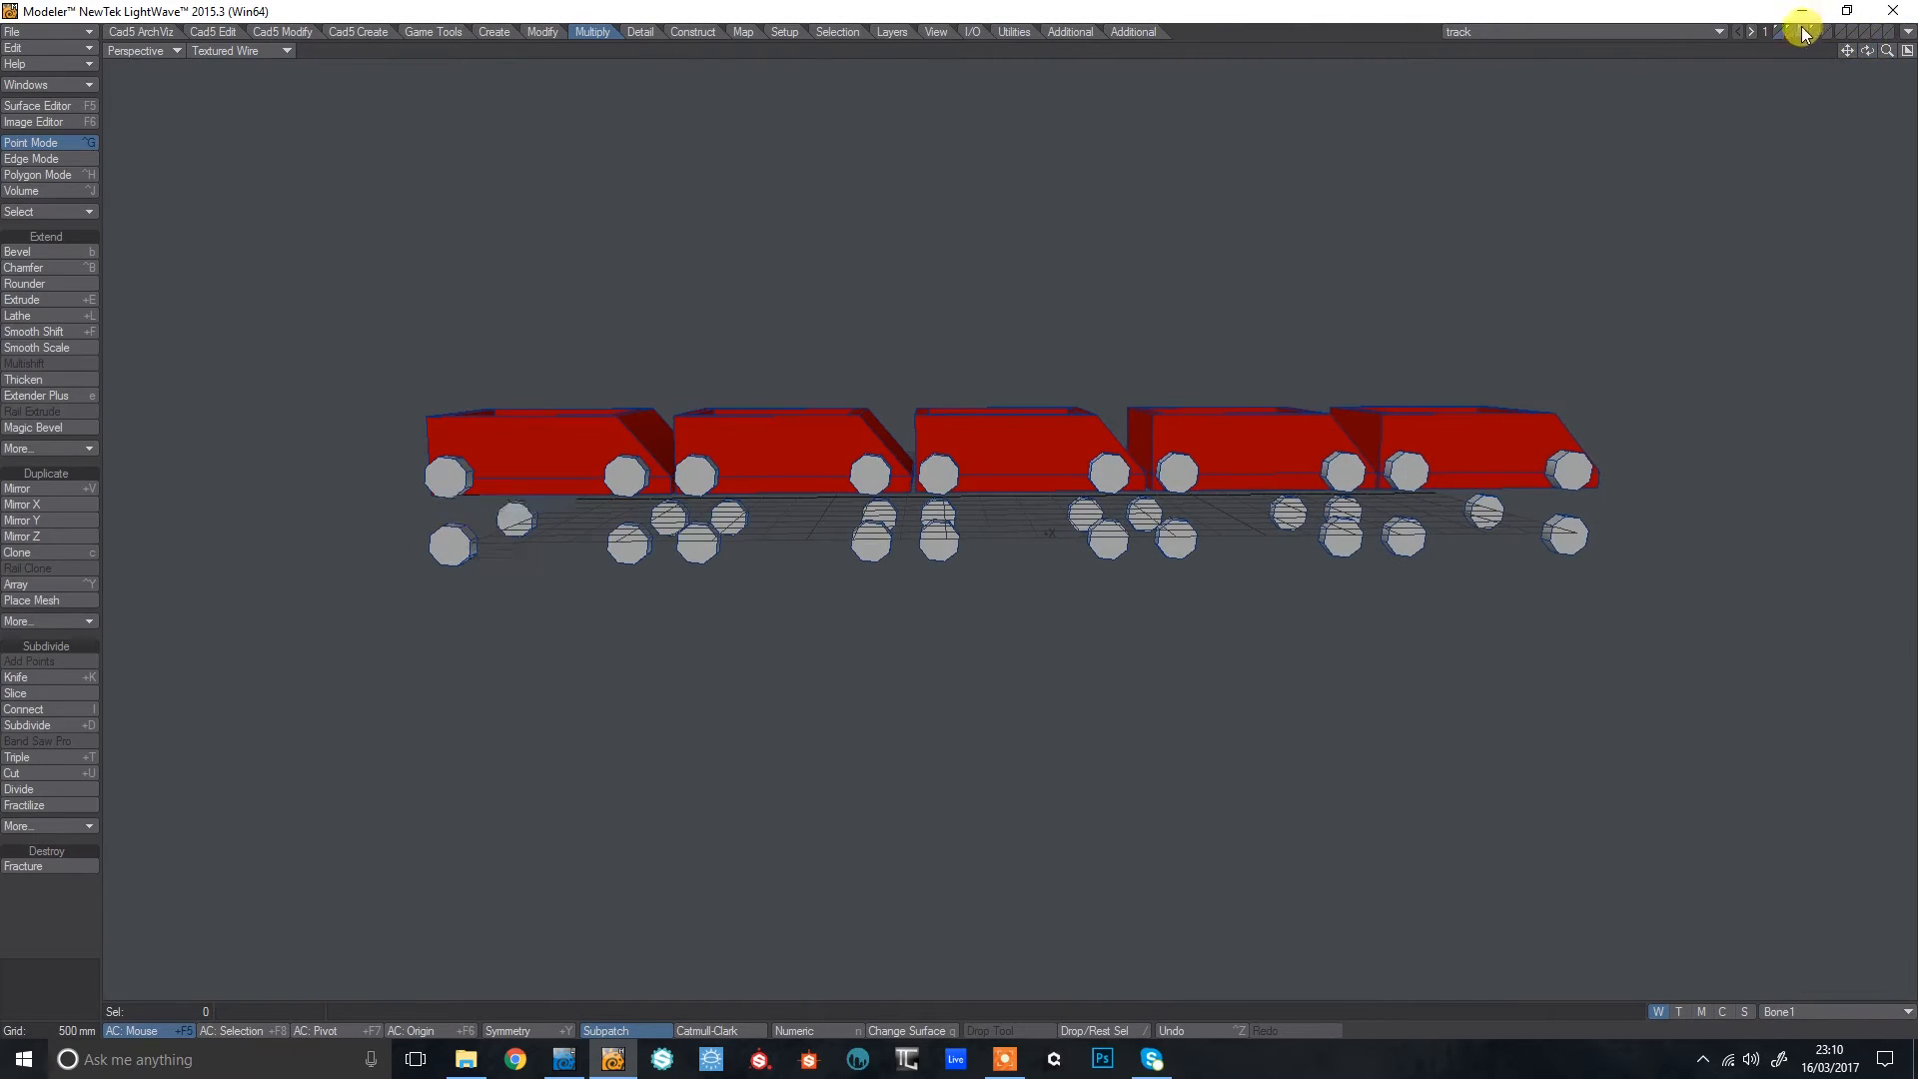
# Check the train's list of weight maps and set the perspective view's display style to Weight Shade.
pyautogui.click(1785, 1012)
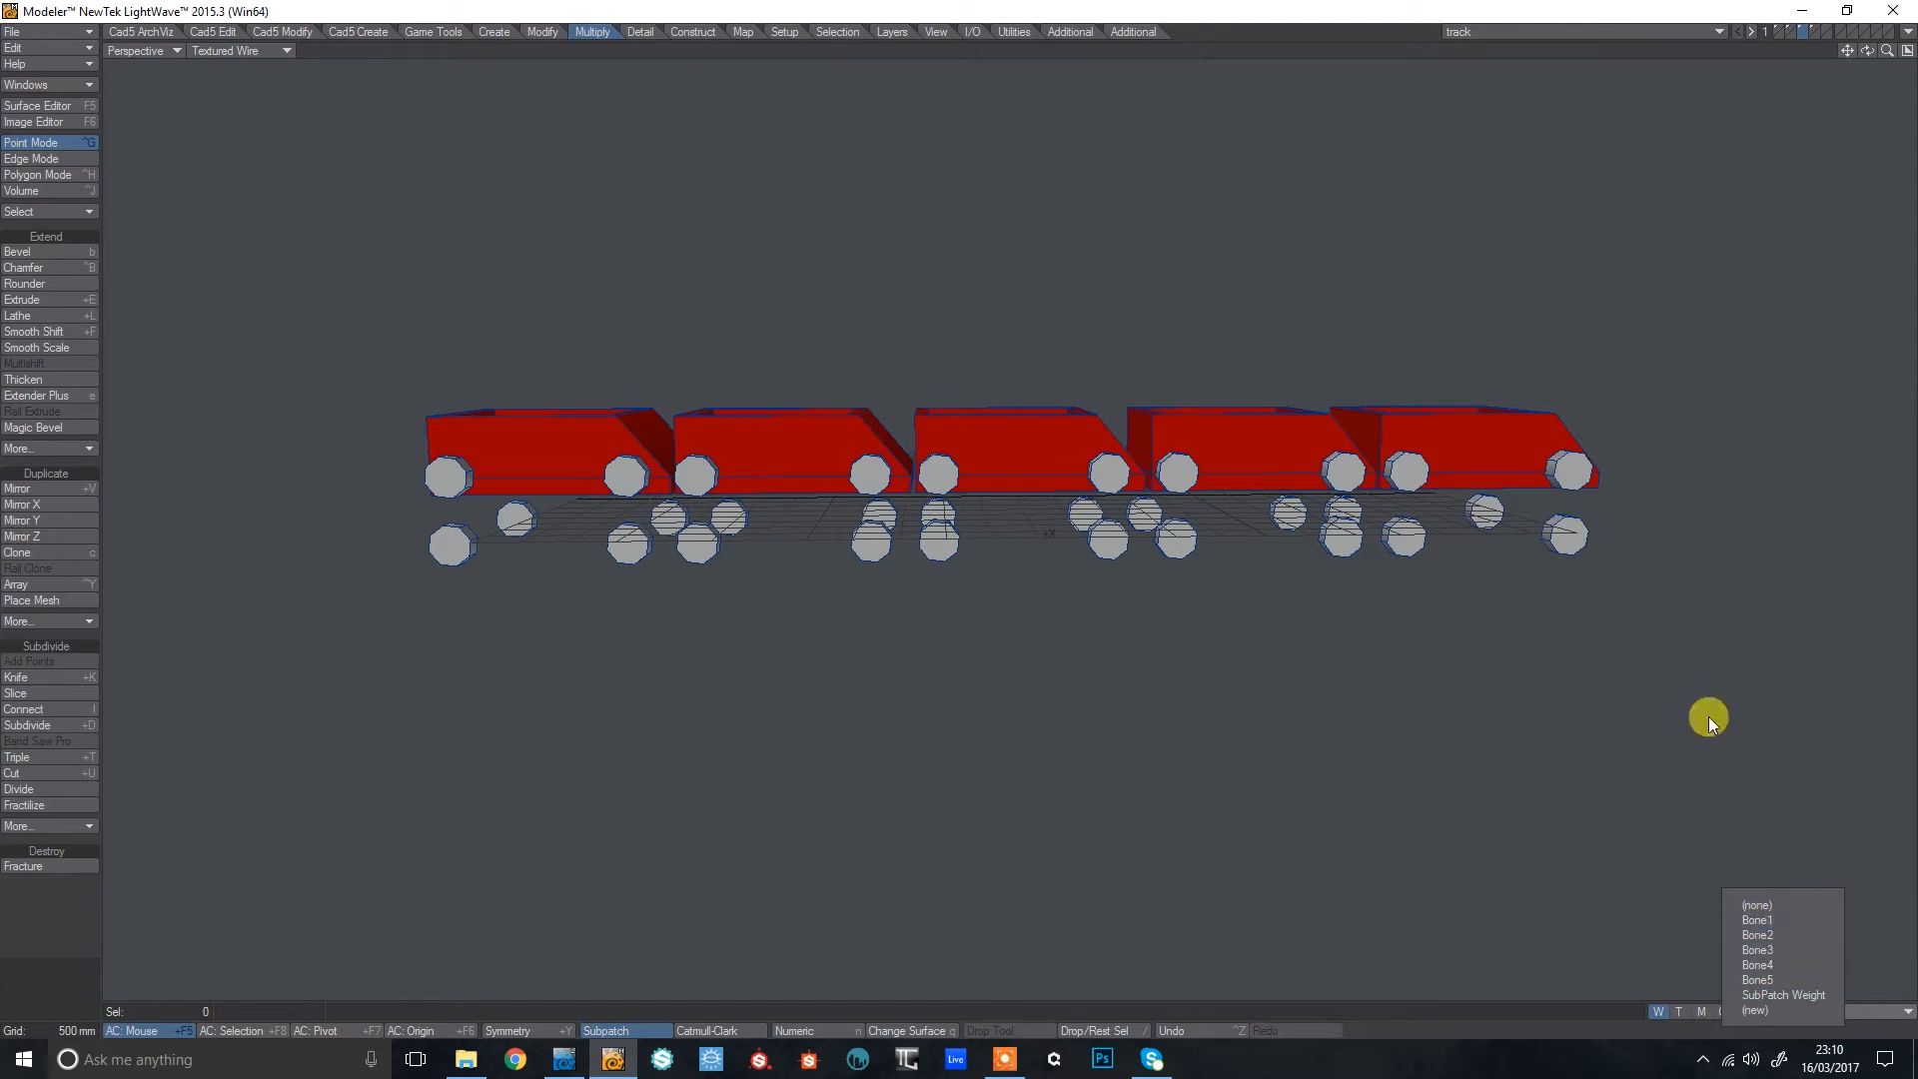
pyautogui.click(473, 8)
pyautogui.click(287, 50)
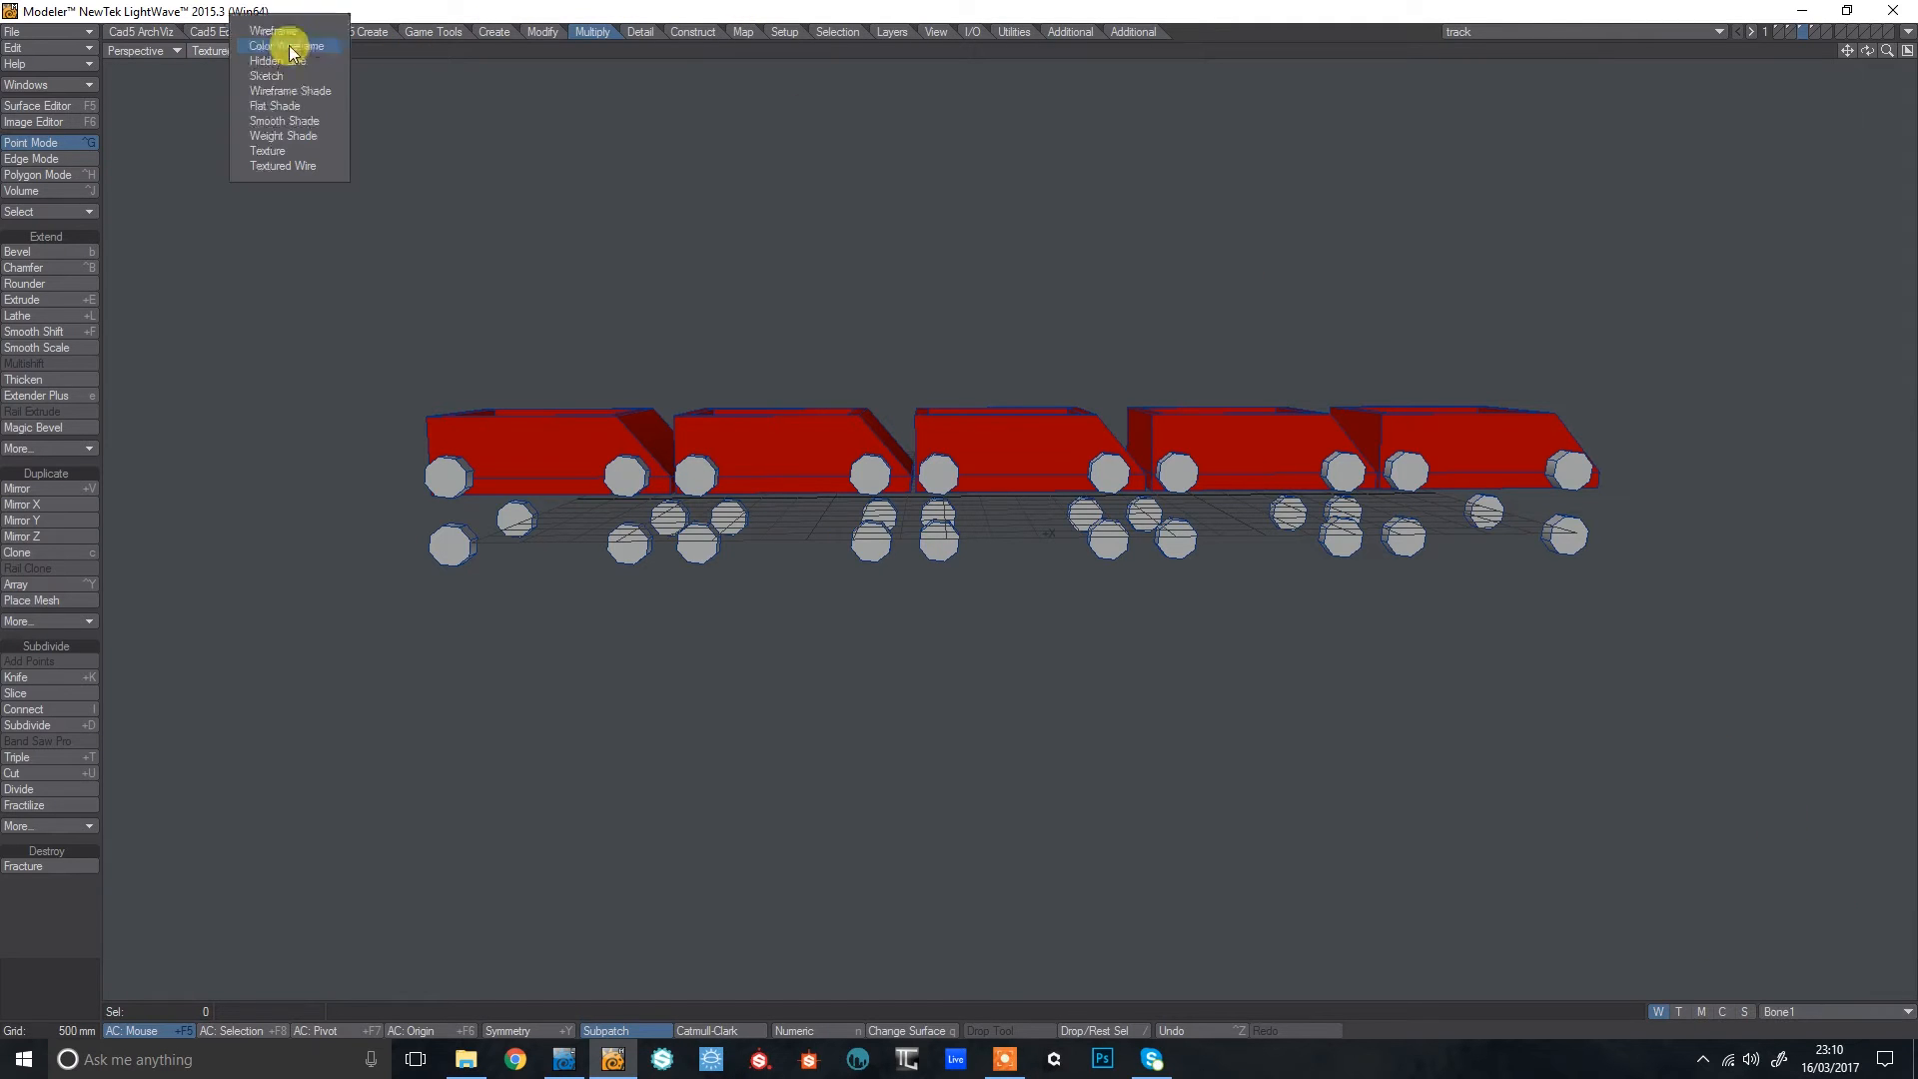
pyautogui.click(322, 134)
# View the weight maps Bone2, Bone3, Bone4 and Bone5 in turn to check which train car each one covers.
pyautogui.click(1814, 1012)
pyautogui.click(1806, 934)
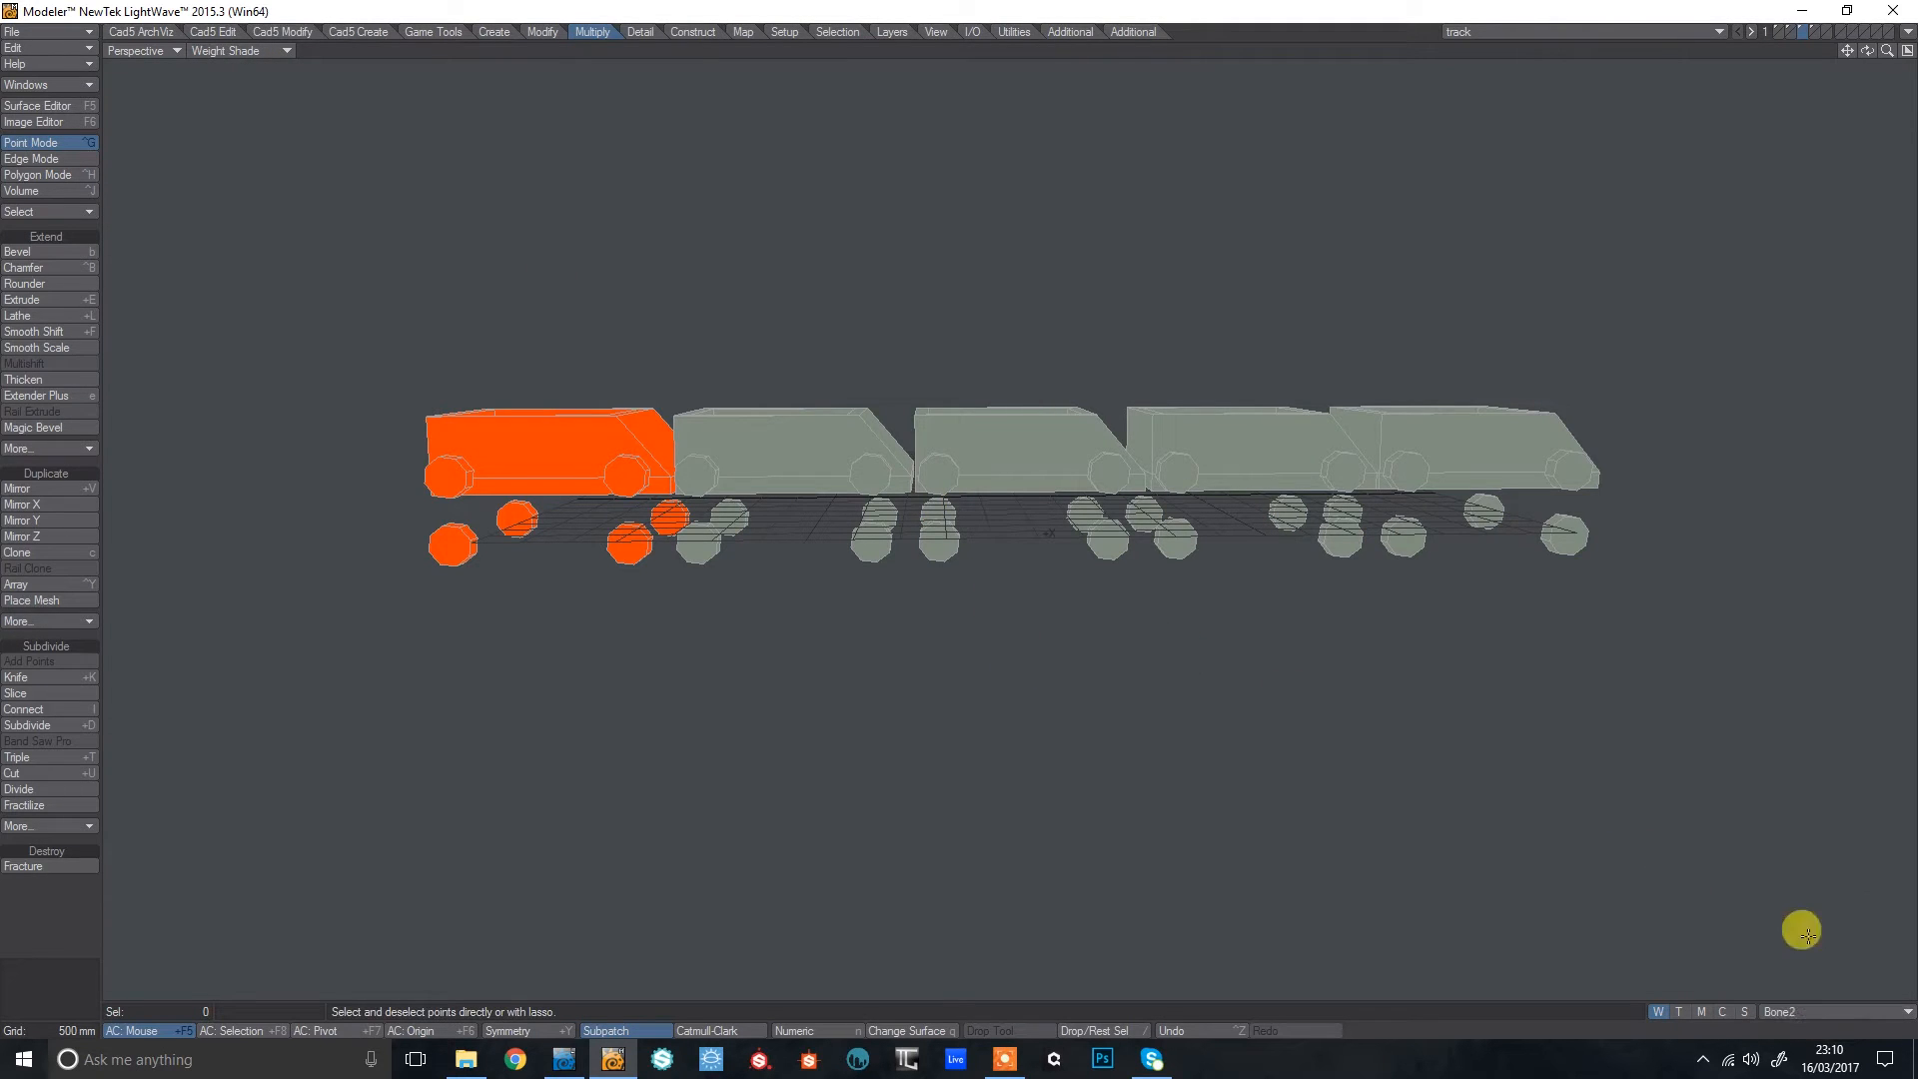
pyautogui.click(1807, 1013)
pyautogui.click(1812, 952)
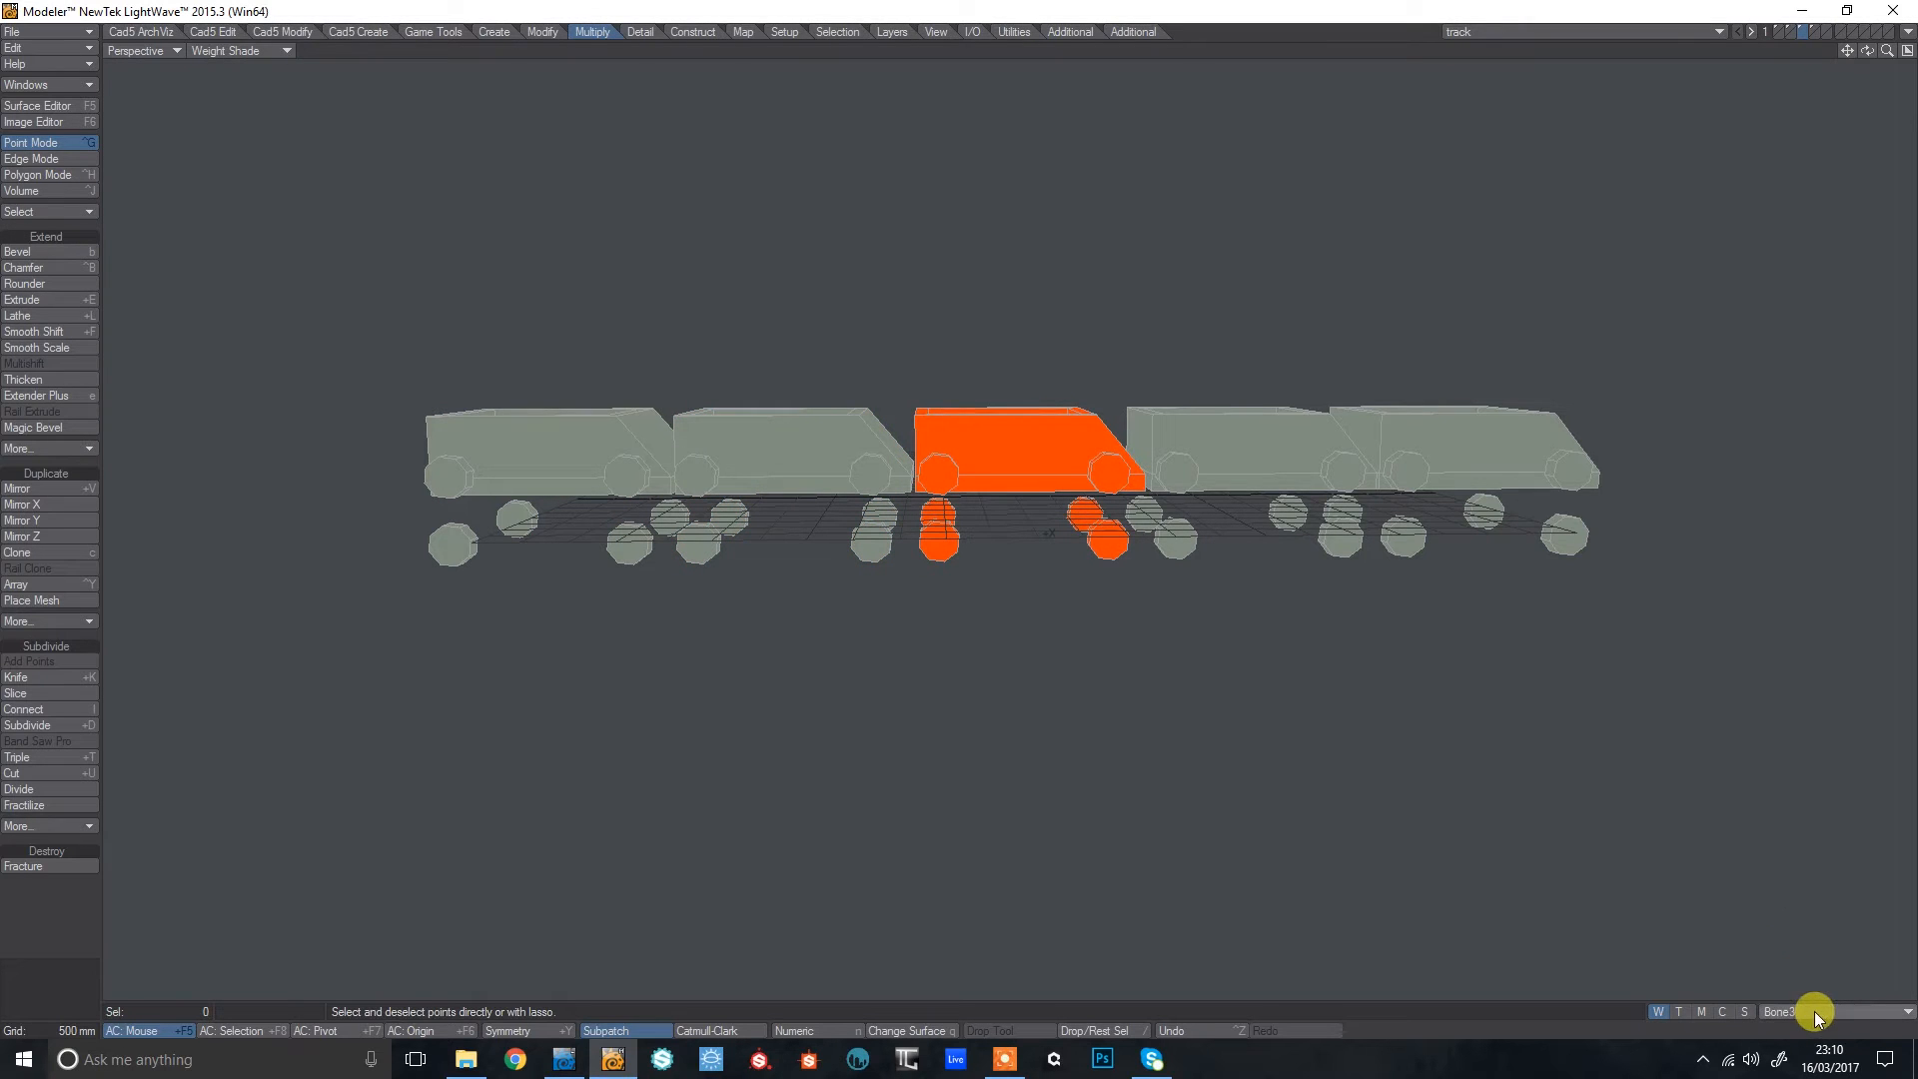
pyautogui.click(1813, 1012)
pyautogui.click(1820, 967)
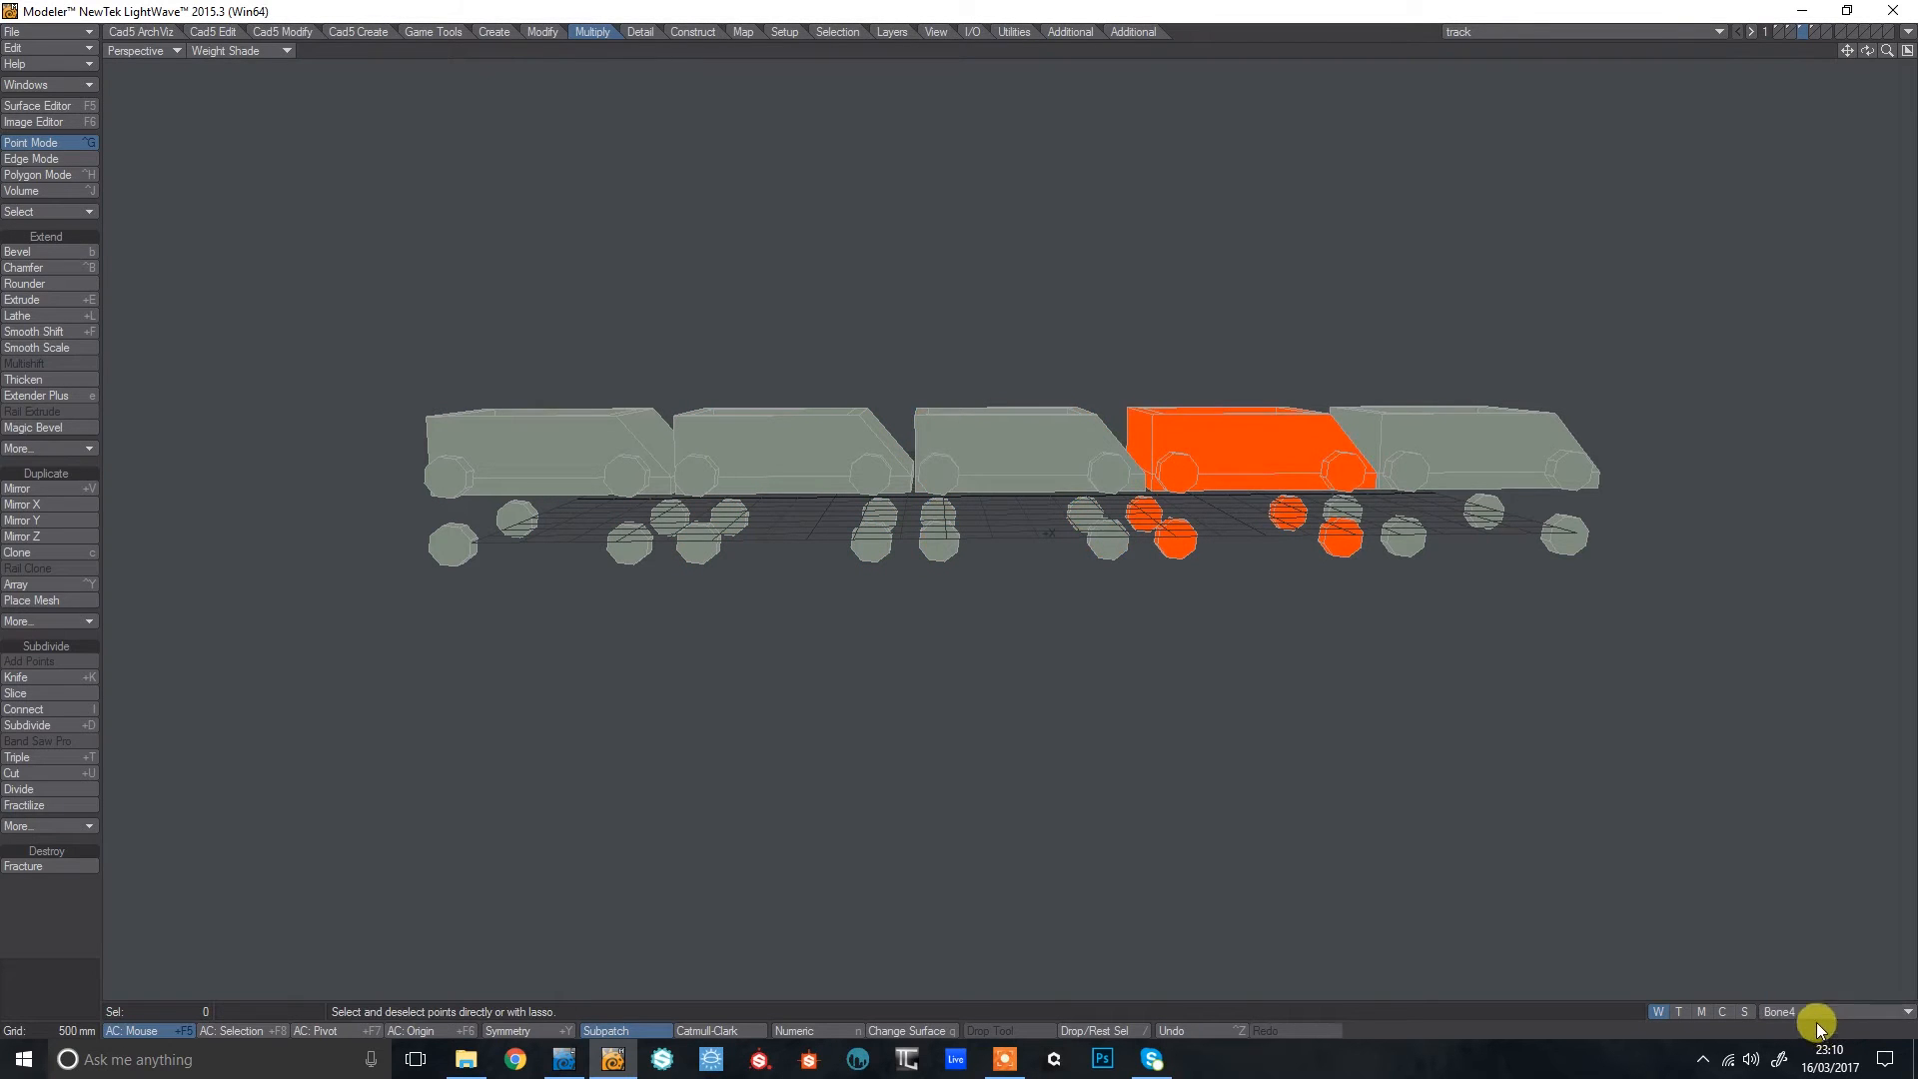
pyautogui.click(1813, 1012)
pyautogui.click(1788, 986)
pyautogui.click(1803, 1012)
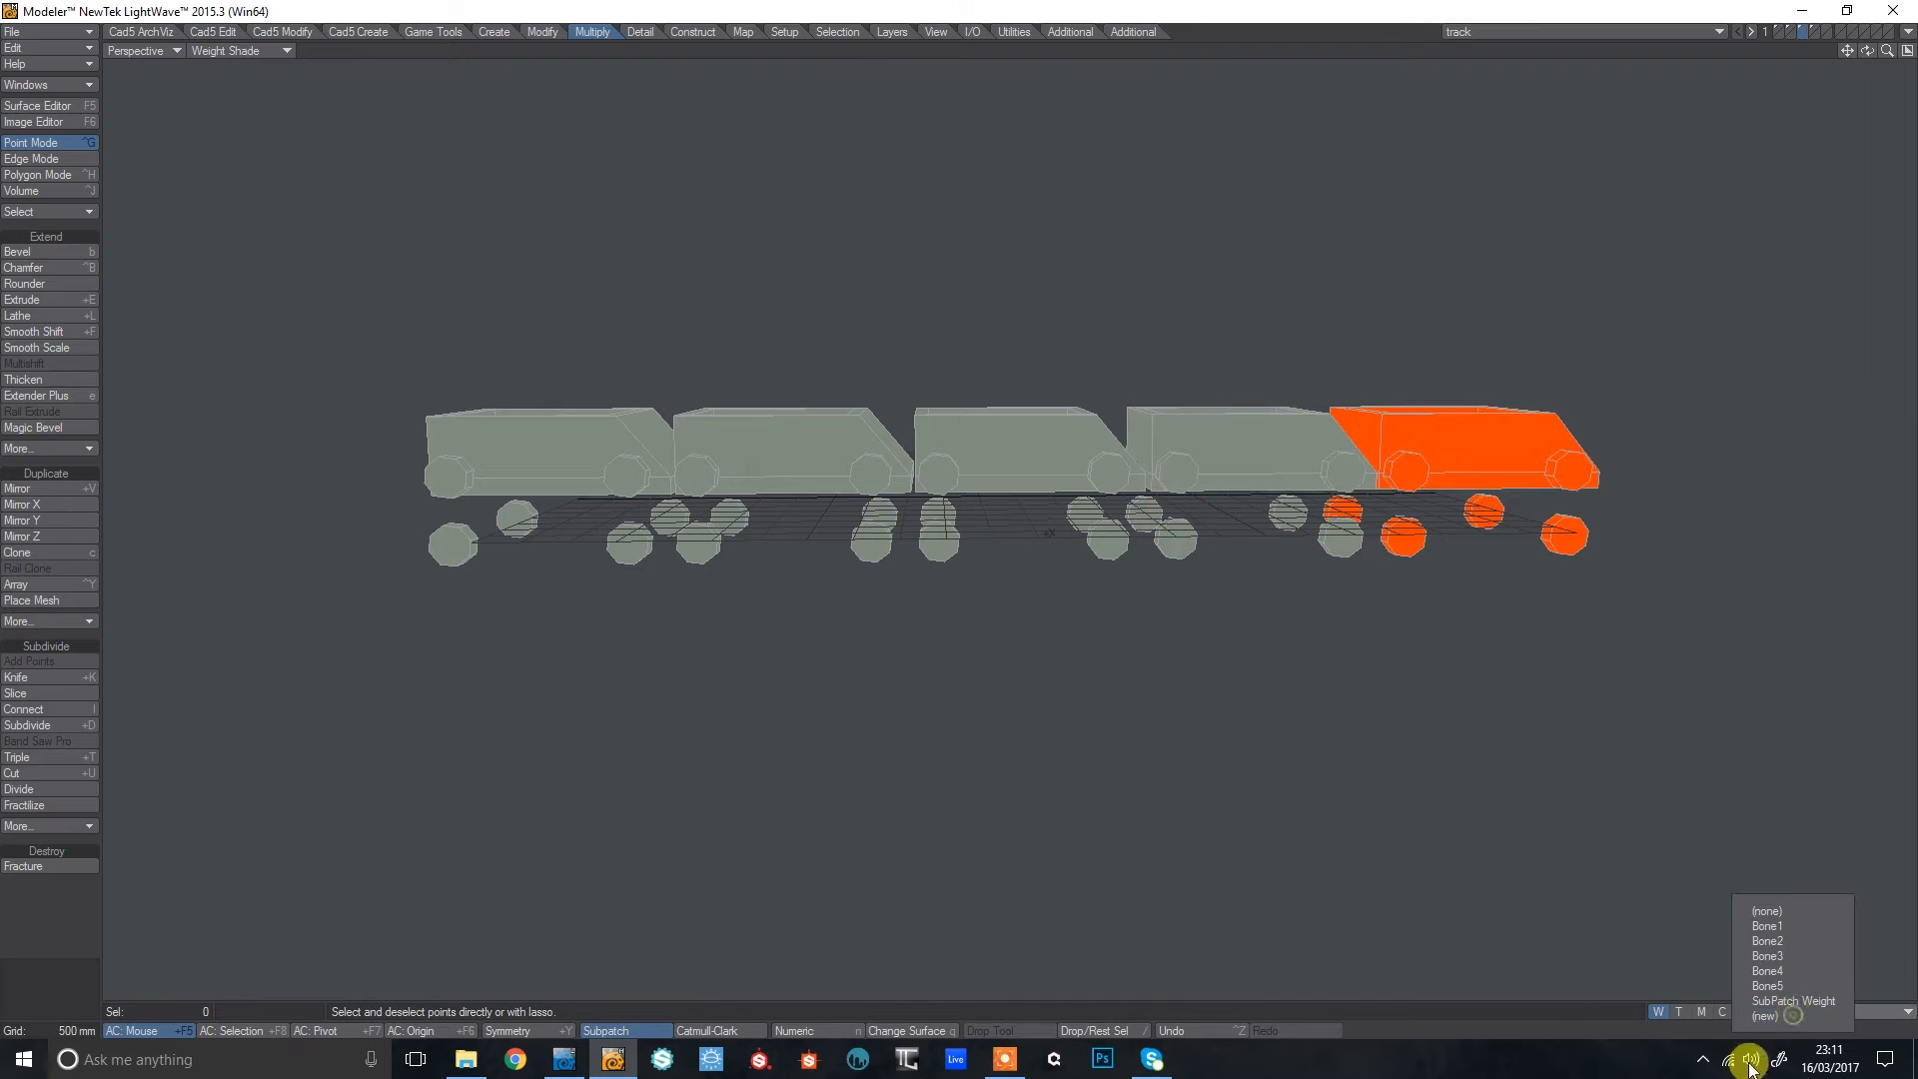
# Create a new weight map named Bone6 with an initial value of 0%.
pyautogui.click(1786, 1017)
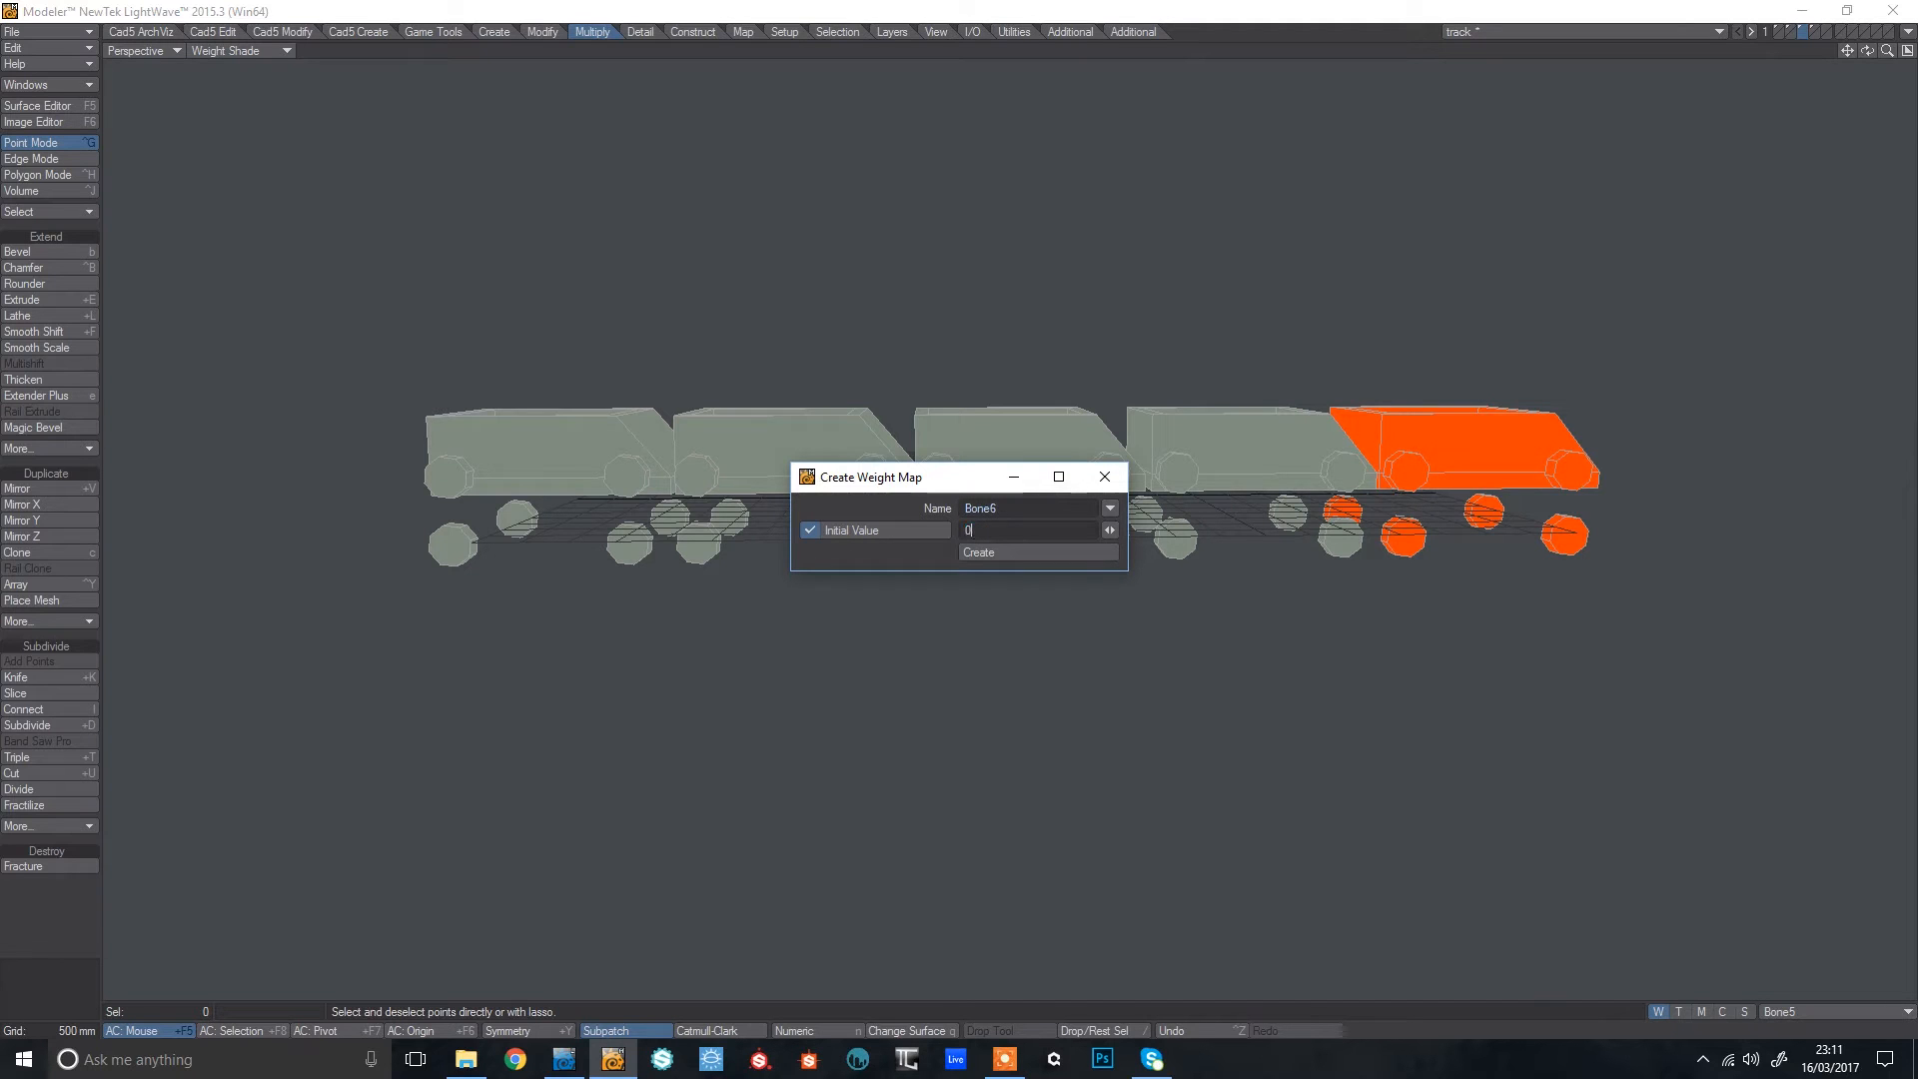
pyautogui.click(1039, 552)
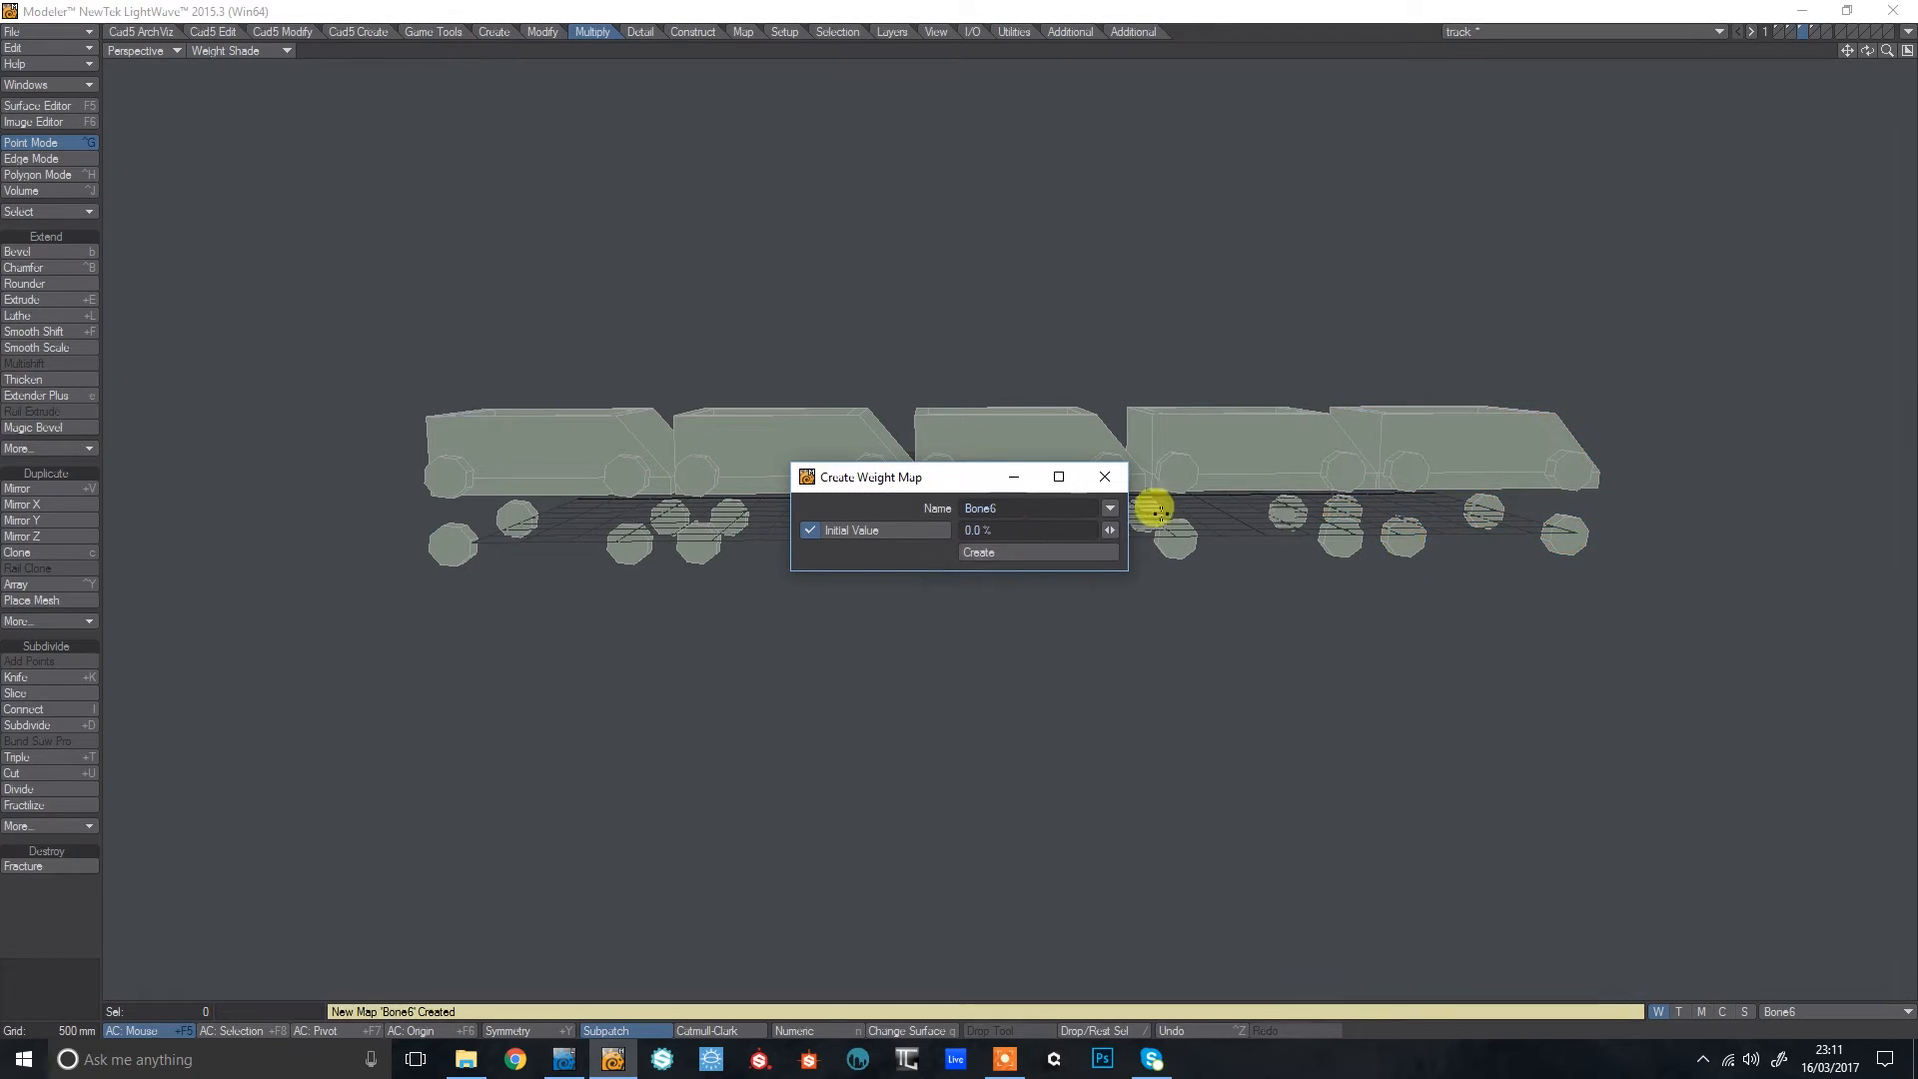
pyautogui.click(1103, 477)
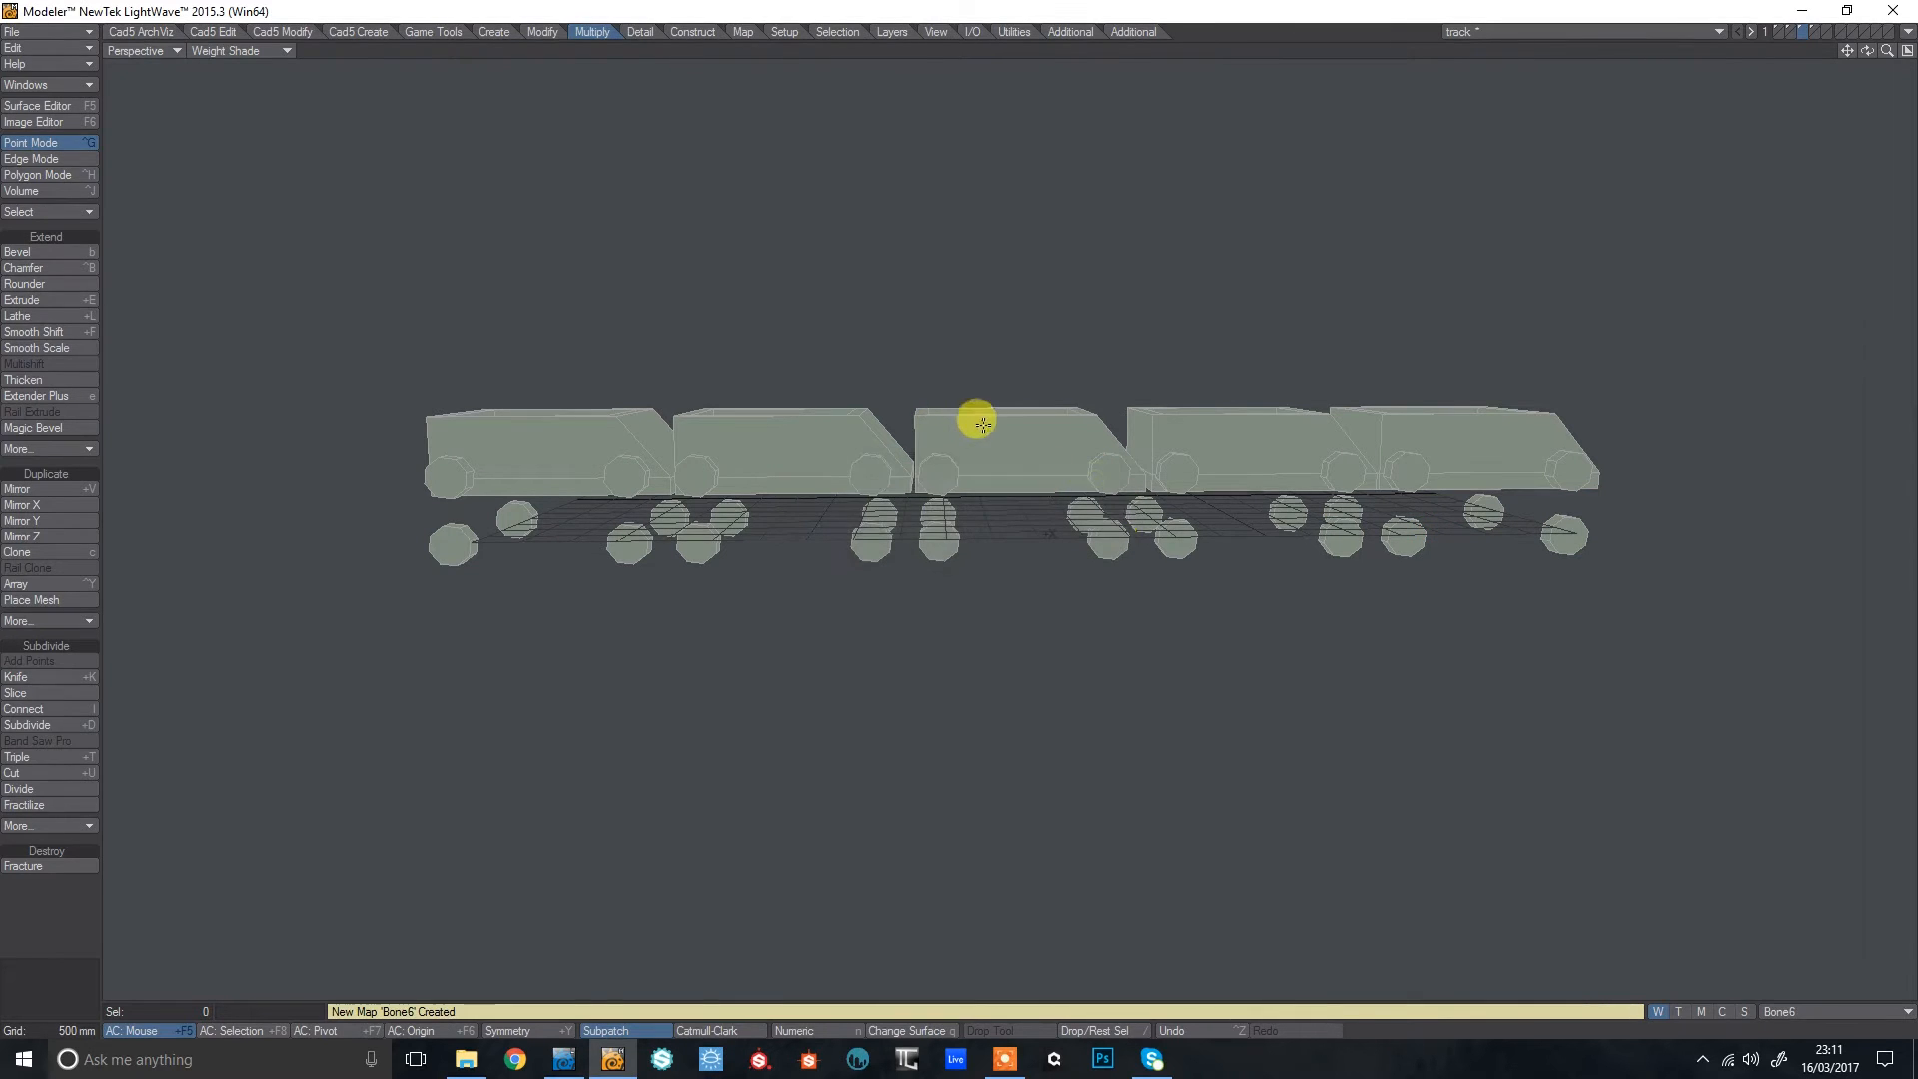
# Select polygons of the train's middle car and set their vertex map value in the Bone6 weight map.
pyautogui.hotkey('ctrl', 'h')
pyautogui.moveTo(990, 443)
pyautogui.mouseDown()
pyautogui.moveTo(986, 520)
pyautogui.moveTo(978, 476)
pyautogui.moveTo(909, 486)
pyautogui.mouseUp()
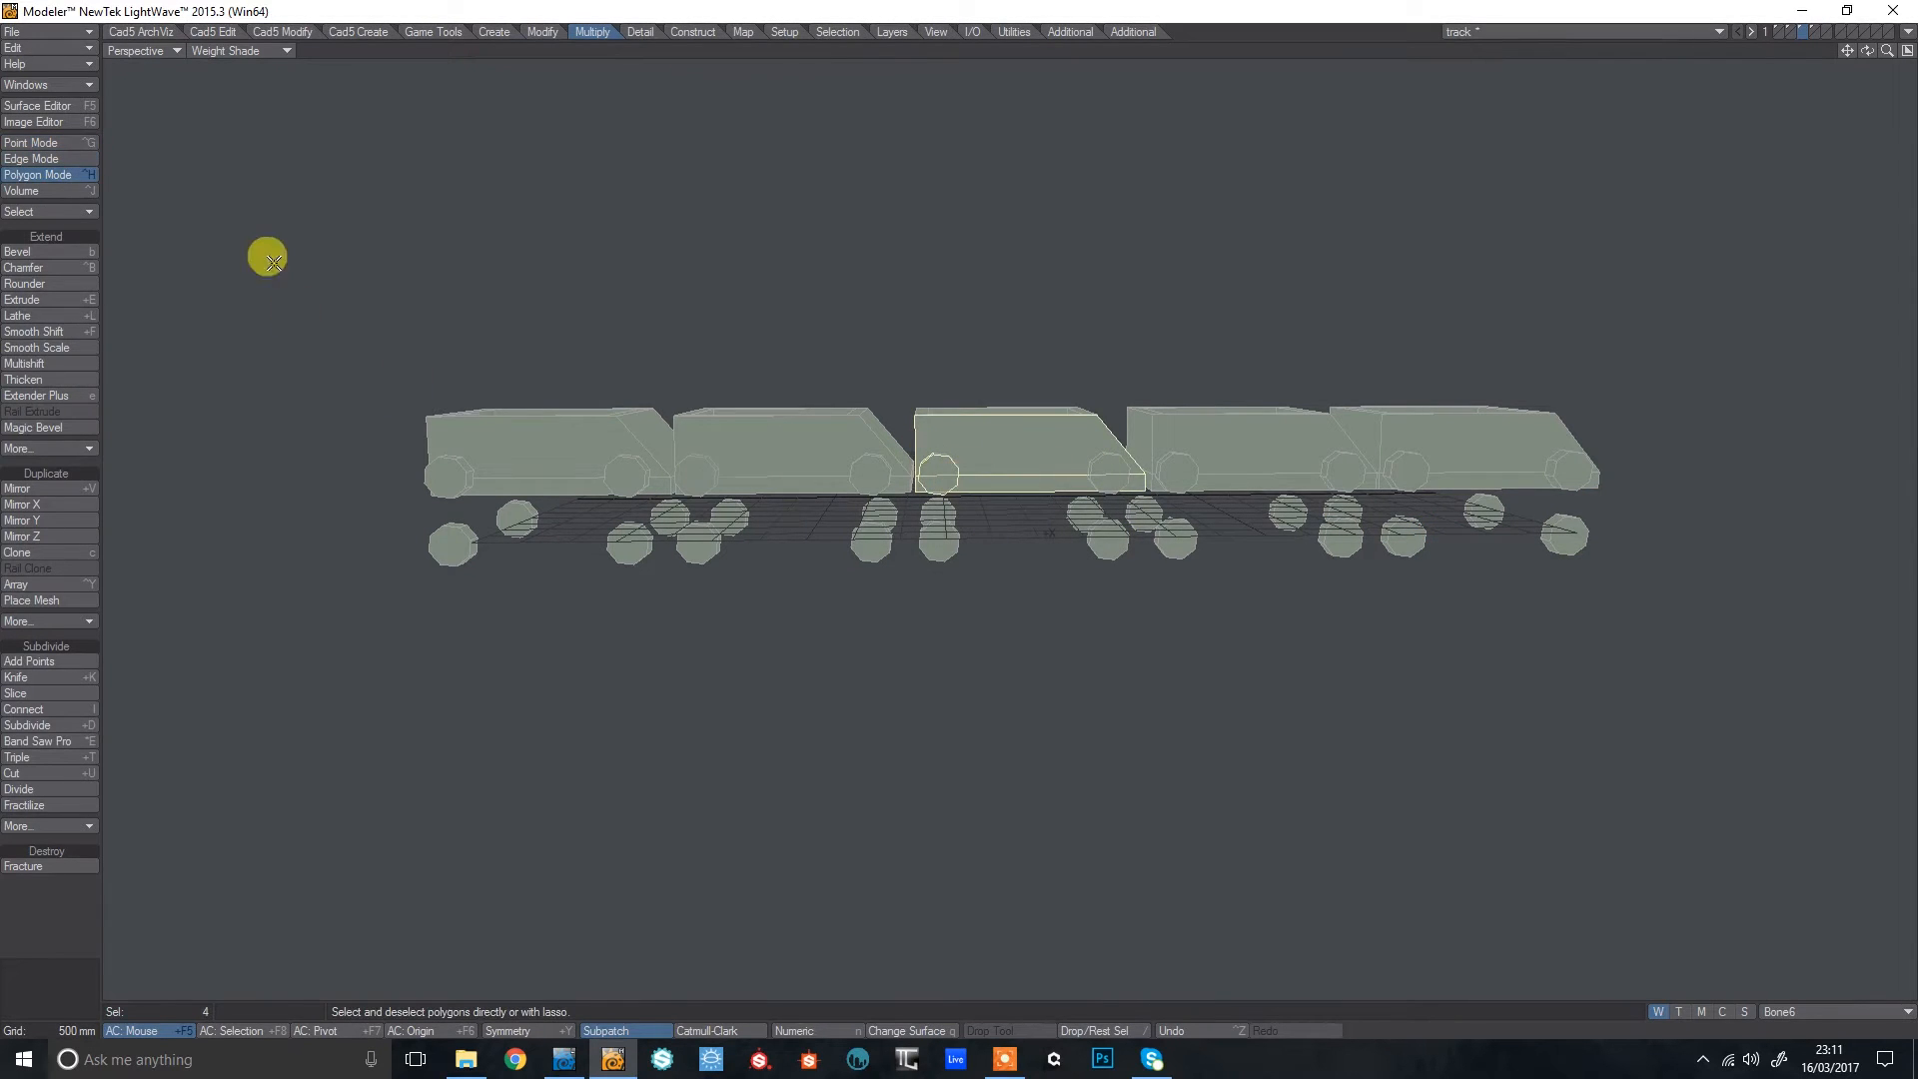
pyautogui.click(743, 32)
pyautogui.click(65, 251)
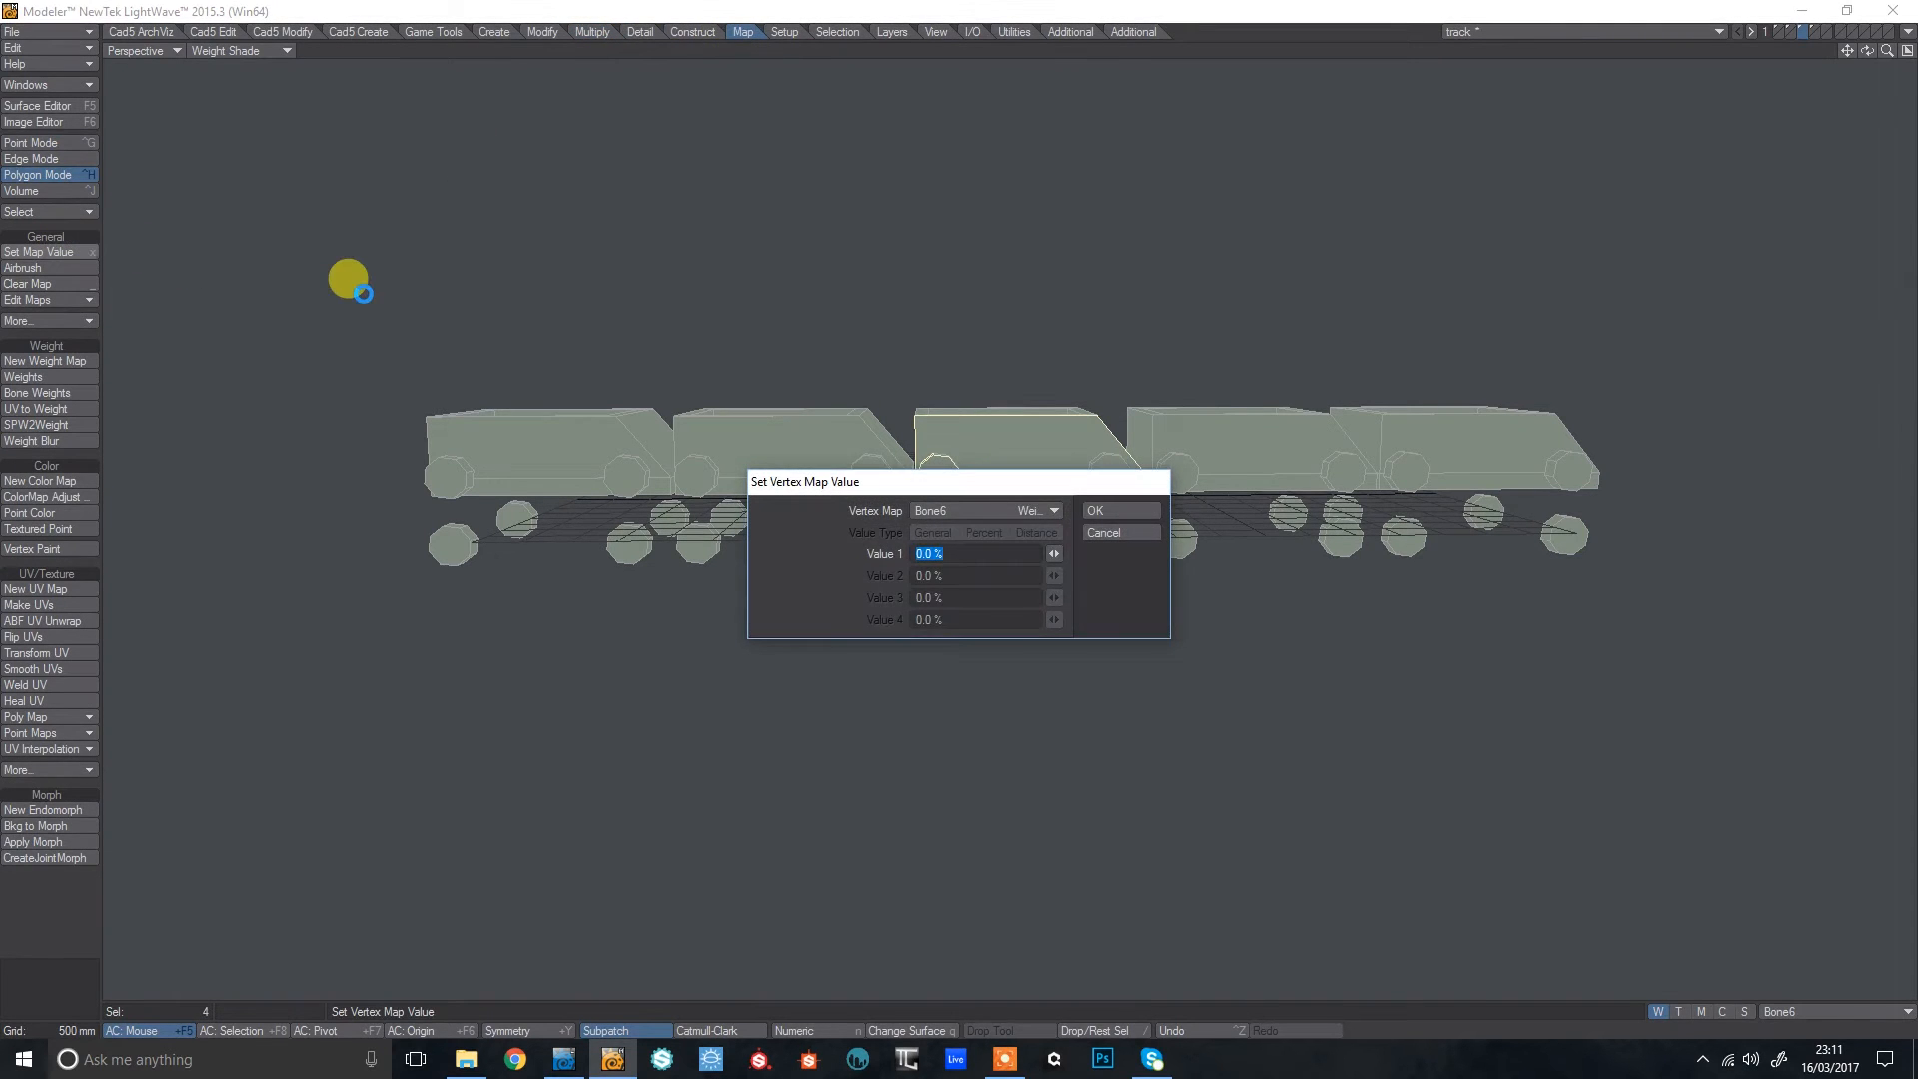
pyautogui.press('Return')
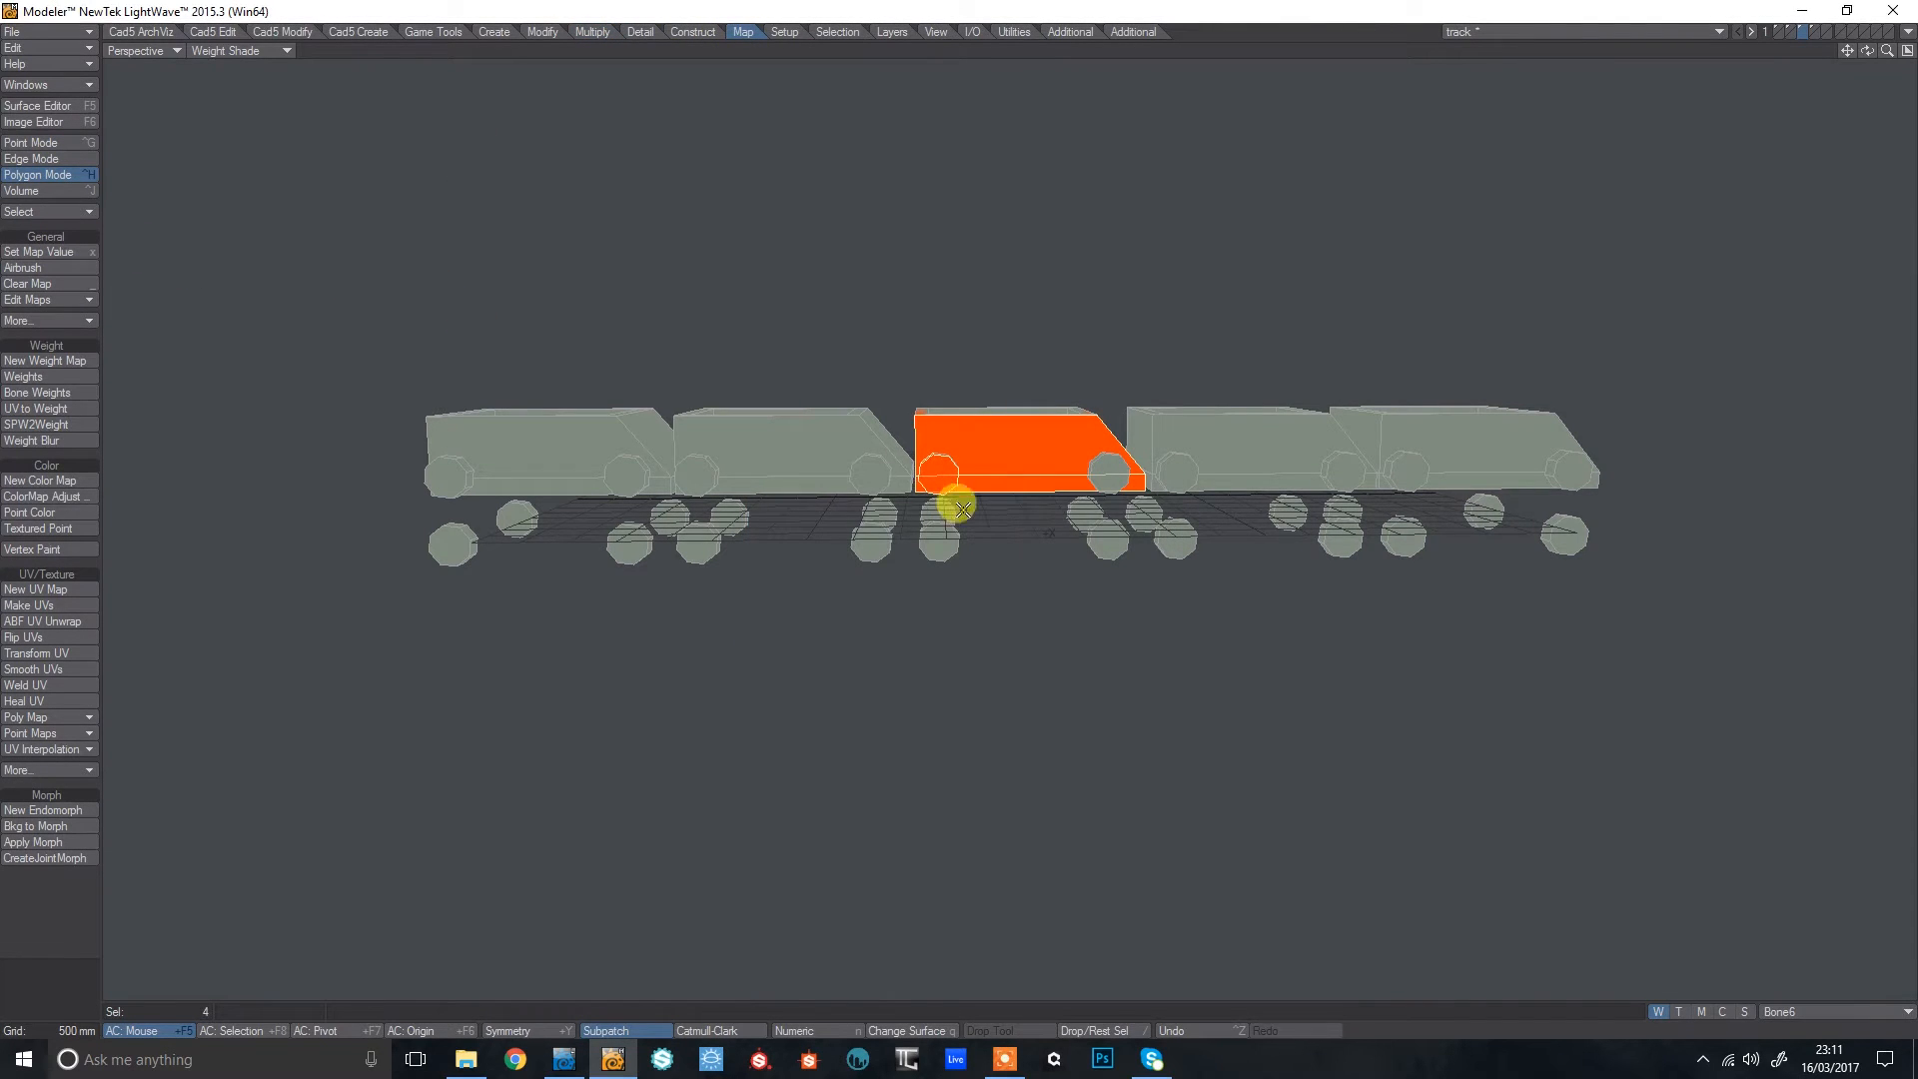
# Delete the Bone6 weight map and deselect the middle car's polygons.
pyautogui.click(75, 298)
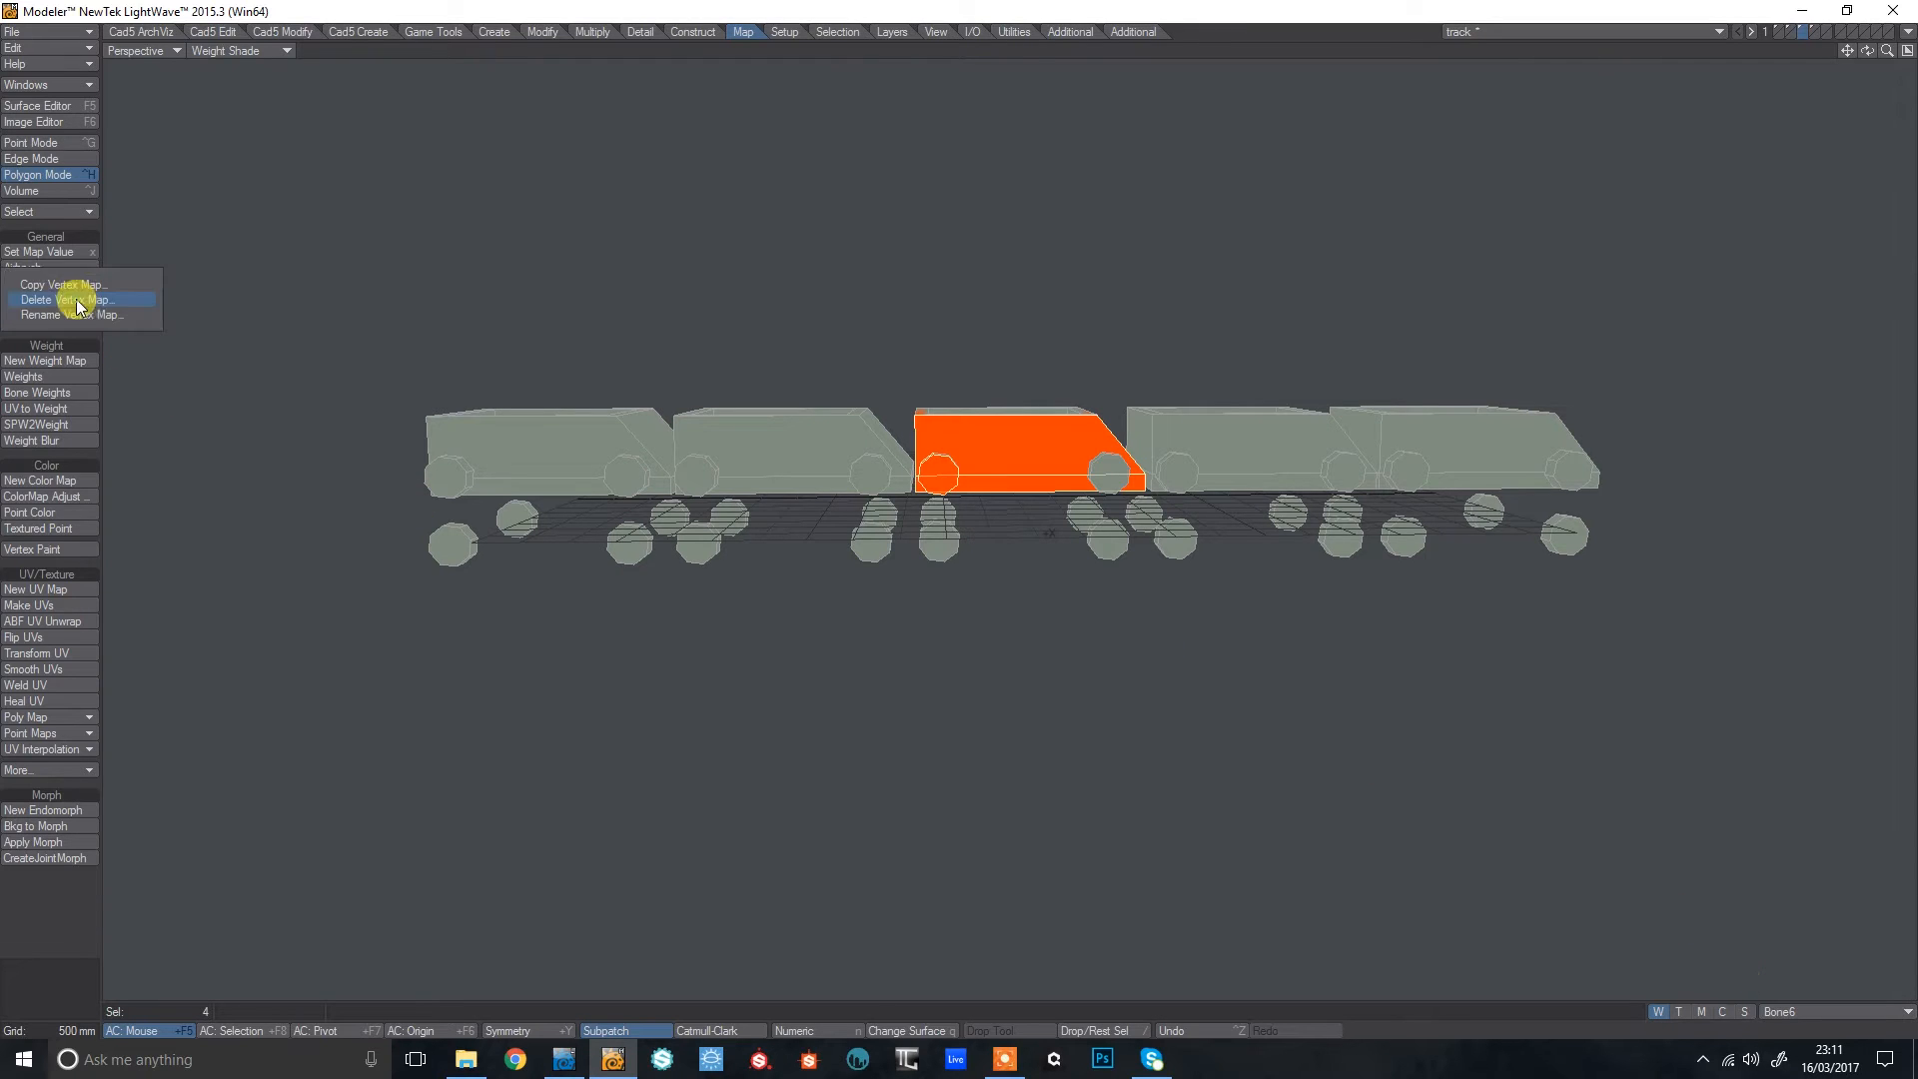
pyautogui.click(82, 299)
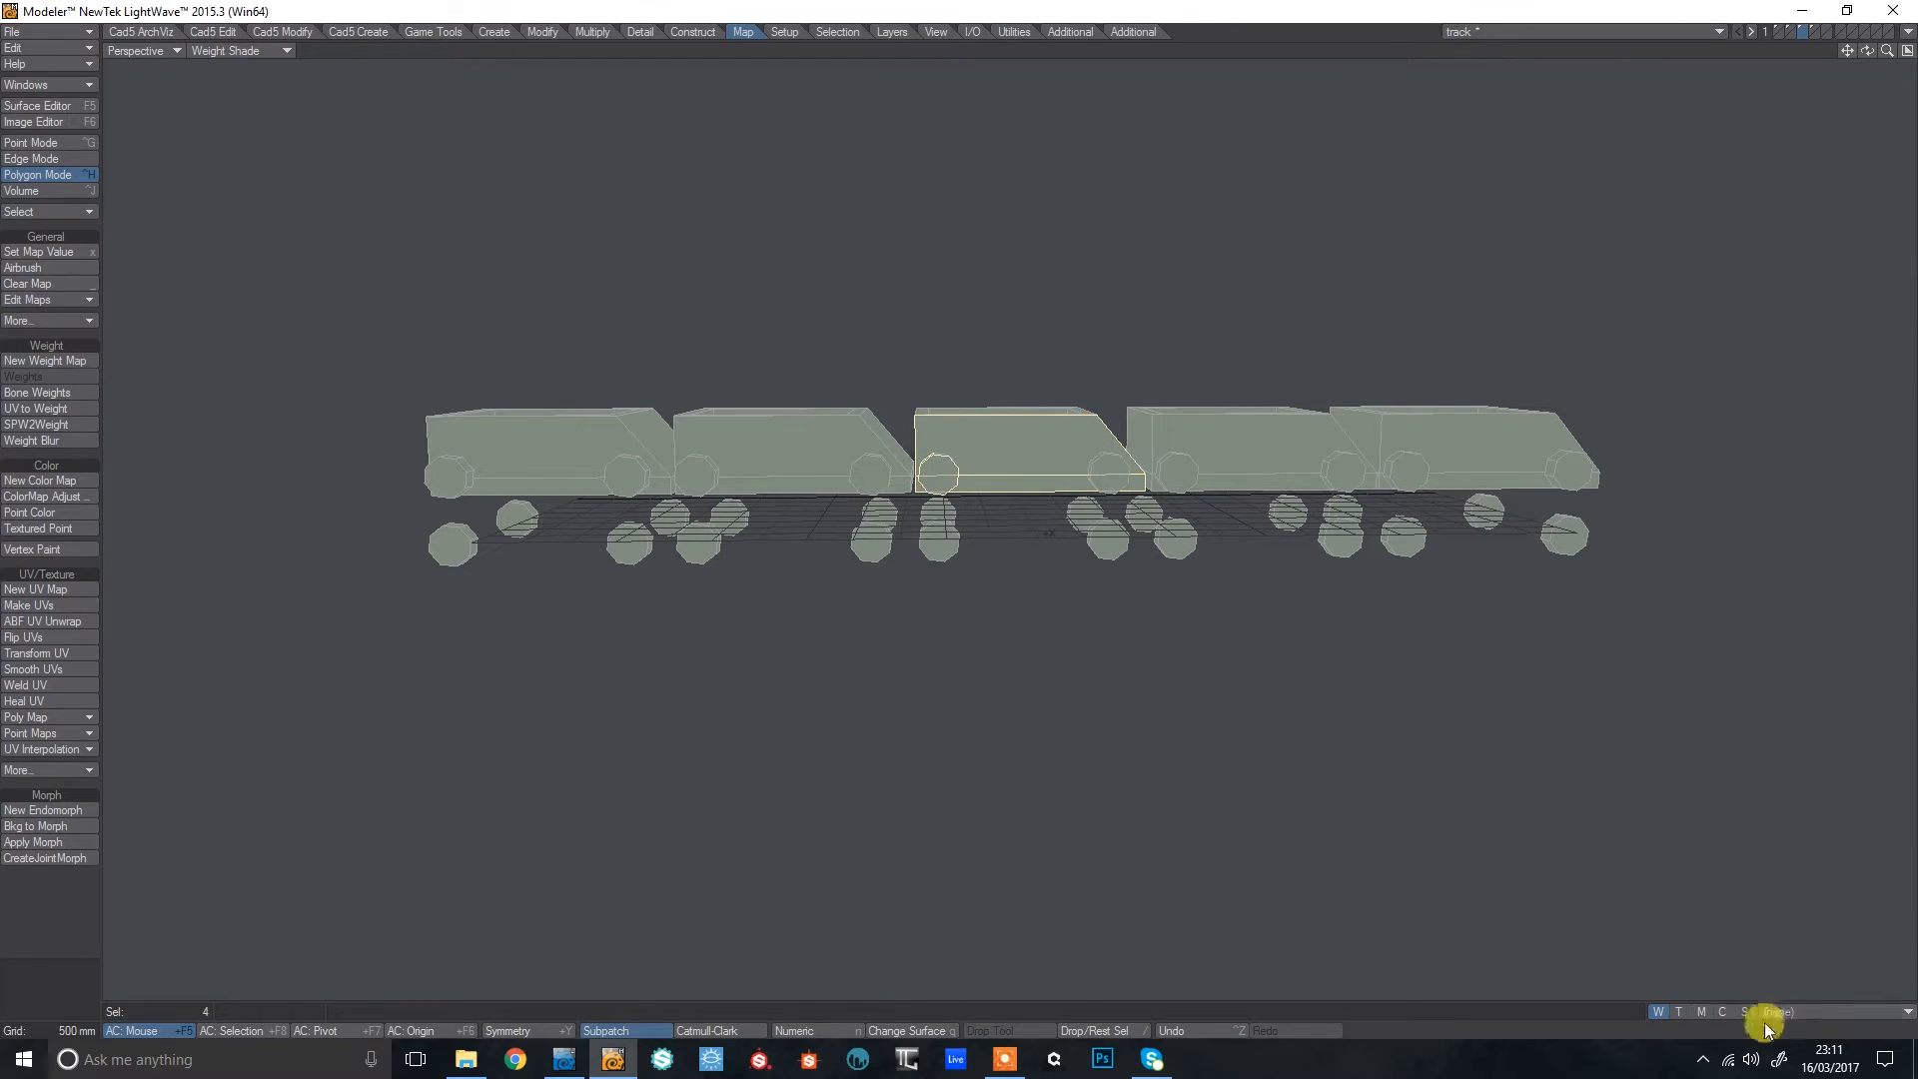
pyautogui.moveTo(931, 390)
pyautogui.mouseDown()
pyautogui.moveTo(1004, 508)
pyautogui.moveTo(945, 495)
pyautogui.mouseUp()
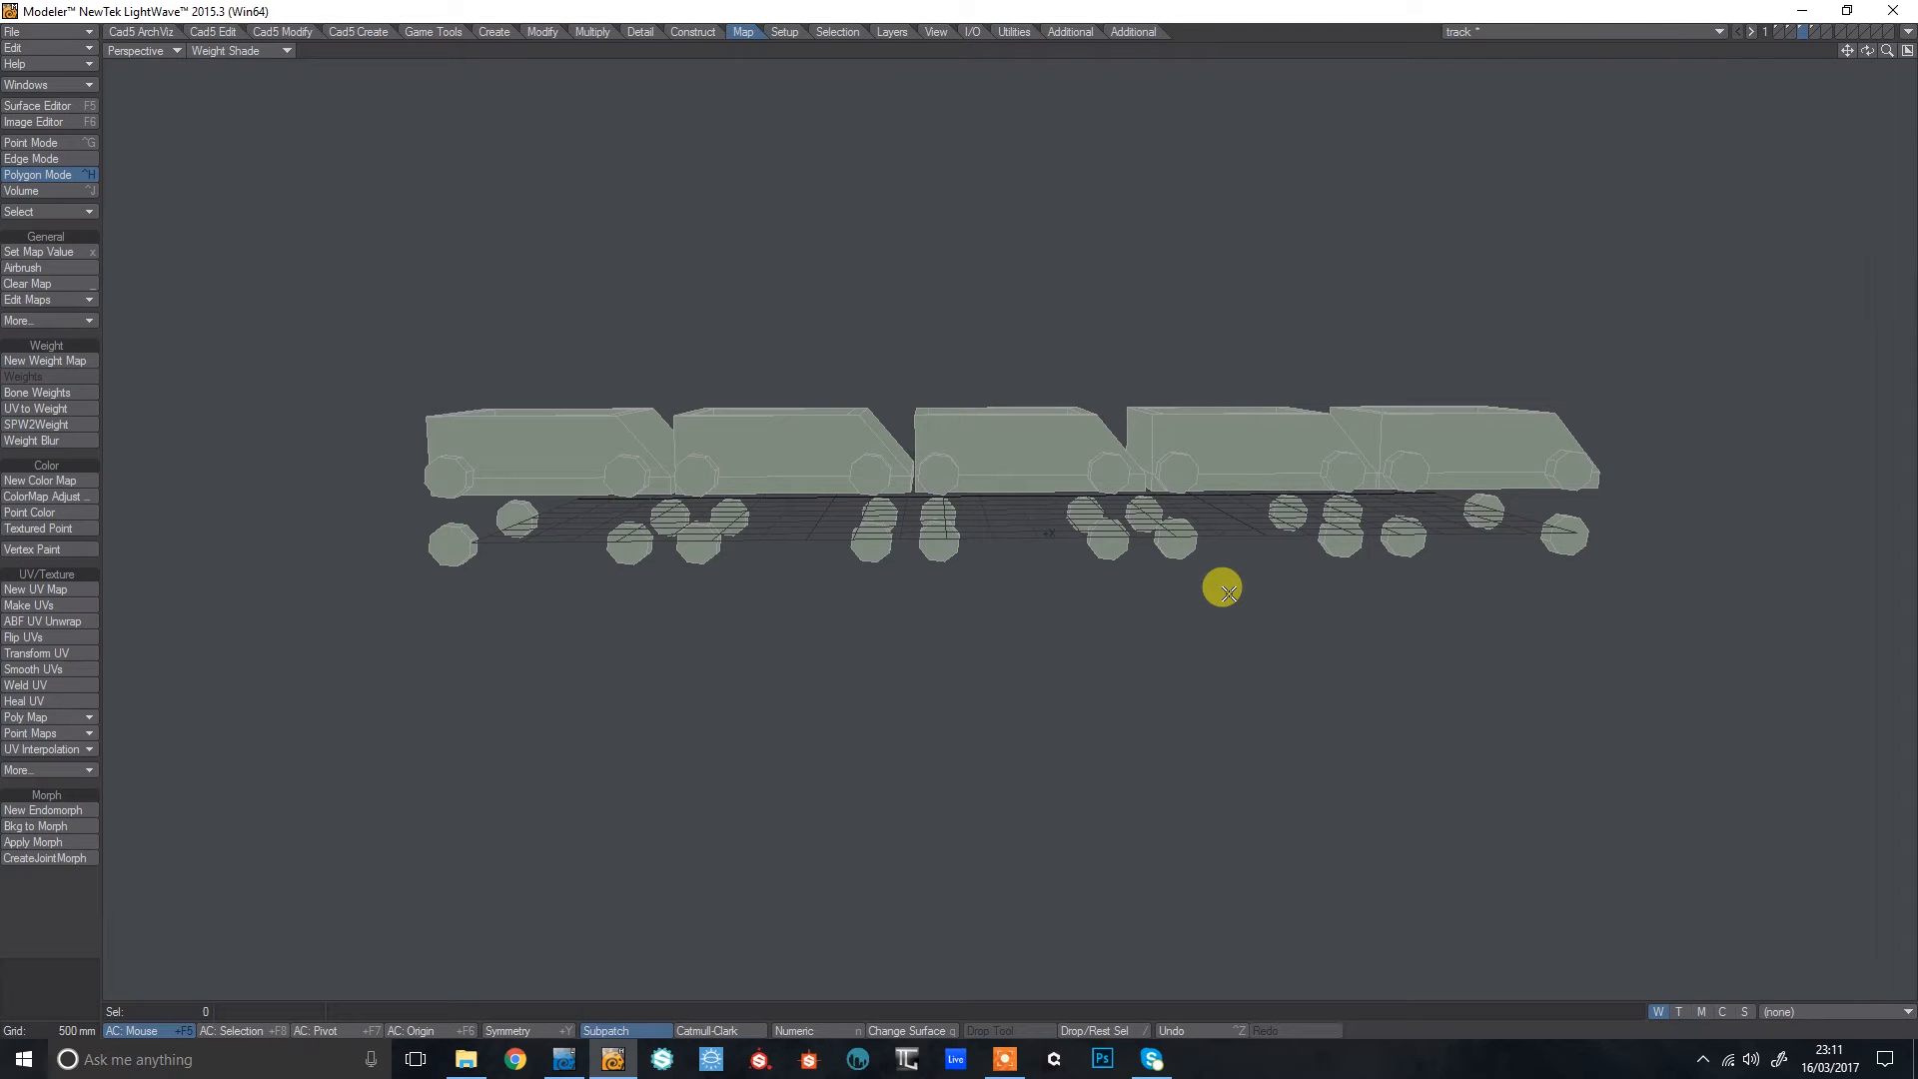
# Switch to Layout, open the Scene Editor and select the track:Train object.
pyautogui.press('F12')
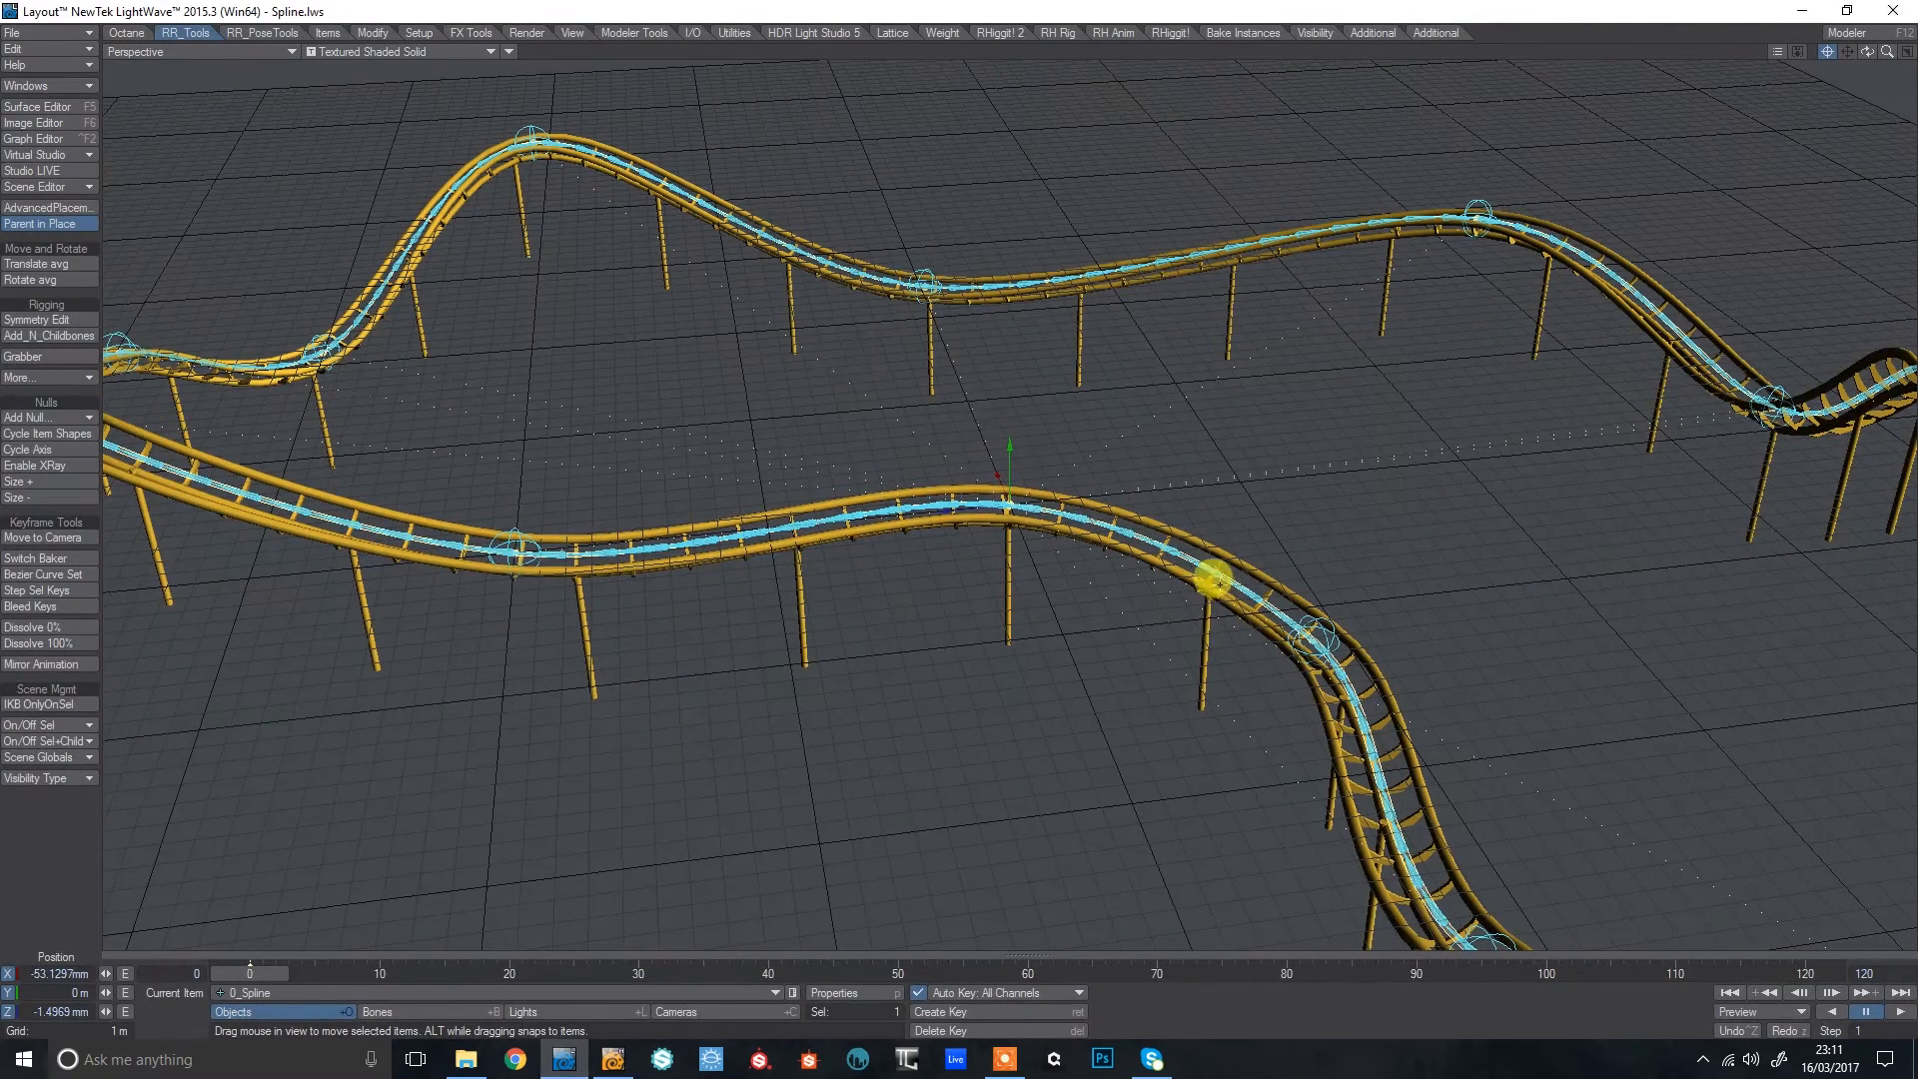
pyautogui.click(91, 188)
pyautogui.click(91, 188)
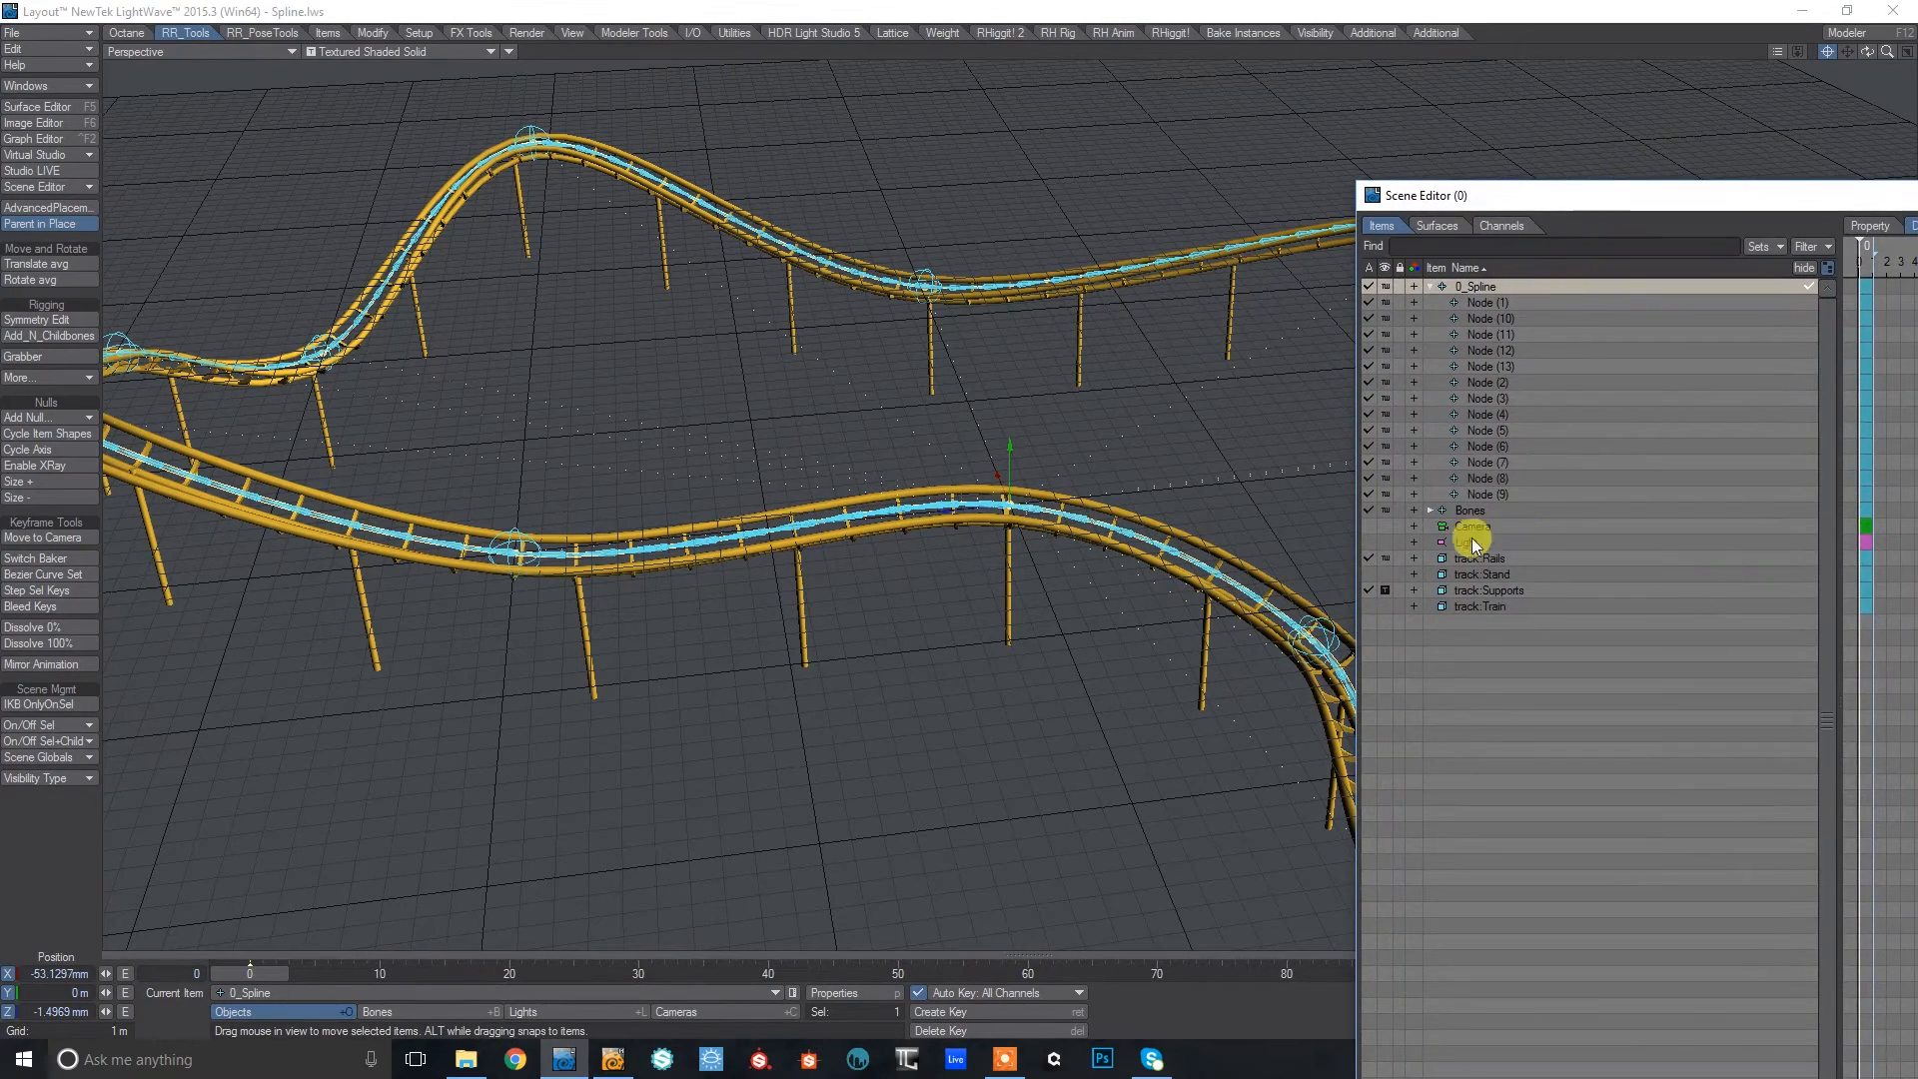
pyautogui.click(1513, 602)
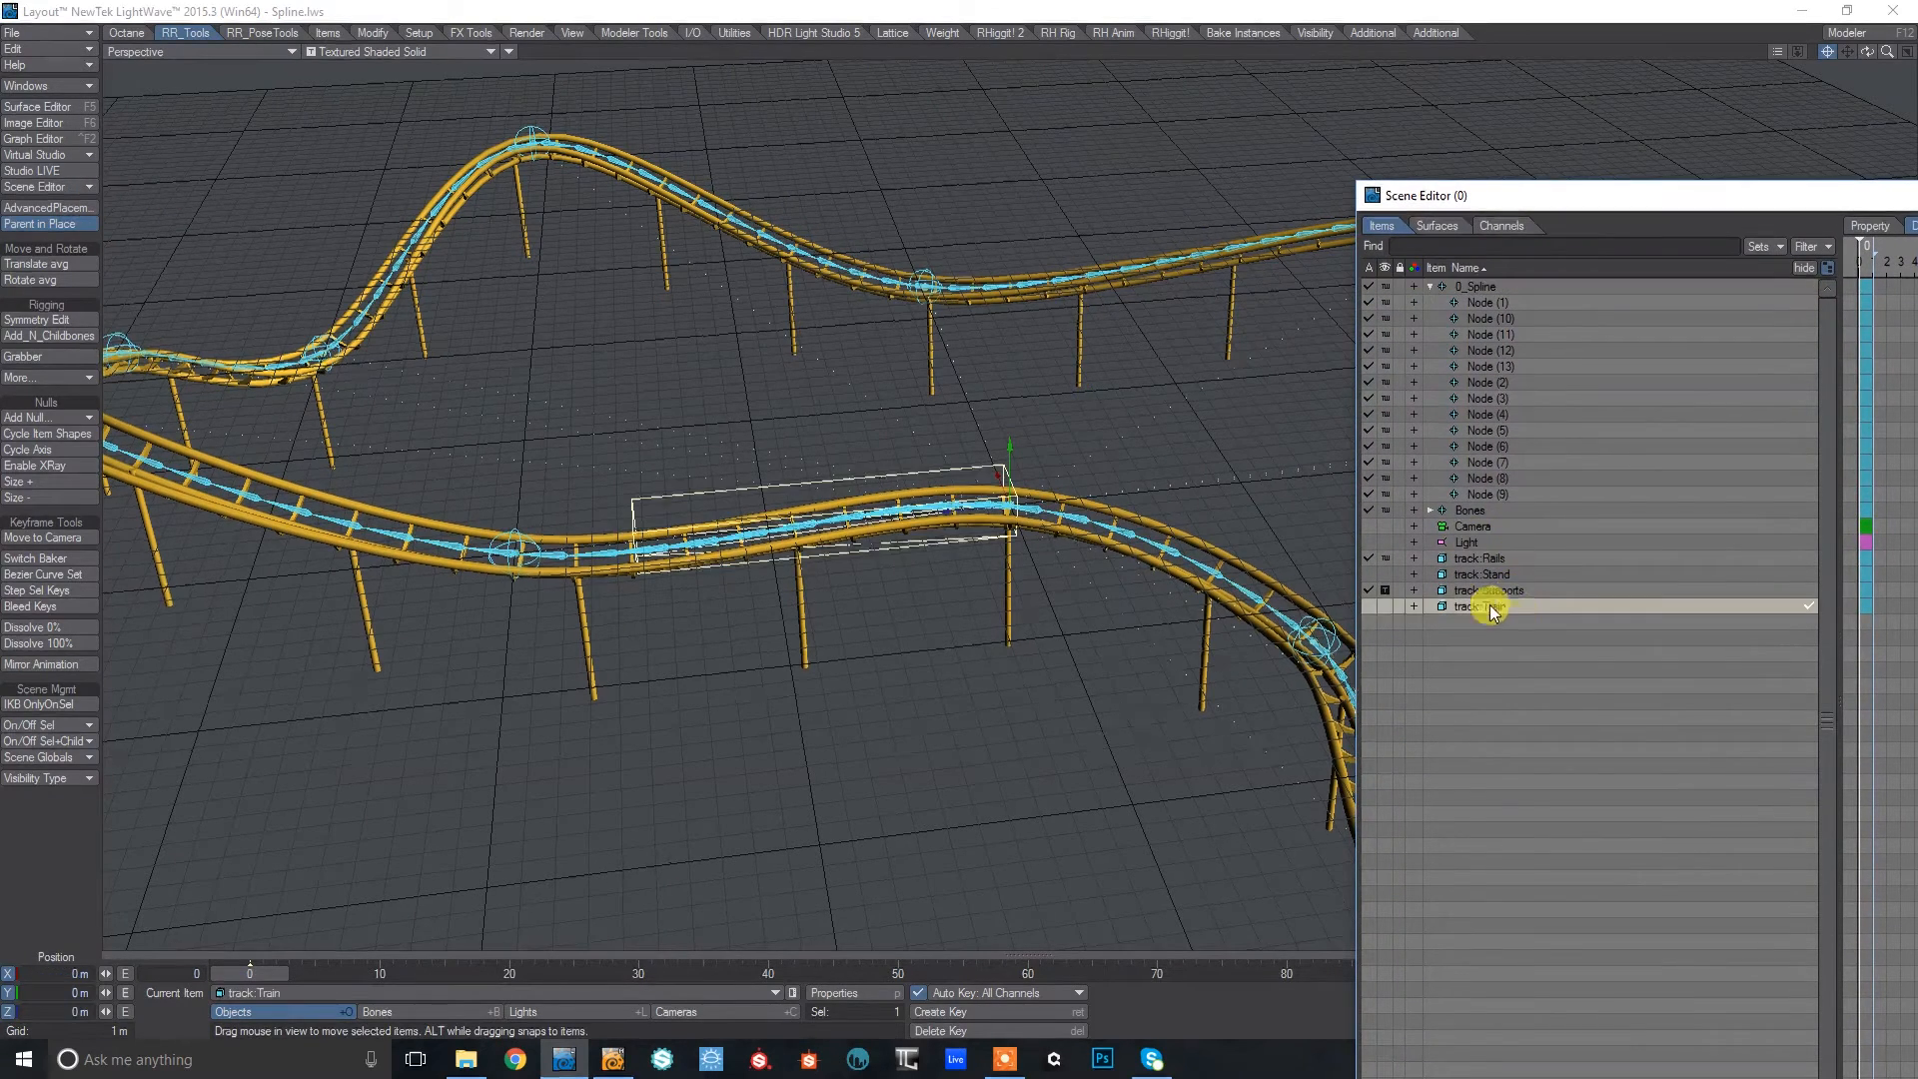
# Set the track:Train object's visibility to Textured Solid and look at the train on the track from the side.
pyautogui.click(1387, 606)
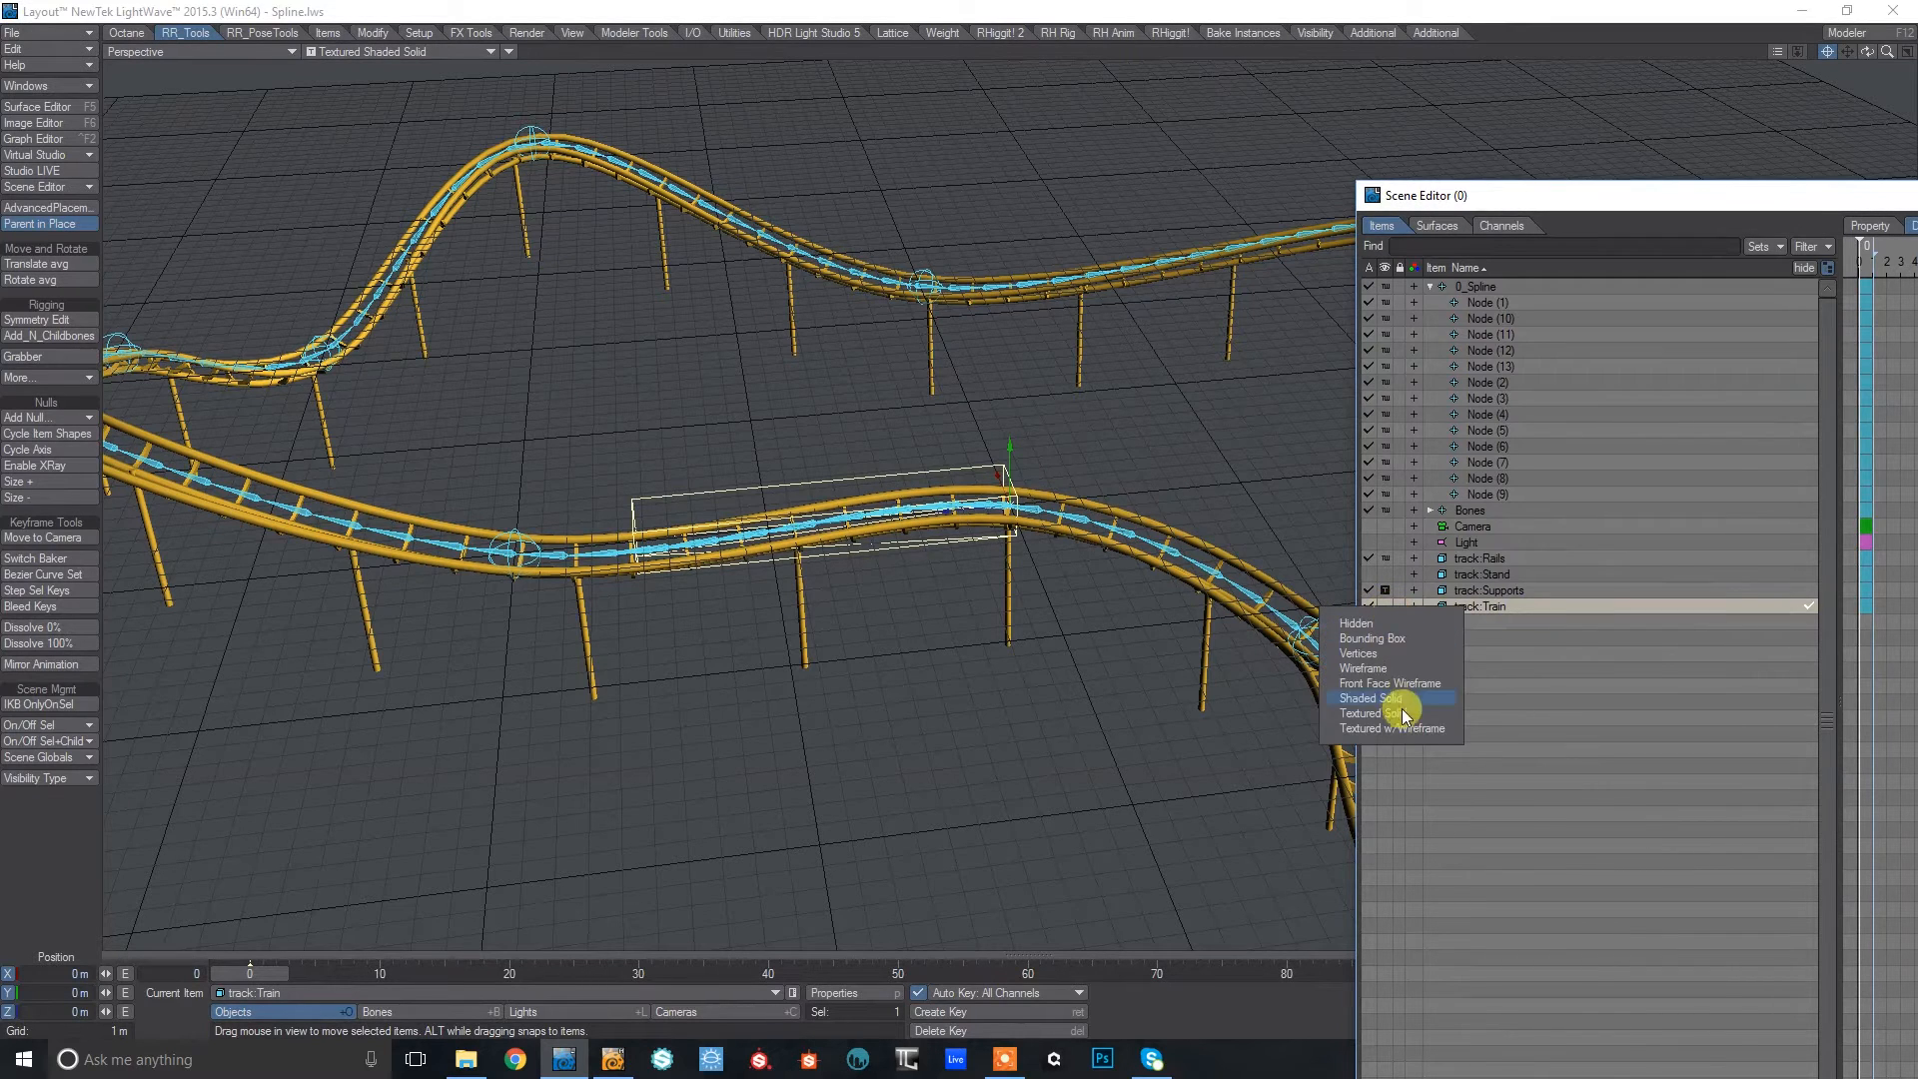
pyautogui.click(1404, 713)
pyautogui.click(1386, 607)
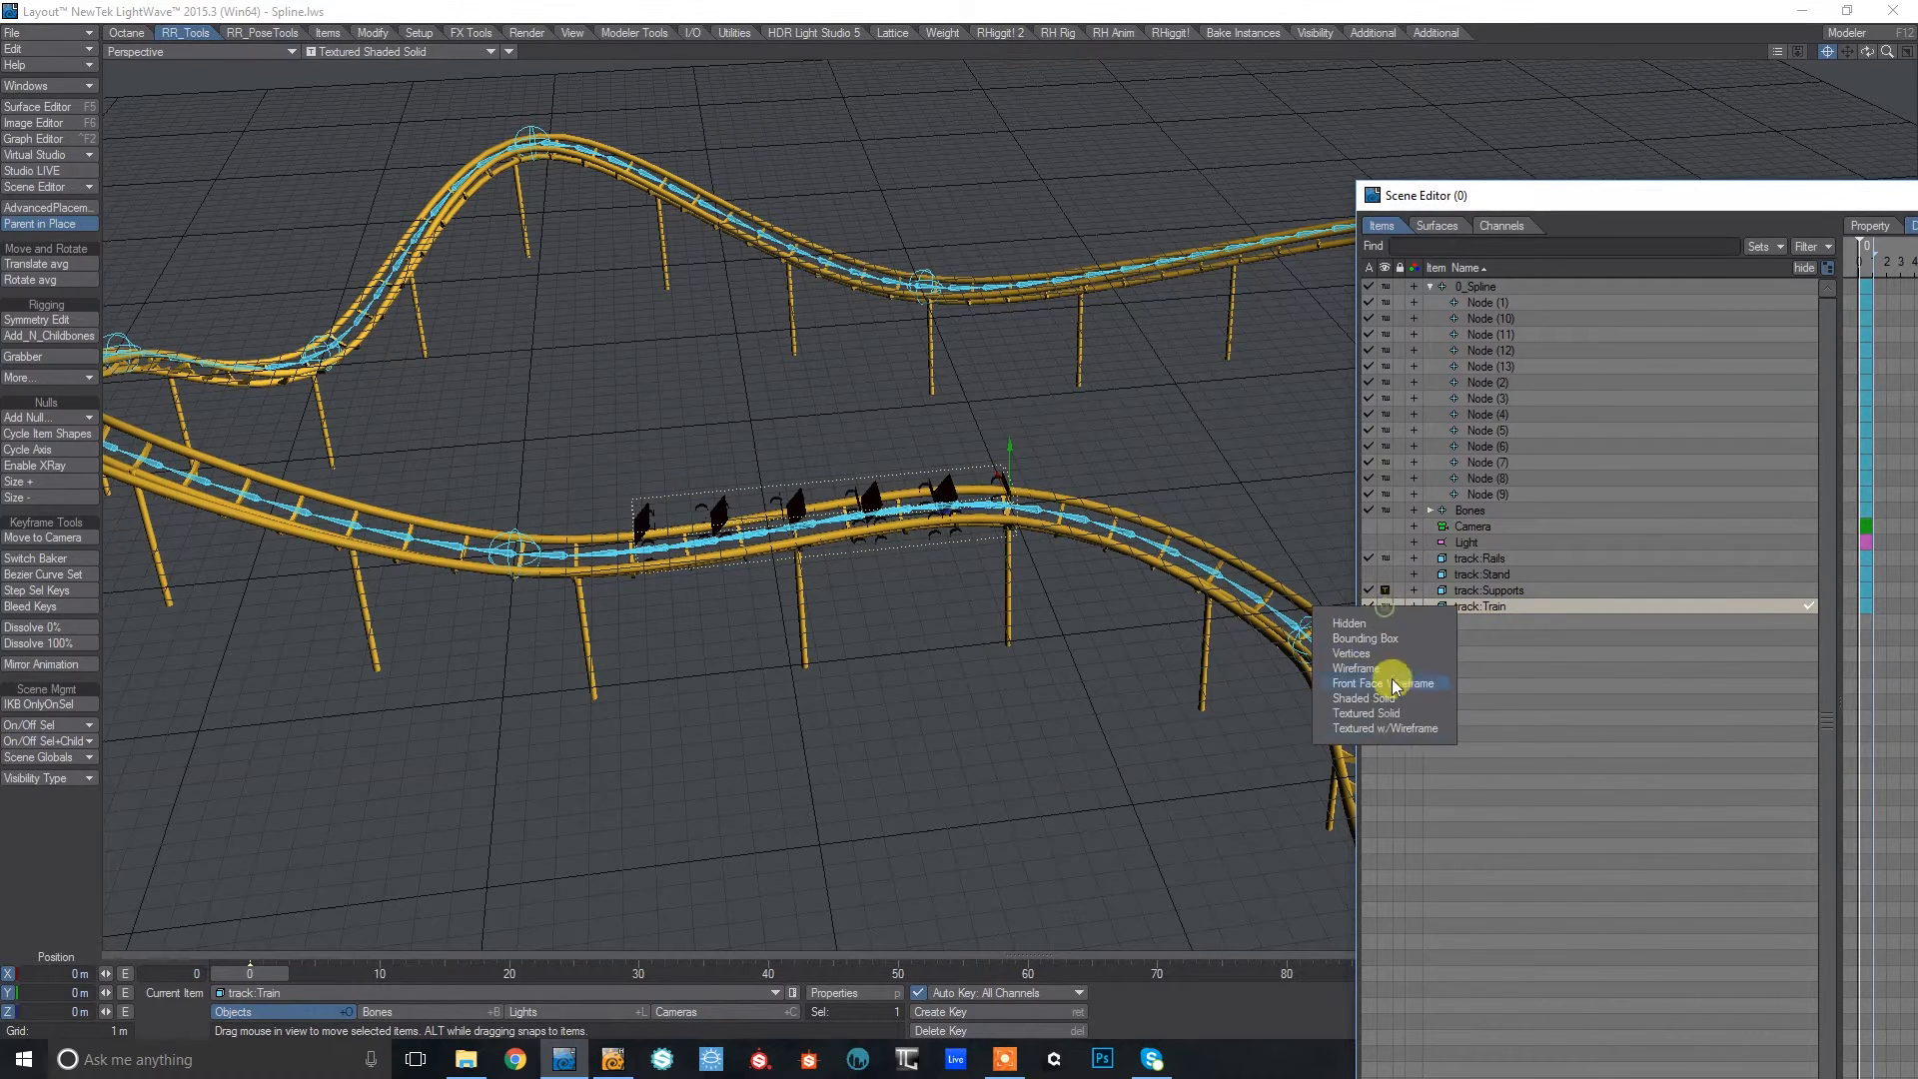
pyautogui.click(1400, 720)
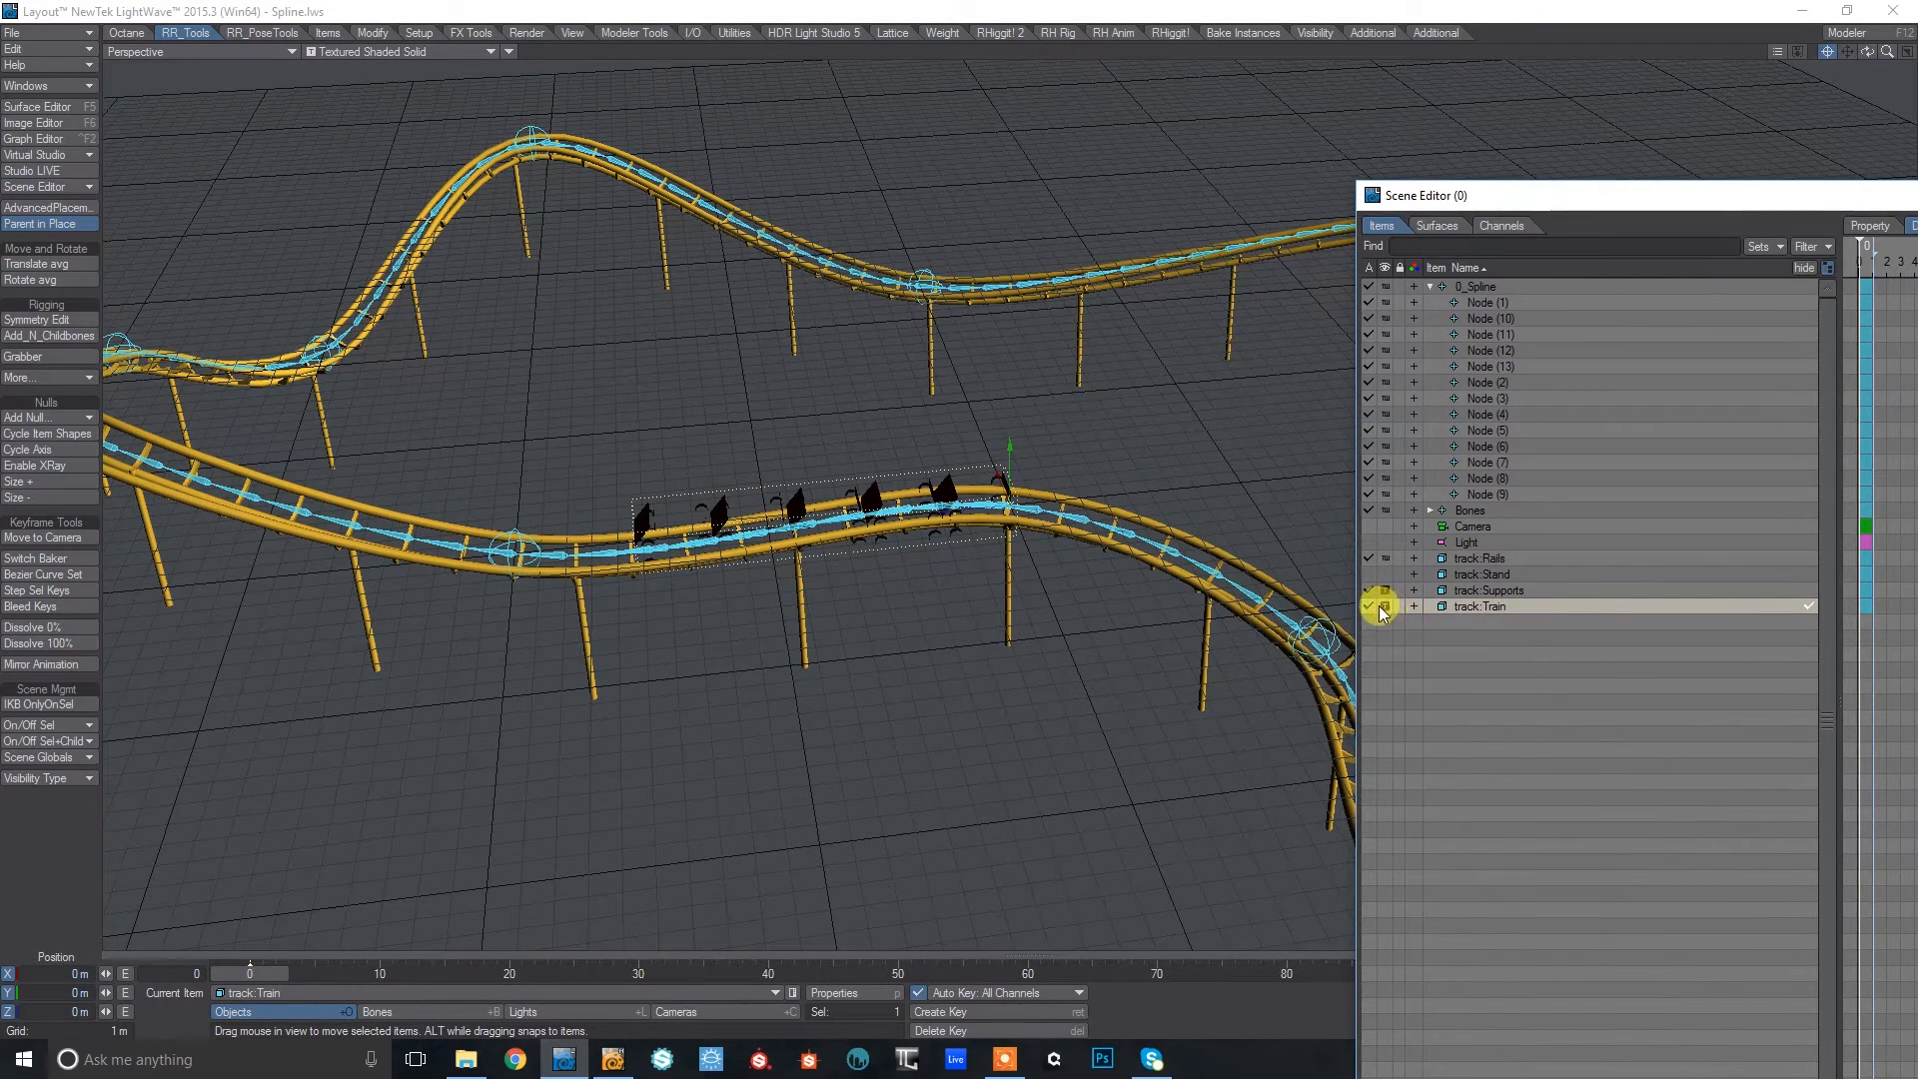
pyautogui.click(1384, 607)
pyautogui.click(1399, 695)
pyautogui.moveTo(1885, 58); pyautogui.dragTo(1795, 90)
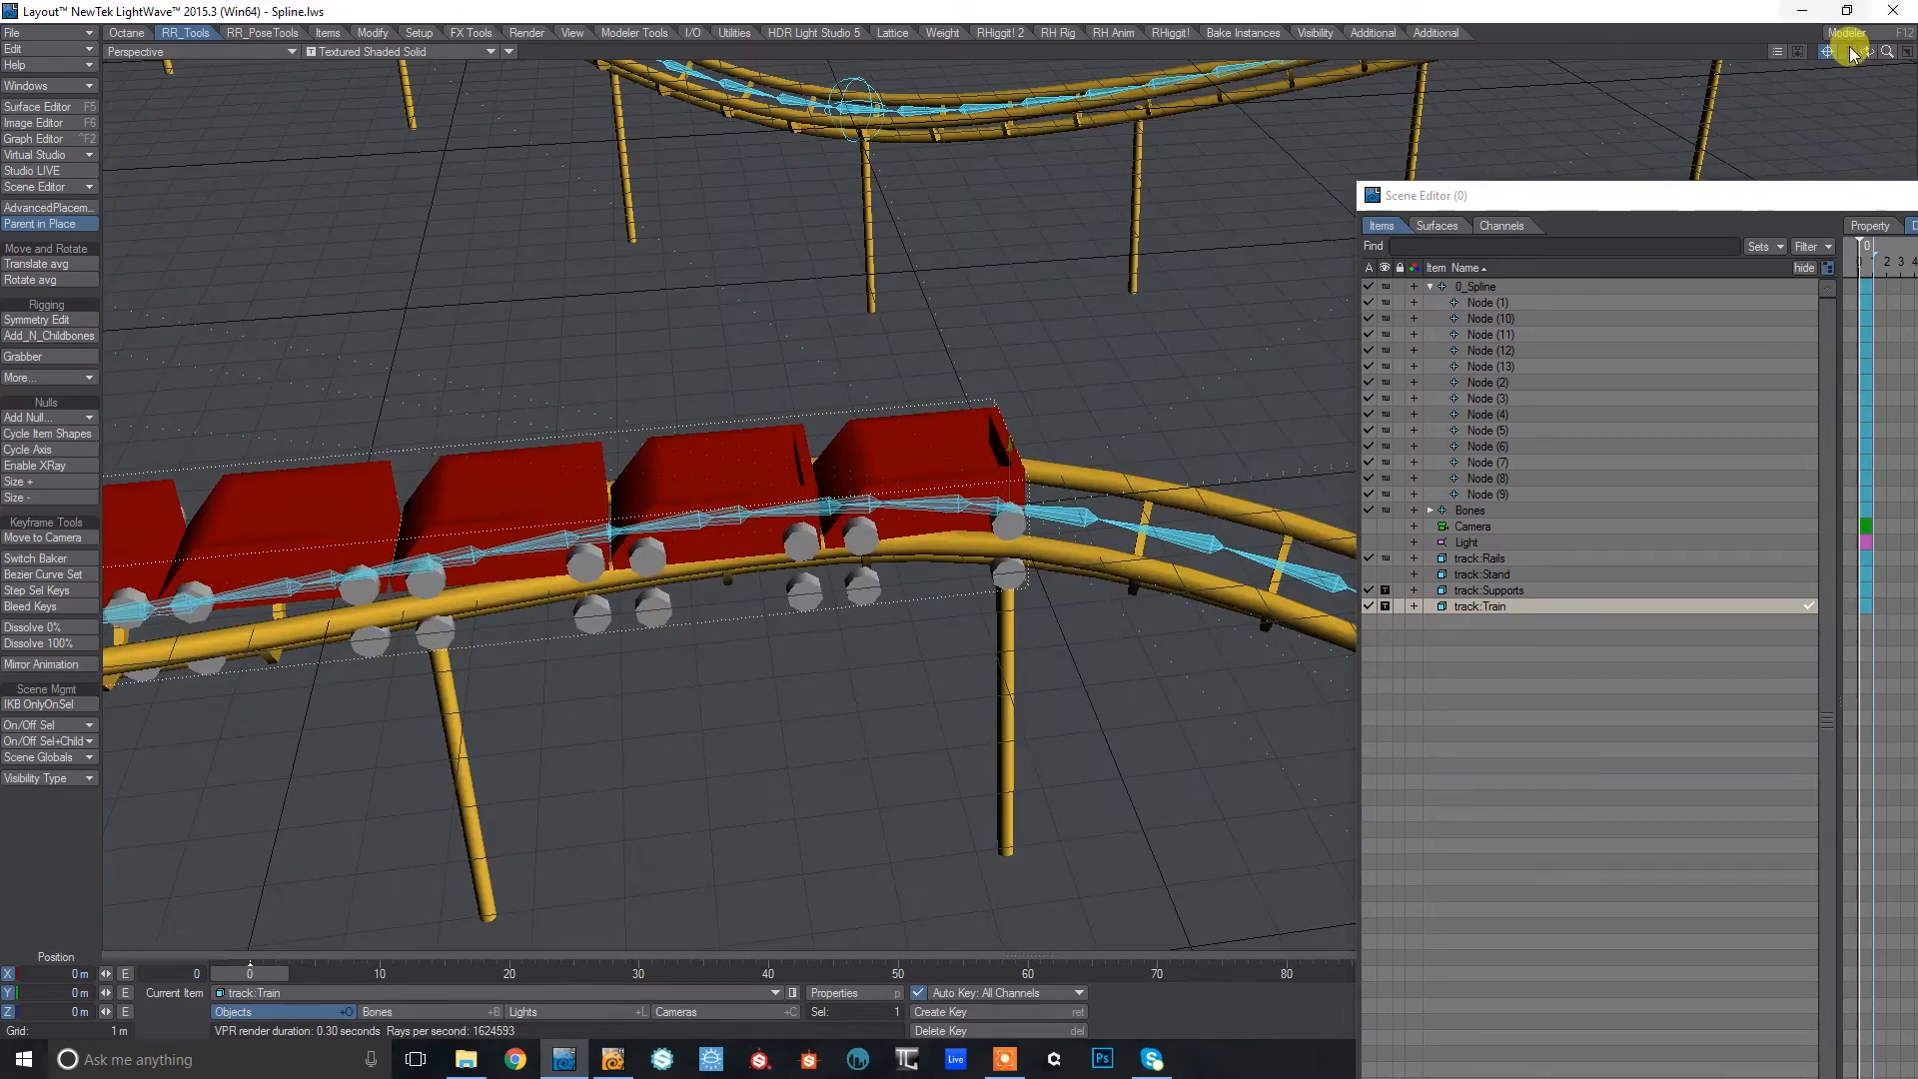
pyautogui.moveTo(1853, 55); pyautogui.dragTo(1345, 170)
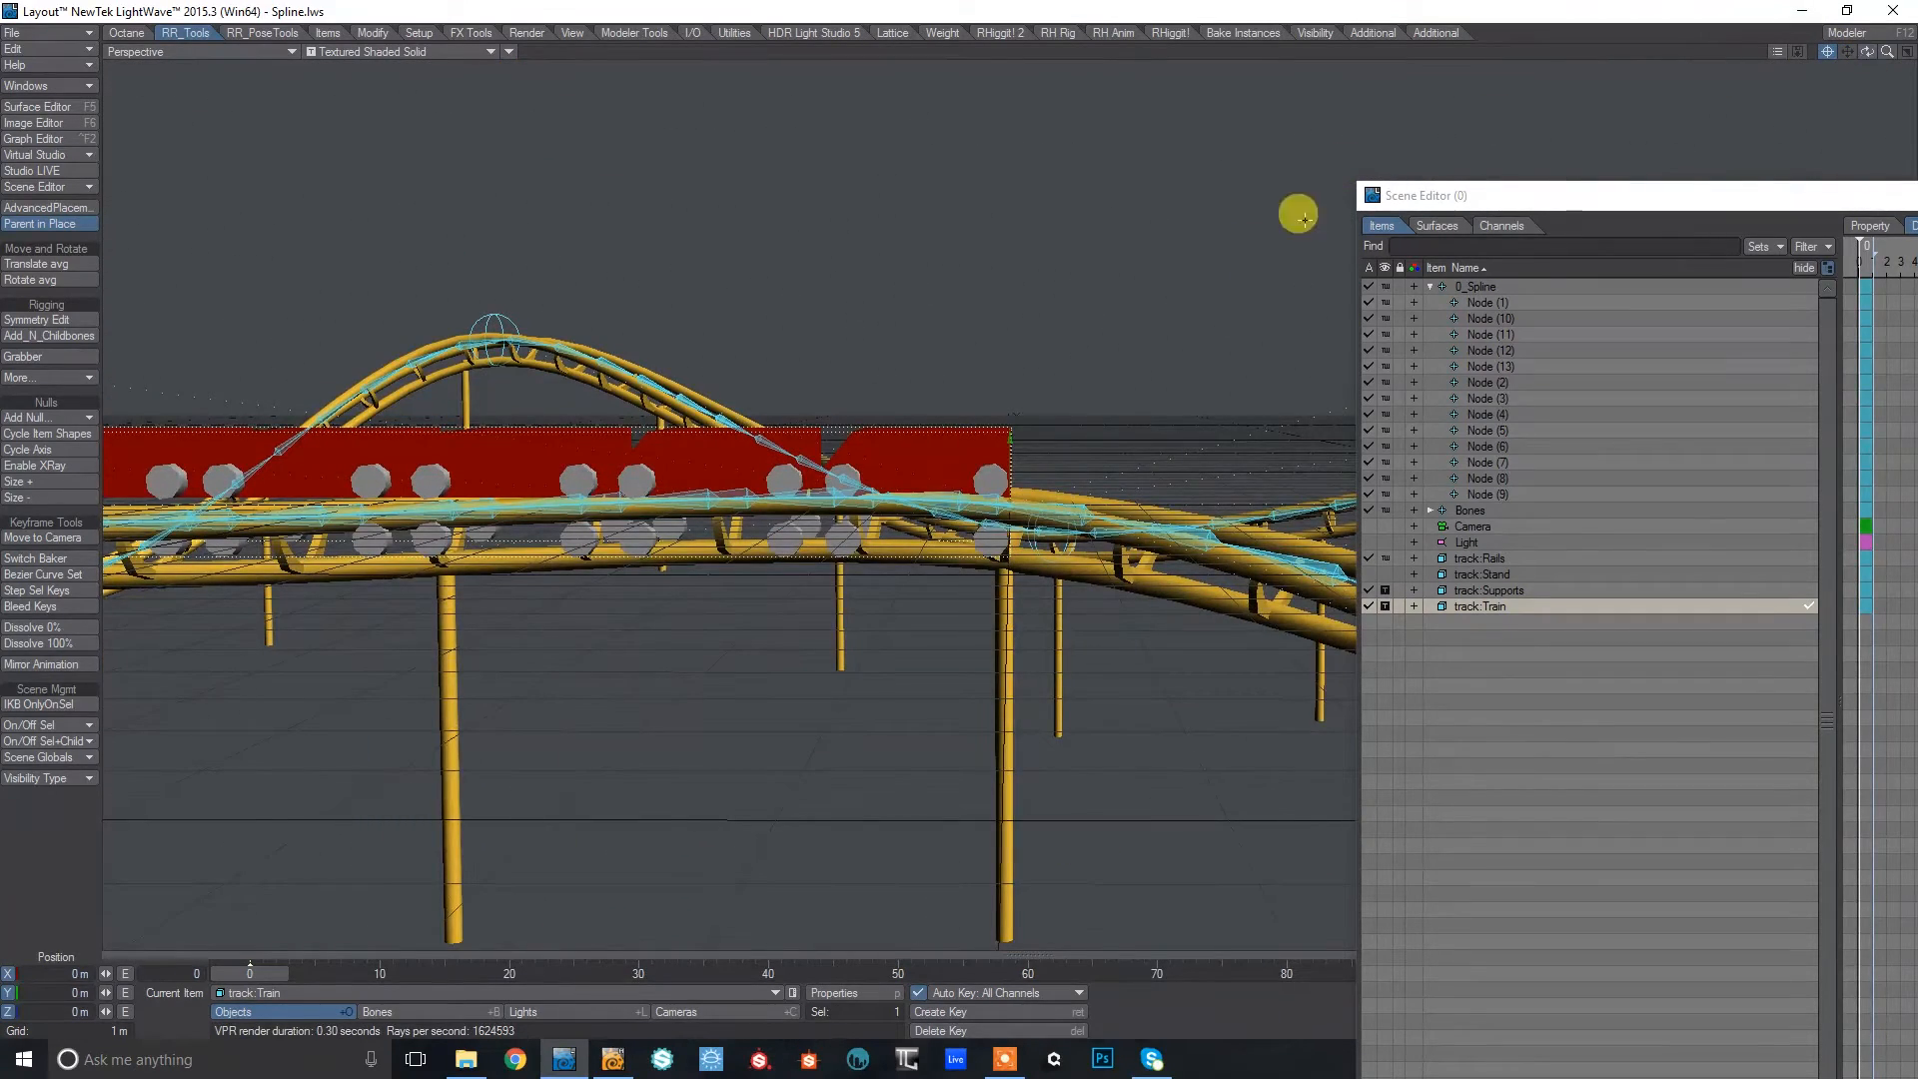
# Select all bones of the Bones object and hide them.
pyautogui.click(1444, 510)
pyautogui.click(1430, 511)
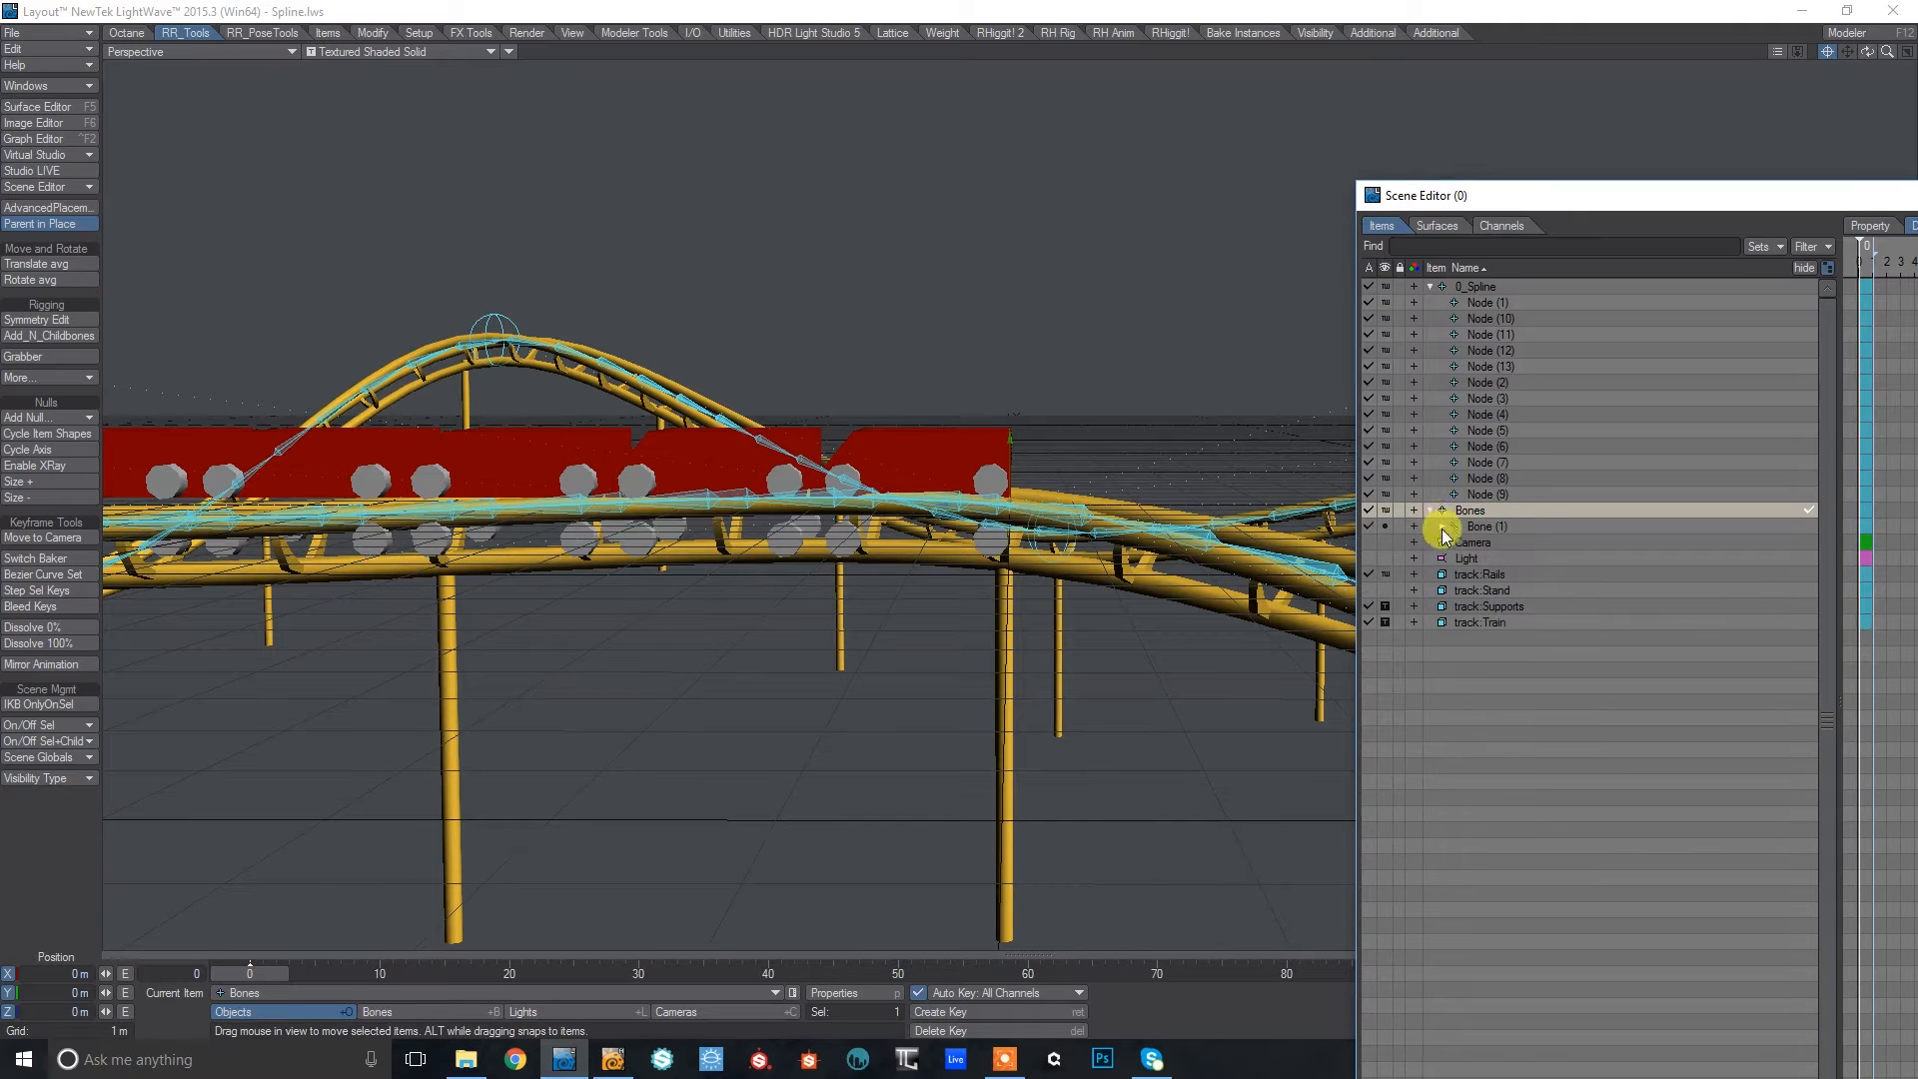
pyautogui.rightClick(1450, 514)
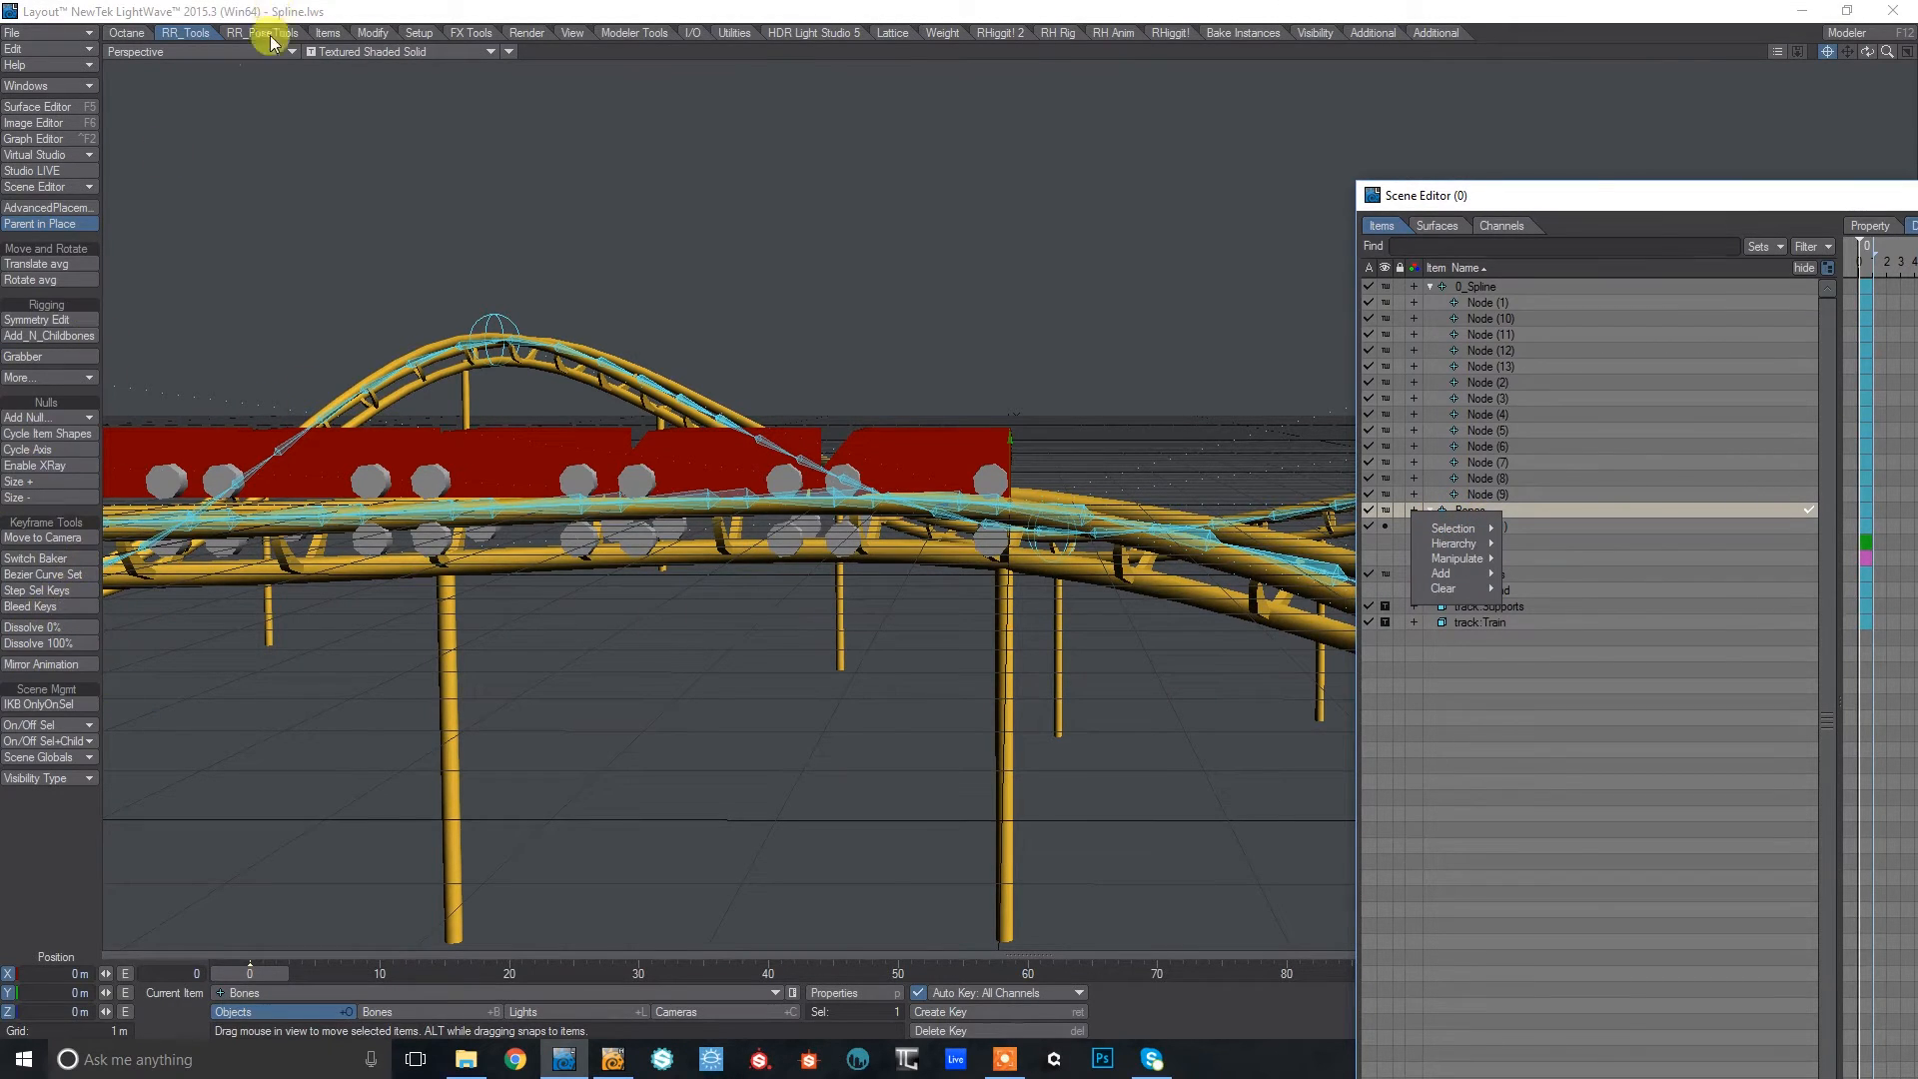
pyautogui.click(1322, 34)
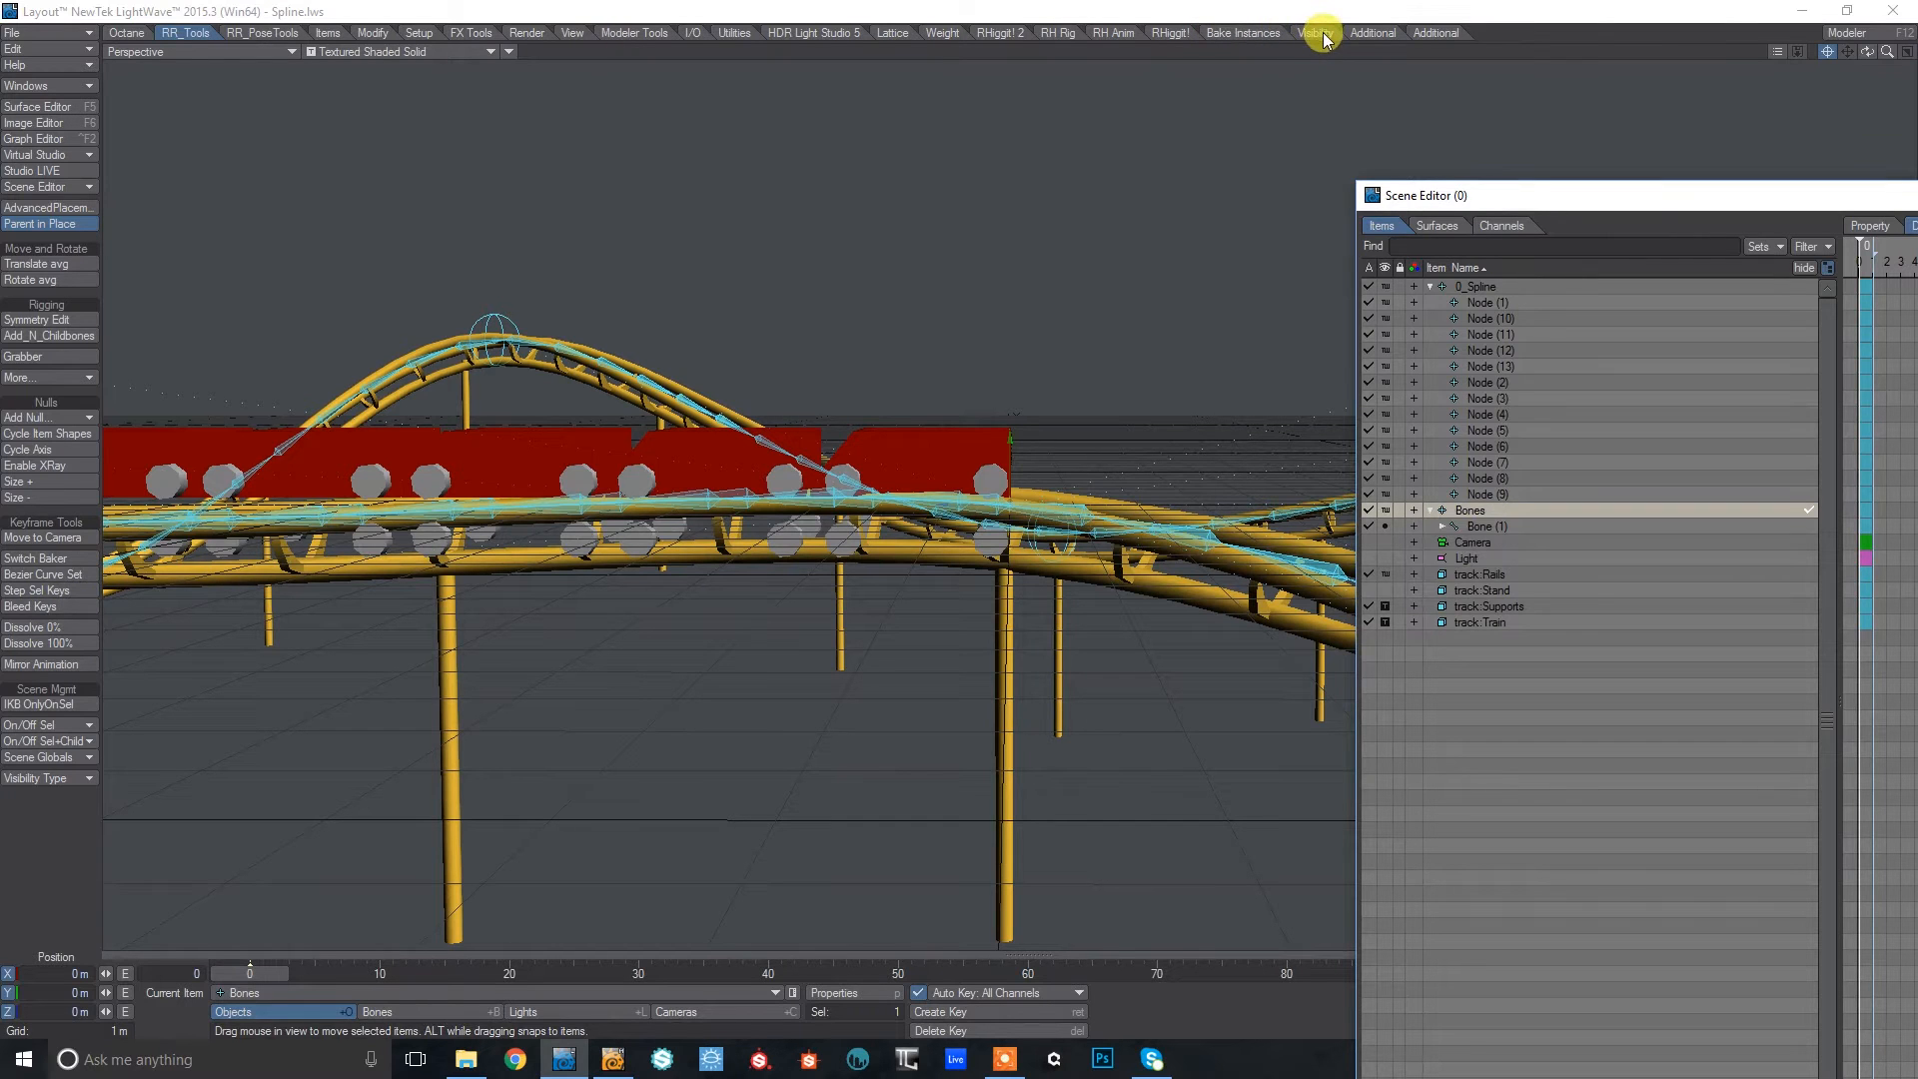
pyautogui.click(325, 33)
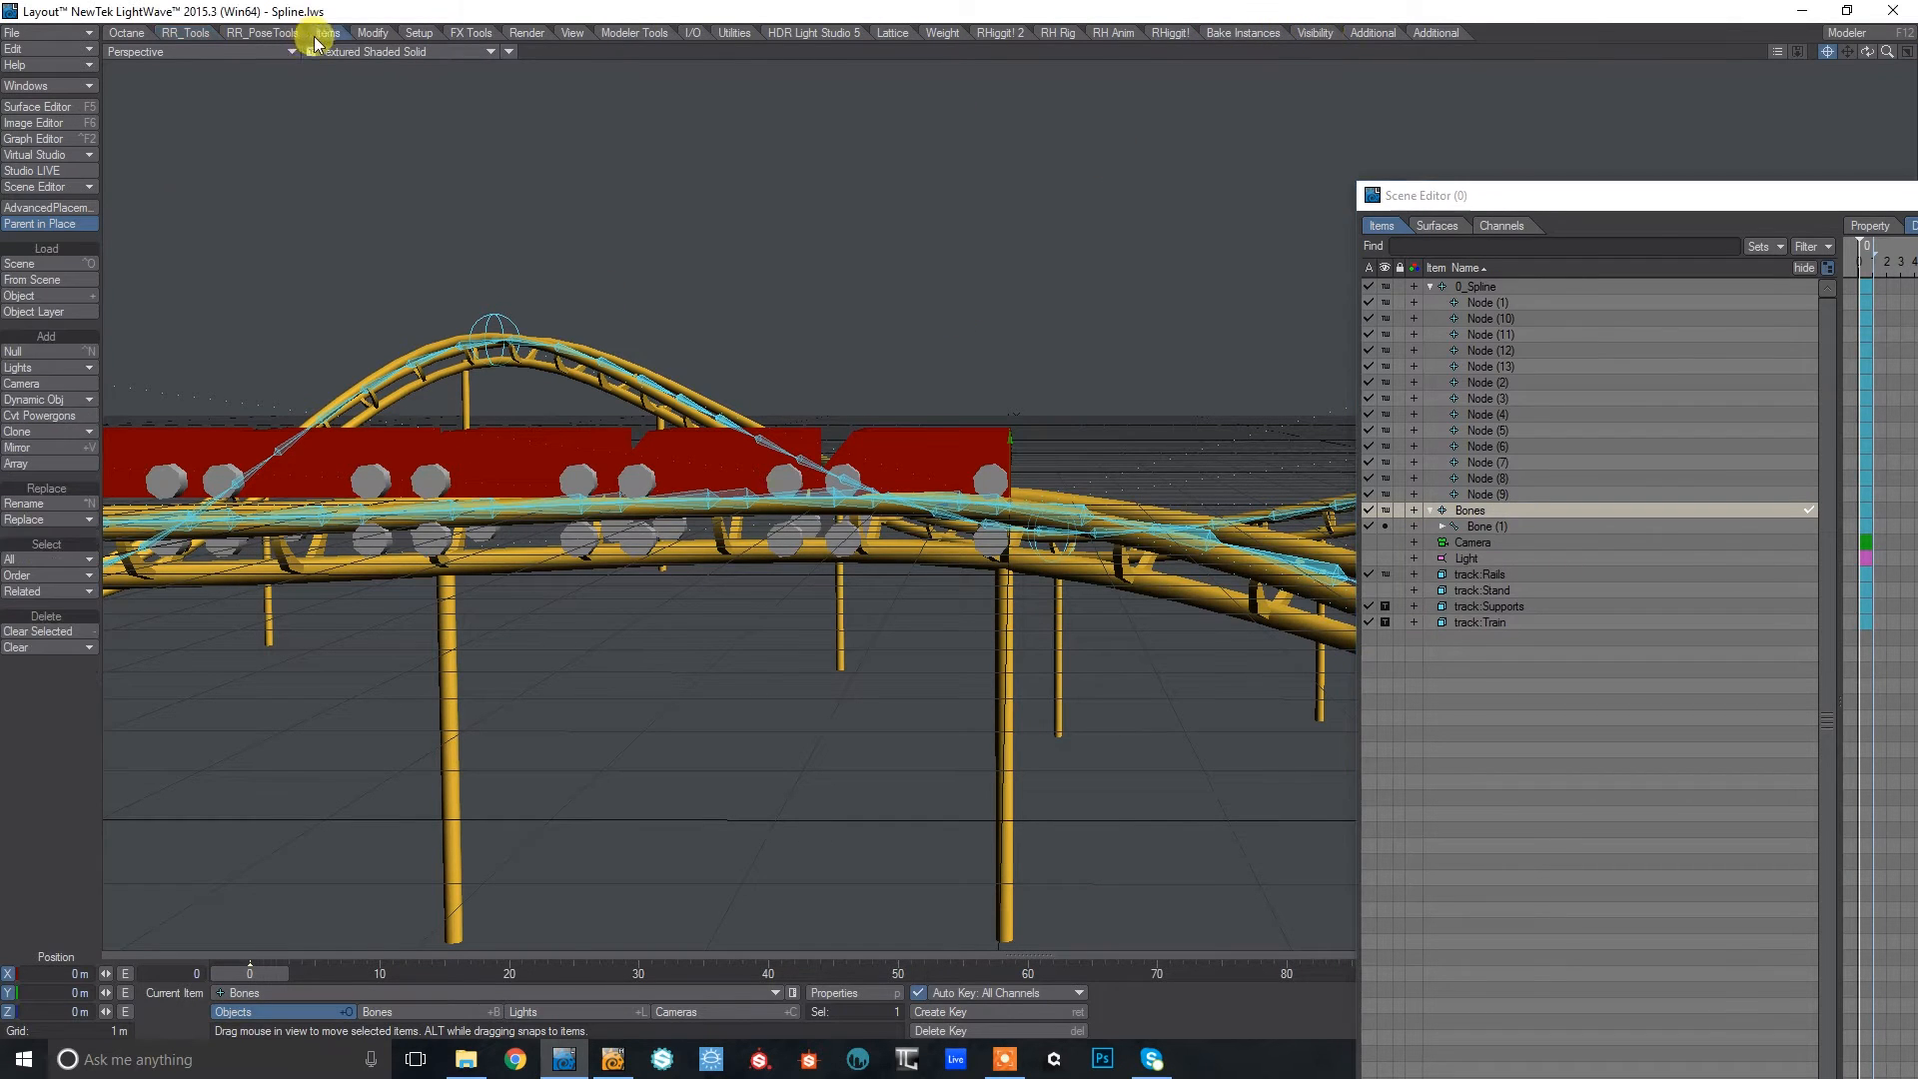
pyautogui.click(40, 559)
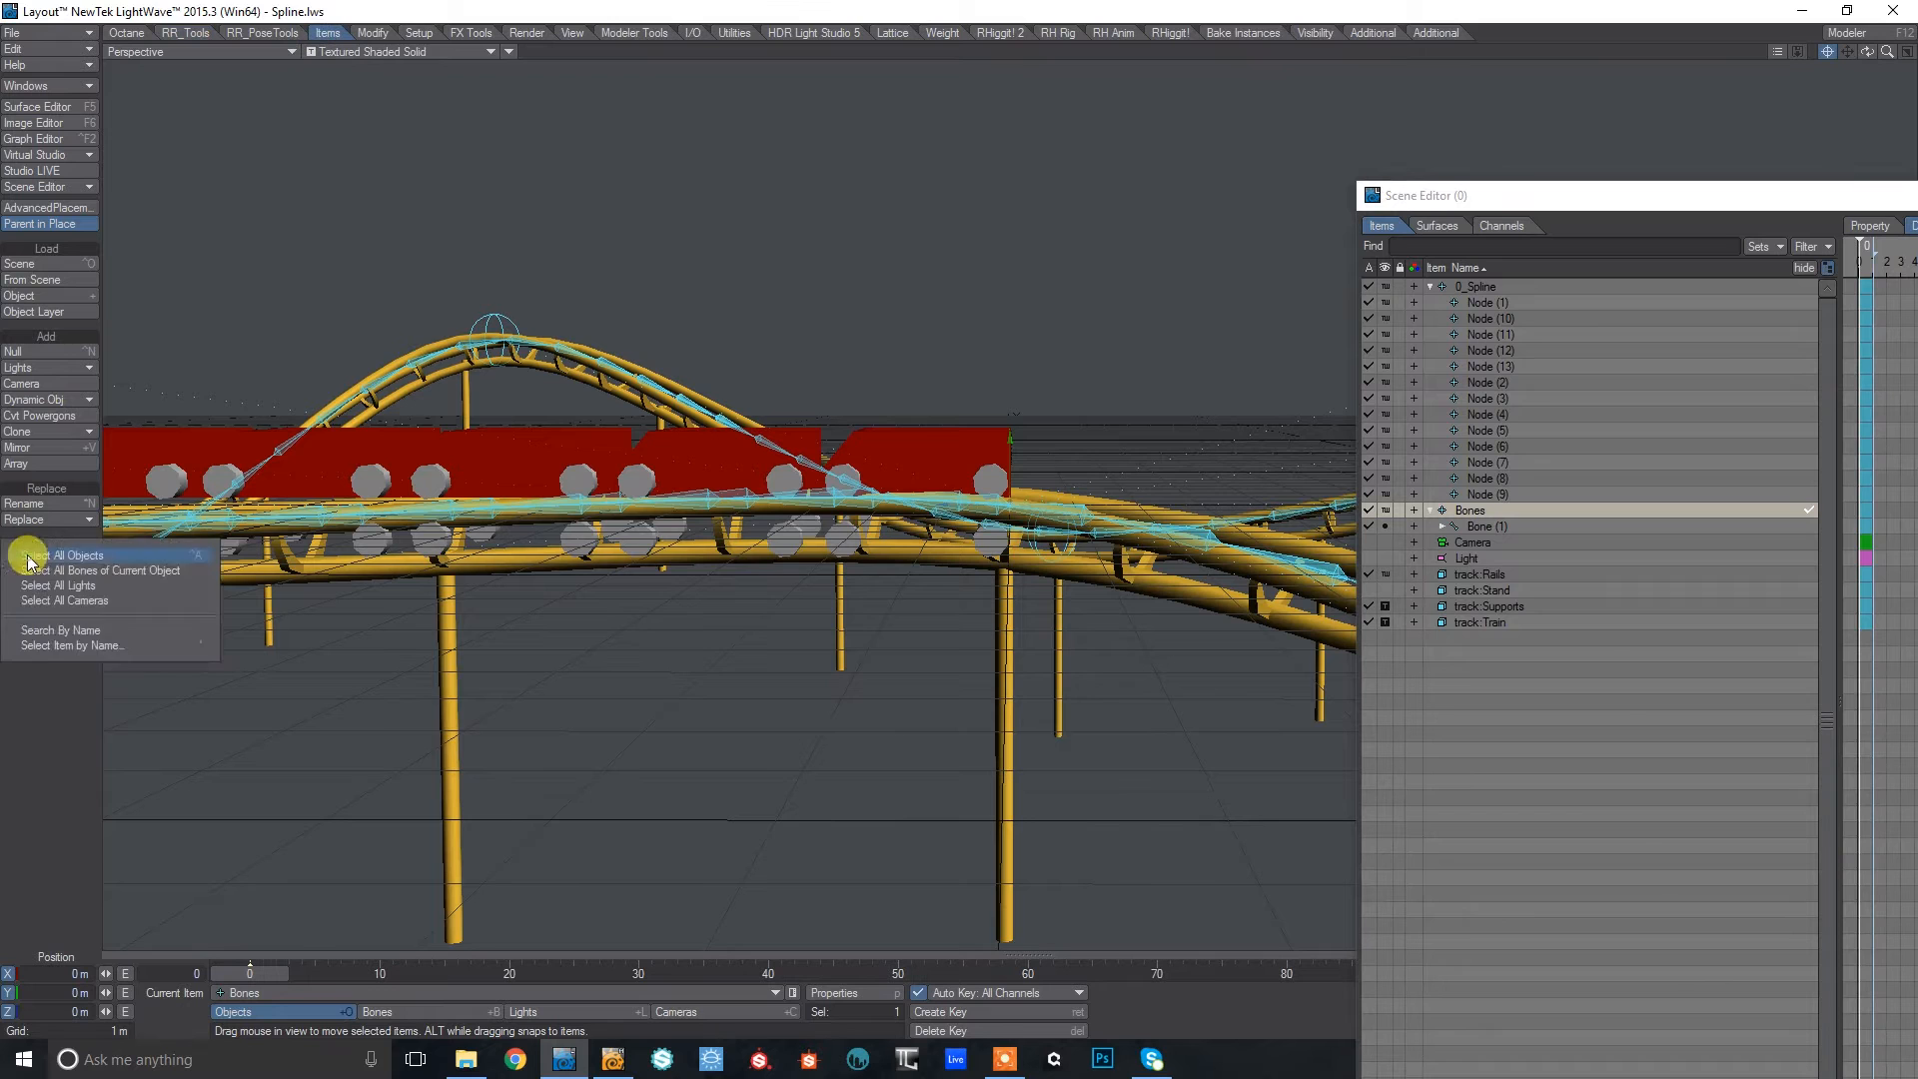
pyautogui.click(109, 561)
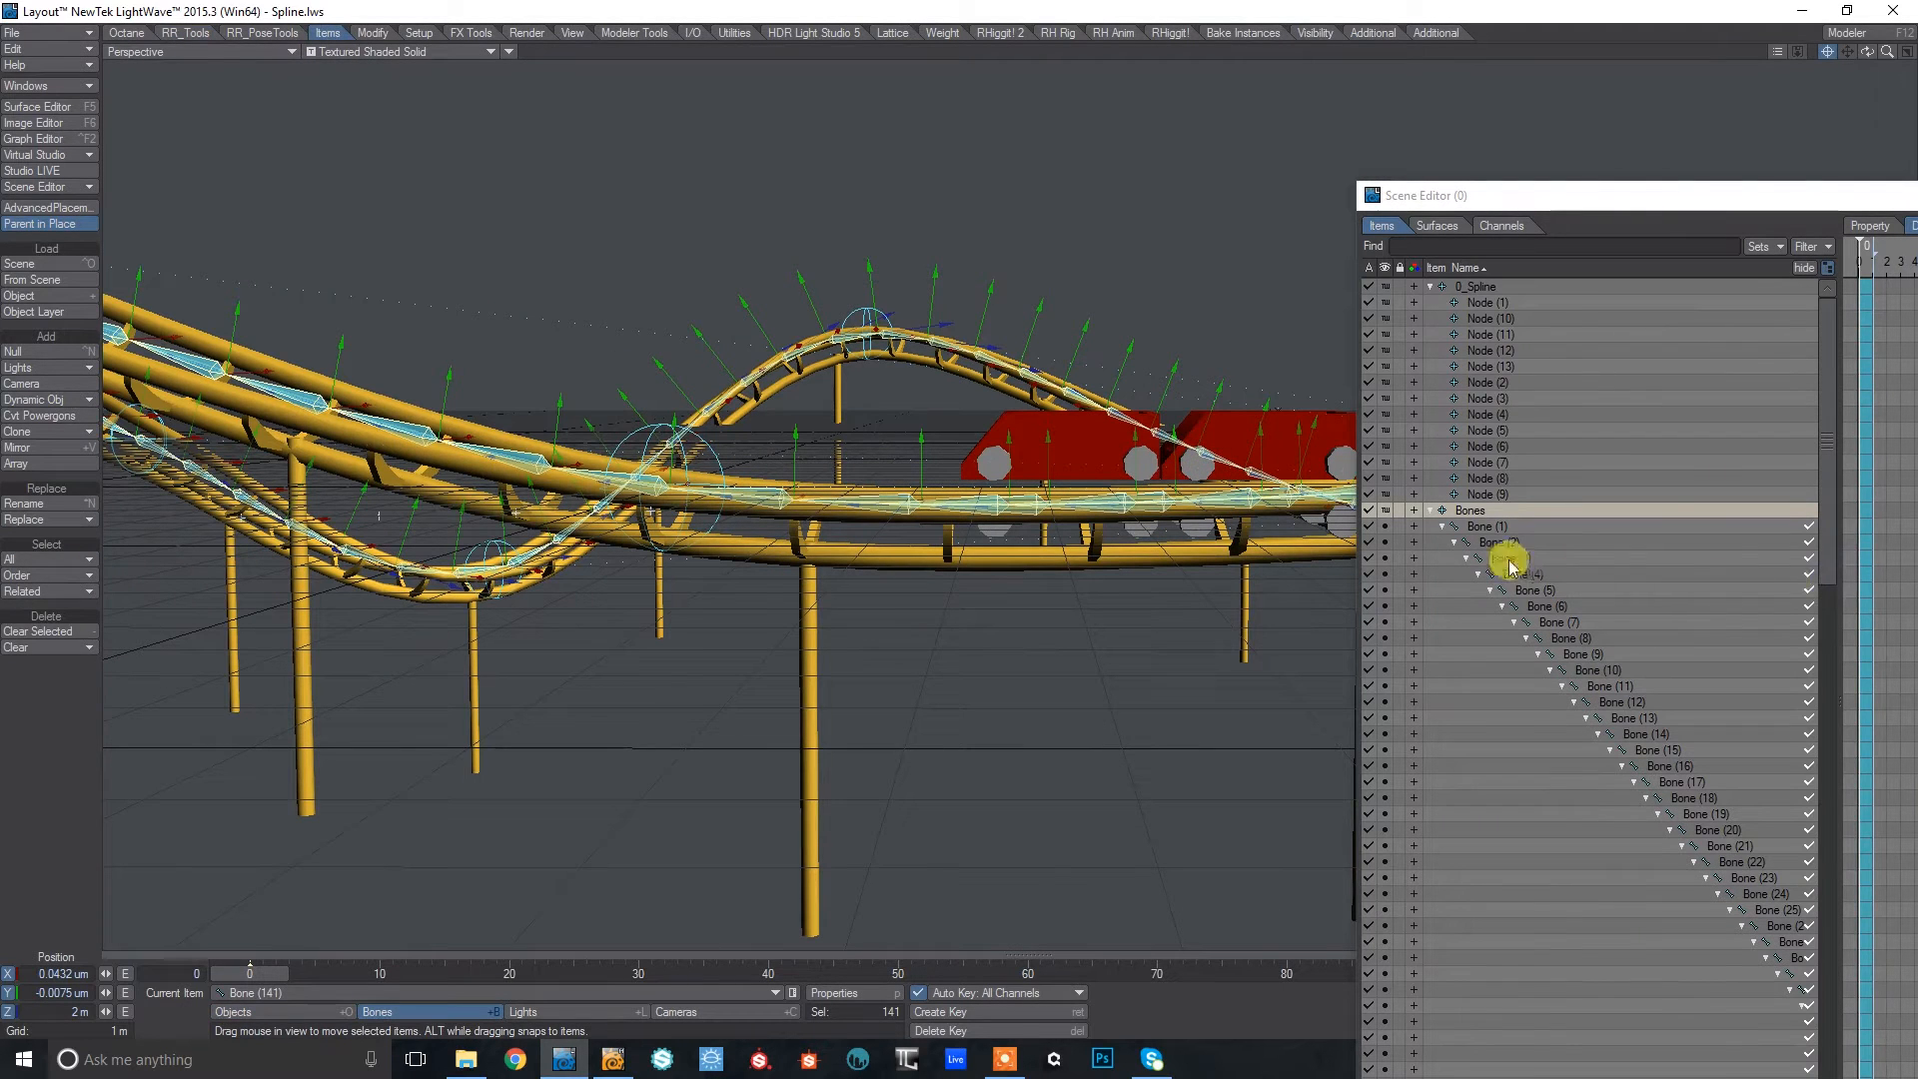
pyautogui.click(1315, 33)
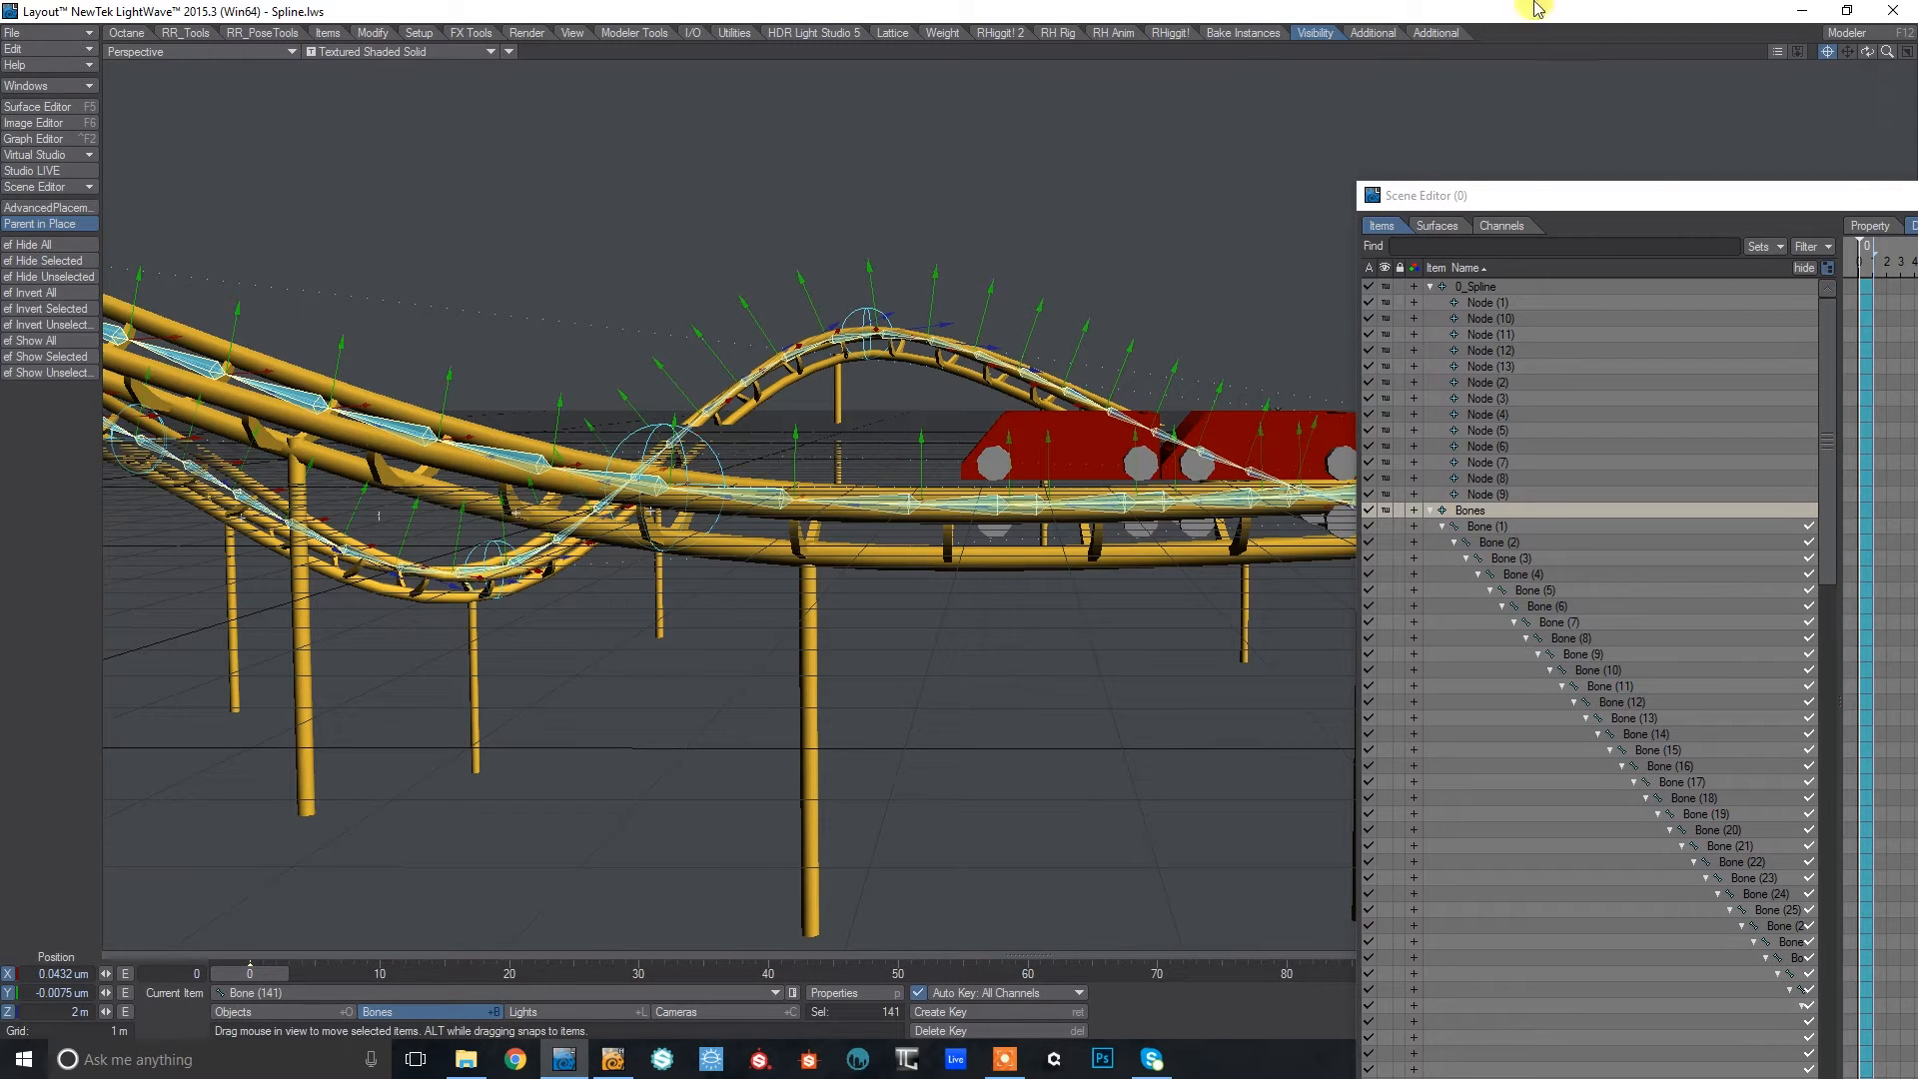
pyautogui.click(1512, 494)
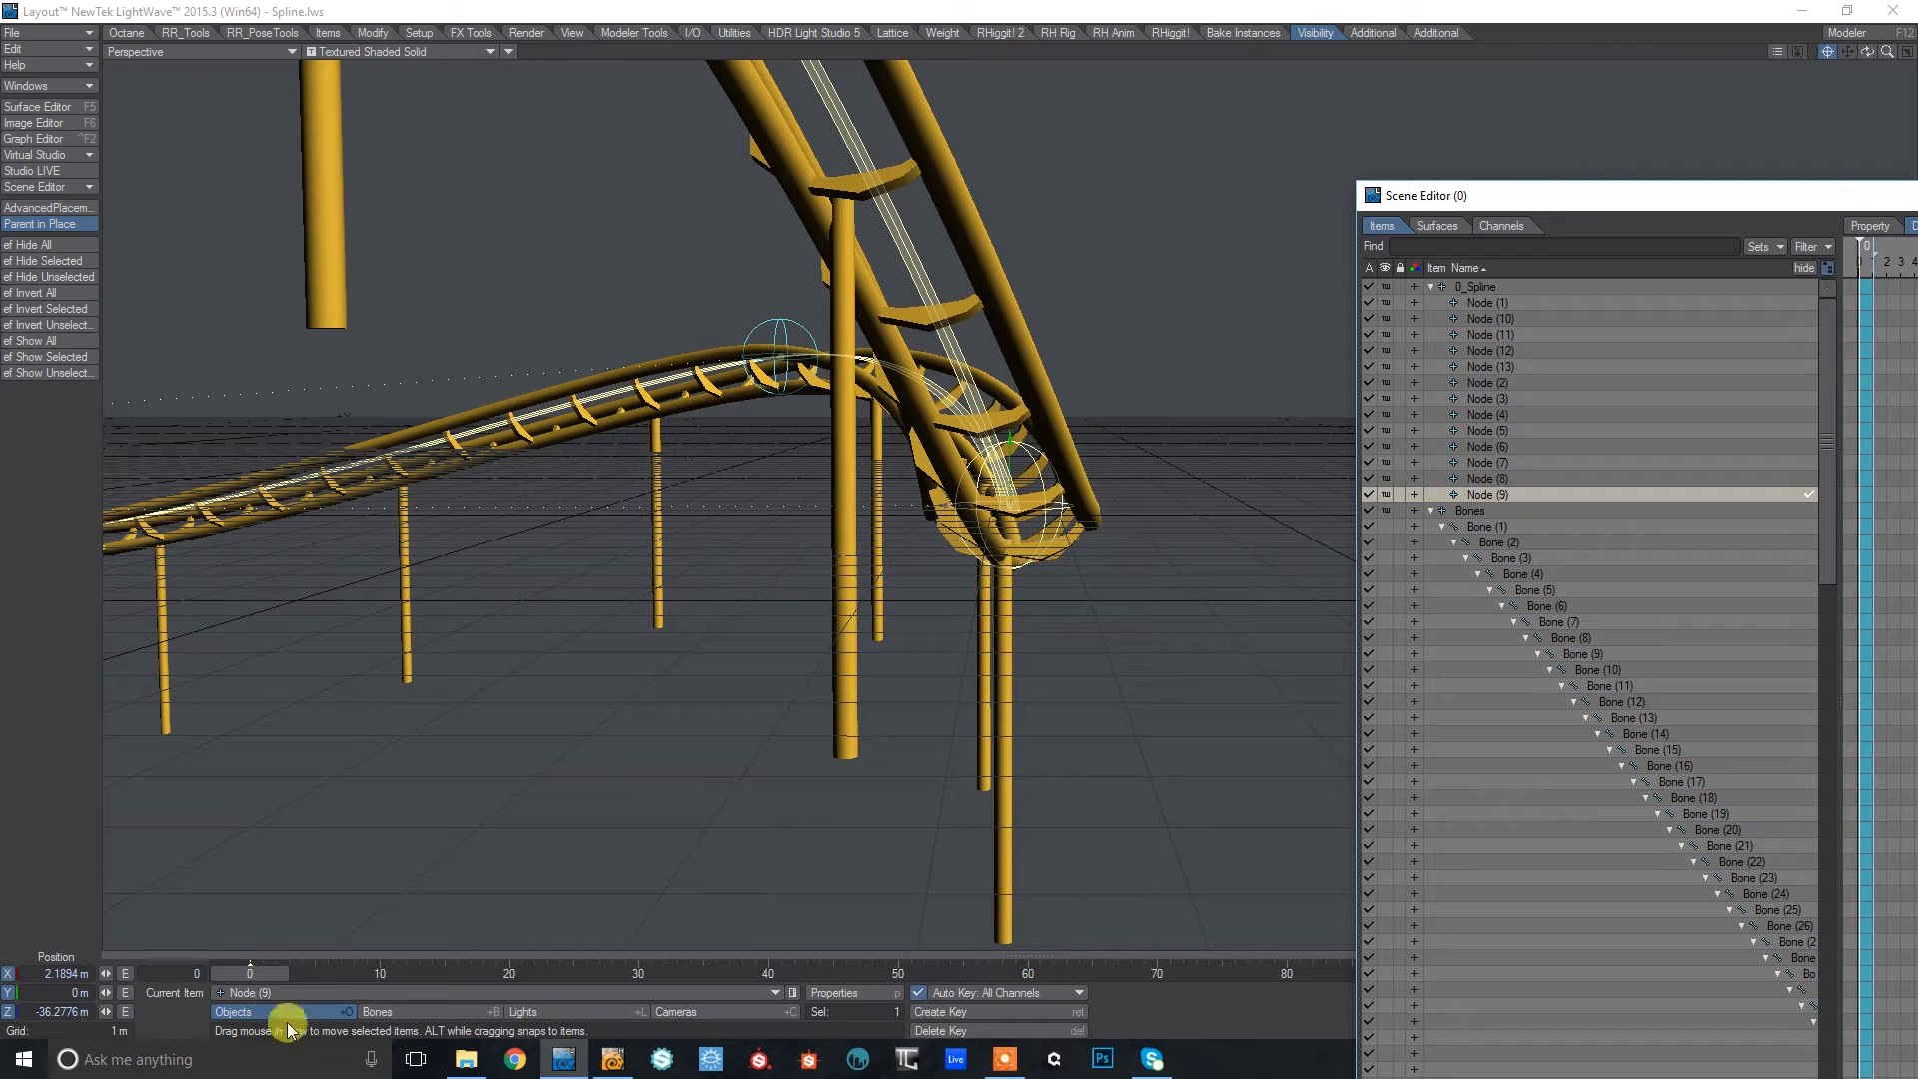
# Select the track:Train object and add a bone to it, keeping the default name.
pyautogui.click(277, 993)
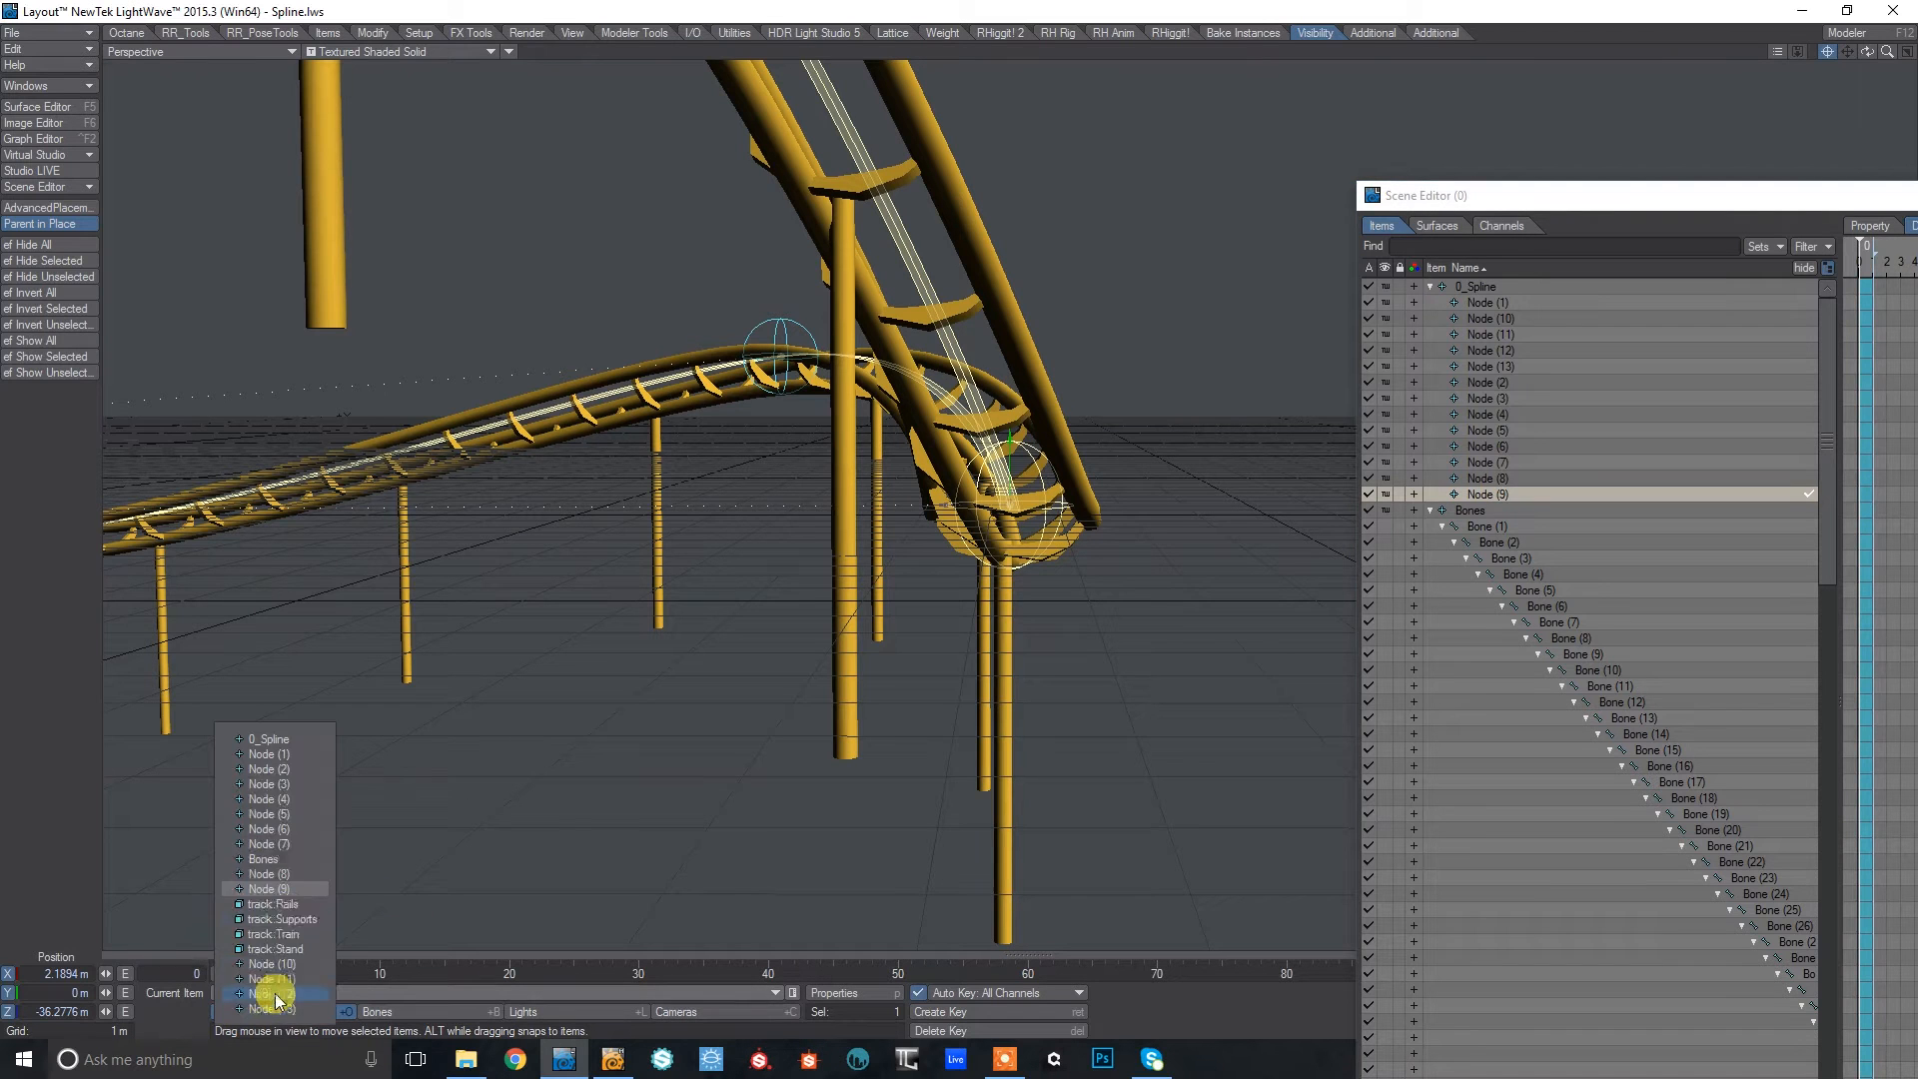
pyautogui.click(297, 935)
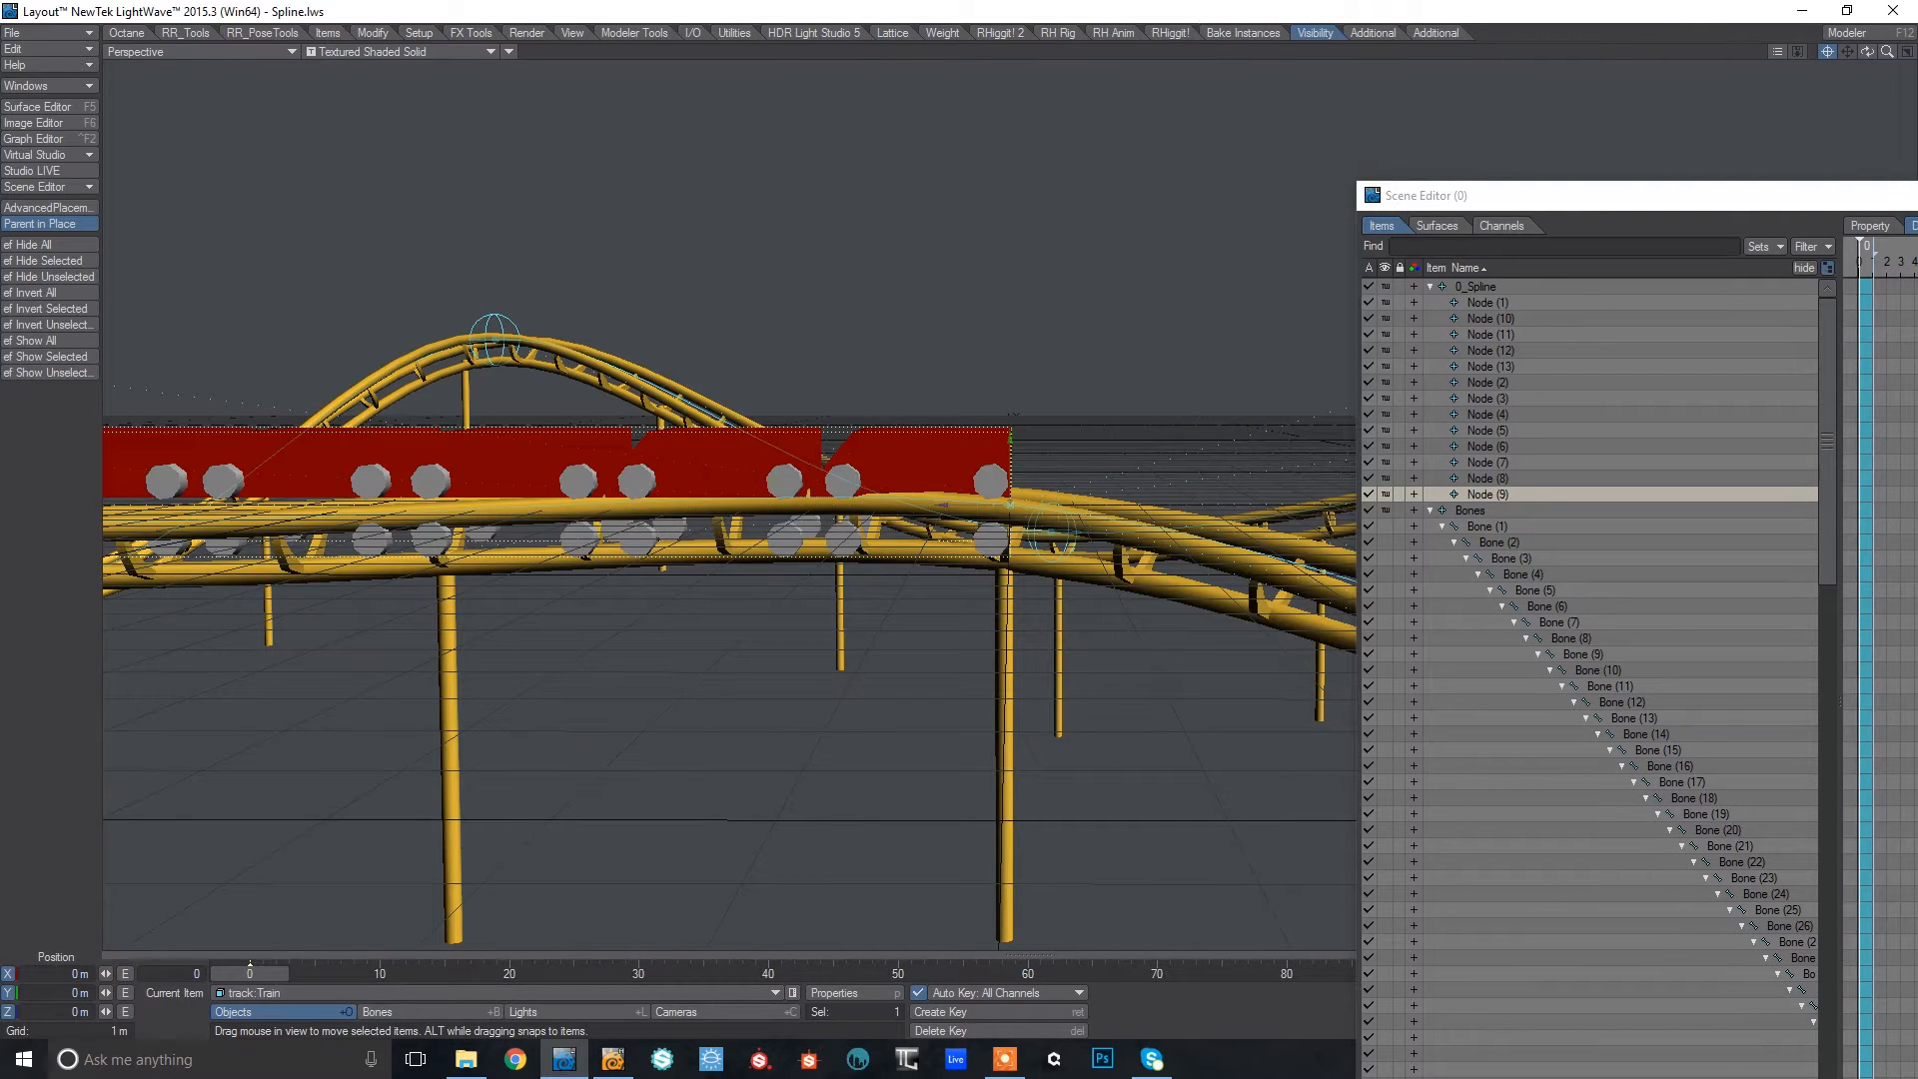
pyautogui.moveTo(1867, 51); pyautogui.dragTo(1382, 428)
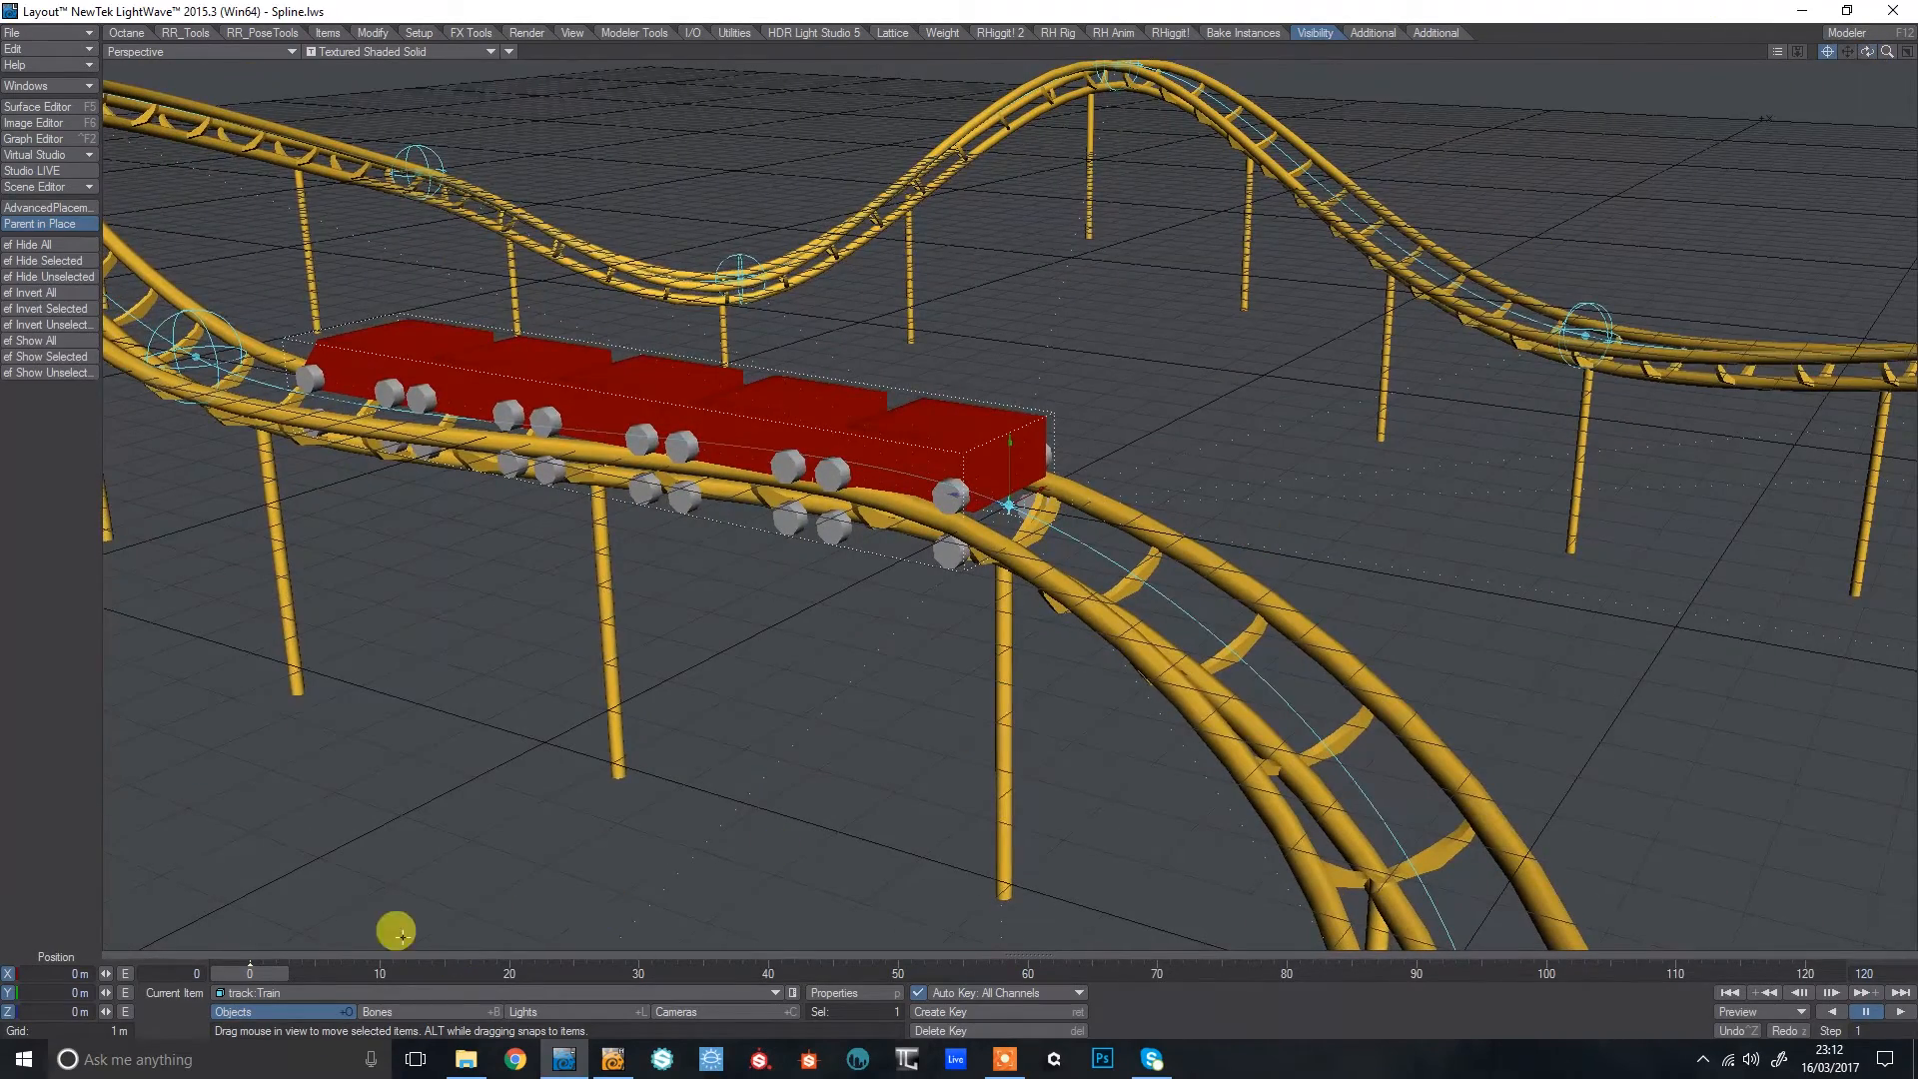
pyautogui.press('=')
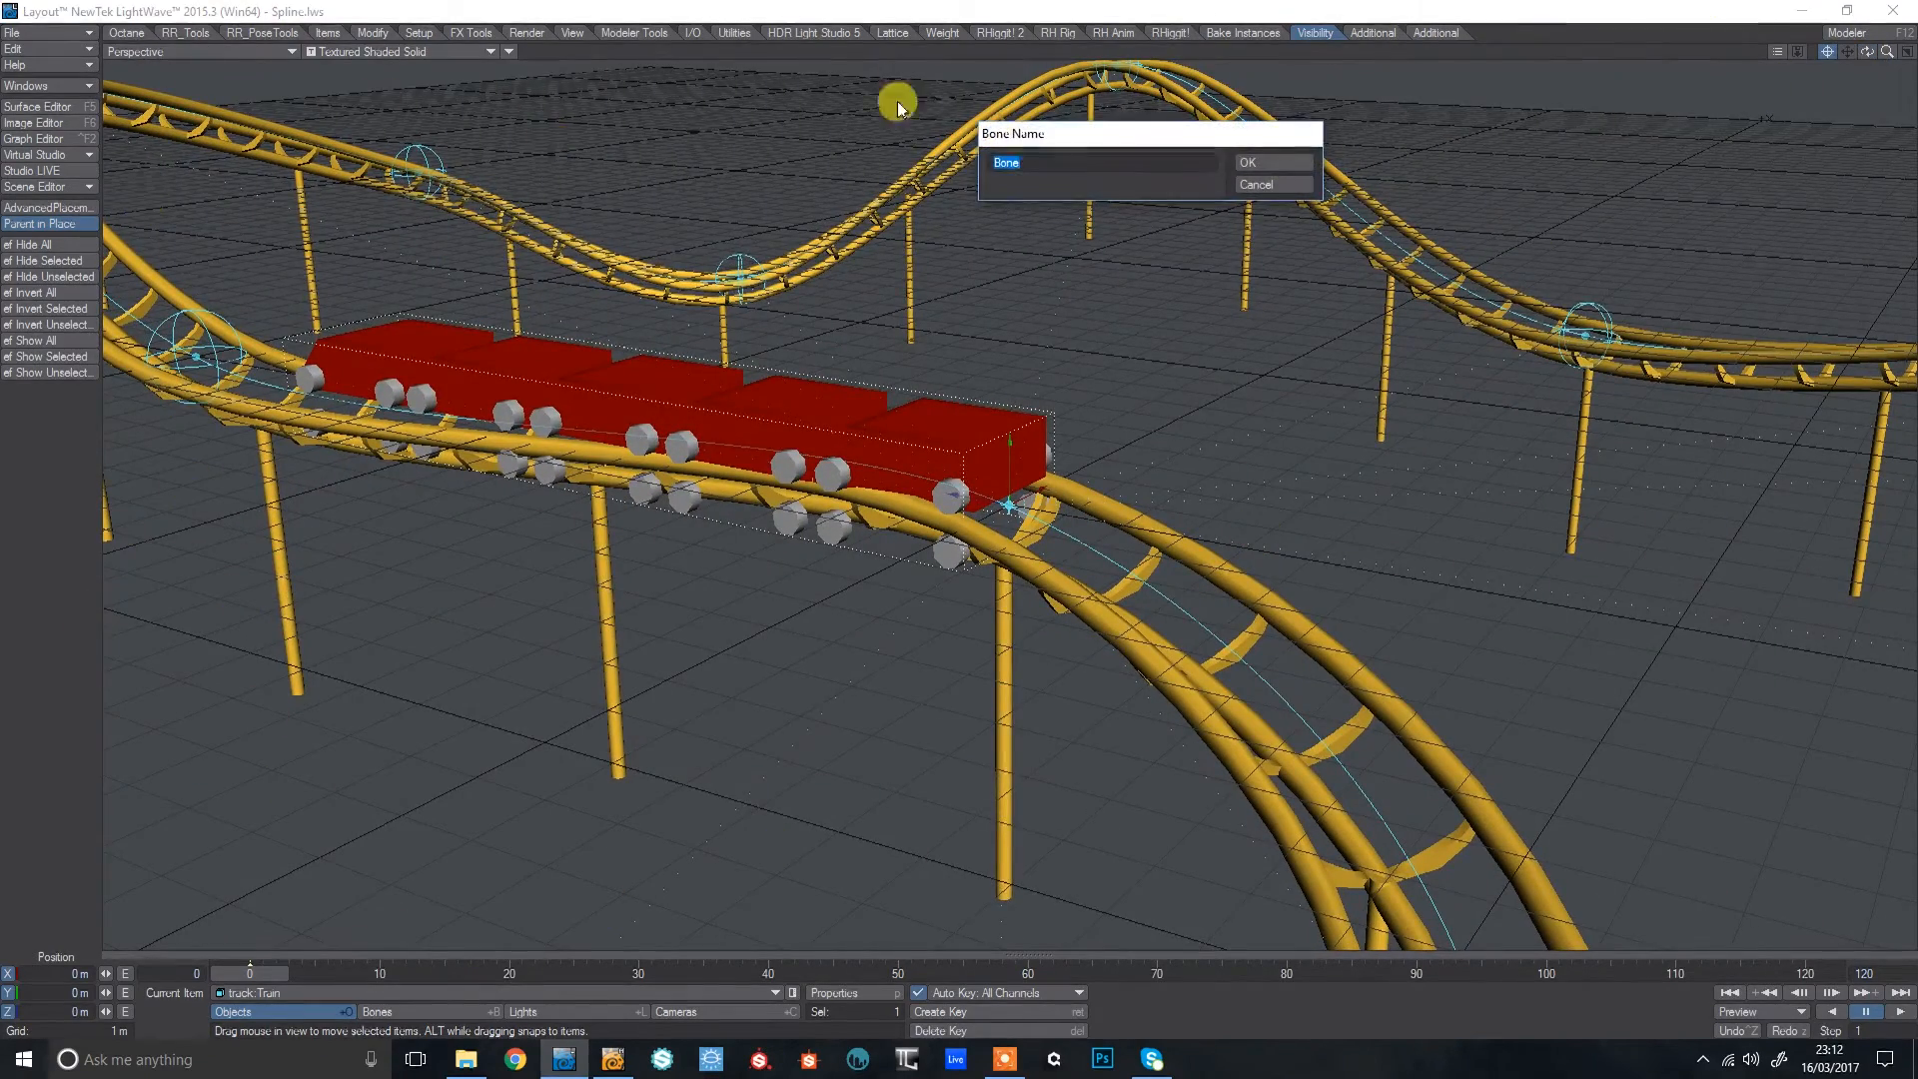
pyautogui.click(1278, 162)
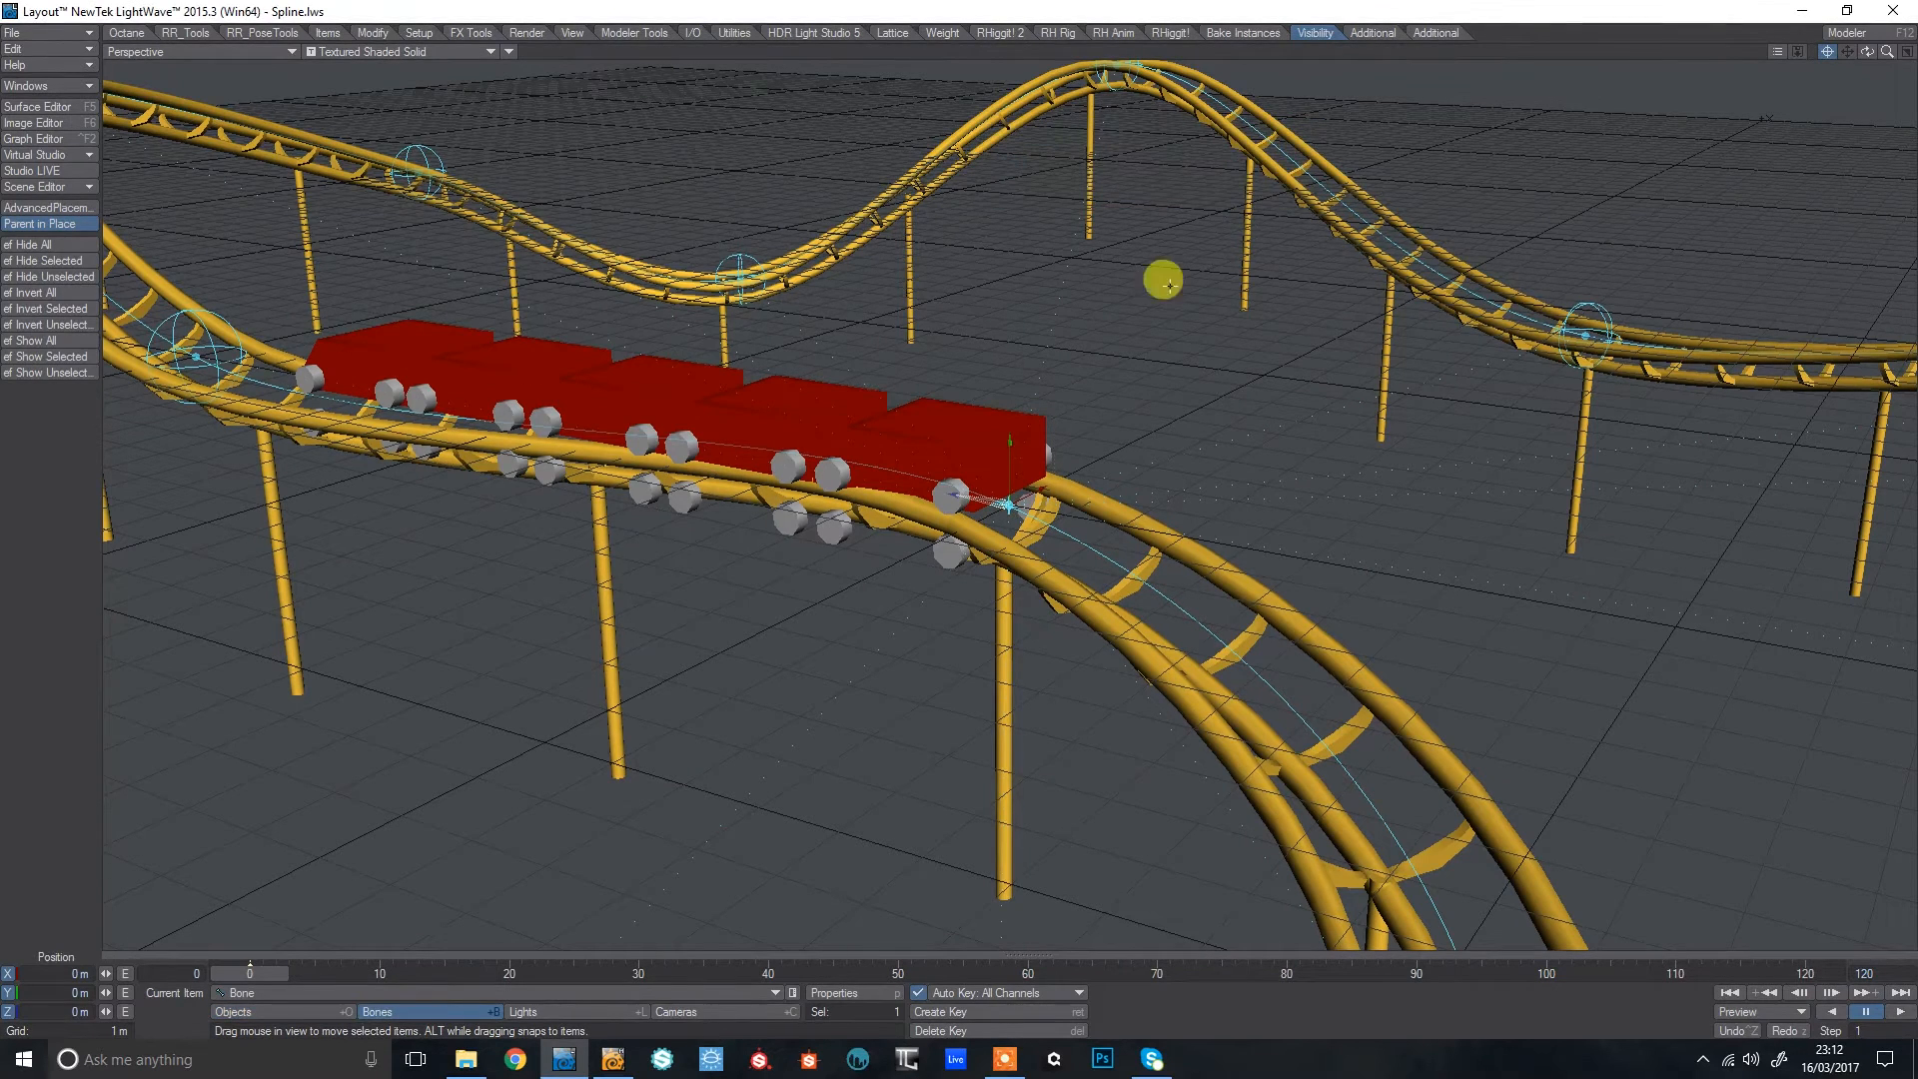
# Open the properties of the train's new bone and set its rest length to 3 m.
pyautogui.press('p')
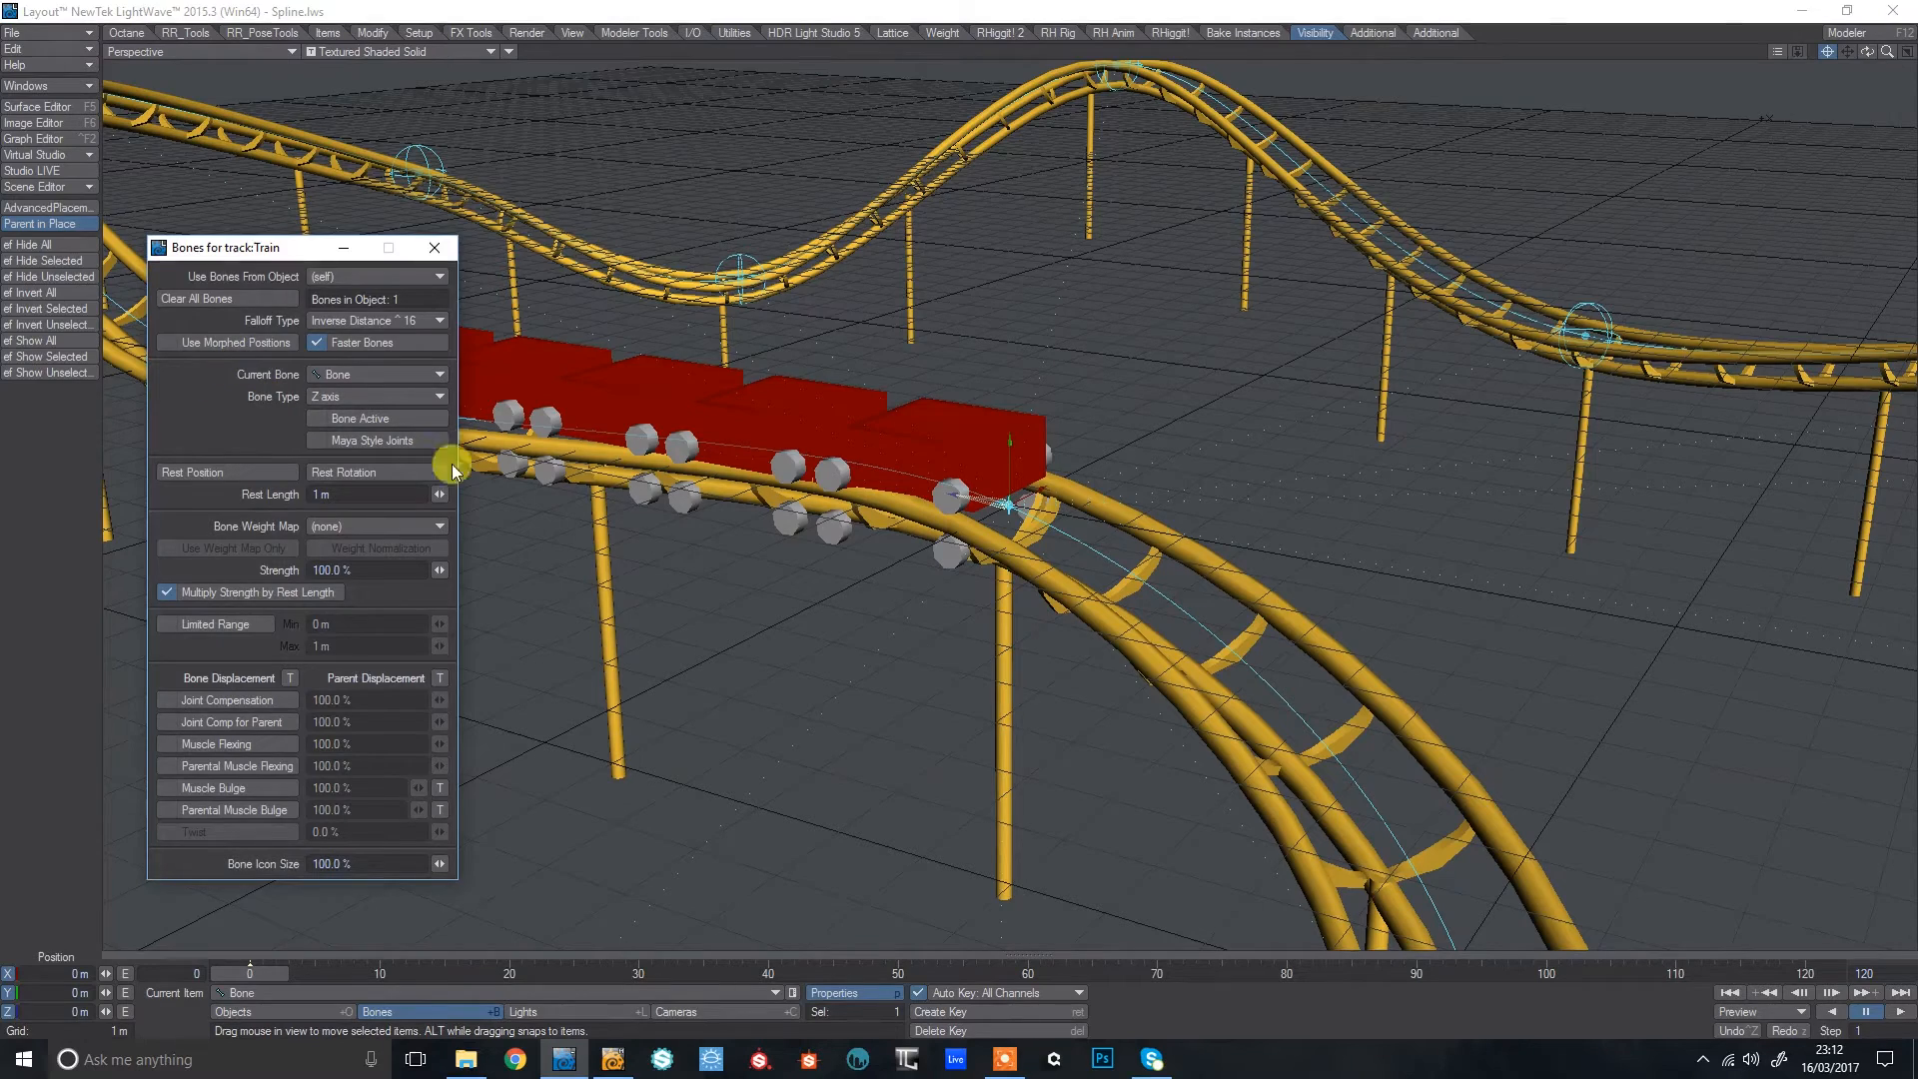
pyautogui.moveTo(452, 494); pyautogui.dragTo(475, 493)
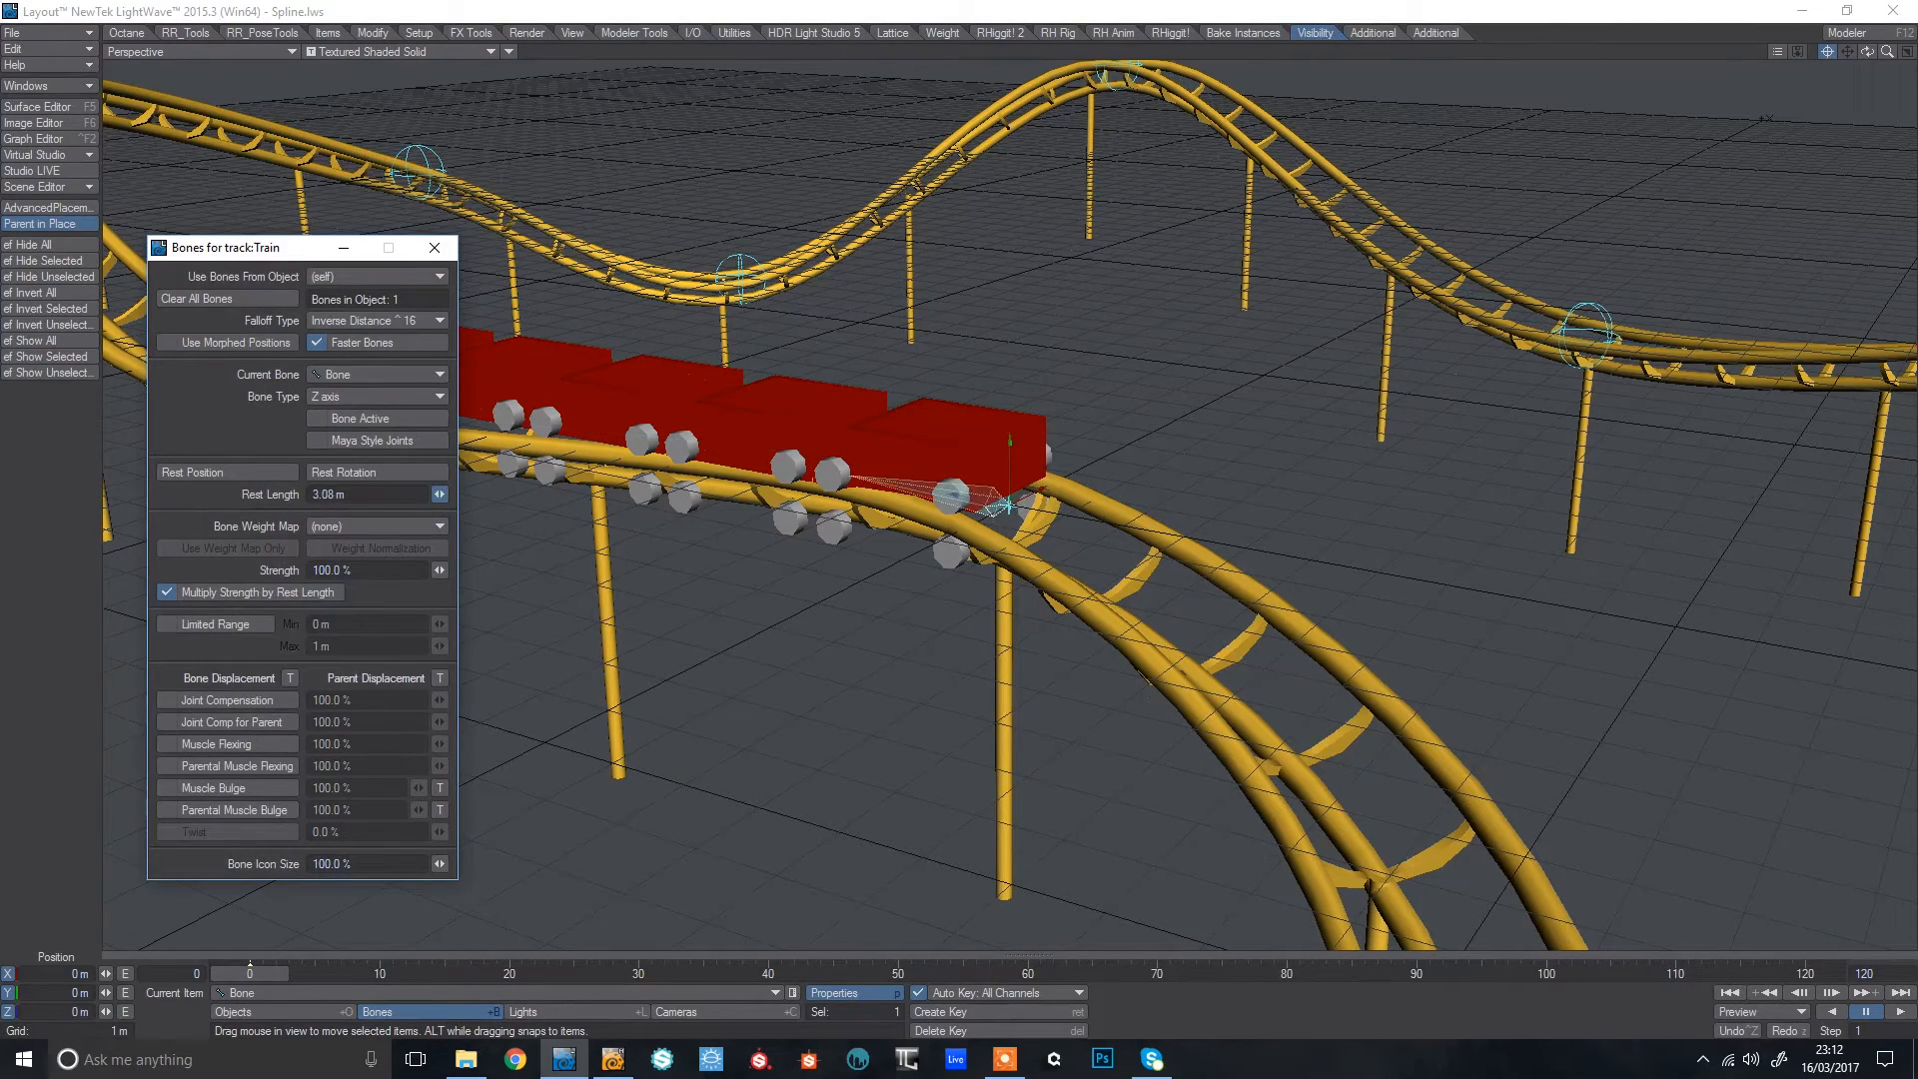
pyautogui.moveTo(1886, 51)
pyautogui.mouseDown()
pyautogui.moveTo(1907, 51)
pyautogui.moveTo(1889, 51)
pyautogui.mouseUp()
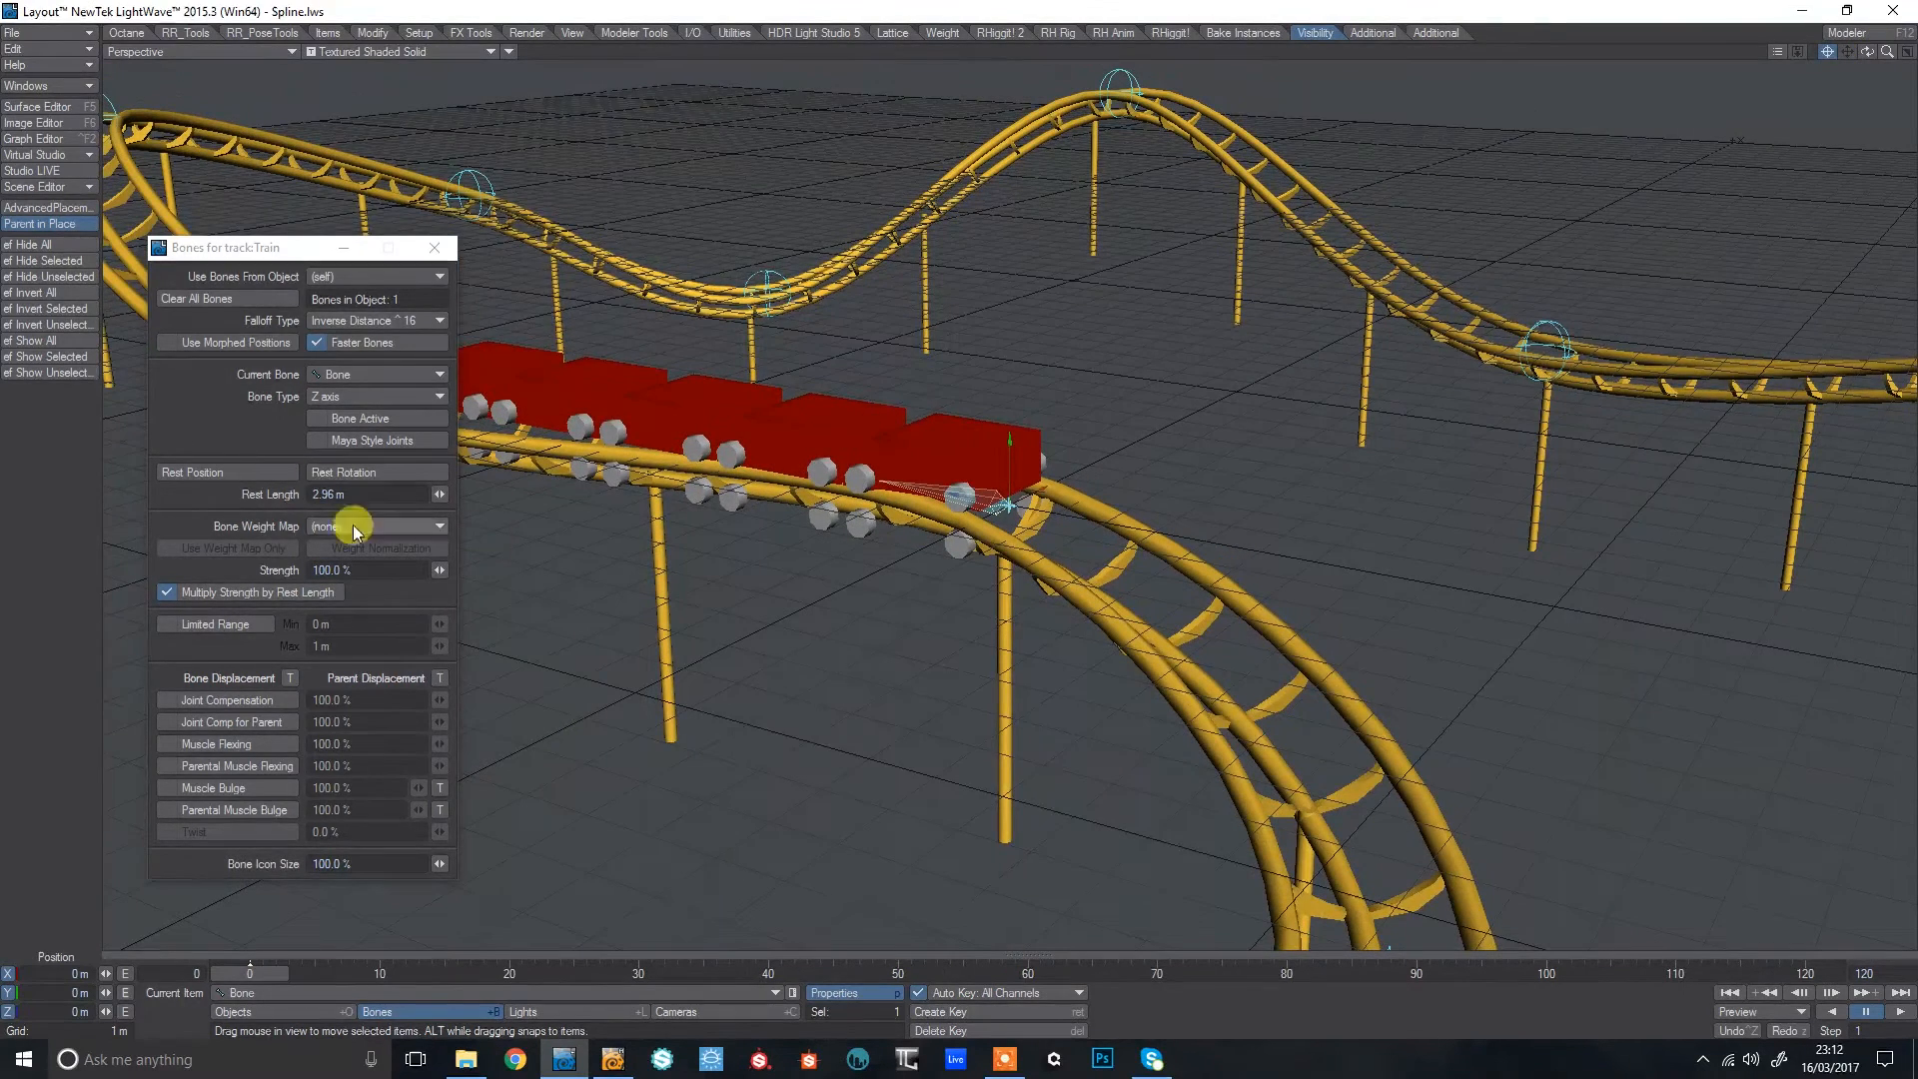
pyautogui.click(330, 496)
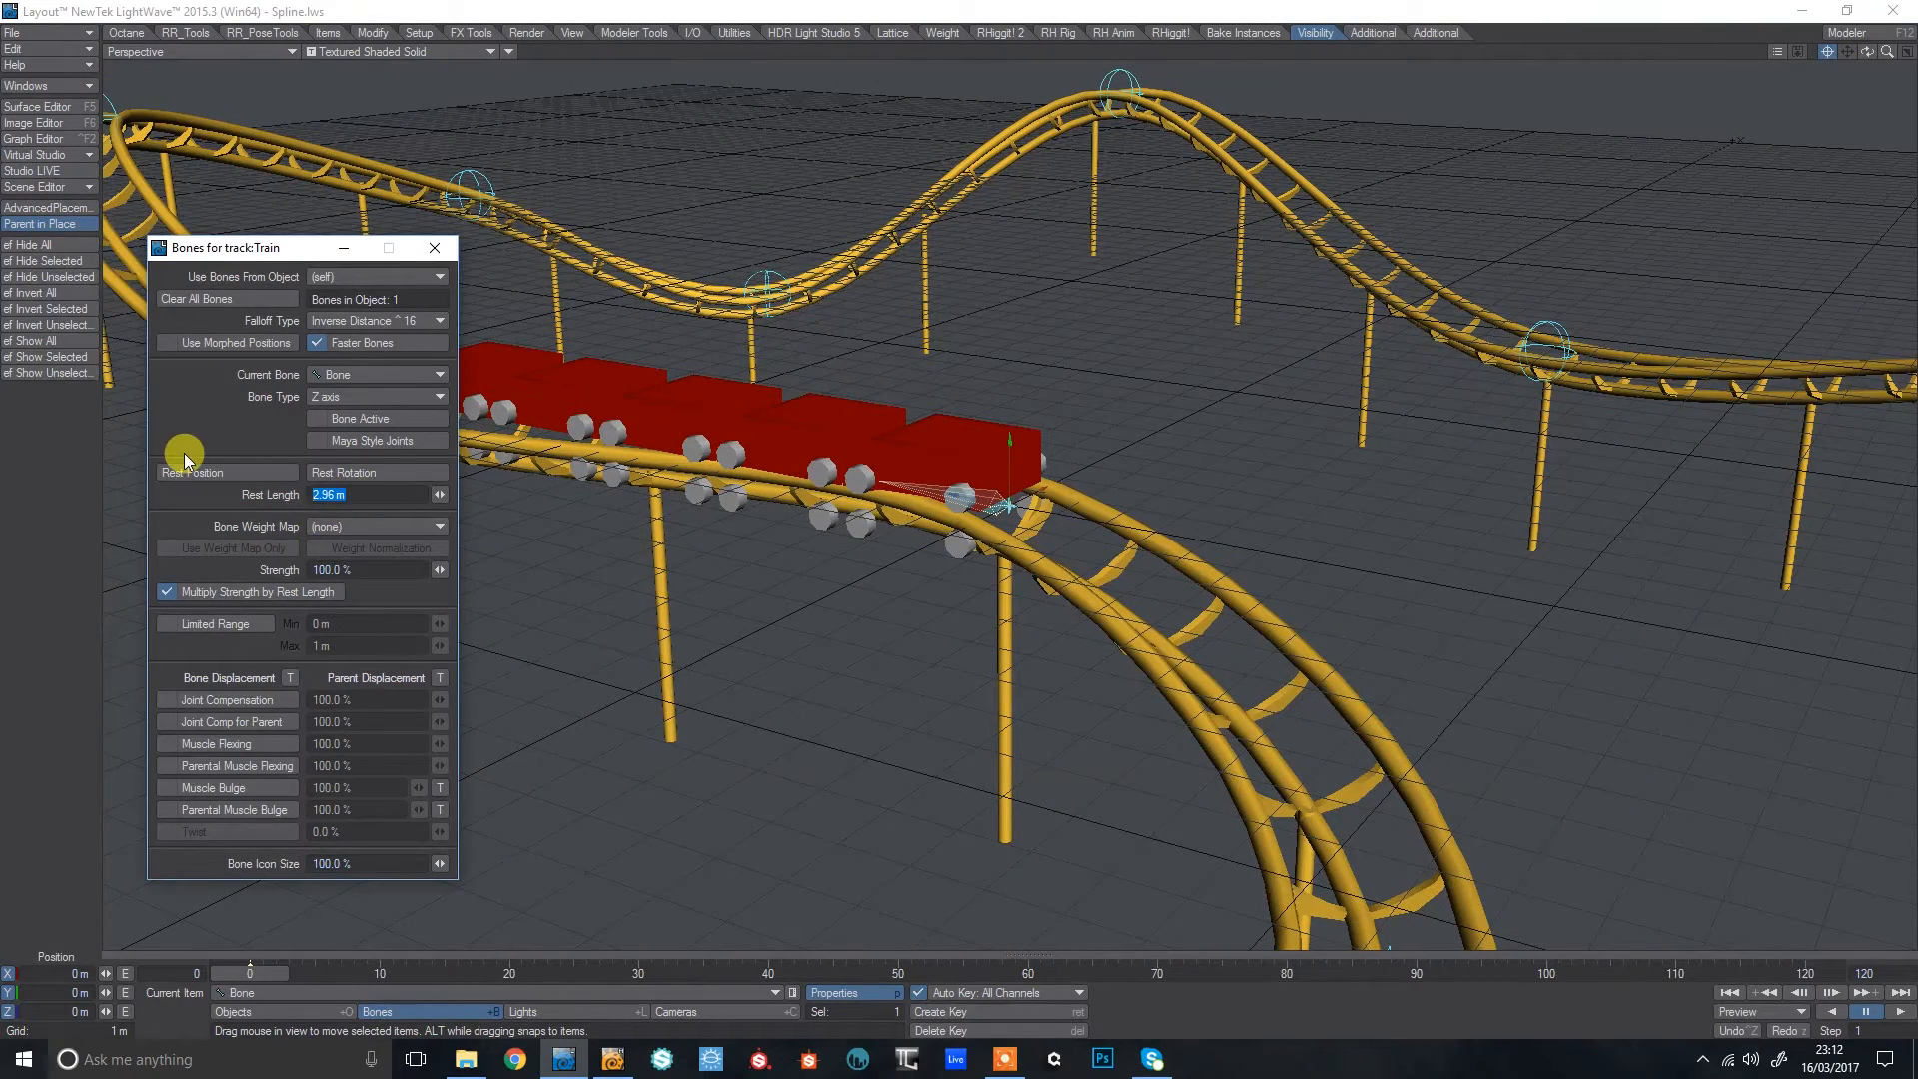
pyautogui.write('3')
pyautogui.press('Return')
# Add two more child bones in a chain along the train, keeping their default names.
pyautogui.press('=')
pyautogui.press('Return')
pyautogui.press('=')
pyautogui.press('Return')
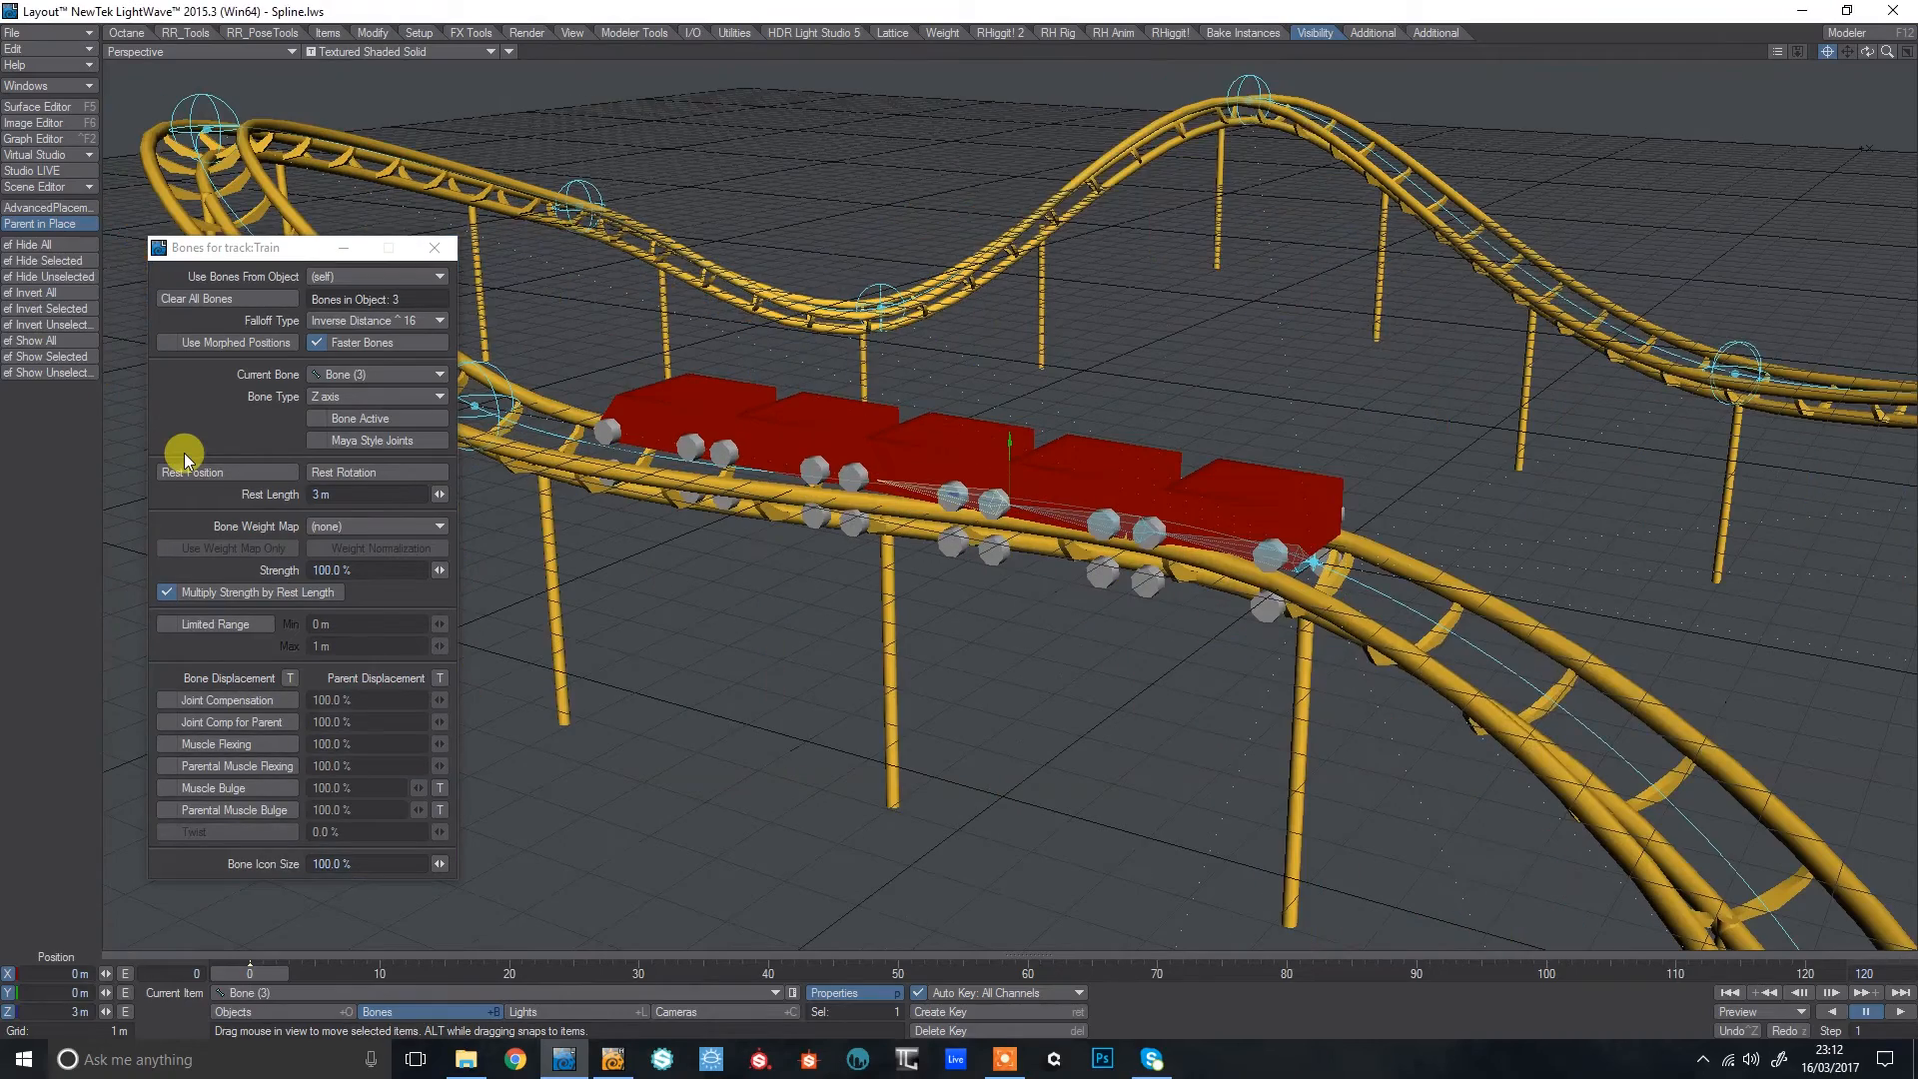
# Extend the train's bone chain with a fourth and a fifth child bone, keeping their default names.
pyautogui.press('=')
pyautogui.press('Return')
pyautogui.press('=')
pyautogui.press('Return')
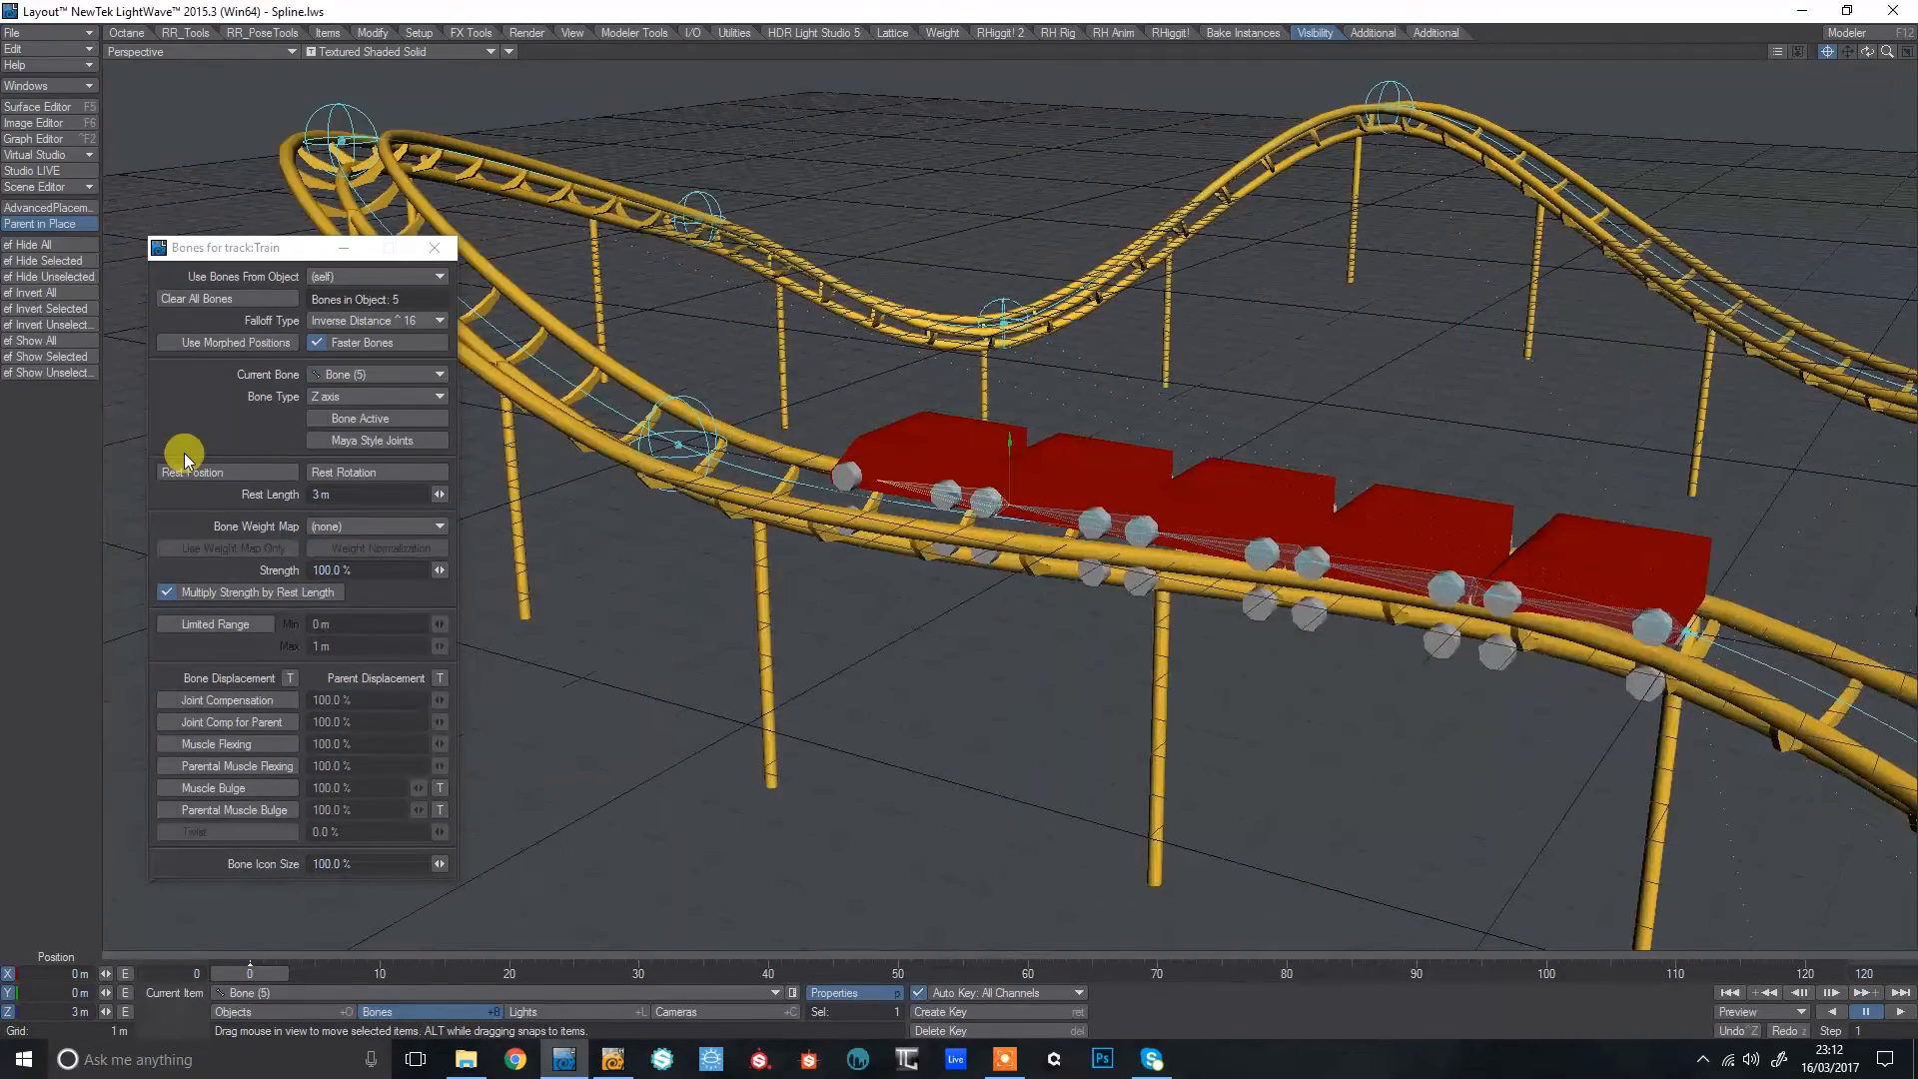
# Assign weight map Bone1 to the train's first bone and weight map Bone2 to its second bone.
pyautogui.moveTo(1867, 51)
pyautogui.mouseDown()
pyautogui.moveTo(1867, 85)
pyautogui.moveTo(1758, 100)
pyautogui.moveTo(1768, 70)
pyautogui.moveTo(1858, 80)
pyautogui.mouseUp()
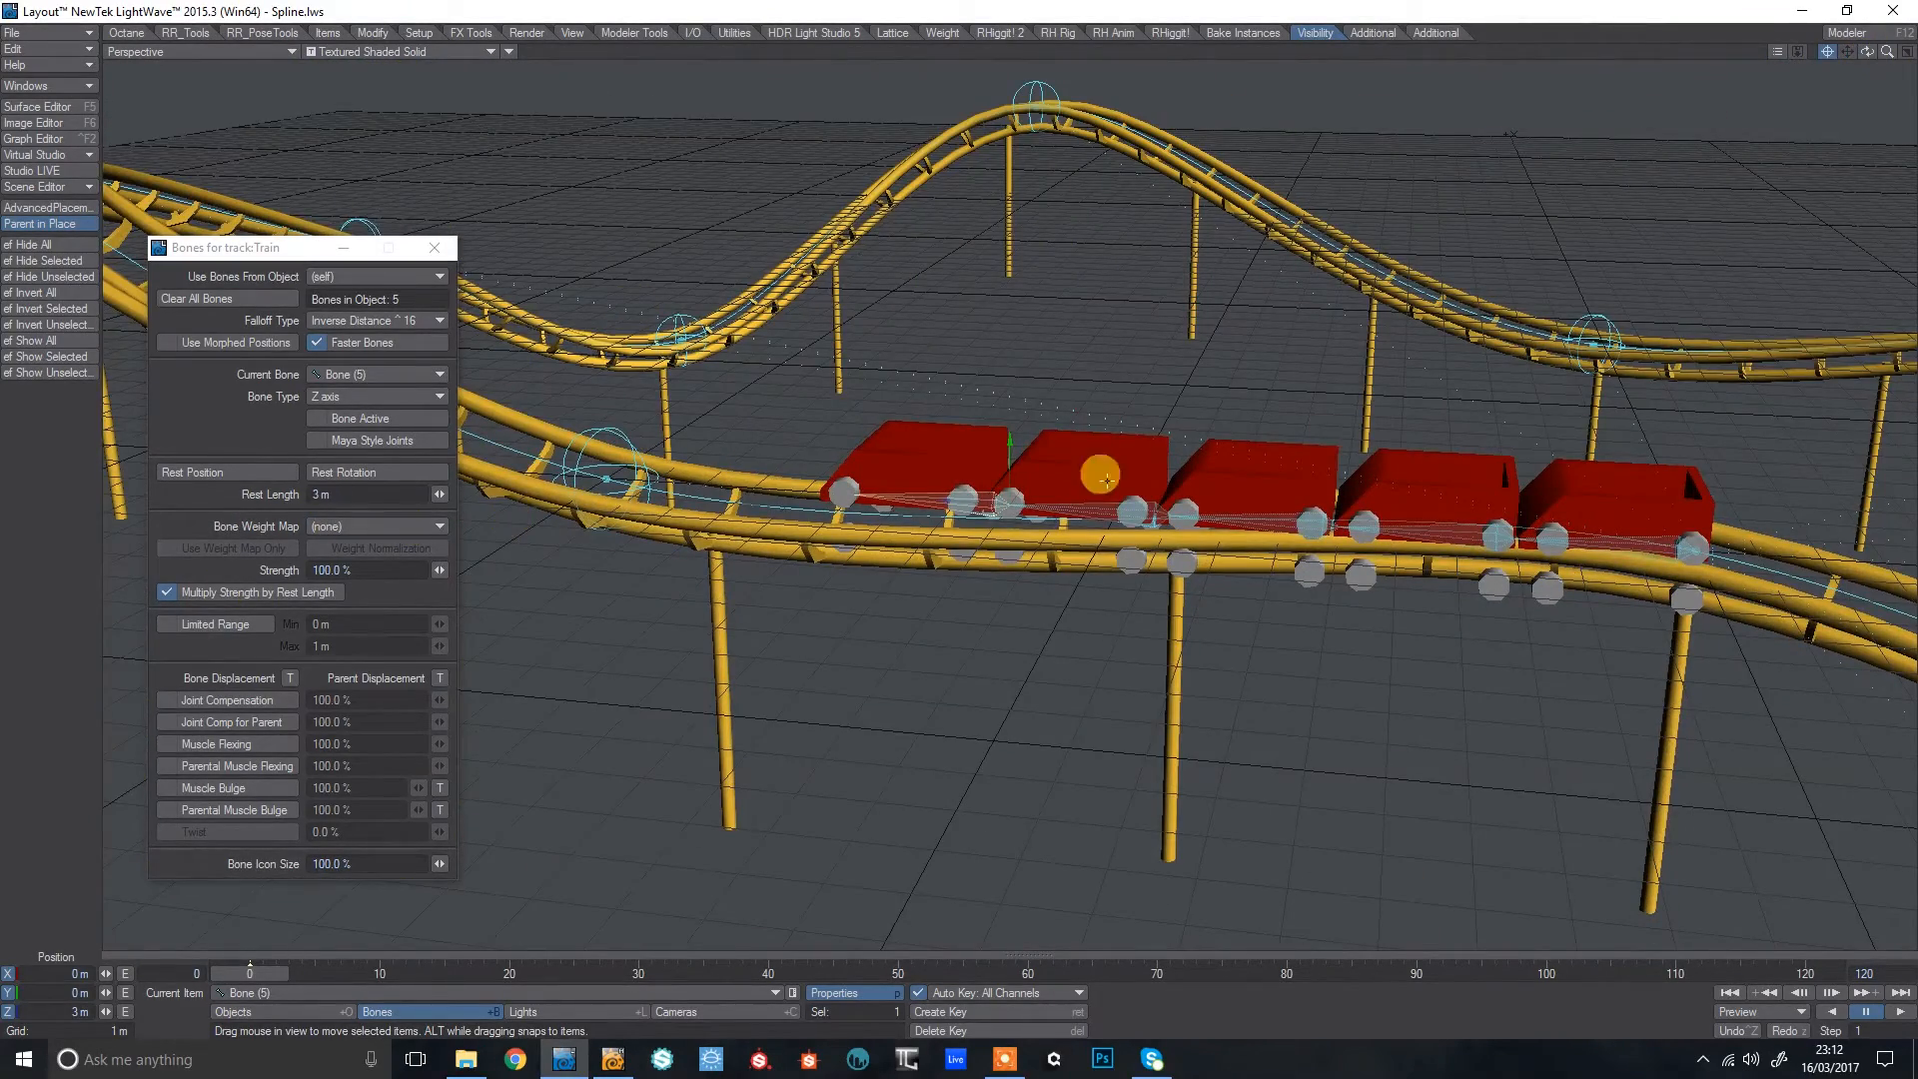
pyautogui.click(1691, 548)
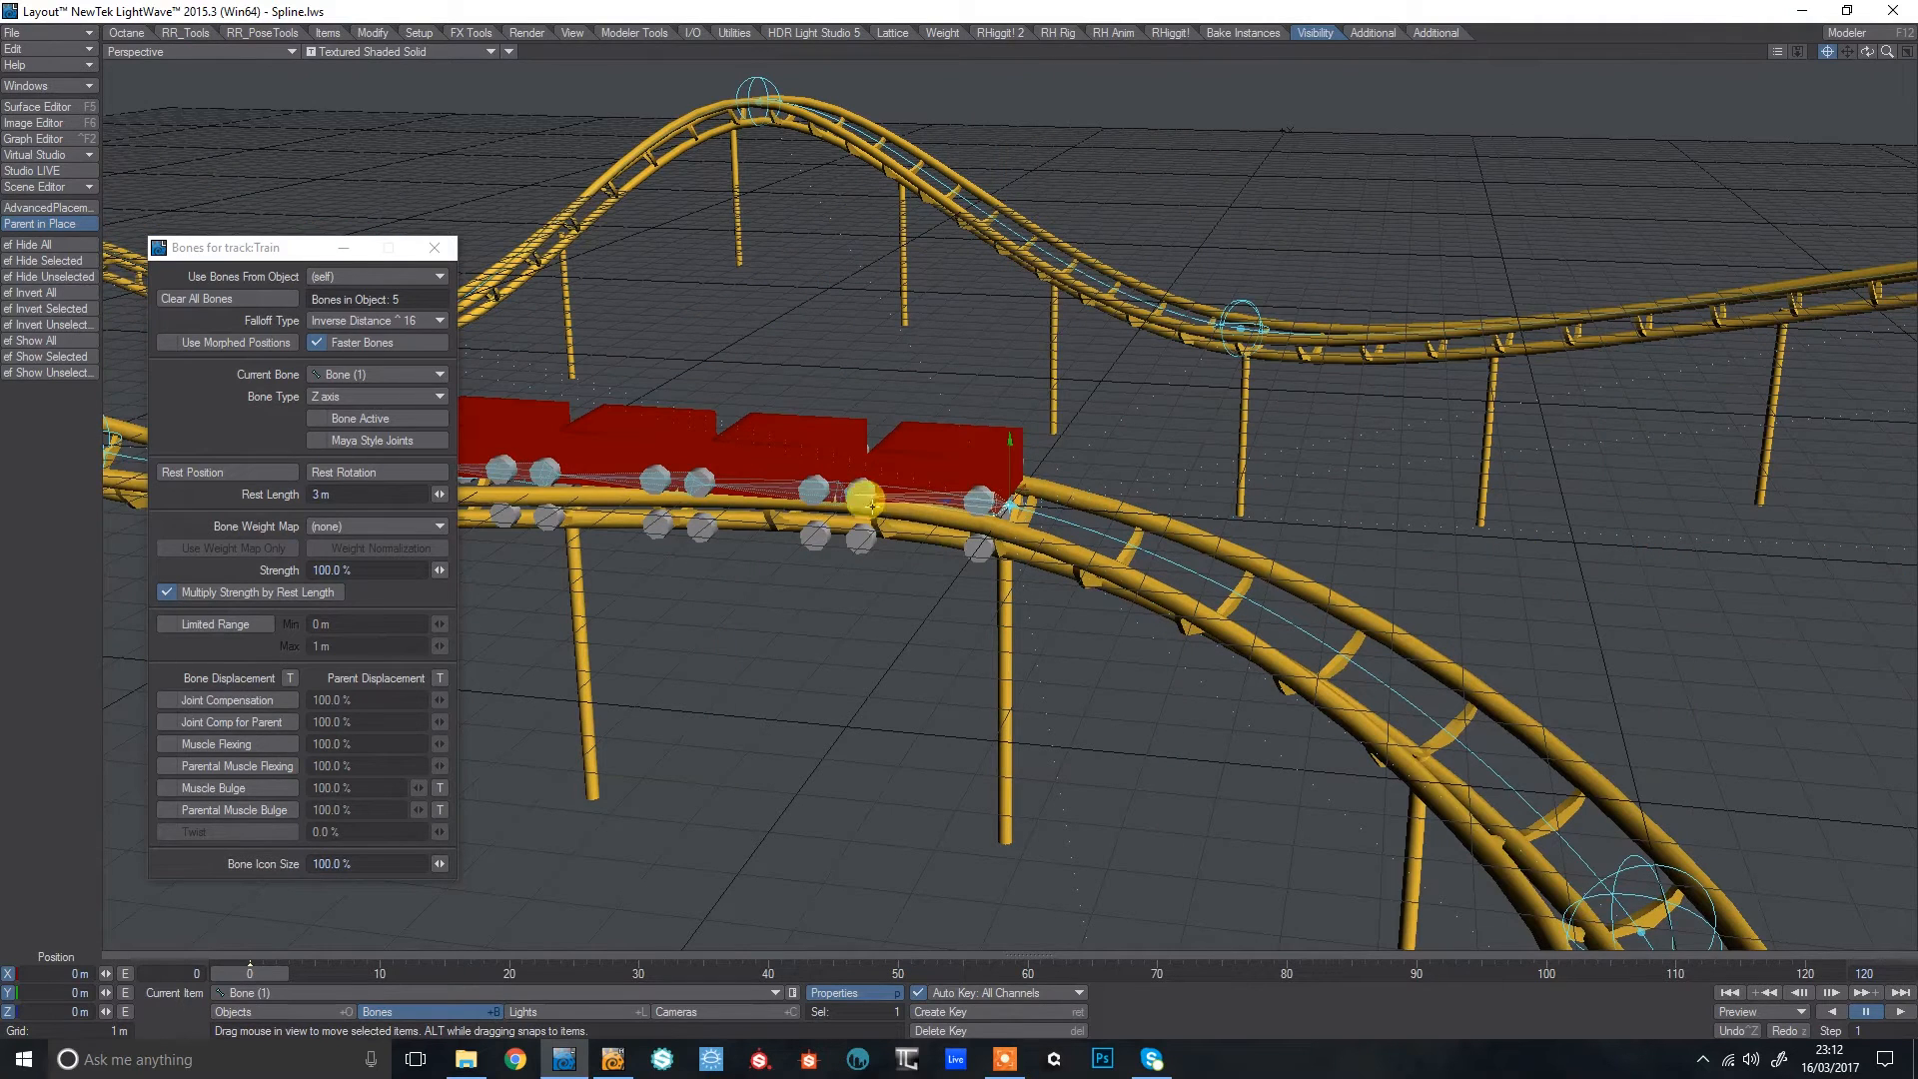
pyautogui.click(335, 526)
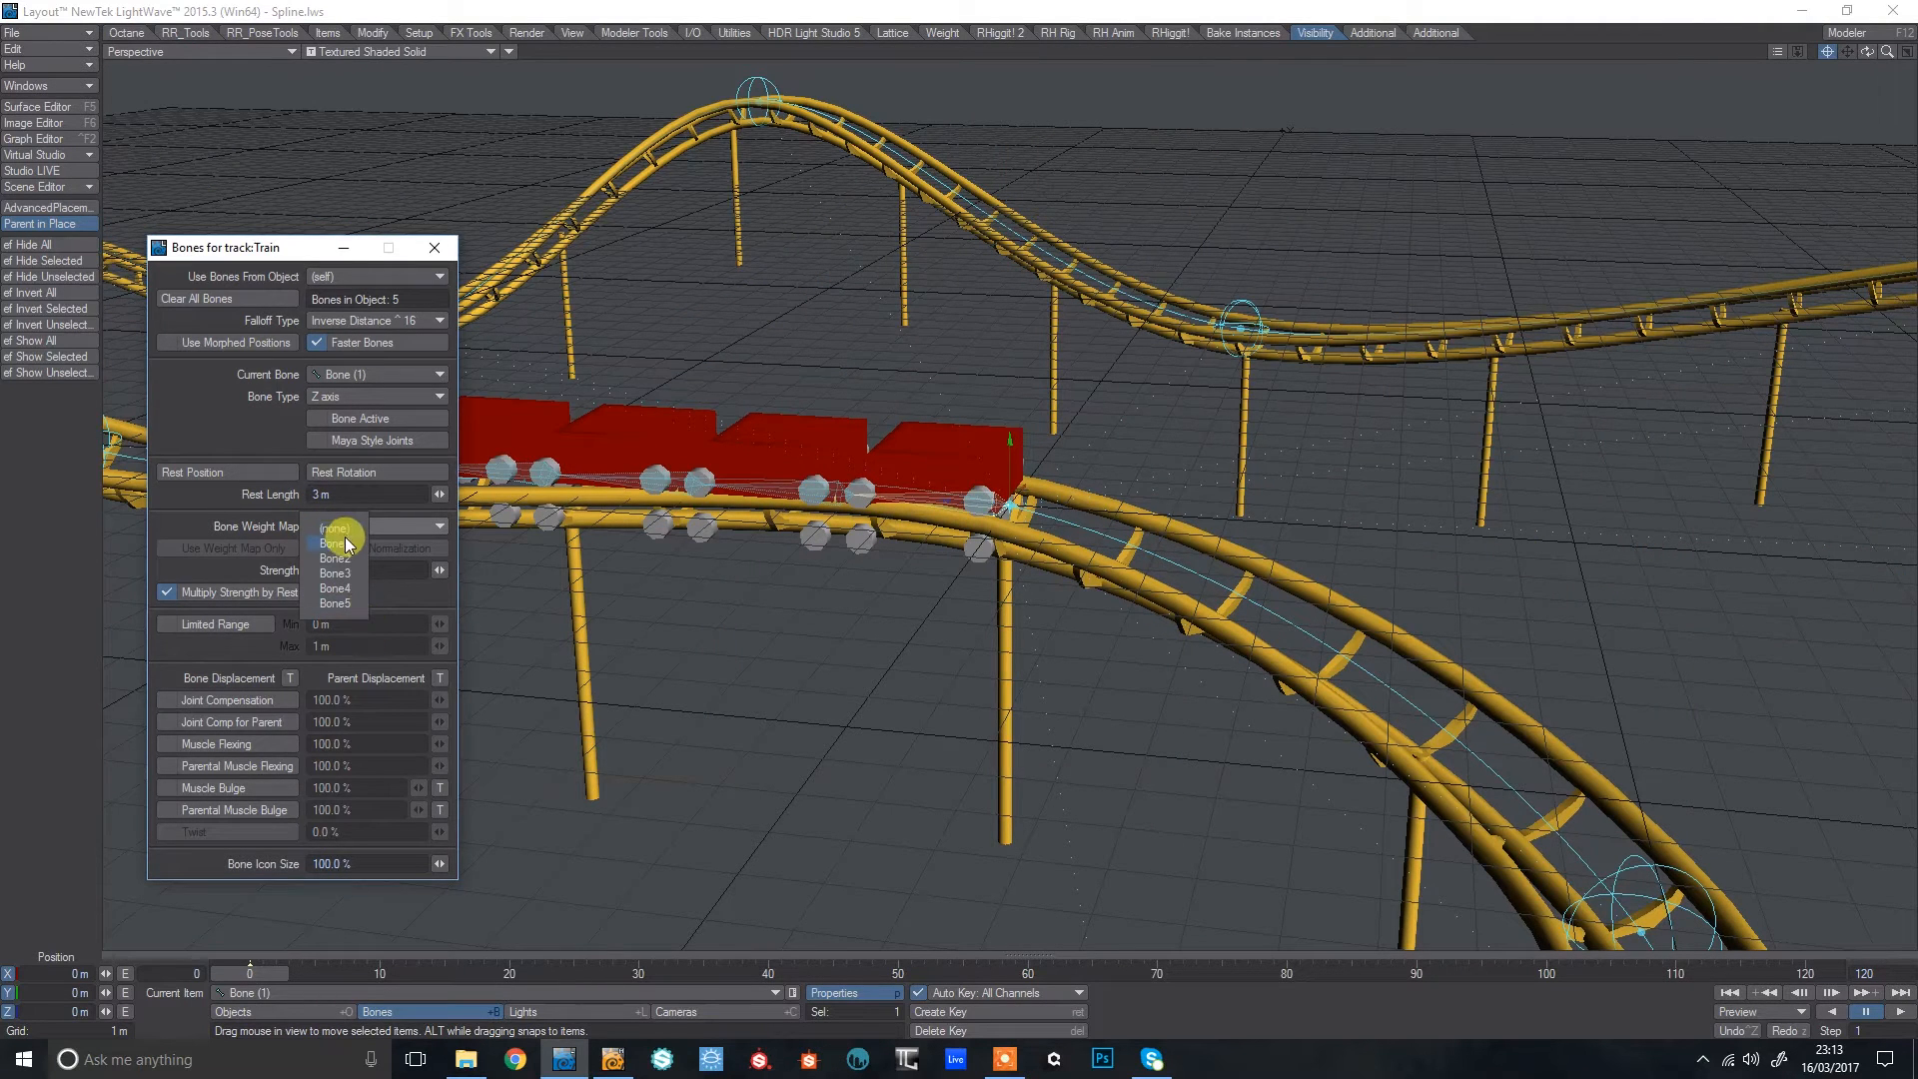
pyautogui.click(782, 481)
pyautogui.click(334, 526)
pyautogui.click(340, 551)
# Assign weight maps Bone3, Bone4 and Bone5 to the train's third, fourth and fifth bones respectively.
pyautogui.click(782, 484)
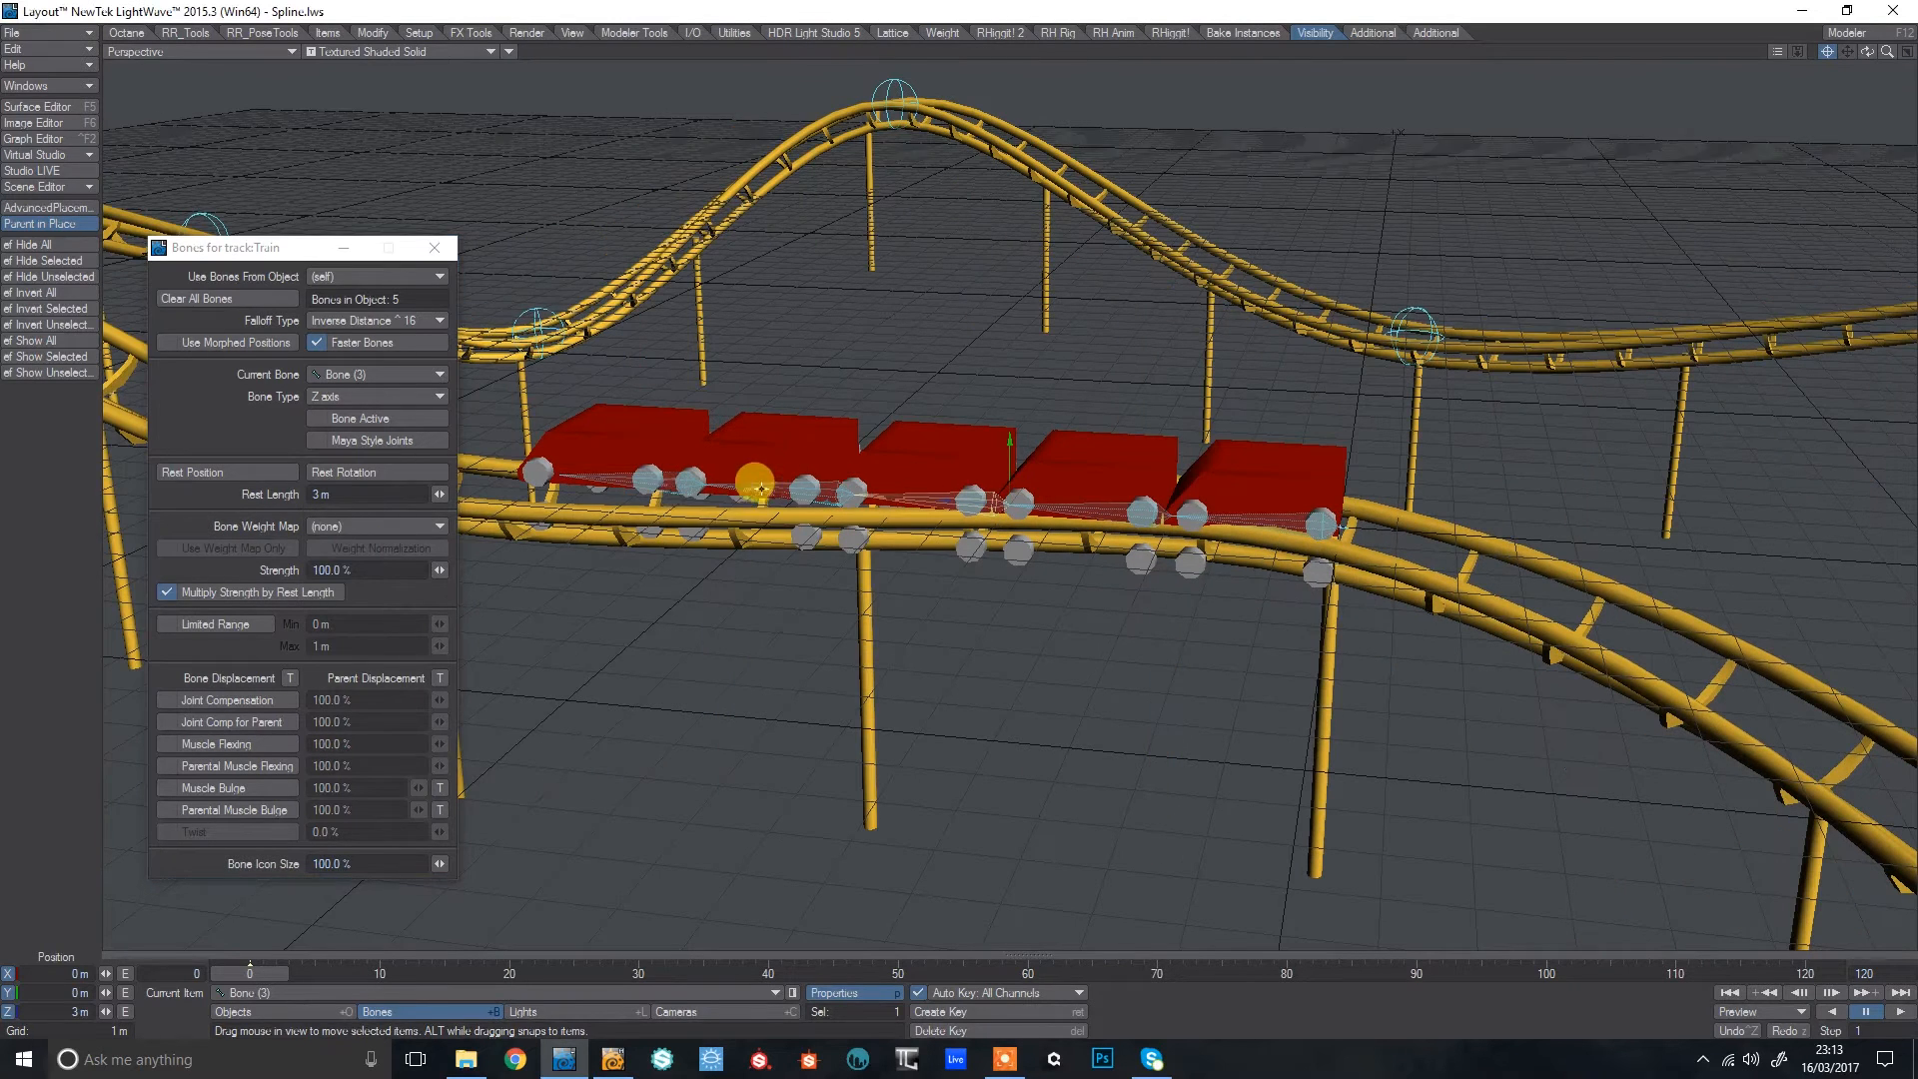
pyautogui.click(744, 485)
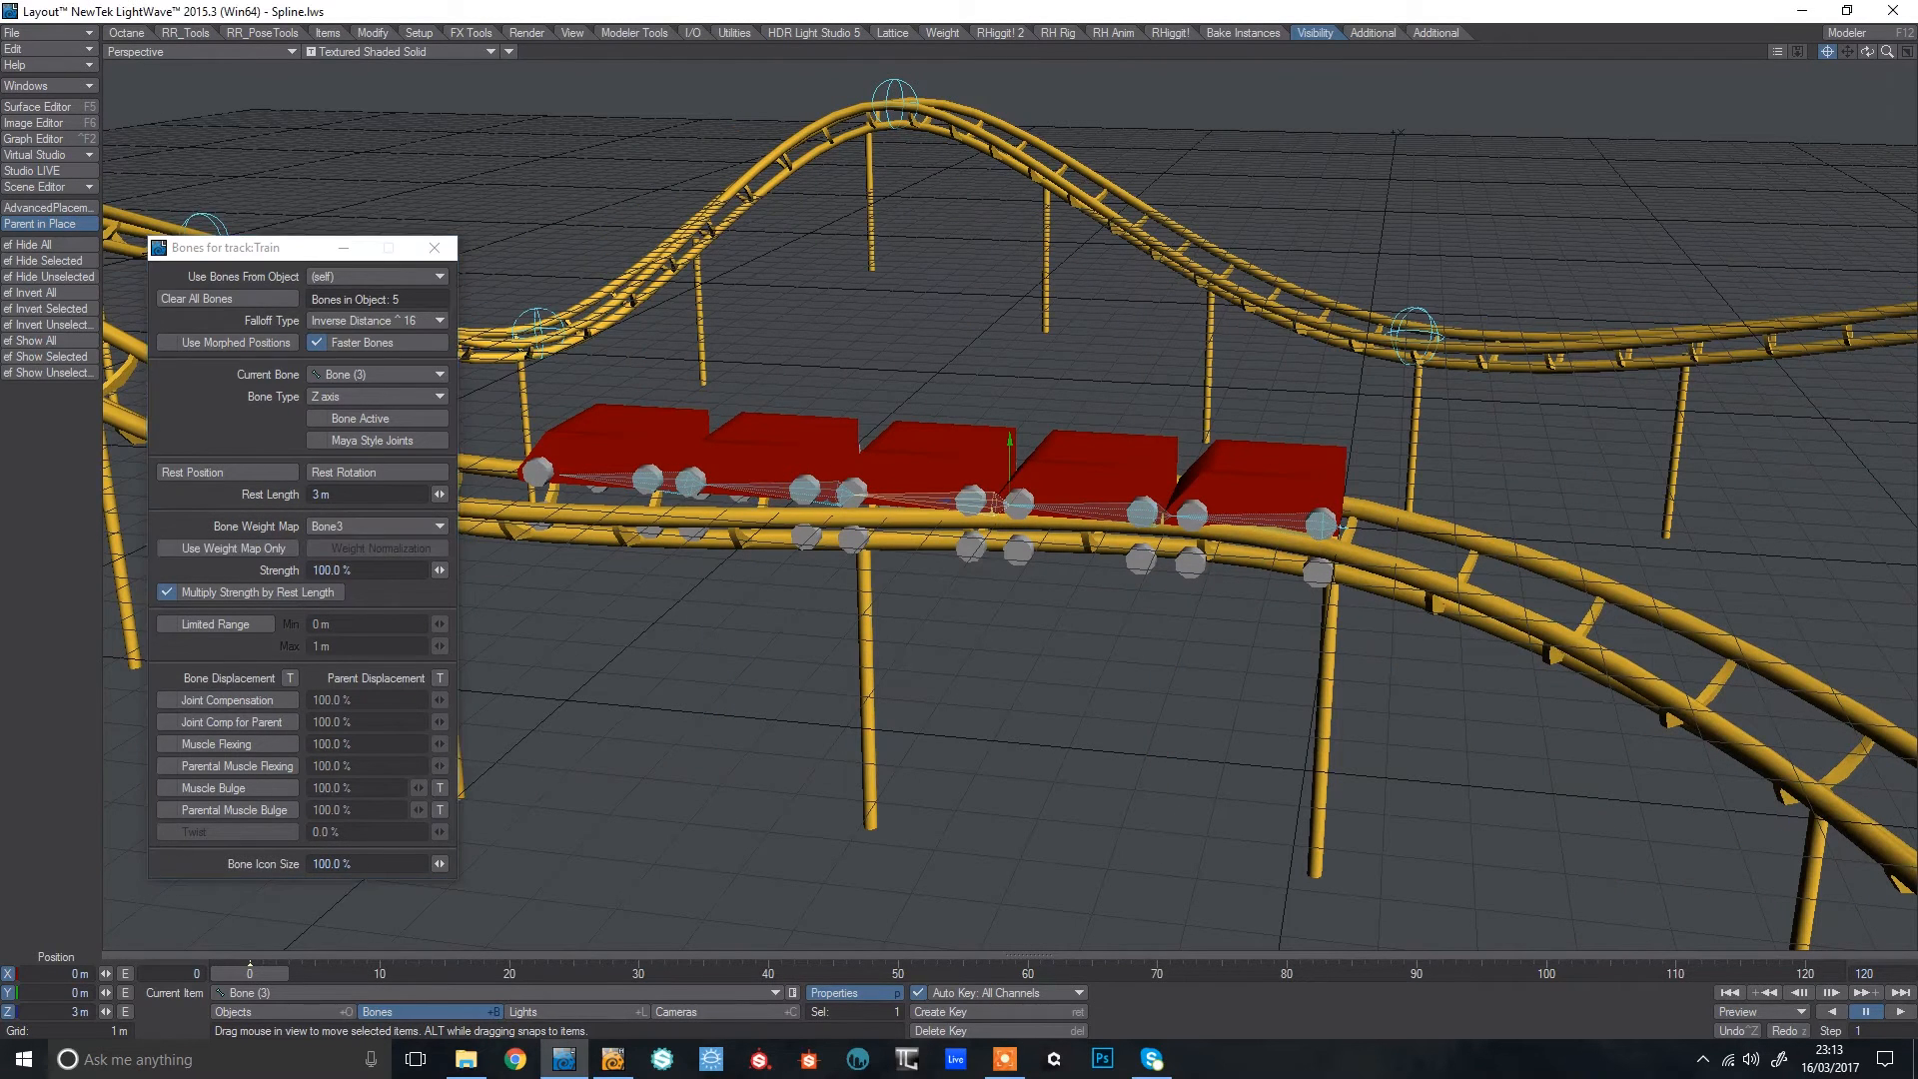
pyautogui.click(376, 527)
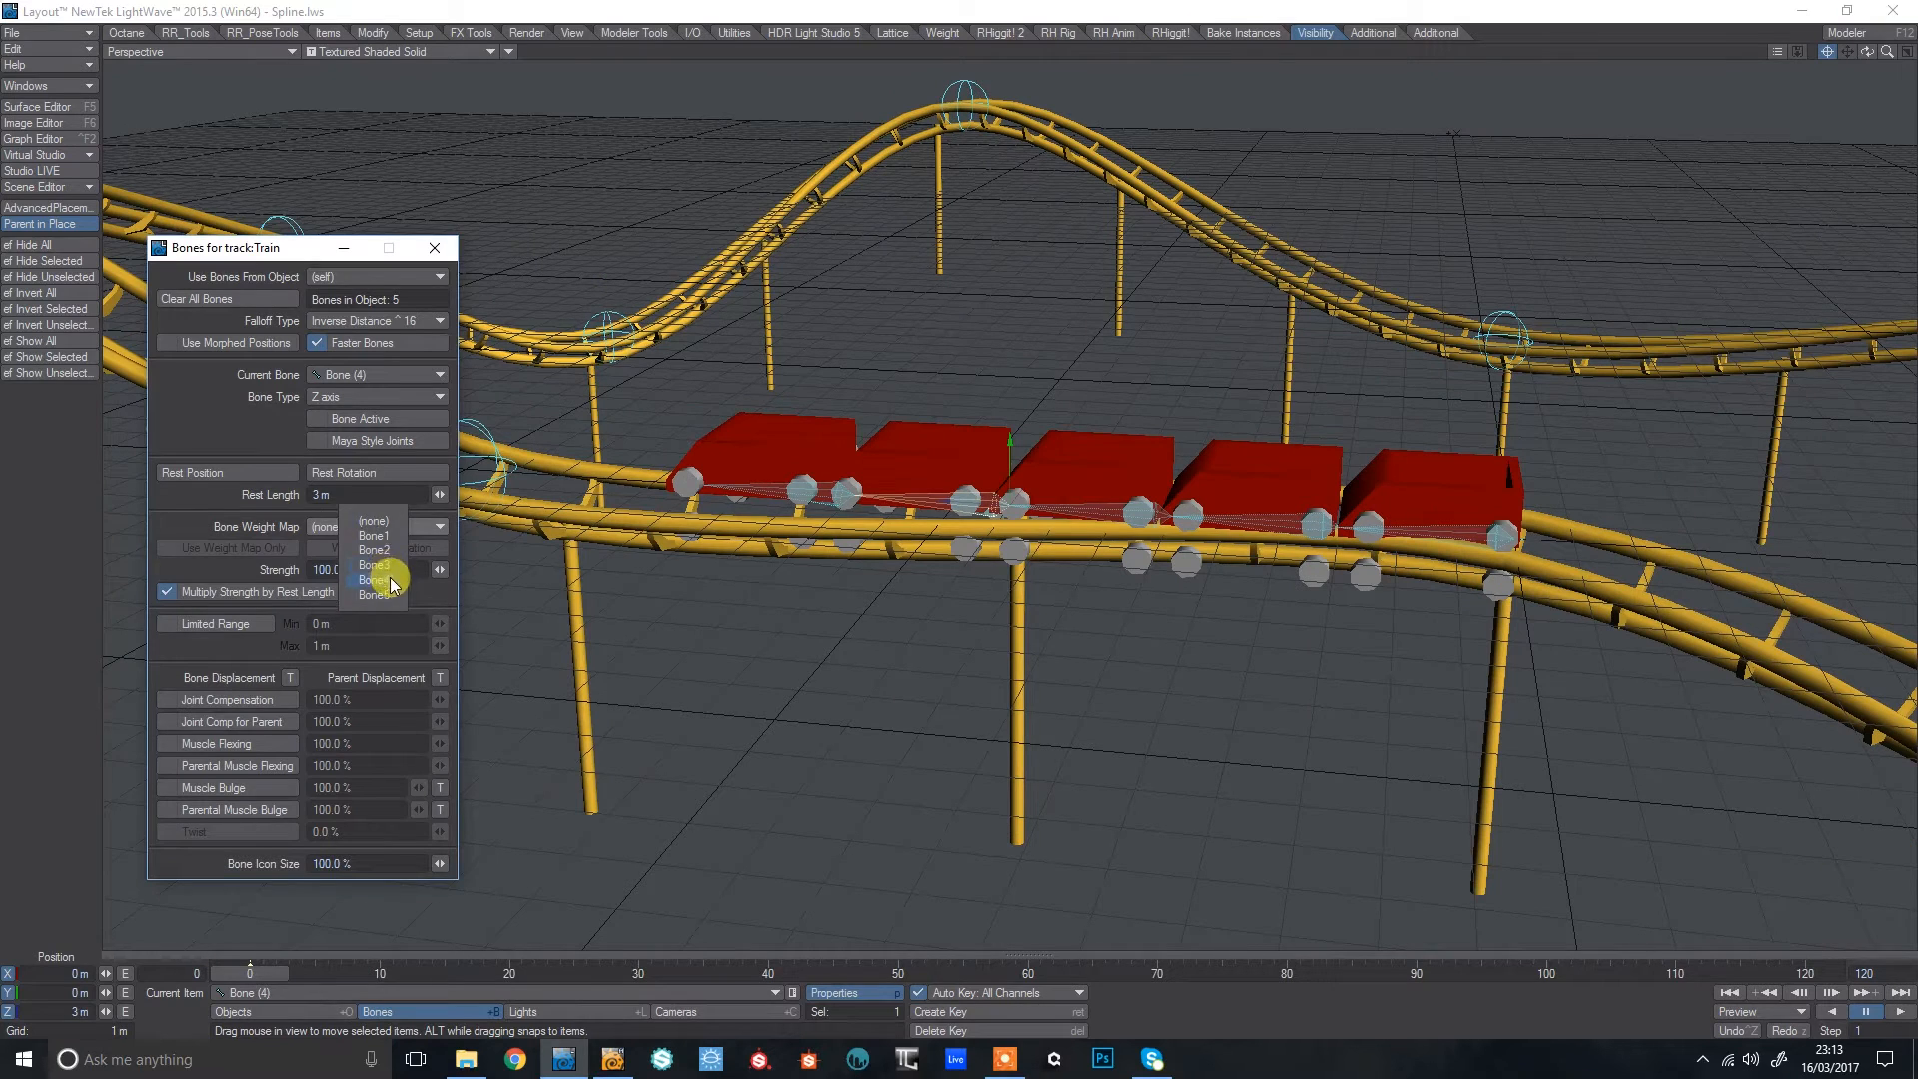
pyautogui.click(385, 580)
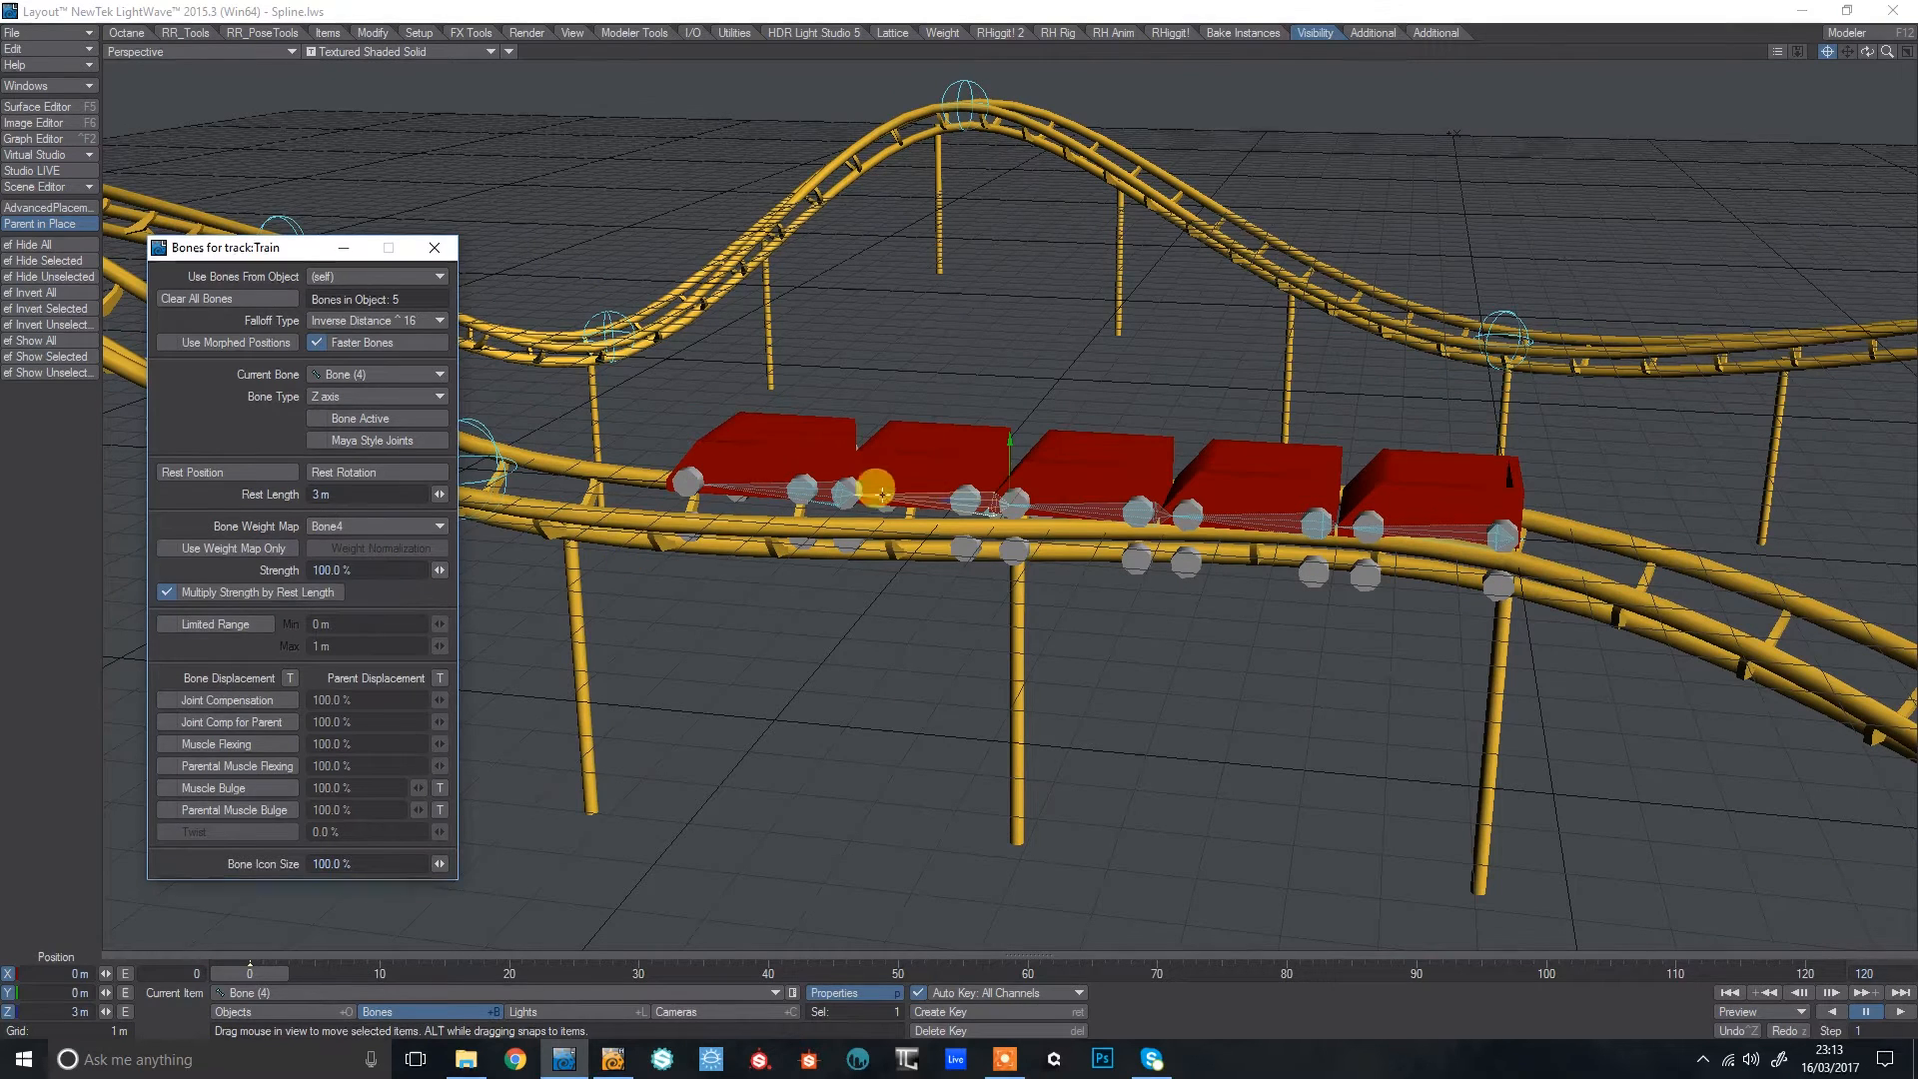
pyautogui.click(732, 494)
pyautogui.click(339, 524)
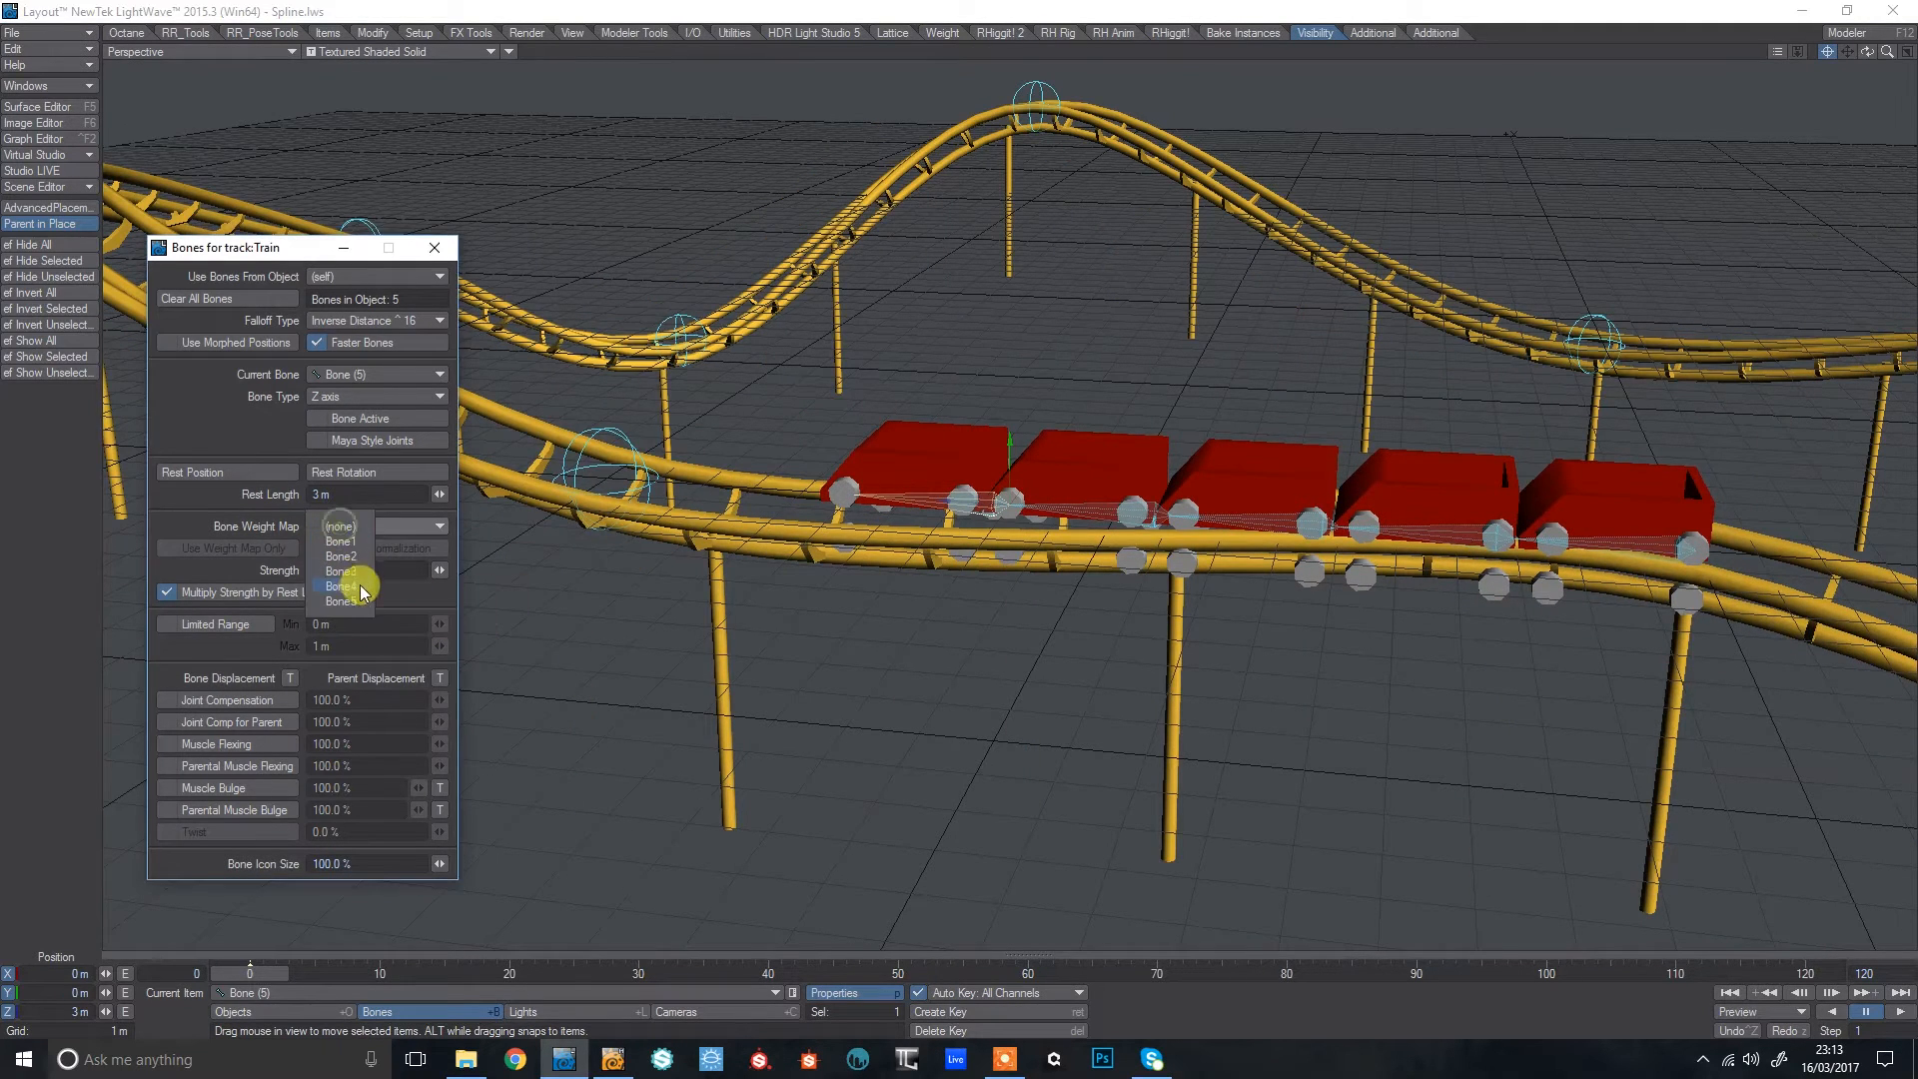
pyautogui.click(340, 600)
# Activate all five train bones together and set their Spline Control to 0_Spline.
pyautogui.click(844, 418)
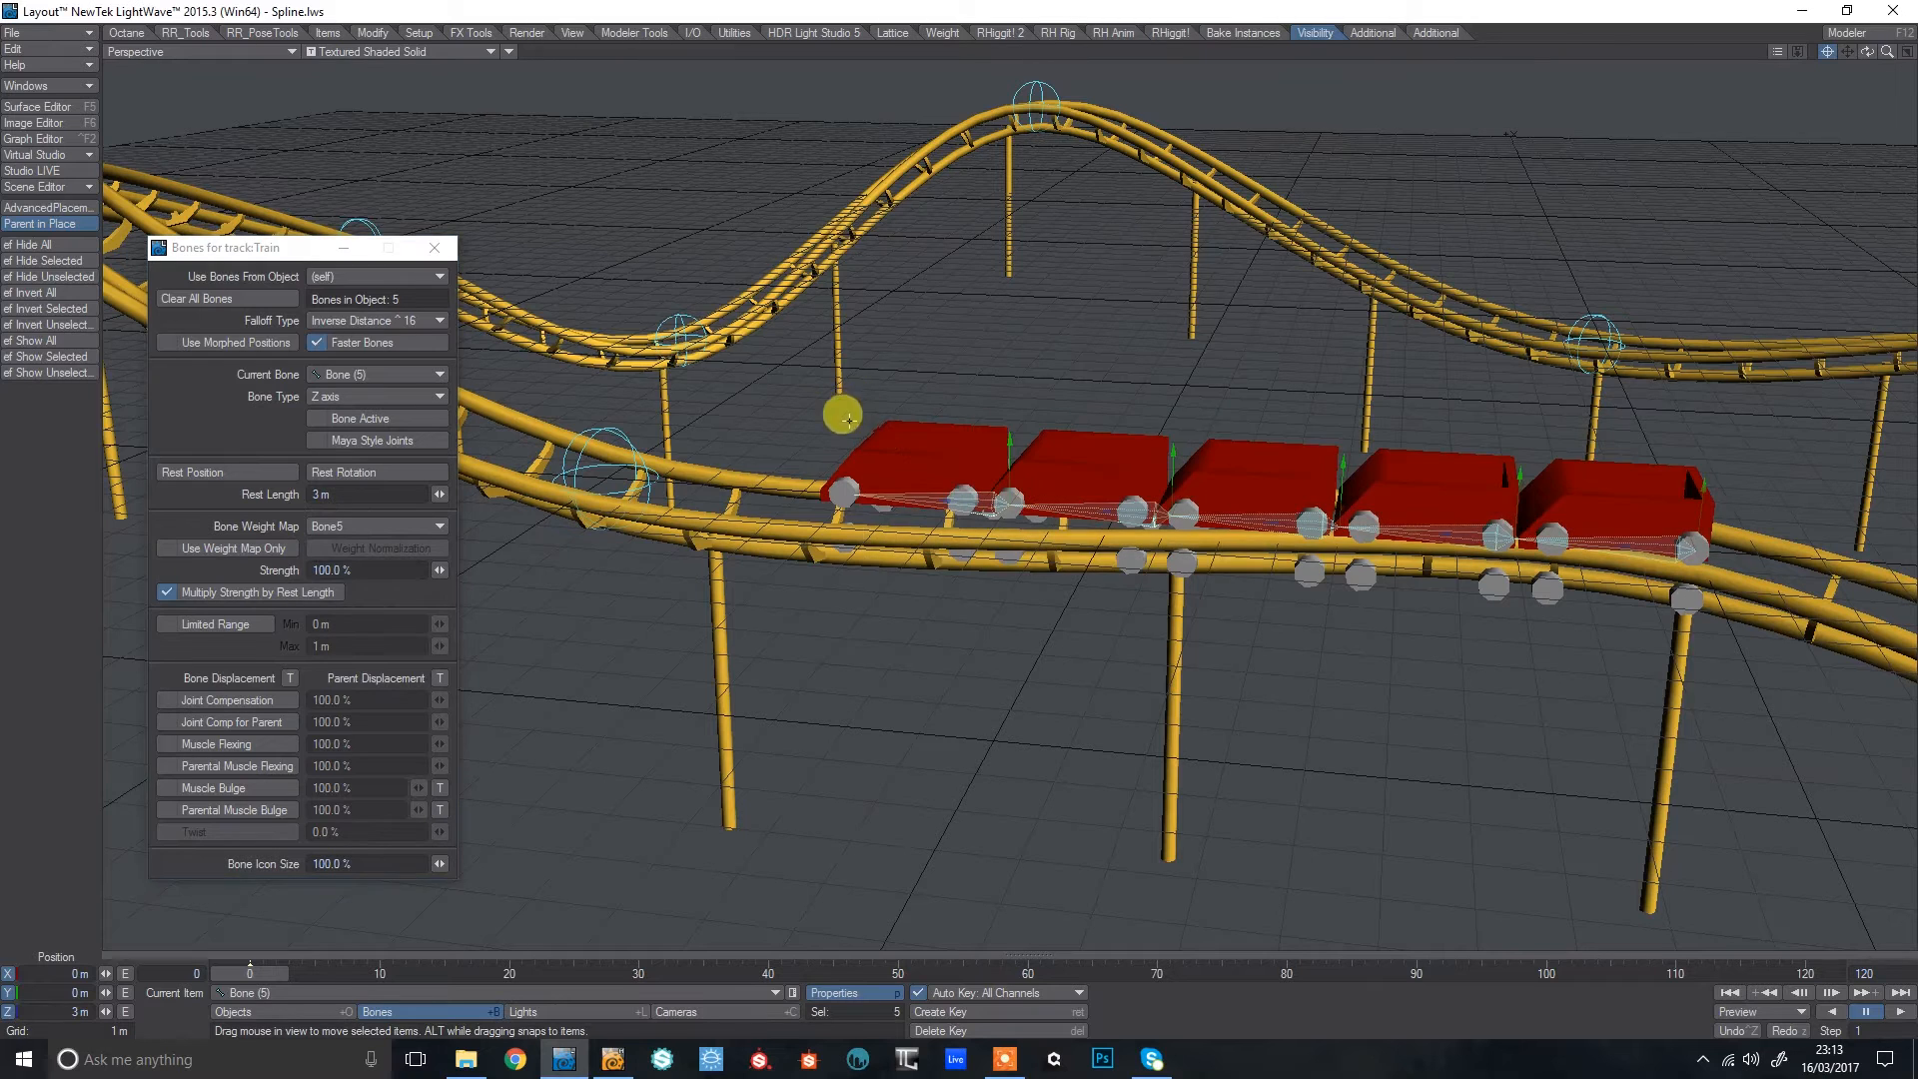
pyautogui.click(398, 418)
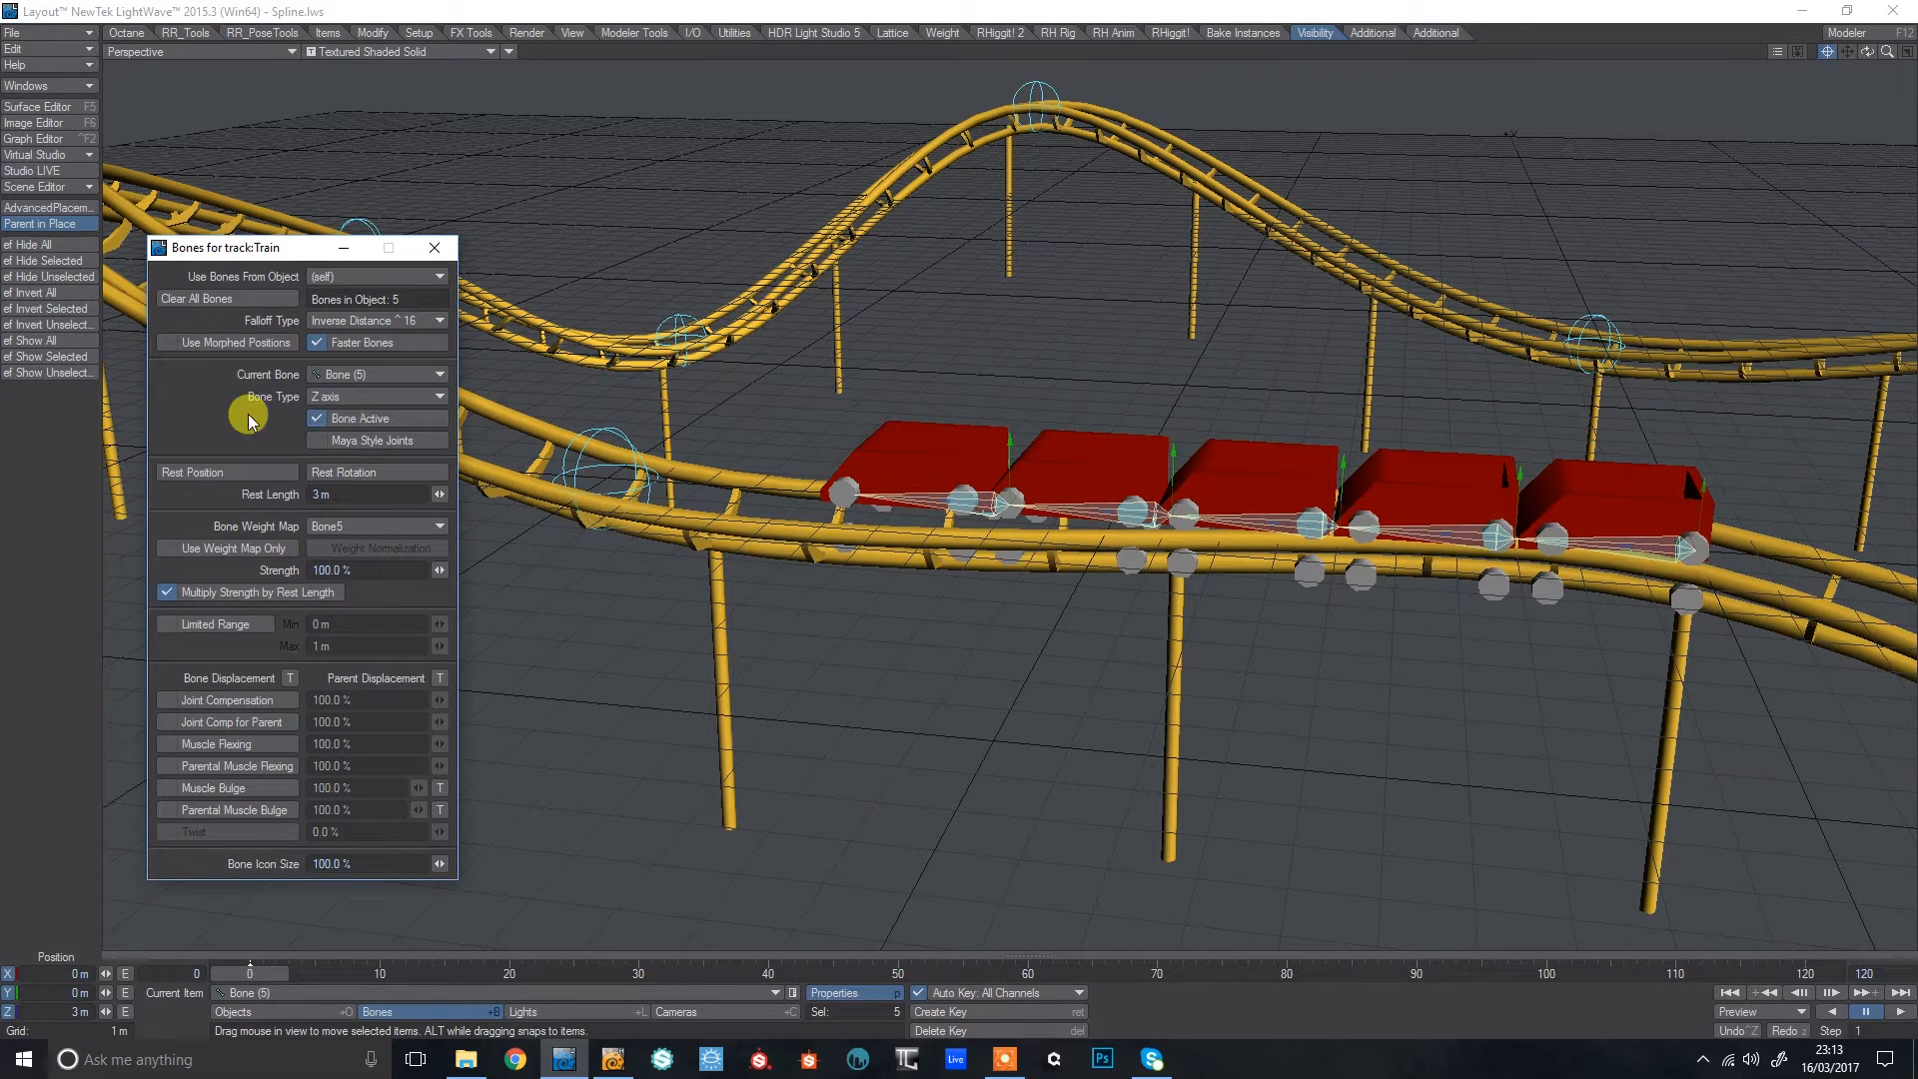
pyautogui.press('m')
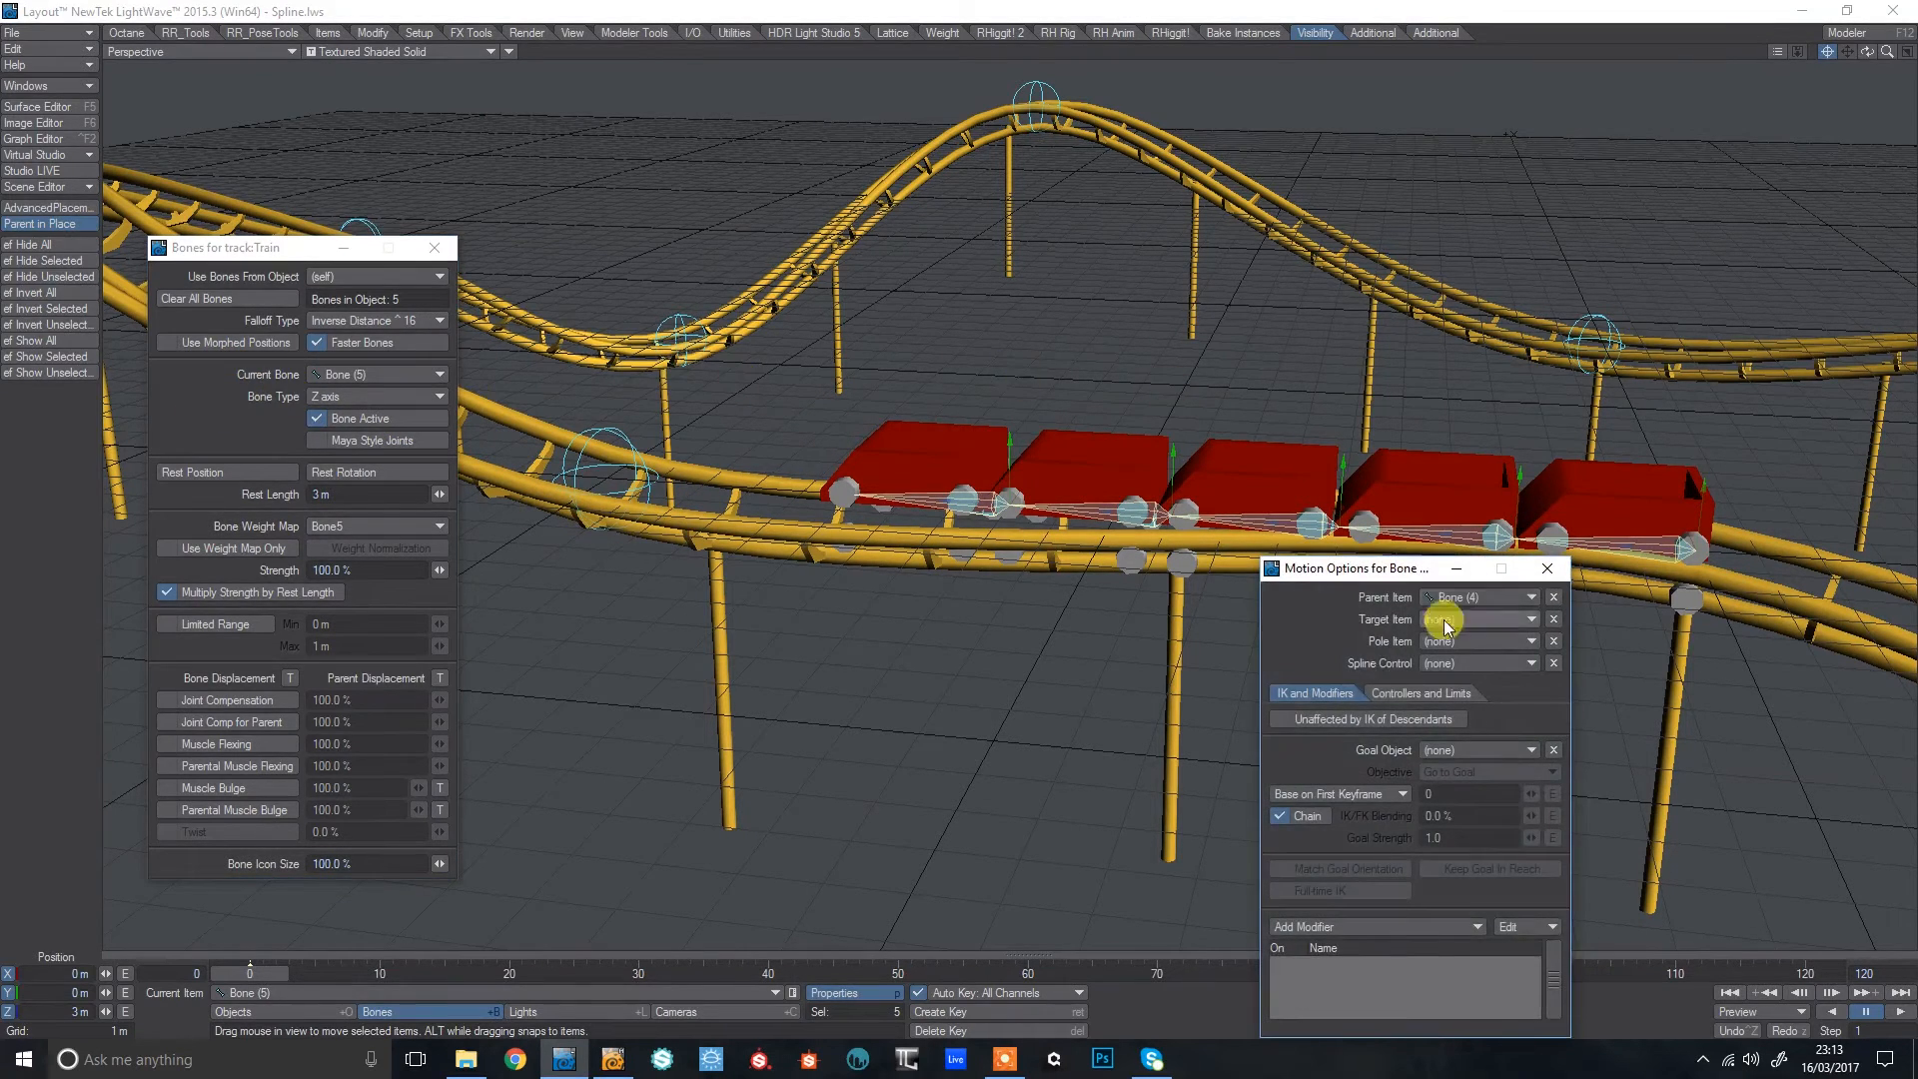
pyautogui.click(1440, 664)
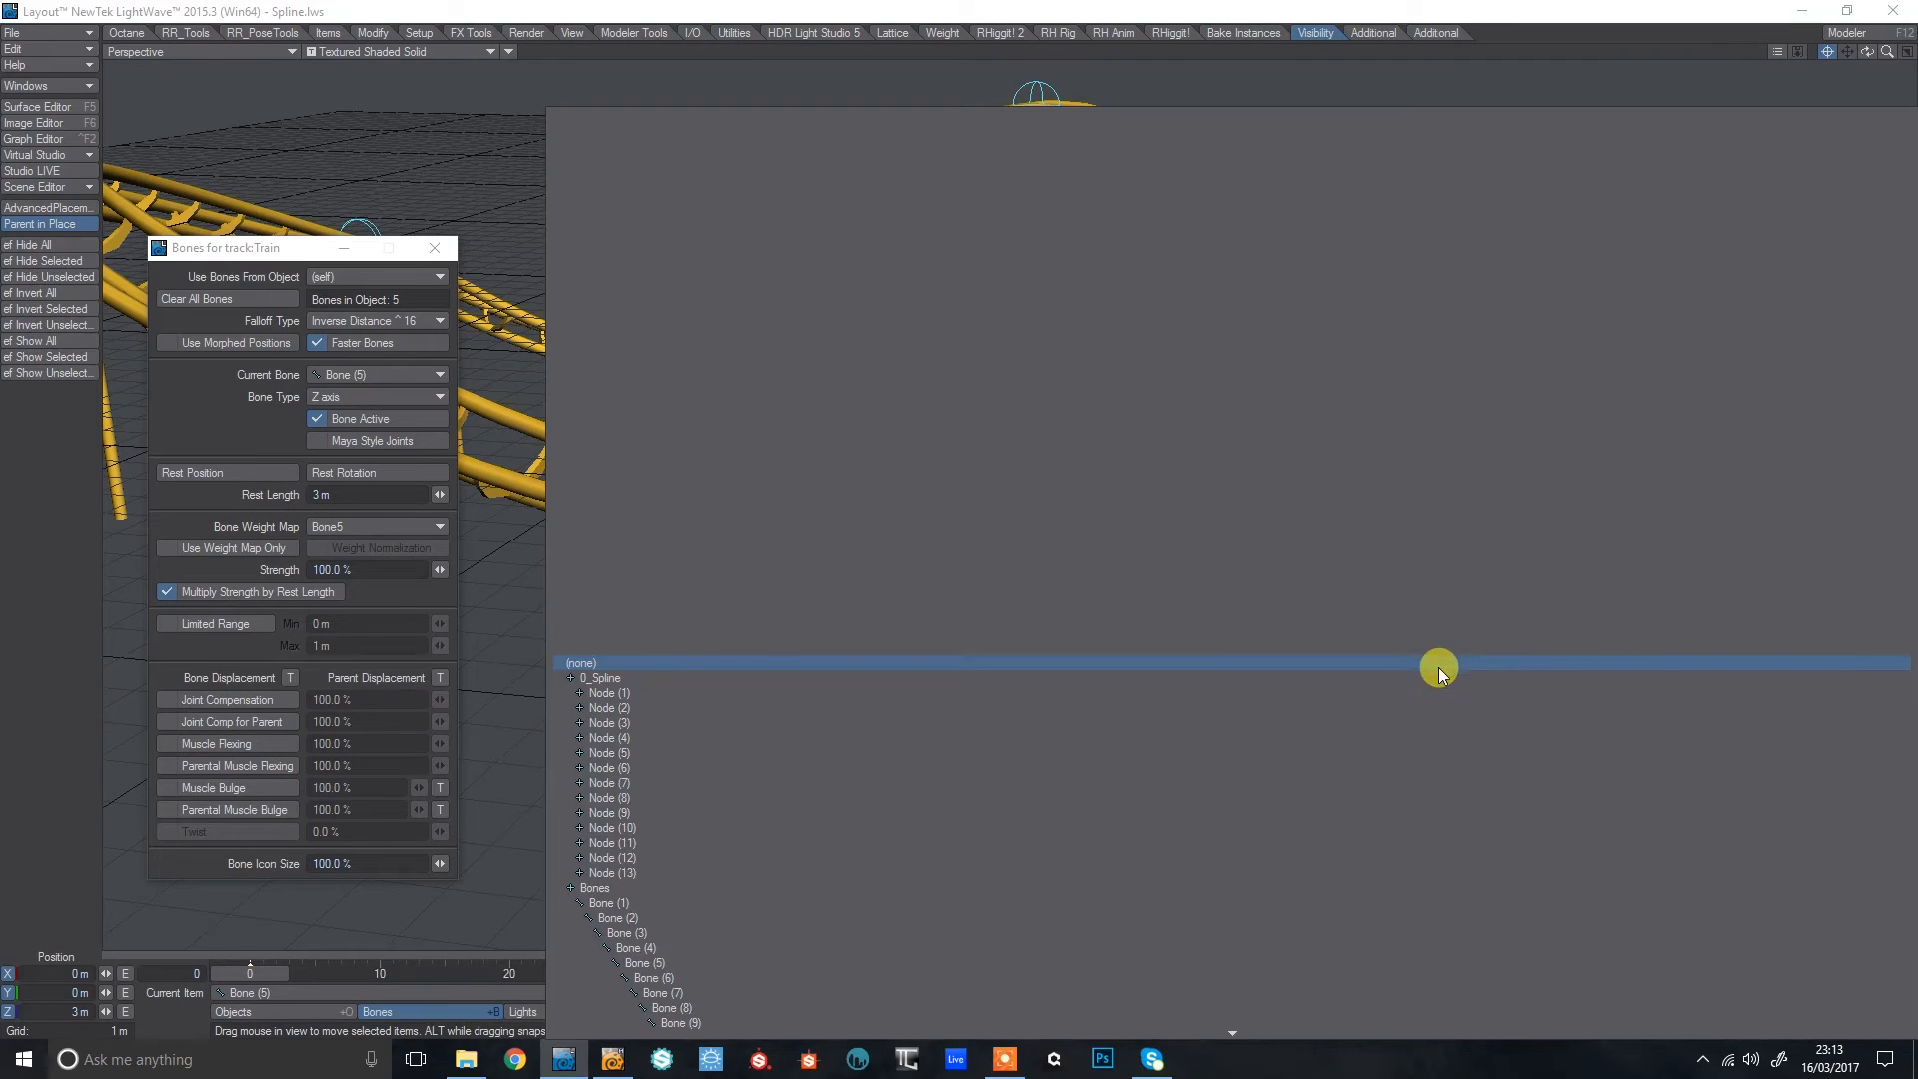
pyautogui.click(1435, 679)
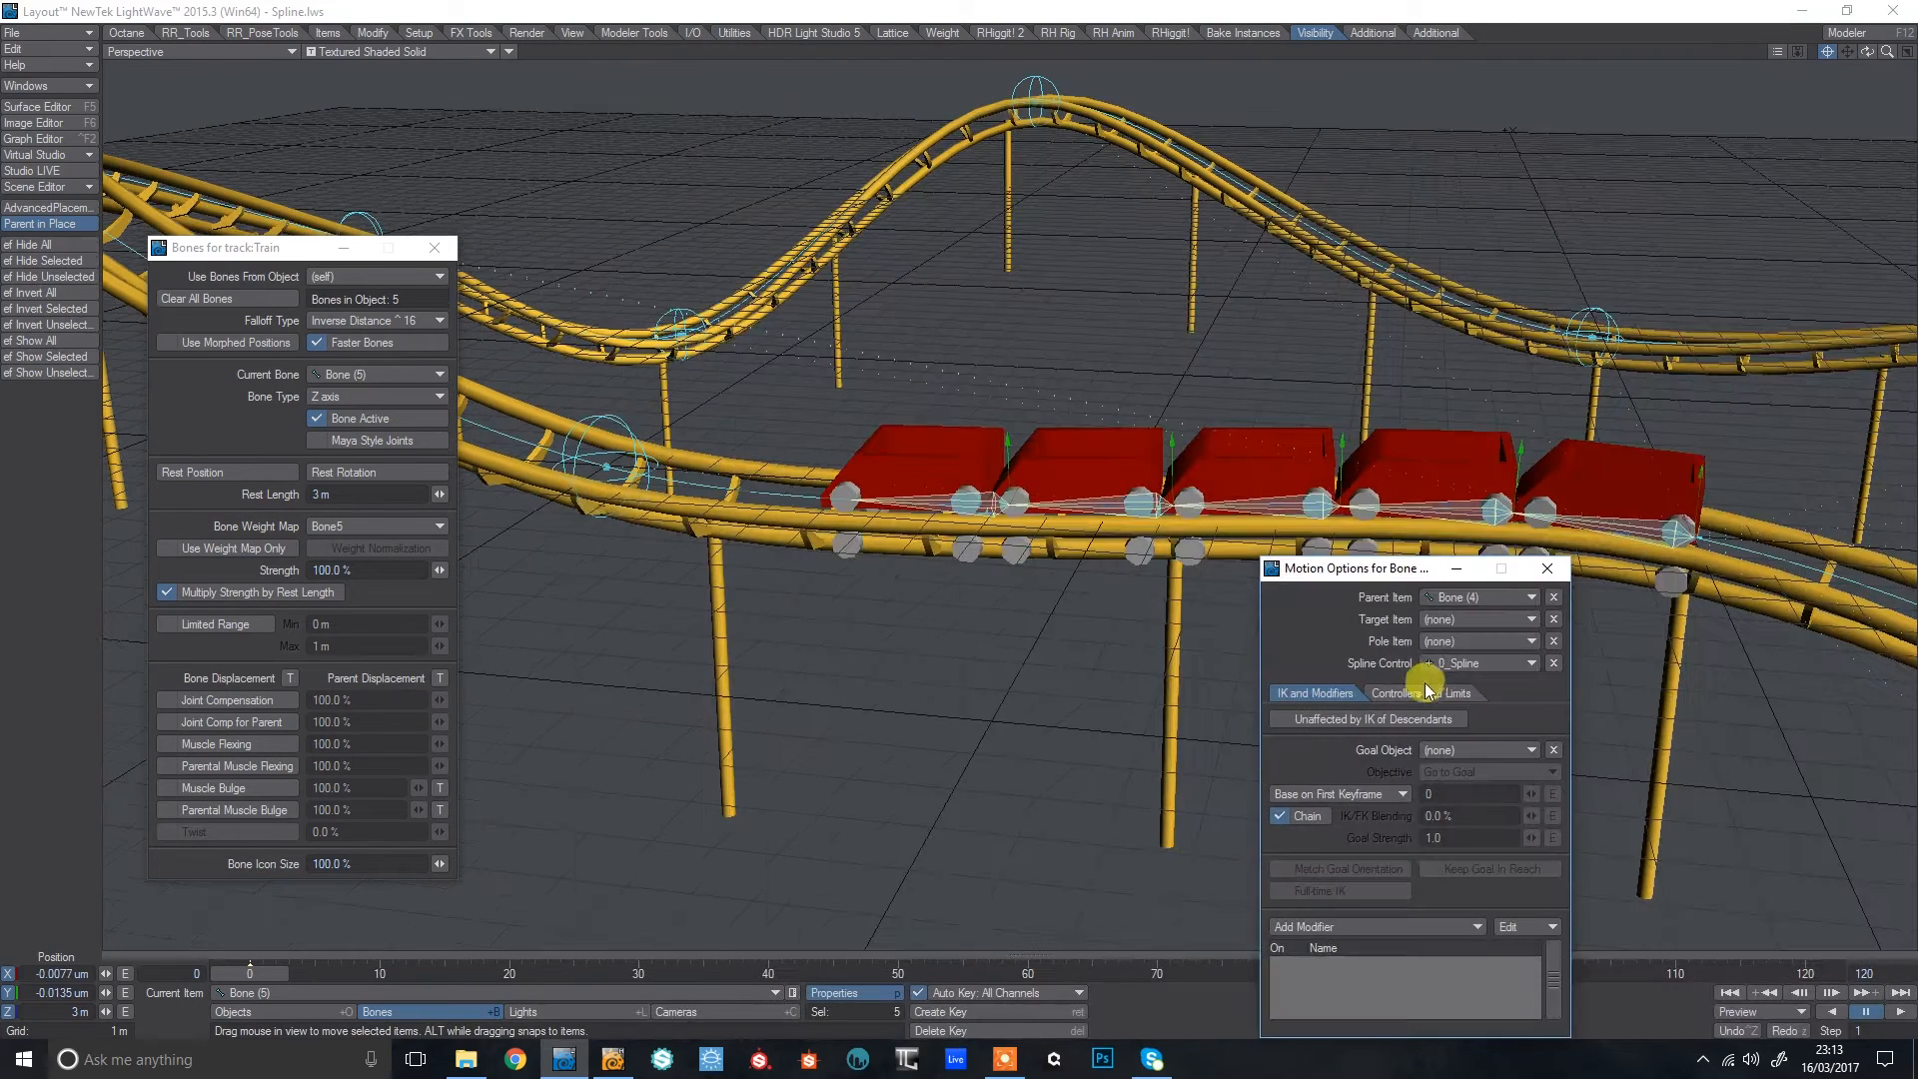
# Try sliding the train along the spline by varying its first bone's Z position, and reset that position to 0.
pyautogui.click(1578, 557)
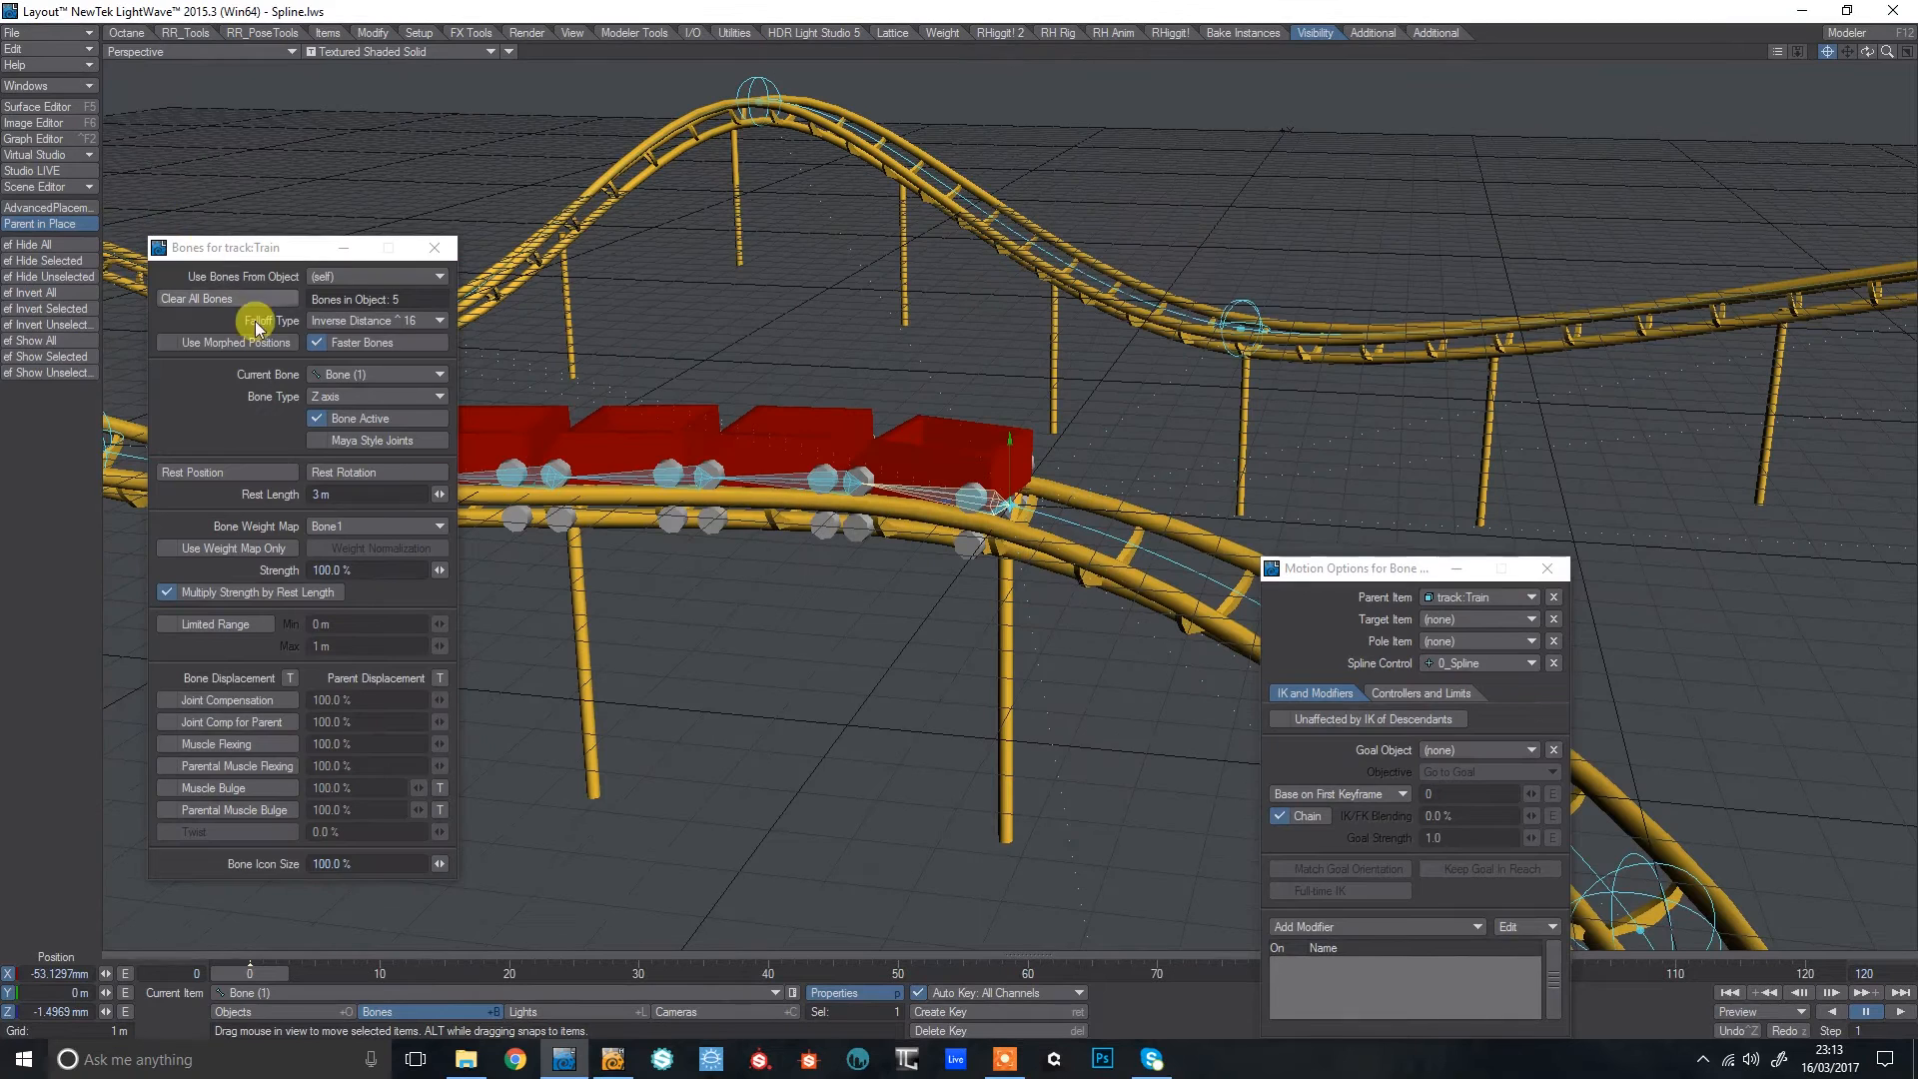
pyautogui.moveTo(329, 262); pyautogui.dragTo(1604, 223)
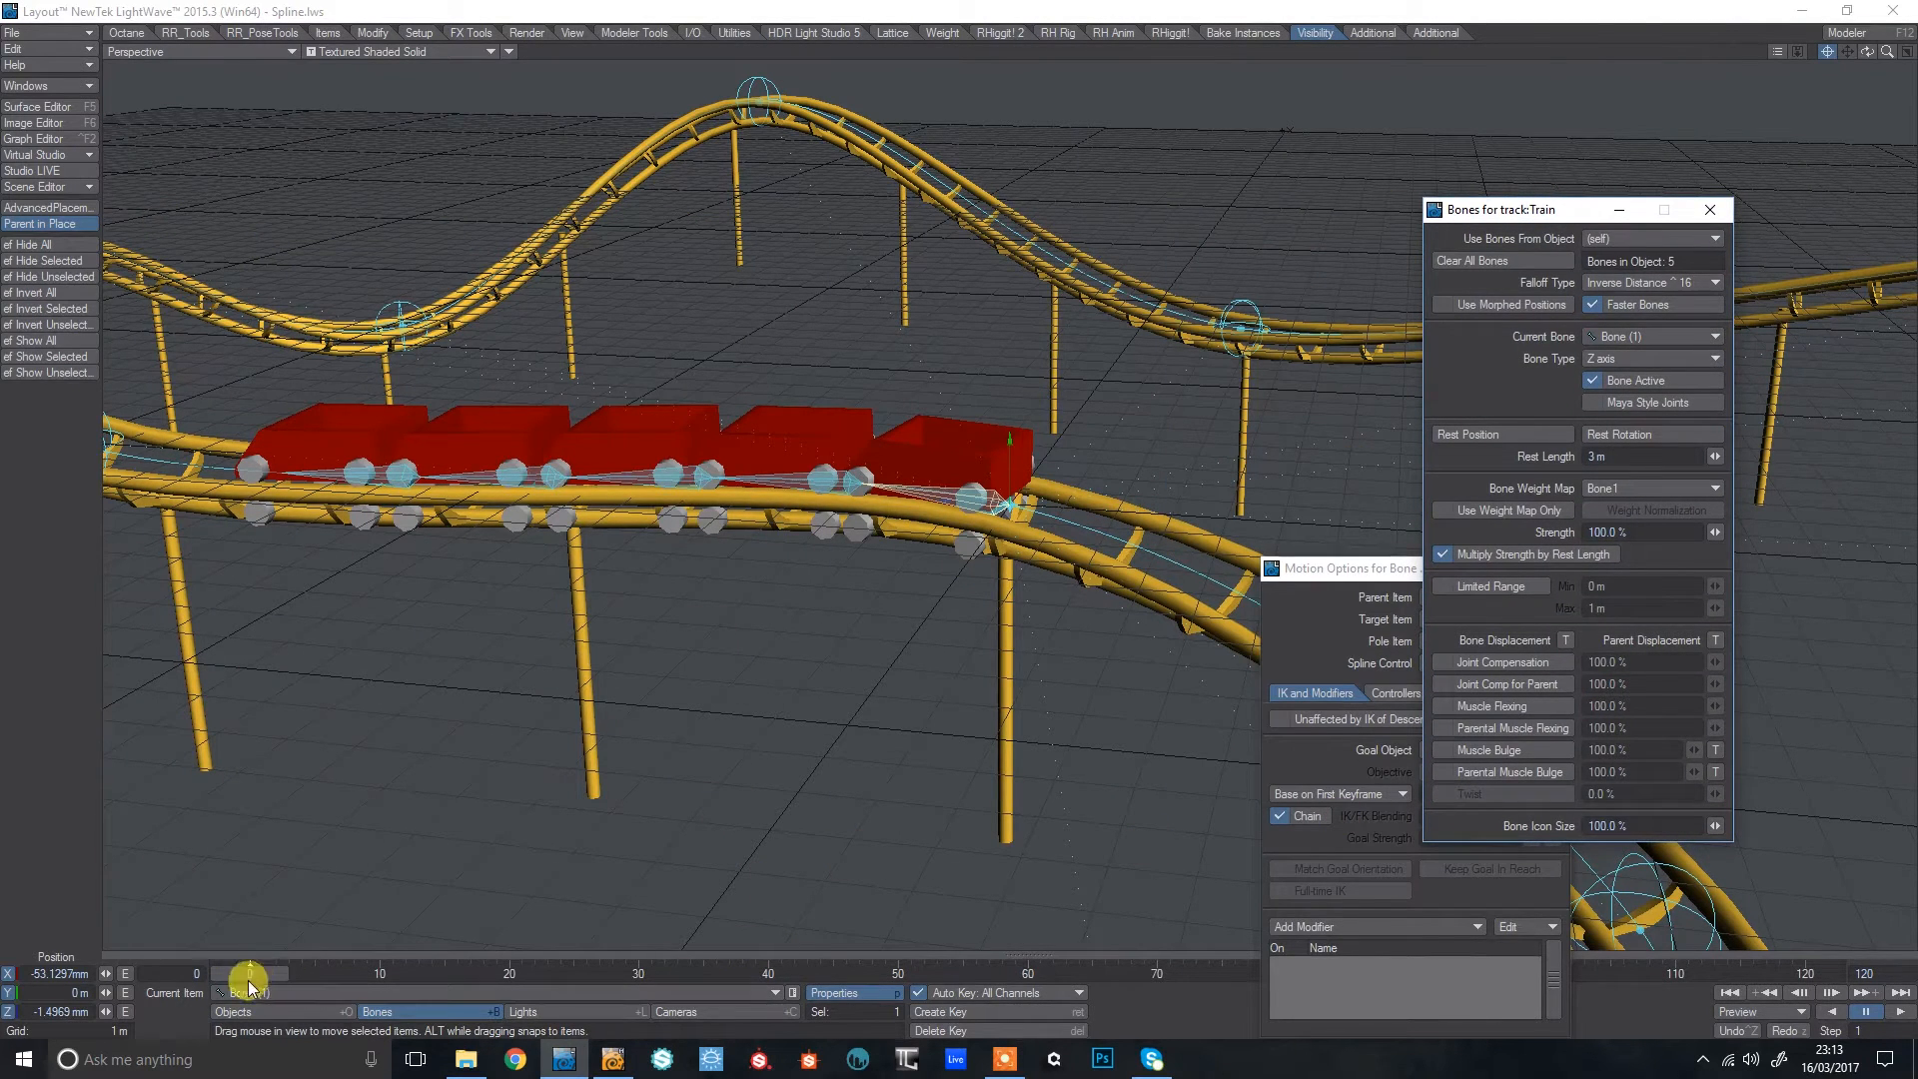
pyautogui.moveTo(105, 1012); pyautogui.dragTo(255, 1012)
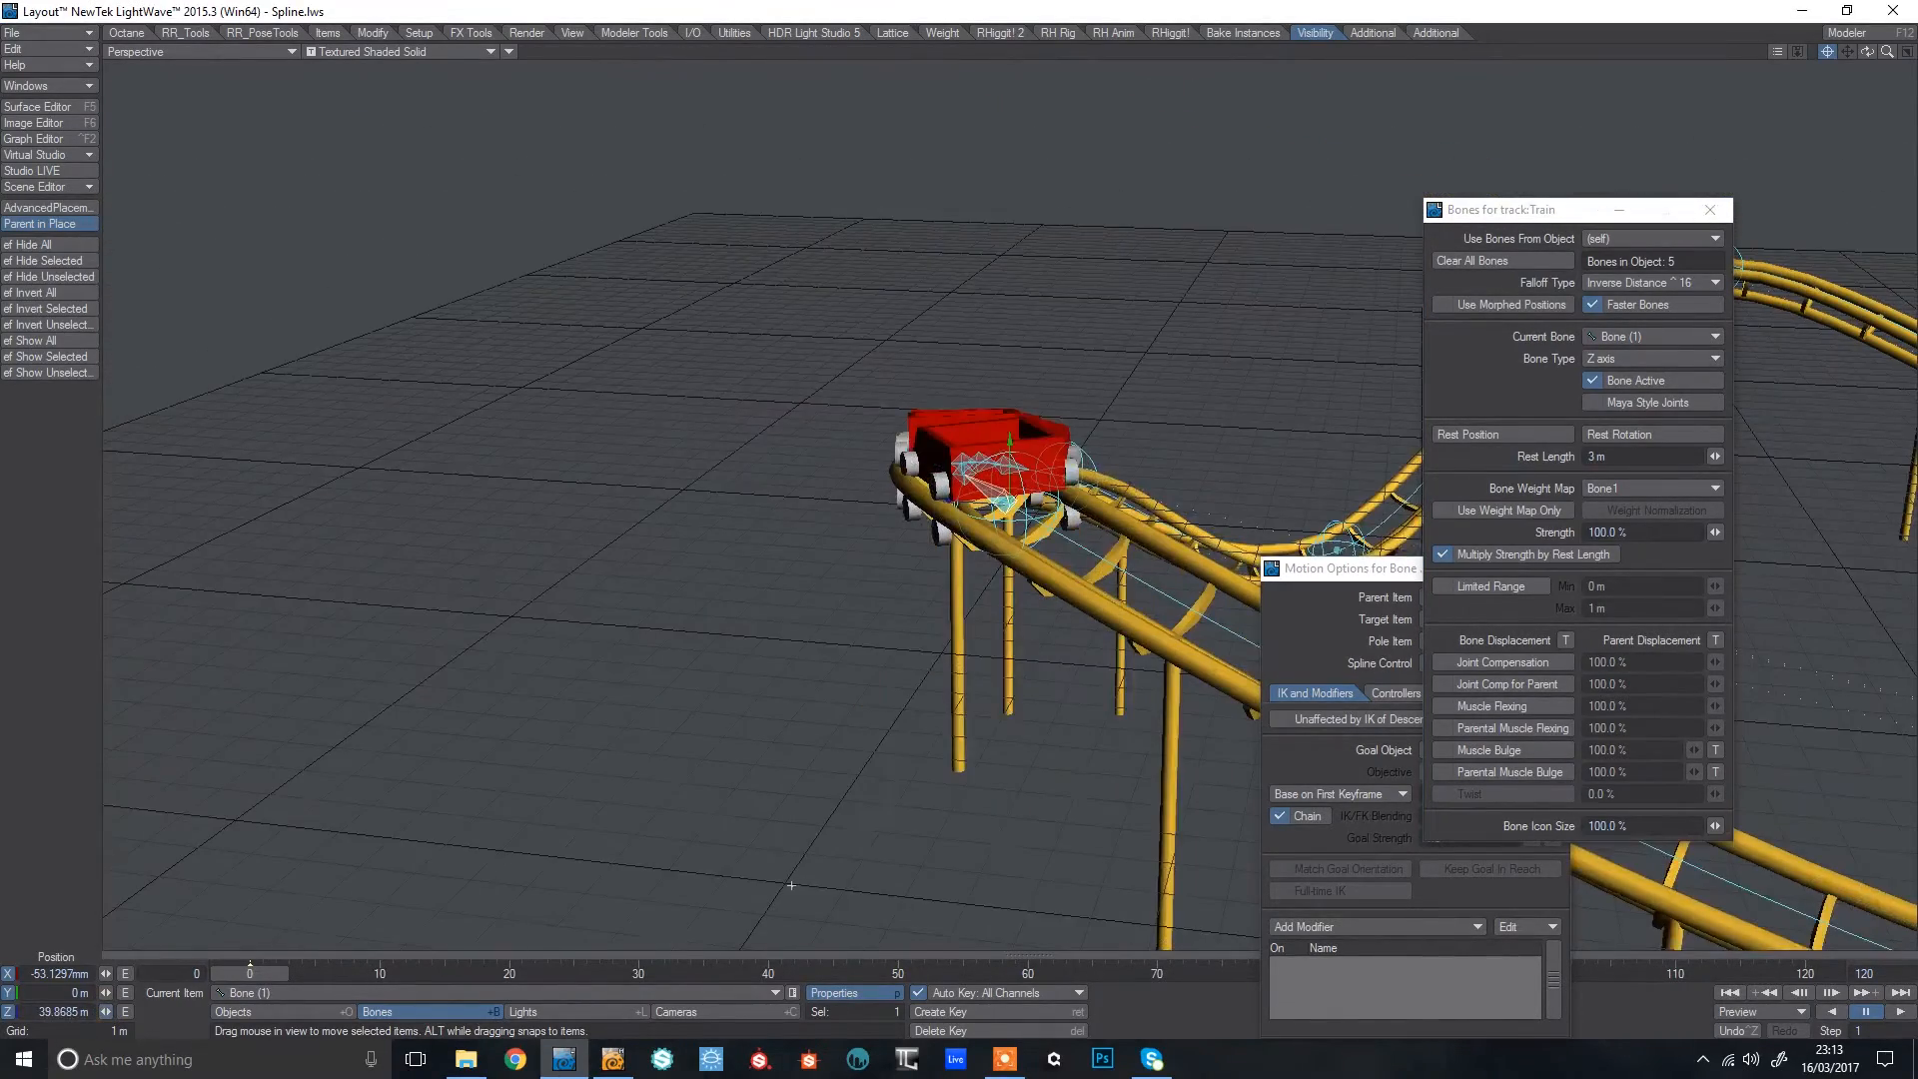
pyautogui.moveTo(110, 1014)
pyautogui.mouseDown()
pyautogui.moveTo(160, 1014)
pyautogui.moveTo(105, 1014)
pyautogui.mouseUp()
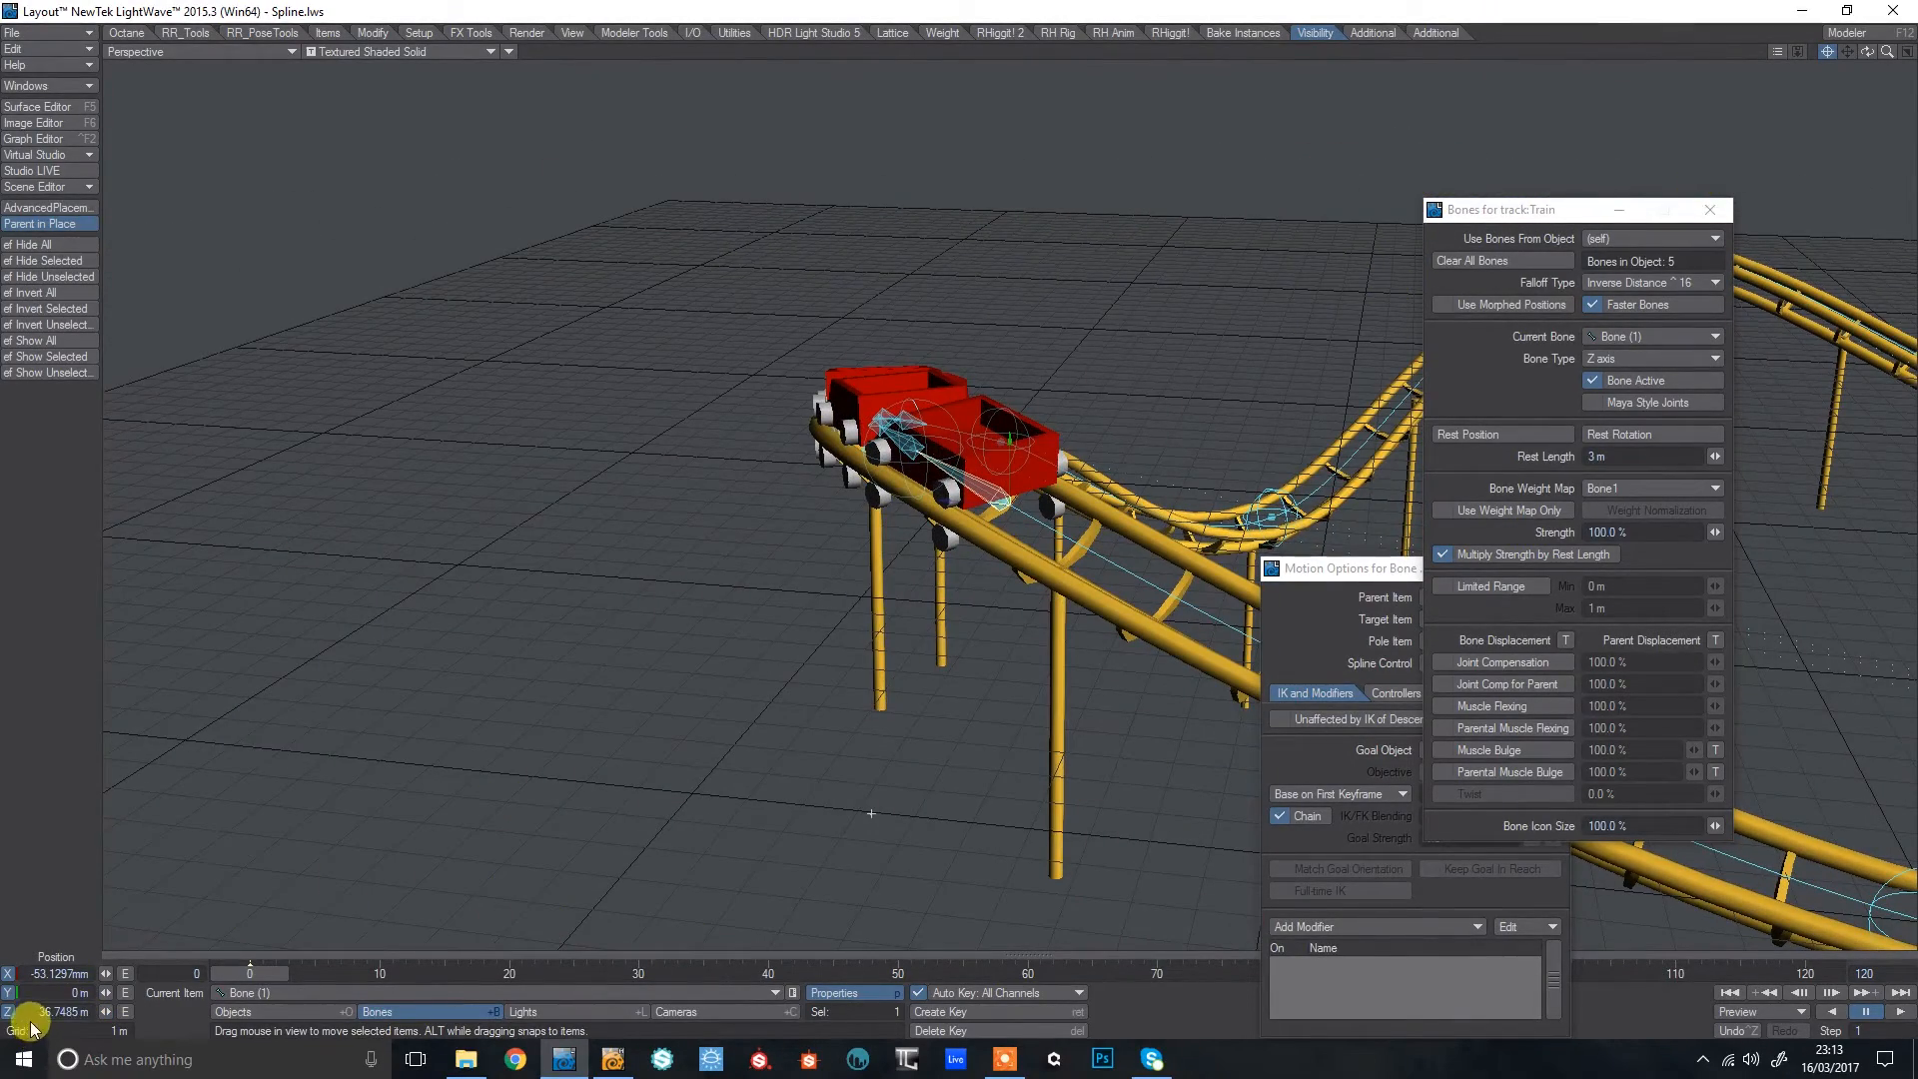
pyautogui.write('0')
pyautogui.press('Return')
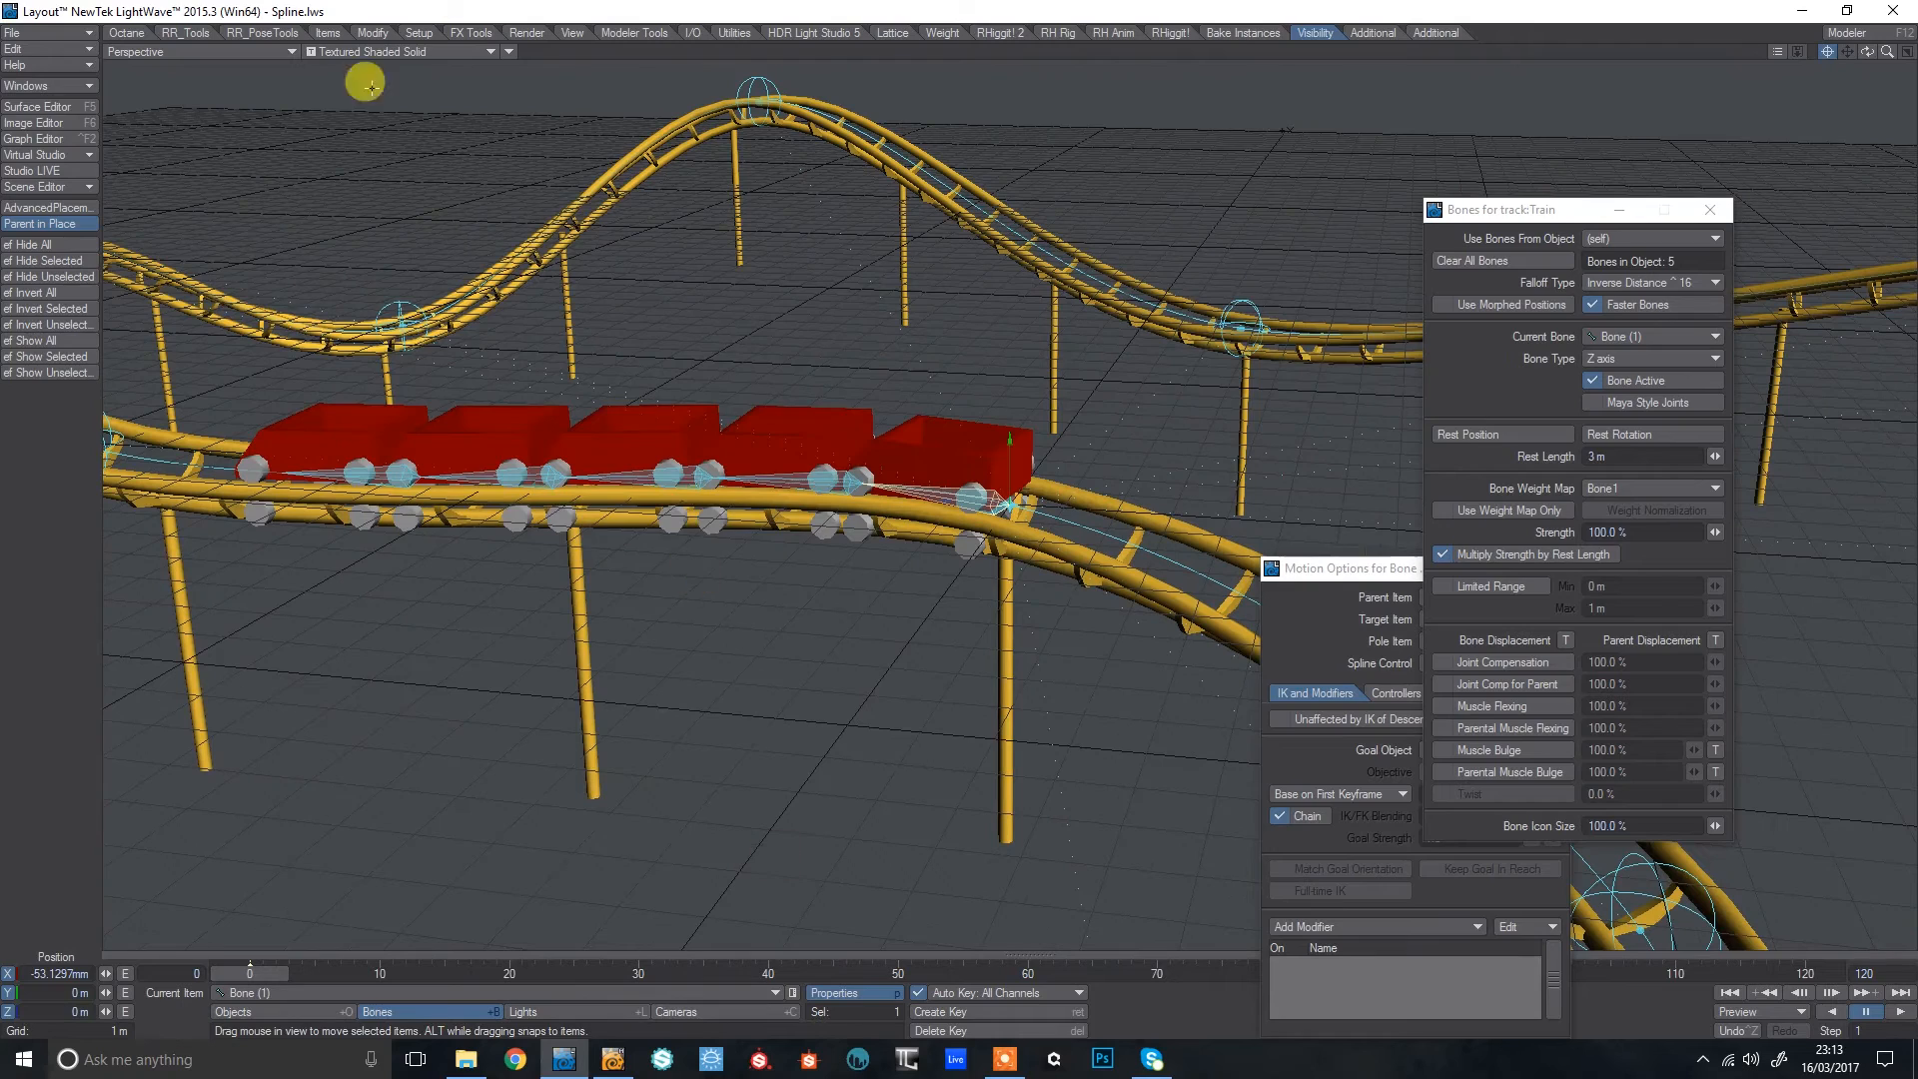
# Select the train's second, third, fourth and fifth bones and hide them.
pyautogui.click(357, 484)
pyautogui.keyDown('shift'); pyautogui.click(1068, 487); pyautogui.keyUp('shift')
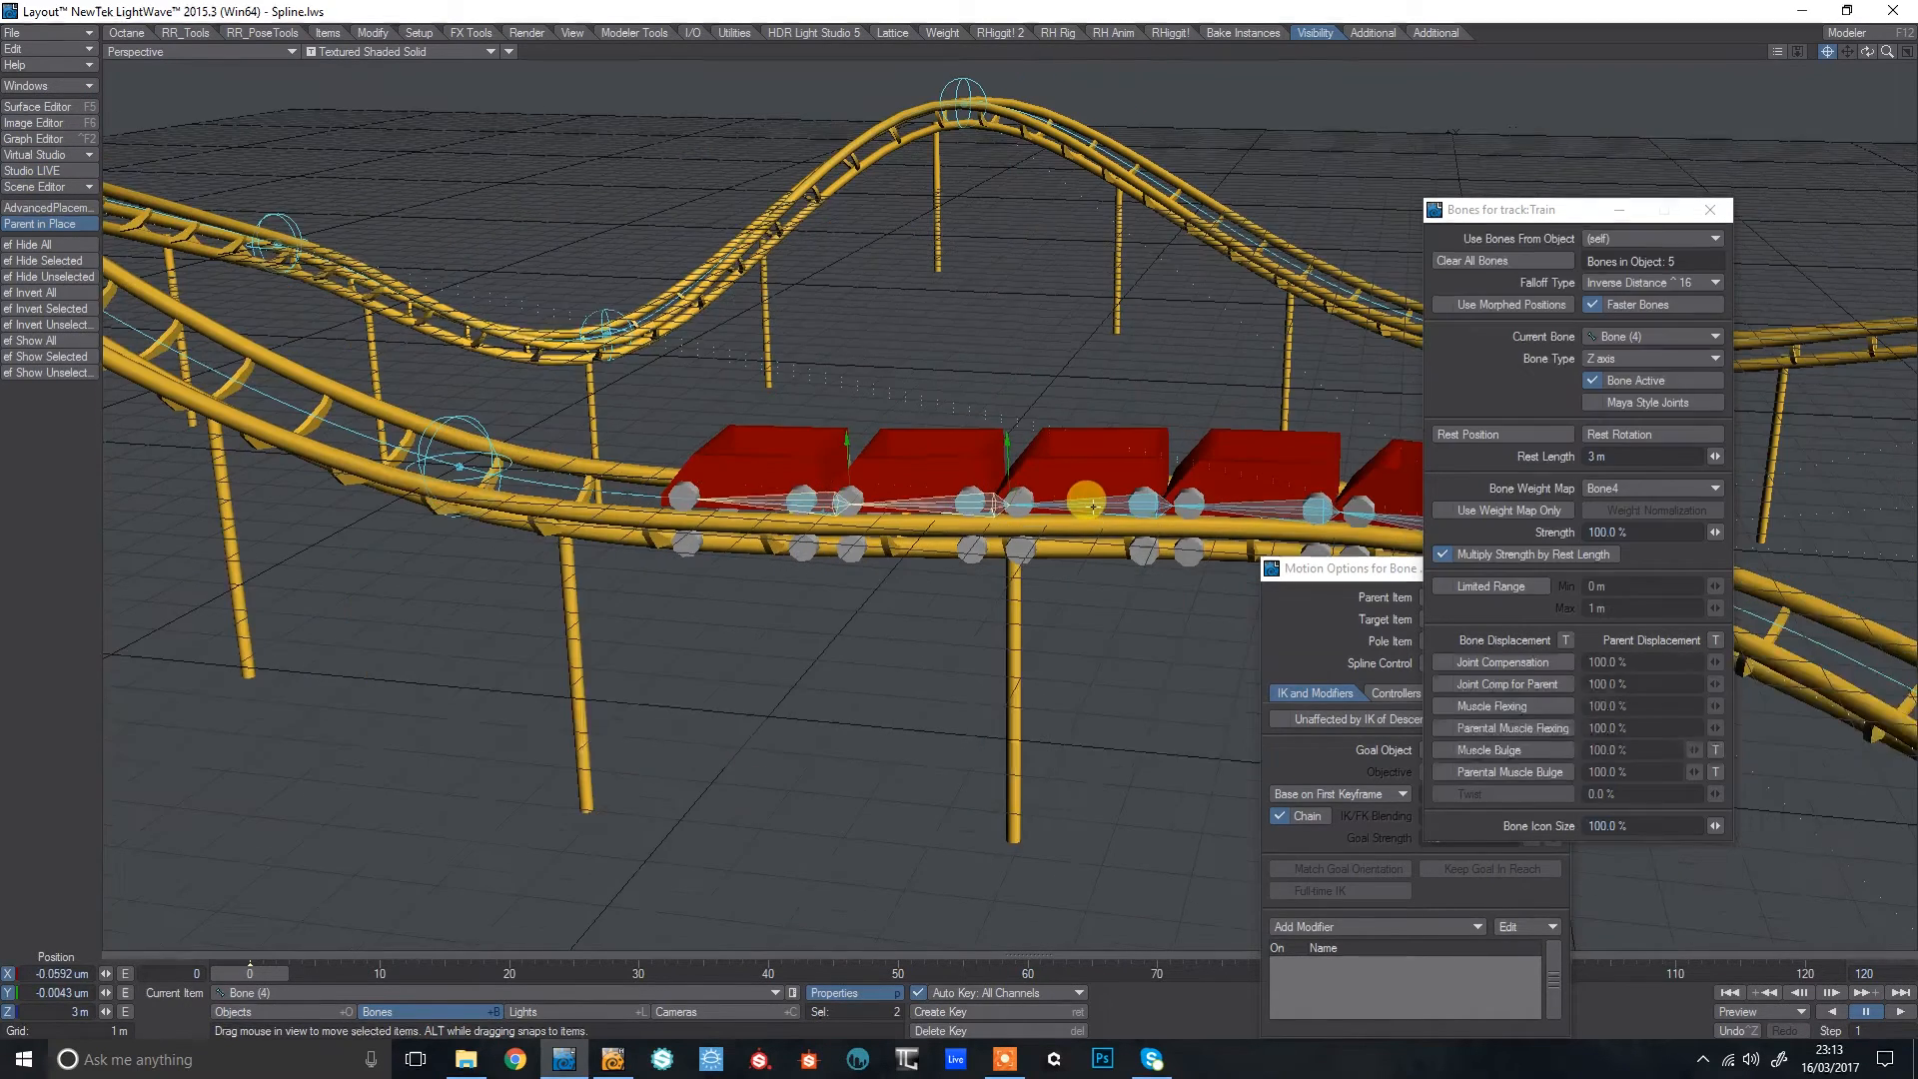
pyautogui.keyDown('shift'); pyautogui.click(1071, 499); pyautogui.keyUp('shift')
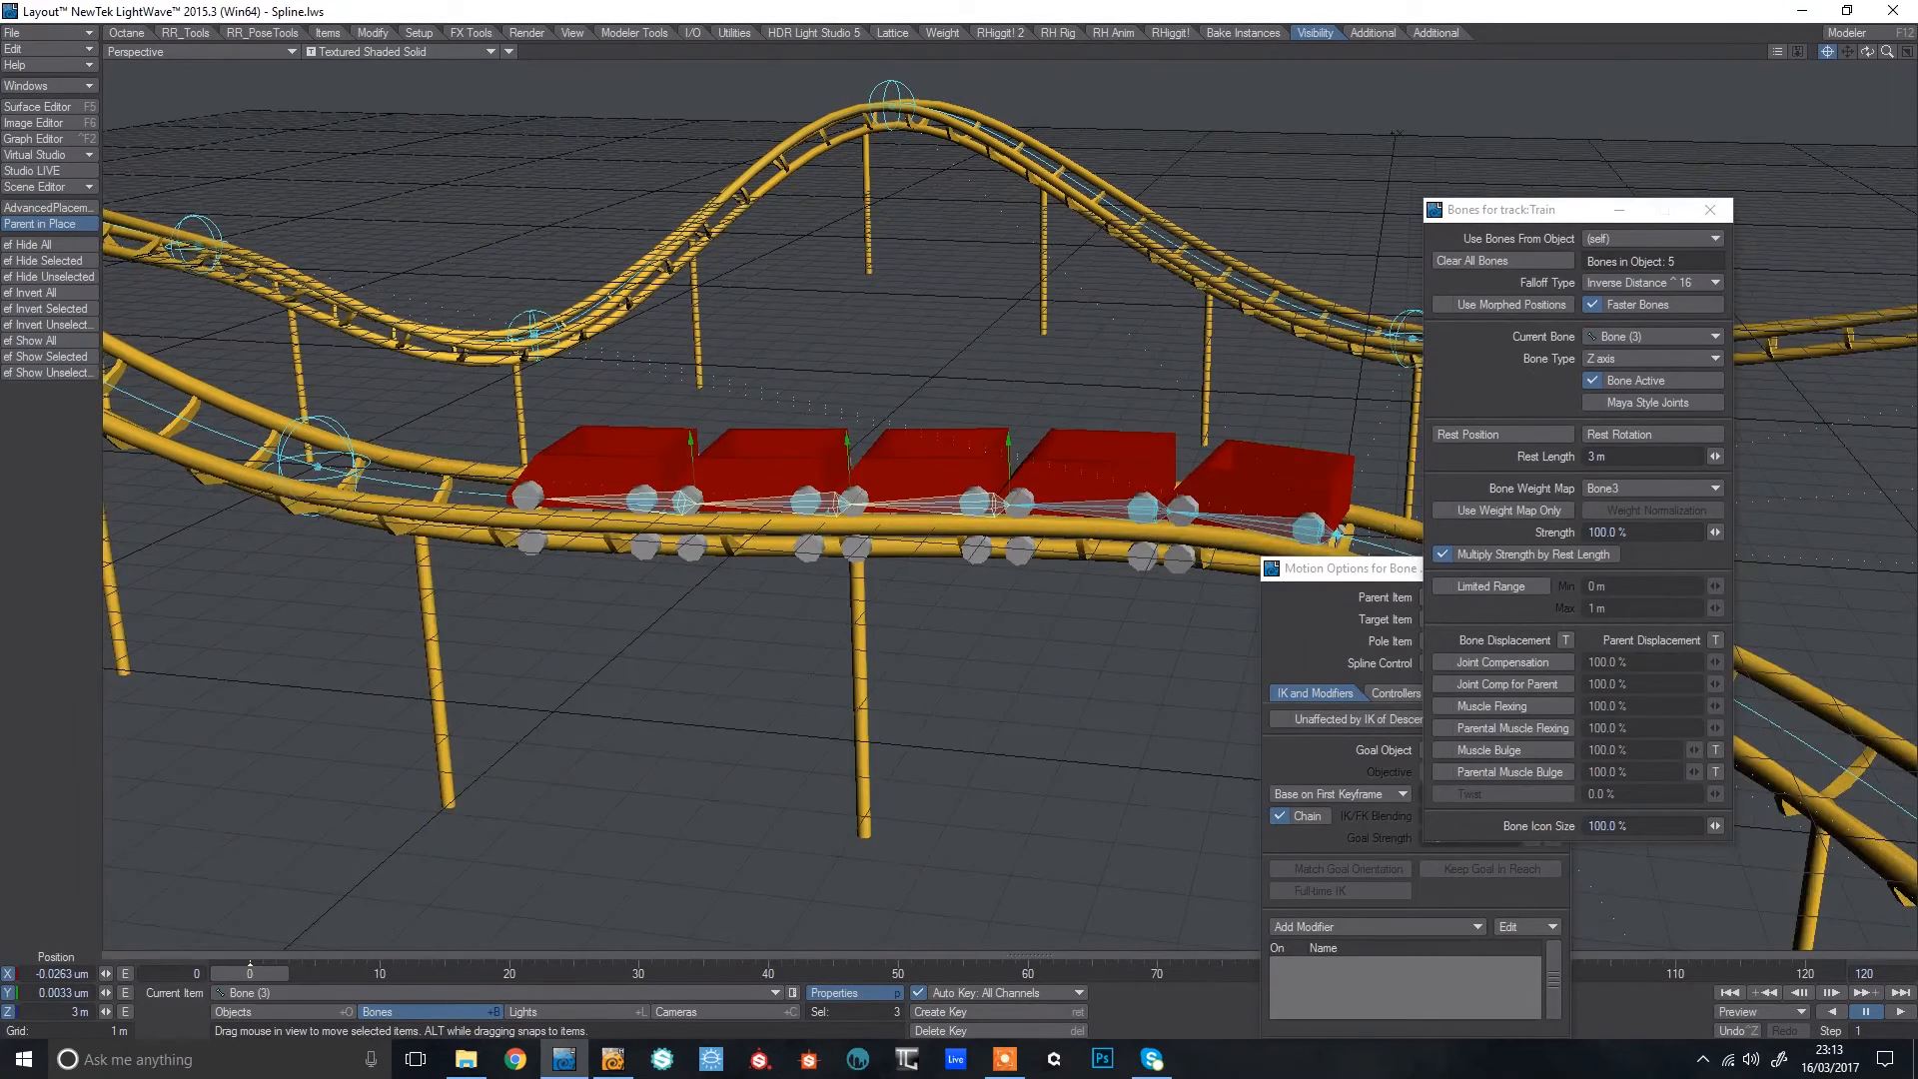
pyautogui.keyDown('shift'); pyautogui.click(1067, 501); pyautogui.keyUp('shift')
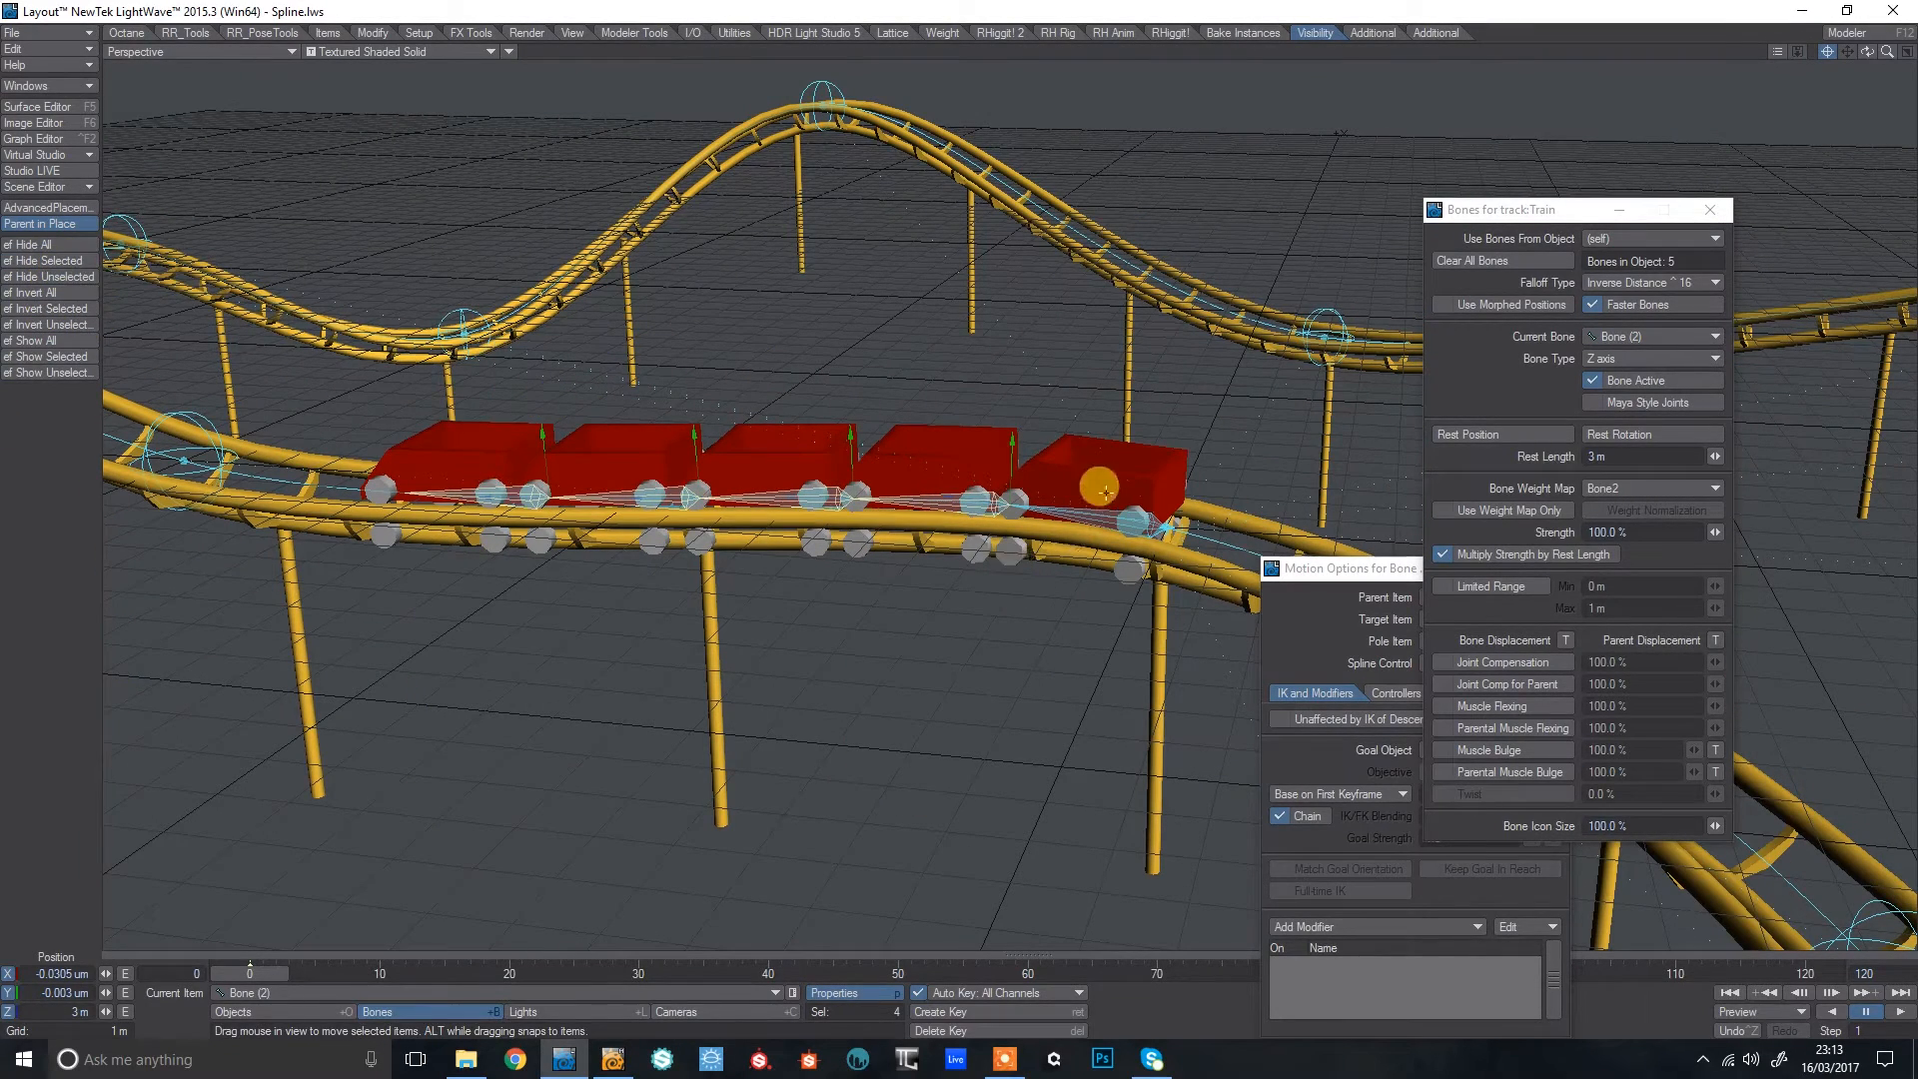
# Extend the timeline to 300 frames and, at frame 300, set the train's first bone to a Z position of 200 m.
pyautogui.click(1079, 514)
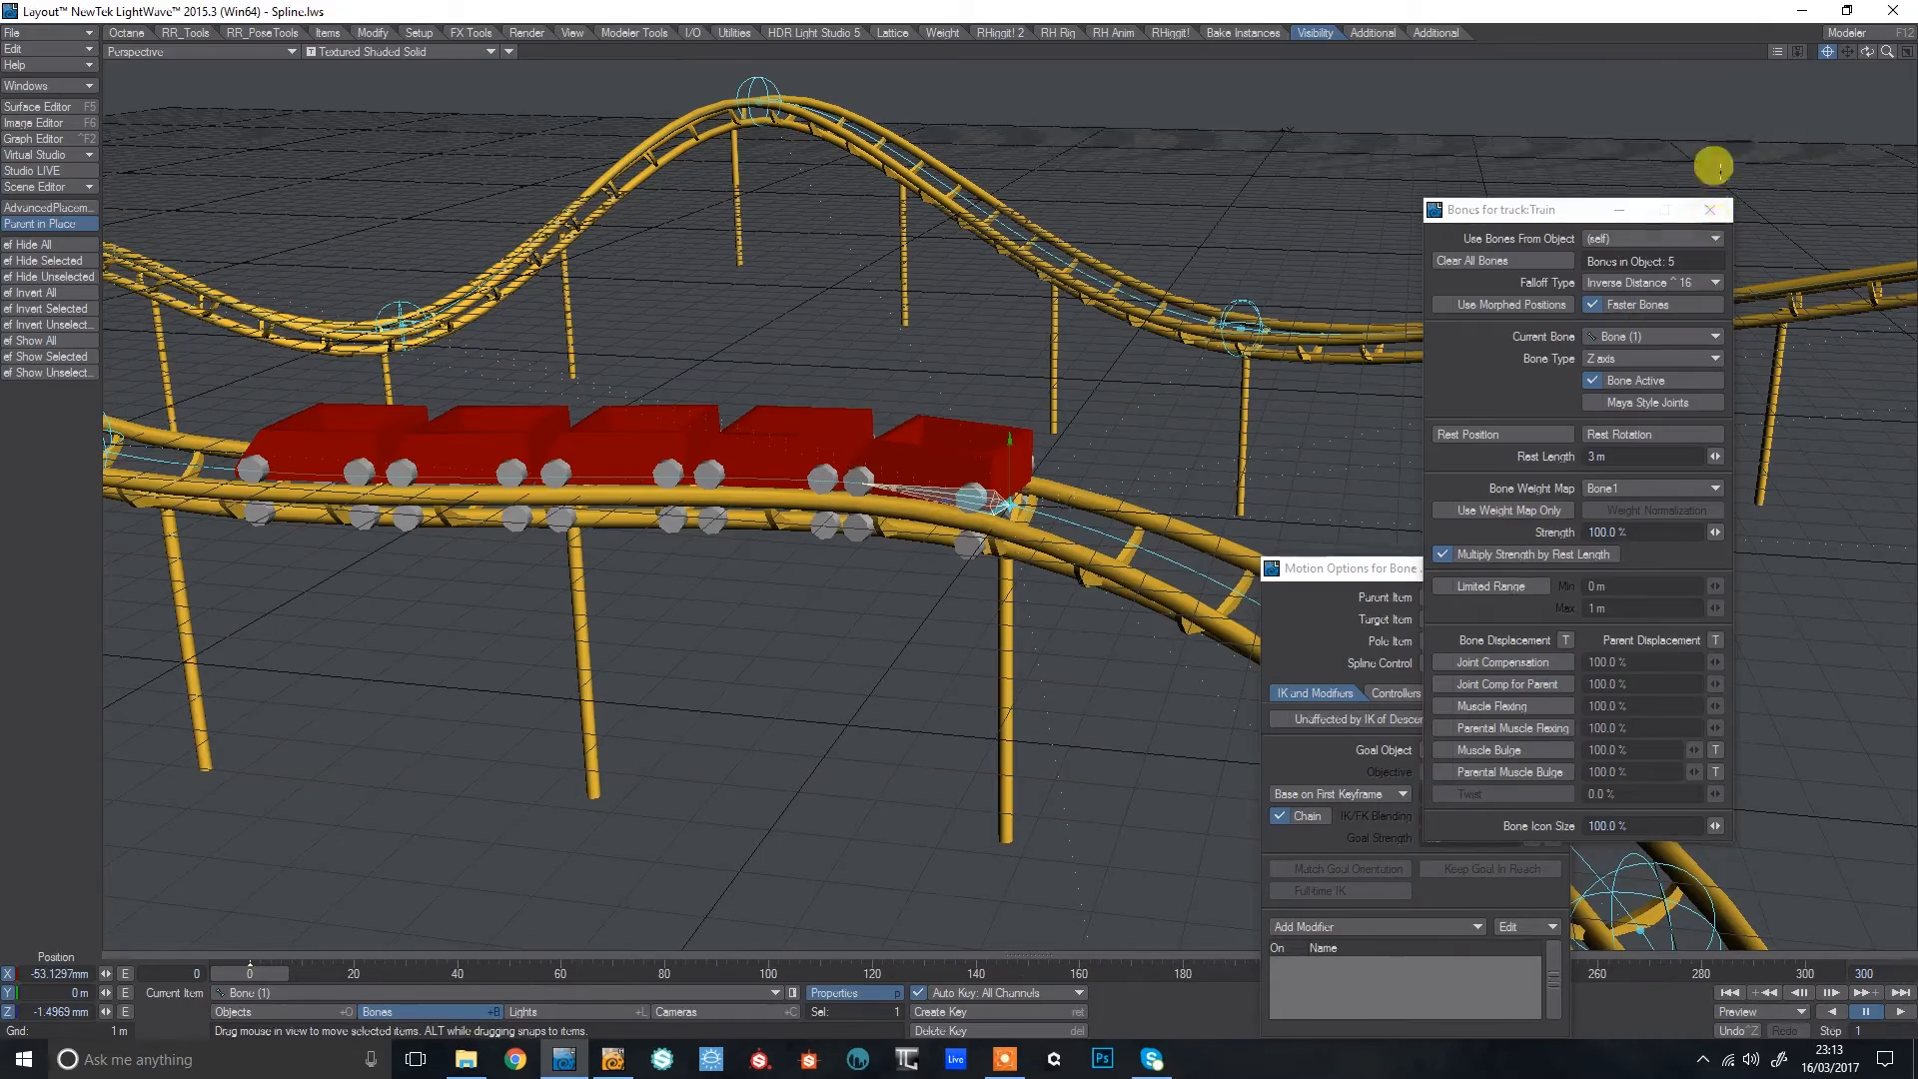
pyautogui.click(1710, 209)
pyautogui.click(1569, 568)
pyautogui.moveTo(1893, 55); pyautogui.dragTo(1758, 87)
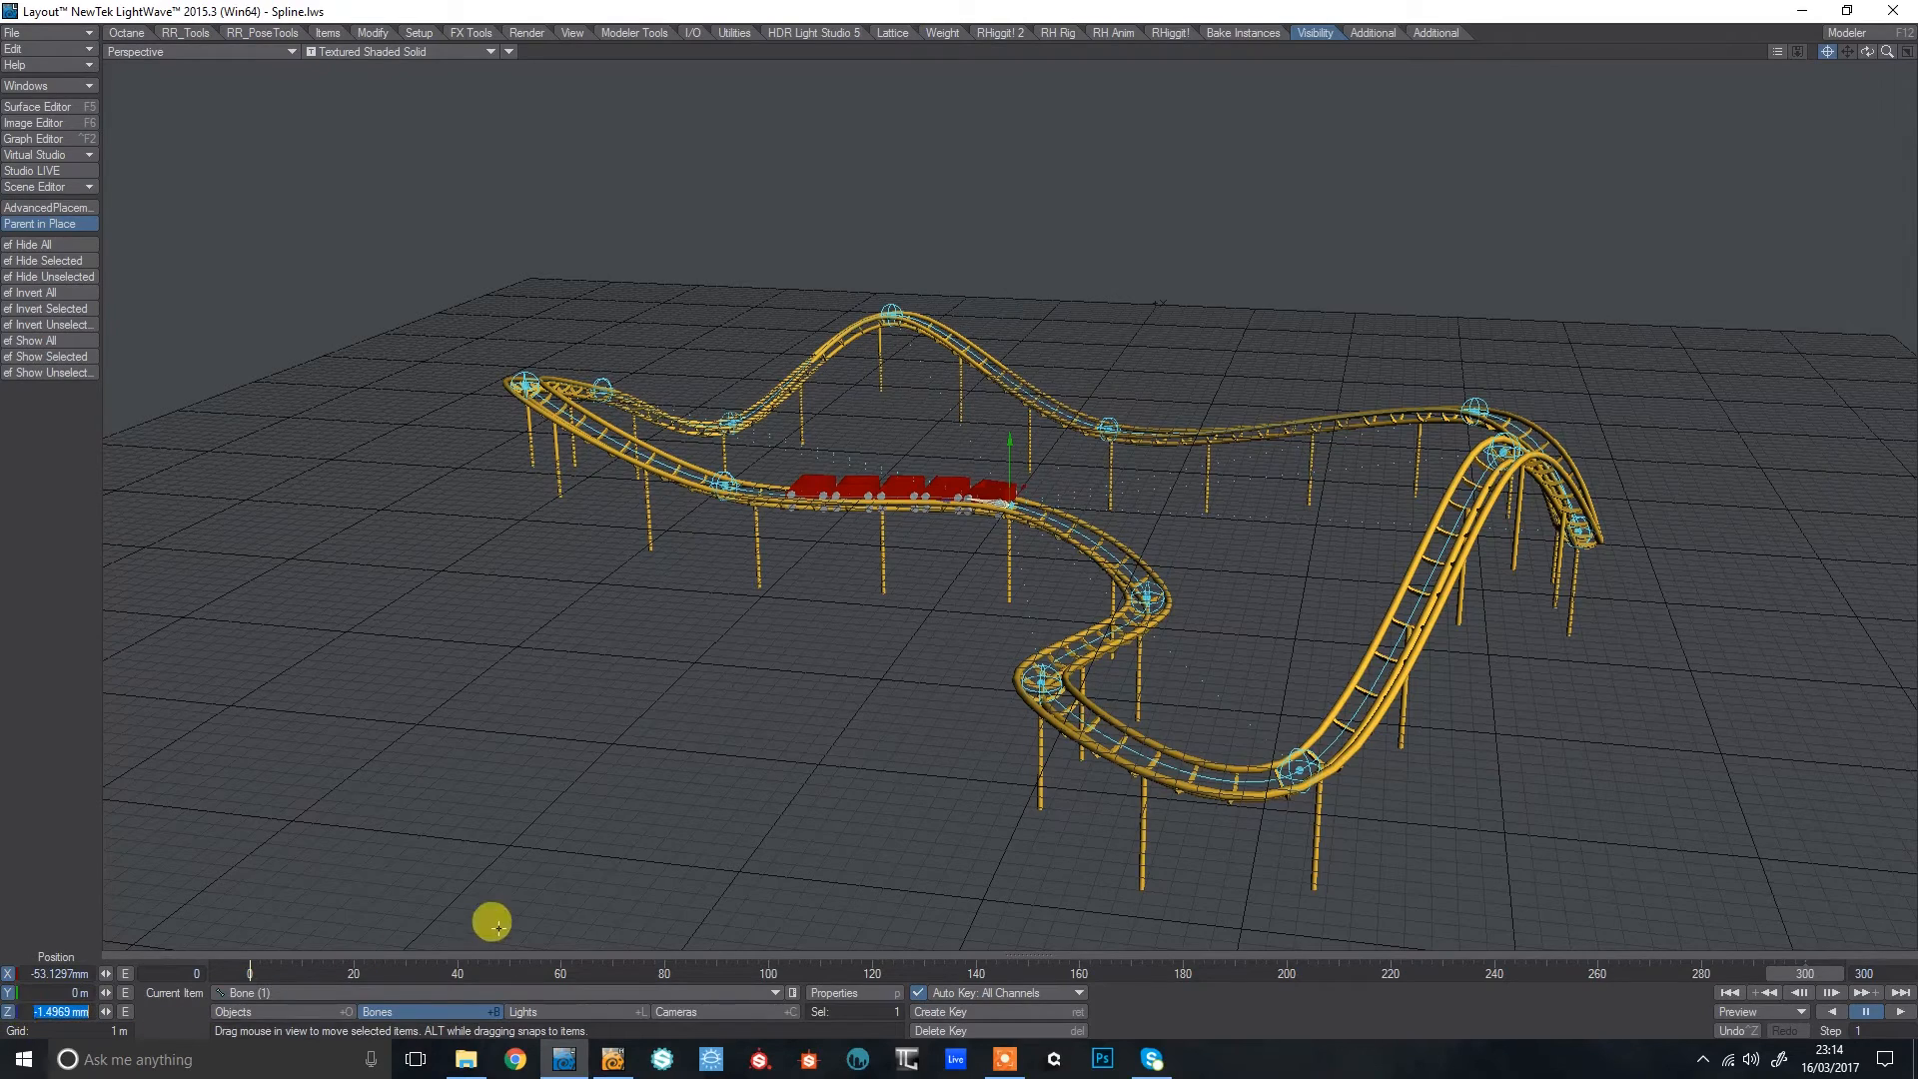
pyautogui.write('200')
pyautogui.press('Return')
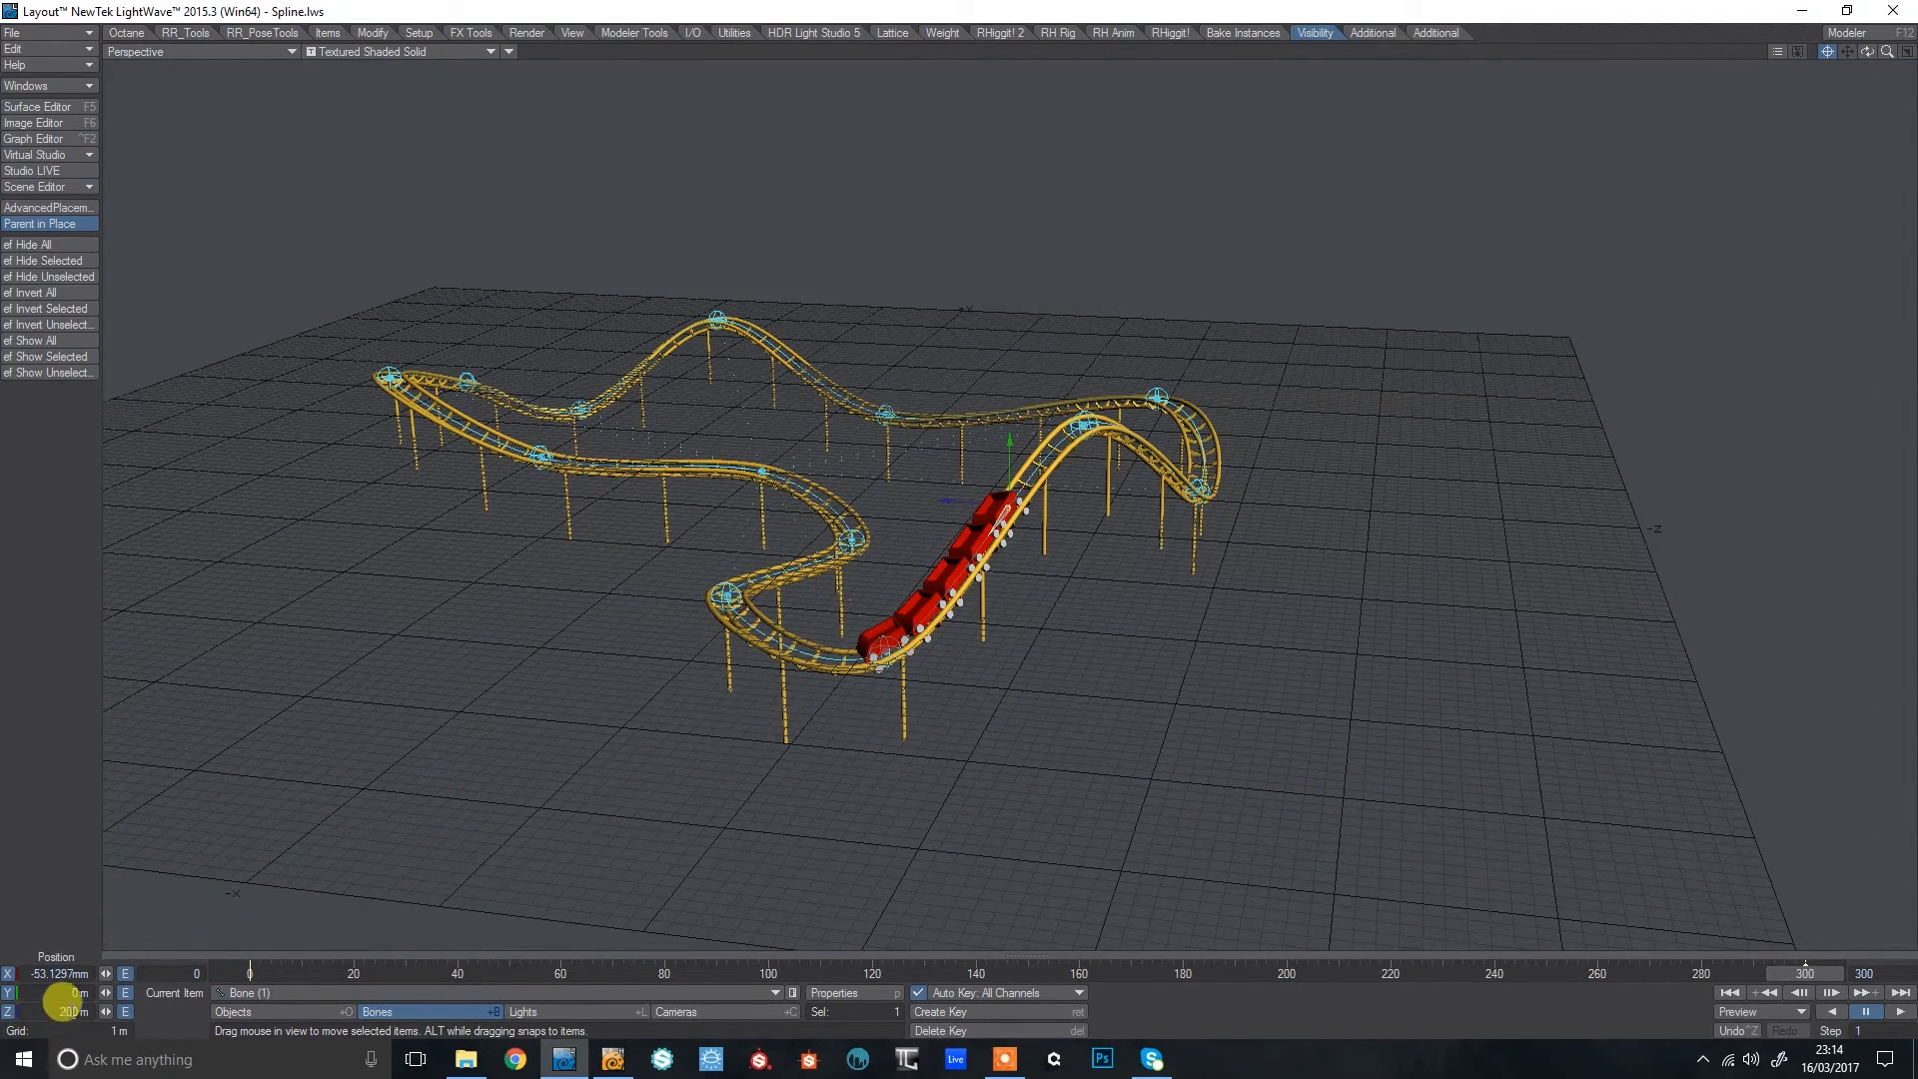
# At frame 300, adjust the first bone's Z position to about 265.65 m to bring the train around the full circuit, checking from above.
pyautogui.moveTo(104, 1011); pyautogui.dragTo(161, 1011)
pyautogui.press('1')
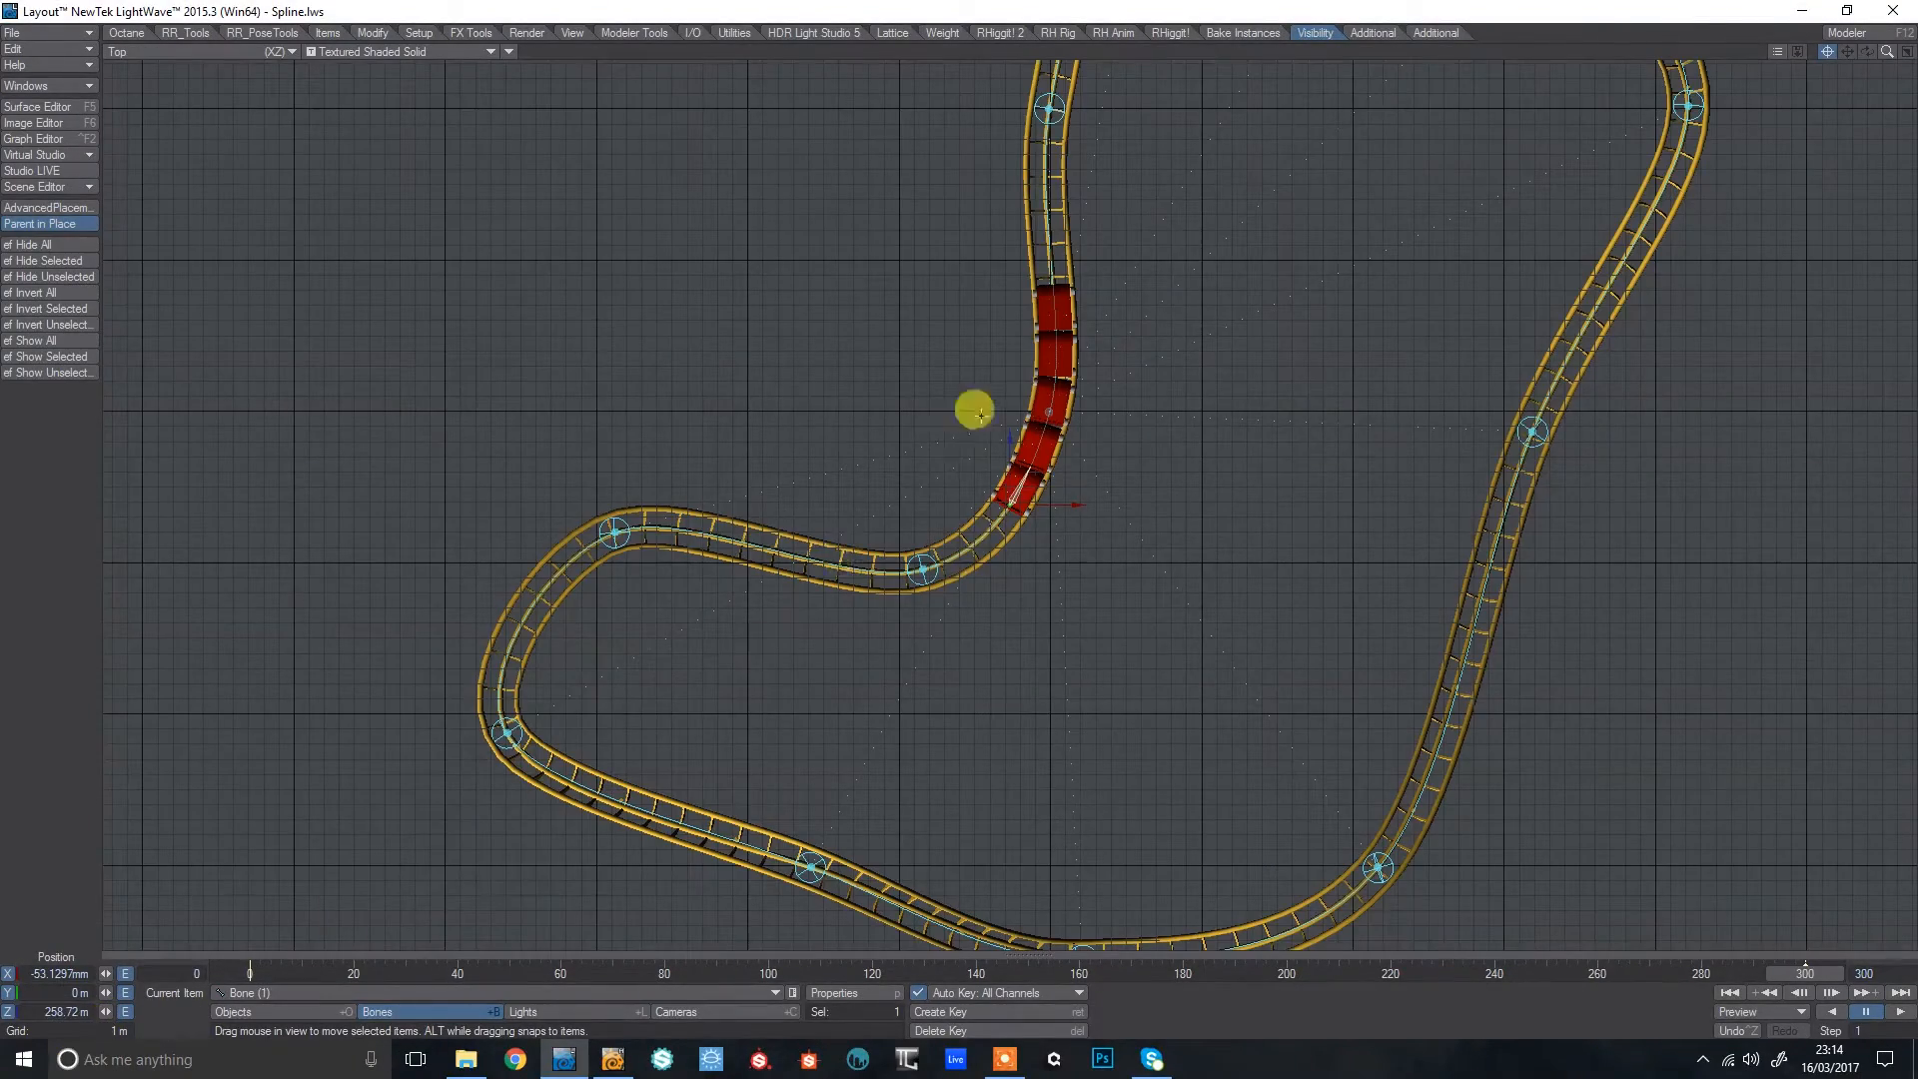
pyautogui.moveTo(105, 1011); pyautogui.dragTo(104, 1017)
pyautogui.moveTo(1886, 51); pyautogui.dragTo(1909, 51)
pyautogui.moveTo(105, 1012); pyautogui.dragTo(78, 1012)
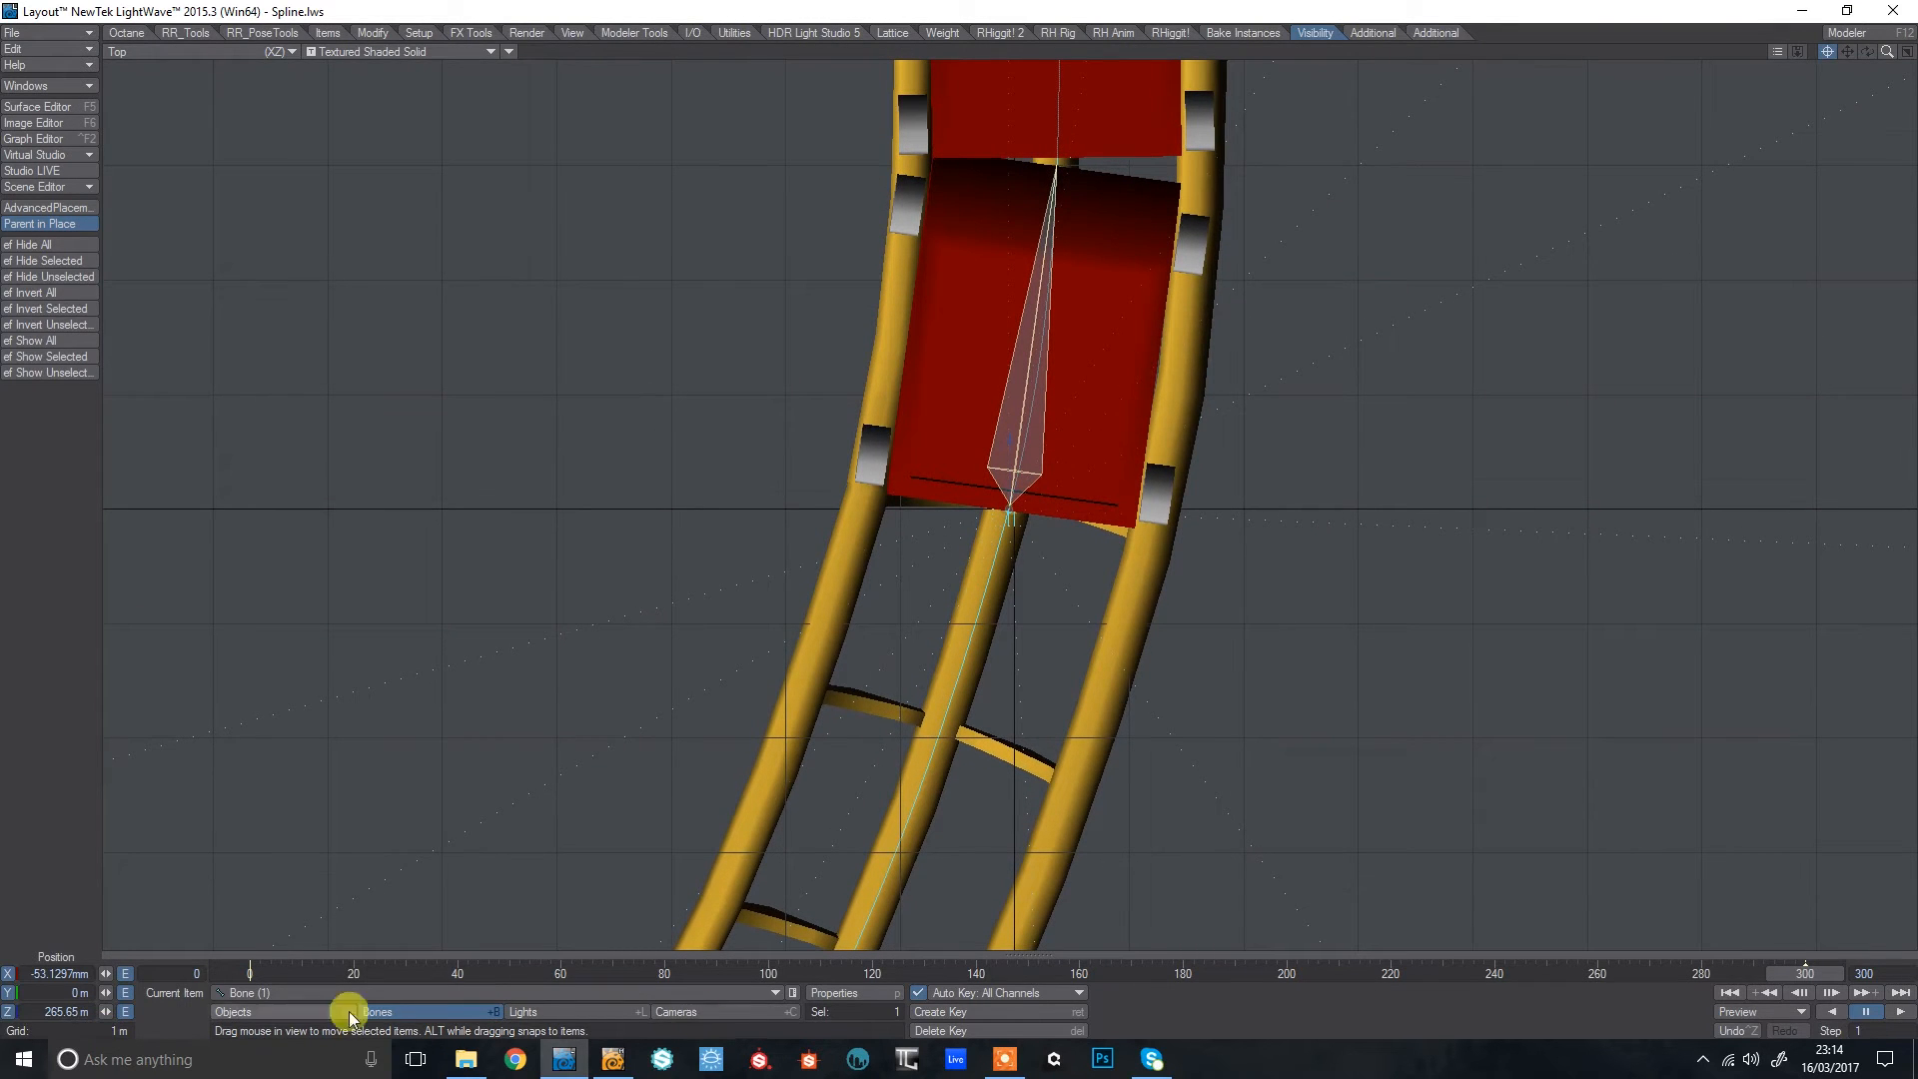
pyautogui.press('4')
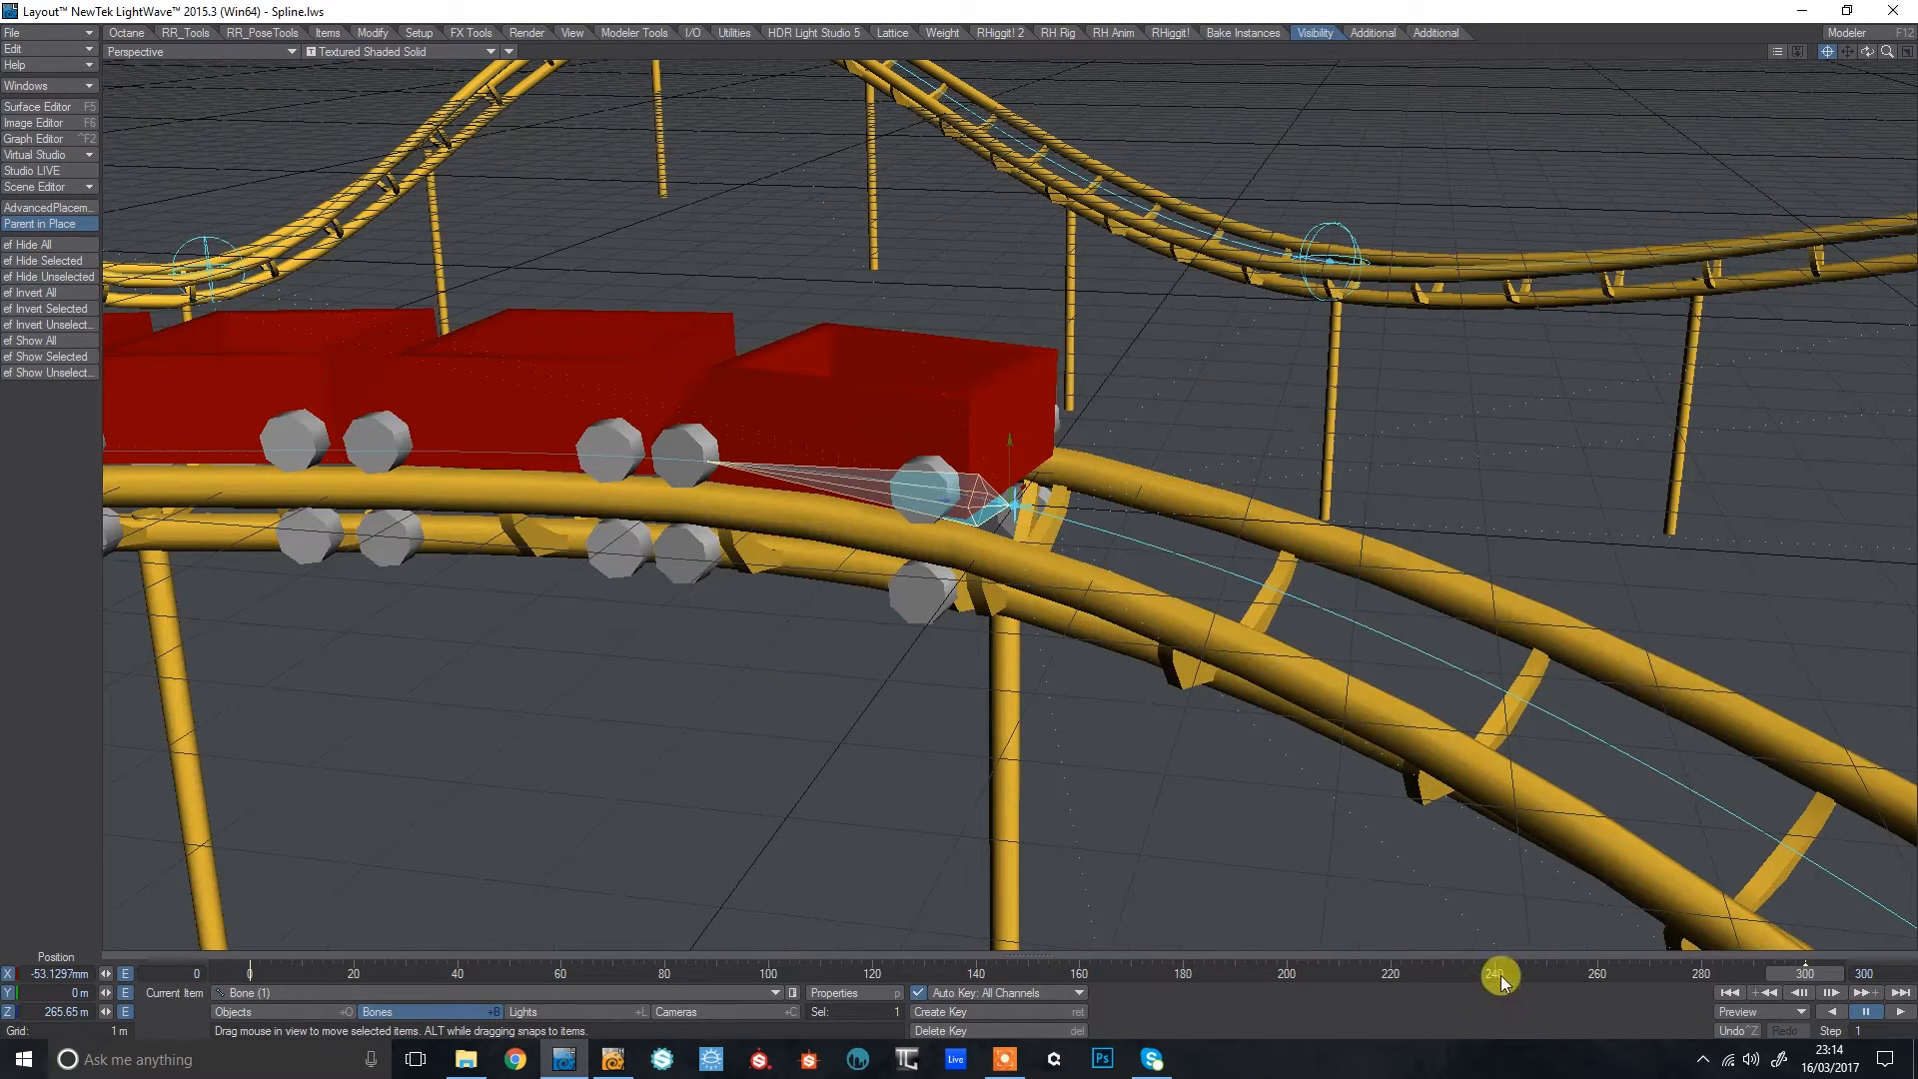
# Play the train animation, examine its ride around the whole track from several angles, and return to frame 0.
pyautogui.moveTo(1501, 980); pyautogui.dragTo(1483, 967)
pyautogui.moveTo(1891, 53); pyautogui.dragTo(1830, 798)
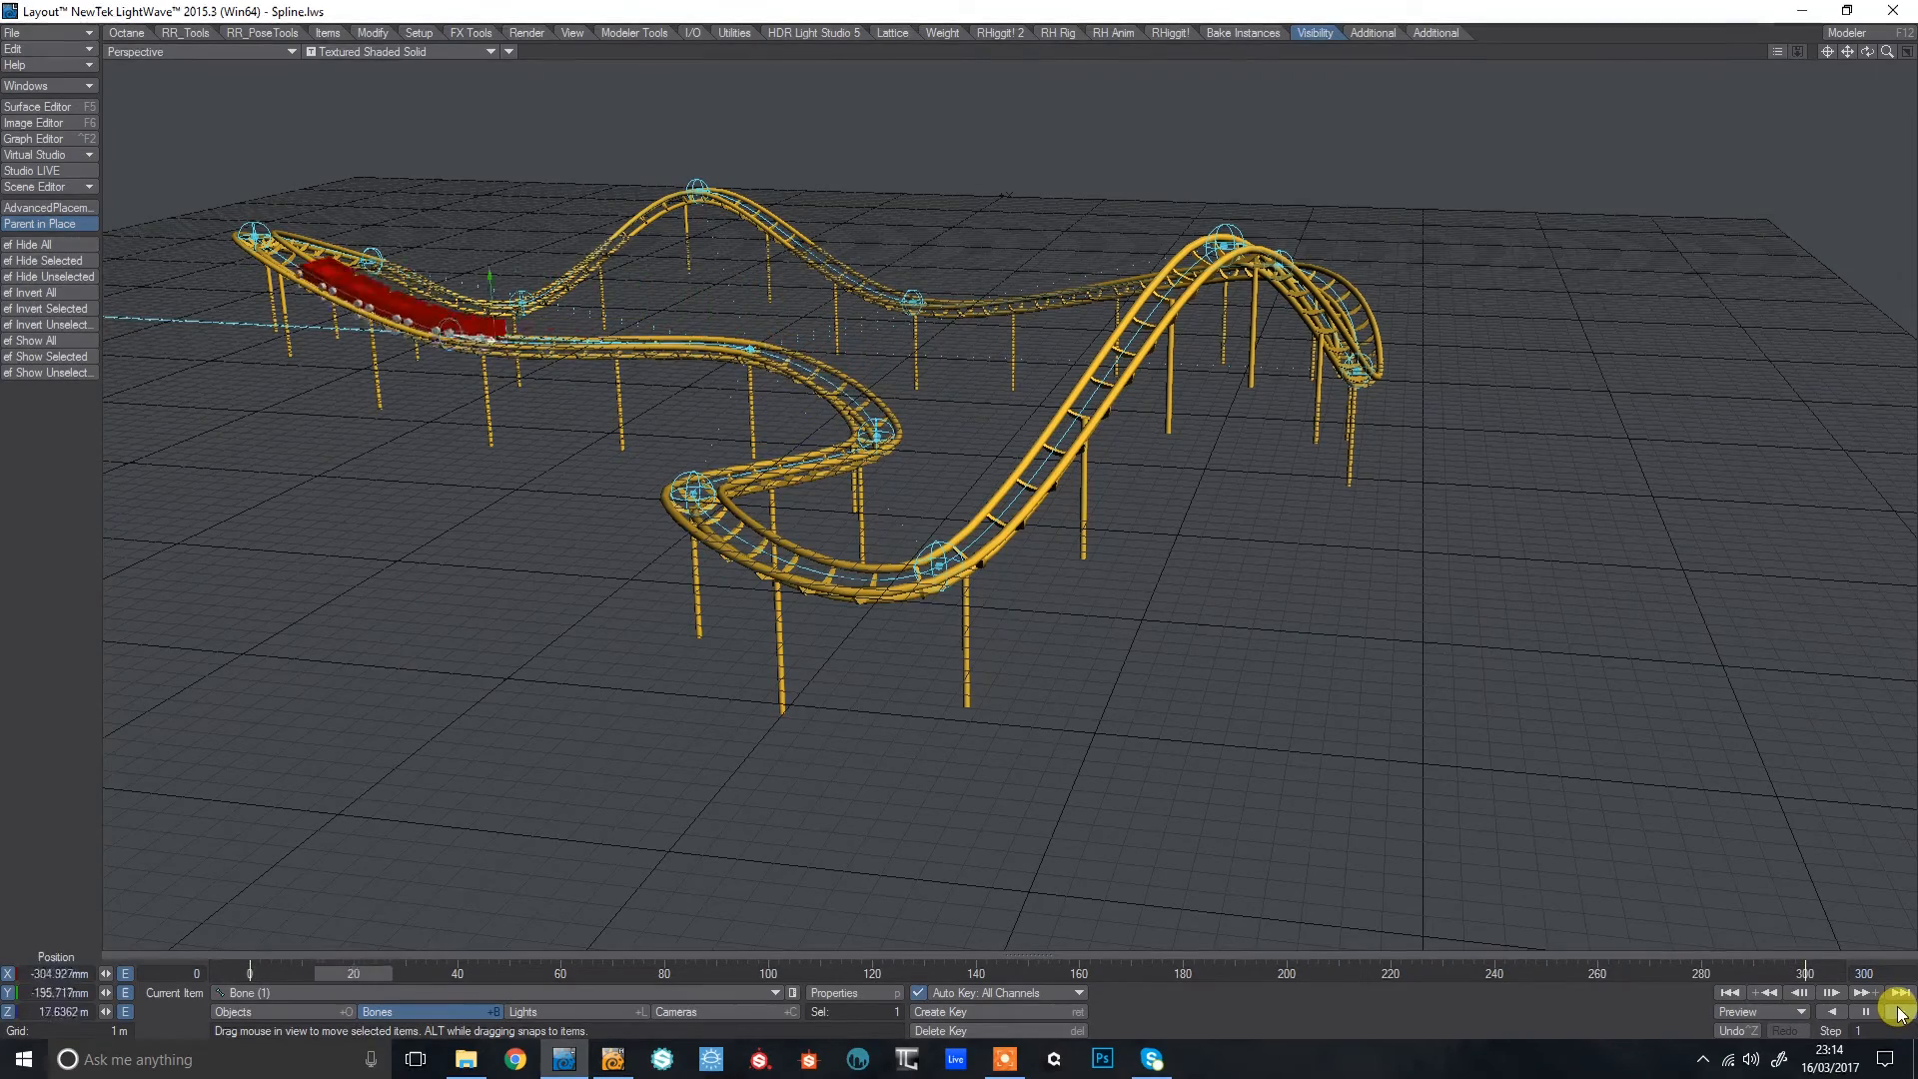
pyautogui.moveTo(1887, 53)
pyautogui.mouseDown()
pyautogui.moveTo(1867, 190)
pyautogui.moveTo(1888, 60)
pyautogui.moveTo(1778, 58)
pyautogui.moveTo(1867, 52)
pyautogui.mouseUp()
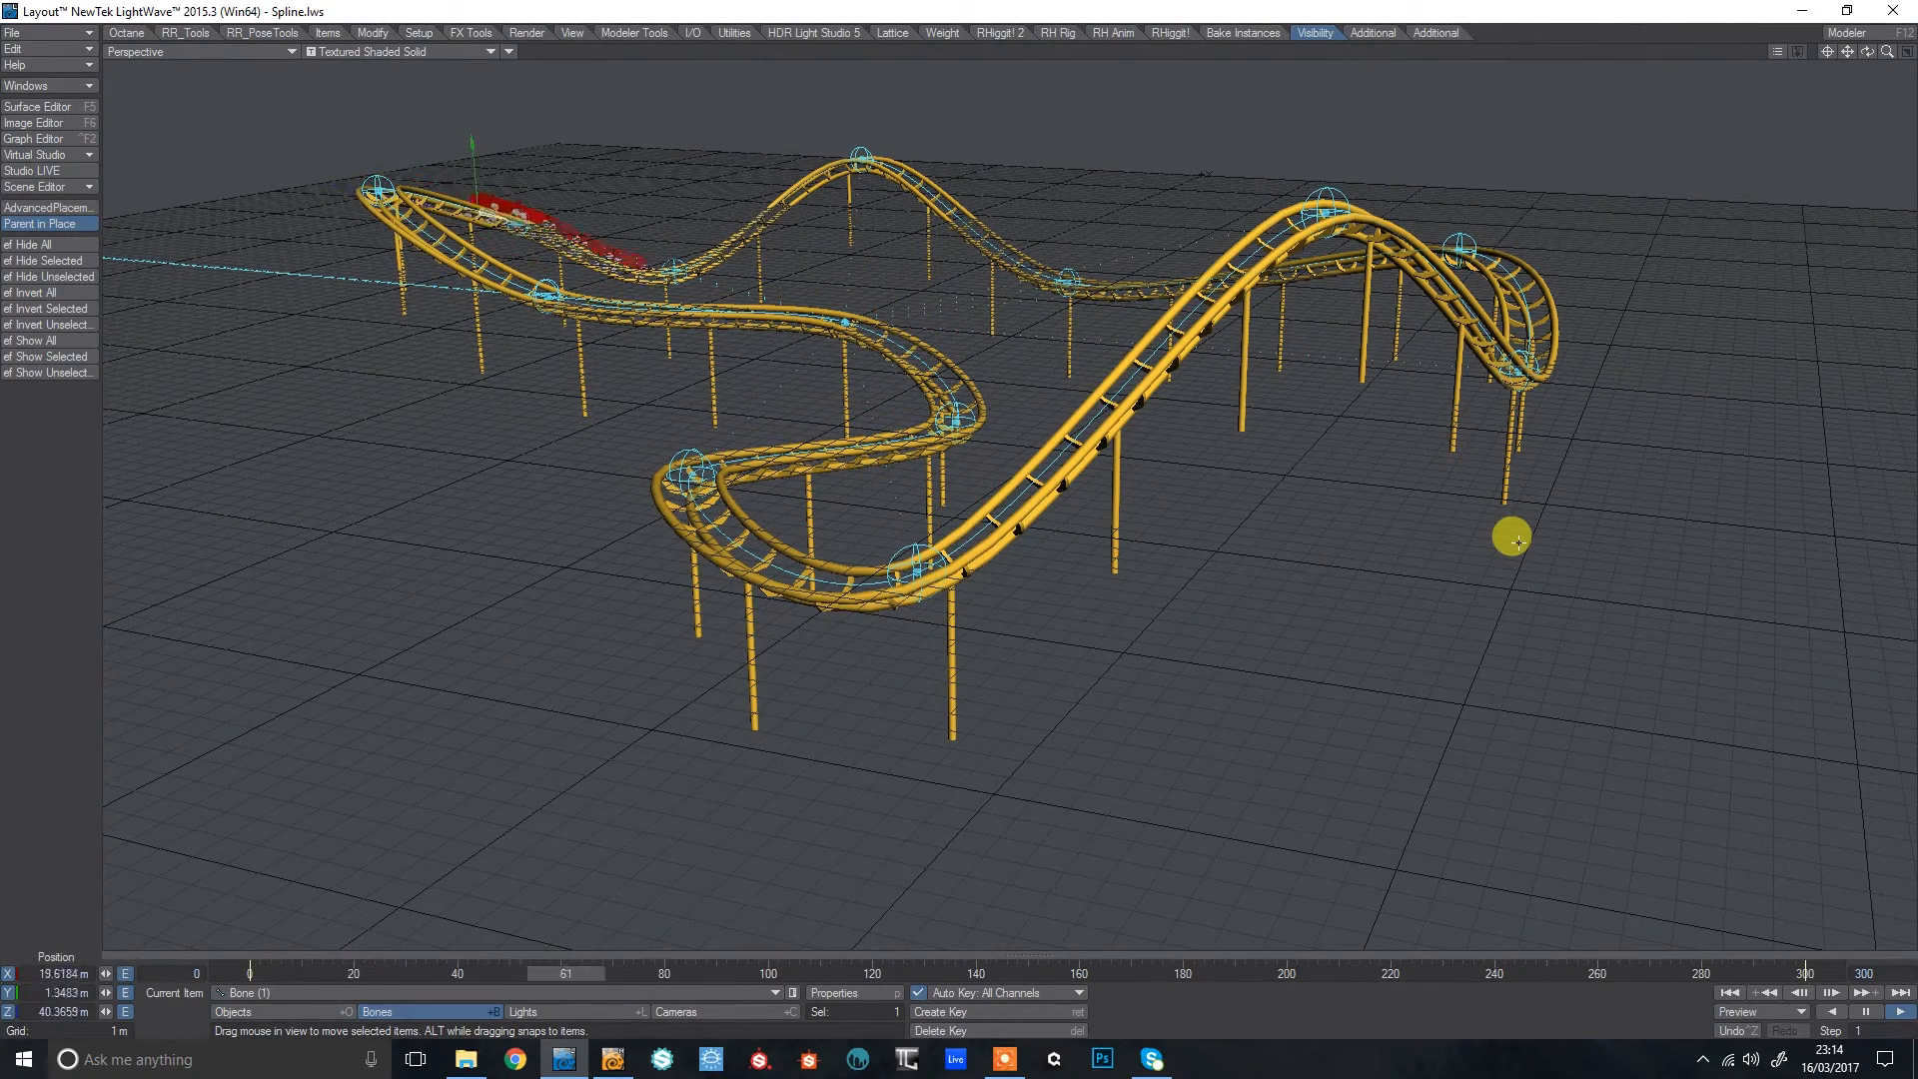
pyautogui.moveTo(1867, 52); pyautogui.dragTo(1199, 384)
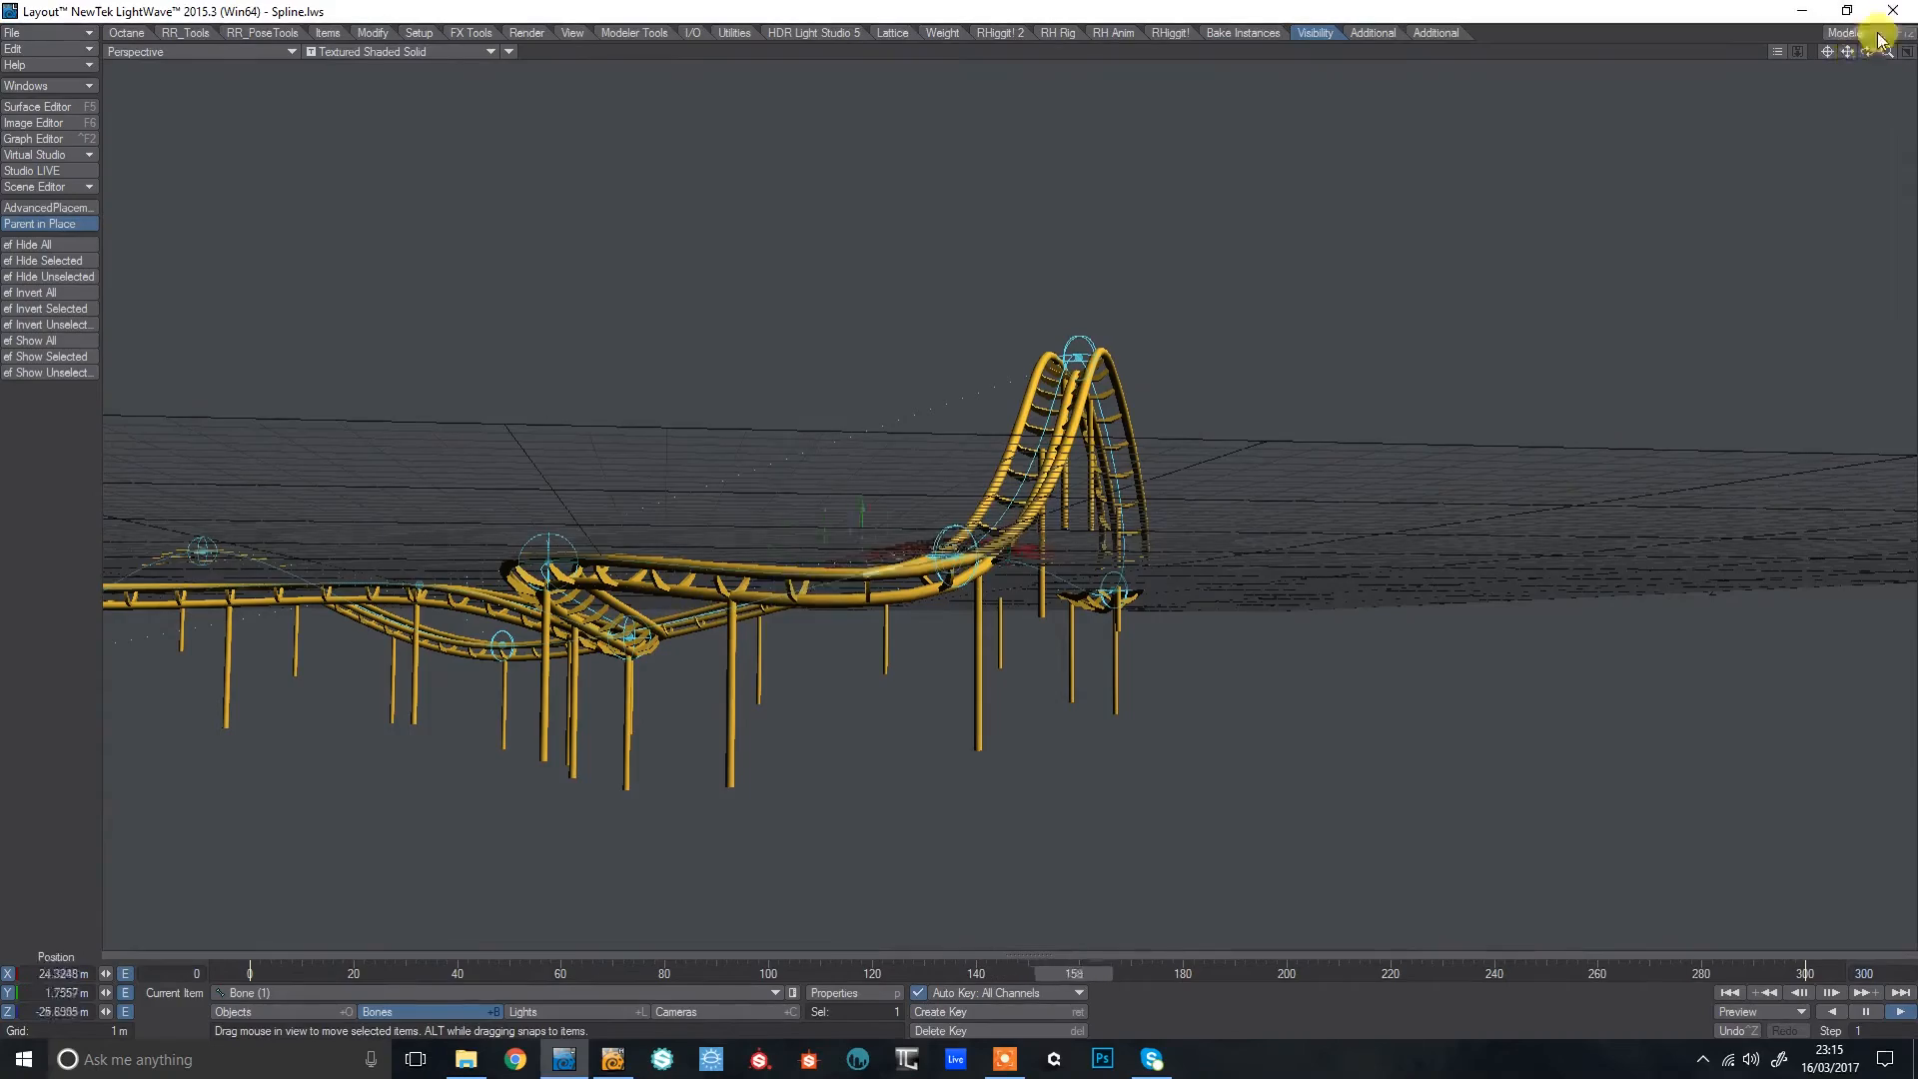
pyautogui.moveTo(1871, 62); pyautogui.dragTo(1812, 81)
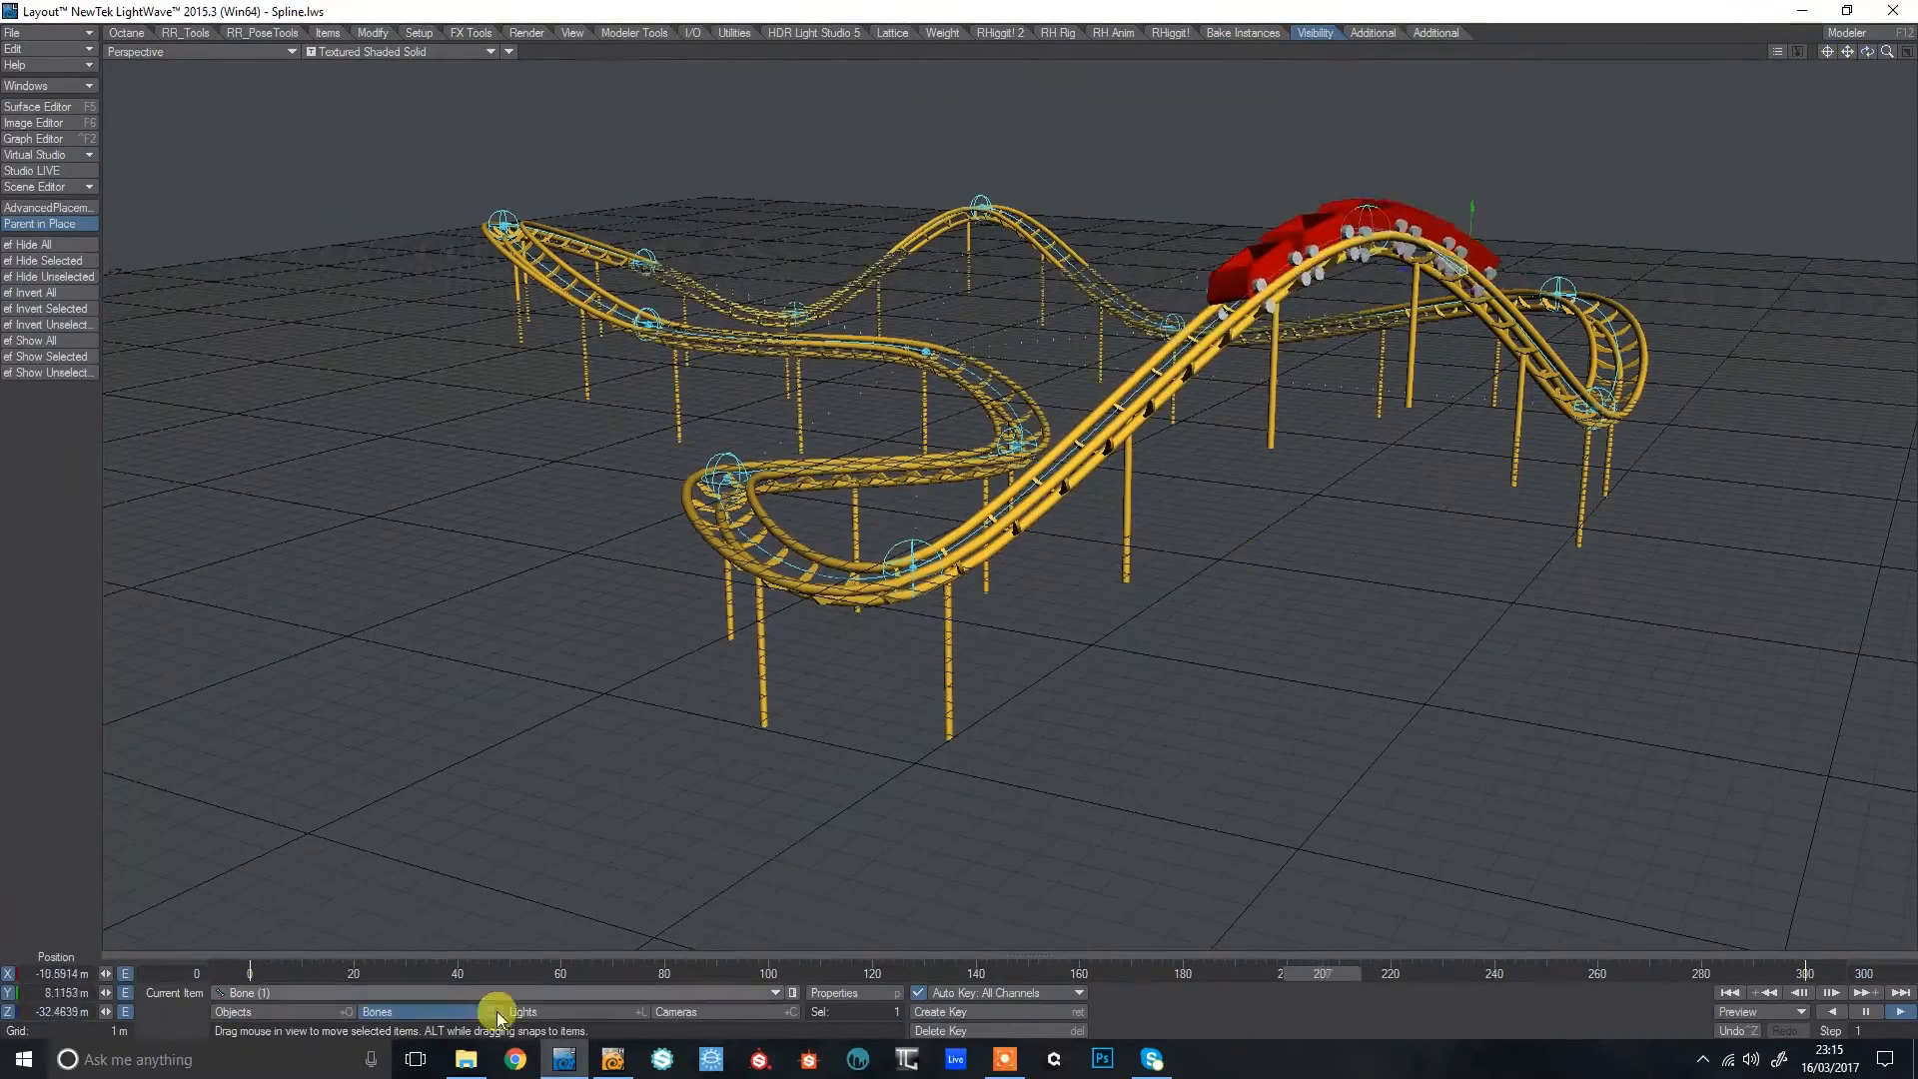
pyautogui.moveTo(283, 974); pyautogui.dragTo(250, 974)
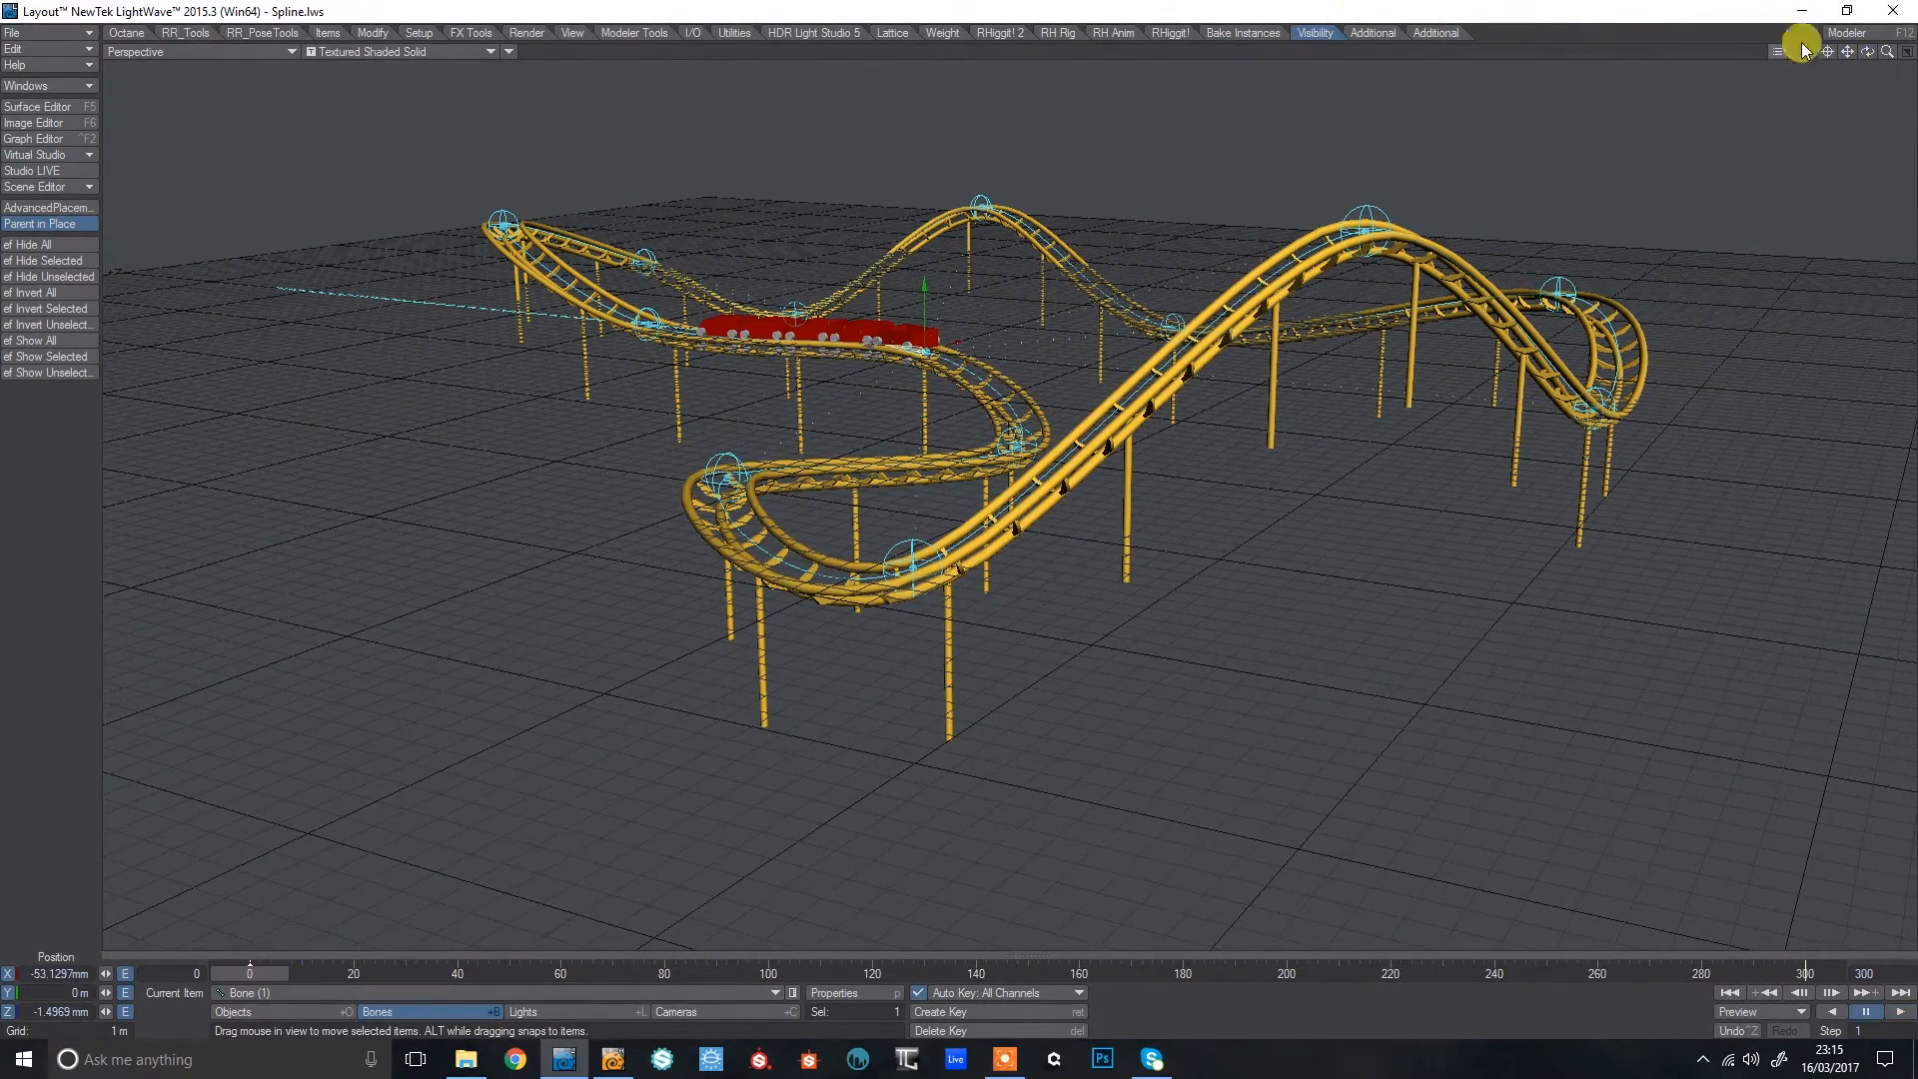
# Bank two consecutive track nodes, rotating Node (11) to a bank of about -34.2° and Node (12) to about -44.8°.
pyautogui.moveTo(1866, 55); pyautogui.dragTo(1903, 54)
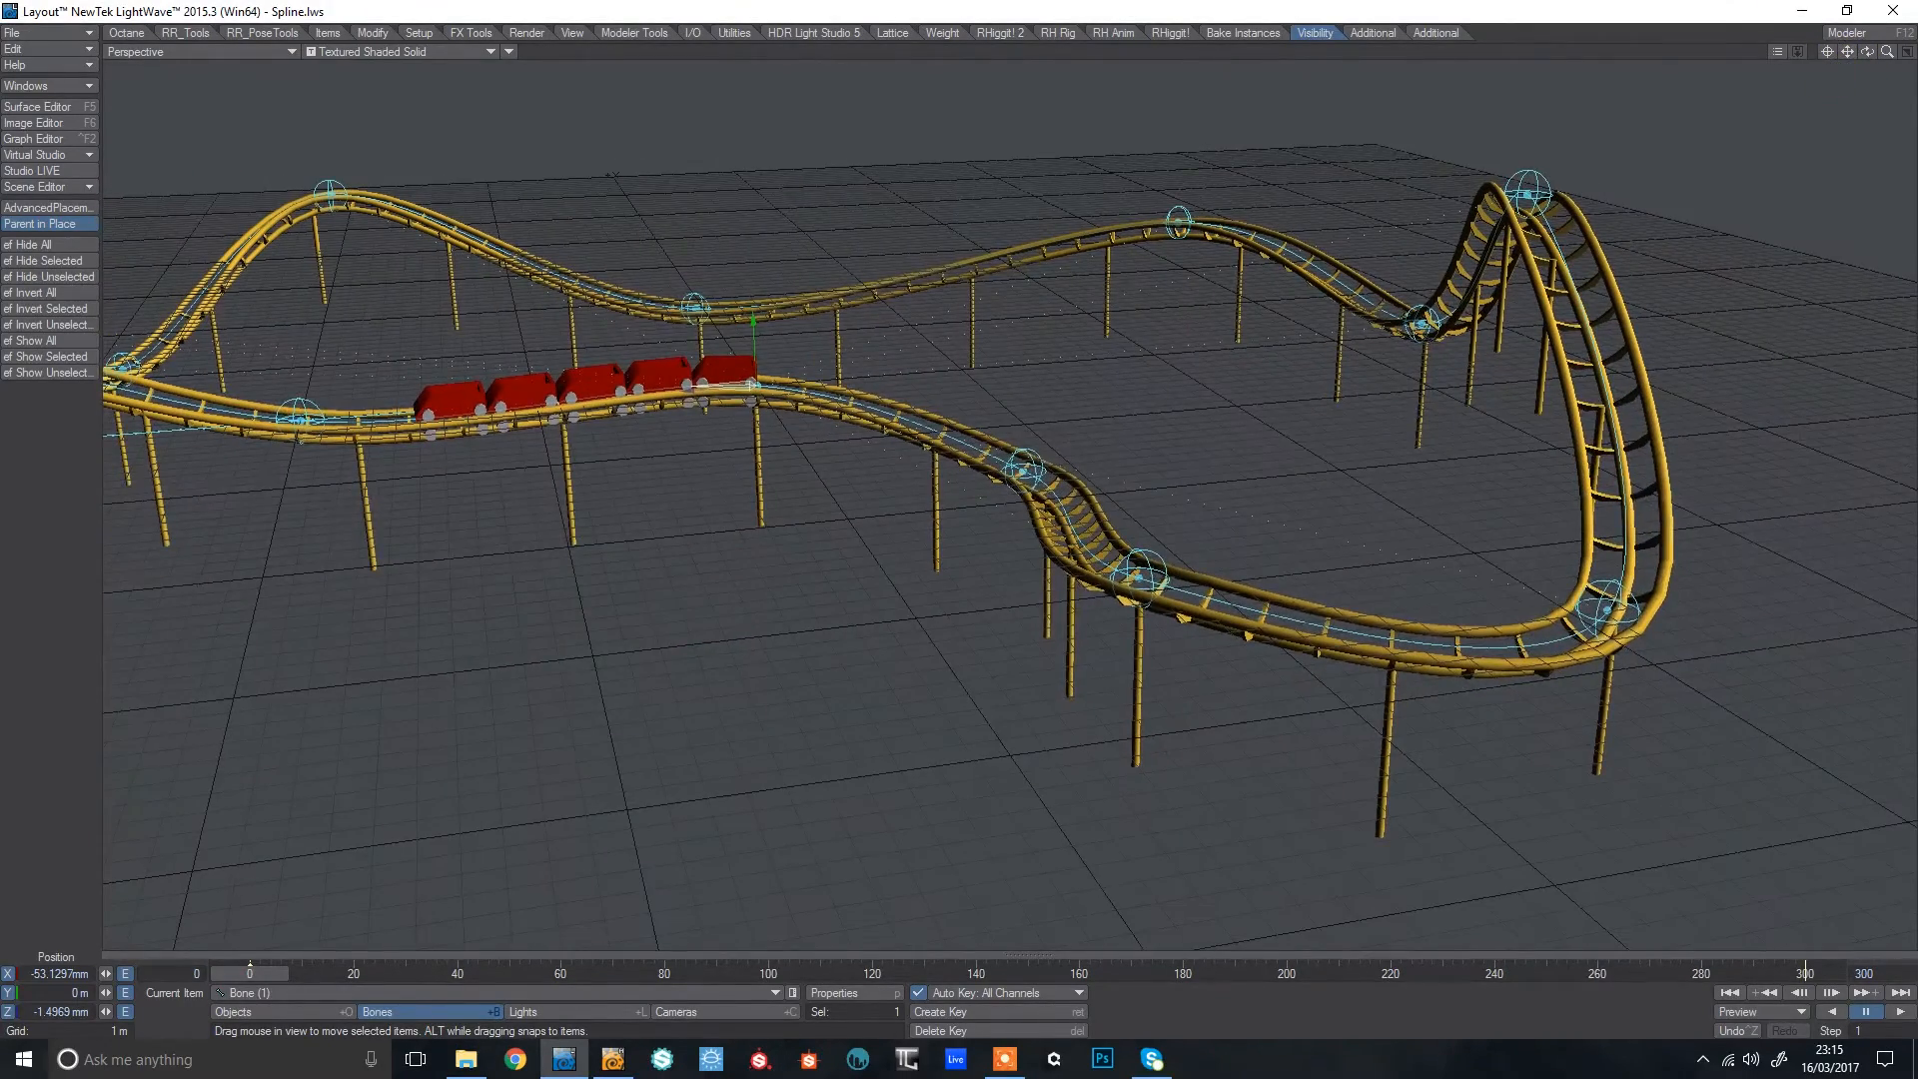
pyautogui.click(1535, 174)
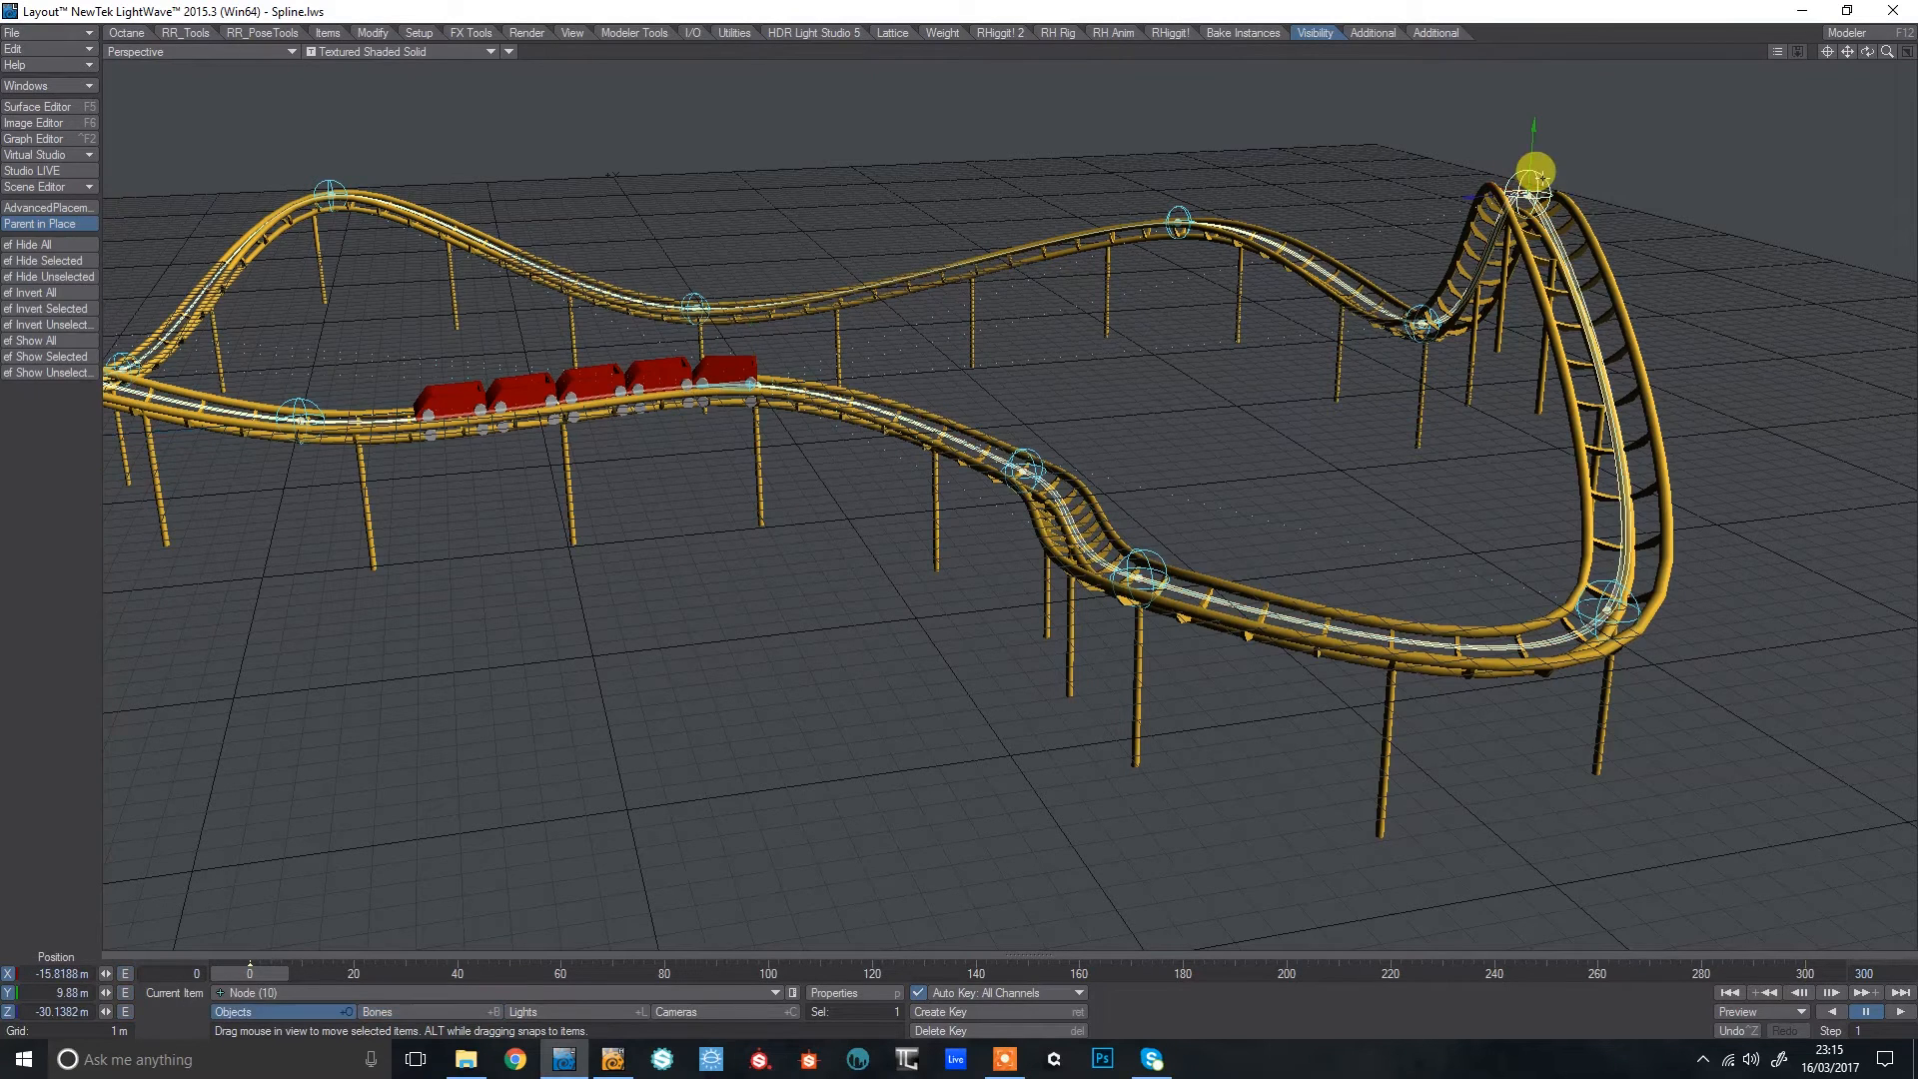
pyautogui.hotkey('shift', 'b')
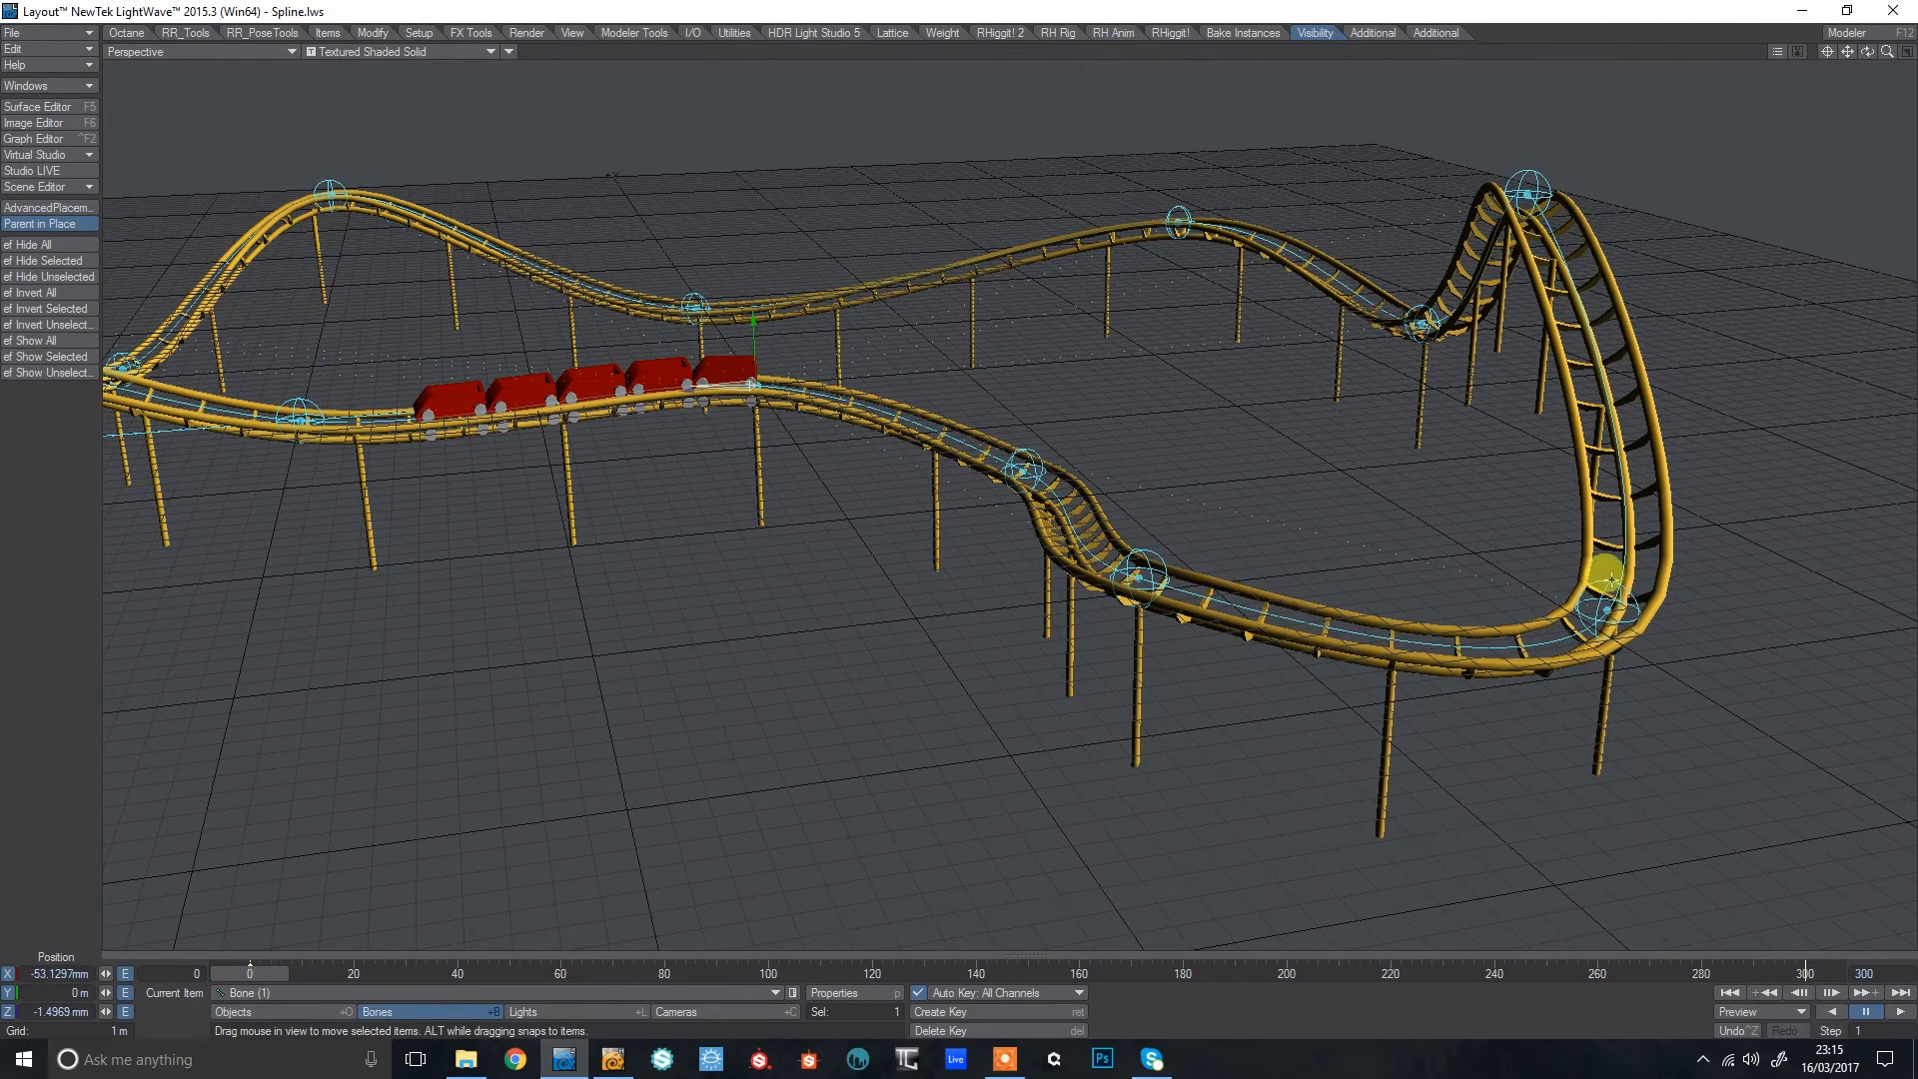
pyautogui.click(1608, 581)
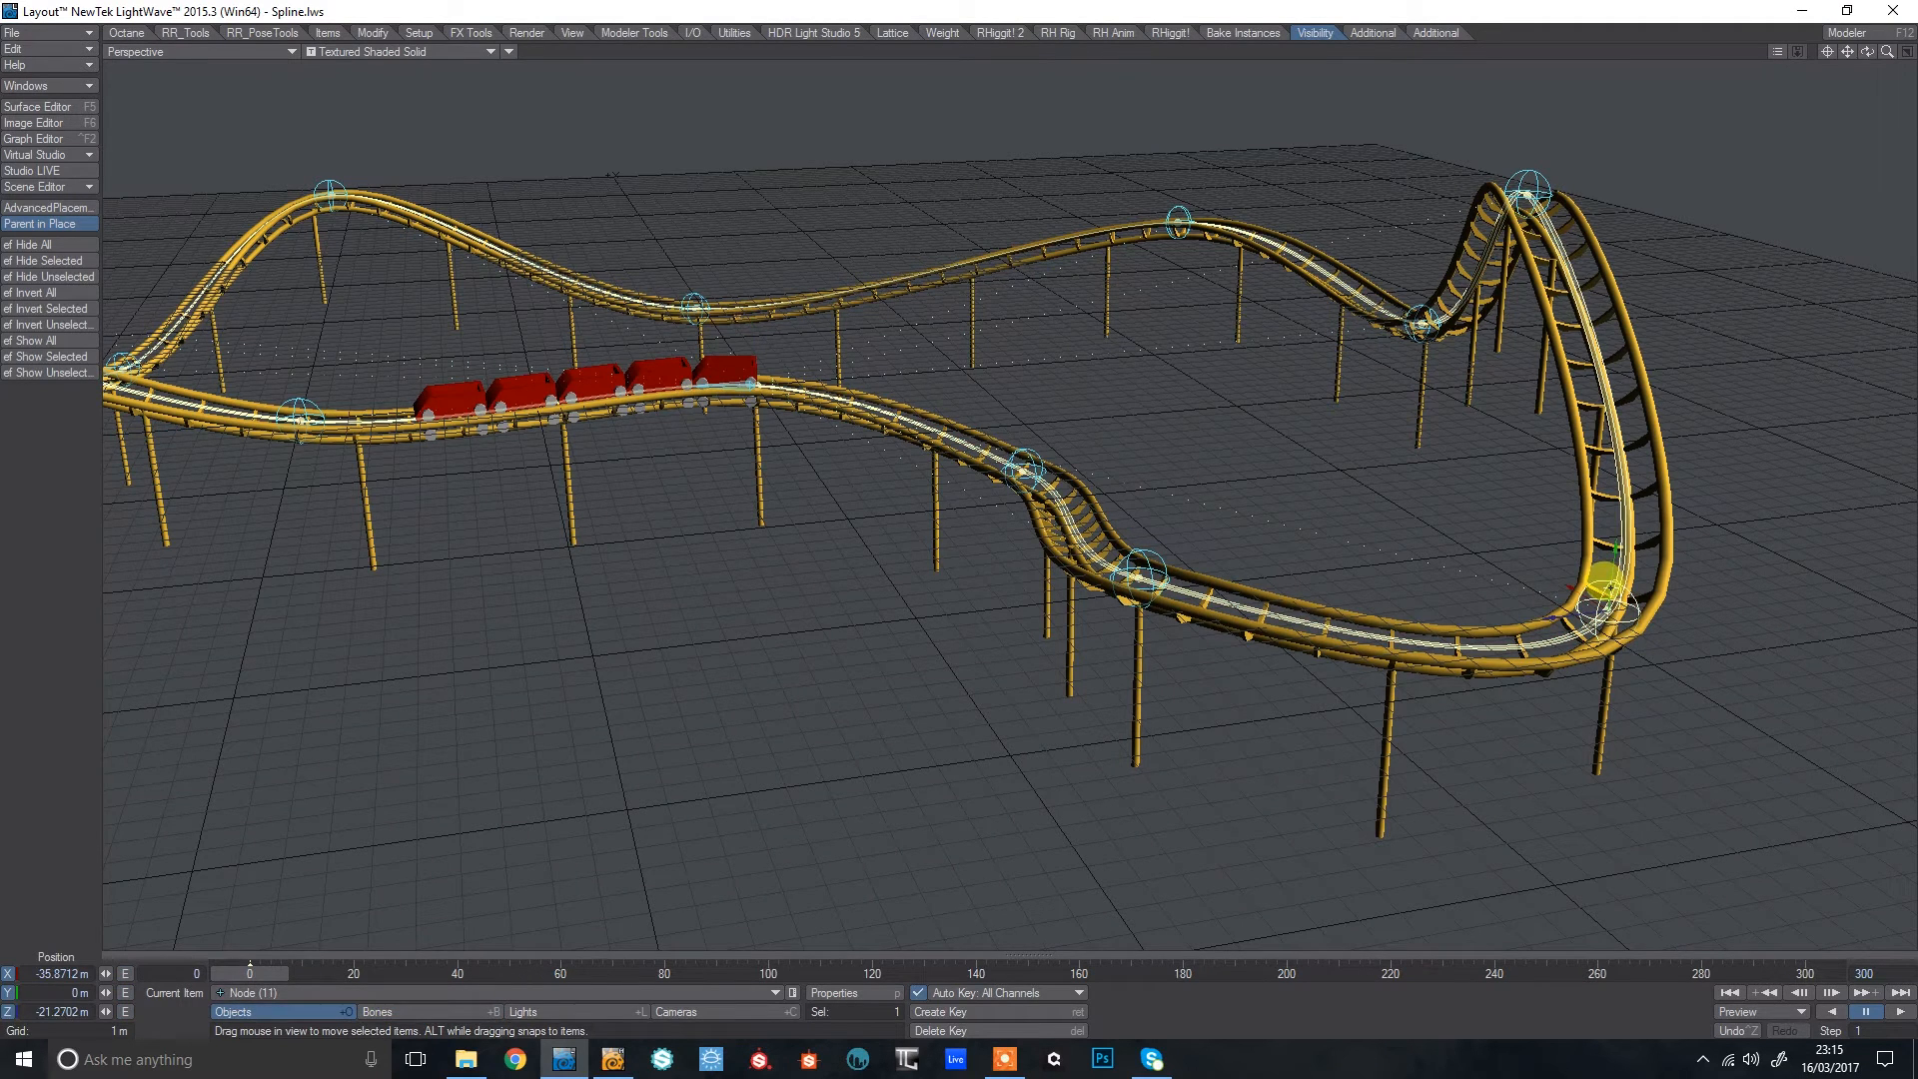
pyautogui.press('y')
pyautogui.moveTo(1643, 579); pyautogui.dragTo(1650, 583, button='right')
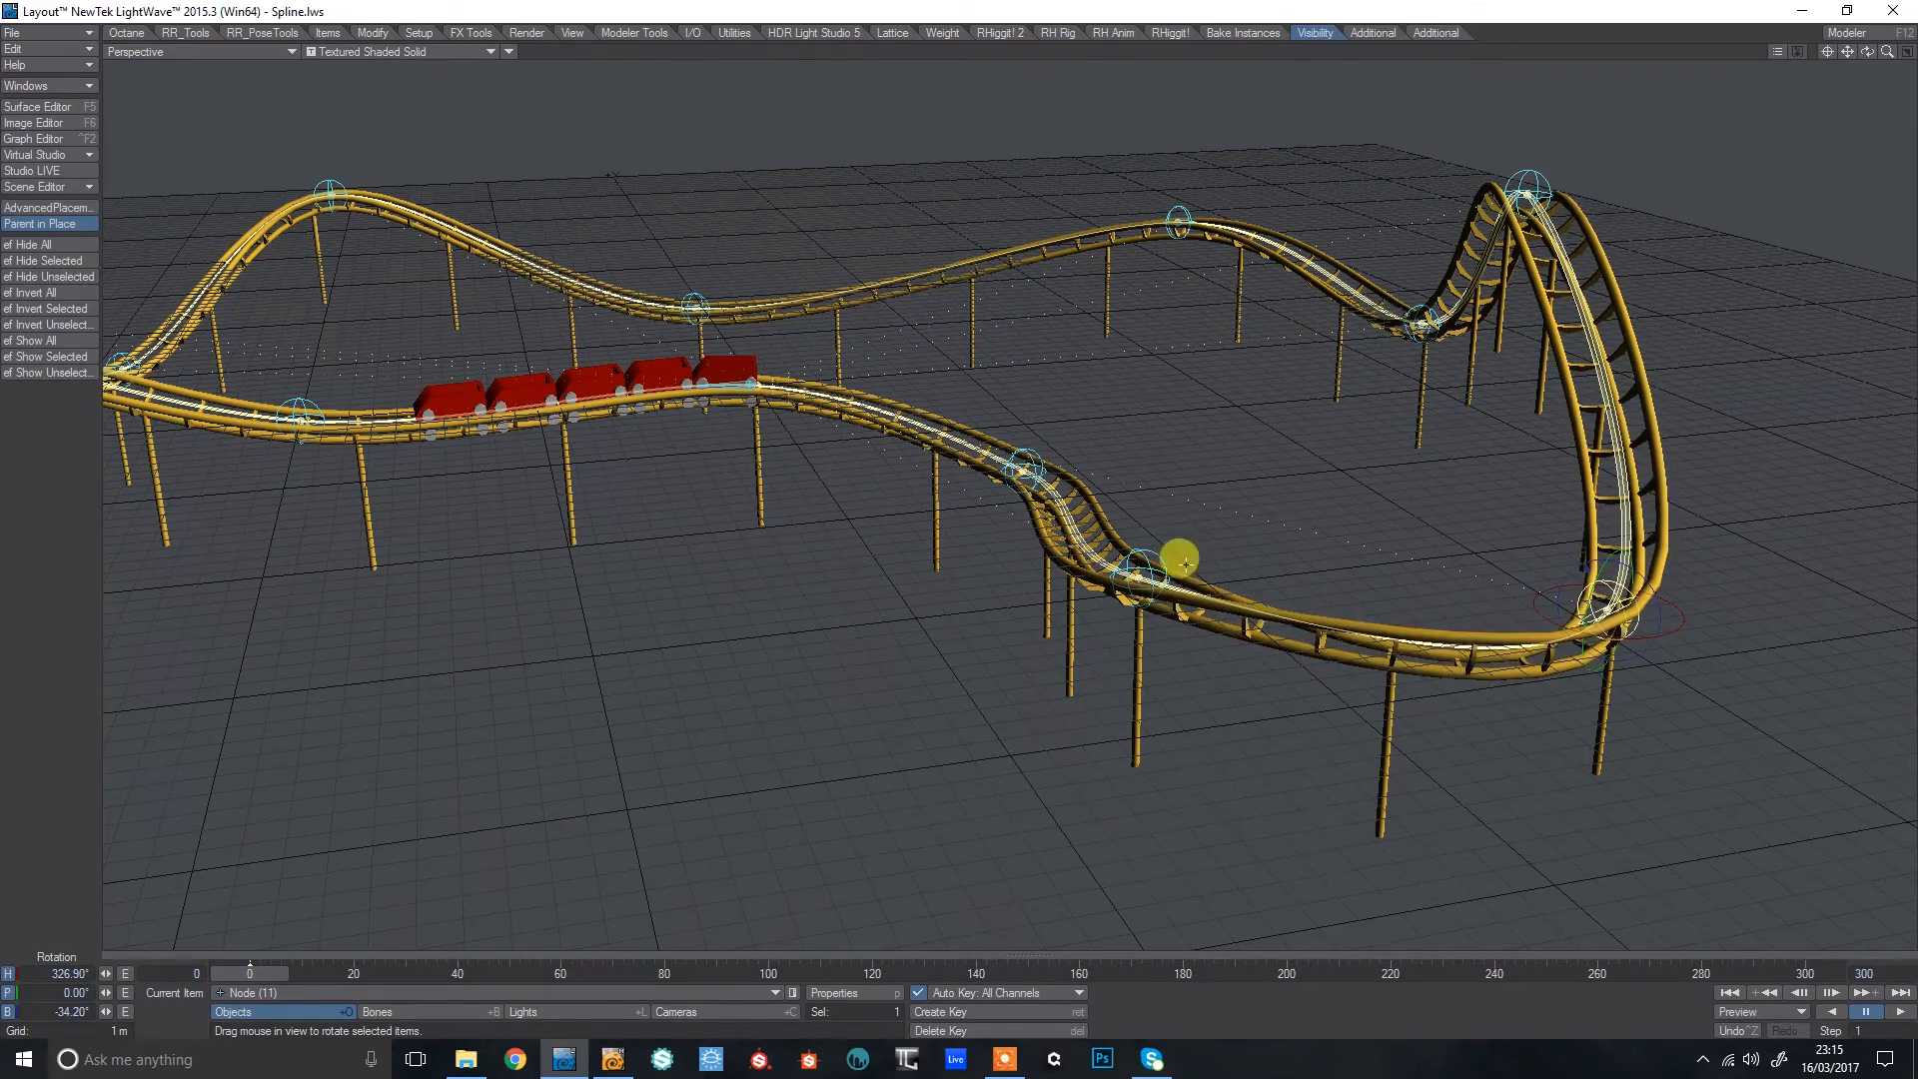
pyautogui.moveTo(1156, 533); pyautogui.dragTo(1171, 523, button='right')
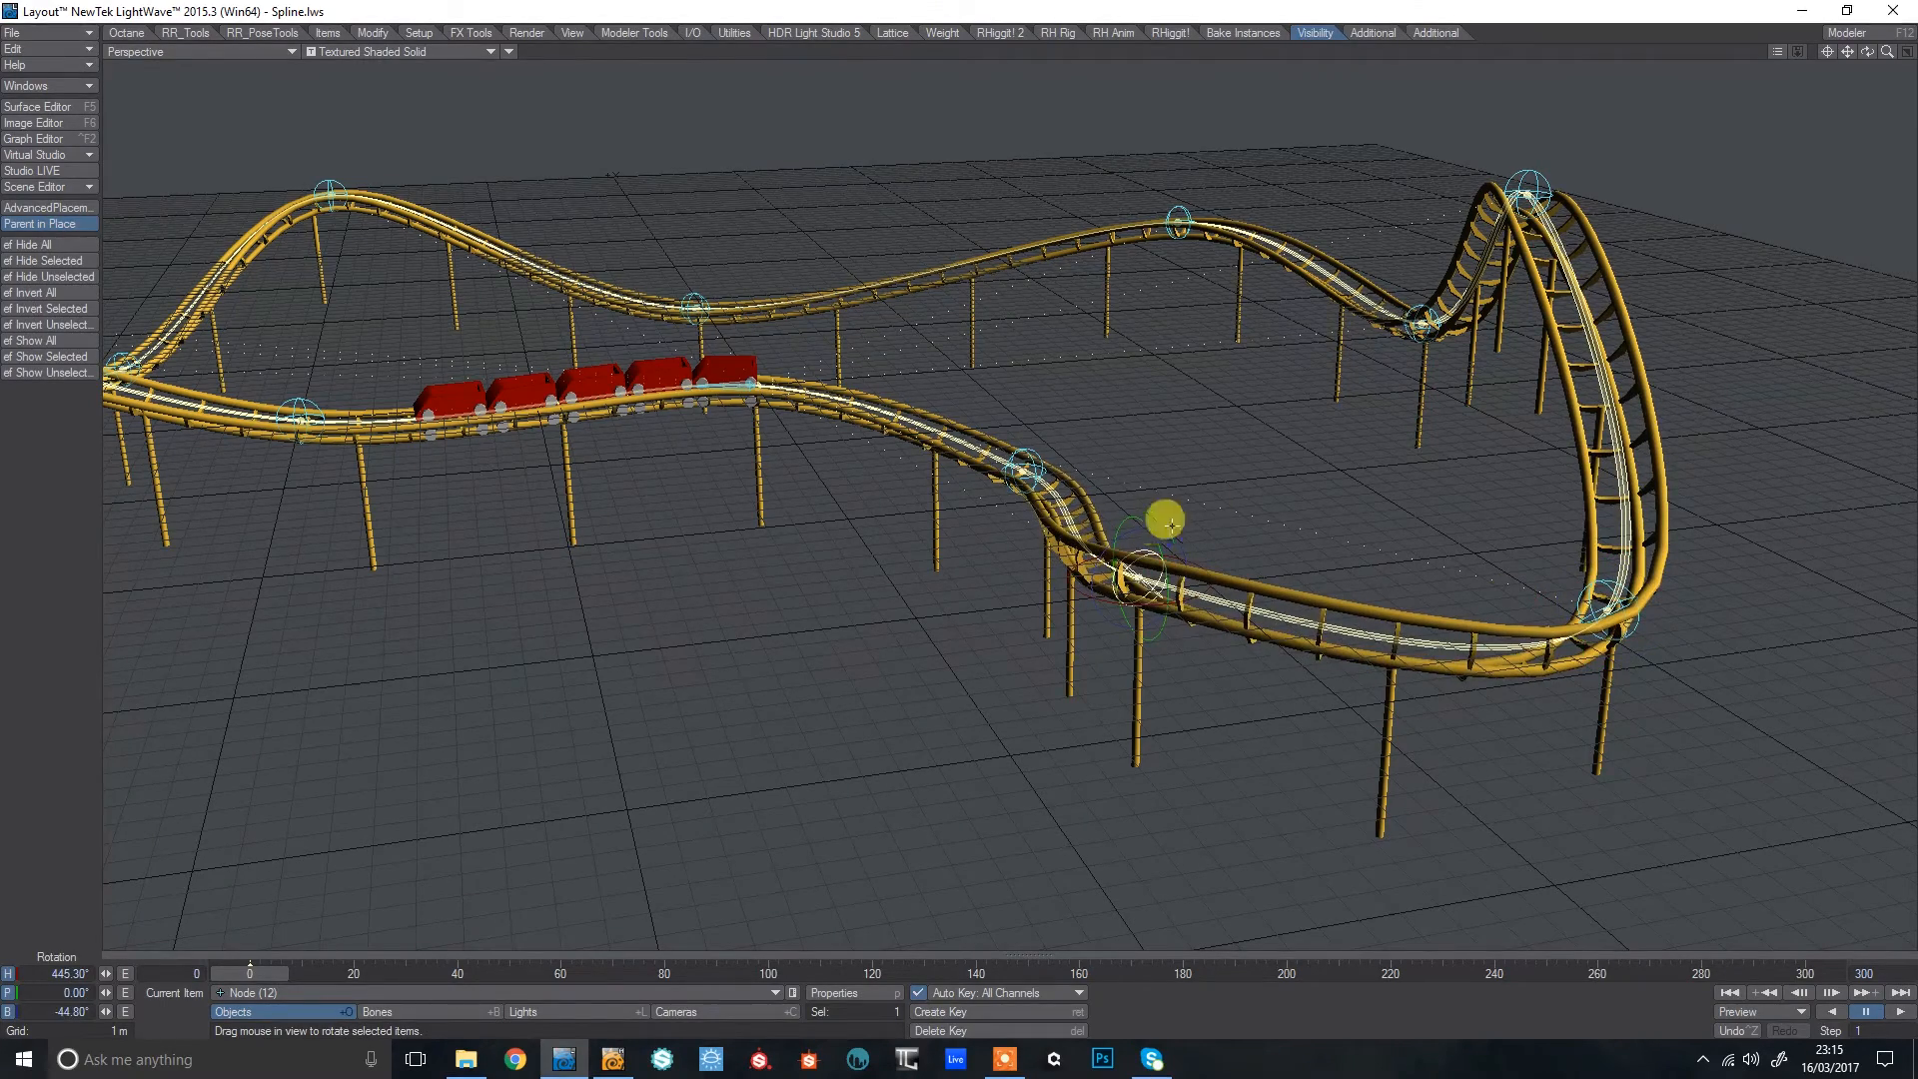
# Bank Node (13) to about 52.4°, bank the node at the far hill's peak, and bank Node (8) to about -105.5°.
pyautogui.moveTo(1867, 51)
pyautogui.mouseDown()
pyautogui.moveTo(1768, 50)
pyautogui.moveTo(1859, 51)
pyautogui.mouseUp()
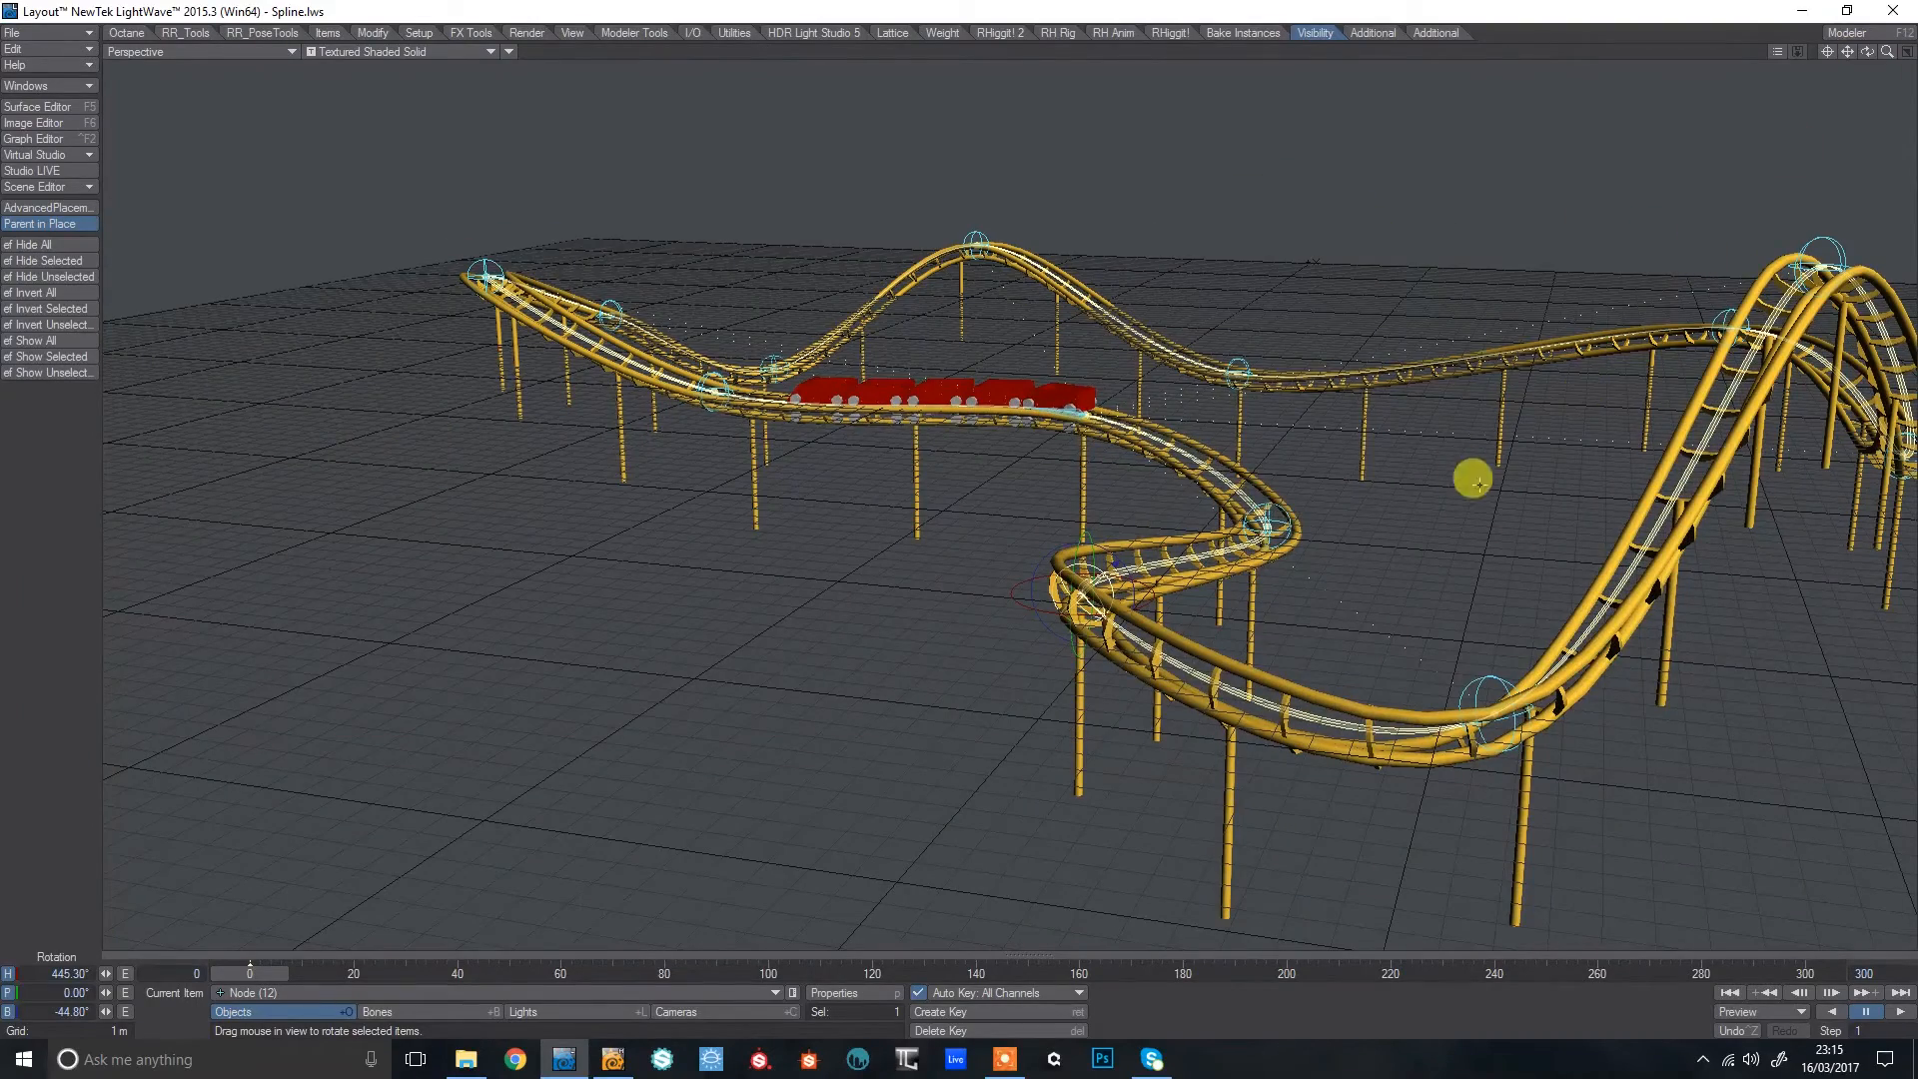
pyautogui.click(1272, 526)
pyautogui.moveTo(1305, 485); pyautogui.dragTo(1356, 494)
pyautogui.moveTo(983, 247); pyautogui.dragTo(829, 249)
pyautogui.click(1236, 367)
pyautogui.moveTo(1235, 362); pyautogui.dragTo(1085, 321)
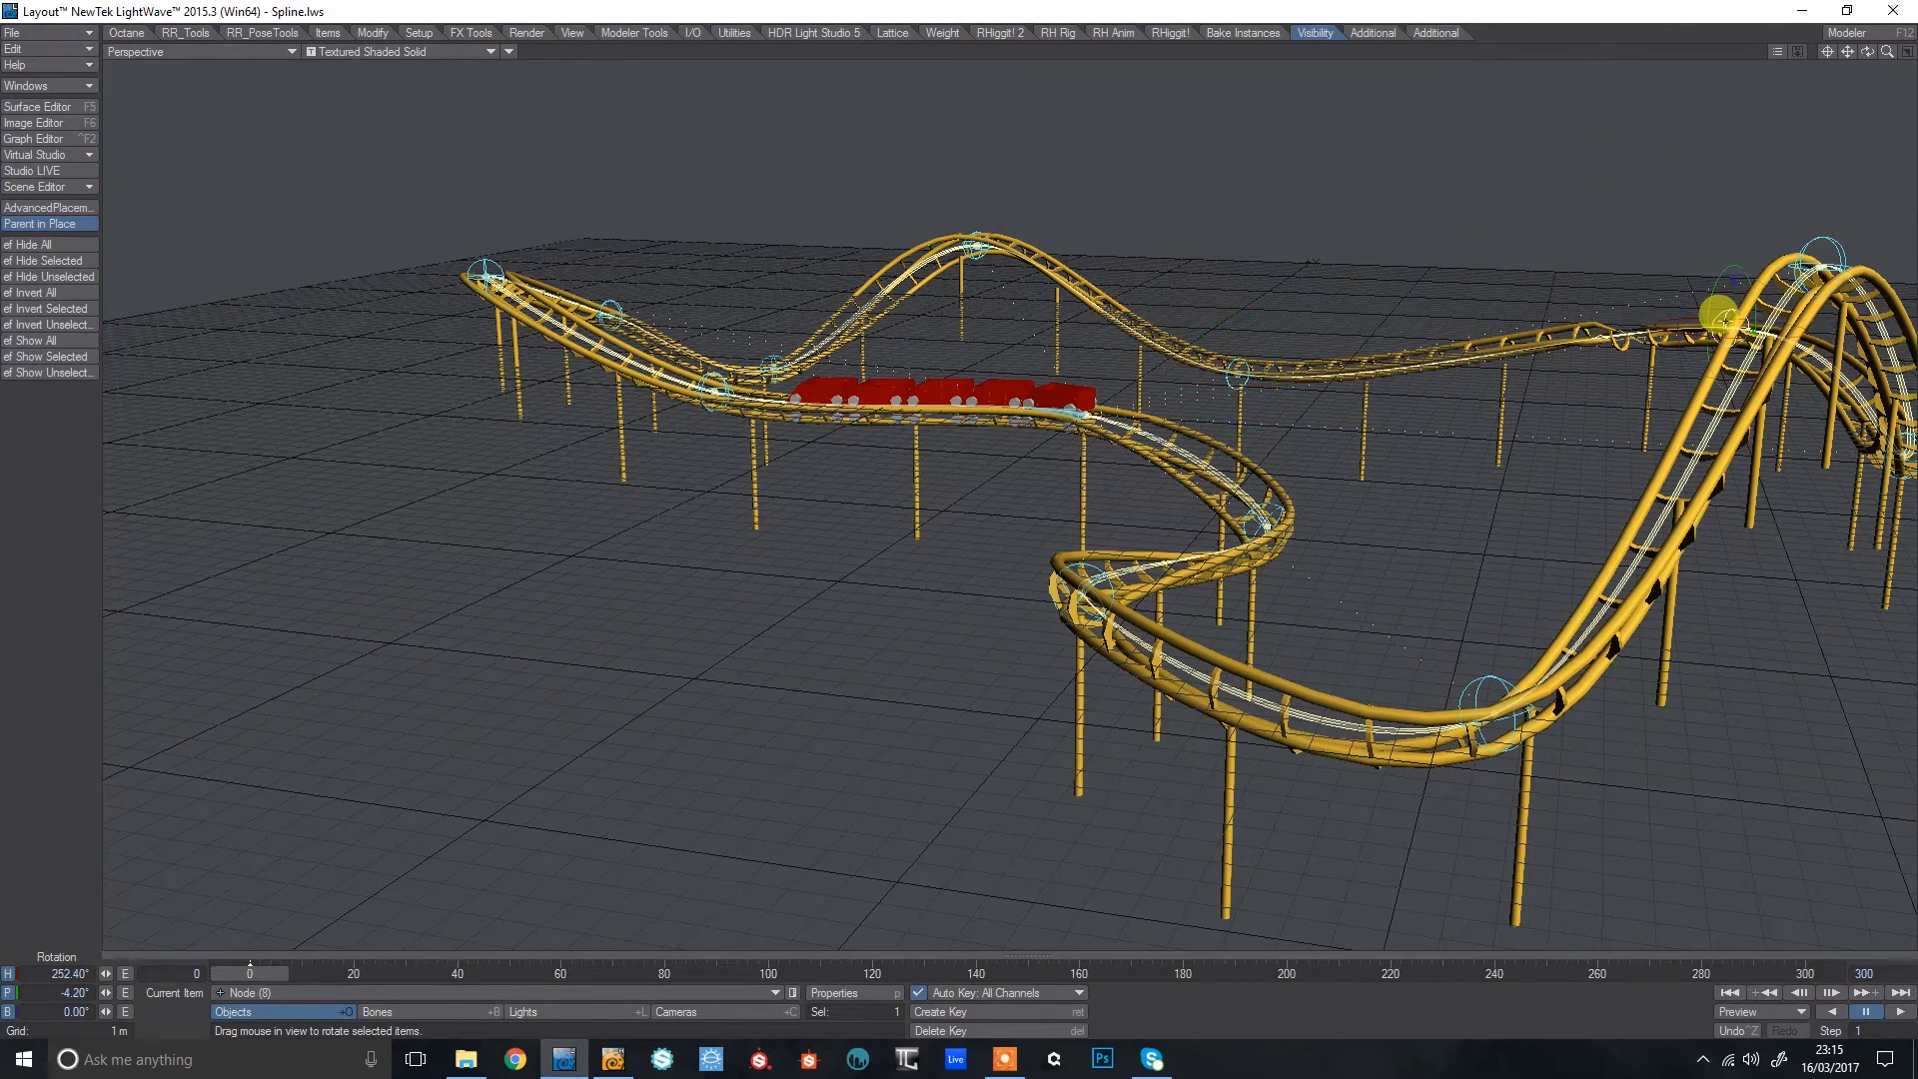
pyautogui.moveTo(1707, 297); pyautogui.dragTo(1474, 372)
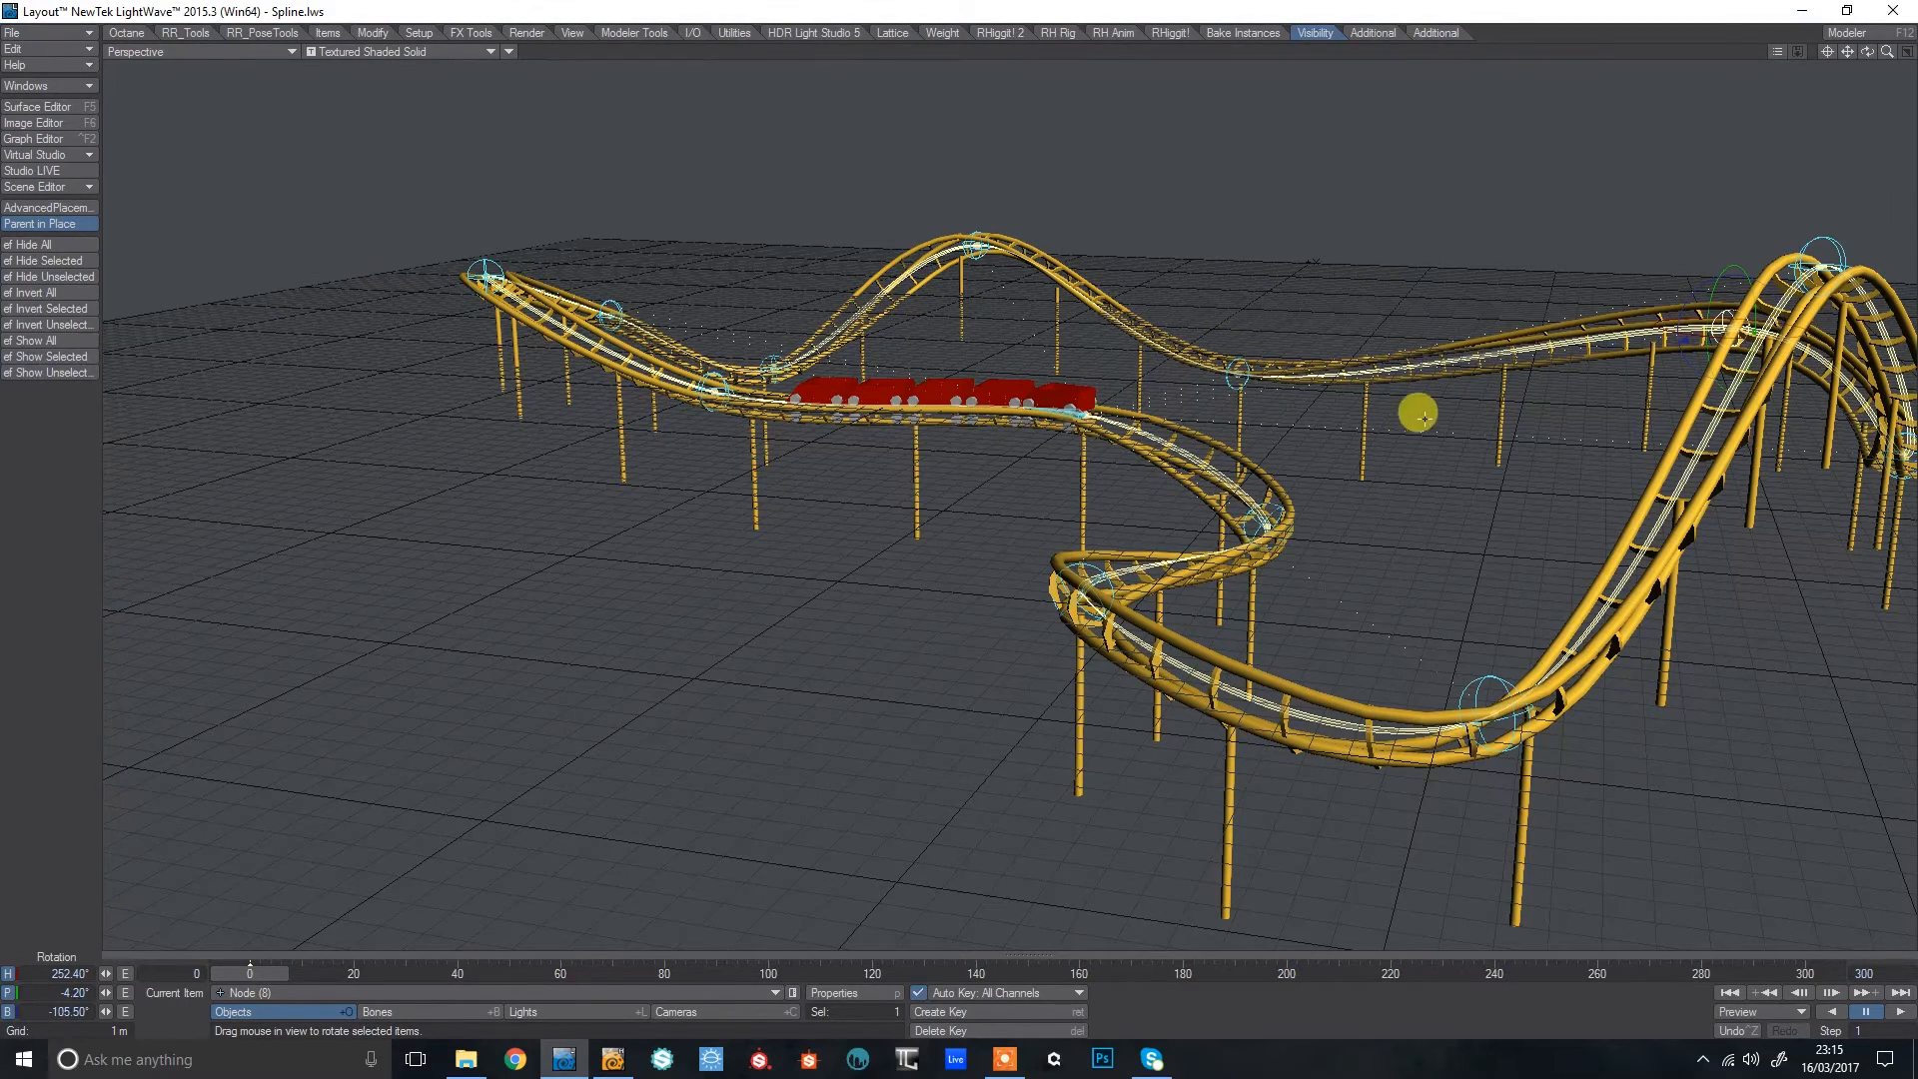
# Play the train animation and examine the ride over the banked track from another angle.
pyautogui.click(1897, 1011)
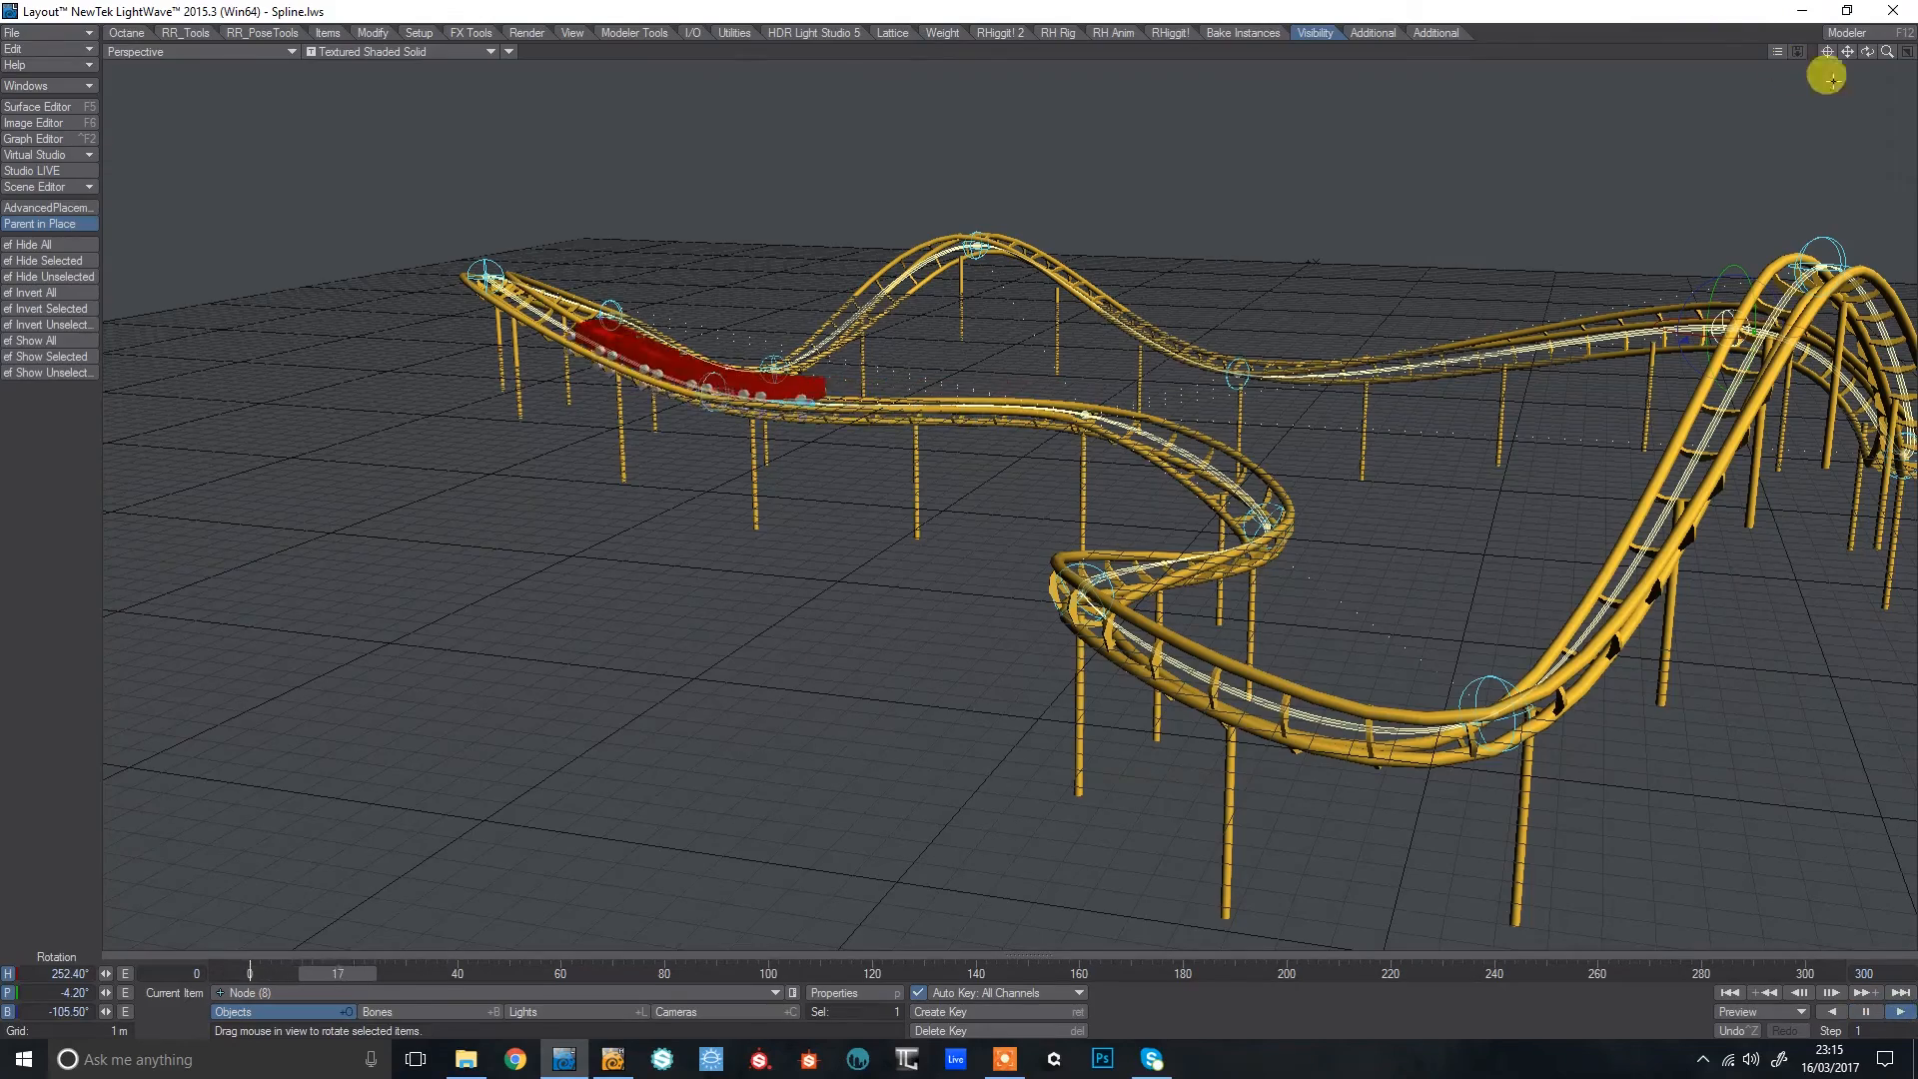
pyautogui.moveTo(1847, 51); pyautogui.dragTo(1718, 51)
pyautogui.moveTo(1870, 51)
pyautogui.mouseDown()
pyautogui.moveTo(1891, 20)
pyautogui.moveTo(1871, 47)
pyautogui.moveTo(1758, 80)
pyautogui.moveTo(1748, 62)
pyautogui.moveTo(1860, 55)
pyautogui.mouseUp()
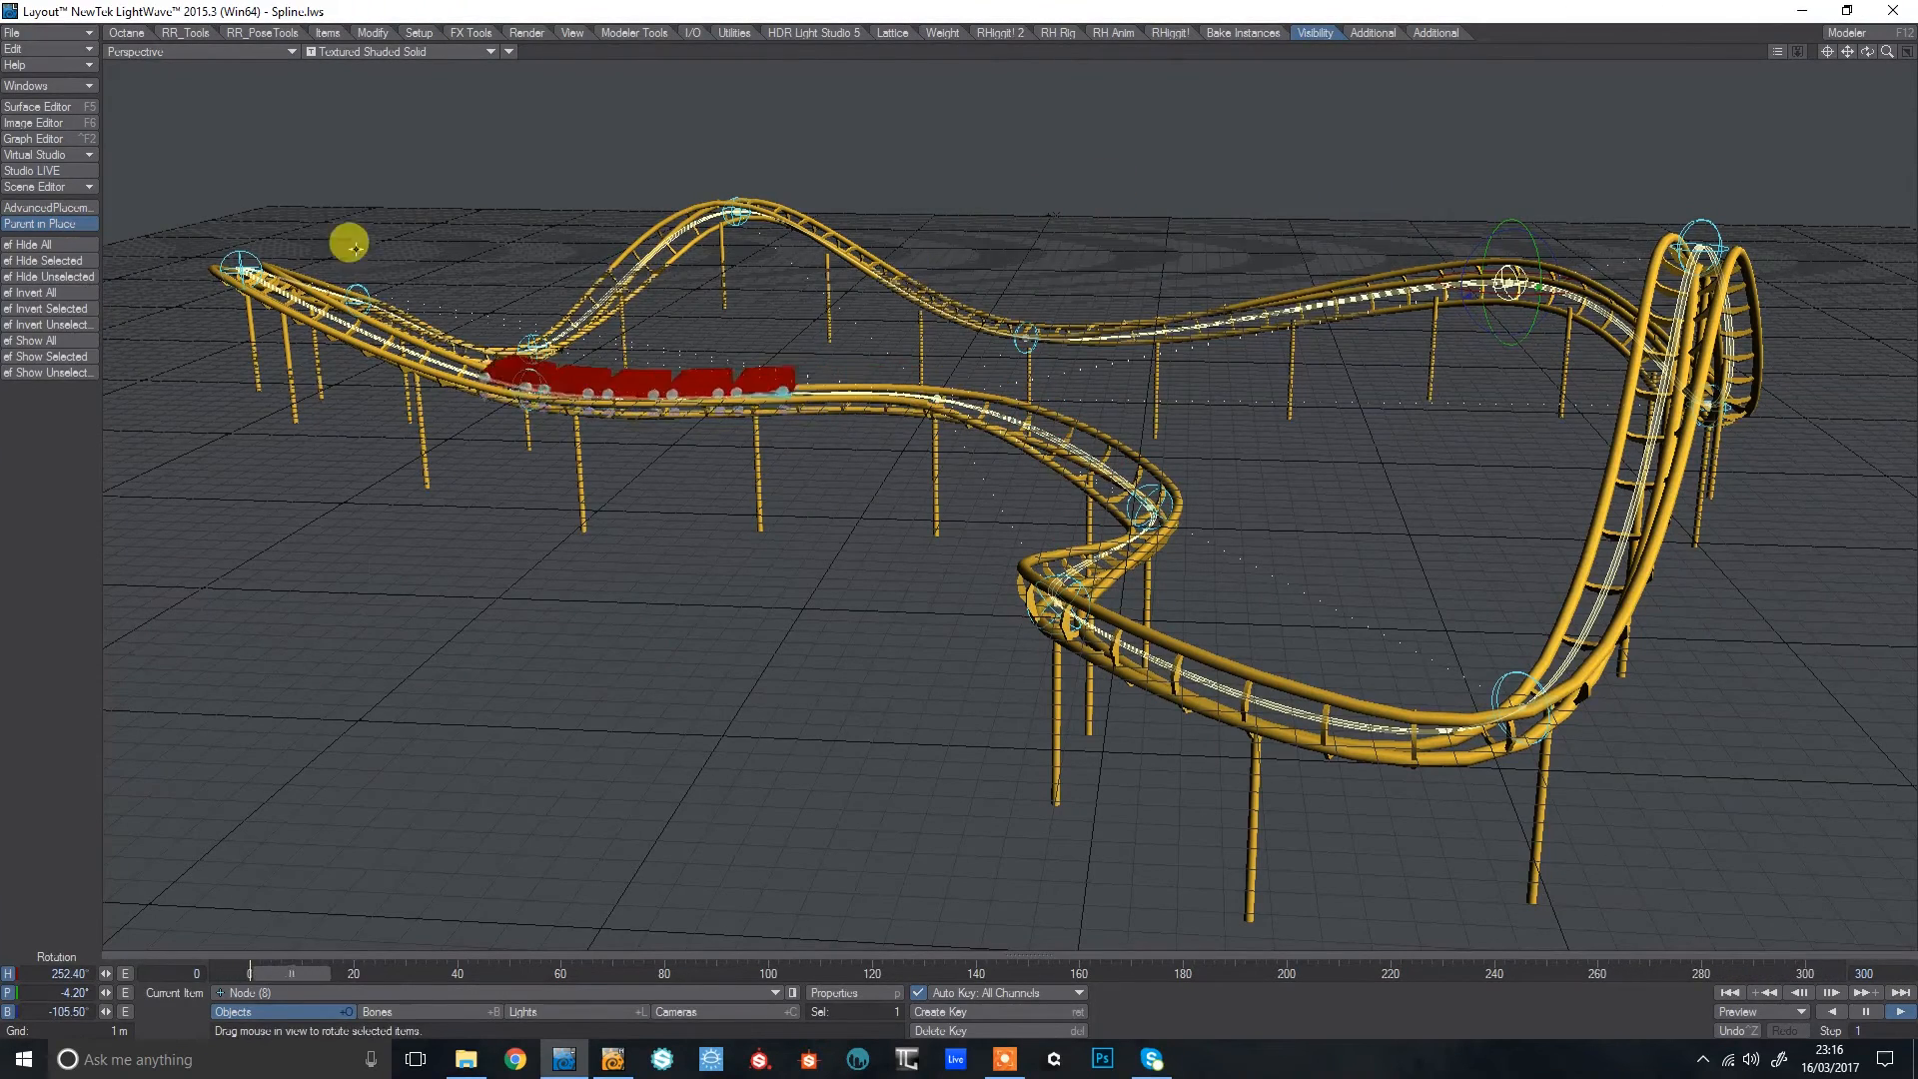
# Return to frame 0, bank the node at the far end curve, and bank the adjacent Node (4) to about -73.9°.
pyautogui.click(240, 260)
pyautogui.click(246, 964)
pyautogui.moveTo(246, 213); pyautogui.dragTo(283, 247)
pyautogui.click(357, 298)
pyautogui.moveTo(373, 252); pyautogui.dragTo(397, 292)
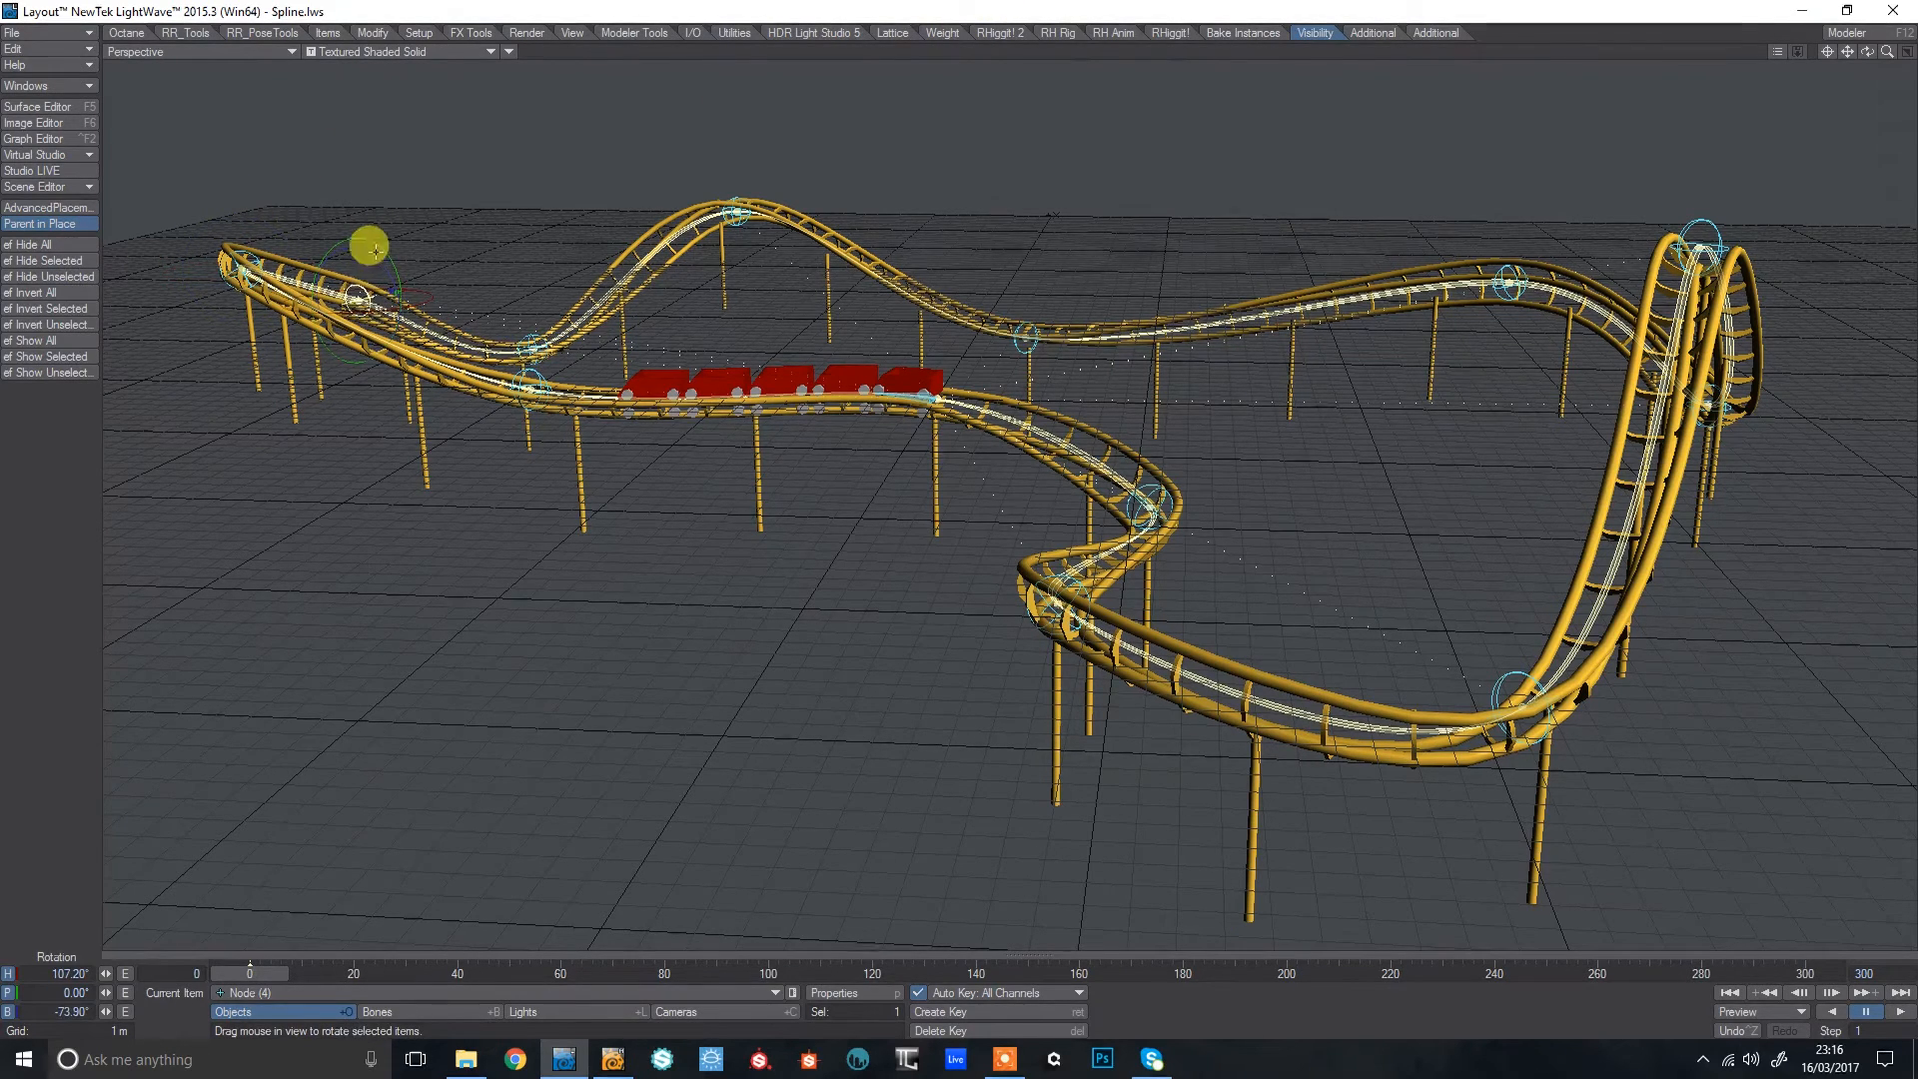
# Lower Node (7) in the dip after the far hill to a Y position of about -4.25 m.
pyautogui.moveTo(1867, 51); pyautogui.dragTo(1546, 344)
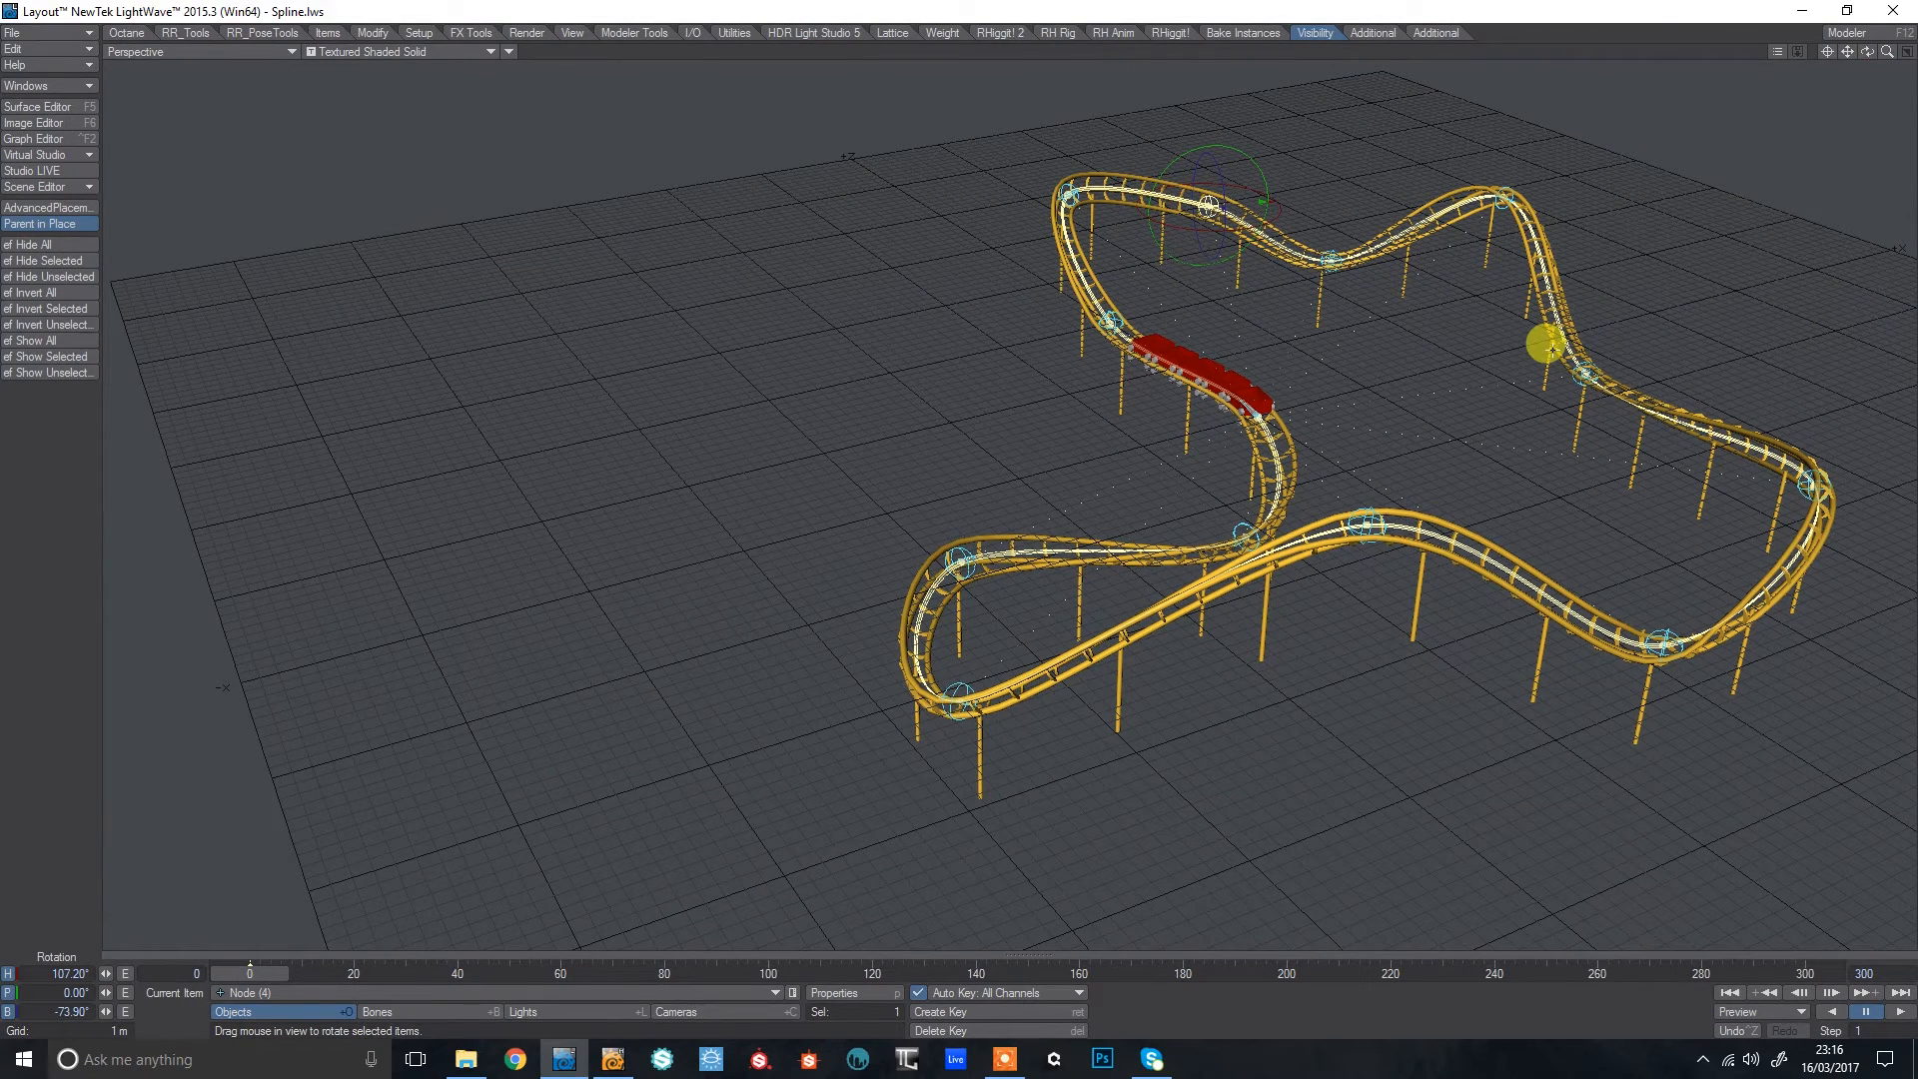
pyautogui.moveTo(1864, 52); pyautogui.dragTo(1830, 67)
pyautogui.click(1188, 287)
pyautogui.press('t')
pyautogui.moveTo(1203, 288)
pyautogui.mouseDown(button='right')
pyautogui.moveTo(1207, 142)
pyautogui.moveTo(1204, 302)
pyautogui.mouseUp(button='right')
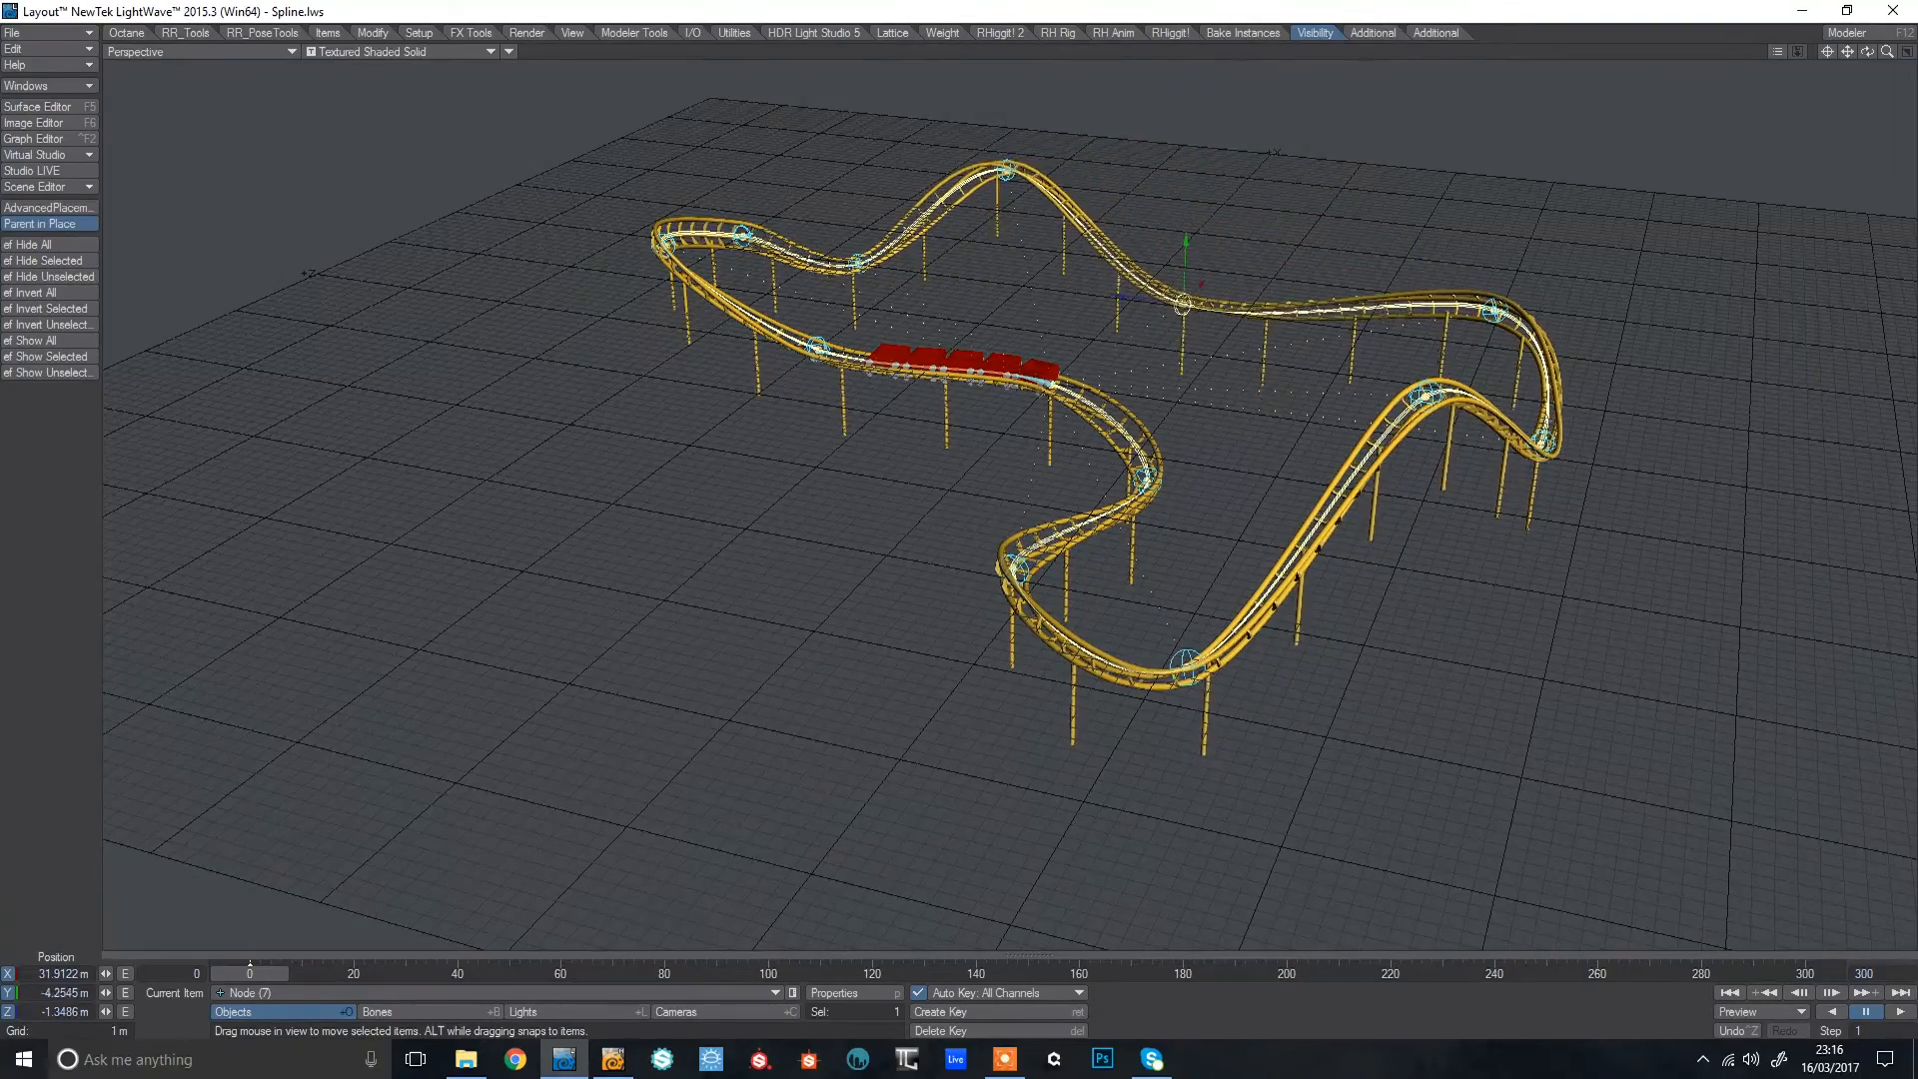
# Reduce the bank of Node (13) on the curve ahead of the train to about 32°.
pyautogui.moveTo(1887, 51)
pyautogui.mouseDown()
pyautogui.moveTo(1913, 51)
pyautogui.moveTo(1818, 35)
pyautogui.moveTo(1878, 53)
pyautogui.mouseUp()
pyautogui.click(1001, 508)
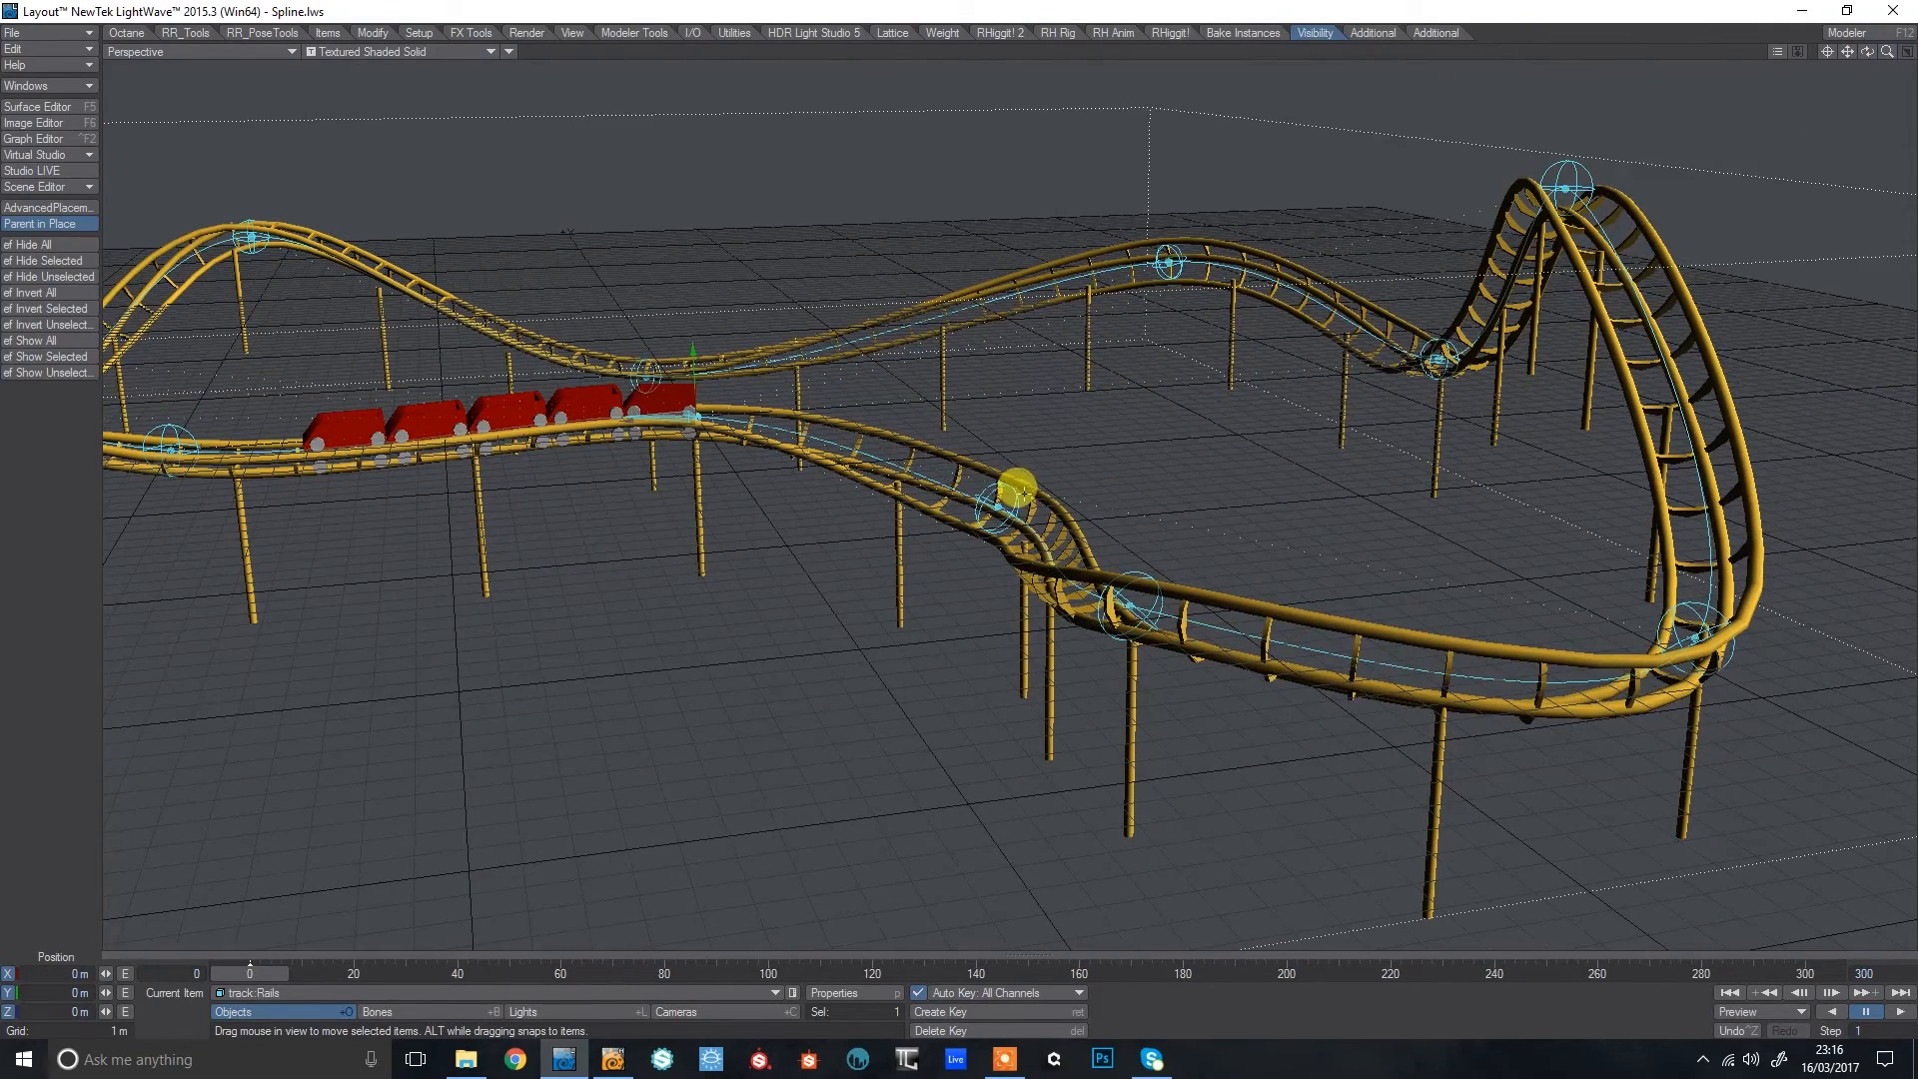
pyautogui.press('y')
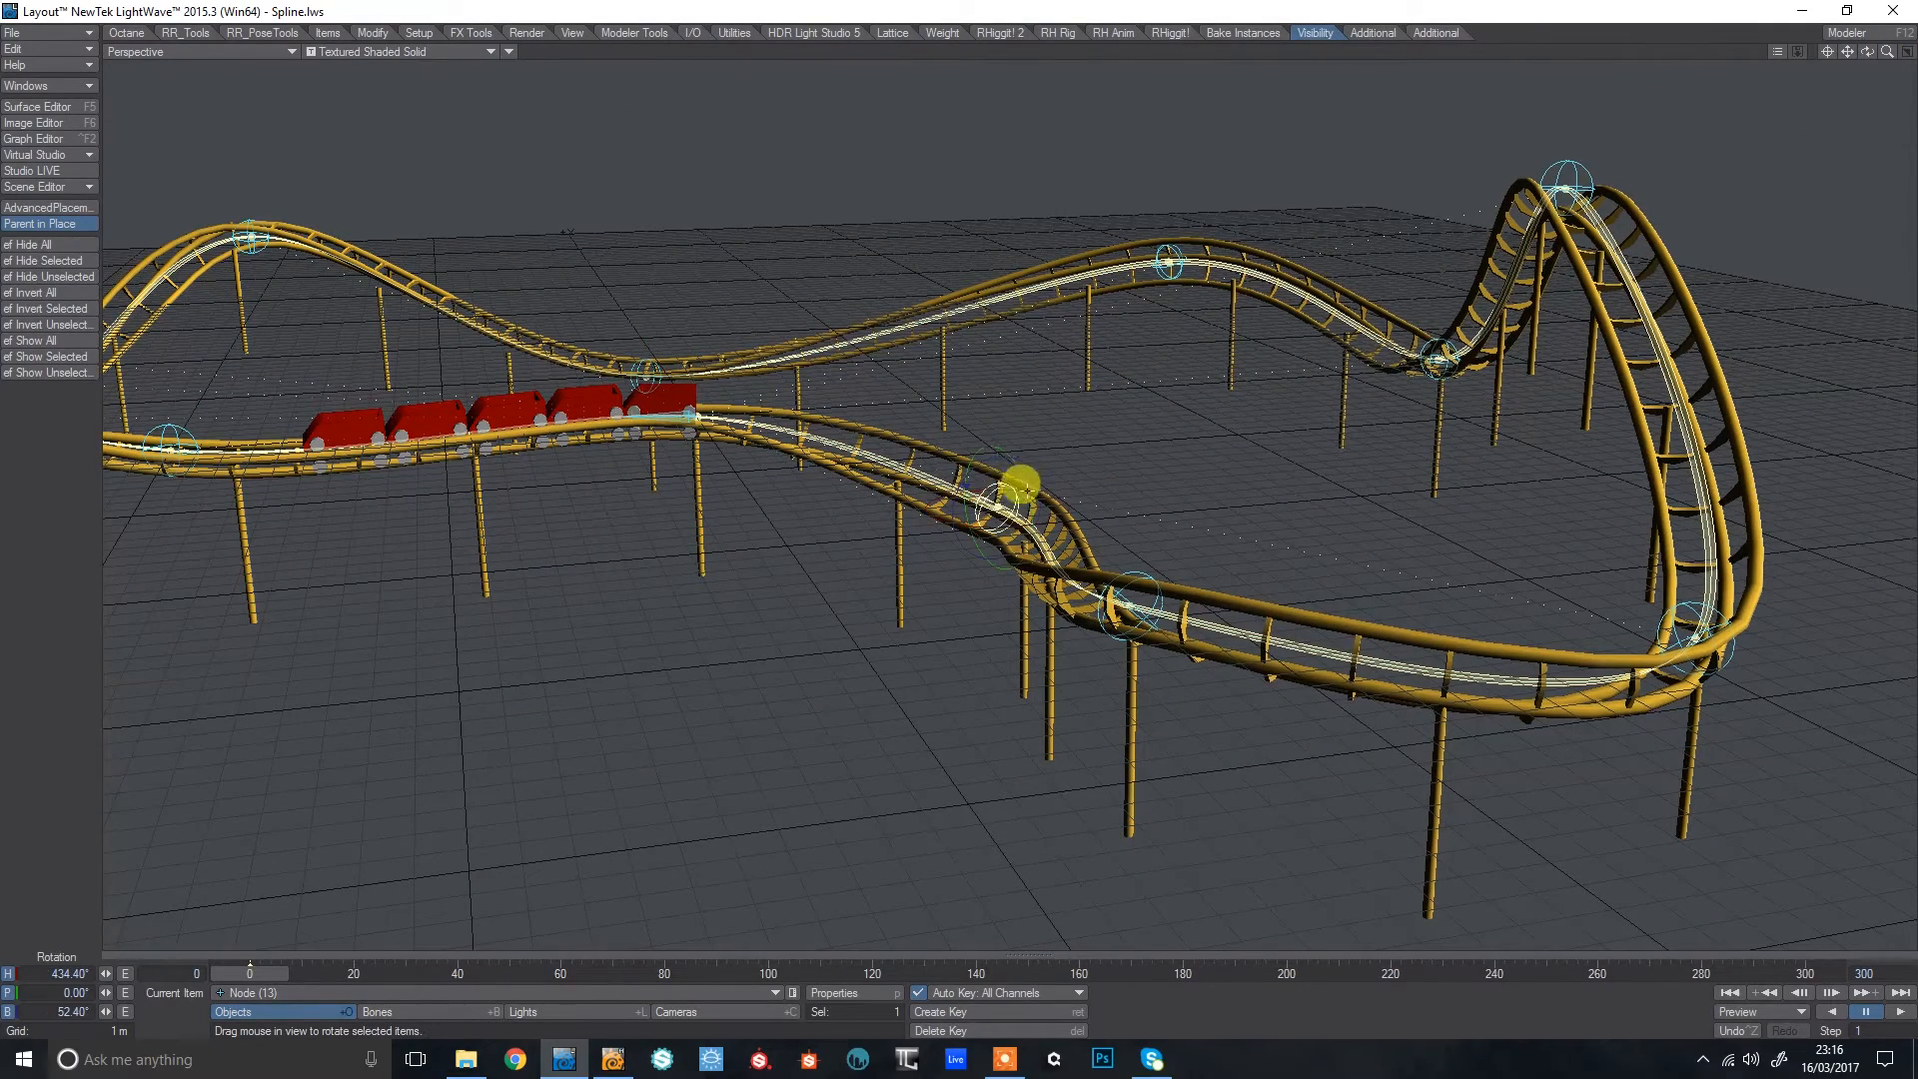
pyautogui.moveTo(1019, 458); pyautogui.dragTo(974, 466, button='right')
pyautogui.moveTo(1886, 52); pyautogui.dragTo(1869, 55)
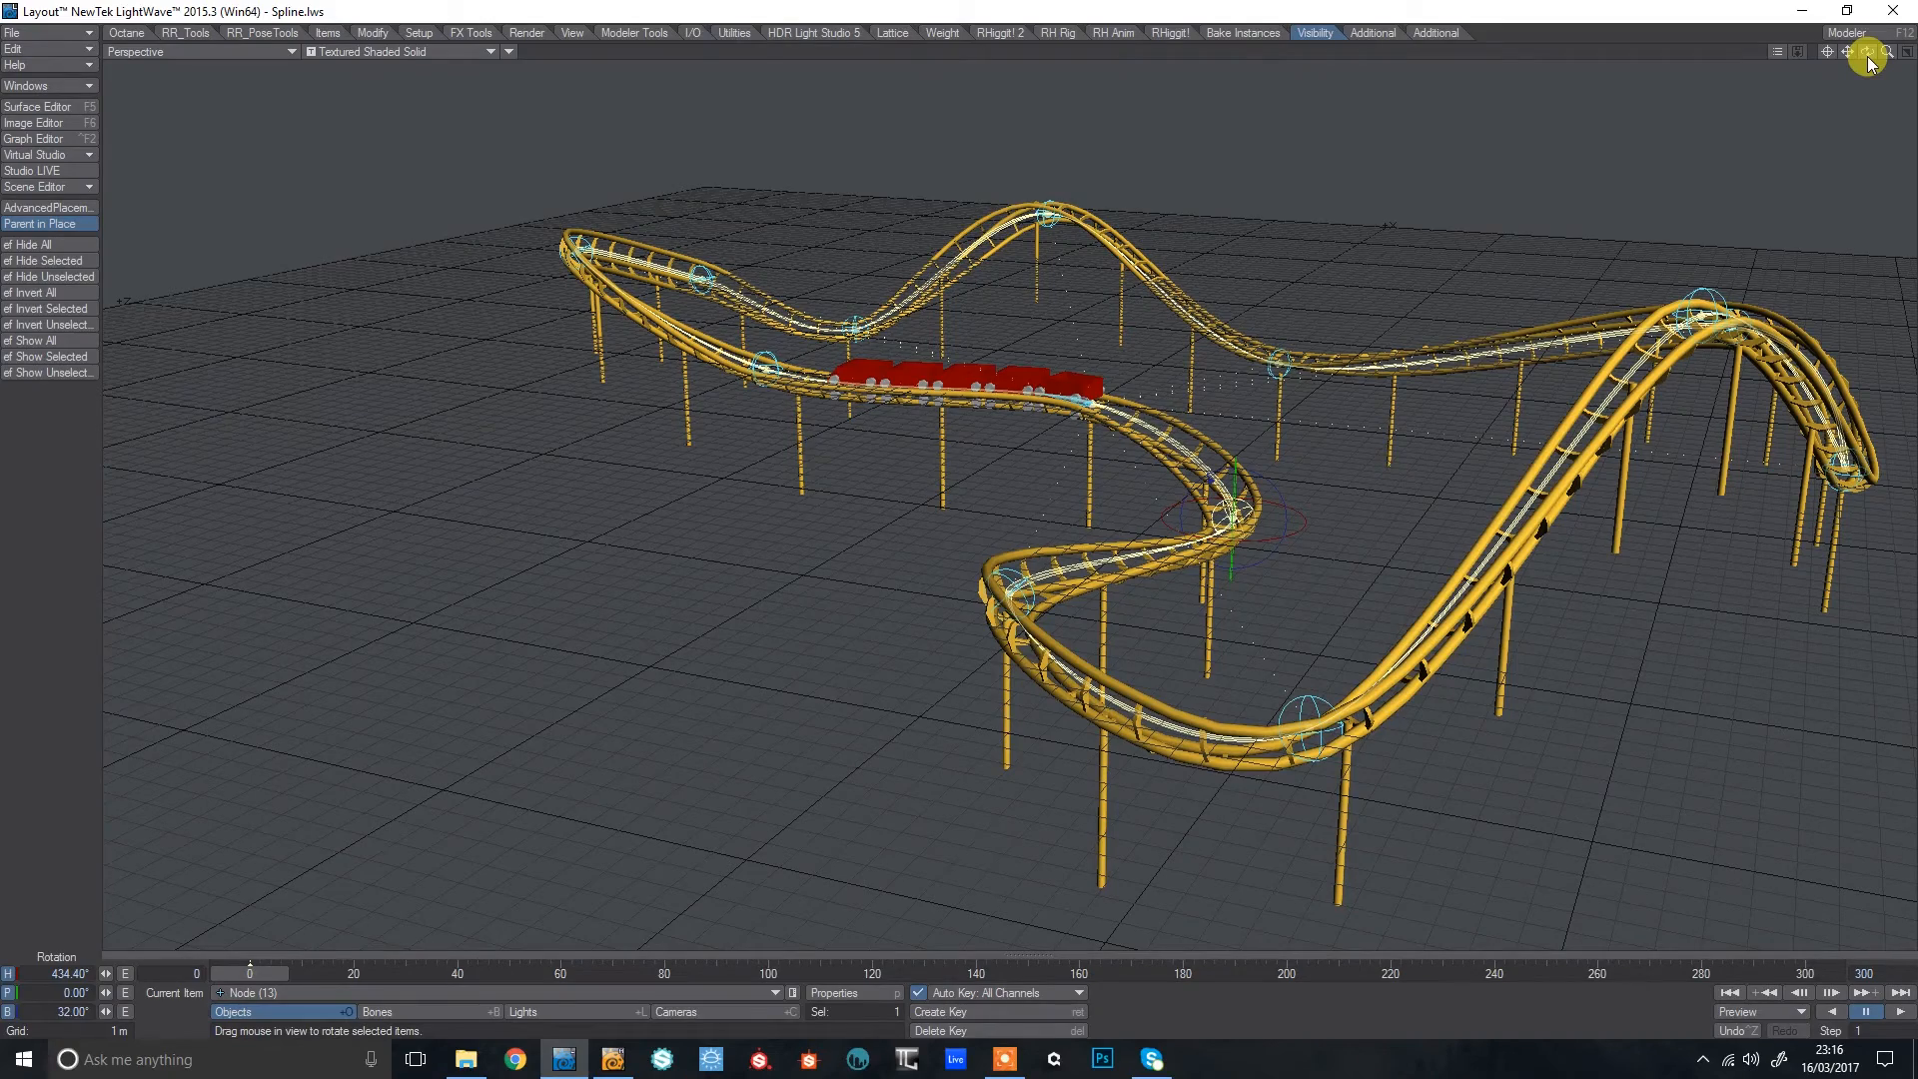
pyautogui.moveTo(1886, 51); pyautogui.dragTo(1857, 56)
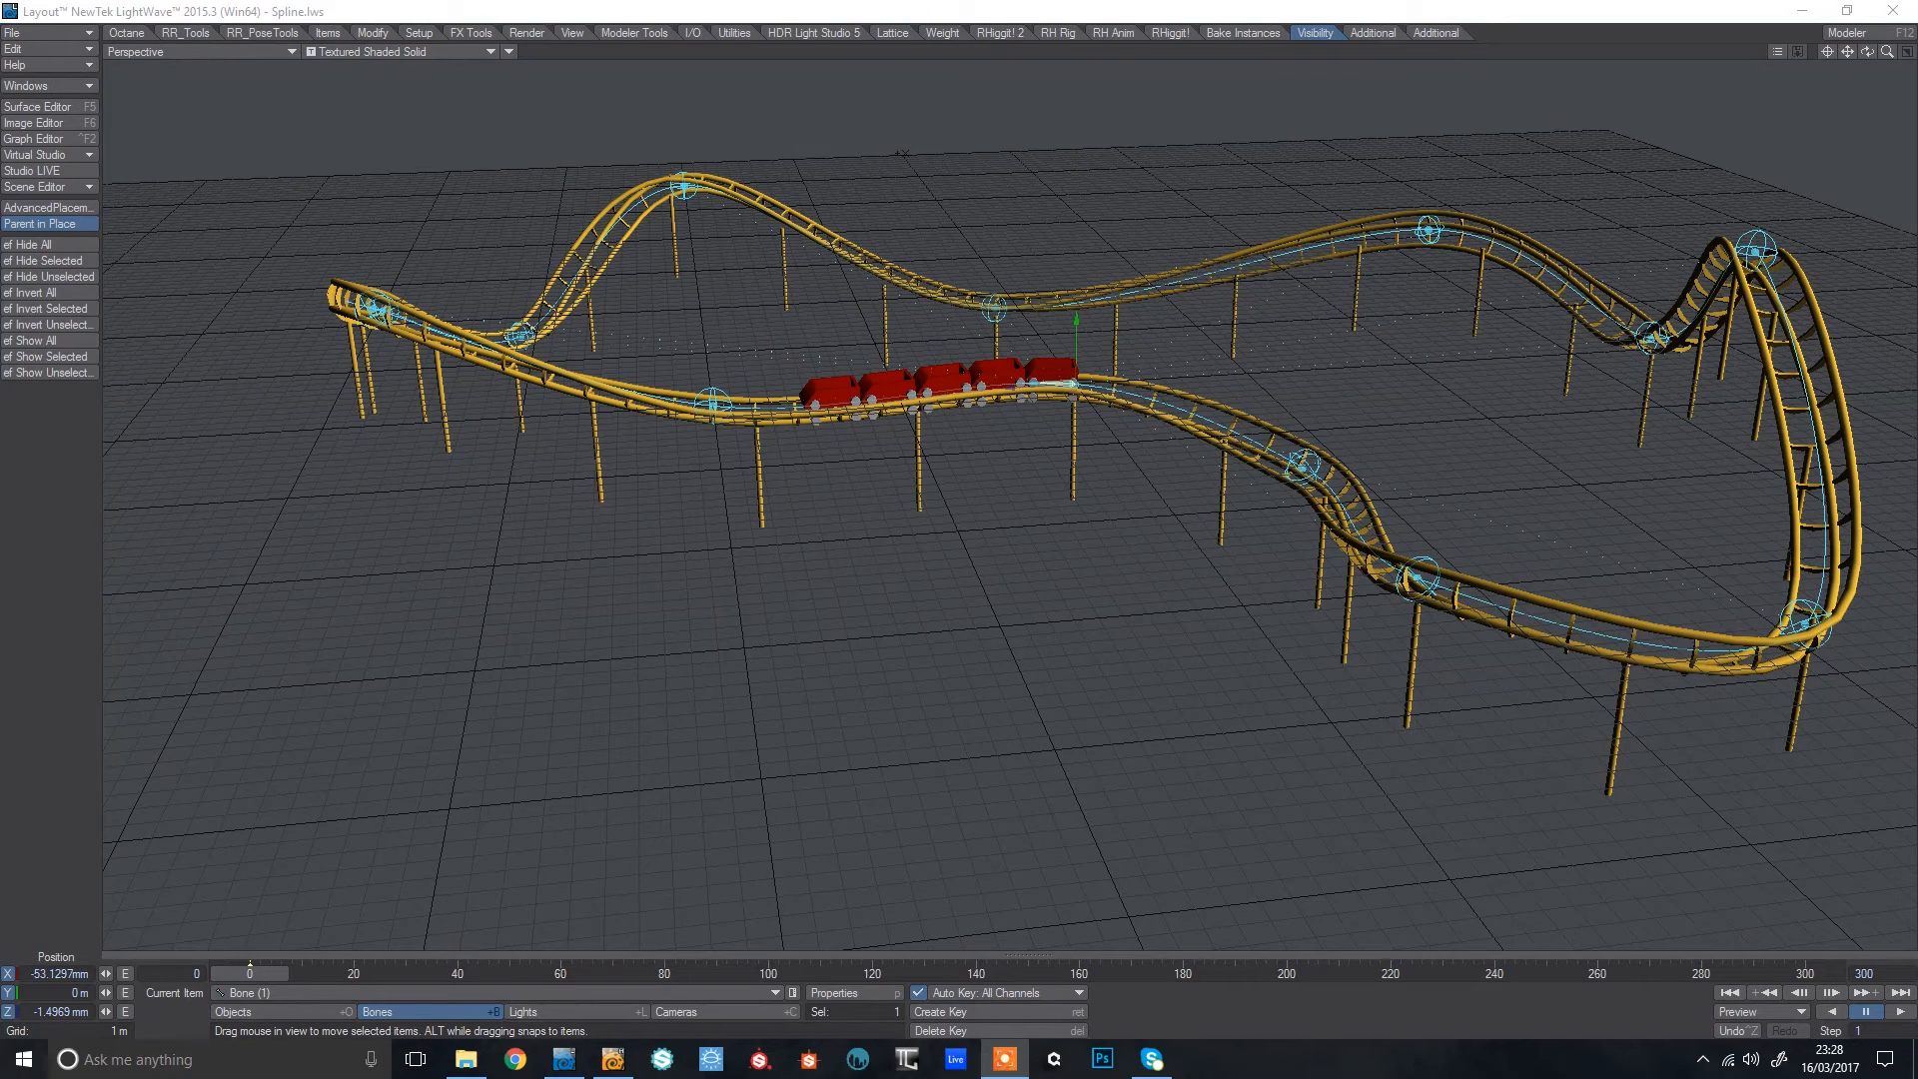
pyautogui.moveTo(1867, 51)
pyautogui.mouseDown()
pyautogui.moveTo(1820, 30)
pyautogui.moveTo(1864, 50)
pyautogui.mouseUp()
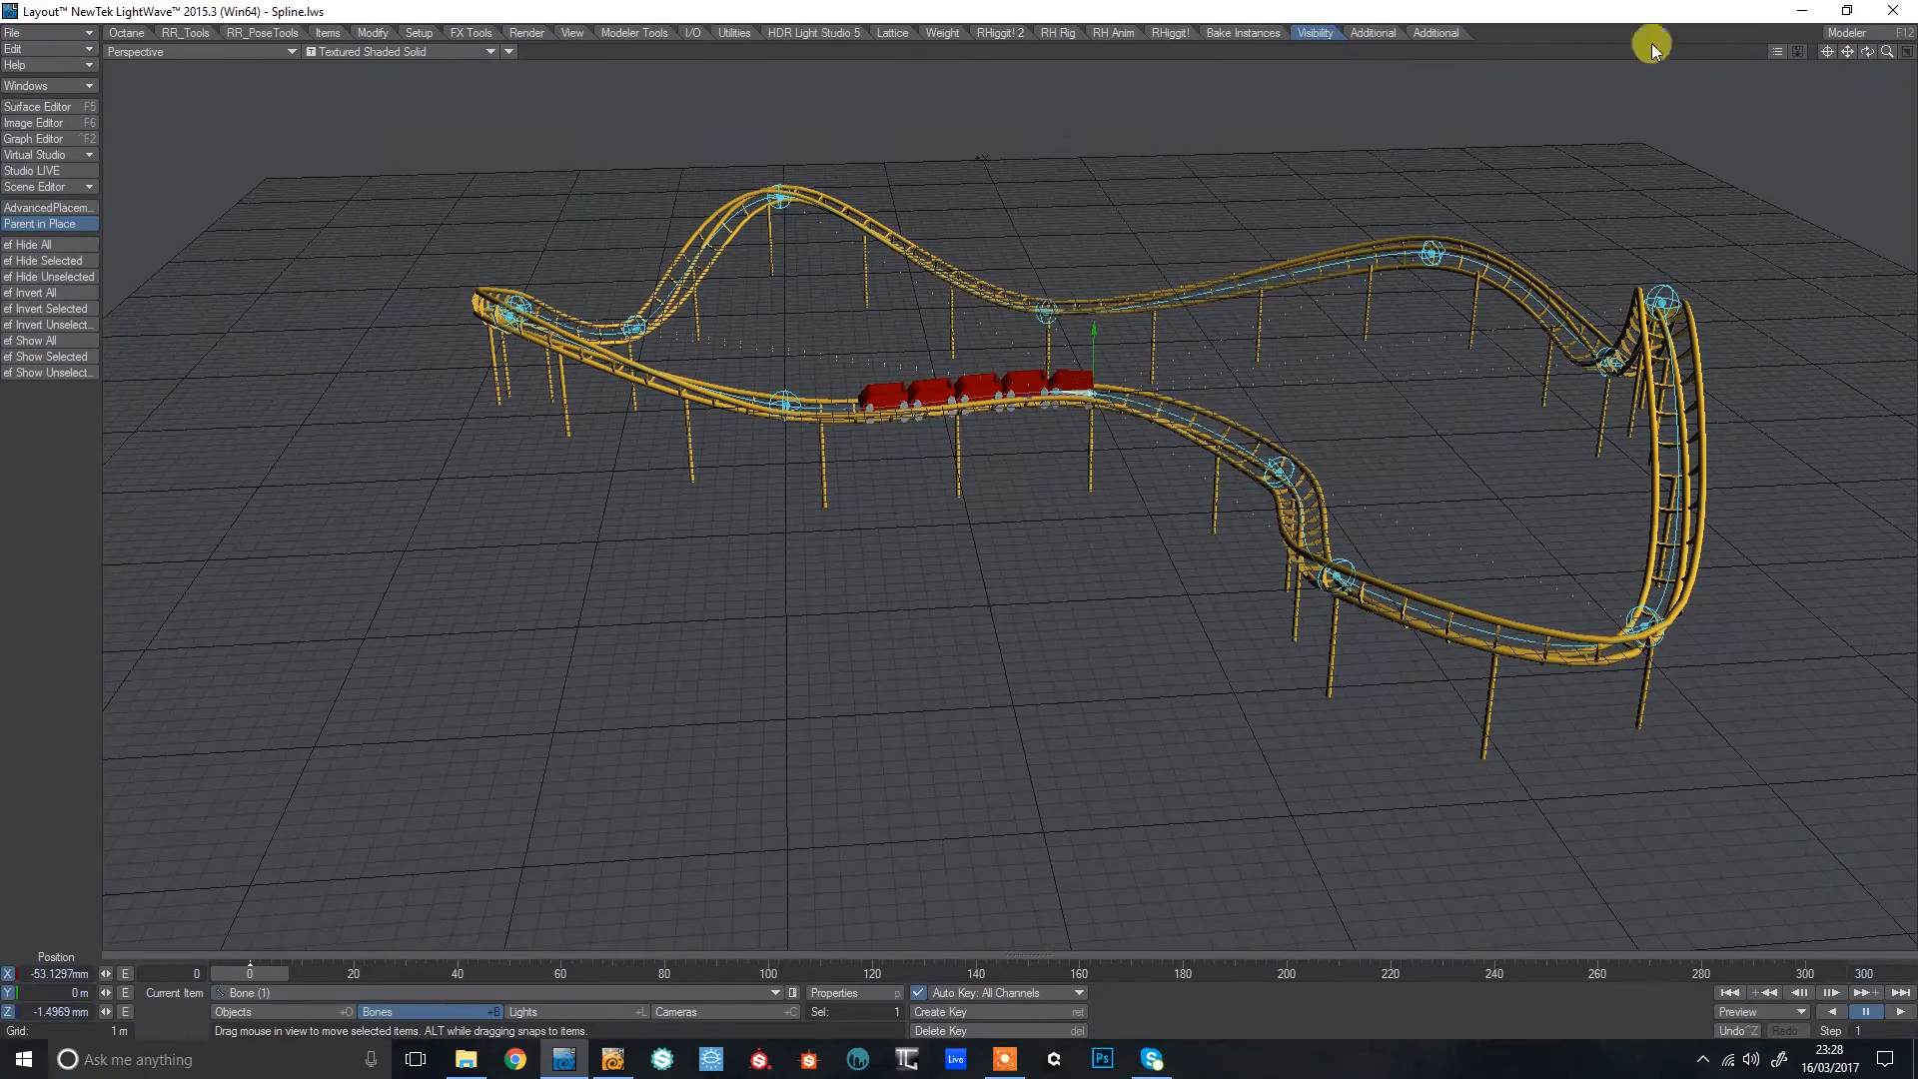
pyautogui.moveTo(1847, 51); pyautogui.dragTo(1823, 53)
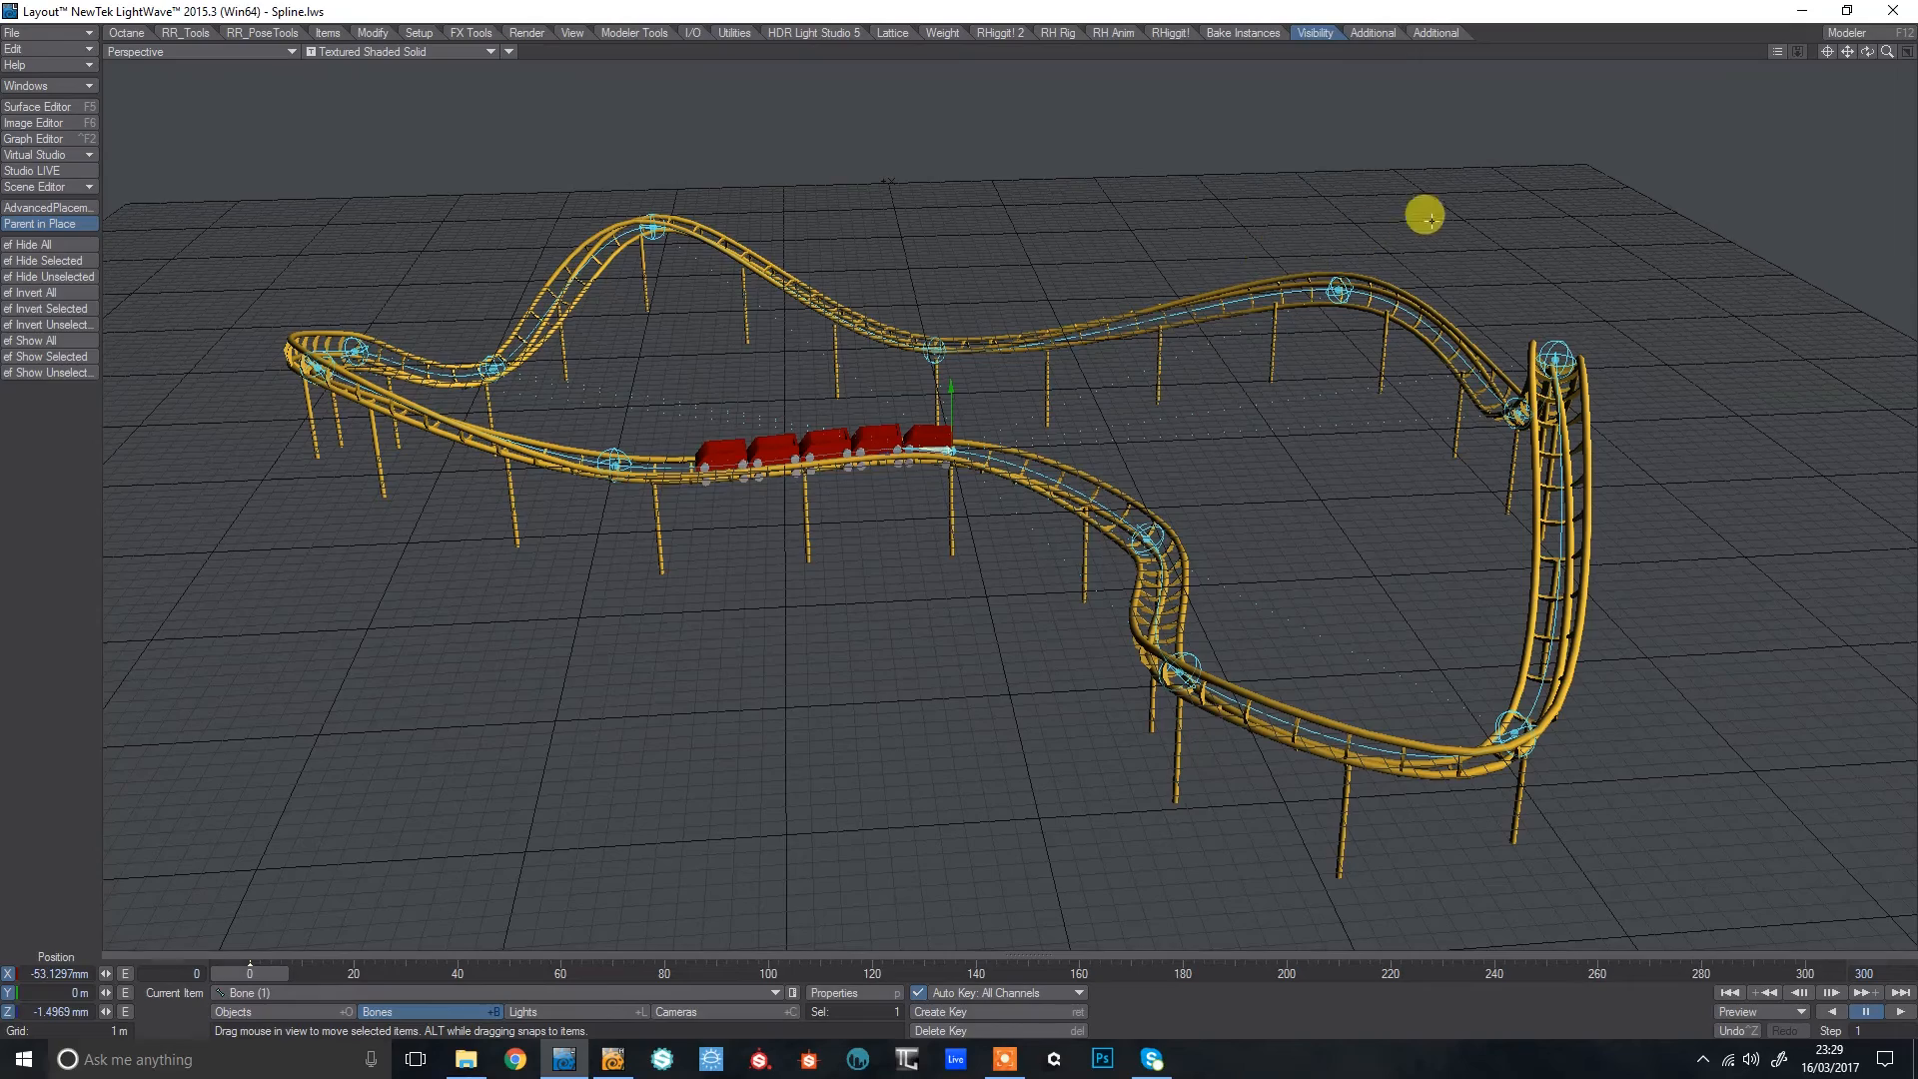
pyautogui.moveTo(1868, 52)
pyautogui.mouseDown()
pyautogui.moveTo(1908, 48)
pyautogui.moveTo(1860, 52)
pyautogui.mouseUp()
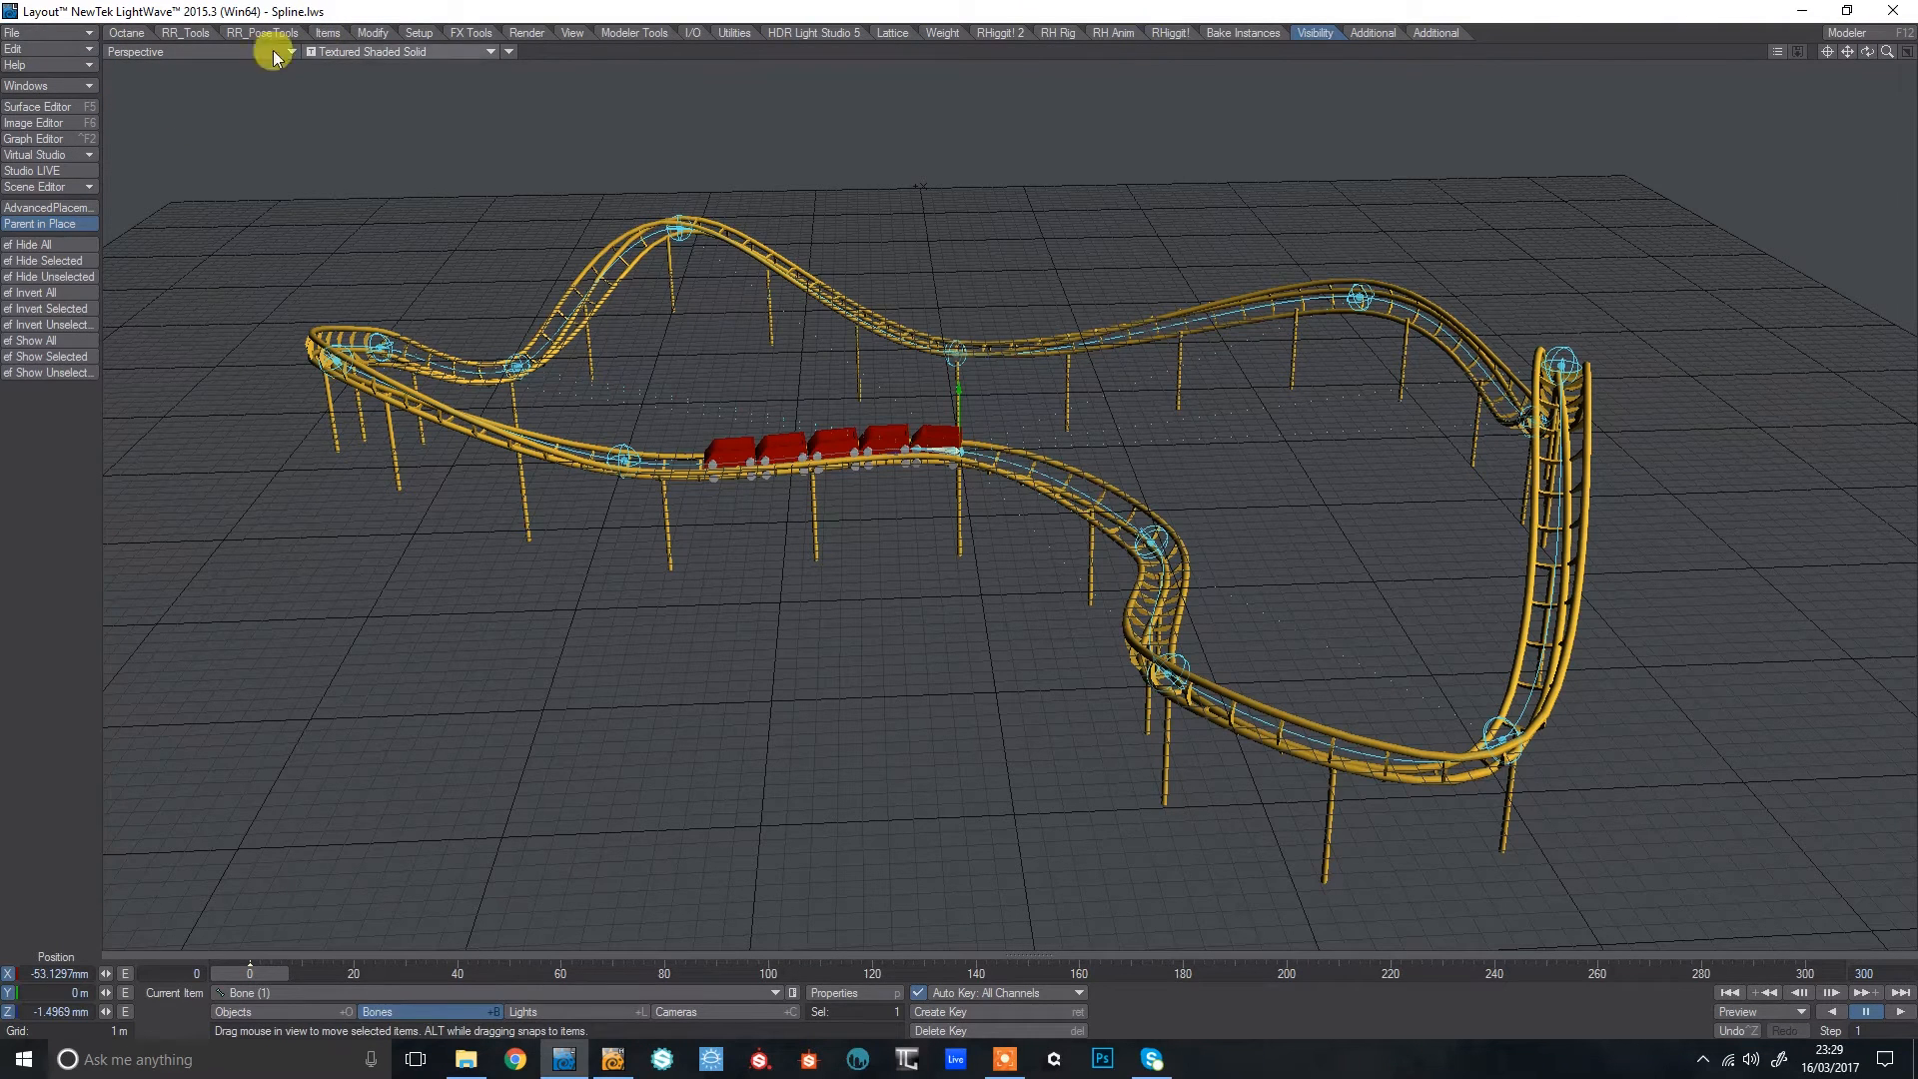
# Save the track:Rails object as a transformed object named Trans_Rails in the Coaster_Tutorial Objects folder.
pyautogui.click(250, 1012)
pyautogui.press('y')
pyautogui.click(244, 993)
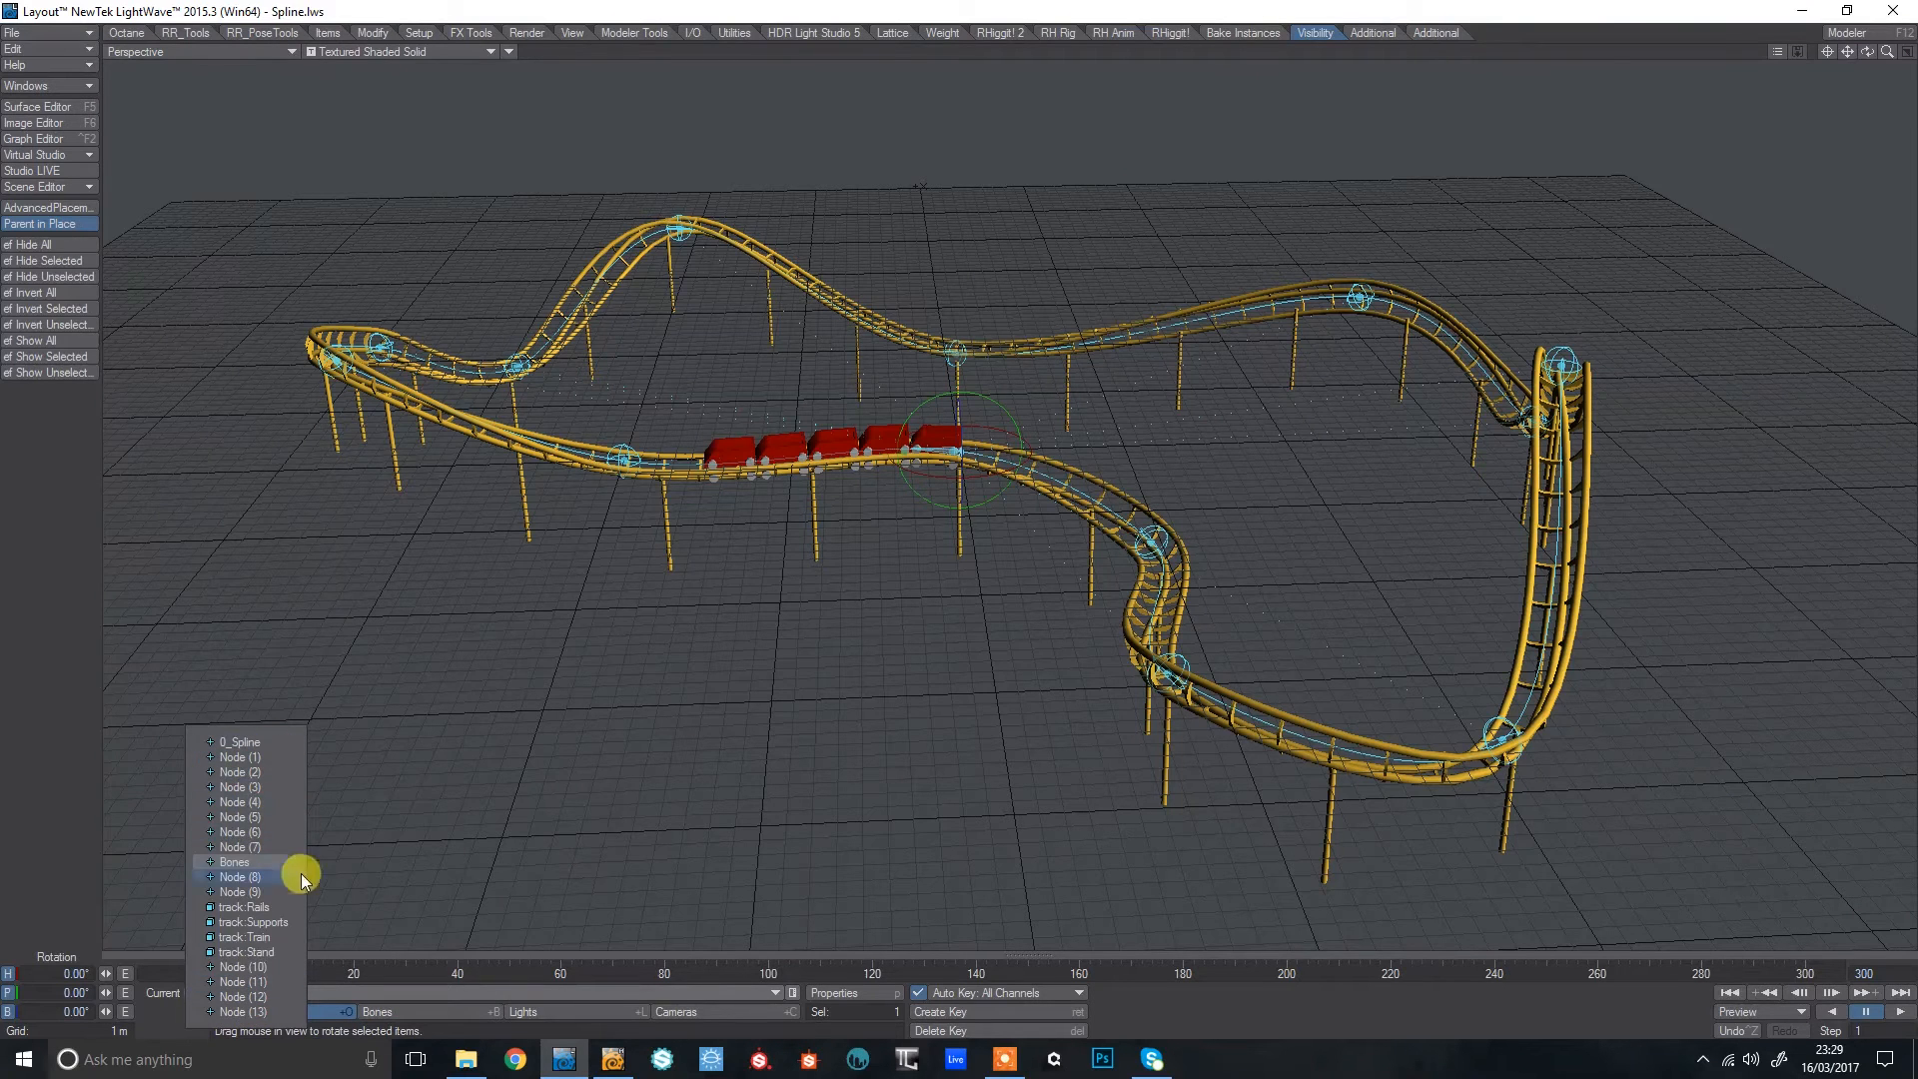
pyautogui.click(285, 907)
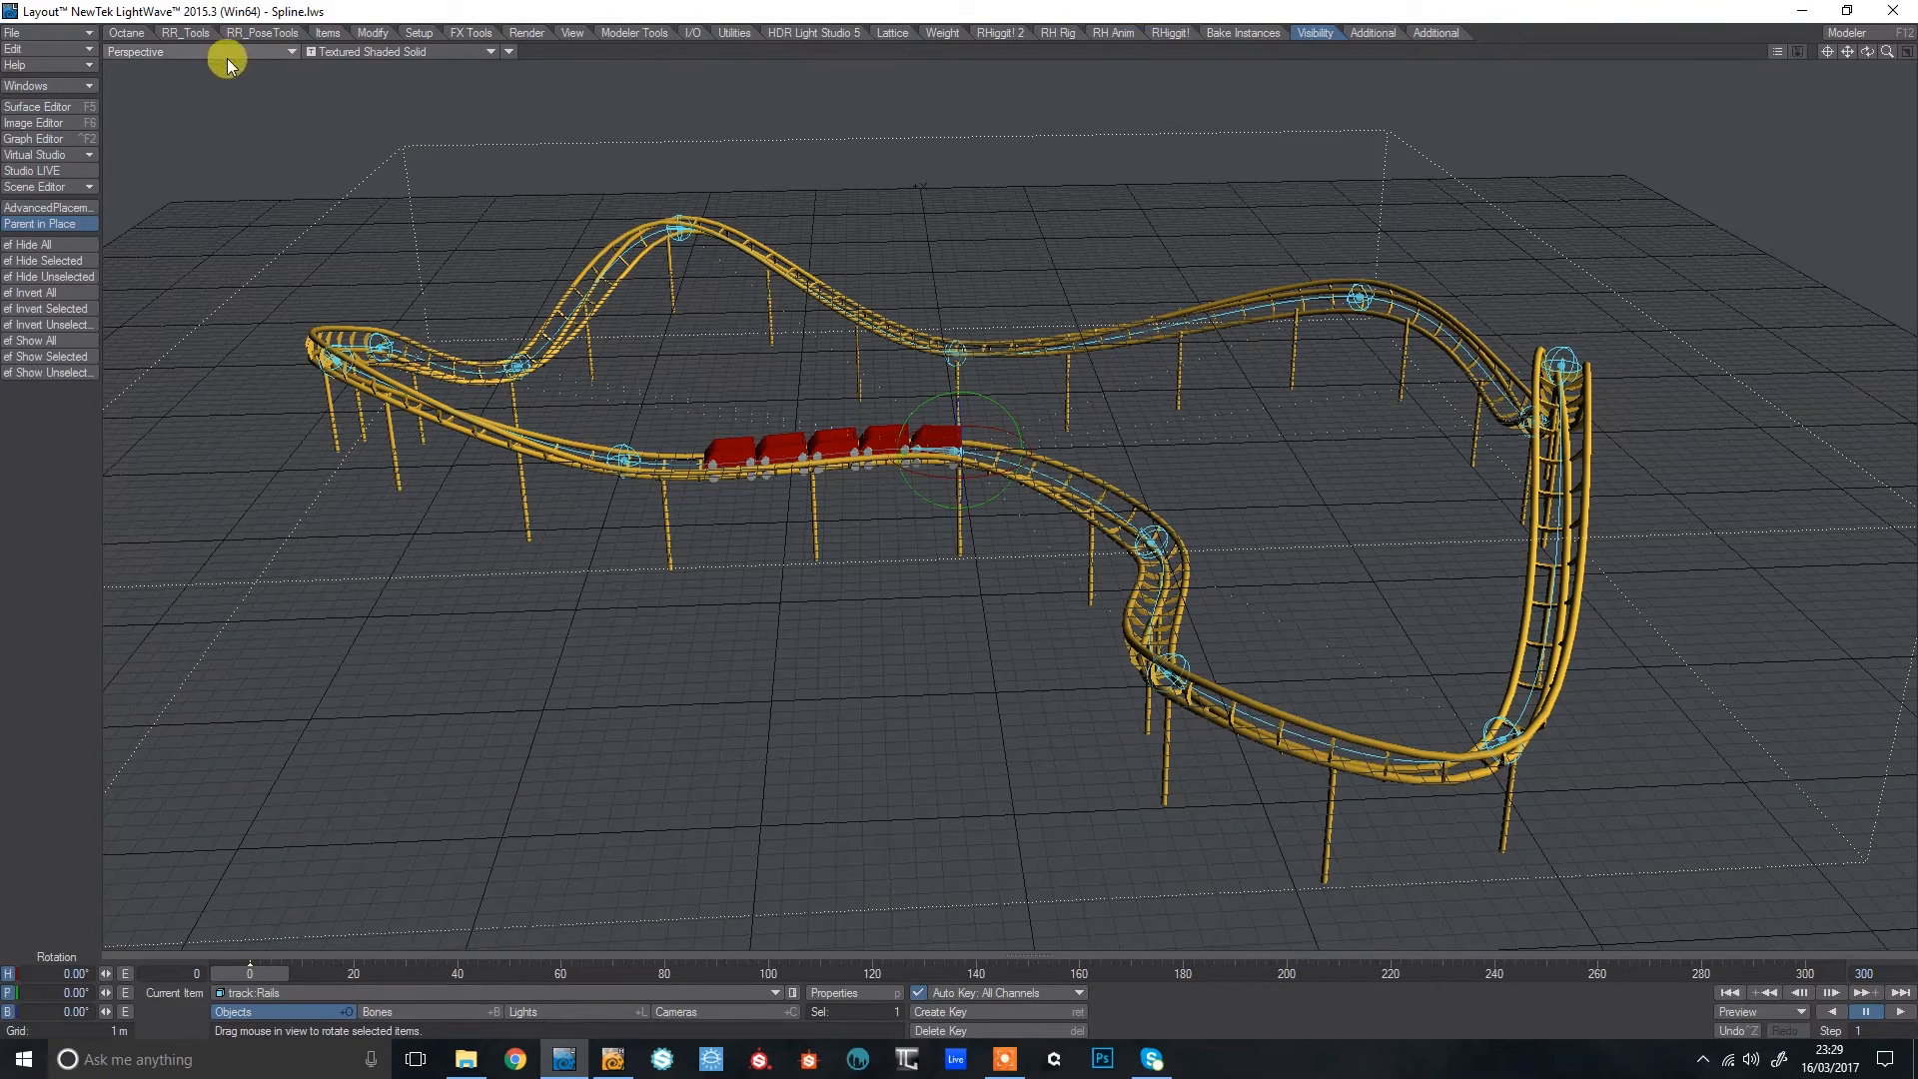
pyautogui.click(30, 33)
pyautogui.moveTo(58, 94)
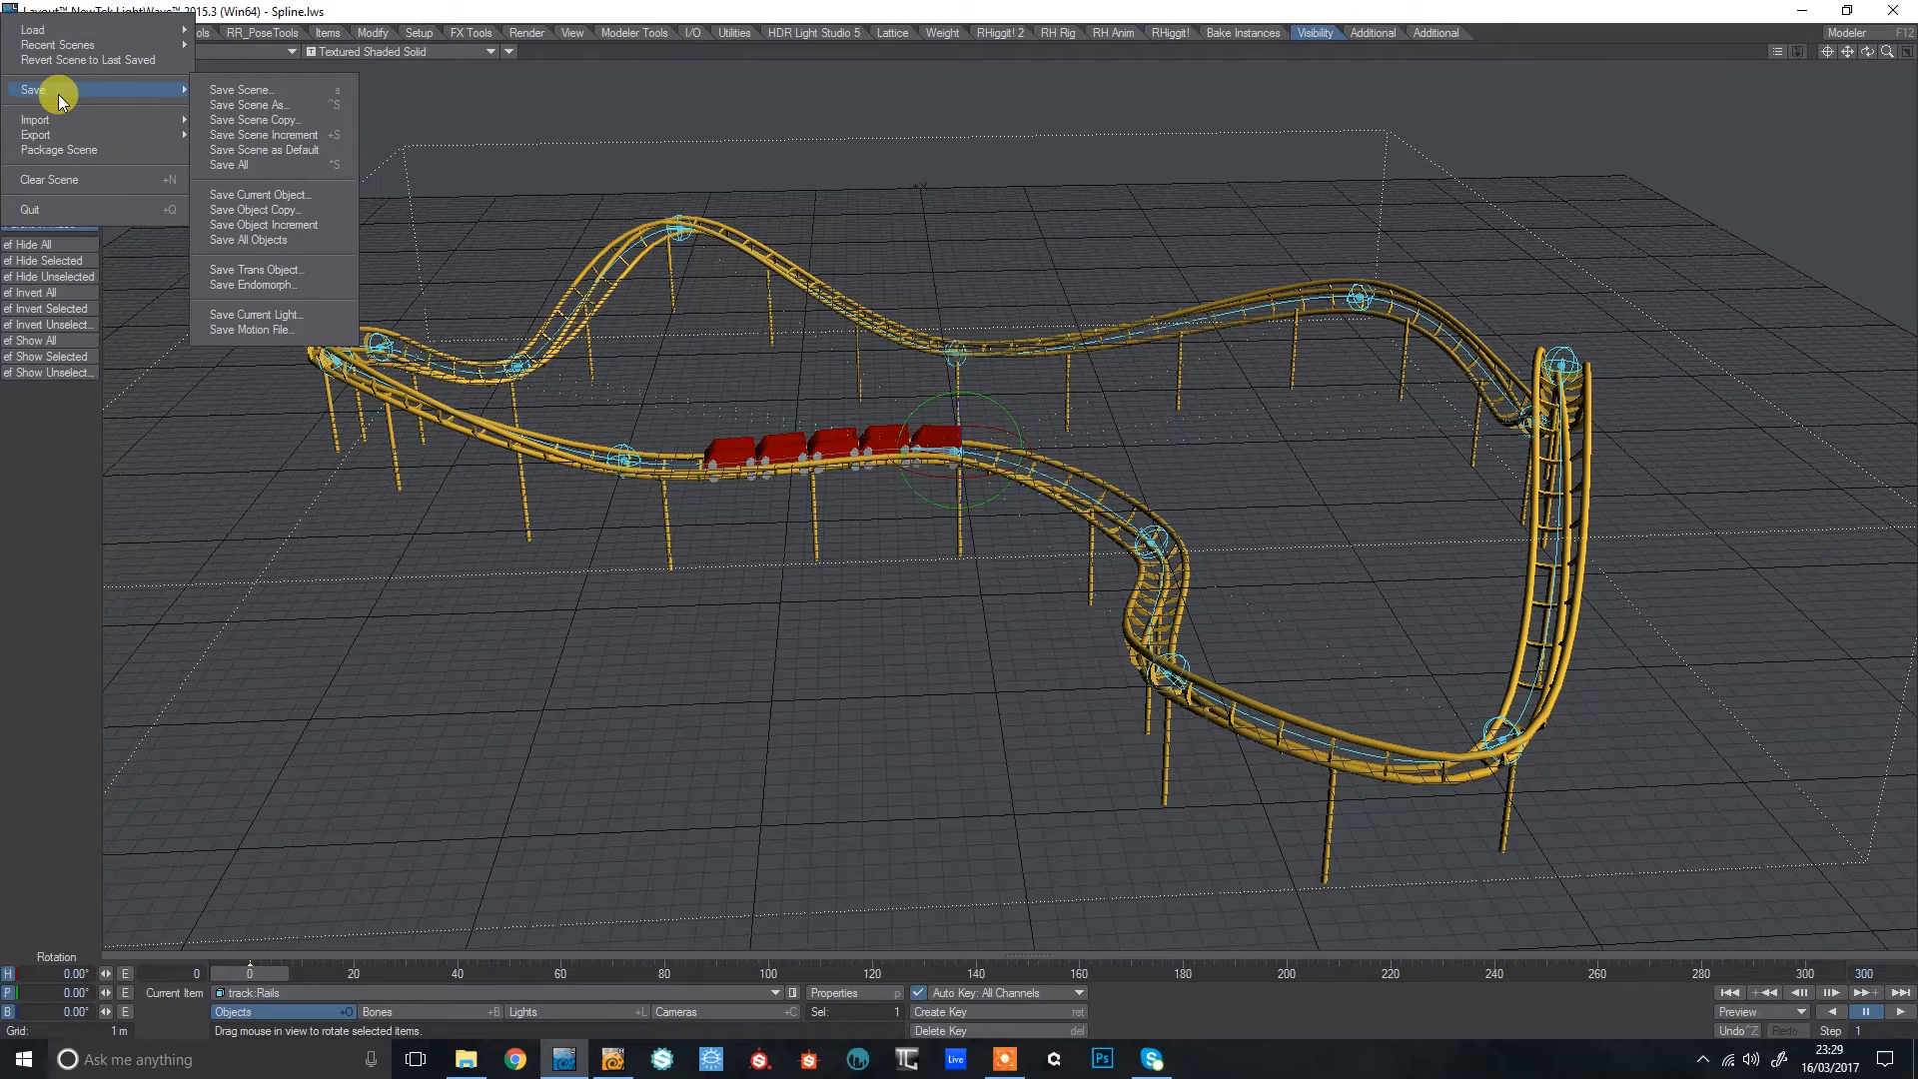
pyautogui.click(300, 270)
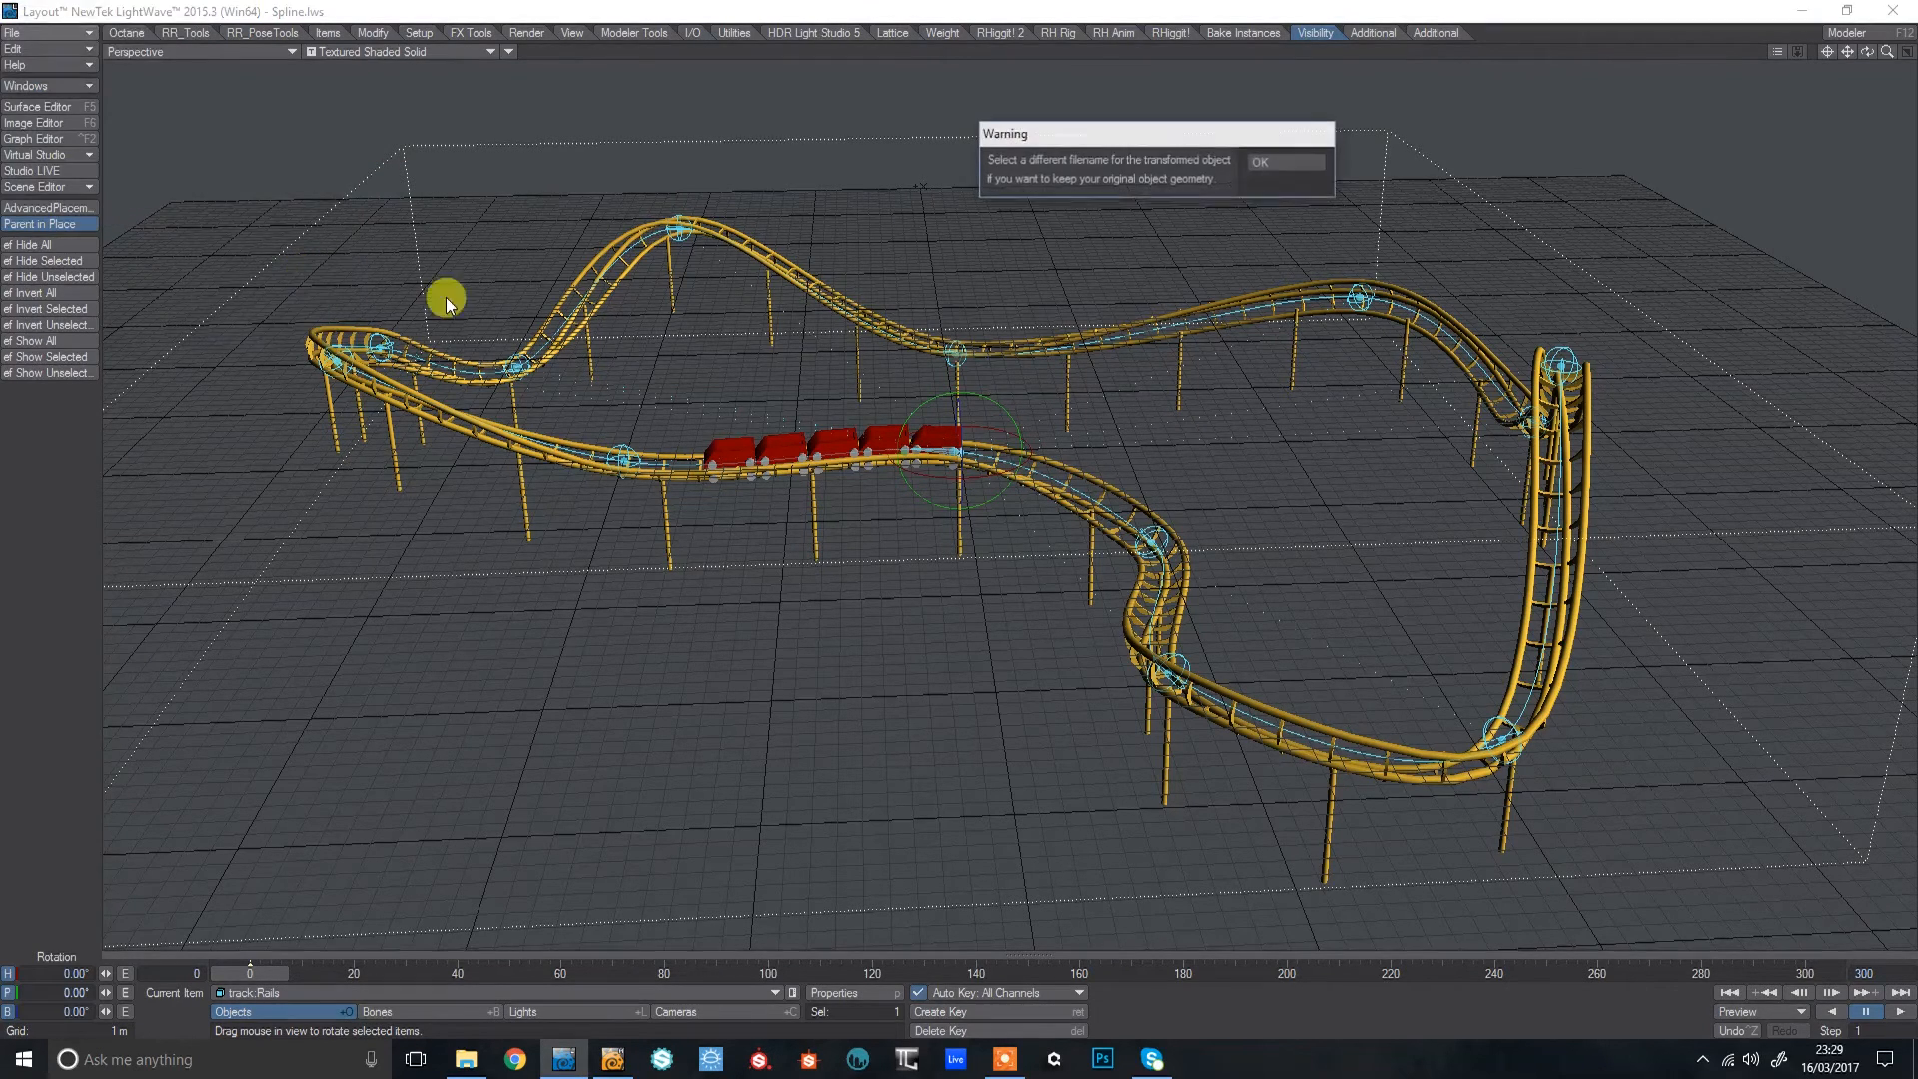
pyautogui.click(1241, 155)
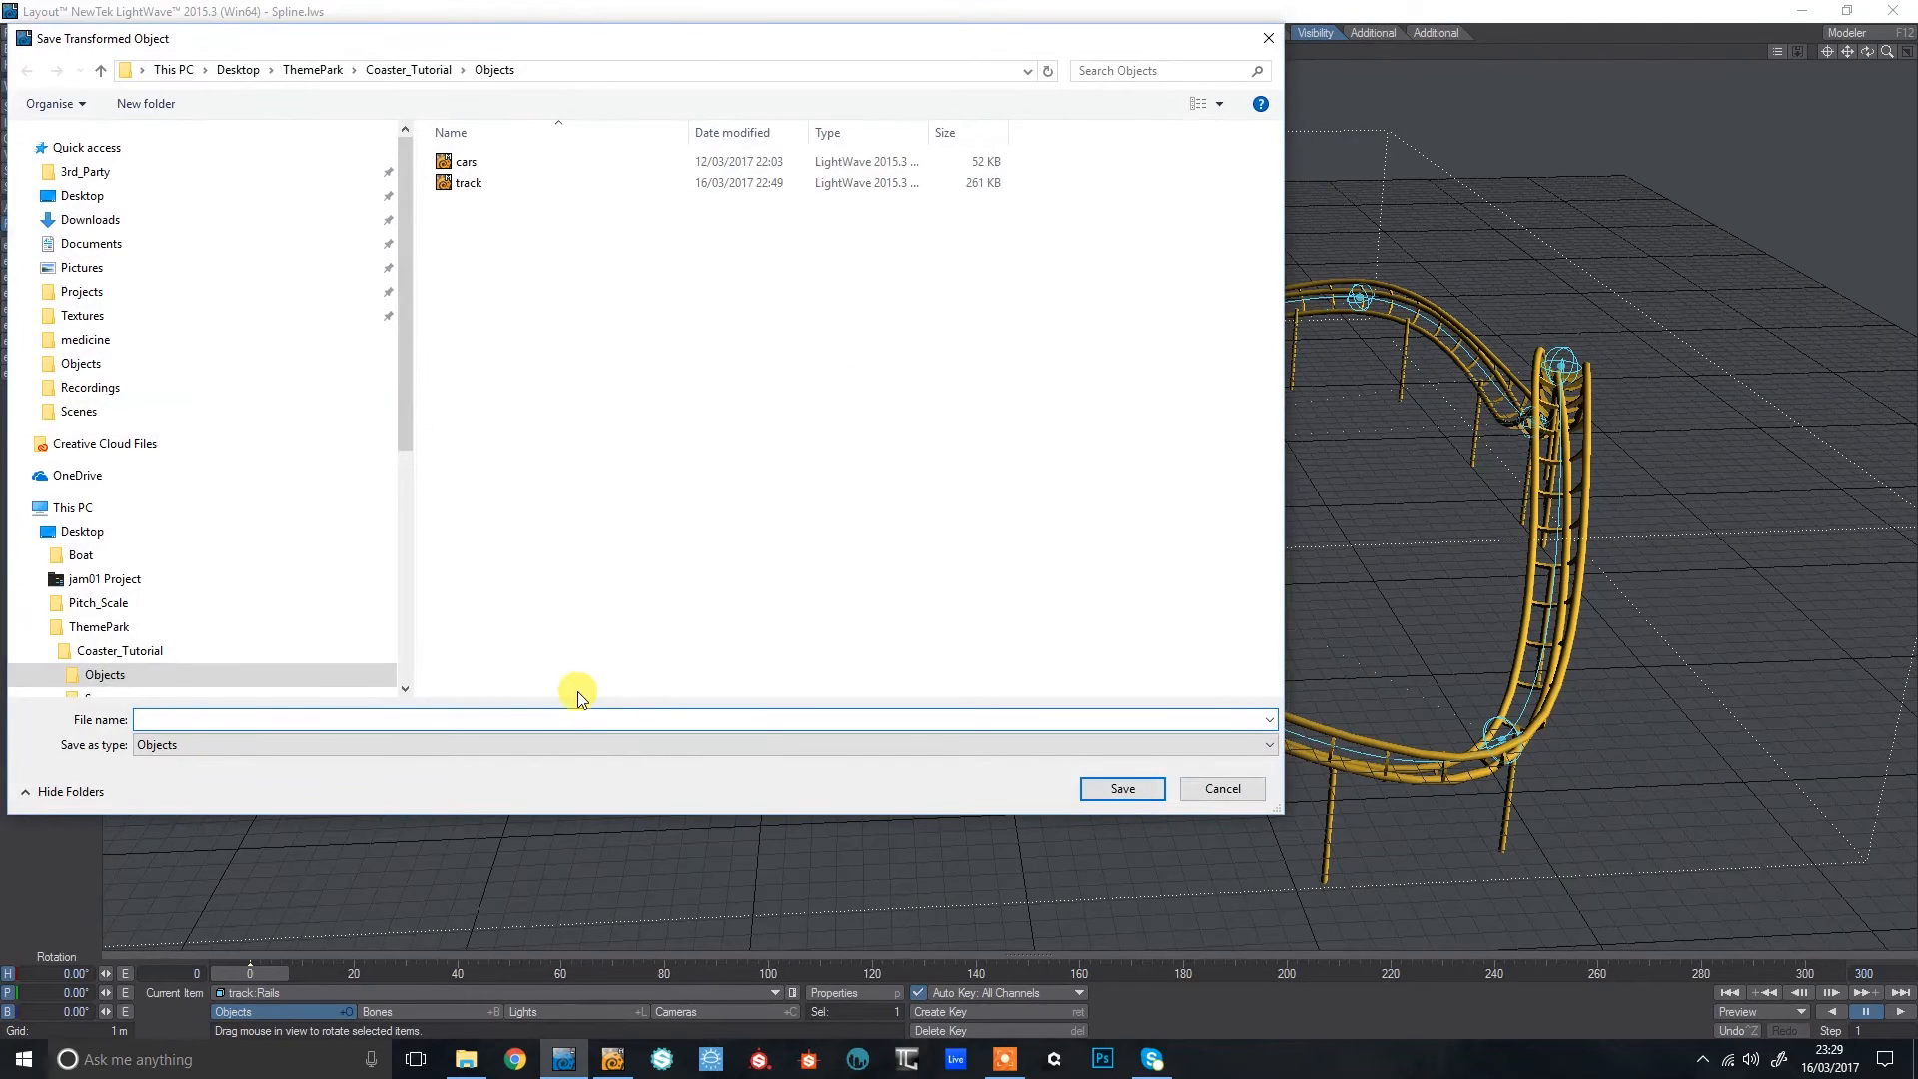
pyautogui.write('Tra')
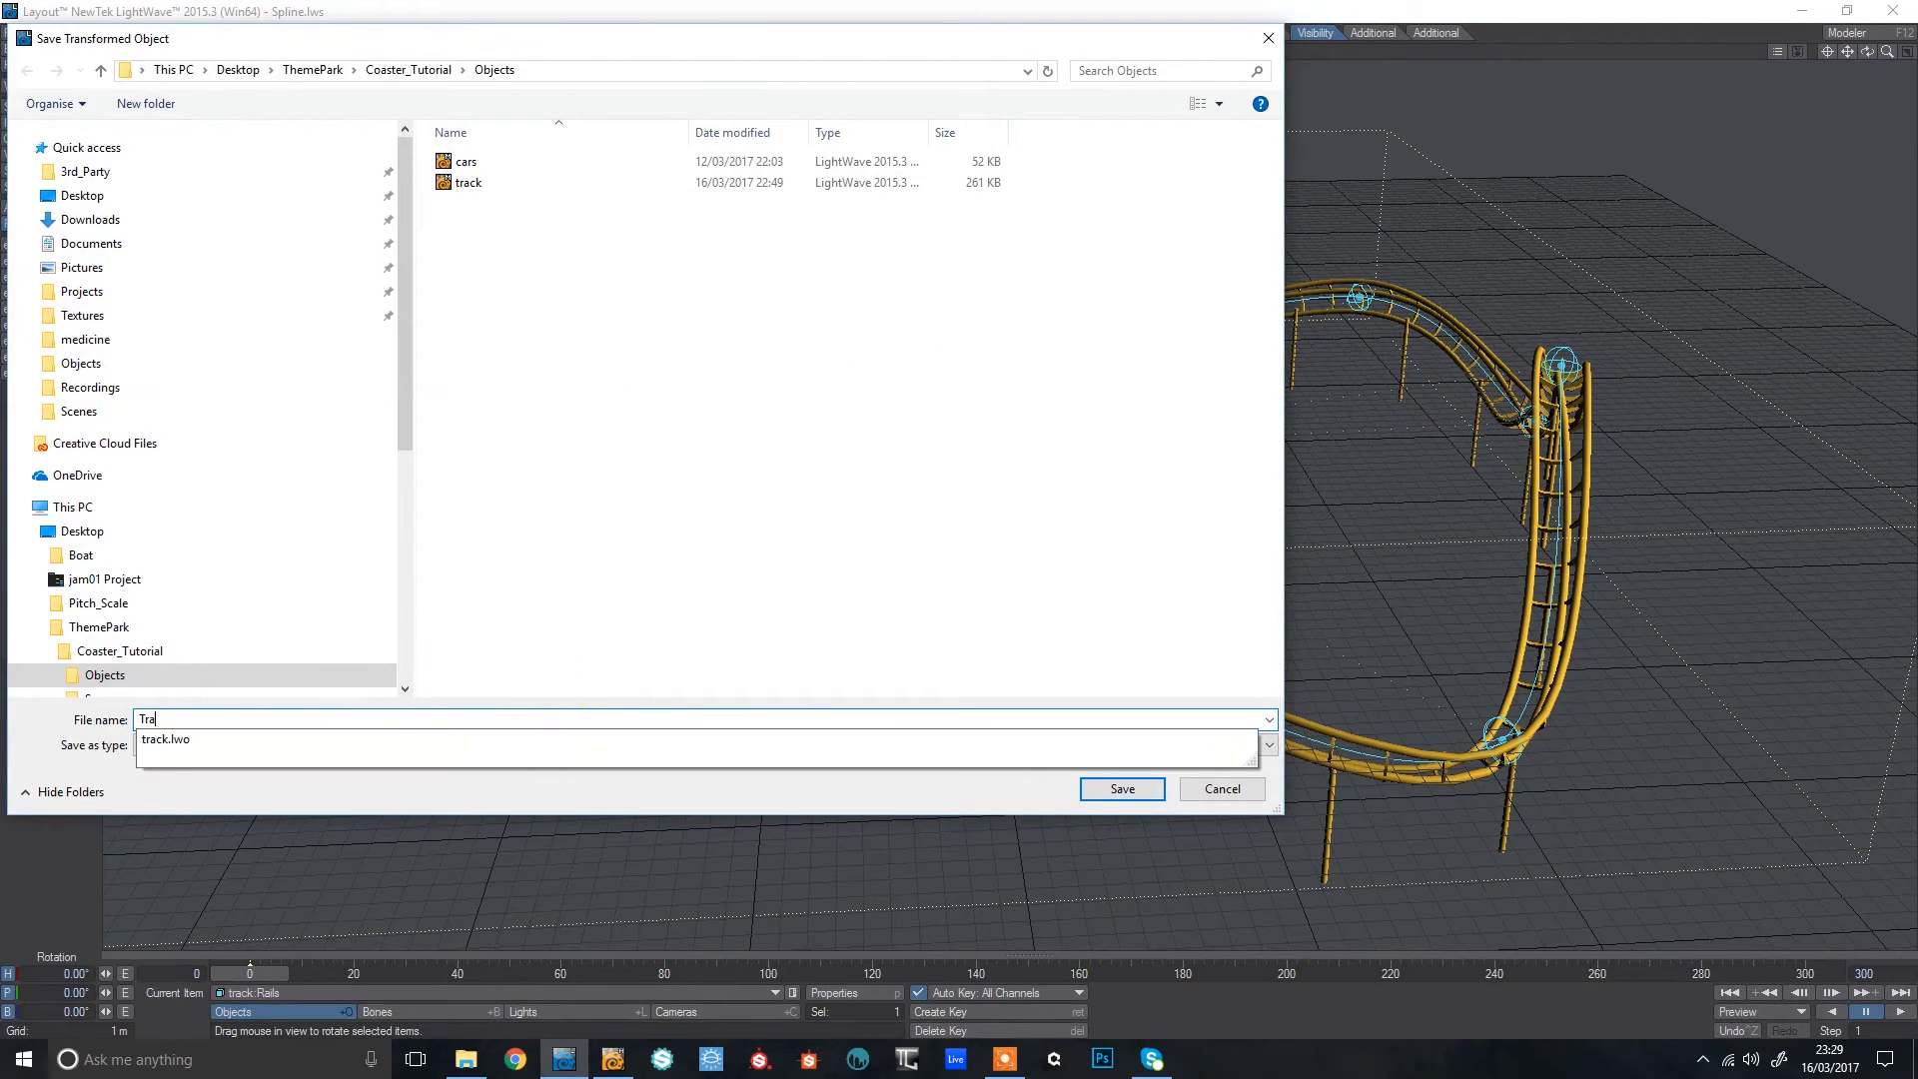
pyautogui.write('ns_Rails')
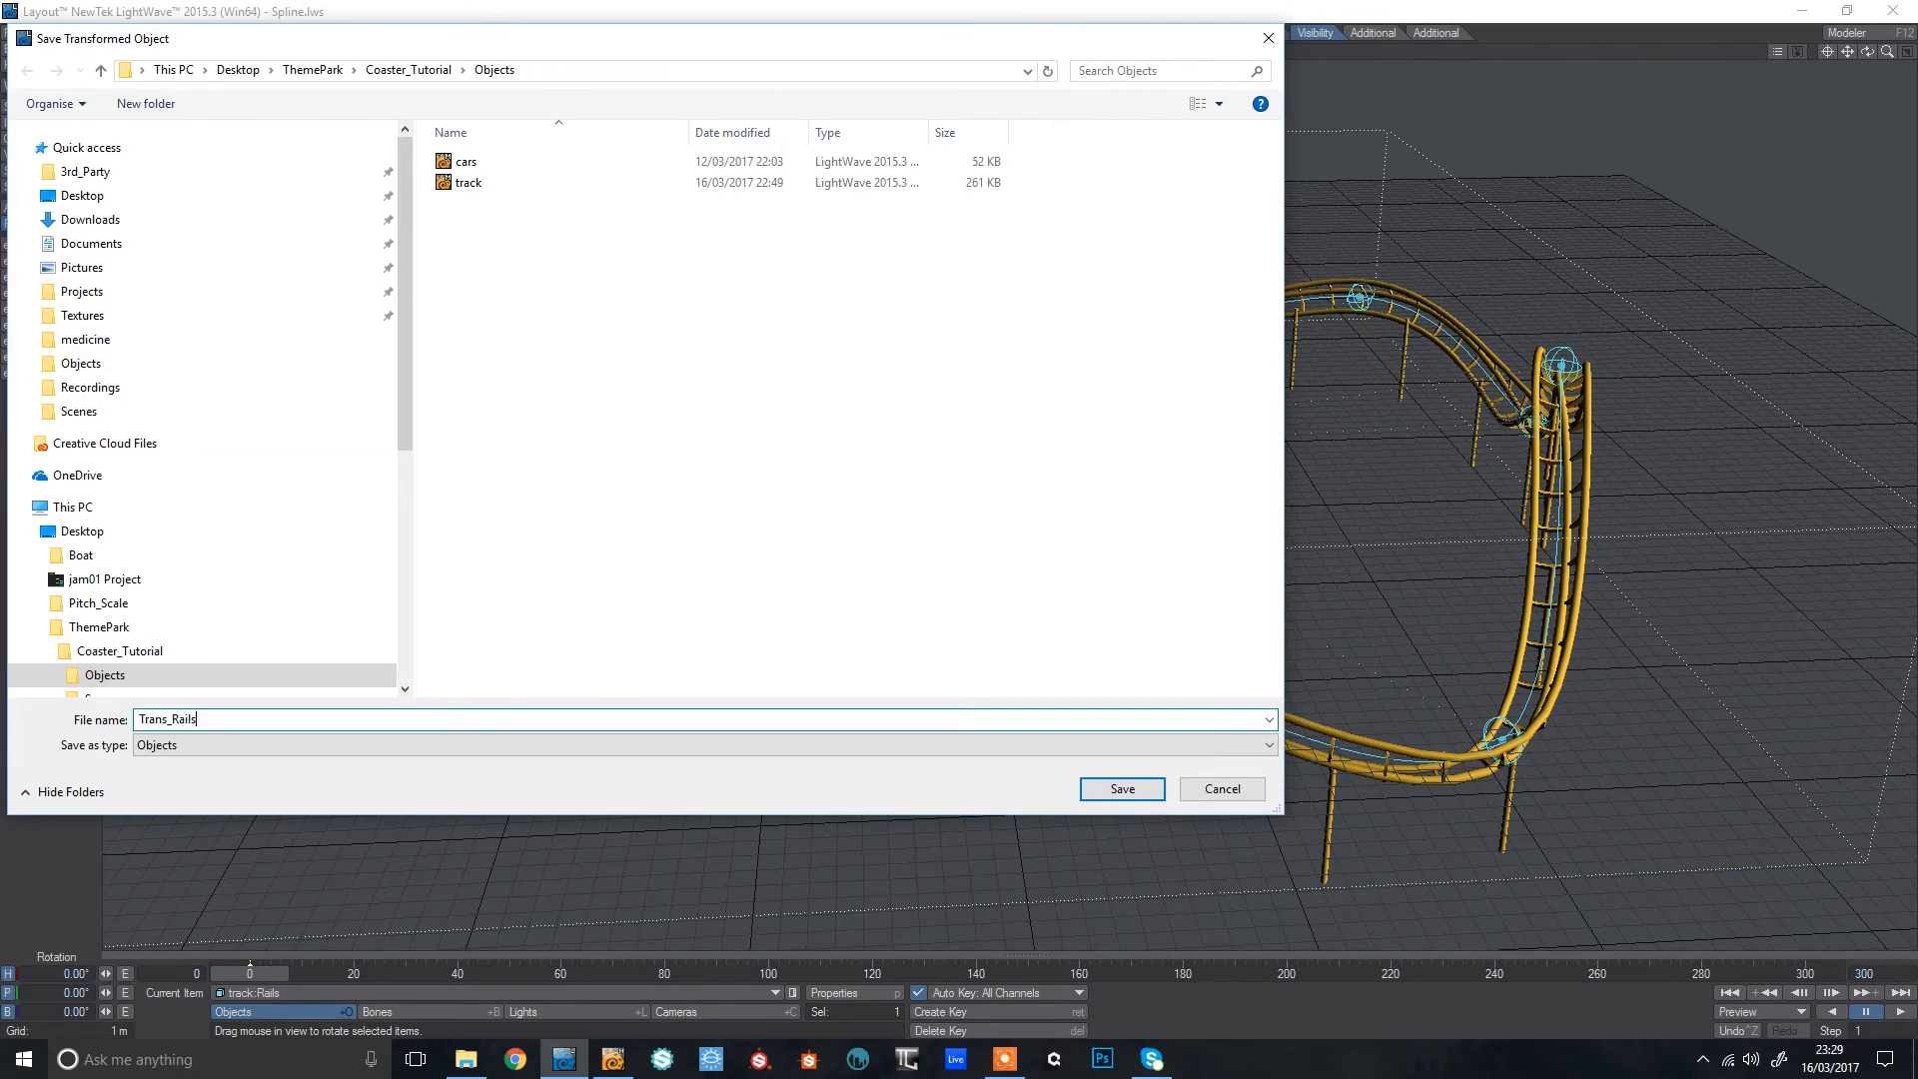
pyautogui.press('Return')
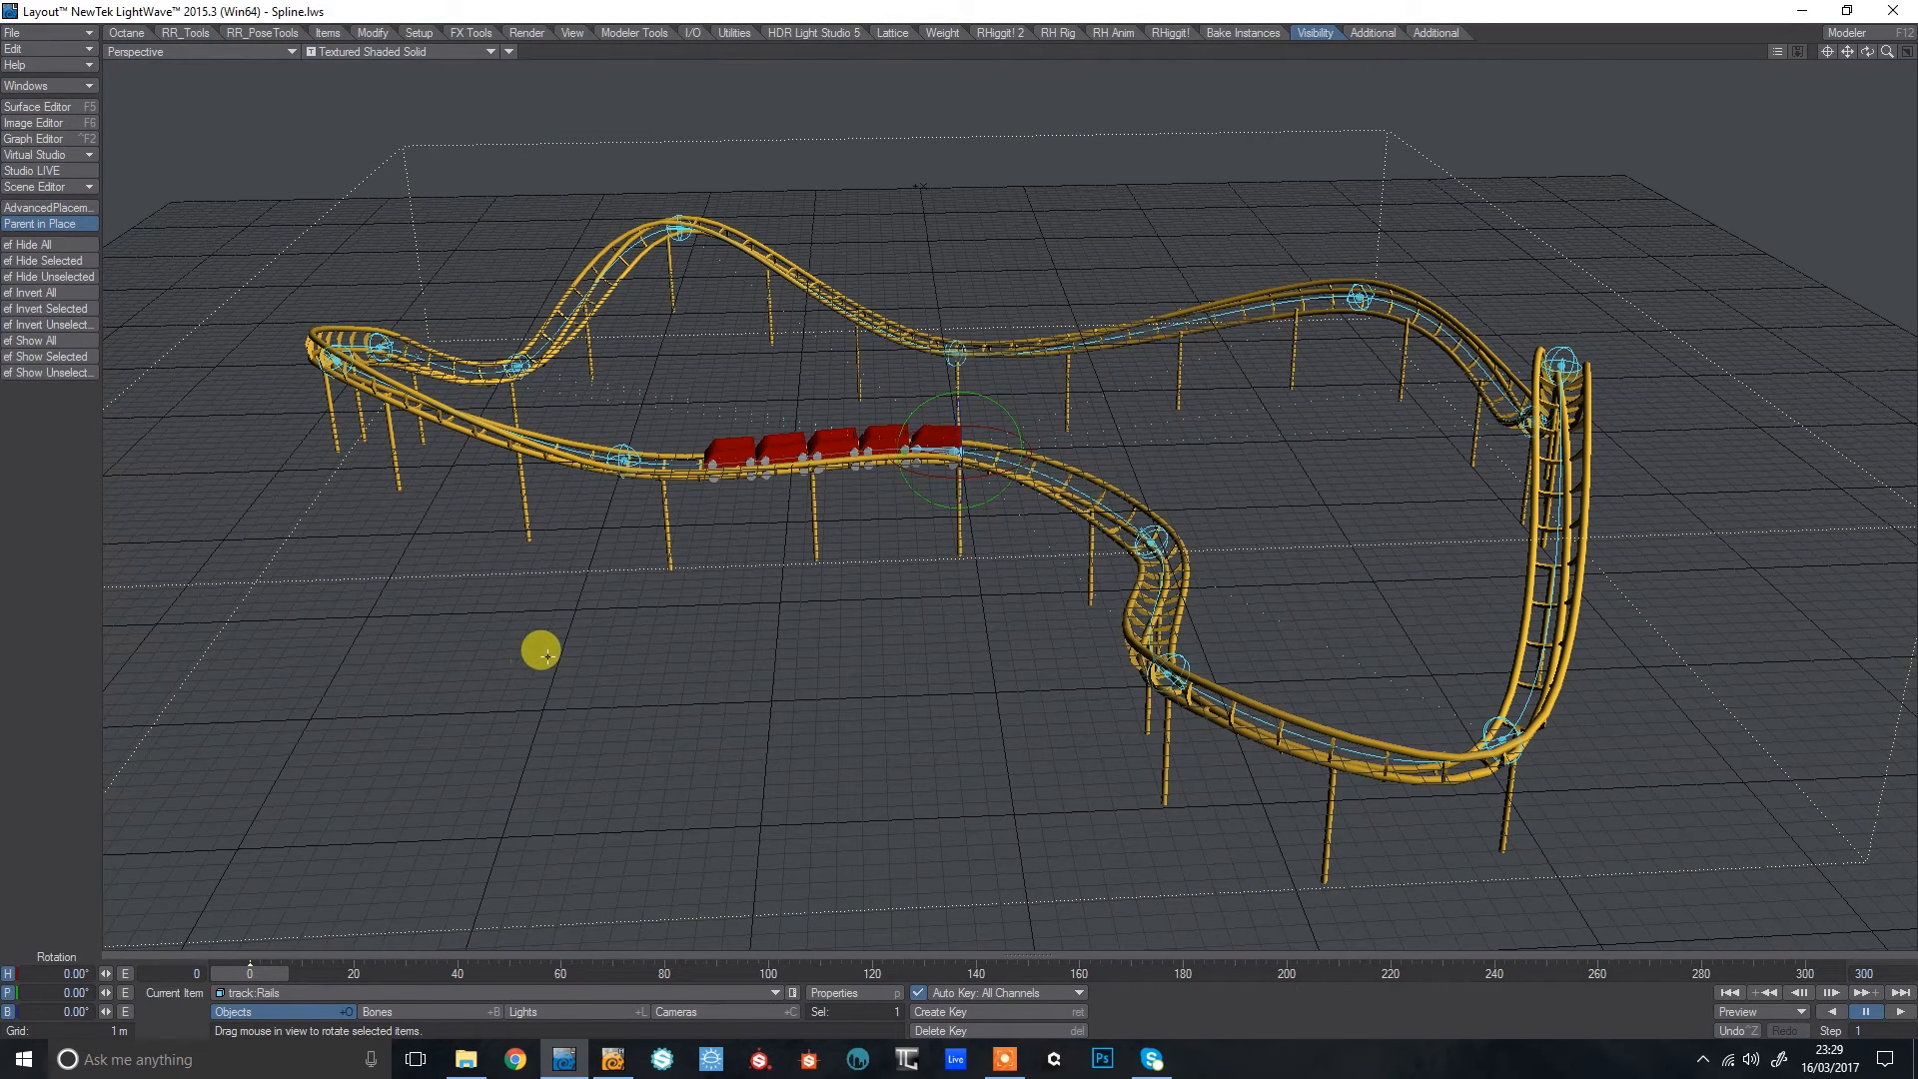
# Clear track:Rails from the scene and load the saved Trans_Rails object in its place.
pyautogui.press('-')
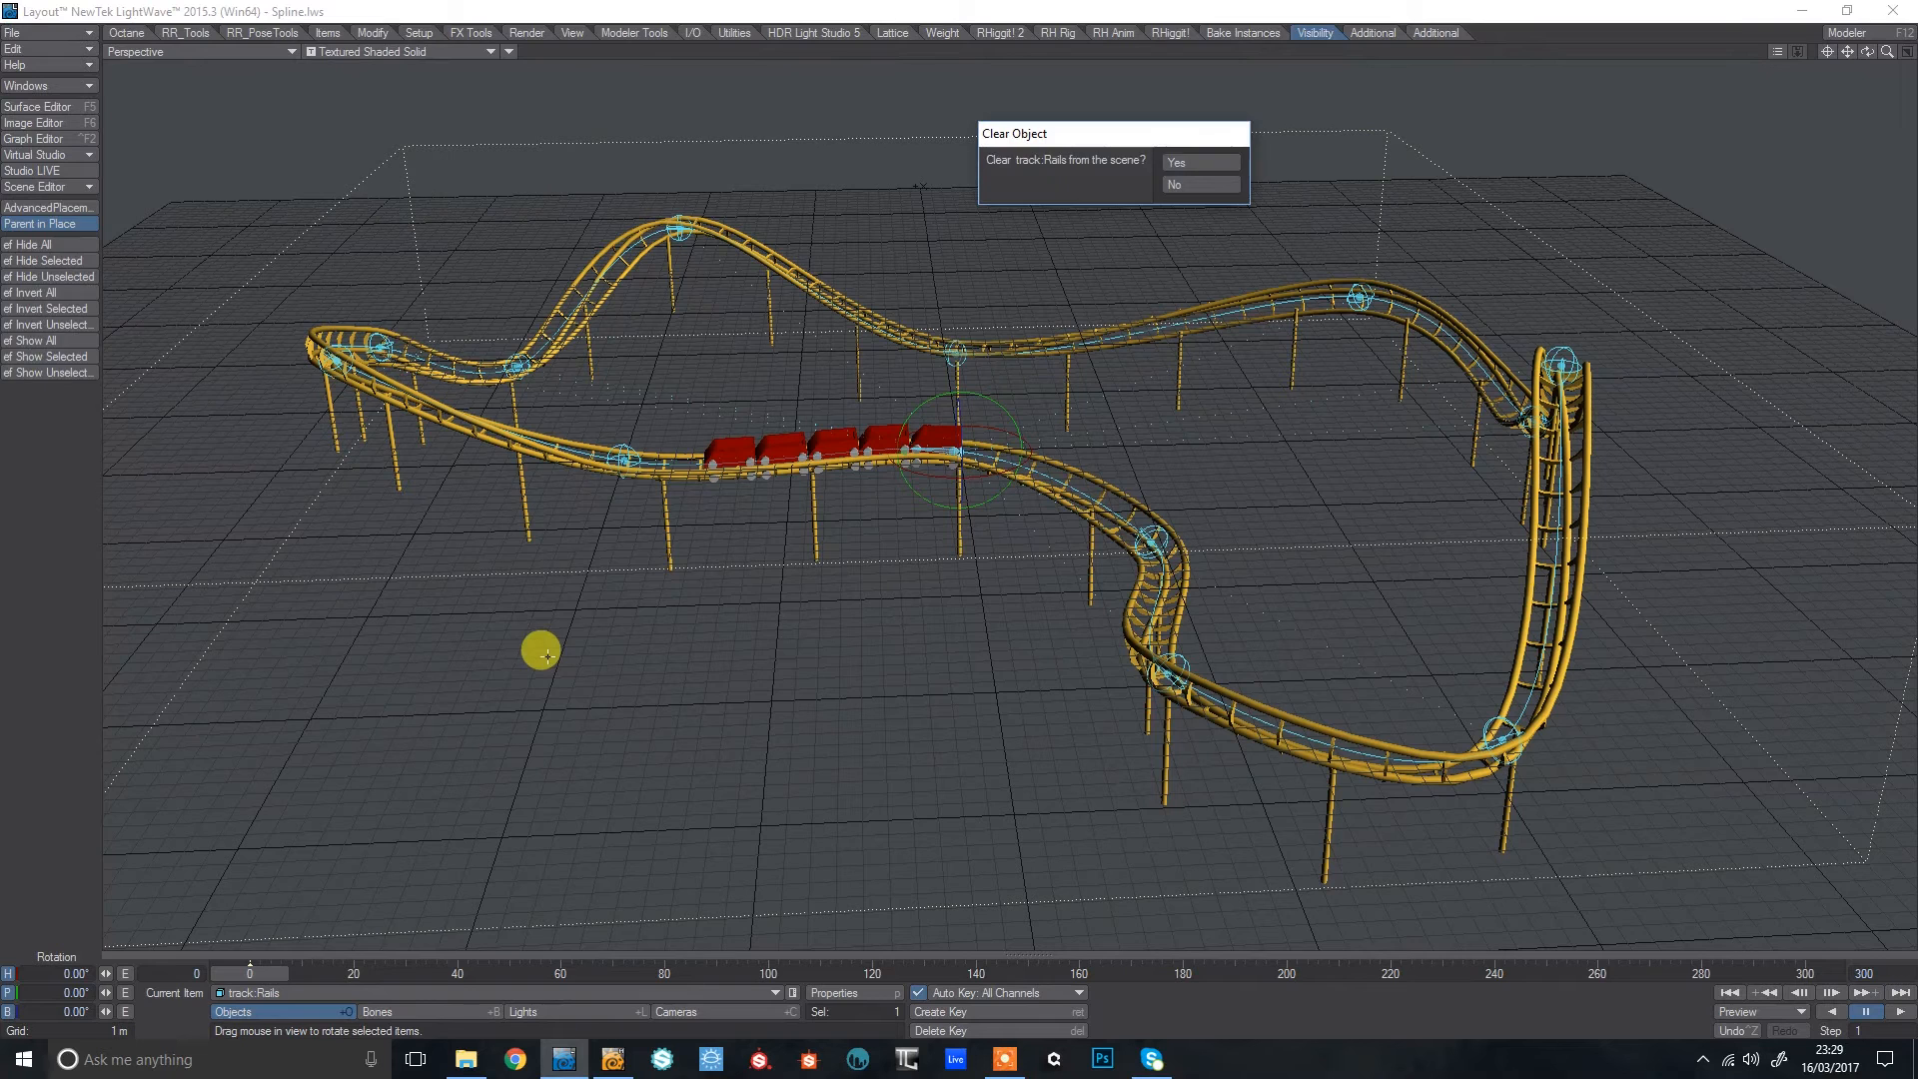
pyautogui.click(1220, 165)
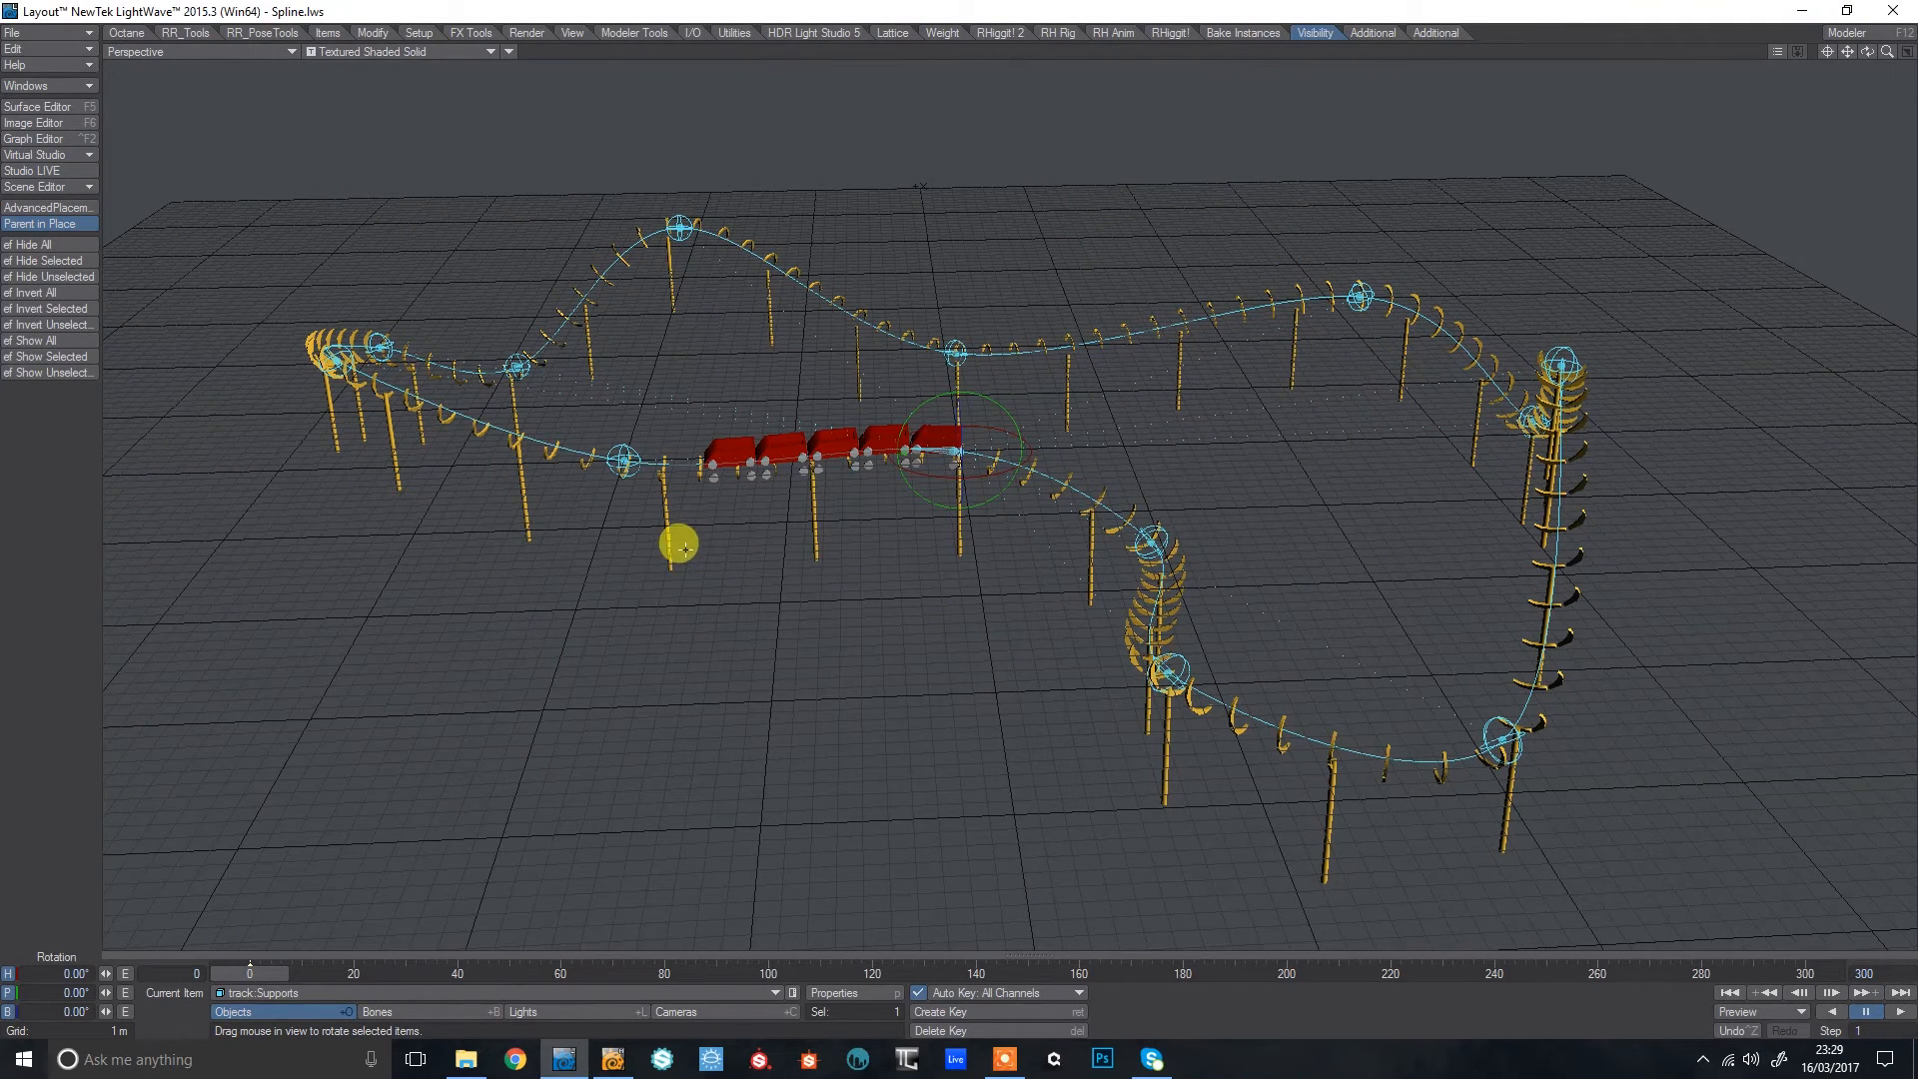
pyautogui.moveTo(1867, 51)
pyautogui.mouseDown()
pyautogui.moveTo(1898, 55)
pyautogui.moveTo(1848, 72)
pyautogui.moveTo(1864, 51)
pyautogui.mouseUp()
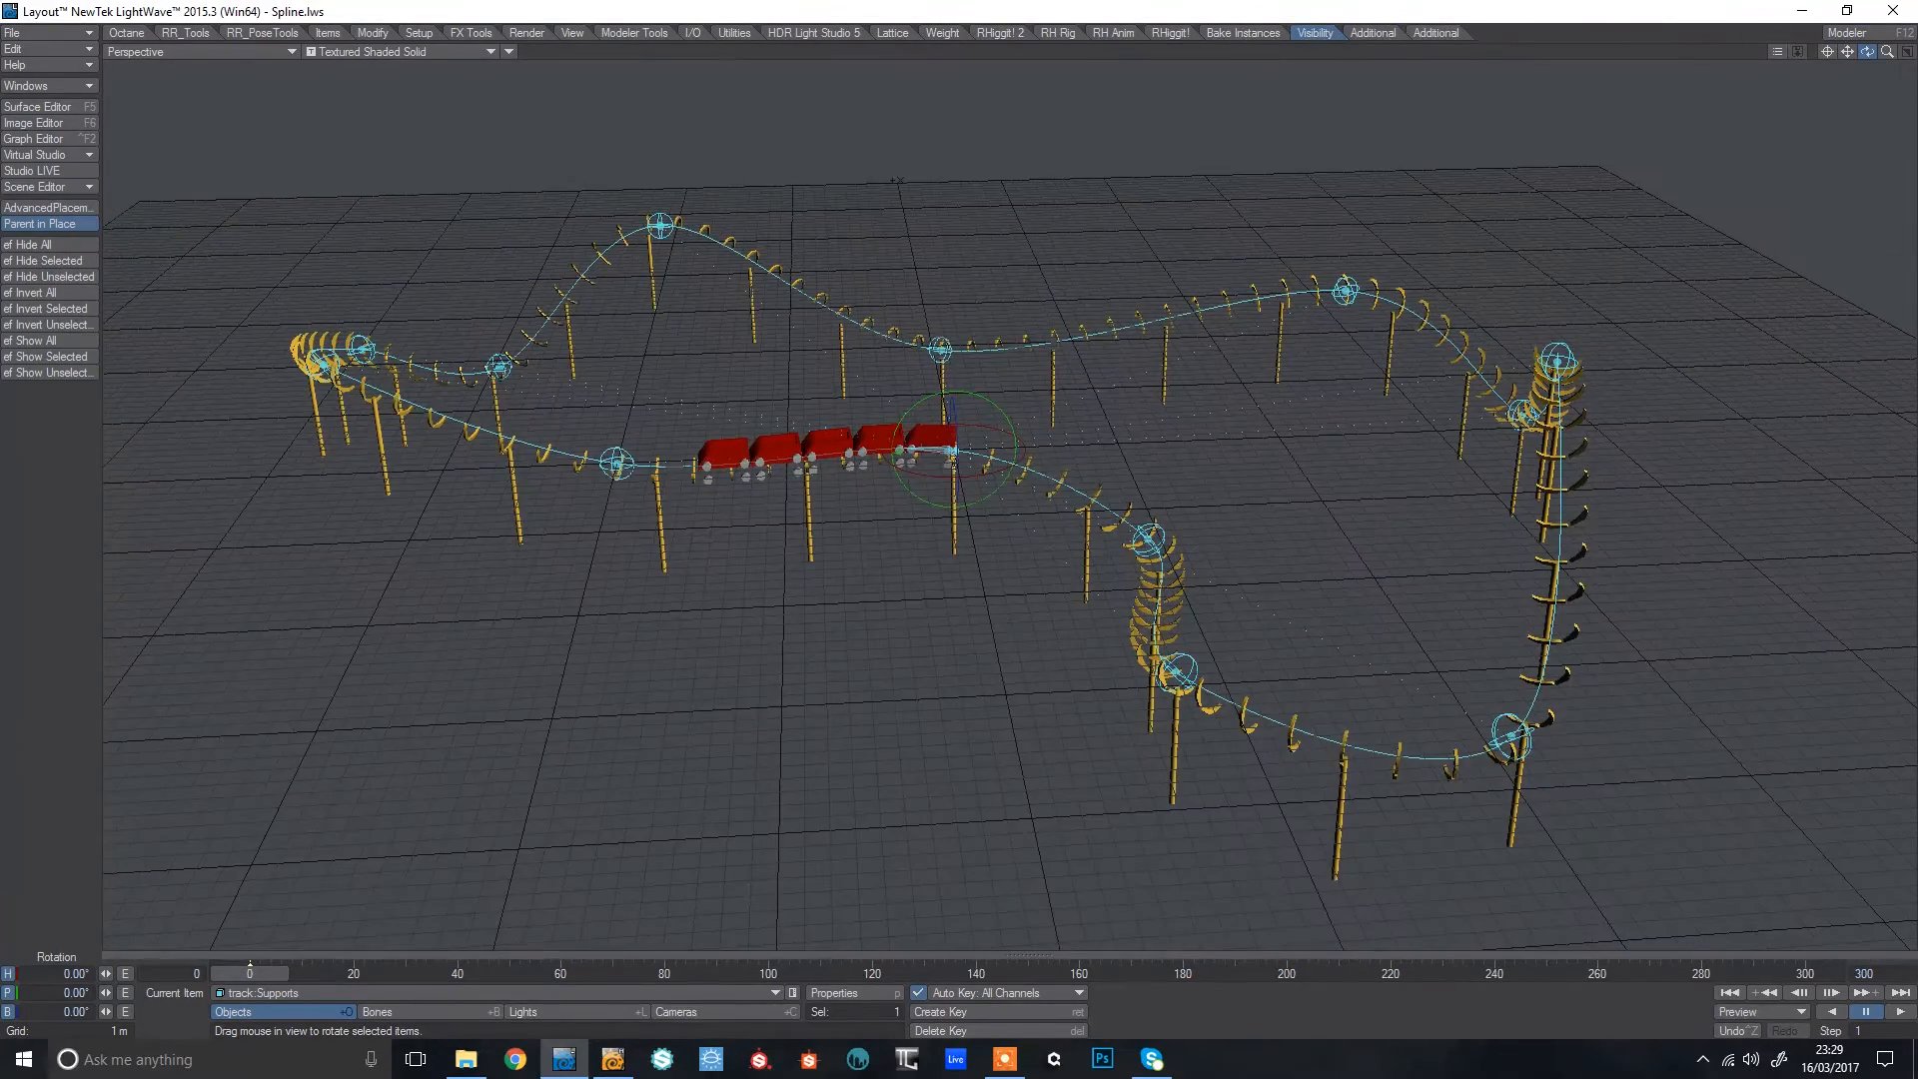
pyautogui.press('+')
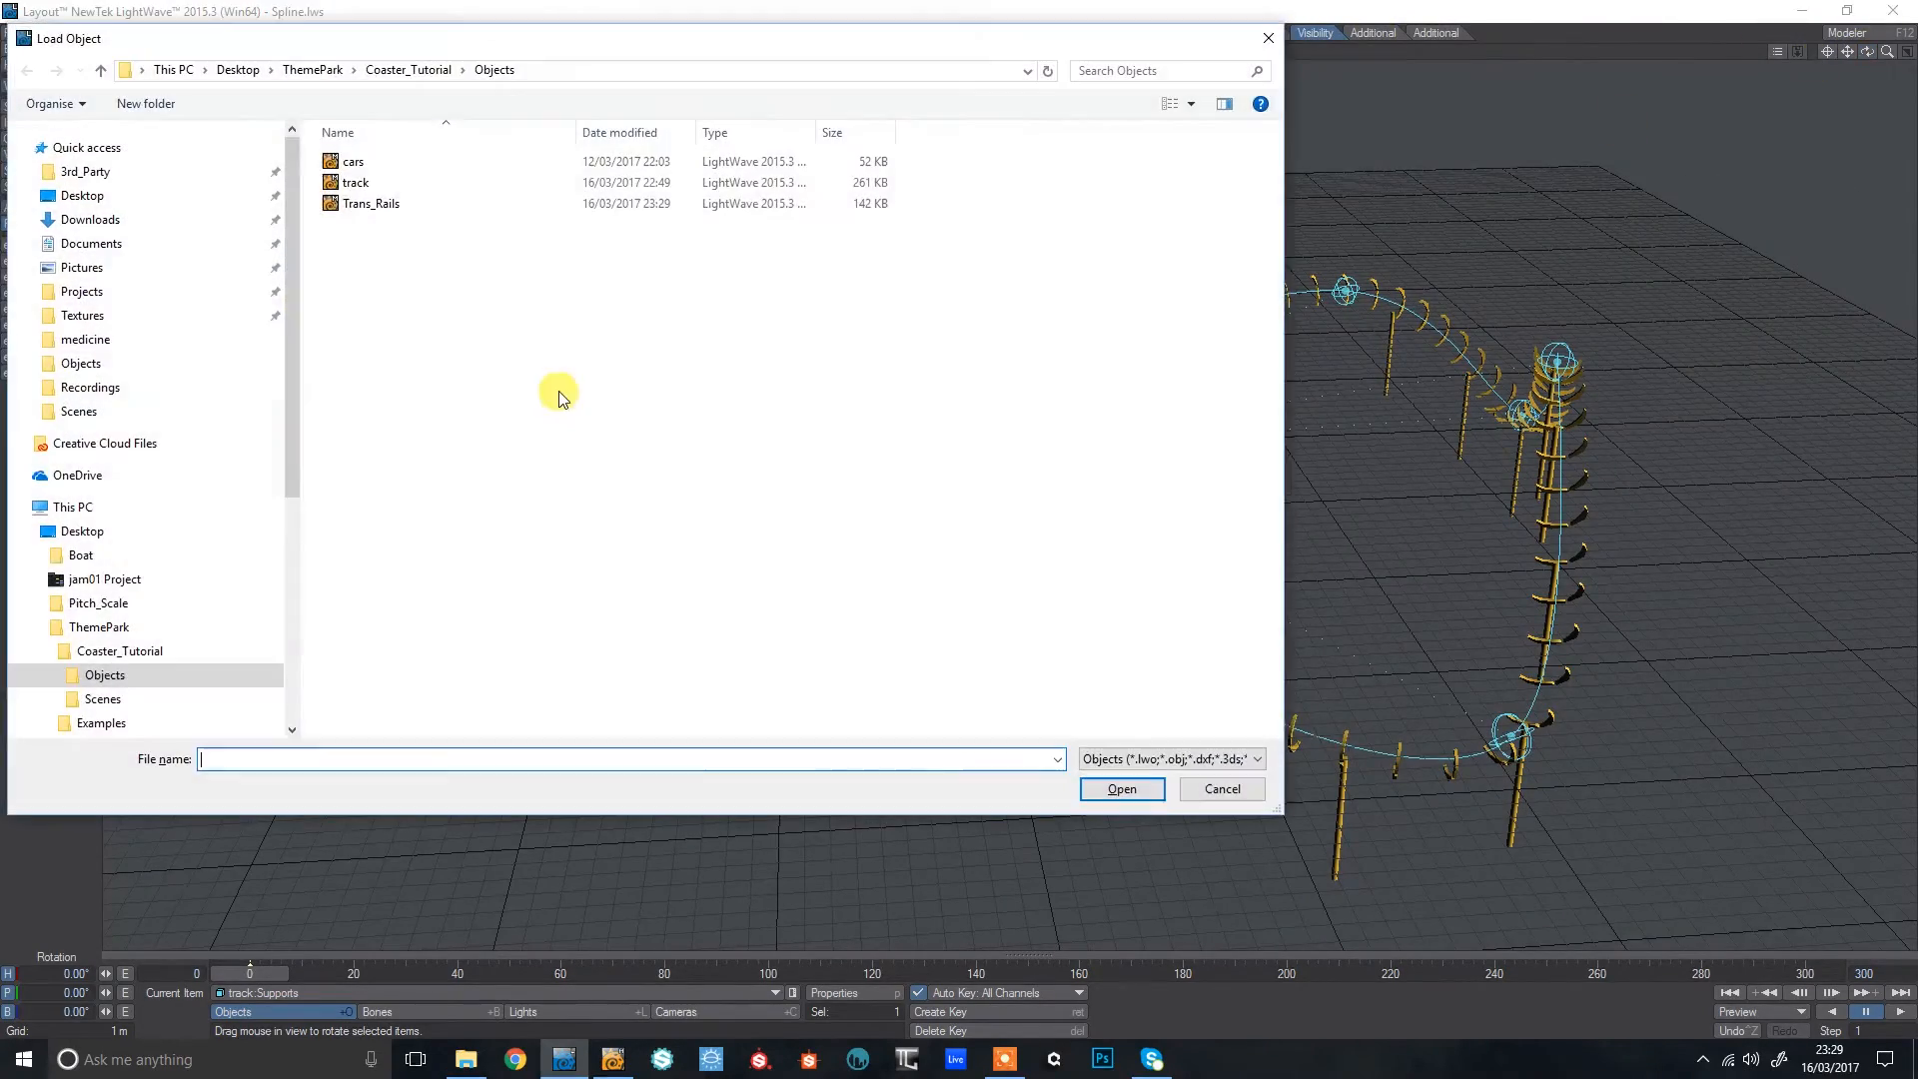
pyautogui.click(372, 206)
pyautogui.doubleClick(375, 208)
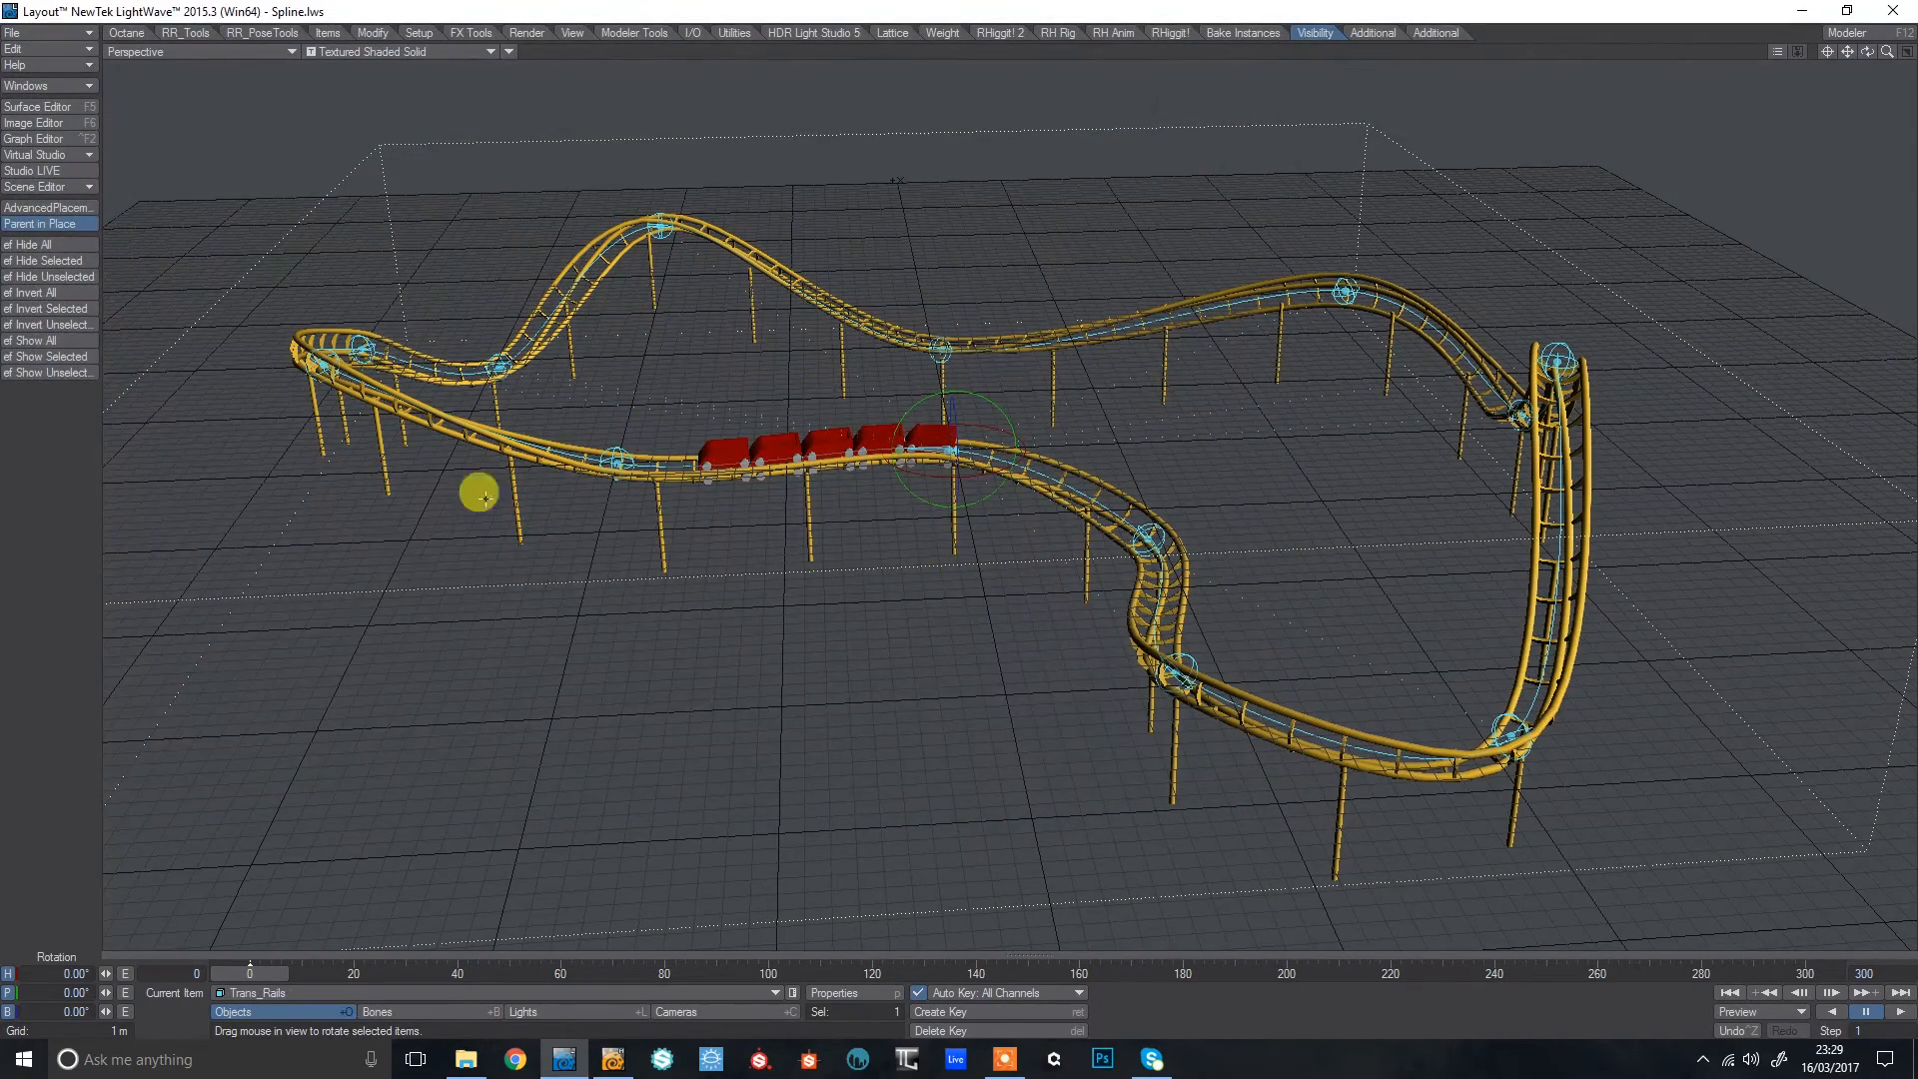
# Raise the Trans_Rails object above the coaster to a Y position of about 9.89 m and examine it.
pyautogui.moveTo(1867, 51)
pyautogui.mouseDown()
pyautogui.moveTo(1779, 66)
pyautogui.moveTo(1883, 50)
pyautogui.moveTo(1838, 61)
pyautogui.mouseUp()
pyautogui.press('t')
pyautogui.moveTo(1307, 426); pyautogui.dragTo(1227, 401, button='right')
pyautogui.moveTo(1867, 51)
pyautogui.mouseDown()
pyautogui.moveTo(1718, 66)
pyautogui.moveTo(1871, 56)
pyautogui.mouseUp()
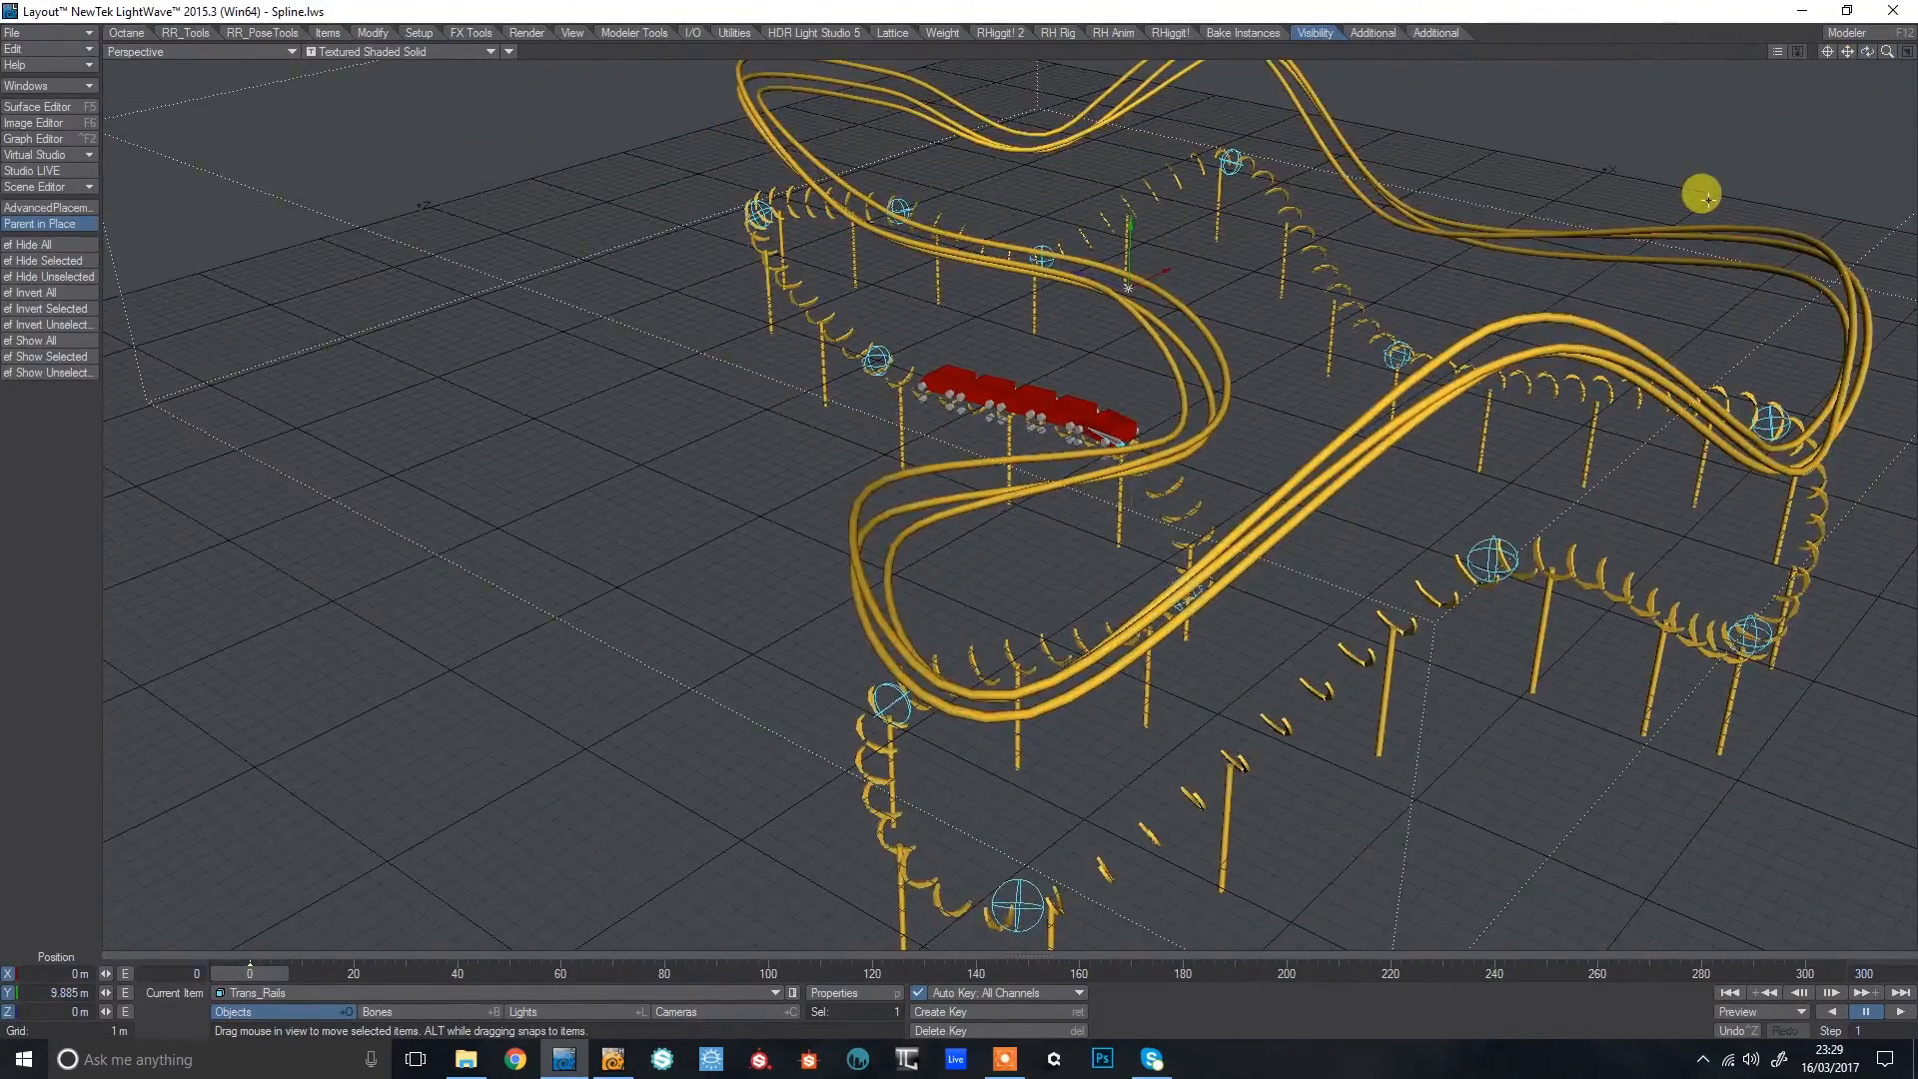
# Undo the upward move of Trans_Rails and clear that object from the scene.
pyautogui.hotkey('ctrl', 'z')
pyautogui.moveTo(1867, 51); pyautogui.dragTo(1878, 48)
pyautogui.press('-')
pyautogui.press('Return')
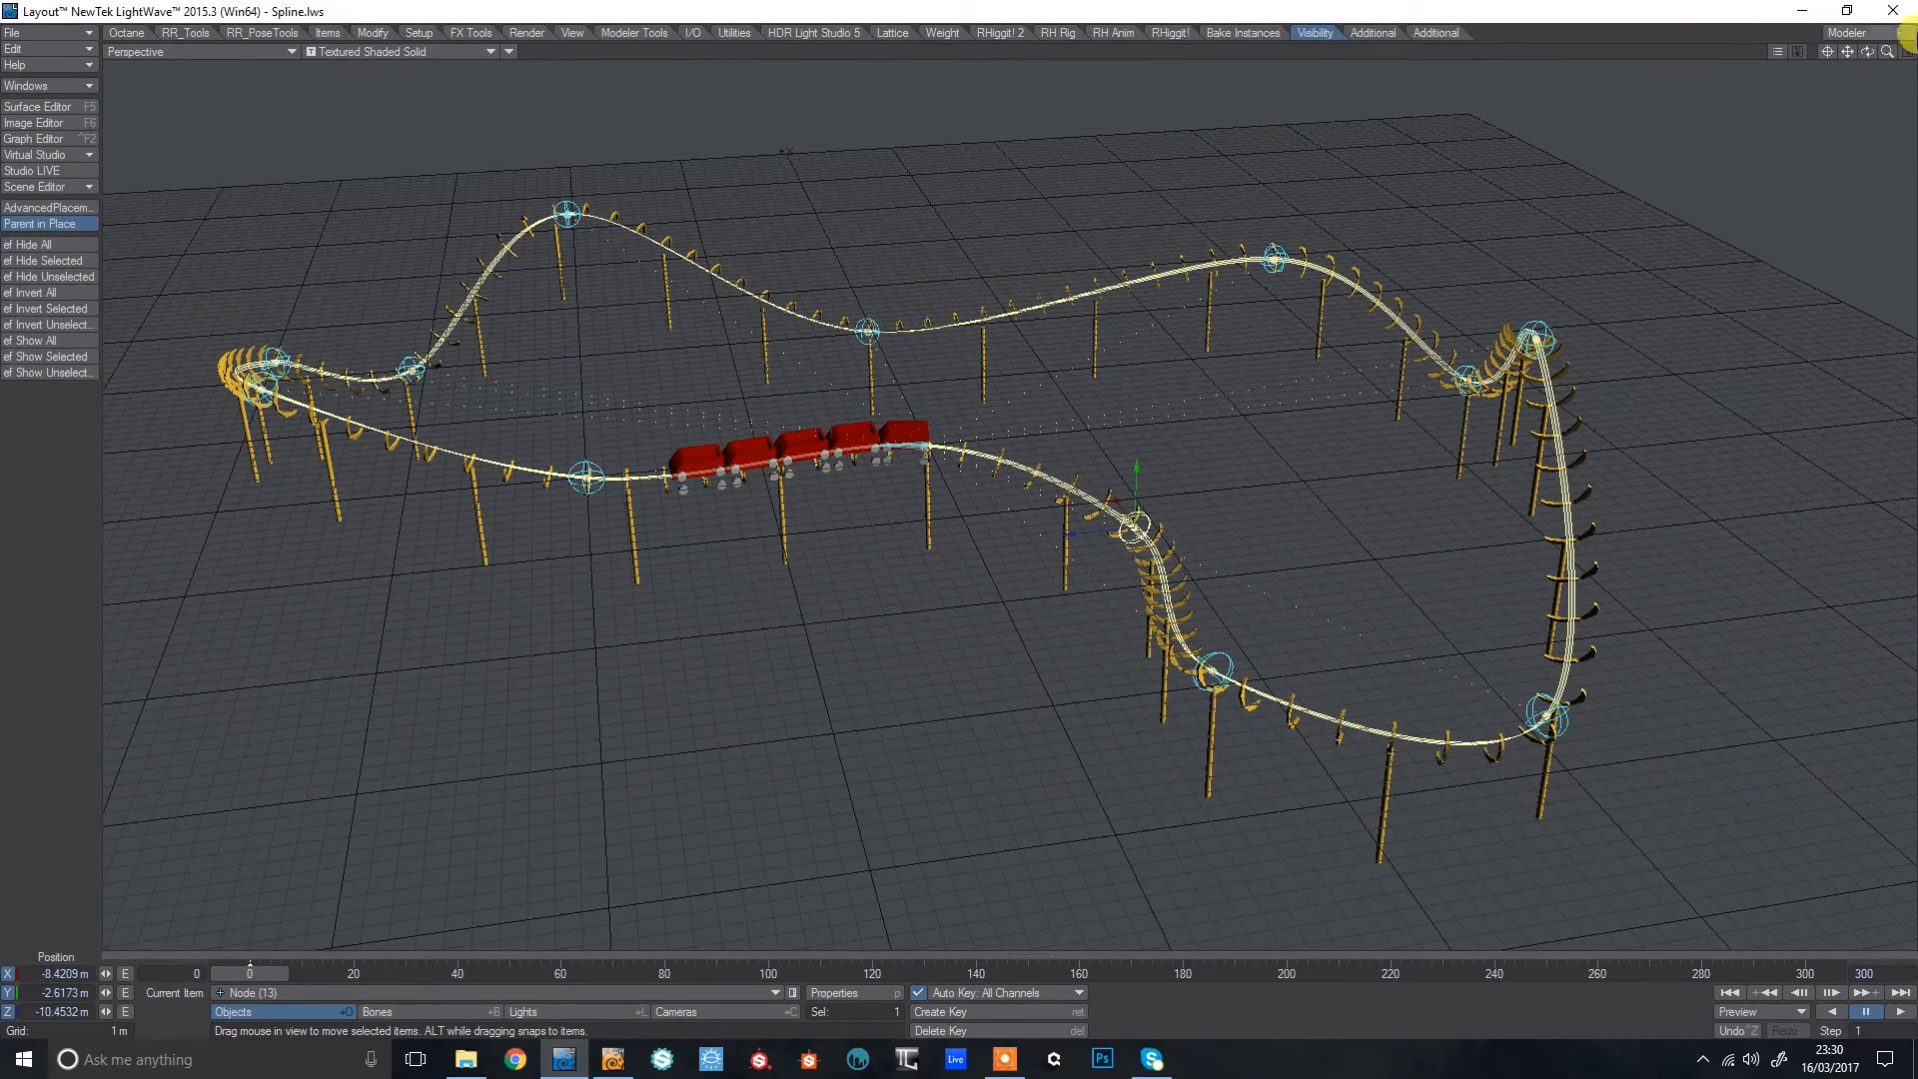
pyautogui.moveTo(1867, 51); pyautogui.dragTo(1876, 51)
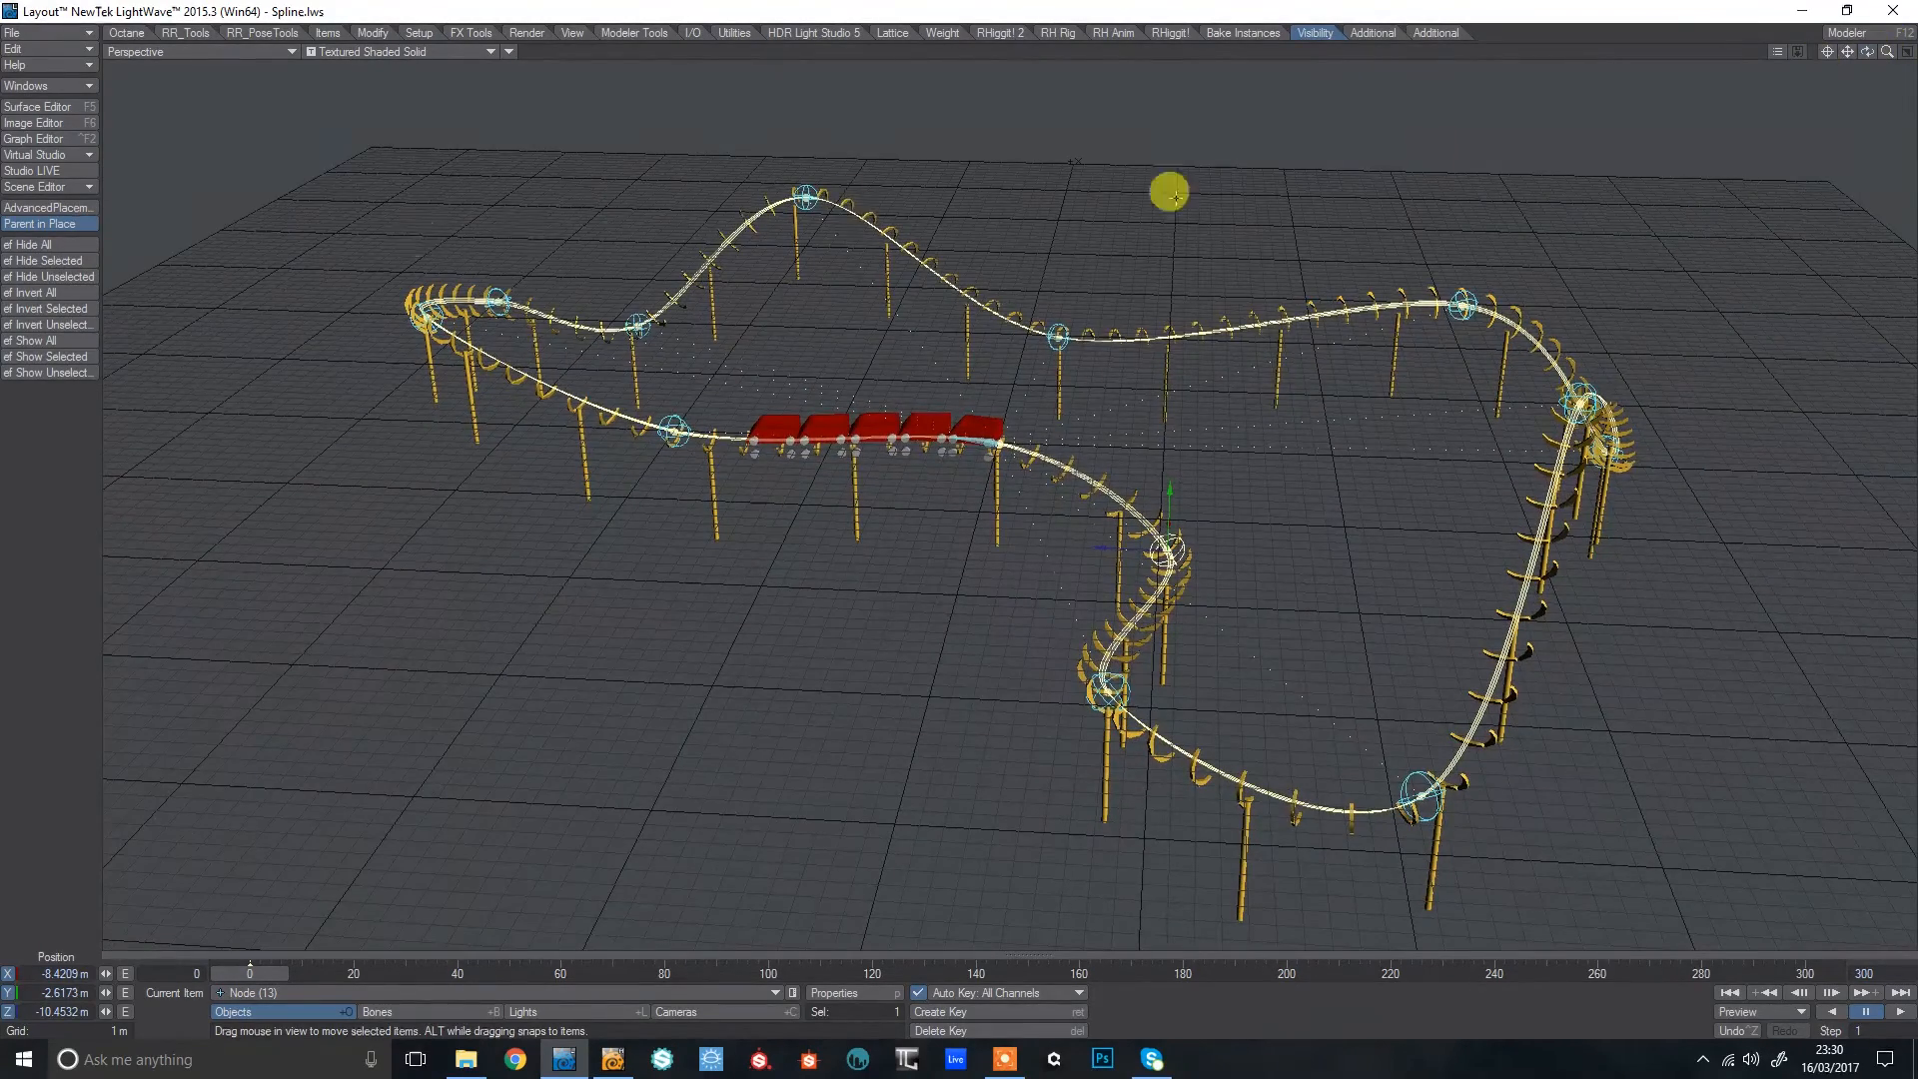
# Save the scene as Coaster_Stripped in the Coaster_Tutorial Scenes folder.
pyautogui.click(30, 32)
pyautogui.moveTo(65, 94)
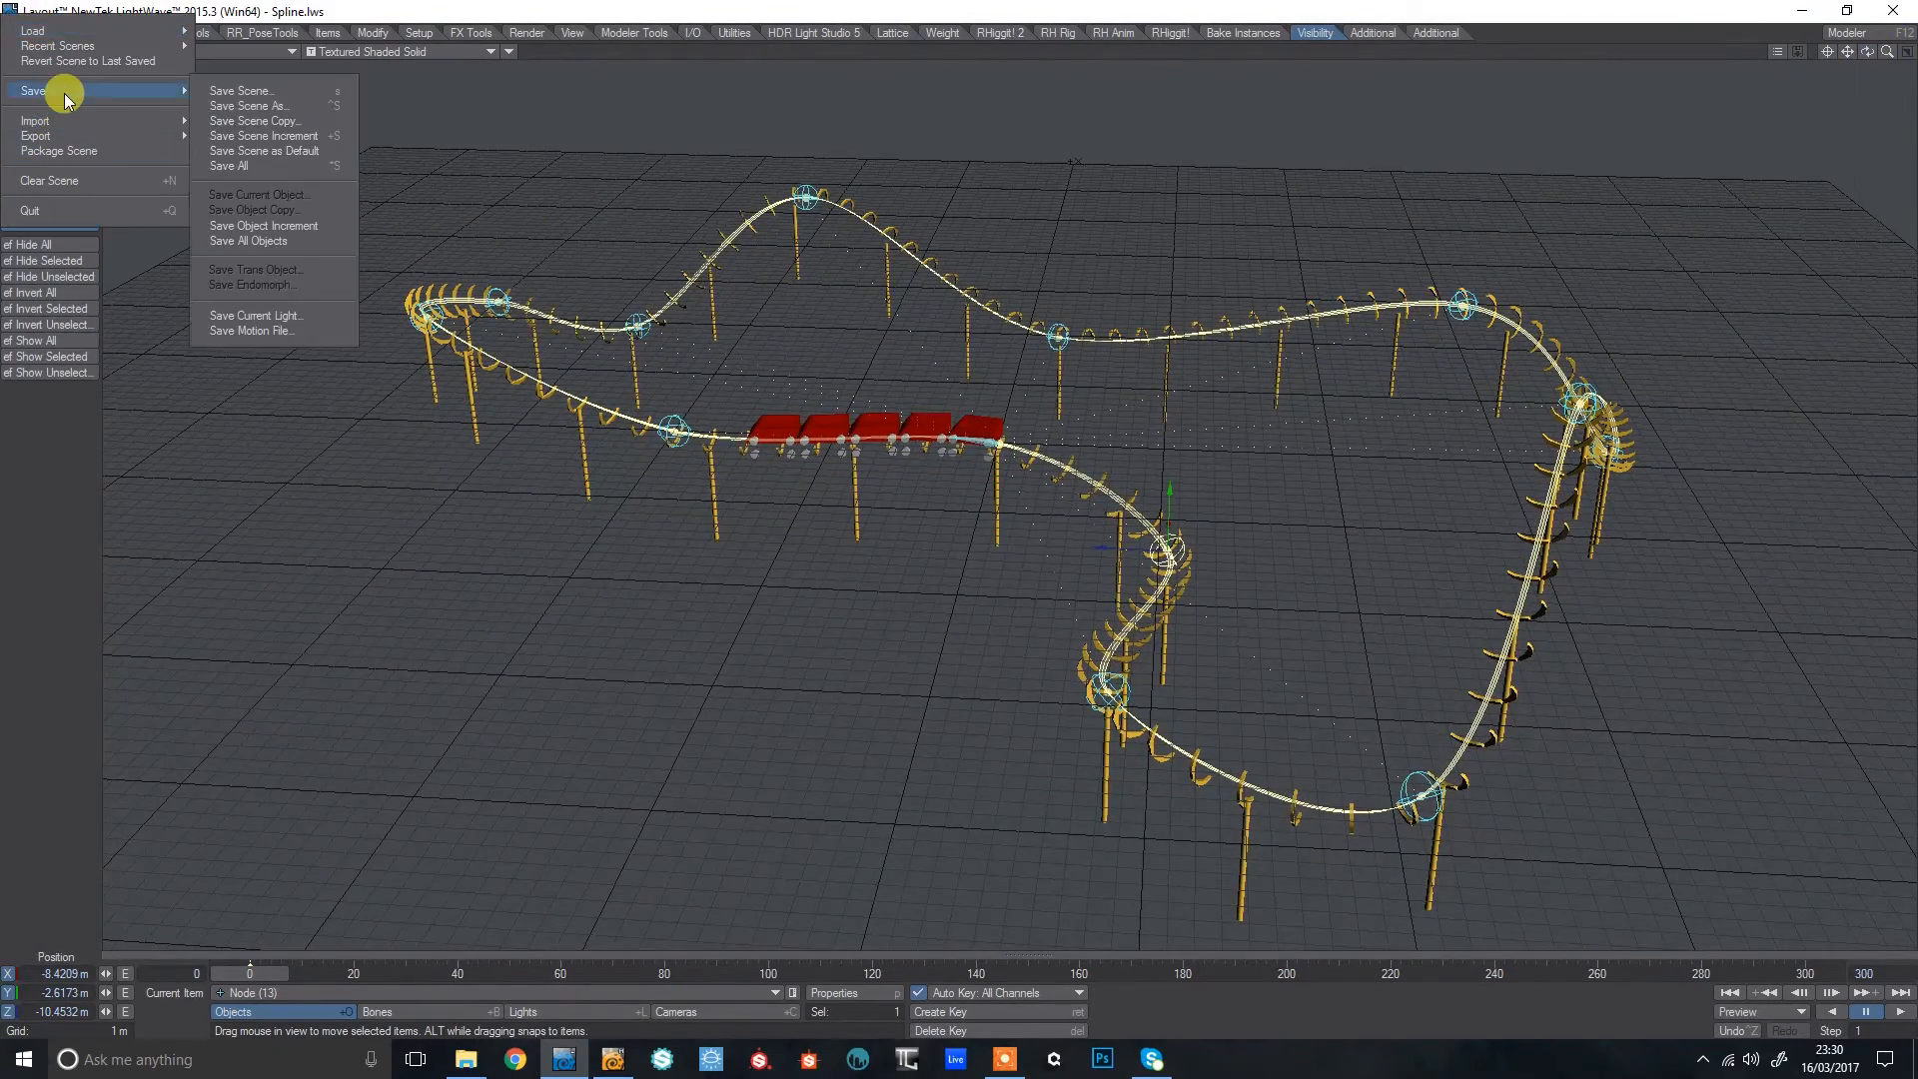
pyautogui.click(323, 107)
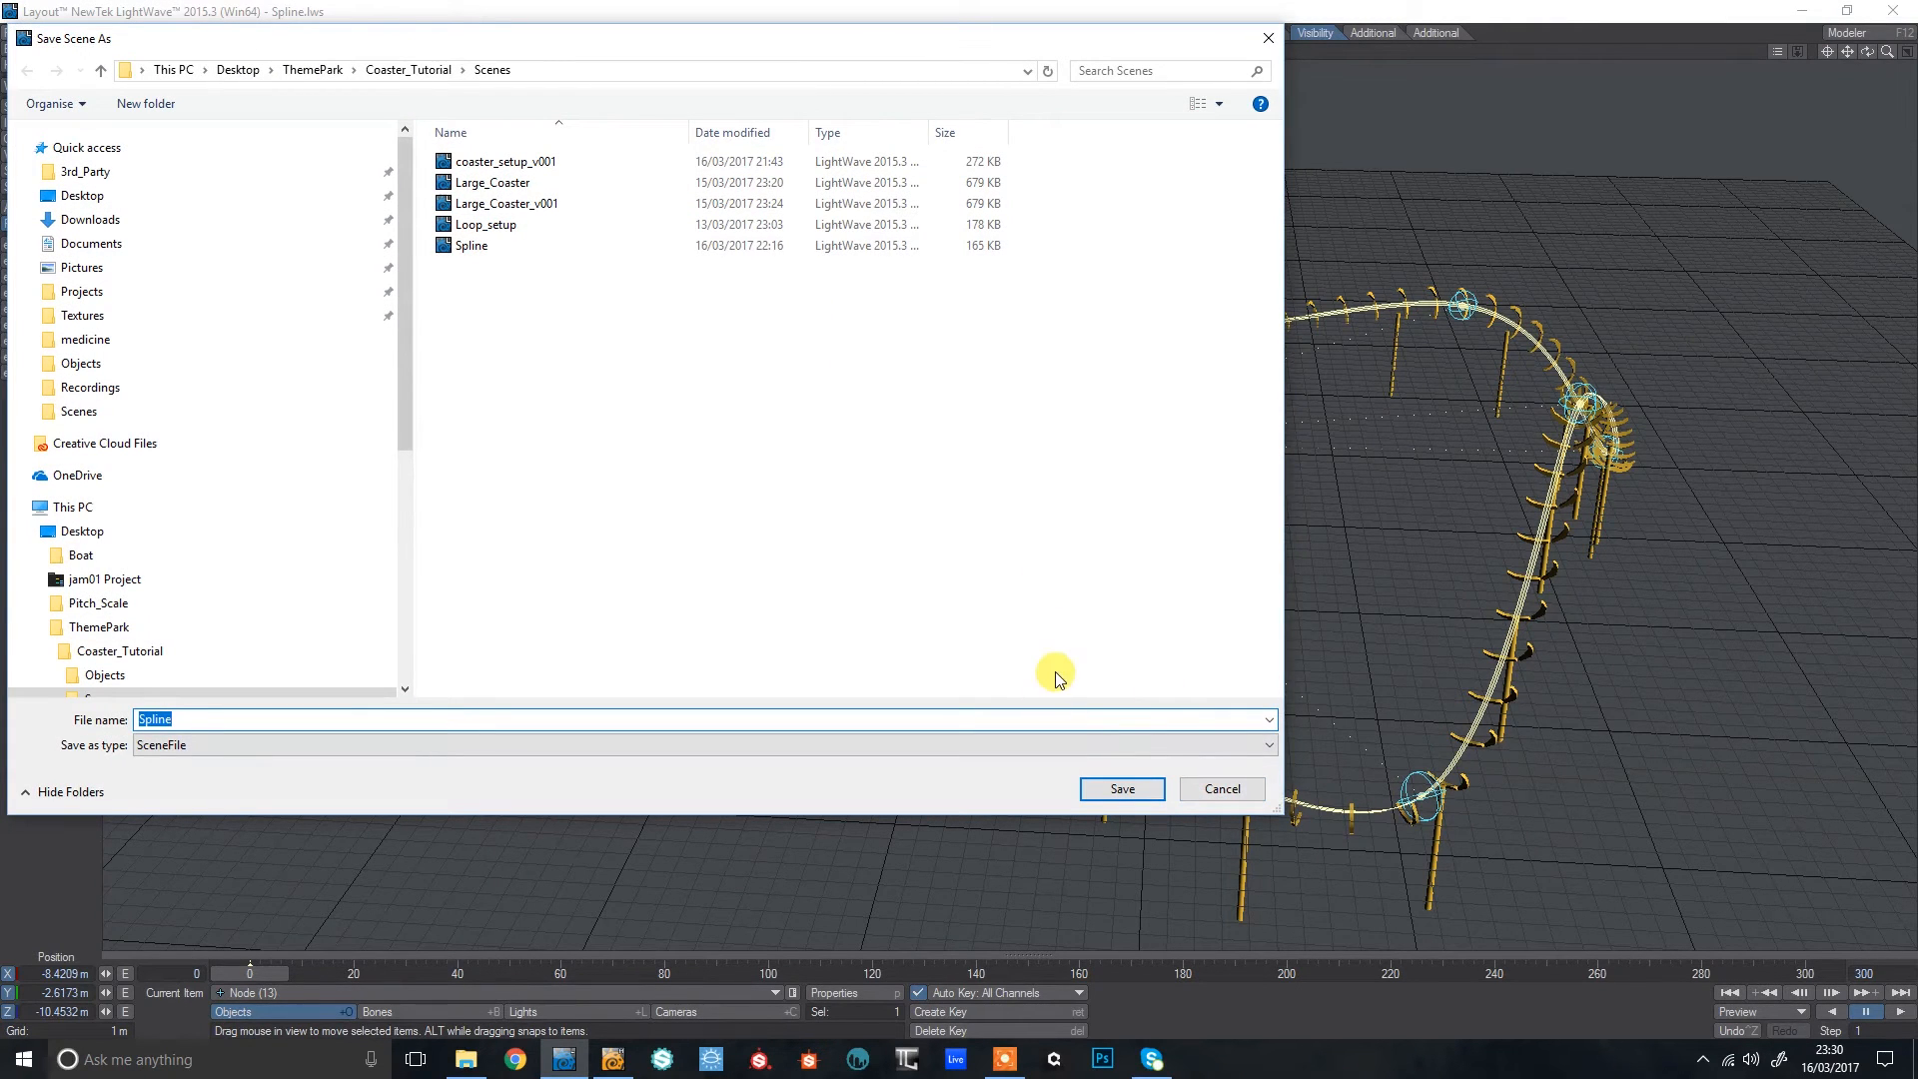
pyautogui.write('Coaste')
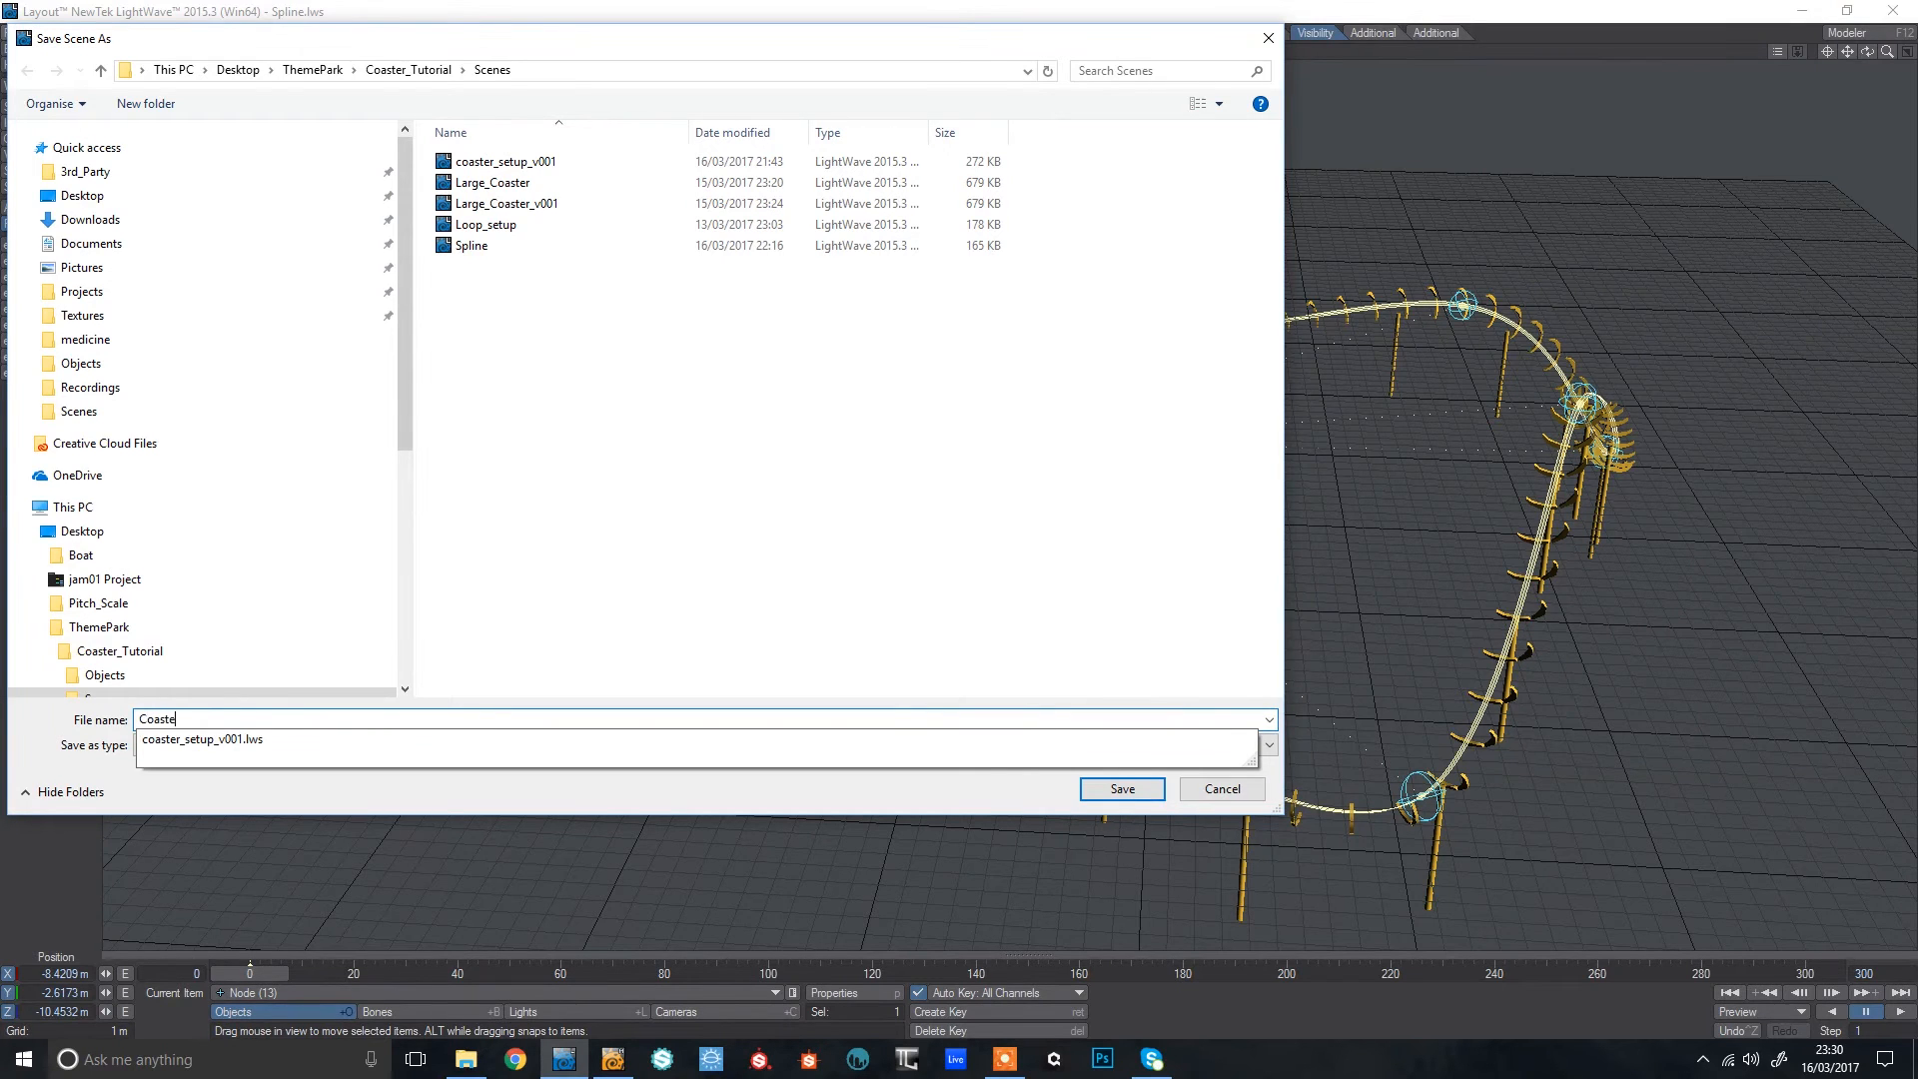
pyautogui.write('r_Stripped')
pyautogui.press('Return')
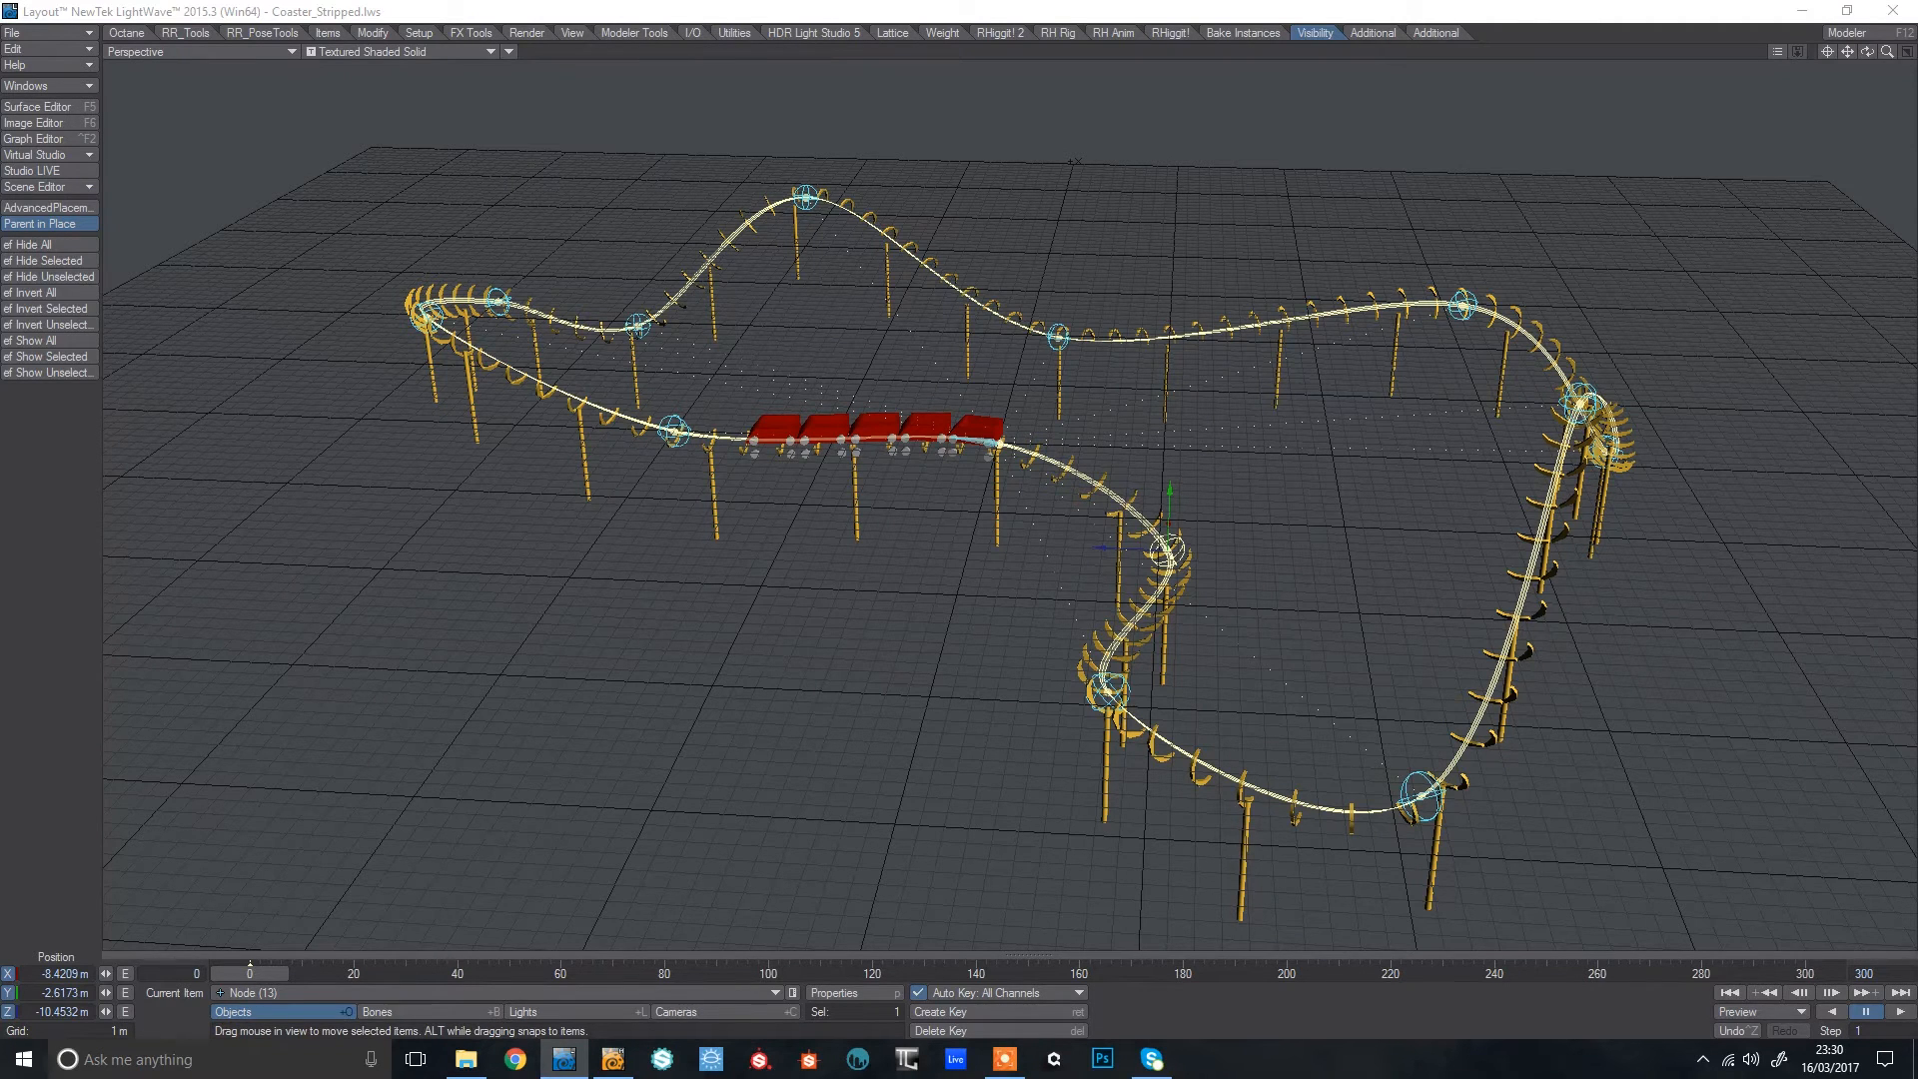
# Find track:Train in the scene's item list and clear it from the scene.
pyautogui.click(977, 427)
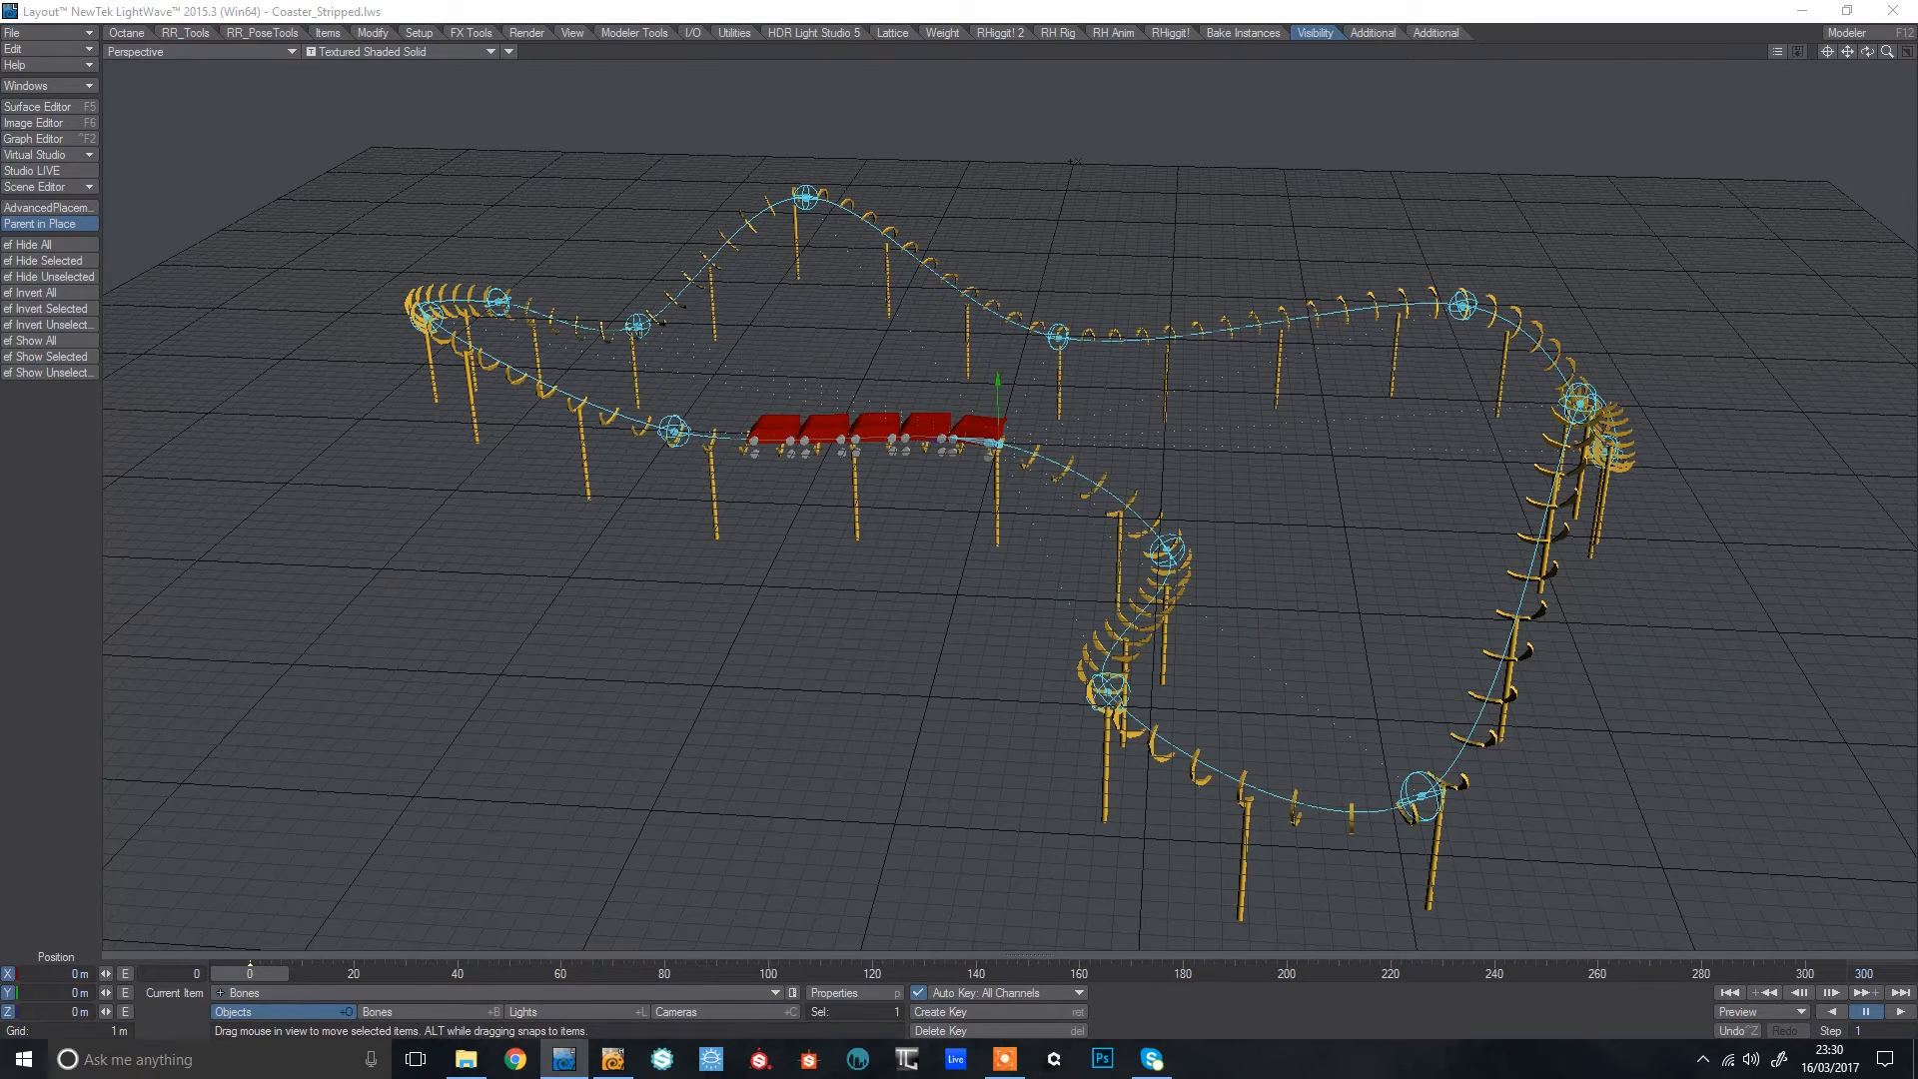
pyautogui.click(1169, 163)
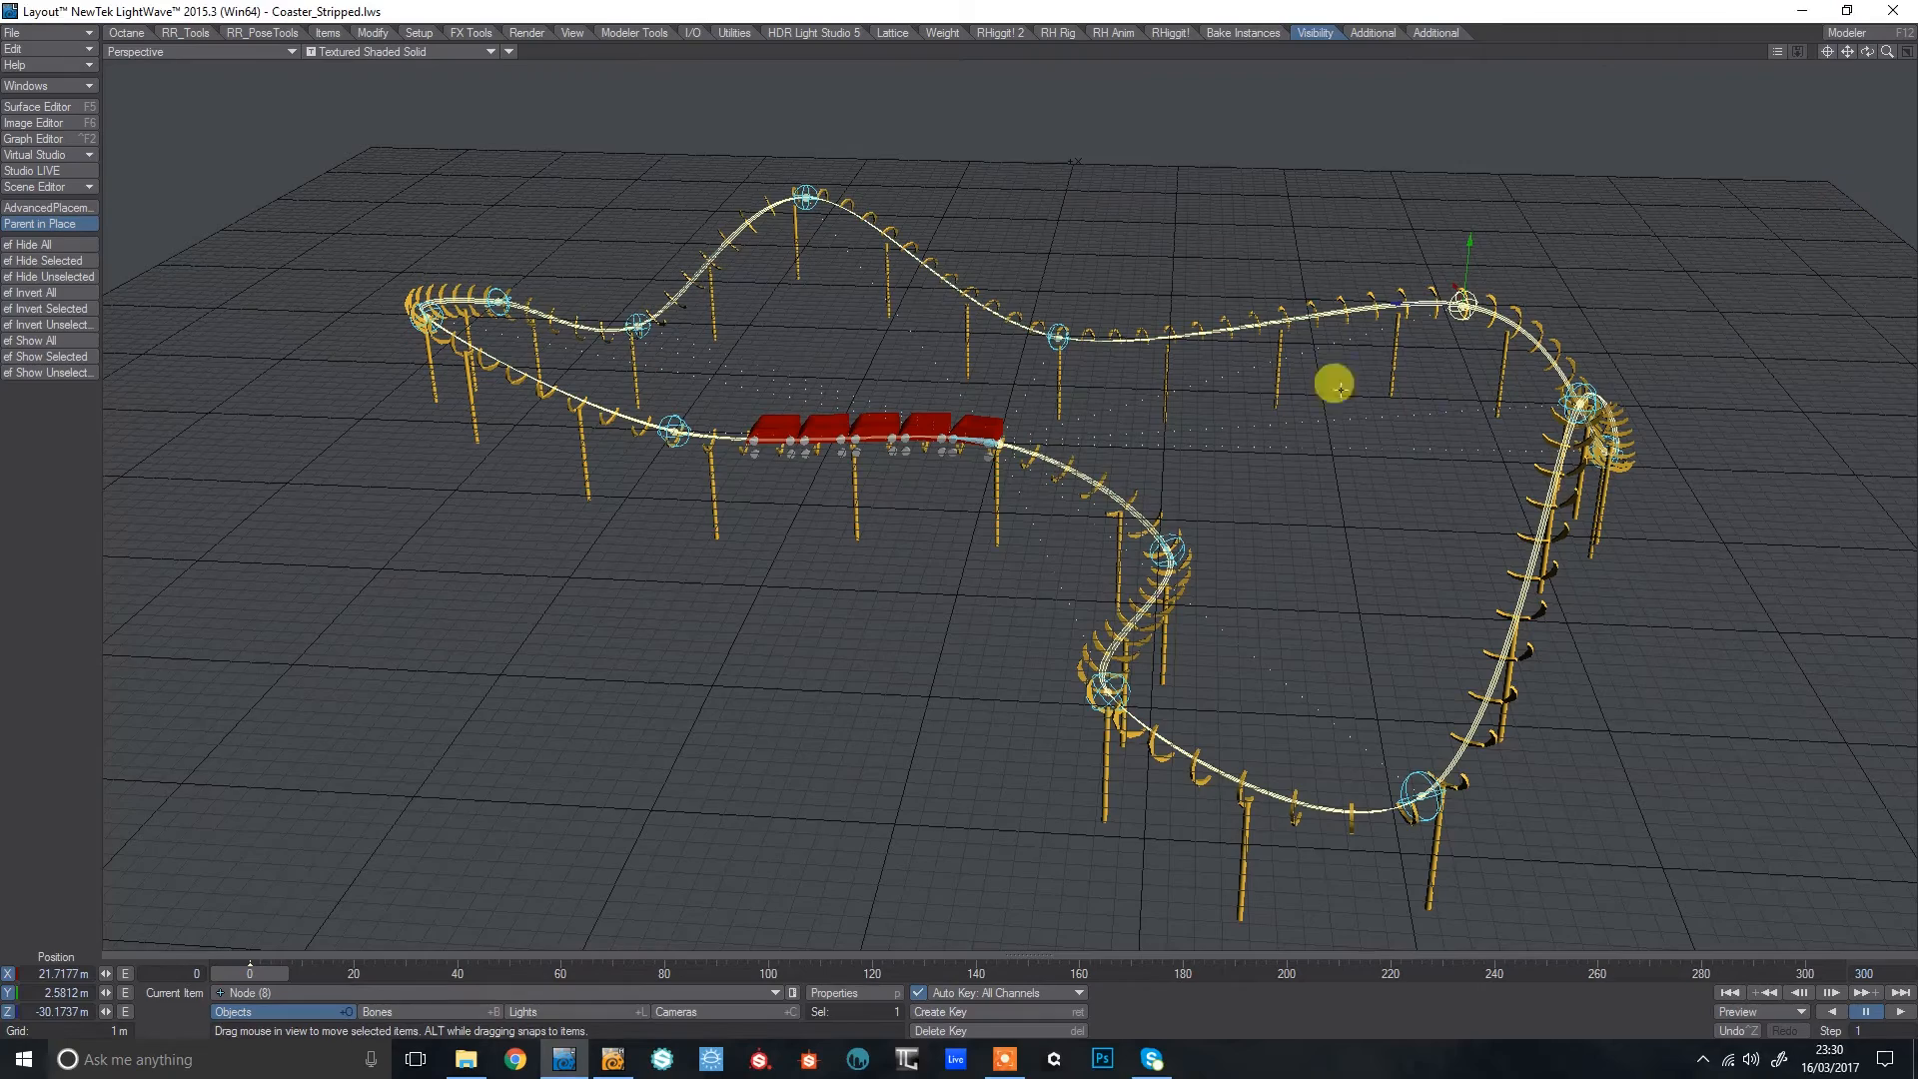
pyautogui.moveTo(1917, 237); pyautogui.dragTo(1604, 471)
pyautogui.click(1528, 909)
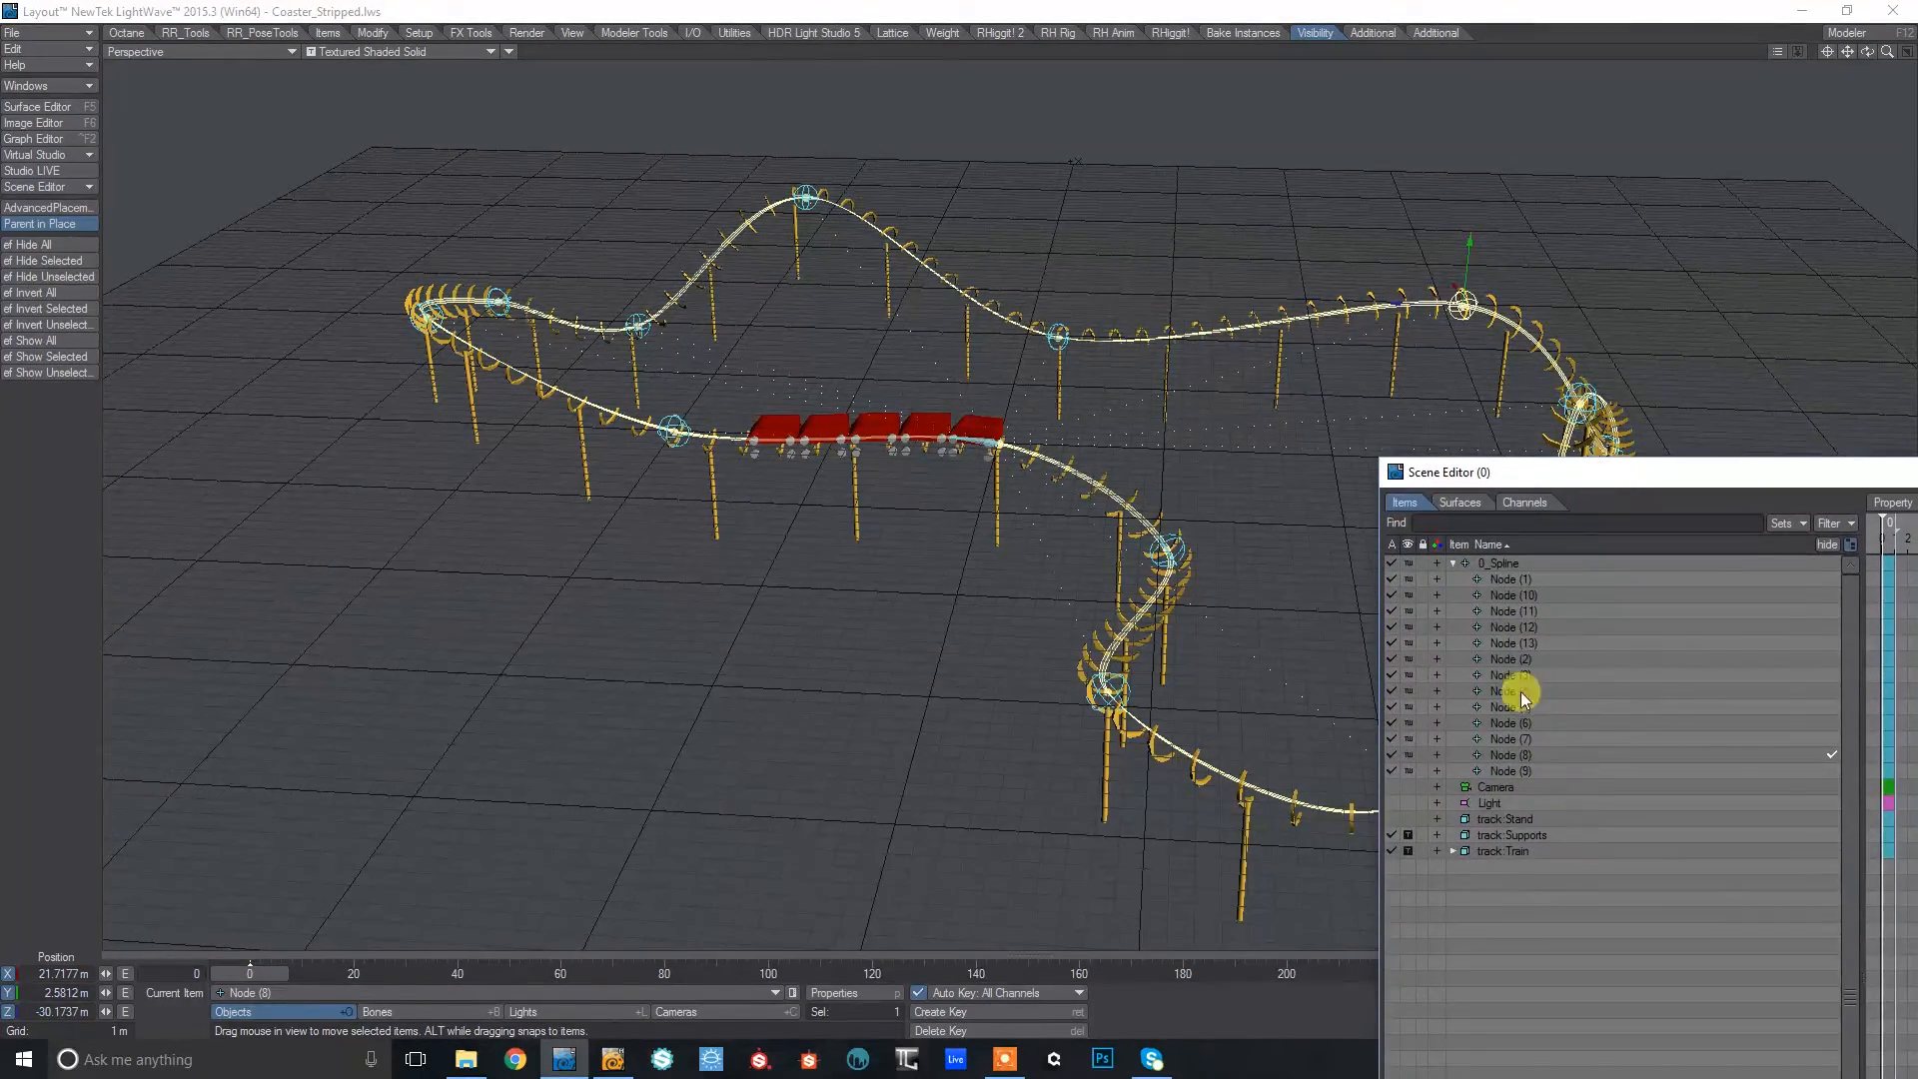
pyautogui.click(1456, 576)
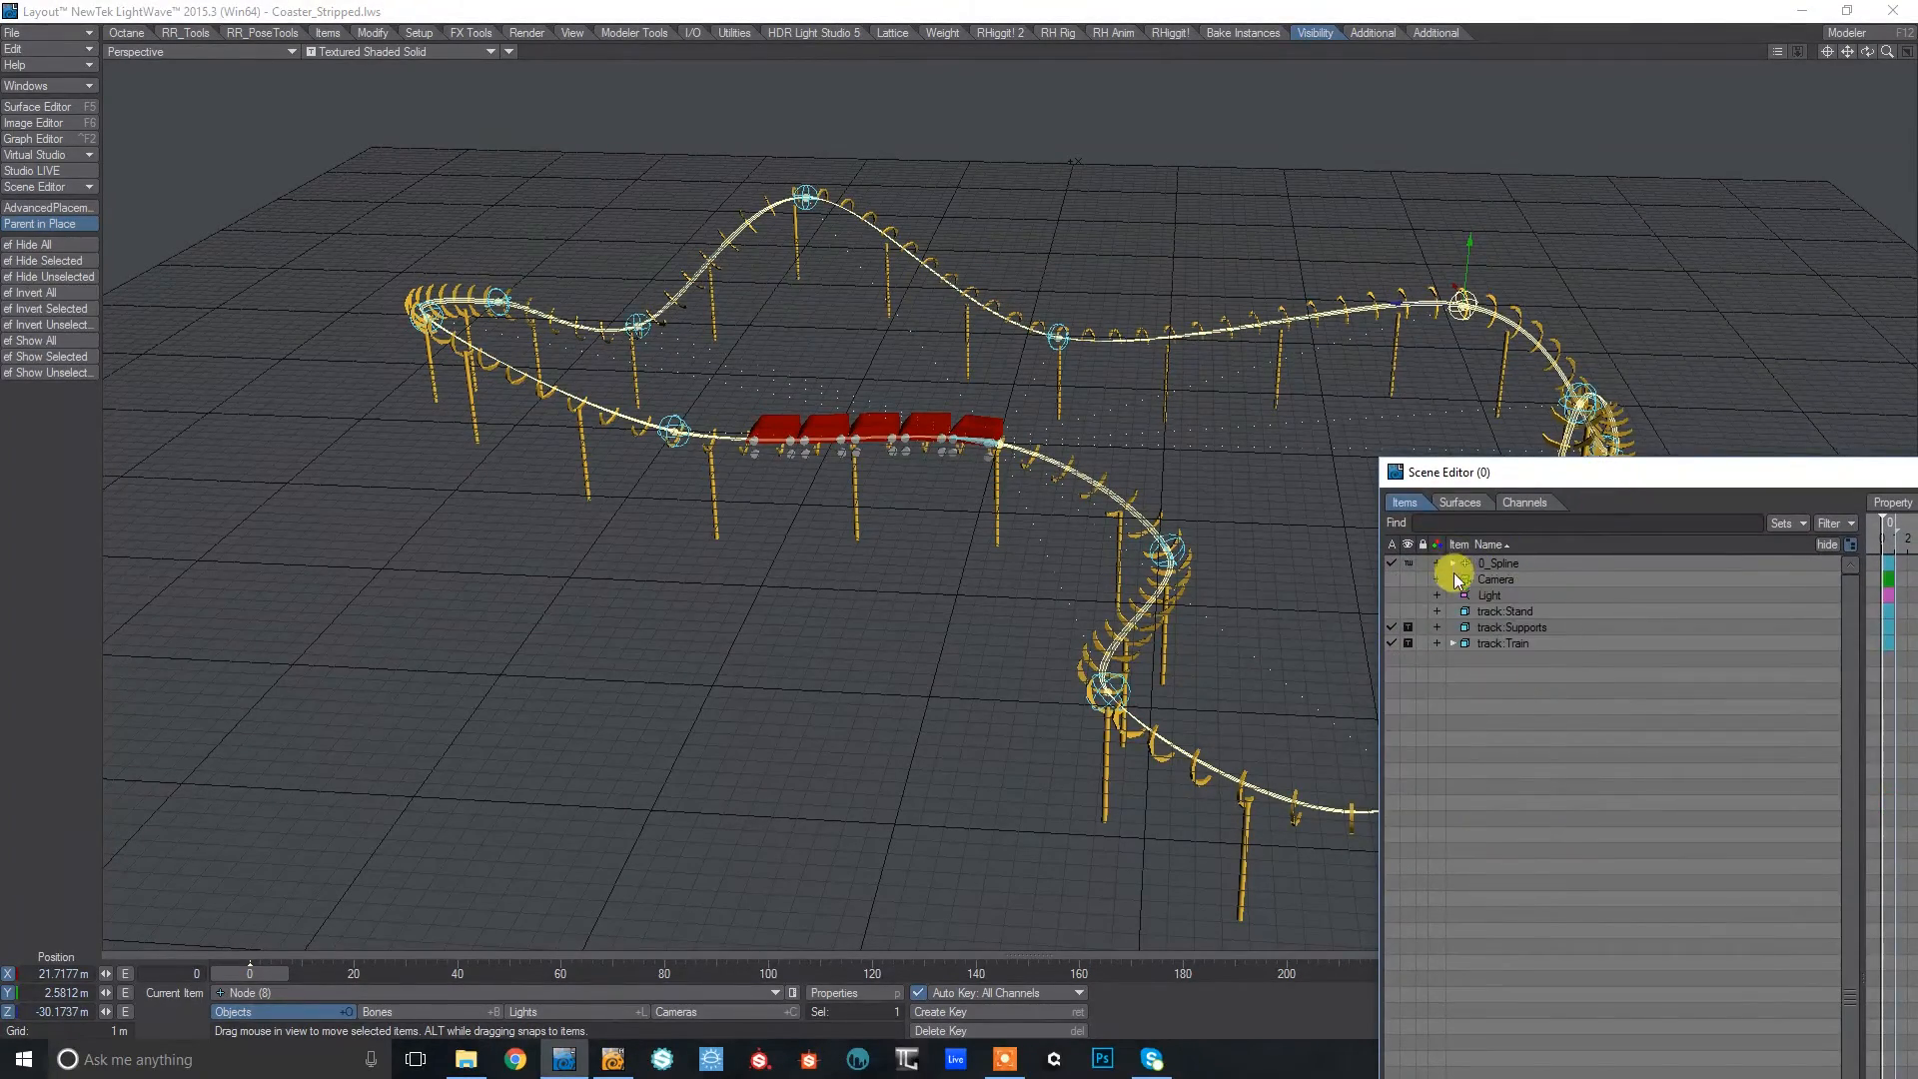
pyautogui.click(1454, 644)
pyautogui.click(1495, 644)
pyautogui.press('-')
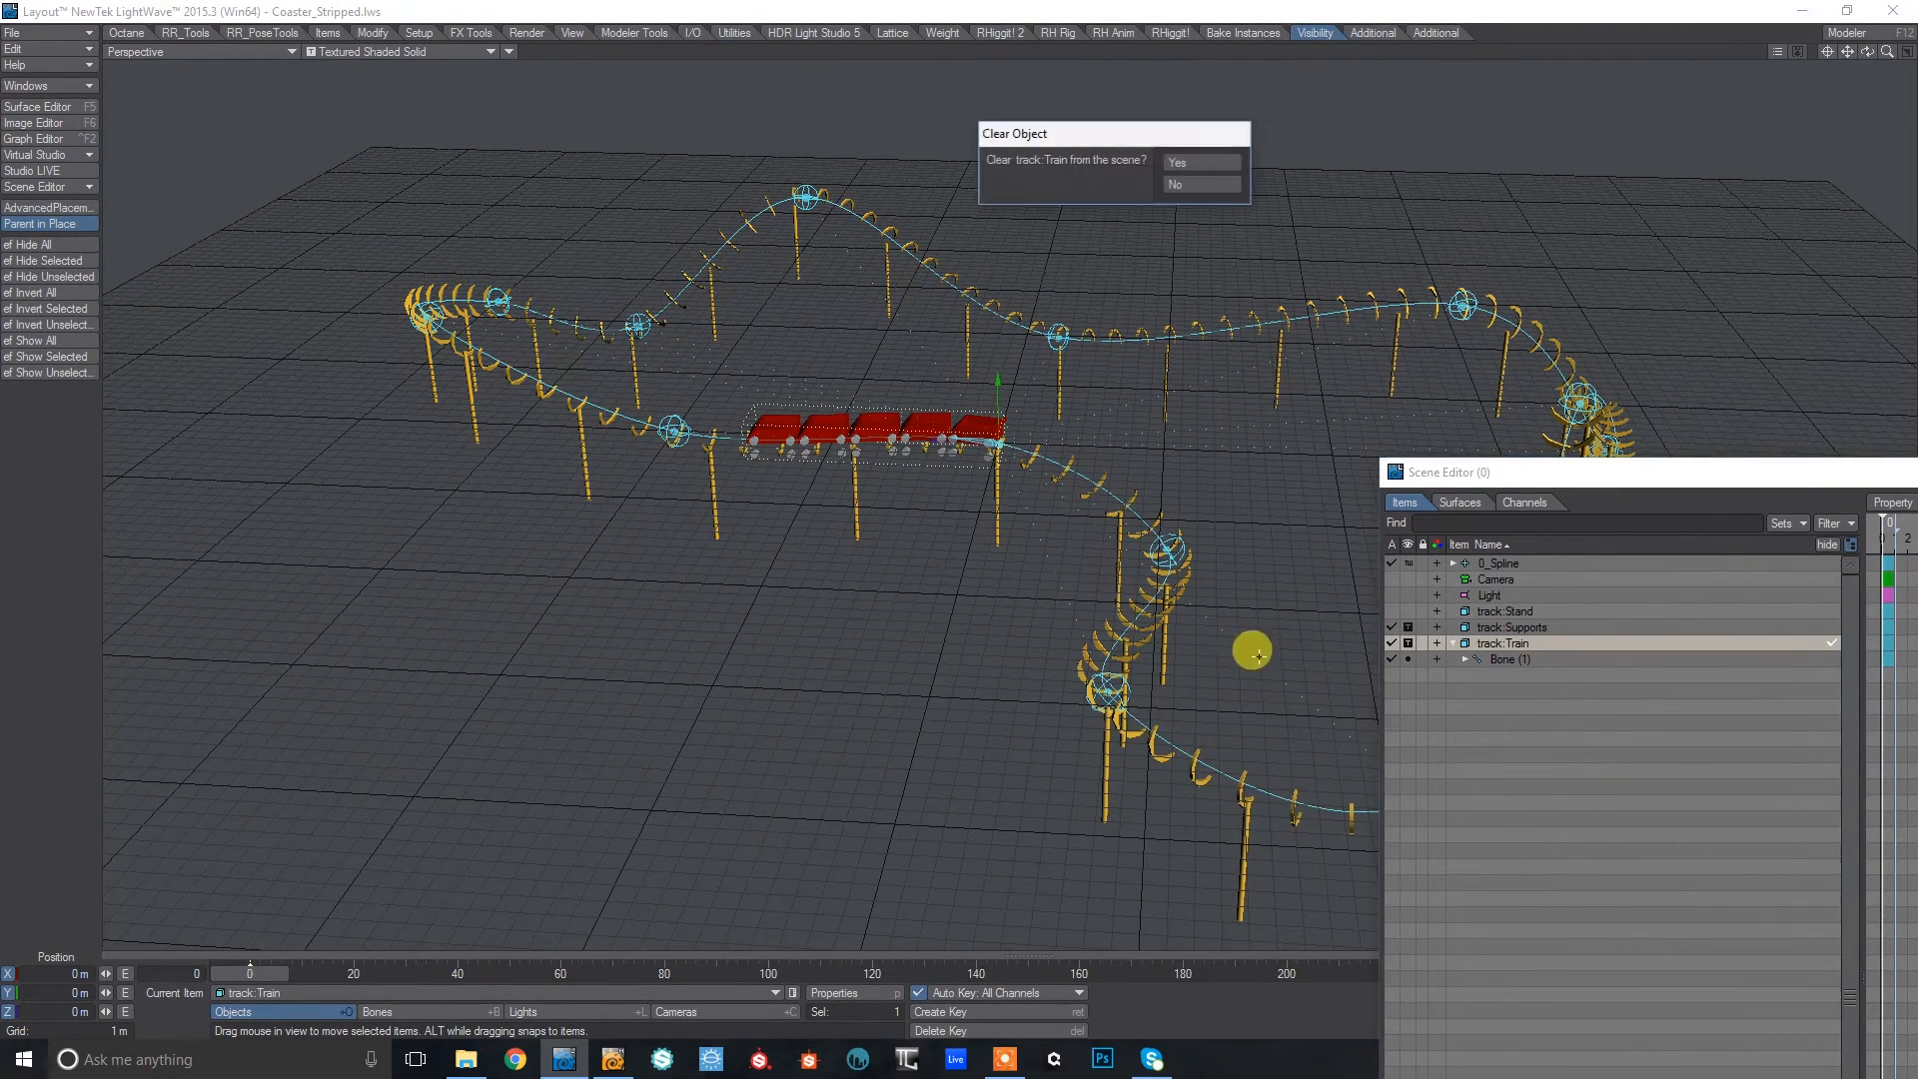
pyautogui.click(1189, 163)
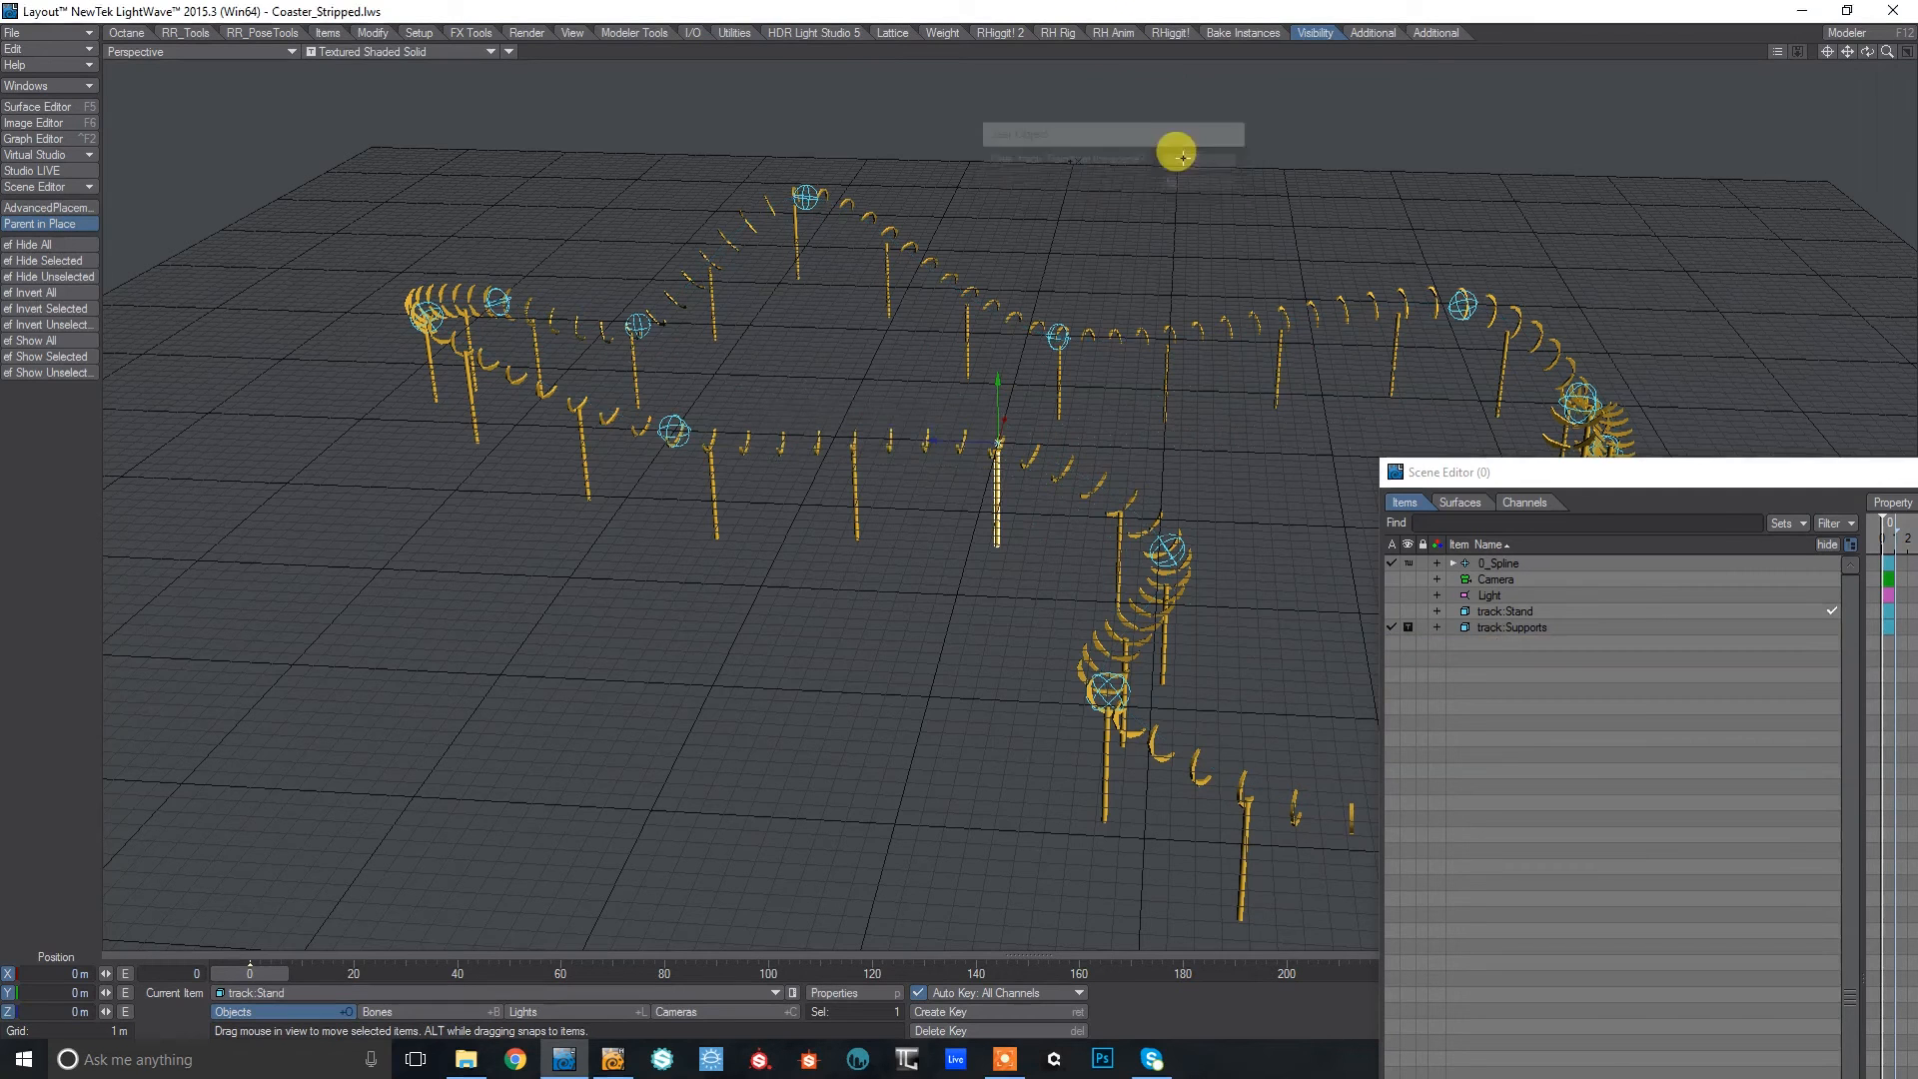
# Check the spline's nodes and the remaining track objects, and deactivate the original track:Supports object.
pyautogui.click(1512, 627)
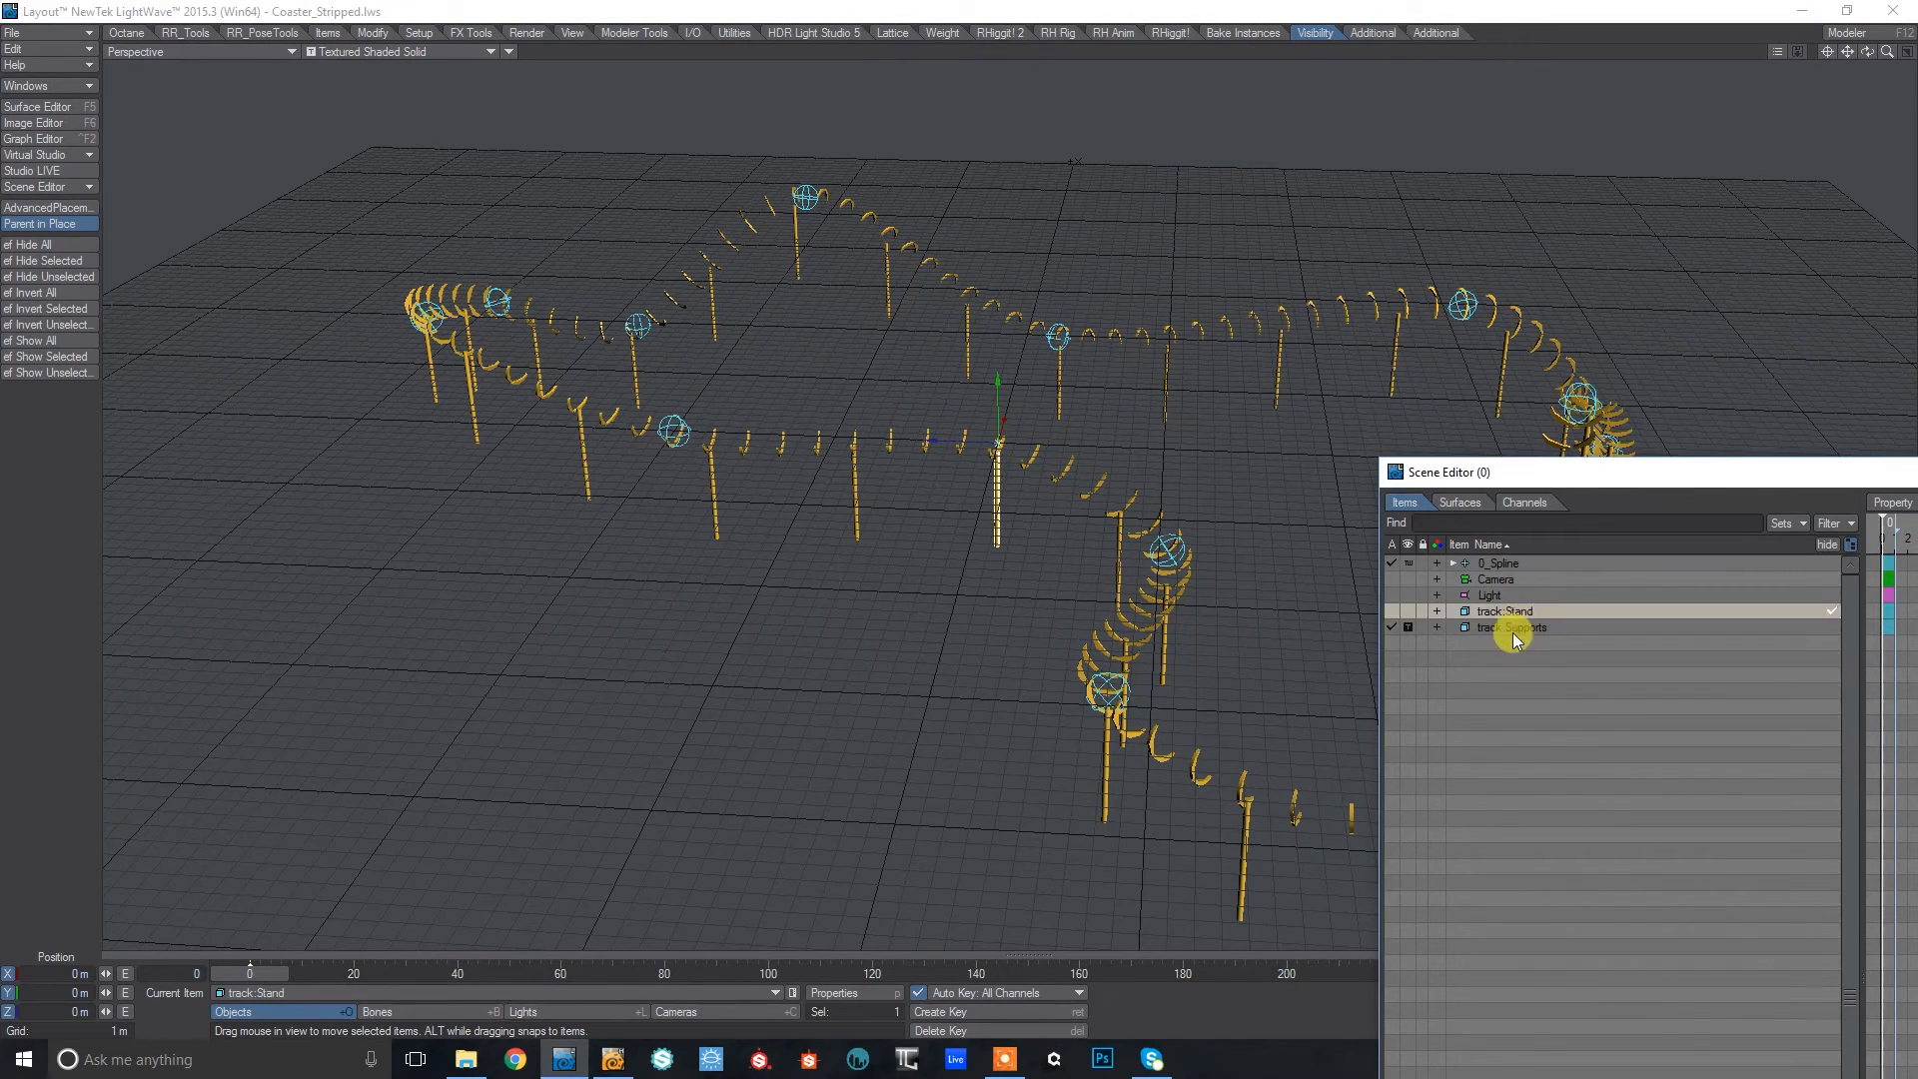
pyautogui.click(1453, 566)
pyautogui.click(1533, 818)
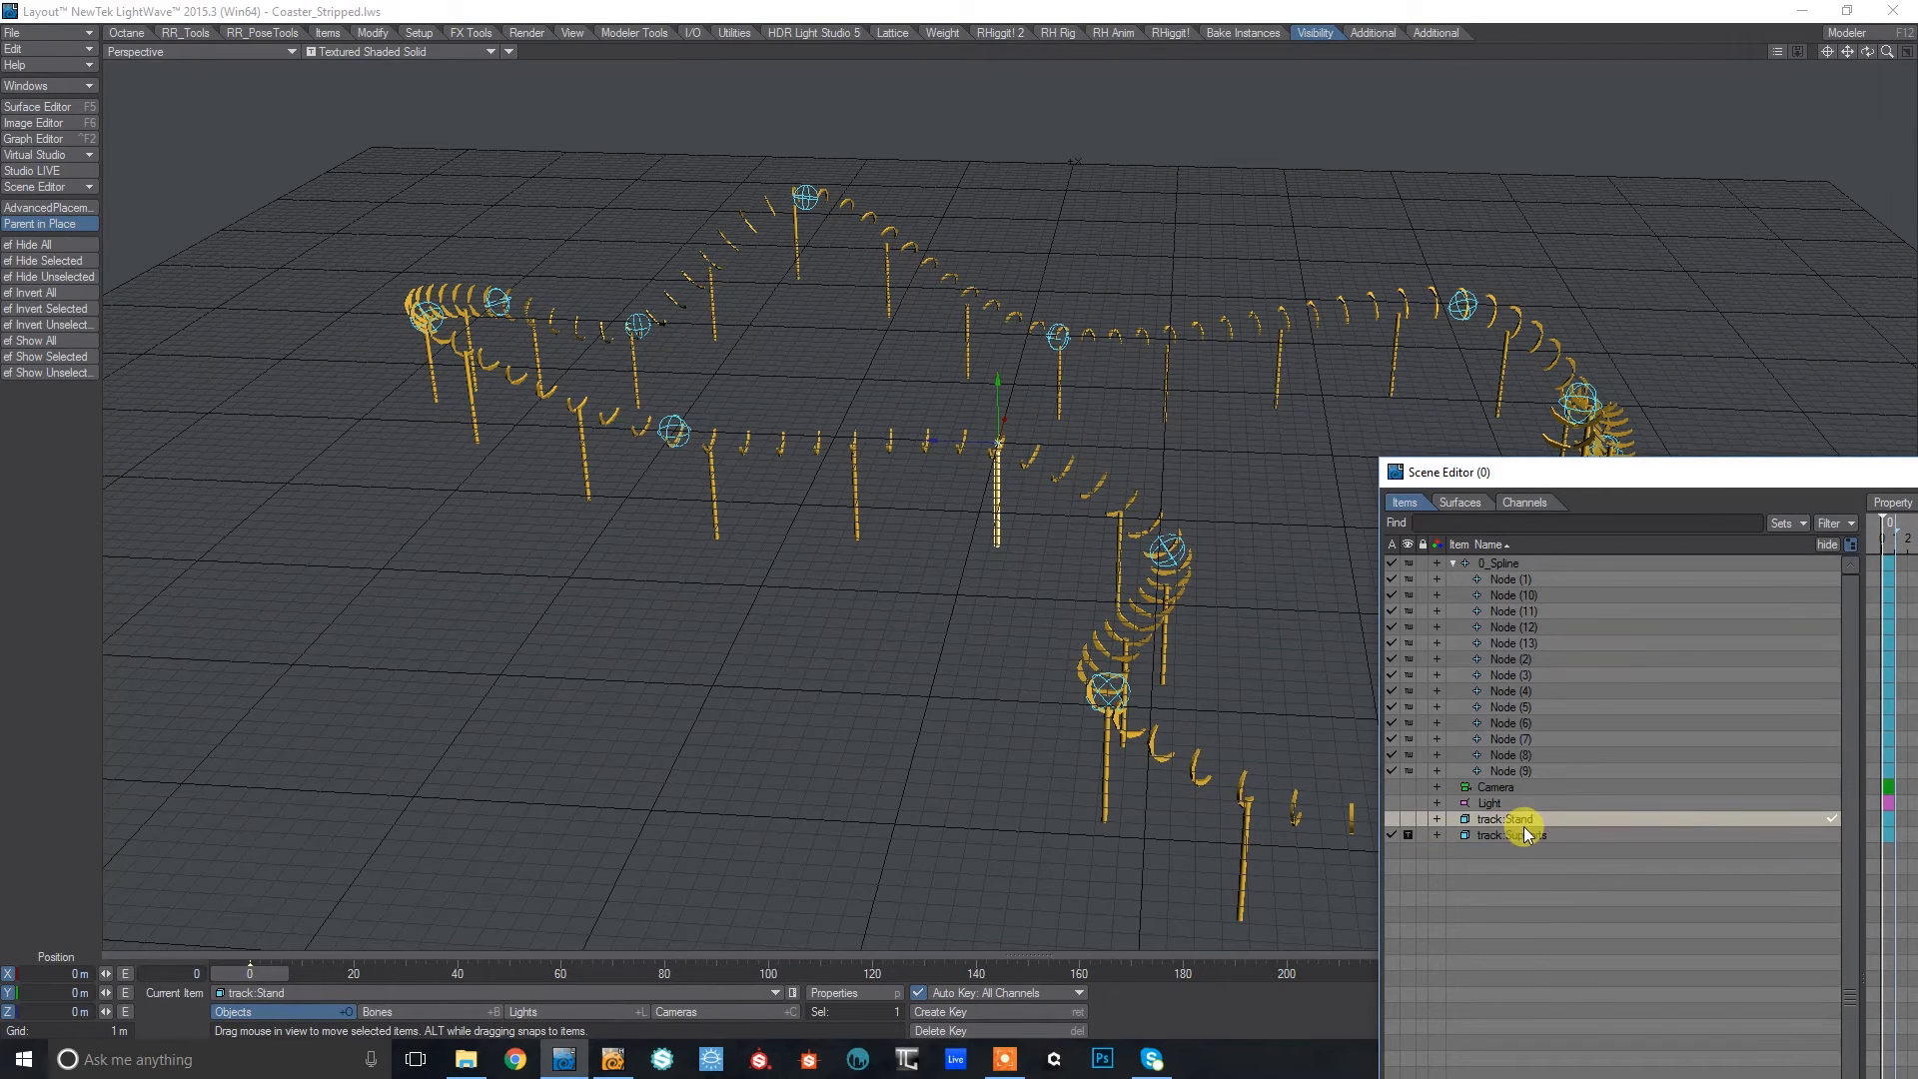
pyautogui.click(1509, 835)
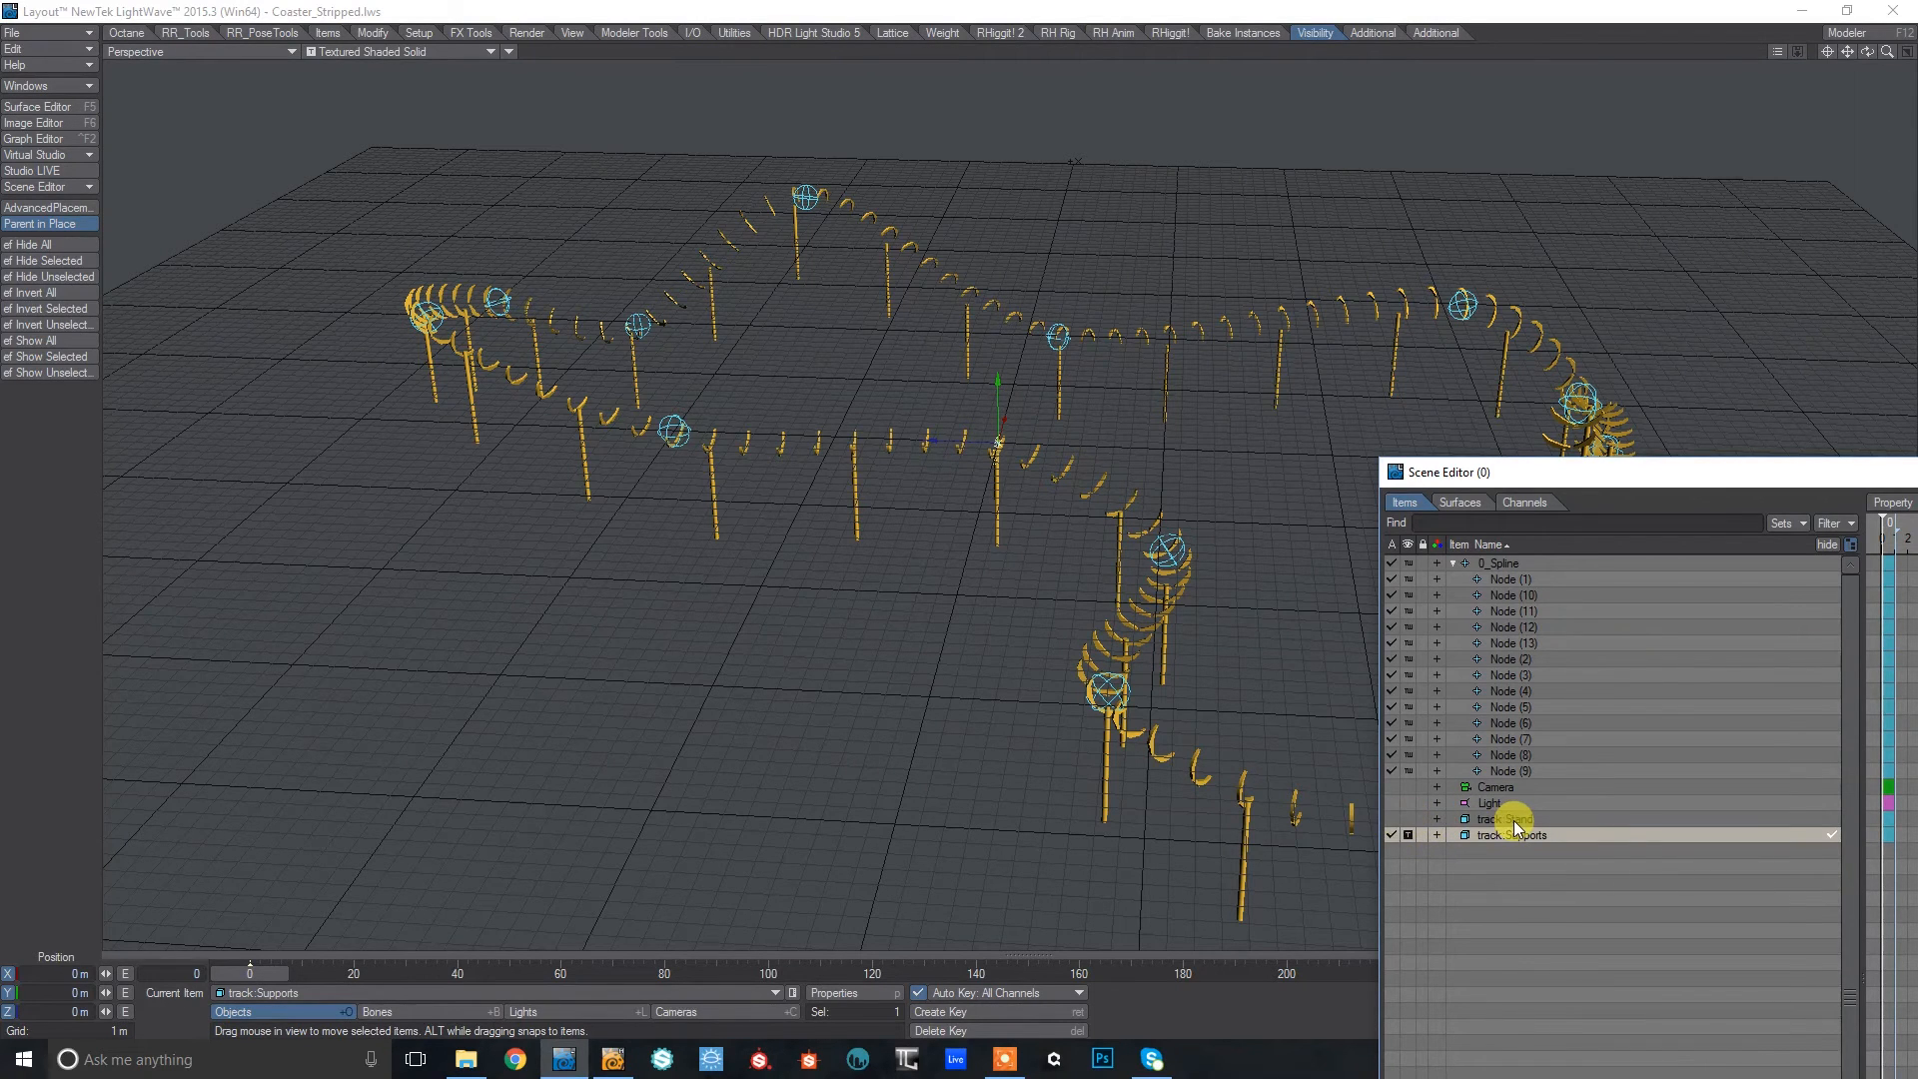
pyautogui.click(1513, 820)
pyautogui.click(1392, 835)
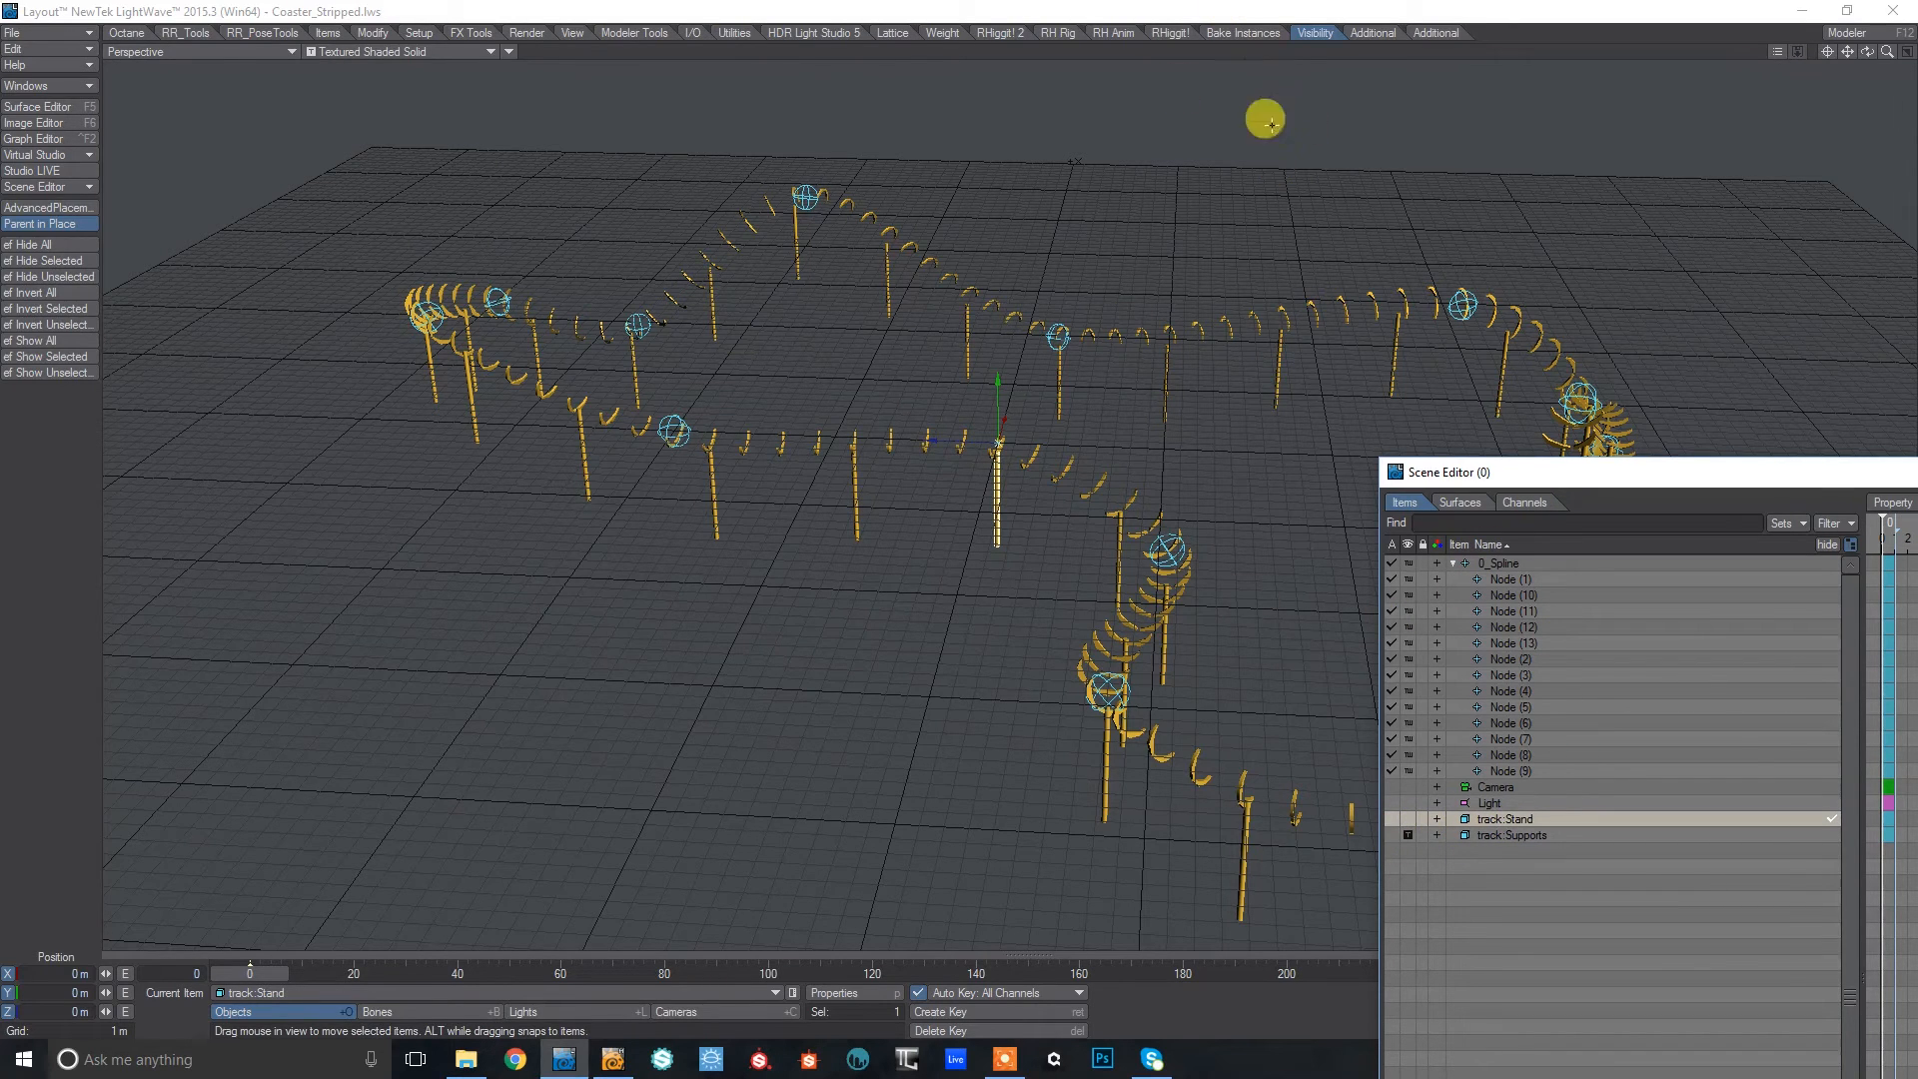
# Bake the instances on 0_Spline into real objects with MG Bake Instances.
pyautogui.click(1224, 35)
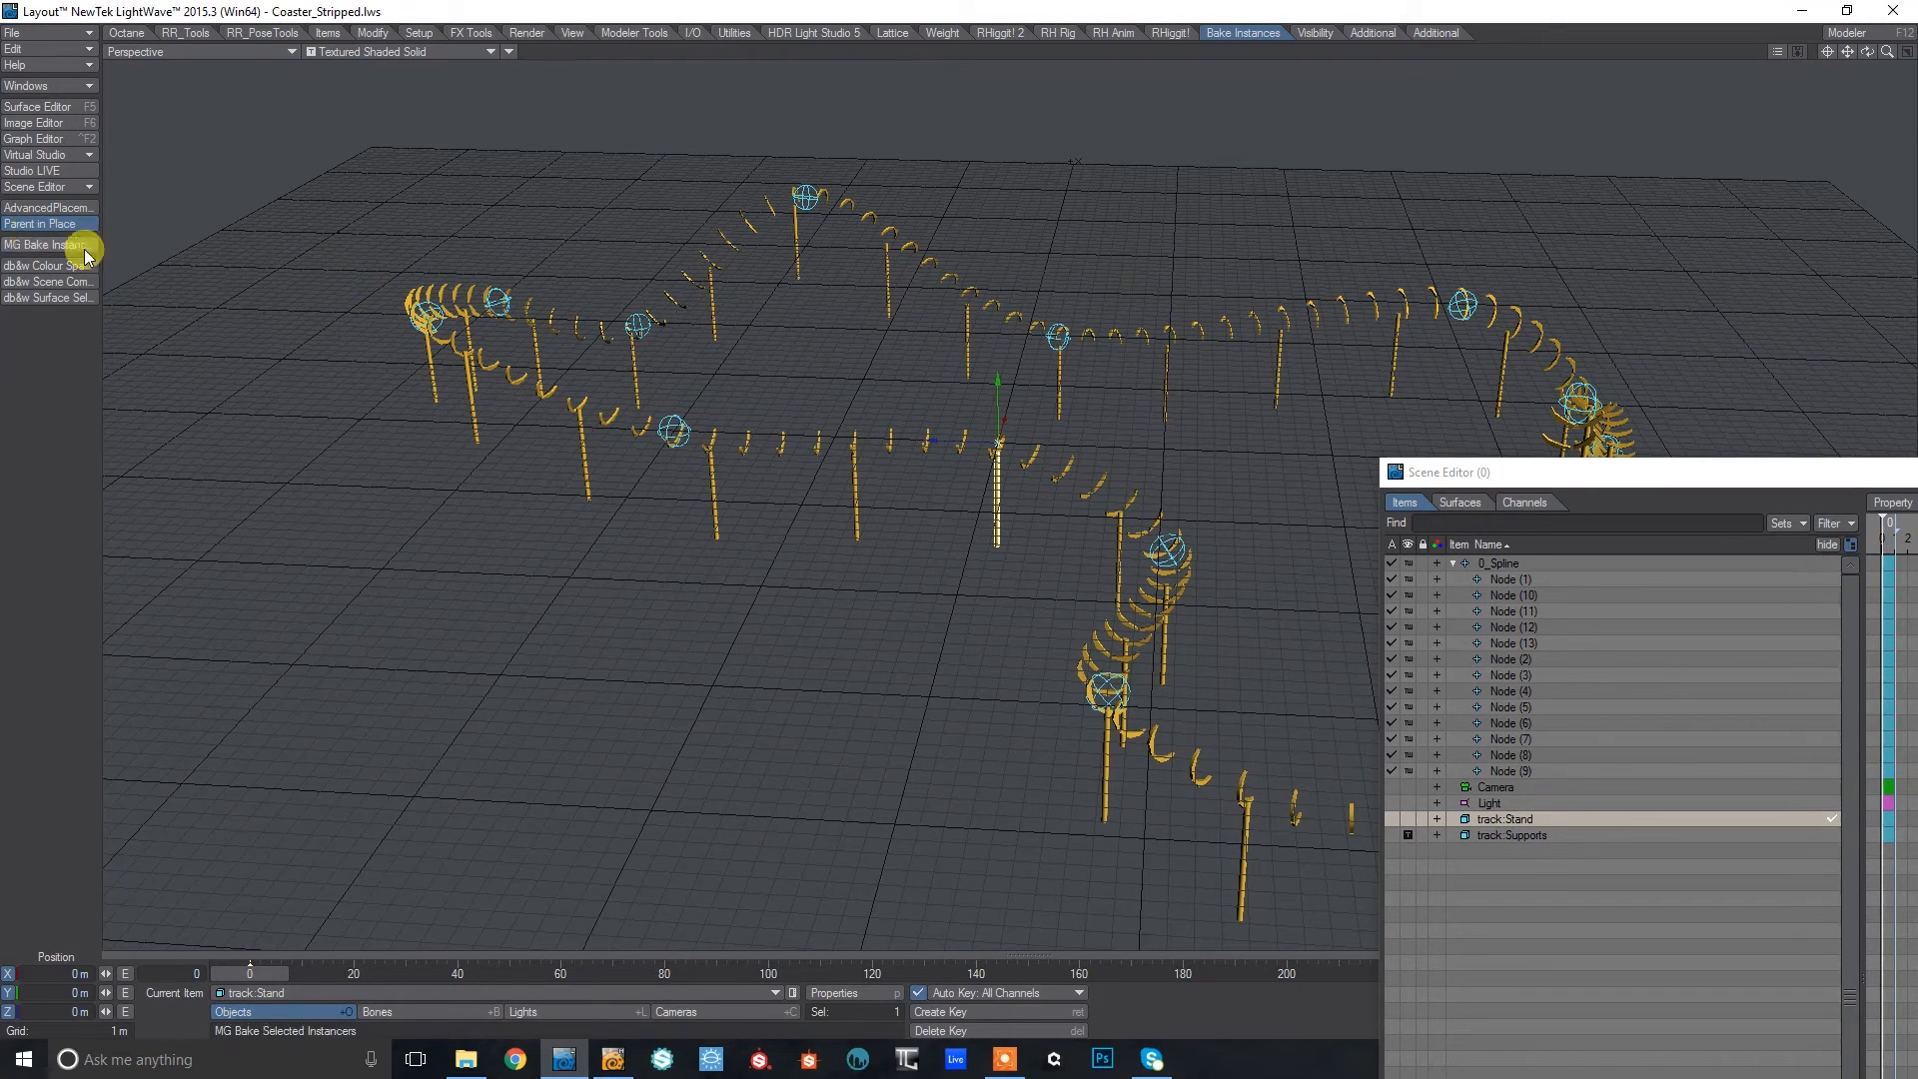
pyautogui.click(1522, 560)
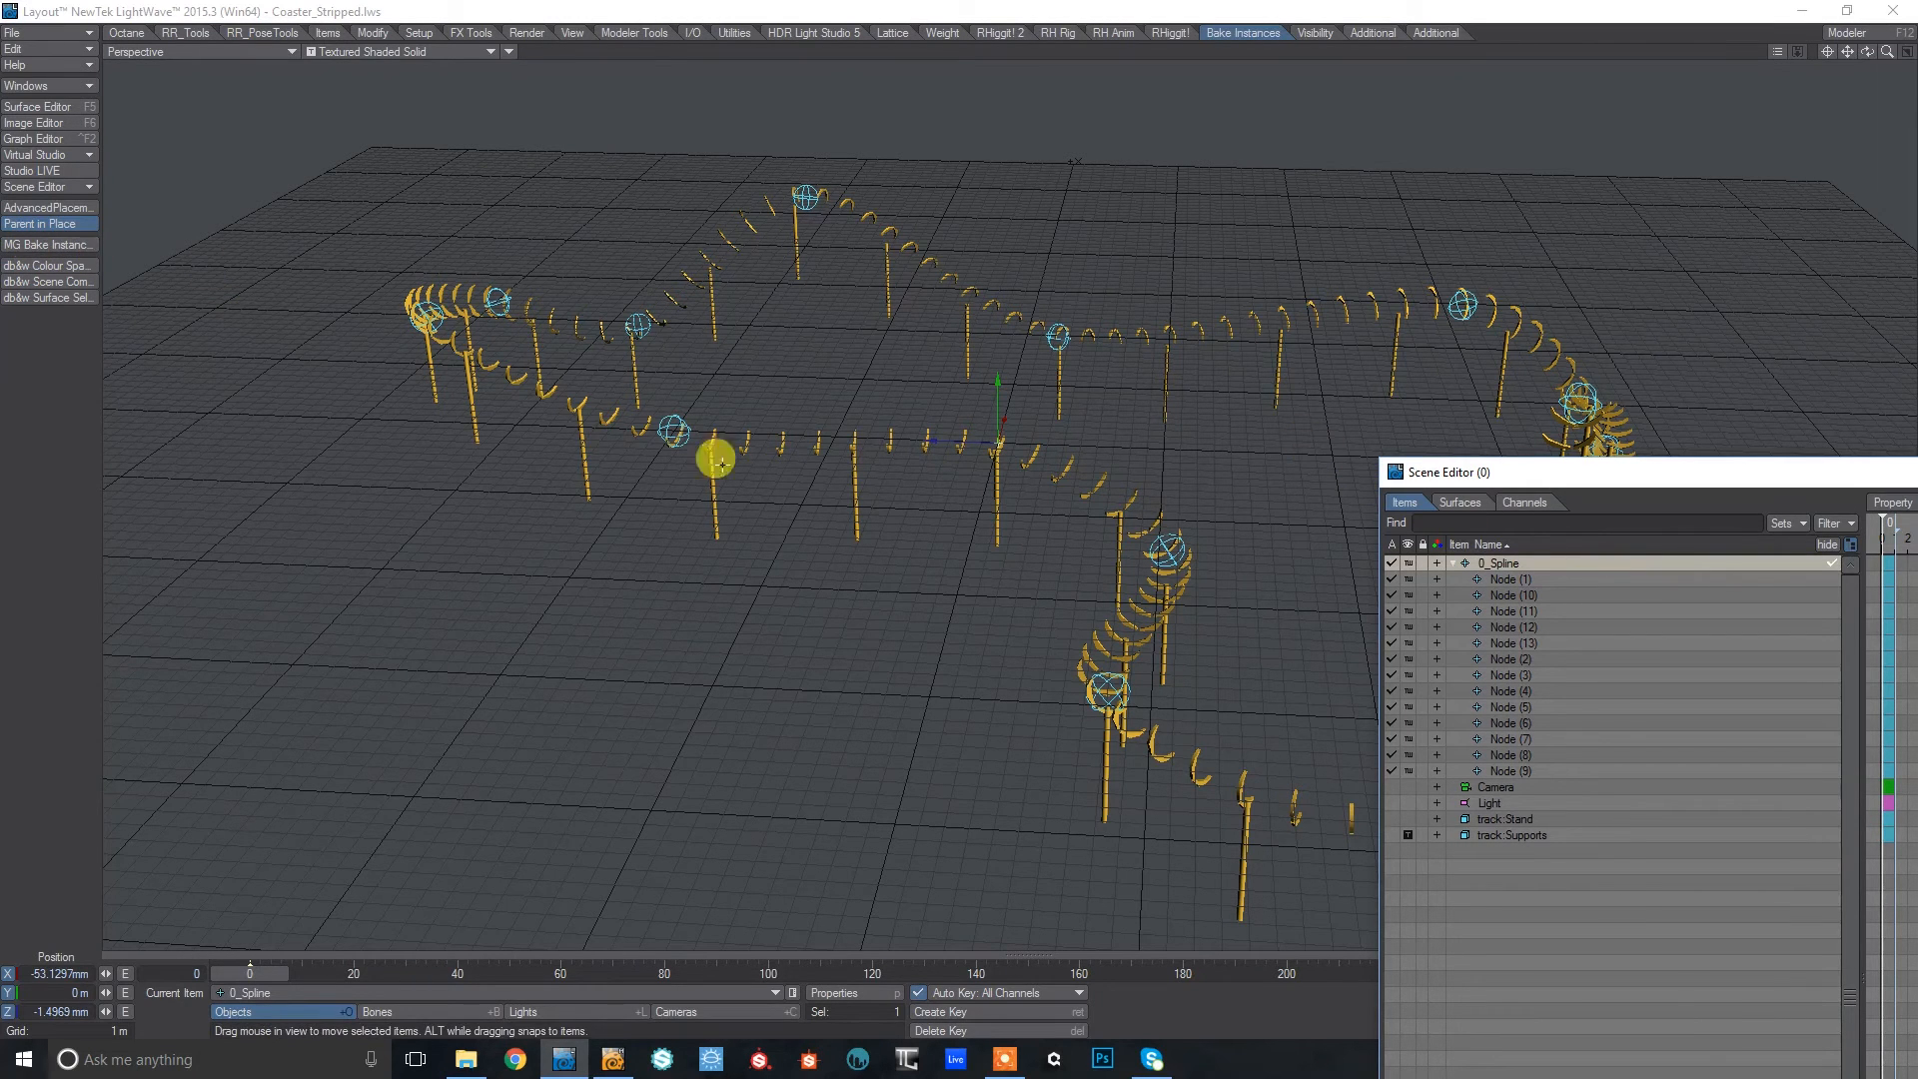
pyautogui.click(43, 249)
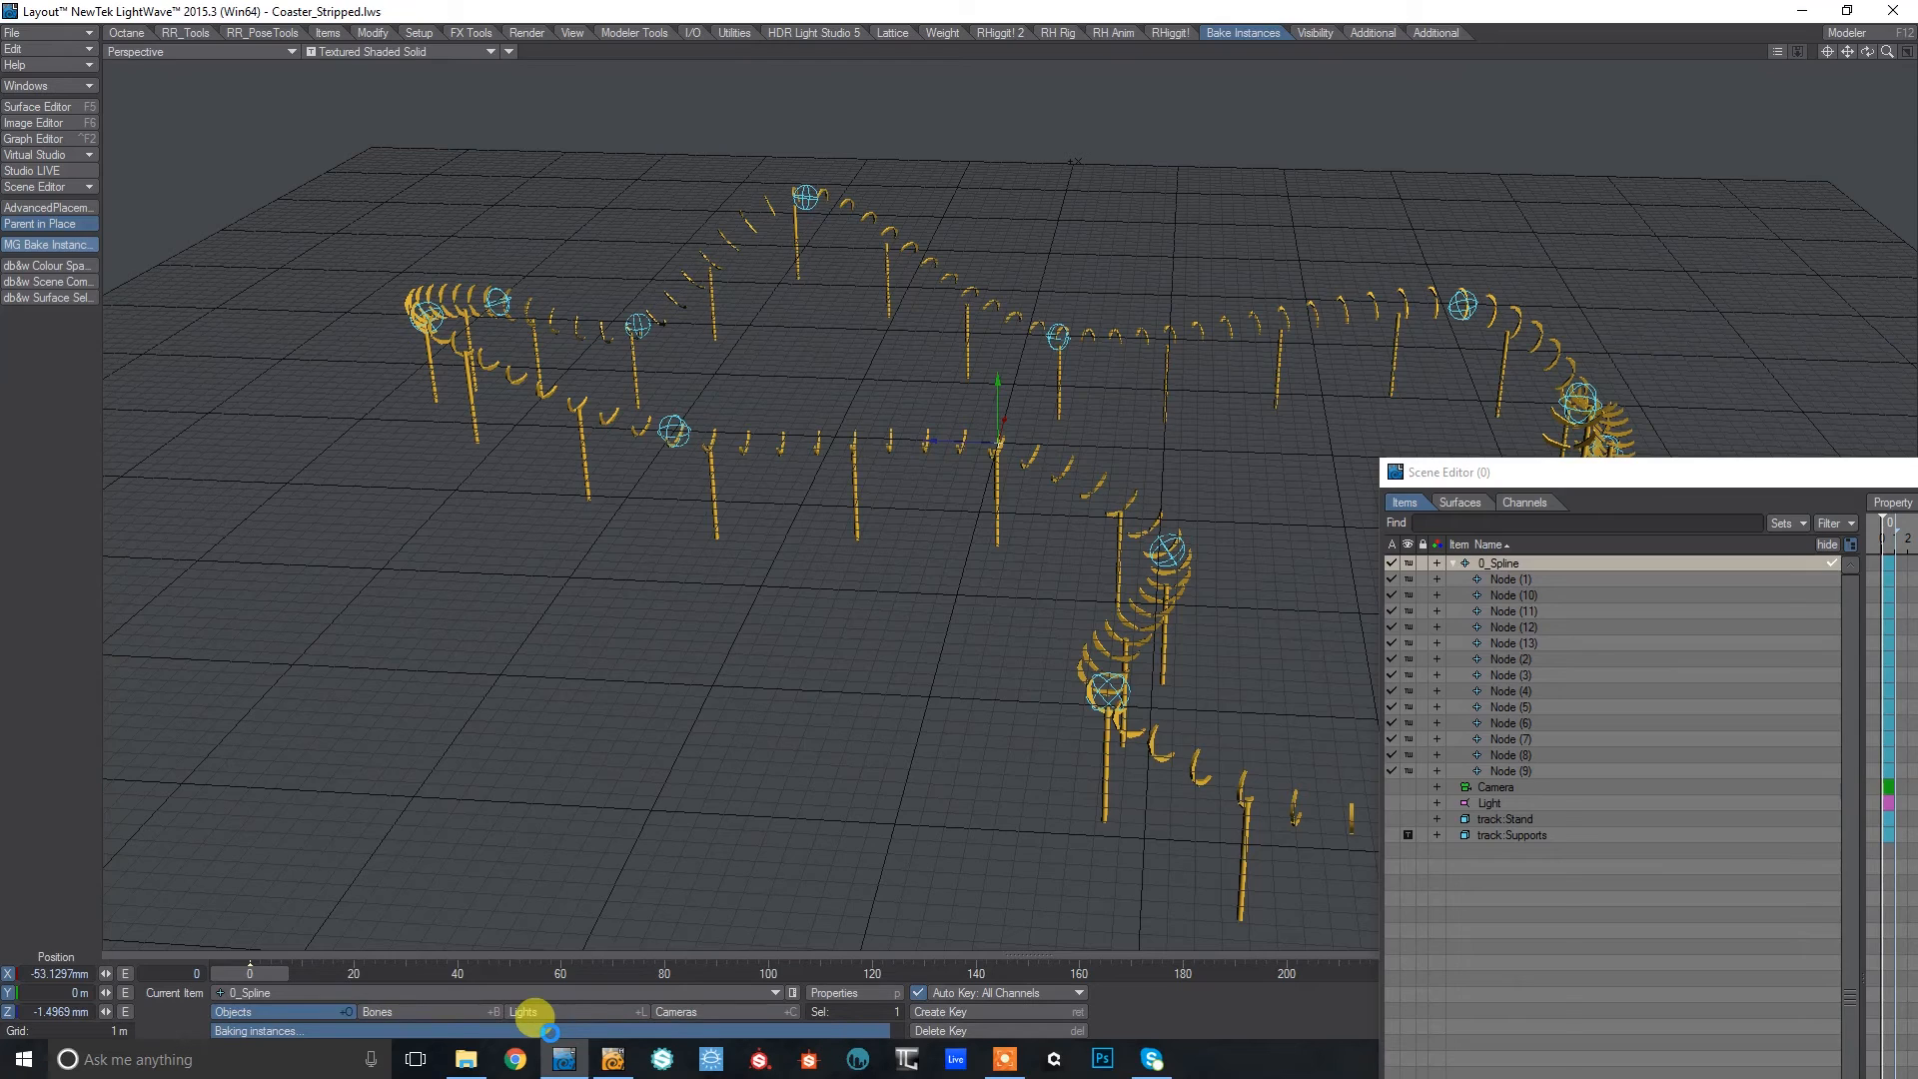
# Clear the unparented source objects track:Stand (1) and track:Supports (1), listed after the light, from the scene.
pyautogui.moveTo(1519, 475); pyautogui.dragTo(1394, 40)
pyautogui.moveTo(1722, 241); pyautogui.dragTo(1747, 937)
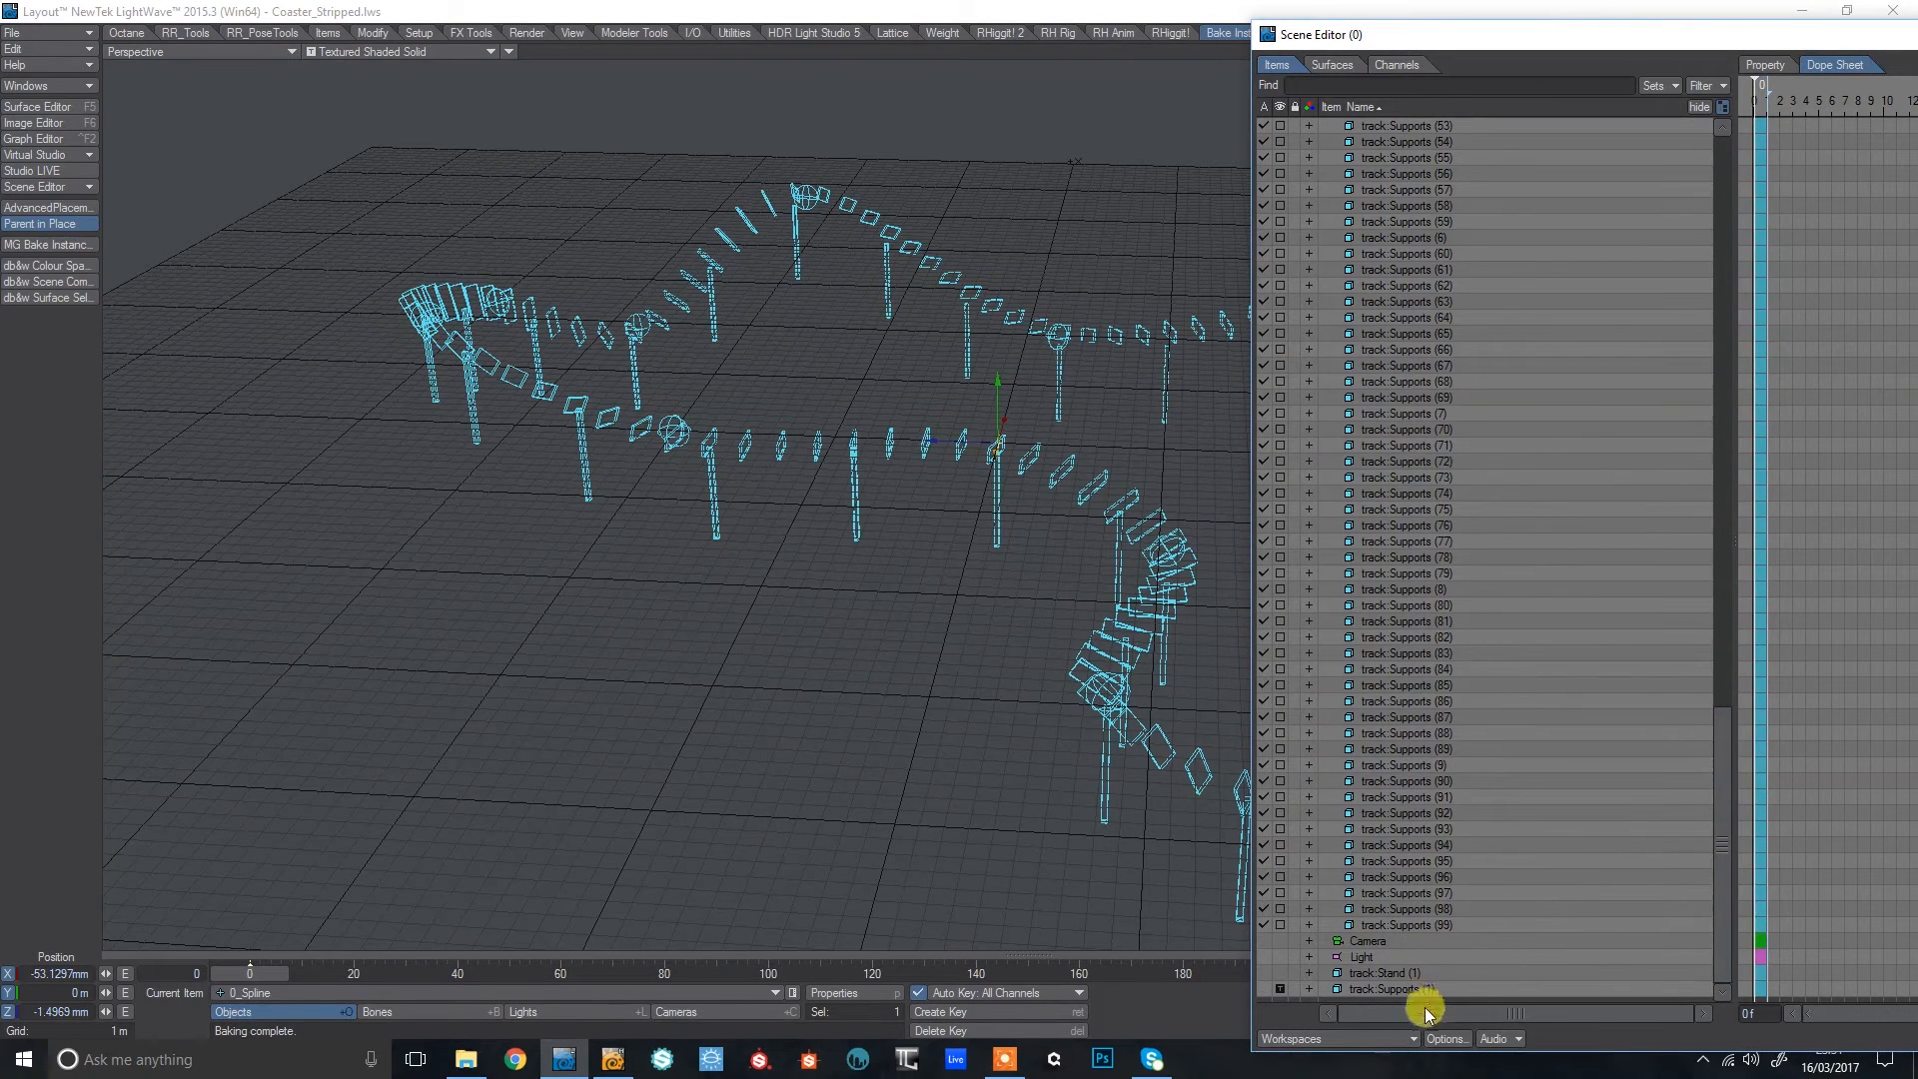
pyautogui.click(1365, 987)
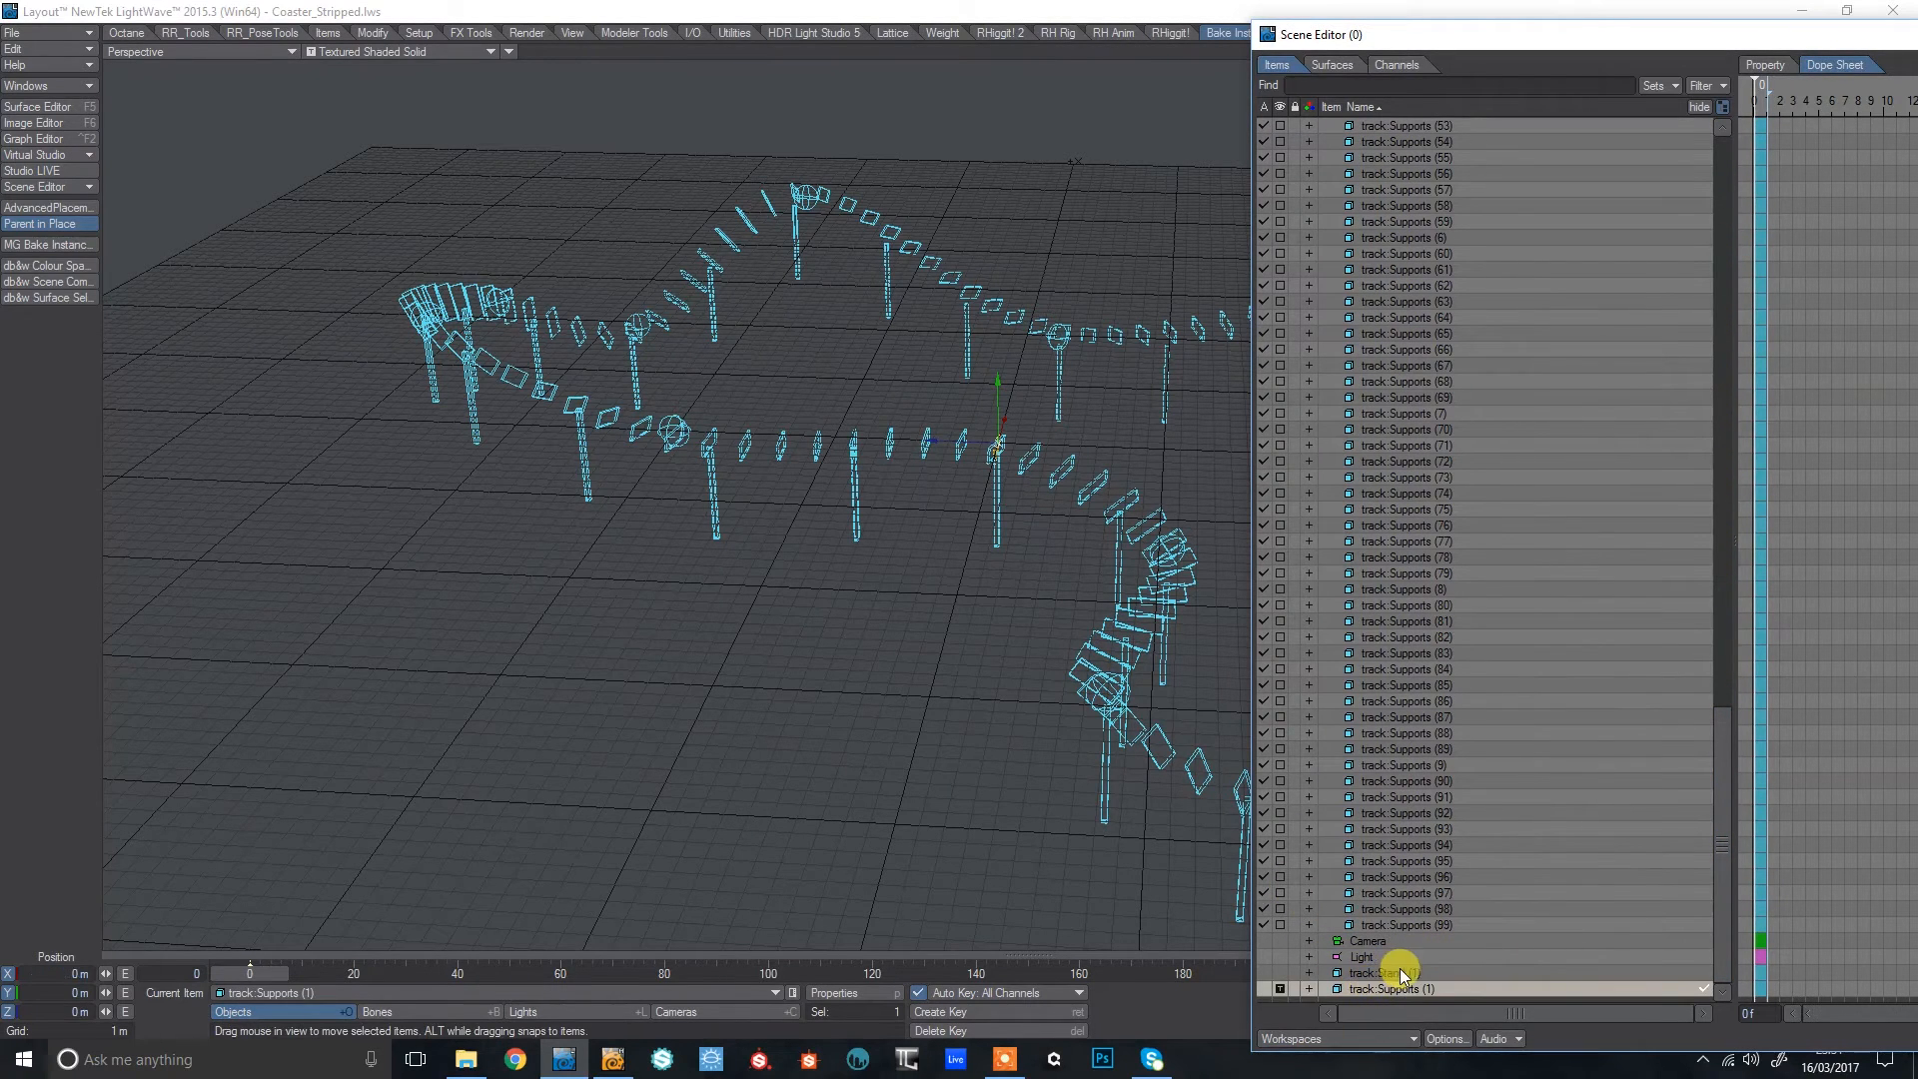
pyautogui.keyDown('shift'); pyautogui.click(1389, 975); pyautogui.keyUp('shift')
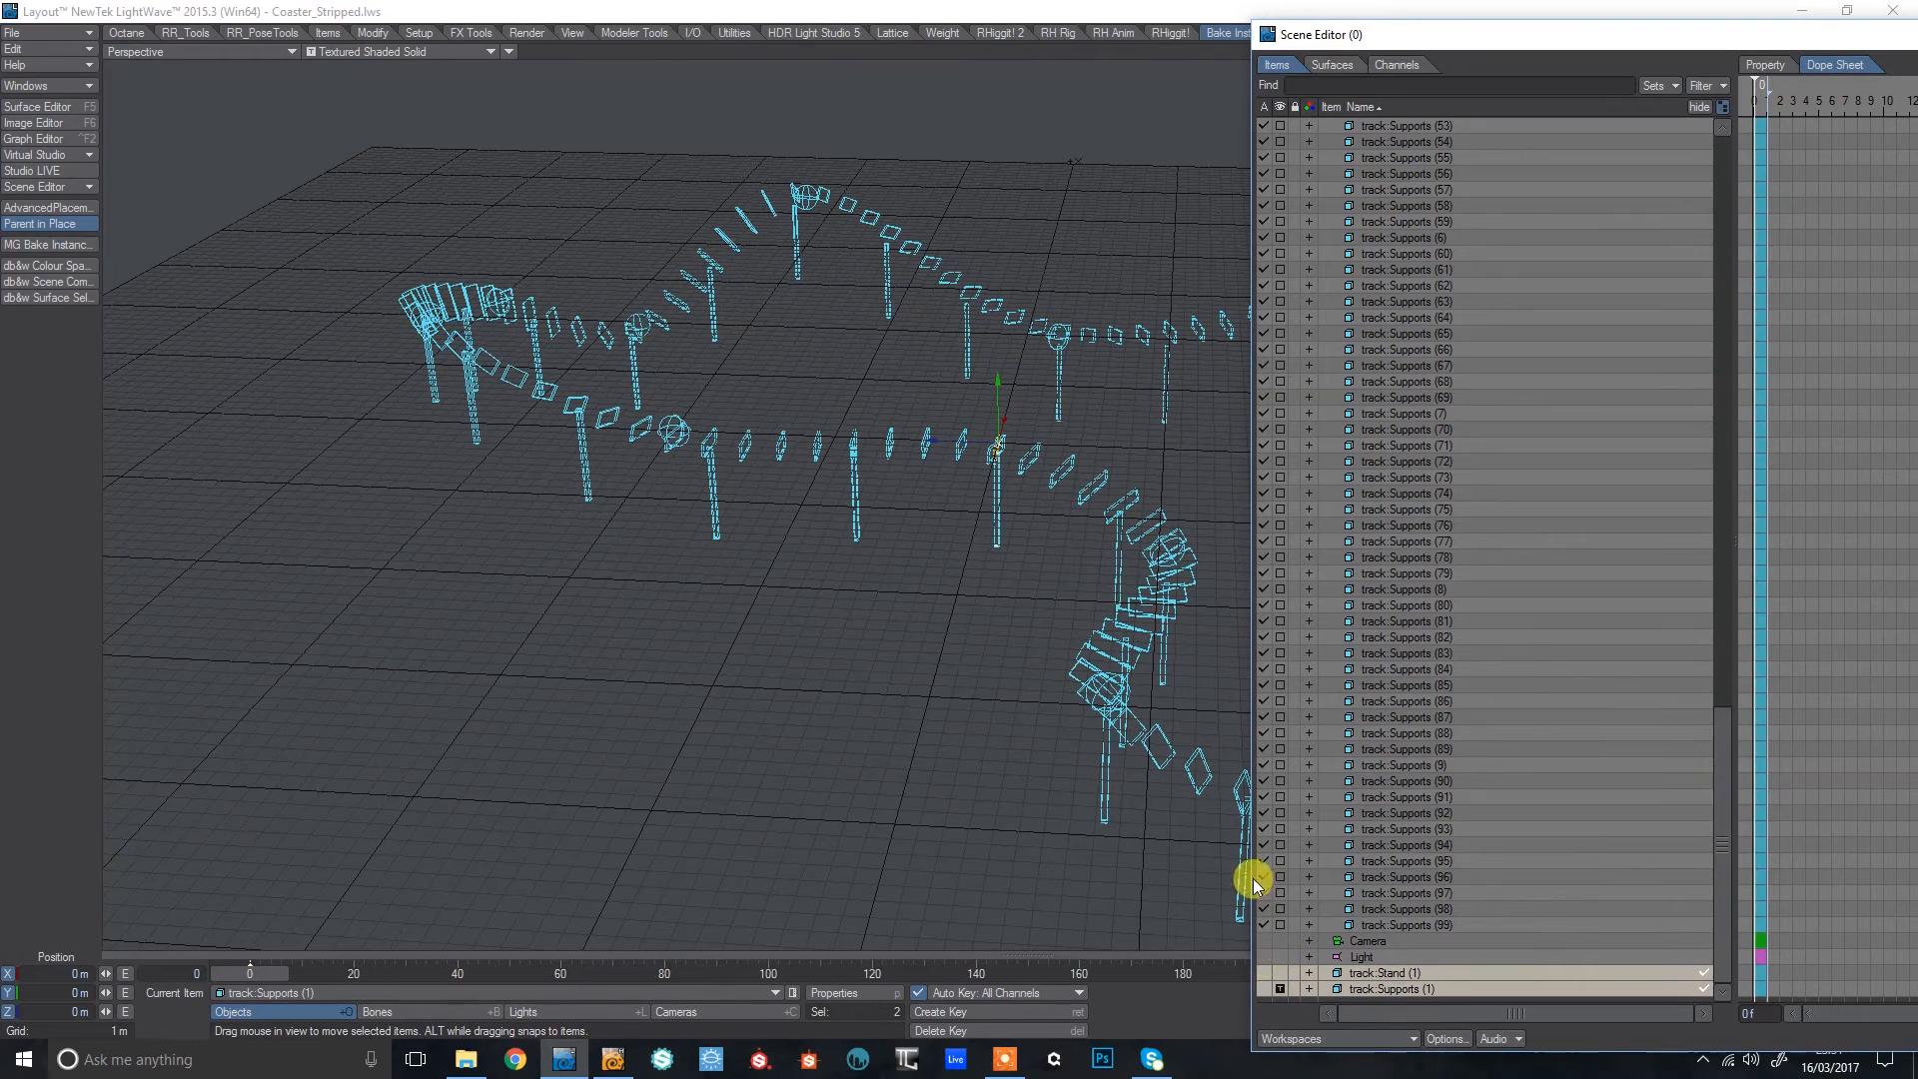
pyautogui.press('-')
pyautogui.click(1202, 232)
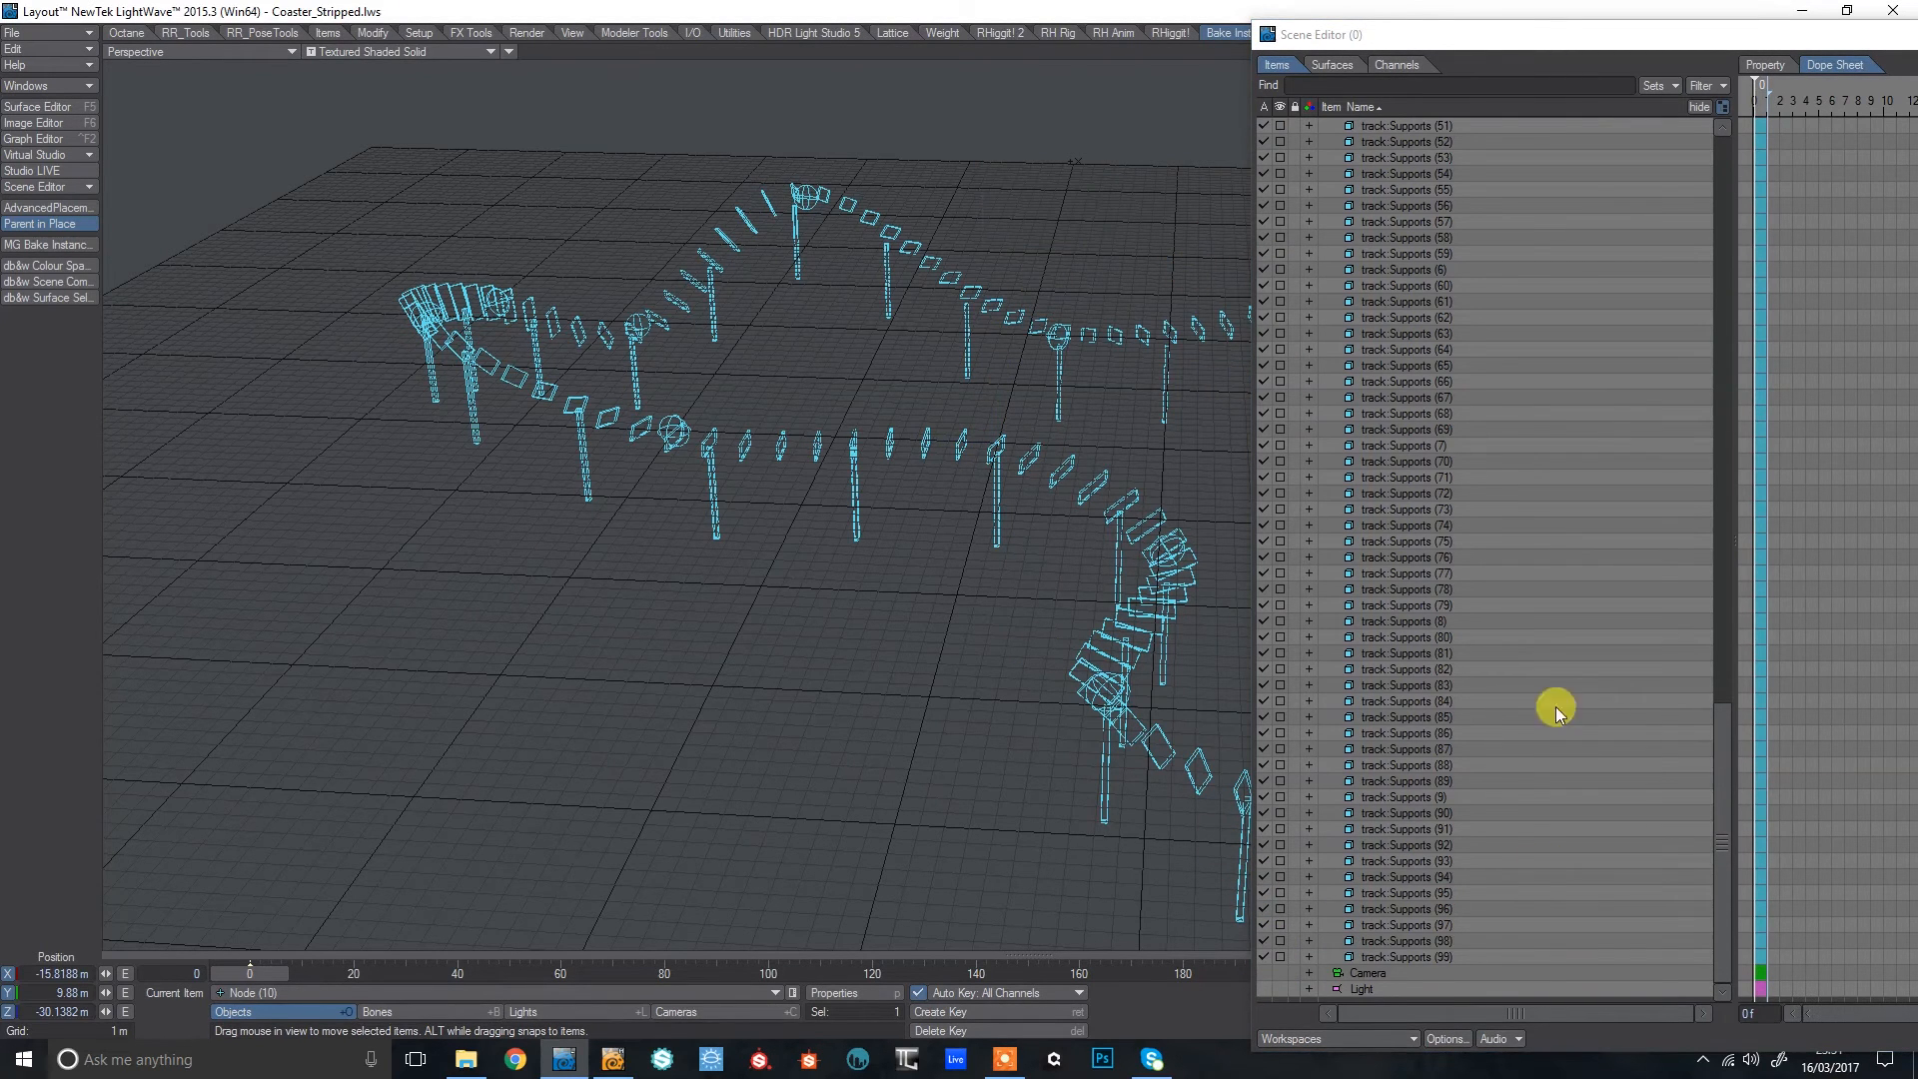
# Clear all the spline nodes, Node (1) through Node (13), from under 0_Spline.
pyautogui.moveTo(1710, 764); pyautogui.dragTo(1705, 163)
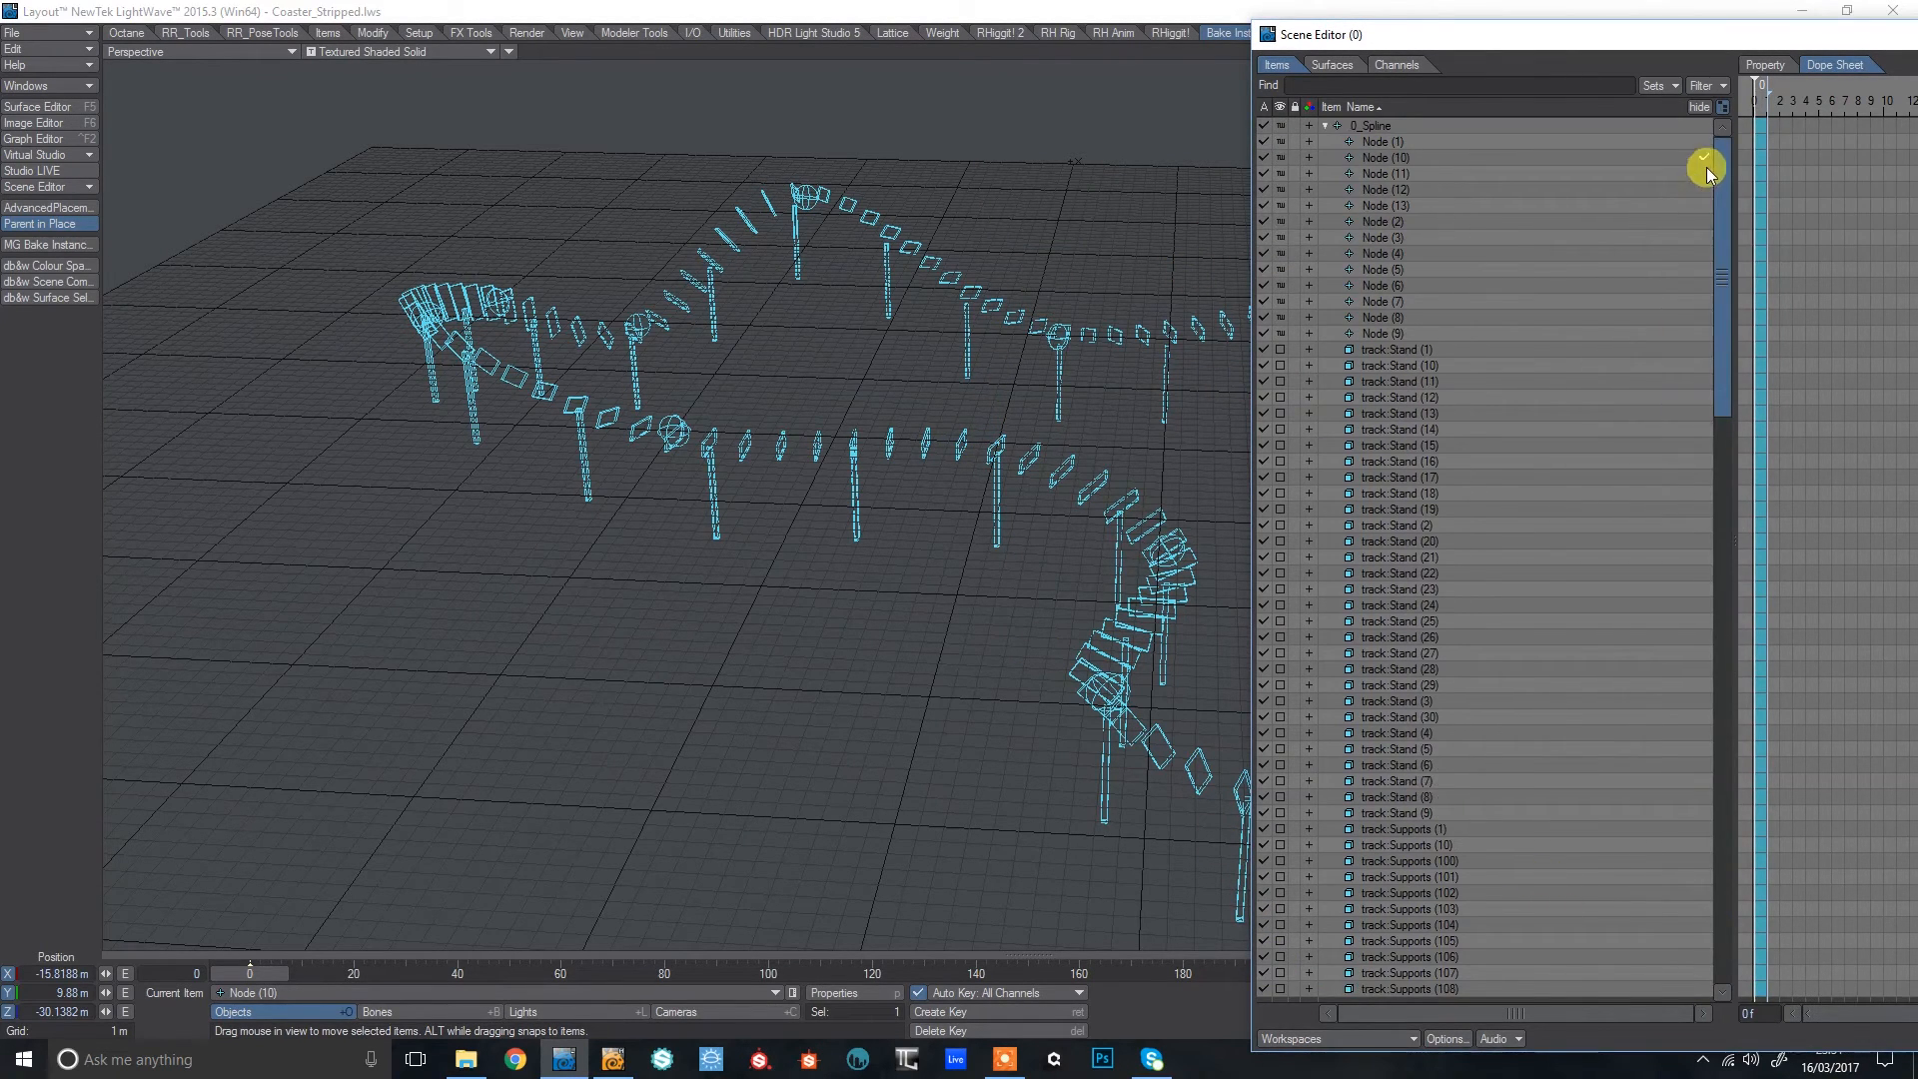
pyautogui.click(1411, 330)
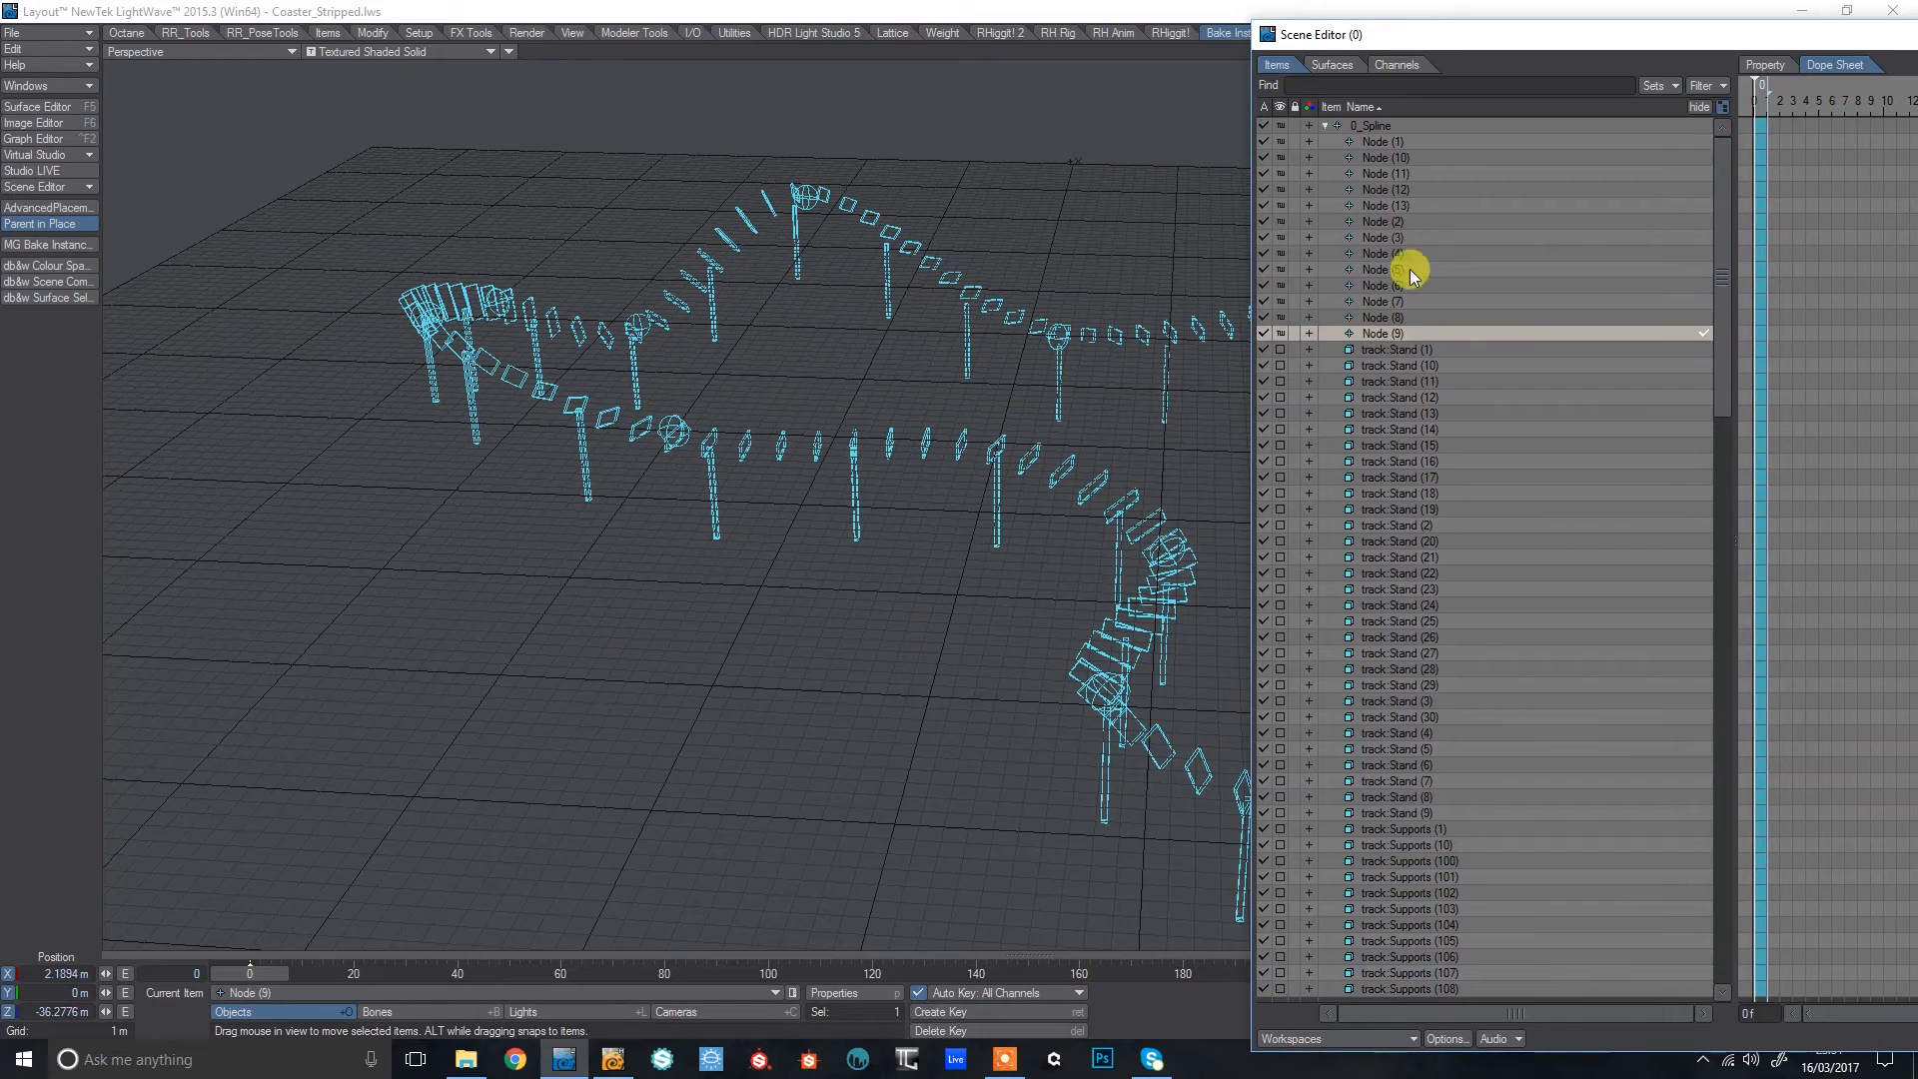
pyautogui.keyDown('shift'); pyautogui.click(1405, 146); pyautogui.keyUp('shift')
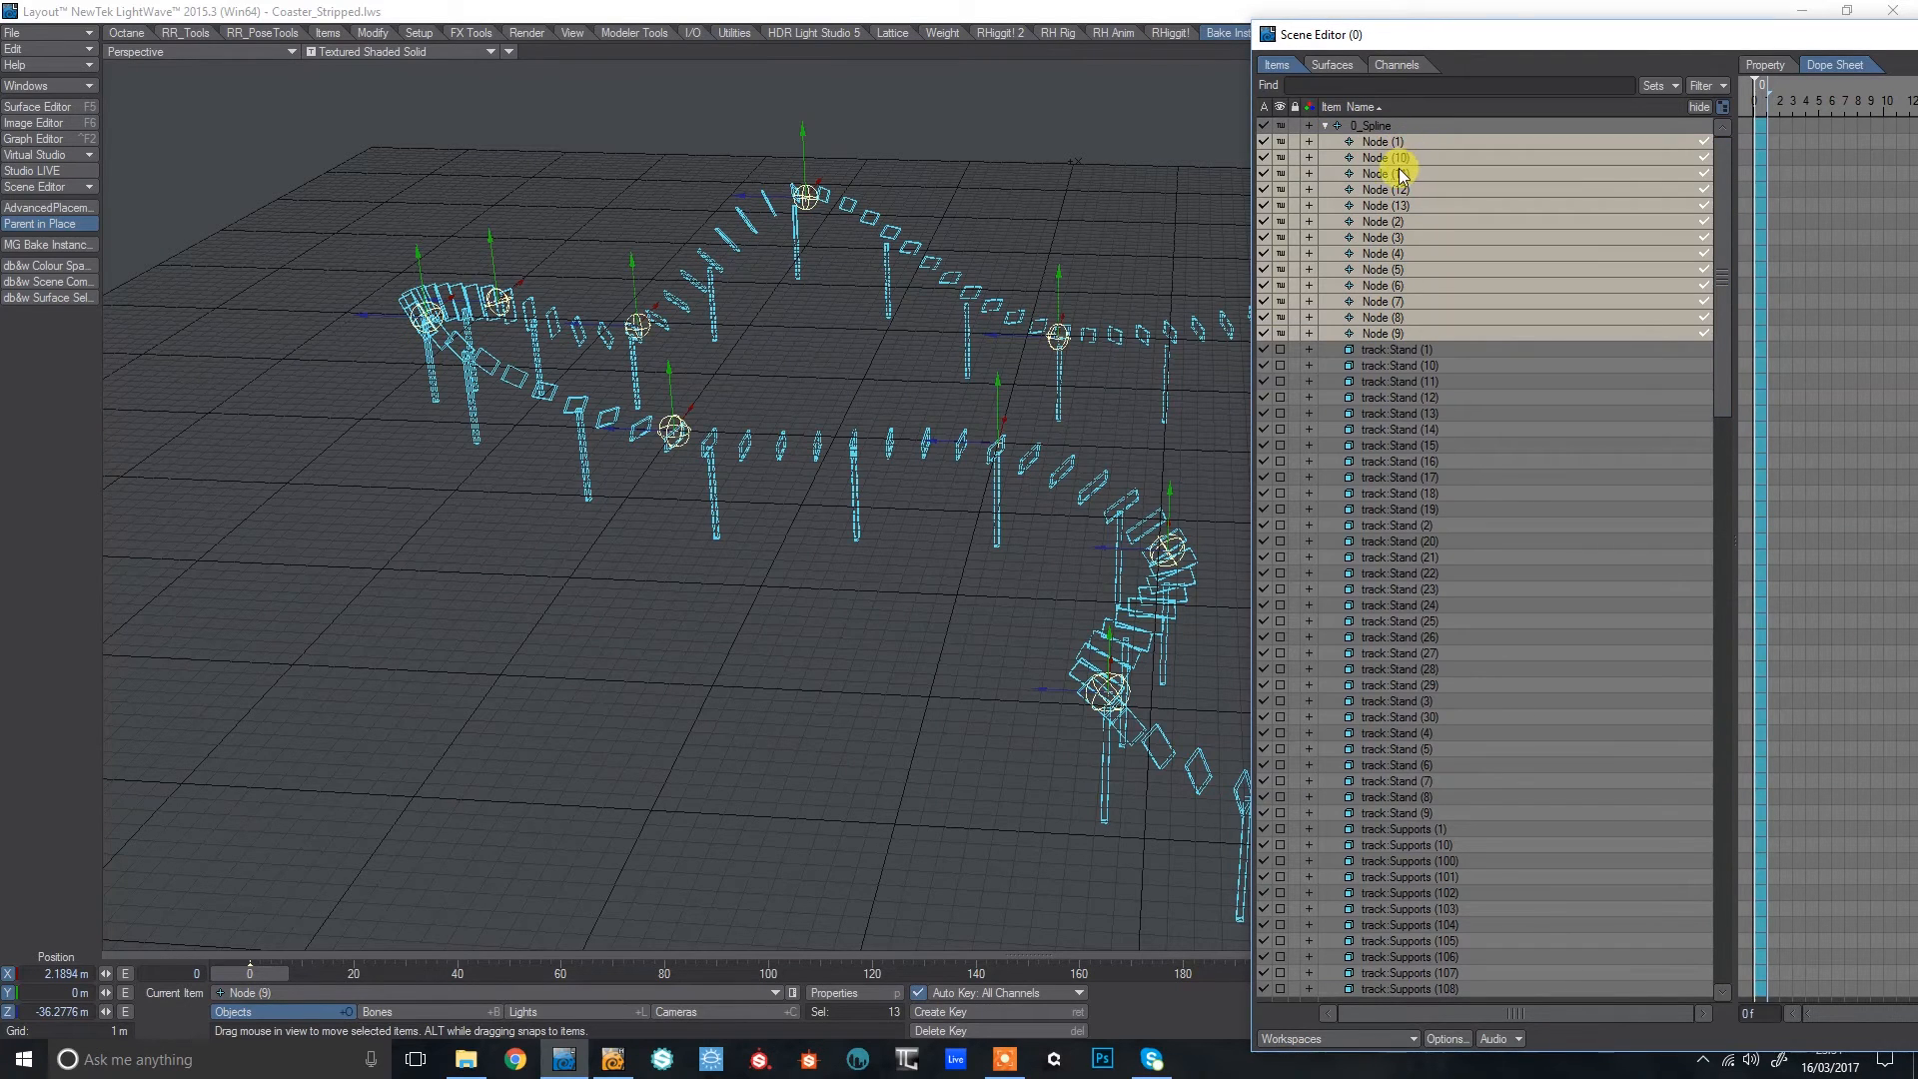
pyautogui.press('Delete')
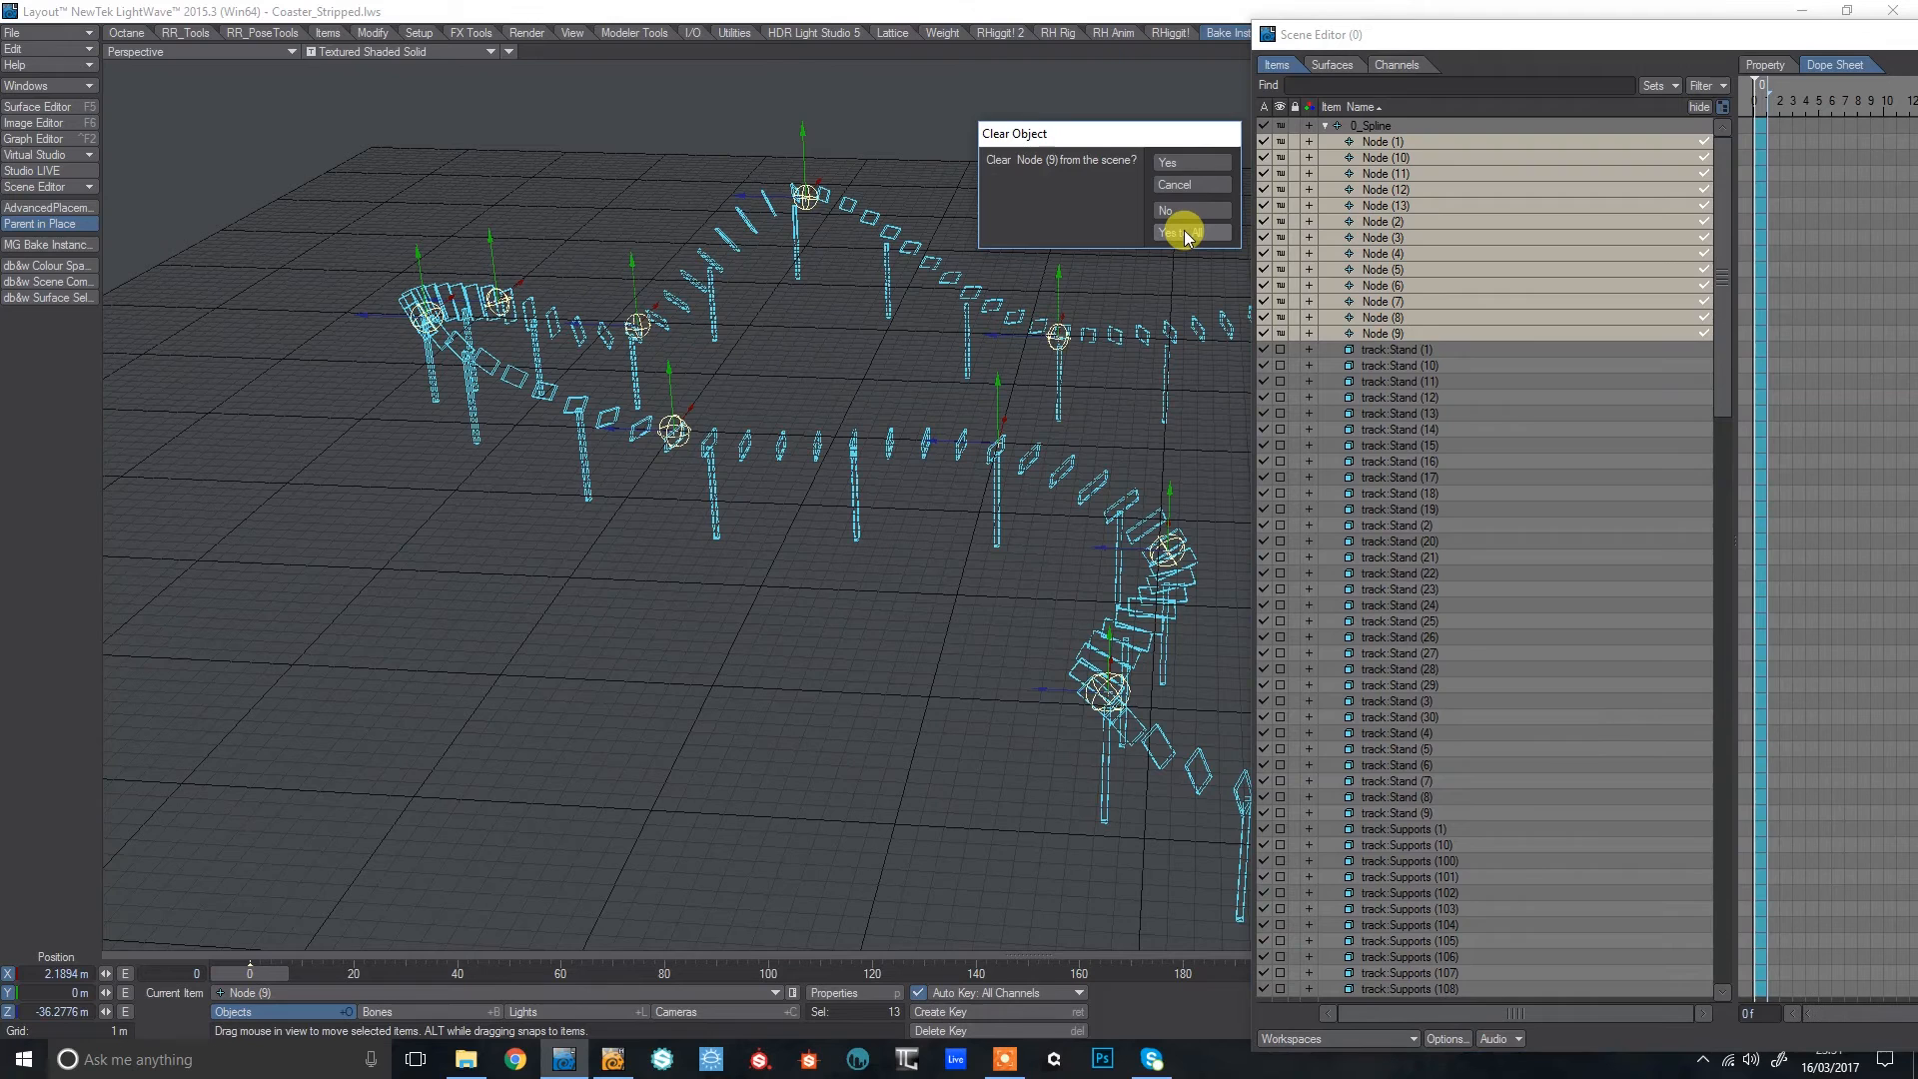
pyautogui.click(1184, 229)
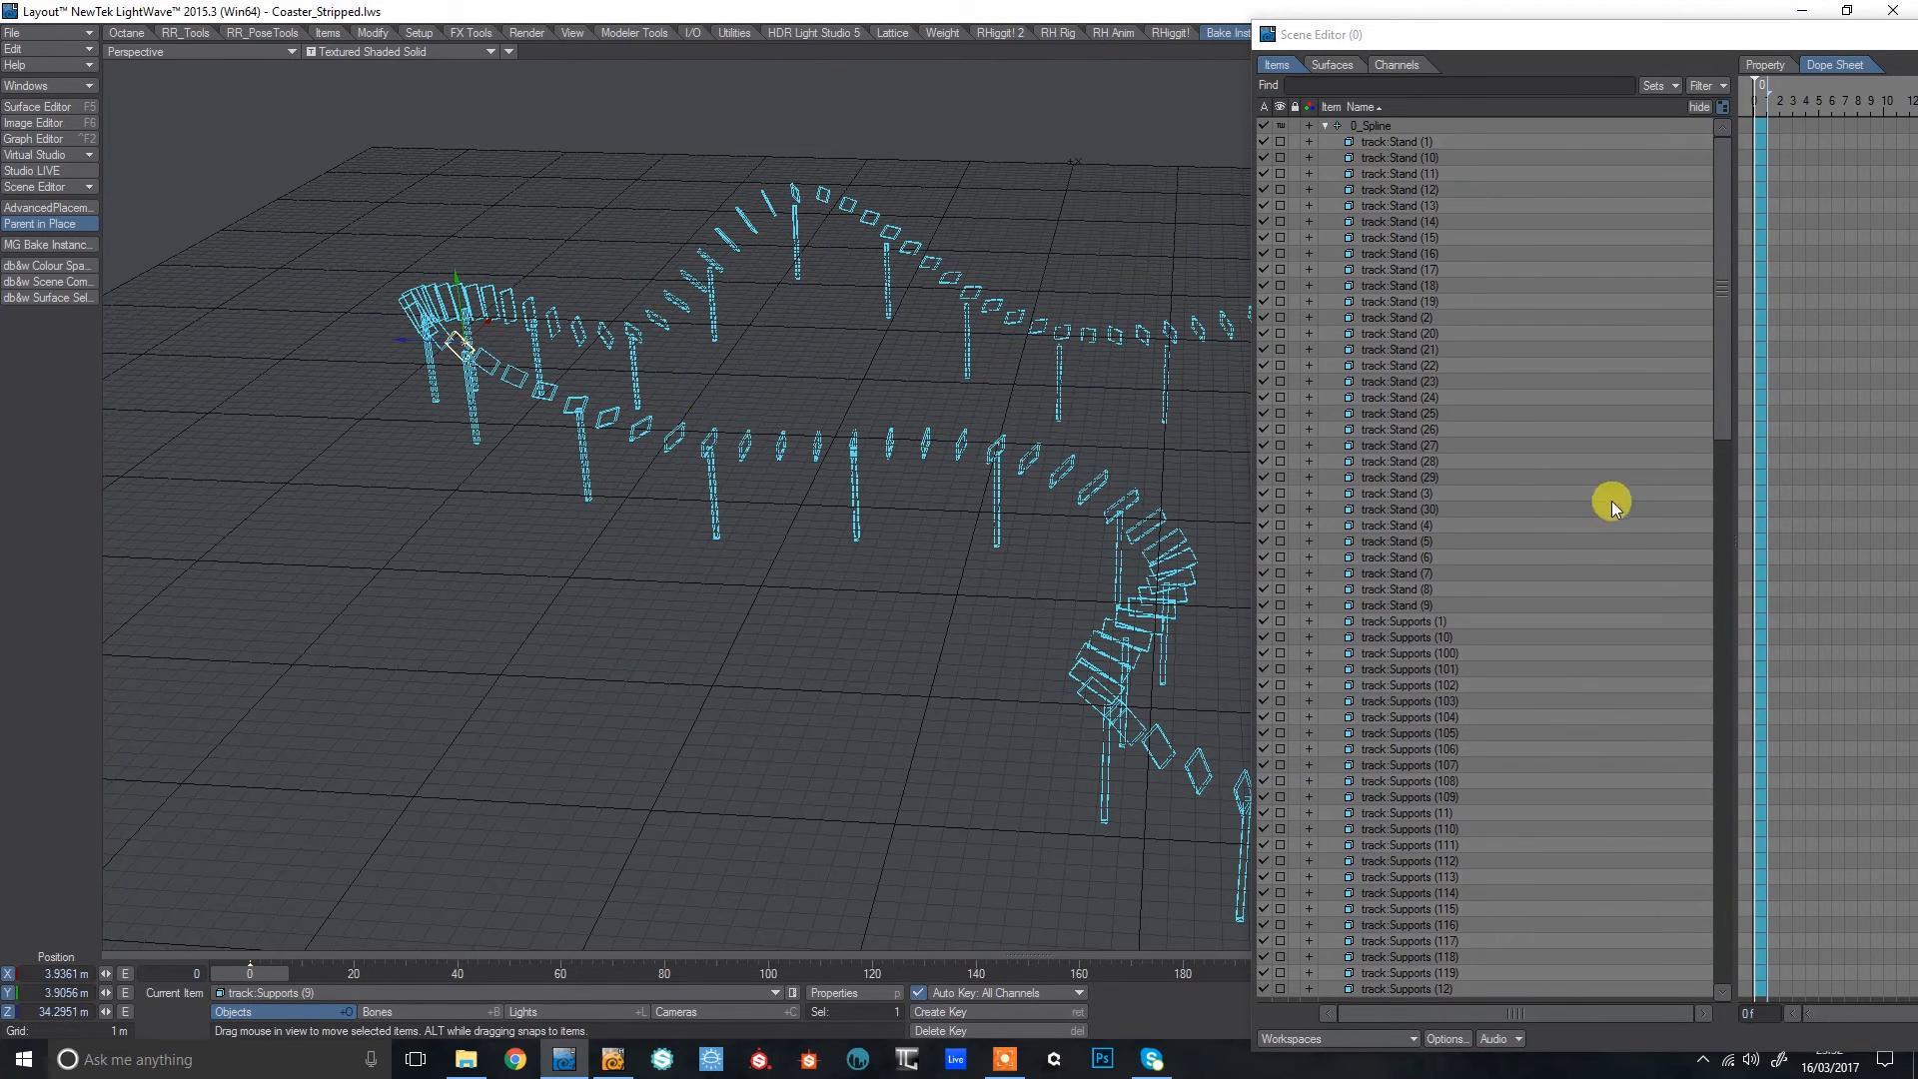
# Examine the baked track:Stand and track:Supports objects in the item list and the viewport.
pyautogui.click(1423, 206)
pyautogui.click(1425, 526)
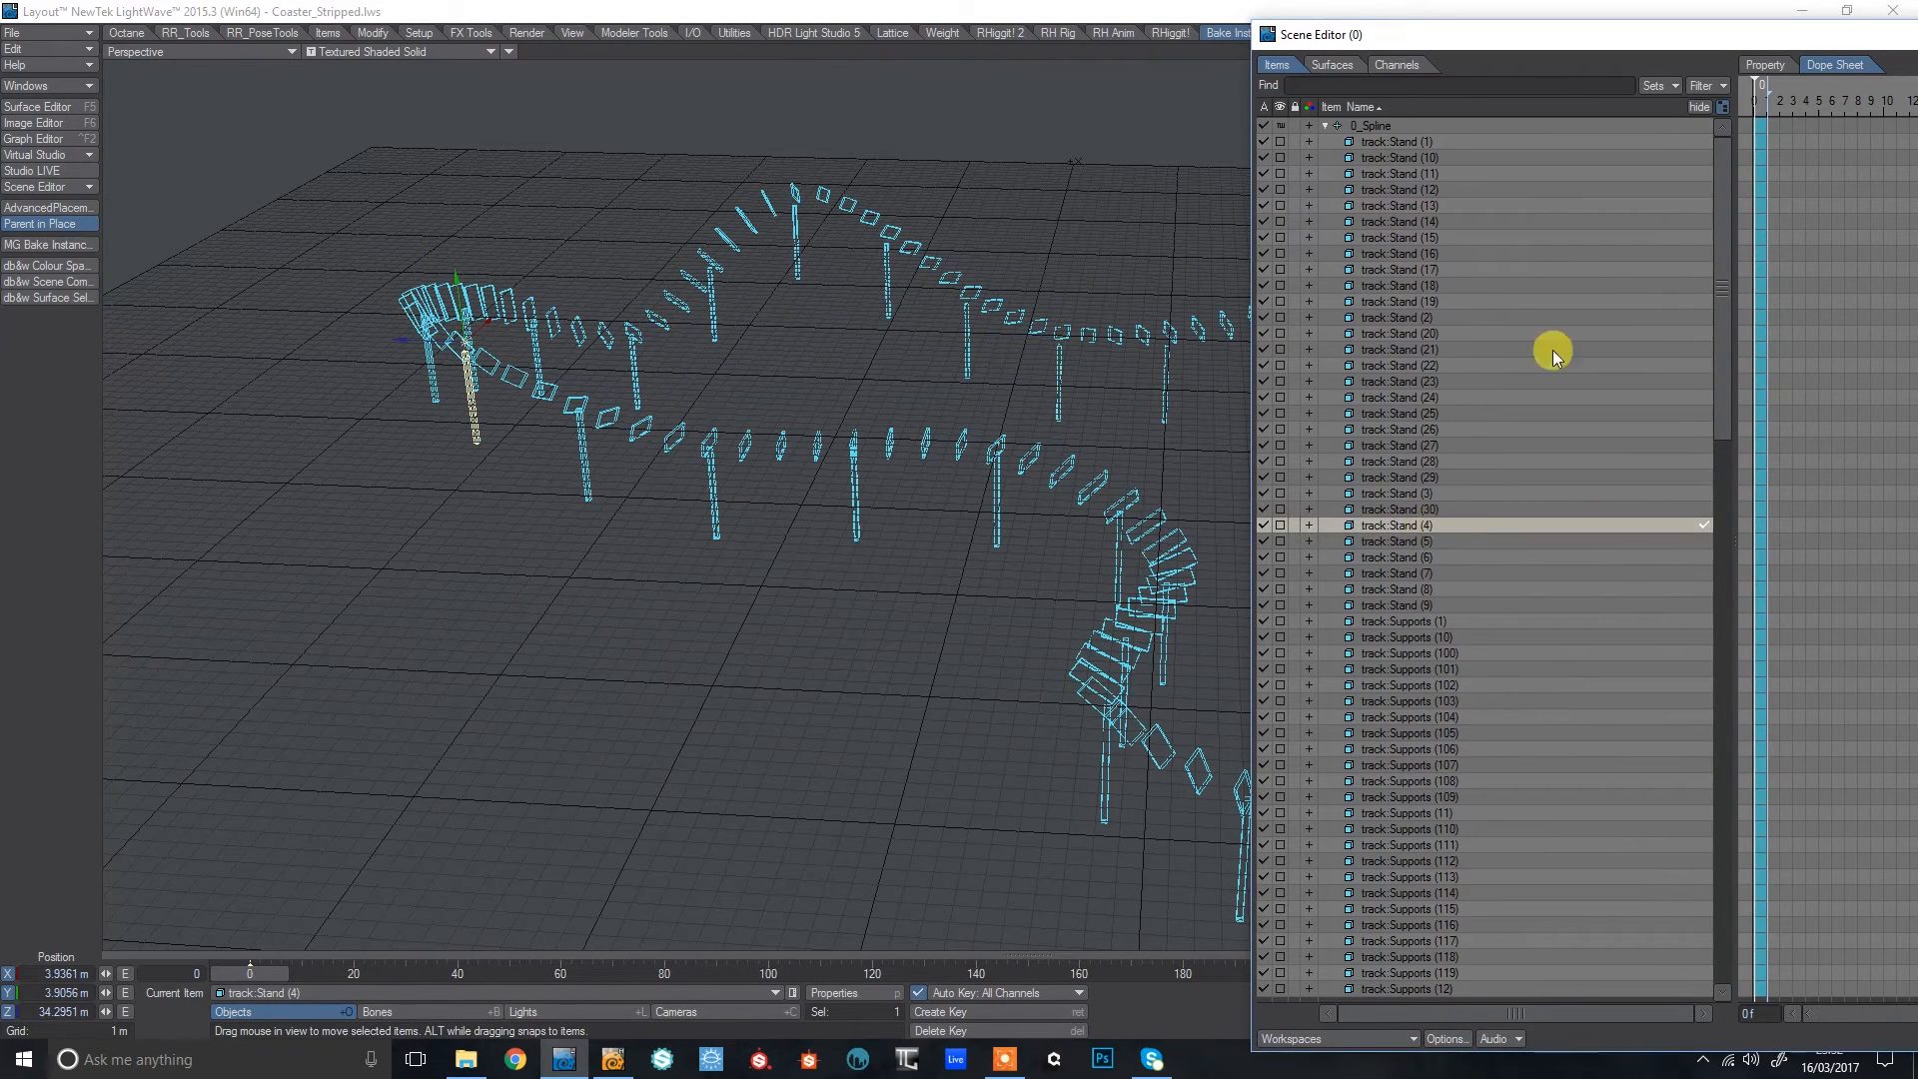
pyautogui.moveTo(1725, 253); pyautogui.dragTo(1700, 908)
pyautogui.click(1491, 940)
pyautogui.click(1441, 638)
pyautogui.click(1396, 365)
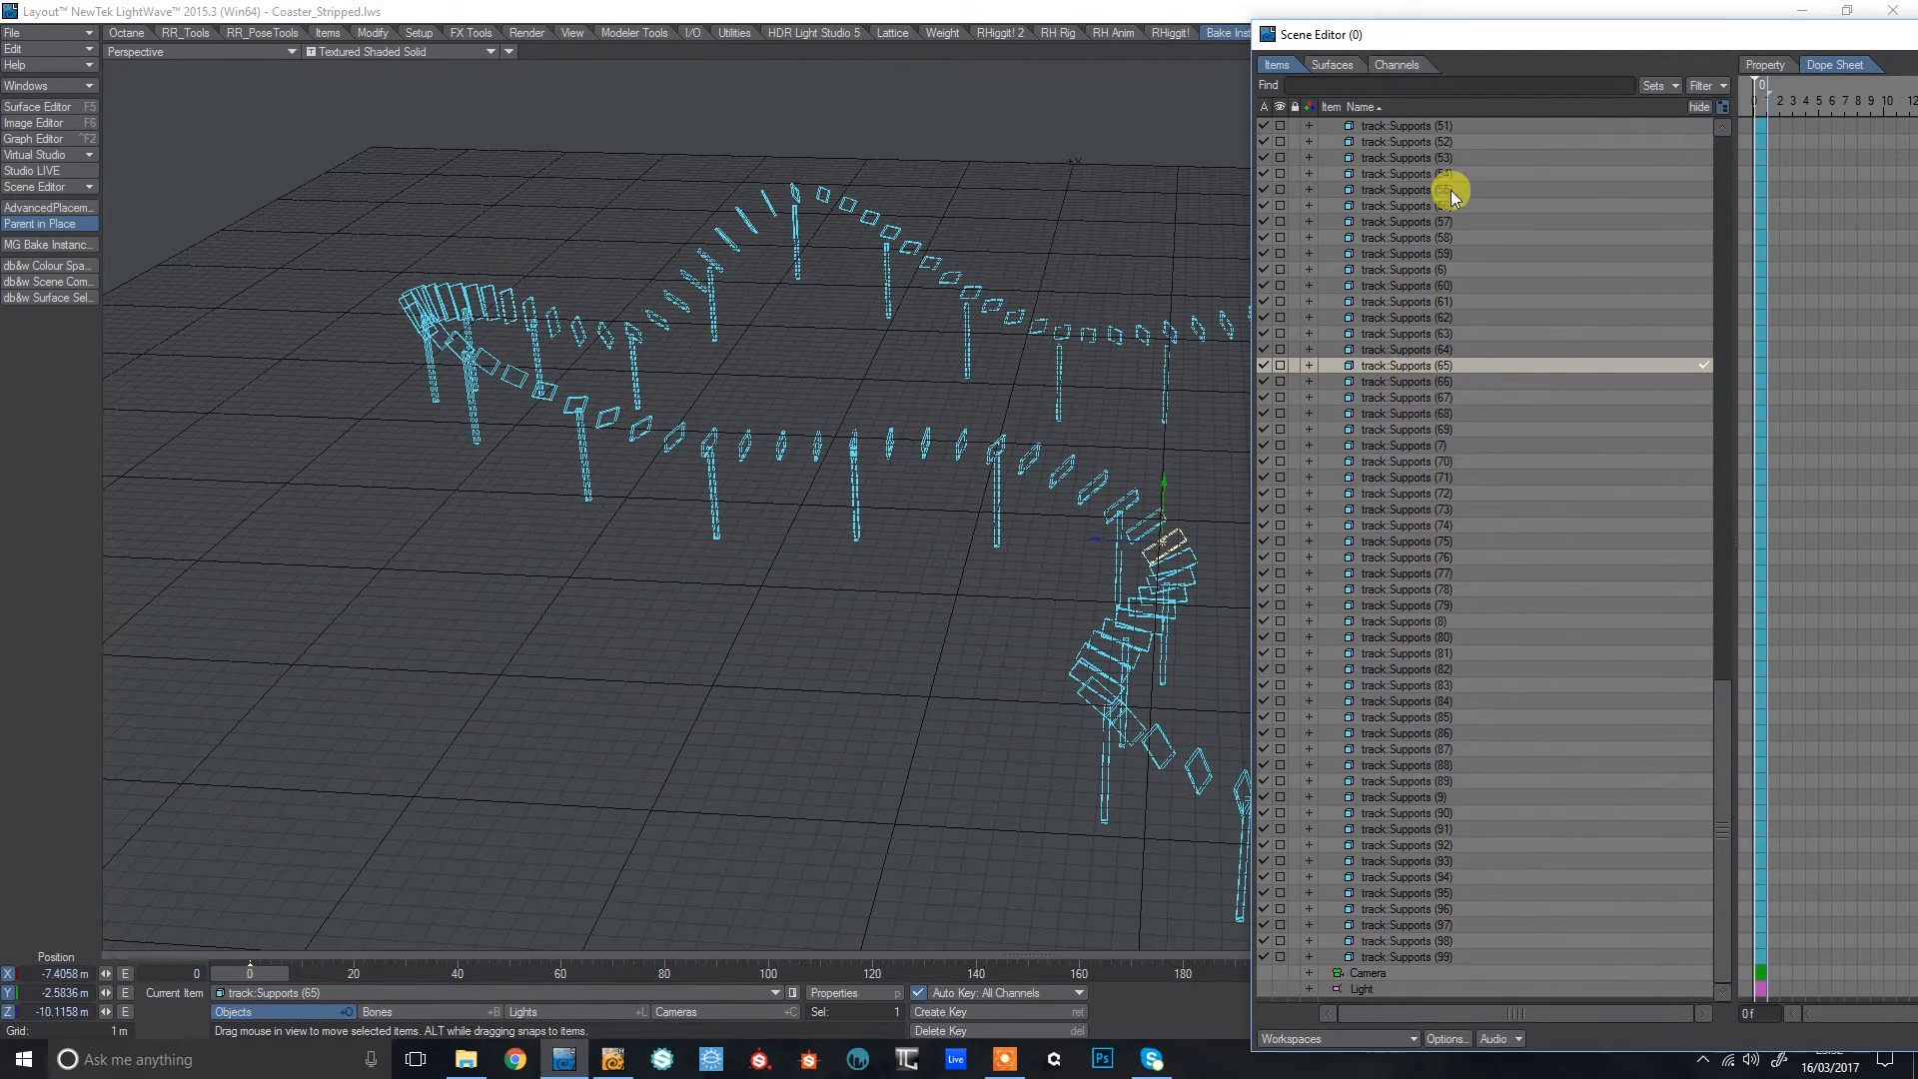
pyautogui.moveTo(1730, 698); pyautogui.dragTo(1617, 122)
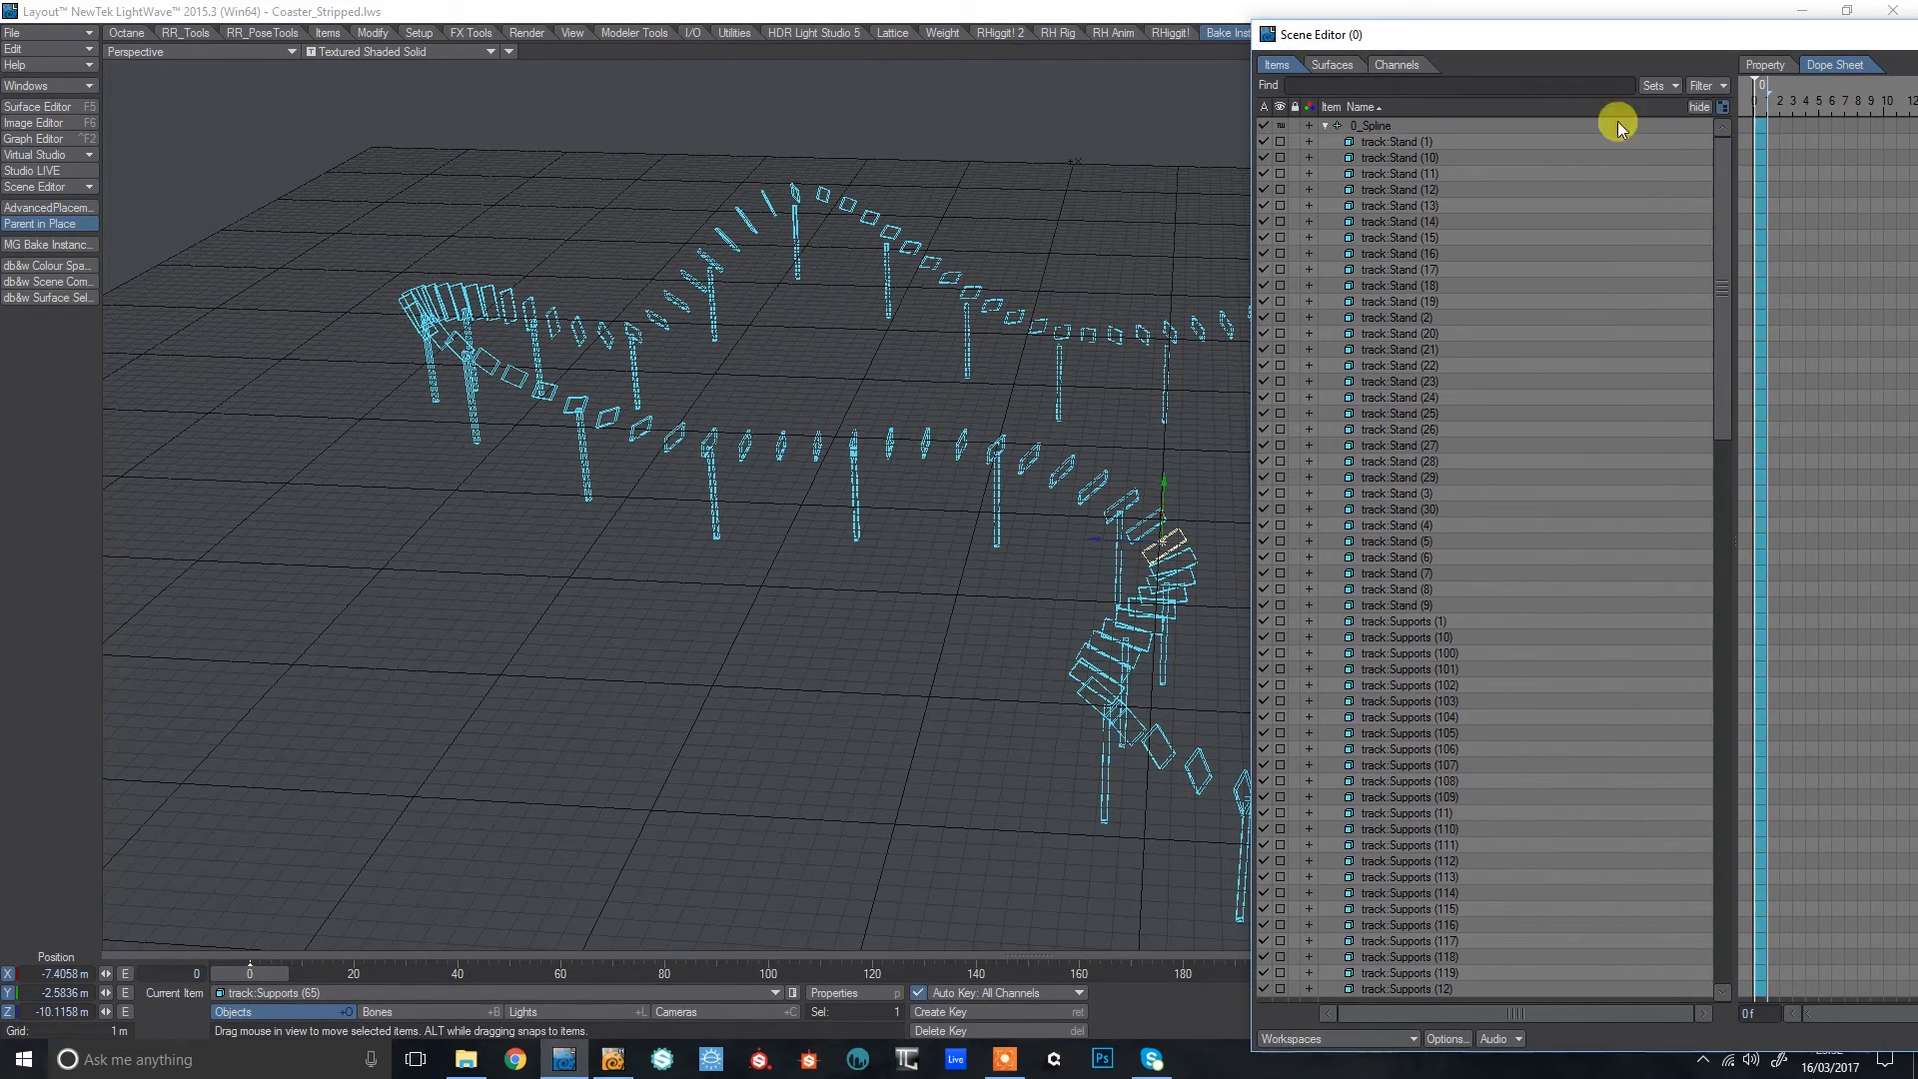
pyautogui.moveTo(1444, 30); pyautogui.dragTo(1379, 133)
pyautogui.moveTo(1639, 427); pyautogui.dragTo(1619, 318)
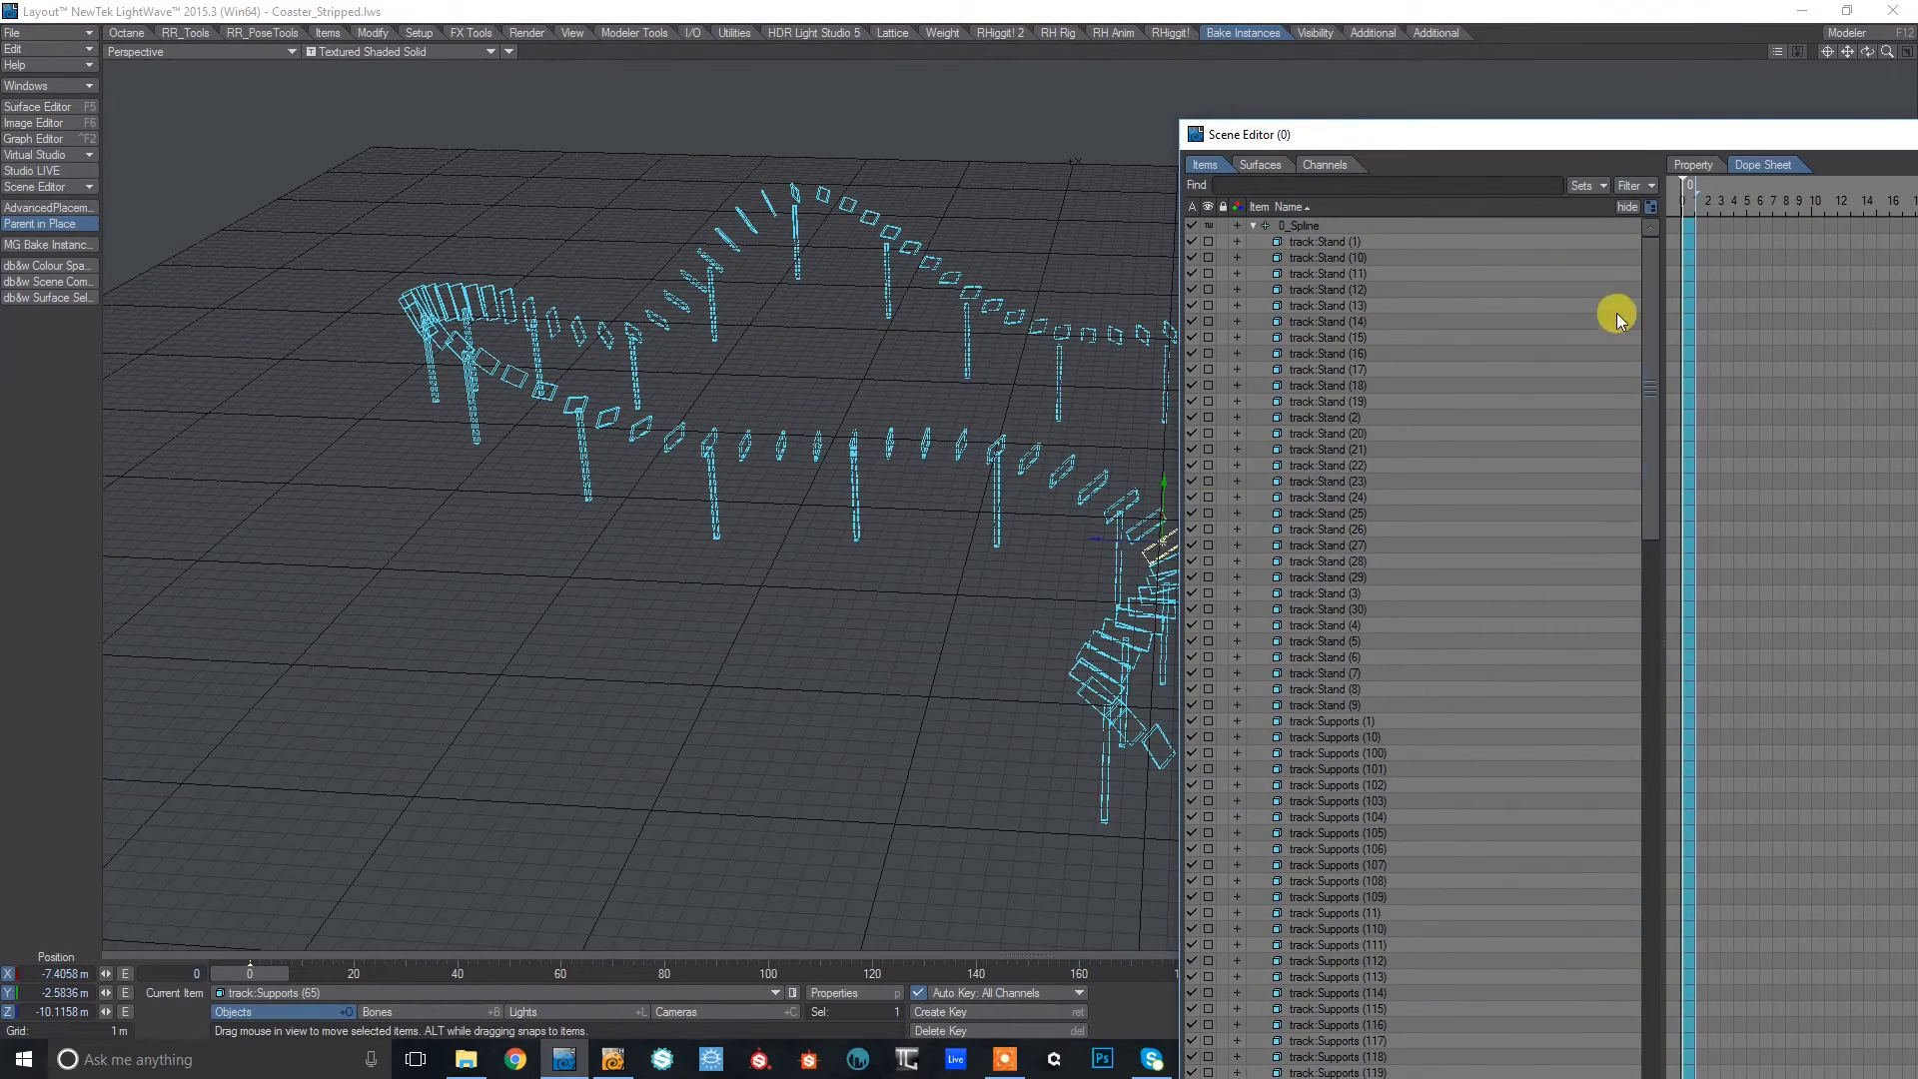
pyautogui.moveTo(1461, 142); pyautogui.dragTo(1592, 115)
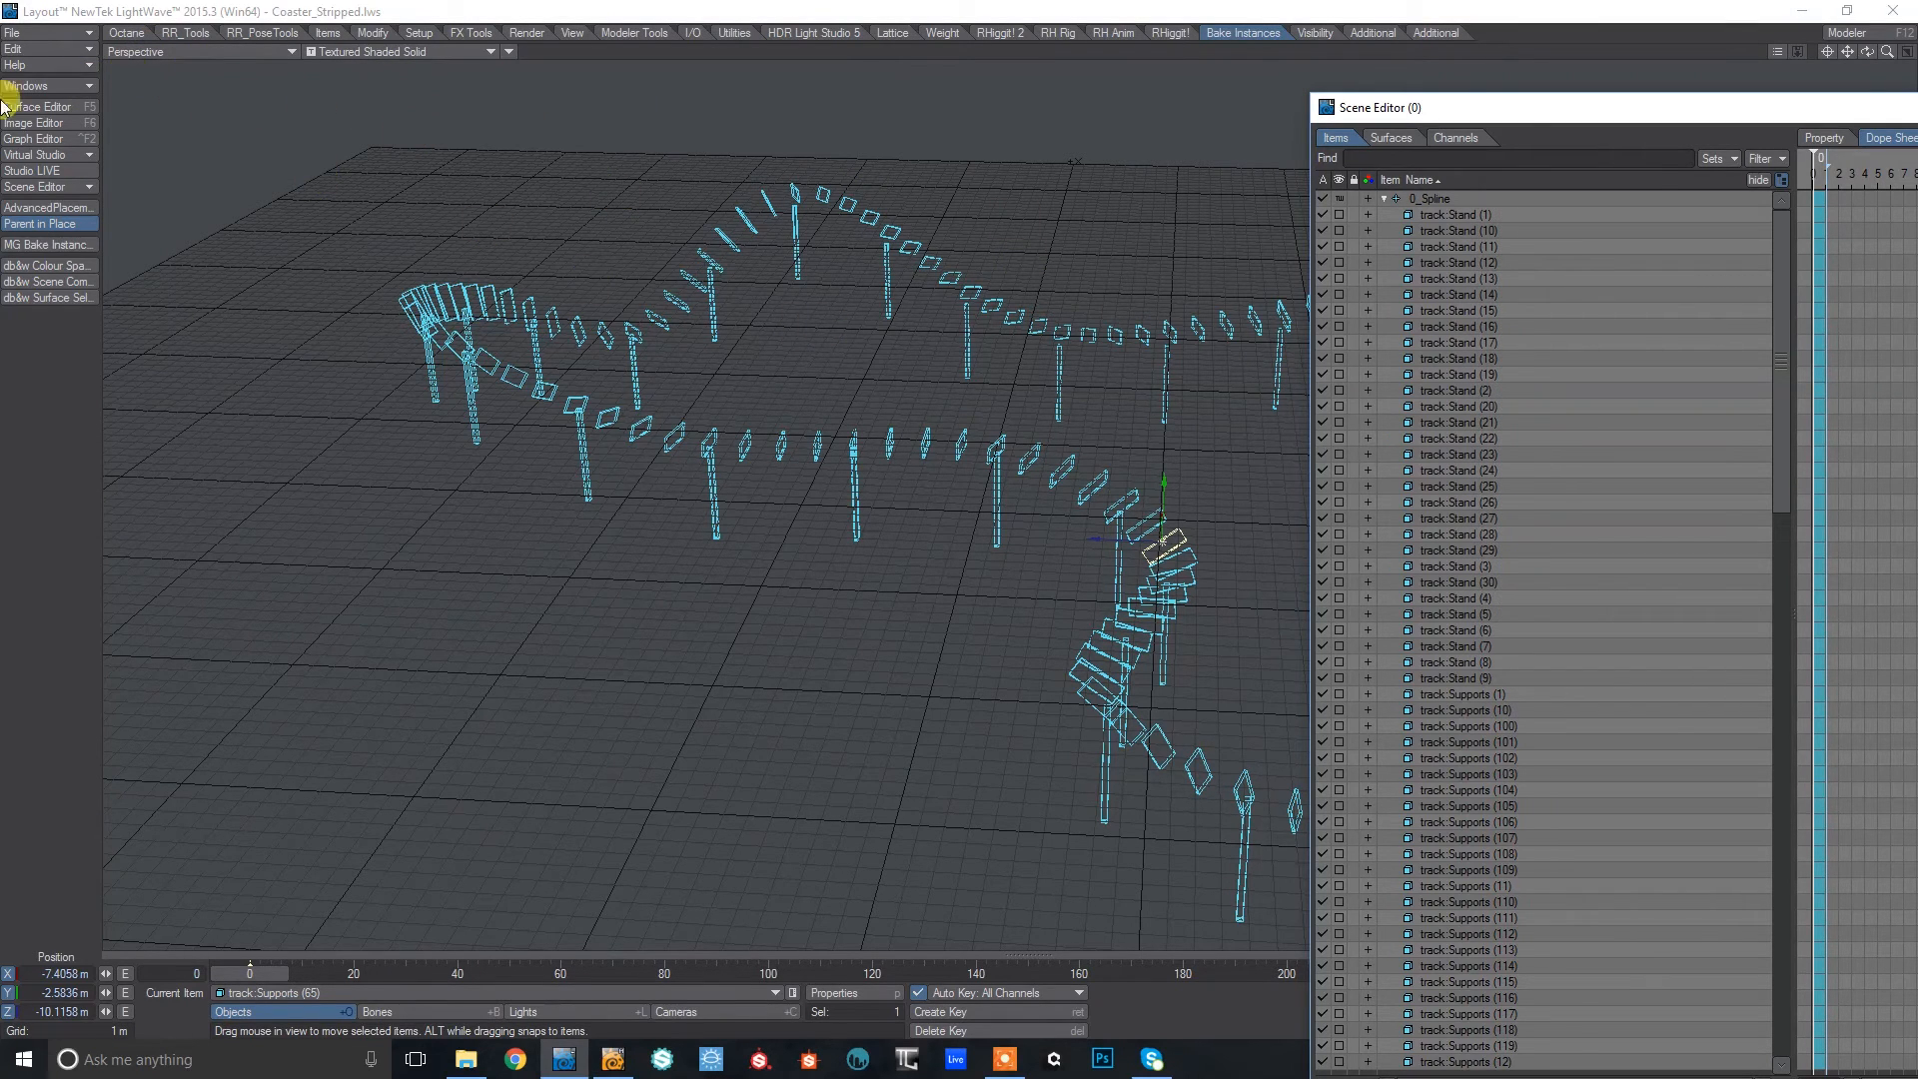
# Export the baked supports scene as a binary FBX named TransSupports in the Scenes folder, with models and materials included.
pyautogui.click(40, 33)
pyautogui.moveTo(87, 133)
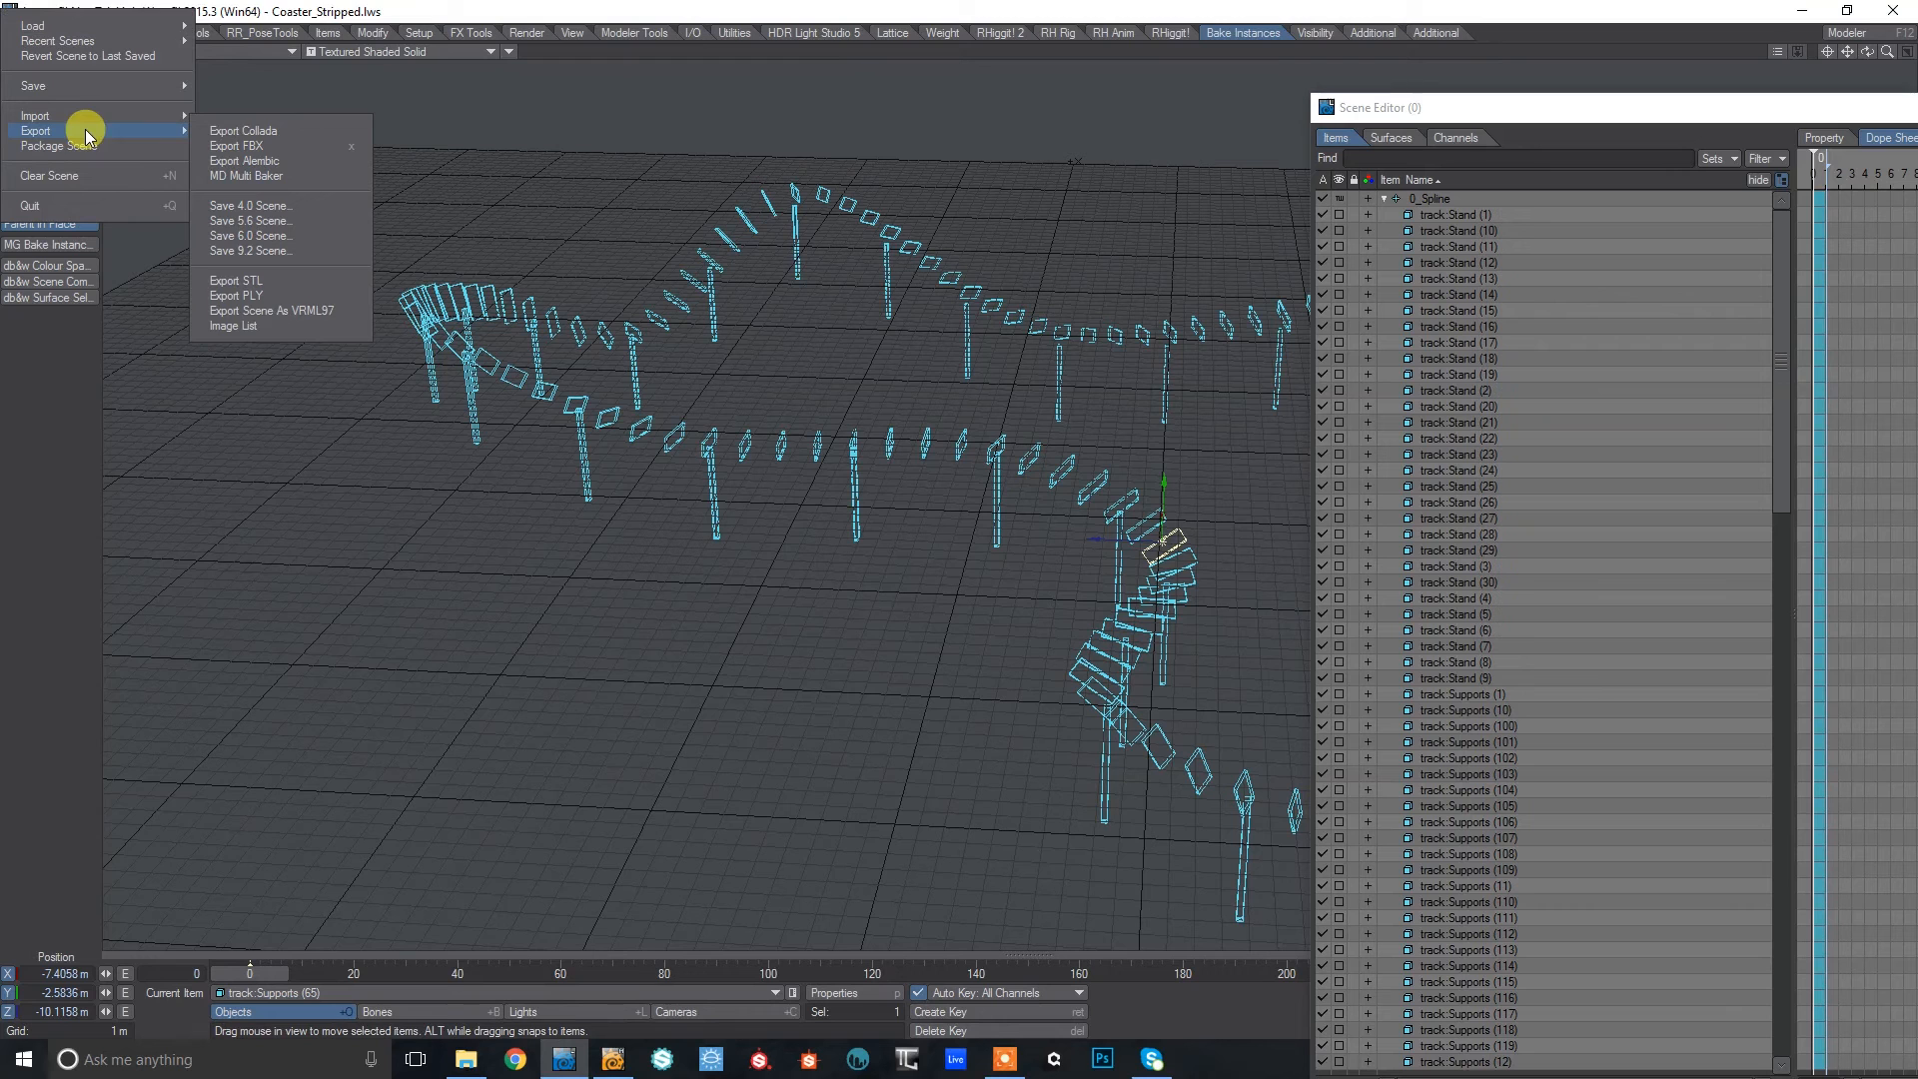
pyautogui.click(236, 145)
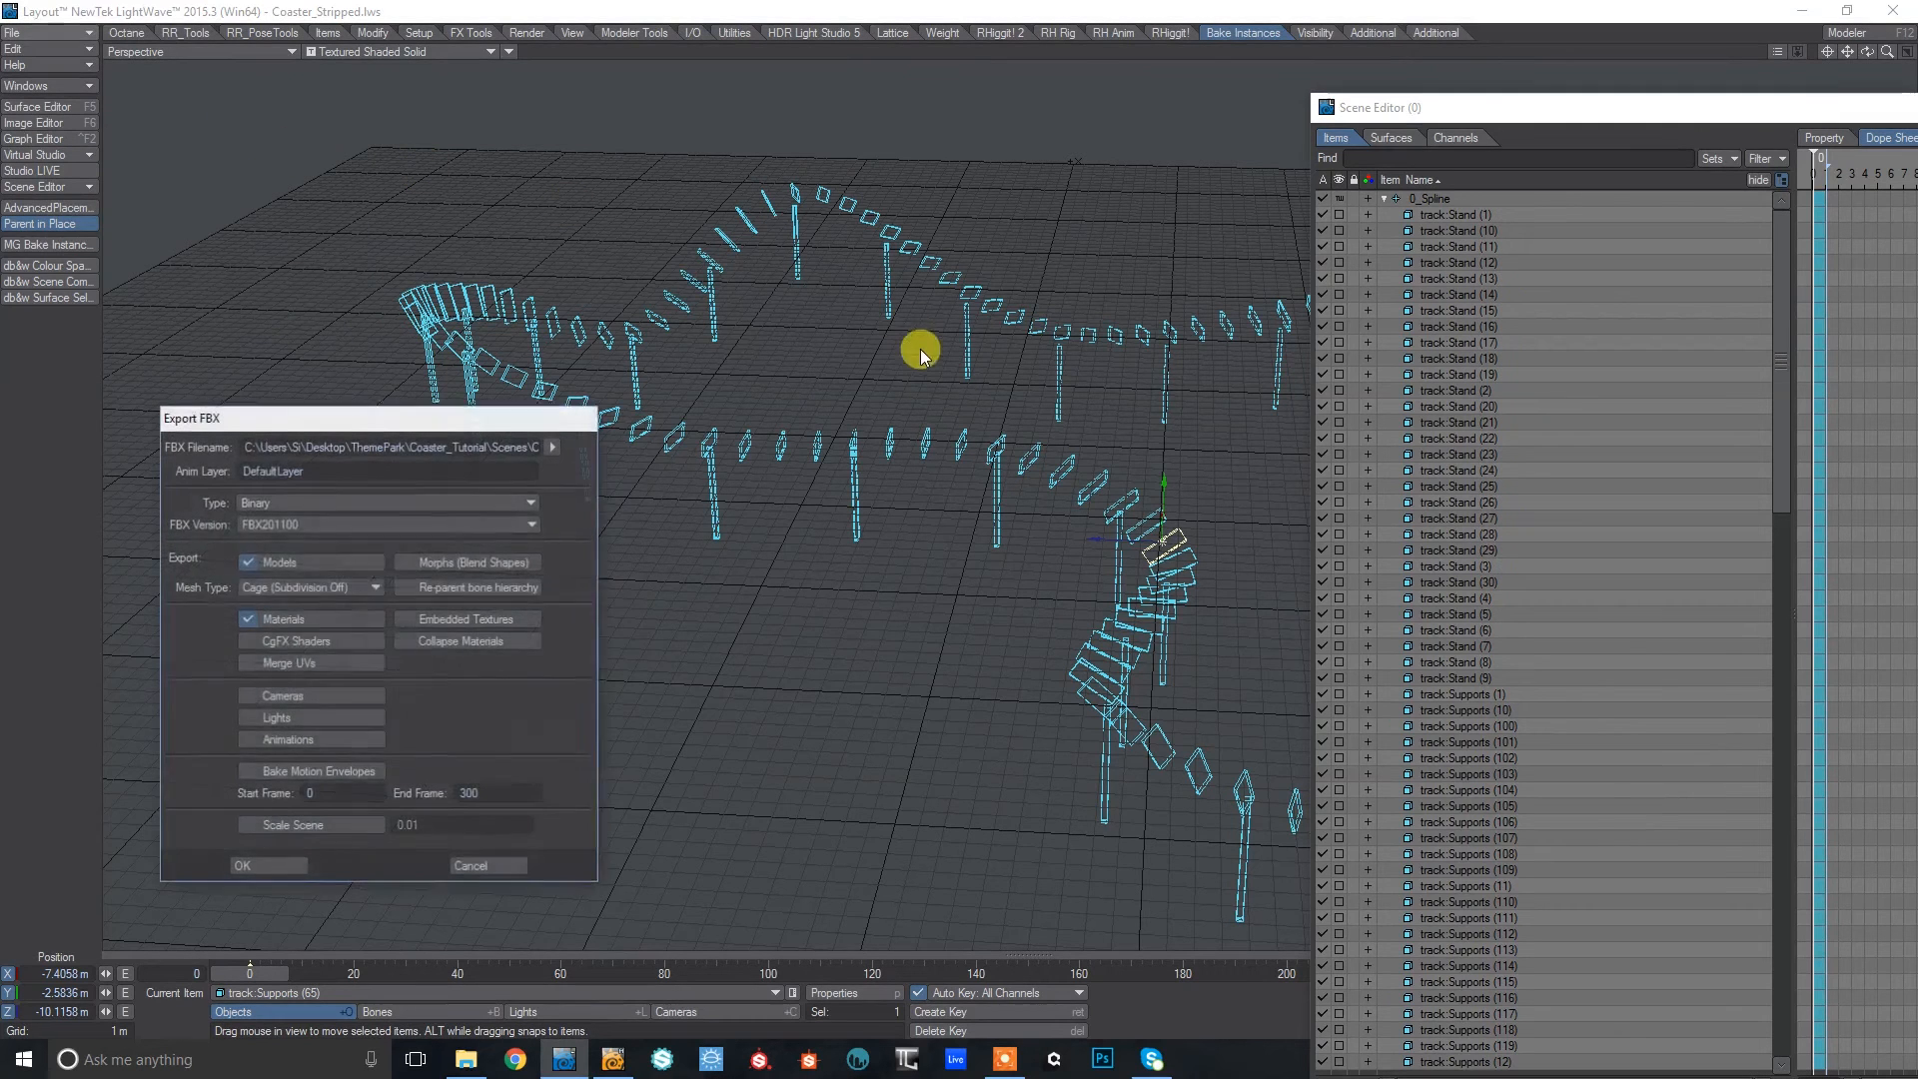
pyautogui.click(556, 447)
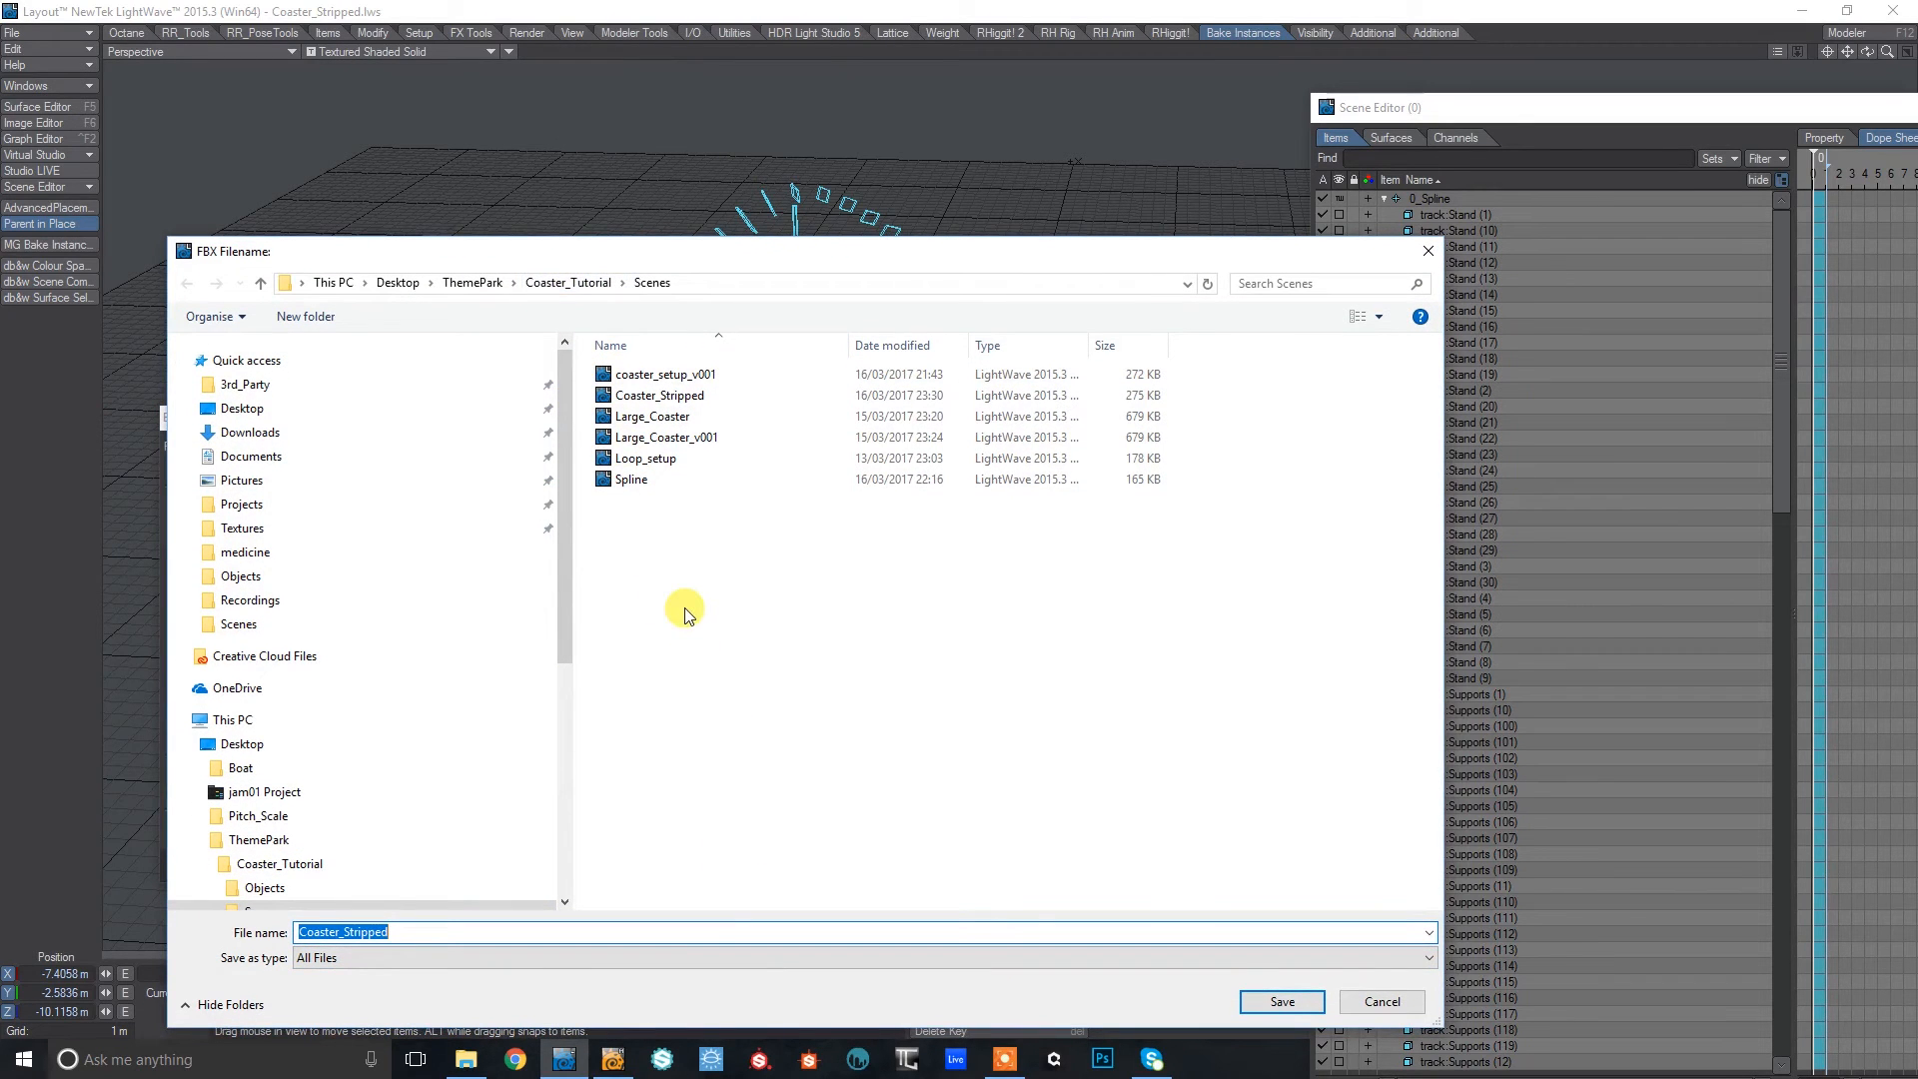
pyautogui.write('Supports')
pyautogui.press('Return')
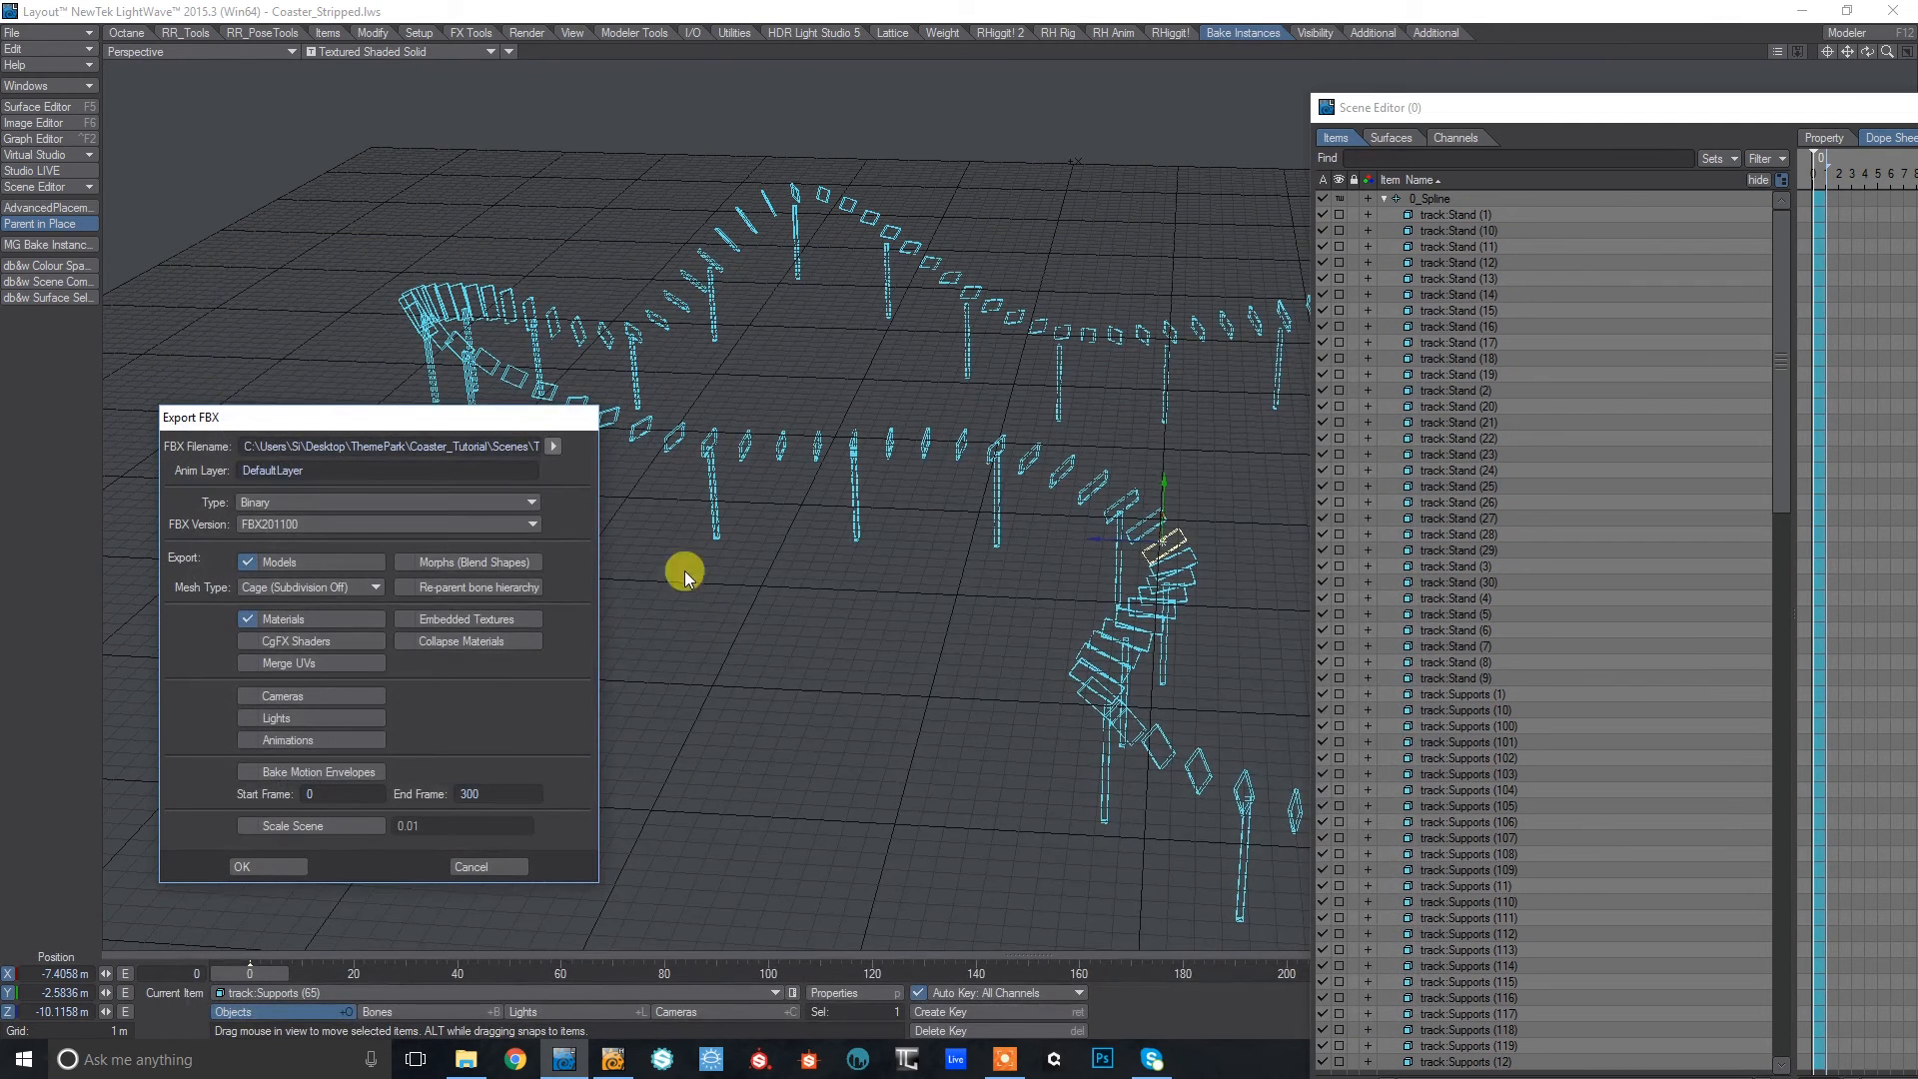
pyautogui.click(274, 861)
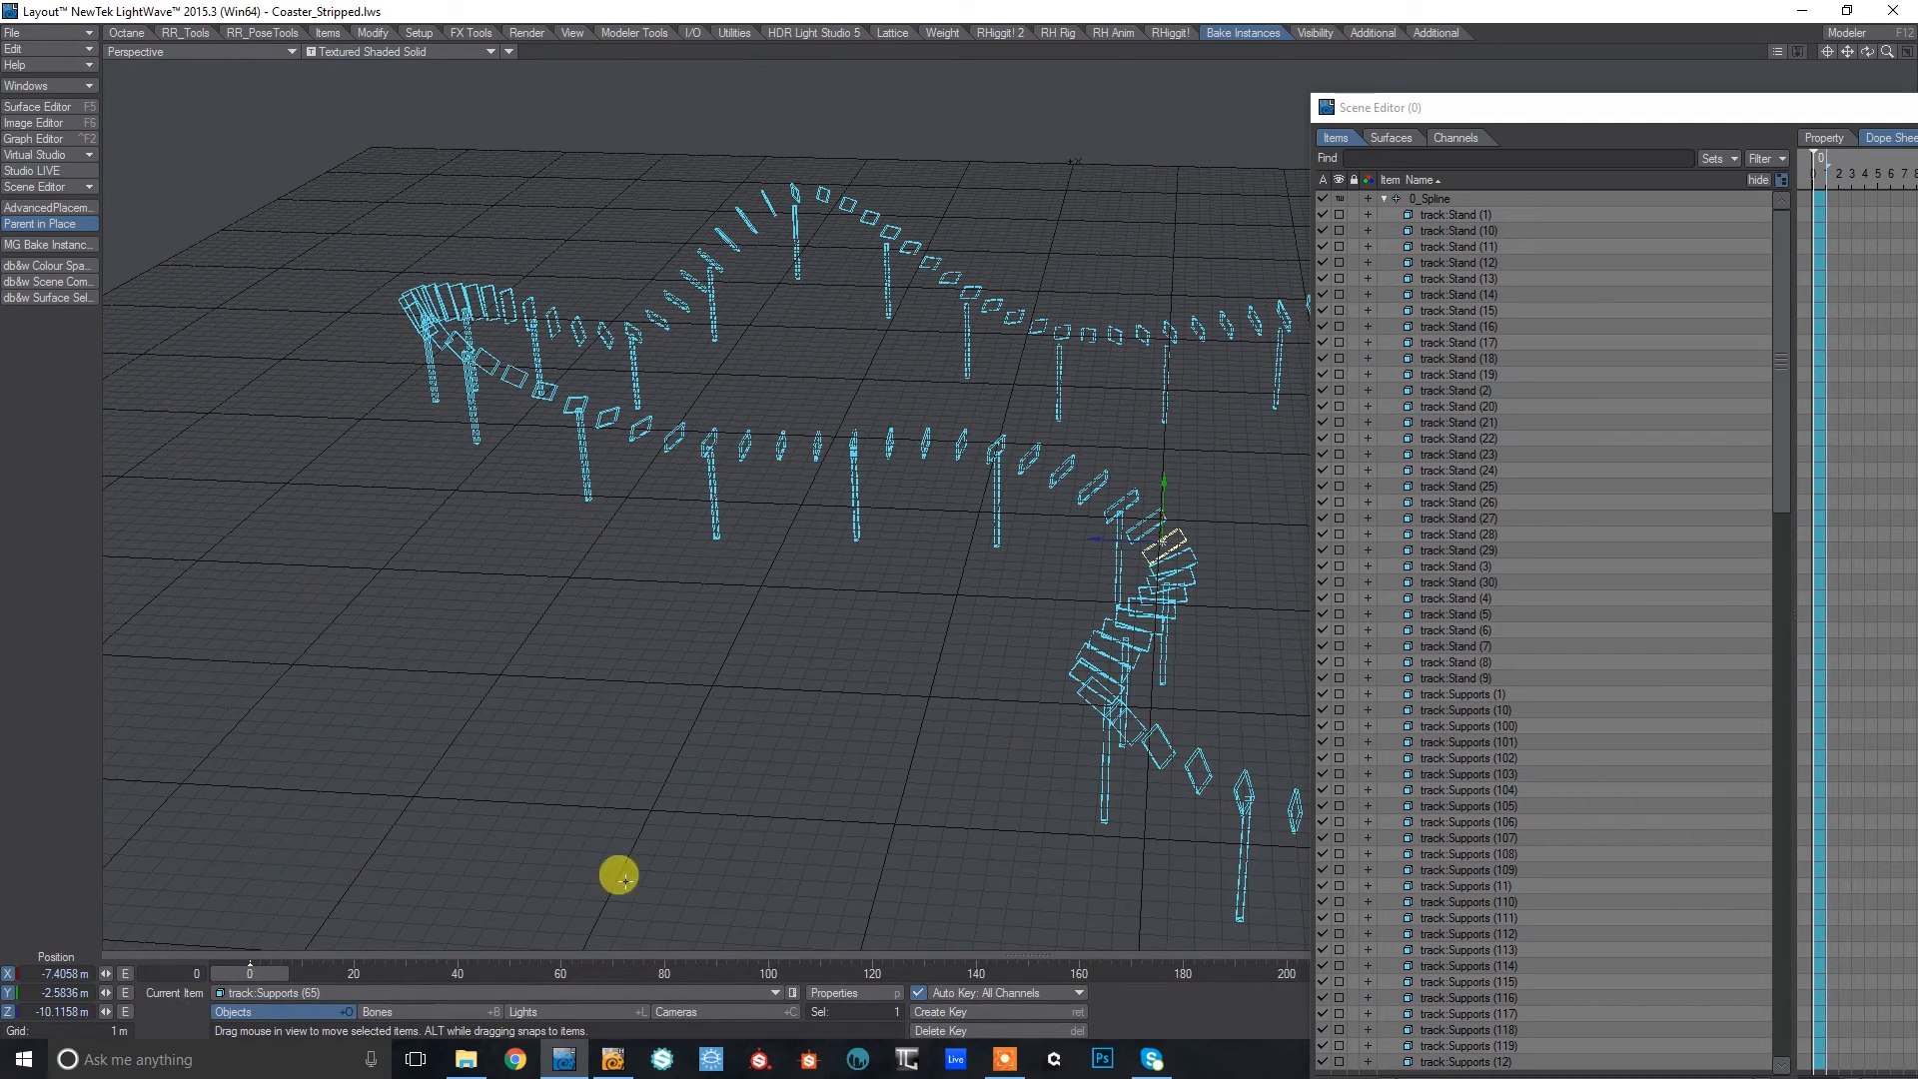
# Switch to Modeler and load TransSupports.fbx from the Coaster_Tutorial Scenes folder, without separate layers or scene scaling.
pyautogui.click(621, 1061)
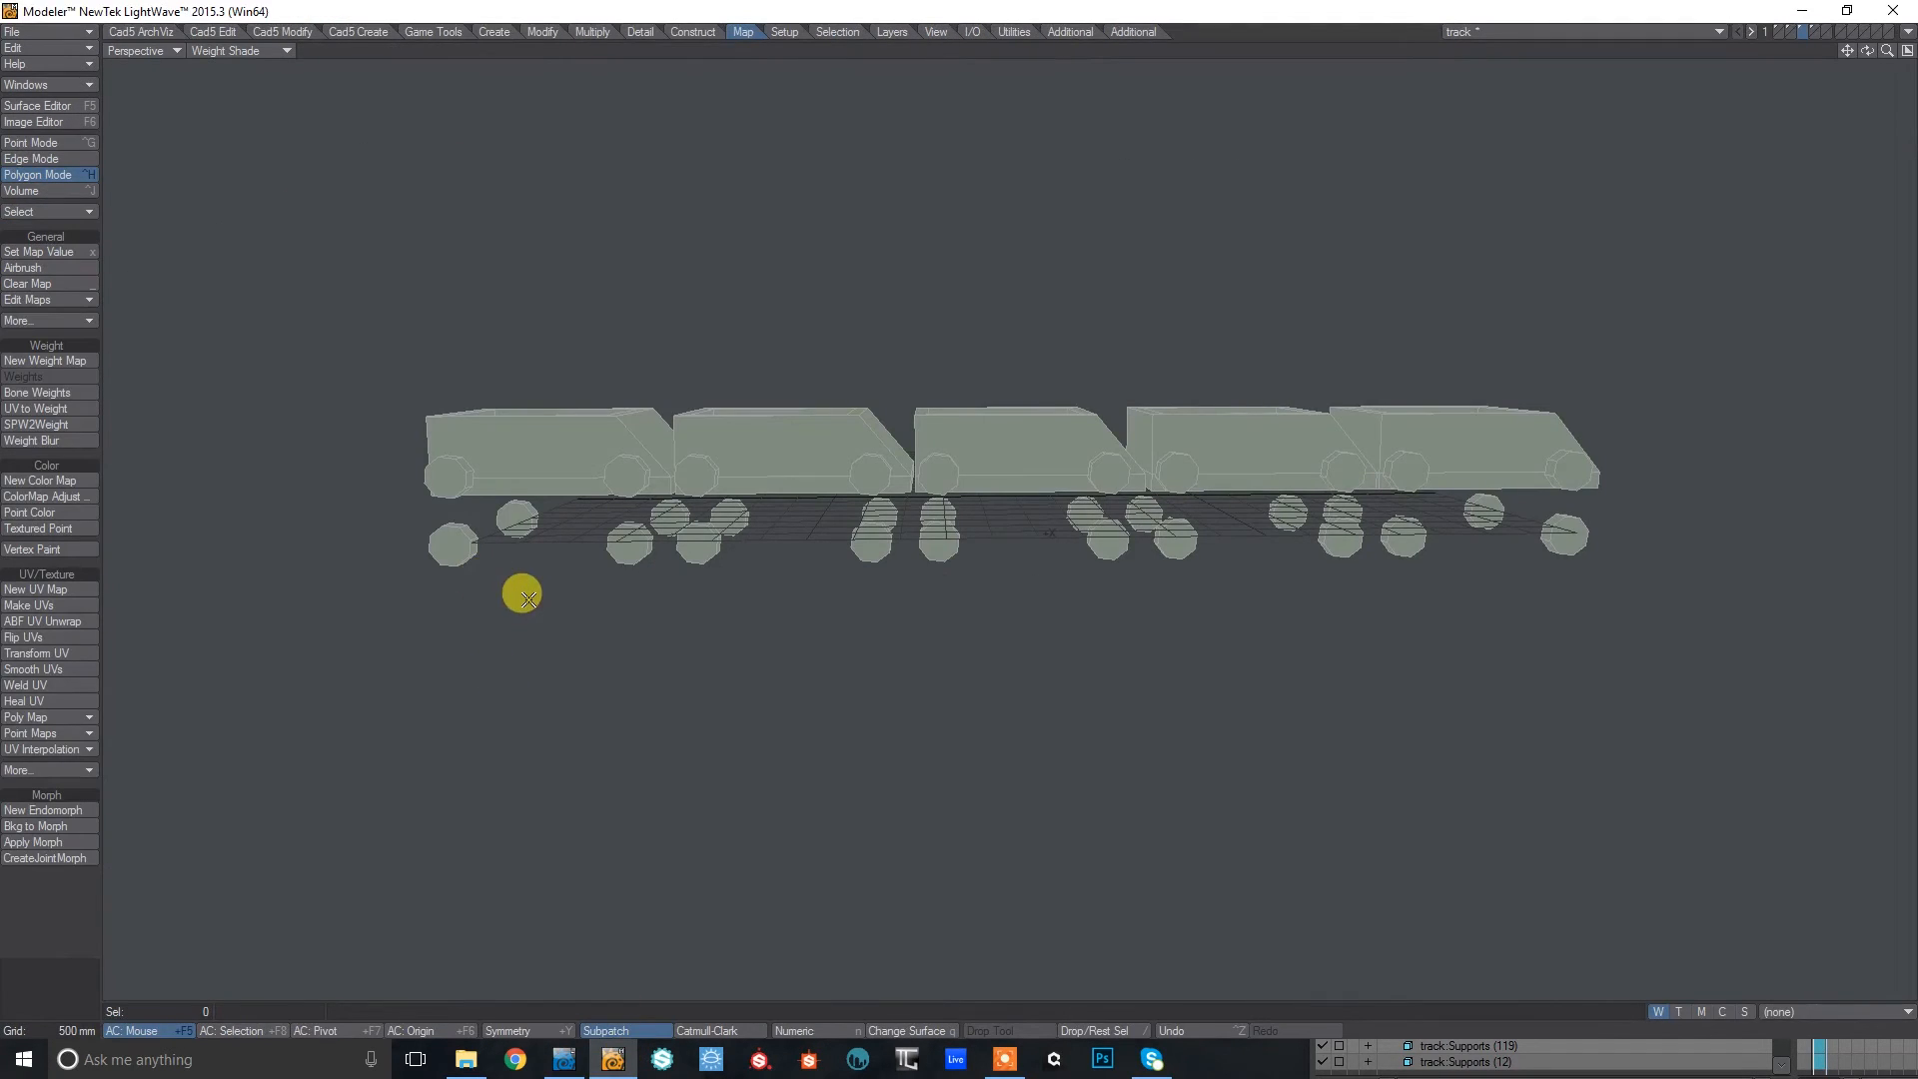
pyautogui.hotkey('ctrl', 'o')
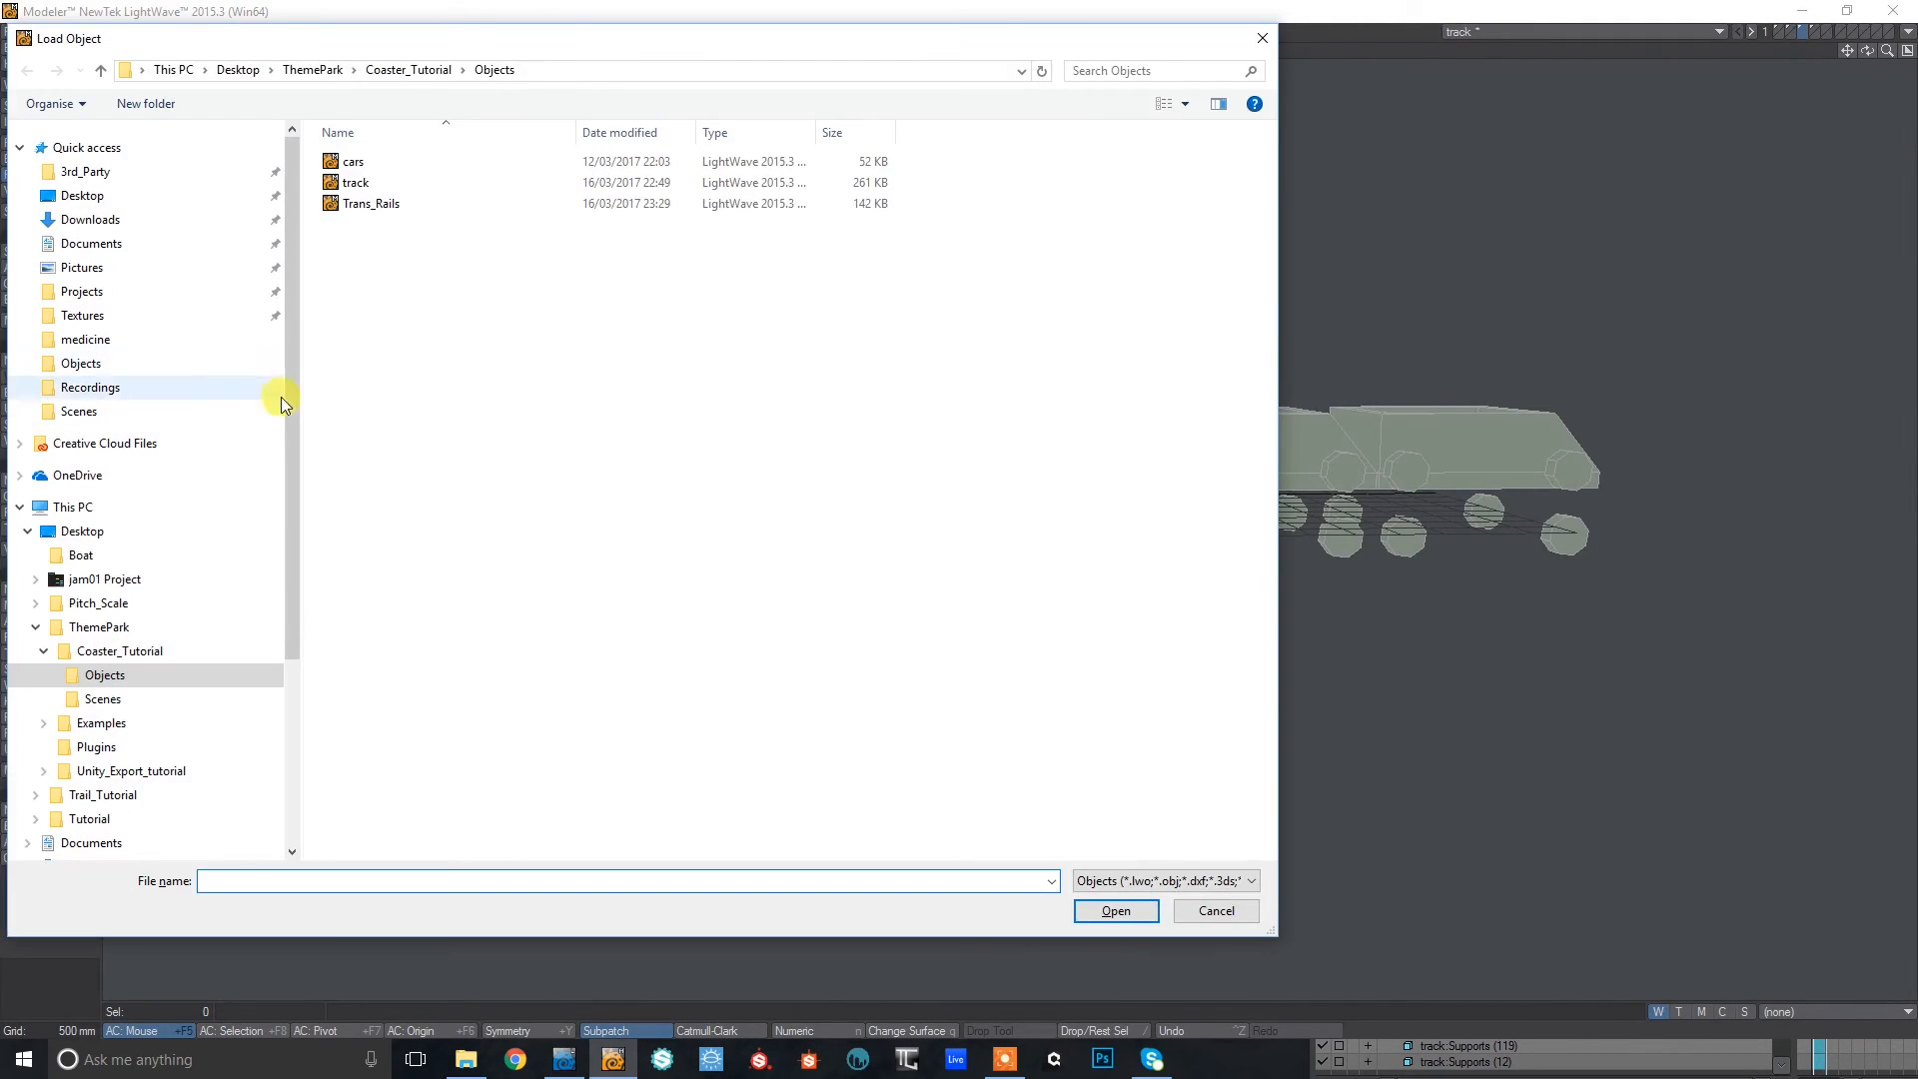
pyautogui.click(430, 69)
pyautogui.doubleClick(365, 182)
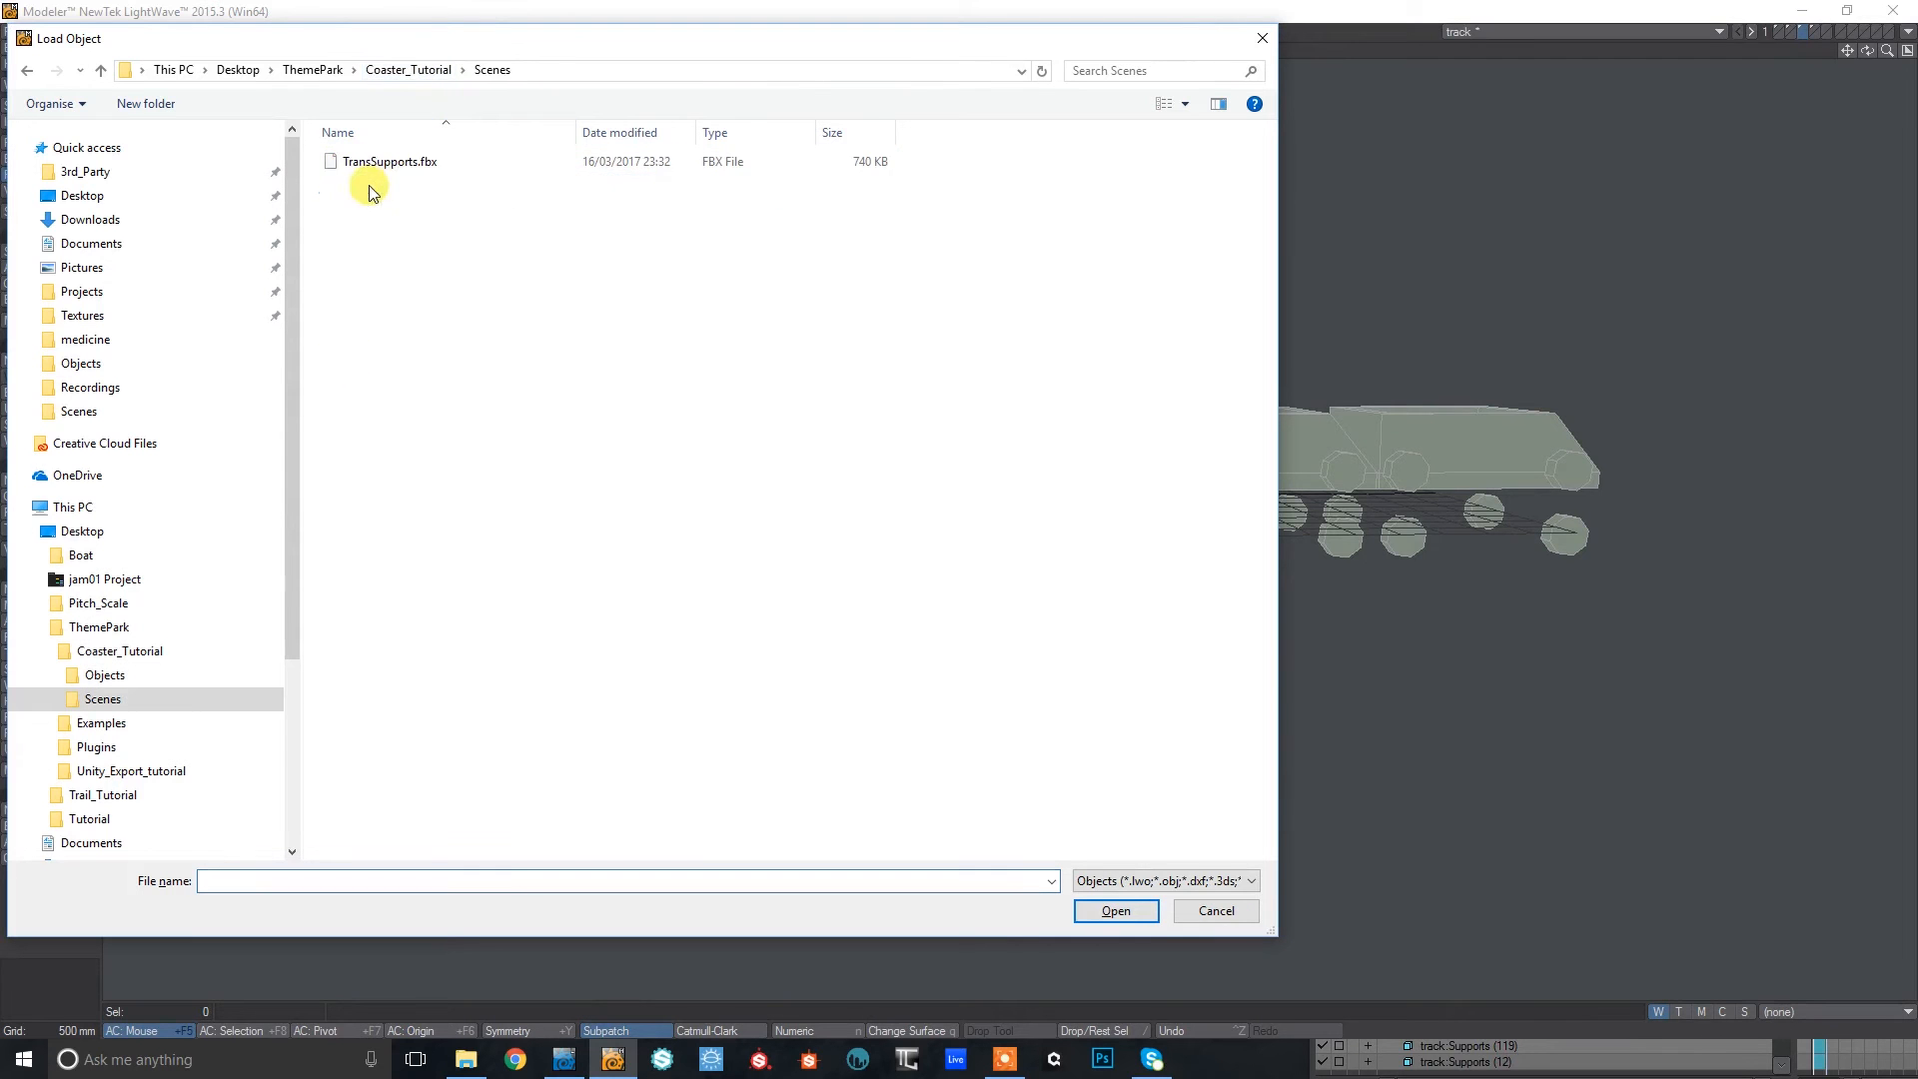
pyautogui.doubleClick(398, 164)
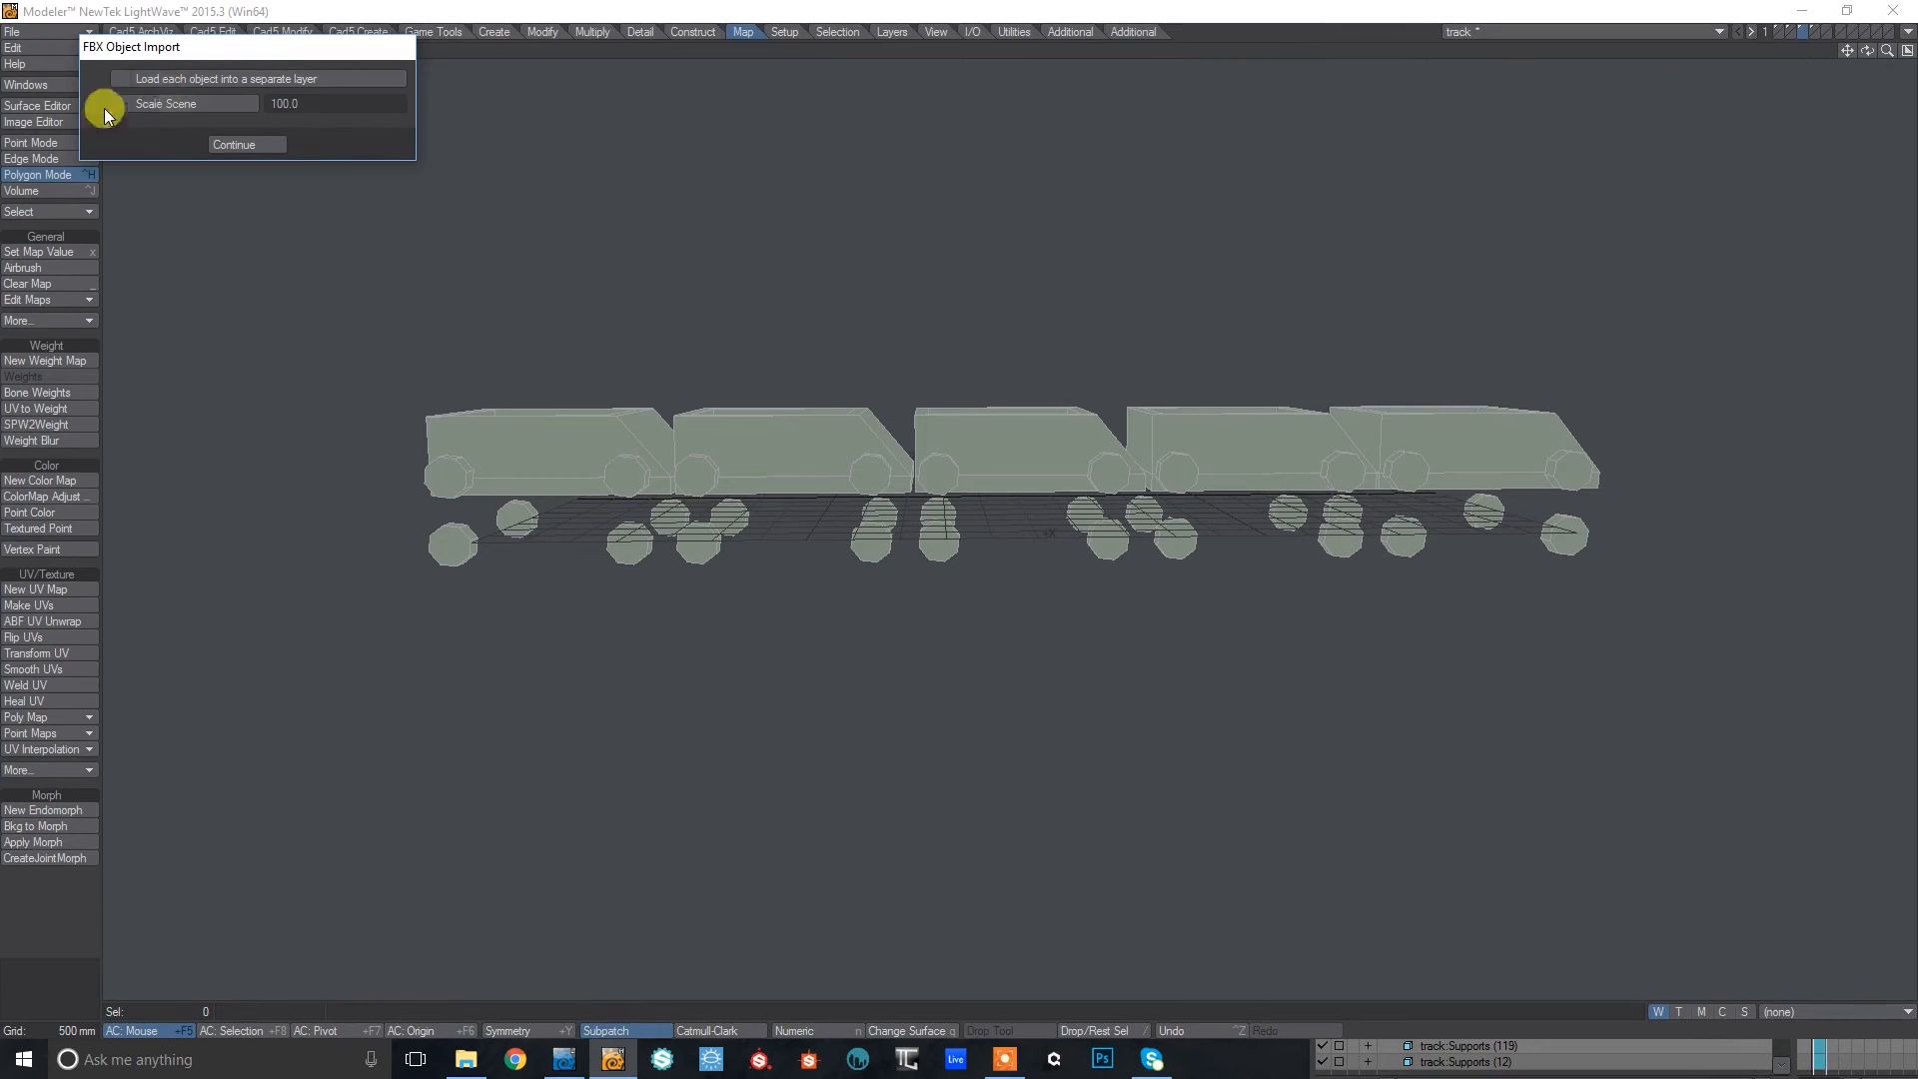
pyautogui.moveTo(245, 45); pyautogui.dragTo(417, 108)
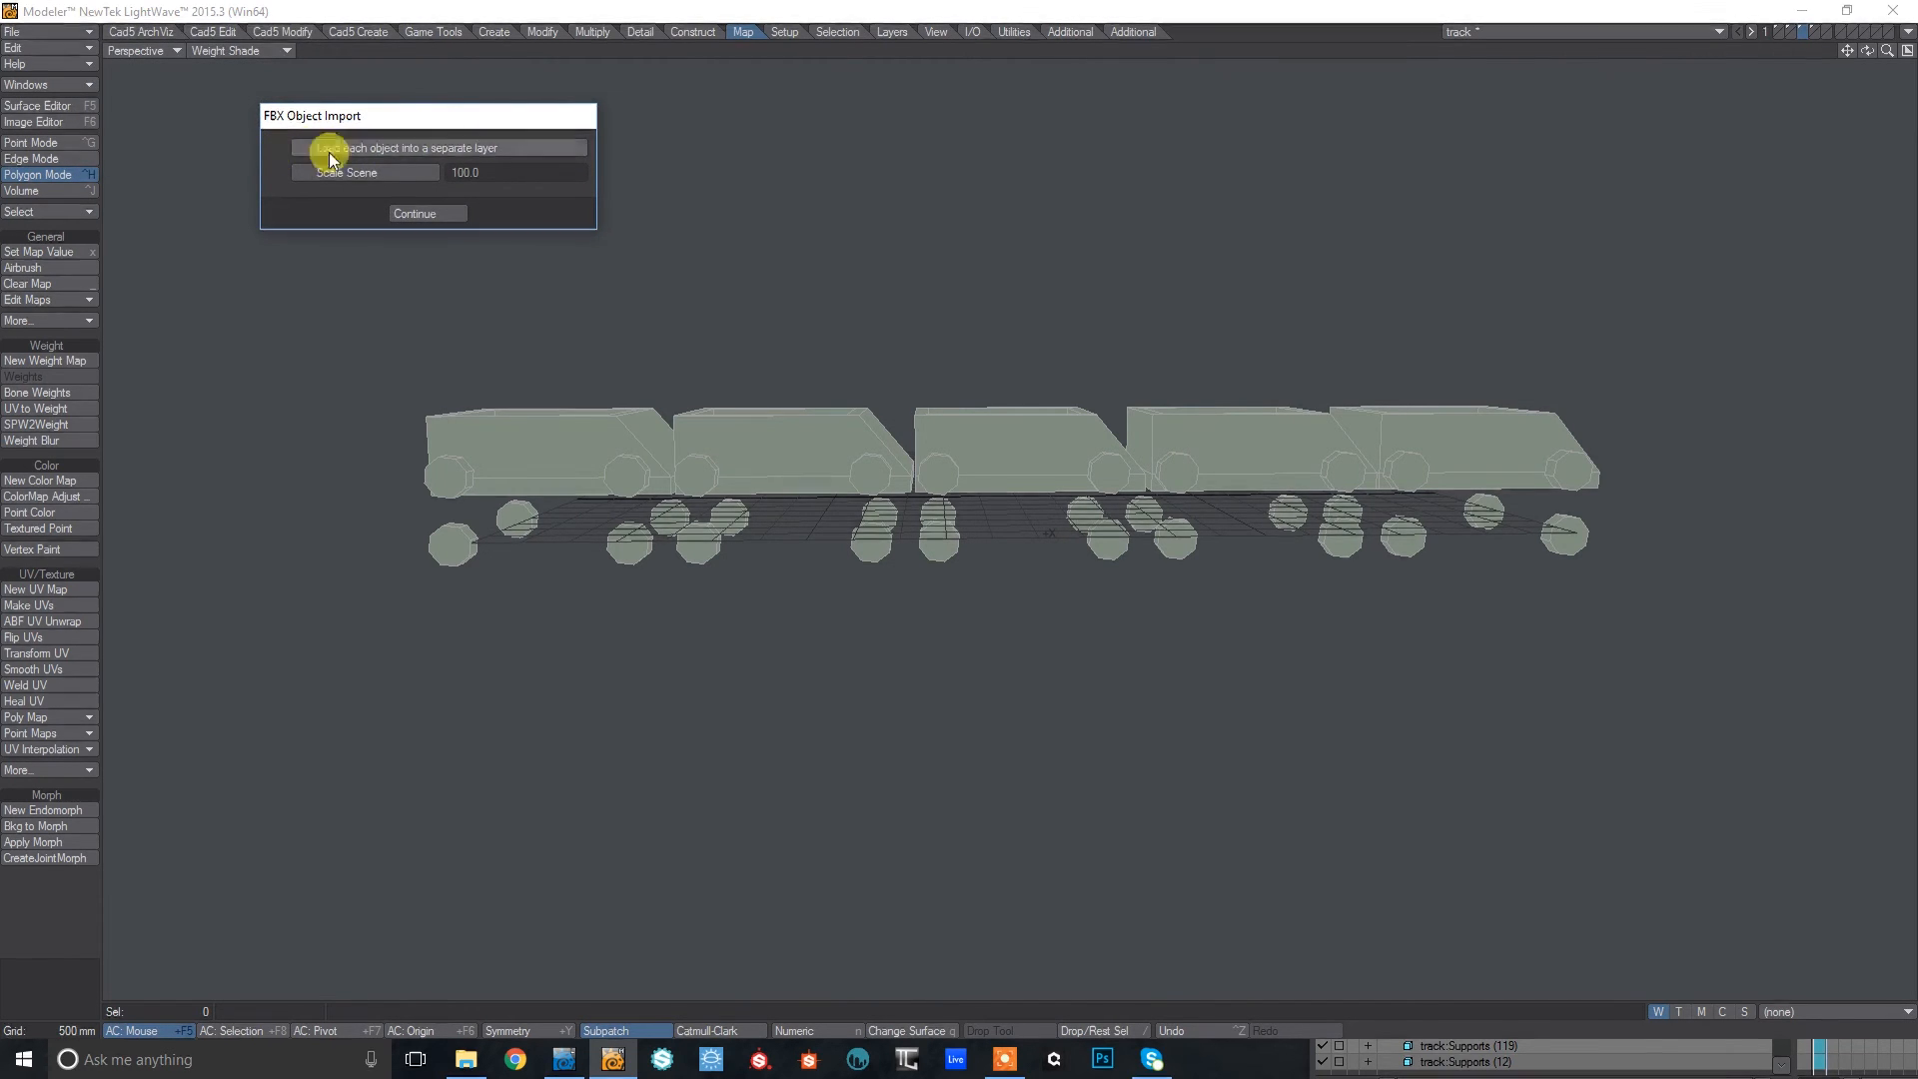
pyautogui.click(428, 213)
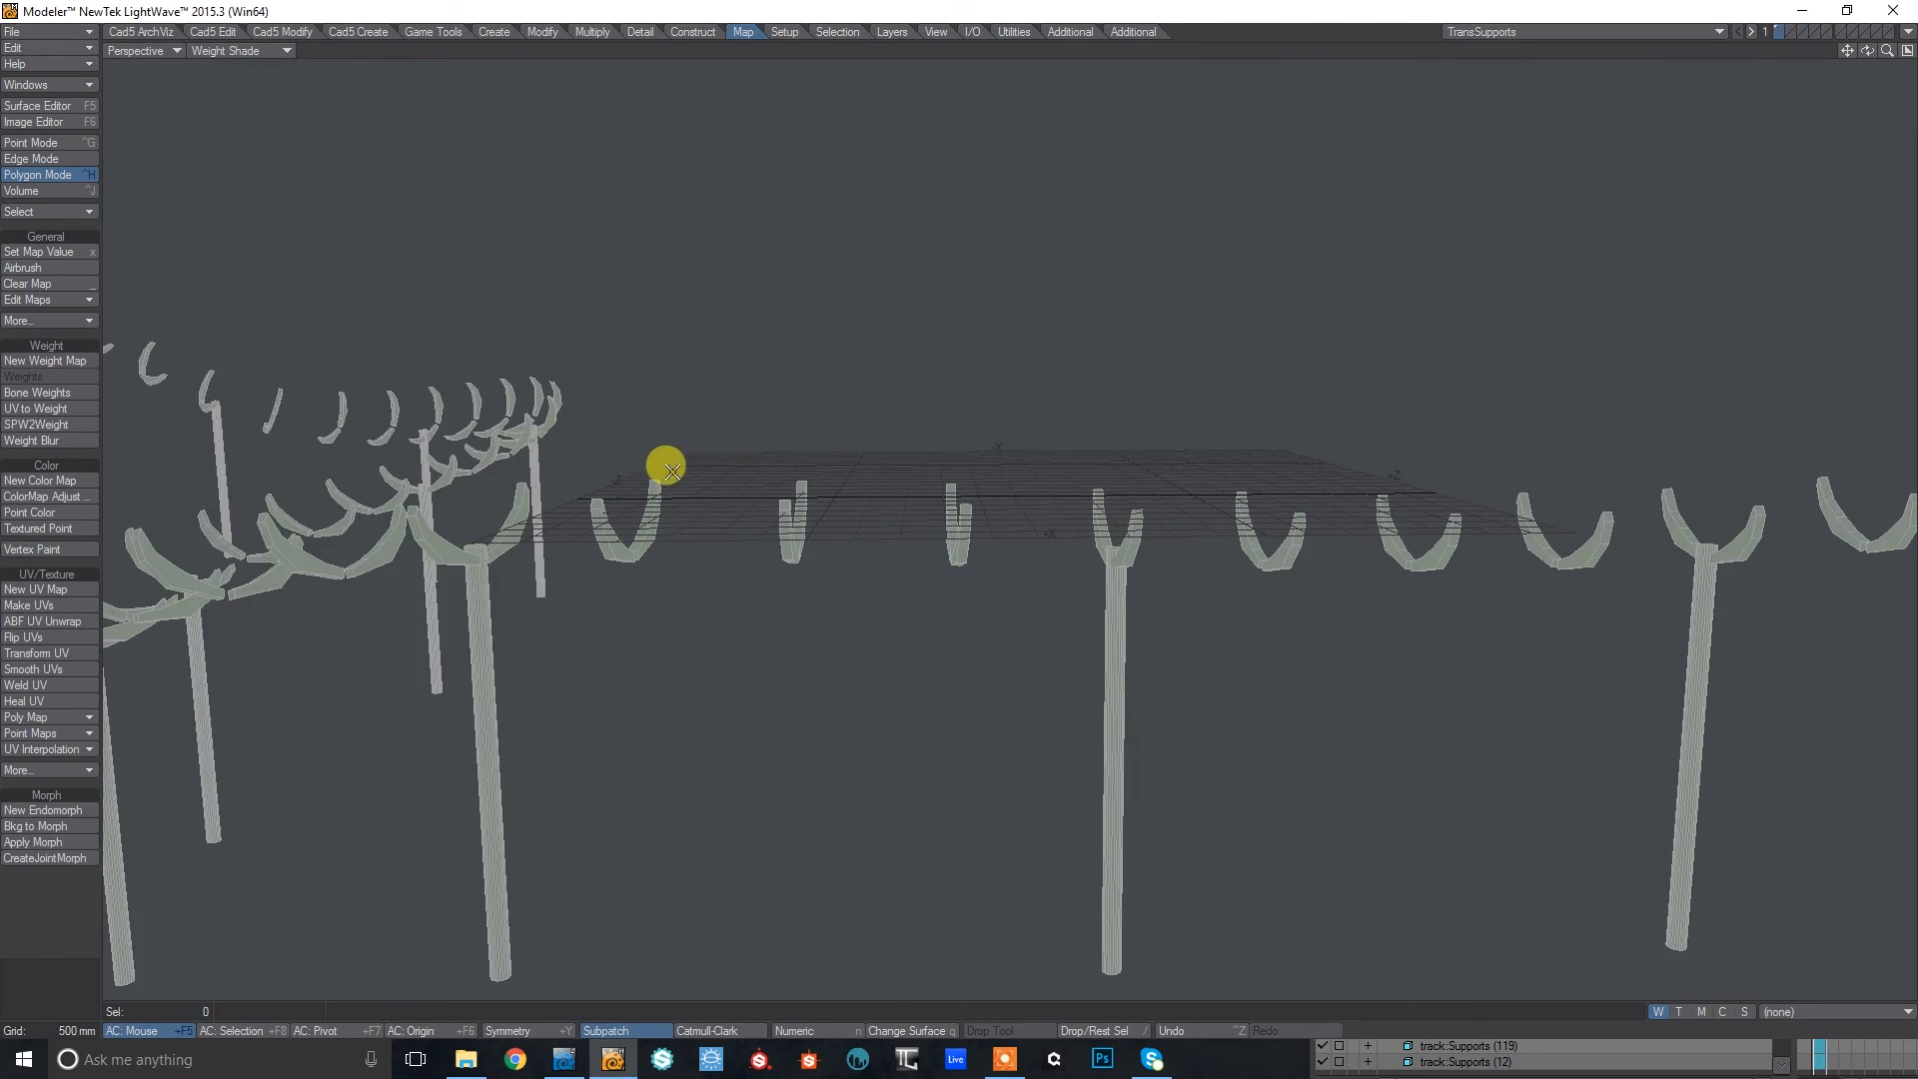
# Fit the imported supports in the perspective view, set its shading to Texture, and show the four-view layout.
pyautogui.press('a')
pyautogui.moveTo(1867, 50); pyautogui.dragTo(1906, 72)
pyautogui.click(222, 50)
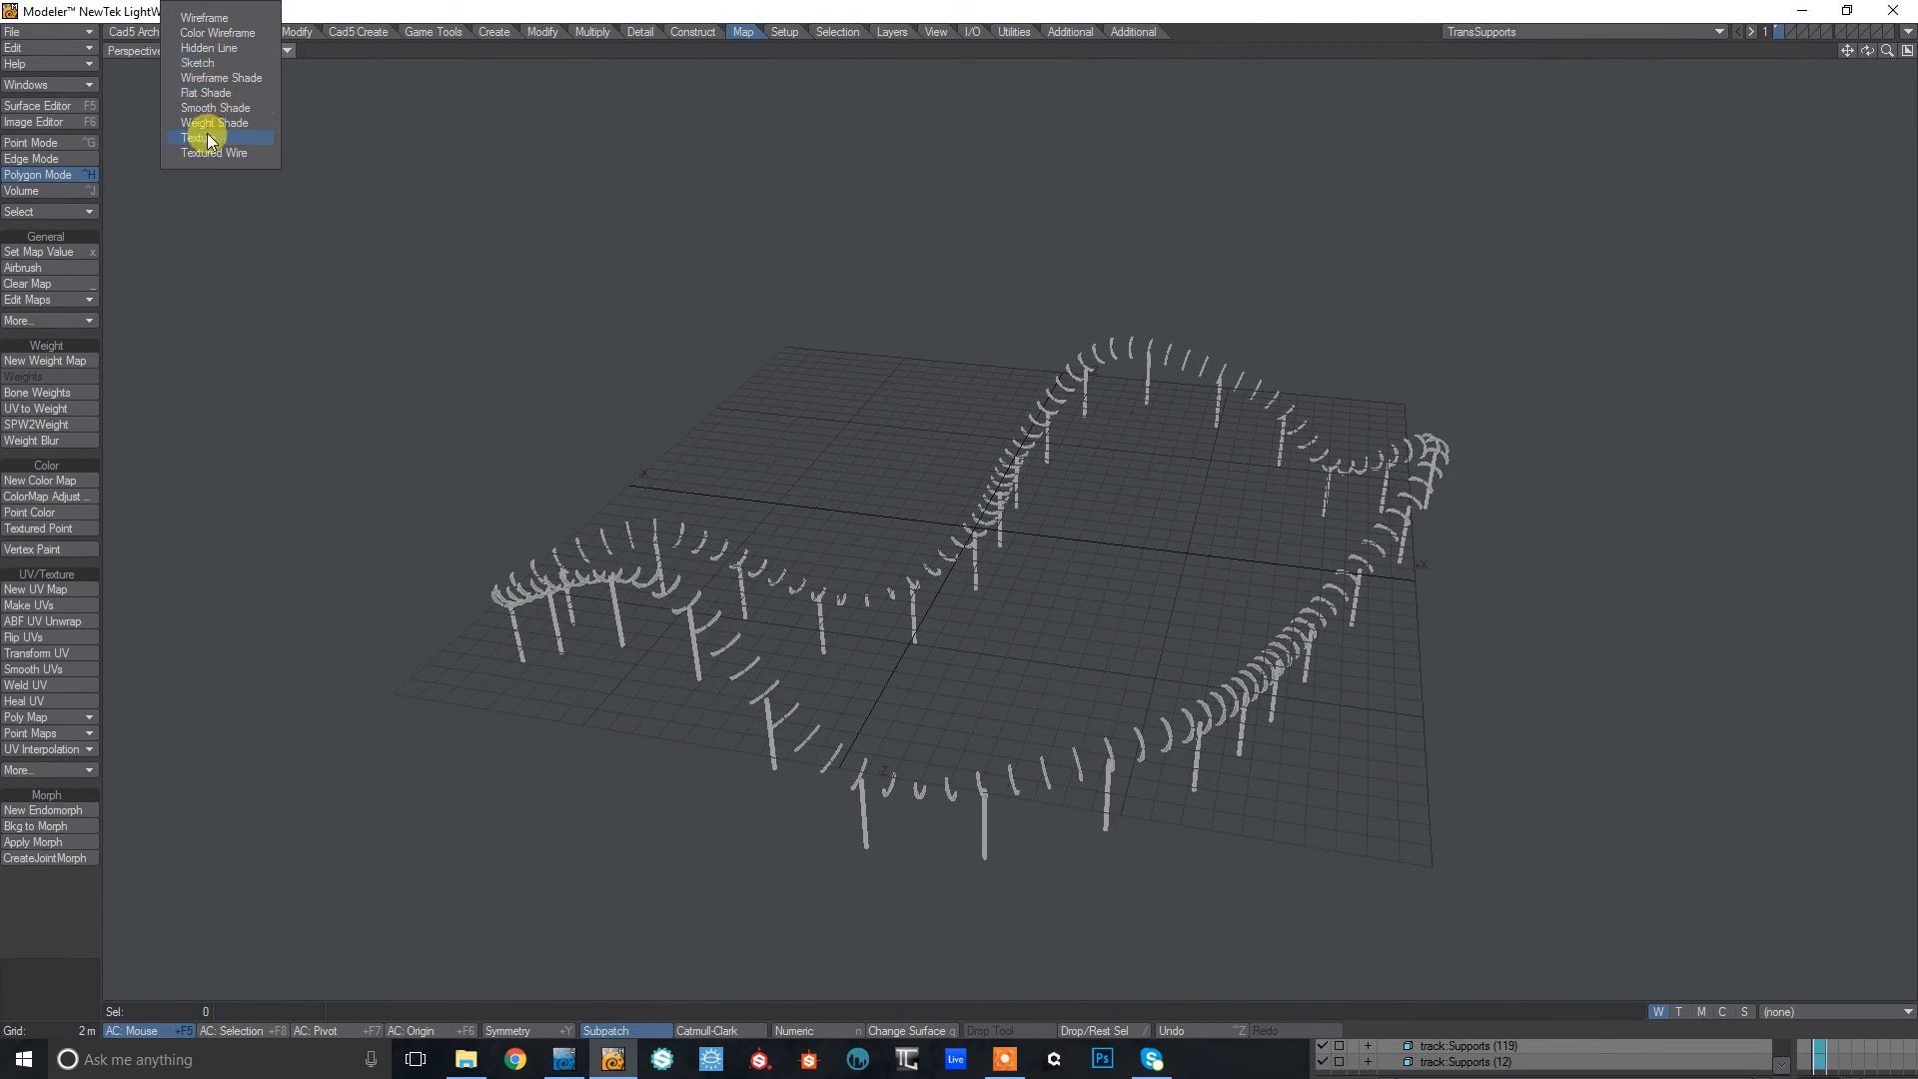
pyautogui.click(210, 140)
pyautogui.press('0')
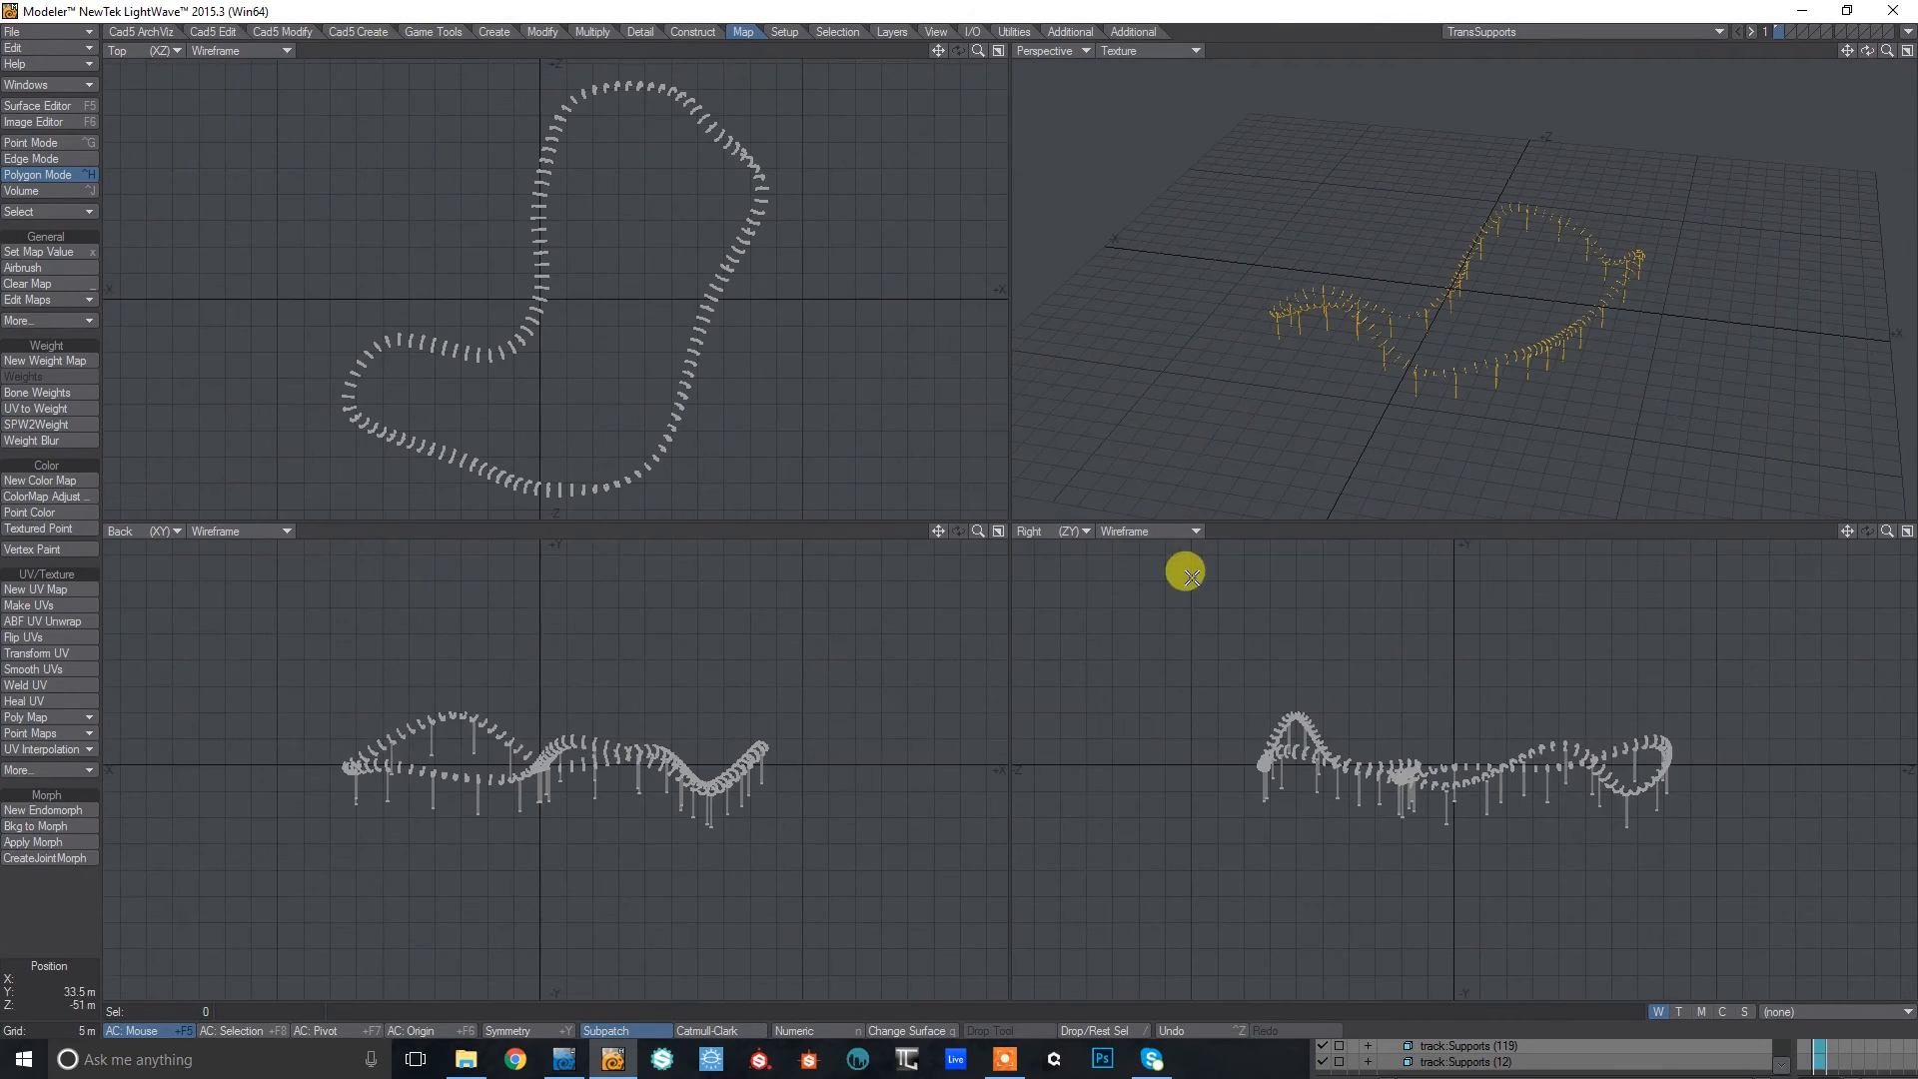
# Select the bottom points of the support stands and flatten them vertically to a single ground height with Stretch.
pyautogui.hotkey('ctrl', 'g')
pyautogui.moveTo(1261, 800)
pyautogui.mouseDown(button='right')
pyautogui.moveTo(1502, 843)
pyautogui.moveTo(1417, 788)
pyautogui.moveTo(1239, 791)
pyautogui.mouseUp(button='right')
pyautogui.moveTo(1462, 796)
pyautogui.mouseDown(button='right')
pyautogui.moveTo(1508, 823)
pyautogui.moveTo(1520, 780)
pyautogui.moveTo(1592, 788)
pyautogui.moveTo(1562, 762)
pyautogui.moveTo(1525, 779)
pyautogui.moveTo(1602, 817)
pyautogui.moveTo(1575, 775)
pyautogui.moveTo(1592, 796)
pyautogui.moveTo(1701, 784)
pyautogui.moveTo(1593, 818)
pyautogui.mouseUp(button='right')
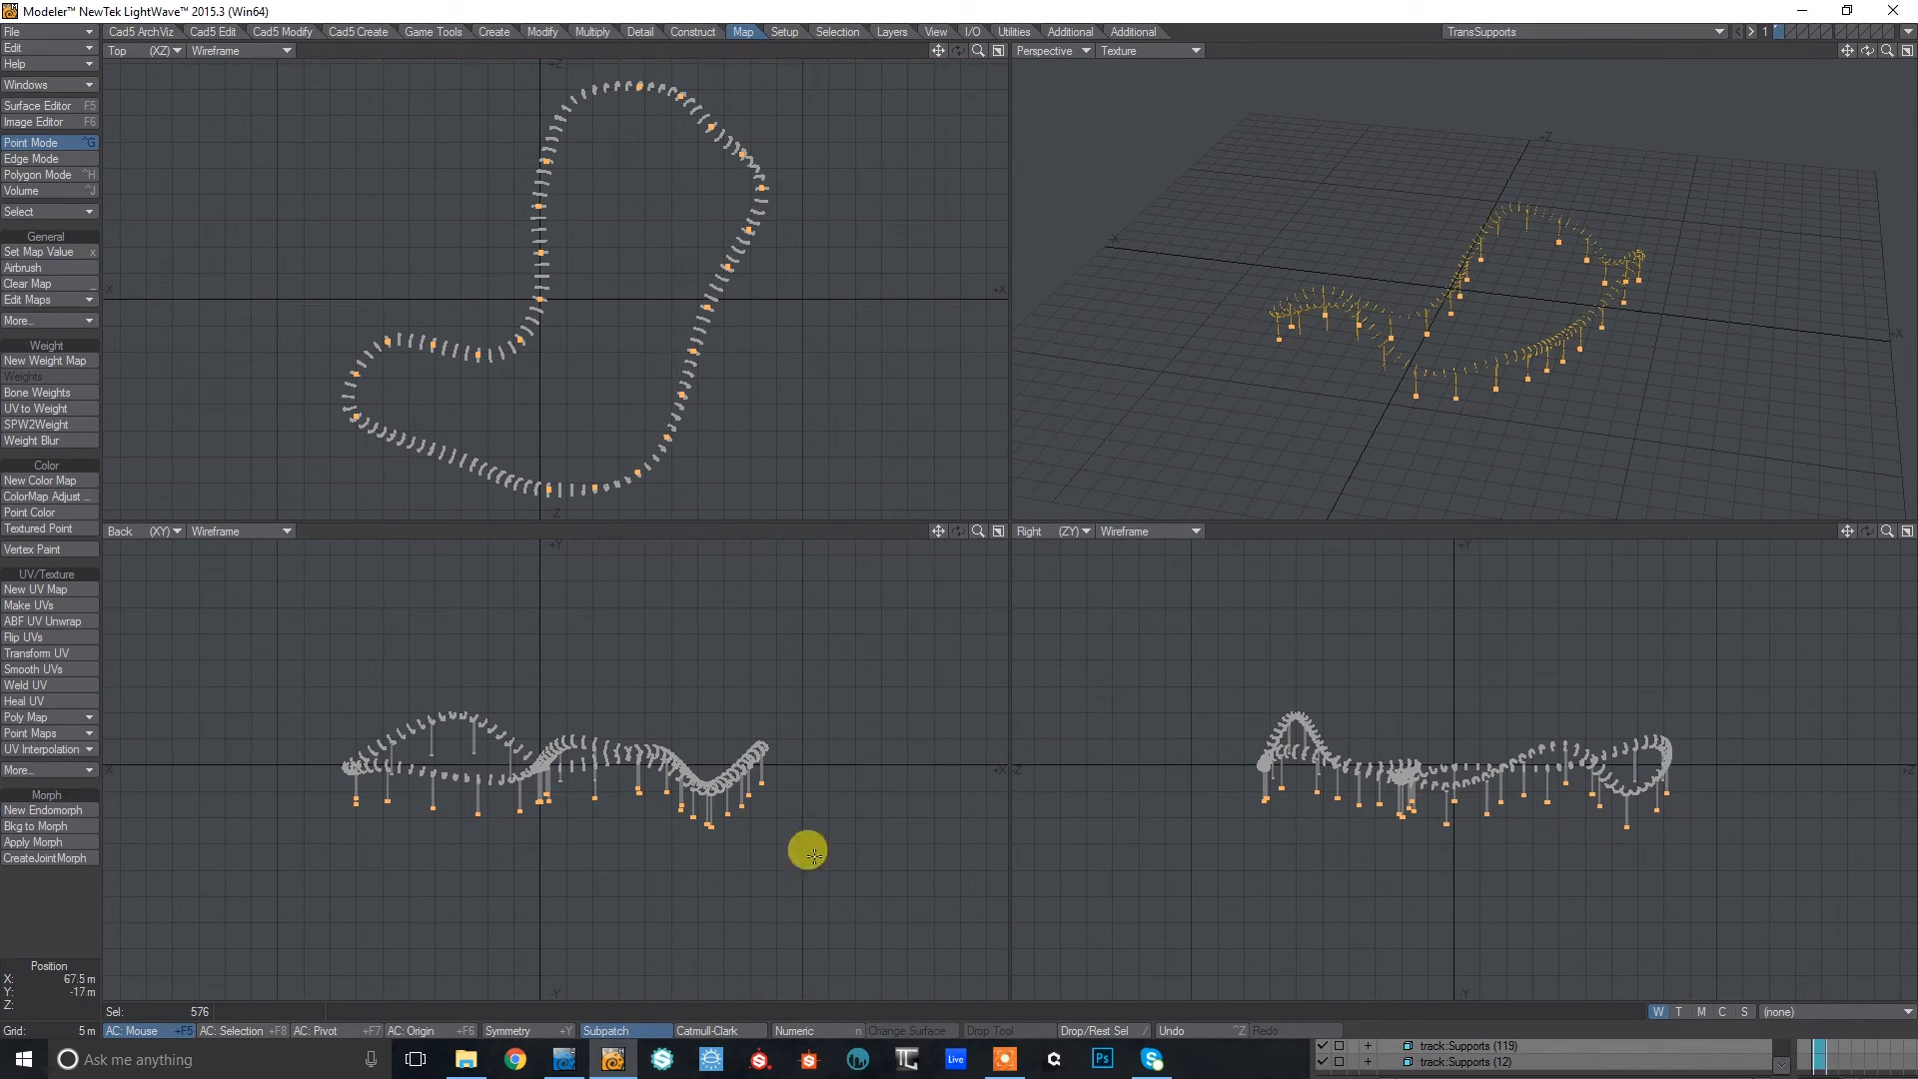
pyautogui.moveTo(422, 747); pyautogui.dragTo(484, 761, button='right')
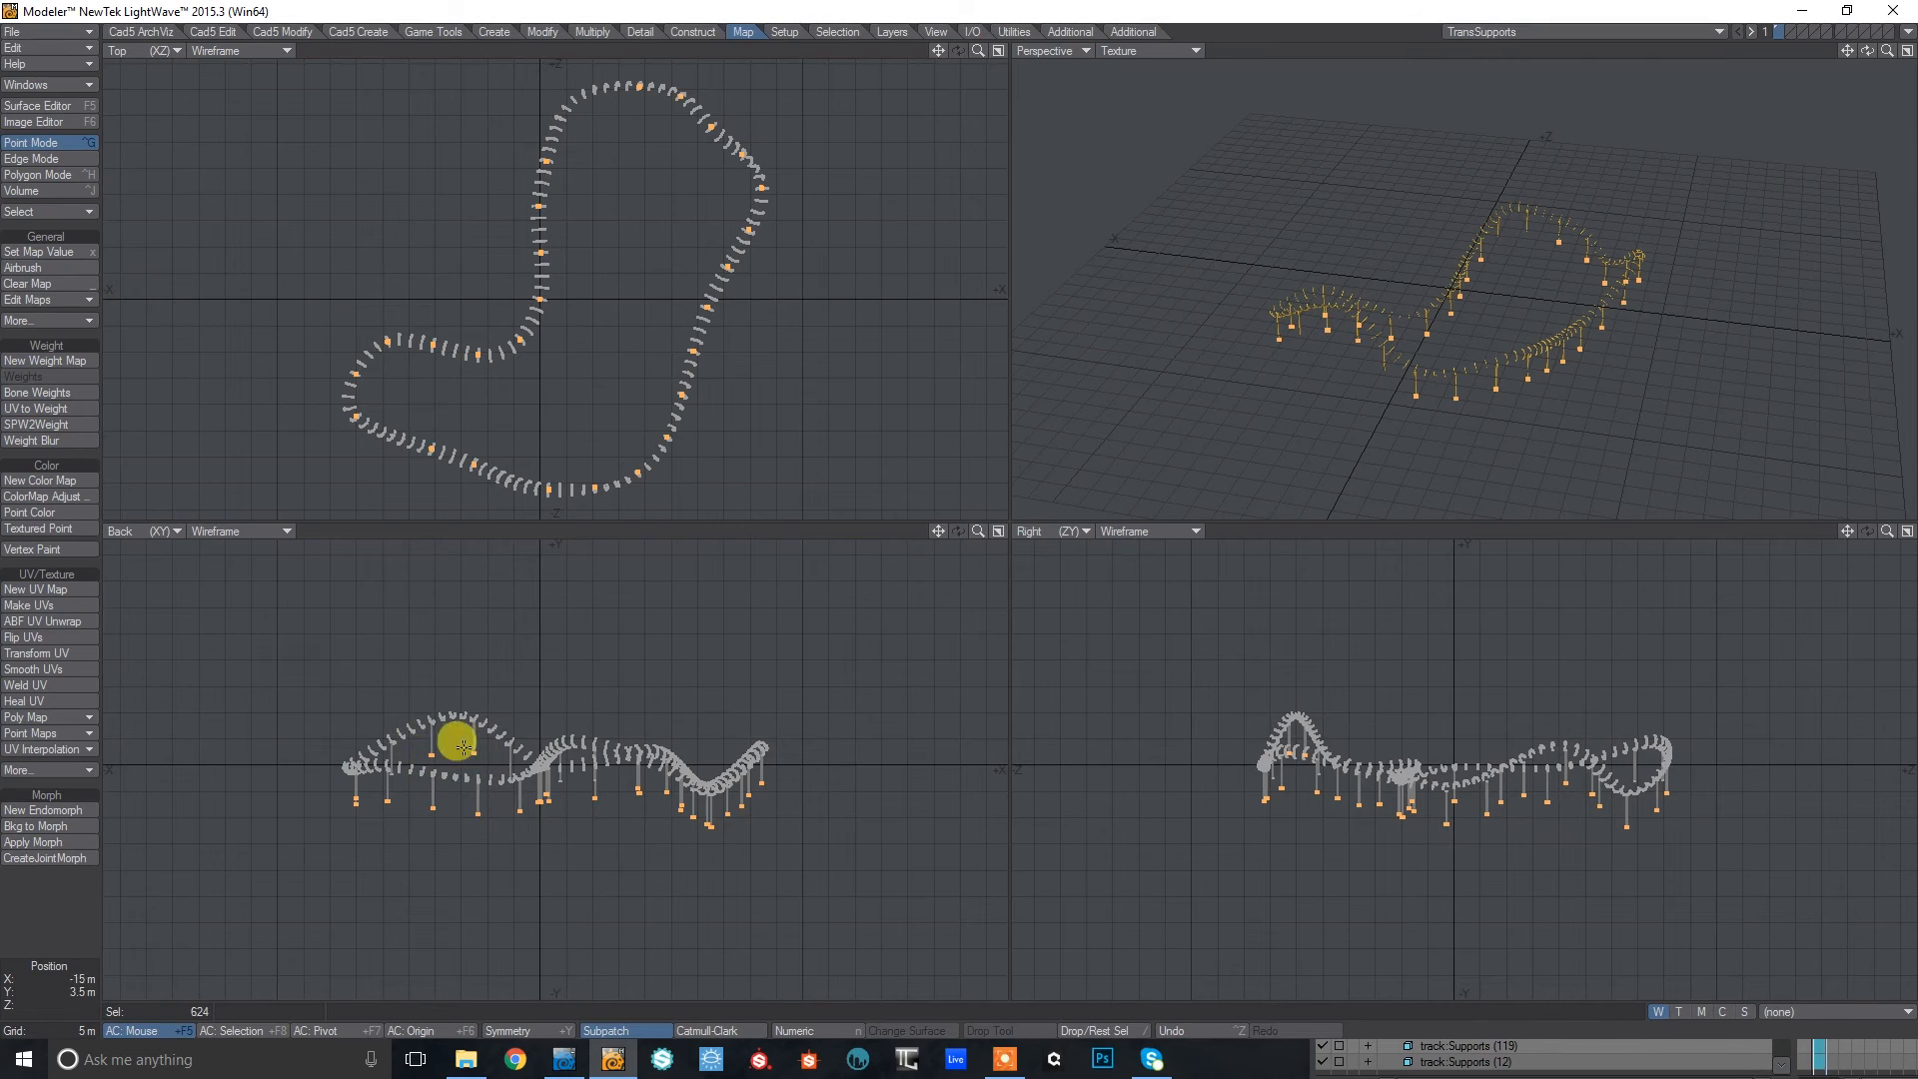
pyautogui.press('h')
pyautogui.moveTo(1490, 798)
pyautogui.keyDown('ctrl'); pyautogui.mouseDown()
pyautogui.moveTo(1490, 839)
pyautogui.moveTo(1490, 800)
pyautogui.mouseUp(); pyautogui.keyUp('ctrl')
pyautogui.press('t')
# Select the bottom points of the two shorter stands and move them down about 5 m to the common ground height.
pyautogui.moveTo(312, 737)
pyautogui.mouseDown(button='right')
pyautogui.moveTo(783, 966)
pyautogui.moveTo(597, 704)
pyautogui.mouseUp(button='right')
pyautogui.moveTo(569, 813)
pyautogui.mouseDown()
pyautogui.moveTo(553, 771)
pyautogui.moveTo(590, 782)
pyautogui.mouseUp()
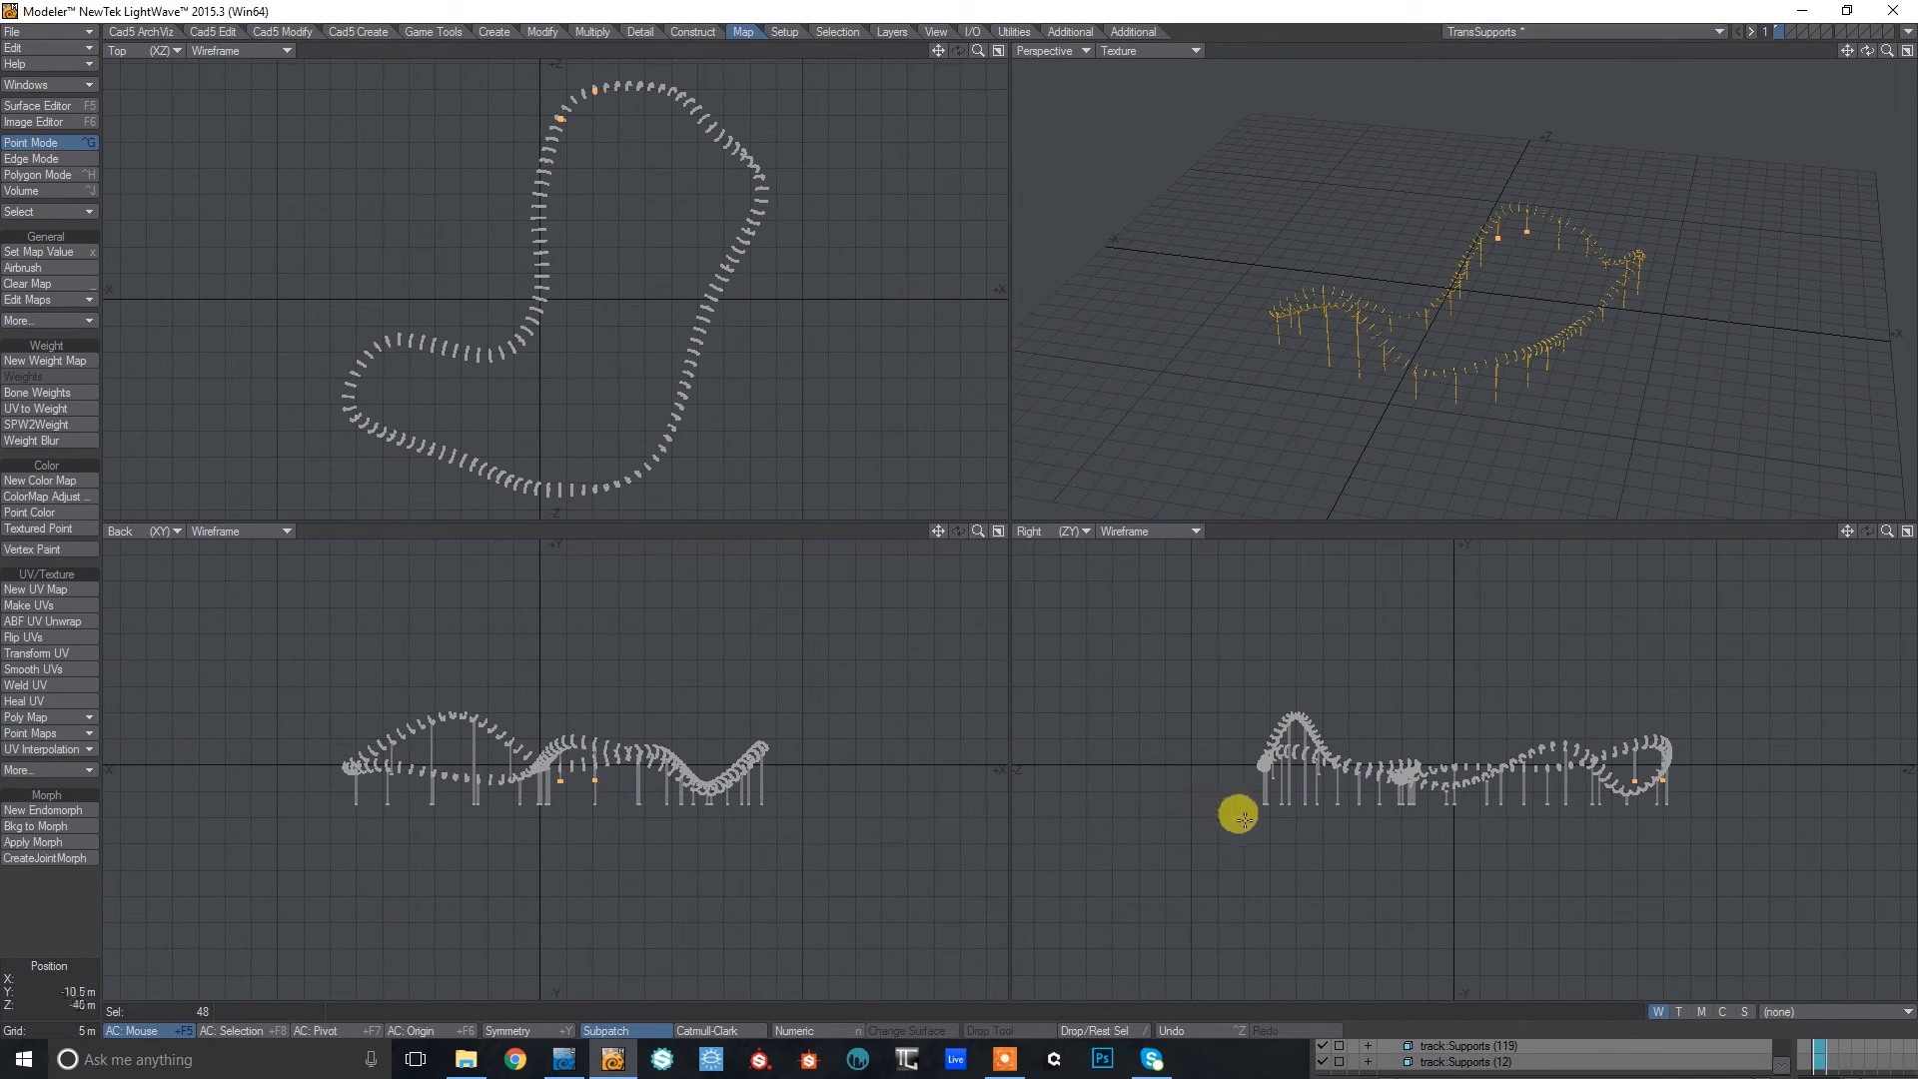
pyautogui.press('t')
pyautogui.moveTo(1372, 781); pyautogui.dragTo(1372, 830)
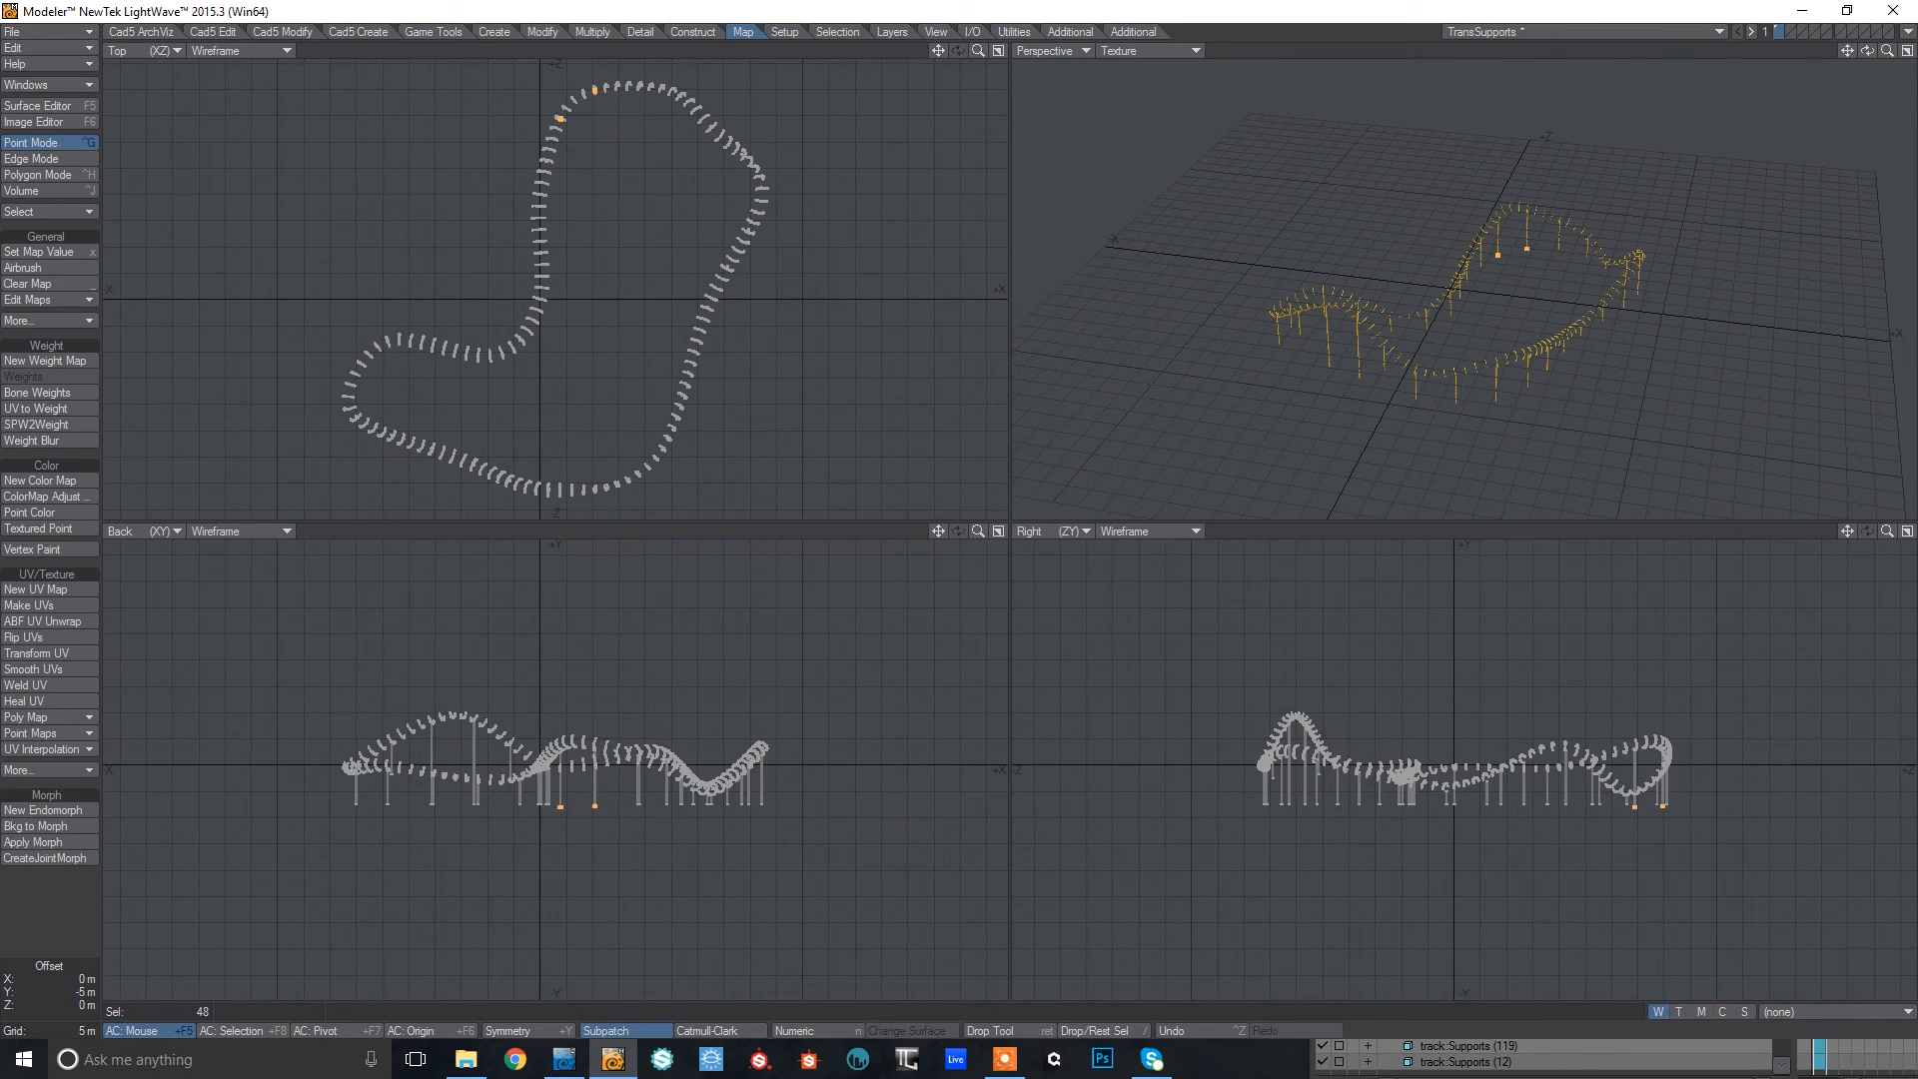
pyautogui.moveTo(1463, 707)
pyautogui.mouseDown(button='right')
pyautogui.moveTo(1888, 859)
pyautogui.moveTo(1664, 54)
pyautogui.mouseUp(button='right')
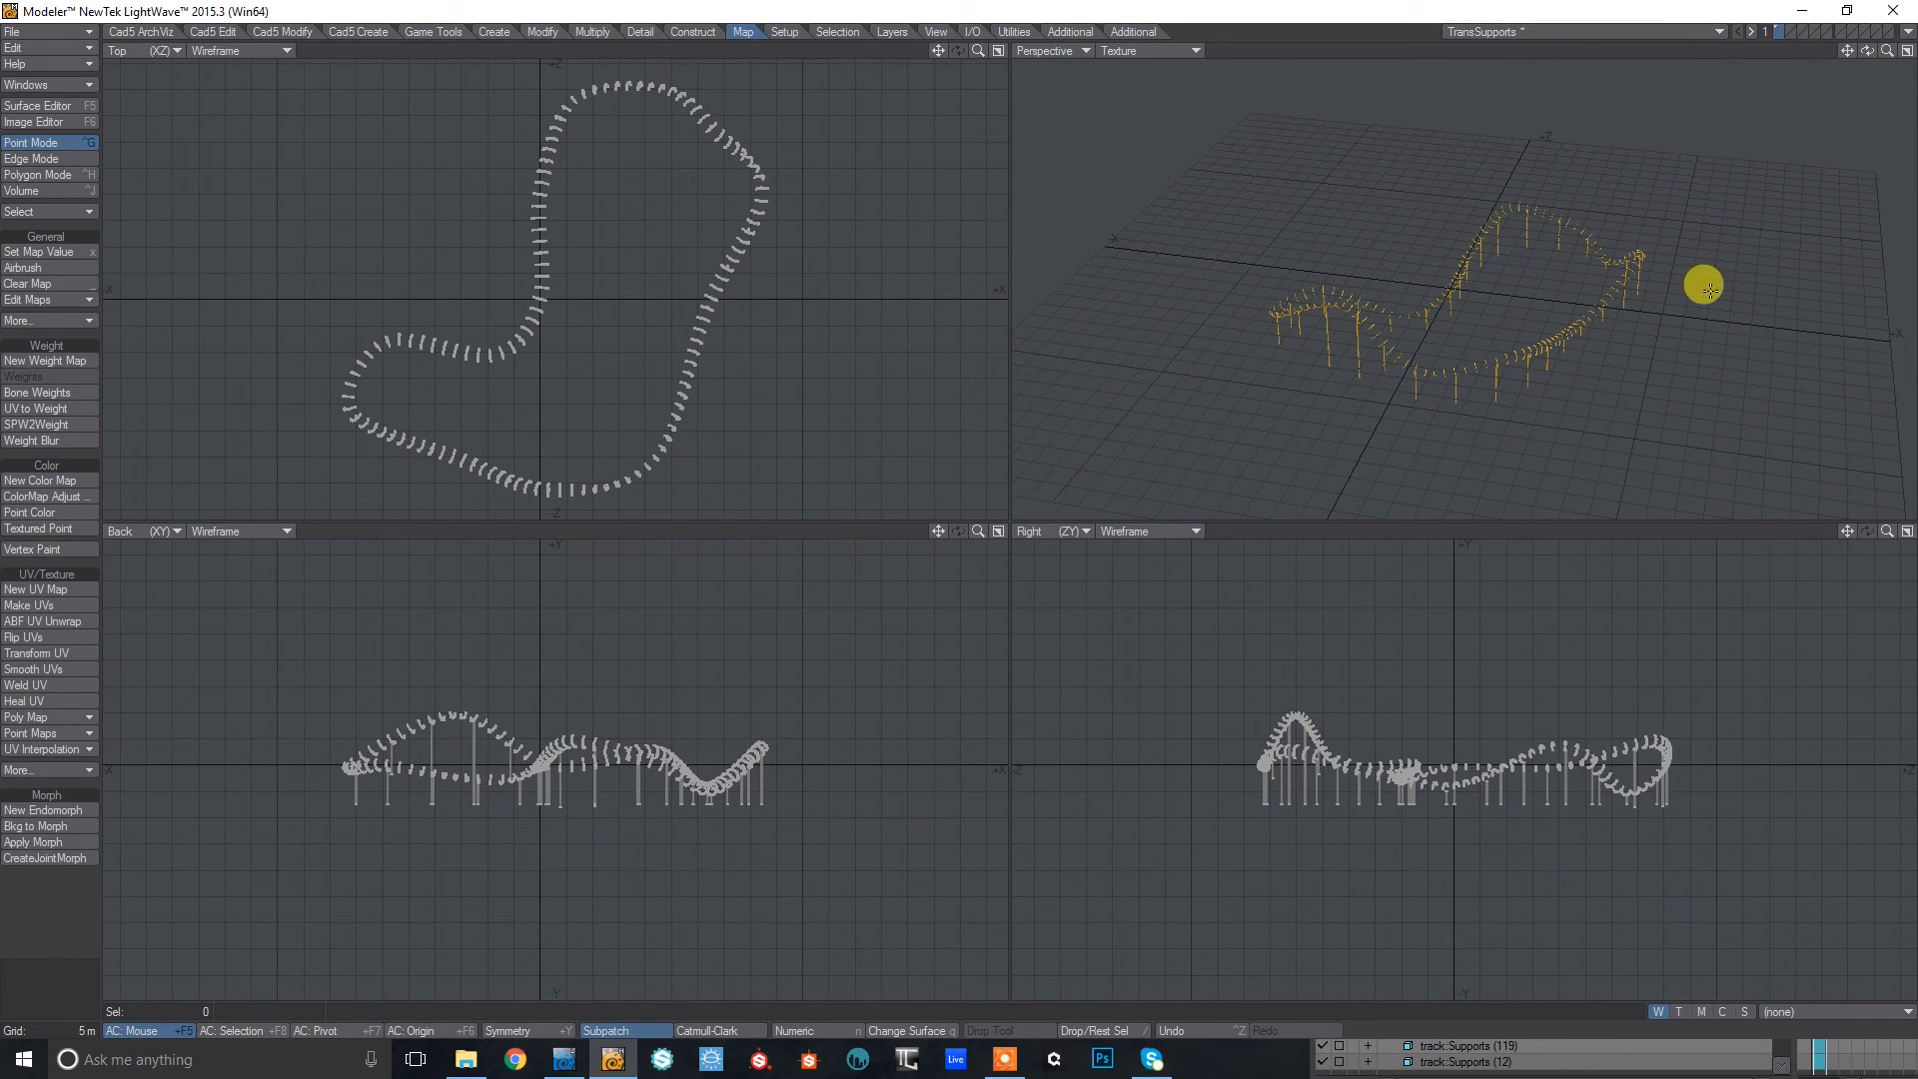
# Save the edited supports as a LightWave object named TransSupports in the Coaster_Tutorial Objects folder.
pyautogui.press('s')
pyautogui.click(1549, 509)
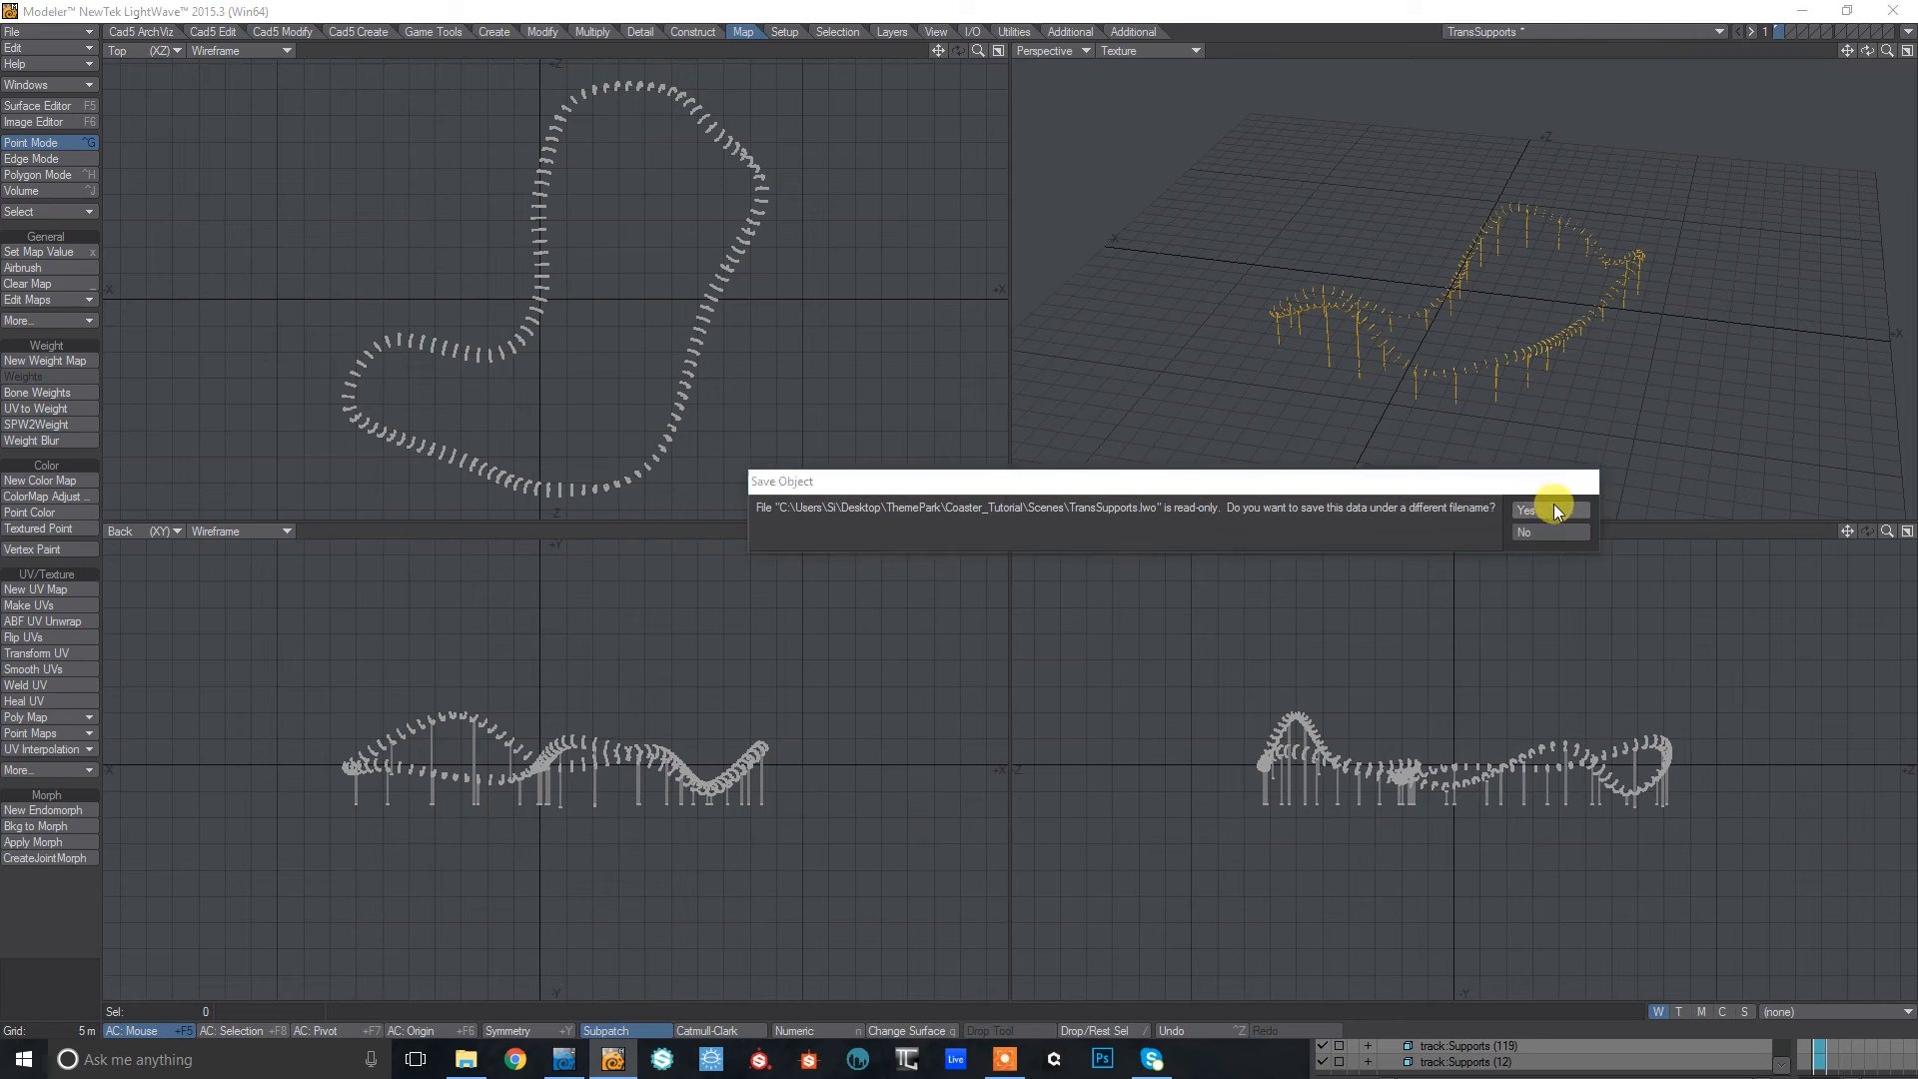
pyautogui.click(420, 74)
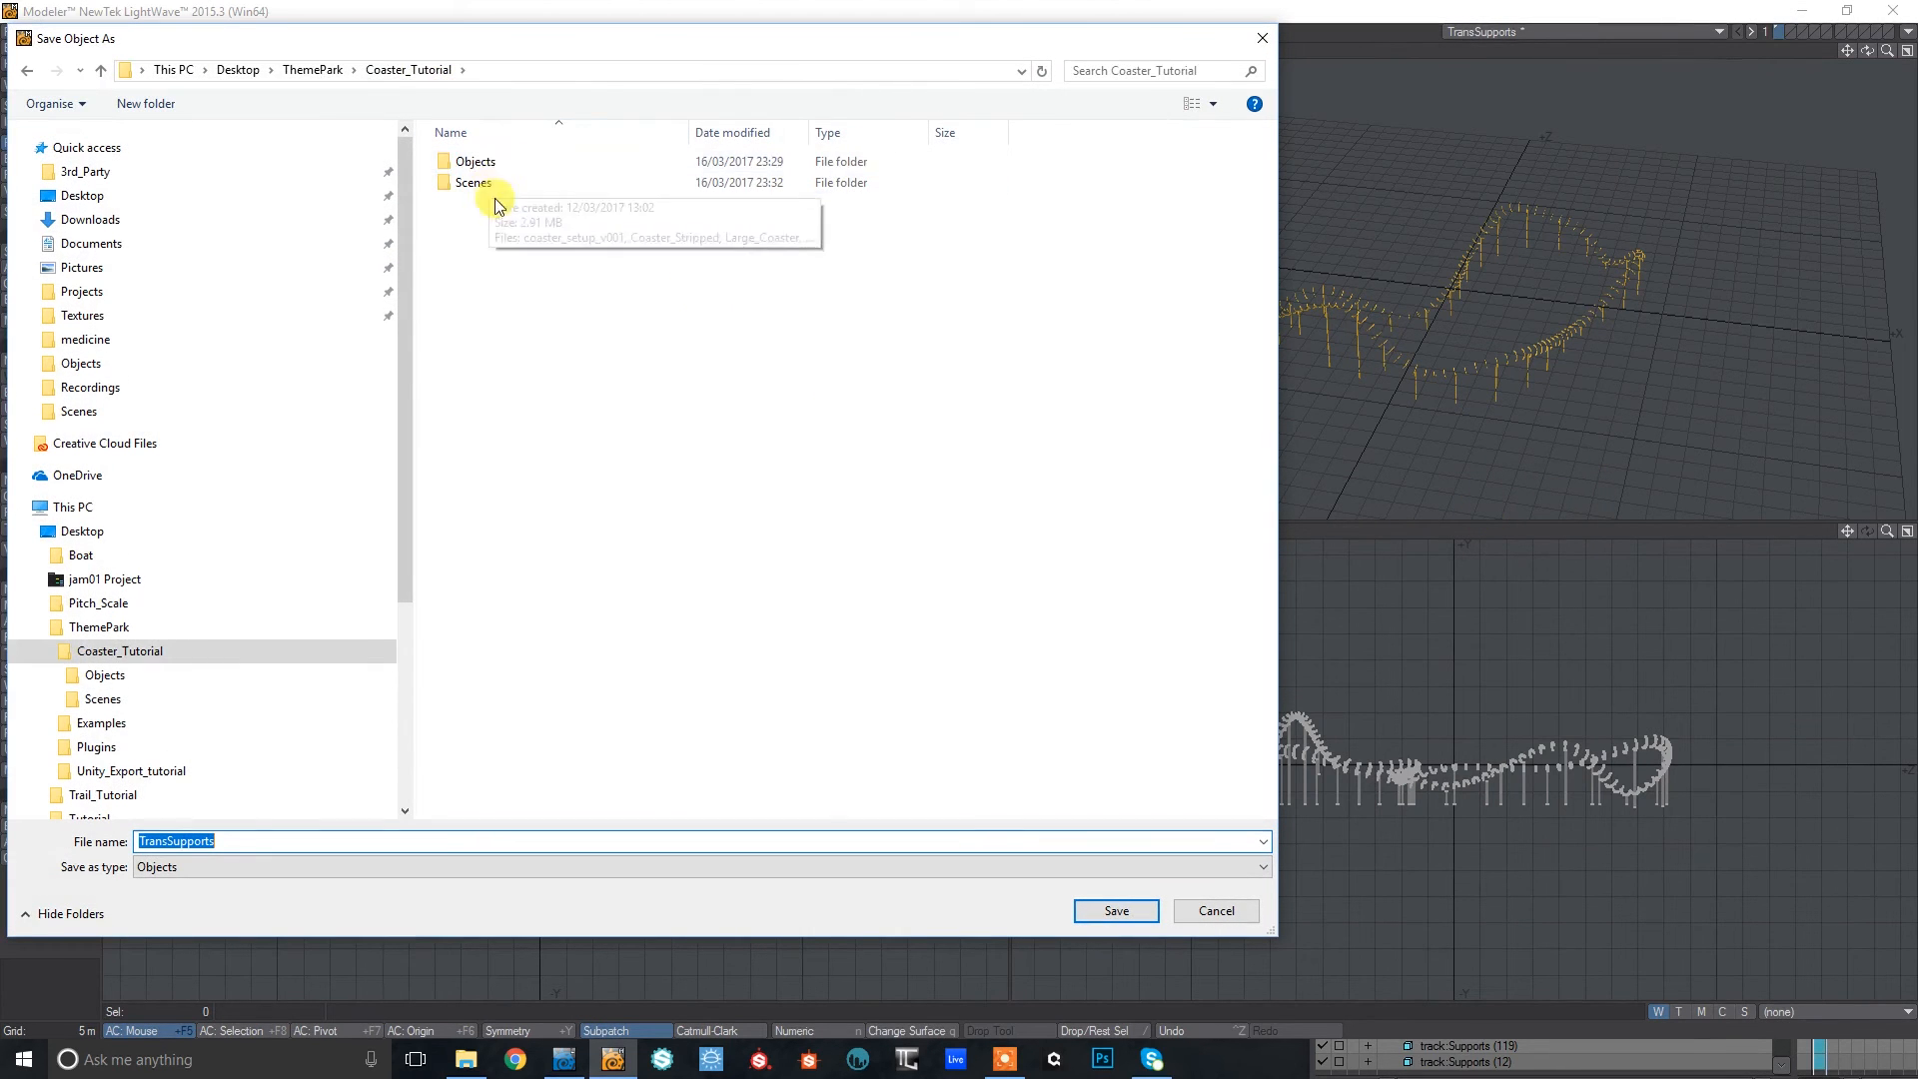
pyautogui.doubleClick(467, 160)
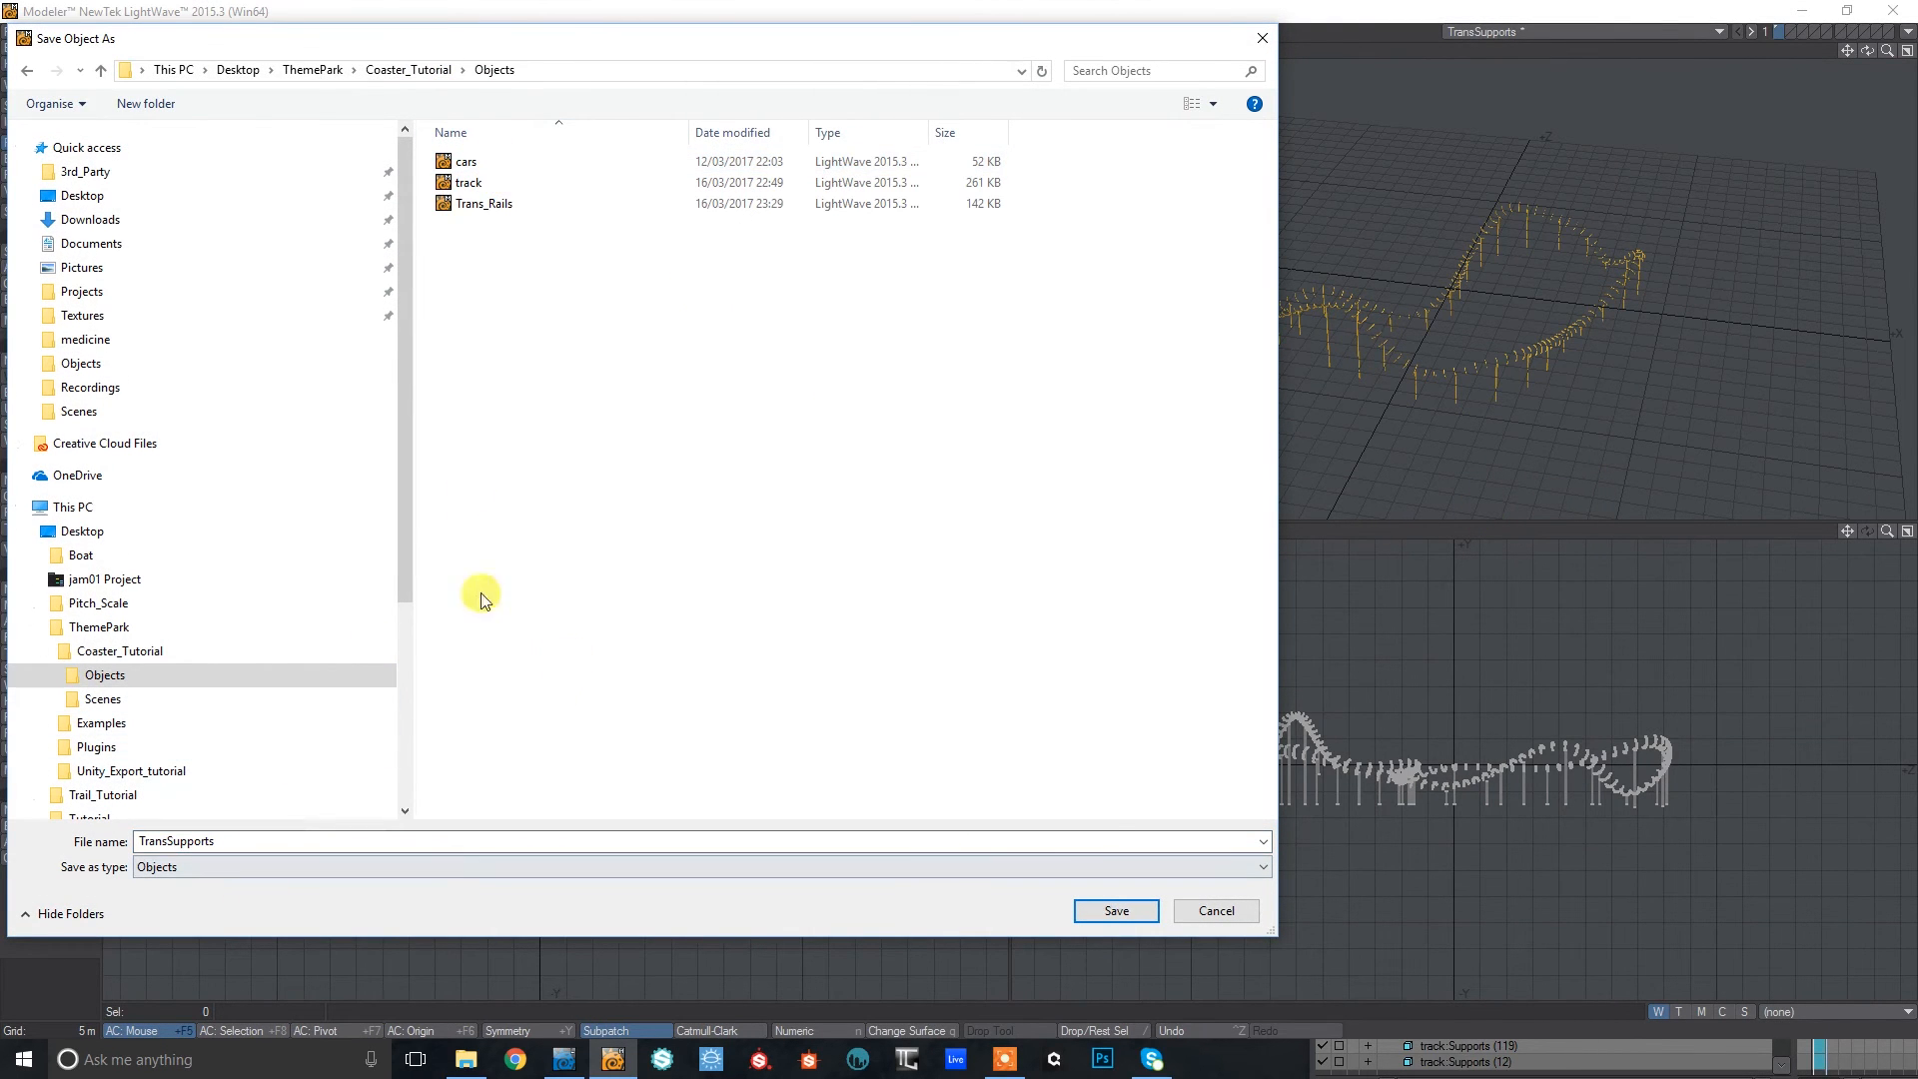
pyautogui.click(1099, 910)
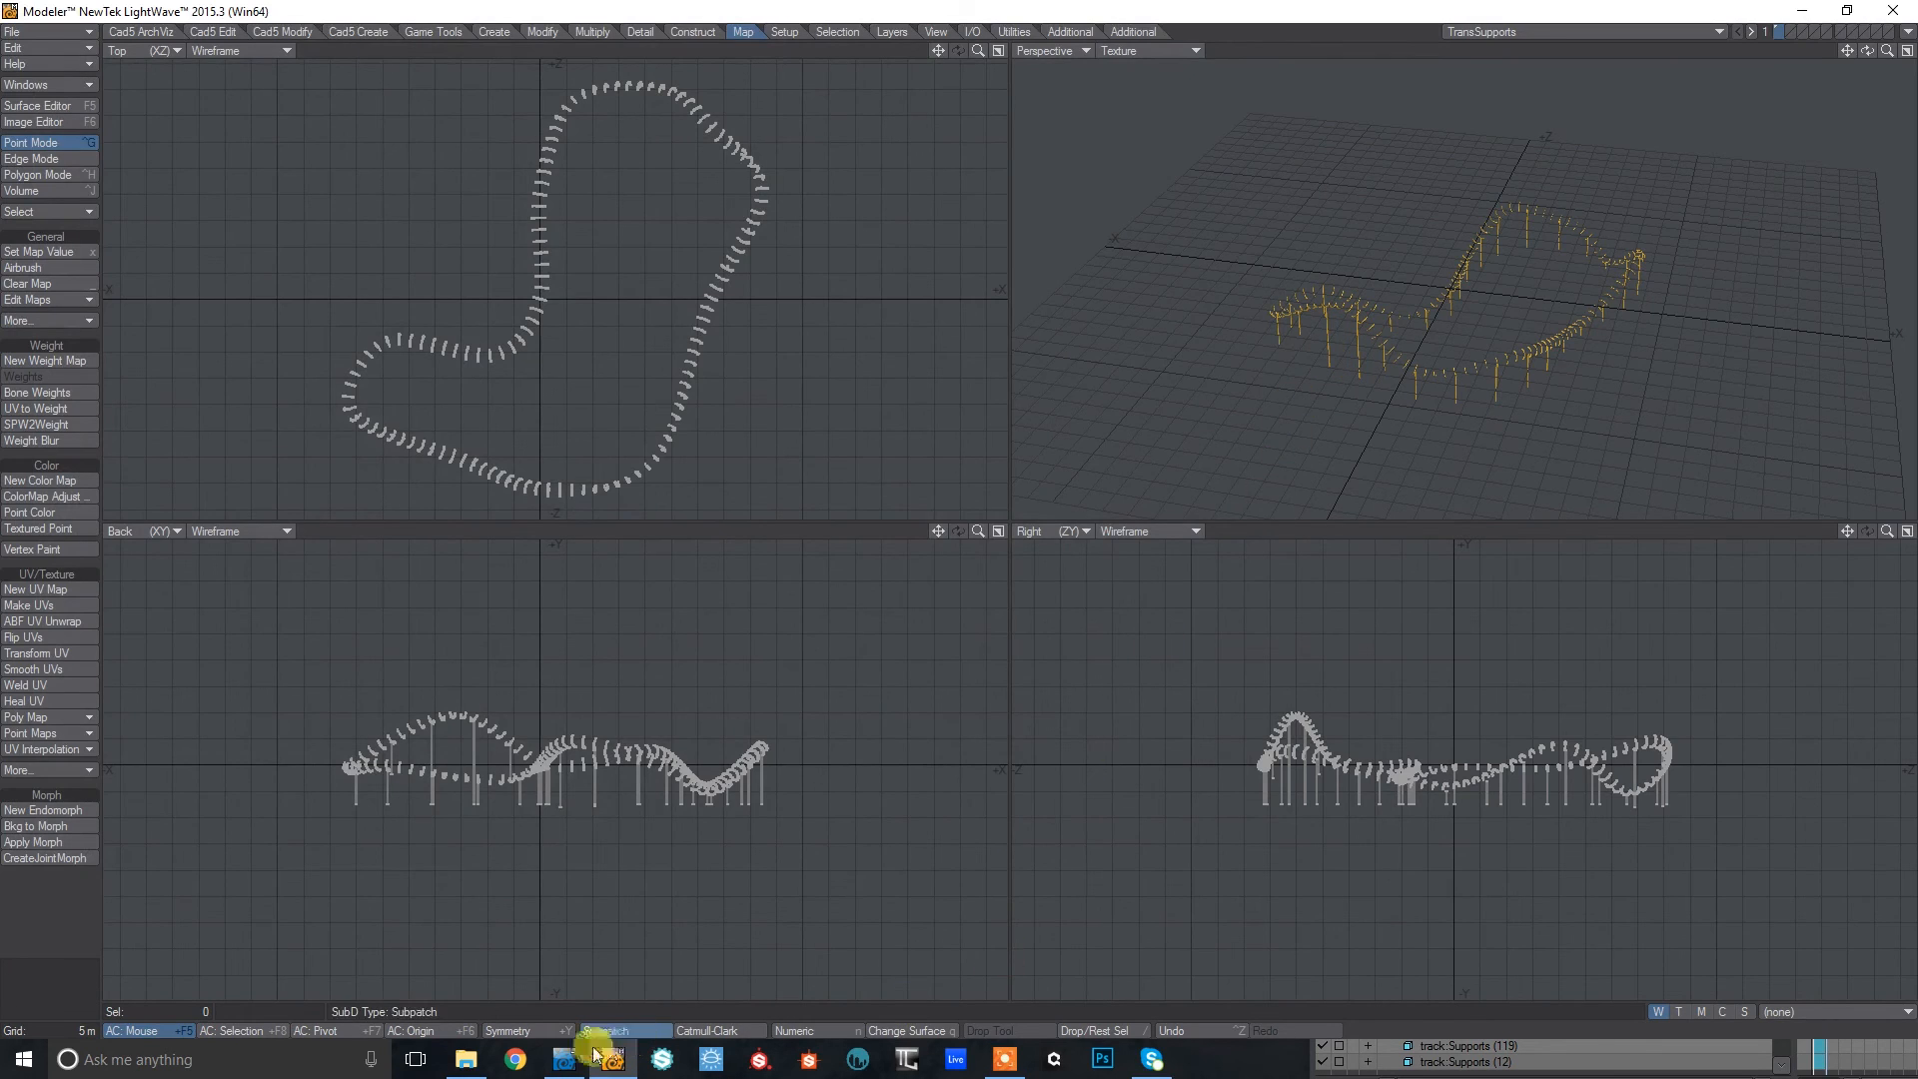
# Switch to Layout and clear the baked scene without saving its modified items.
pyautogui.click(564, 1059)
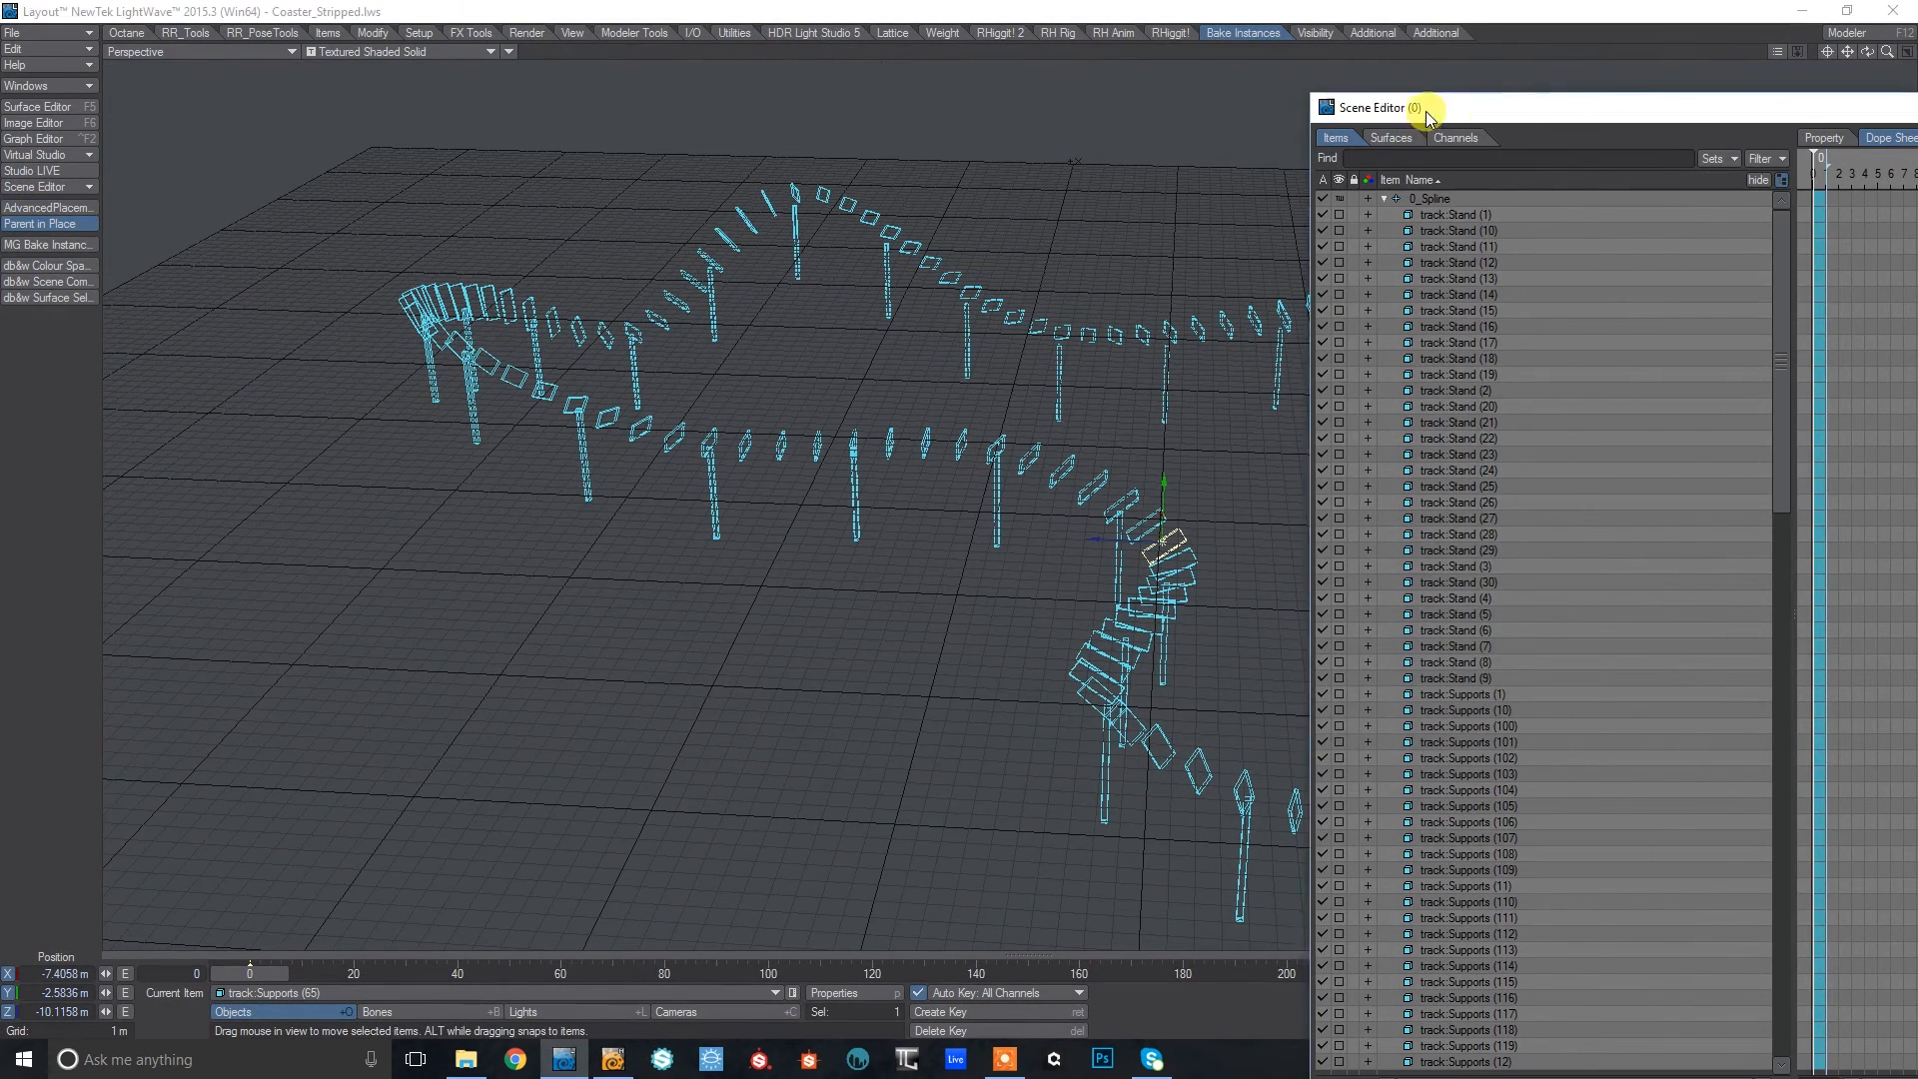
pyautogui.moveTo(1426, 116); pyautogui.dragTo(1646, 111)
pyautogui.click(20, 32)
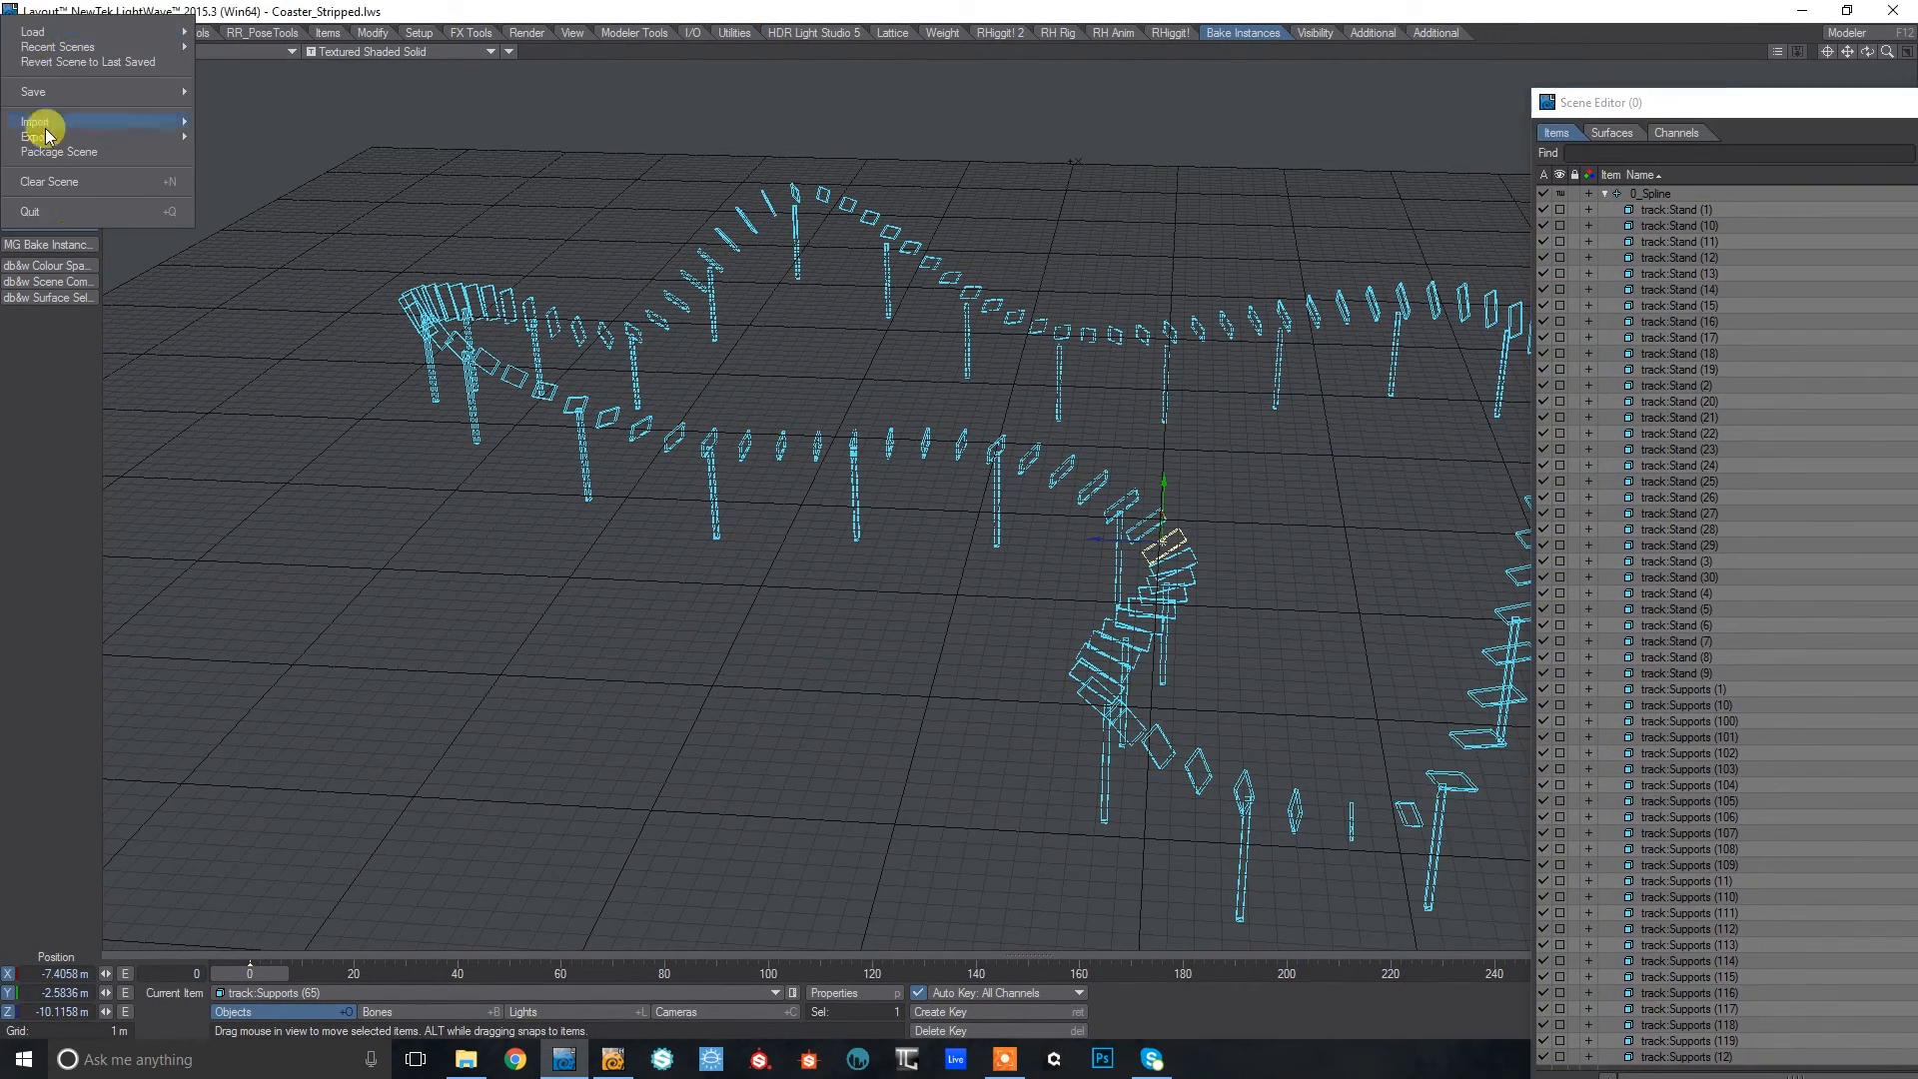
pyautogui.click(55, 178)
pyautogui.click(1383, 618)
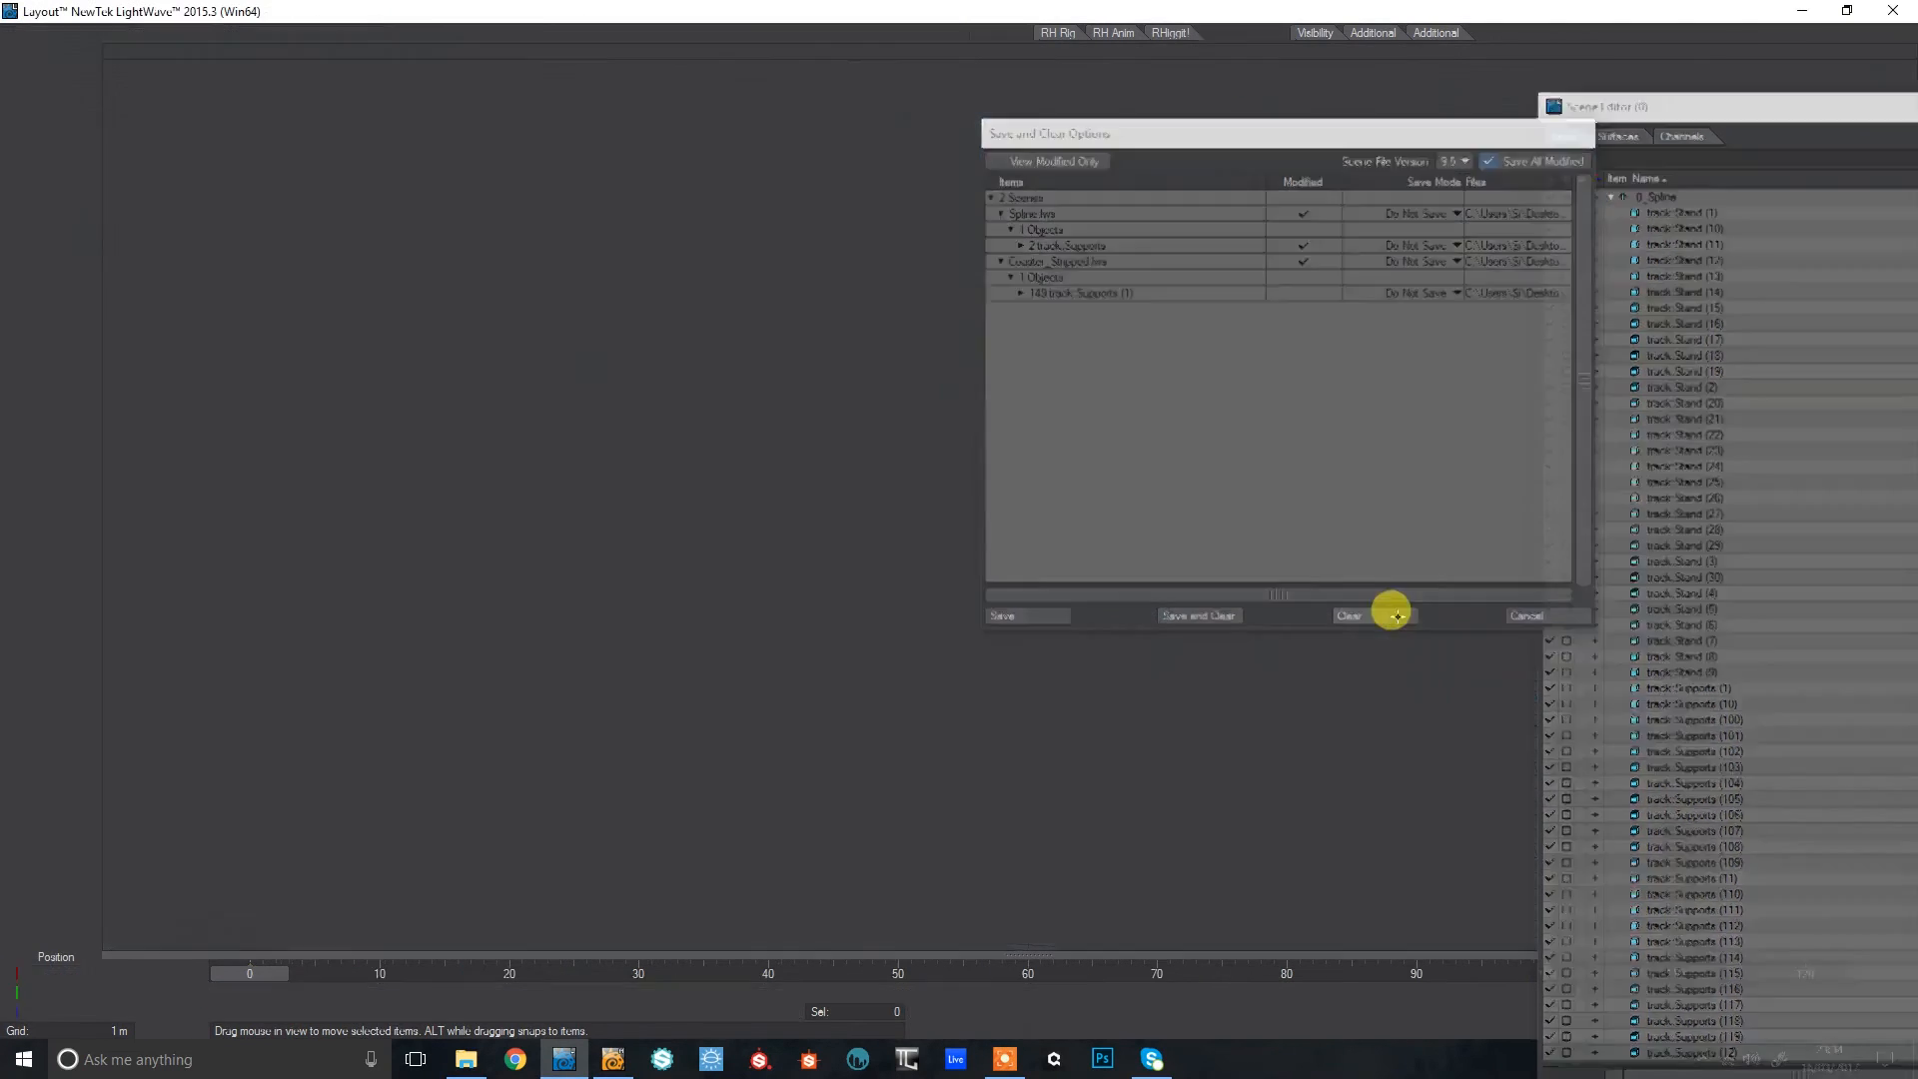
# Try to reopen the recent scene Coaster_Stripped.lws, and decline to create a crash report.
pyautogui.click(62, 32)
pyautogui.moveTo(62, 44)
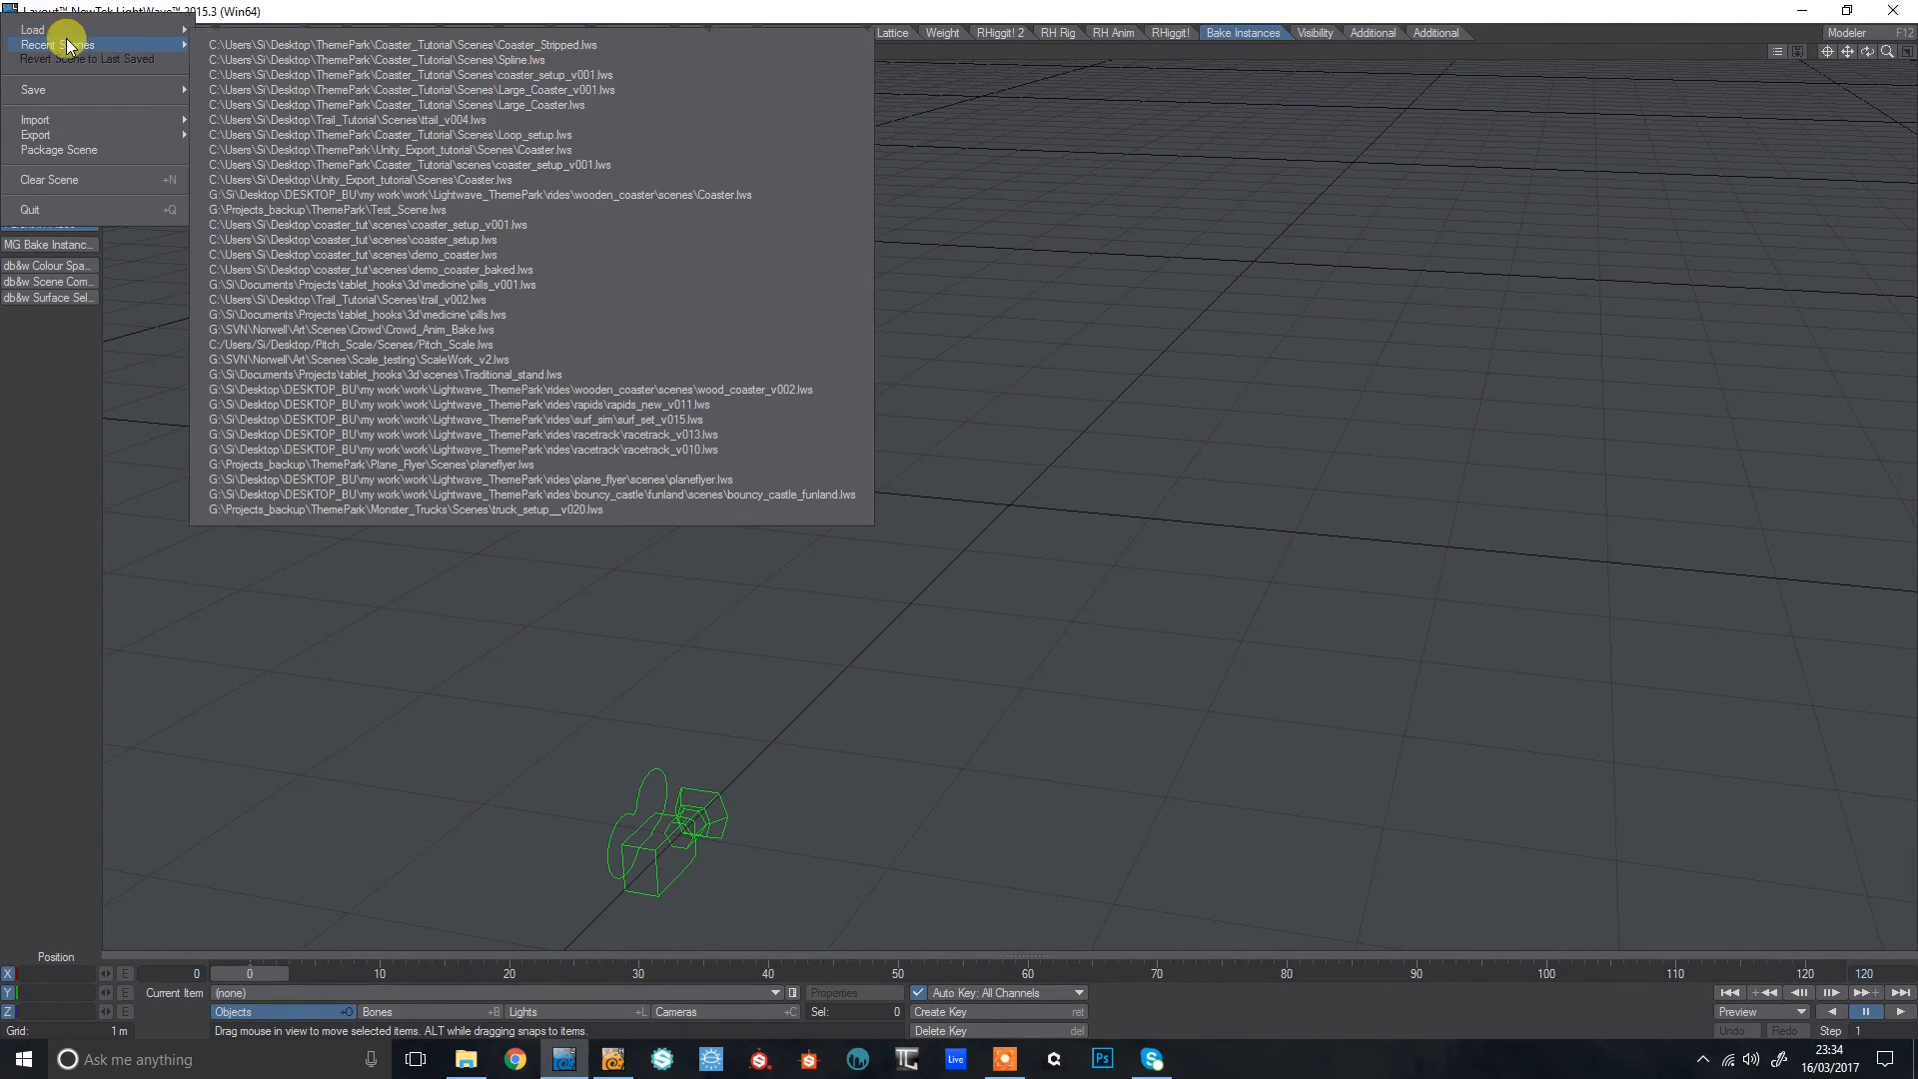
pyautogui.click(271, 45)
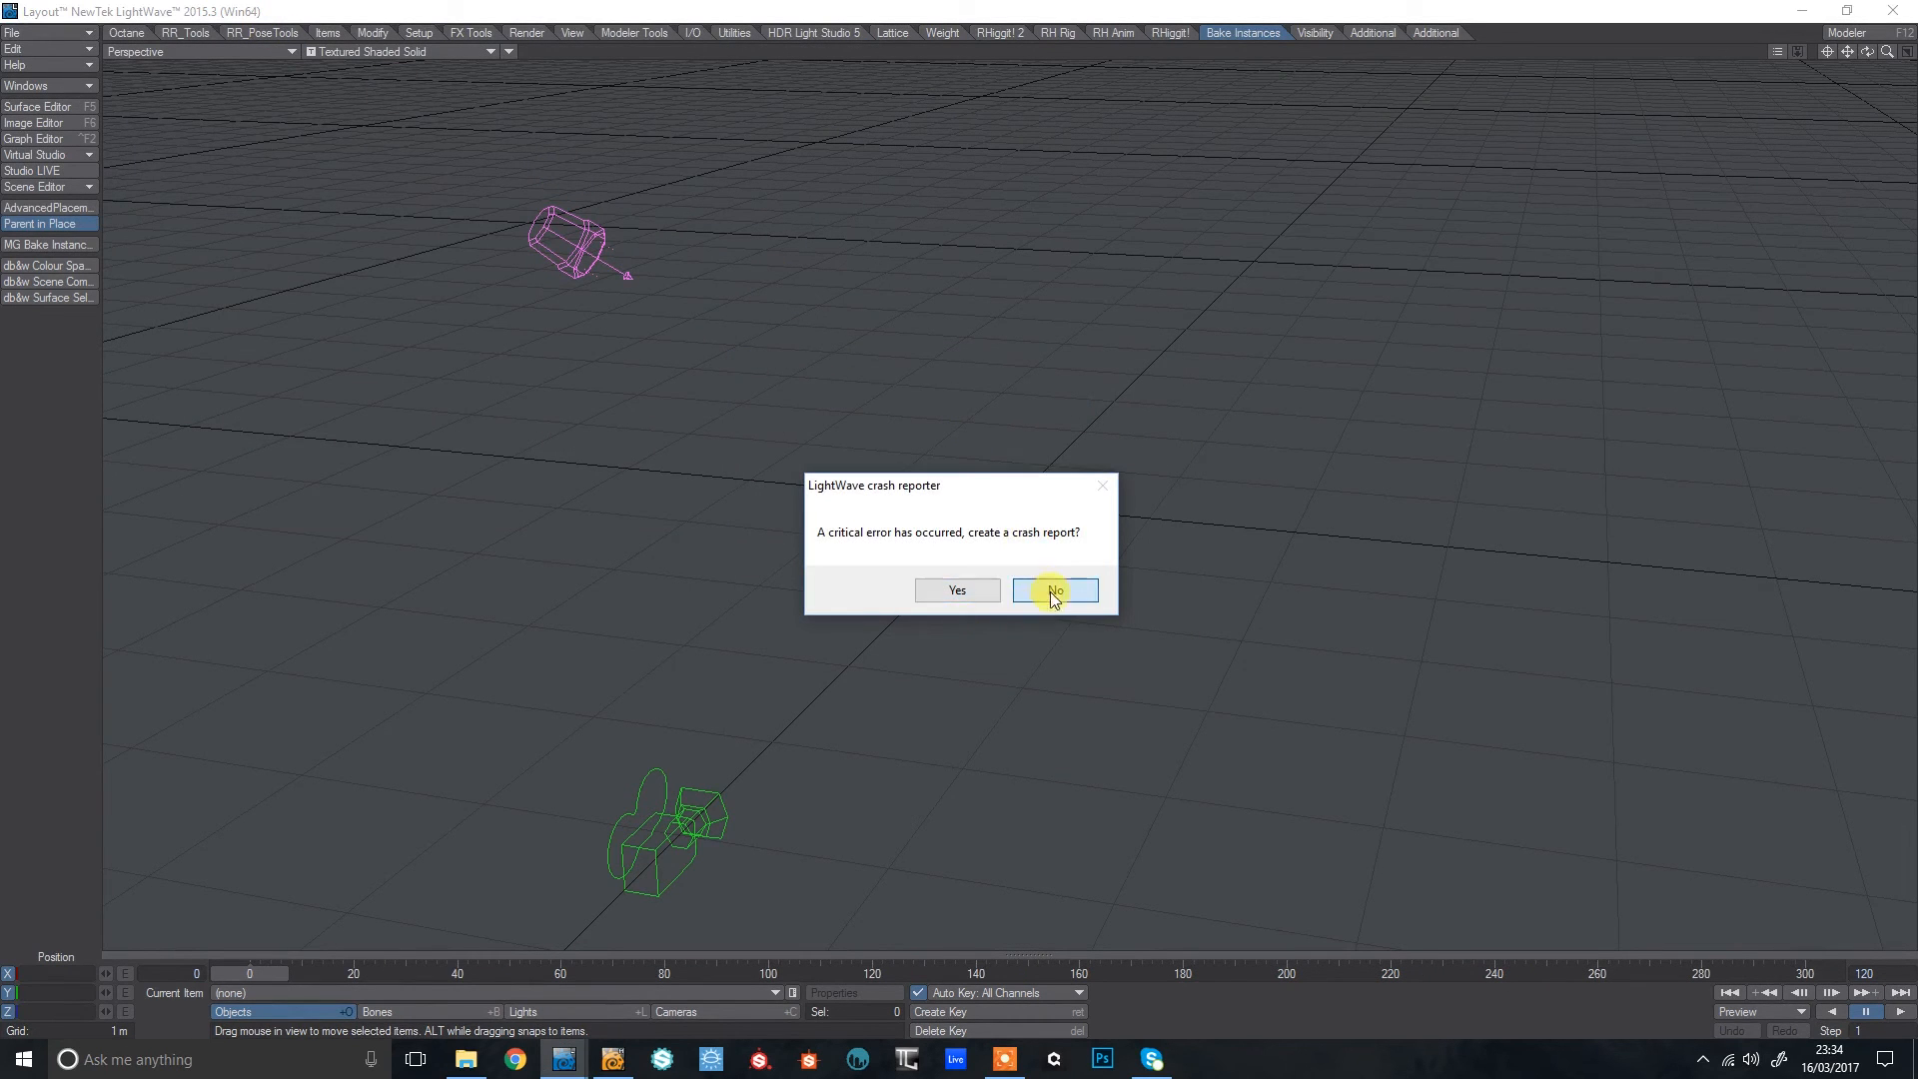
pyautogui.click(1055, 591)
pyautogui.click(1094, 548)
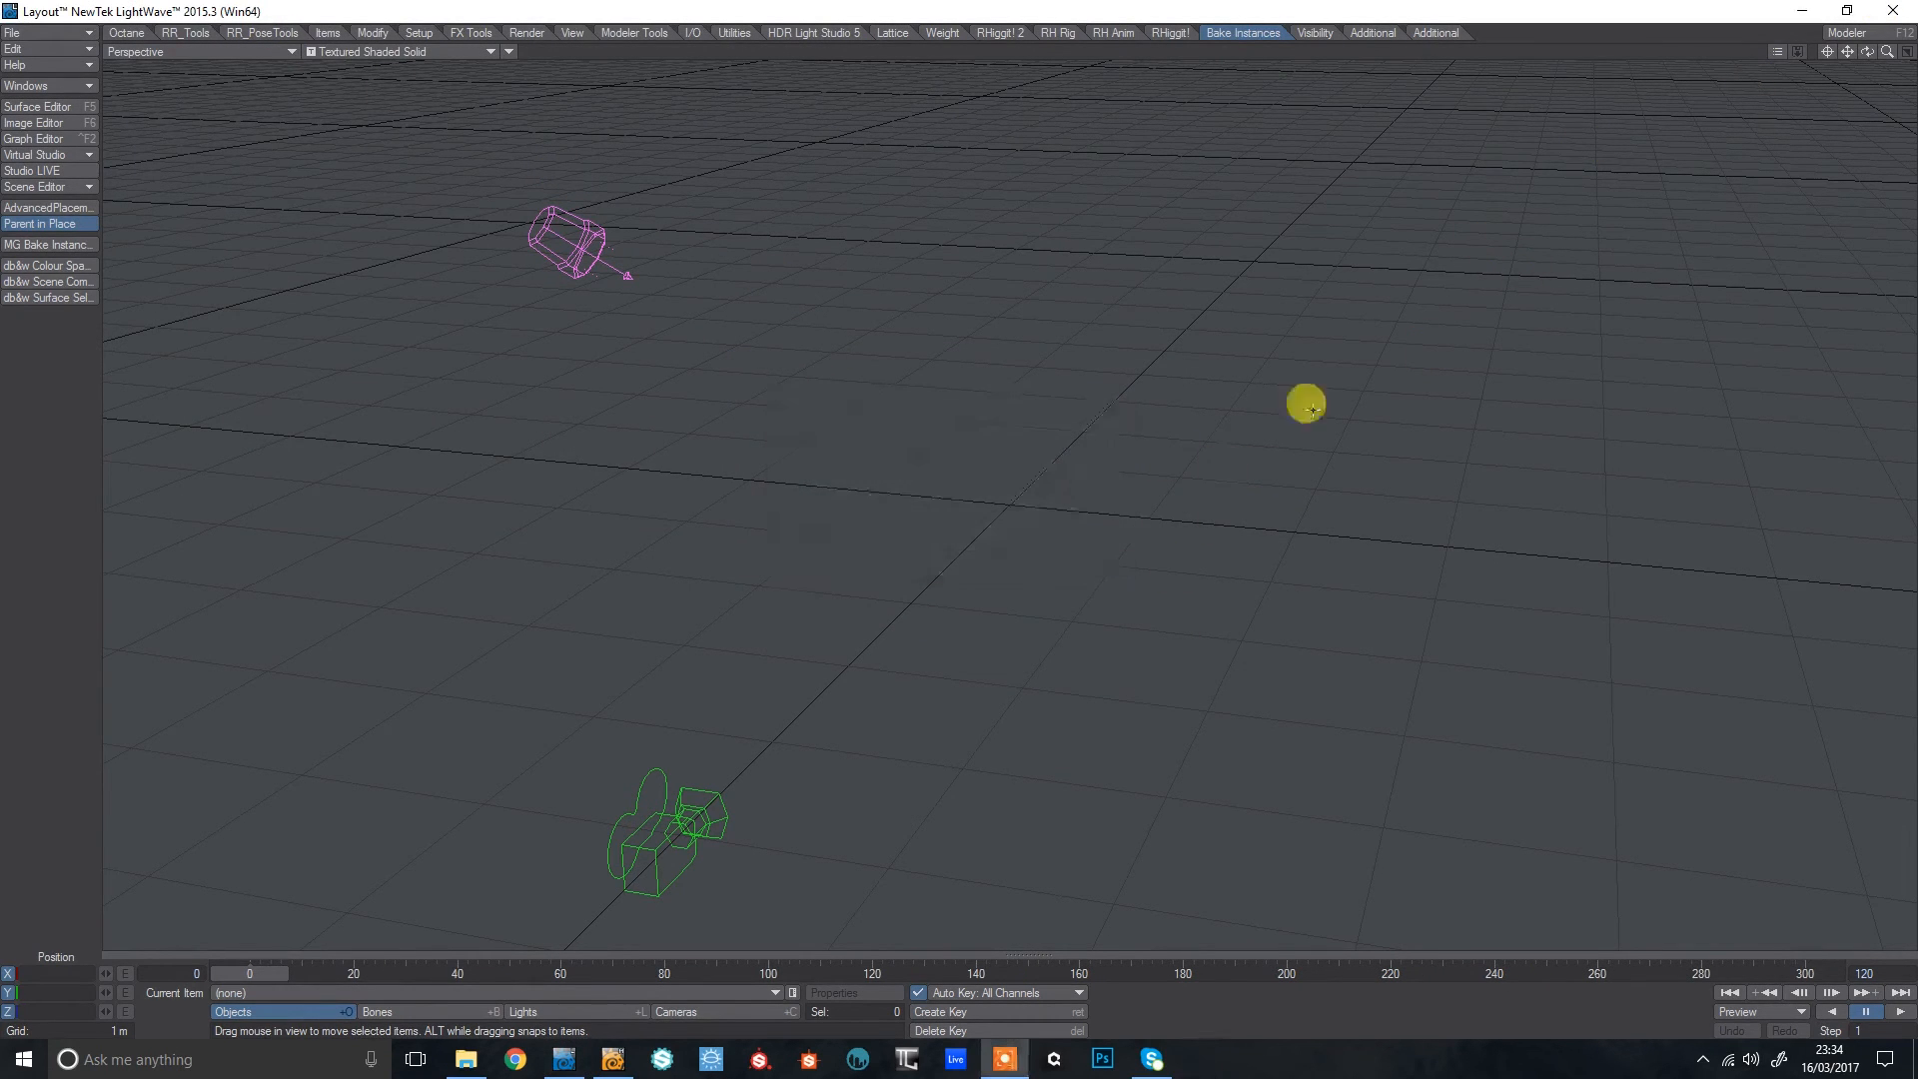
pyautogui.click(1823, 30)
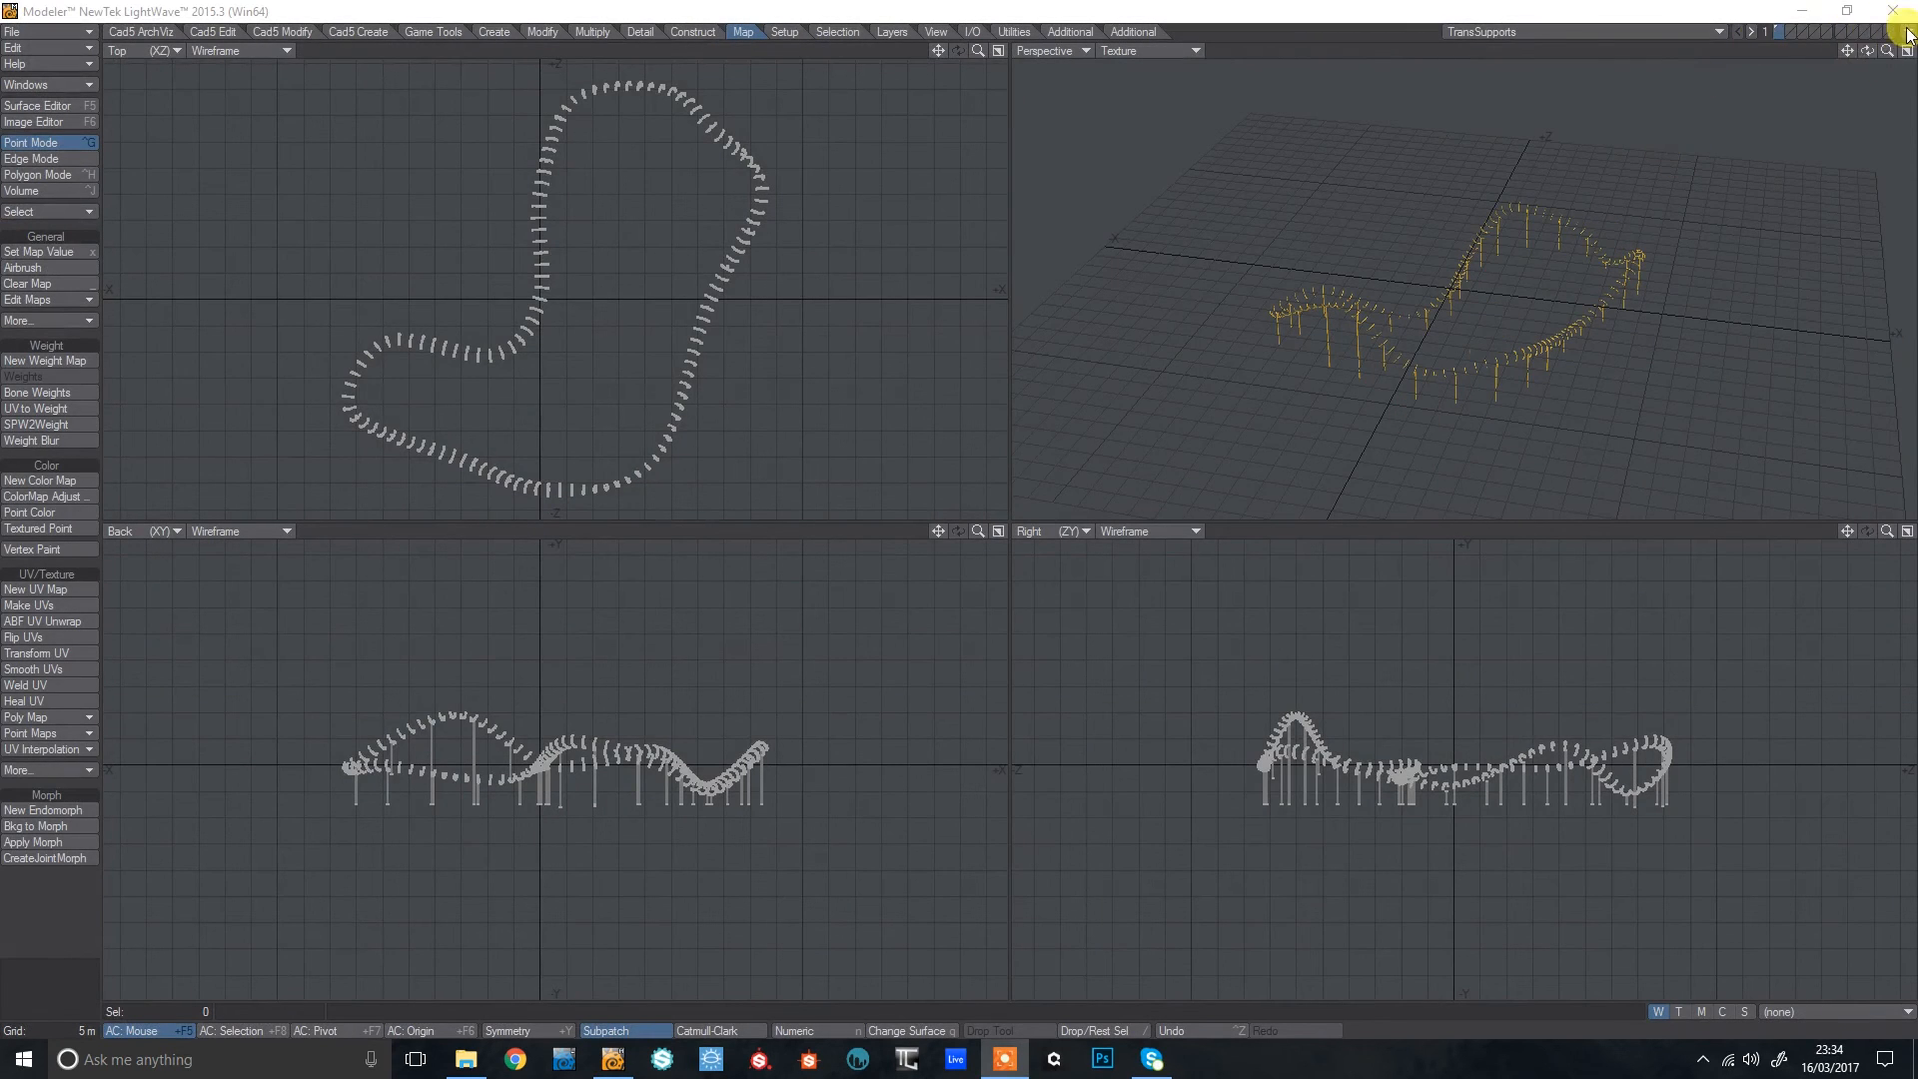
pyautogui.click(1886, 31)
pyautogui.click(1888, 58)
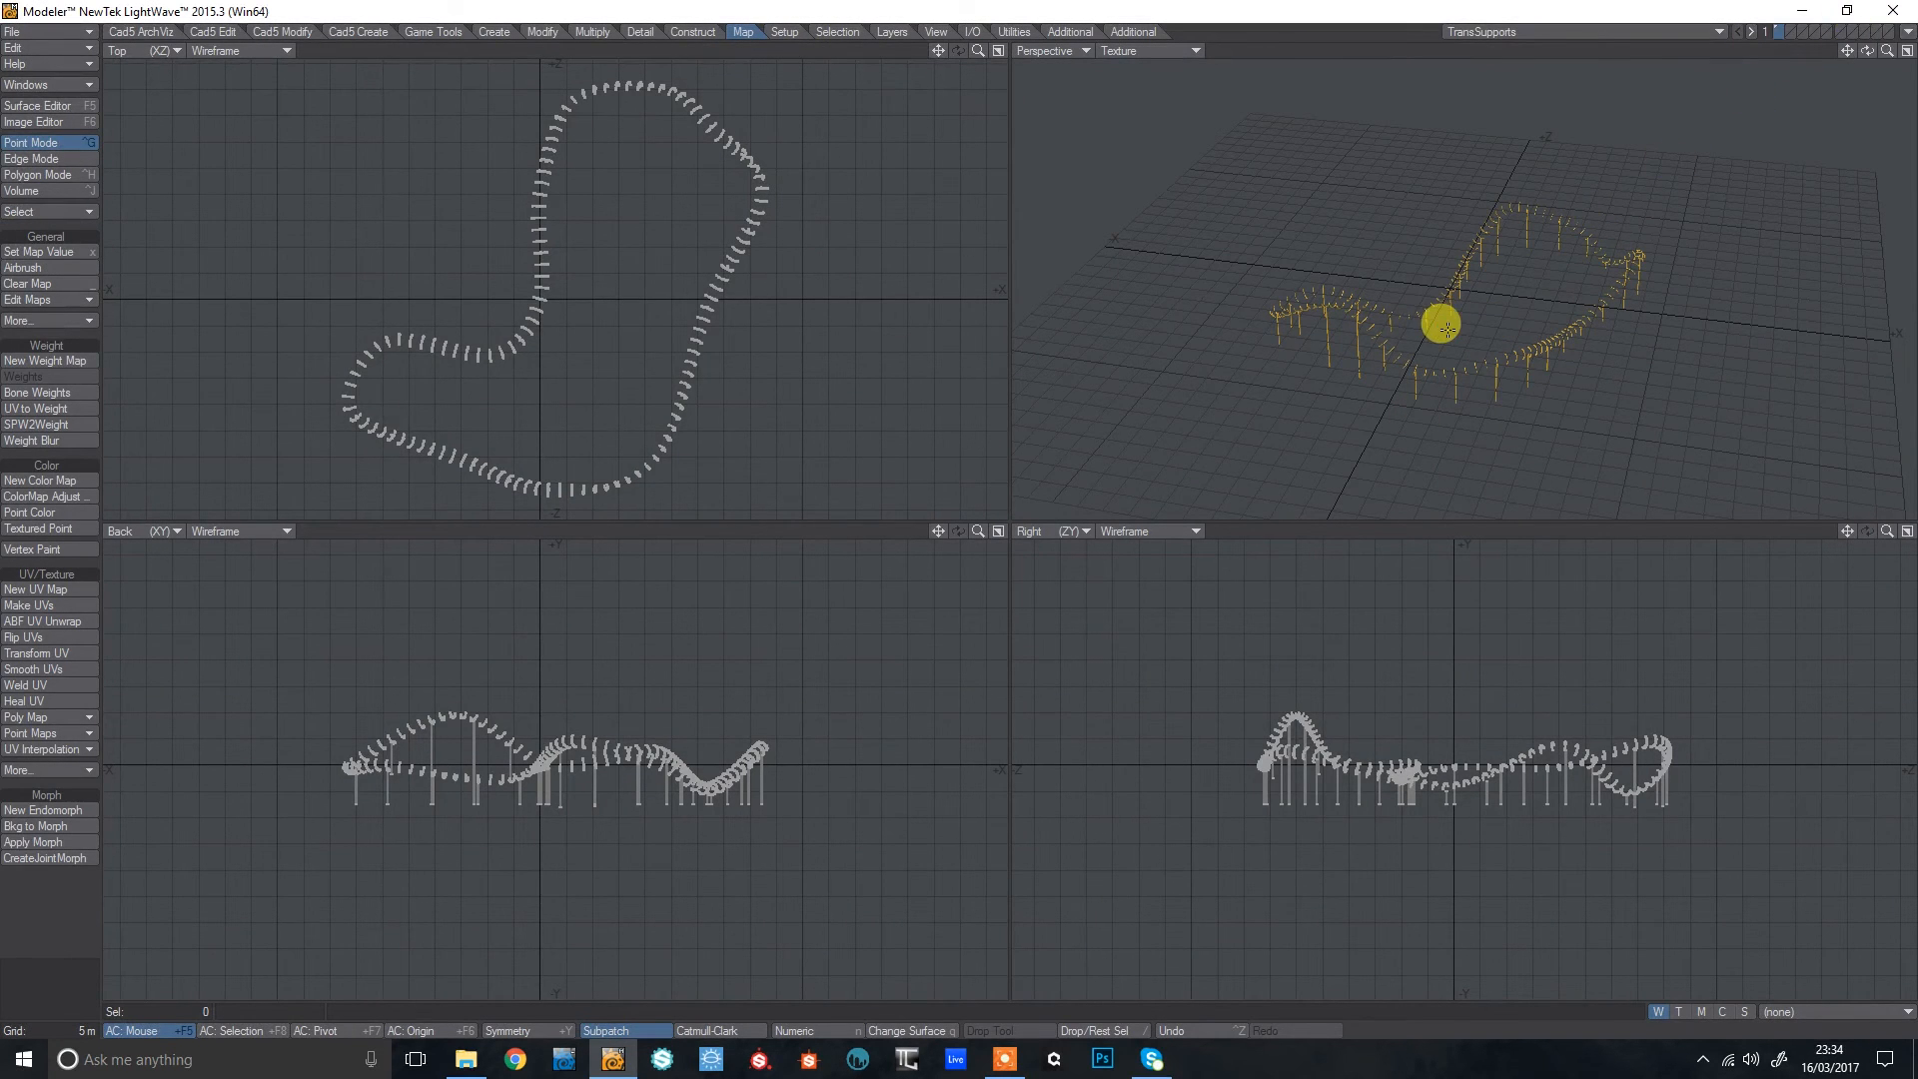
# Restart Layout, load the Coaster_Stripped scene from the Scenes folder, and frame the whole coaster in the perspective view.
pyautogui.click(565, 1057)
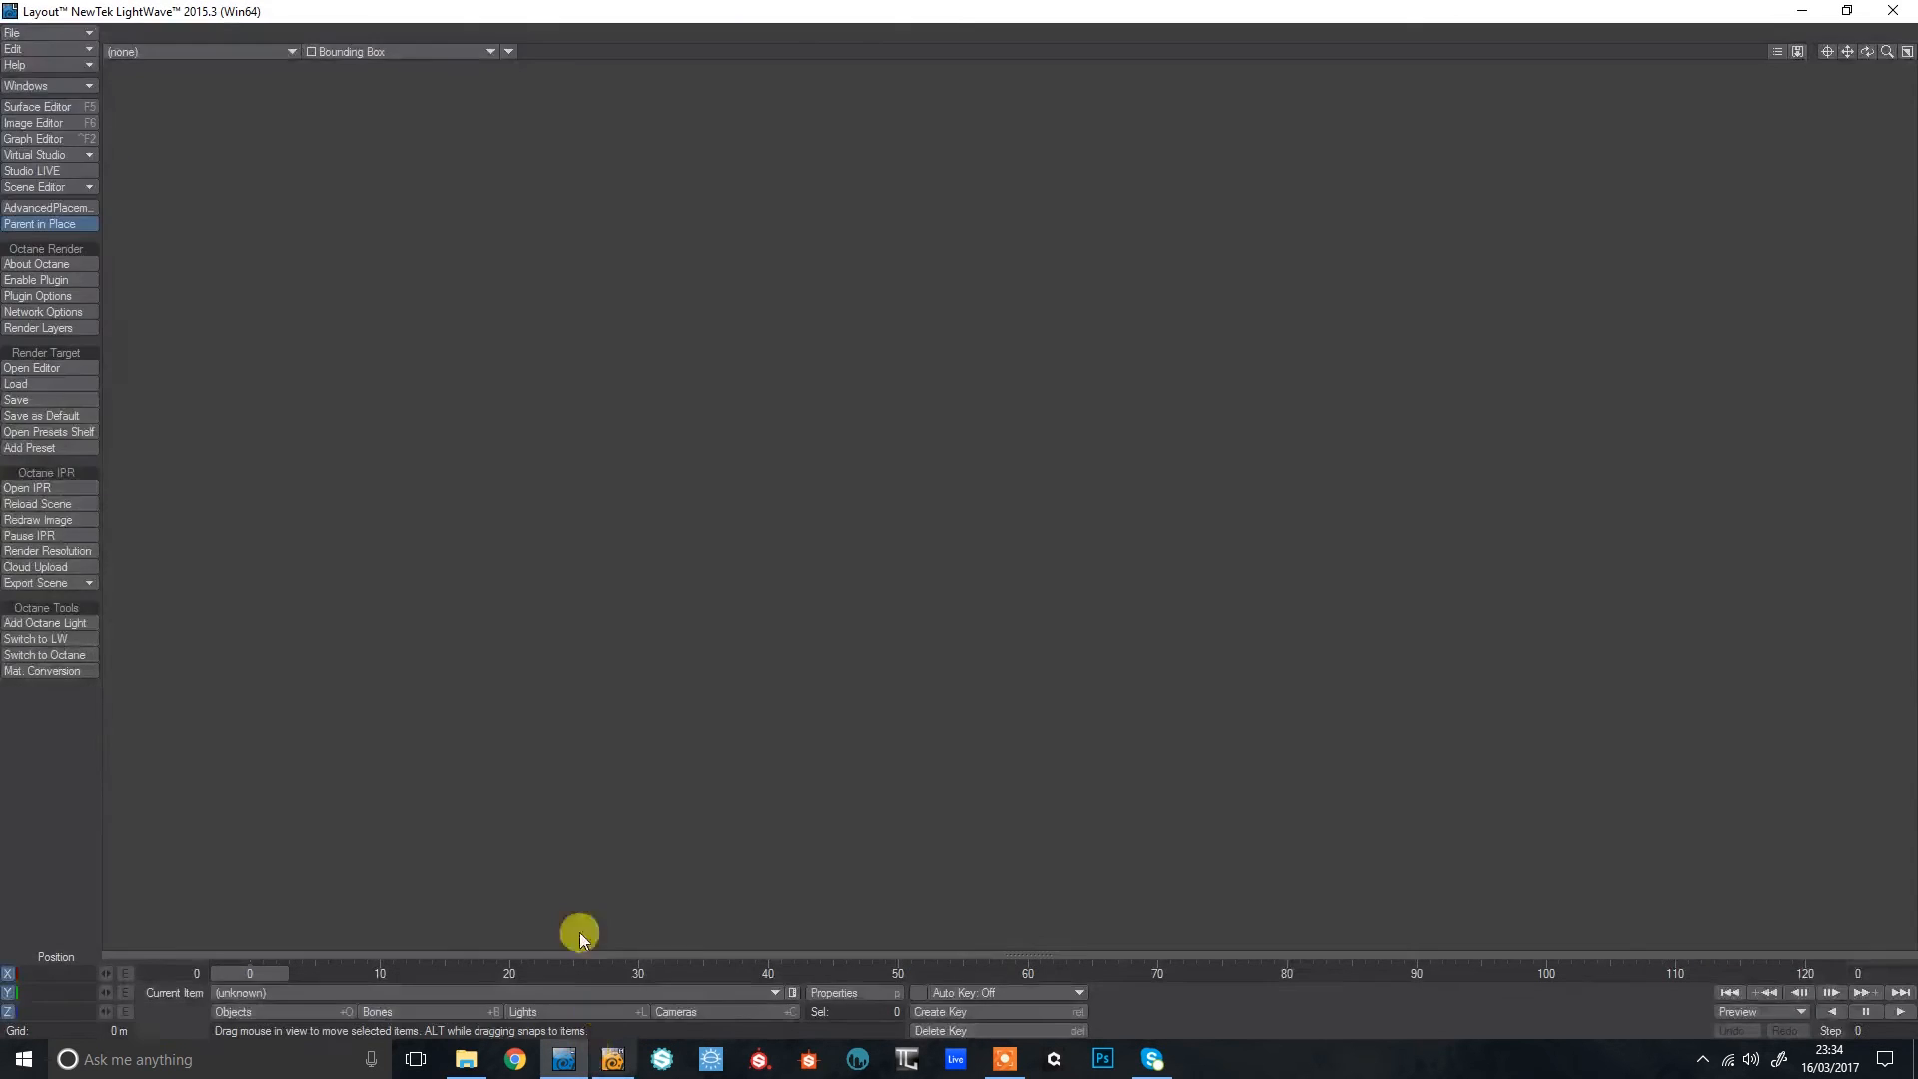
pyautogui.click(53, 35)
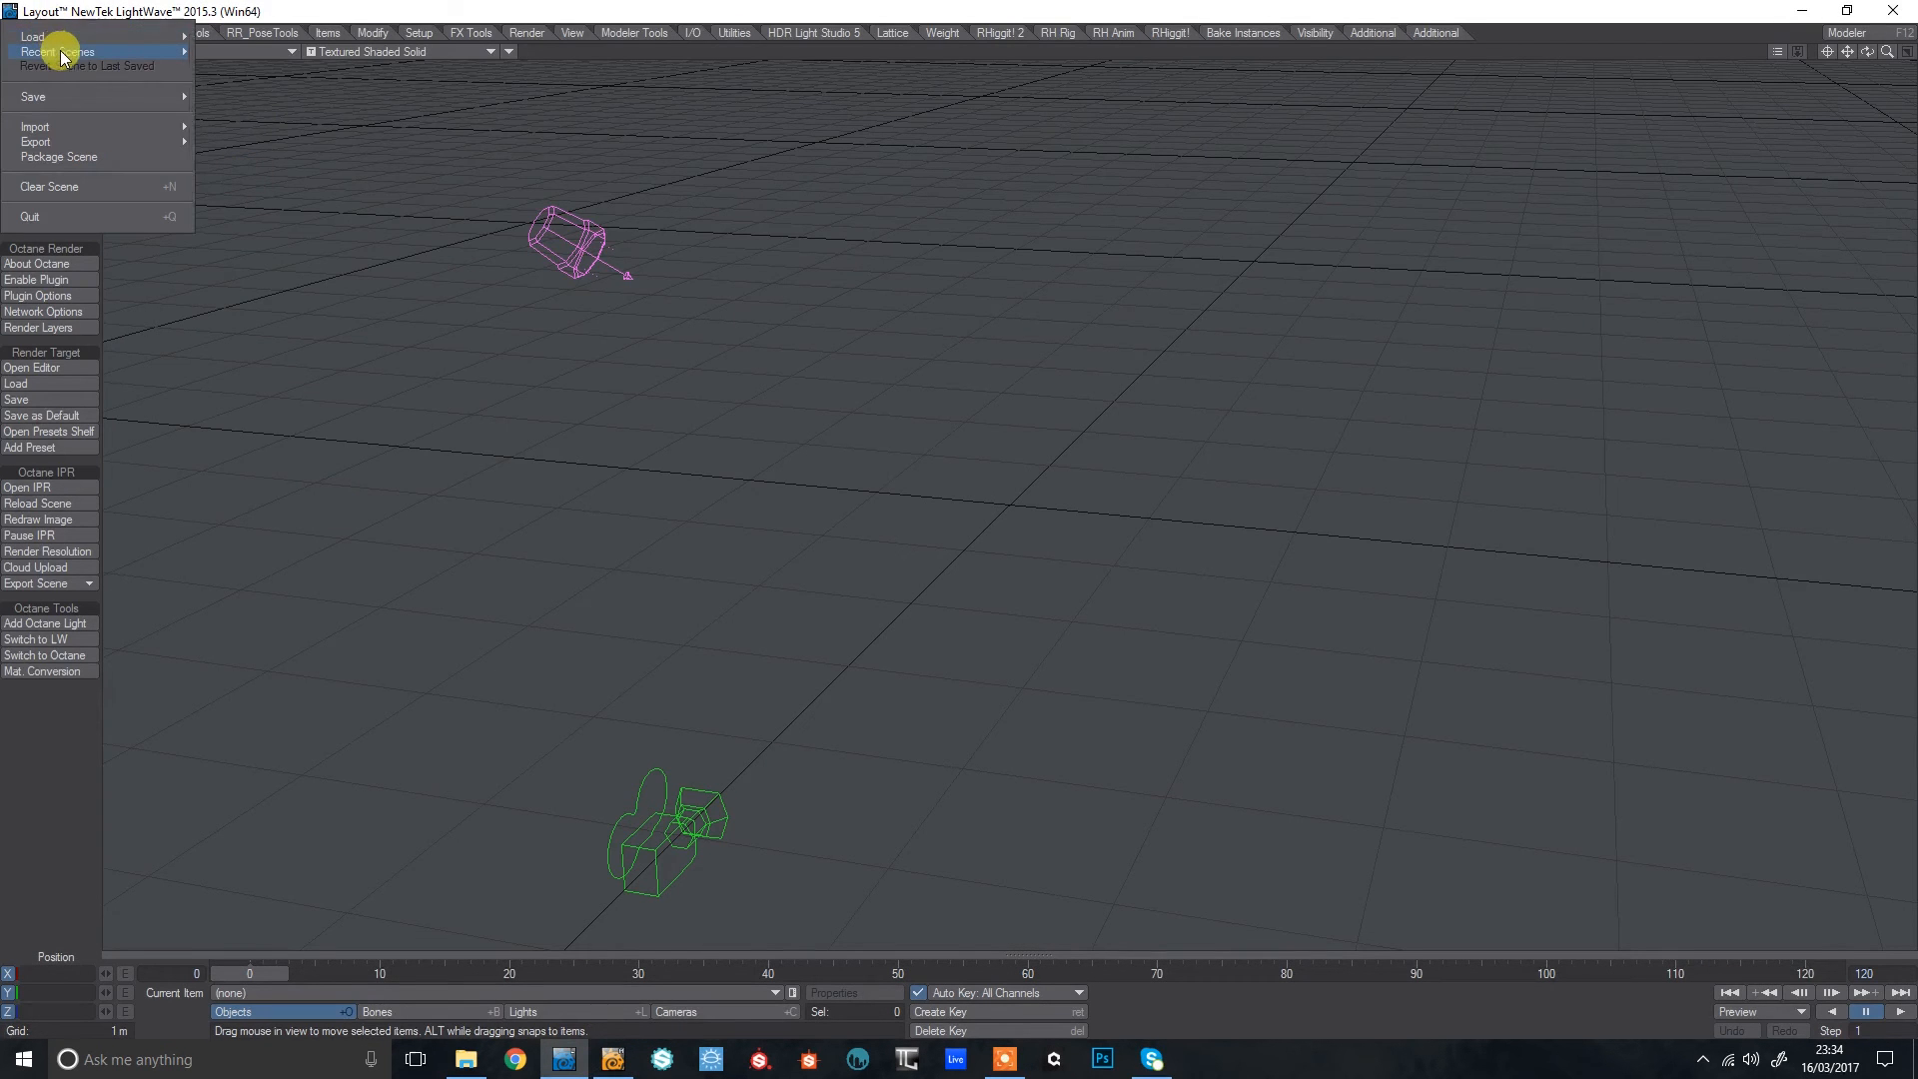
pyautogui.moveTo(90, 37)
pyautogui.click(226, 38)
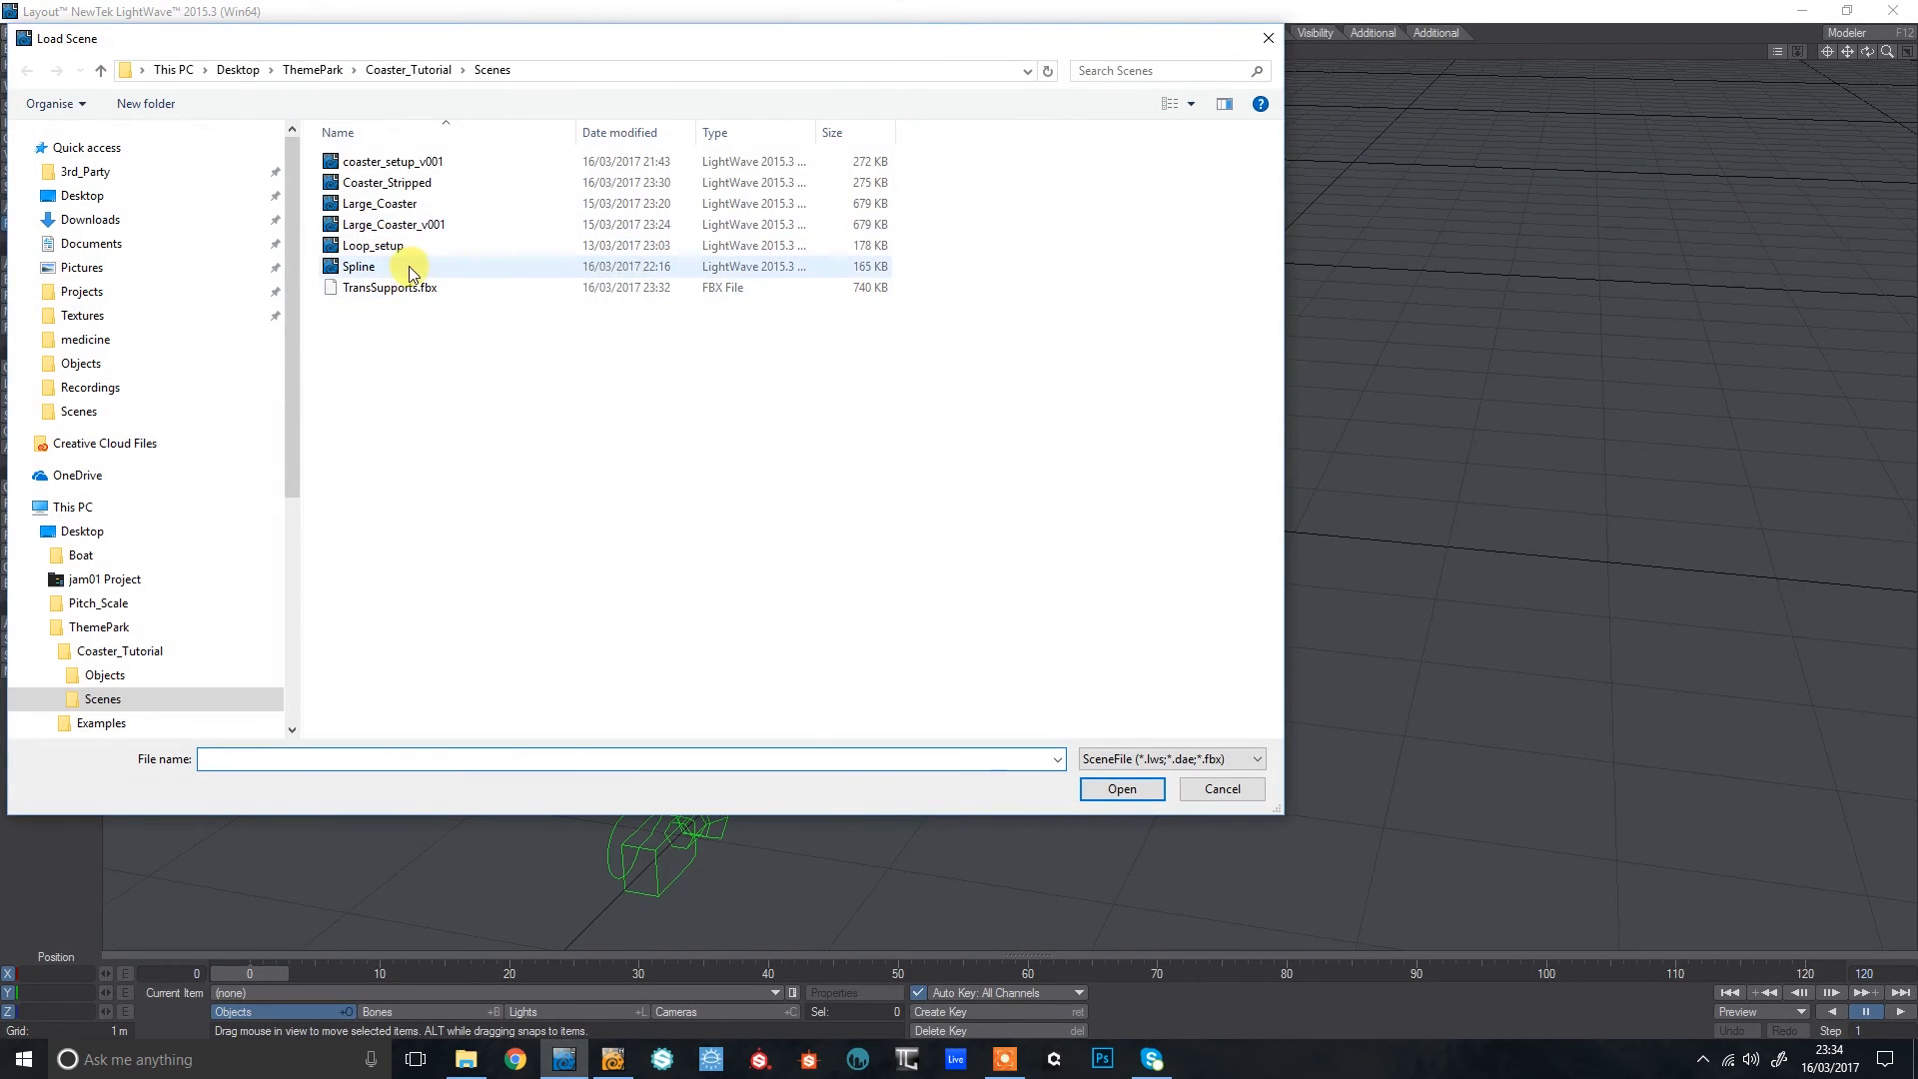
pyautogui.doubleClick(441, 182)
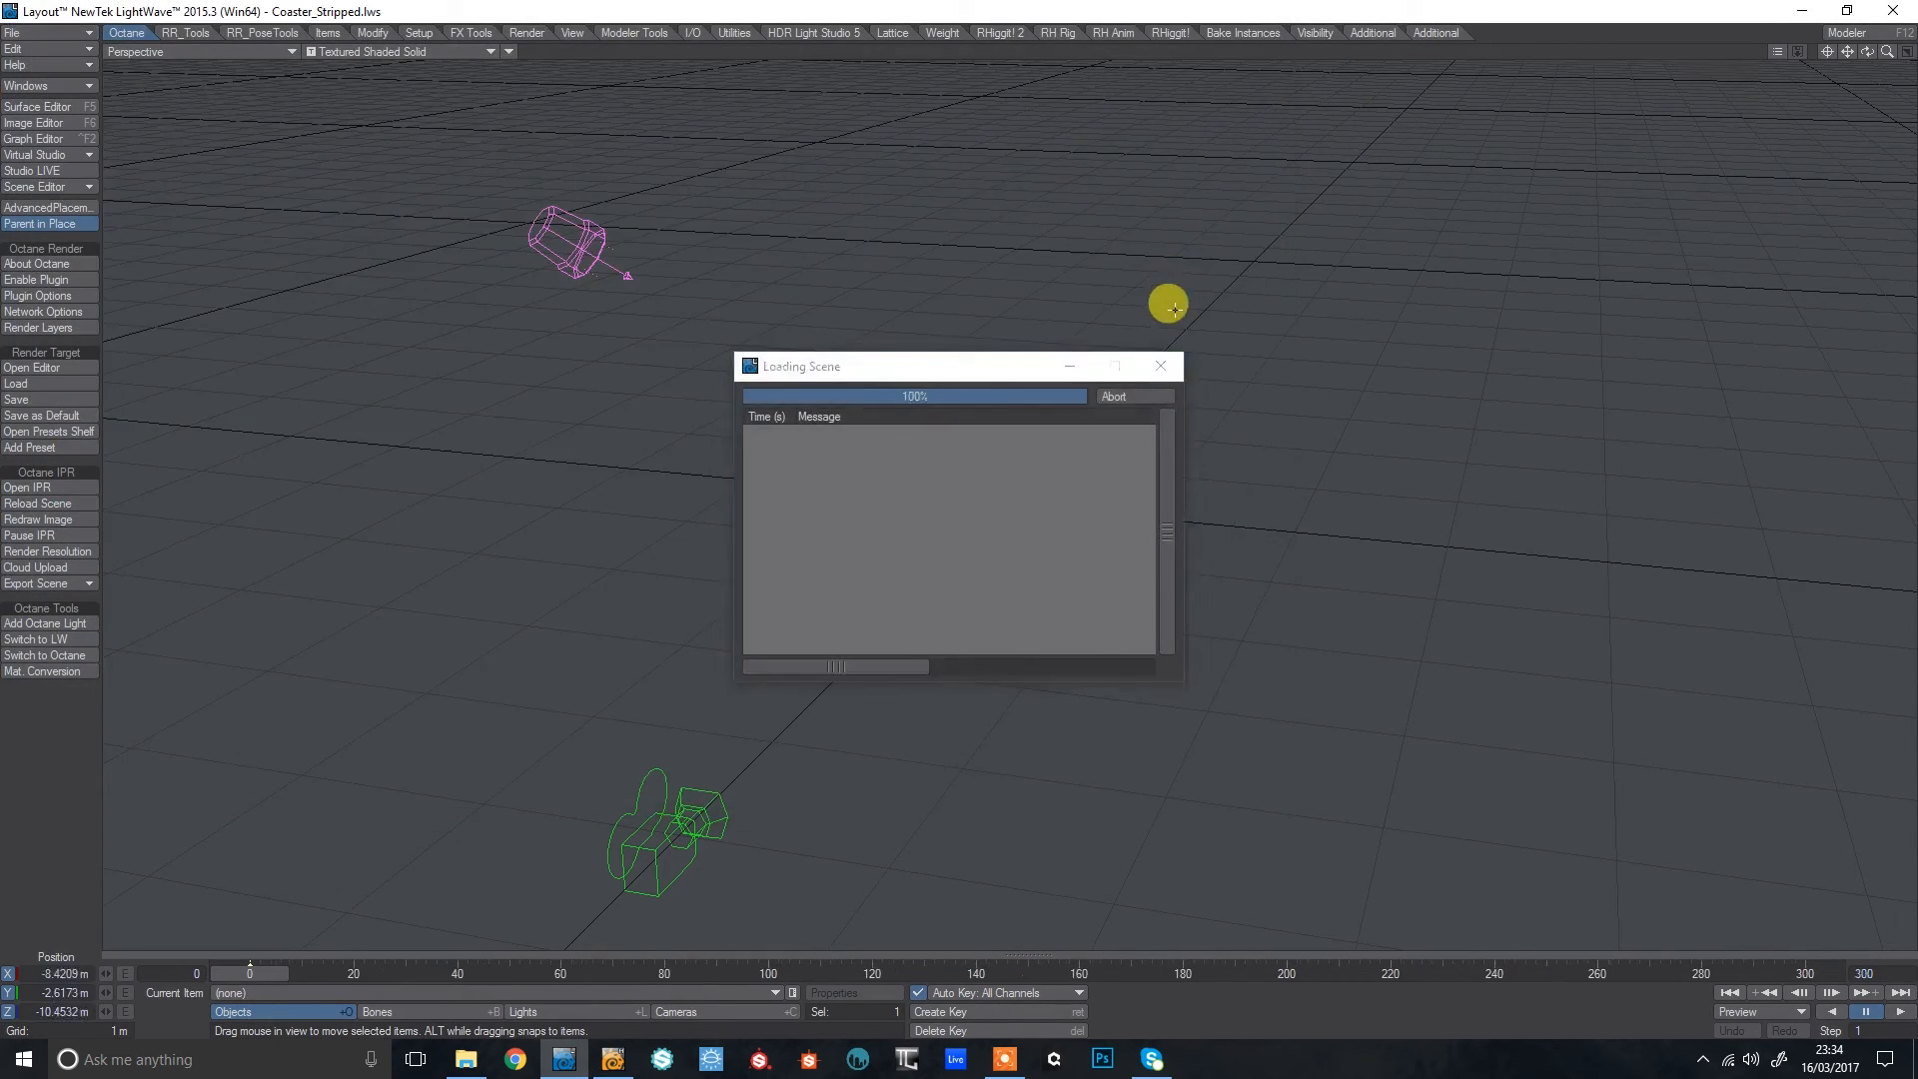
pyautogui.moveTo(1884, 54)
pyautogui.mouseDown()
pyautogui.moveTo(1916, 54)
pyautogui.moveTo(1892, 54)
pyautogui.mouseUp()
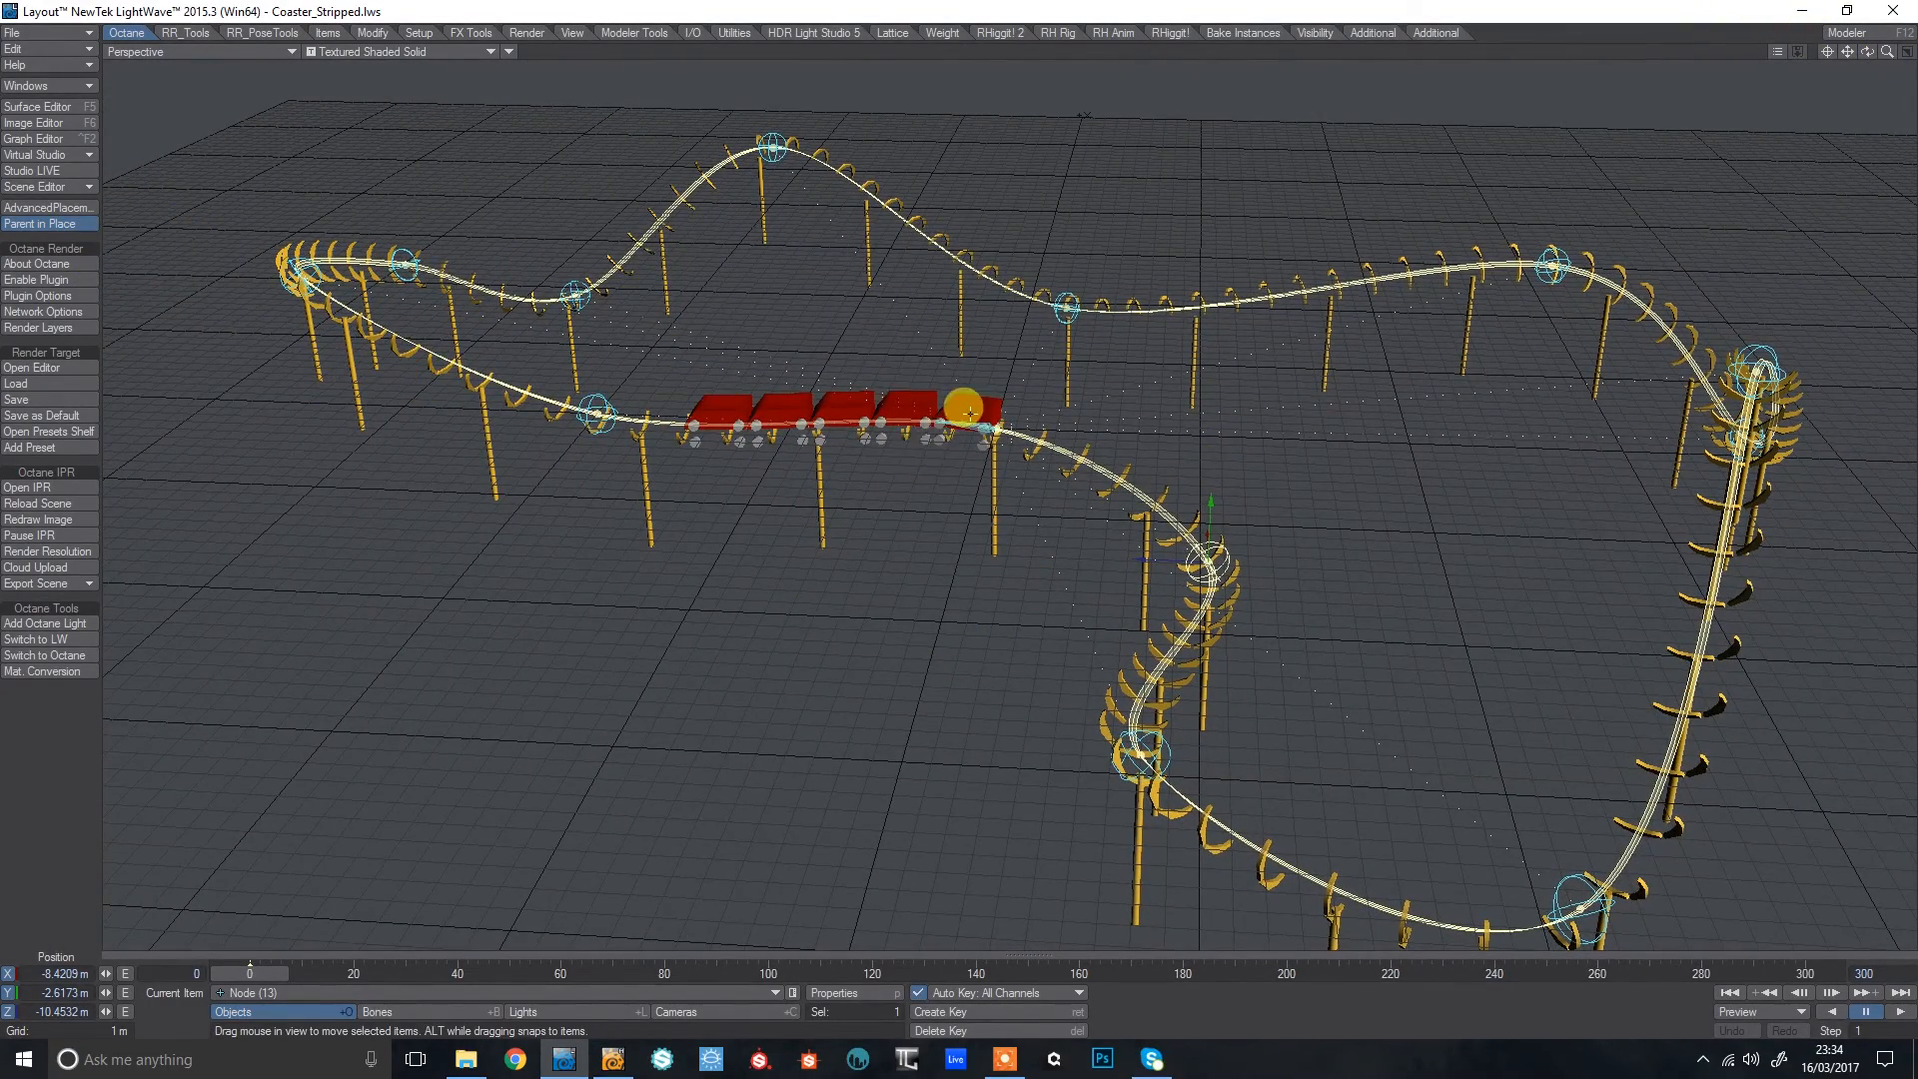
# Select all bones of the train object, starting from its first bone.
pyautogui.hotkey('shift', 'b')
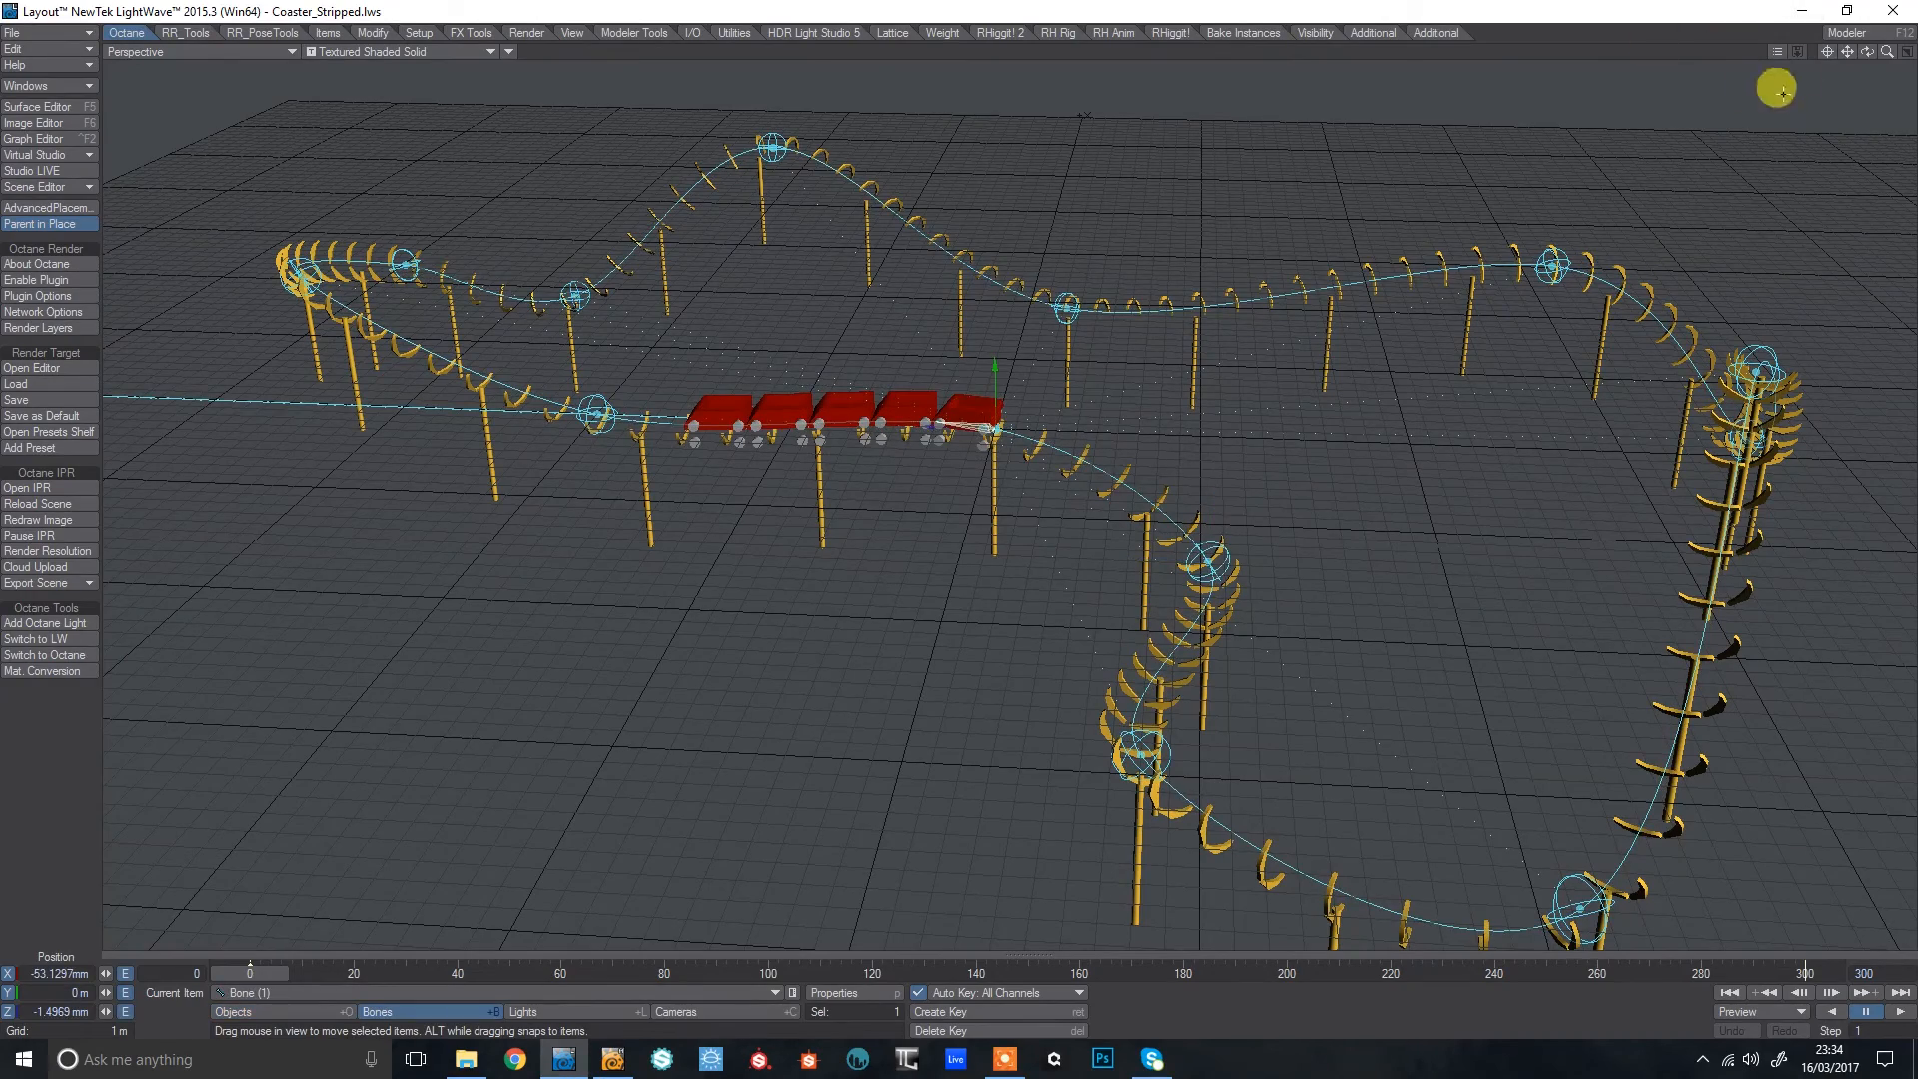
pyautogui.moveTo(1887, 52); pyautogui.dragTo(1636, 133)
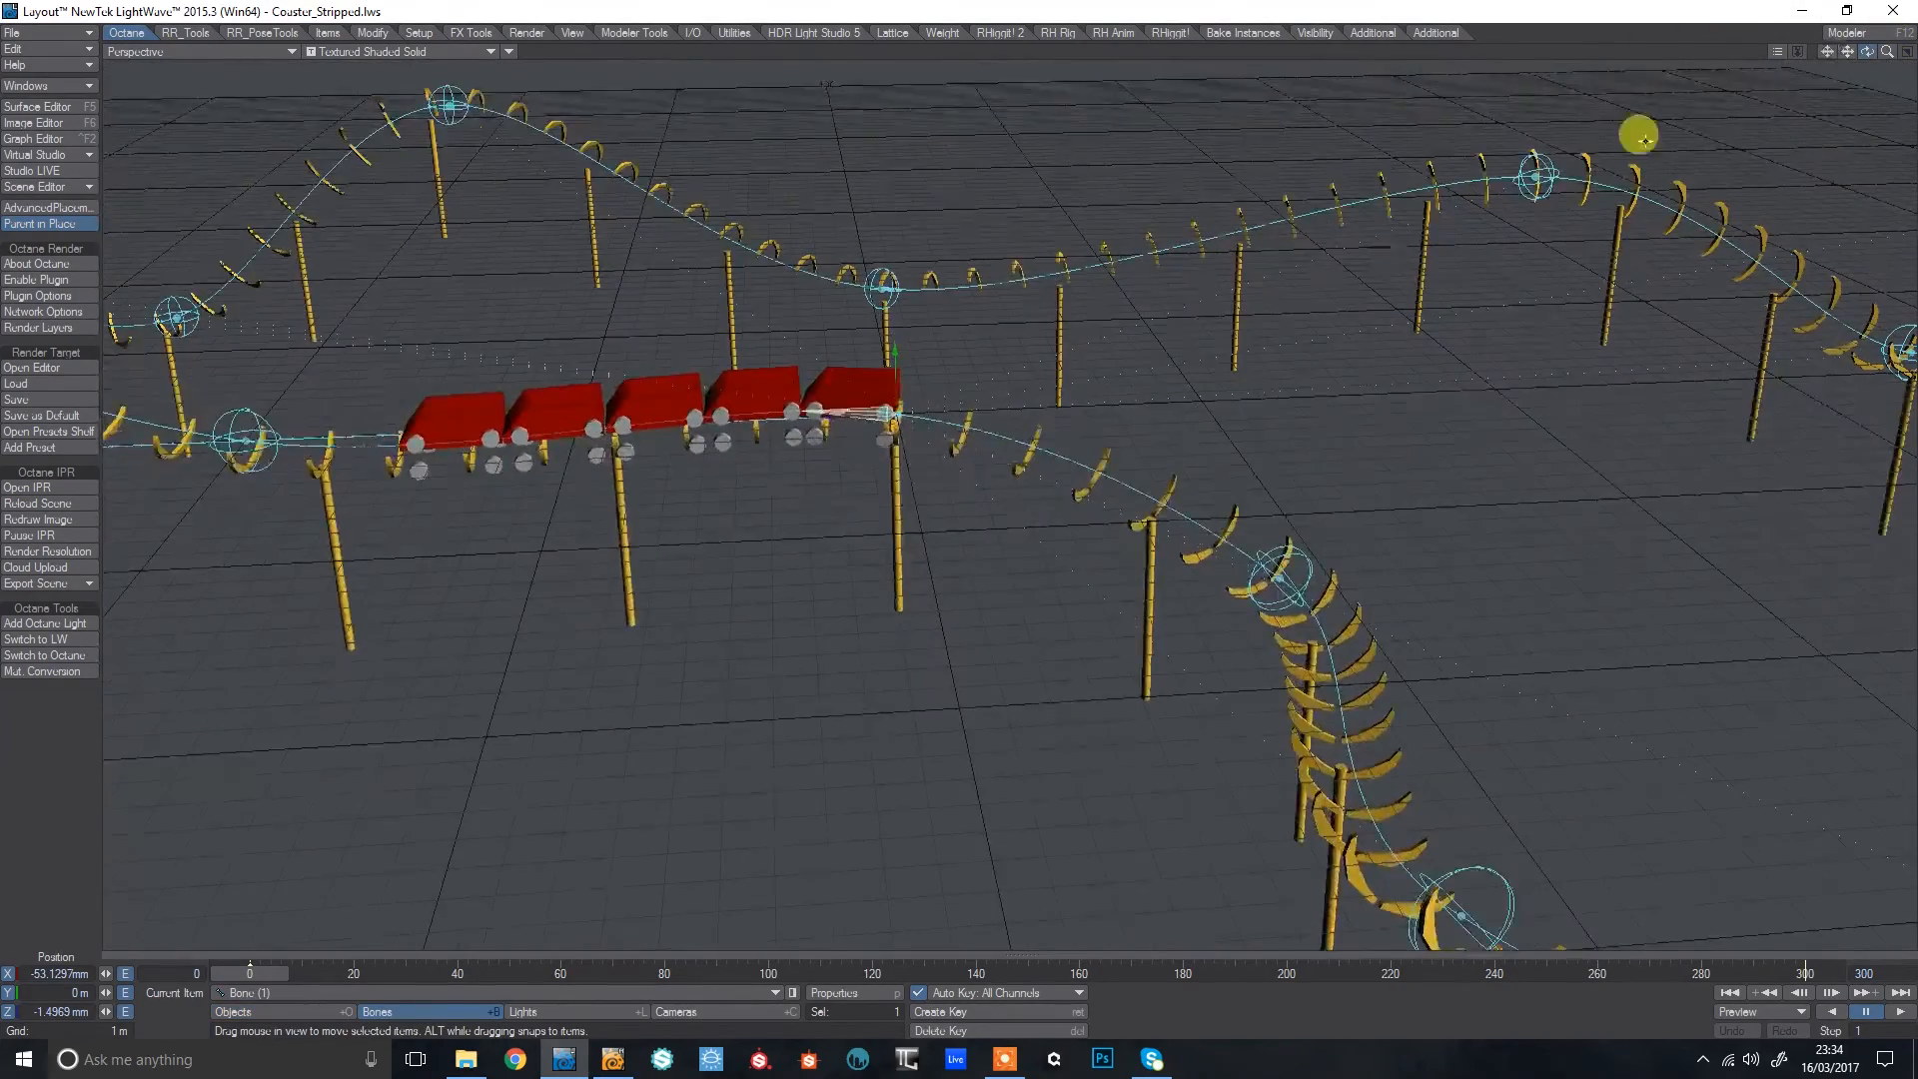
pyautogui.click(344, 34)
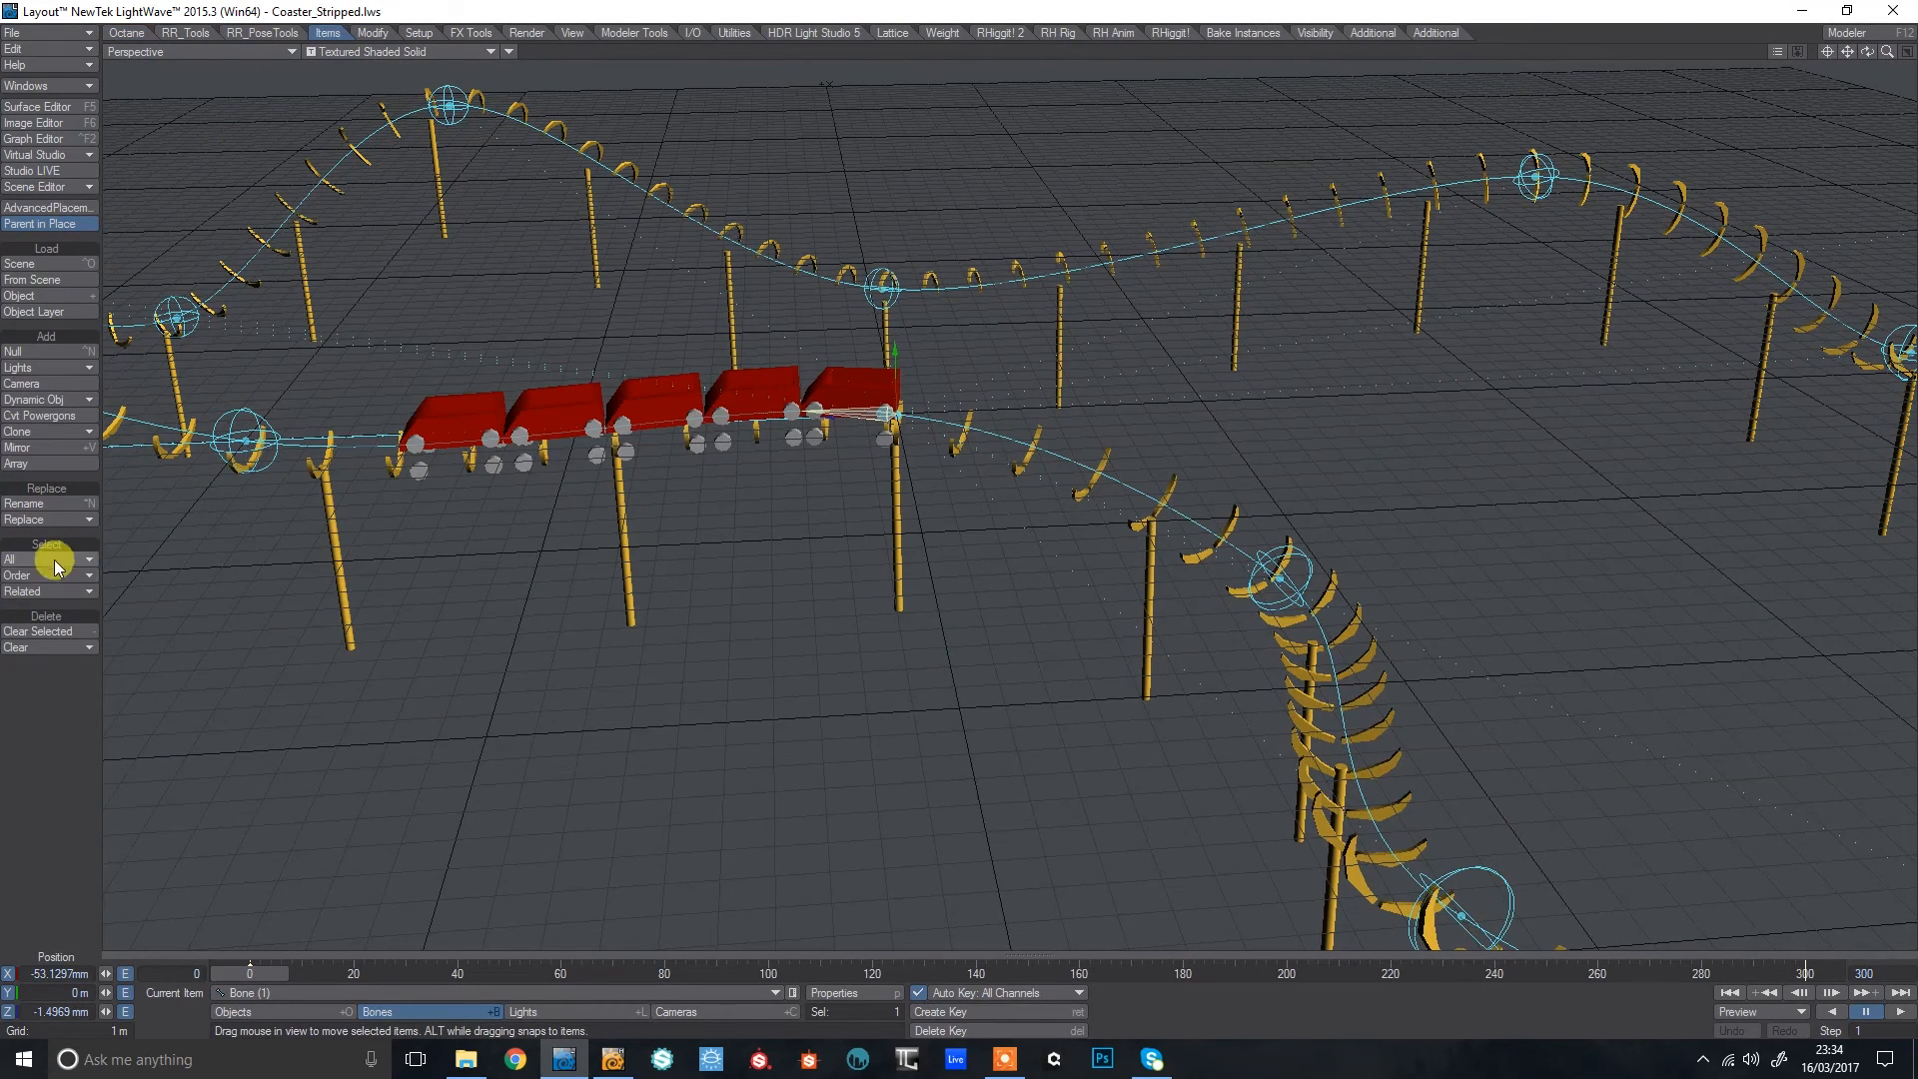
pyautogui.click(25, 560)
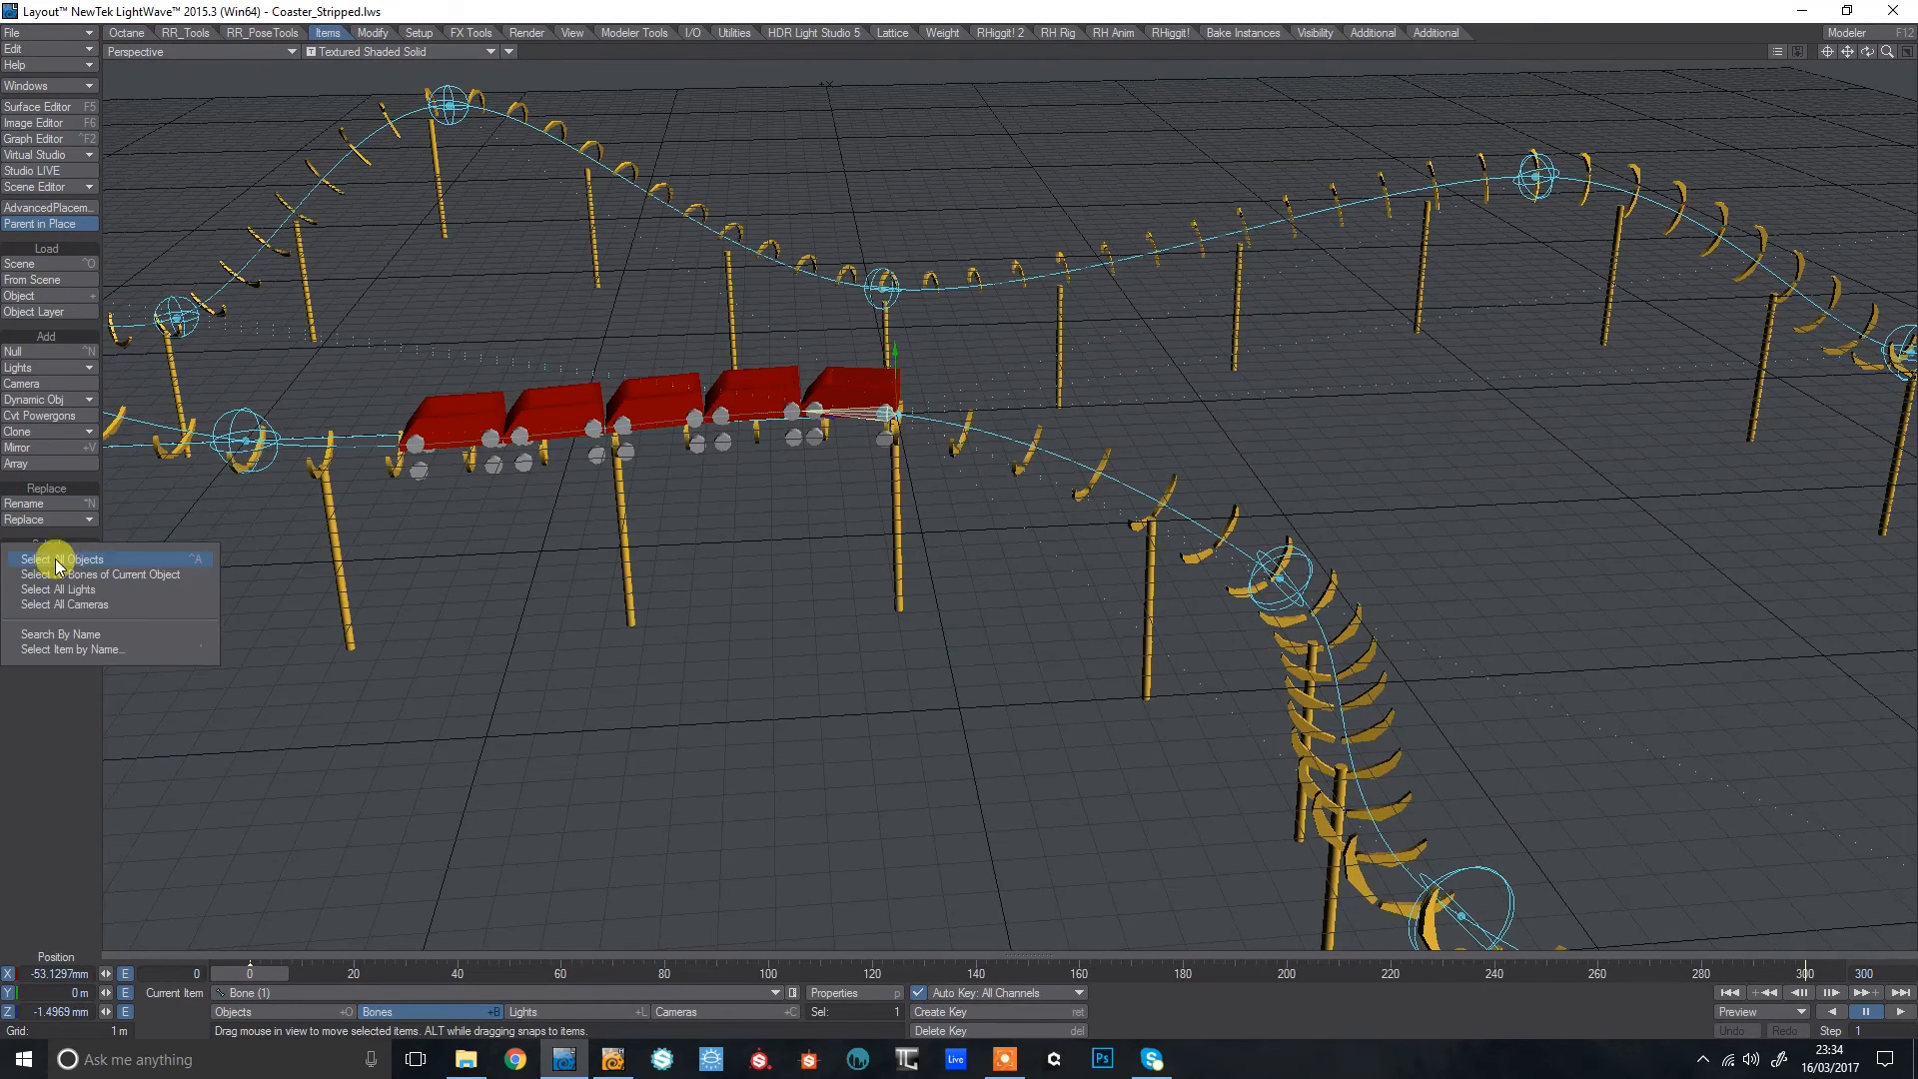
pyautogui.click(137, 575)
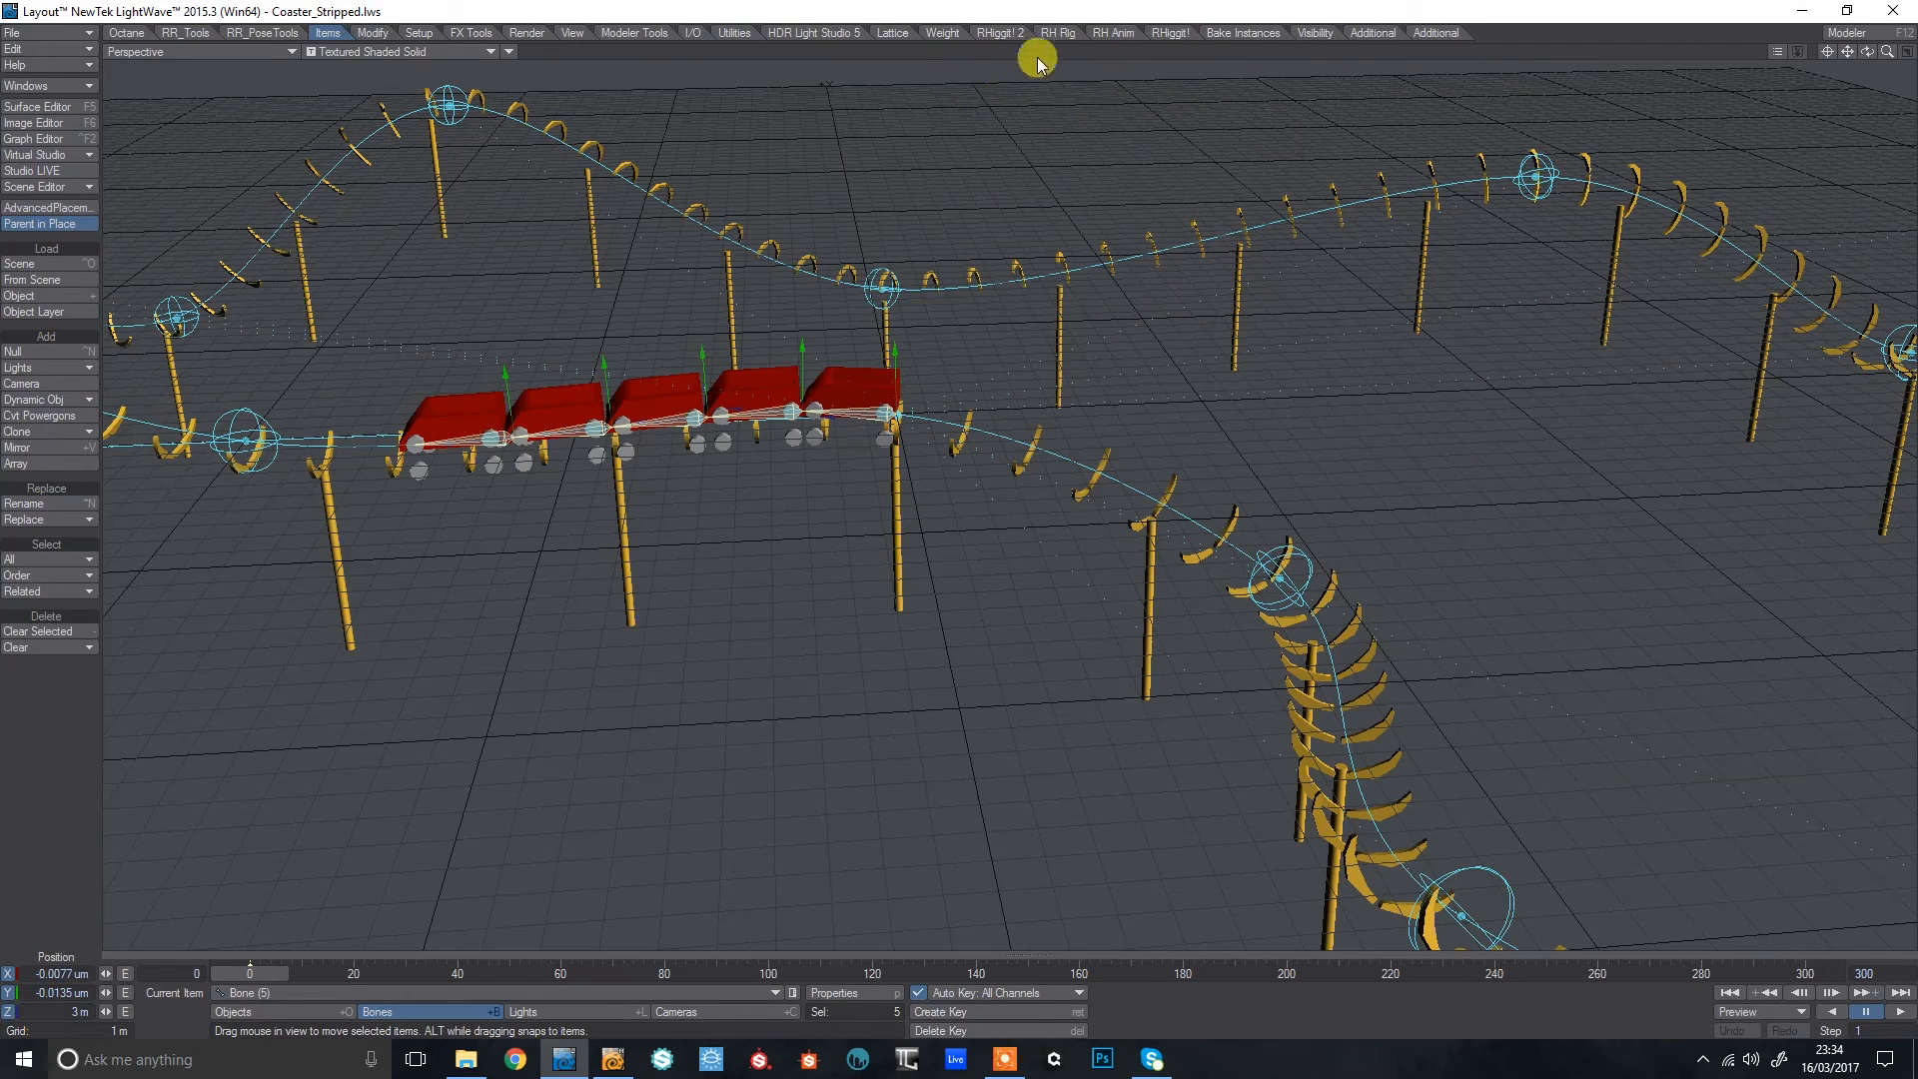
# Bake the selected train bones' motion with MF Motion Baker from frame 0 to 300, covering position, rotation and scale.
pyautogui.click(1112, 36)
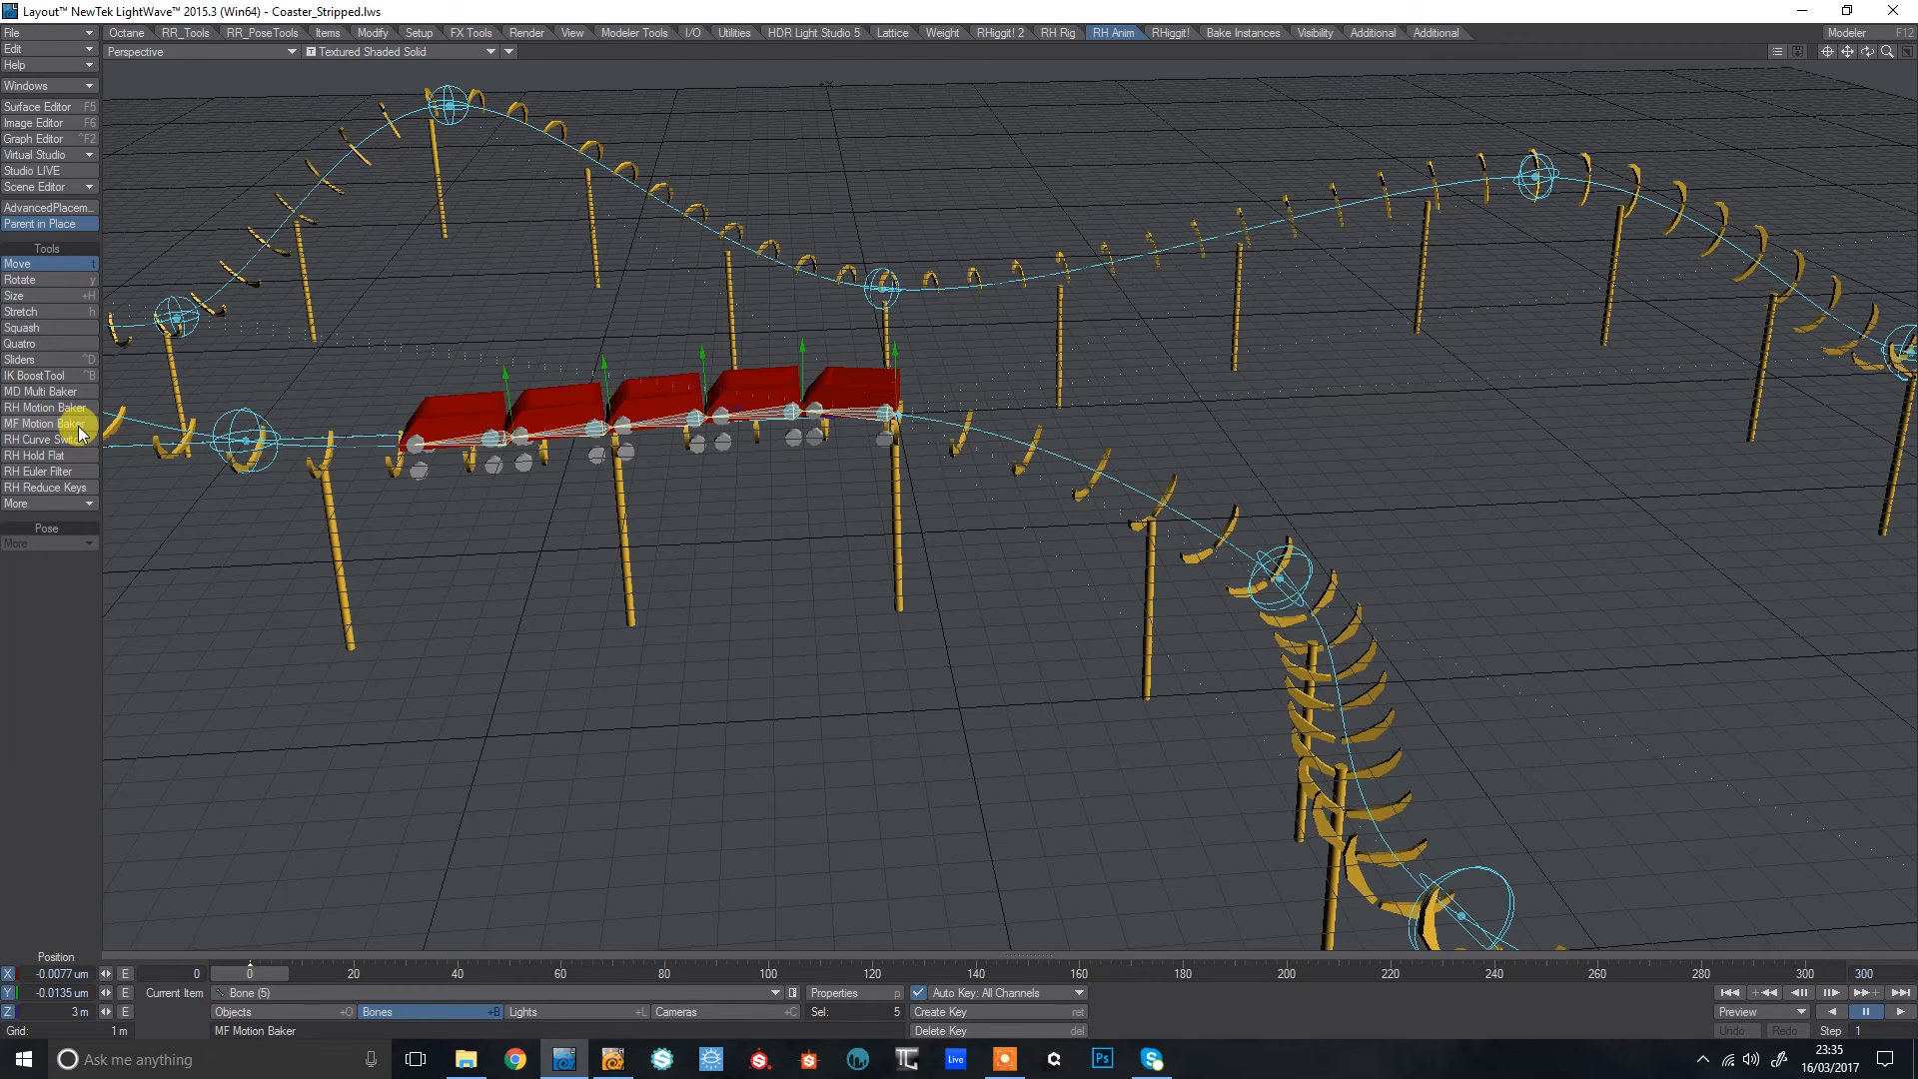
pyautogui.click(80, 431)
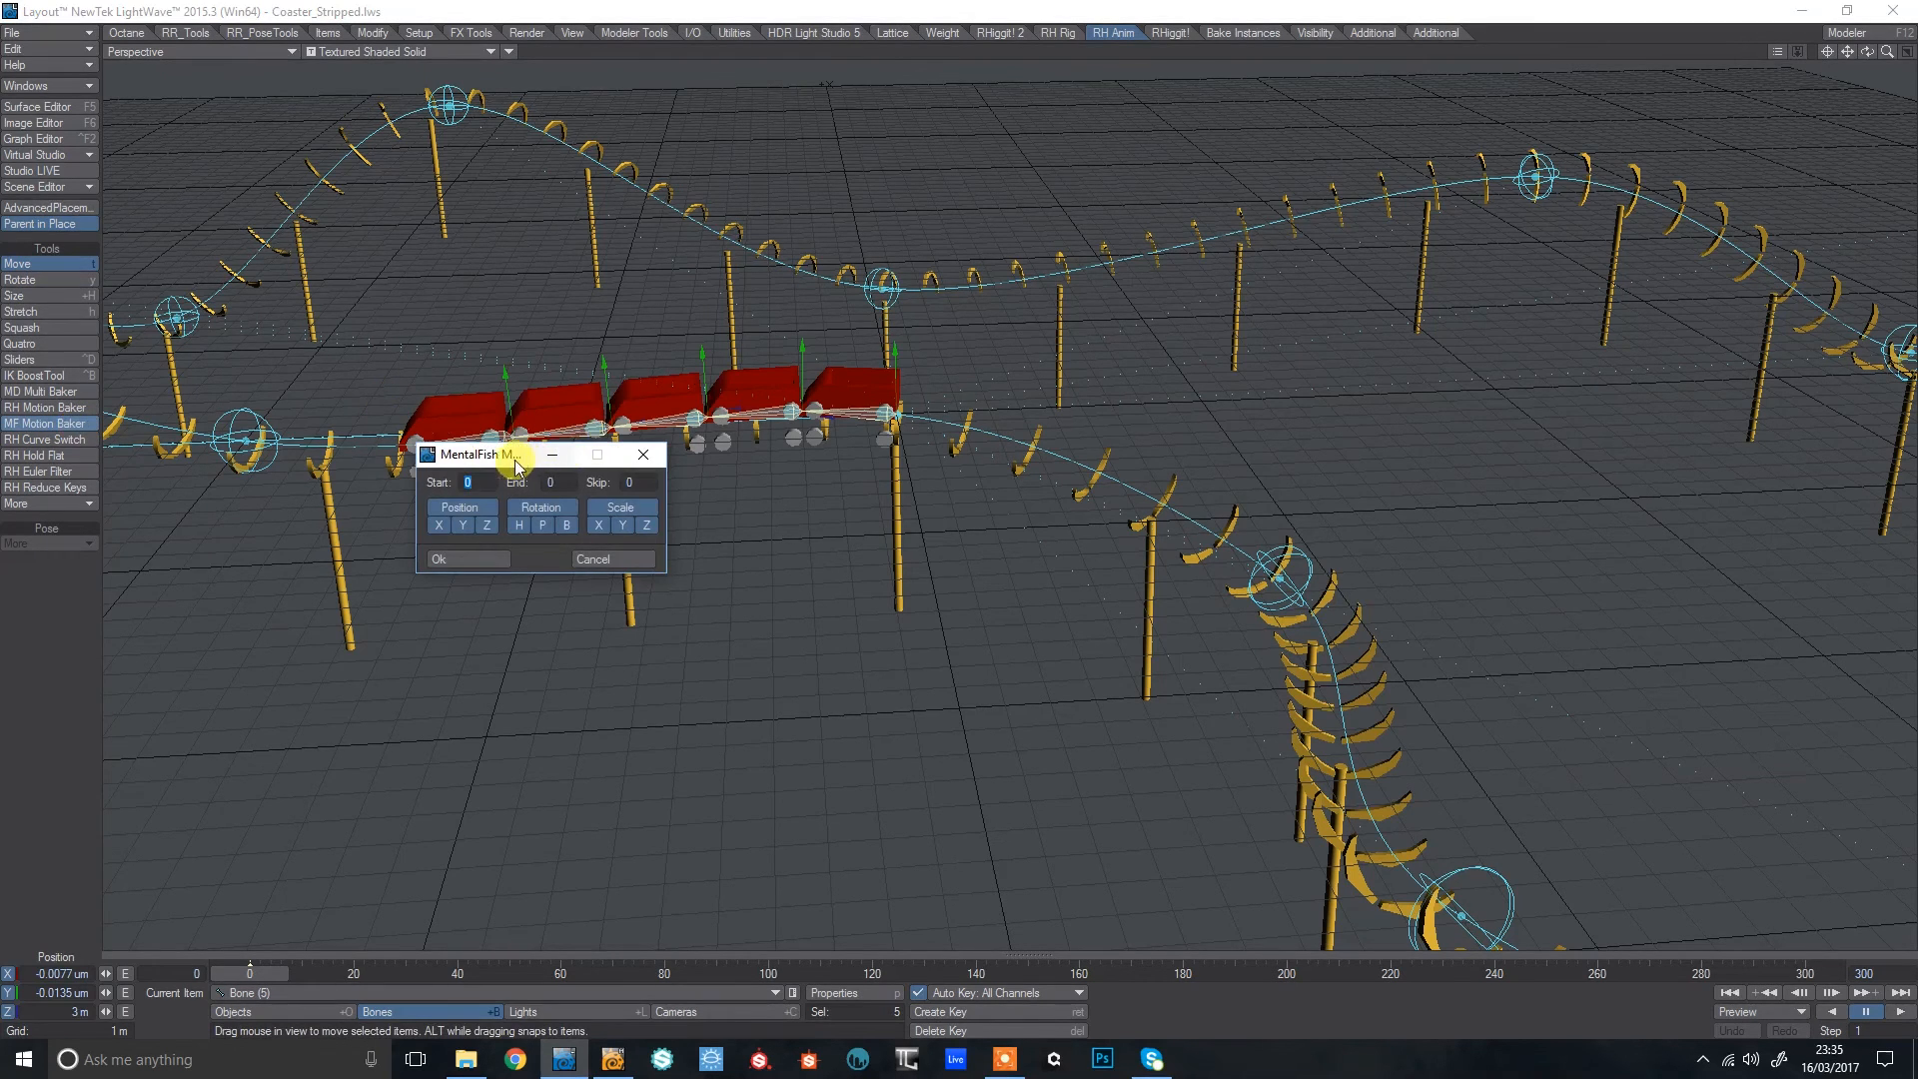
pyautogui.moveTo(521, 462); pyautogui.dragTo(749, 628)
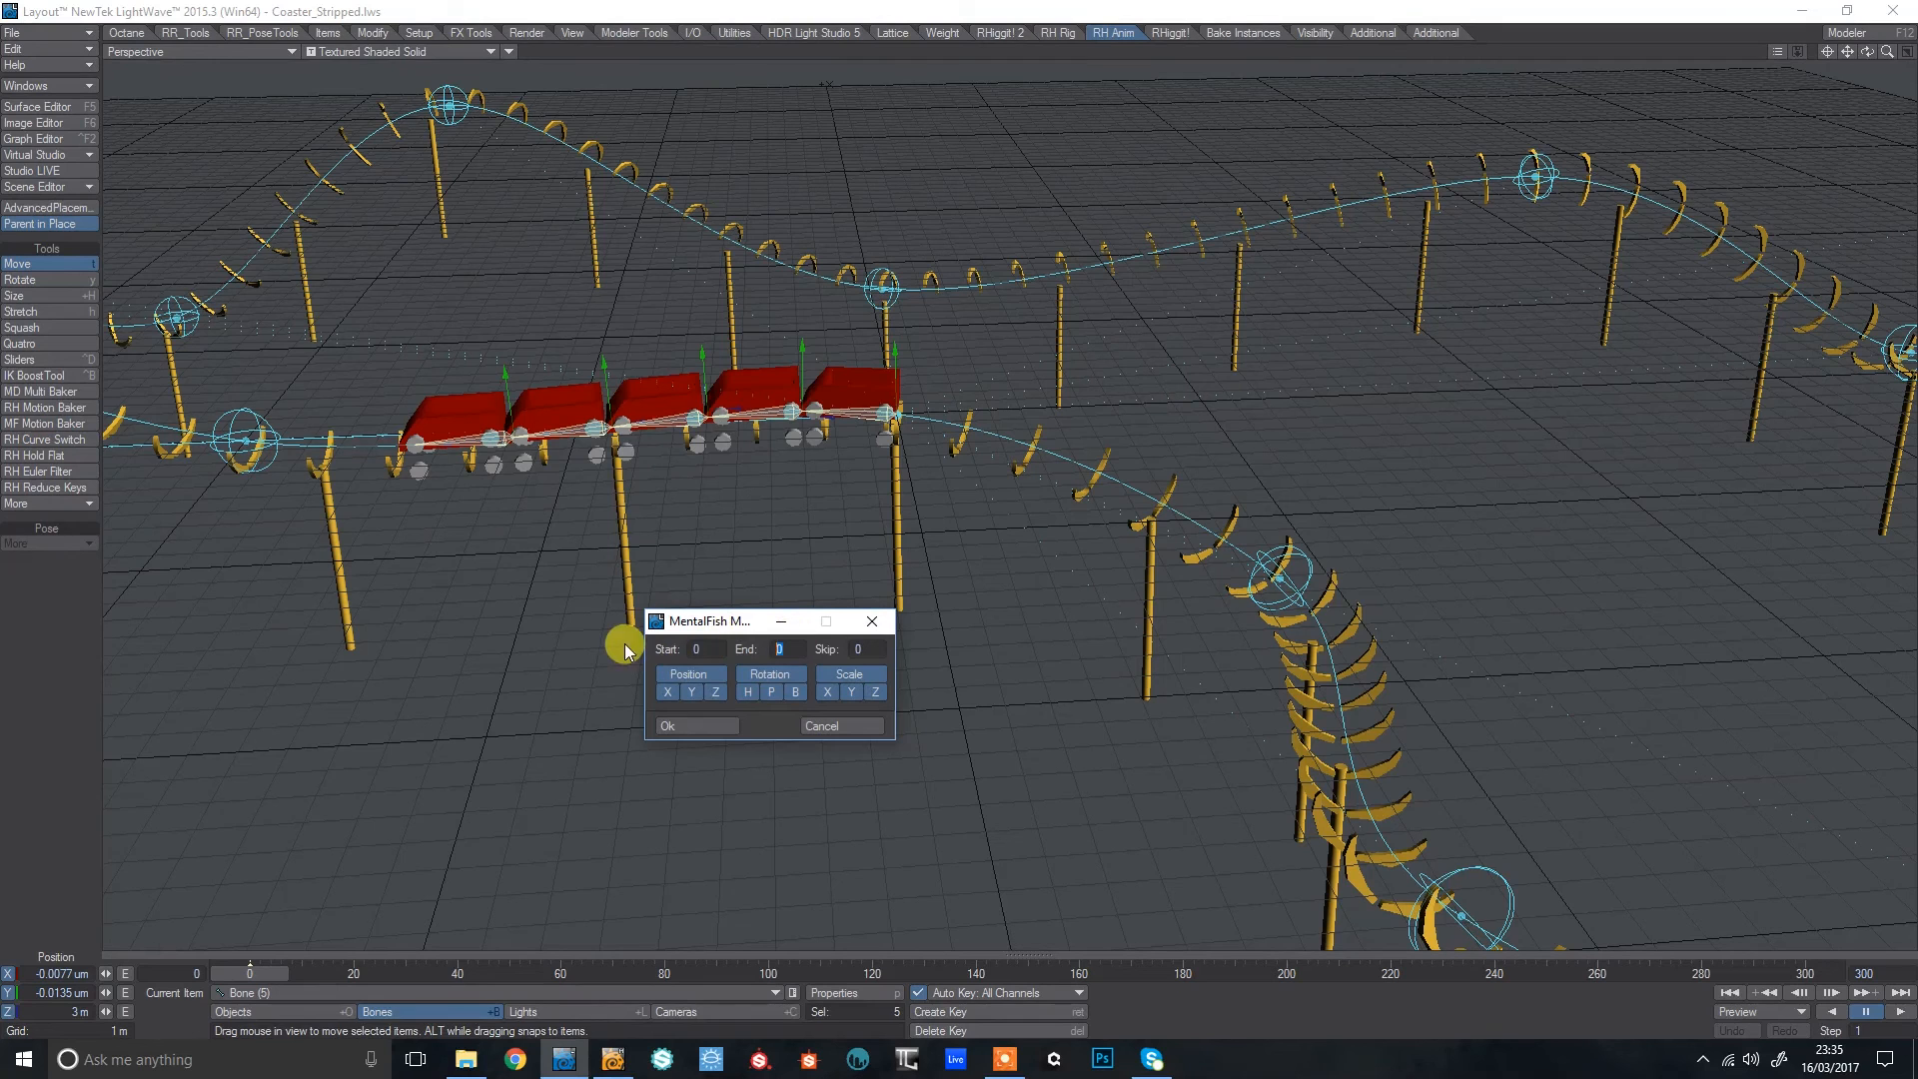
pyautogui.write('300')
pyautogui.click(706, 724)
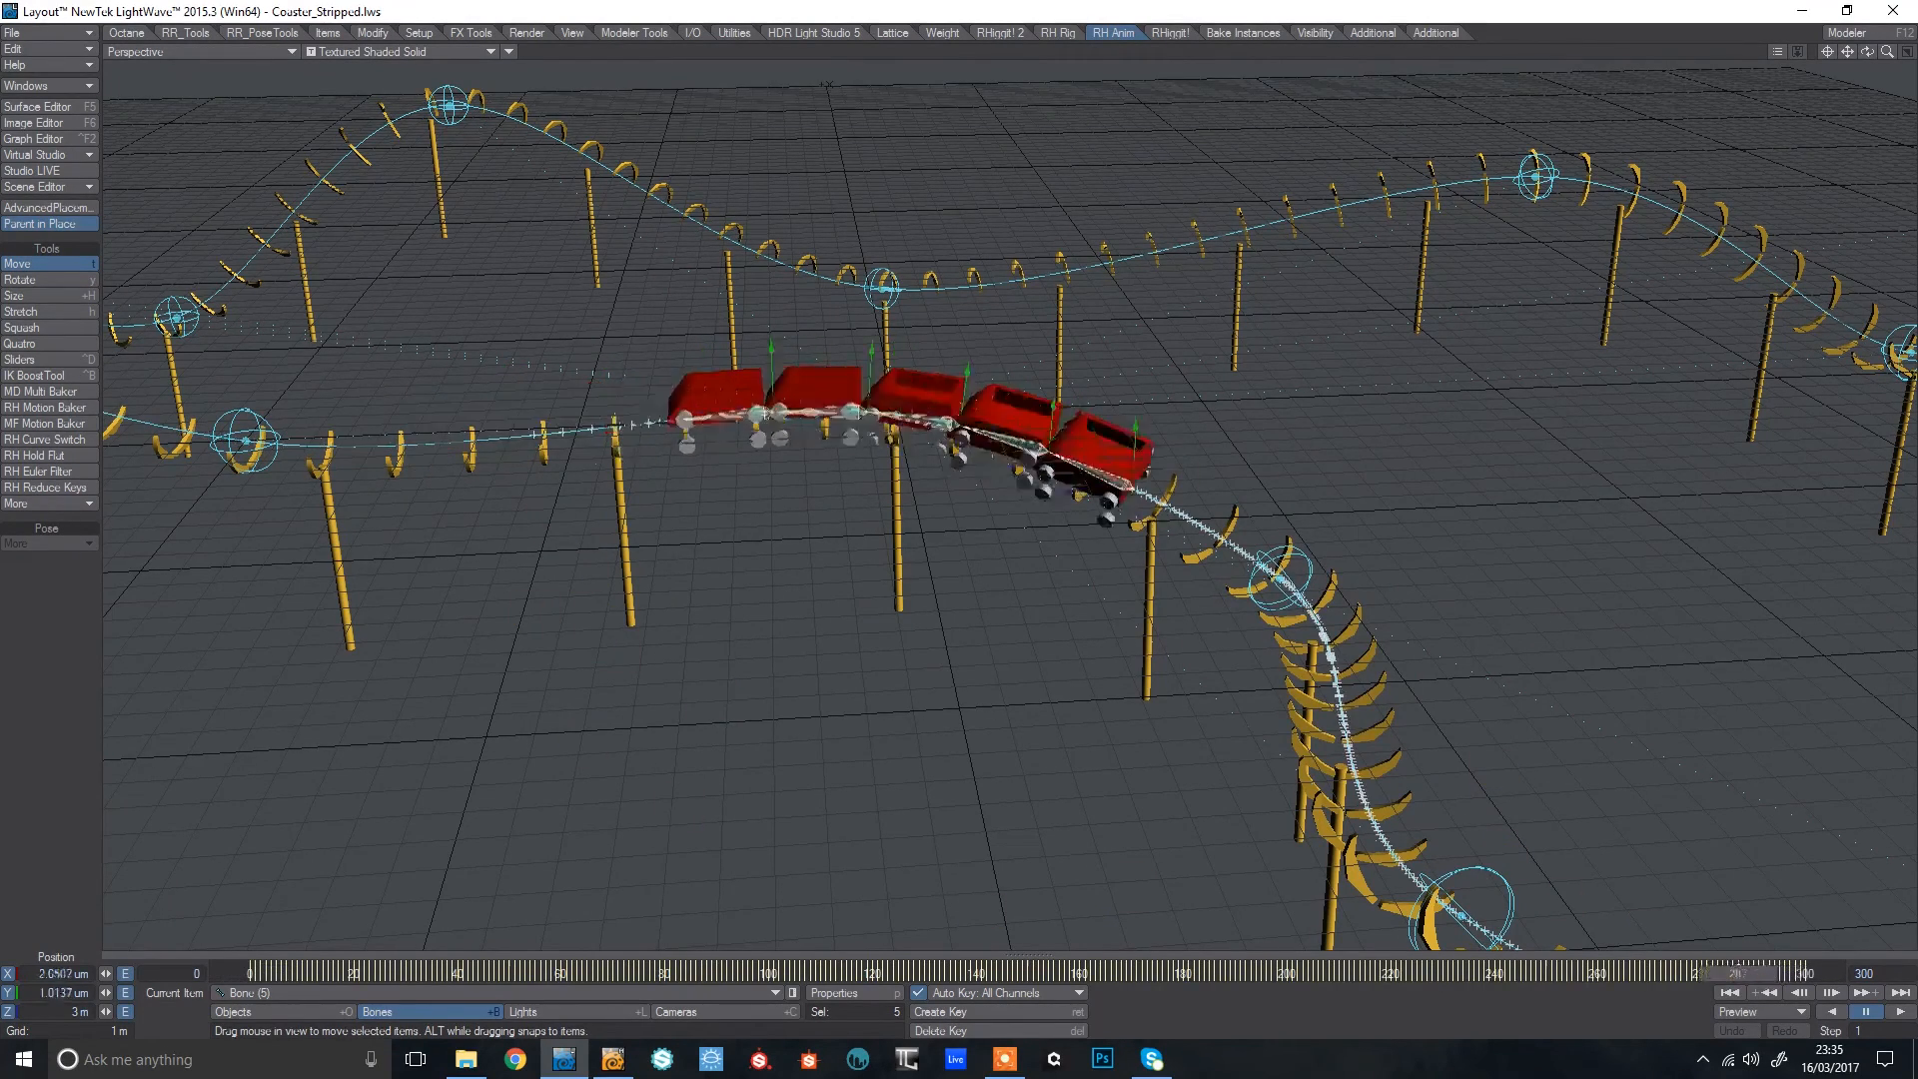
# Remove the 0_Spline spline control from the selected train bones in their motion options.
pyautogui.click(60, 140)
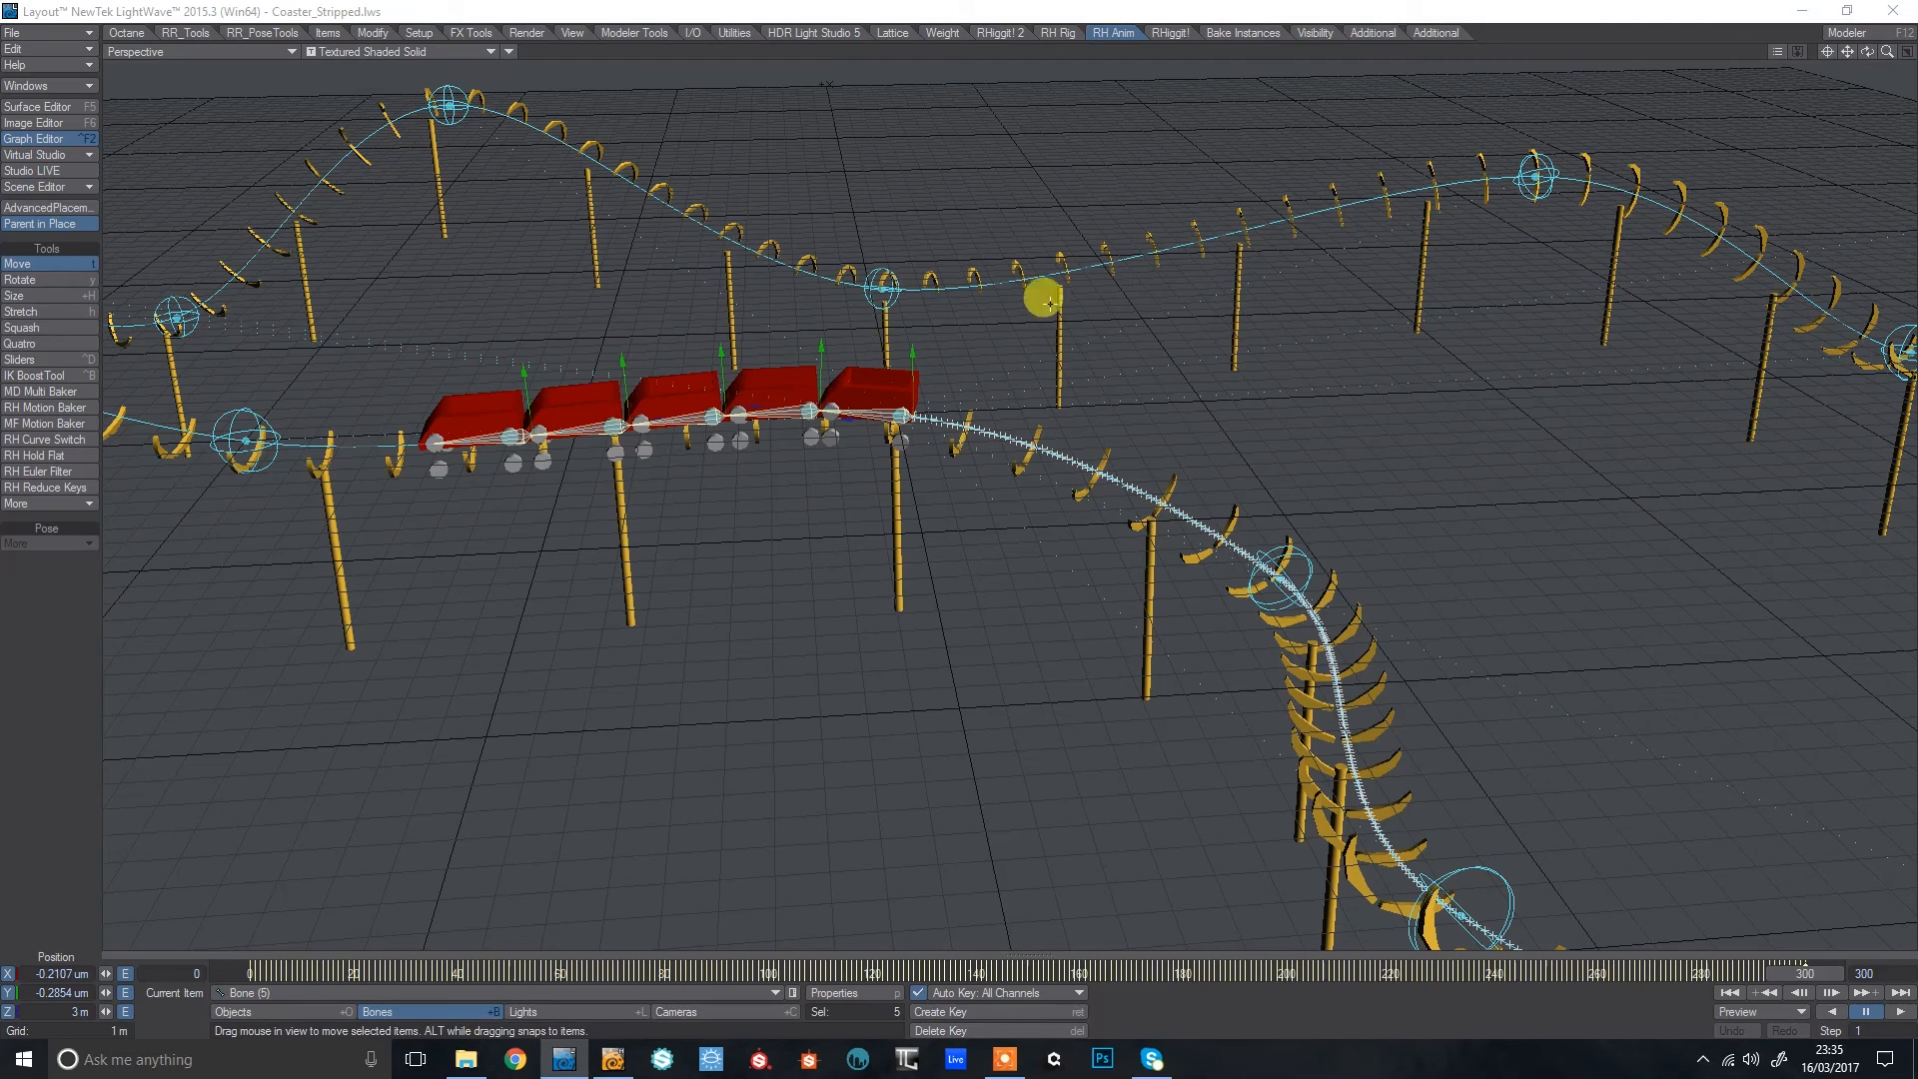
pyautogui.press('m')
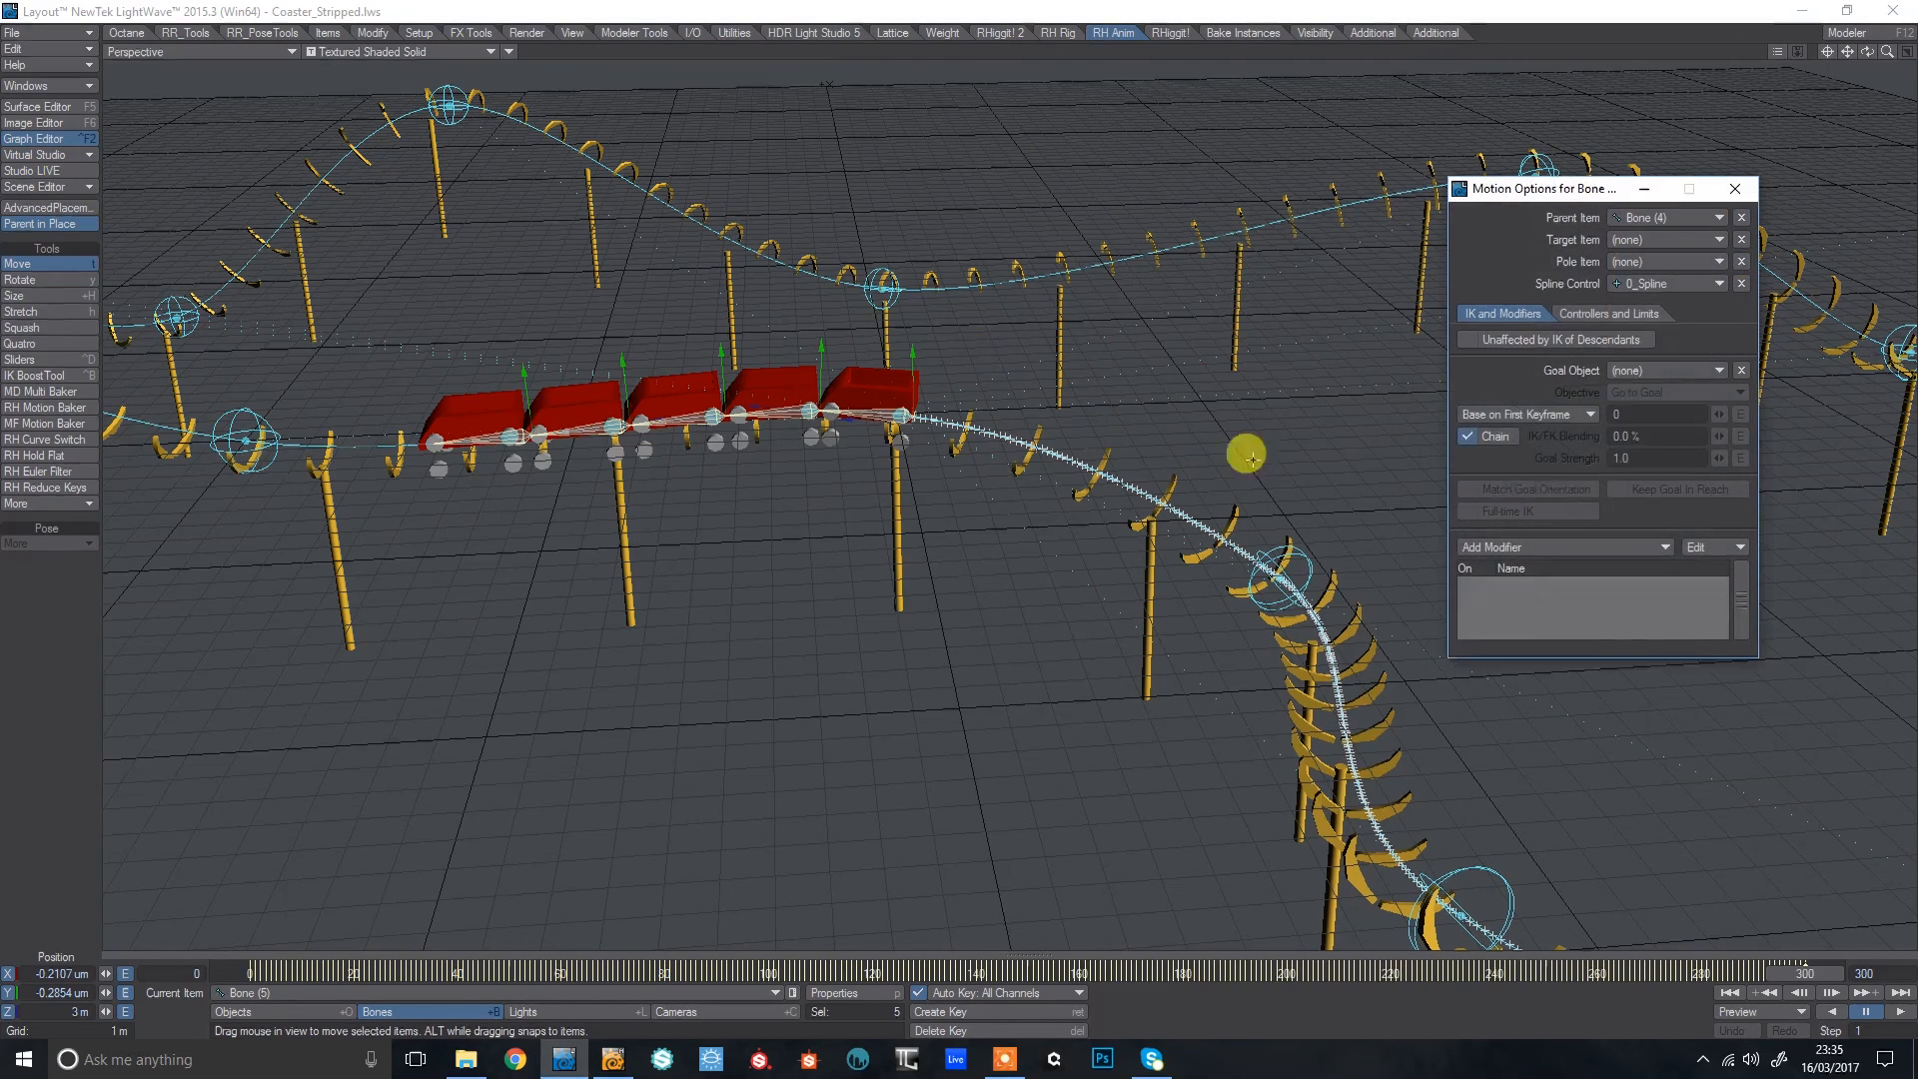
pyautogui.click(1740, 282)
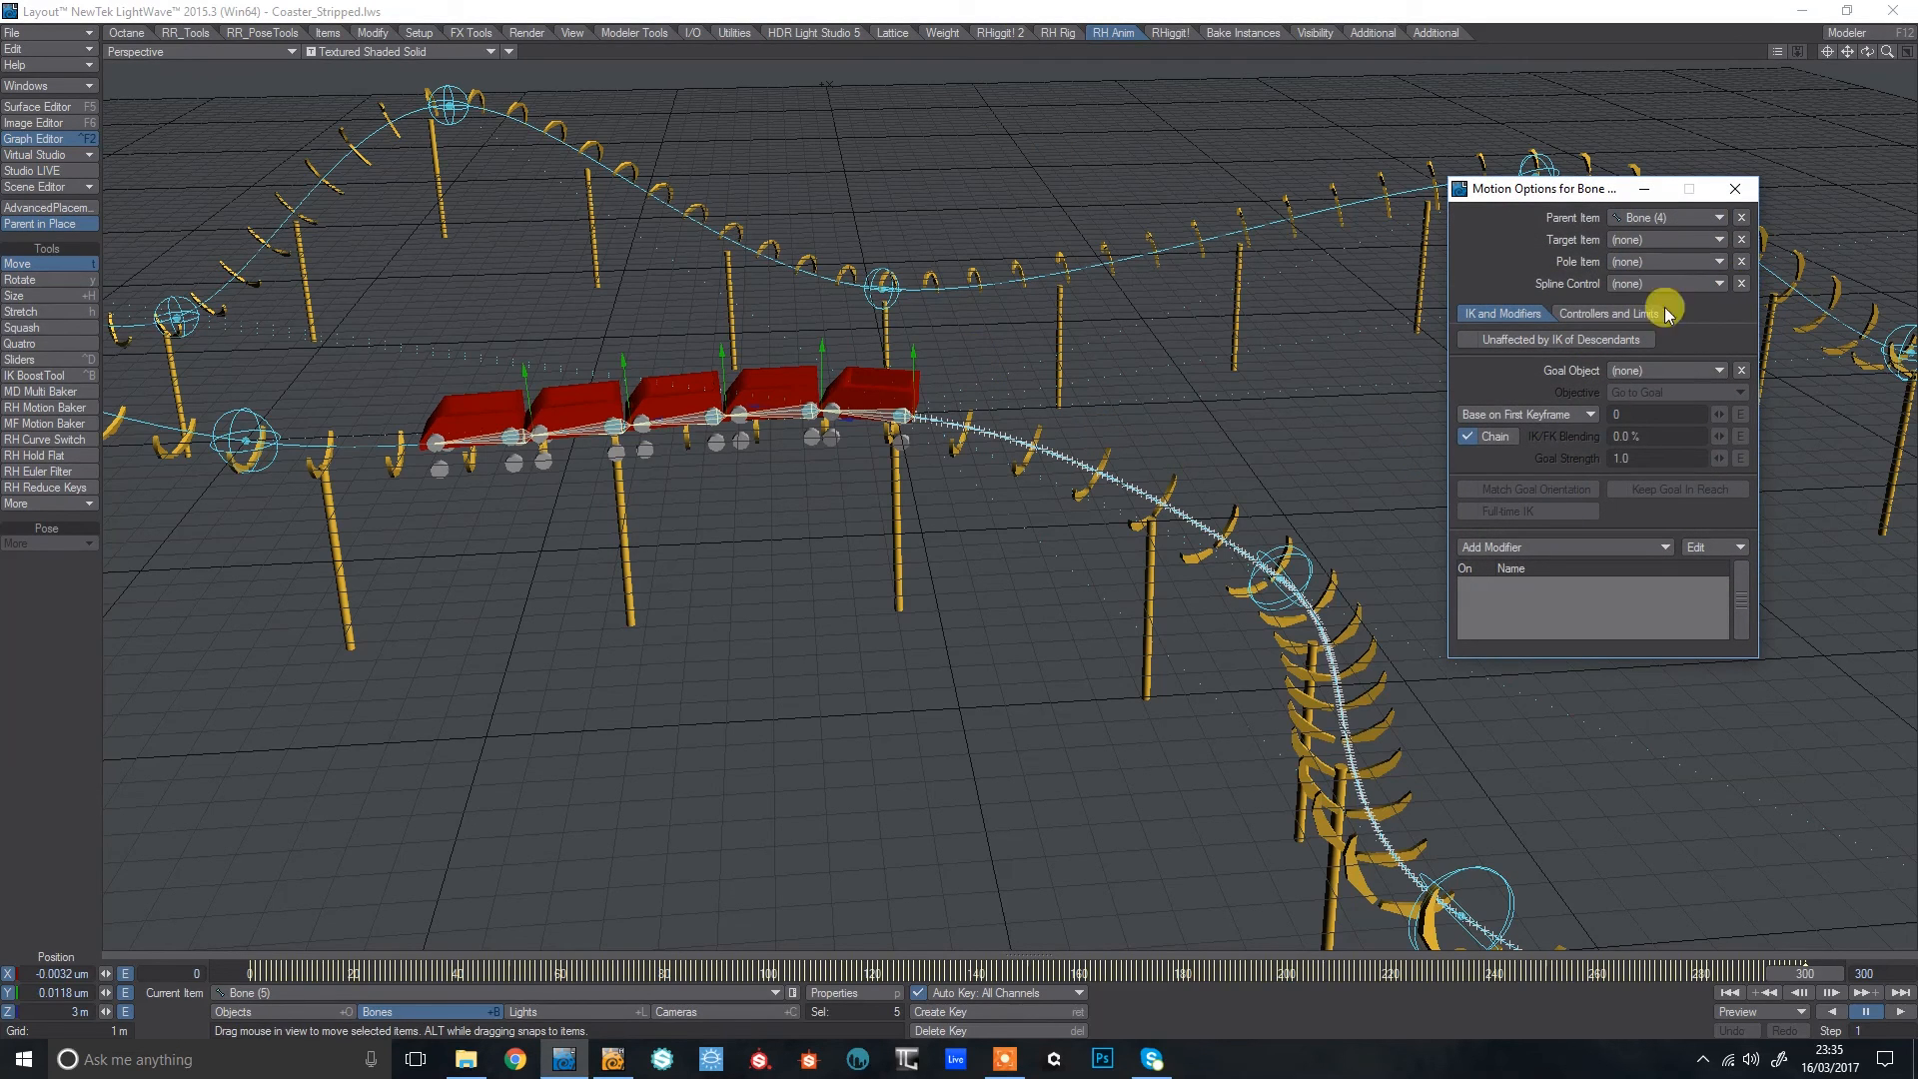
pyautogui.click(1609, 313)
pyautogui.click(1503, 313)
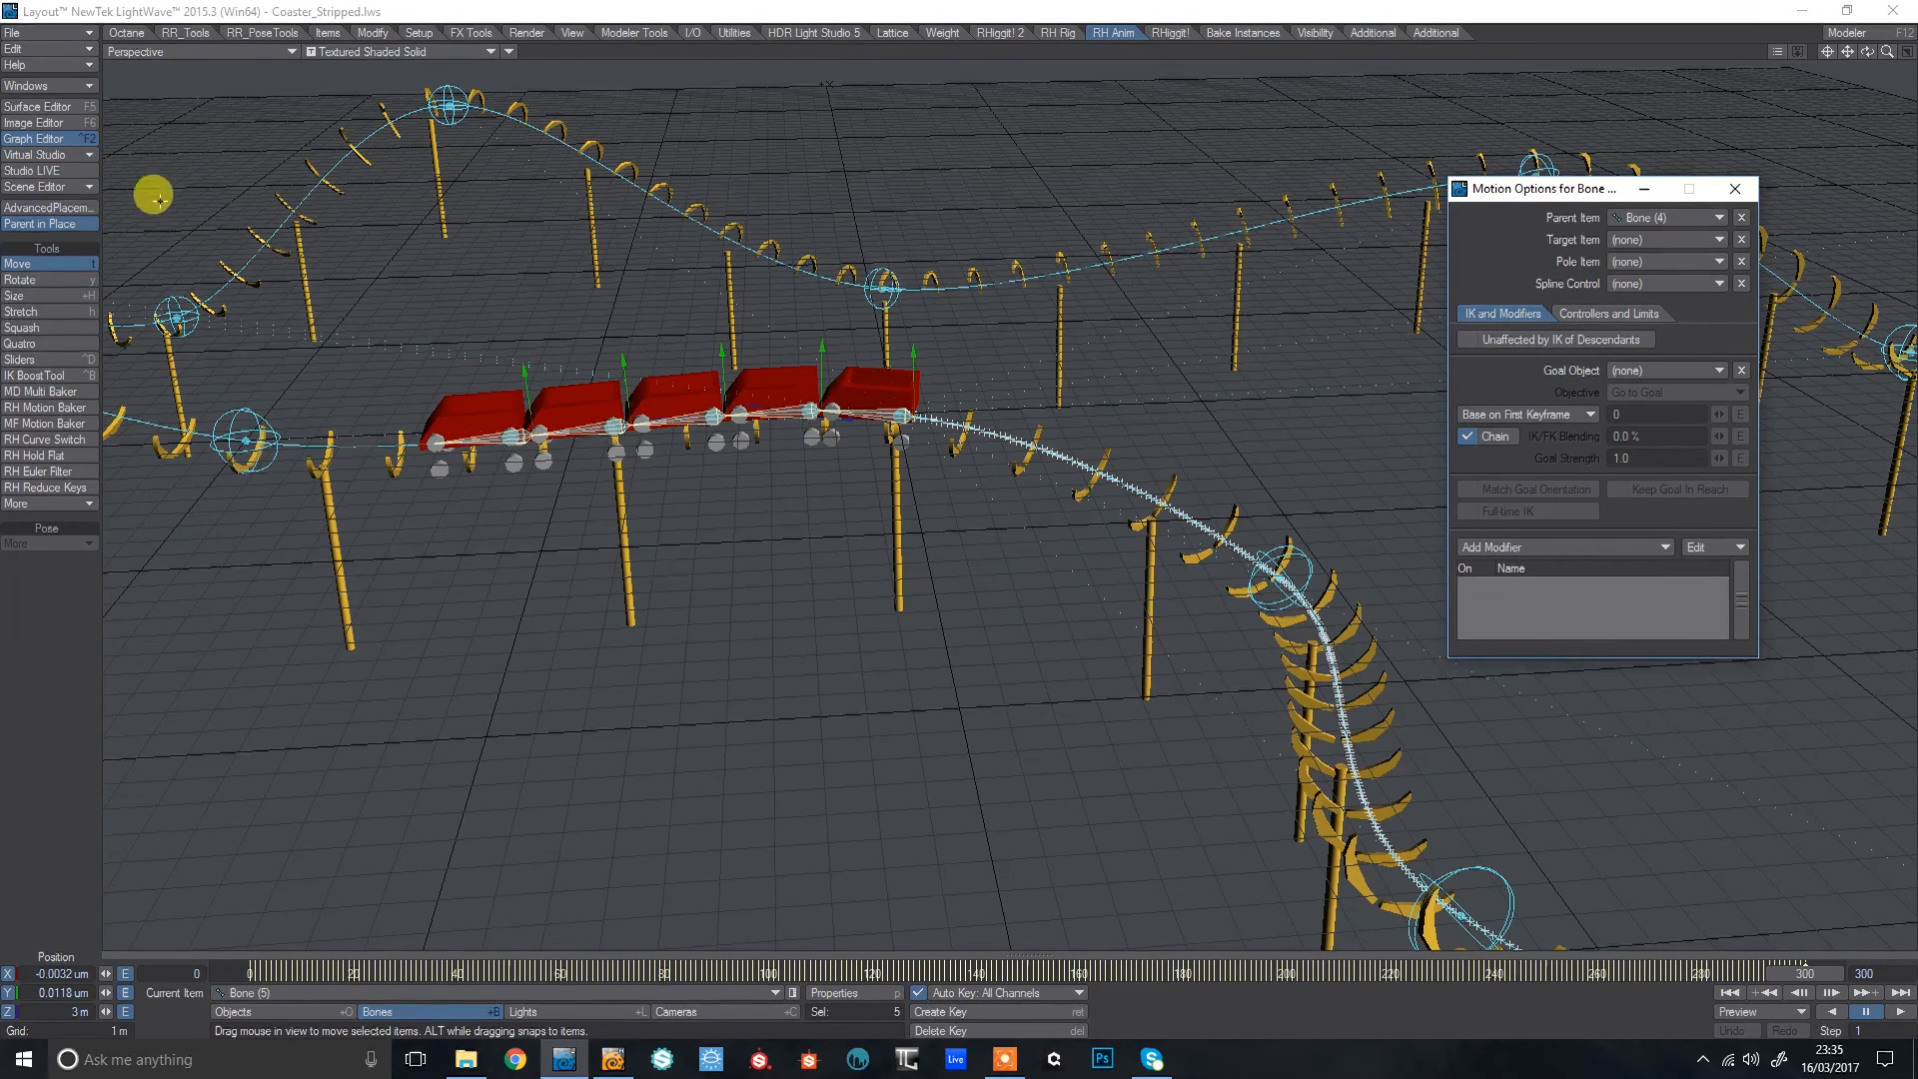
# Clear the 0_Spline object and its descendants from the scene.
pyautogui.click(51, 190)
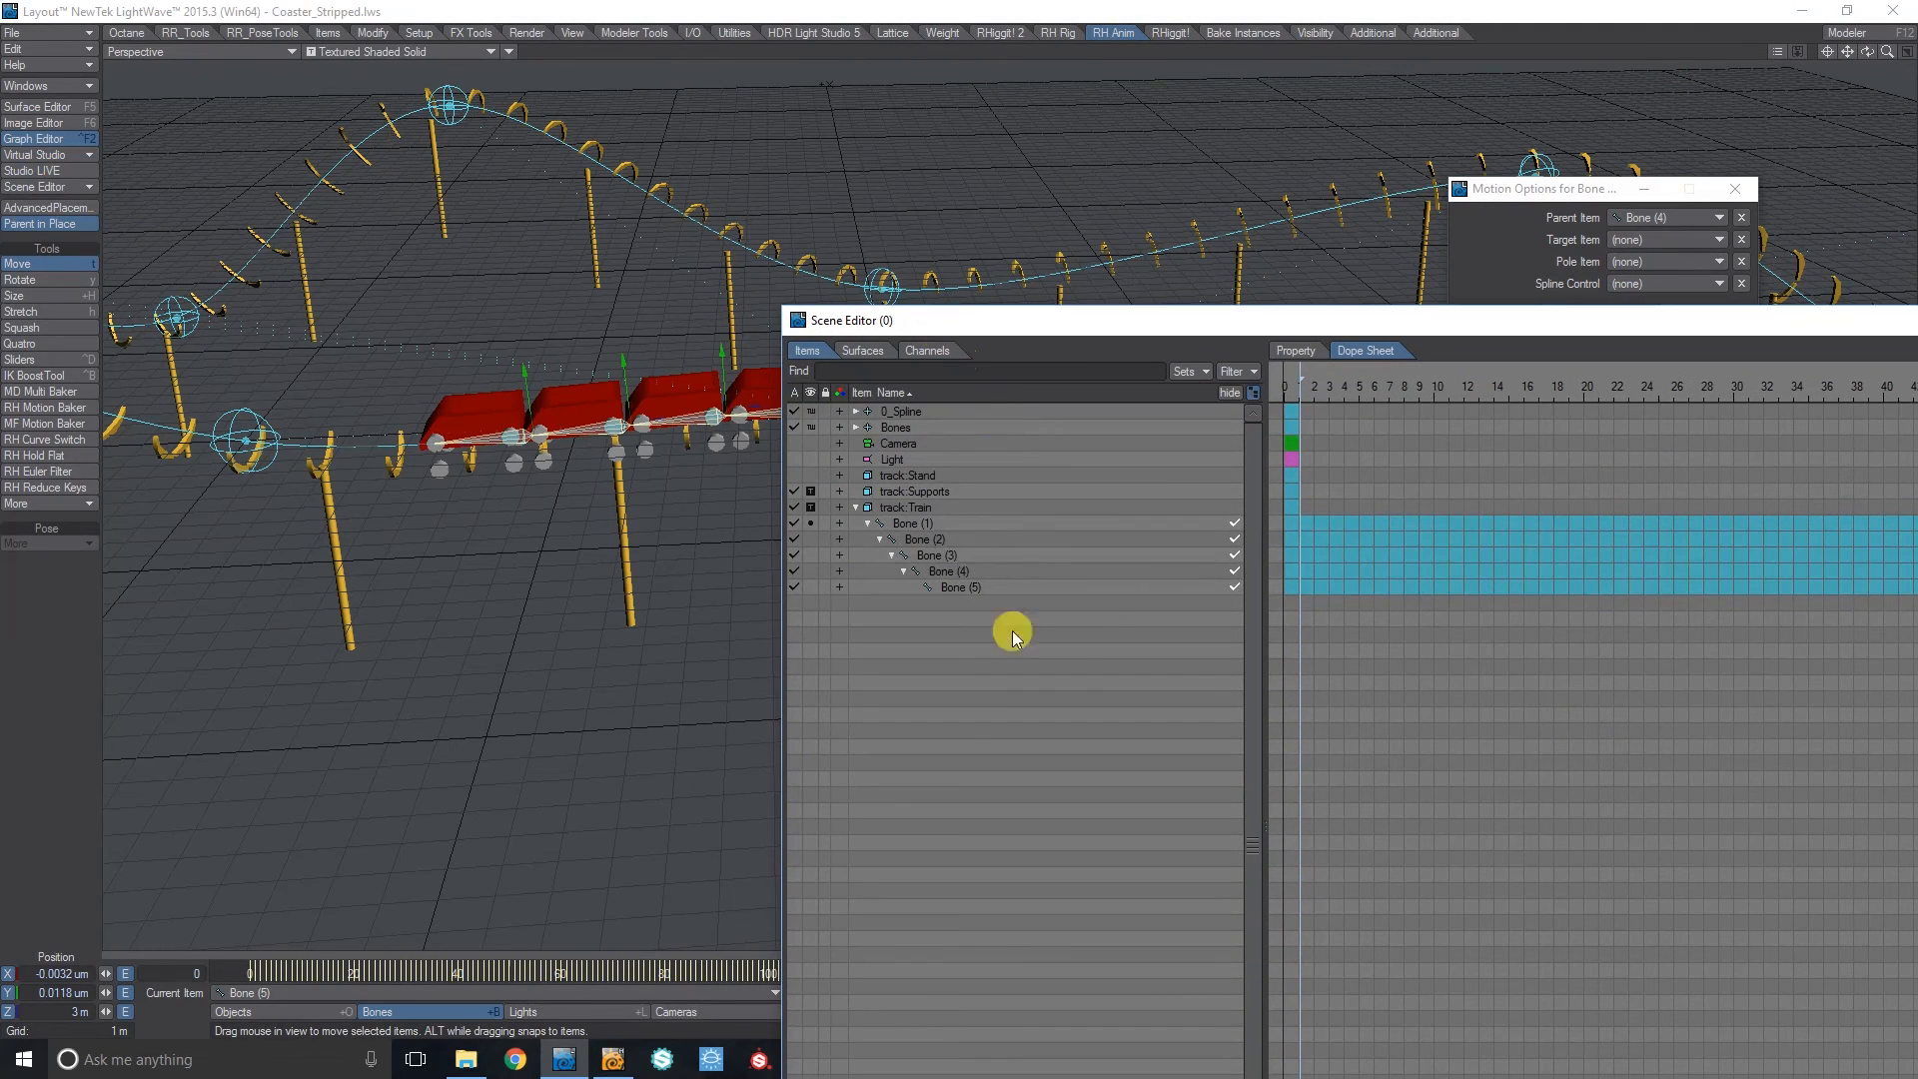
pyautogui.click(923, 508)
pyautogui.click(921, 493)
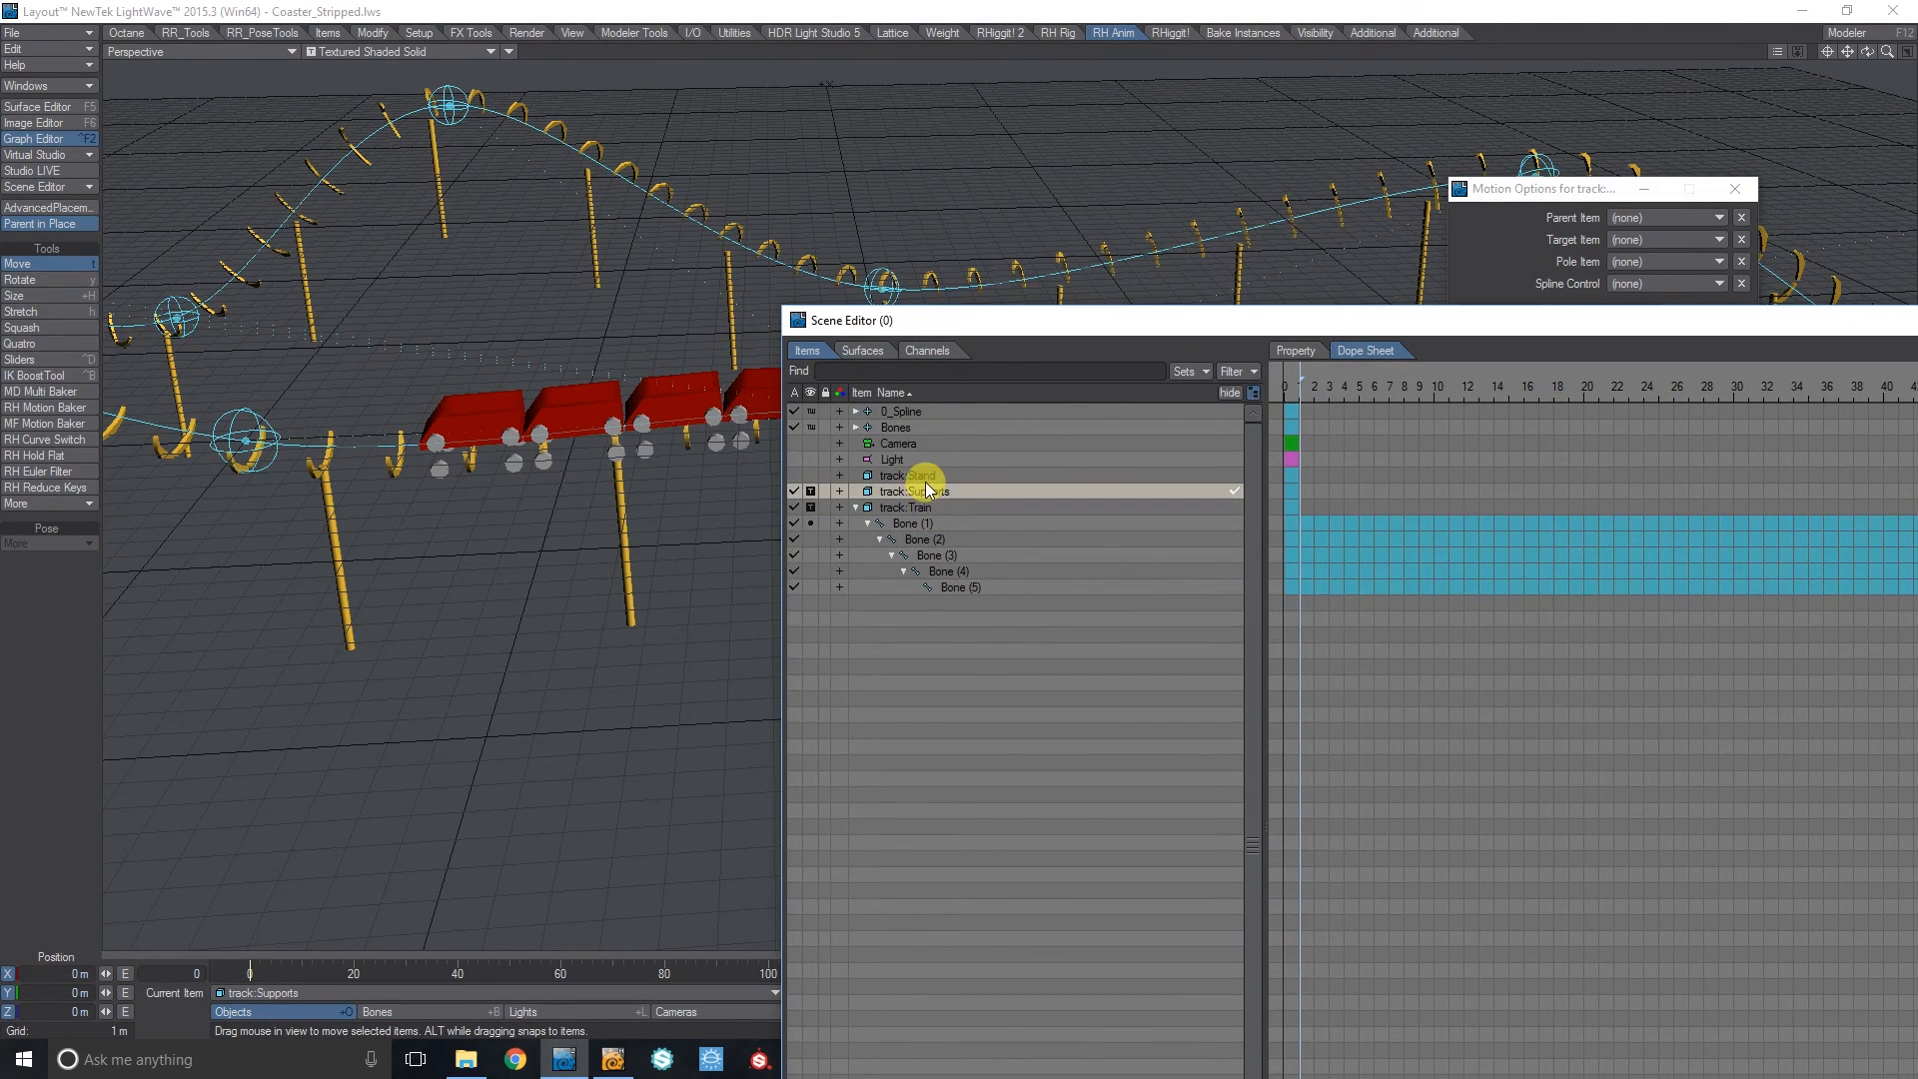
pyautogui.click(891, 412)
pyautogui.press('-')
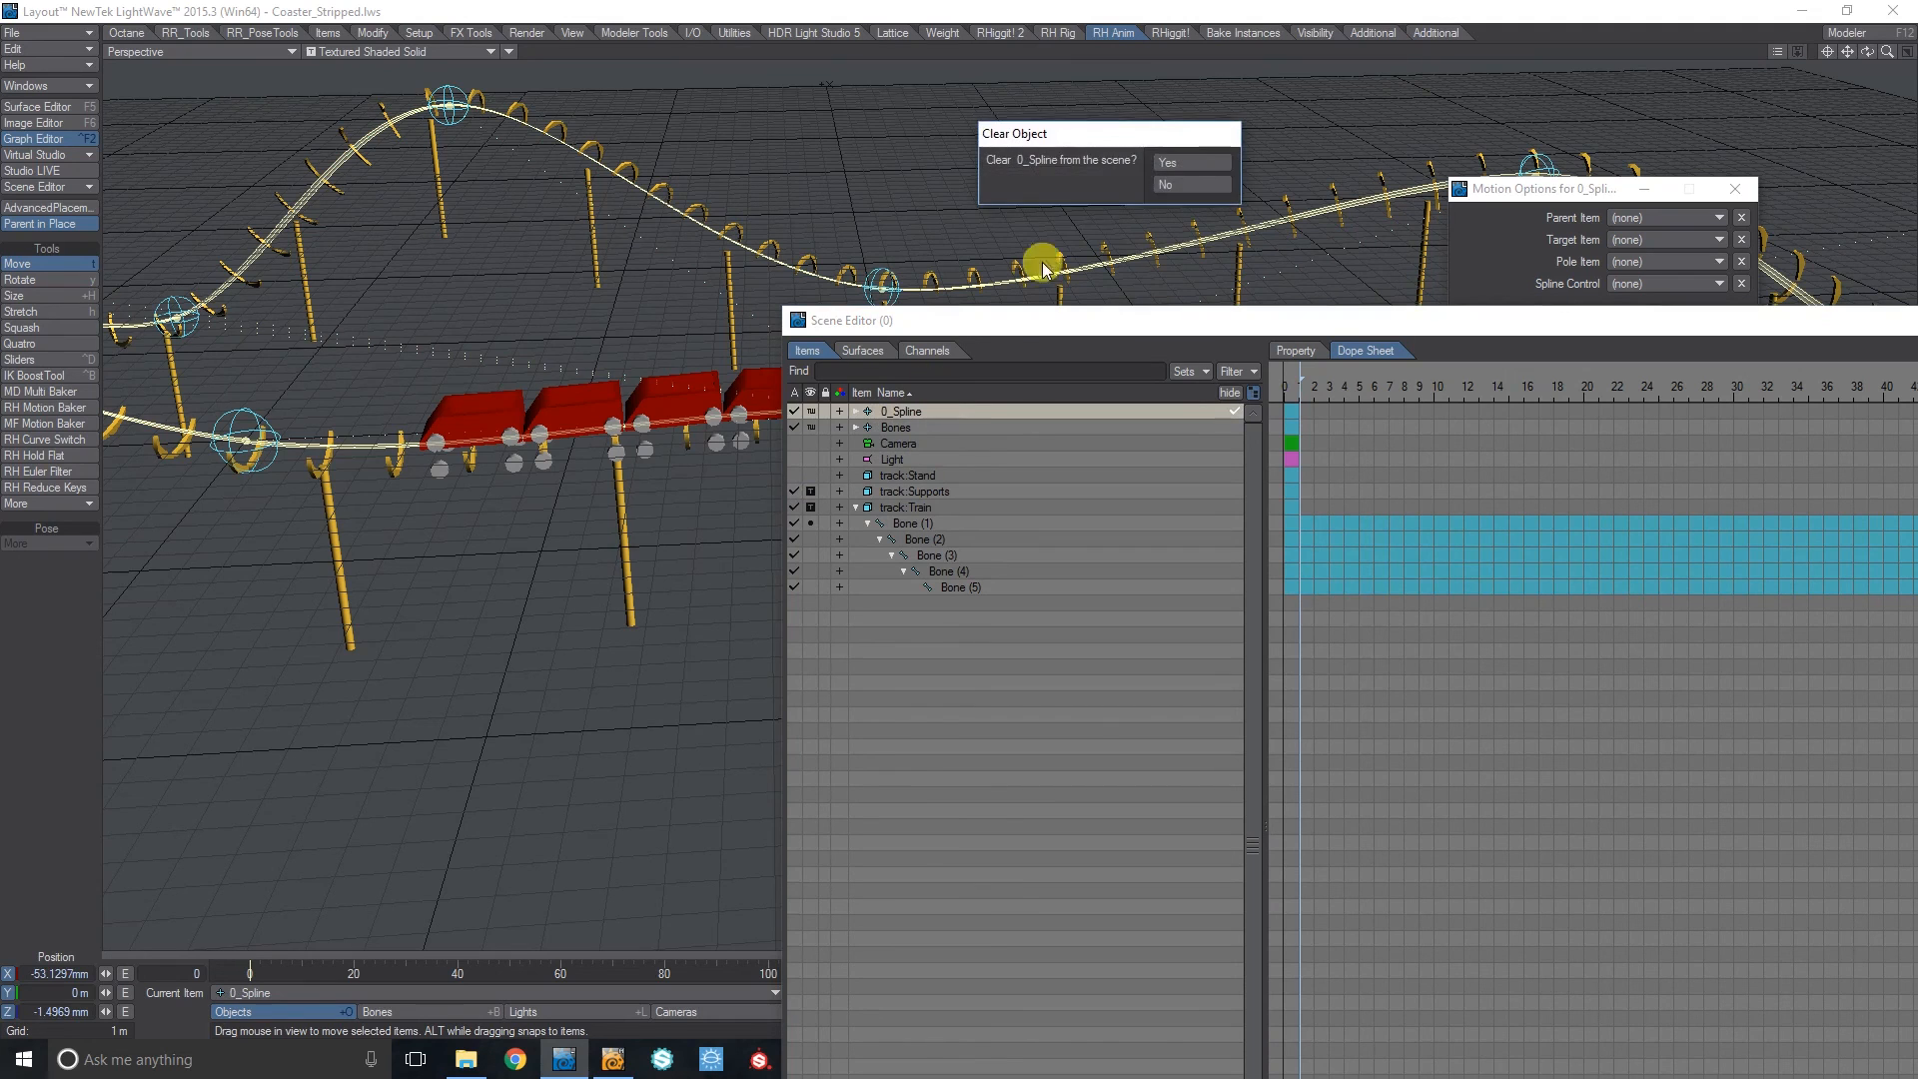
pyautogui.click(1191, 160)
pyautogui.click(1173, 230)
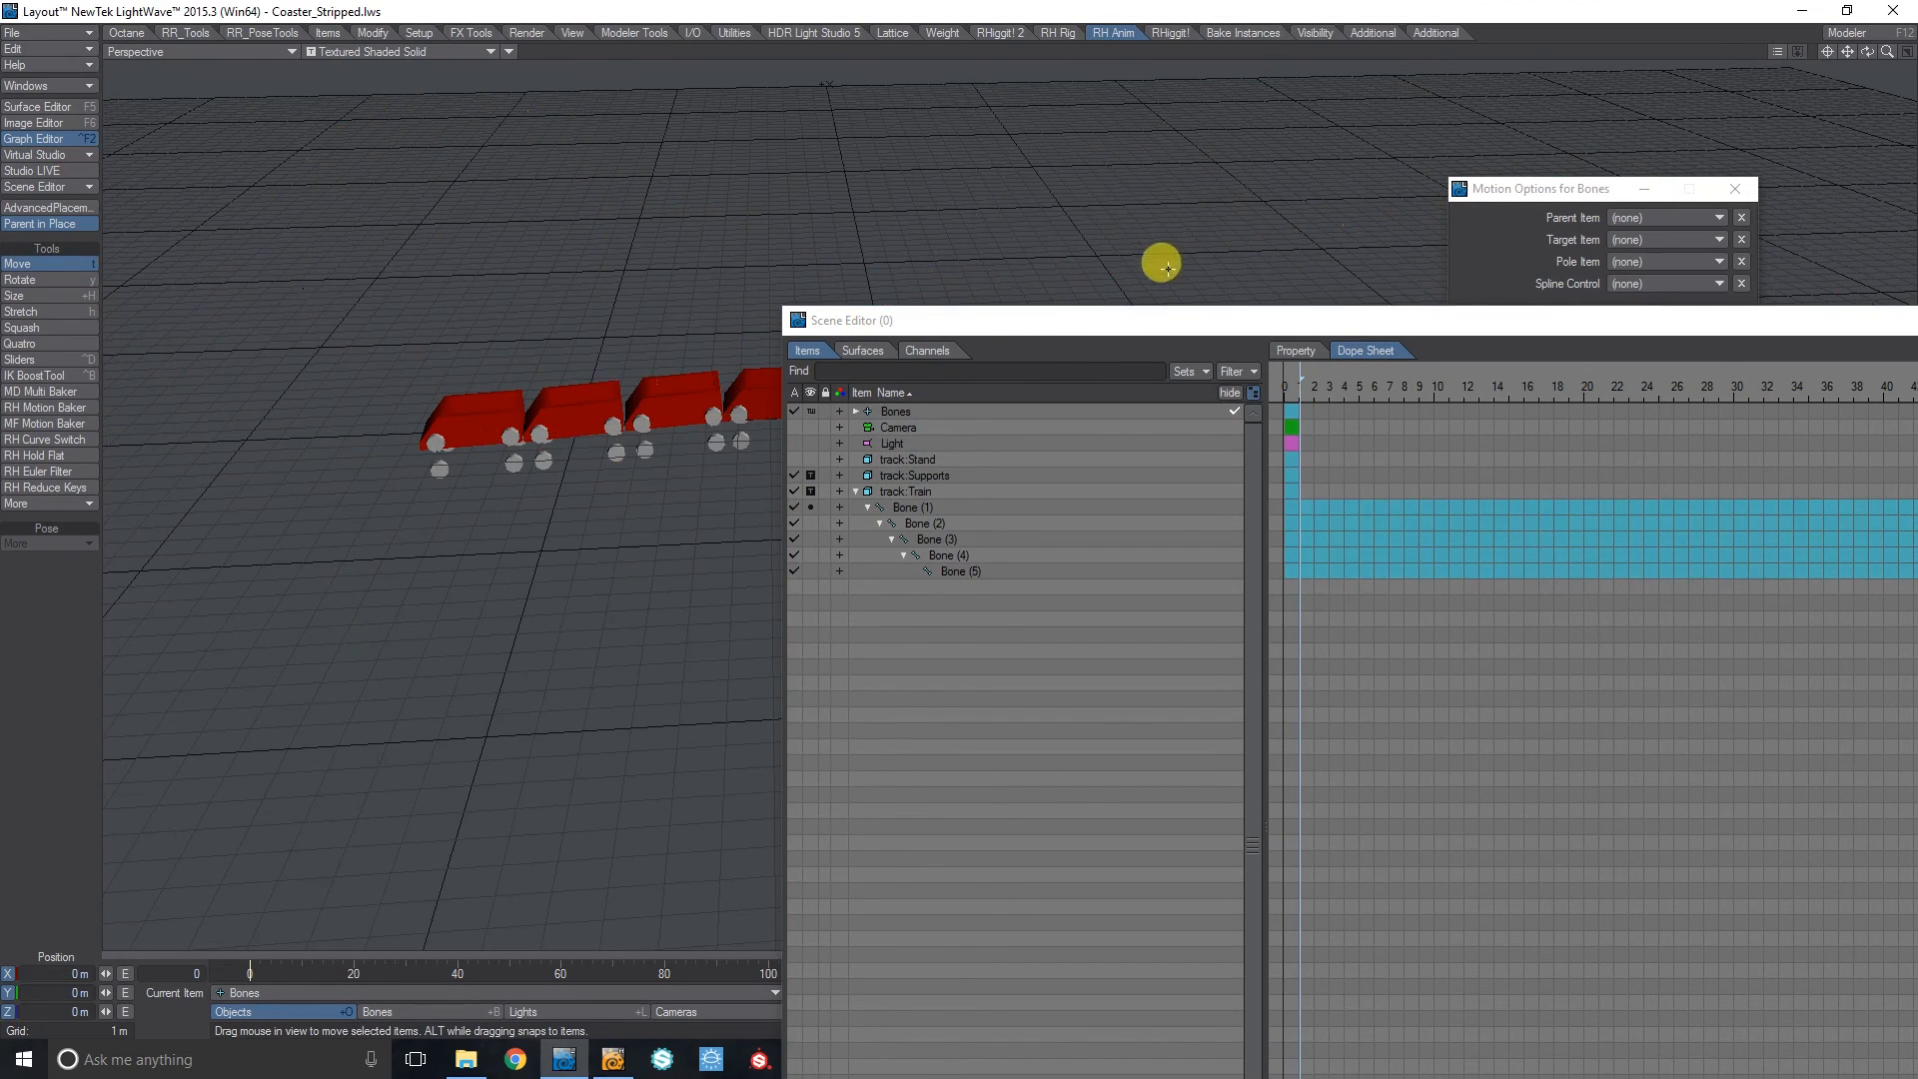
# Clear the track:Supports and track:Stand objects and the Bones null from the scene.
pyautogui.click(949, 475)
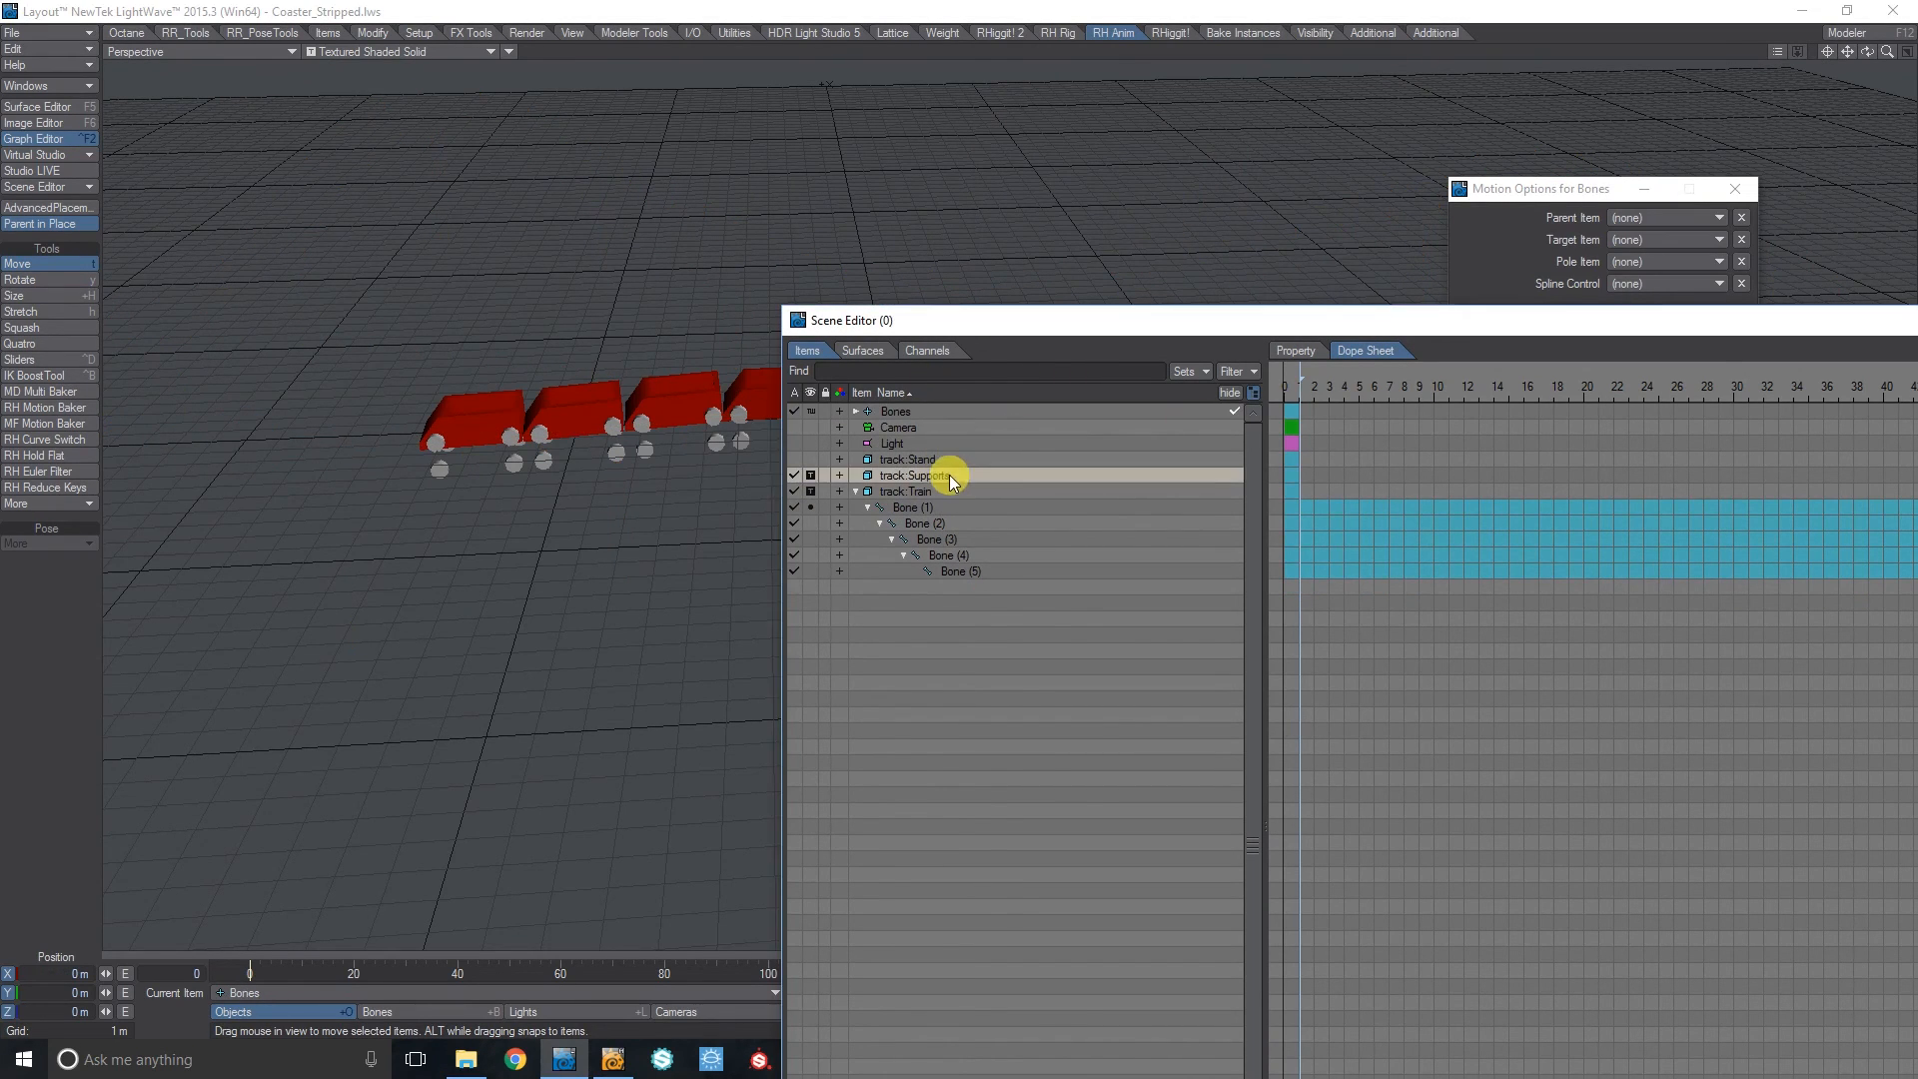
pyautogui.press('-')
pyautogui.click(1225, 164)
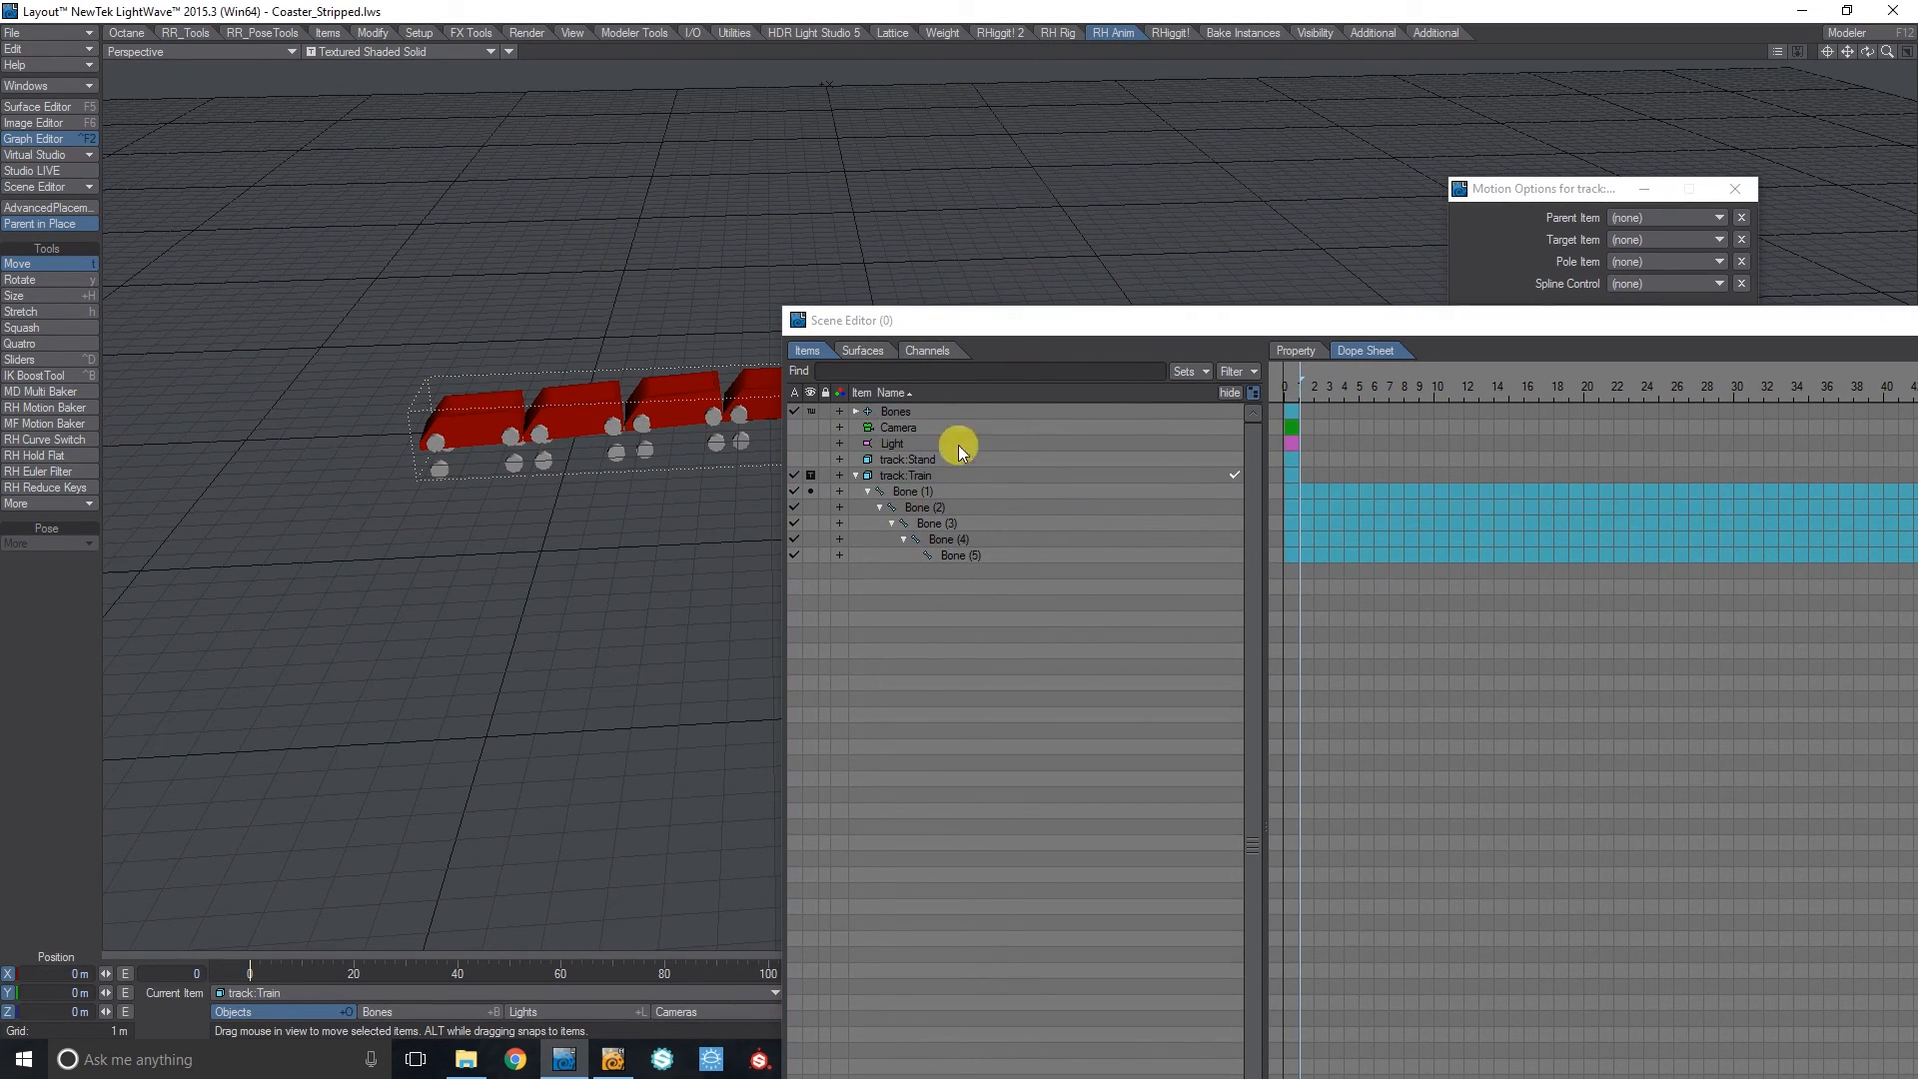
pyautogui.click(957, 459)
pyautogui.press('-')
pyautogui.click(1199, 160)
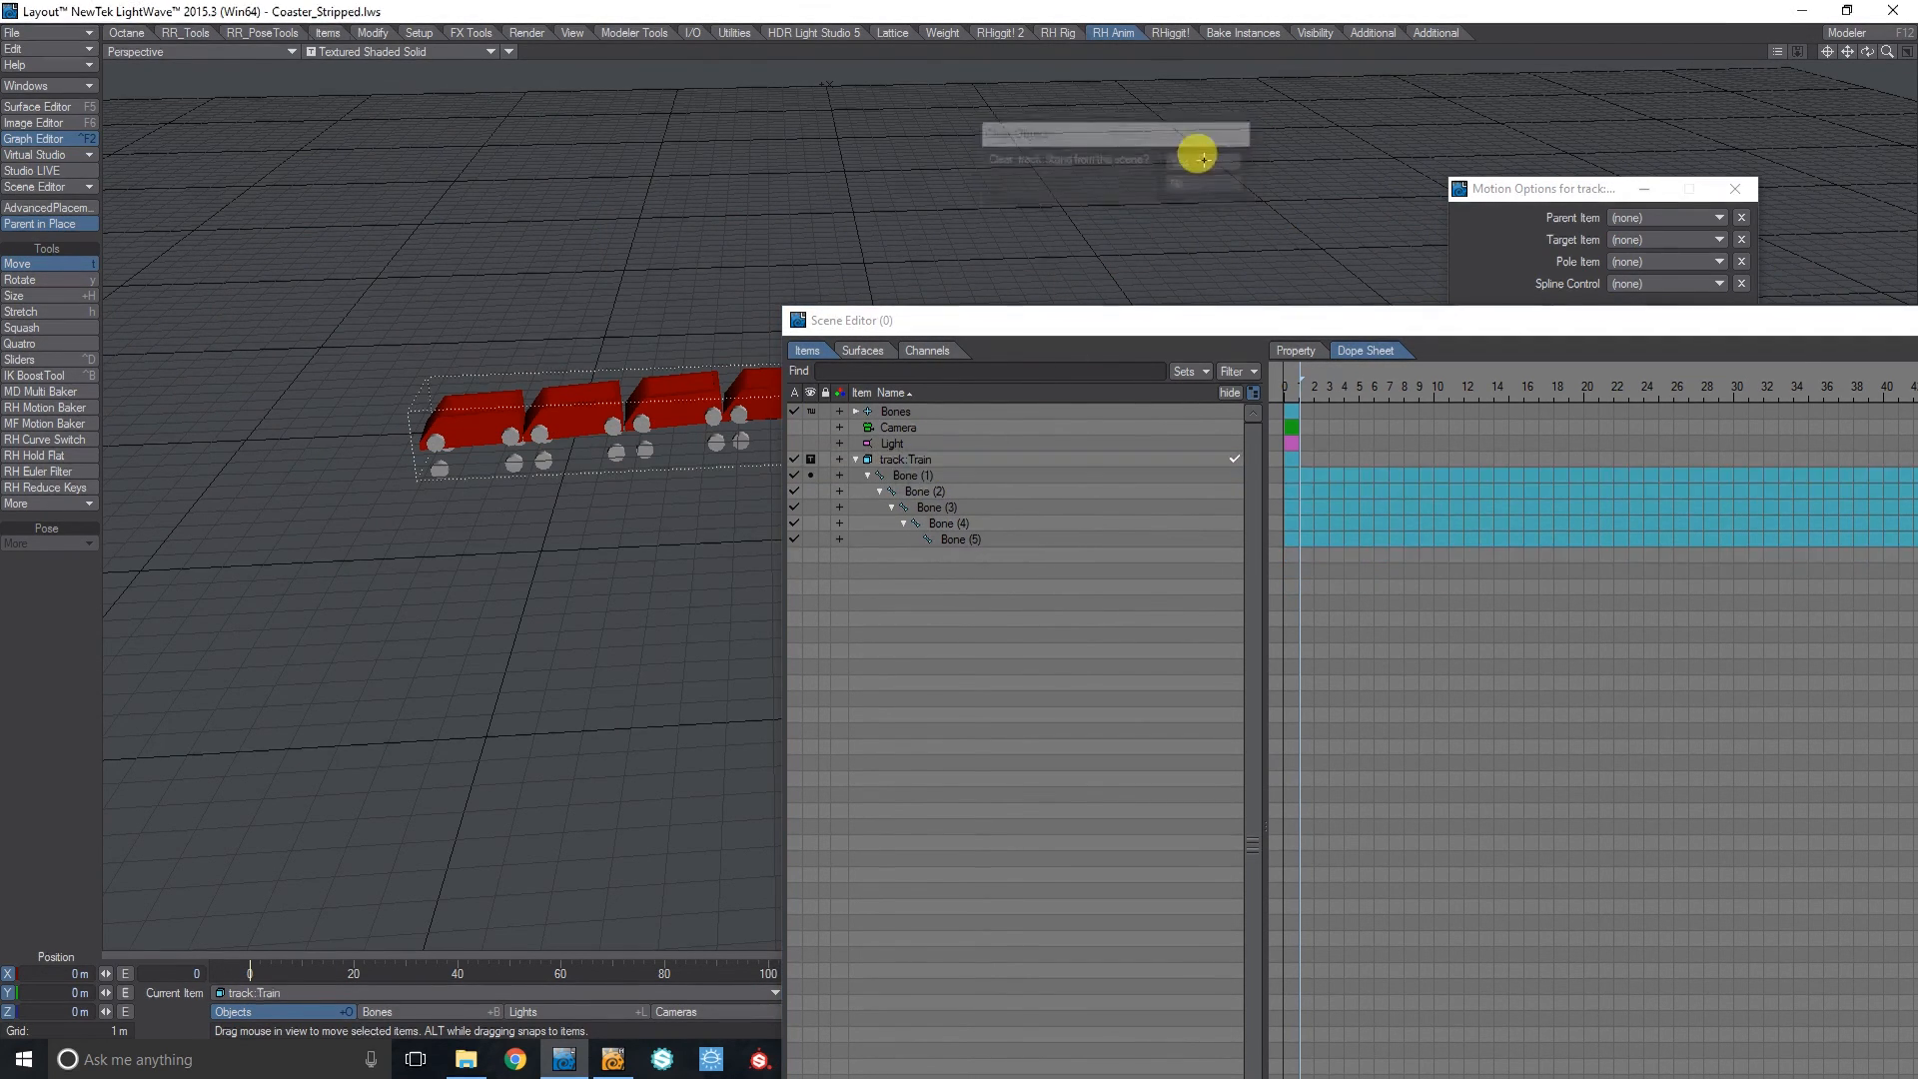
pyautogui.click(909, 408)
pyautogui.press('-')
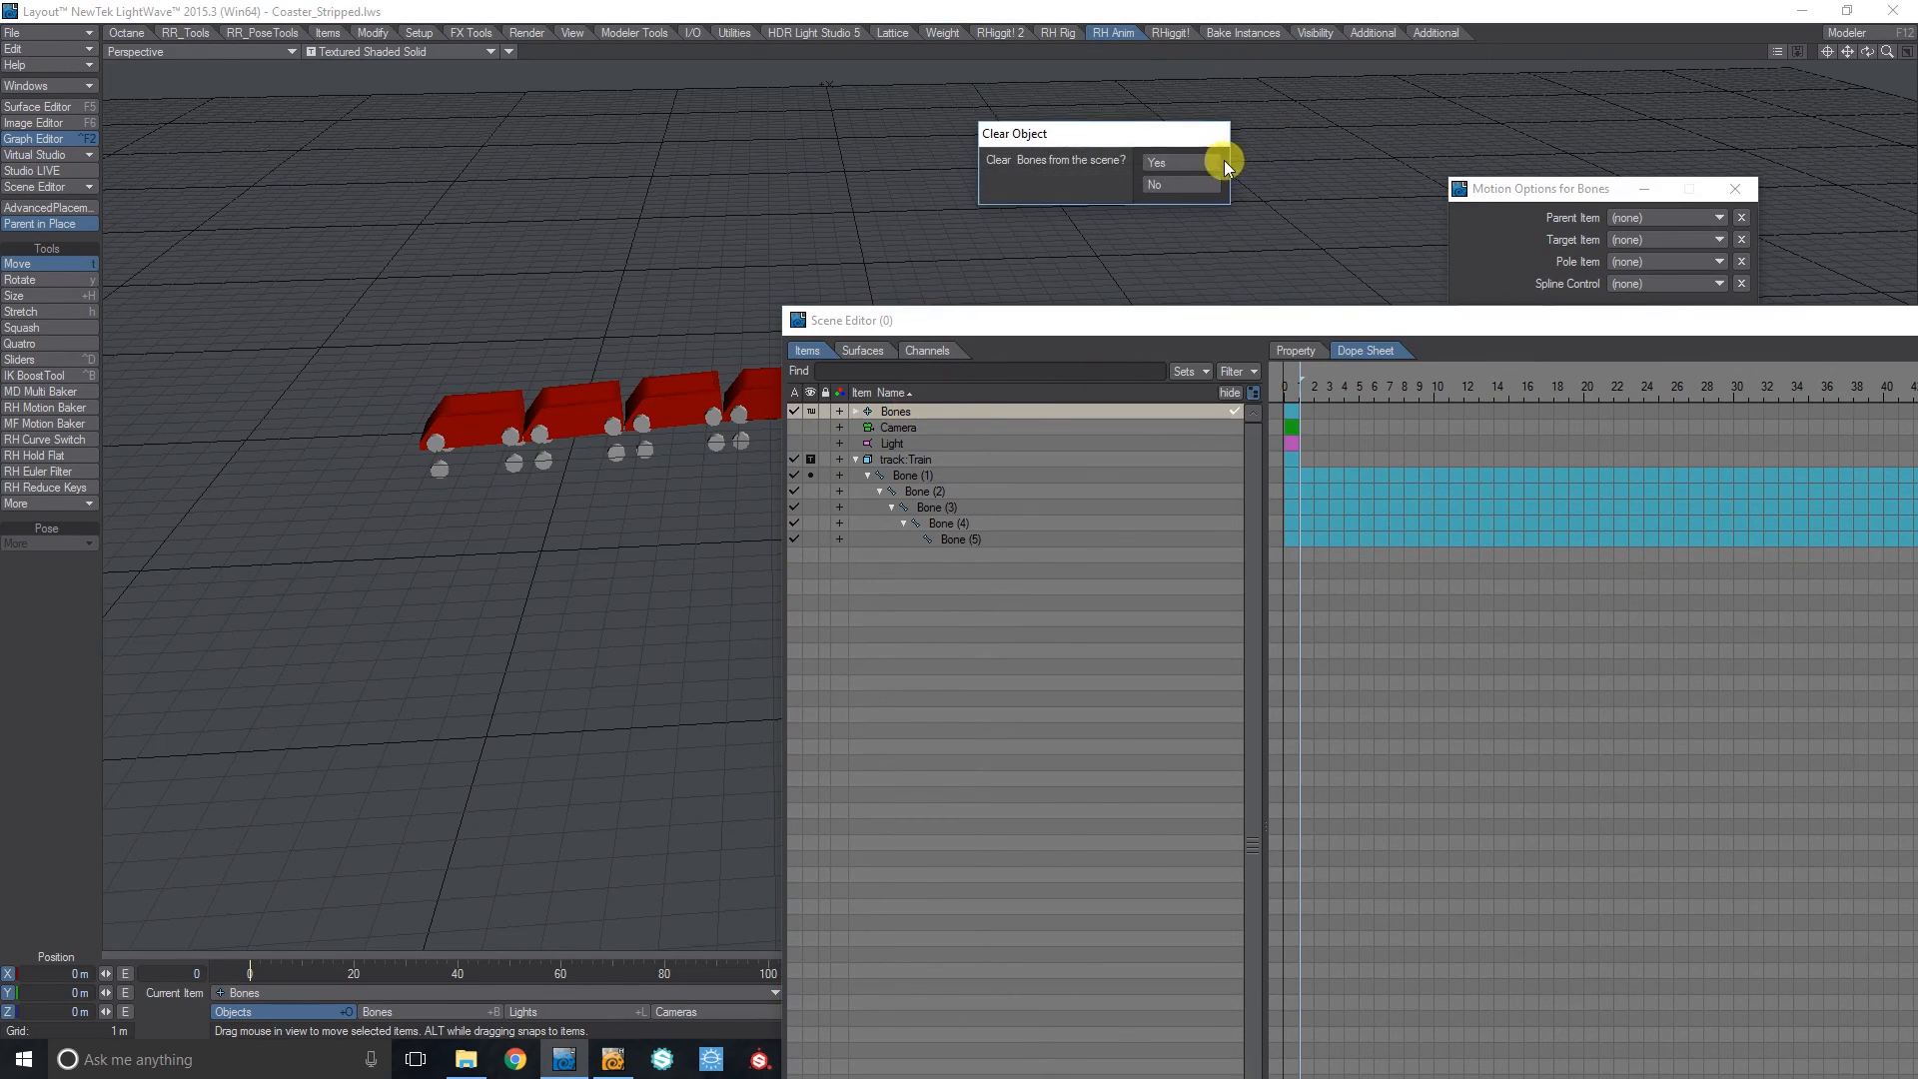
pyautogui.click(1225, 163)
# Select Bone (1), close the Scene Editor and play the animation to check the train's baked motion.
pyautogui.click(931, 470)
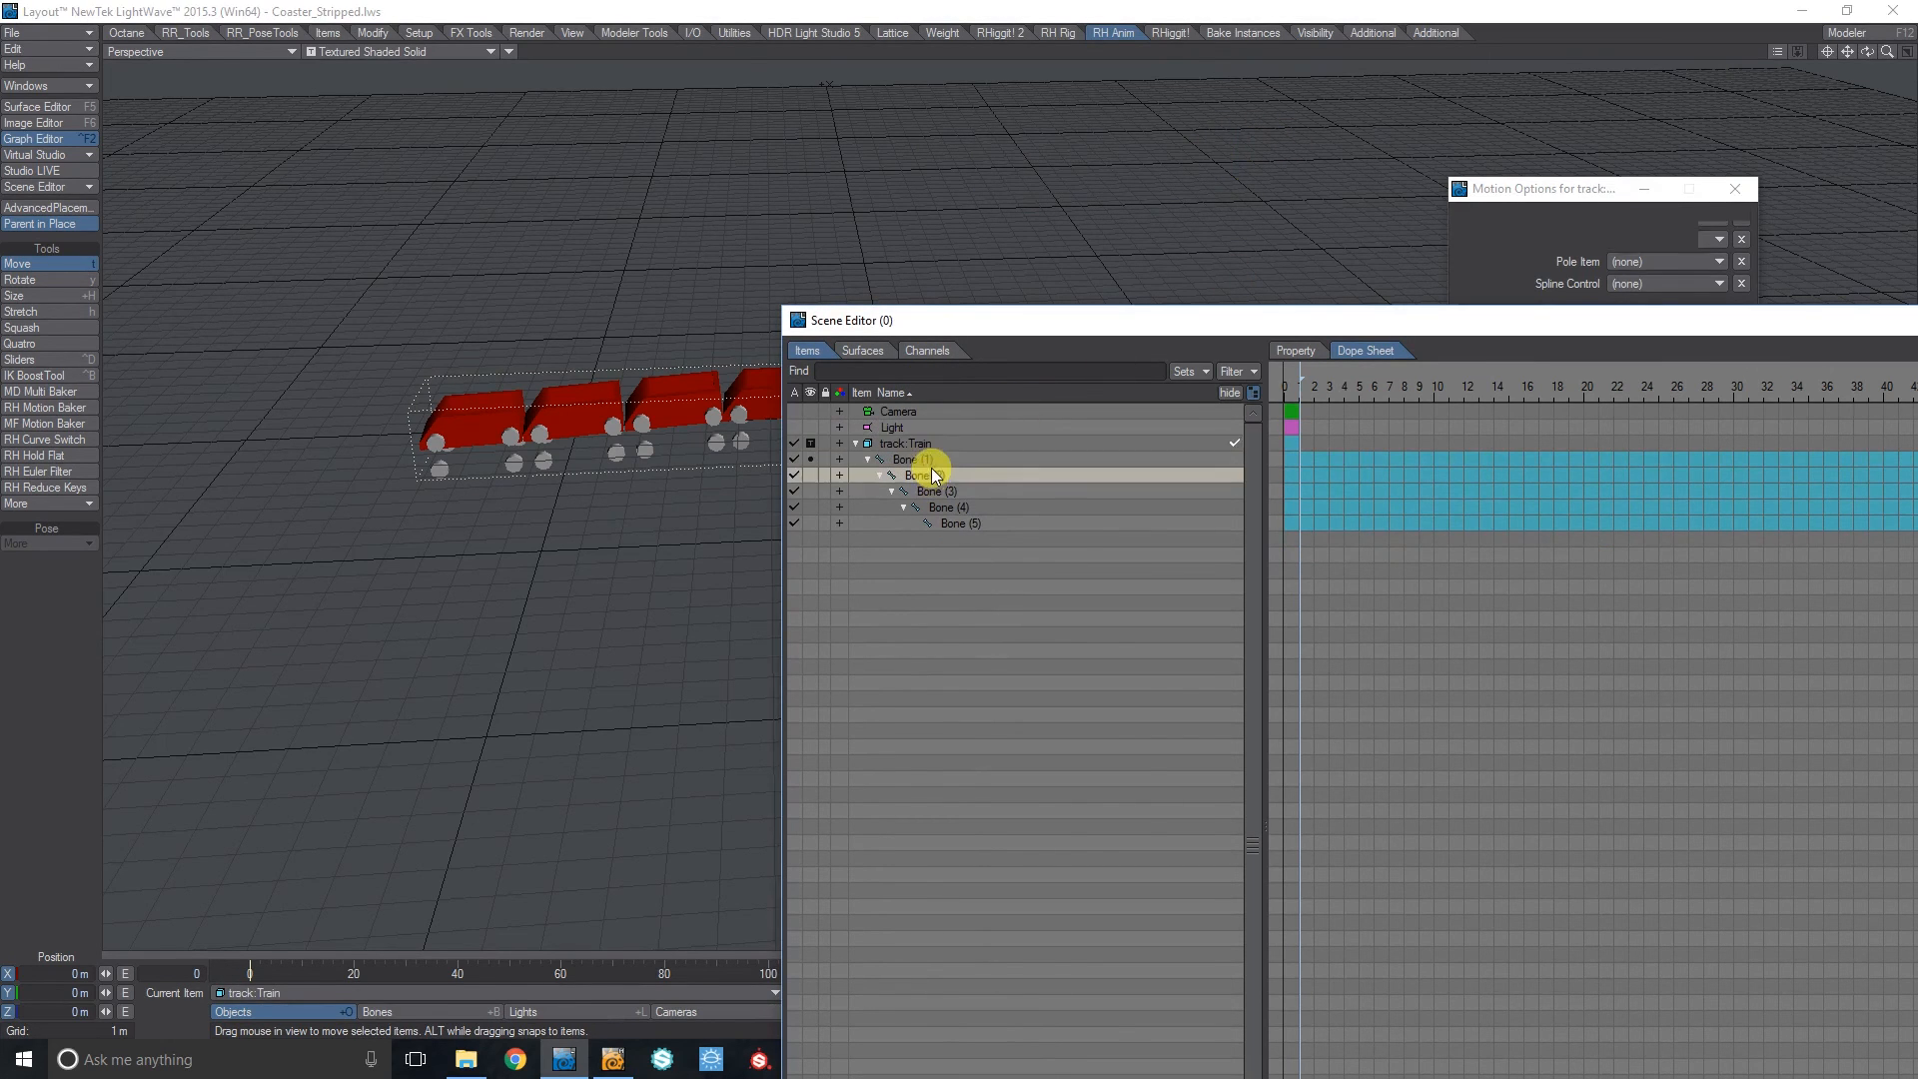
pyautogui.click(943, 461)
pyautogui.hotkey('alt', 'F4')
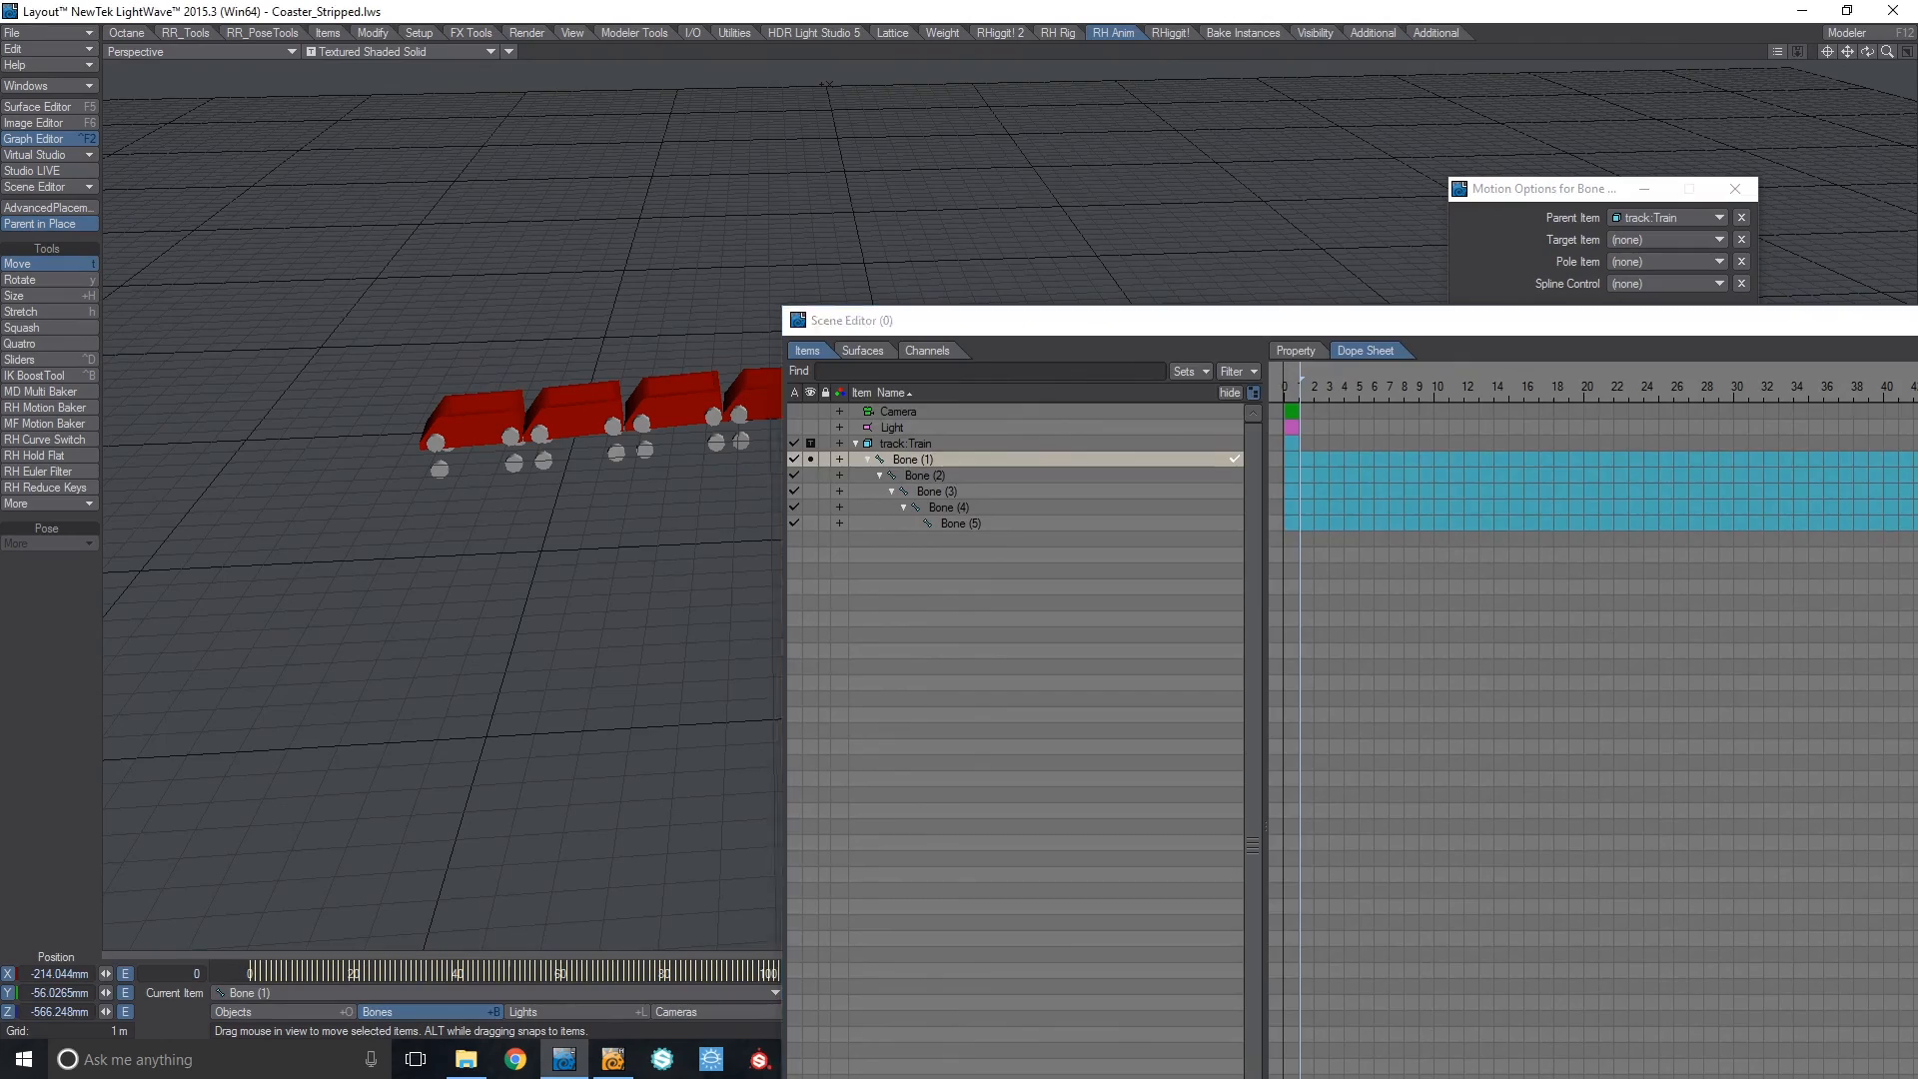
pyautogui.click(1900, 1011)
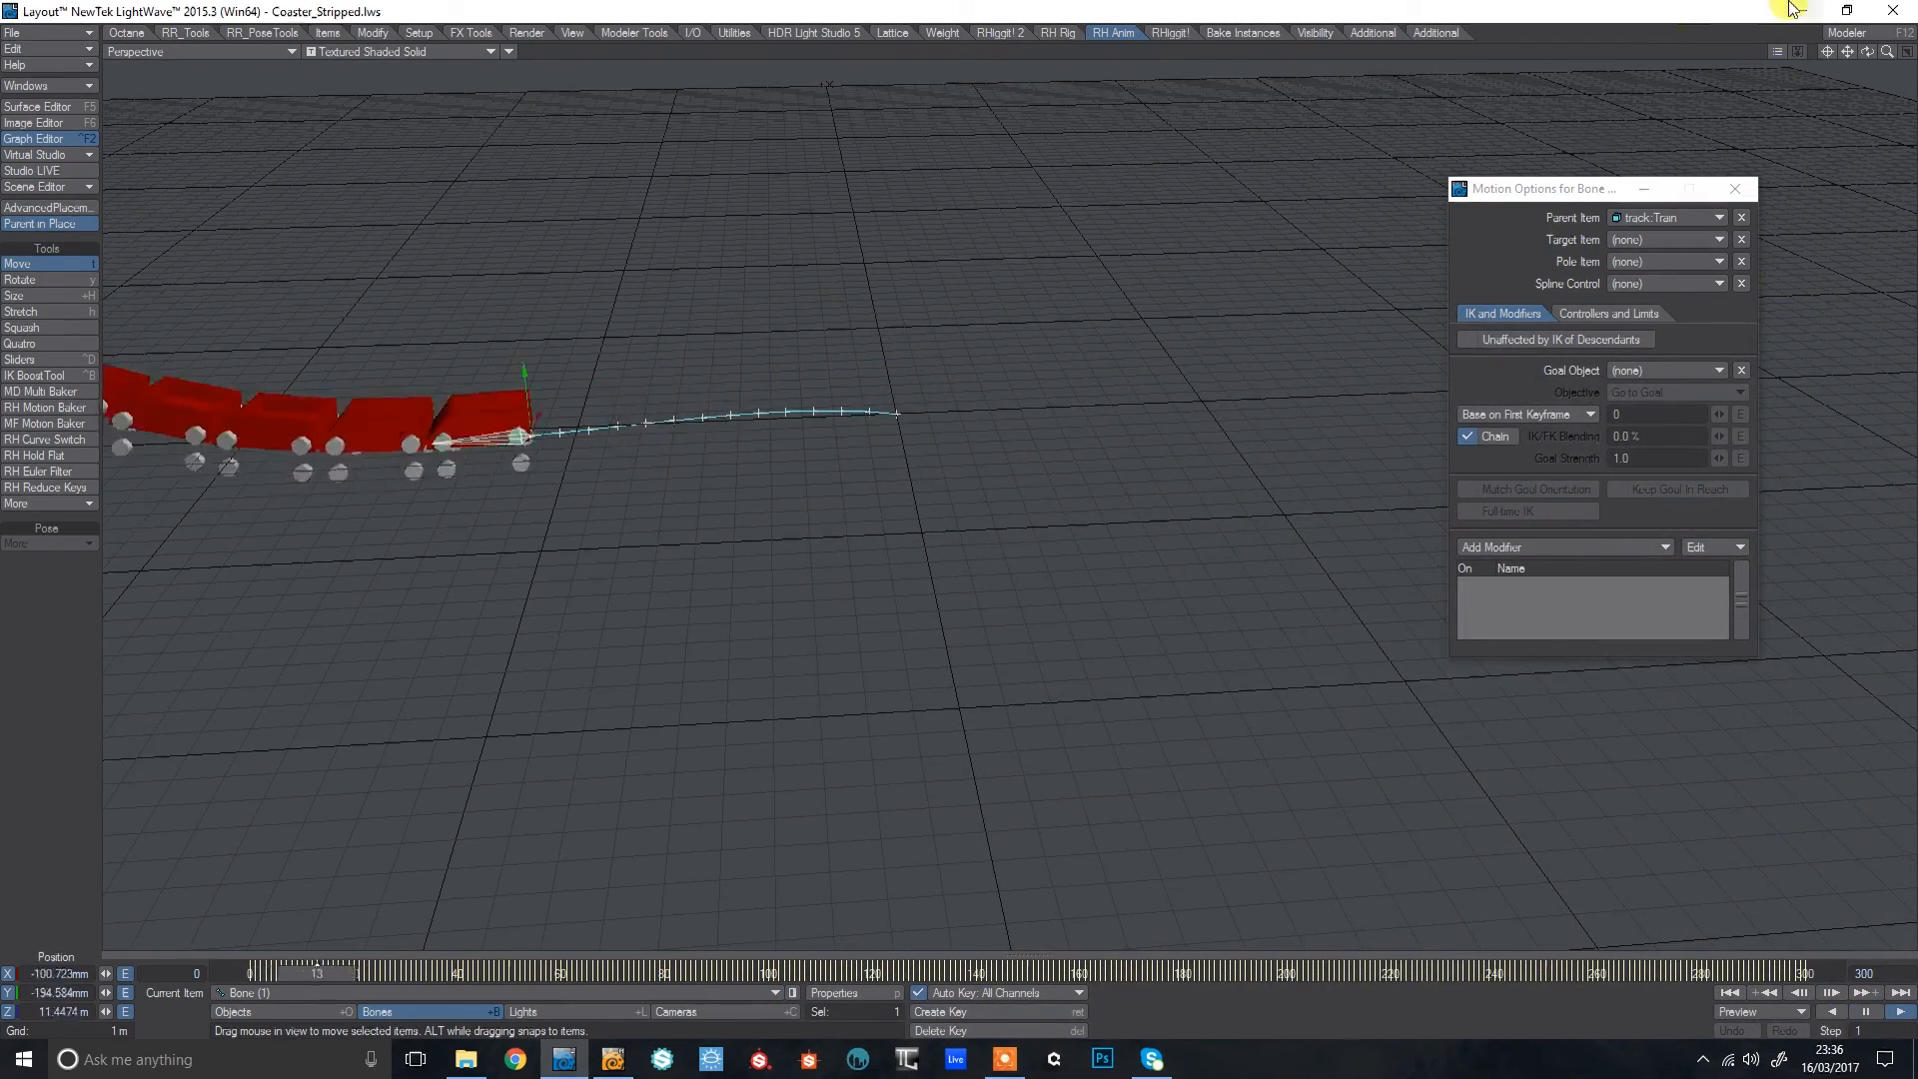
pyautogui.moveTo(1887, 51); pyautogui.dragTo(452, 776)
pyautogui.click(291, 962)
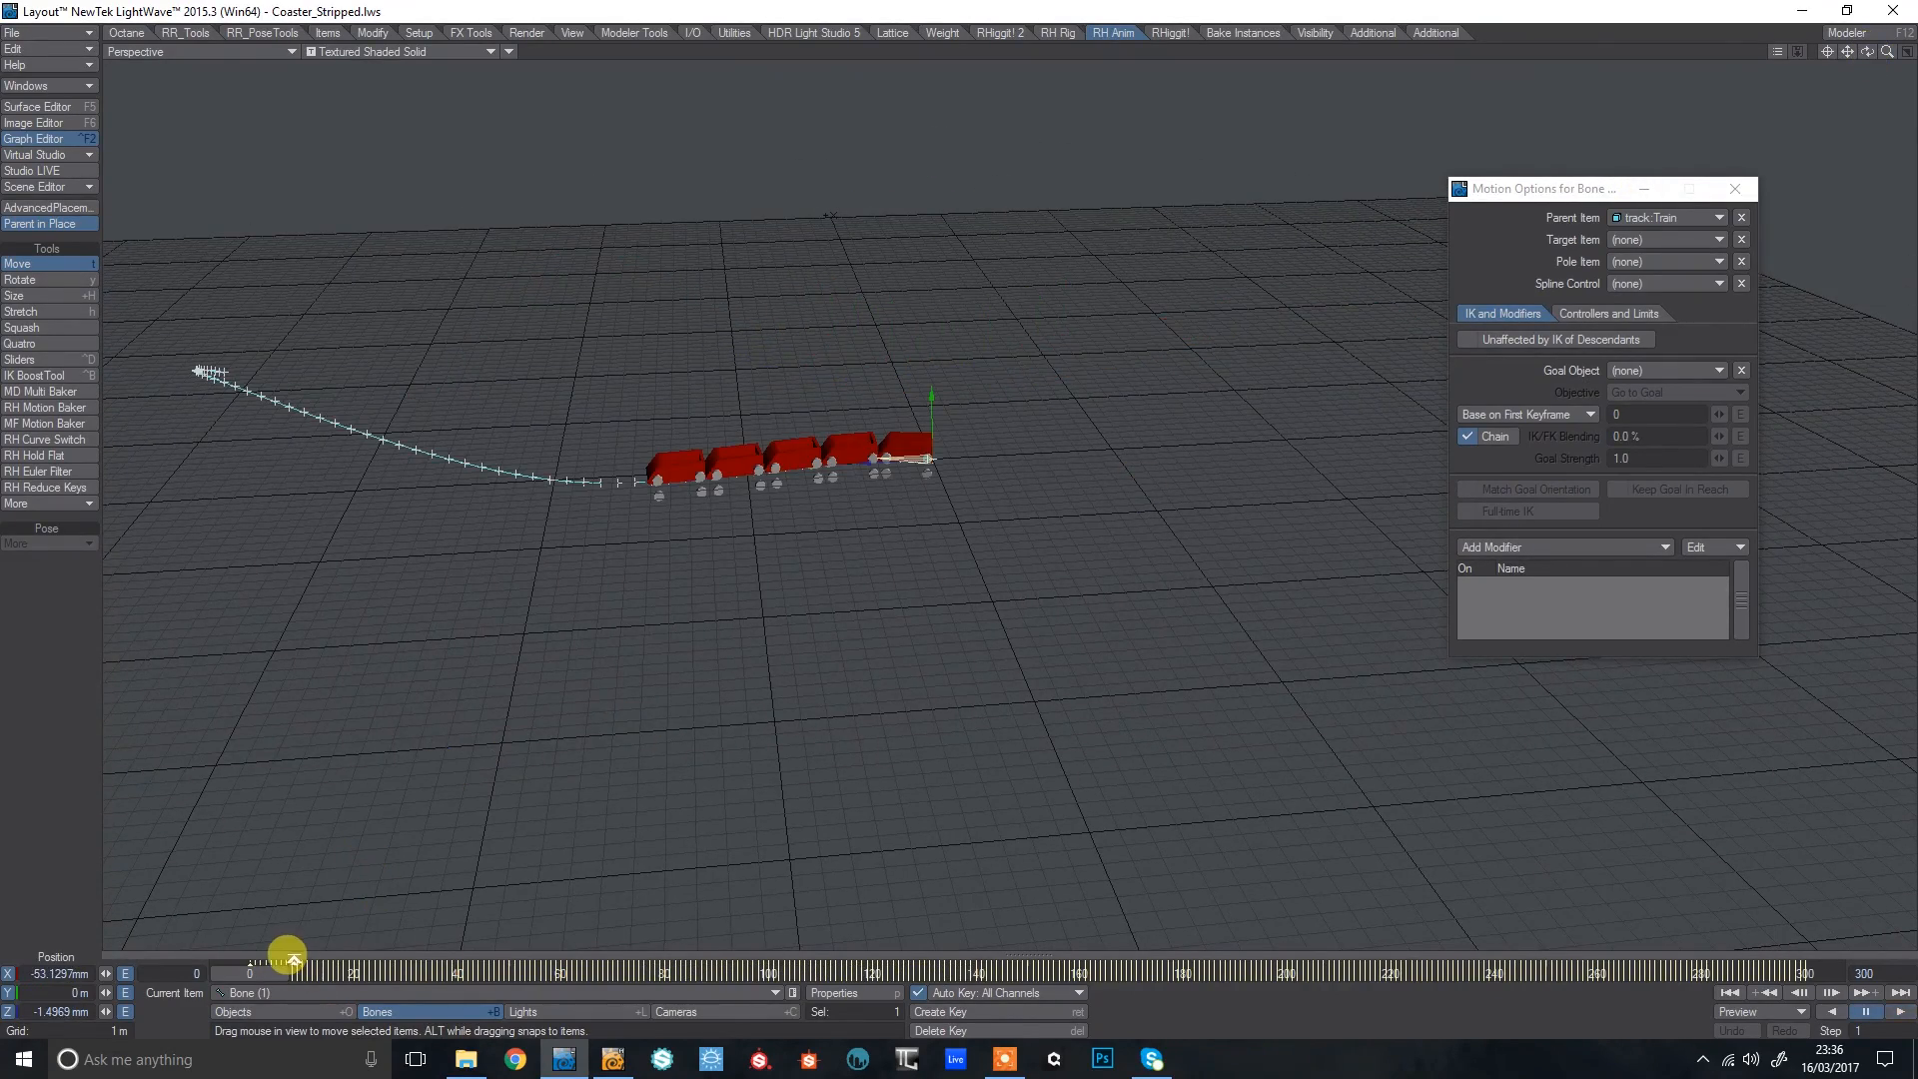
# Load the Trans_Rails and TransSupports objects from the Coaster_Tutorial Objects folder into the scene.
pyautogui.press('+')
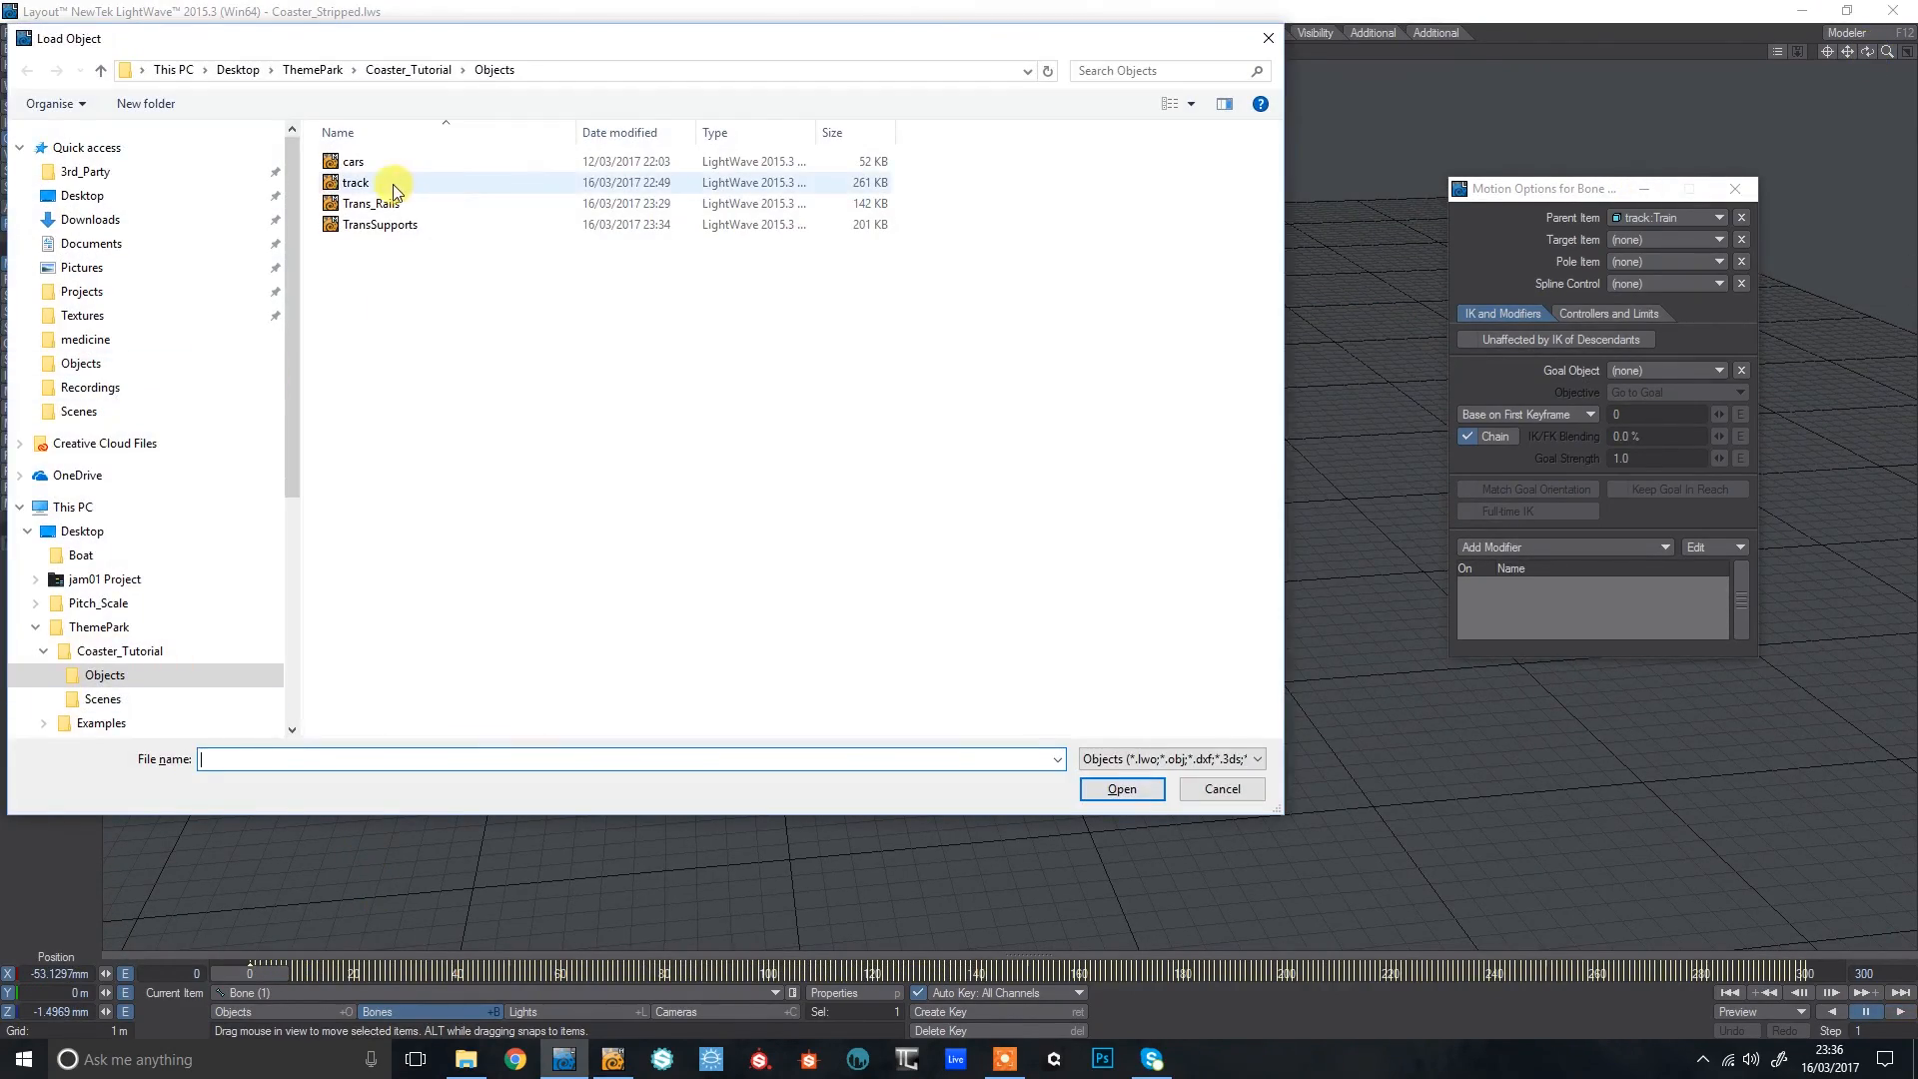
pyautogui.doubleClick(371, 203)
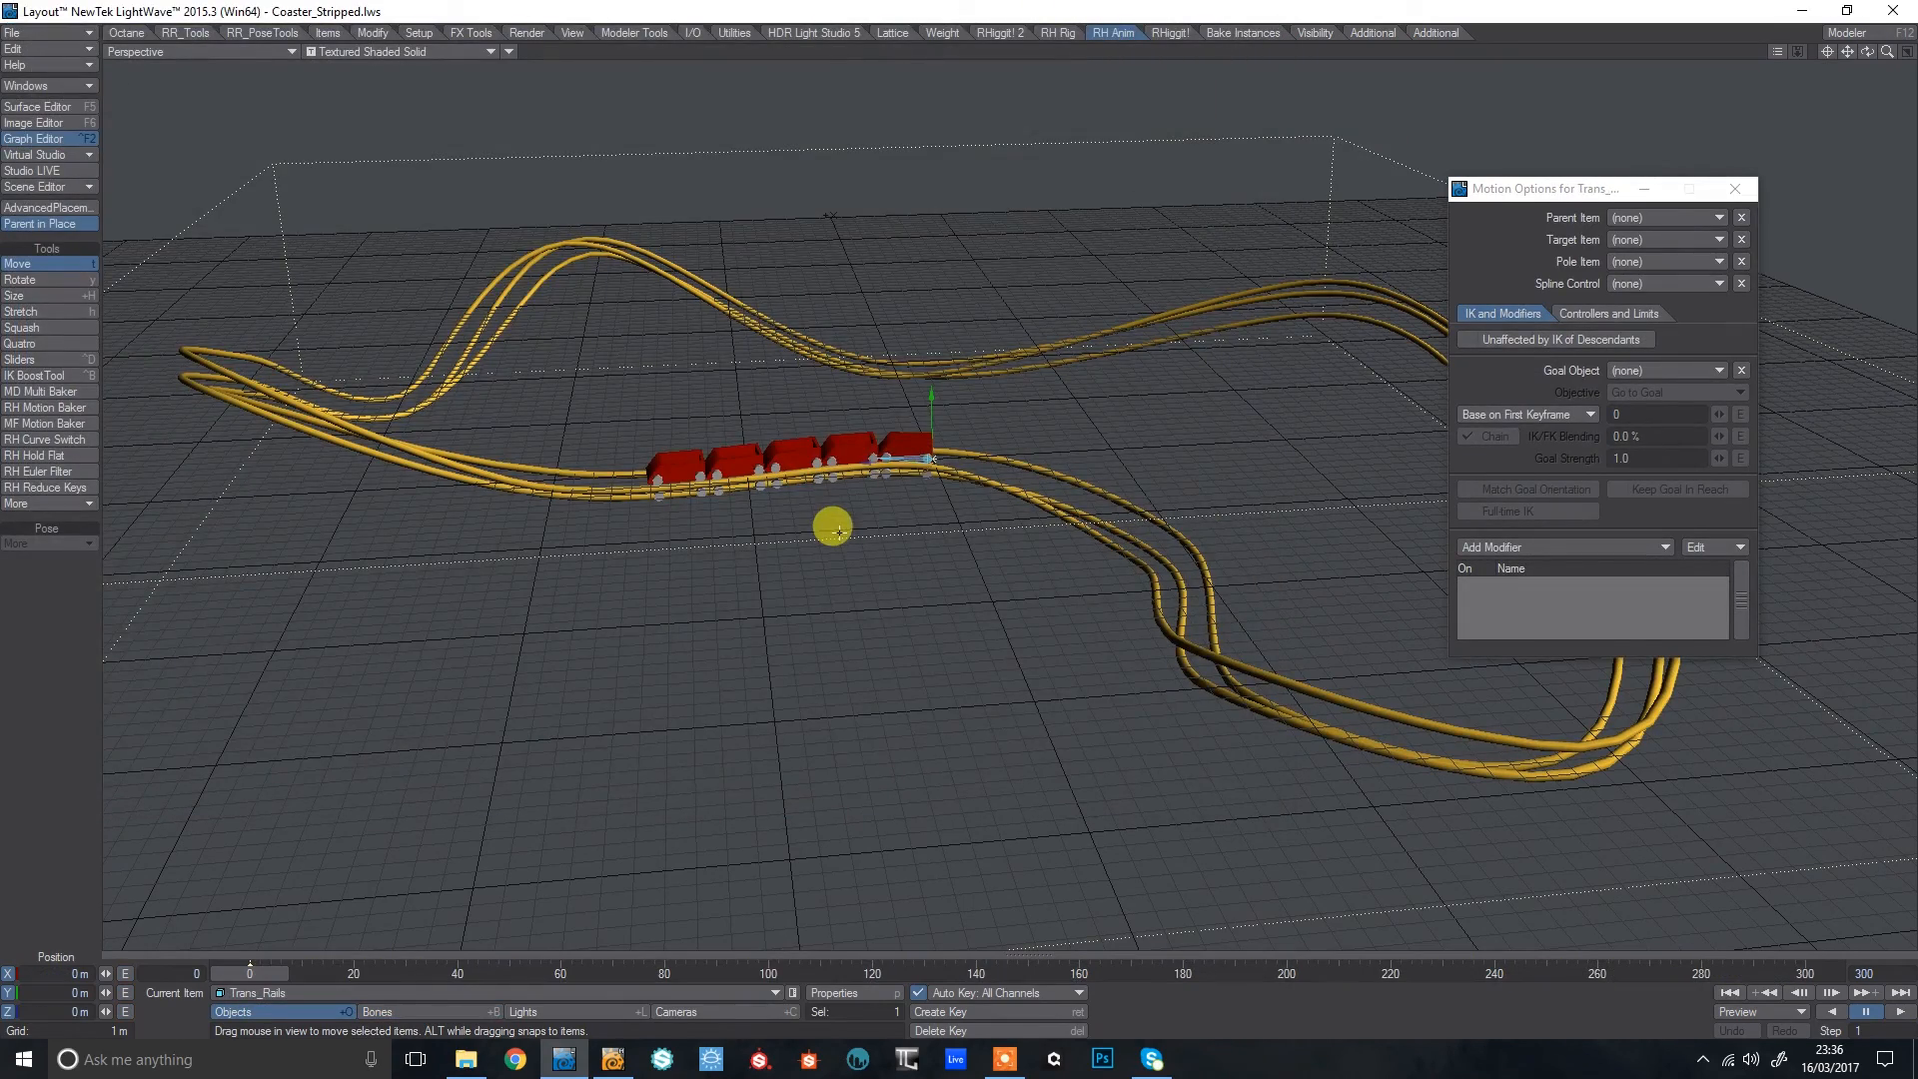
pyautogui.press('+')
pyautogui.doubleClick(391, 228)
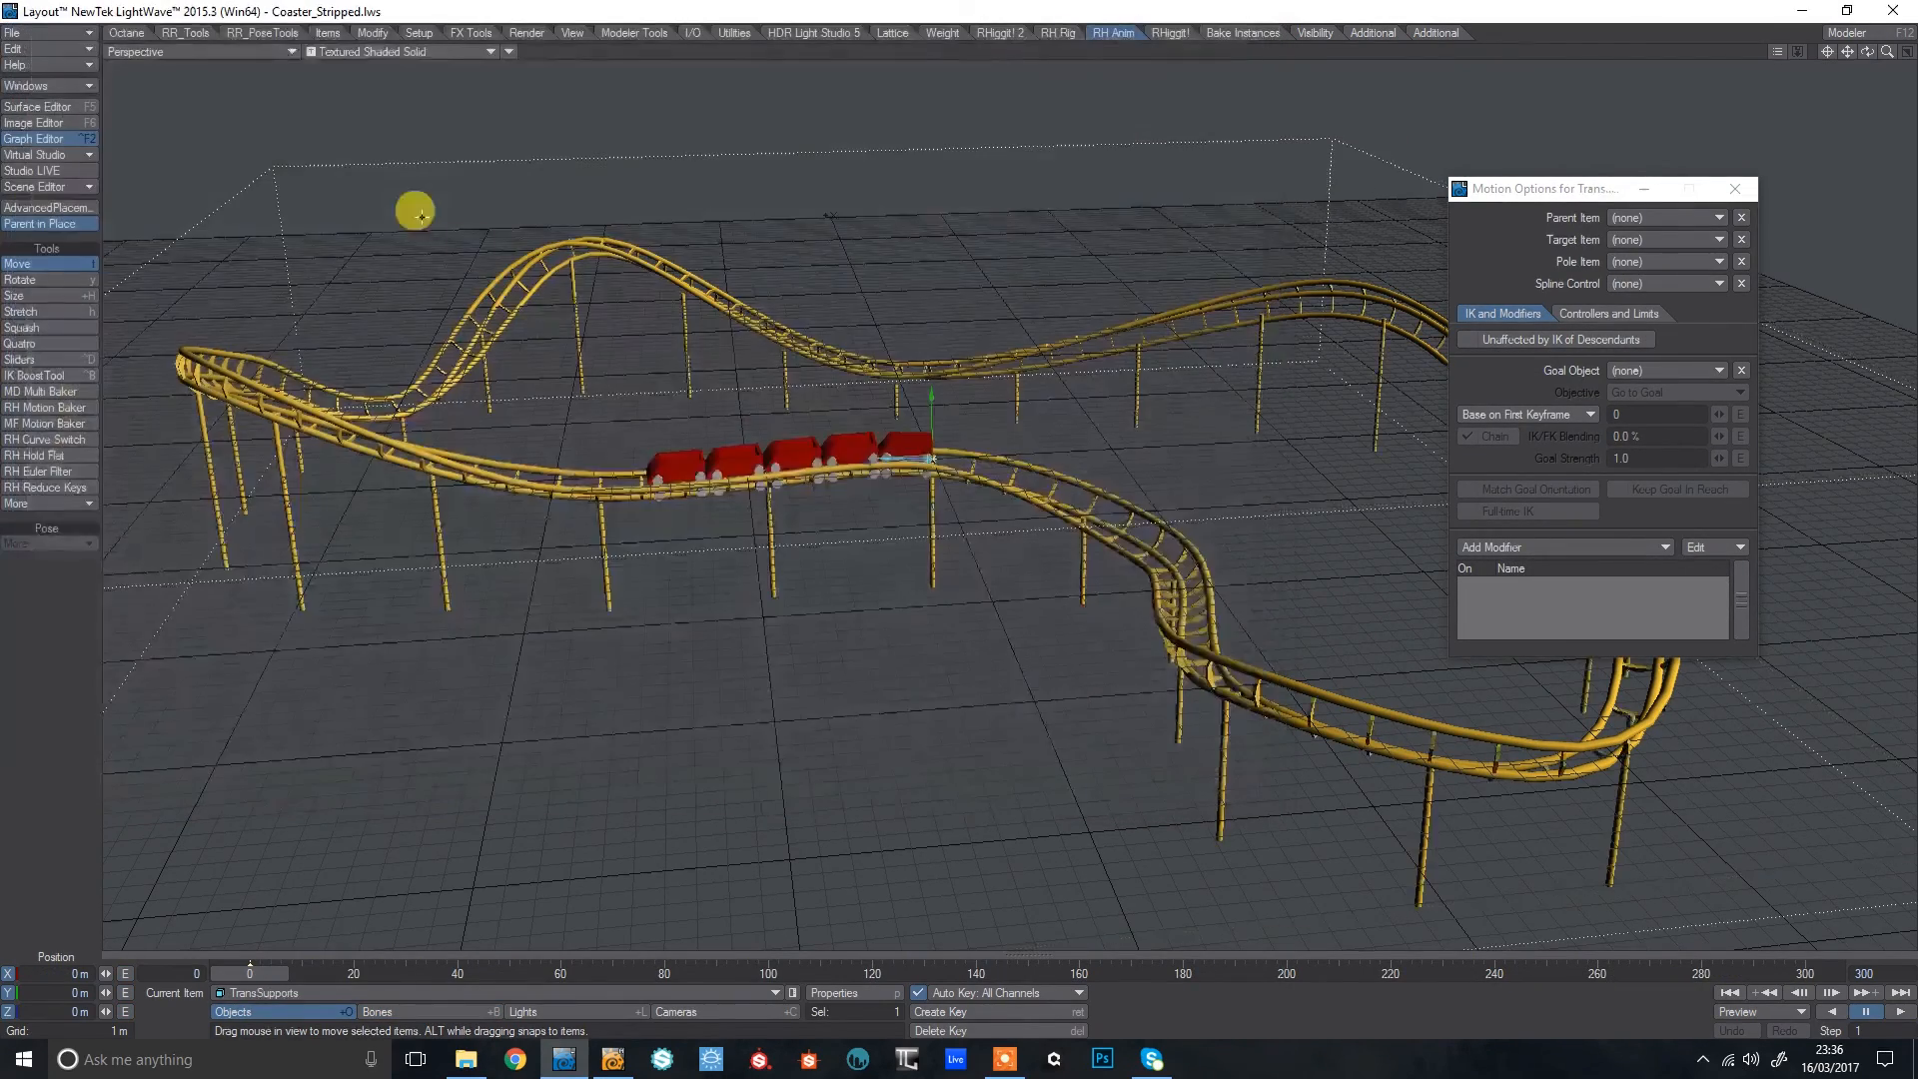
pyautogui.moveTo(258, 974)
pyautogui.mouseDown()
pyautogui.moveTo(733, 974)
pyautogui.moveTo(250, 974)
pyautogui.mouseUp()
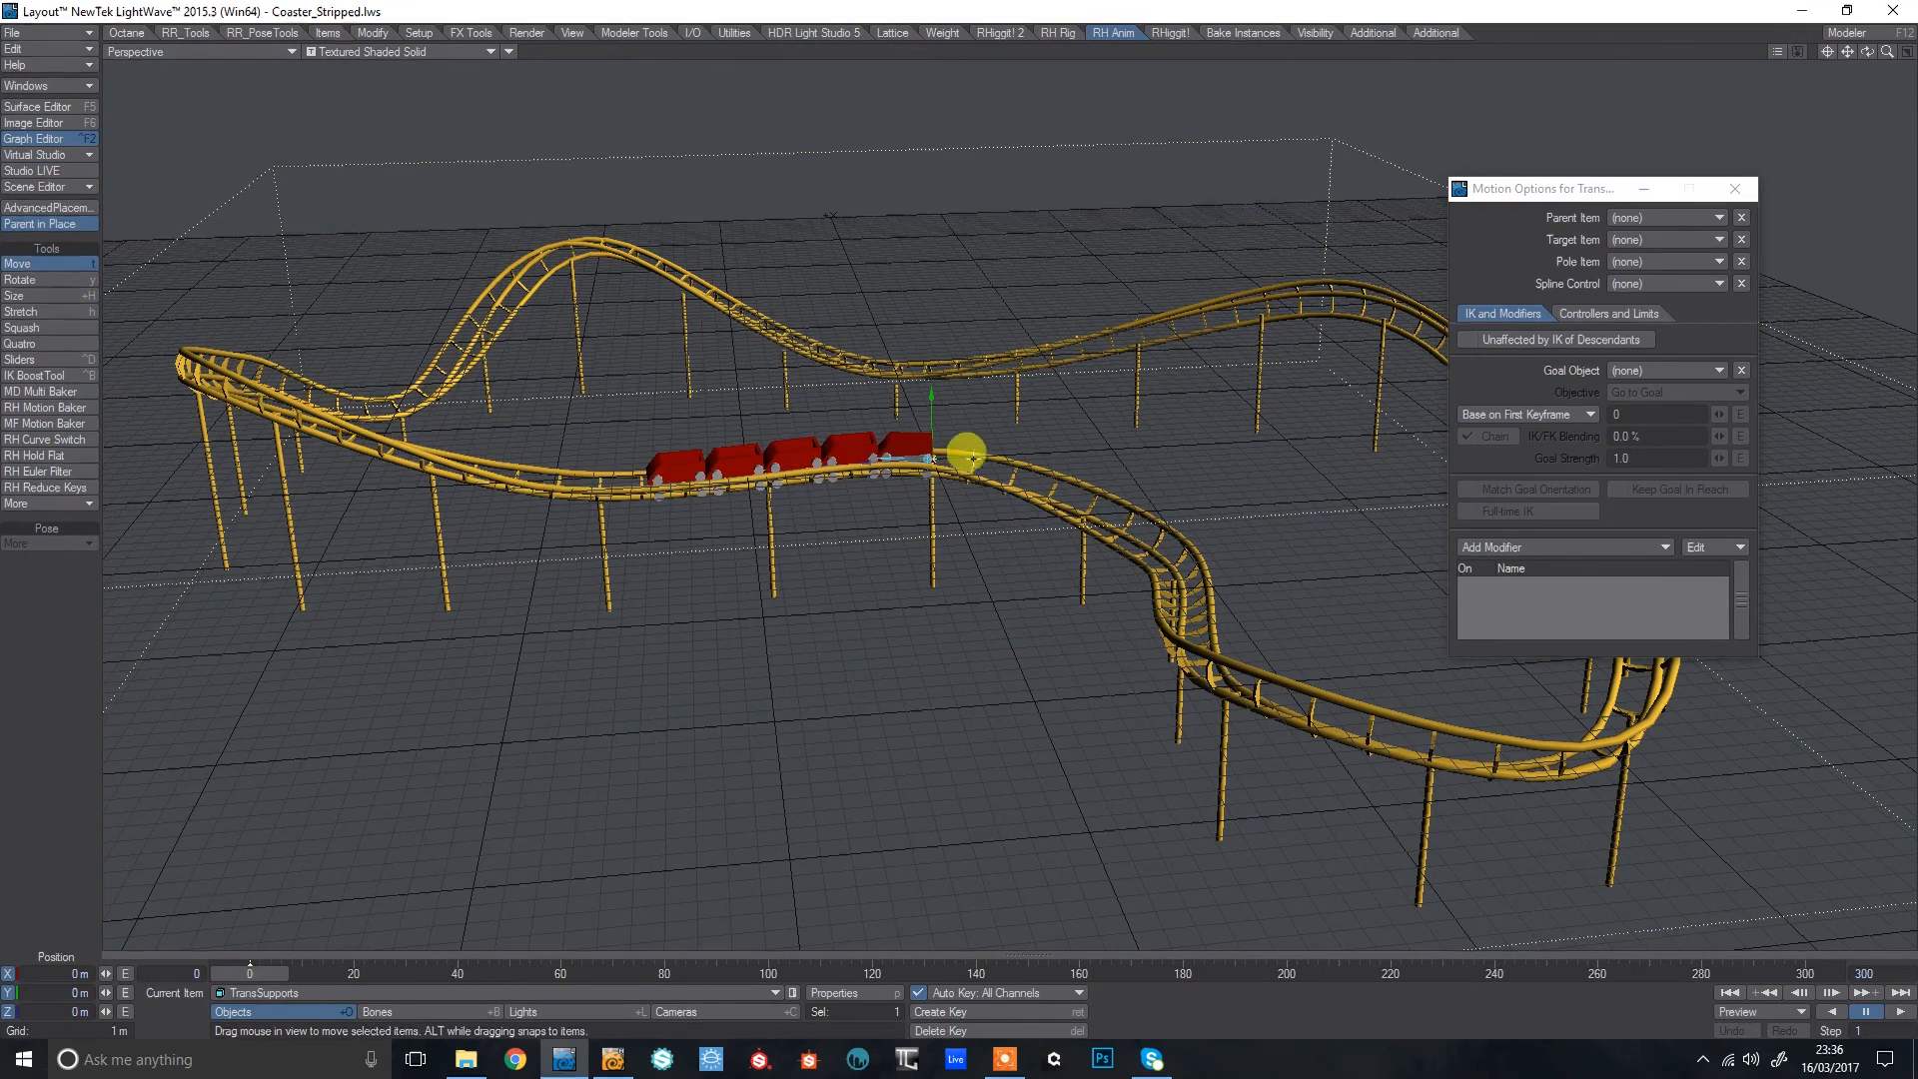
# Add a null named Coaster and parent track:Train, Trans_Rails and TransSupports to it.
pyautogui.hotkey('ctrl', 'n')
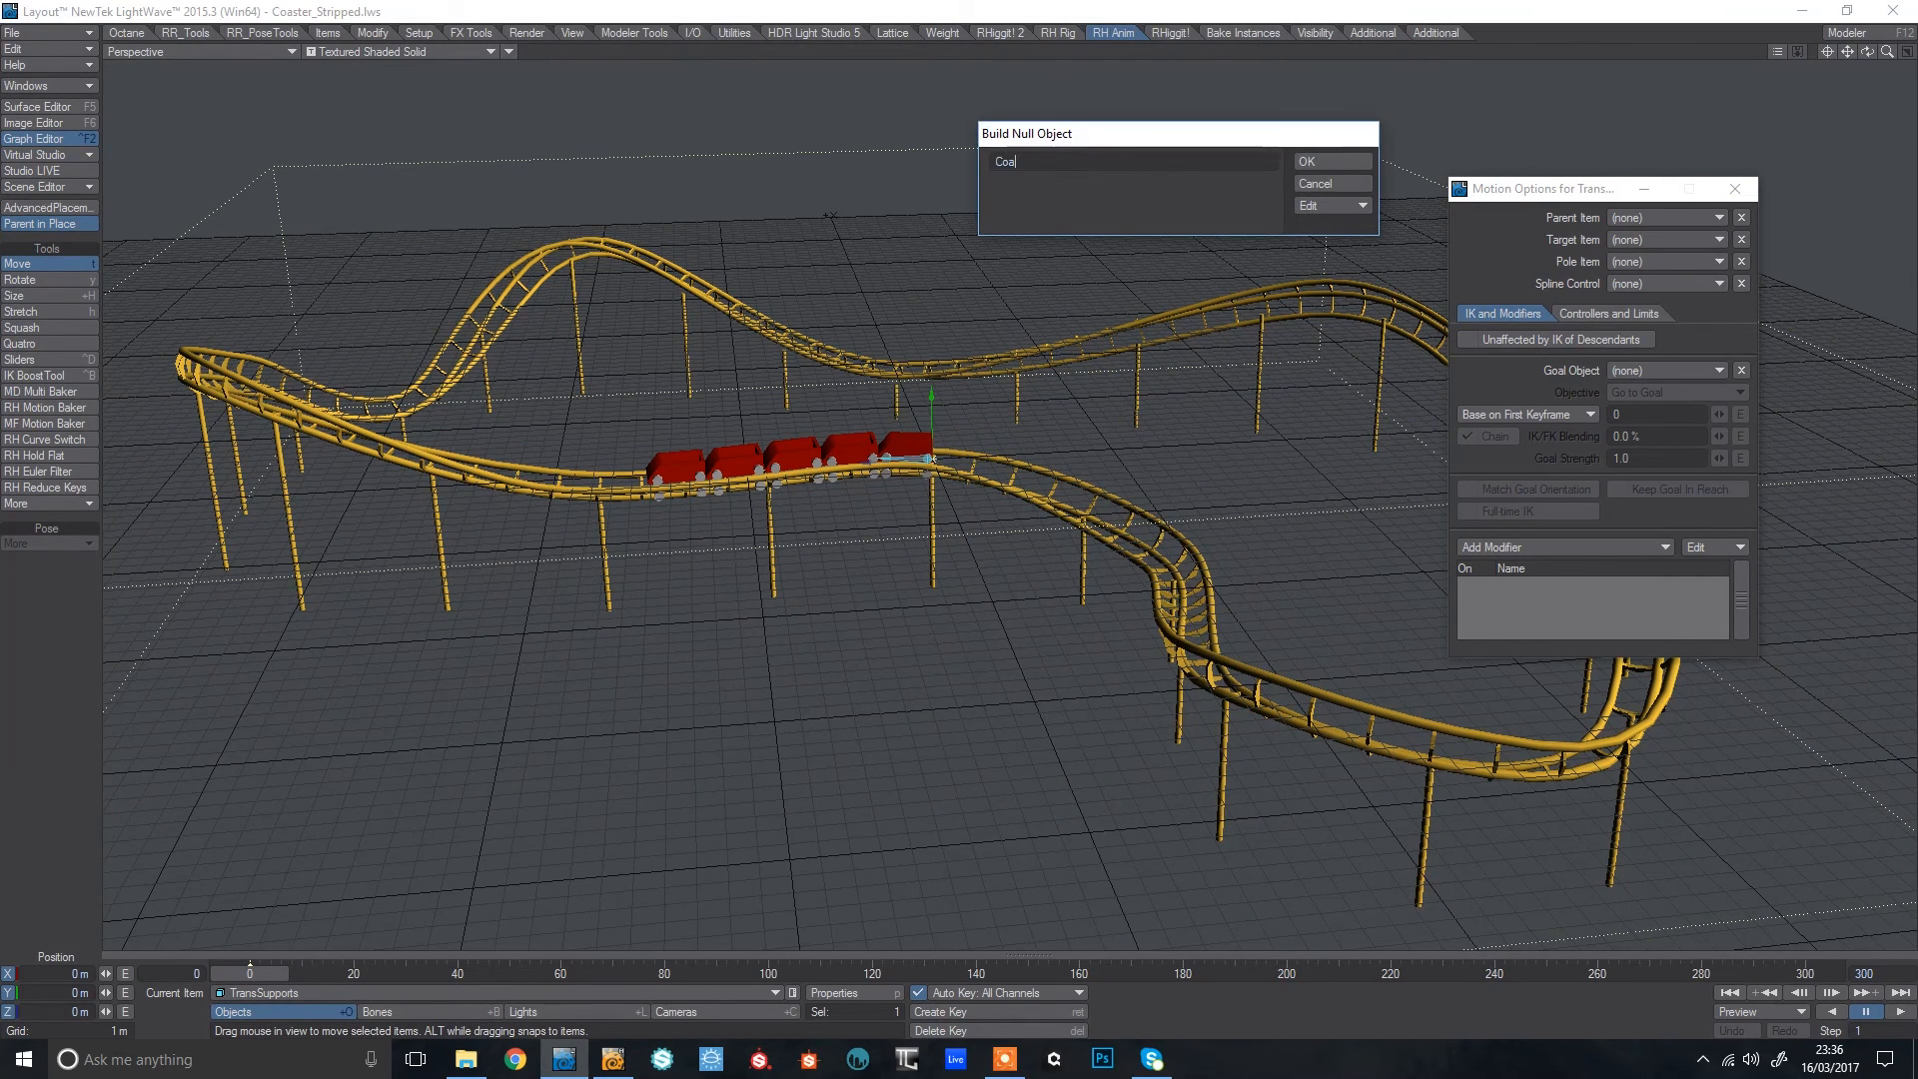
pyautogui.press('Return')
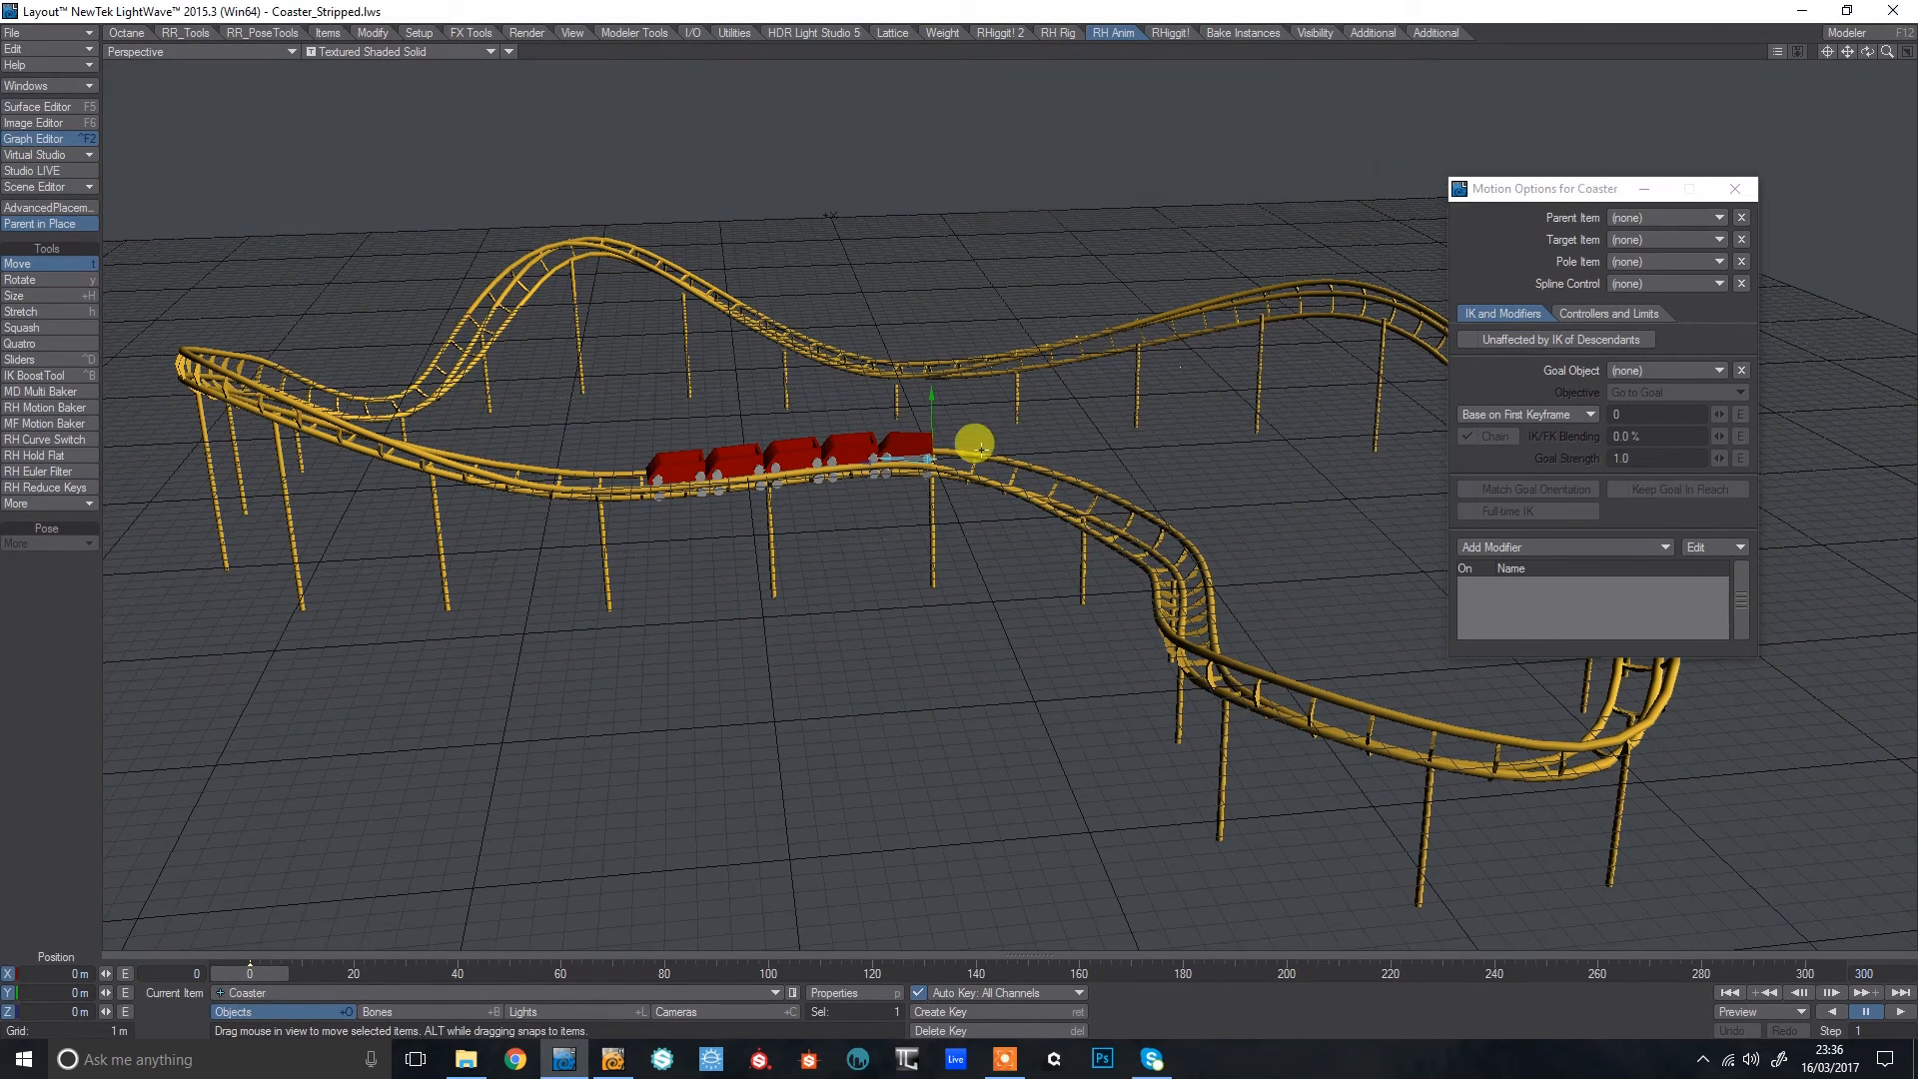
pyautogui.click(28, 189)
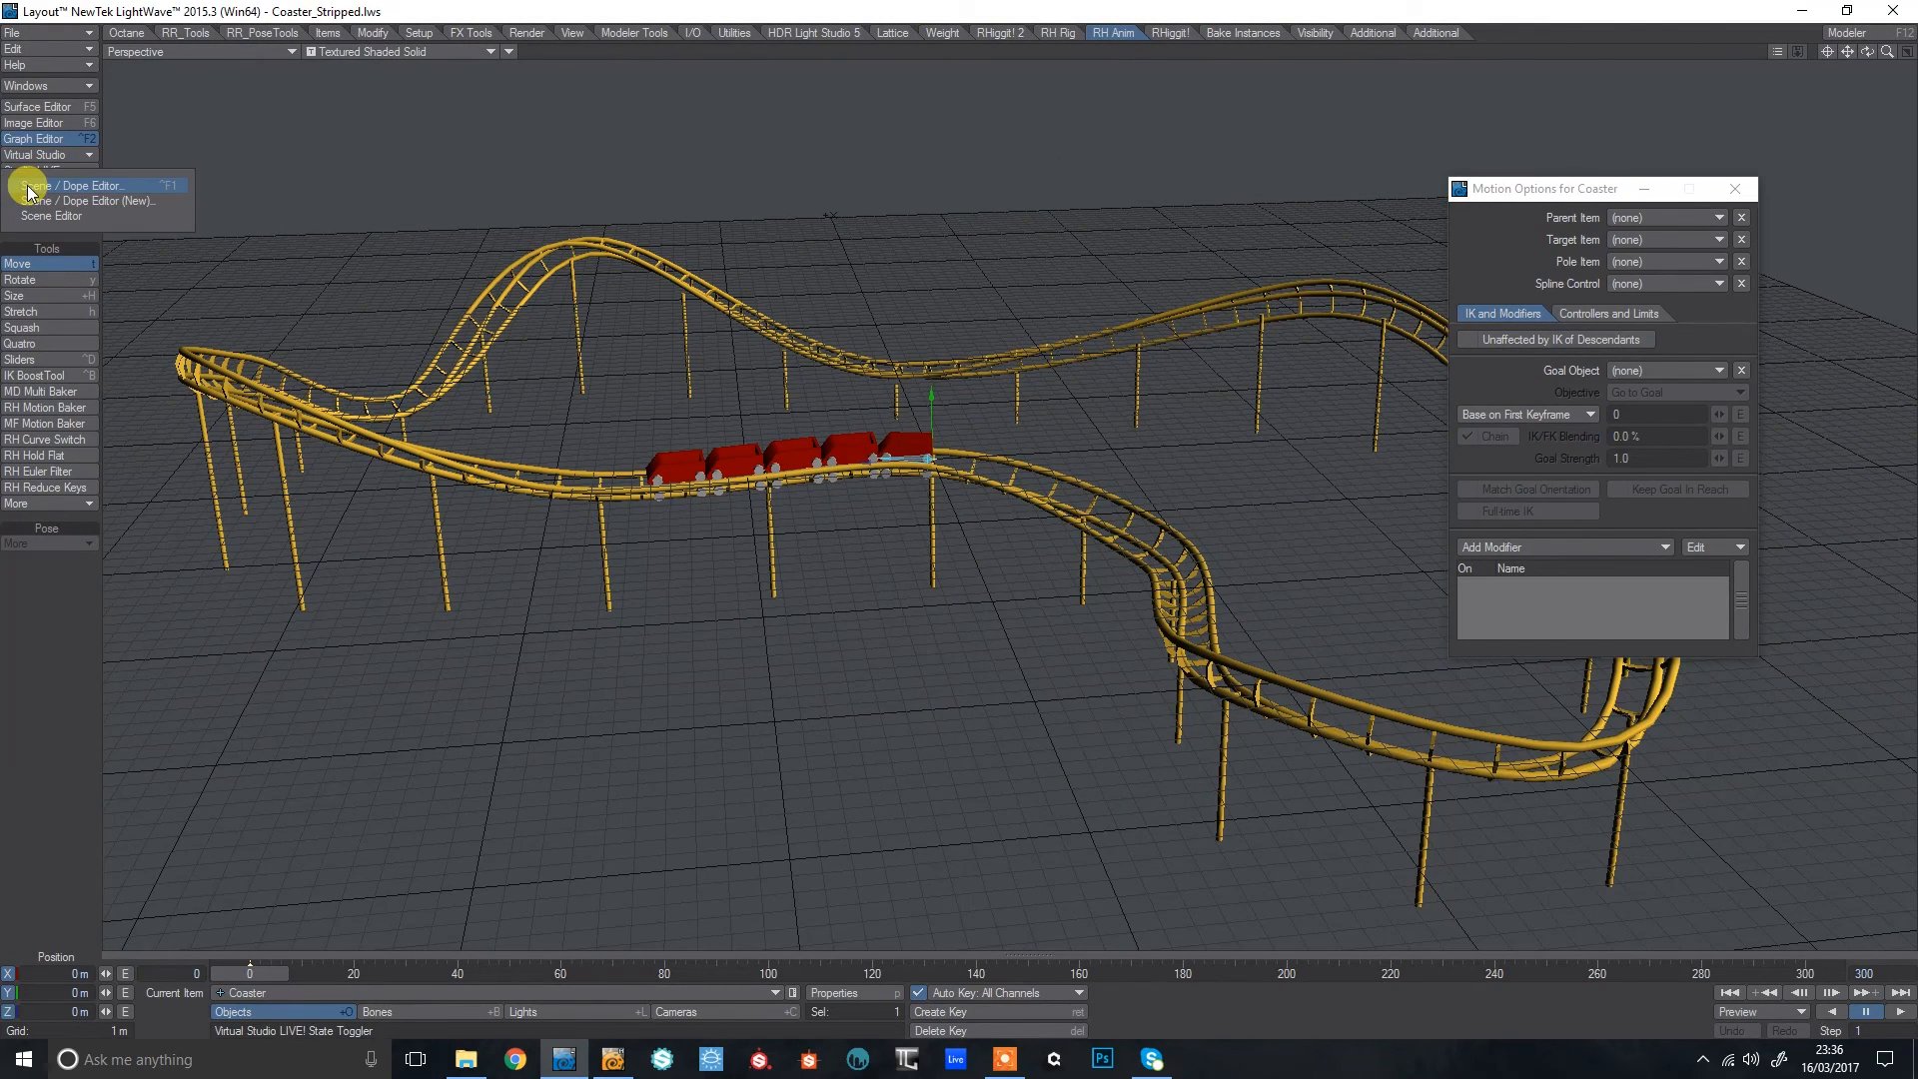
pyautogui.click(28, 189)
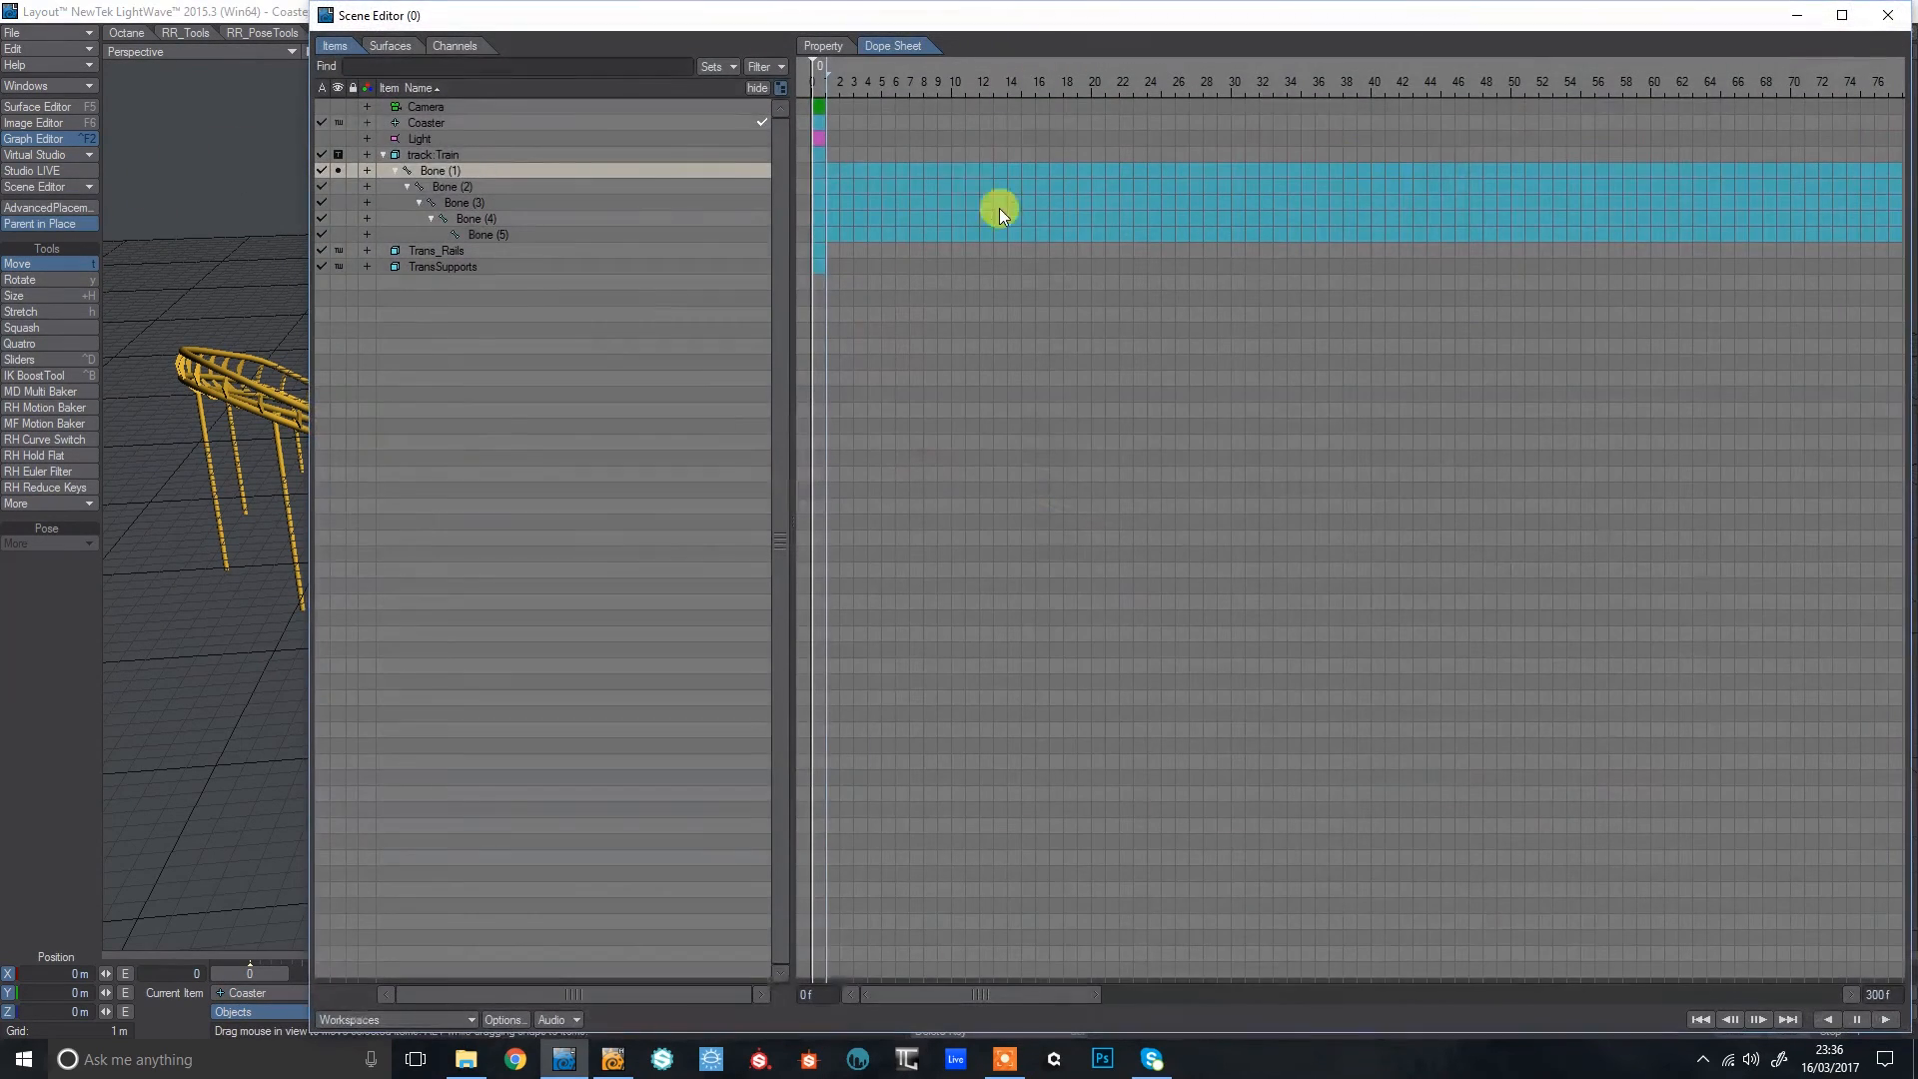
pyautogui.click(382, 156)
pyautogui.click(428, 157)
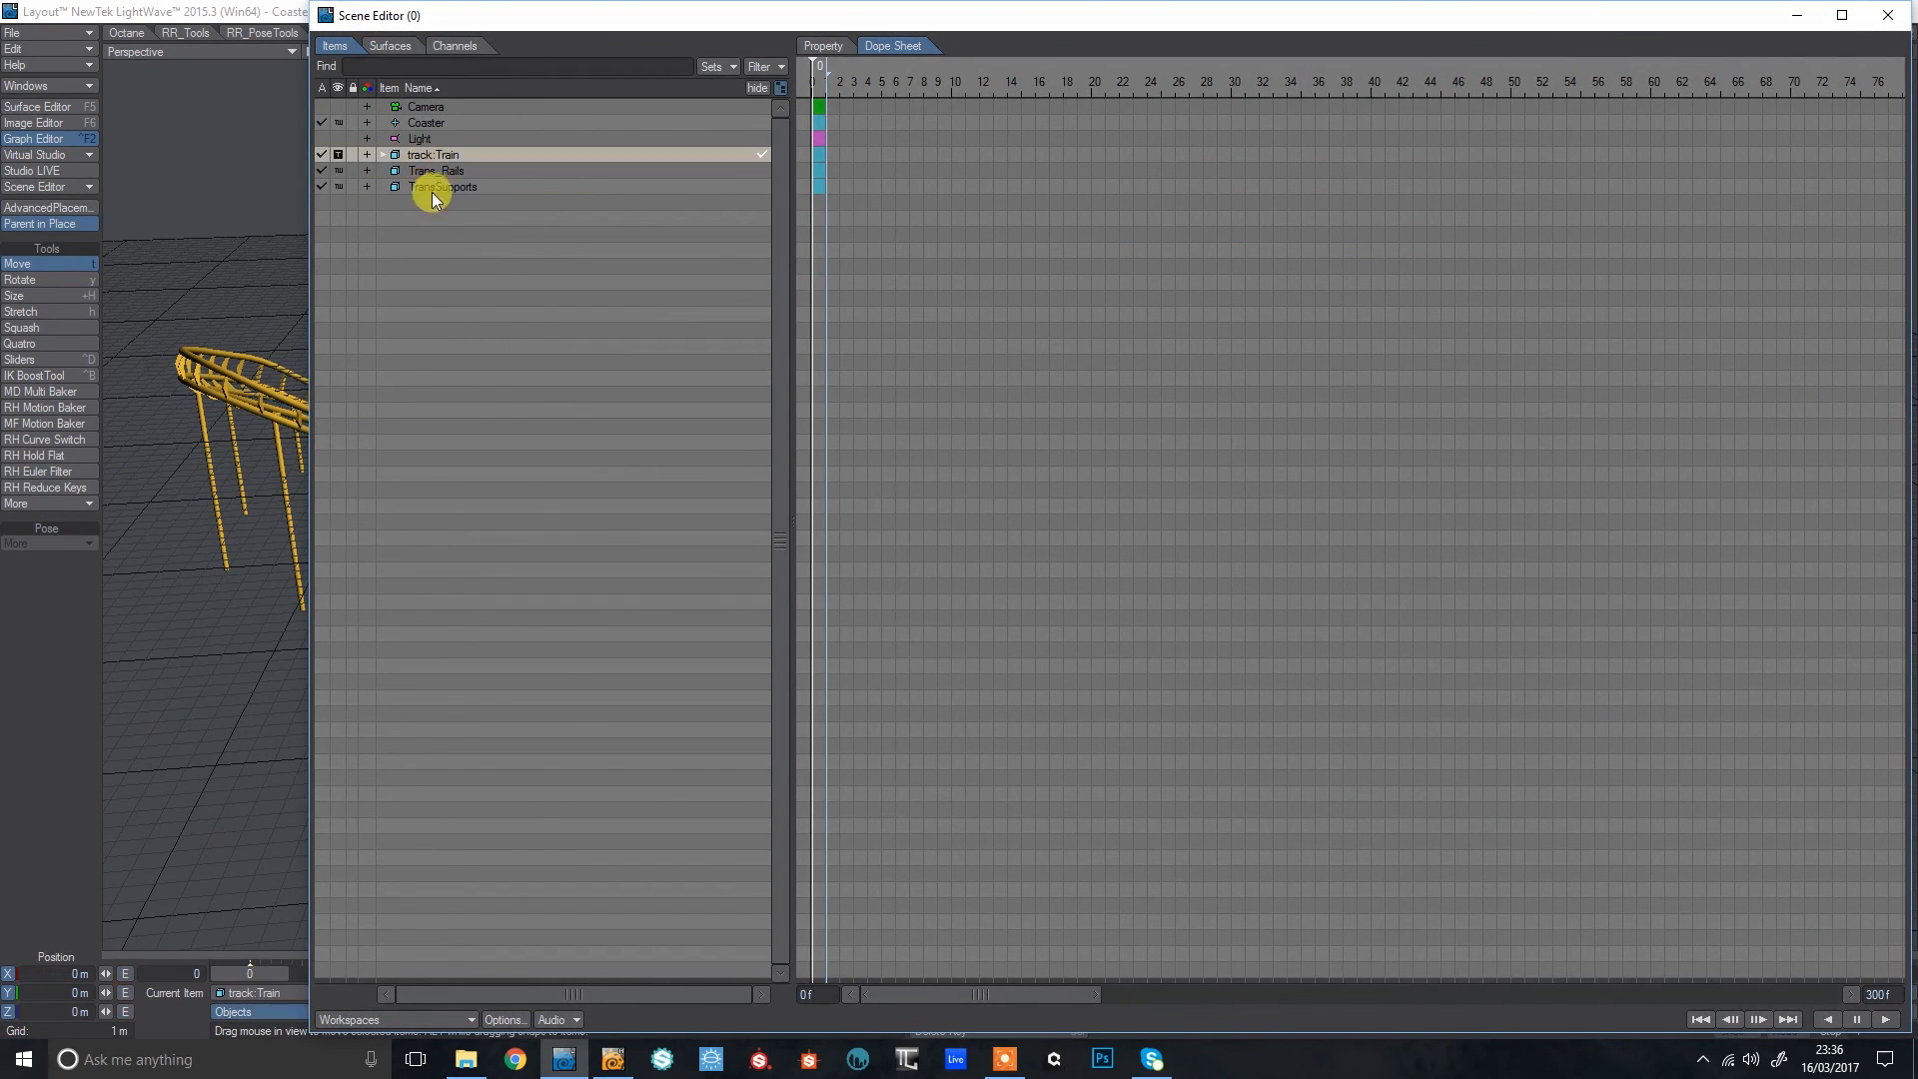
pyautogui.keyDown('shift'); pyautogui.click(438, 187); pyautogui.keyUp('shift')
pyautogui.moveTo(438, 187); pyautogui.dragTo(432, 124)
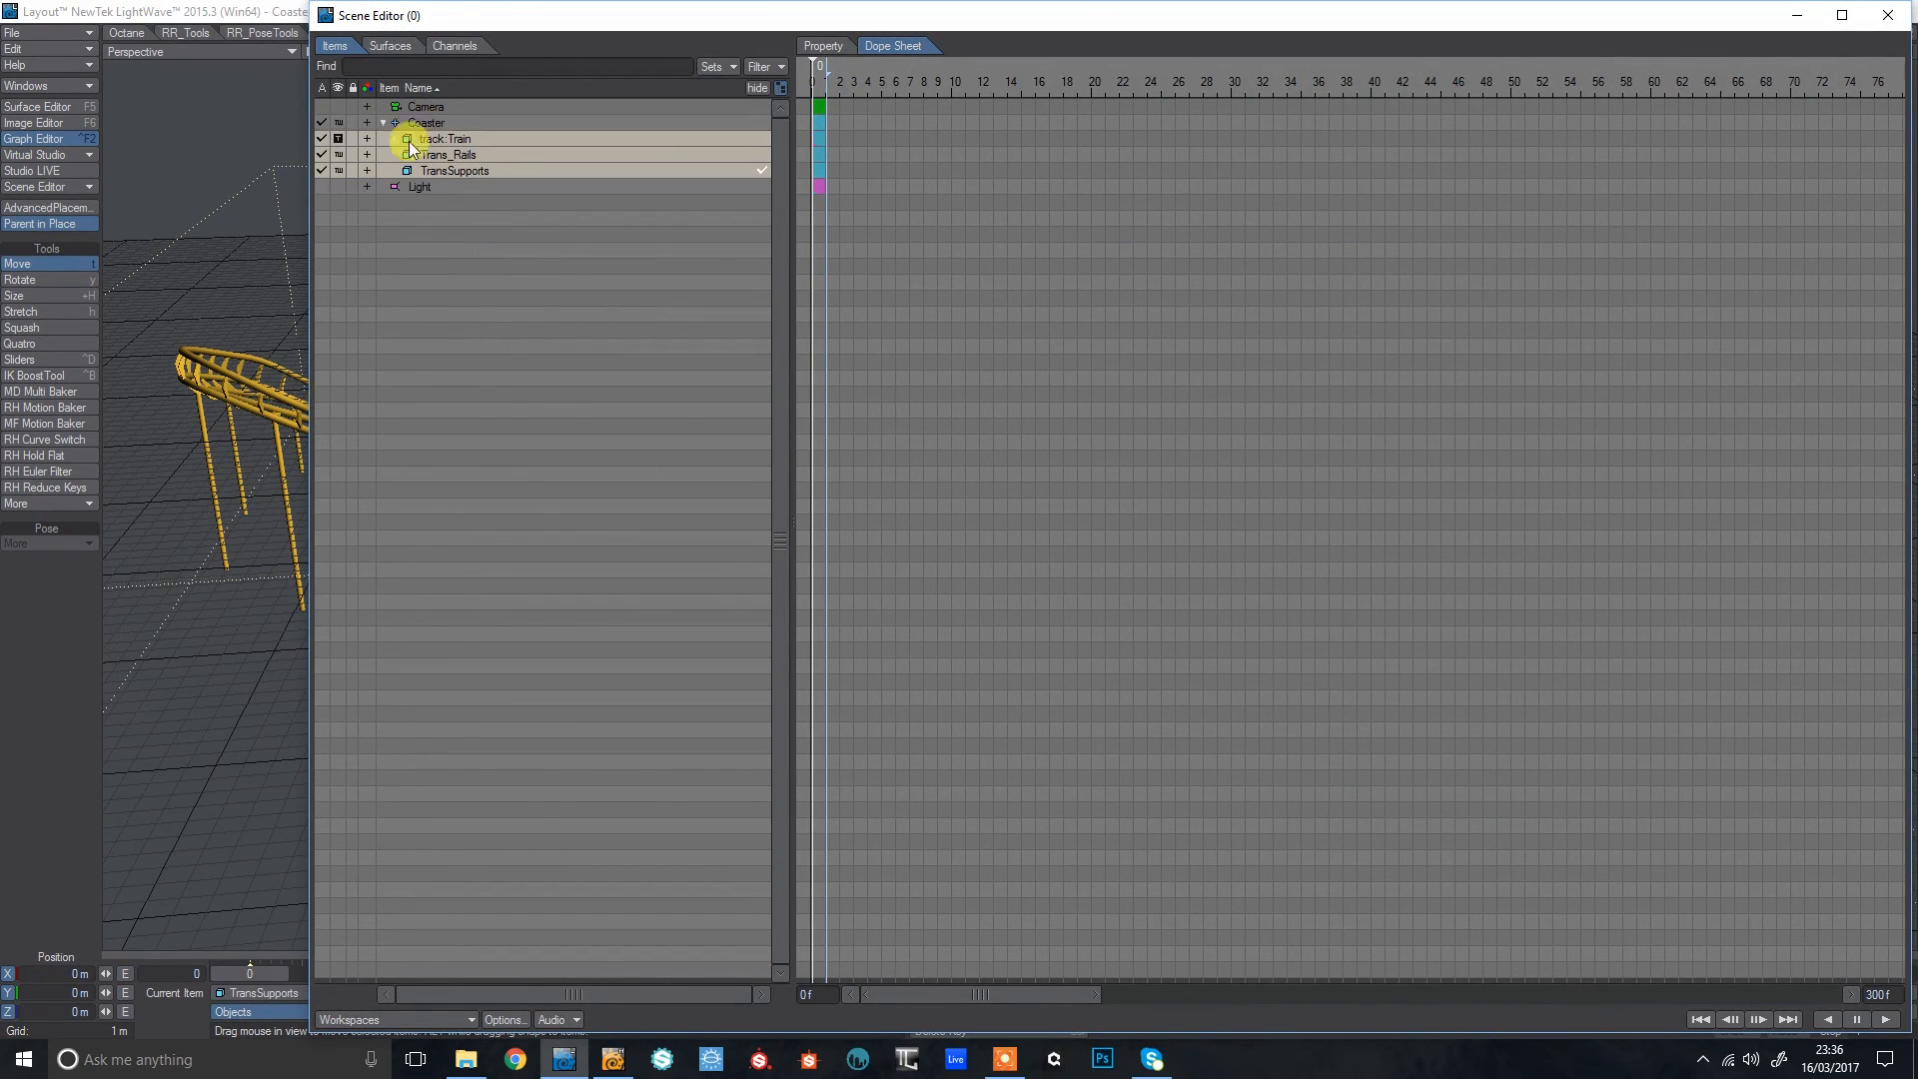
pyautogui.click(384, 123)
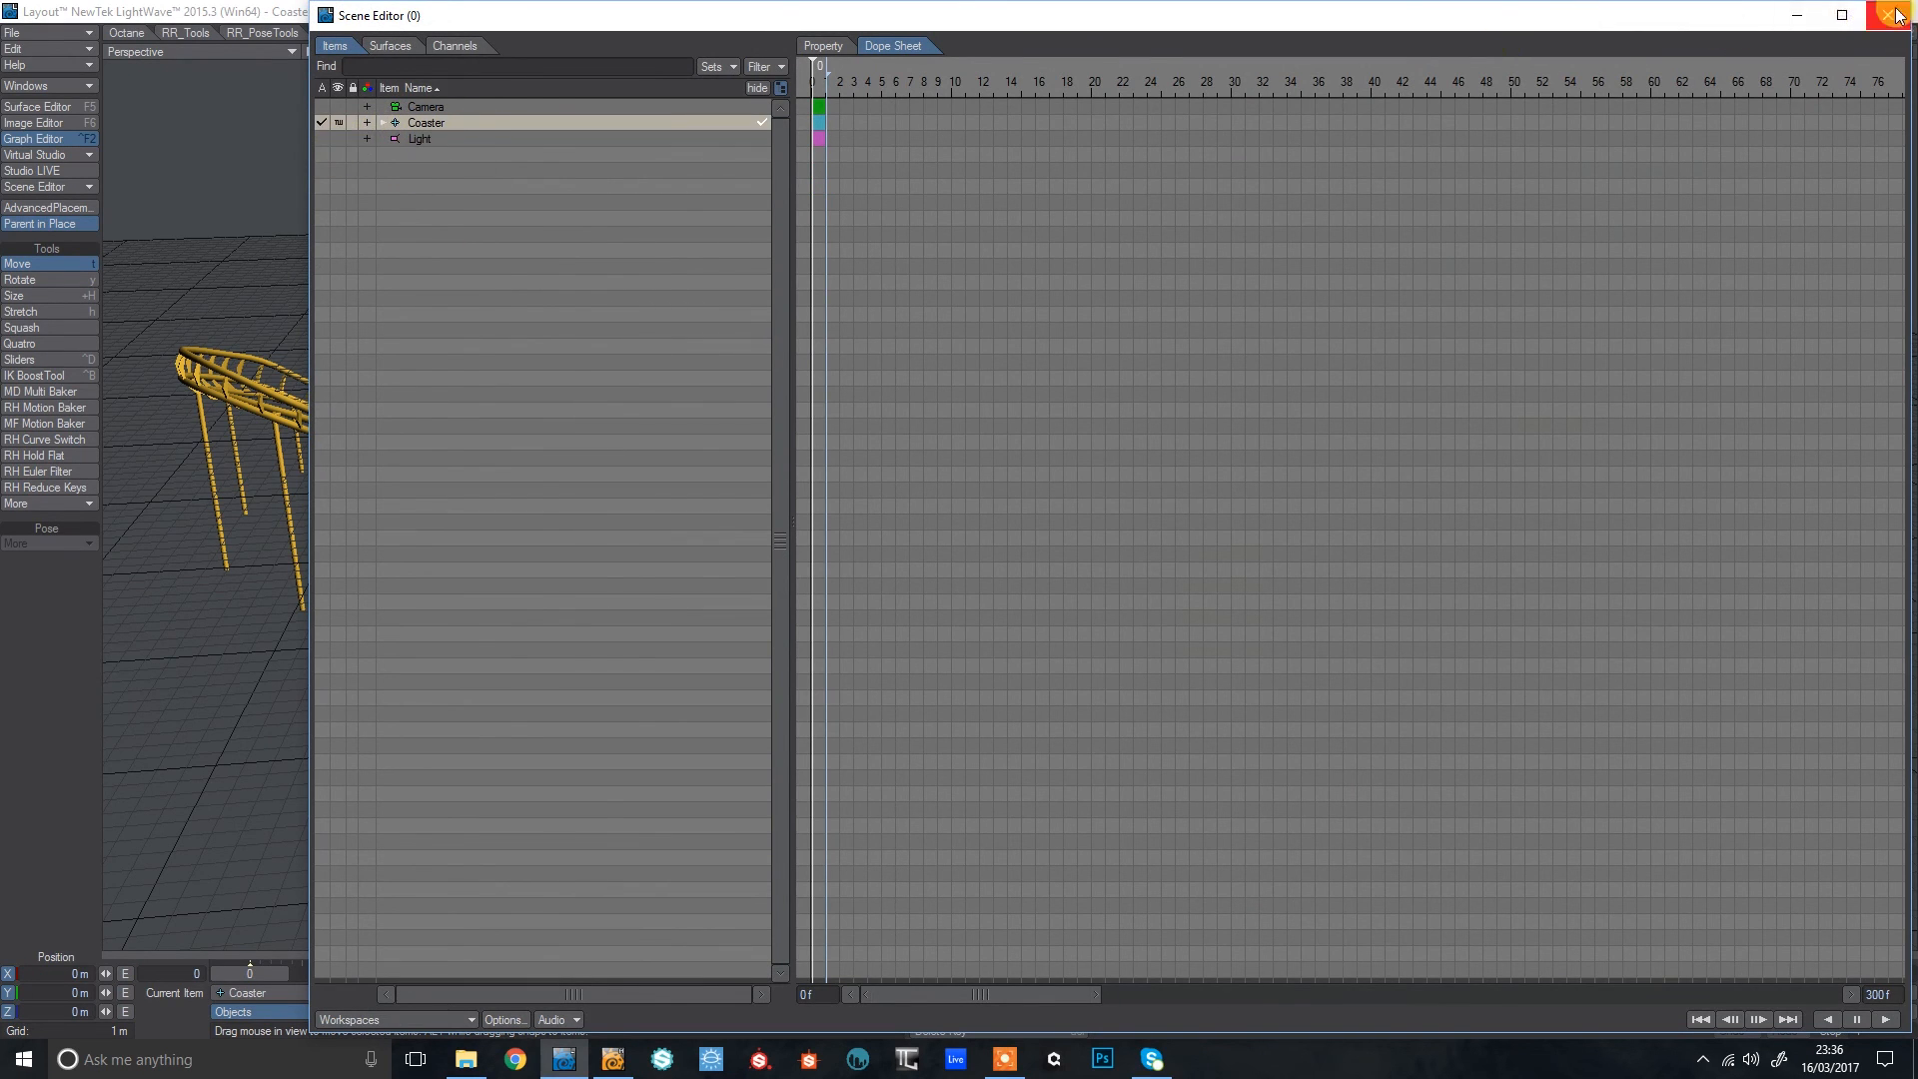
pyautogui.click(1899, 15)
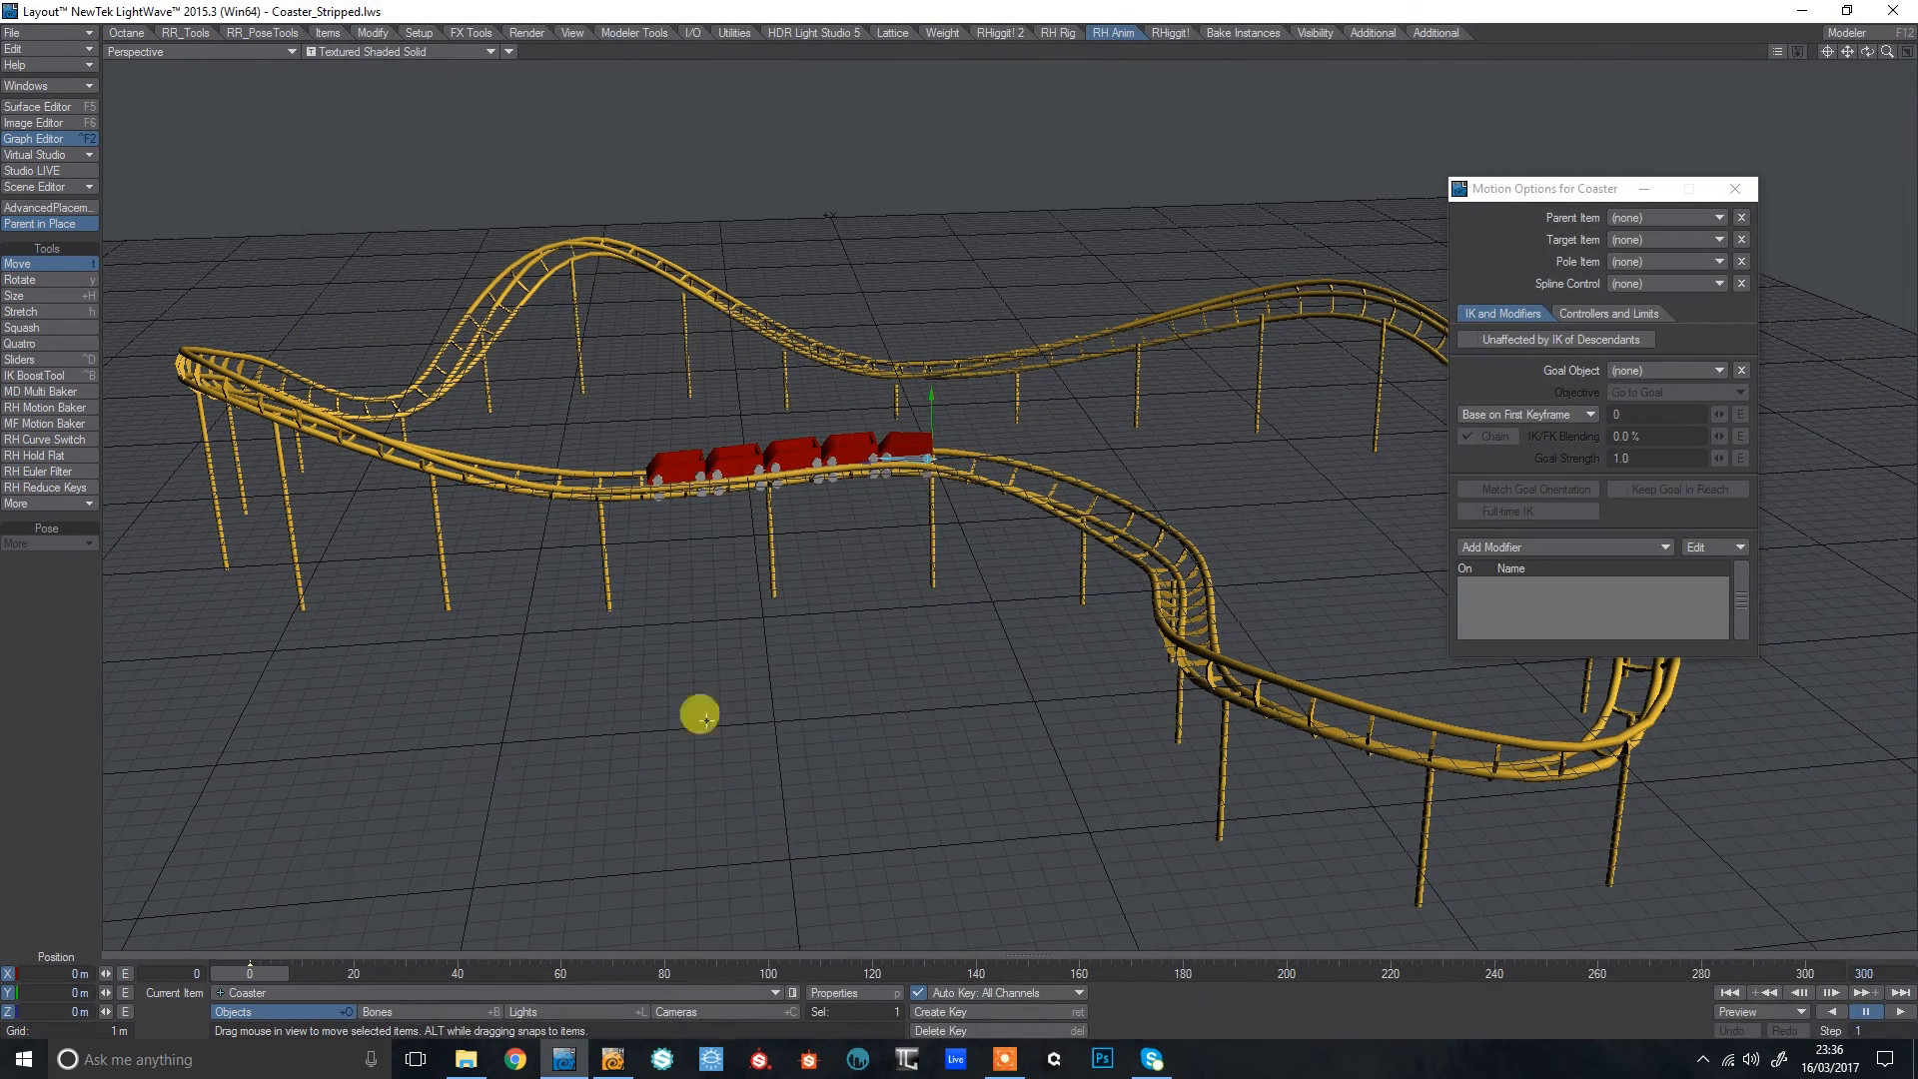
# Close the motion options and play the animation to check the train running along the frozen track.
pyautogui.click(1736, 187)
pyautogui.click(1899, 1011)
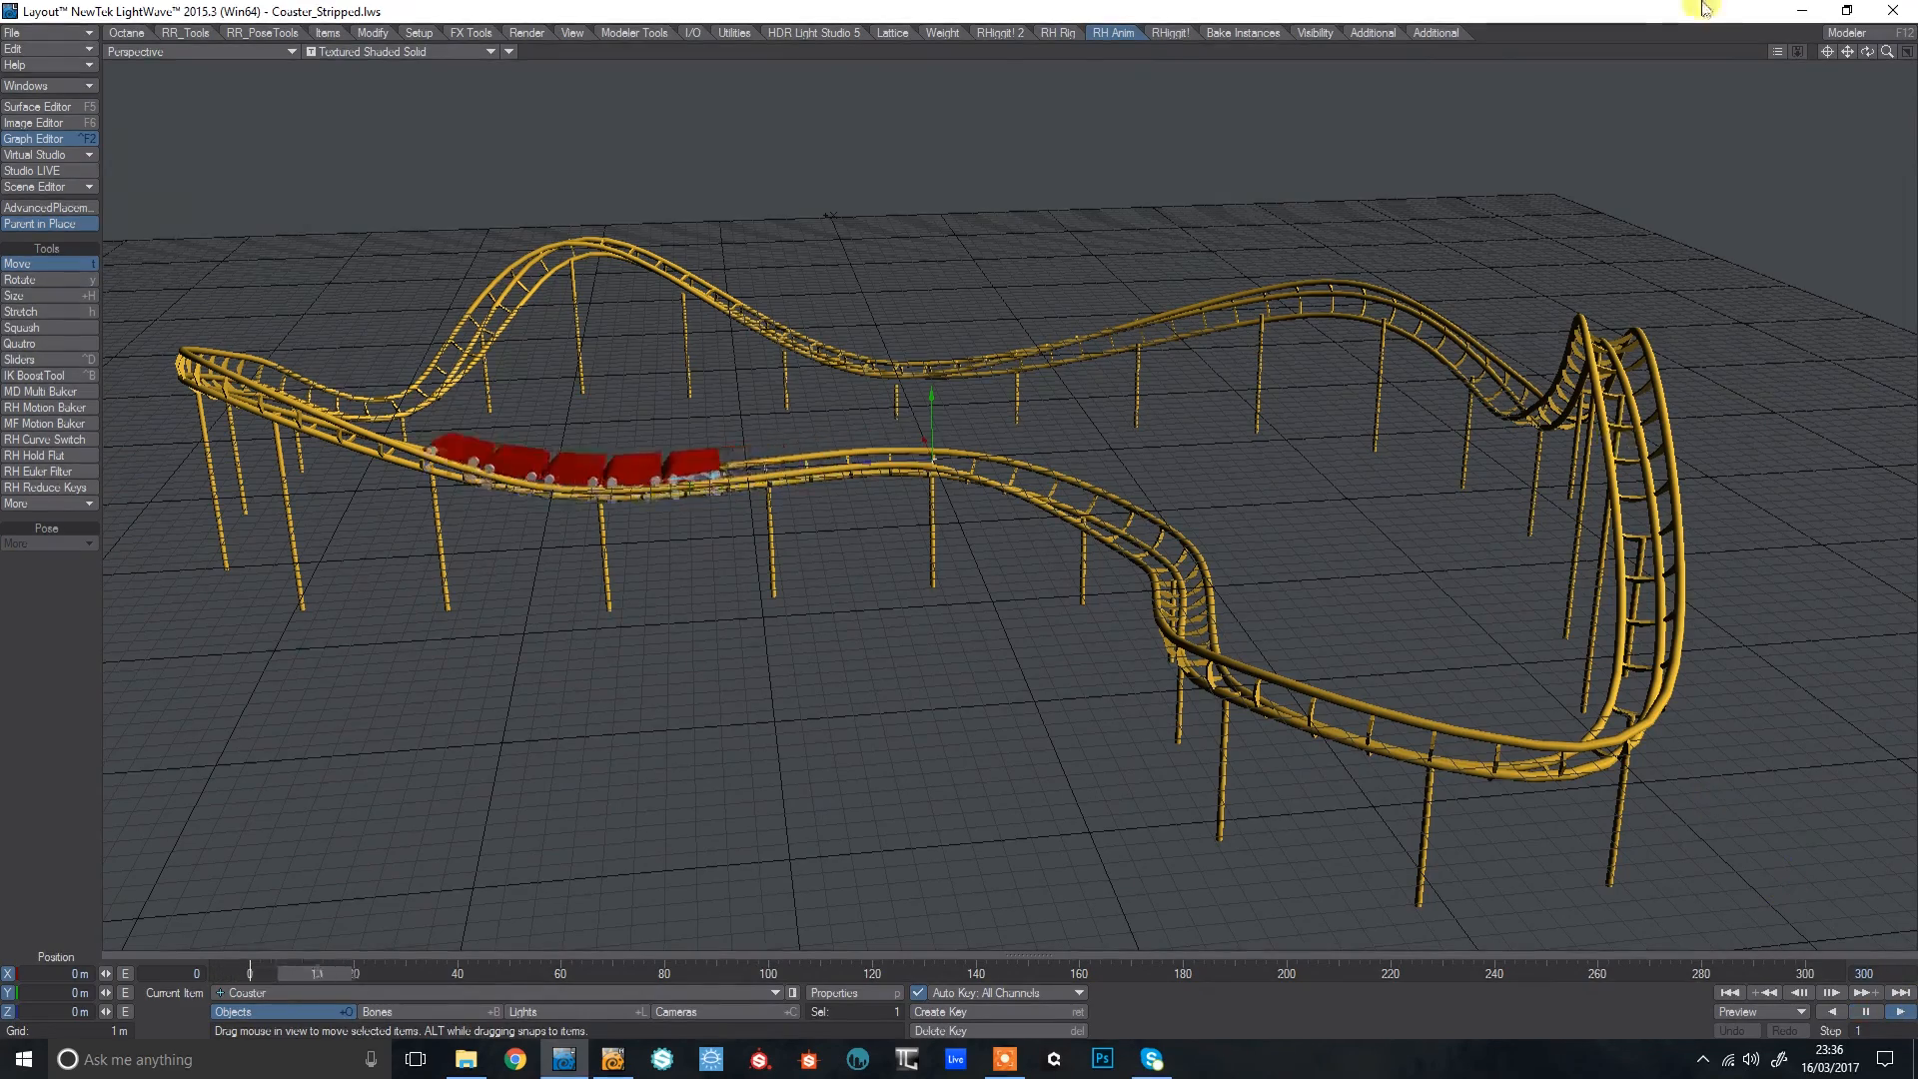
pyautogui.moveTo(1866, 52); pyautogui.dragTo(1820, 85)
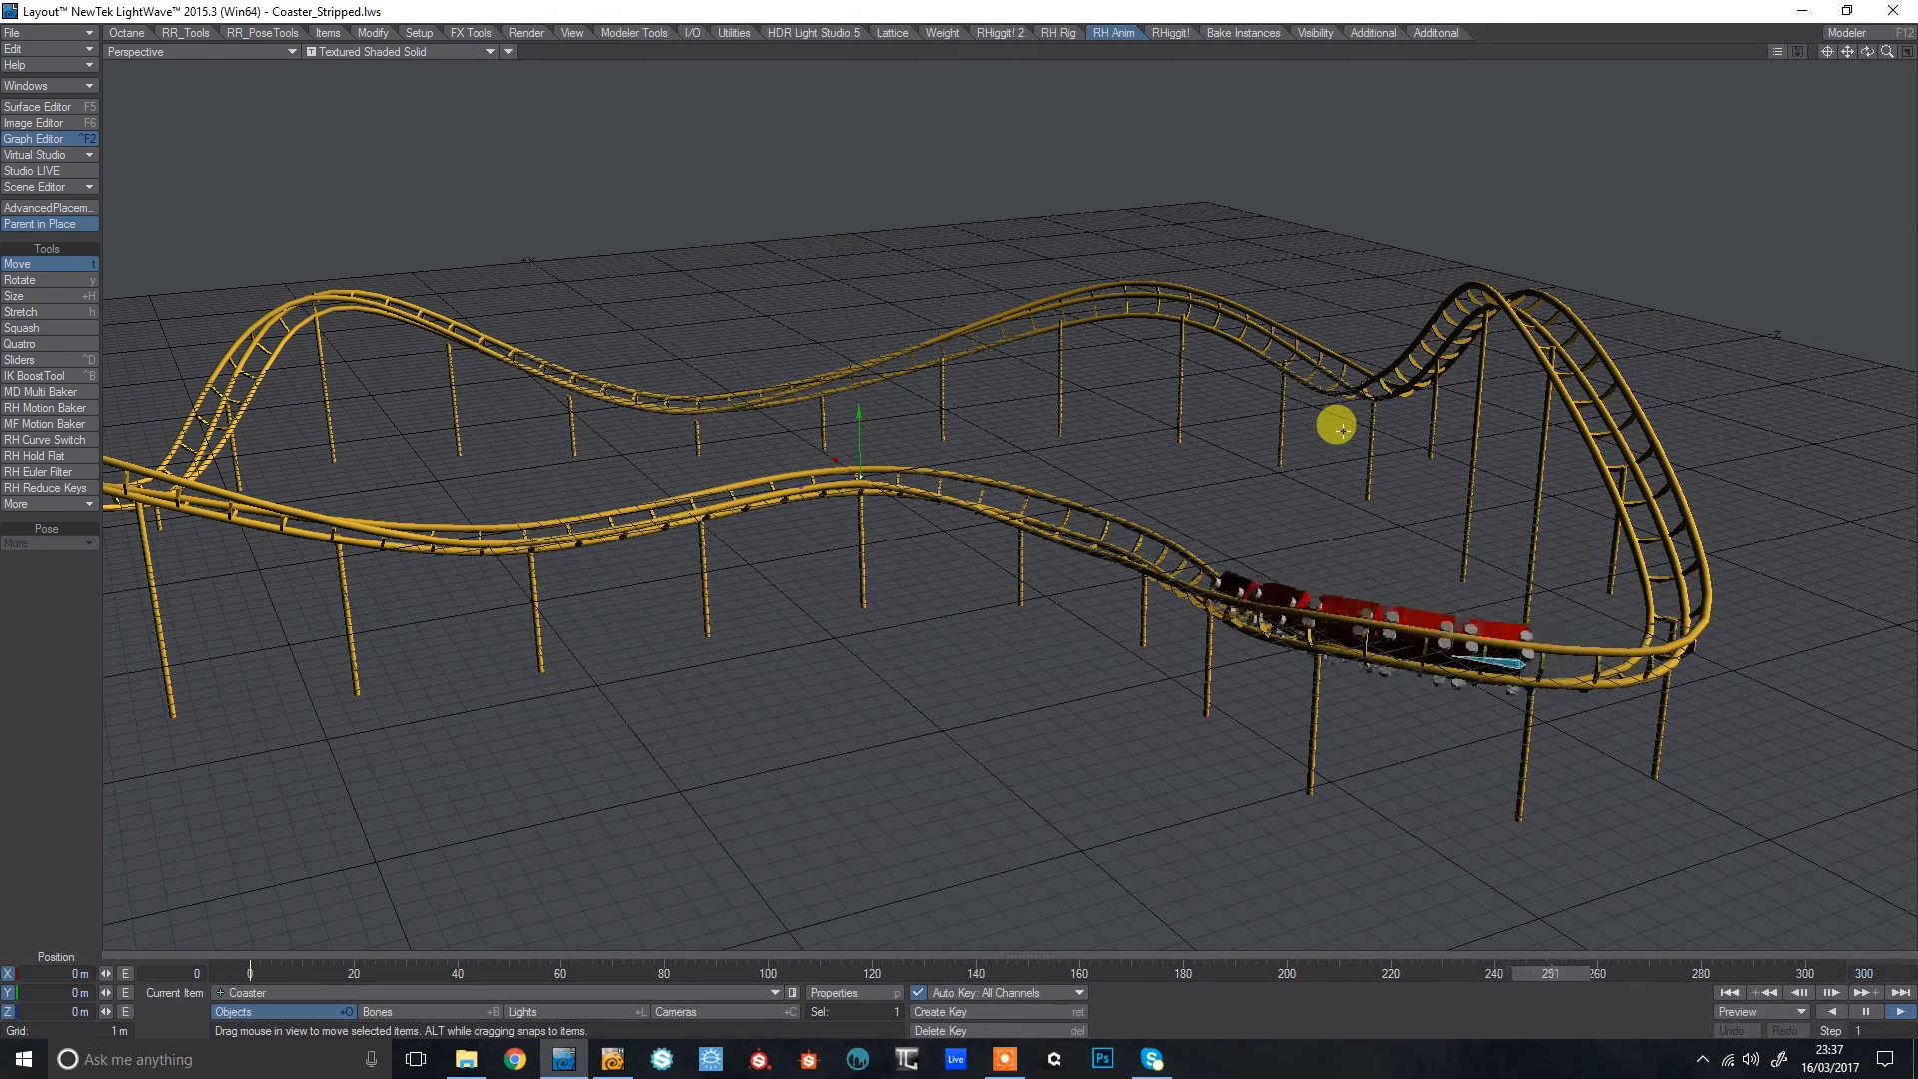
pyautogui.click(1864, 1011)
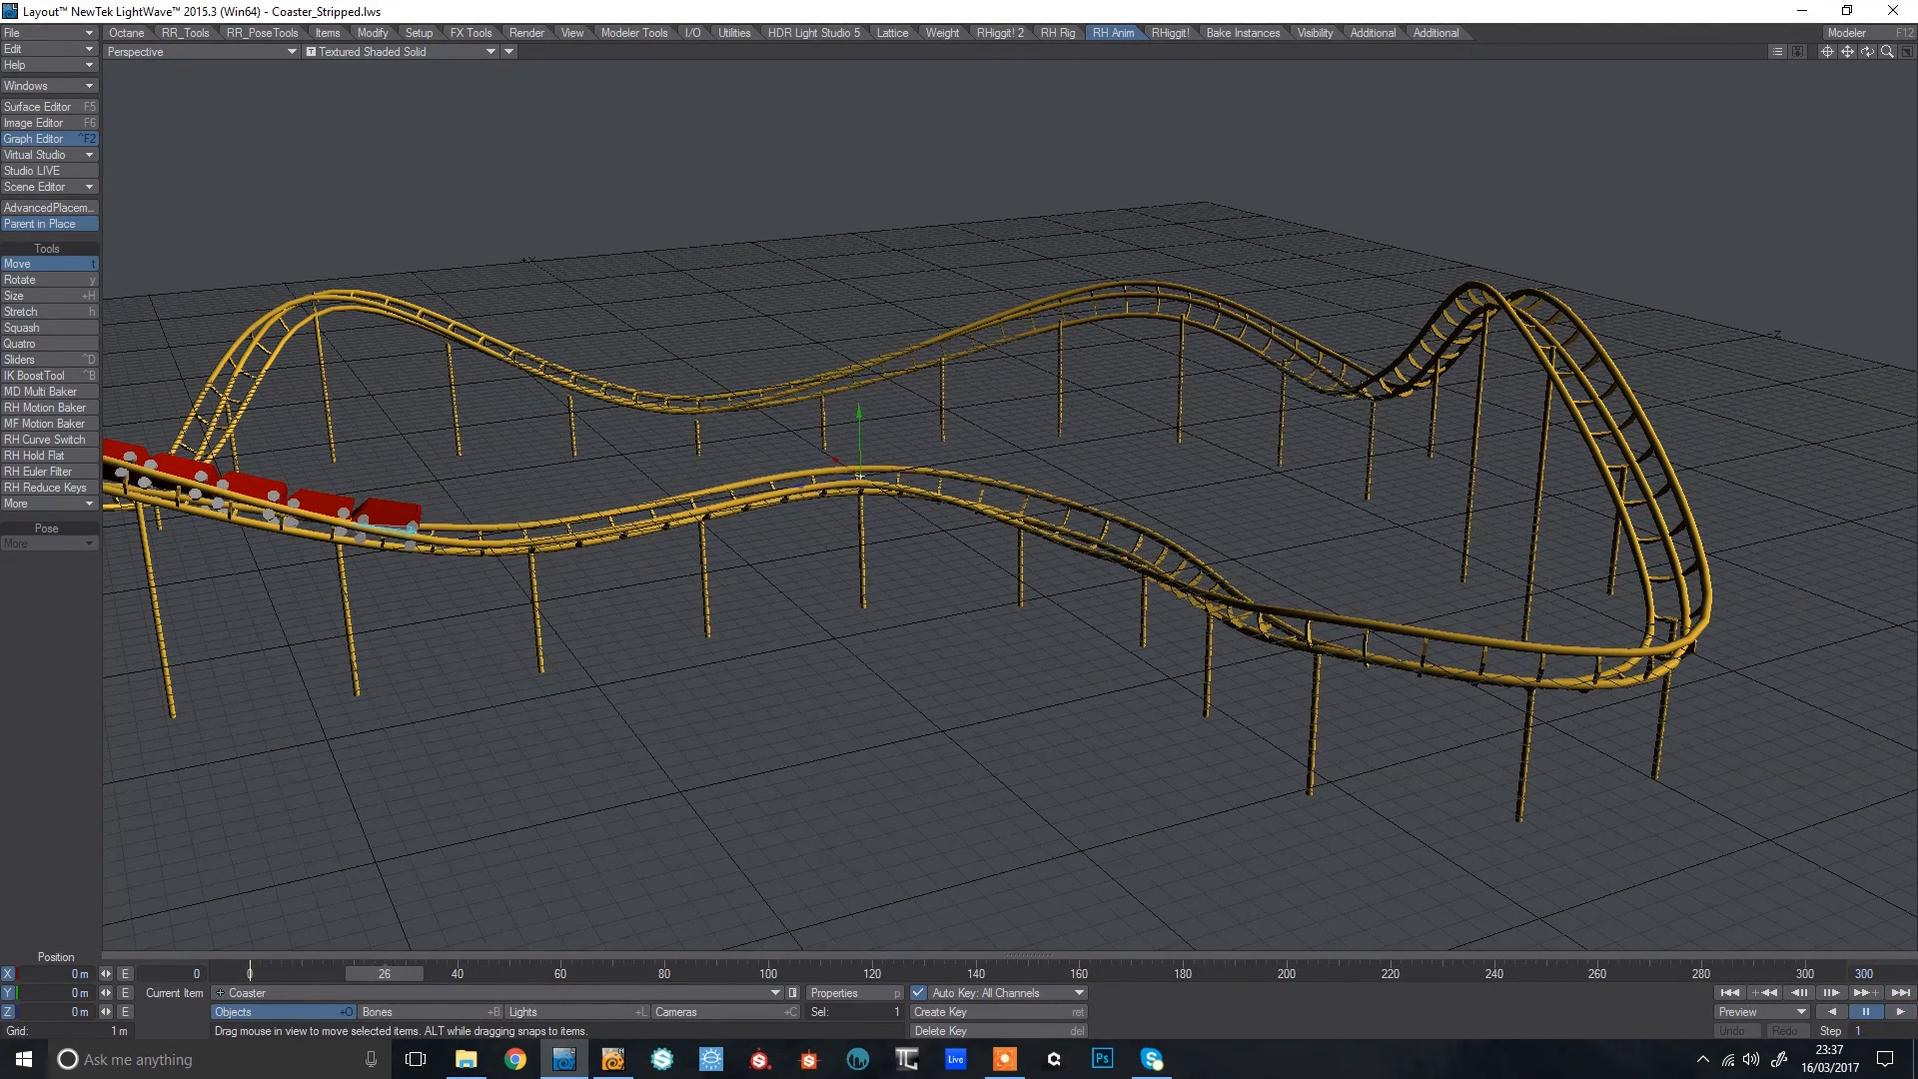